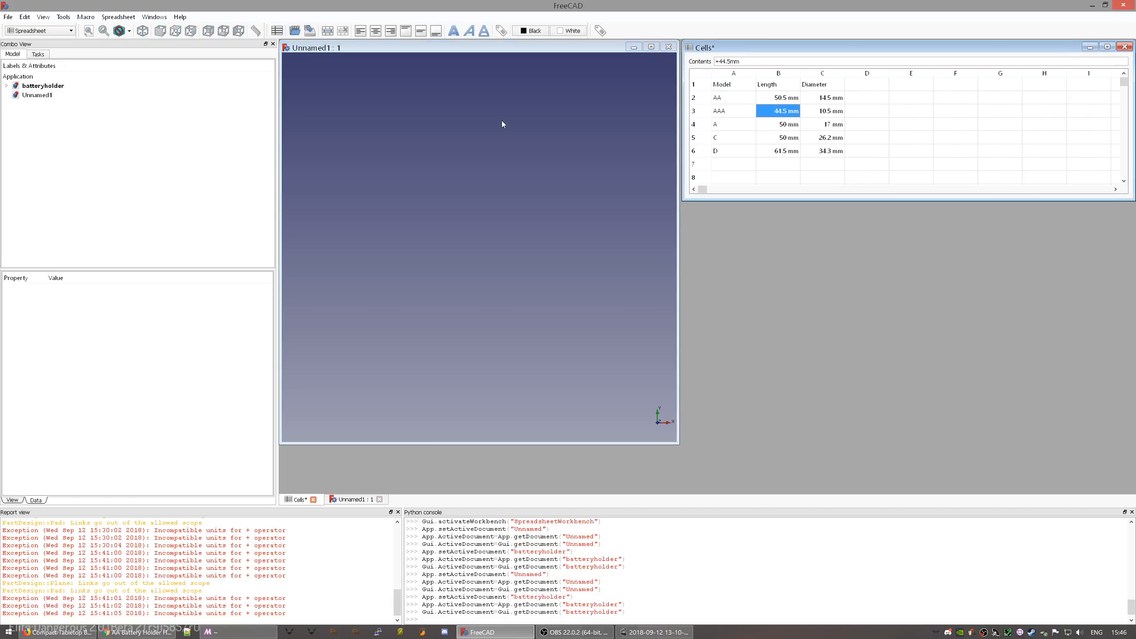
- Add Spreadsheet002 to batteryholder after briefly opening and closing the Alias manager and Tools menu
{"action": "left_click", "coordinate": [600, 31]}
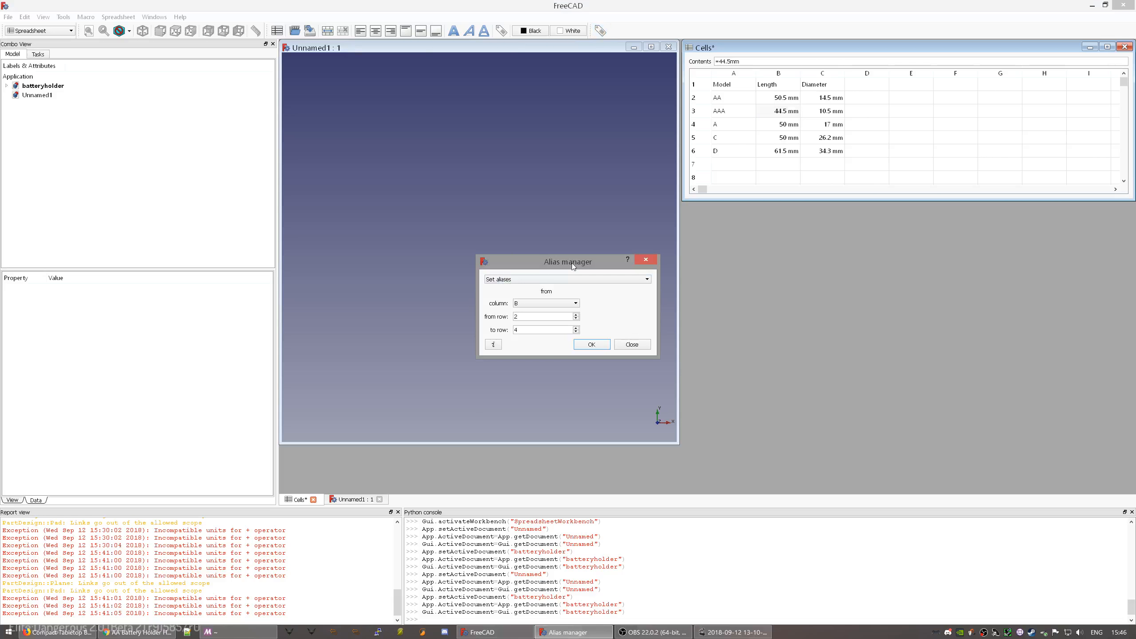
{"action": "left_click", "coordinate": [644, 347]}
{"action": "left_click", "coordinate": [63, 17]}
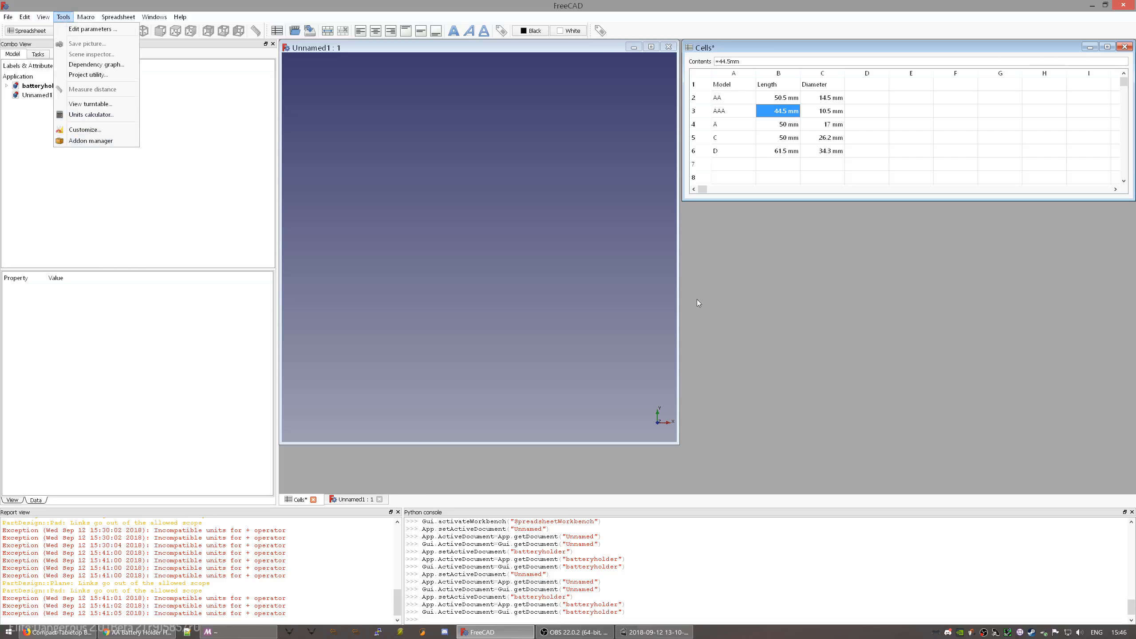
{"action": "left_click", "coordinate": [802, 310]}
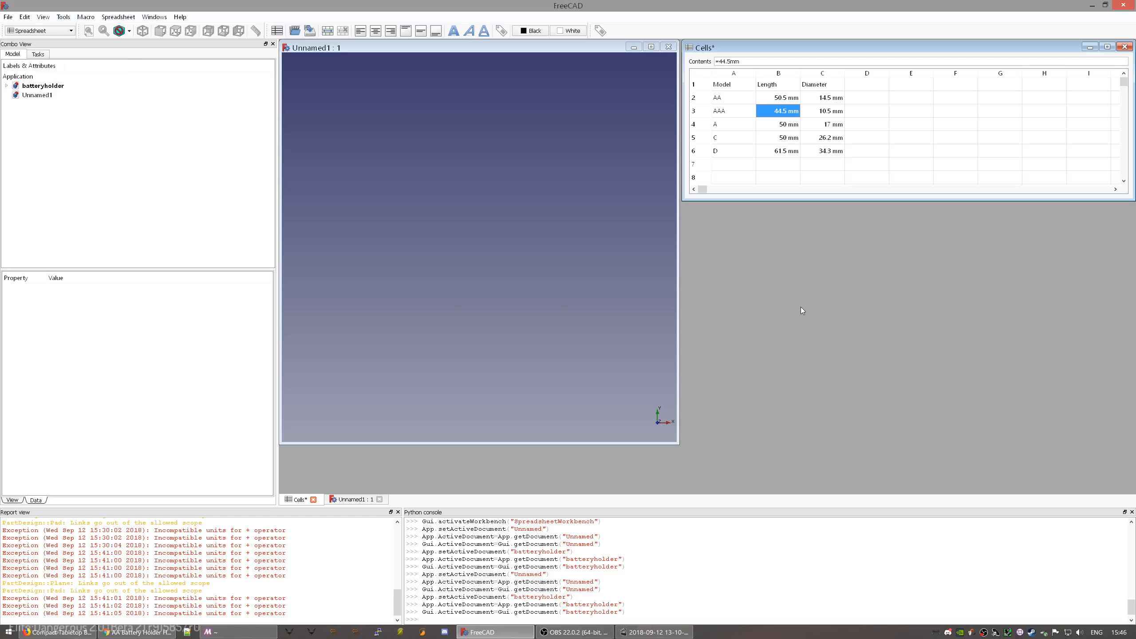
{"action": "left_click", "coordinate": [33, 95]}
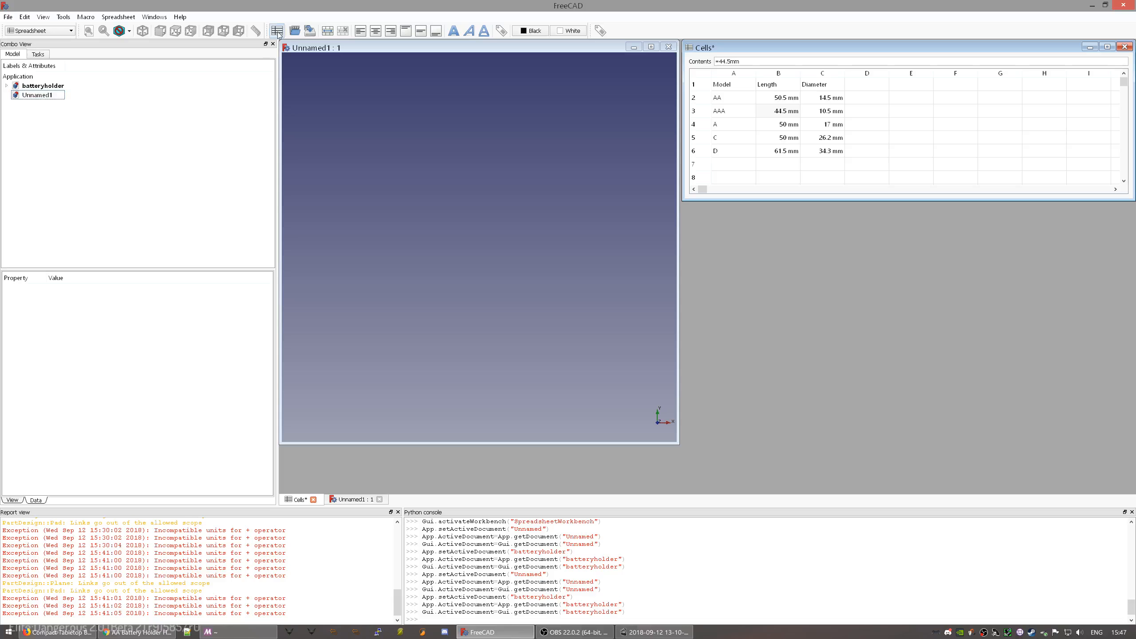
{"action": "left_click", "coordinate": [277, 32]}
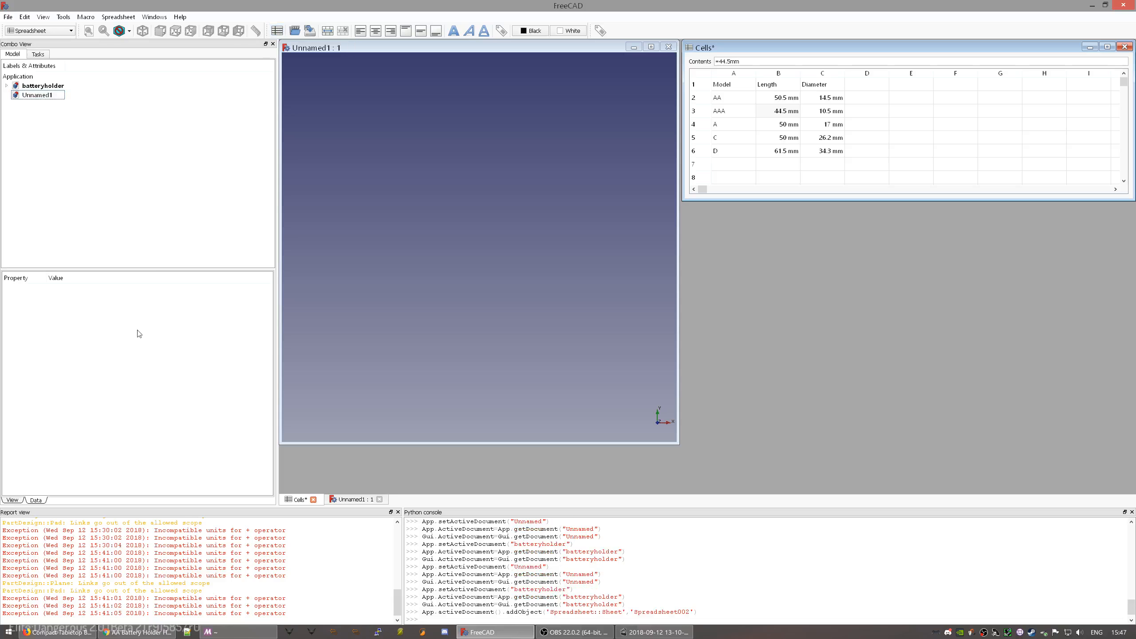
- Create a Spreadsheet in the Unnamed1 document, open it and enlarge its window
{"action": "double_click", "coordinate": [45, 96]}
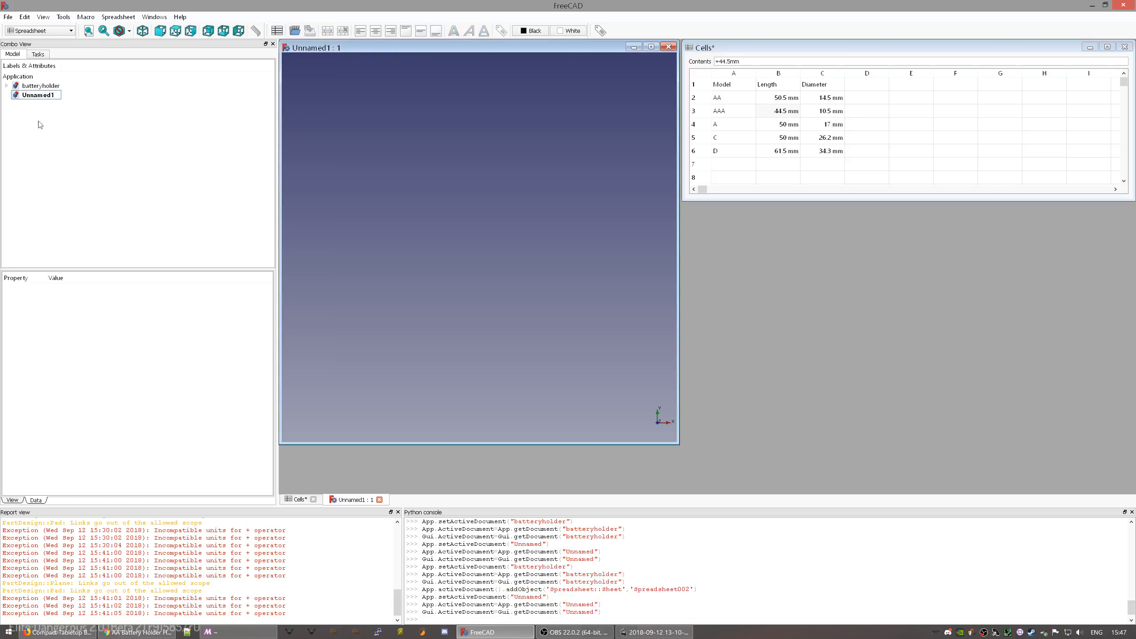
{"action": "left_click", "coordinate": [277, 32]}
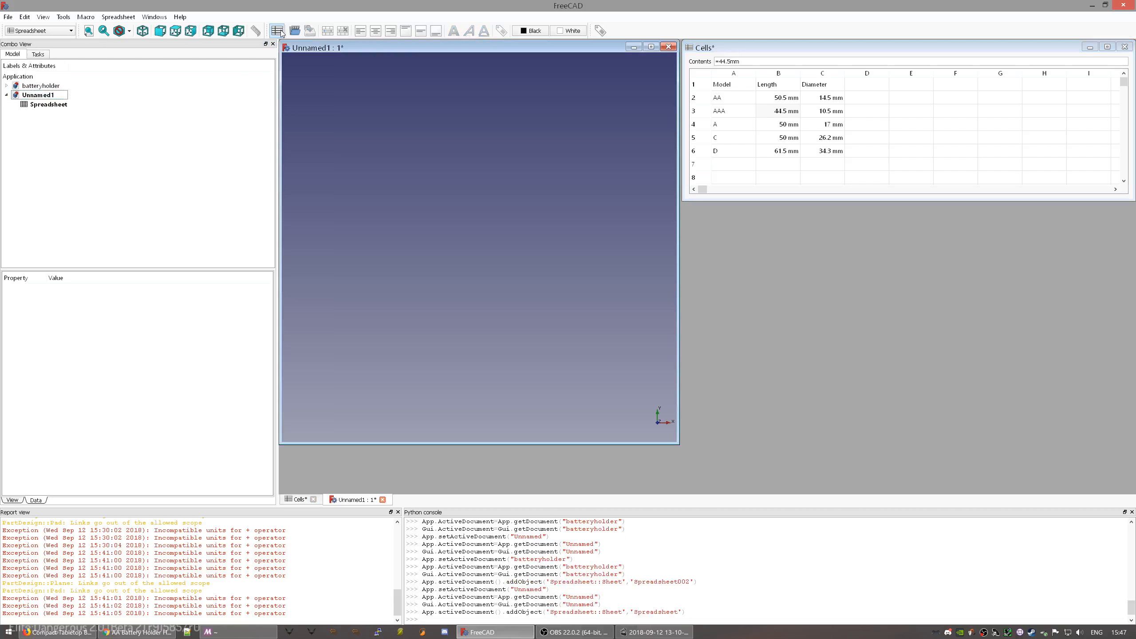
{"action": "left_click", "coordinate": [55, 106]}
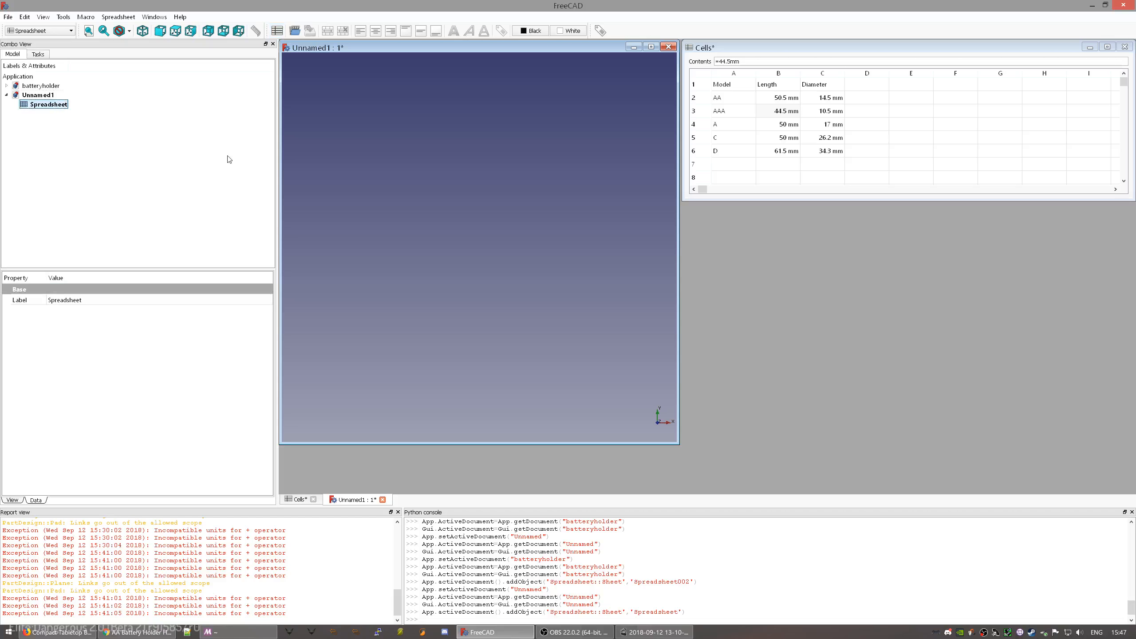
{"action": "double_click", "coordinate": [37, 105]}
{"action": "left_click_drag", "start_coordinate": [862, 350], "coordinate": [1125, 485]}
- Enter the labels Cell type, Diameter and Length in A2–A4, then type Layer height
{"action": "left_click", "coordinate": [739, 260]}
{"action": "type", "text": "Cell type"}
{"action": "key", "text": "Return"}
{"action": "type", "text": "'"}
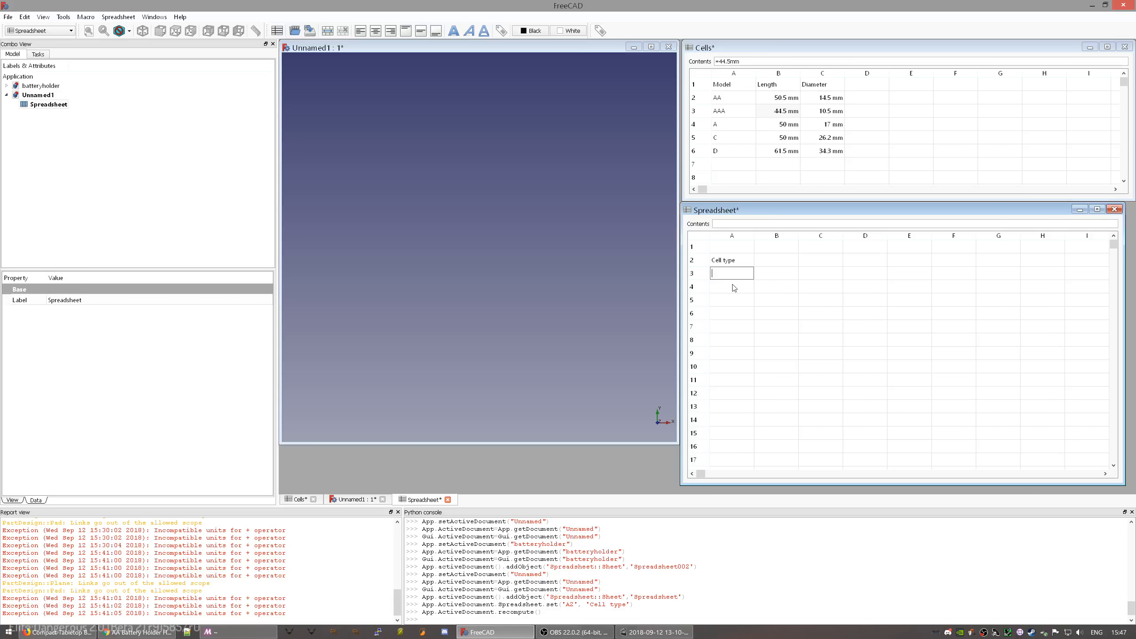
{"action": "type", "text": "Diameter"}
{"action": "key", "text": "Return"}
{"action": "type", "text": "Length"}
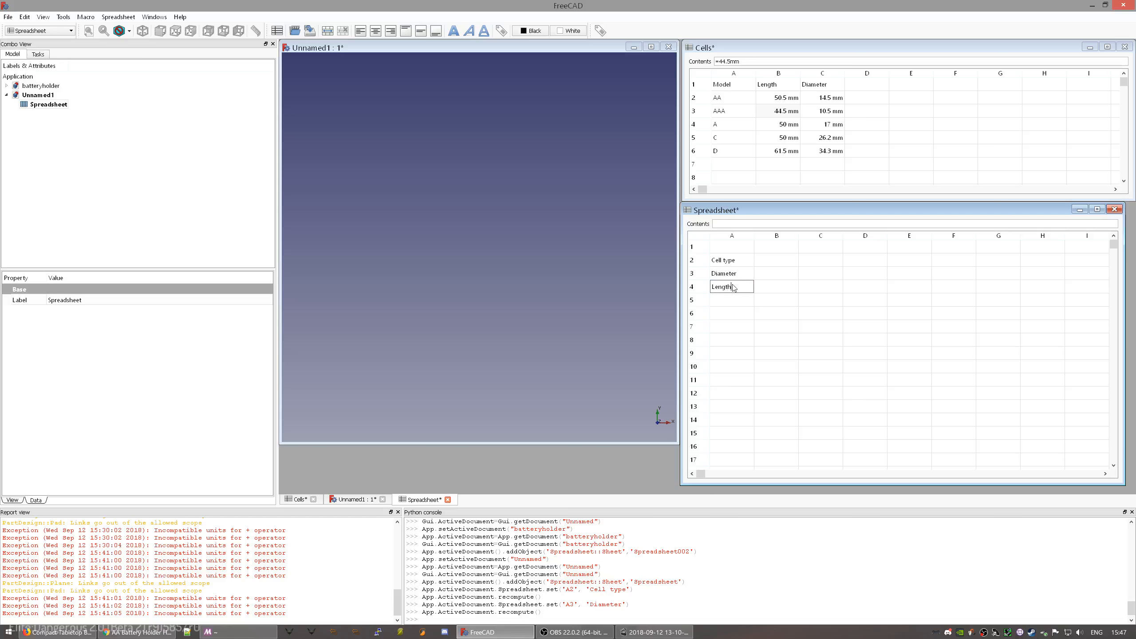
{"action": "key", "text": "Return"}
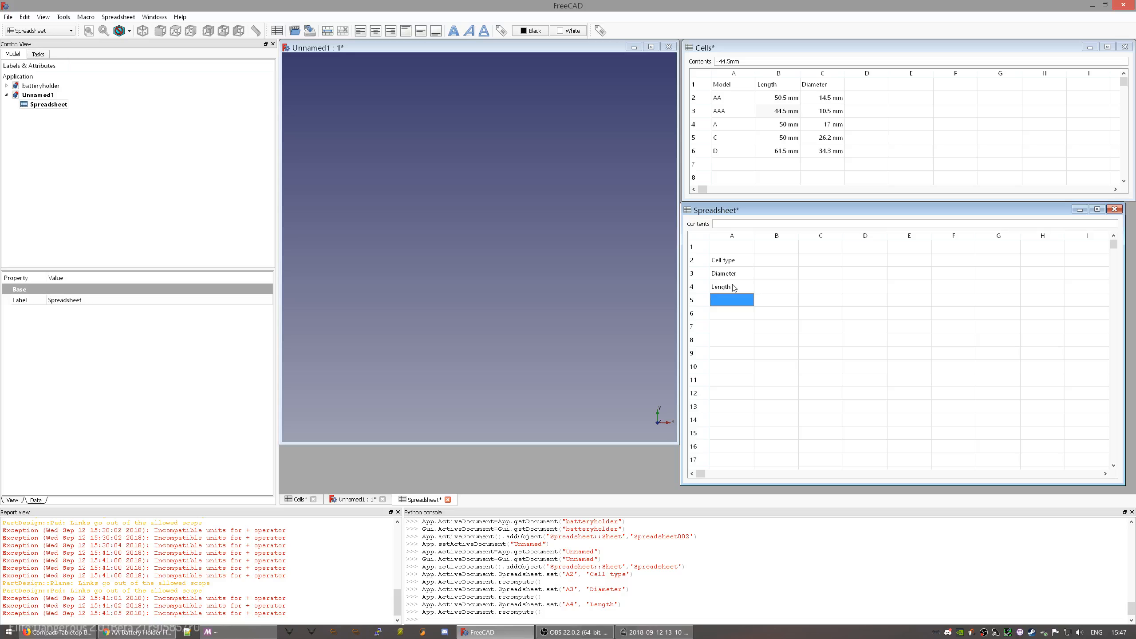
{"action": "type", "text": "L"}
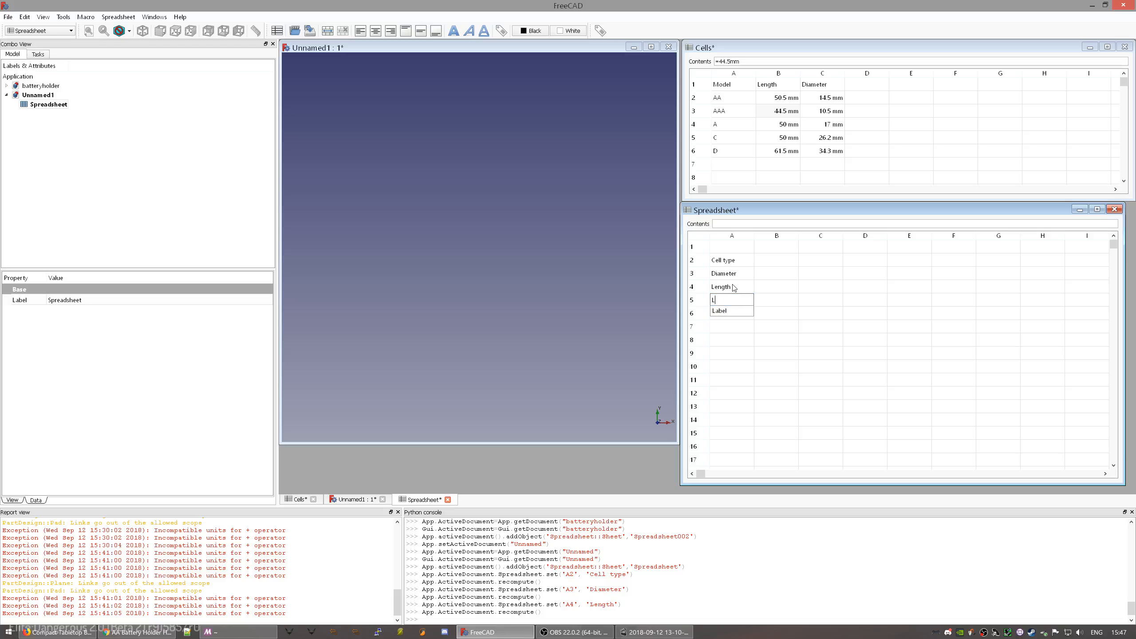
{"action": "type", "text": "ayer height"}
- Commit Layer height and add Margin, Wall thickness and Exit cells in A5–A8
{"action": "key", "text": "Return"}
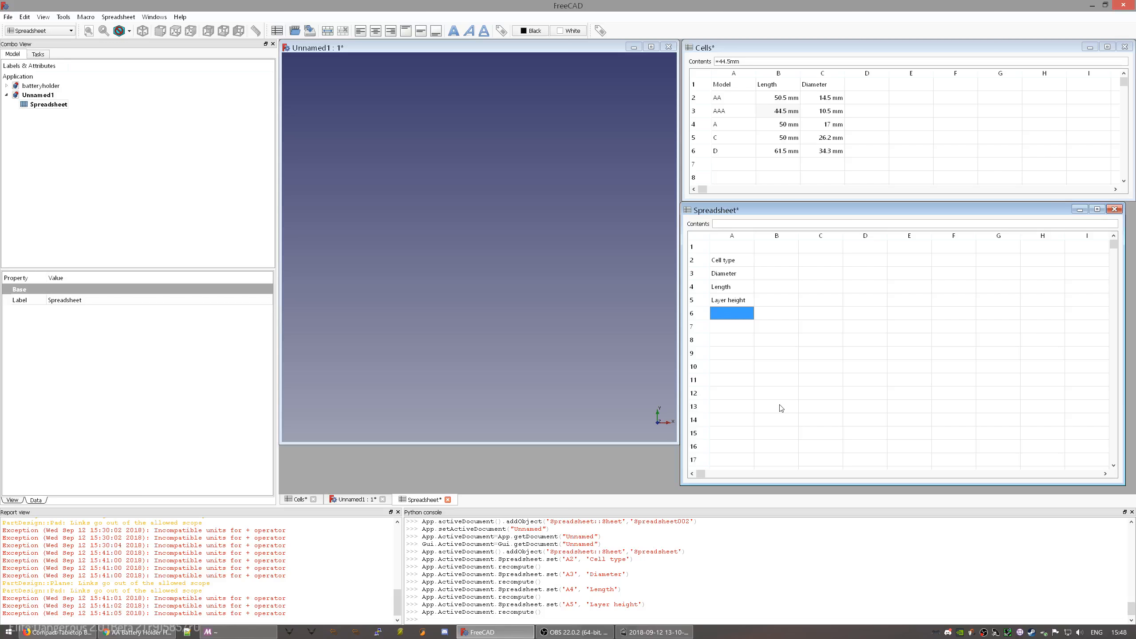
{"action": "type", "text": "Margin"}
{"action": "key", "text": "Return"}
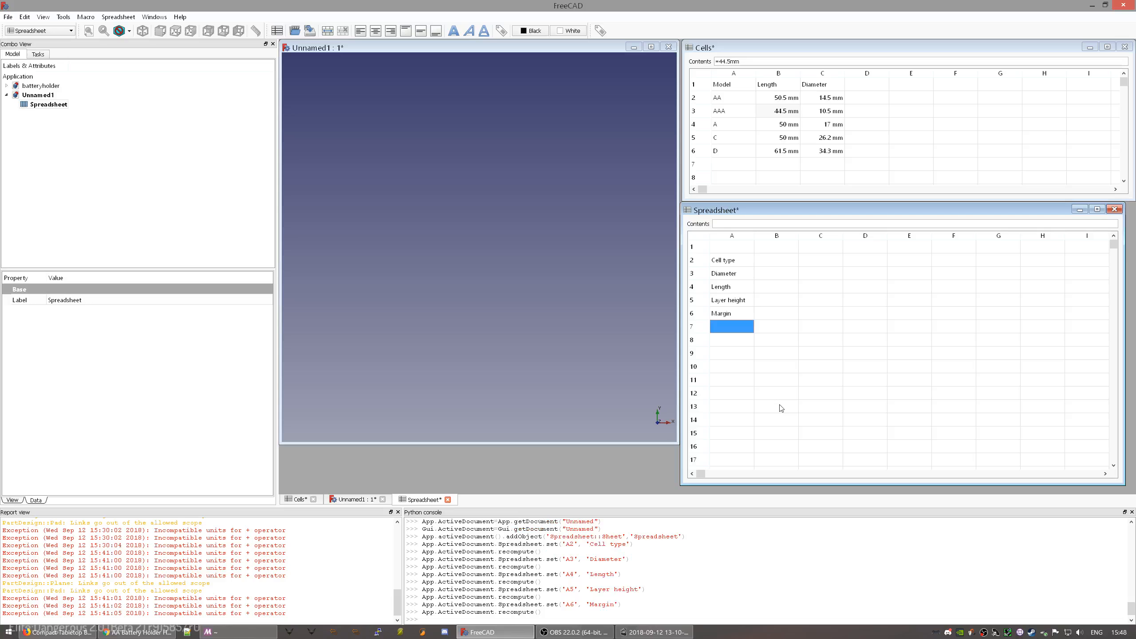
{"action": "type", "text": "Wall thickness"}
{"action": "key", "text": "Return"}
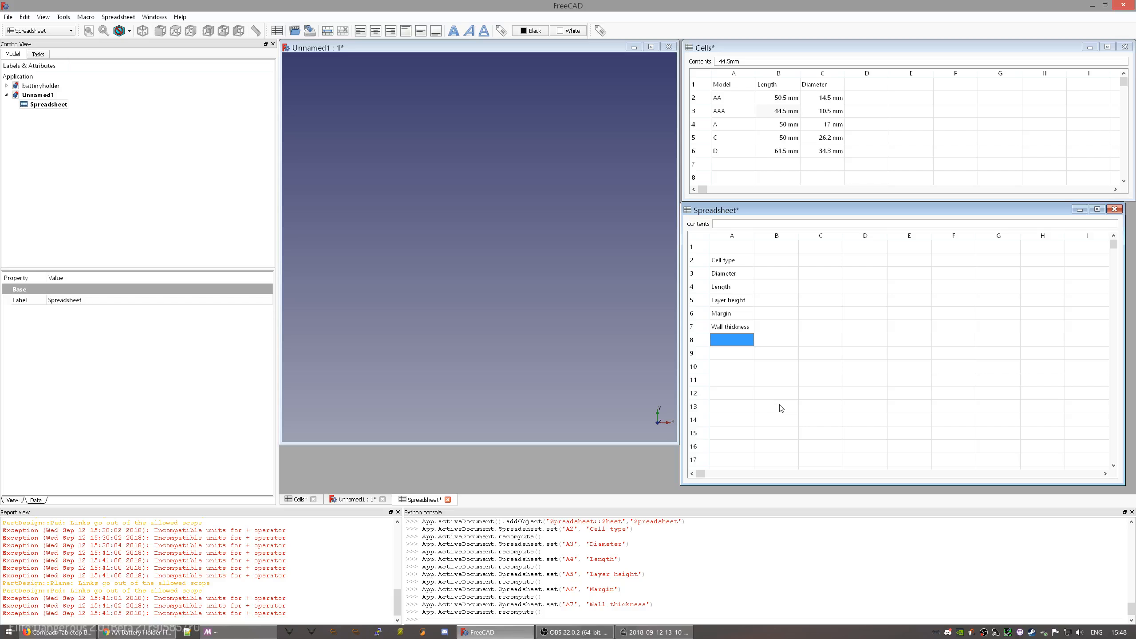
{"action": "type", "text": "Exit cells"}
{"action": "key", "text": "Return"}
- Add Cells per shelf and Shelves in A9–A10, then bring up the battery holder web page
{"action": "type", "text": "Cells per shelf"}
{"action": "key", "text": "Return"}
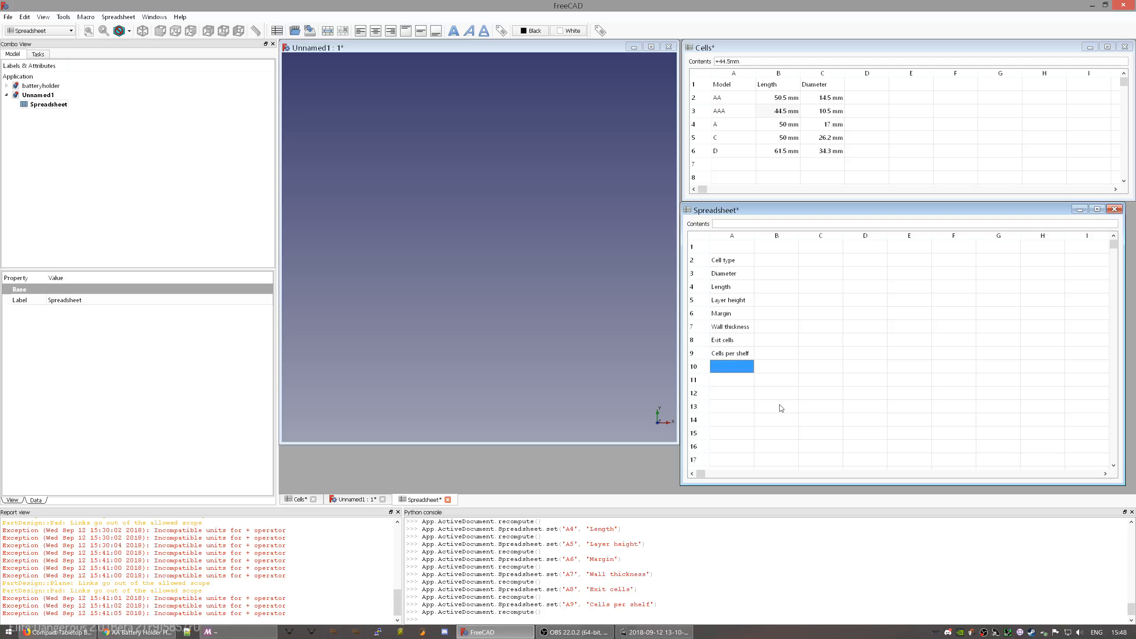
{"action": "type", "text": "Shelves"}
{"action": "key", "text": "Return"}
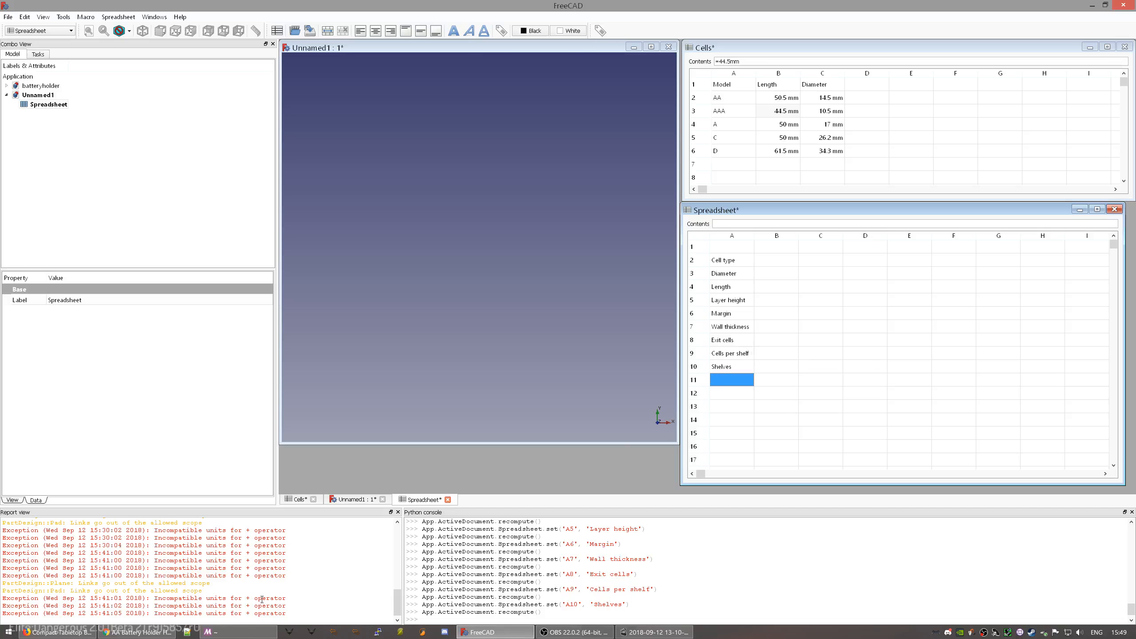
{"action": "left_click", "coordinate": [58, 633]}
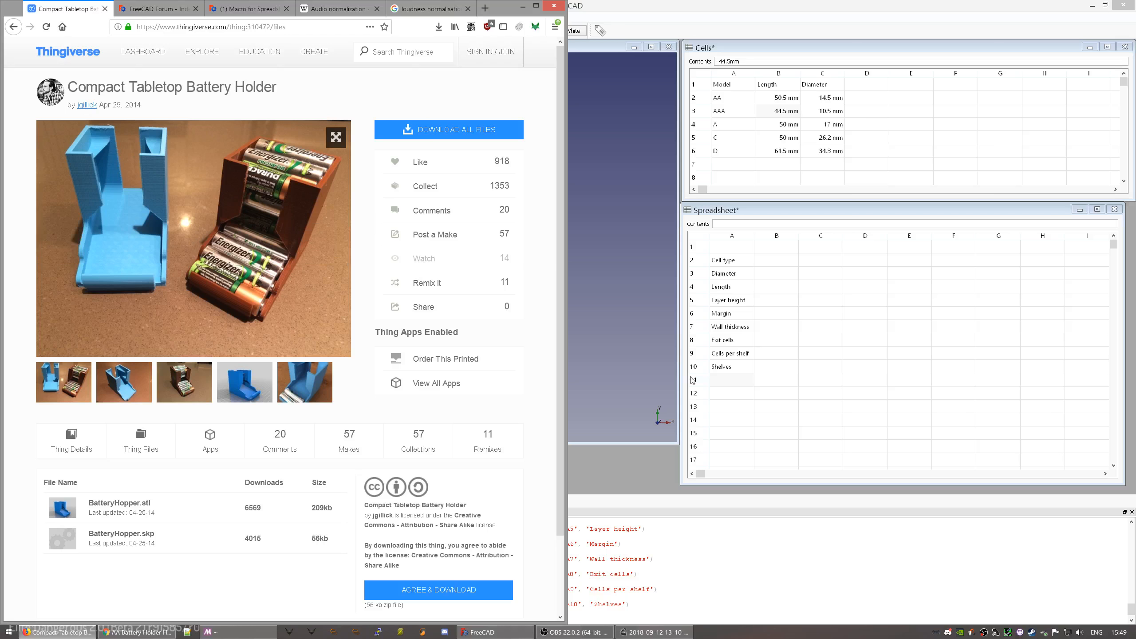
{"action": "left_click", "coordinate": [730, 339]}
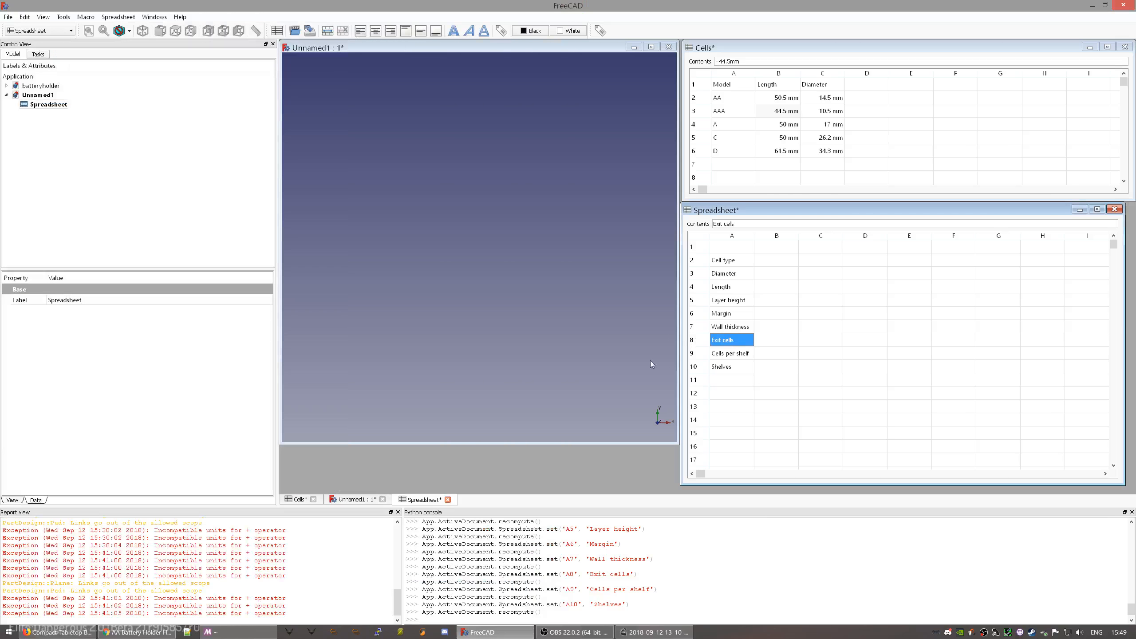
{"action": "key", "text": "alt+Tab"}
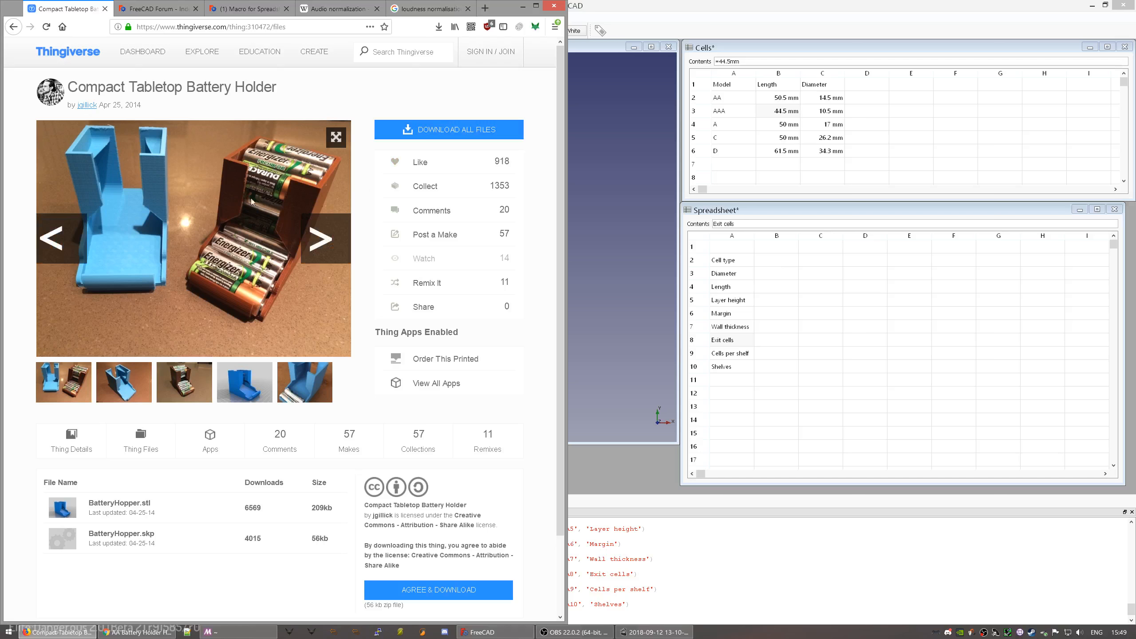
{"action": "left_click", "coordinate": [771, 299]}
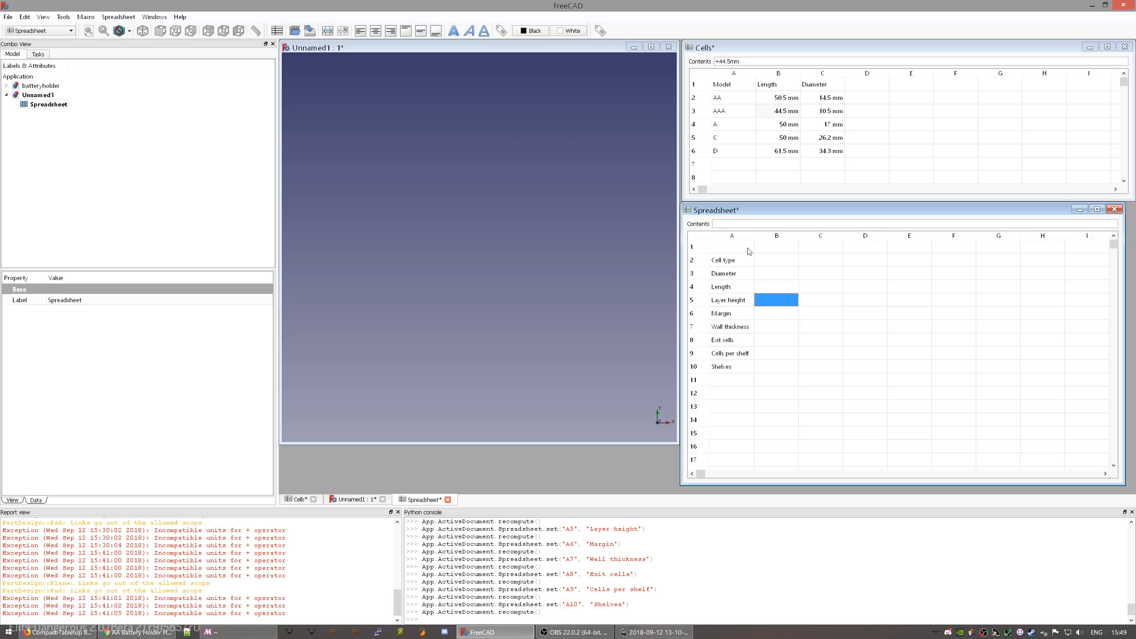
- Enter AA3-3-3 in cell B1, then select C1
{"action": "left_click", "coordinate": [766, 249]}
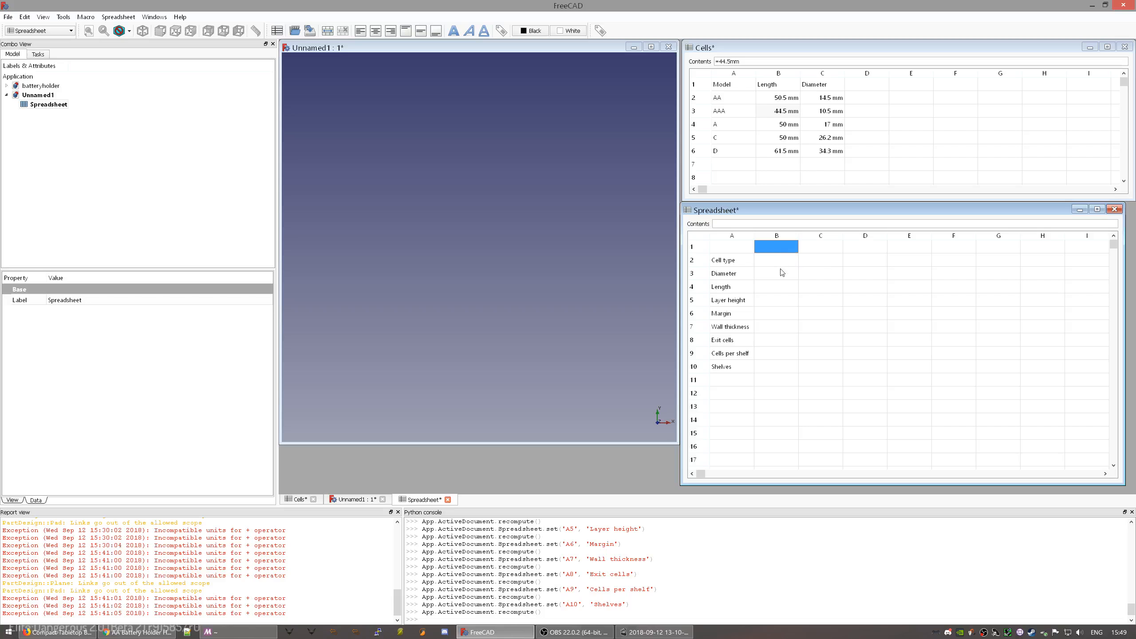
{"action": "type", "text": "AA3-3-3"}
{"action": "key", "text": "Return"}
{"action": "left_click", "coordinate": [782, 250]}
{"action": "left_click", "coordinate": [810, 251]}
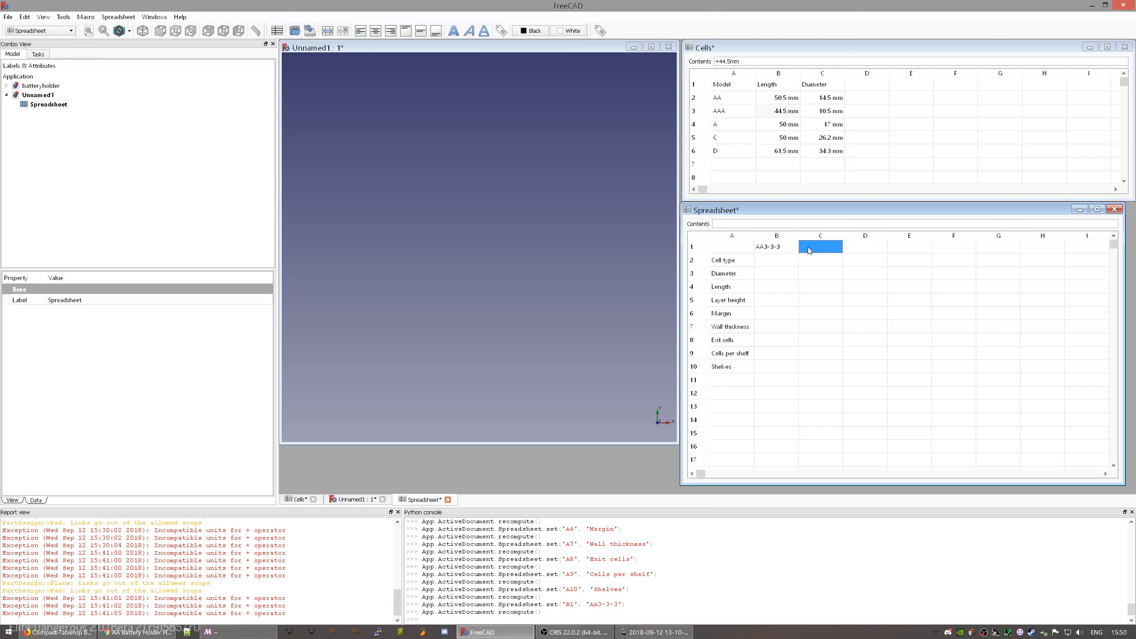
{"action": "left_click", "coordinate": [600, 30]}
{"action": "left_click", "coordinate": [542, 281]}
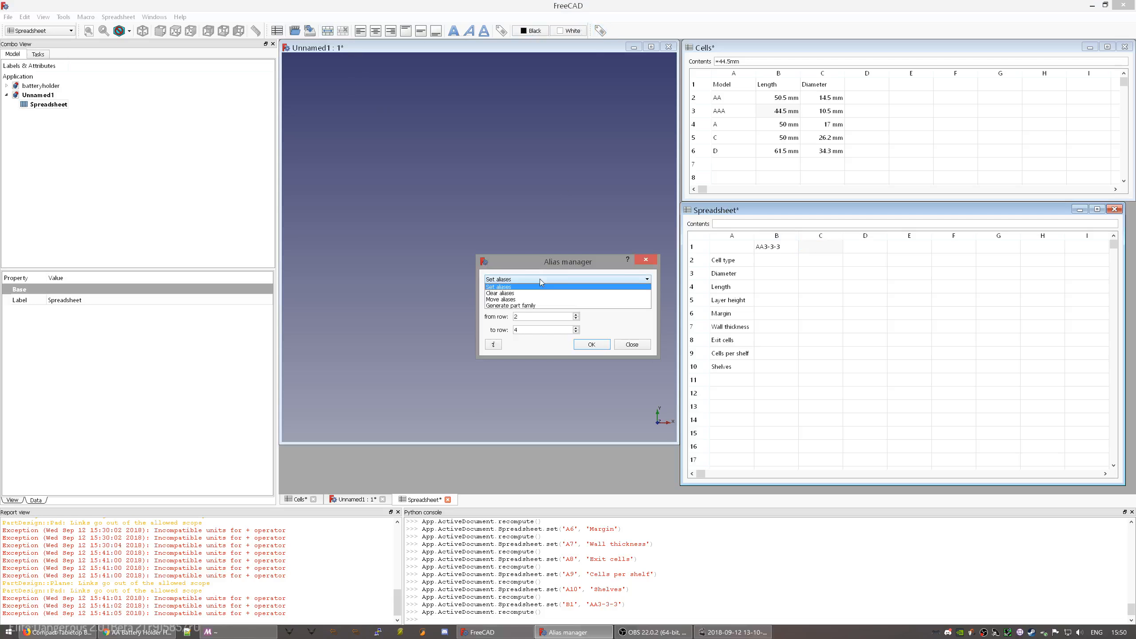
{"action": "left_click", "coordinate": [511, 305]}
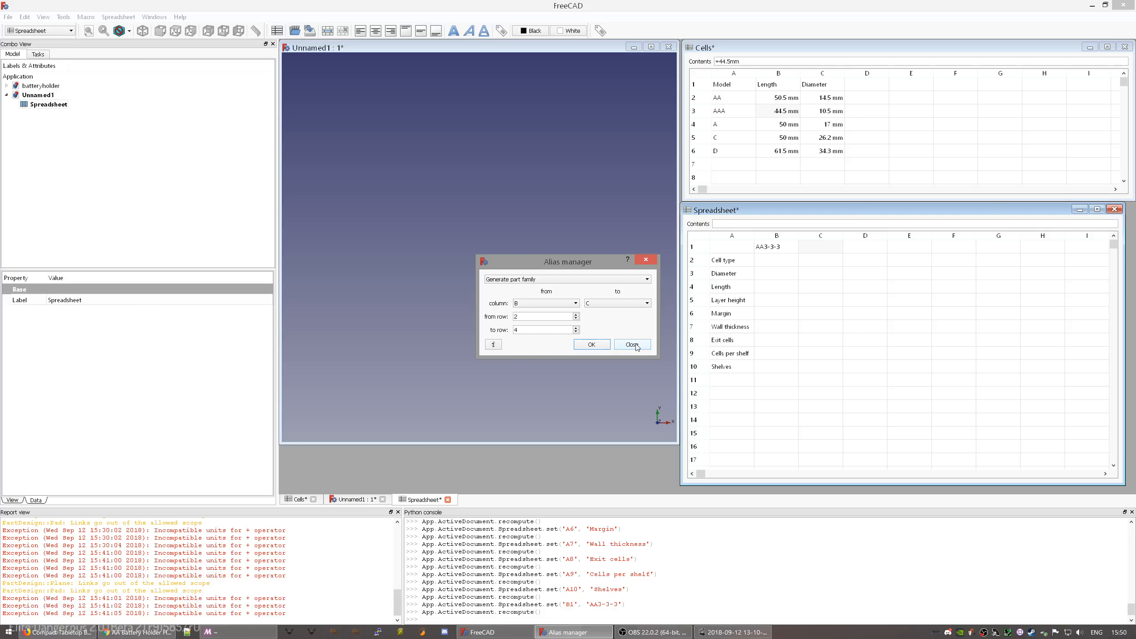
{"action": "left_click", "coordinate": [633, 344]}
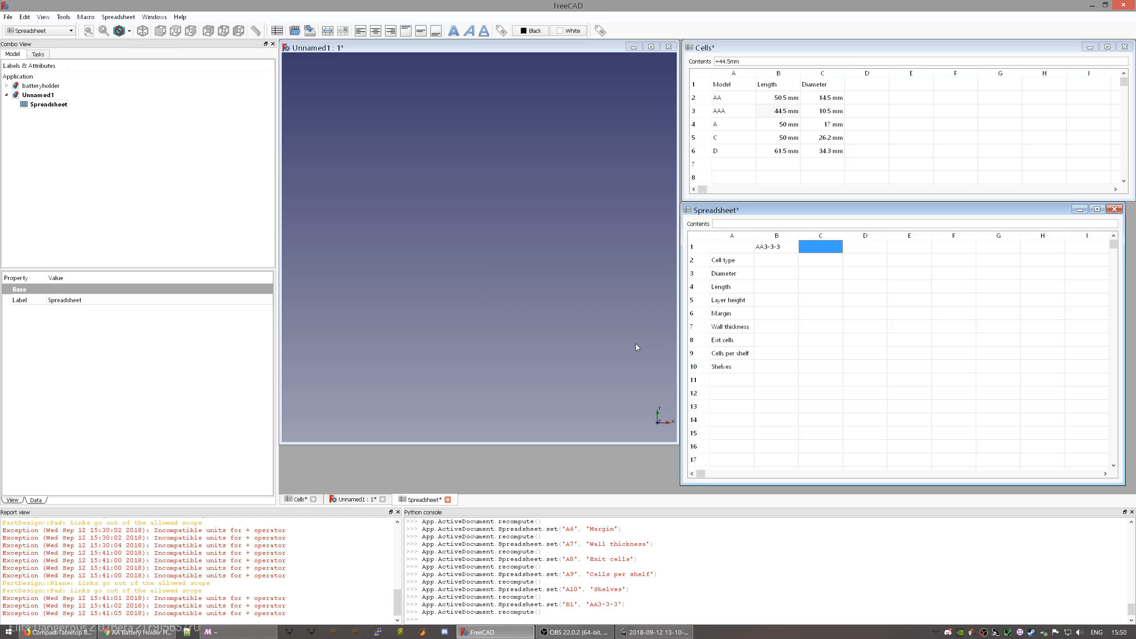
{"action": "left_click", "coordinate": [781, 261]}
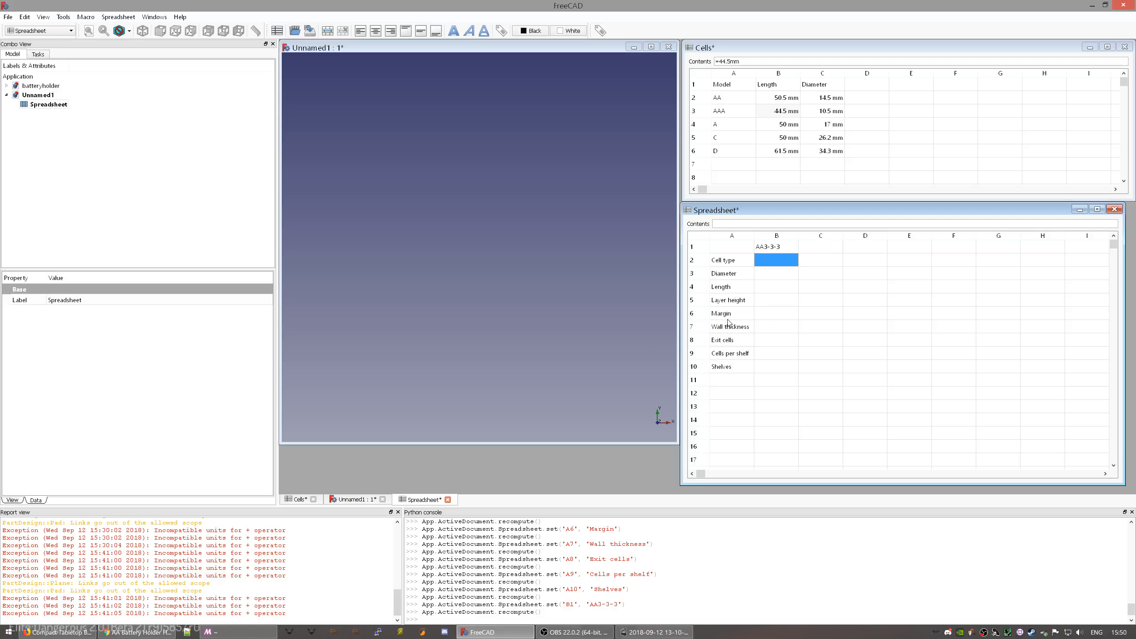
- Enter AA, 14.5mm and 50.5mm into cells B2–B4
{"action": "type", "text": "AA"}
{"action": "key", "text": "Return"}
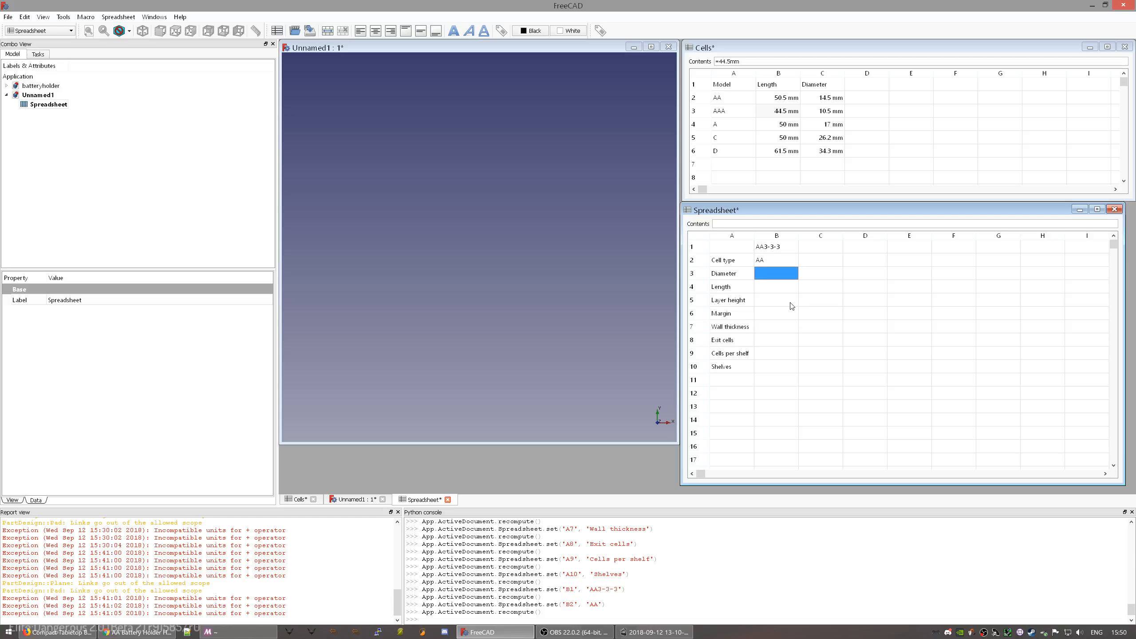
{"action": "type", "text": "14.5mm"}
{"action": "key", "text": "Return"}
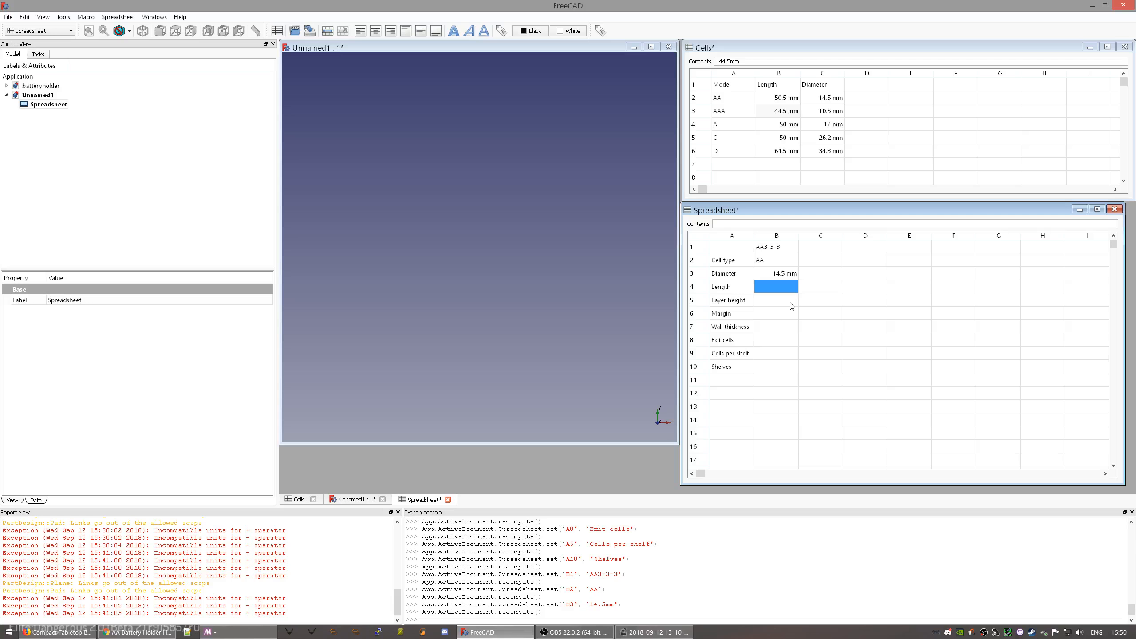
{"action": "type", "text": "50.5mm"}
{"action": "key", "text": "Return"}
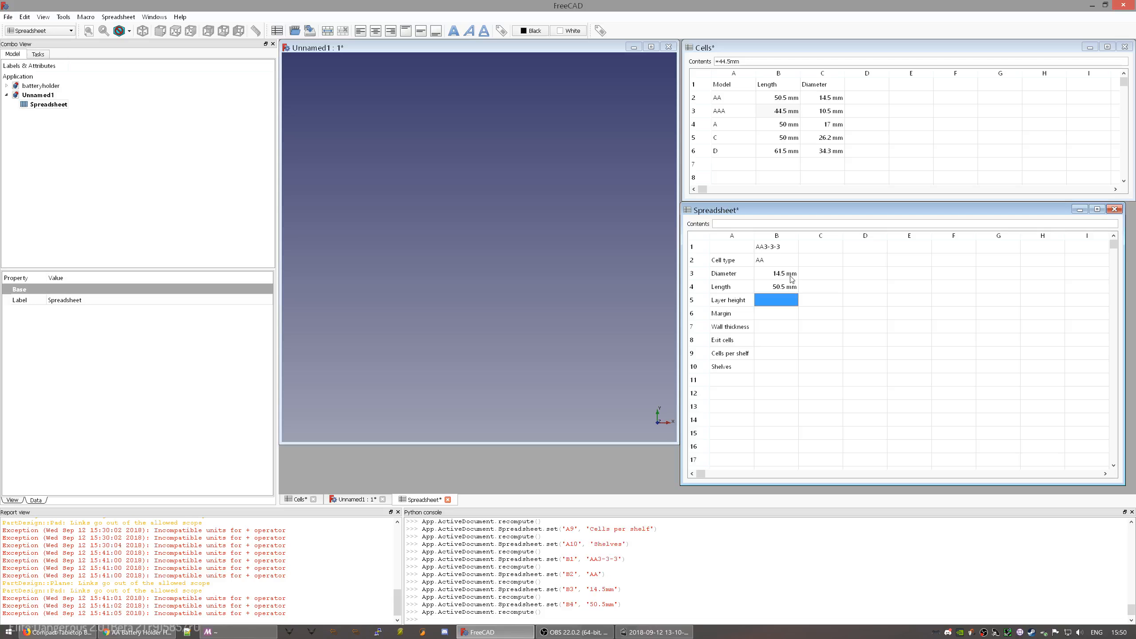
- Check the B3 and B4 values and set the Layer height in B5 to 0.28mm
{"action": "left_click", "coordinate": [792, 278]}
{"action": "left_click", "coordinate": [783, 289]}
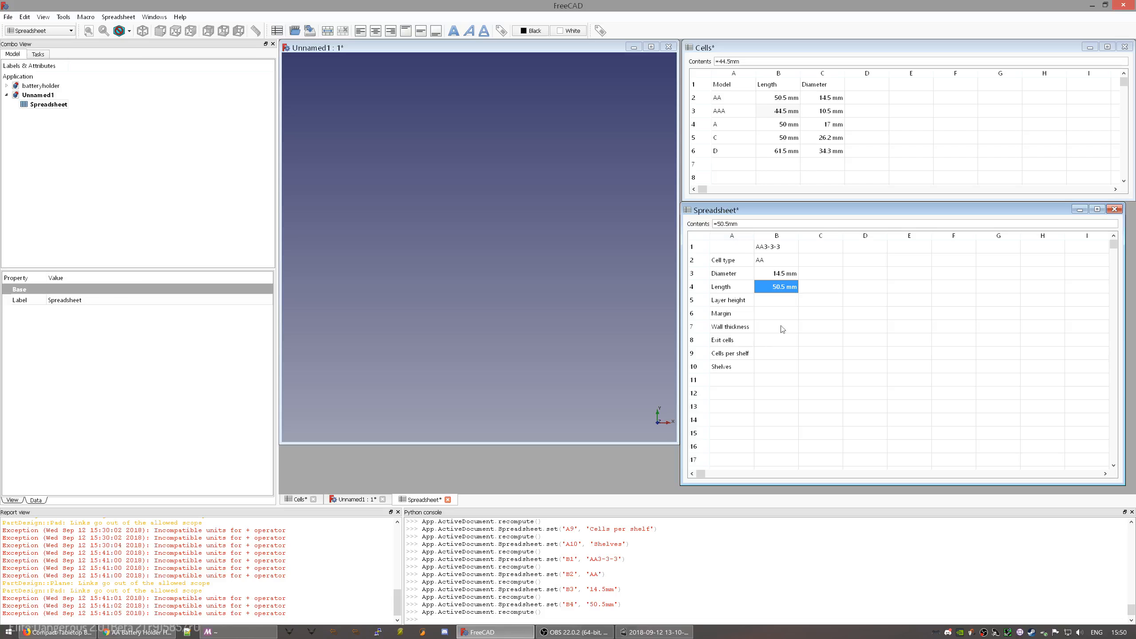
{"action": "left_click", "coordinate": [787, 299]}
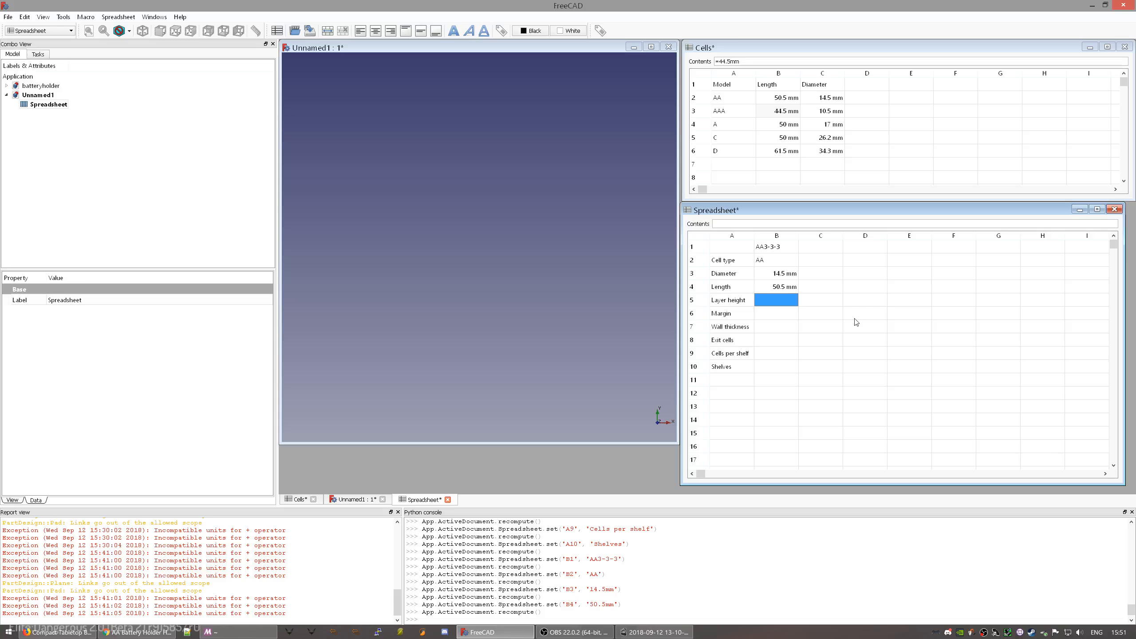
{"action": "type", "text": "0.3mm"}
{"action": "key", "text": "BackSpace"}
{"action": "key", "text": "BackSpace"}
{"action": "key", "text": "BackSpace"}
{"action": "type", "text": "28mm"}
{"action": "key", "text": "Return"}
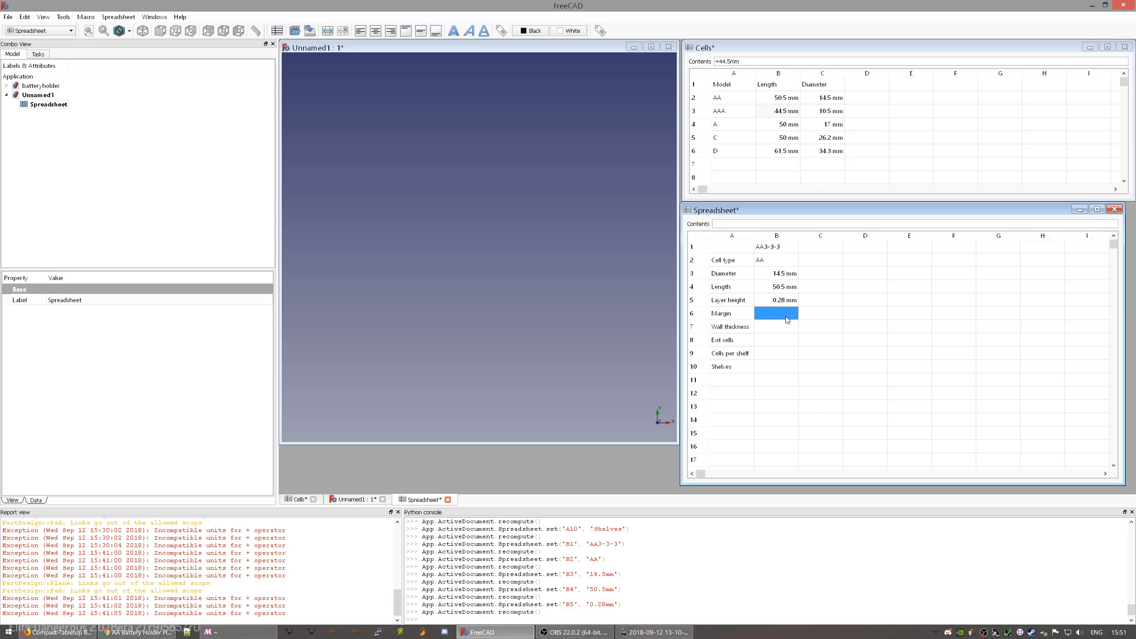
{"action": "left_click", "coordinate": [826, 263]}
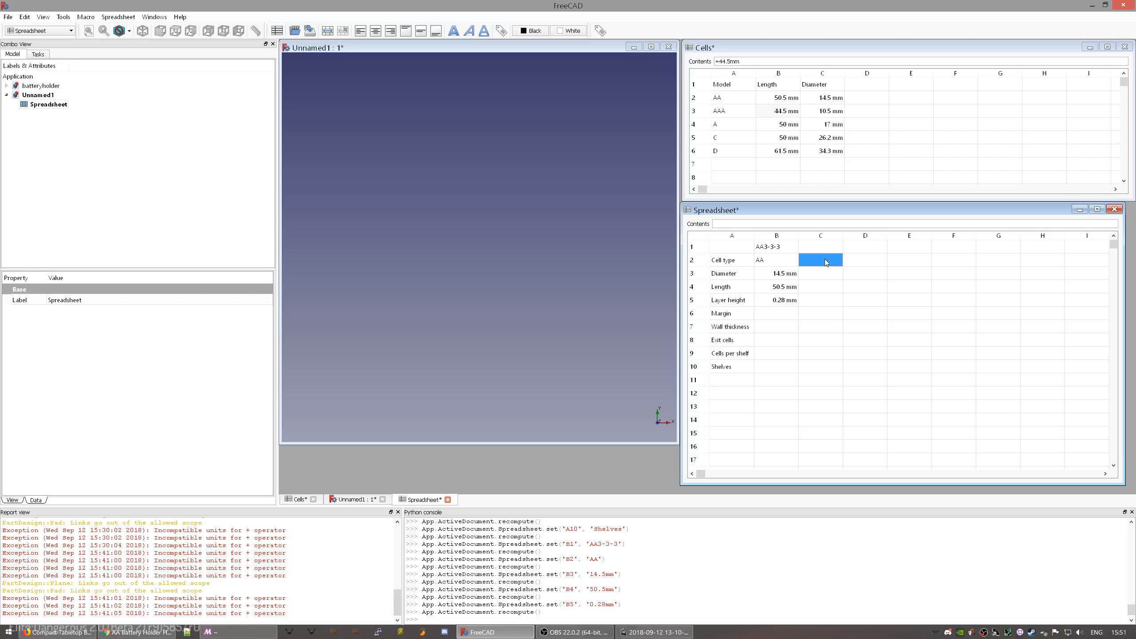
- Enter AAA with 10.5mm diameter and 44.5mm length in C2–C4
{"action": "type", "text": "AAA"}
{"action": "key", "text": "Return"}
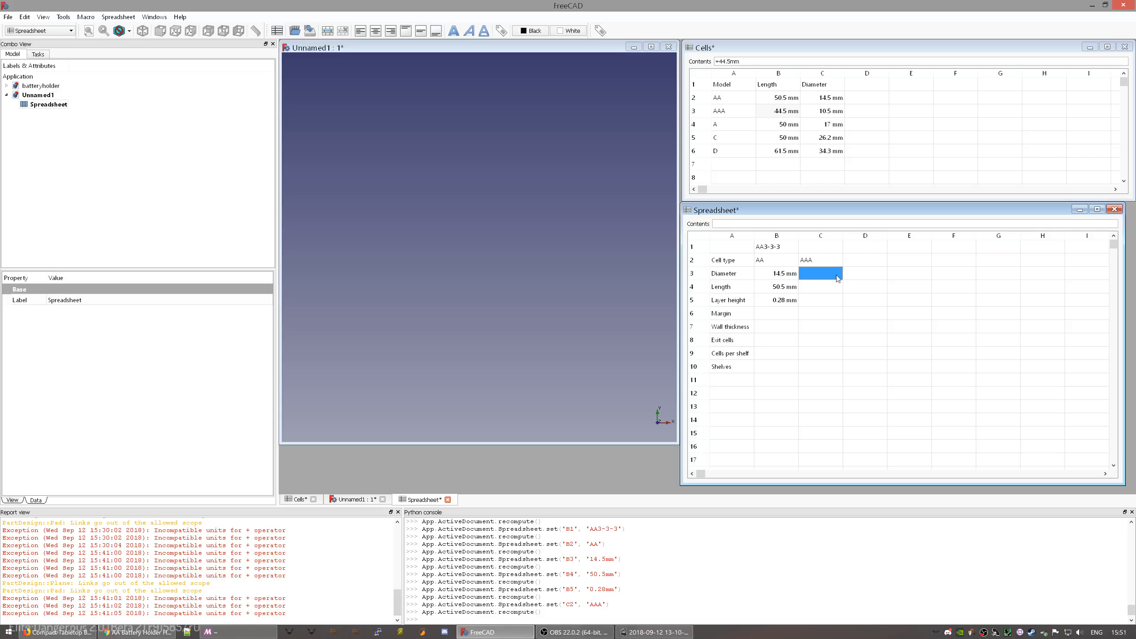
{"action": "type", "text": "10.5mm"}
{"action": "key", "text": "Return"}
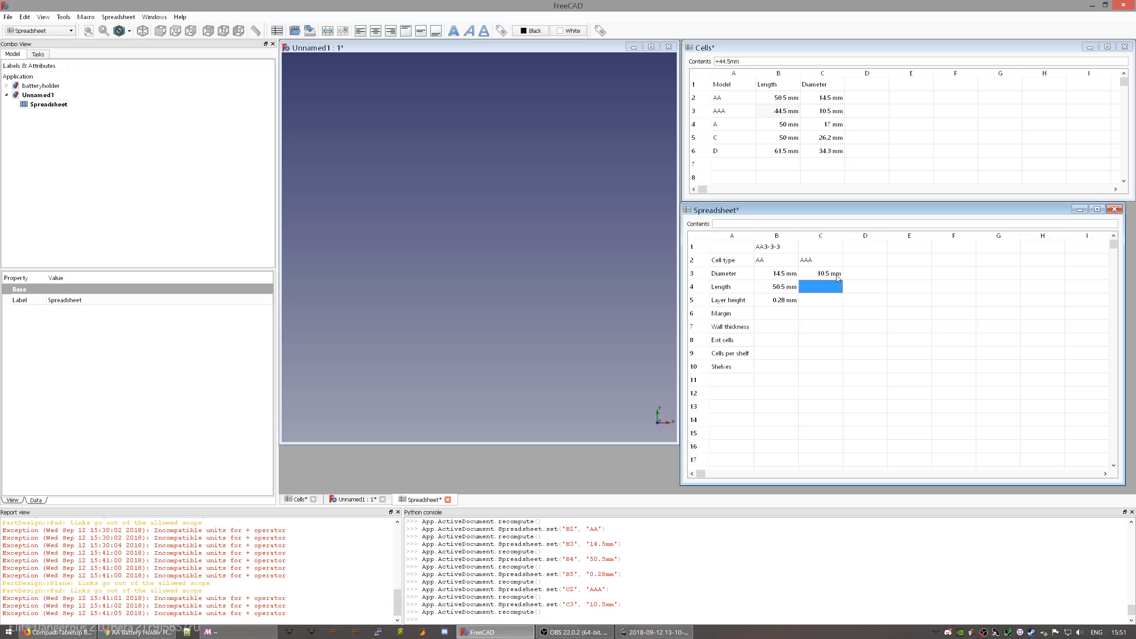
{"action": "type", "text": "44.5mm"}
{"action": "key", "text": "Return"}
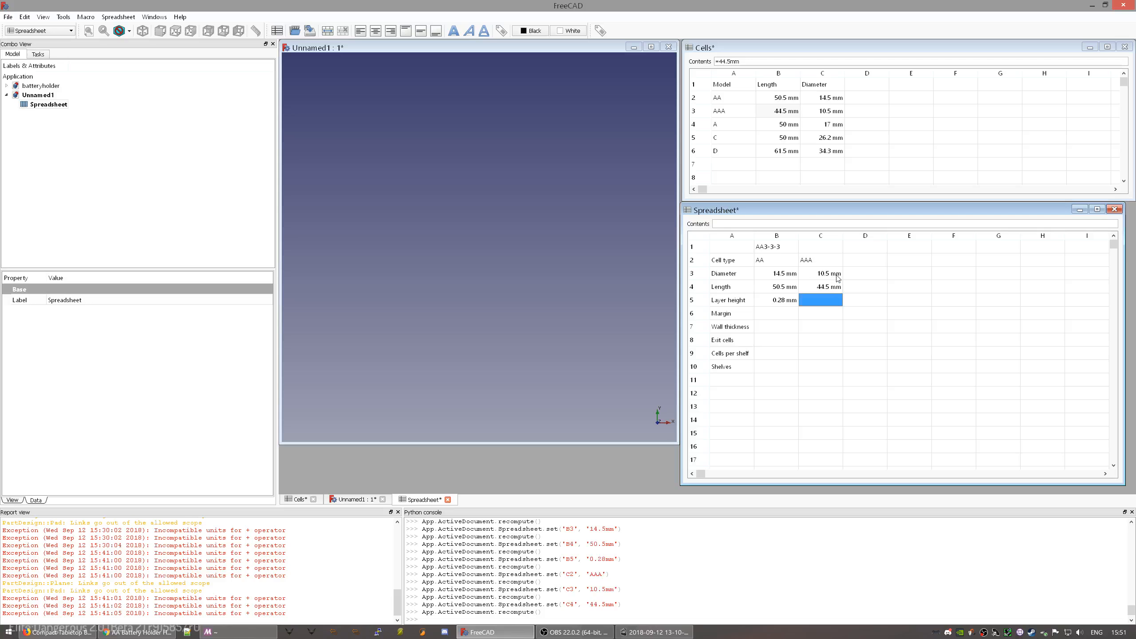
- Enter type A with 17mm diameter and 50mm length in D2–D4
{"action": "left_click", "coordinate": [866, 263]}
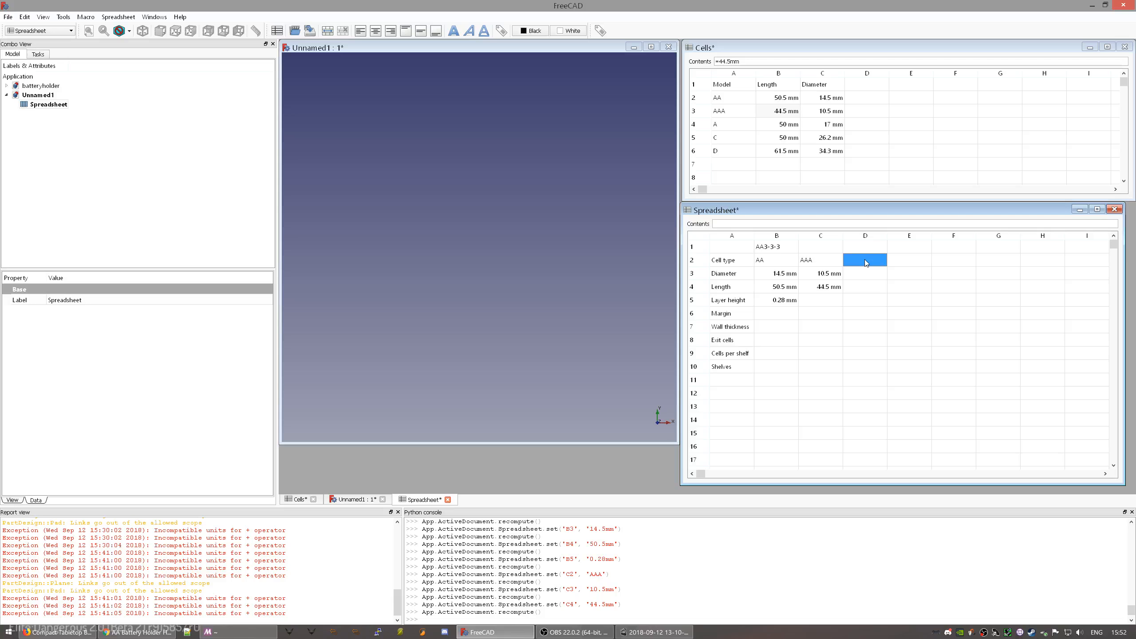
{"action": "type", "text": "A"}
{"action": "key", "text": "Return"}
{"action": "key", "text": "Return"}
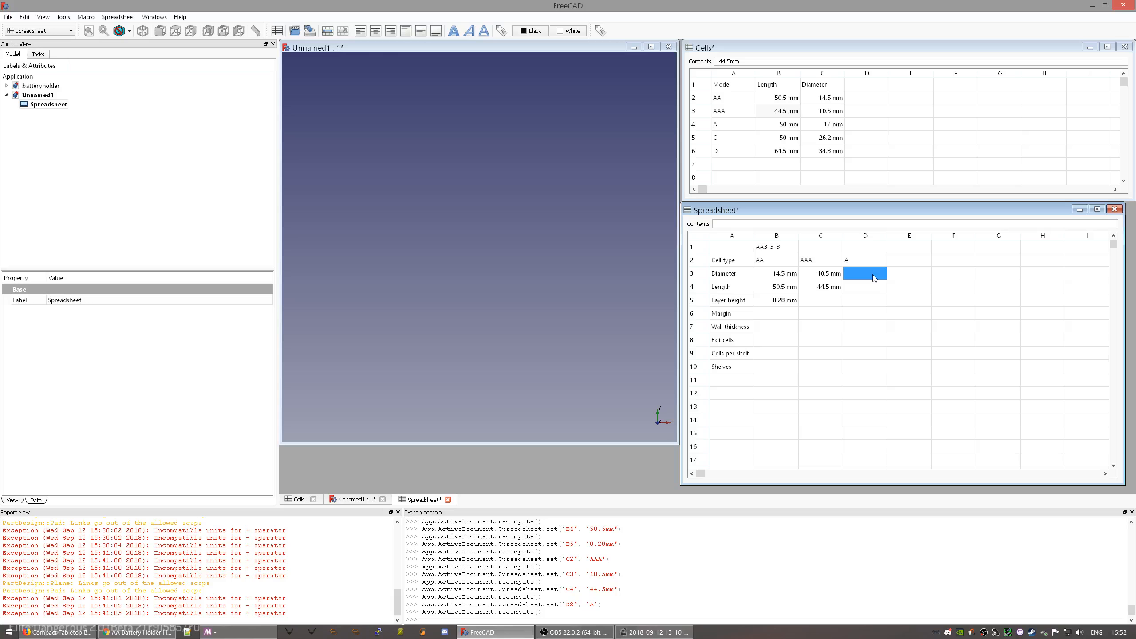
{"action": "type", "text": "17mm"}
{"action": "key", "text": "Return"}
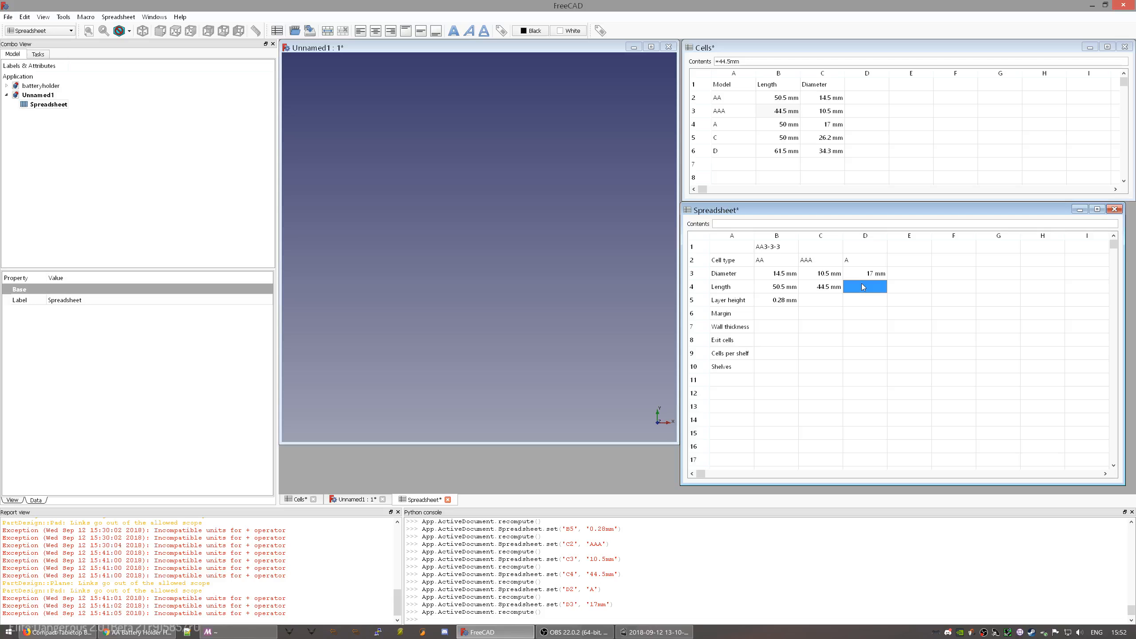
{"action": "type", "text": "50mm"}
{"action": "key", "text": "Return"}
- Enter type C with 26.2mm diameter and 50mm length in E2–E4
{"action": "left_click", "coordinate": [927, 261]}
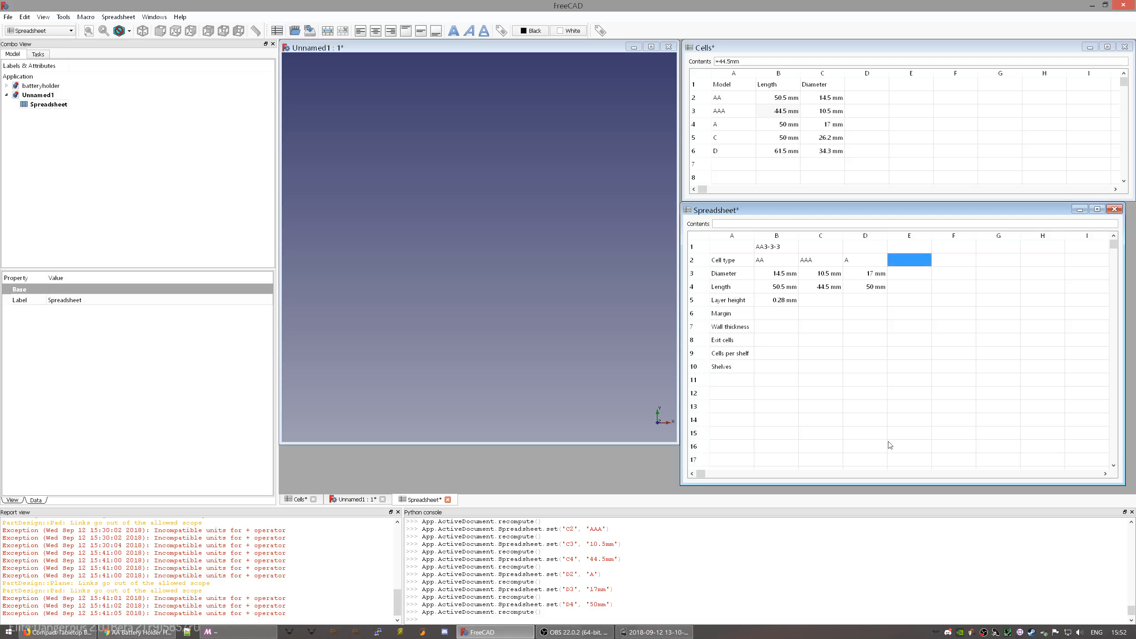
{"action": "type", "text": "C"}
{"action": "key", "text": "Return"}
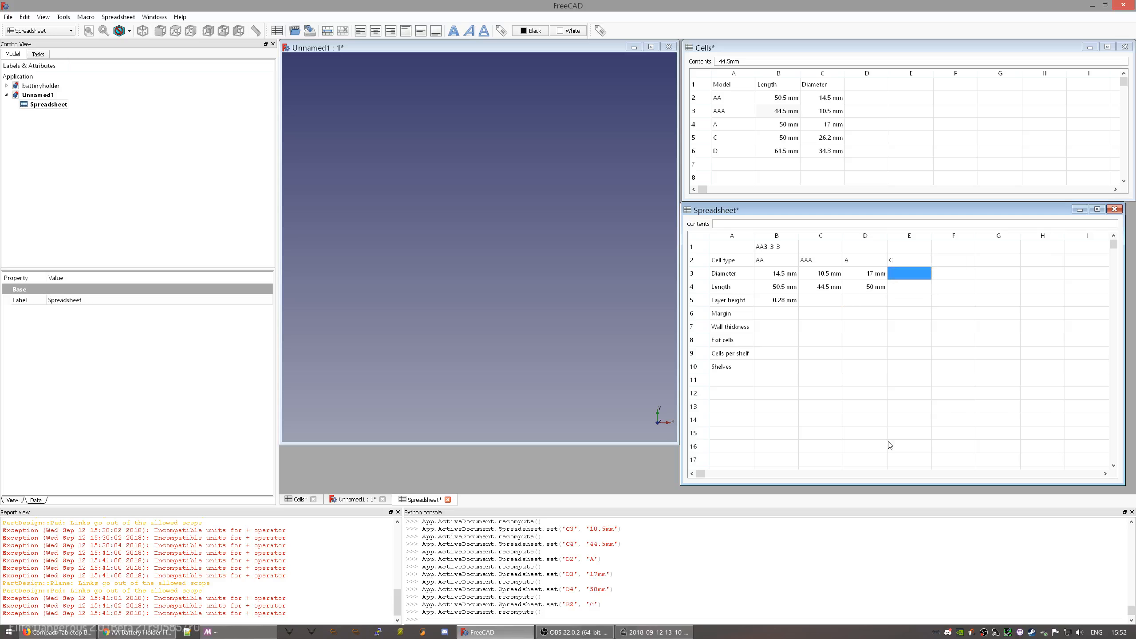
{"action": "type", "text": "26.2mm"}
{"action": "key", "text": "Return"}
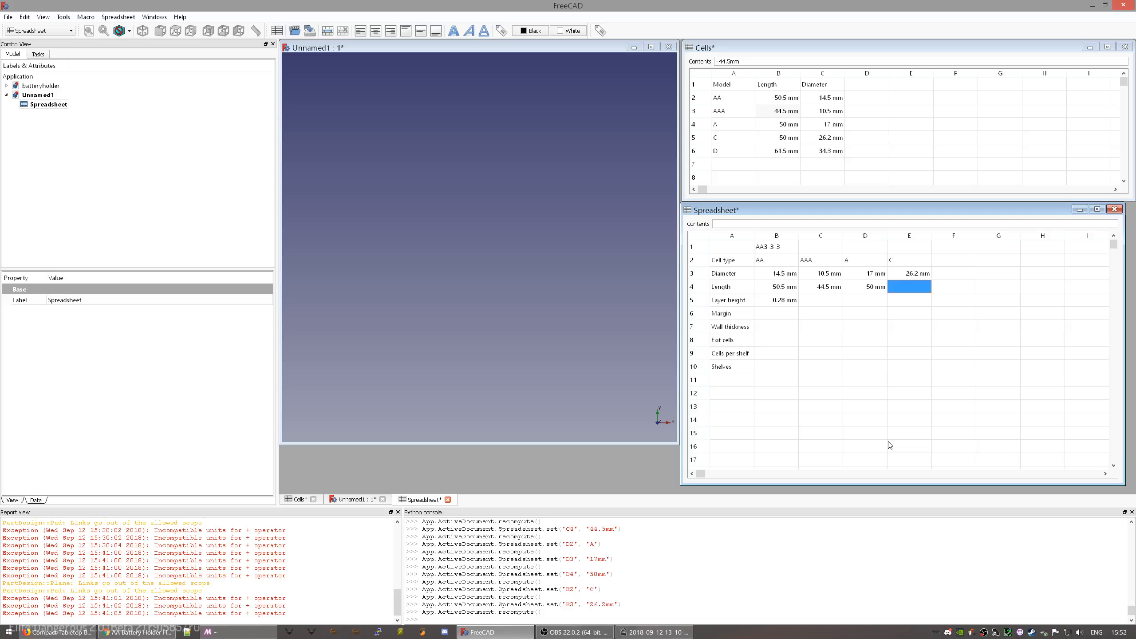
{"action": "type", "text": "34"}
{"action": "key", "text": "BackSpace"}
{"action": "key", "text": "BackSpace"}
{"action": "type", "text": "50mm"}
{"action": "key", "text": "Return"}
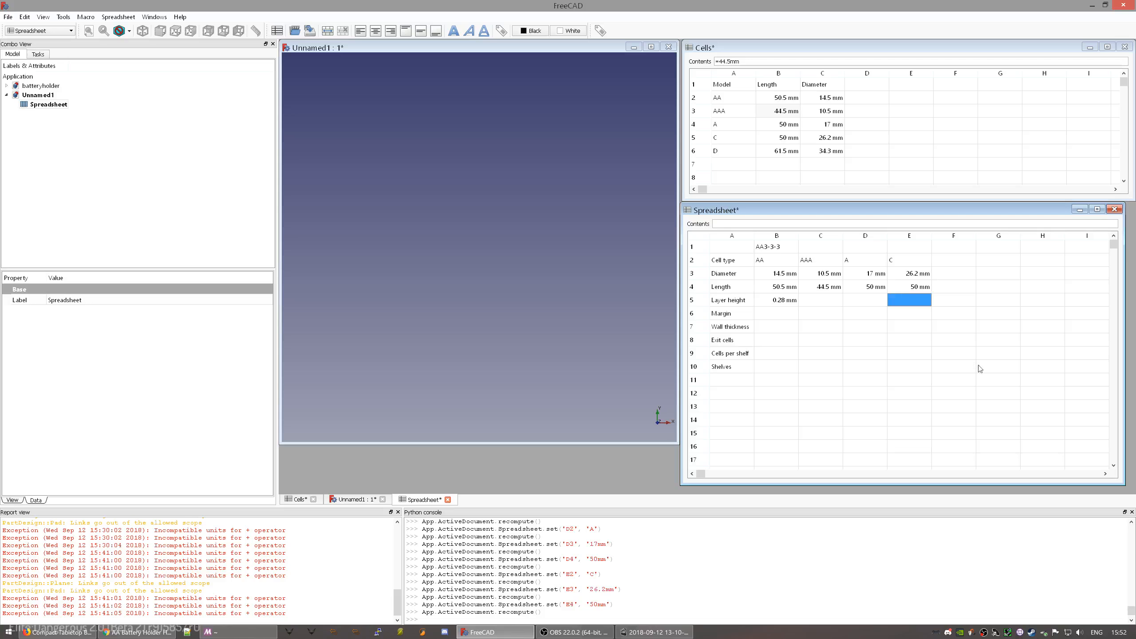
- Enter cell type D in F2
{"action": "left_click", "coordinate": [951, 260]}
{"action": "type", "text": "D"}
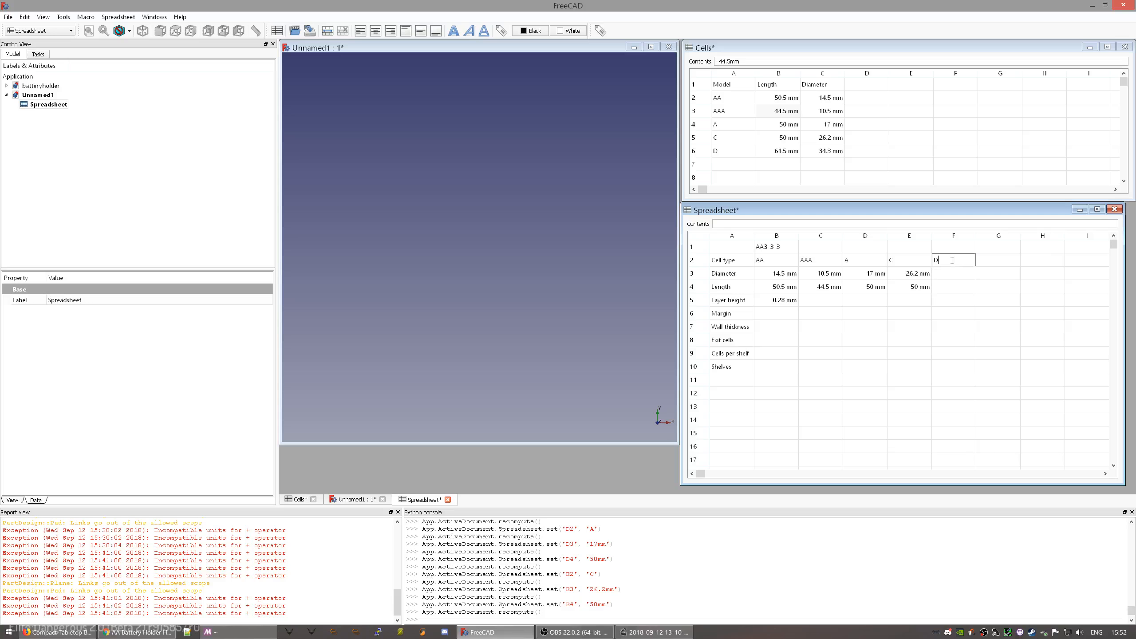
{"action": "key", "text": "Return"}
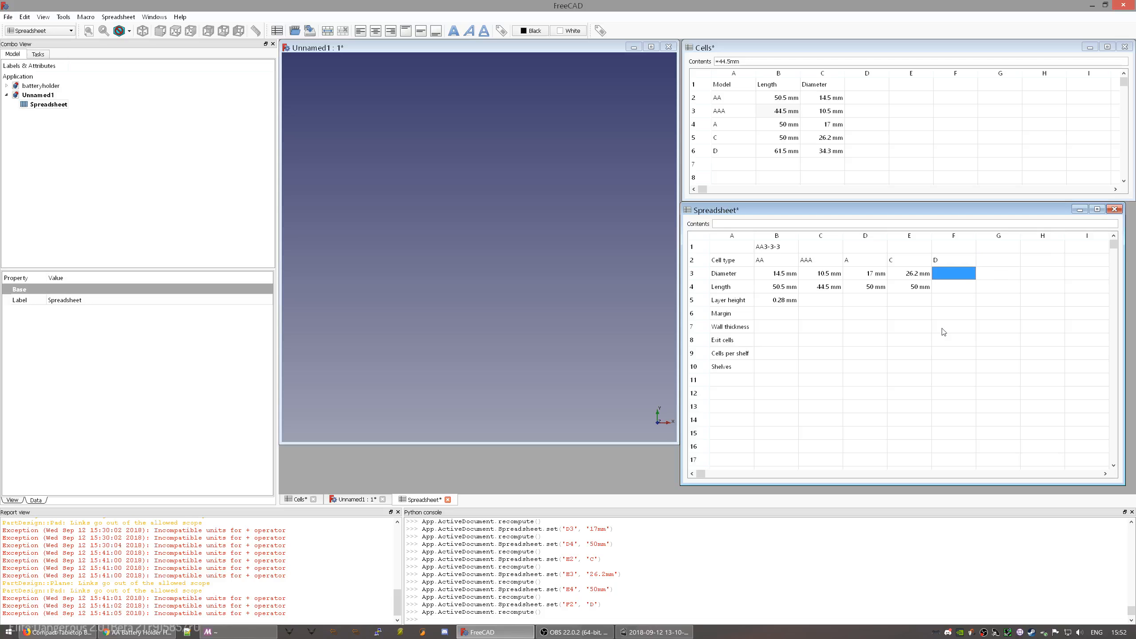
- Review the column A parameter labels, from Layer height to Shelves, ending at empty cell A12
{"action": "left_click", "coordinate": [734, 327]}
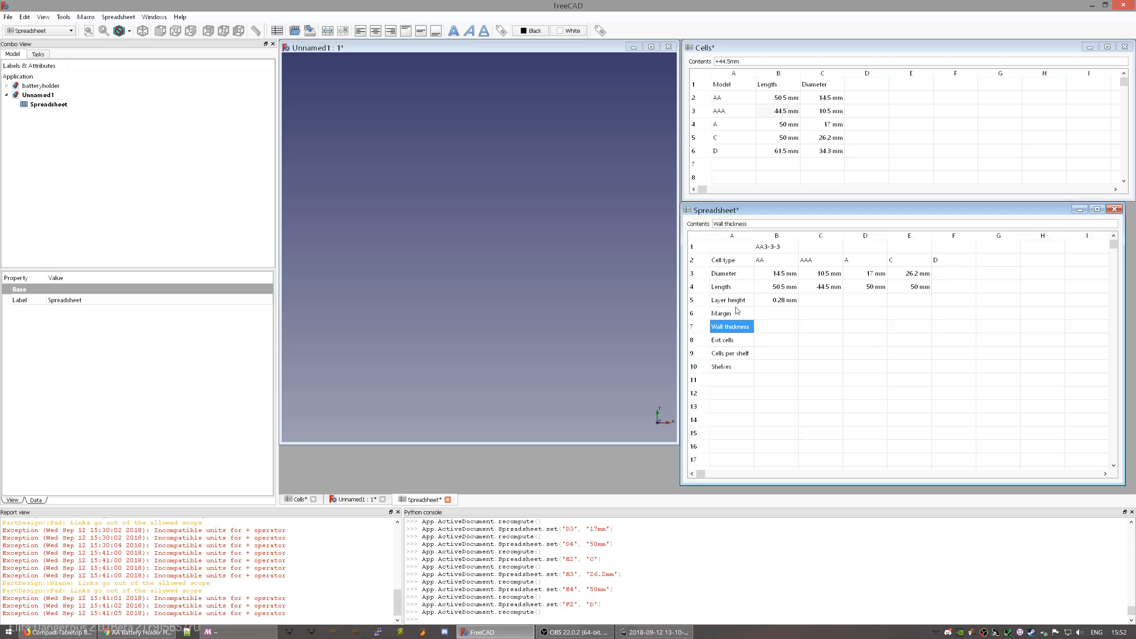
{"action": "left_click", "coordinate": [741, 314]}
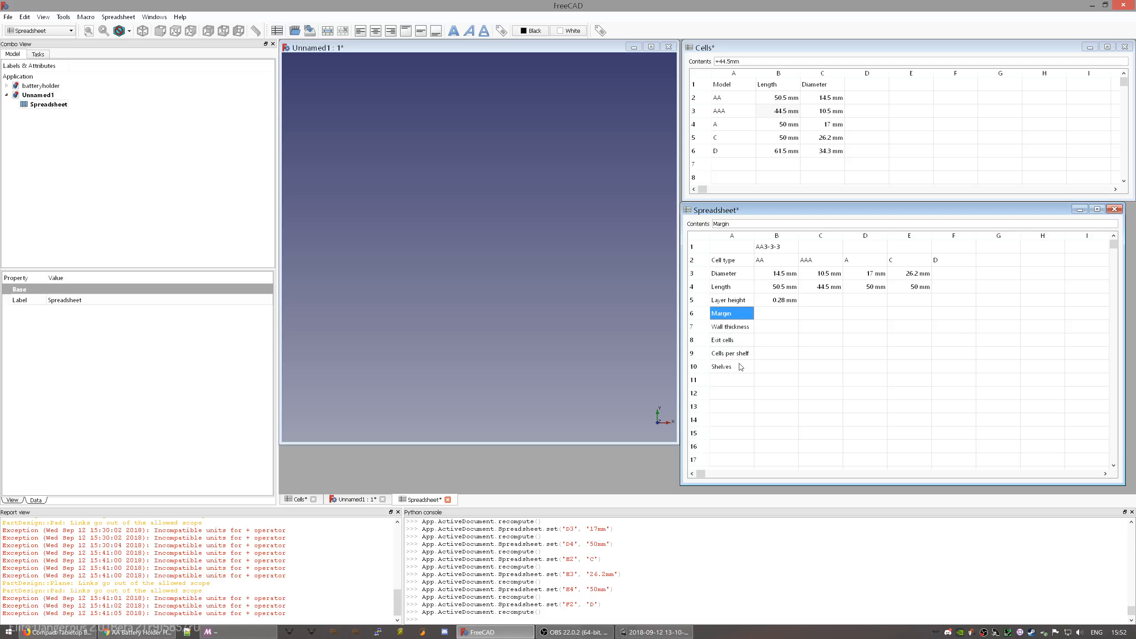
{"action": "left_click", "coordinate": [740, 367]}
{"action": "left_click", "coordinate": [745, 331]}
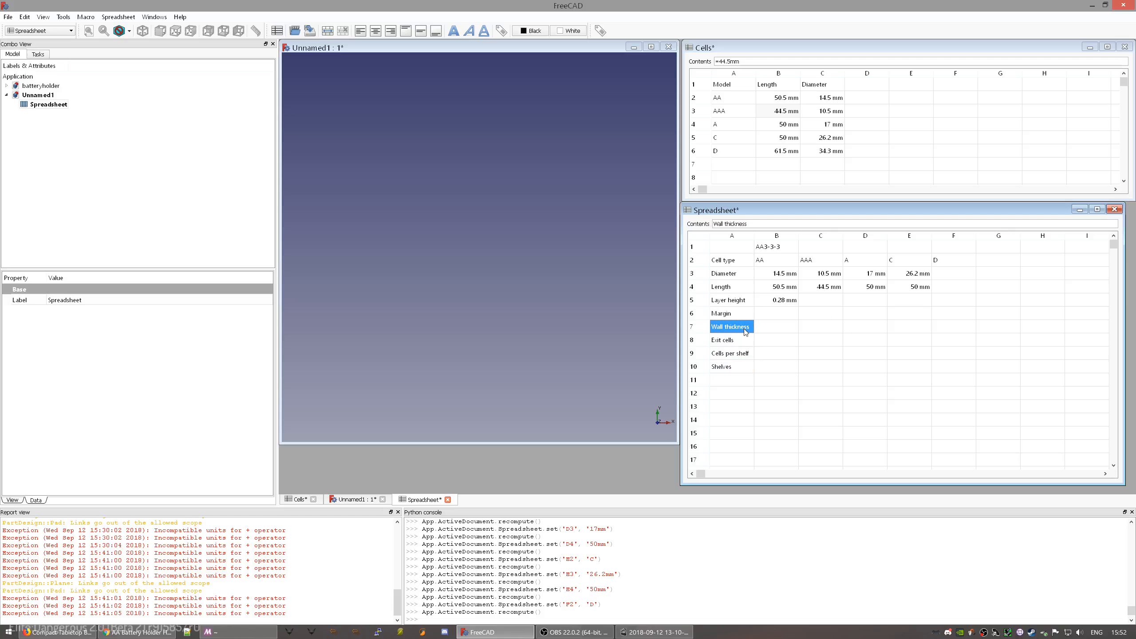
{"action": "left_click", "coordinate": [734, 302]}
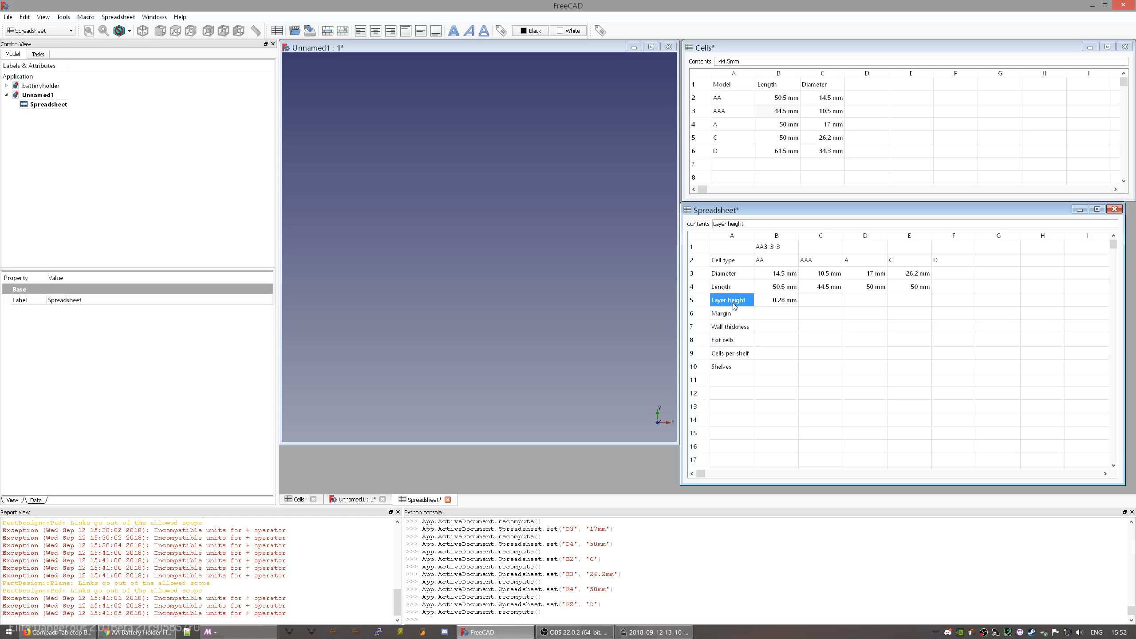
{"action": "left_click", "coordinate": [956, 273]}
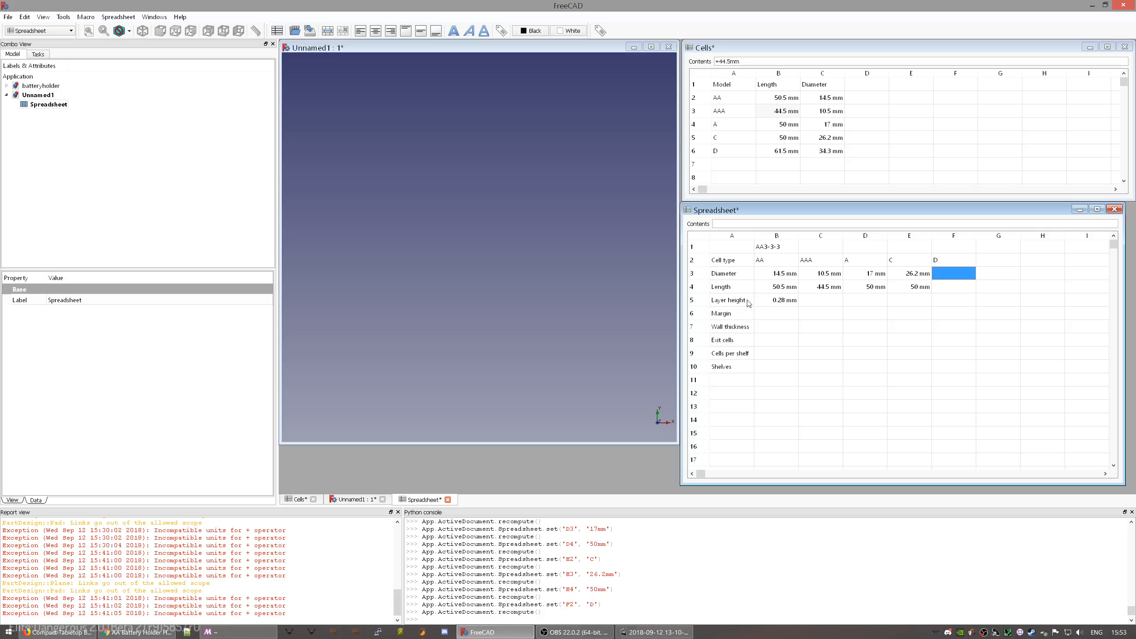
{"action": "left_click", "coordinate": [730, 355]}
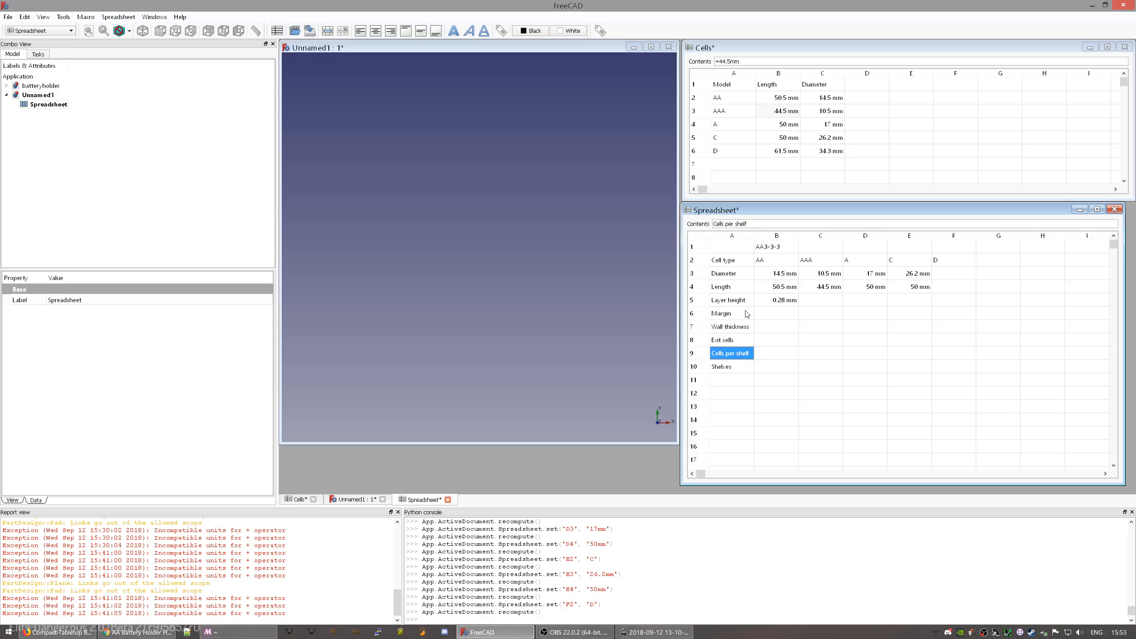
{"action": "left_click", "coordinate": [734, 365]}
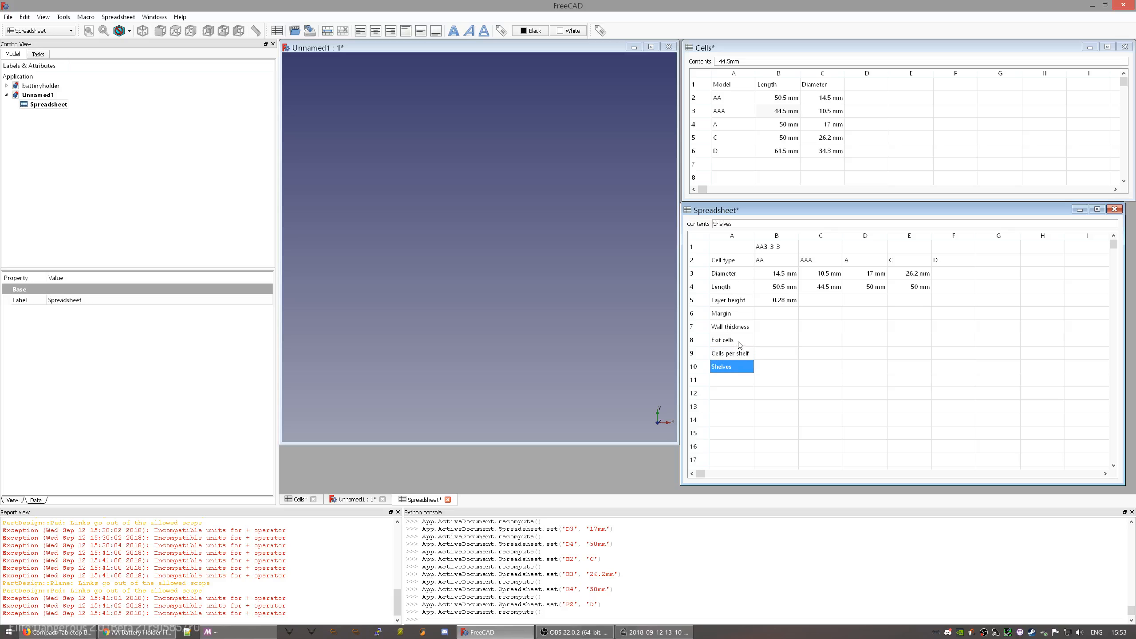
{"action": "left_click", "coordinate": [739, 356]}
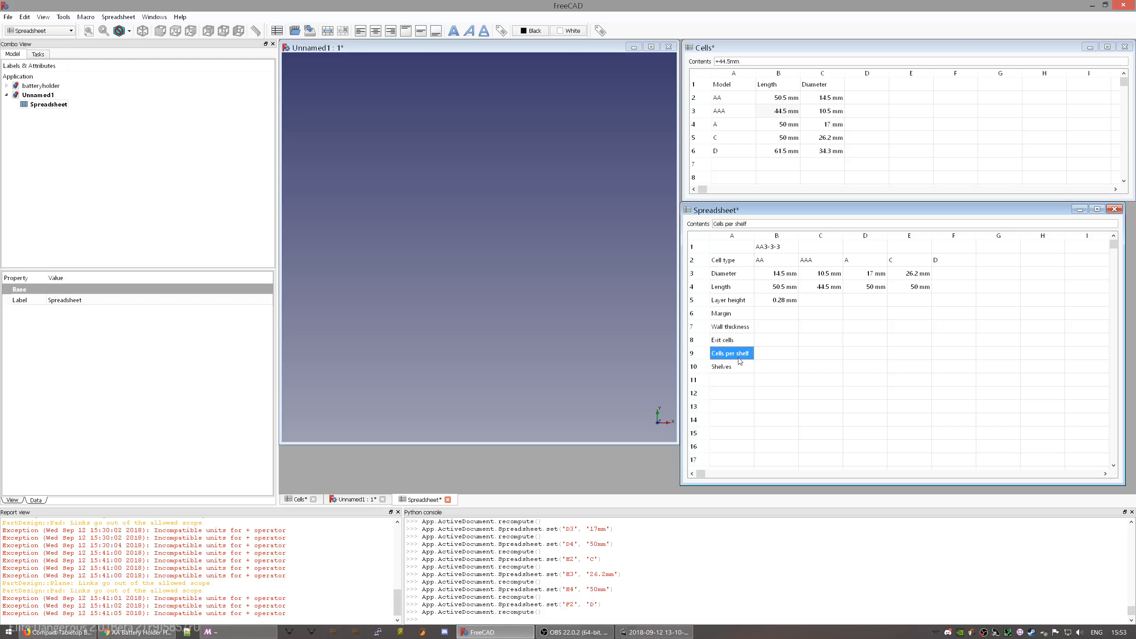
{"action": "left_click", "coordinate": [738, 394]}
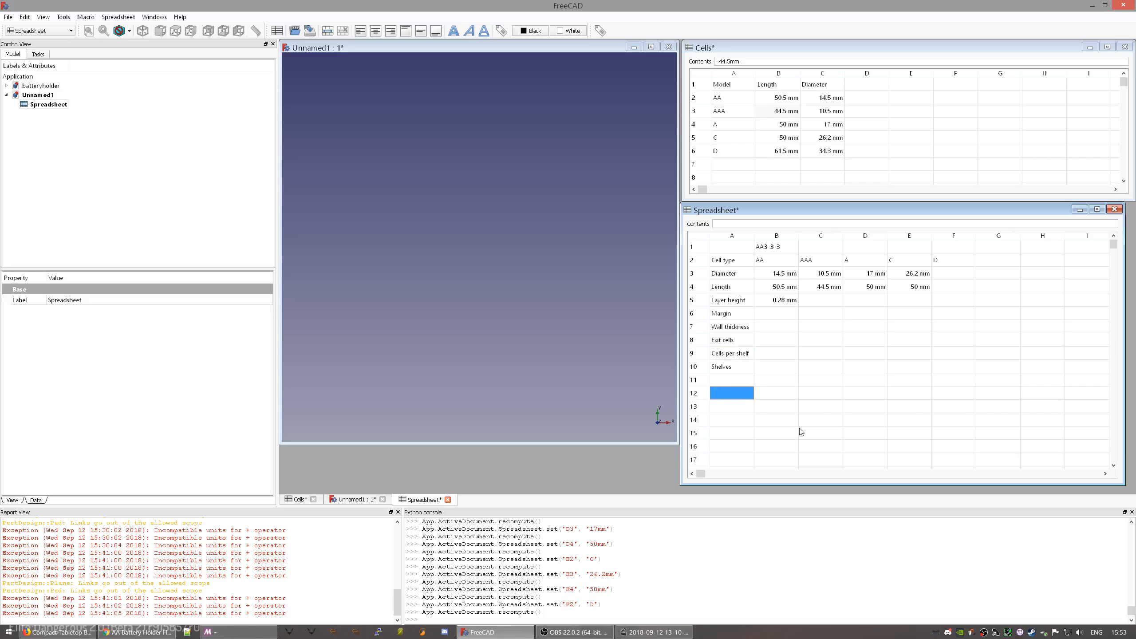
- Add the Capacity label in A12 and check the values in B4 and E3
{"action": "type", "text": "Capacity"}
{"action": "key", "text": "Return"}
{"action": "left_click", "coordinate": [777, 394]}
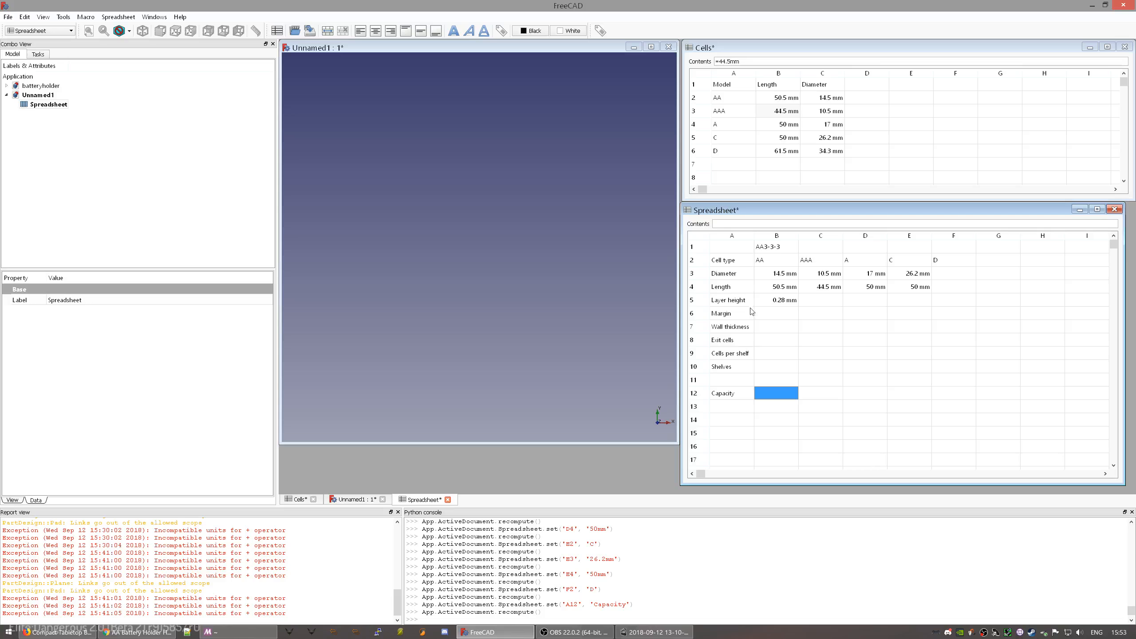
{"action": "left_click", "coordinate": [777, 288]}
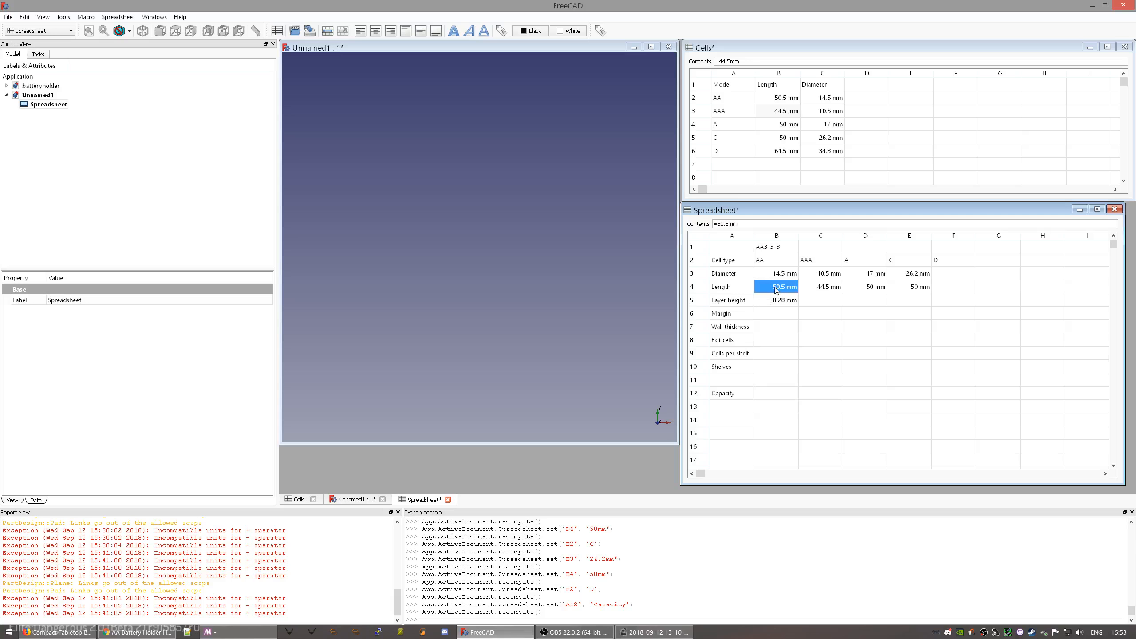
{"action": "left_click", "coordinate": [926, 276]}
- Give type D a 34.3mm diameter and 61.5mm length in F3–F4
{"action": "left_click", "coordinate": [945, 277]}
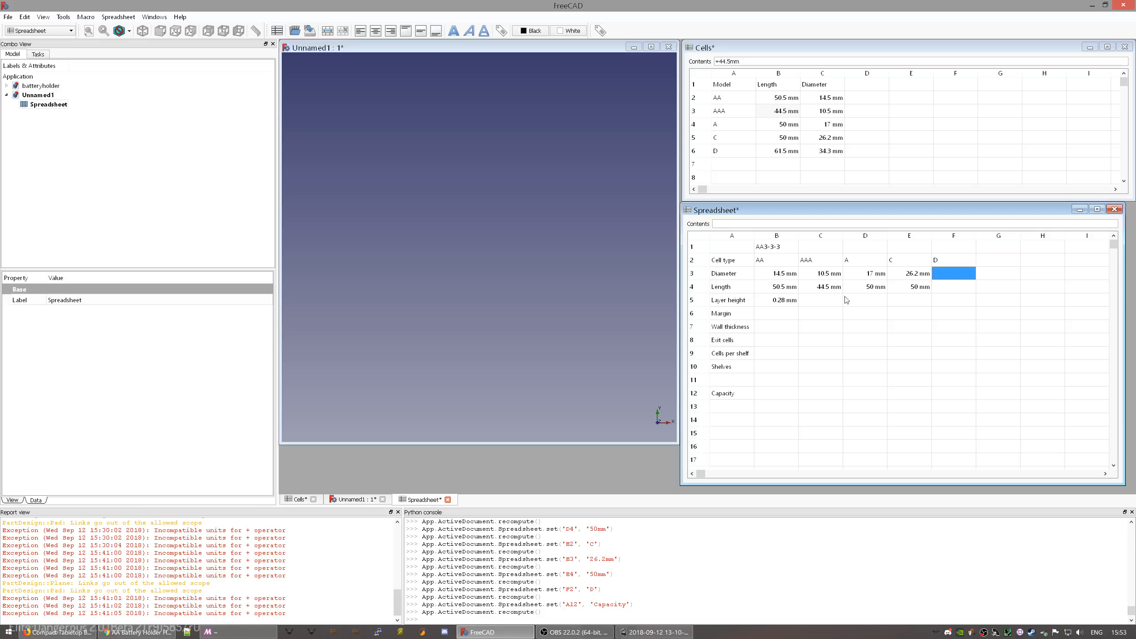
{"action": "type", "text": "34.3mm"}
{"action": "key", "text": "Return"}
{"action": "type", "text": "61.5mm"}
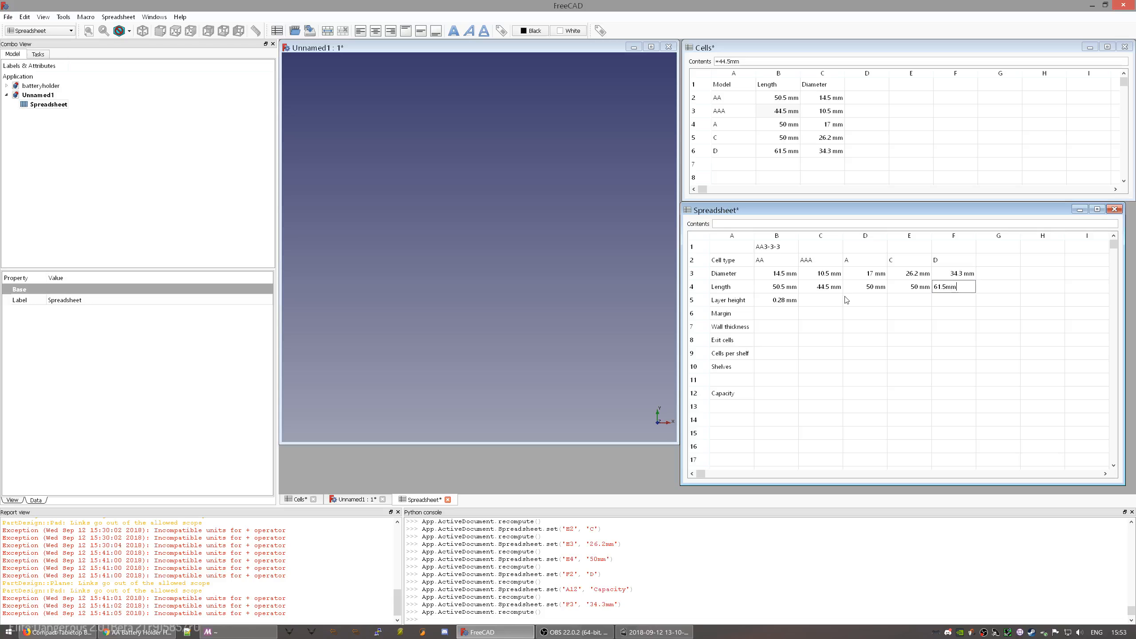
{"action": "key", "text": "Return"}
{"action": "left_click", "coordinate": [783, 315]}
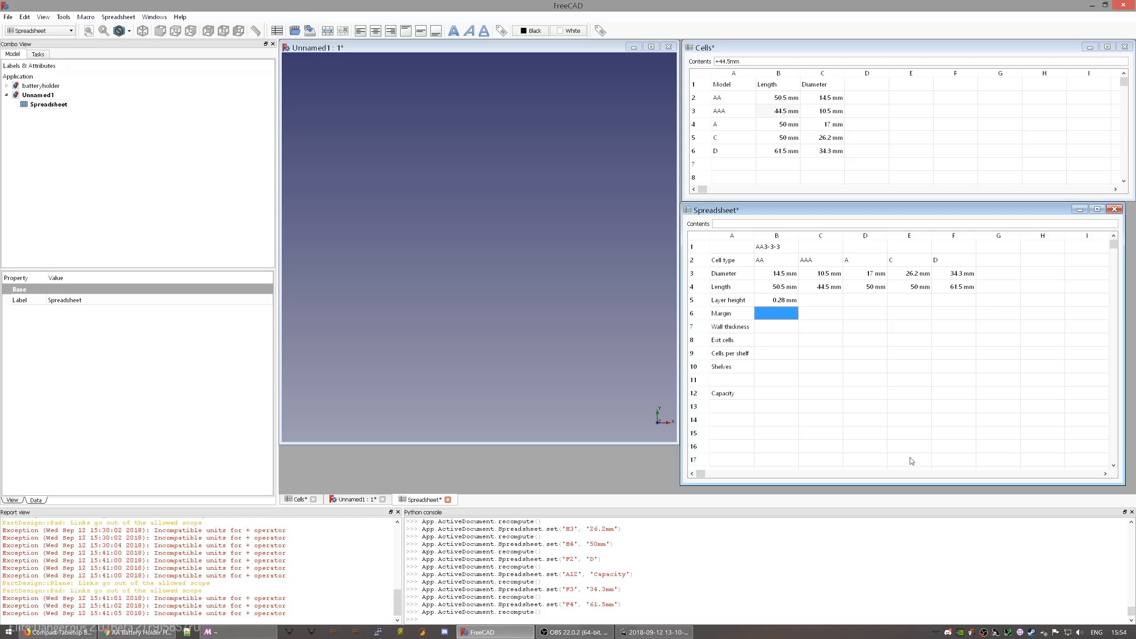
- Enter Margin 1mm, Wall thickness 1mm, Exit cells 2, Cells per shelf 3 and Shelves 3 in B6–B10
{"action": "type", "text": "1mm"}
{"action": "key", "text": "Return"}
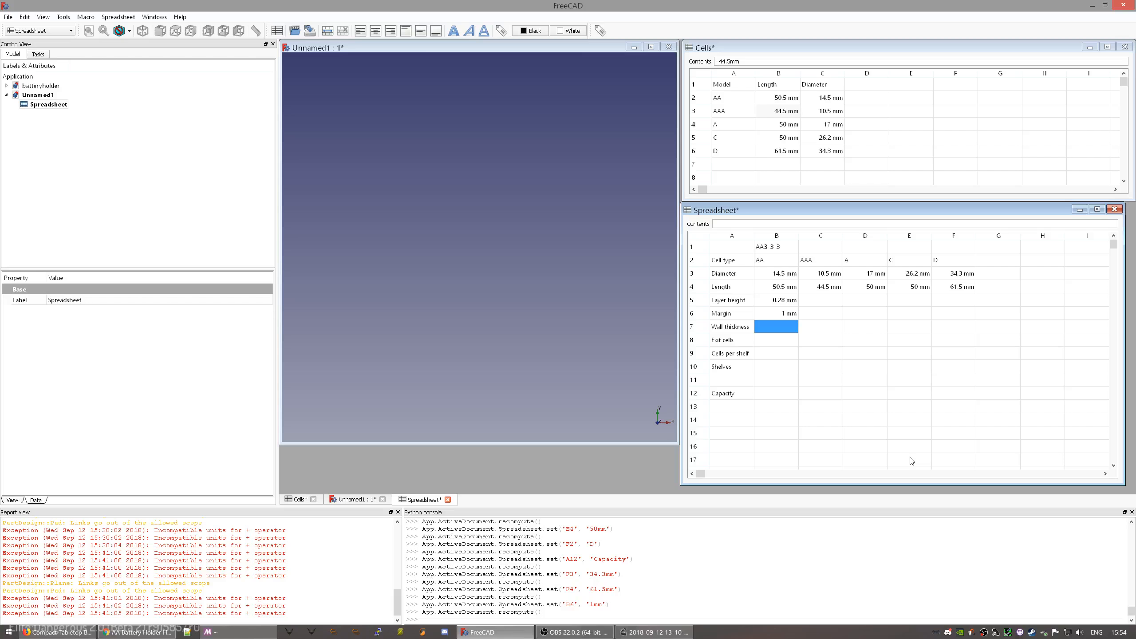
{"action": "type", "text": "1mm"}
{"action": "key", "text": "Return"}
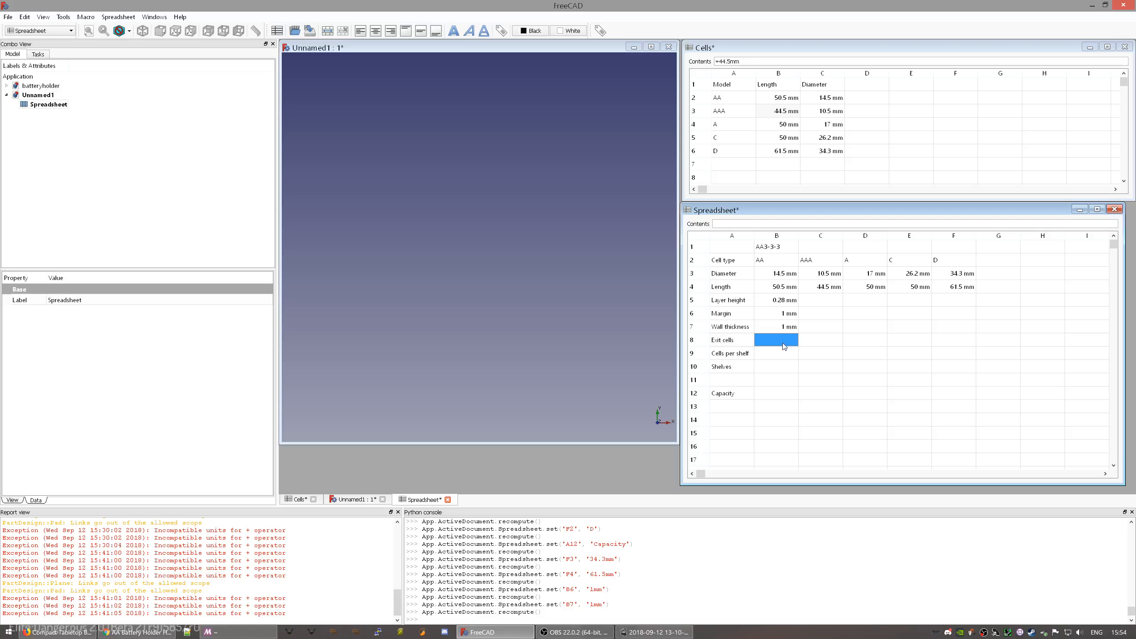
{"action": "type", "text": "2"}
{"action": "key", "text": "Return"}
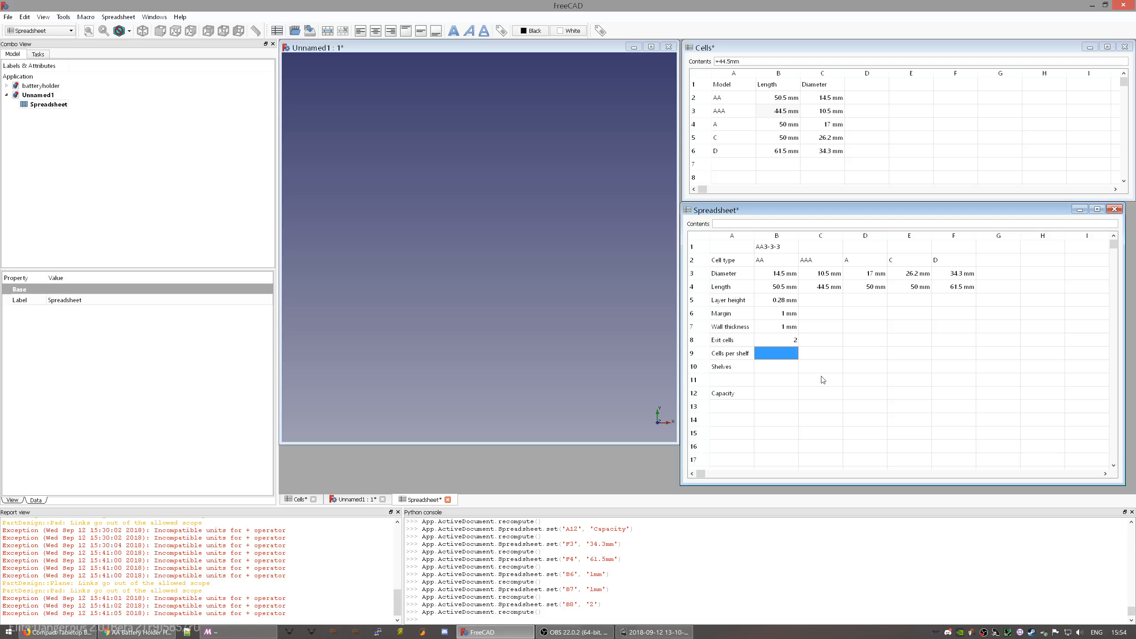
{"action": "type", "text": "3"}
{"action": "key", "text": "Return"}
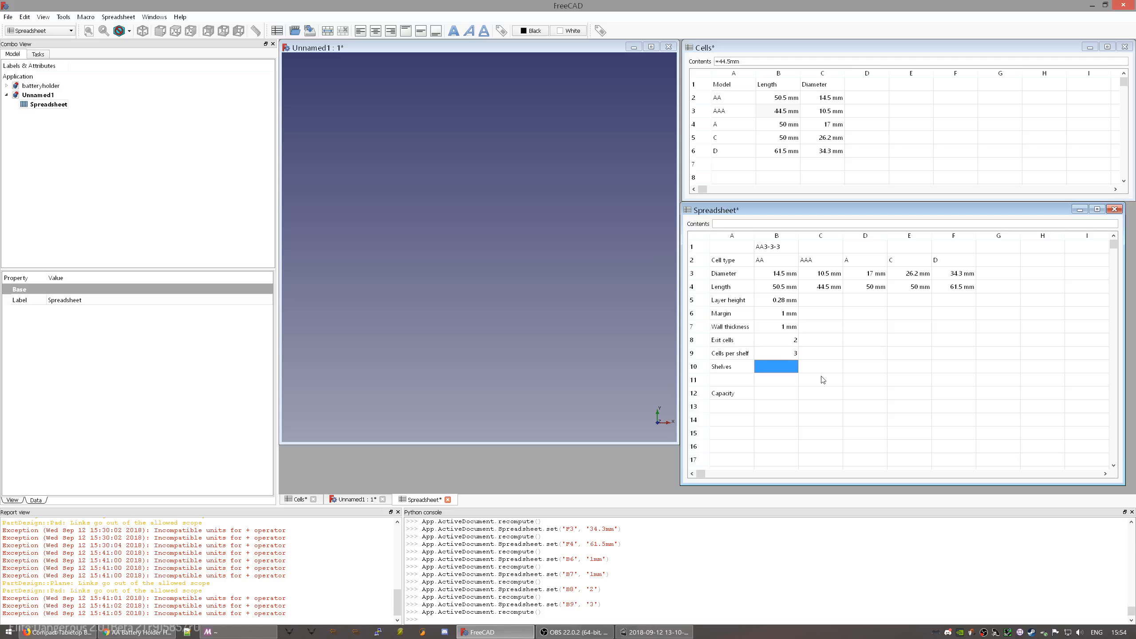
{"action": "type", "text": "3"}
{"action": "key", "text": "Return"}
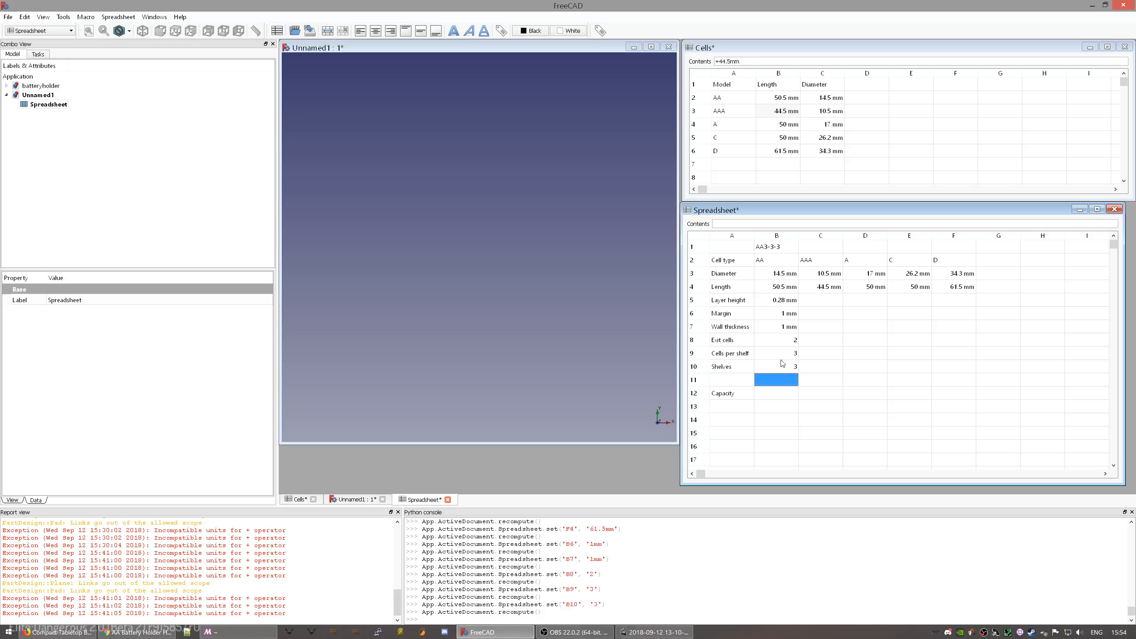
- Change Exit cells in B8 from 2 to 3
{"action": "left_click", "coordinate": [765, 249]}
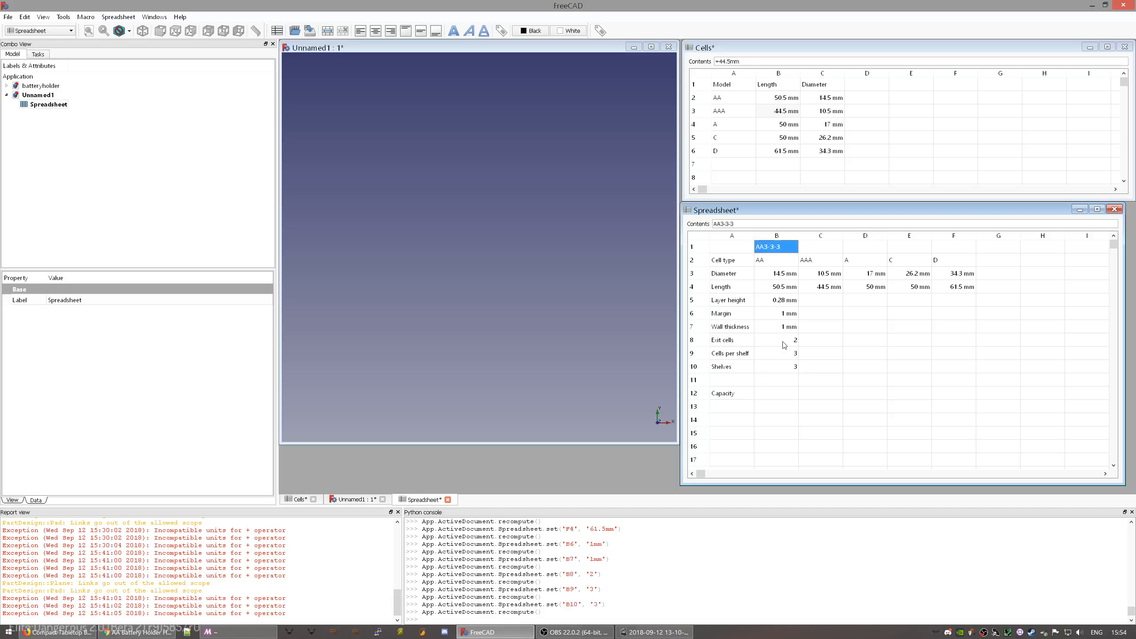
{"action": "left_click", "coordinate": [784, 343]}
{"action": "type", "text": "3"}
{"action": "key", "text": "Return"}
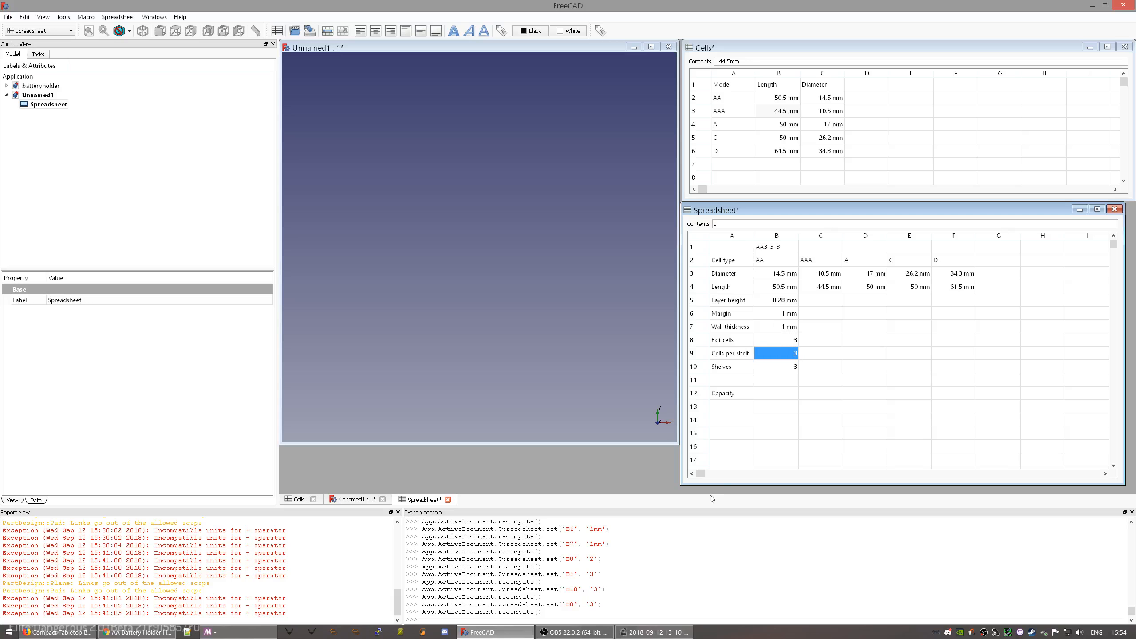
{"action": "left_click", "coordinate": [777, 287]}
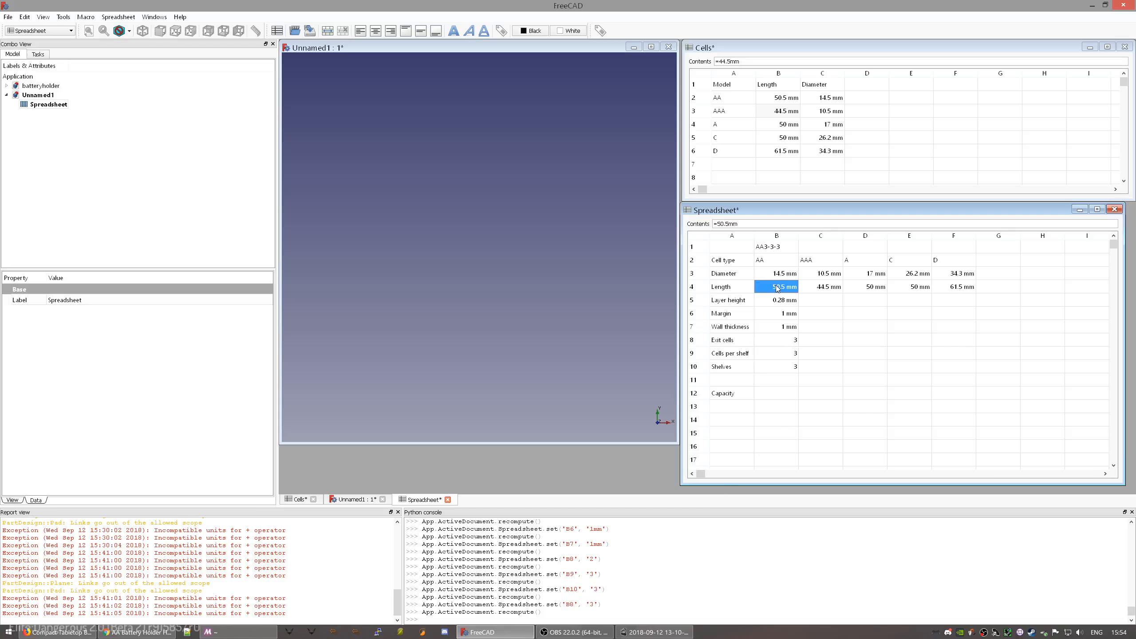
{"action": "left_click", "coordinate": [745, 249]}
- Run the Alias manager to set aliases for column B, rows 2–4
{"action": "left_click", "coordinate": [601, 30]}
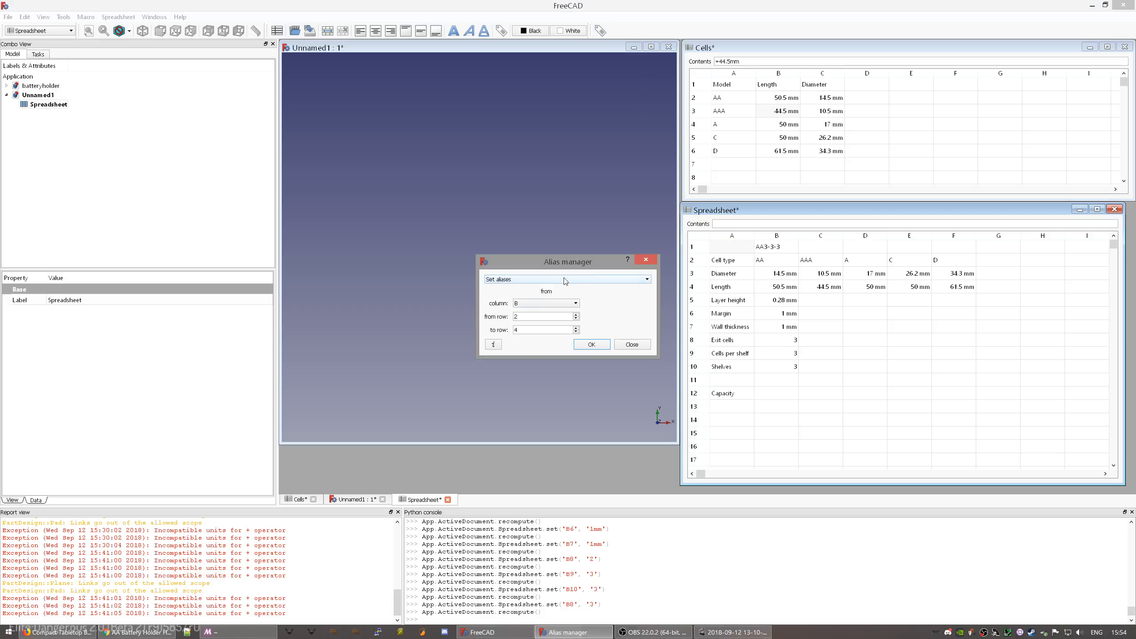
{"action": "left_click", "coordinate": [561, 304]}
{"action": "left_click", "coordinate": [590, 299]}
{"action": "left_click", "coordinate": [593, 345]}
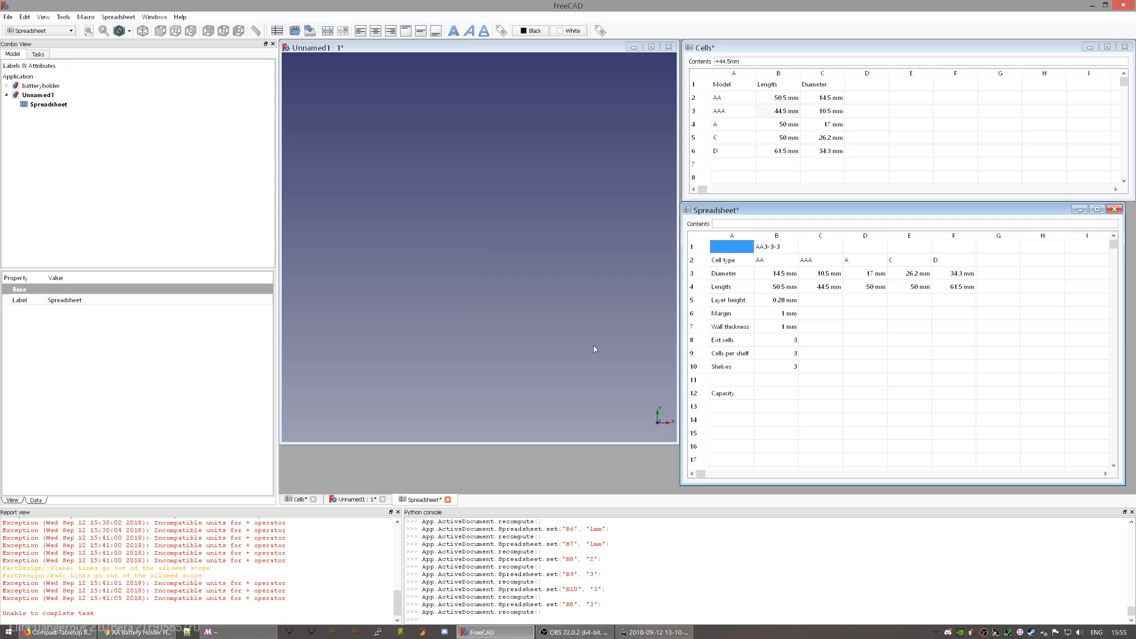
- Read the 'Unable to complete task' error in the Report view, then reselect cells A2 and B2
{"action": "left_click", "coordinate": [177, 589]}
{"action": "scroll", "coordinate": [177, 590], "scroll_direction": "up", "scroll_amount": 10}
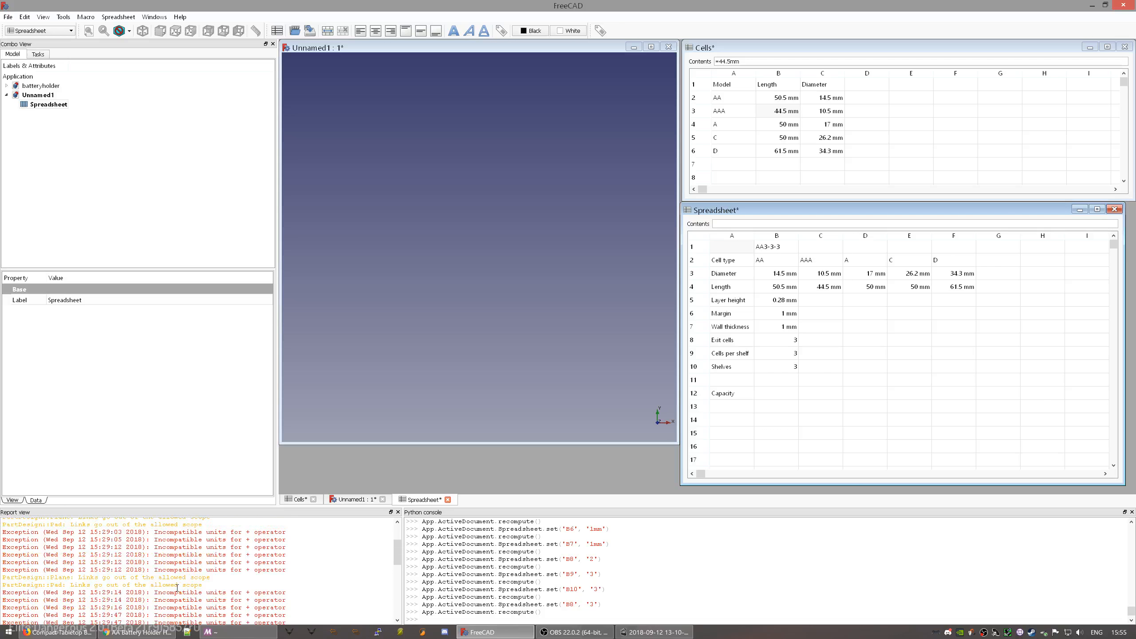
{"action": "scroll", "coordinate": [177, 586], "scroll_direction": "down", "scroll_amount": 10}
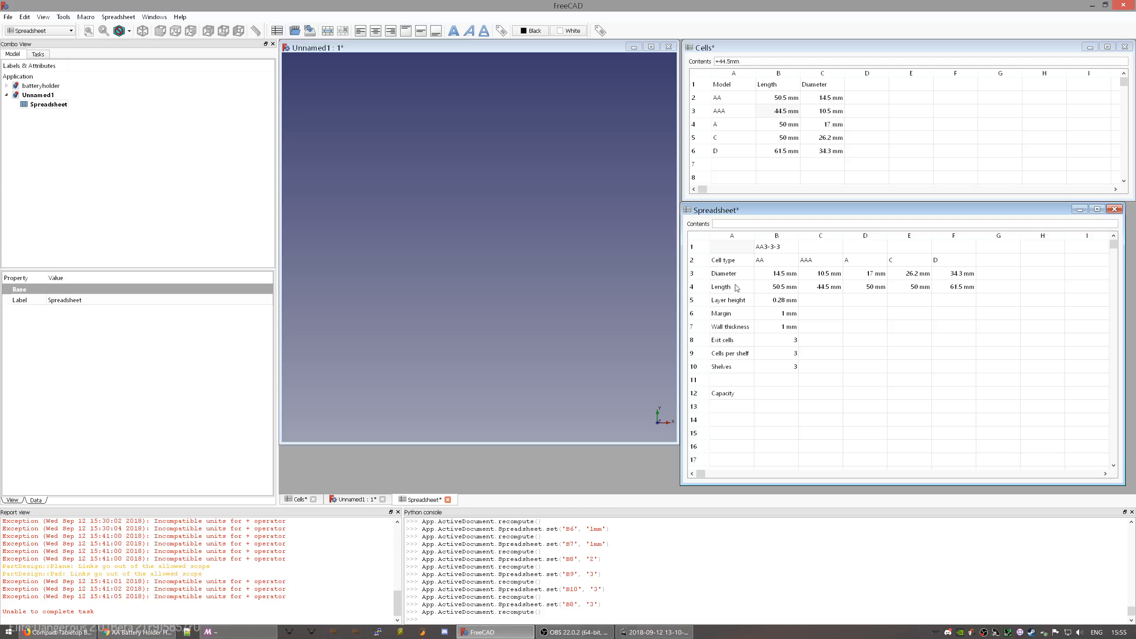
{"action": "left_click", "coordinate": [745, 263]}
{"action": "left_click", "coordinate": [765, 276]}
{"action": "left_click", "coordinate": [769, 264]}
{"action": "left_click", "coordinate": [742, 263]}
{"action": "left_click", "coordinate": [769, 264]}
- Look through the user and system macros and select the alias manager macro
{"action": "left_click", "coordinate": [86, 17]}
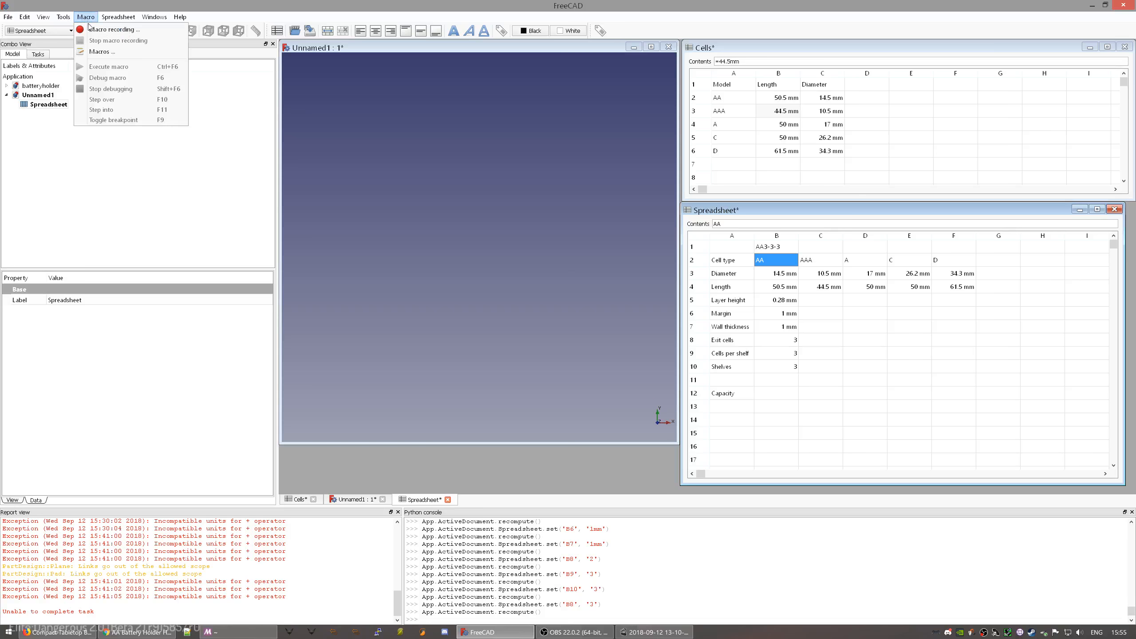
{"action": "left_click", "coordinate": [106, 52]}
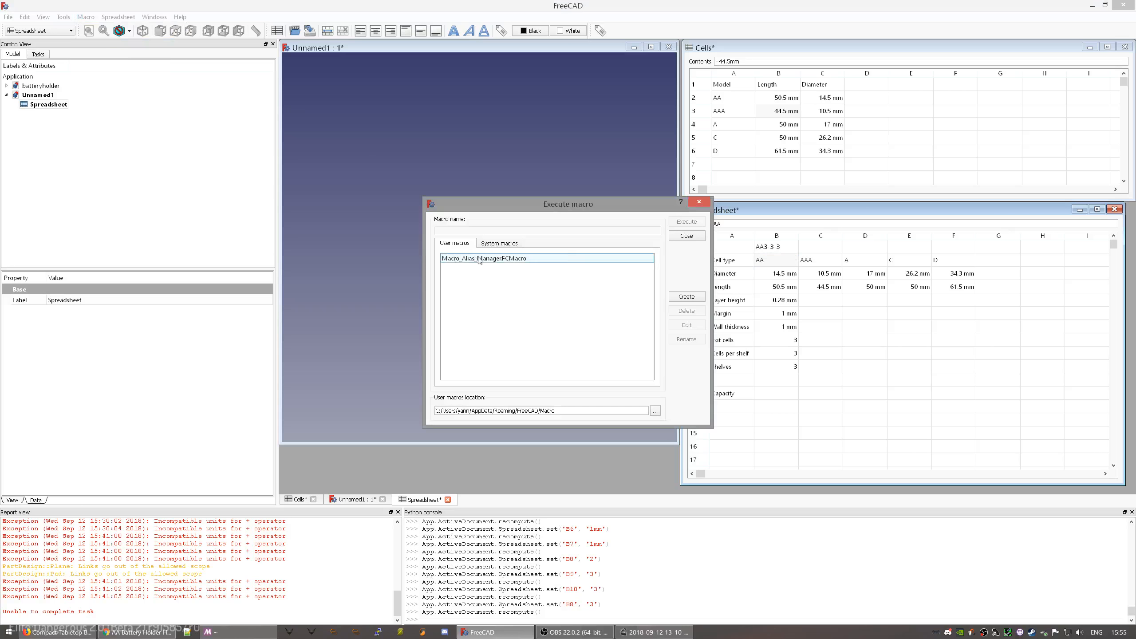
{"action": "left_click", "coordinate": [497, 244]}
{"action": "left_click", "coordinate": [470, 244]}
{"action": "left_click", "coordinate": [478, 262]}
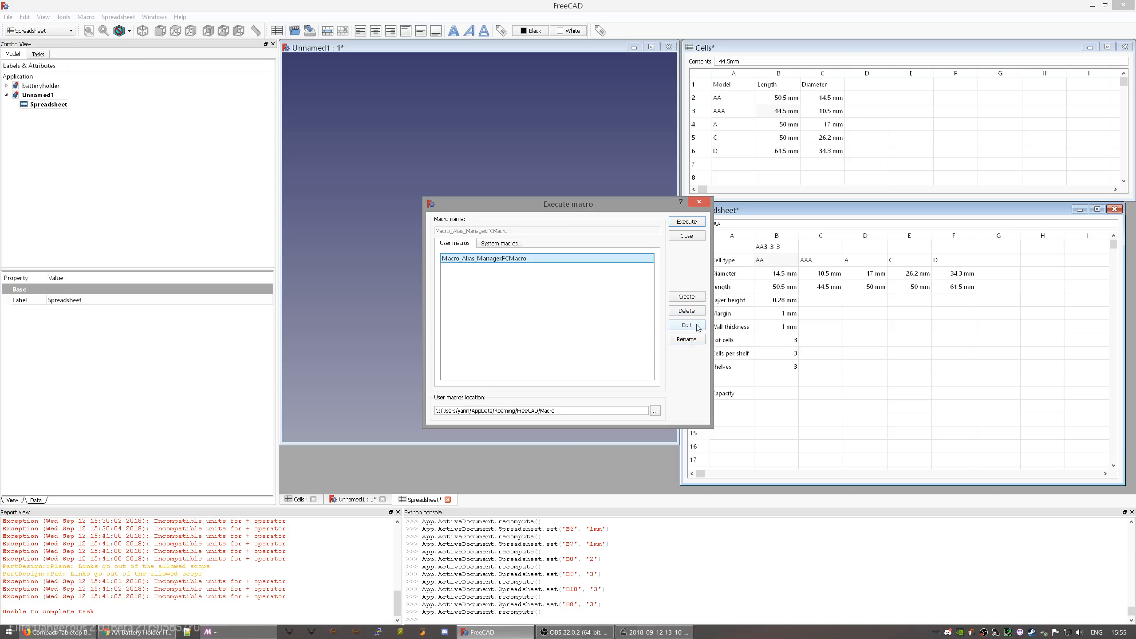
{"action": "left_click", "coordinate": [698, 237]}
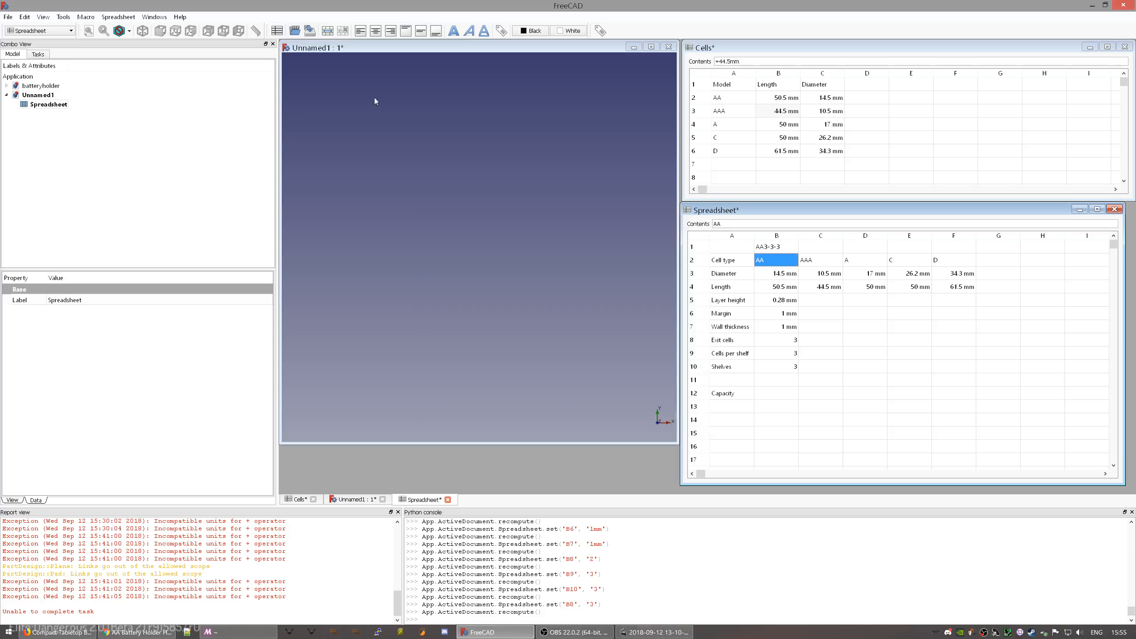
- Read the alias tool's usage notes, then close the alias manager without applying
{"action": "left_click", "coordinate": [600, 31]}
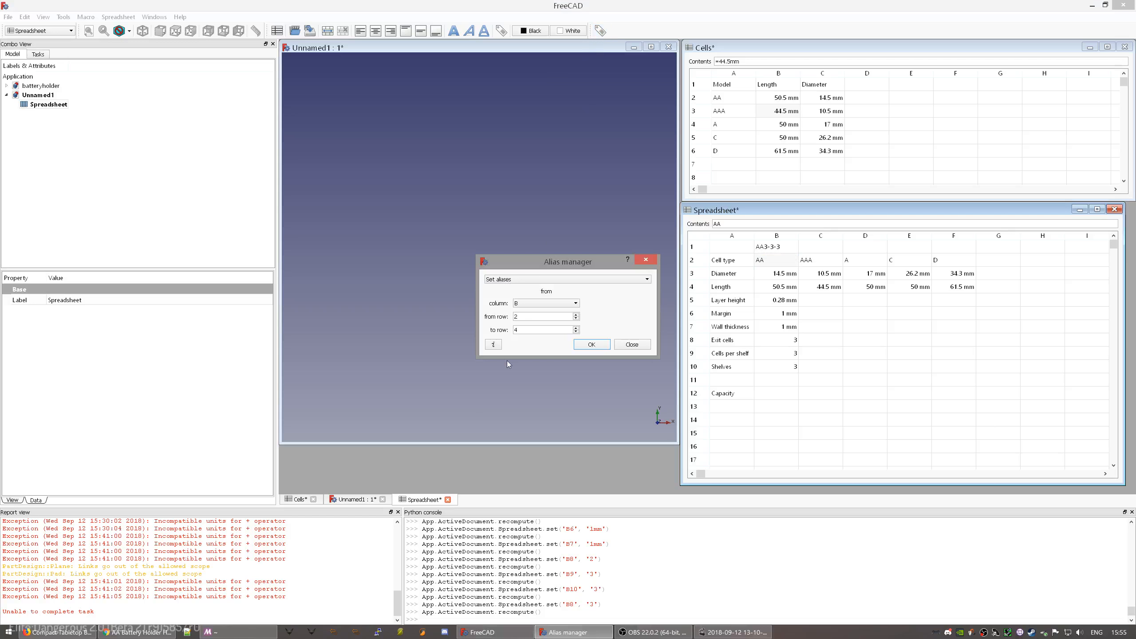
{"action": "left_click", "coordinate": [491, 344]}
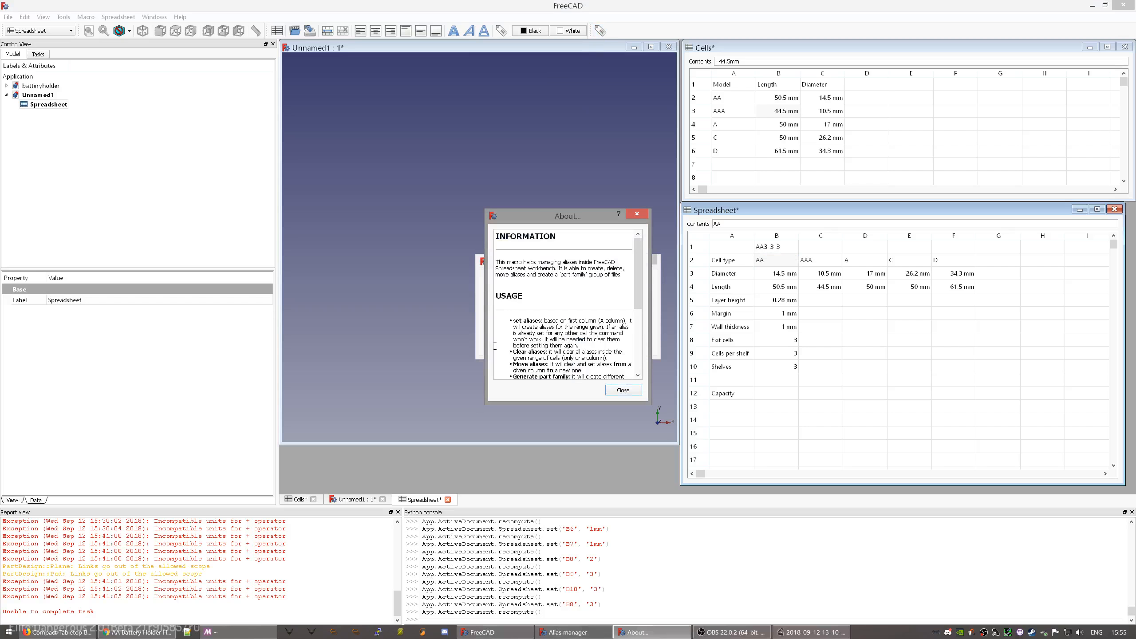
{"action": "left_click_drag", "start_coordinate": [639, 292], "coordinate": [576, 349]}
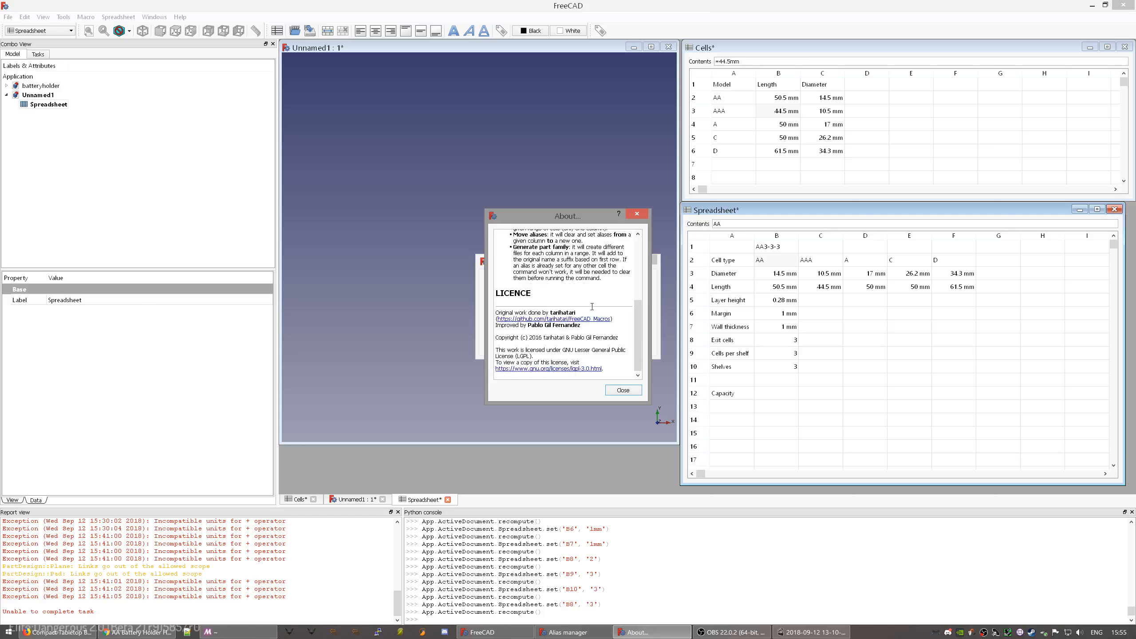
{"action": "left_click", "coordinate": [629, 392]}
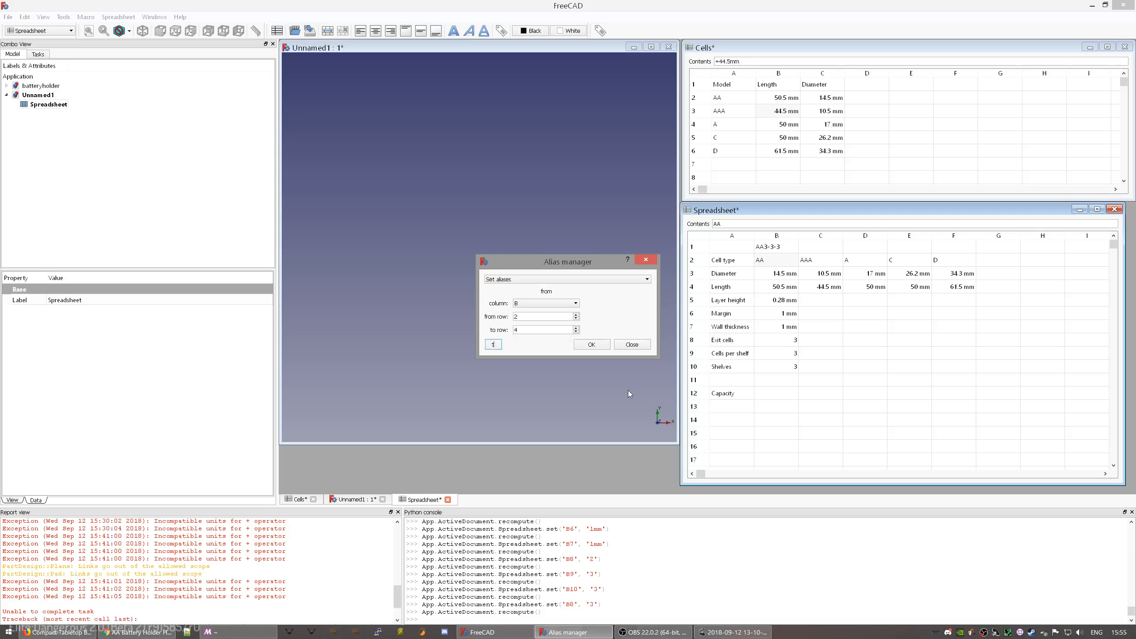
{"action": "left_click", "coordinate": [626, 345]}
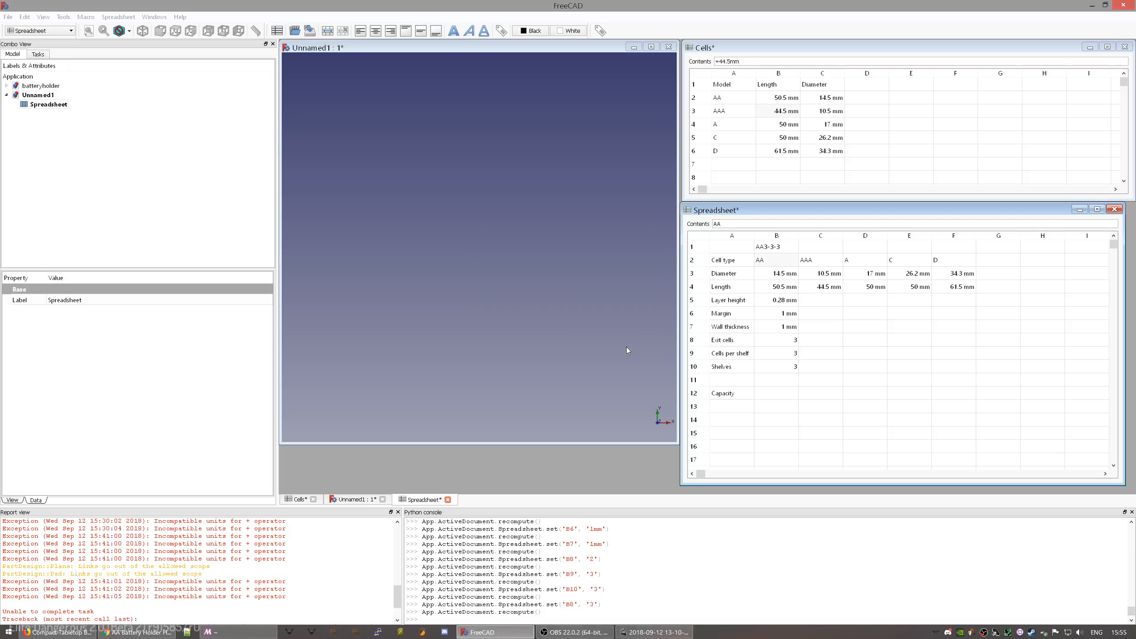
{"action": "left_click", "coordinate": [86, 18]}
- Open the wiki page of the installed Alias Manager macro from the Addon manager's Macros list
{"action": "mouse_move", "coordinate": [64, 17]}
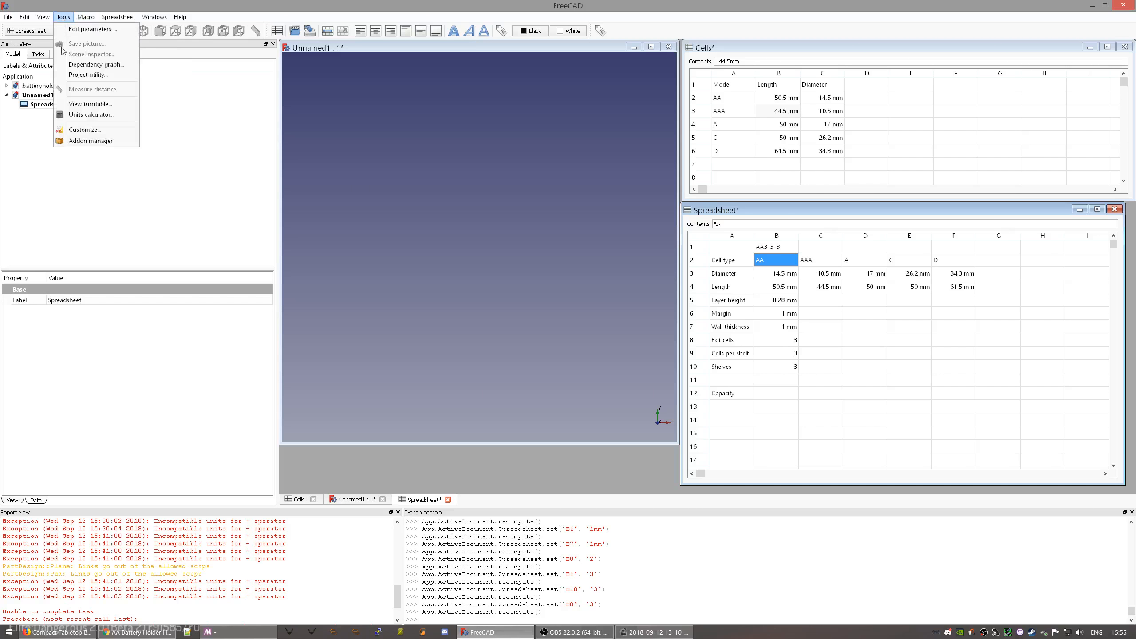
{"action": "left_click", "coordinate": [85, 140]}
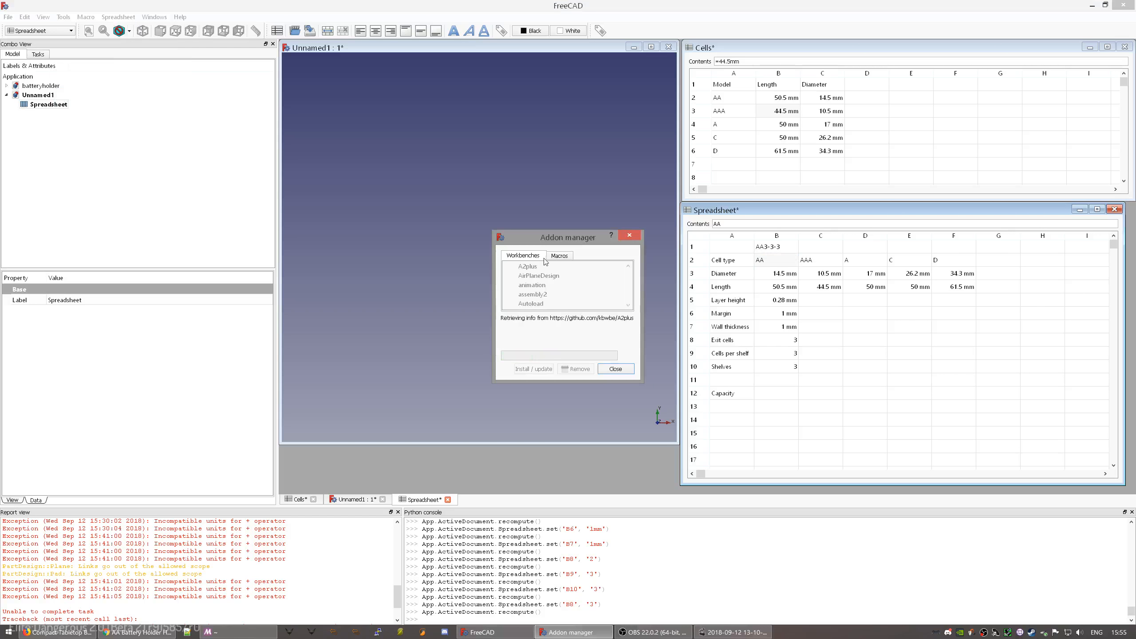
{"action": "left_click", "coordinate": [559, 256]}
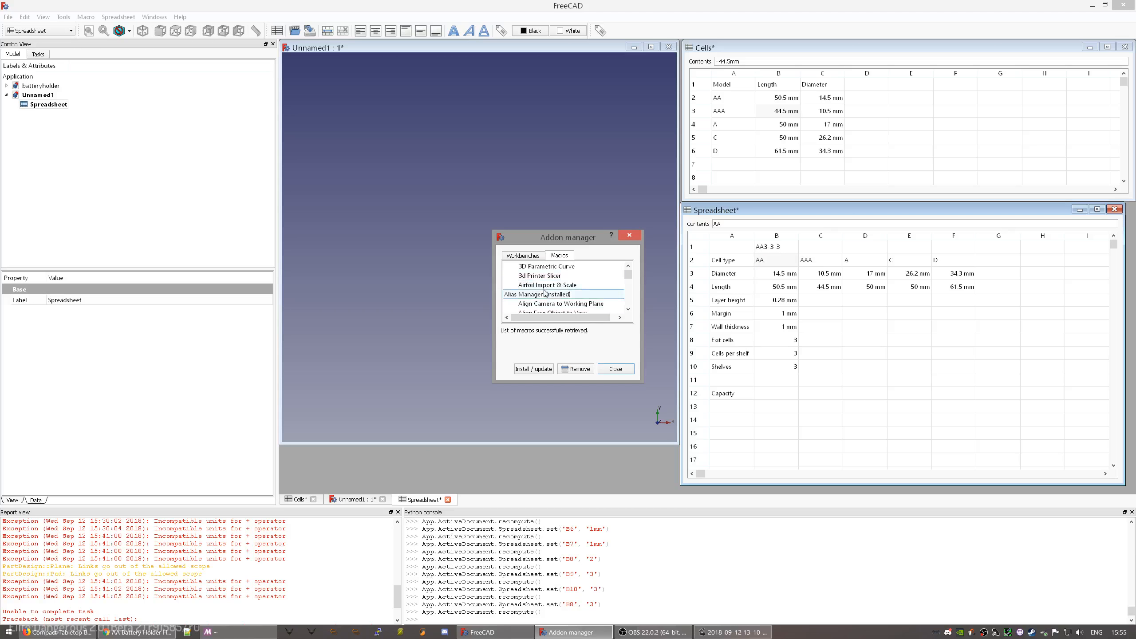
{"action": "left_click", "coordinate": [545, 294]}
{"action": "left_click", "coordinate": [555, 356]}
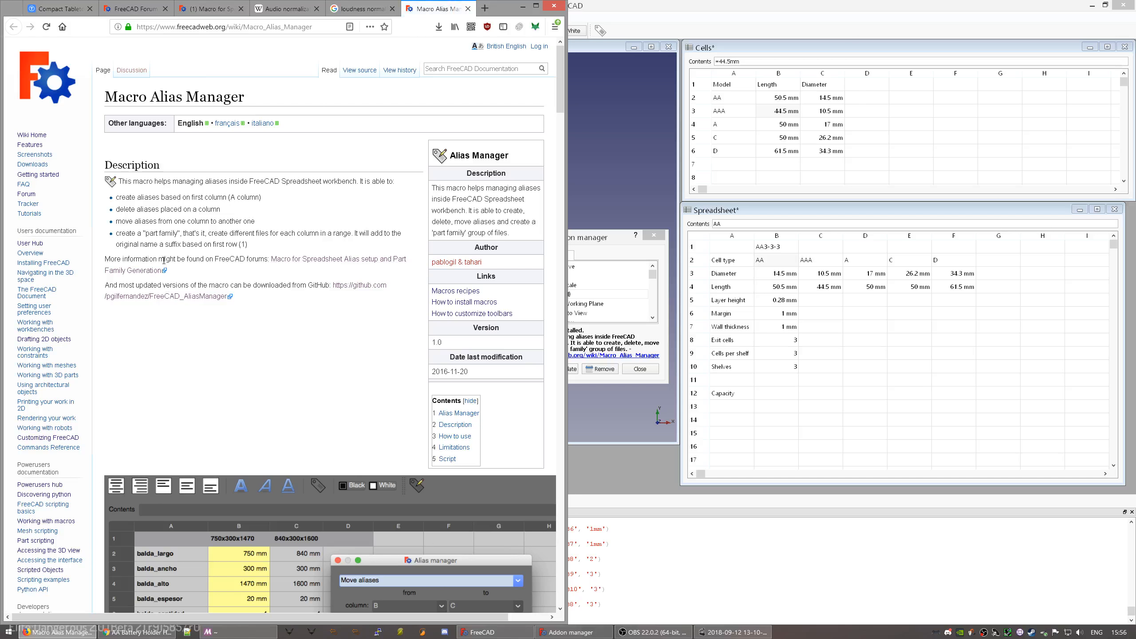
- Select all of the modified alias manager code on page 3 of the forum thread, then close the Addon manager
{"action": "left_click", "coordinate": [299, 263]}
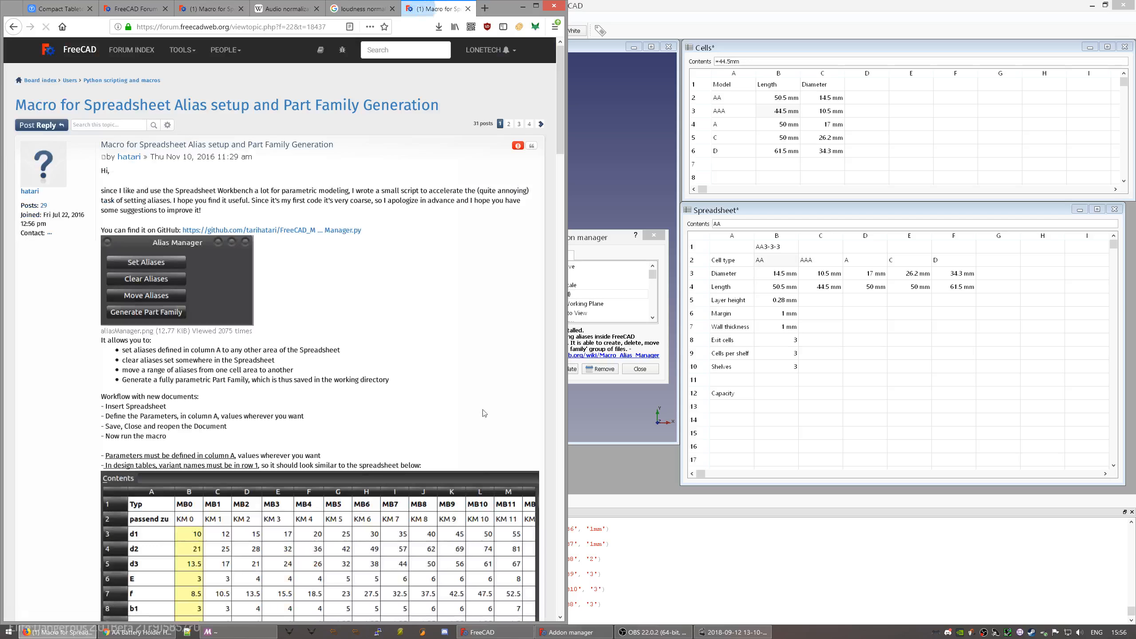
{"action": "left_click", "coordinate": [529, 125]}
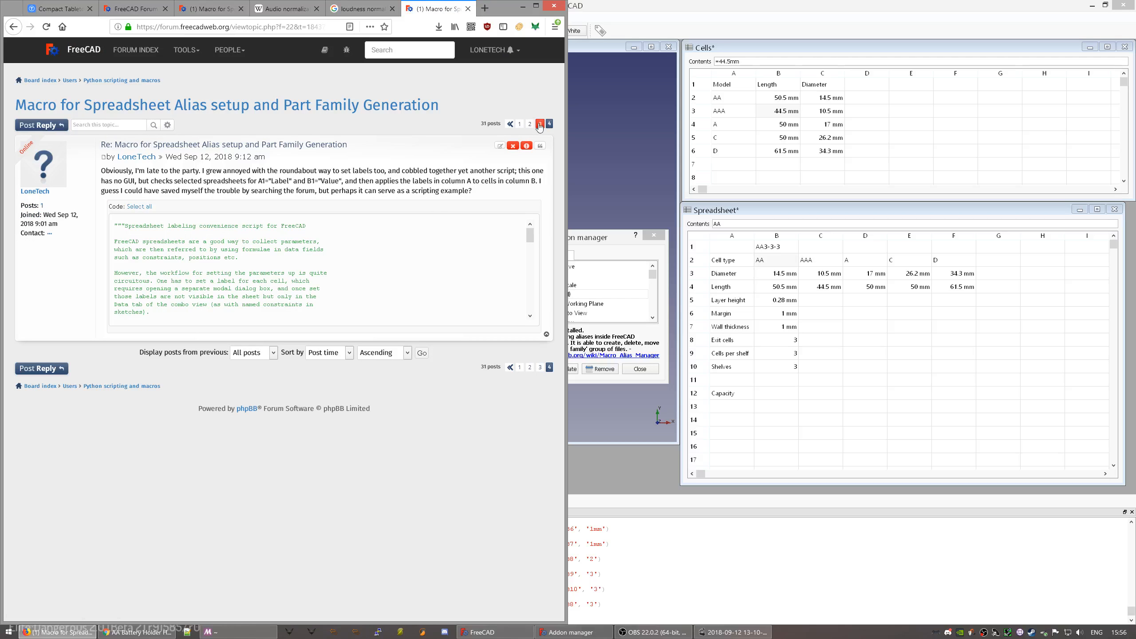
{"action": "left_click", "coordinate": [541, 125]}
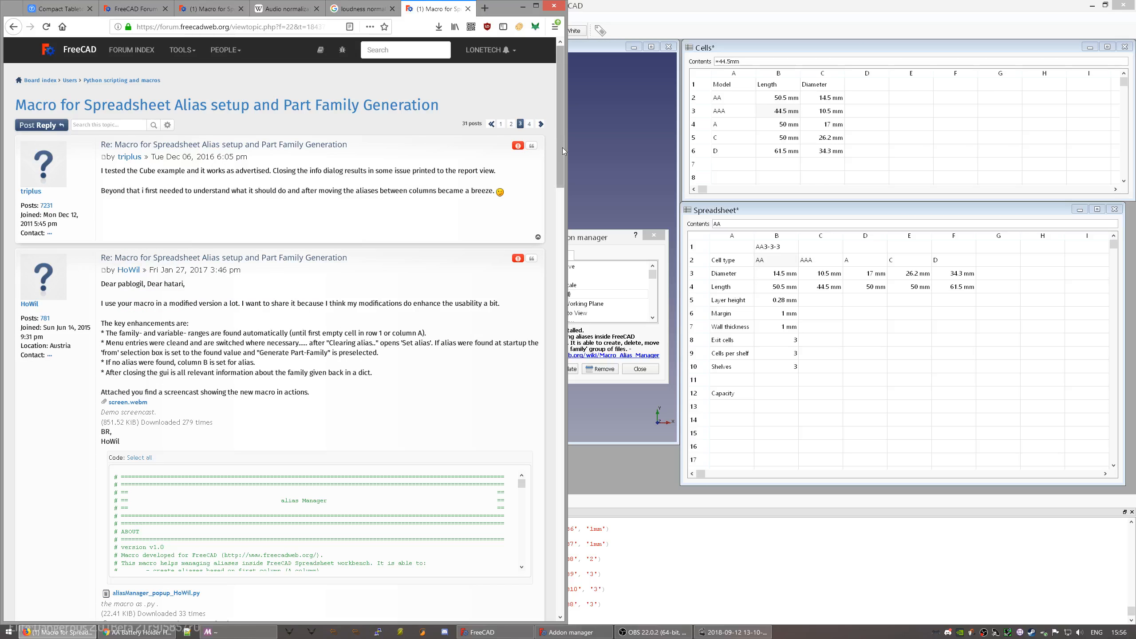
{"action": "left_click_drag", "start_coordinate": [563, 147], "coordinate": [545, 272]}
{"action": "scroll", "coordinate": [545, 273], "scroll_direction": "down", "scroll_amount": 10}
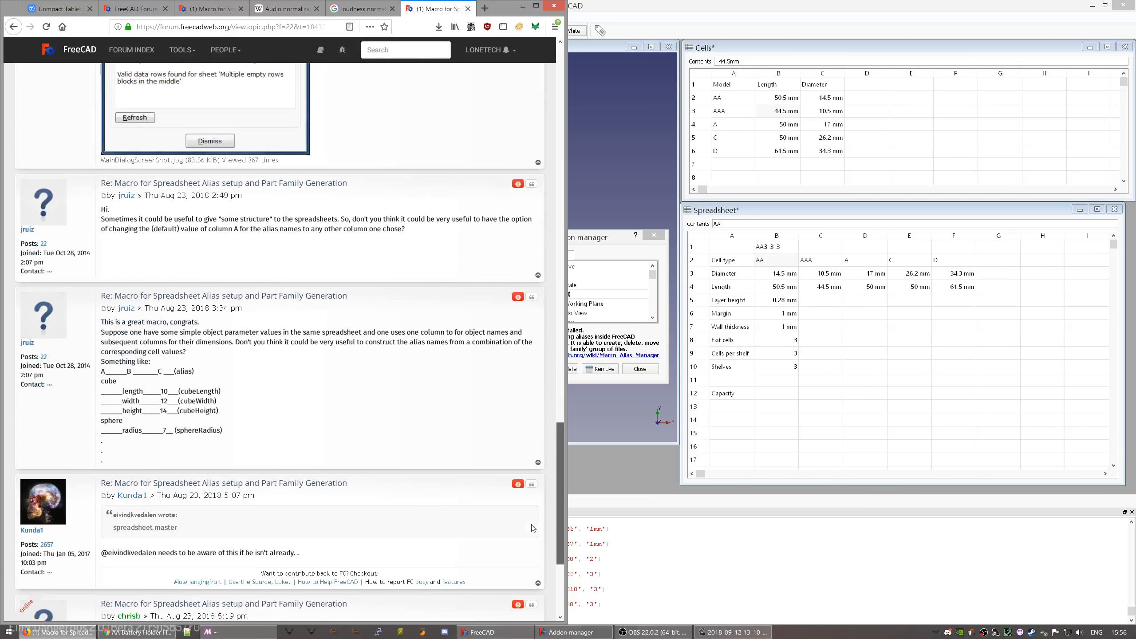
{"action": "scroll", "coordinate": [539, 229], "scroll_direction": "up", "scroll_amount": 15}
{"action": "scroll", "coordinate": [539, 229], "scroll_direction": "up", "scroll_amount": 5}
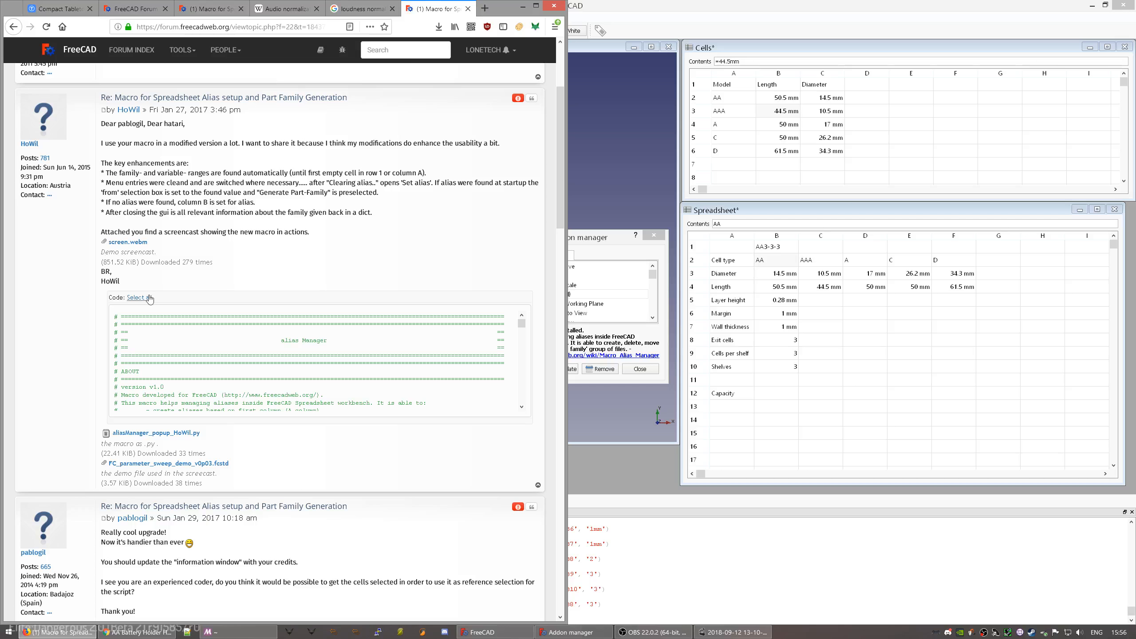
{"action": "left_click", "coordinate": [148, 298]}
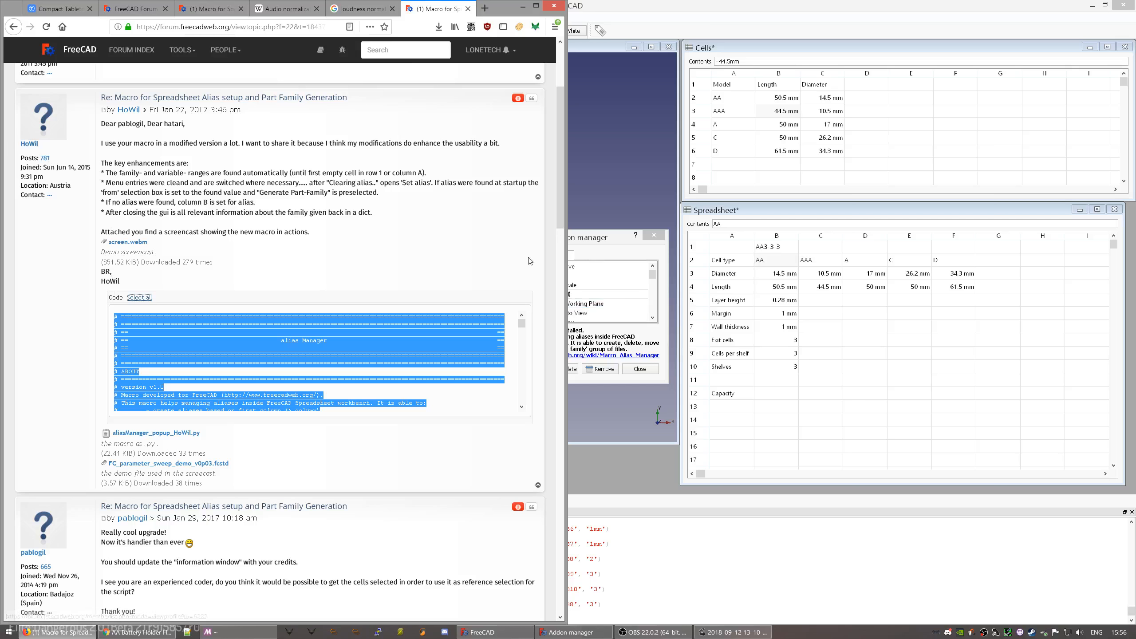
{"action": "left_click", "coordinate": [598, 251]}
{"action": "left_click", "coordinate": [640, 368]}
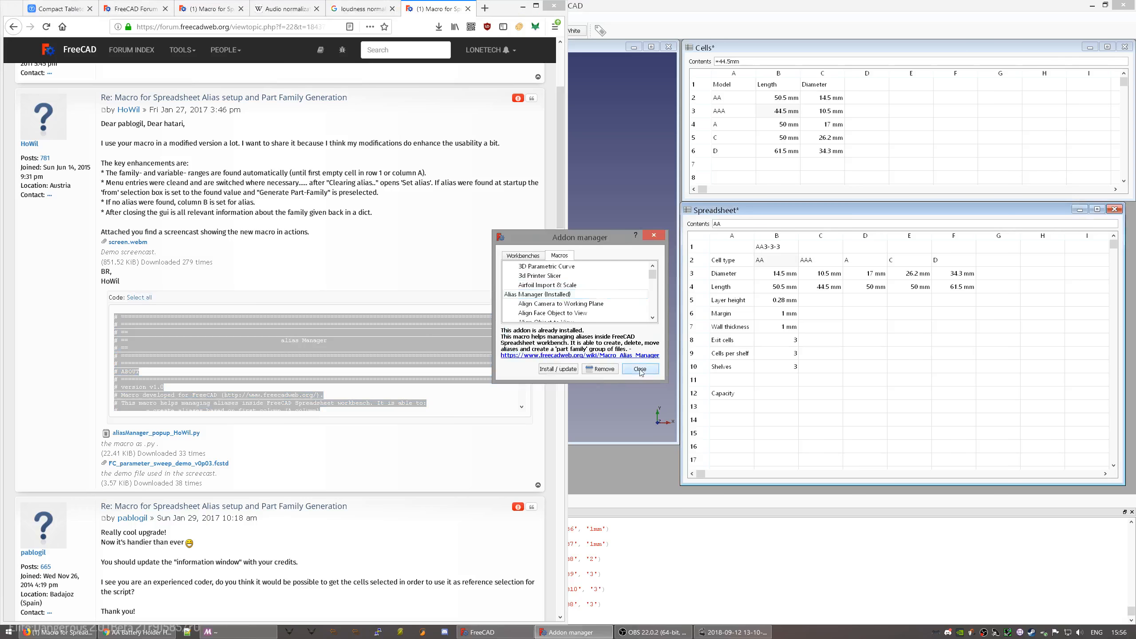
- Paste the forum code over all of Macro_Alias_Manager.FCMacro in the editor and save it
{"action": "left_click", "coordinate": [640, 20]}
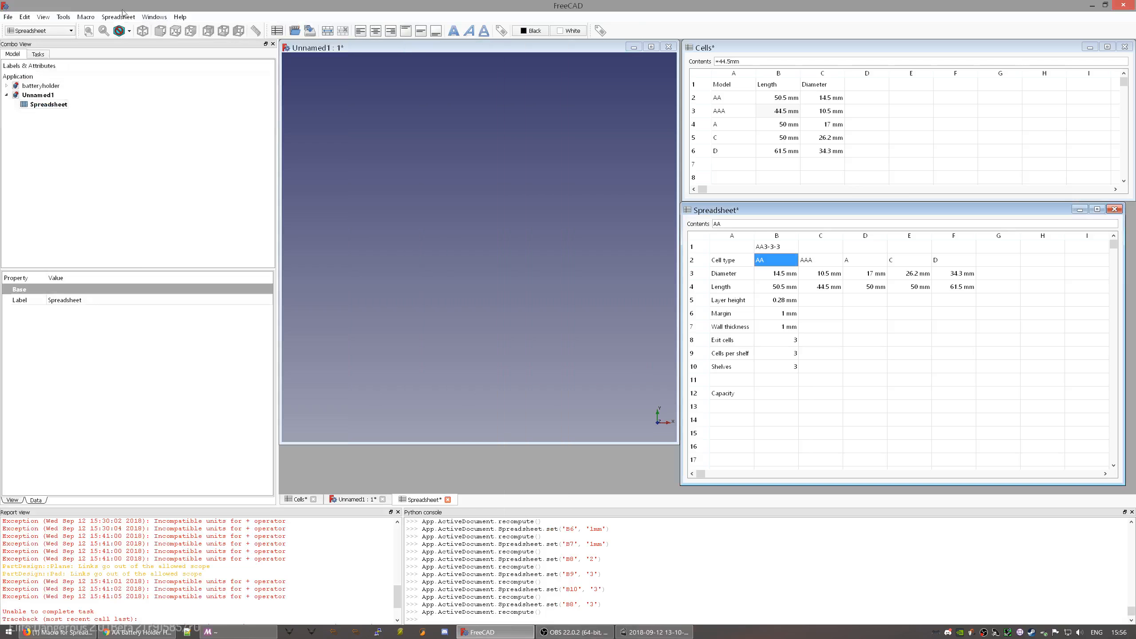
{"action": "left_click", "coordinate": [87, 17]}
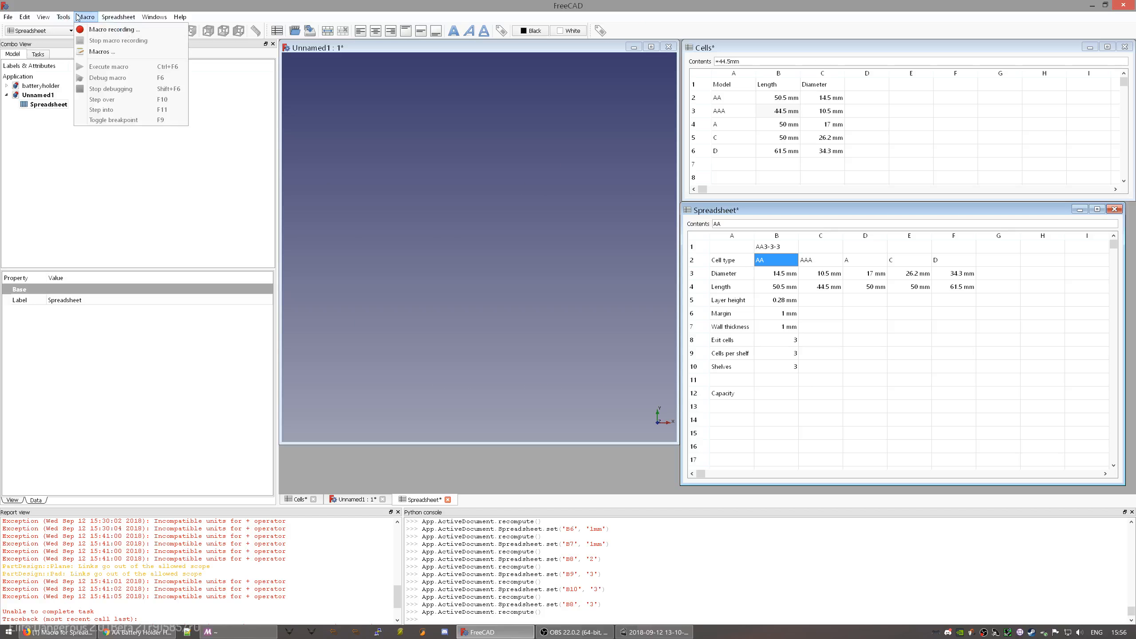
{"action": "left_click", "coordinate": [102, 52]}
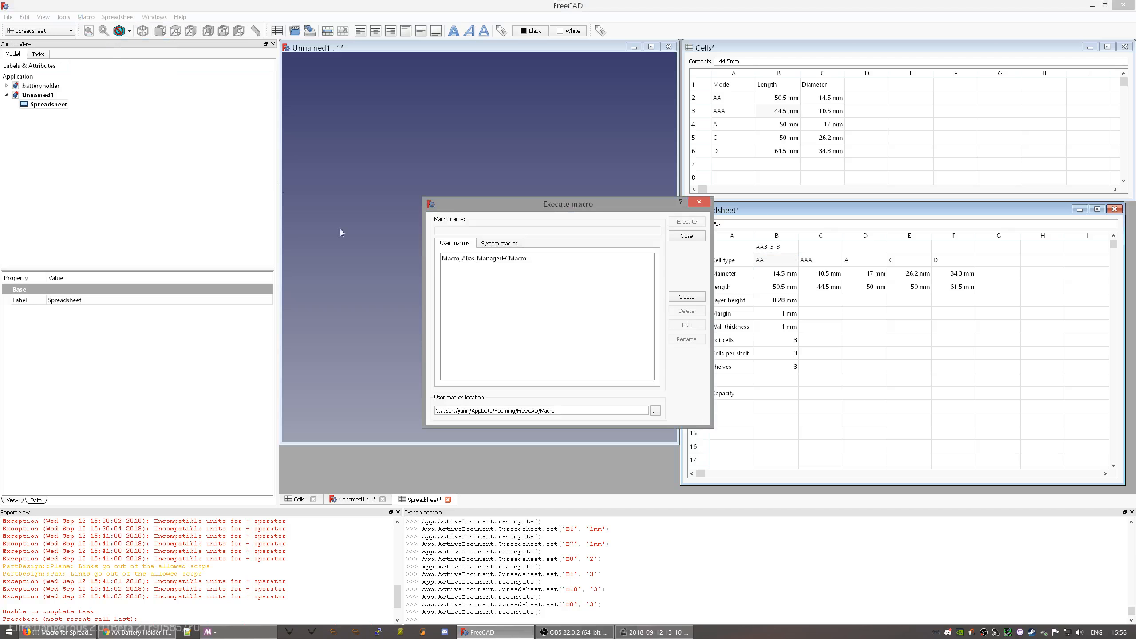
{"action": "left_click", "coordinate": [484, 261]}
{"action": "left_click", "coordinate": [687, 325]}
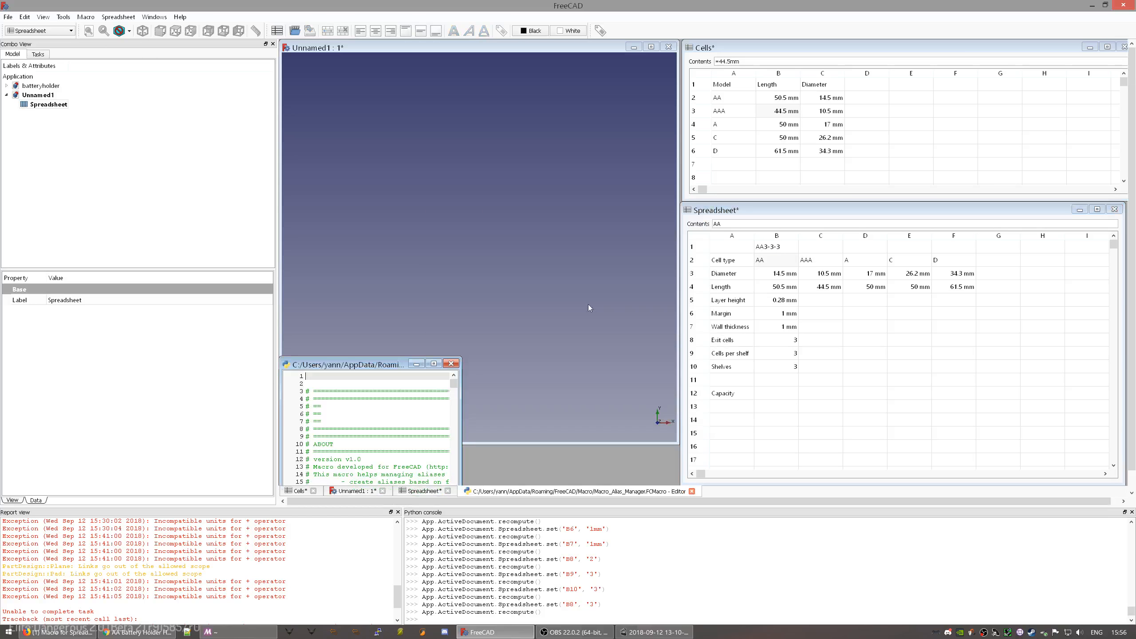
{"action": "key", "text": "ctrl+a"}
{"action": "key", "text": "ctrl+v"}
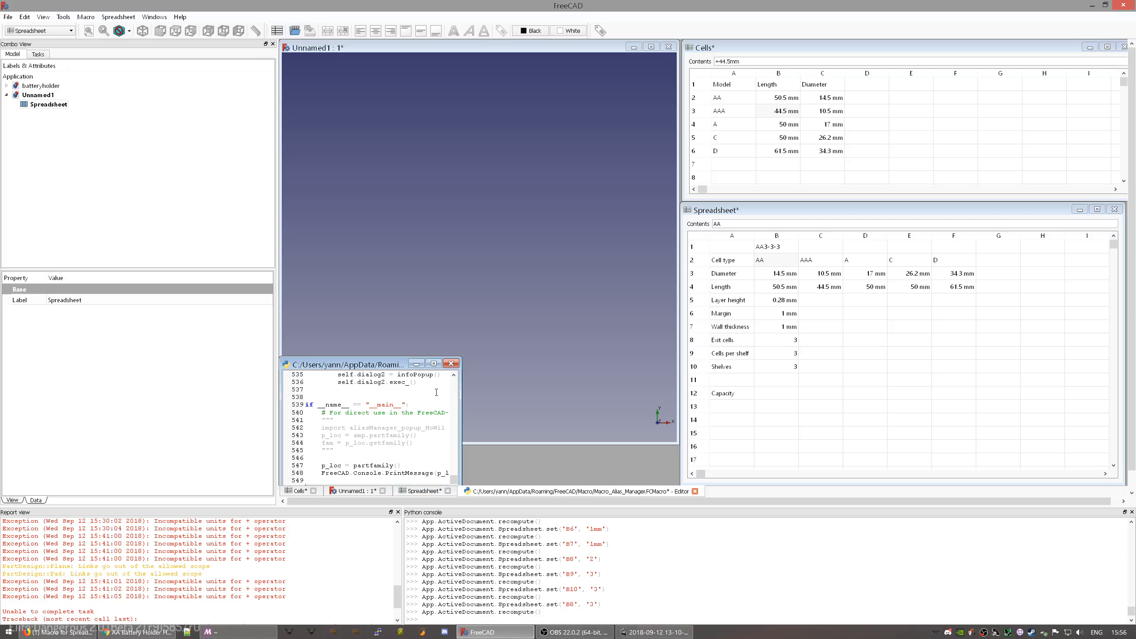
{"action": "key", "text": "ctrl+s"}
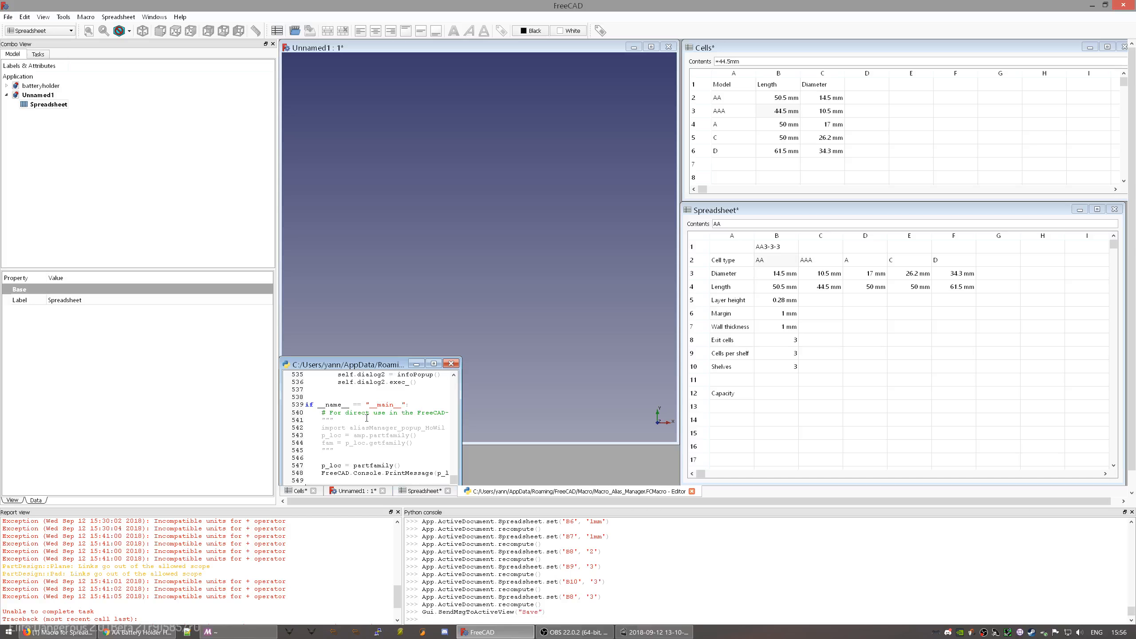
{"action": "left_click", "coordinate": [451, 364]}
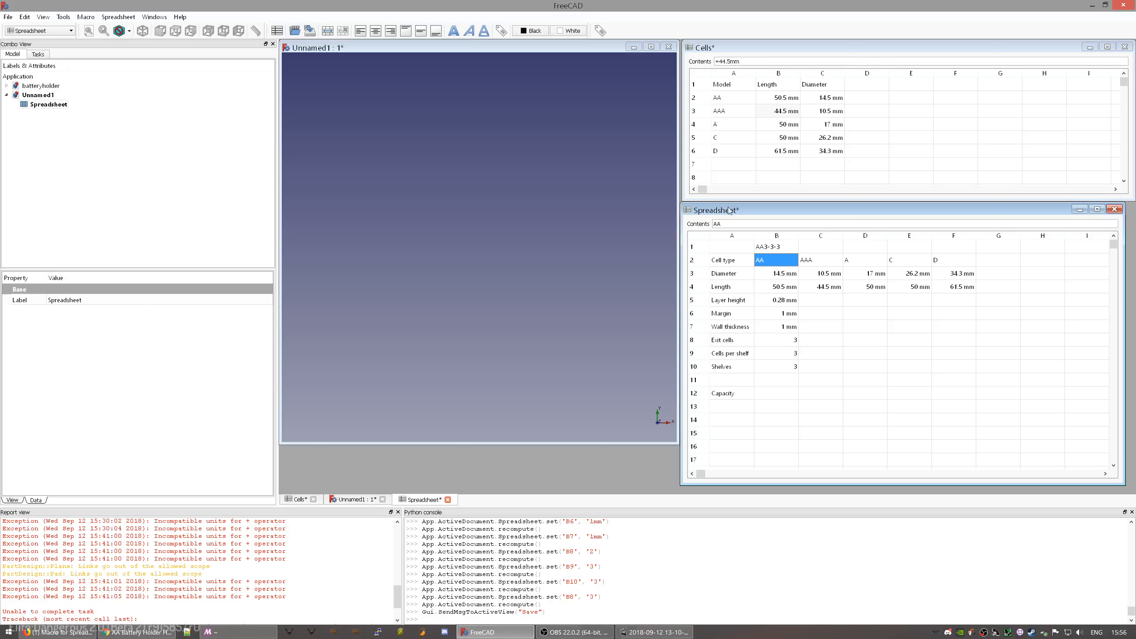
- Run the alias manager on column B rows 2–10 and review the failure messages
{"action": "left_click", "coordinate": [600, 31]}
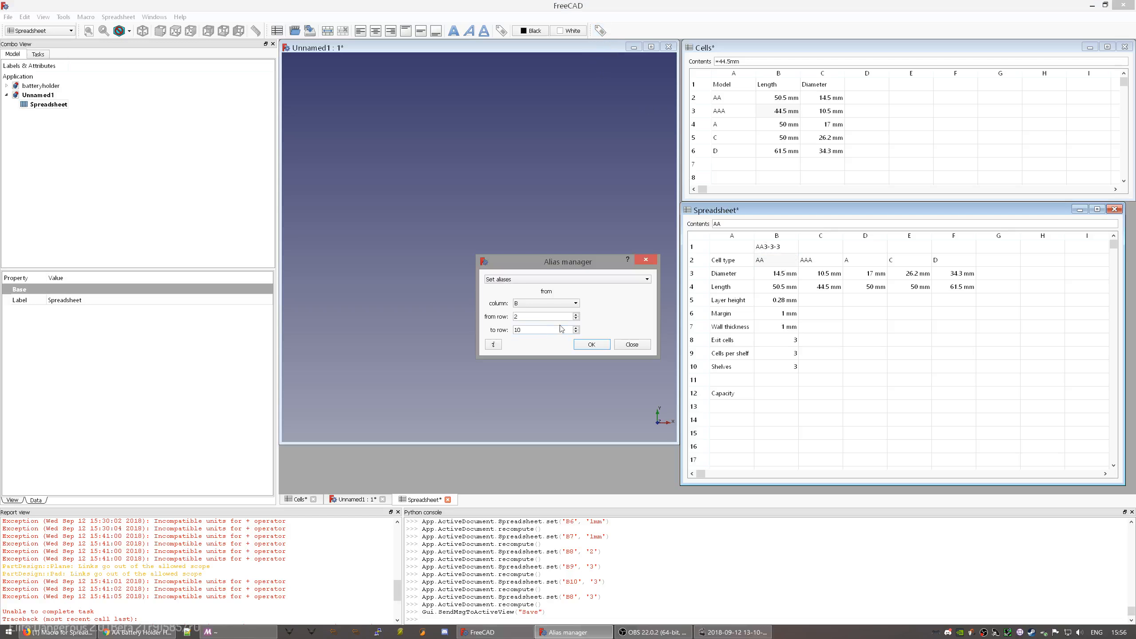
{"action": "left_click", "coordinate": [592, 344]}
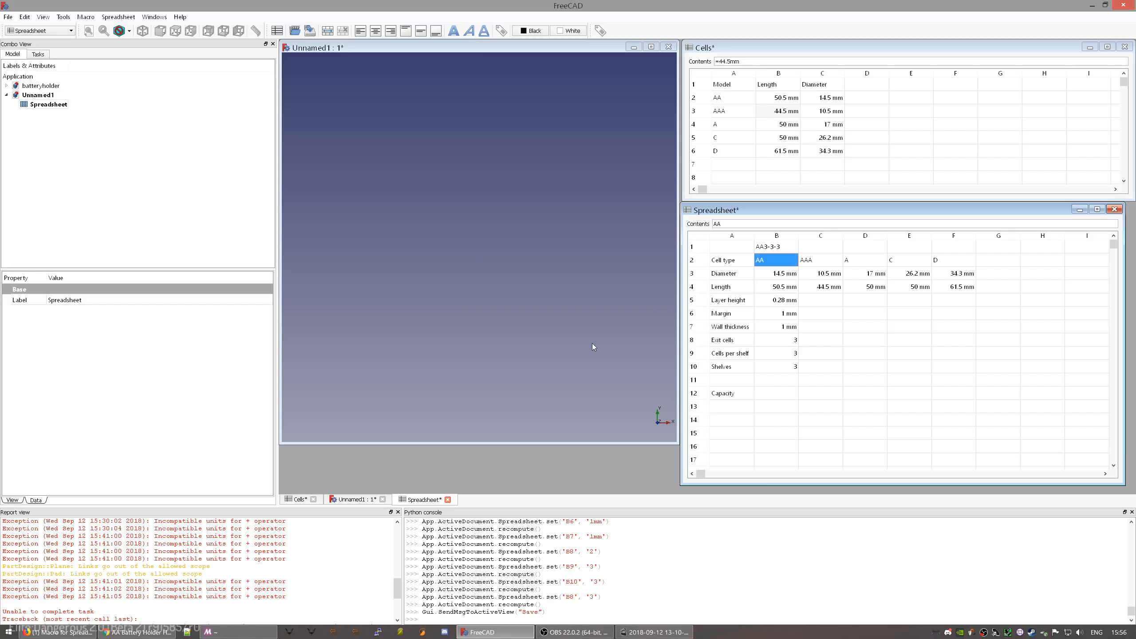
{"action": "scroll", "coordinate": [278, 577], "scroll_direction": "down", "scroll_amount": 4}
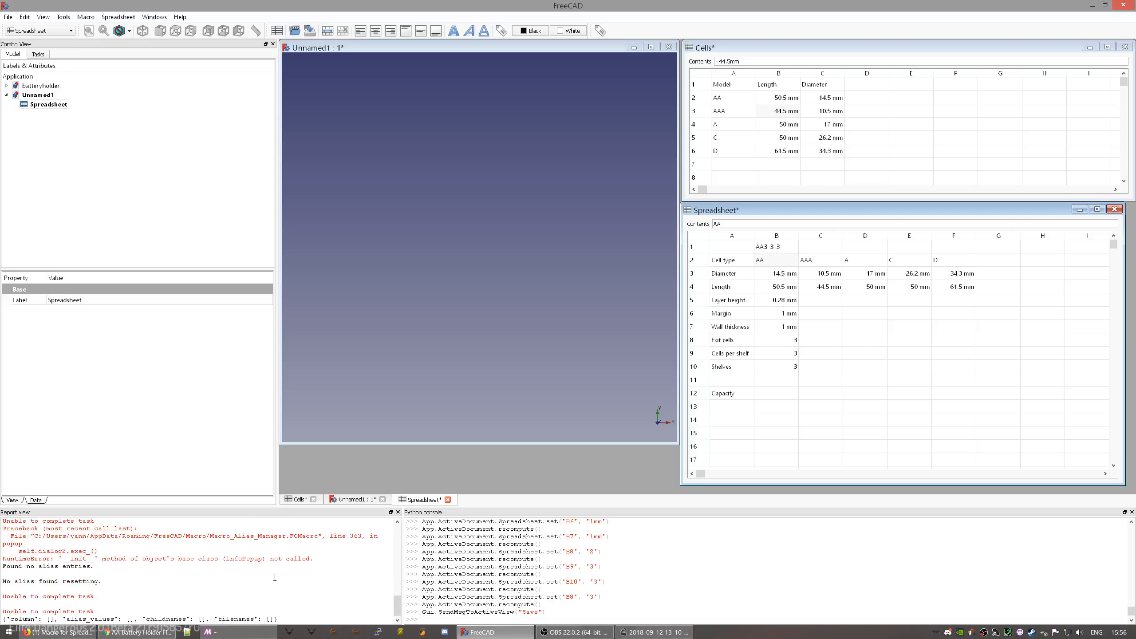
{"action": "left_click_drag", "start_coordinate": [68, 581], "coordinate": [116, 600]}
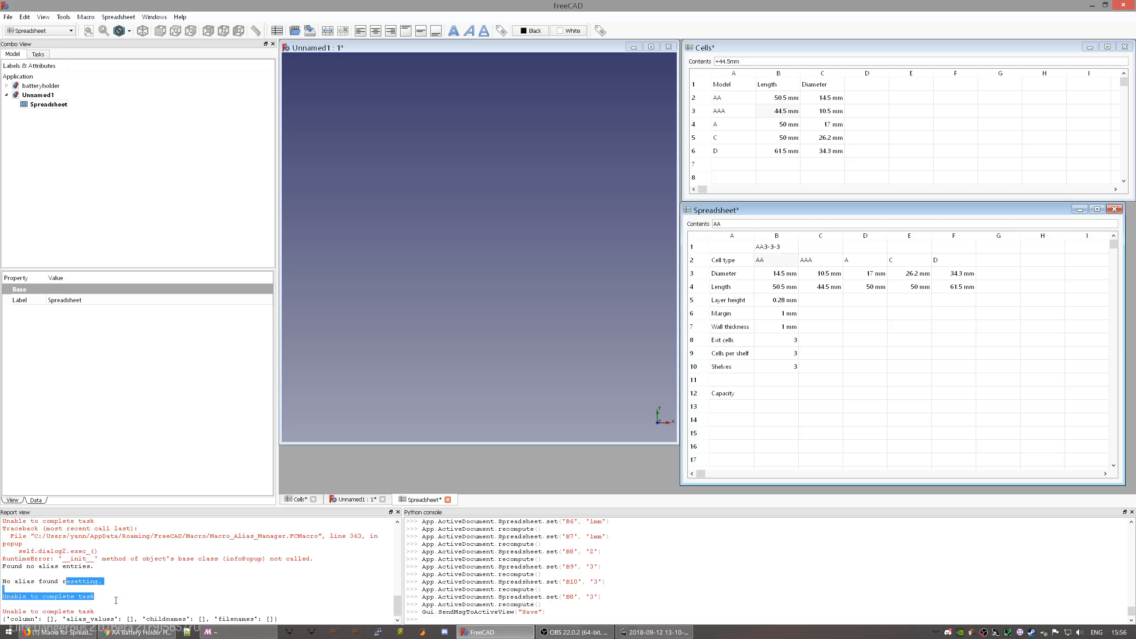
{"action": "left_click", "coordinate": [116, 601]}
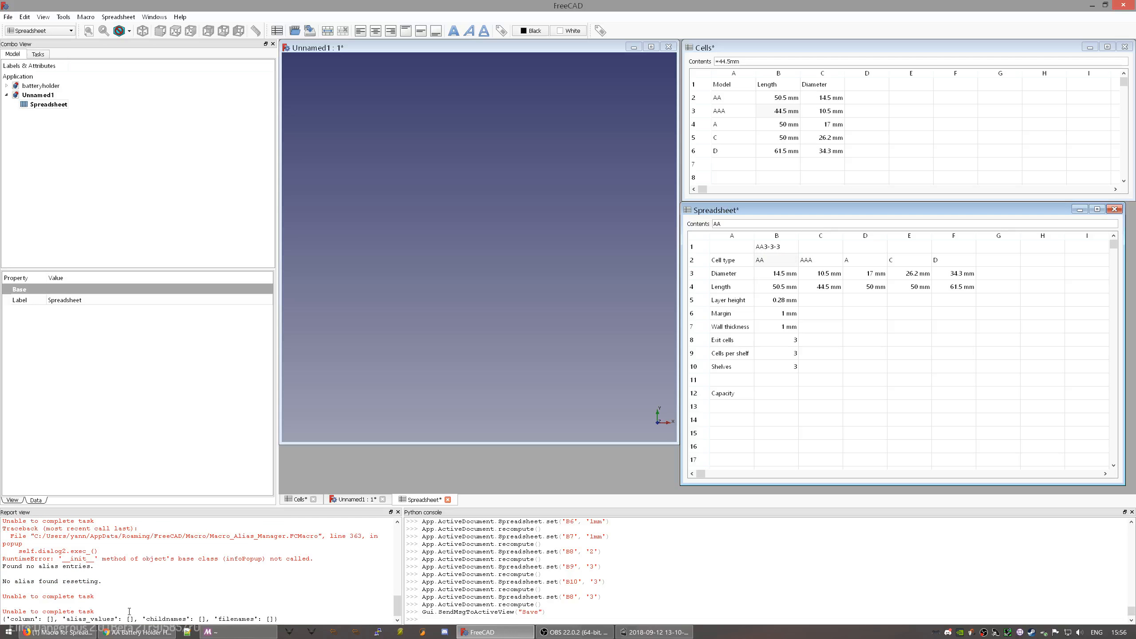
- Examine the RuntimeError in the Report view, then close the FreeCAD window
{"action": "left_click_drag", "start_coordinate": [142, 616], "coordinate": [307, 617]}
{"action": "left_click", "coordinate": [310, 617]}
{"action": "left_click_drag", "start_coordinate": [148, 553], "coordinate": [326, 558]}
{"action": "left_click", "coordinate": [330, 561]}
{"action": "scroll", "coordinate": [332, 561], "scroll_direction": "up", "scroll_amount": 2}
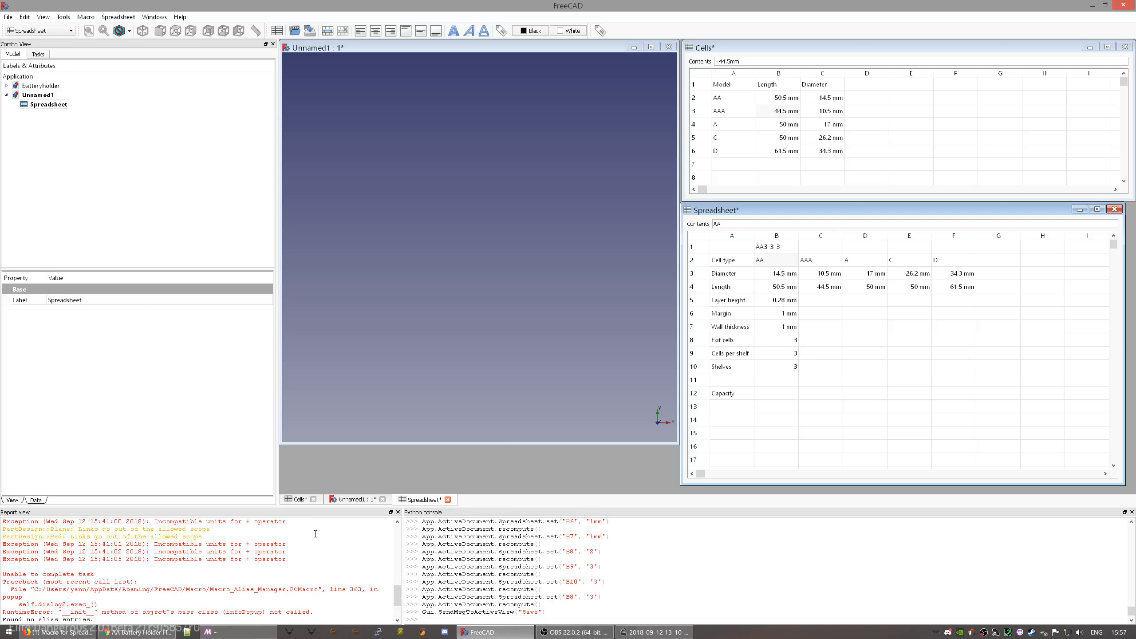
{"action": "left_click", "coordinate": [1125, 4]}
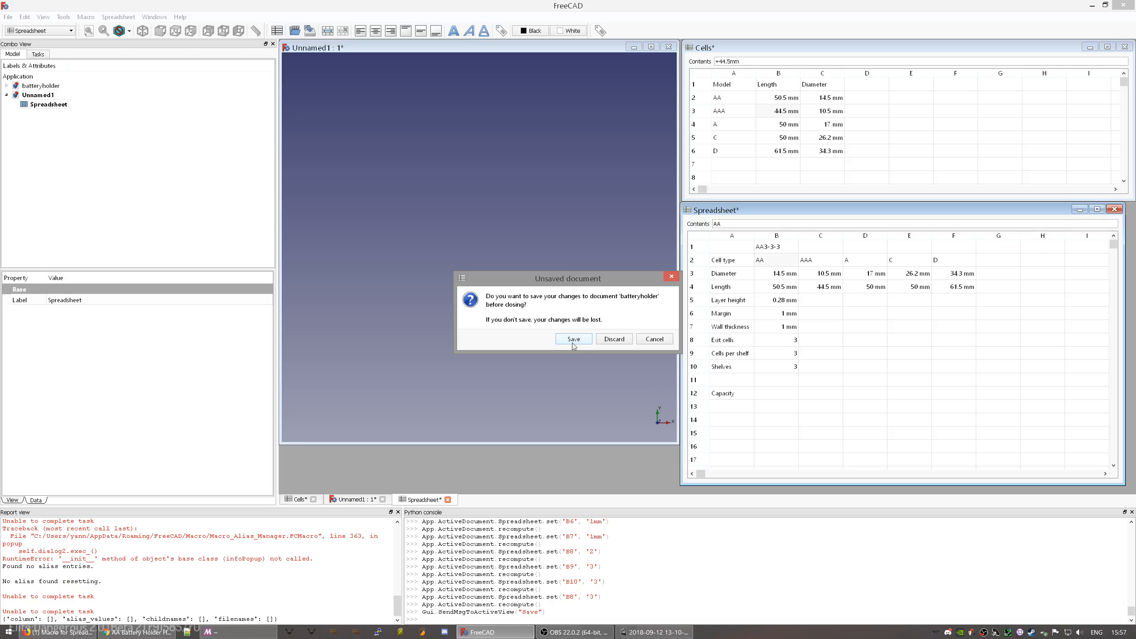
- Save Unnamed1 as batteryholder2, then quit FreeCAD and discard changes to batteryholder
{"action": "left_click", "coordinate": [661, 341]}
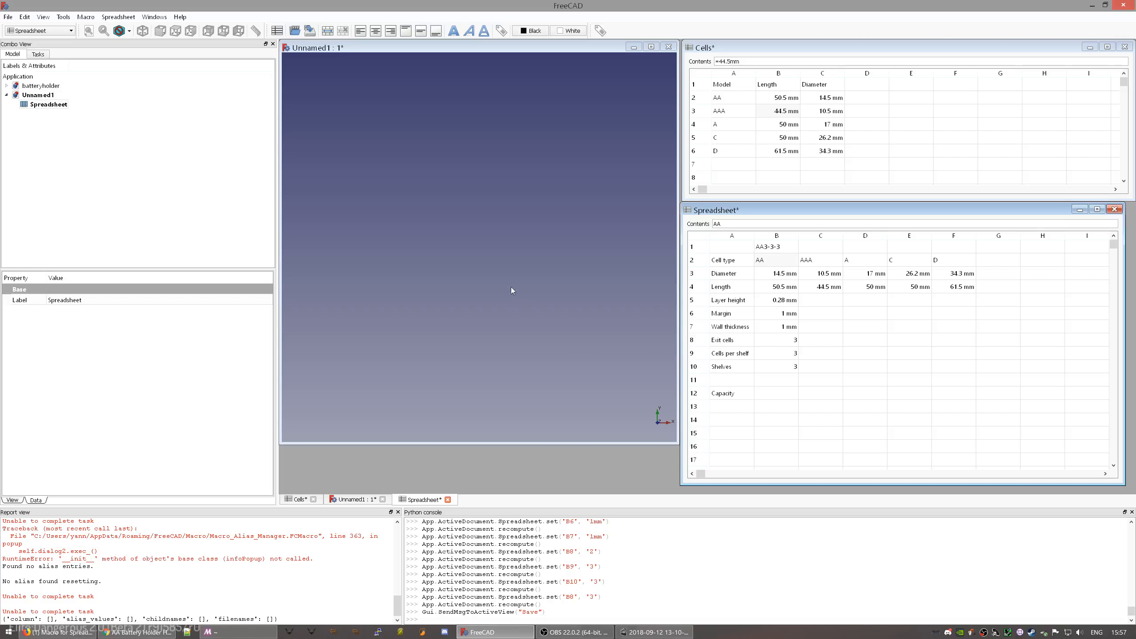
{"action": "left_click", "coordinate": [40, 96]}
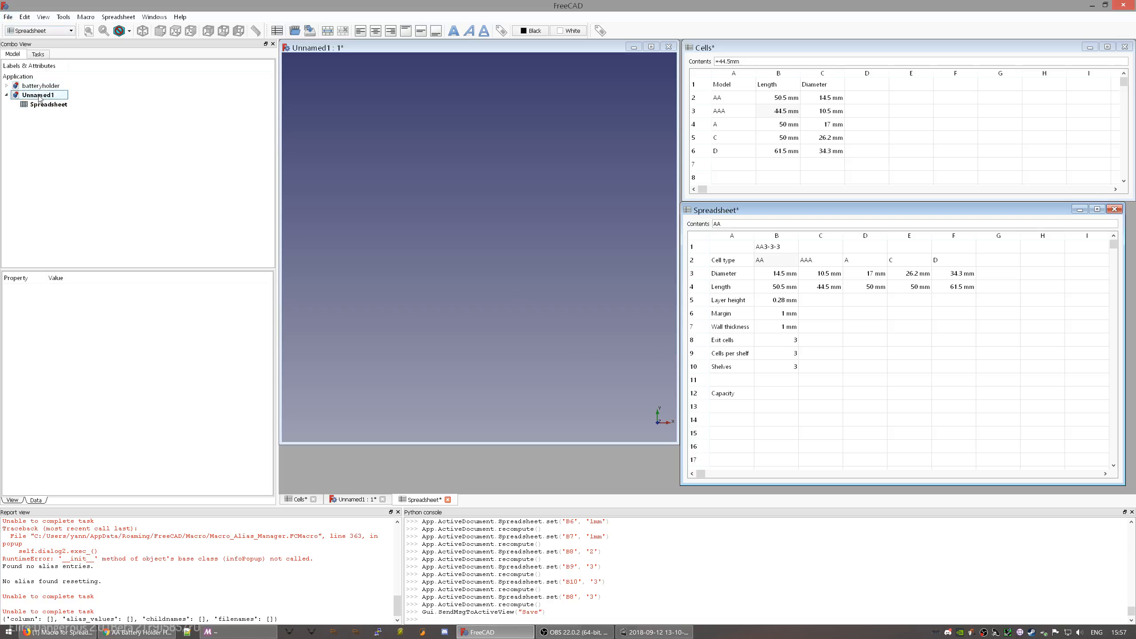
{"action": "left_click", "coordinate": [8, 16]}
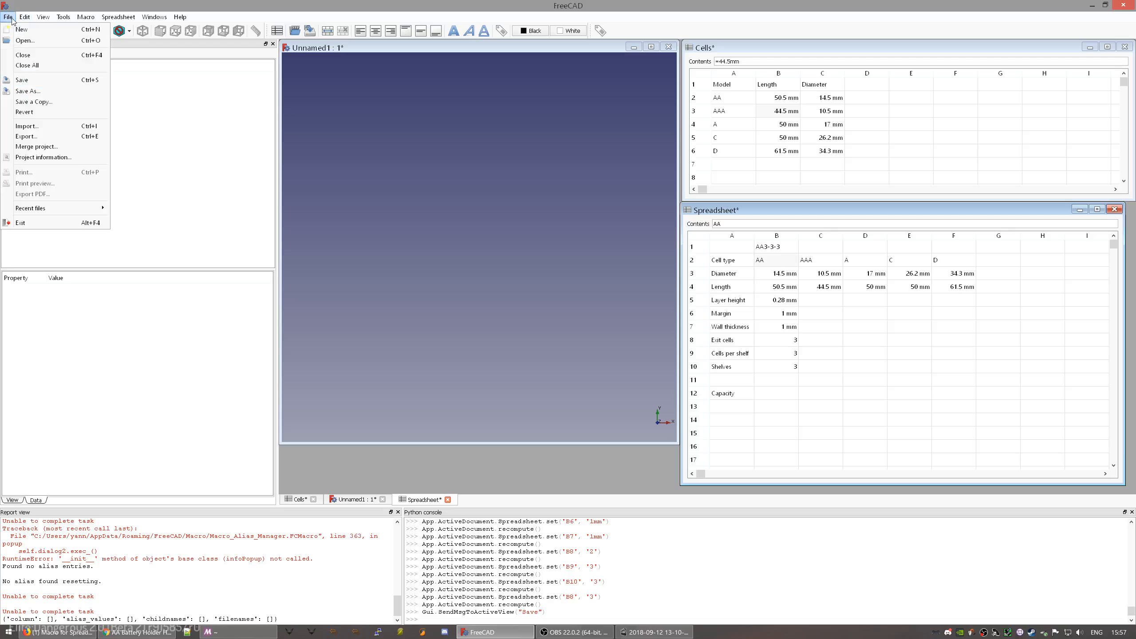
{"action": "left_click", "coordinate": [46, 91]}
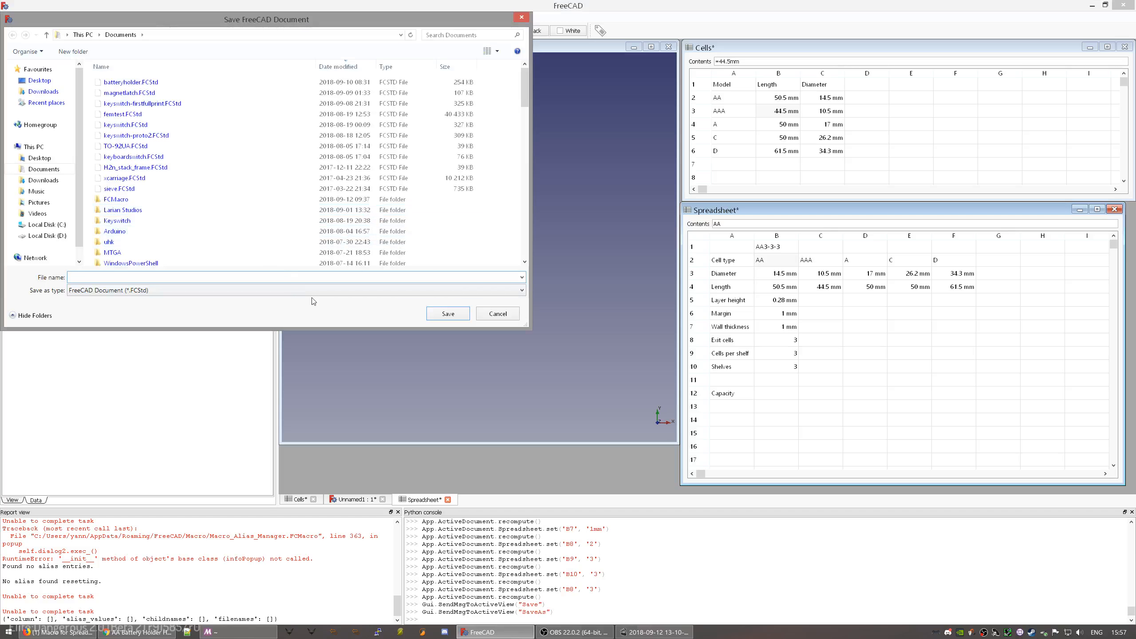
{"action": "type", "text": "batter"}
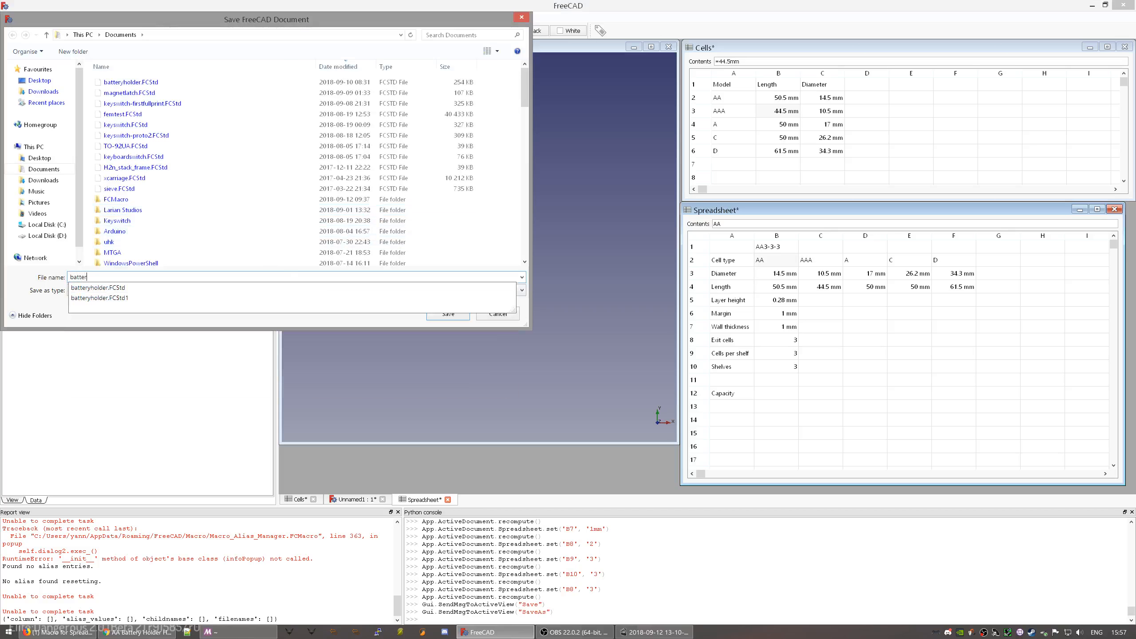
{"action": "type", "text": "yholder2"}
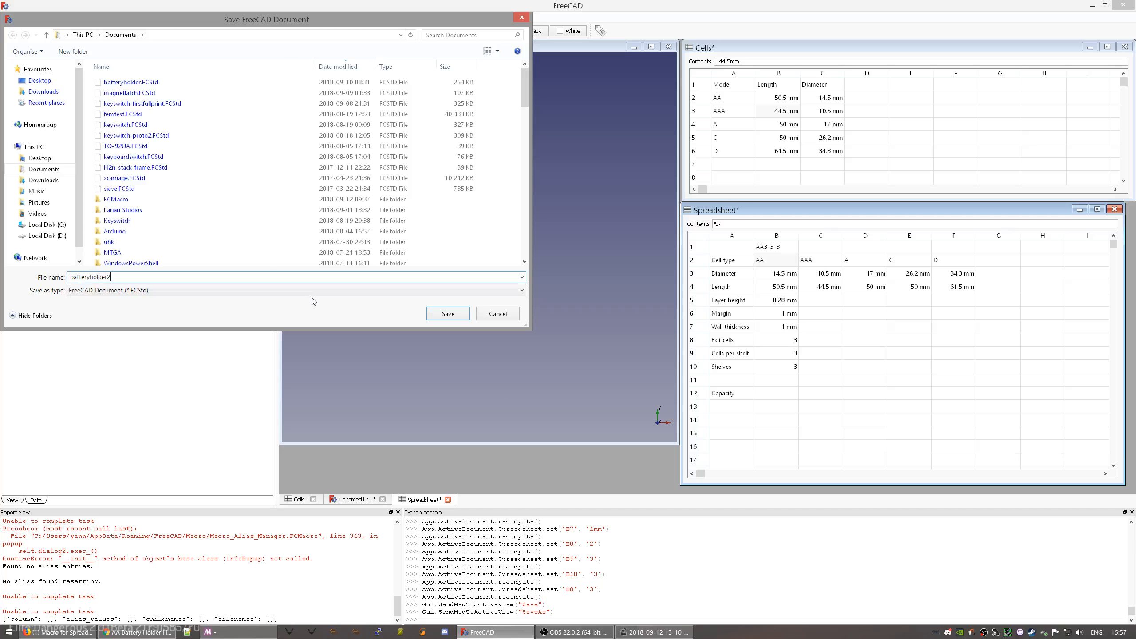
{"action": "key", "text": "Return"}
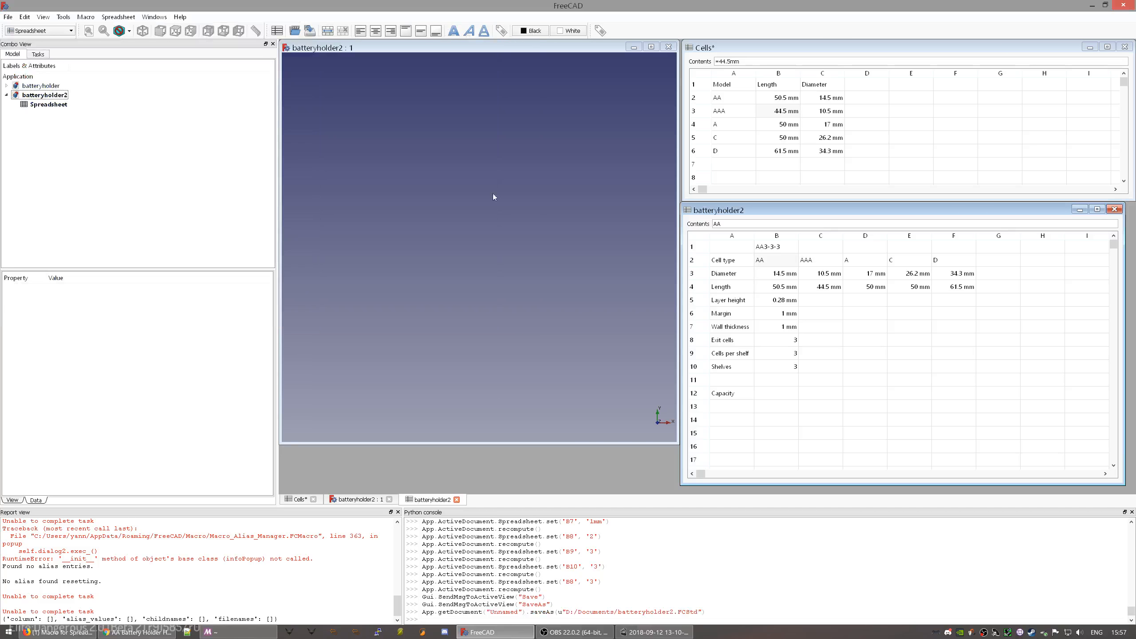
{"action": "left_click", "coordinate": [1122, 5]}
{"action": "left_click", "coordinate": [615, 339]}
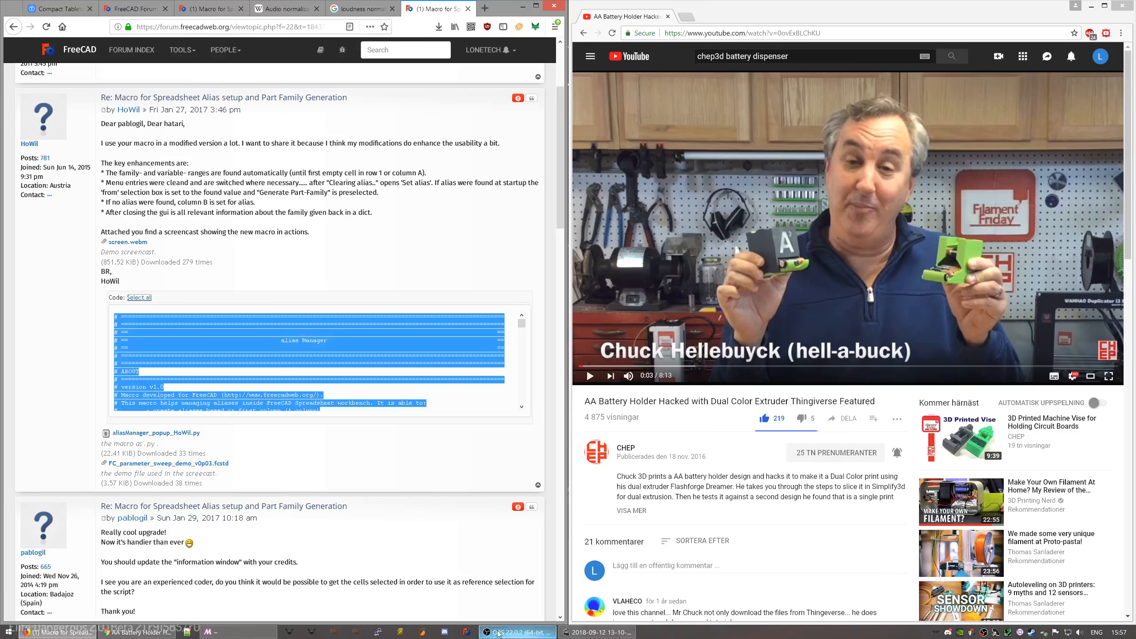
- Relaunch FreeCAD, open batteryholder2's spreadsheet and switch to the Spreadsheet workbench
{"action": "left_click", "coordinate": [468, 633]}
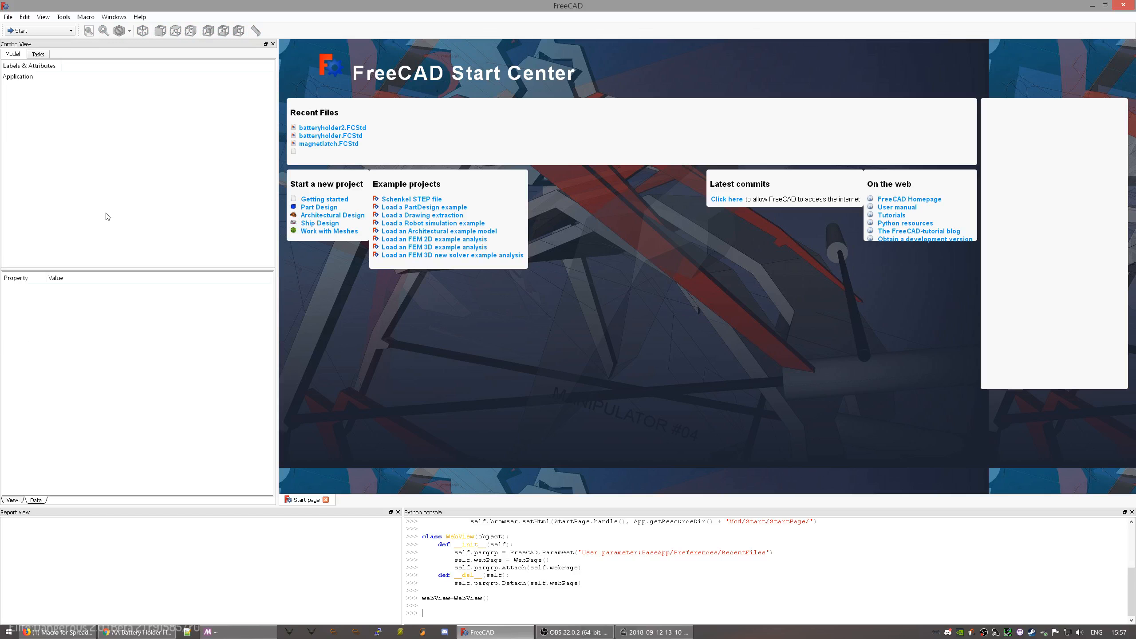
{"action": "left_click", "coordinate": [346, 128]}
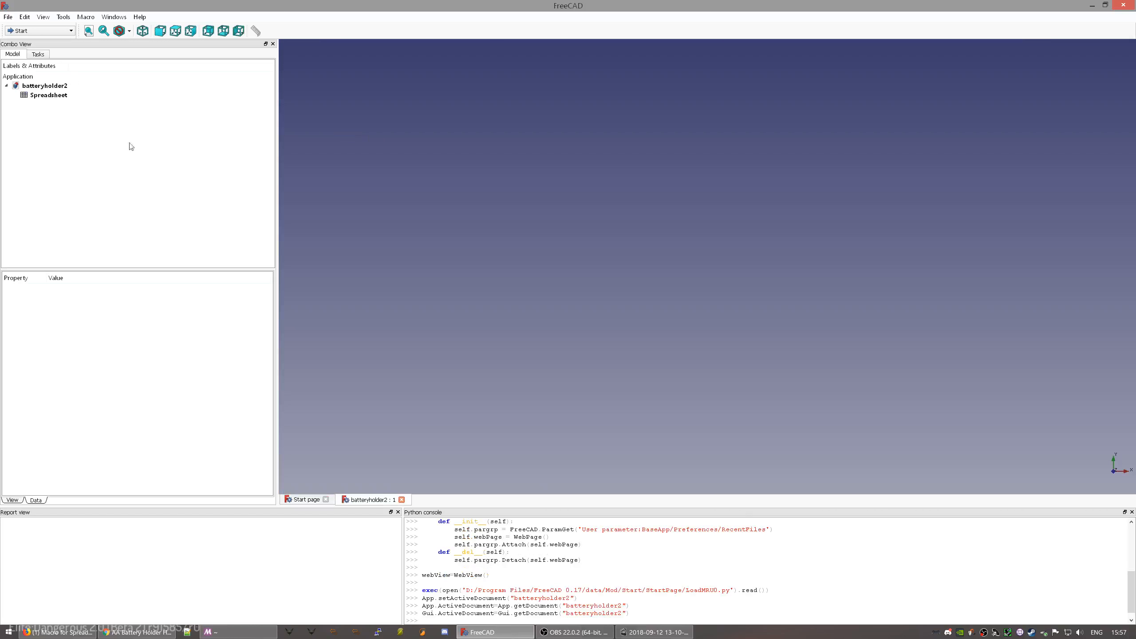
{"action": "double_click", "coordinate": [49, 99]}
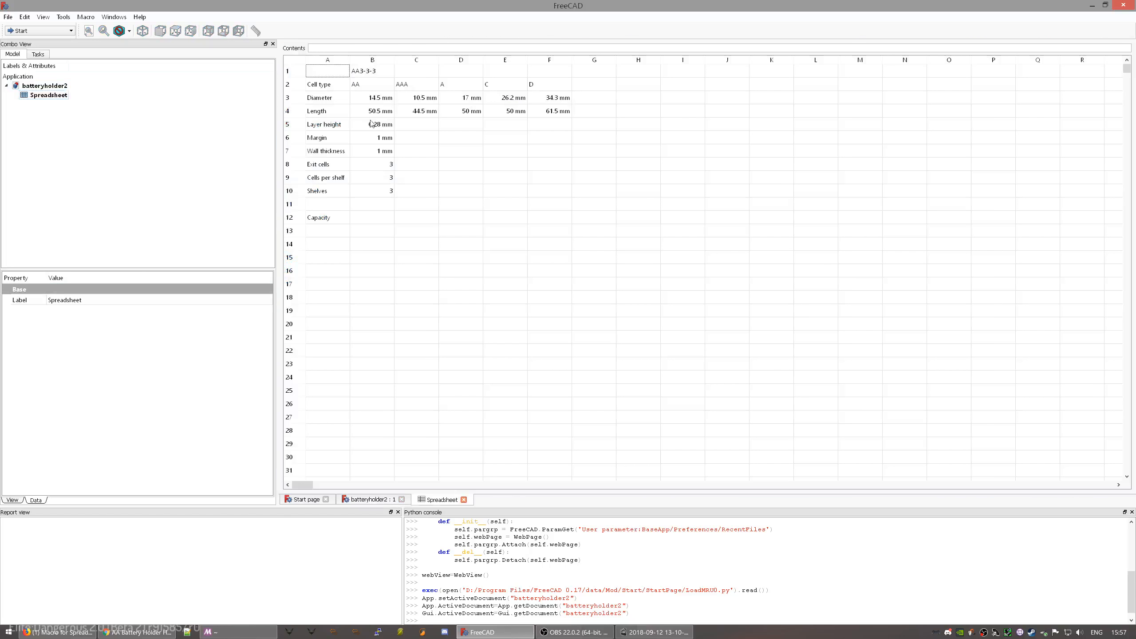
{"action": "left_click", "coordinate": [373, 90]}
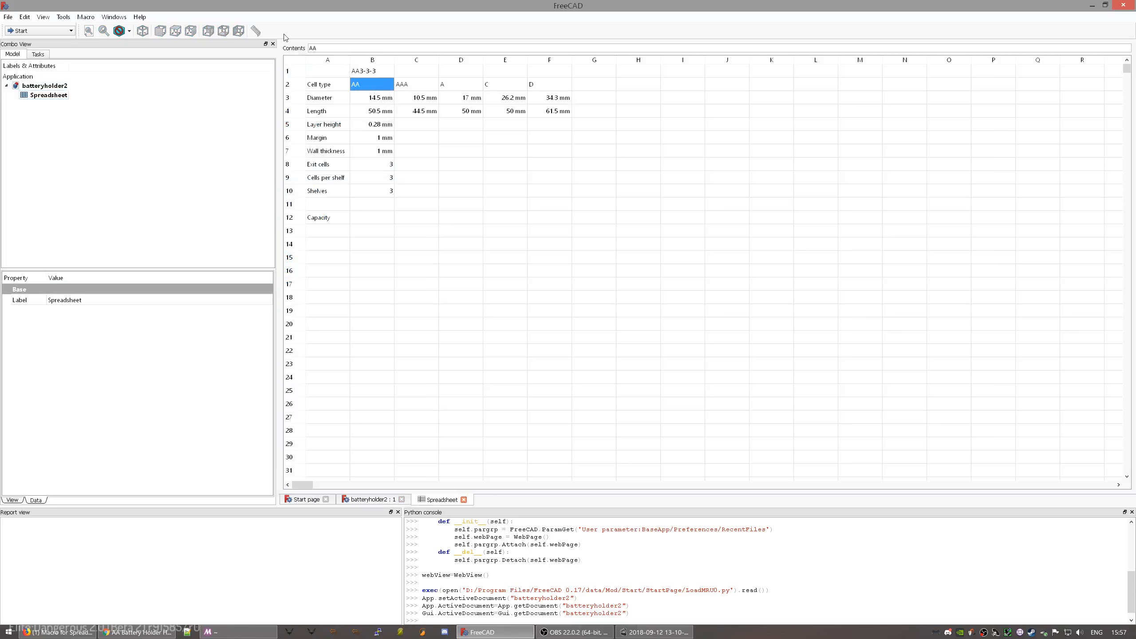
{"action": "left_click", "coordinate": [67, 31]}
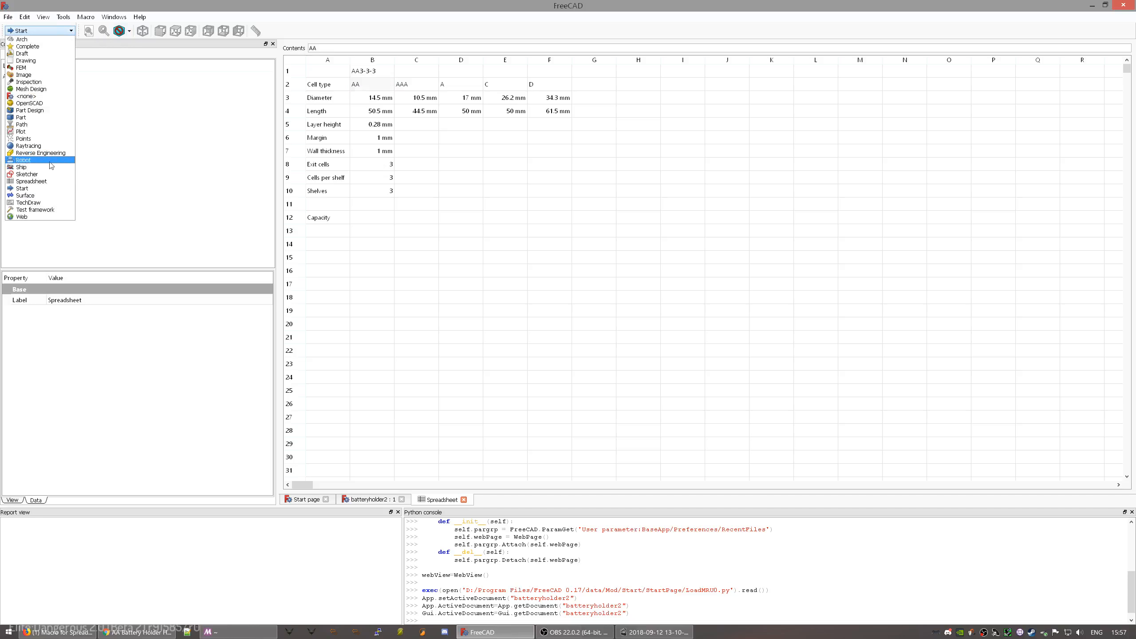
{"action": "left_click", "coordinate": [48, 181]}
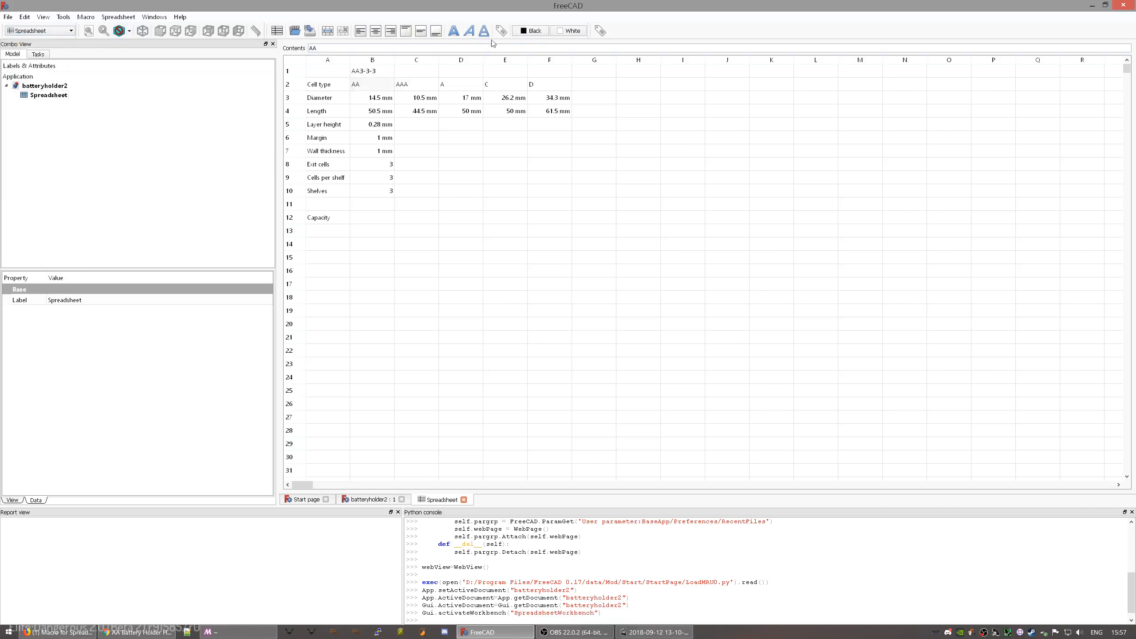
- Apply aliases to column B rows 2–10 and read the resulting error messages in the report
{"action": "left_click", "coordinate": [601, 31]}
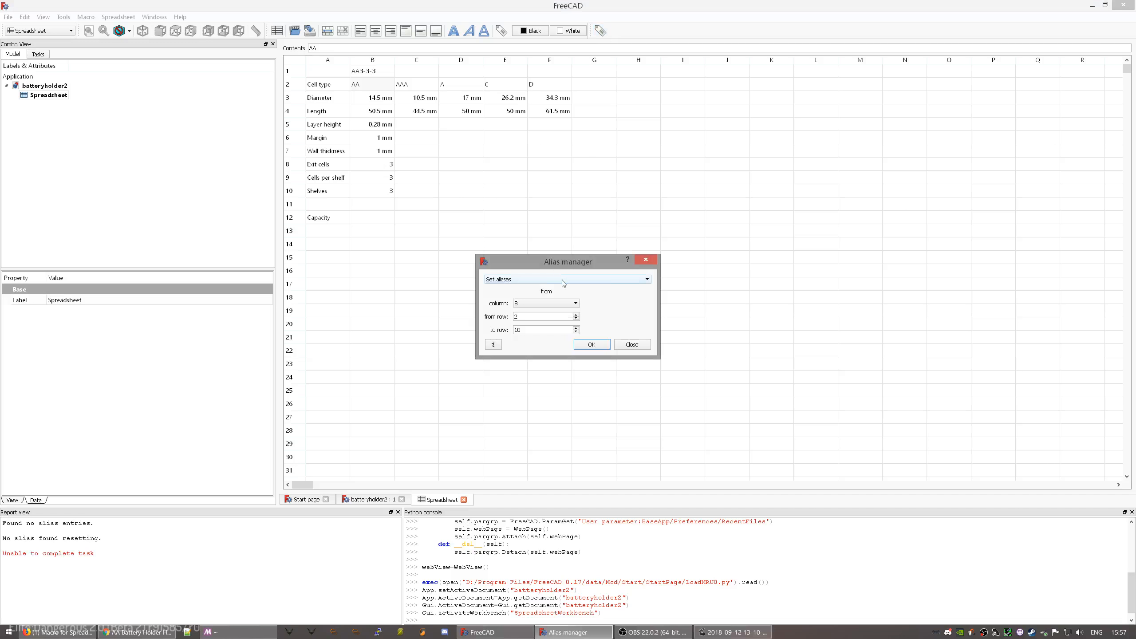
{"action": "left_click", "coordinate": [601, 345]}
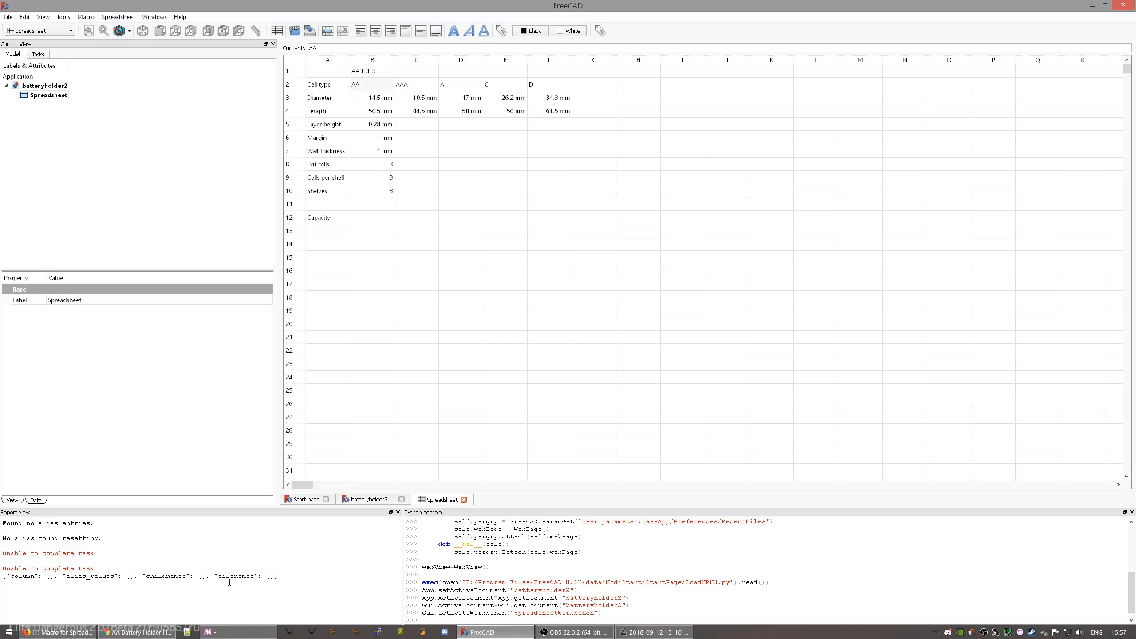
{"action": "triple_click", "coordinate": [53, 524]}
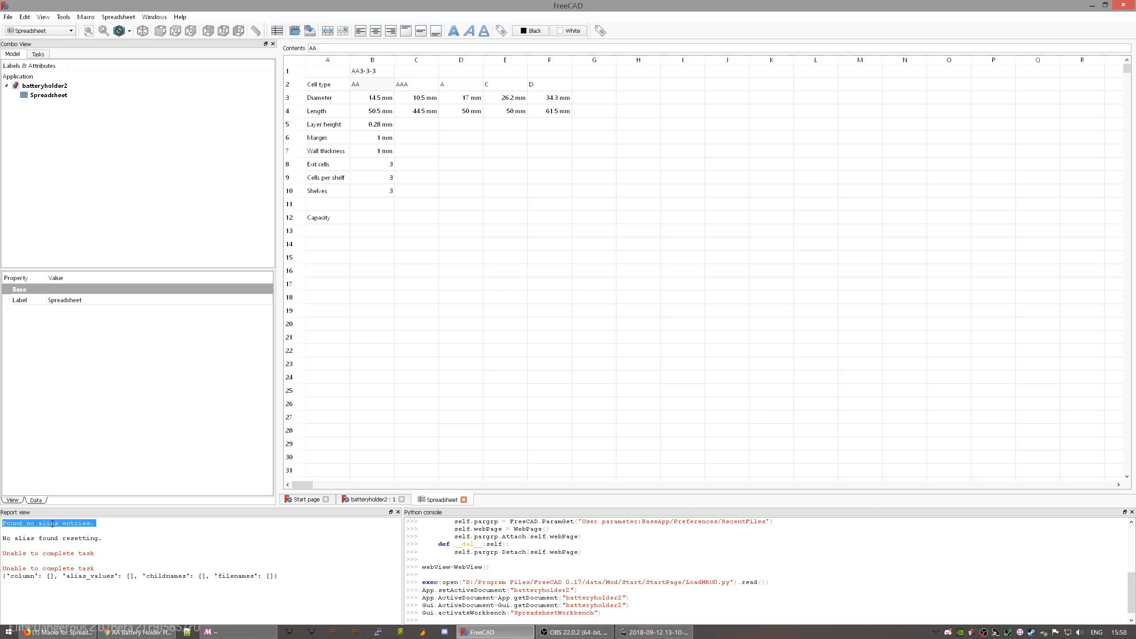
{"action": "double_click", "coordinate": [55, 538]}
{"action": "left_click_drag", "start_coordinate": [134, 546], "coordinate": [170, 599]}
{"action": "left_click", "coordinate": [170, 599]}
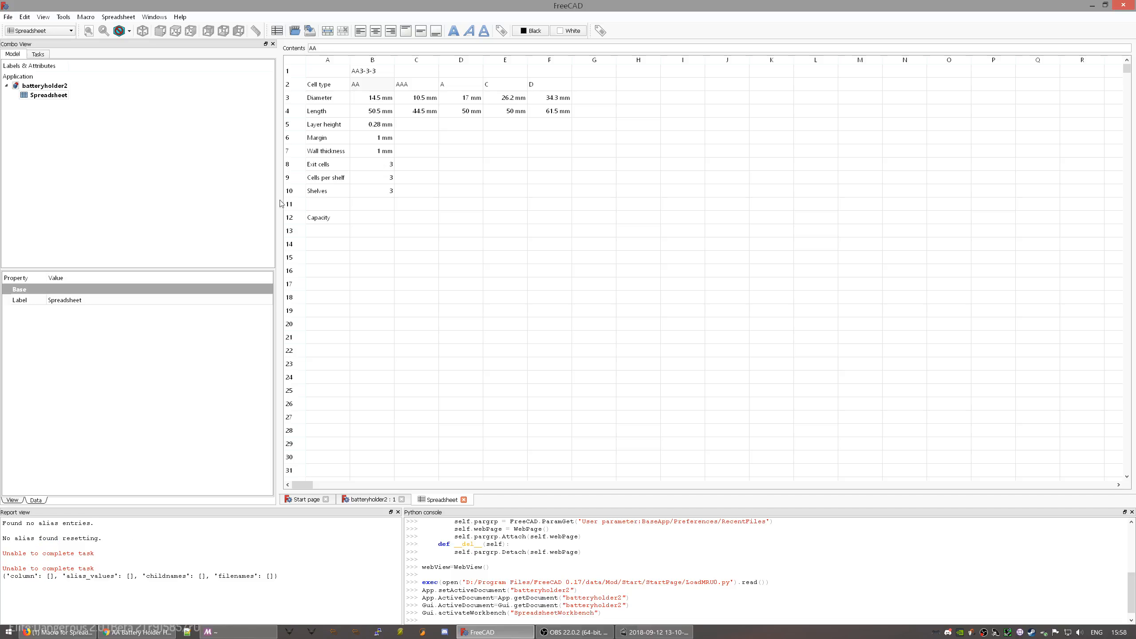
- Inspect cells B2, B4 and A2, then close the alias tool without applying
{"action": "left_click", "coordinate": [366, 90]}
{"action": "left_click", "coordinate": [373, 115]}
{"action": "left_click", "coordinate": [366, 87]}
{"action": "left_click", "coordinate": [322, 88]}
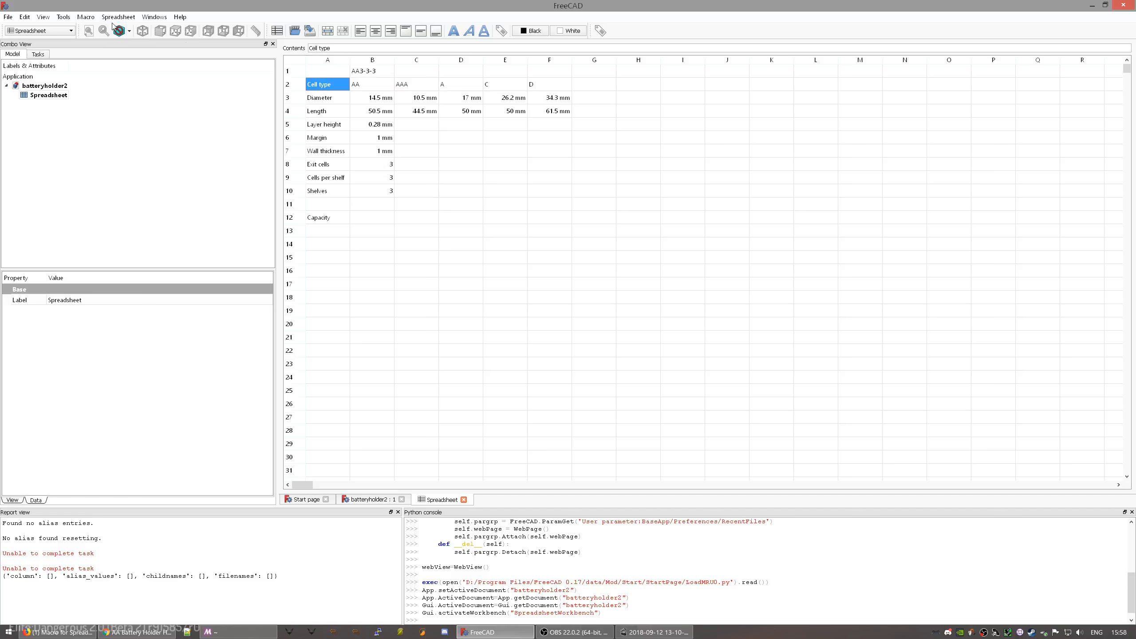
{"action": "left_click", "coordinate": [593, 32]}
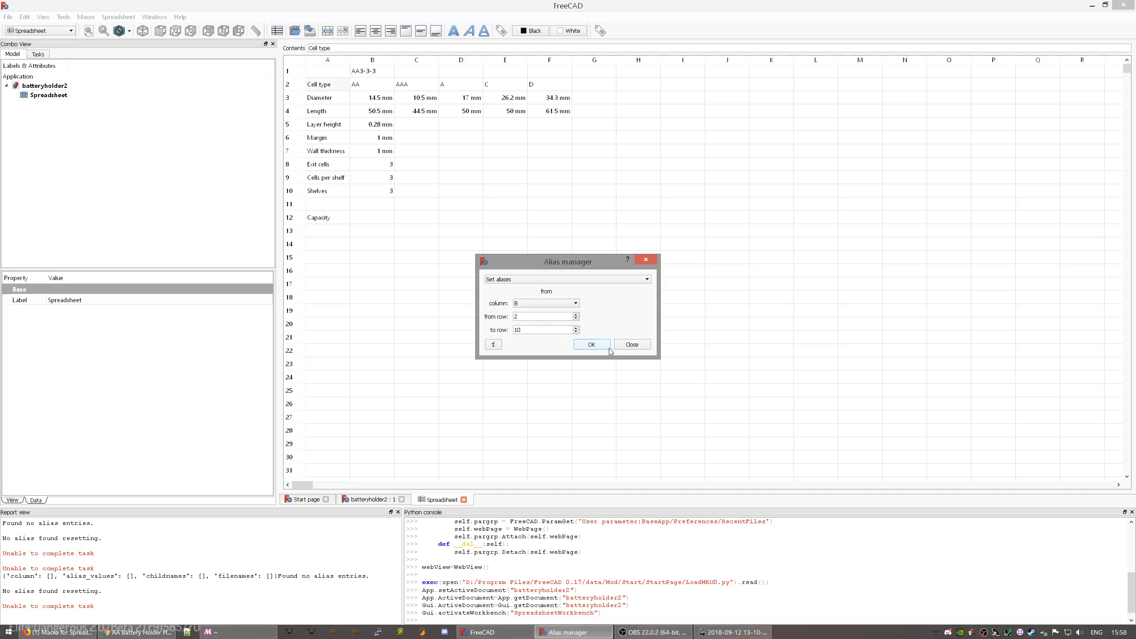
{"action": "left_click", "coordinate": [630, 345]}
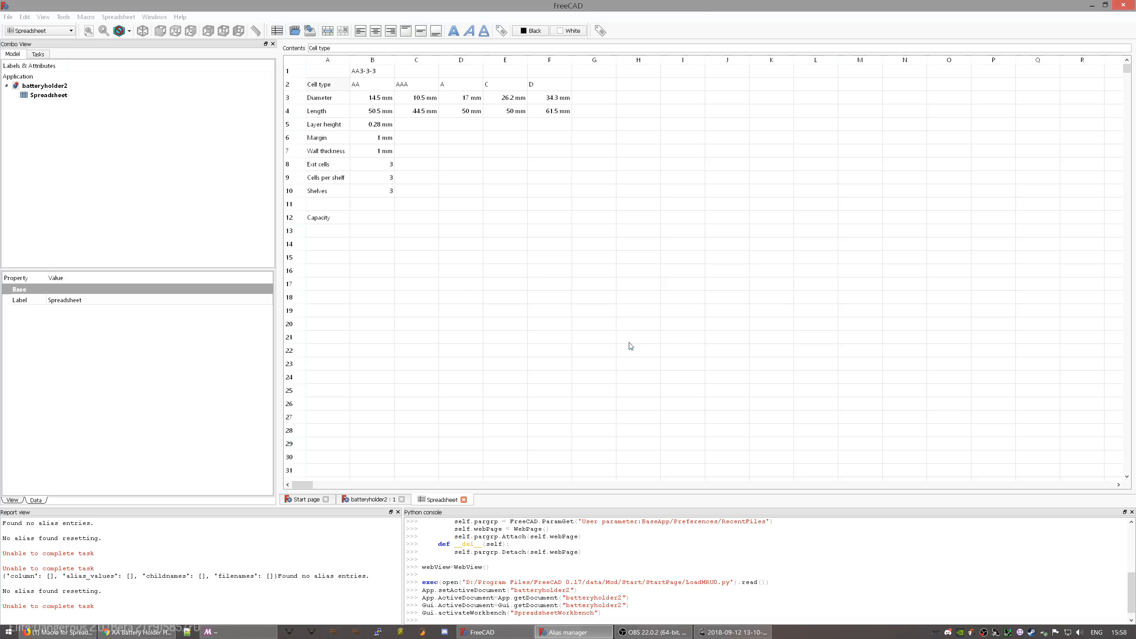
- Rename labels A2, A5 and A7 to CellType, LayerHeight and WallThickness
{"action": "double_click", "coordinate": [330, 87]}
{"action": "type", "text": "CellType"}
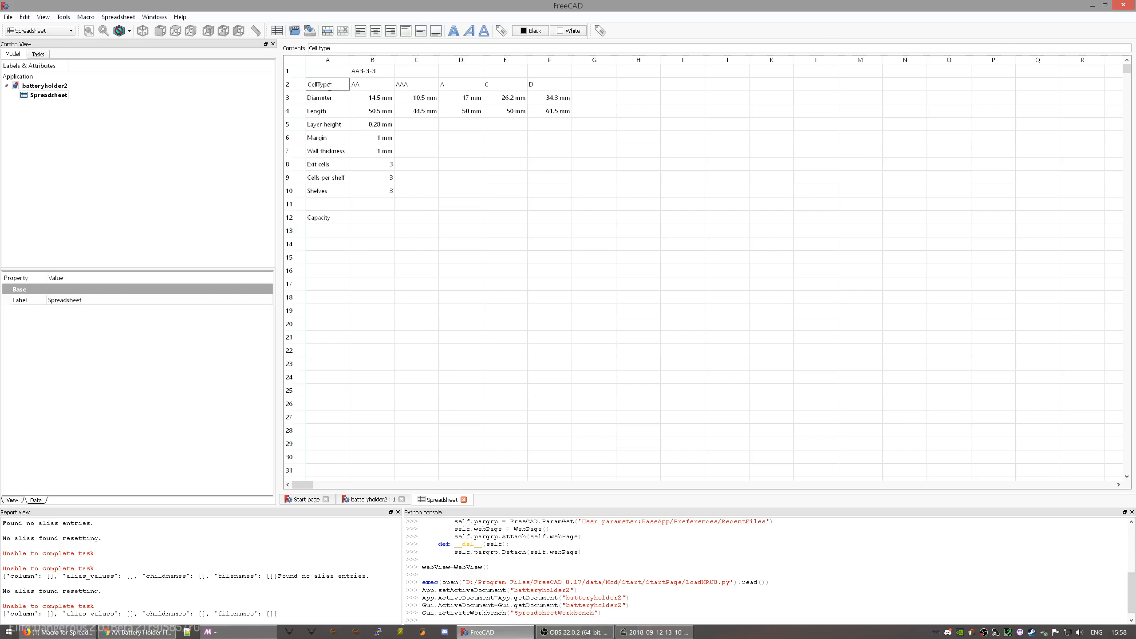
{"action": "key", "text": "Return"}
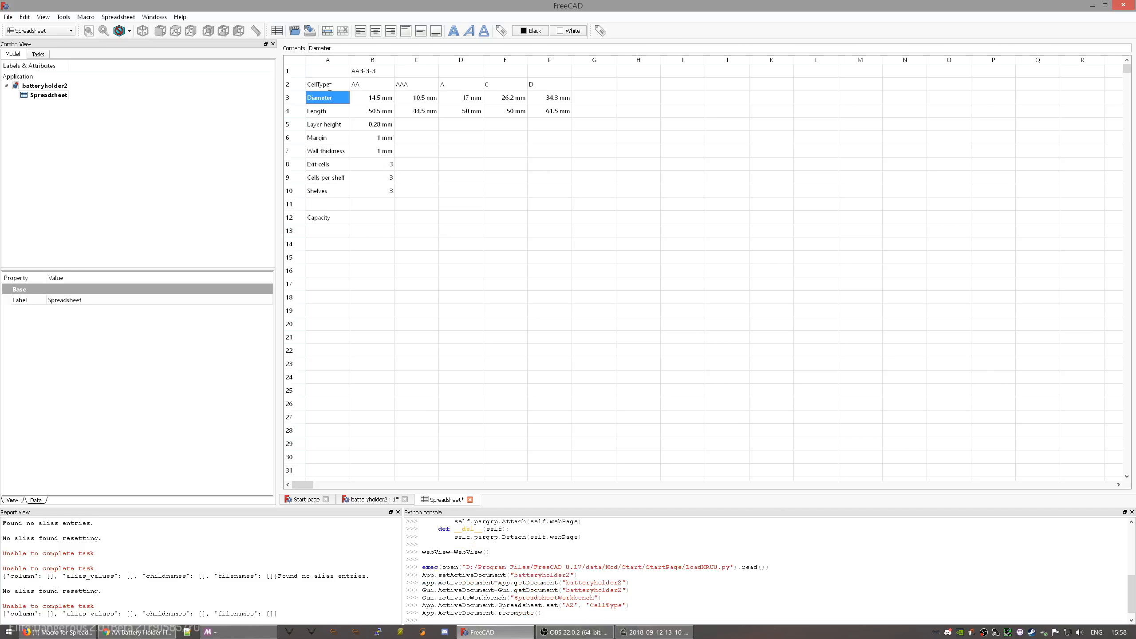
{"action": "left_click", "coordinate": [330, 123]}
{"action": "double_click", "coordinate": [329, 124]}
{"action": "type", "text": "LayerHeight"}
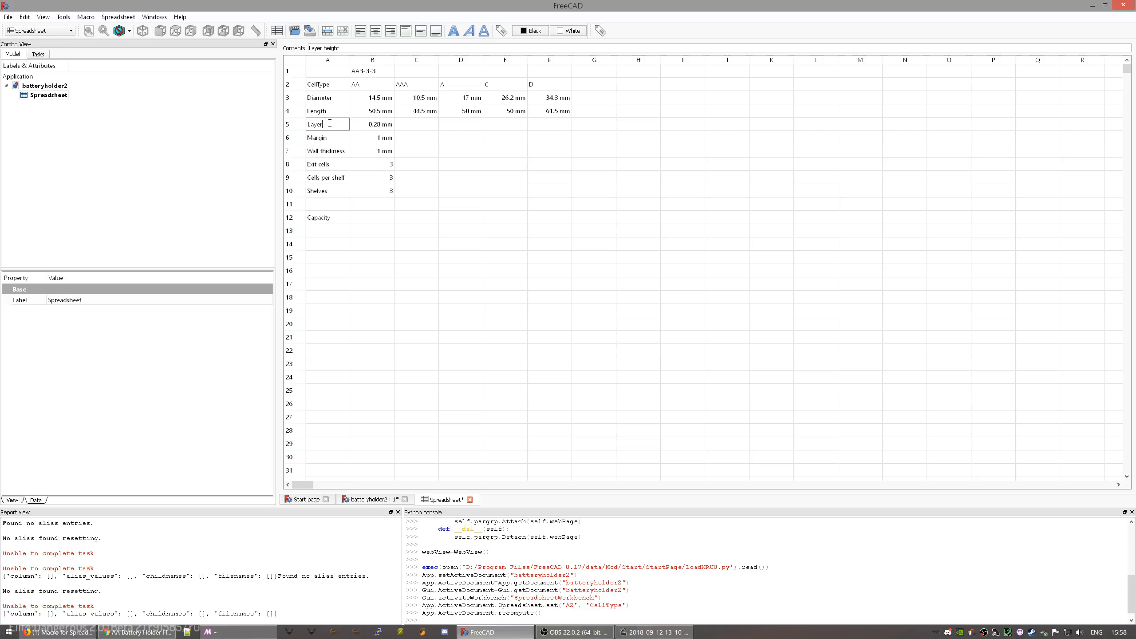
{"action": "key", "text": "Return"}
{"action": "left_click", "coordinate": [323, 152]}
{"action": "double_click", "coordinate": [323, 152]}
{"action": "type", "text": "WallThickness"}
{"action": "key", "text": "Return"}
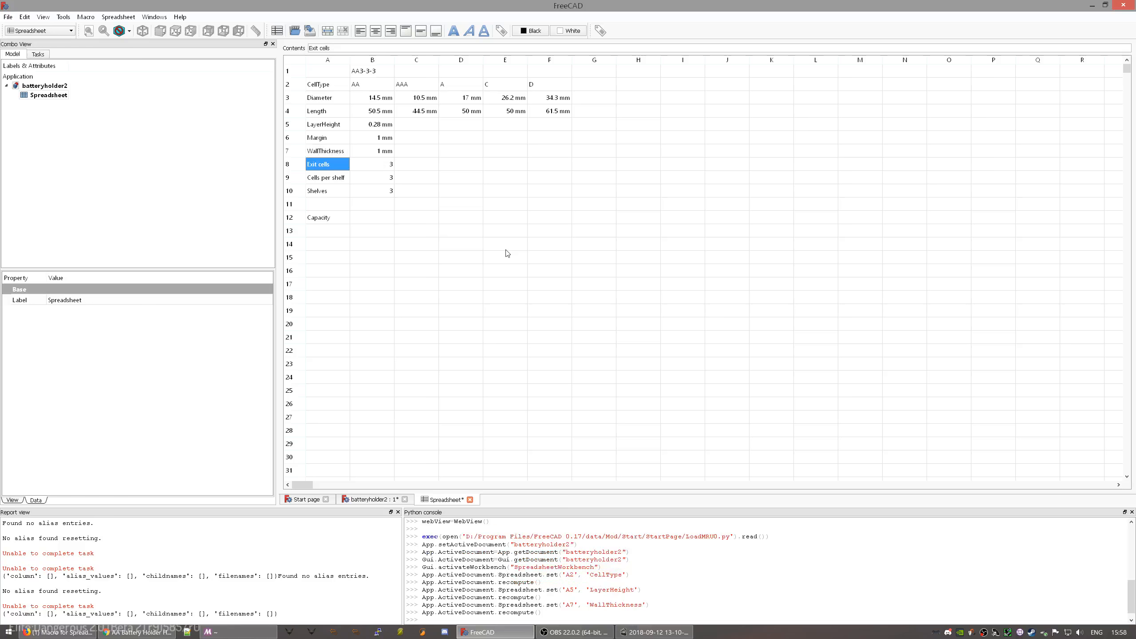
- Rename A8 and A9 to ExitCells and CellsPerShelf and save the document
{"action": "double_click", "coordinate": [328, 164]}
{"action": "type", "text": "ExitCells"}
{"action": "key", "text": "Return"}
{"action": "double_click", "coordinate": [325, 177]}
{"action": "type", "text": "CellsPerShel"}
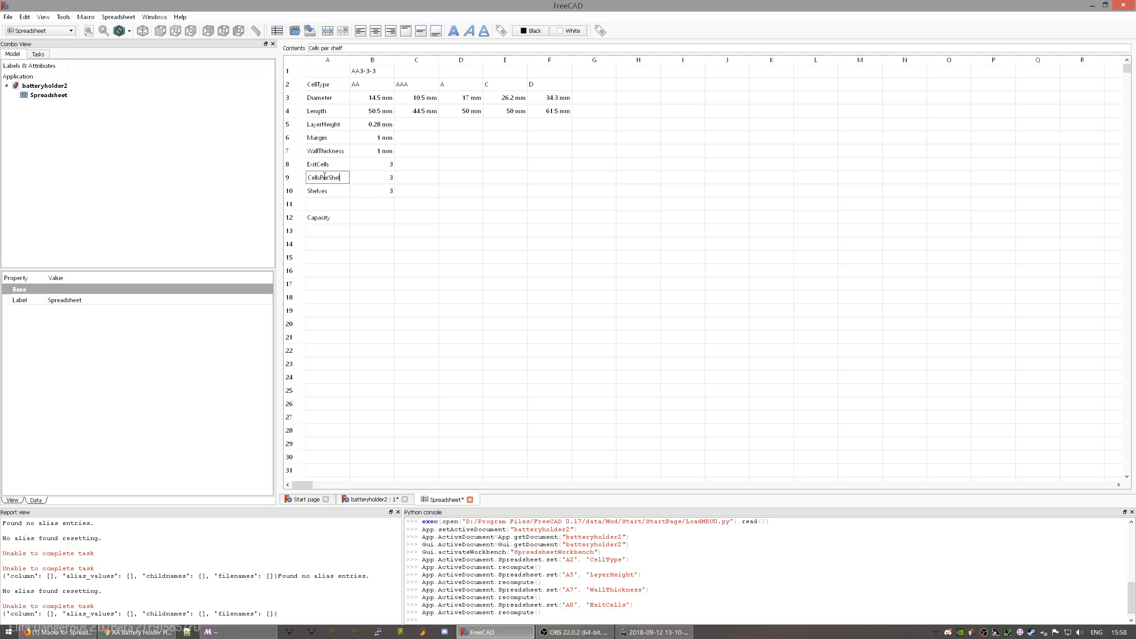
{"action": "type", "text": "f"}
{"action": "key", "text": "Return"}
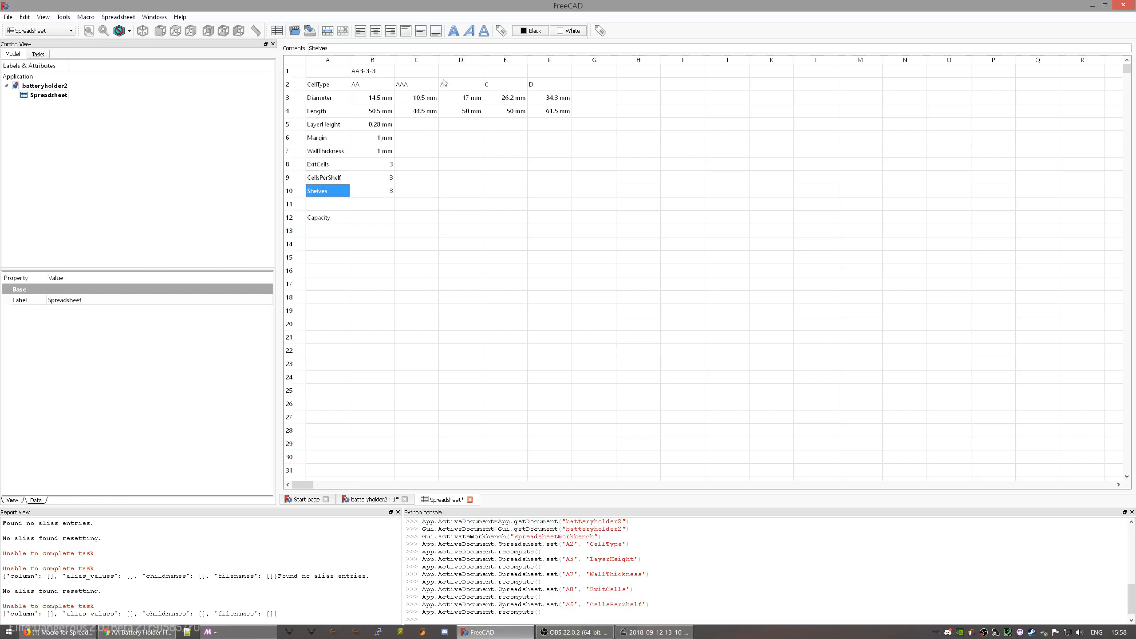
{"action": "key", "text": "ctrl+s"}
{"action": "left_click", "coordinate": [600, 31]}
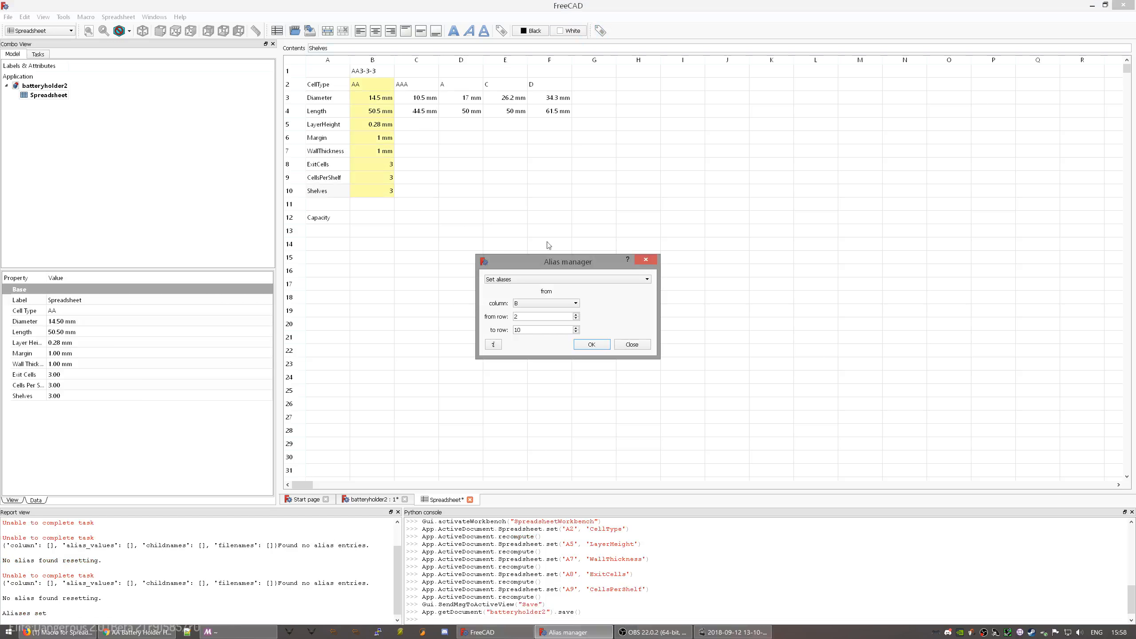
{"action": "left_click", "coordinate": [589, 347]}
{"action": "left_click", "coordinate": [268, 595]}
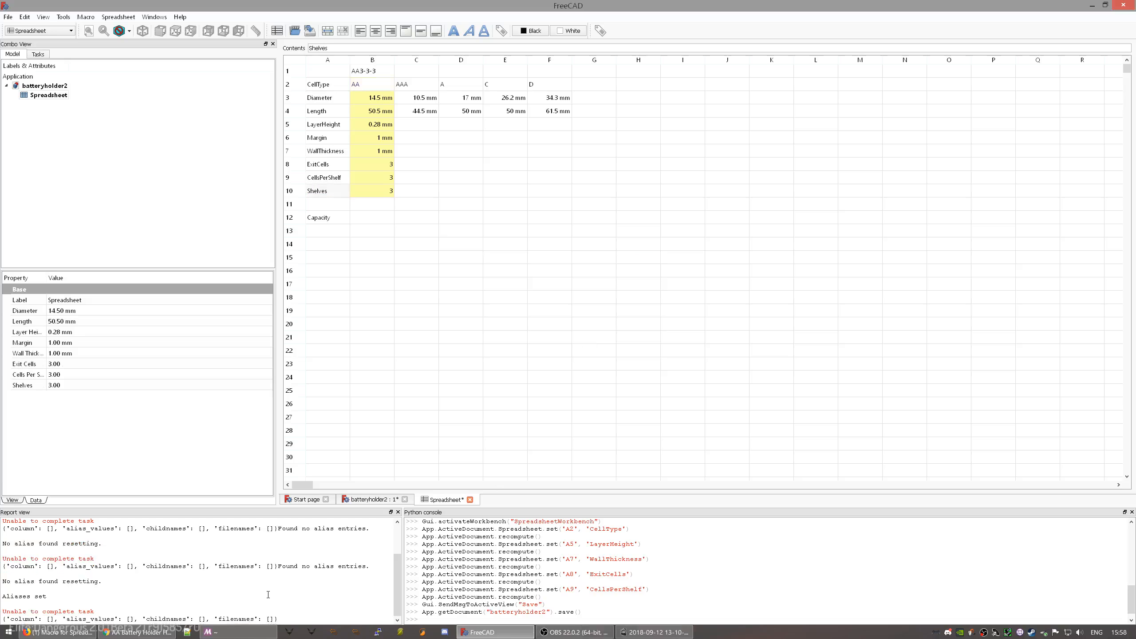
{"action": "left_click", "coordinate": [359, 113]}
{"action": "left_click", "coordinate": [366, 102]}
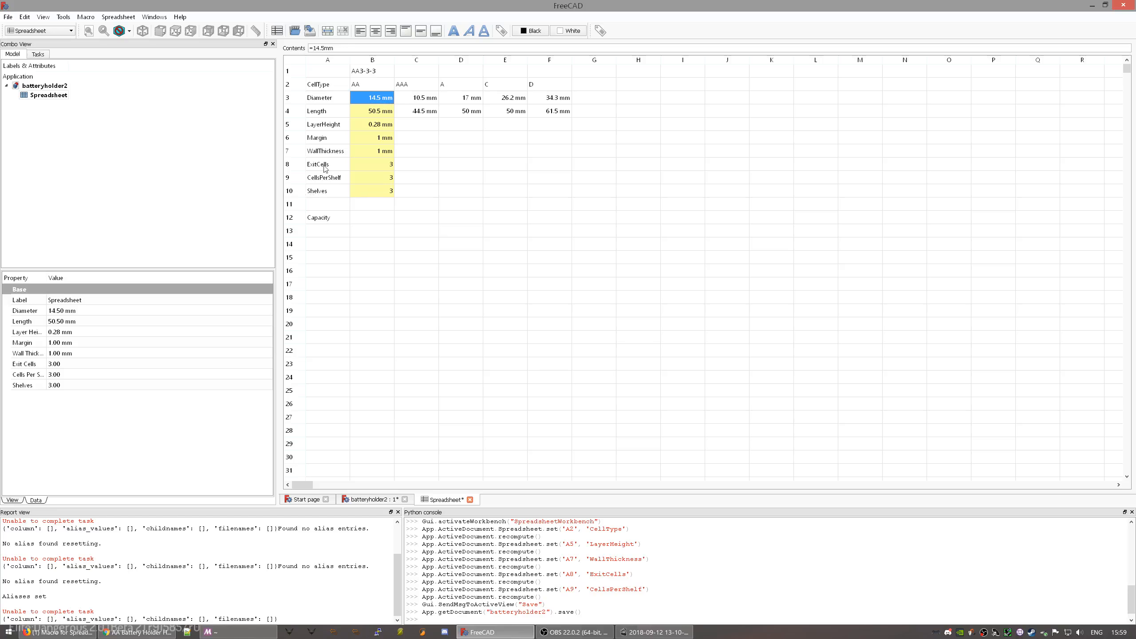
{"action": "left_click", "coordinate": [329, 88]}
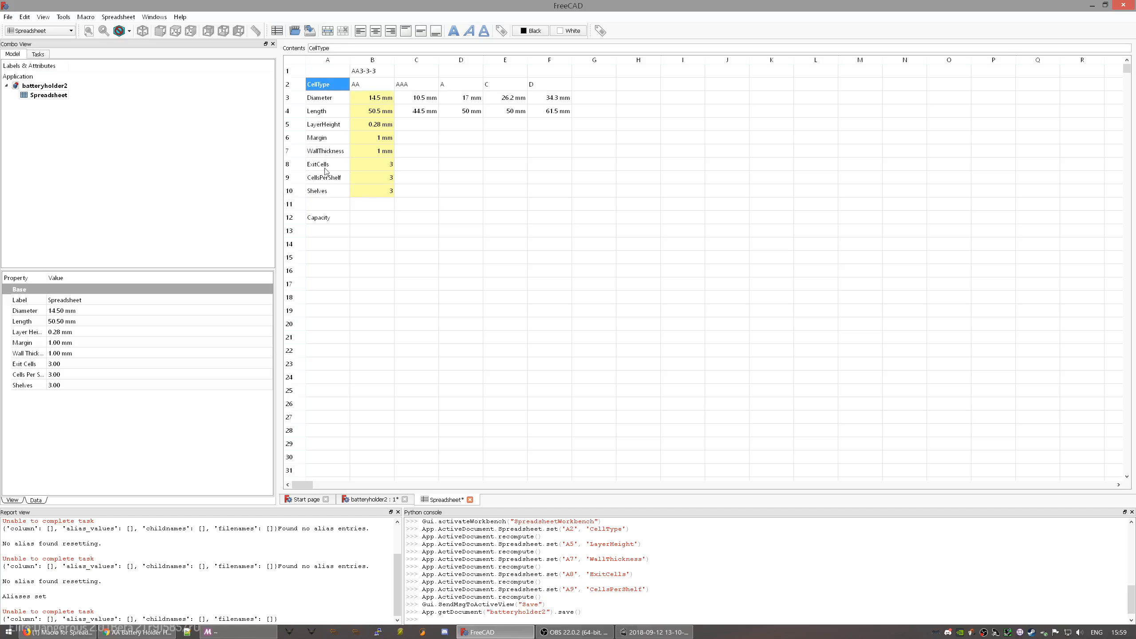
{"action": "left_click", "coordinate": [325, 192]}
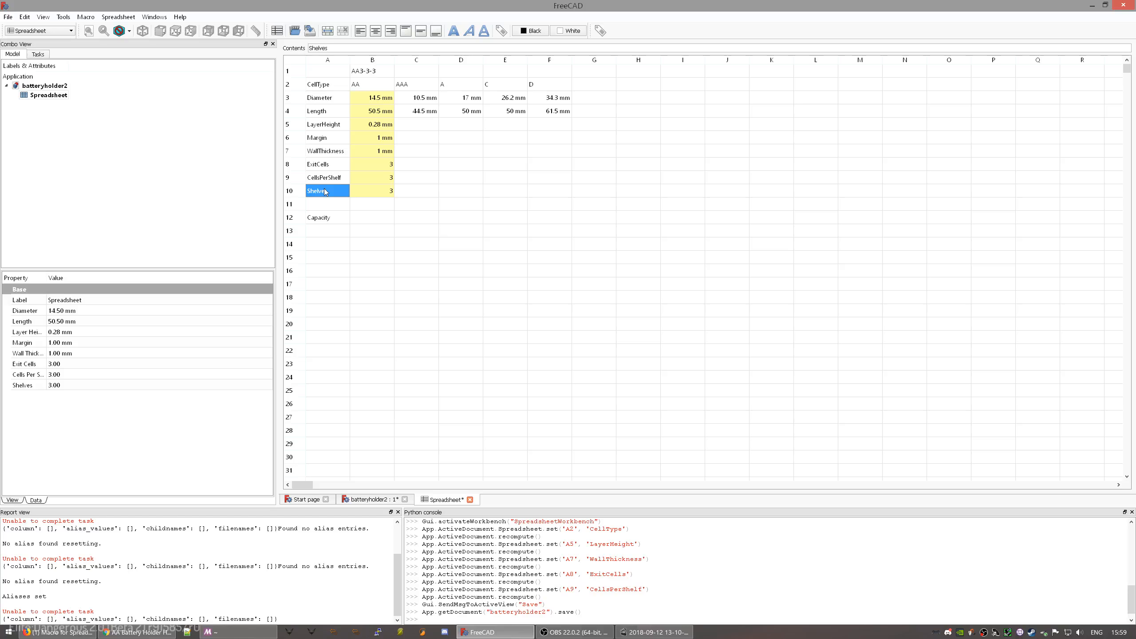
{"action": "left_click", "coordinate": [355, 89]}
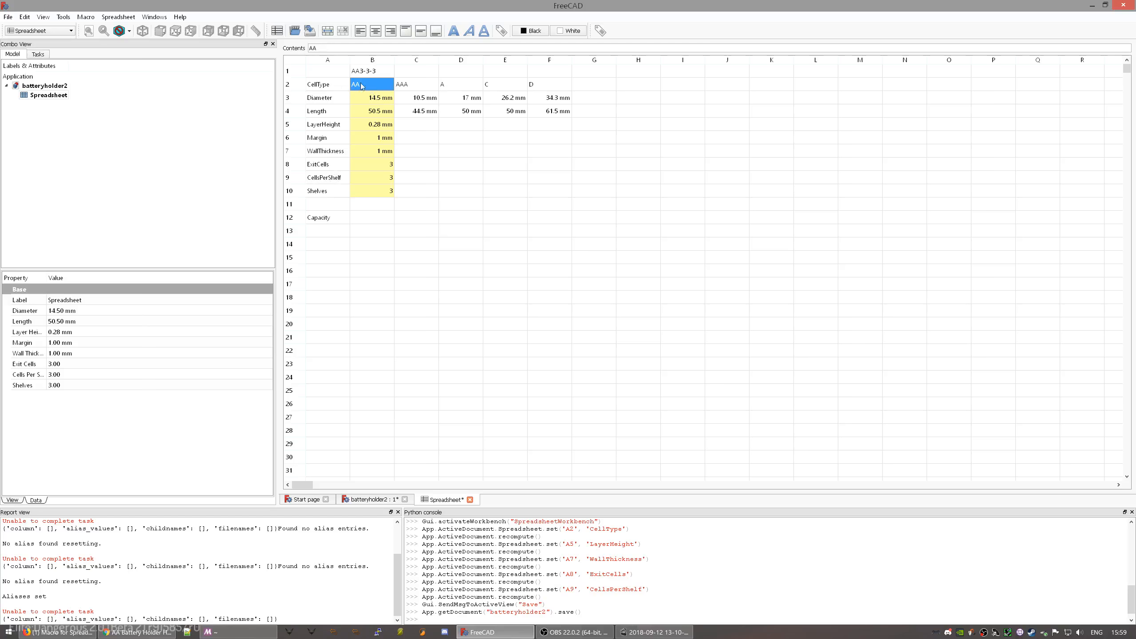
{"action": "left_click", "coordinate": [316, 88]}
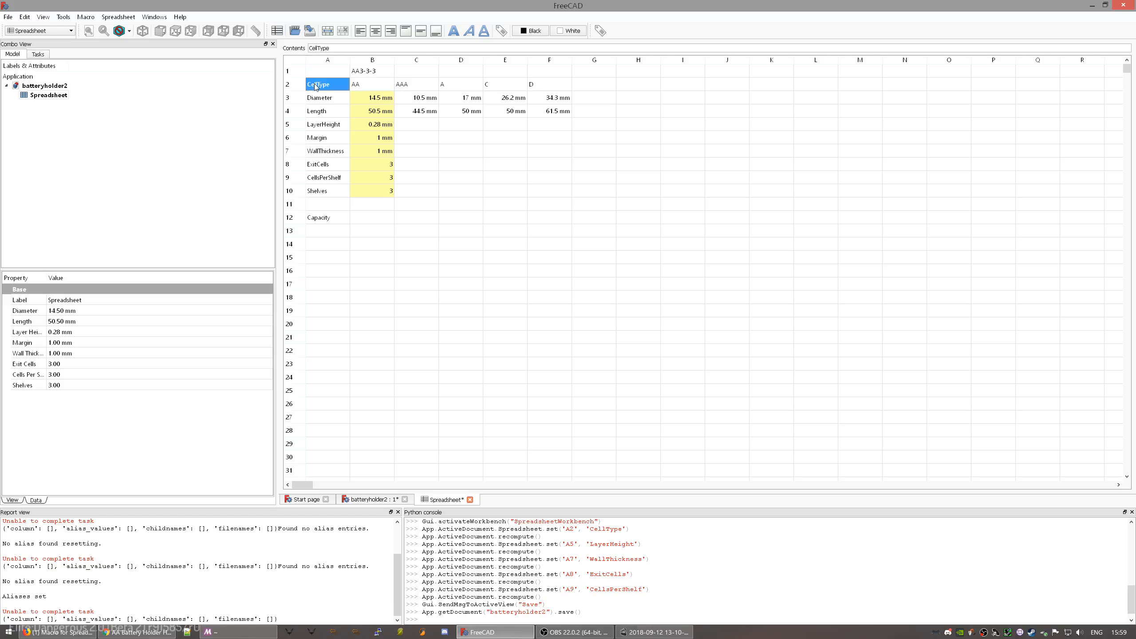
{"action": "left_click", "coordinate": [375, 87]}
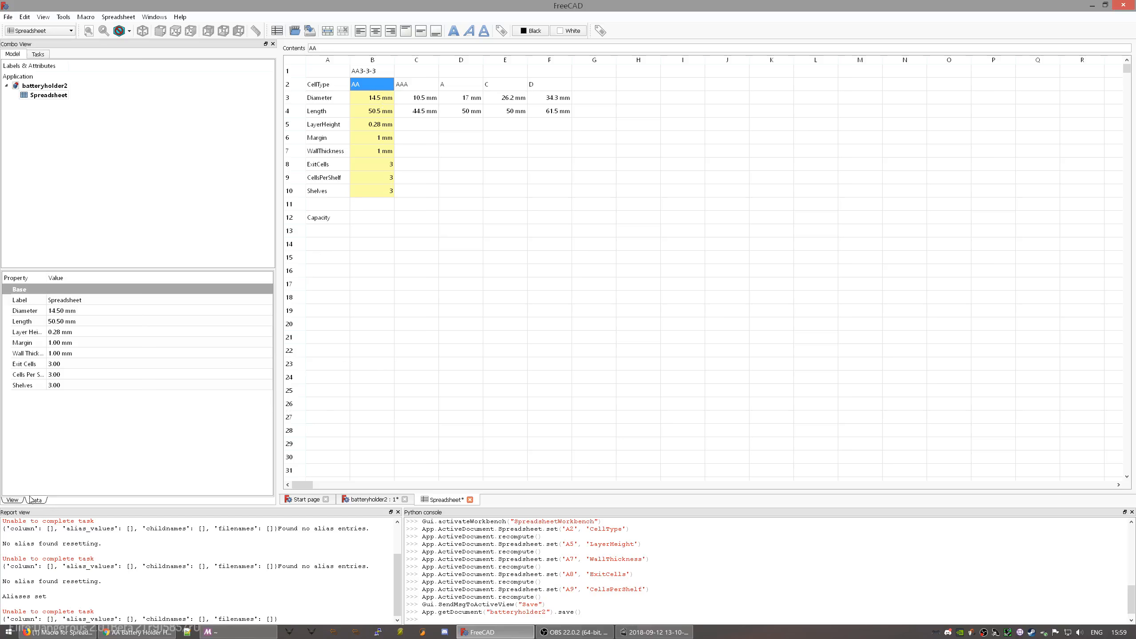
- Widen the property name column and inspect the Diameter and Shelves properties
{"action": "left_click_drag", "start_coordinate": [45, 279], "coordinate": [87, 283]}
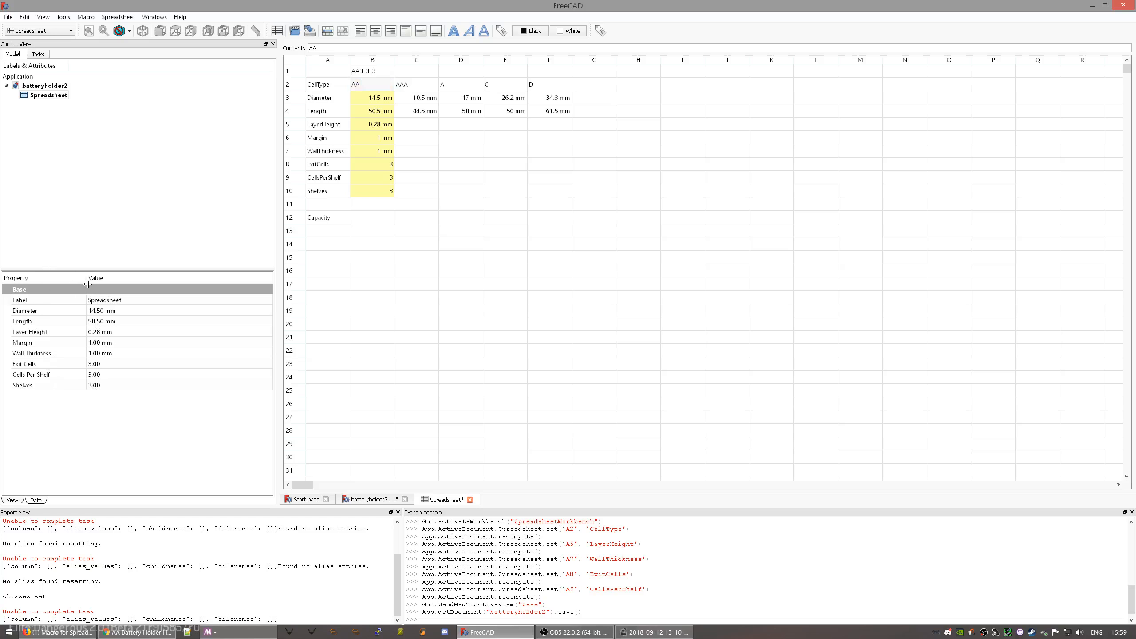
{"action": "left_click", "coordinate": [53, 300]}
{"action": "left_click", "coordinate": [51, 311]}
{"action": "left_click", "coordinate": [64, 387]}
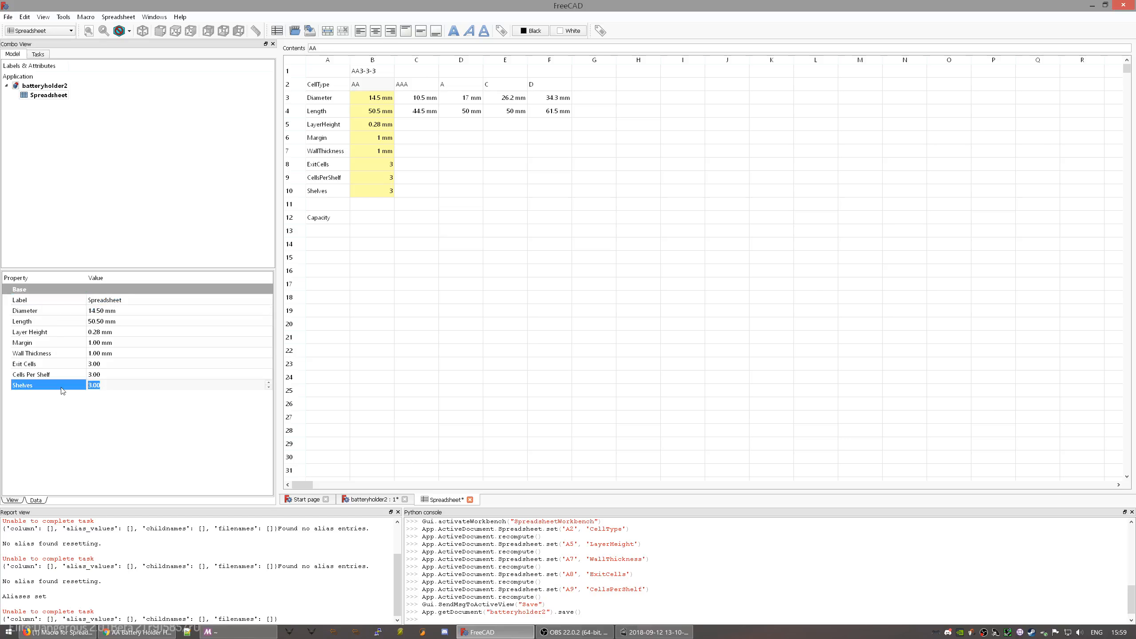
{"action": "left_click", "coordinate": [39, 311]}
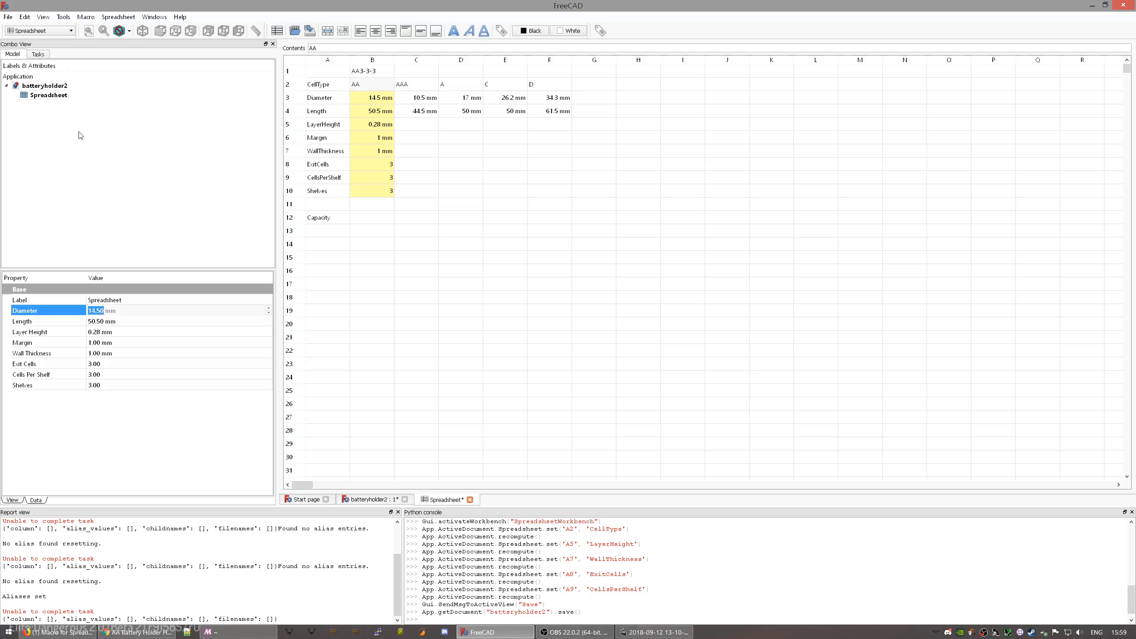
- Rename the Spreadsheet object to Parameters and close the Start page
{"action": "left_click", "coordinate": [50, 96]}
{"action": "key", "text": "F2"}
{"action": "type", "text": "Parameters"}
{"action": "key", "text": "Return"}
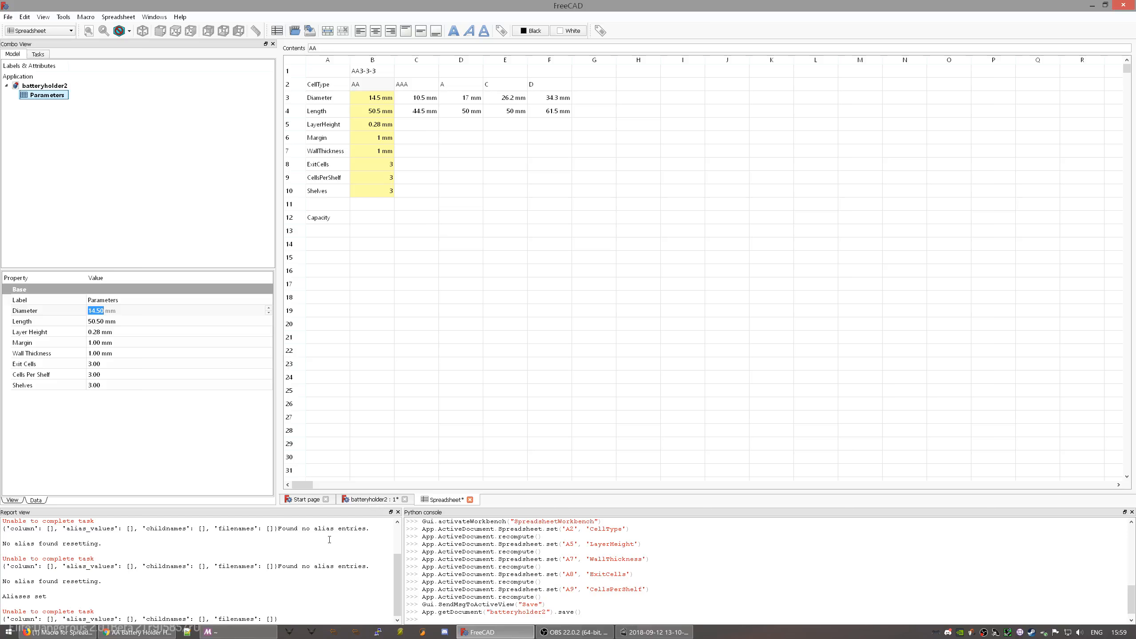
{"action": "left_click", "coordinate": [325, 501]}
- Tile the 3D view and the spreadsheet side by side
{"action": "left_click", "coordinate": [333, 500]}
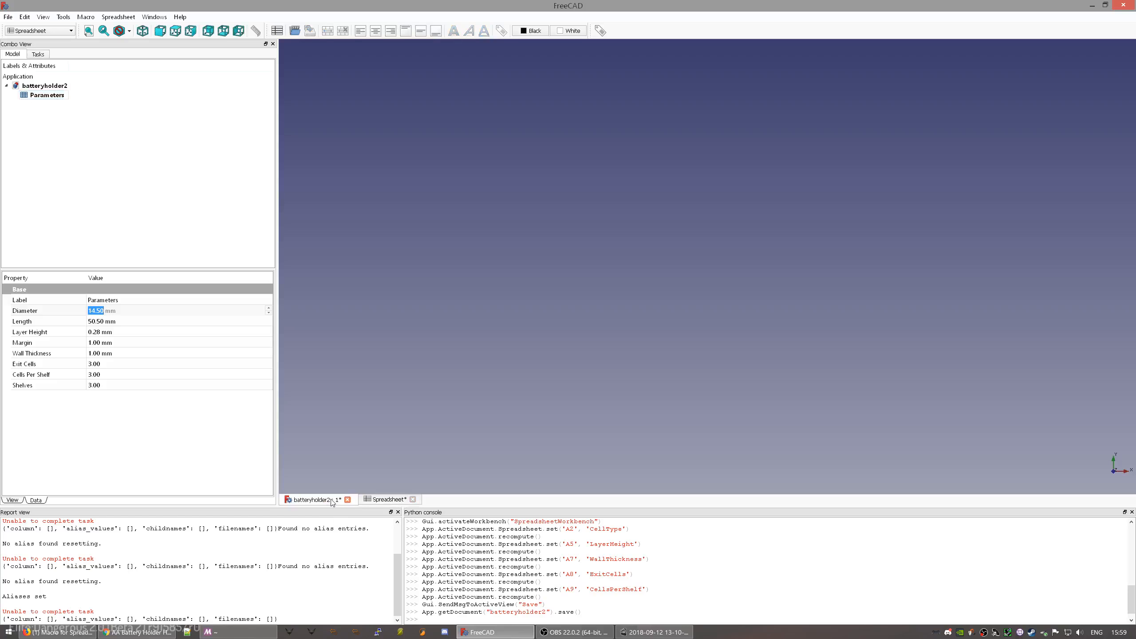
{"action": "left_click", "coordinate": [143, 17]}
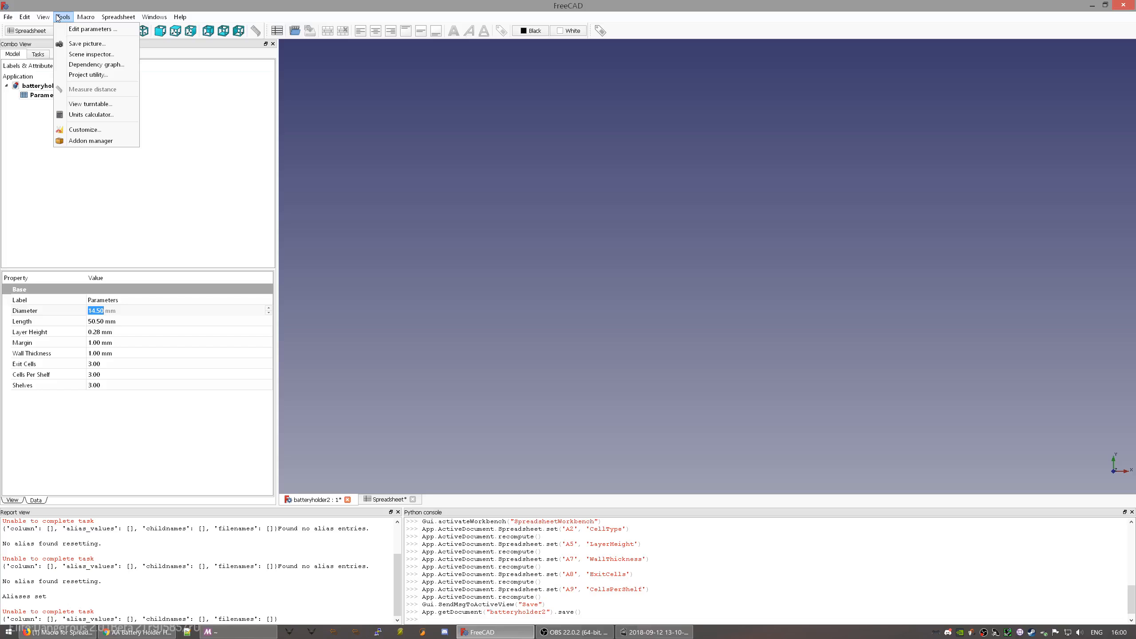
{"action": "mouse_move", "coordinate": [85, 19]}
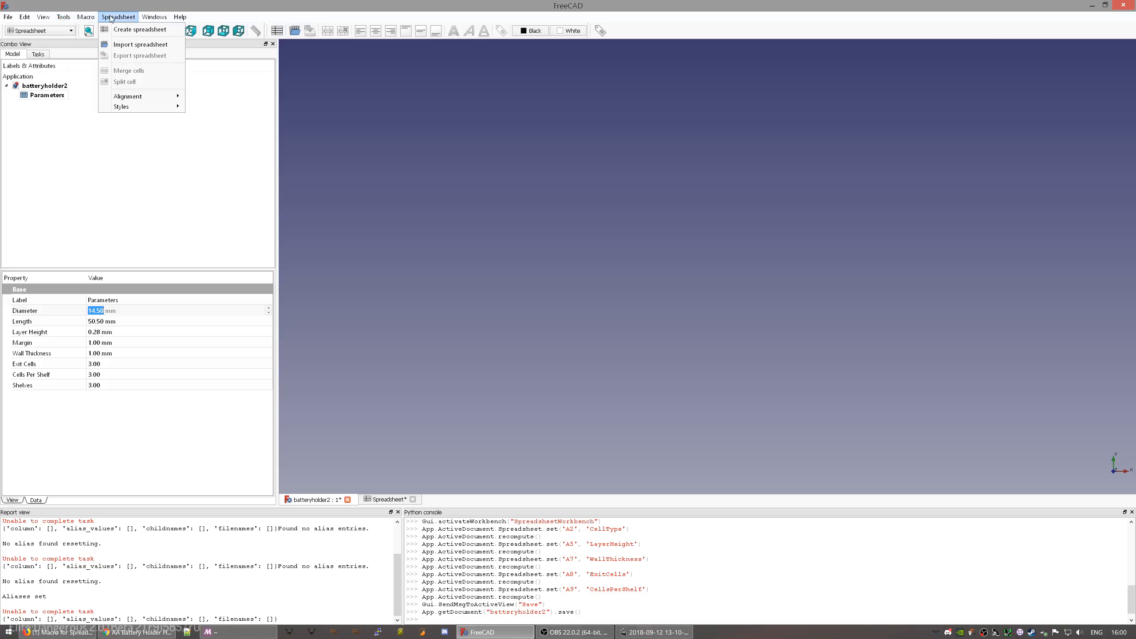
{"action": "left_click", "coordinate": [154, 16]}
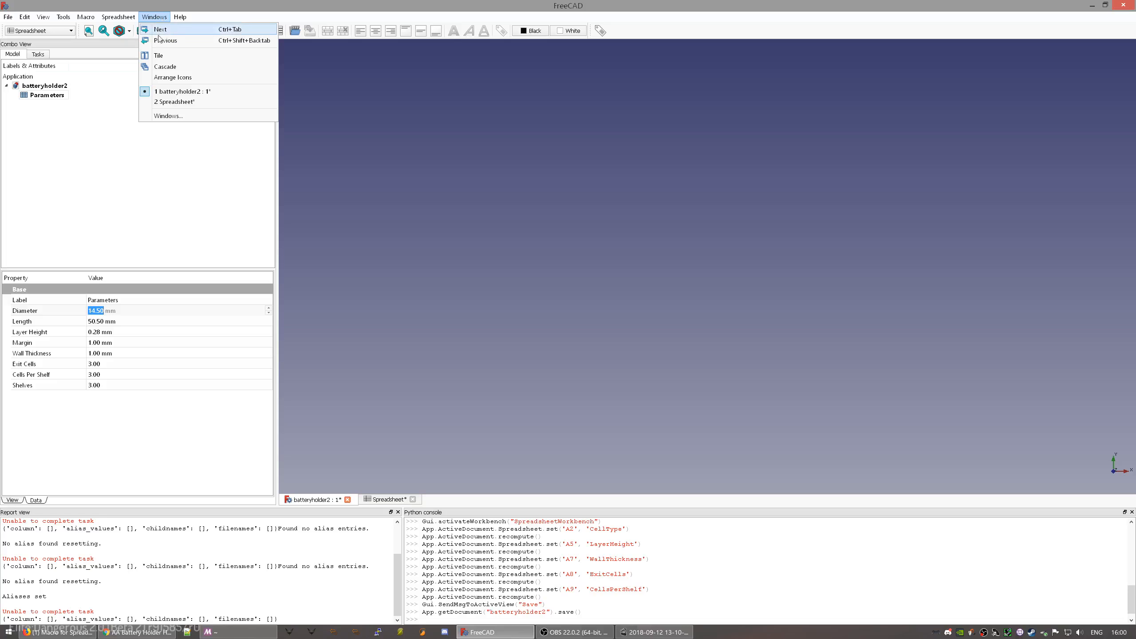
{"action": "left_click", "coordinate": [161, 56]}
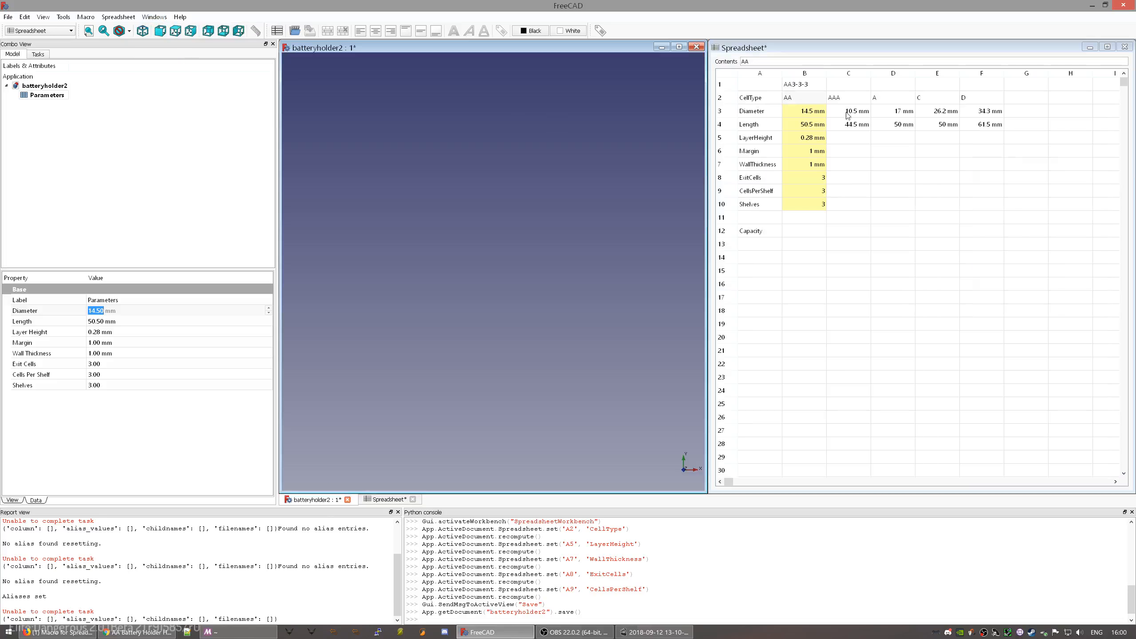
- Enter =ExitCells+CellsPerShelf*Shelves in Capacity cell B12, completing the partial first entry
{"action": "left_click", "coordinate": [805, 233]}
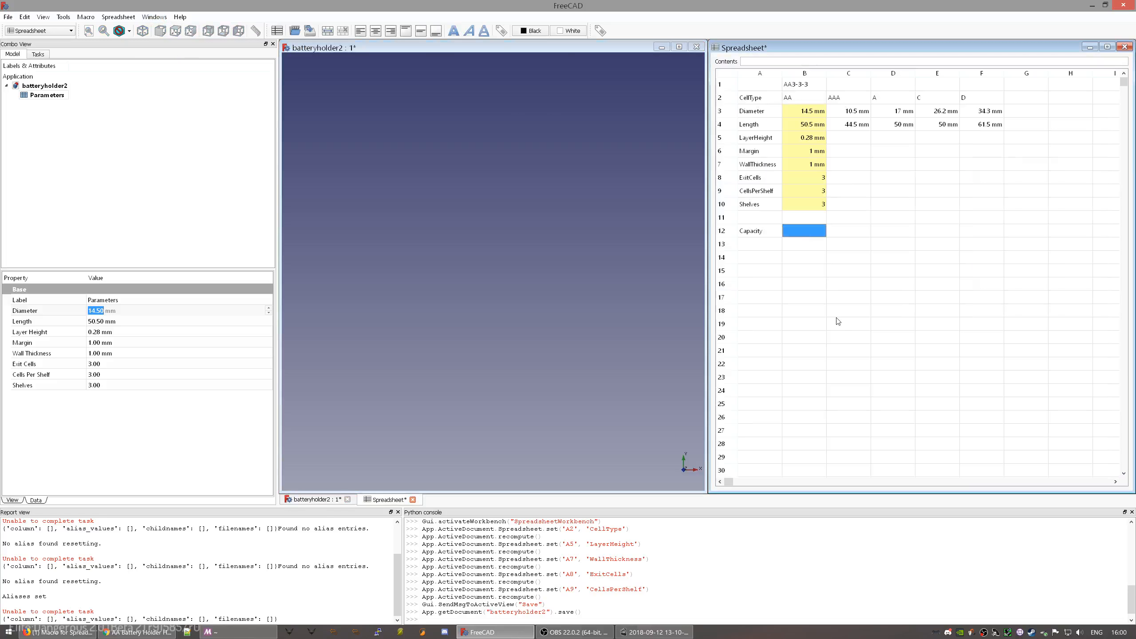
{"action": "type", "text": "=ExitCells+Cell"}
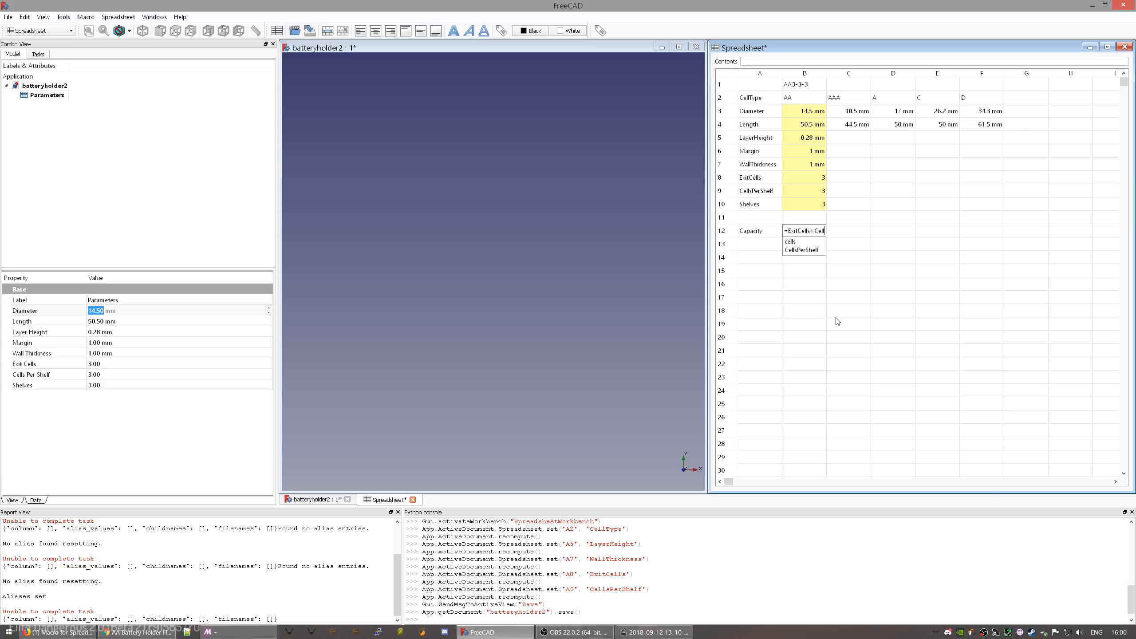
{"action": "key", "text": "Escape"}
{"action": "key", "text": "Return"}
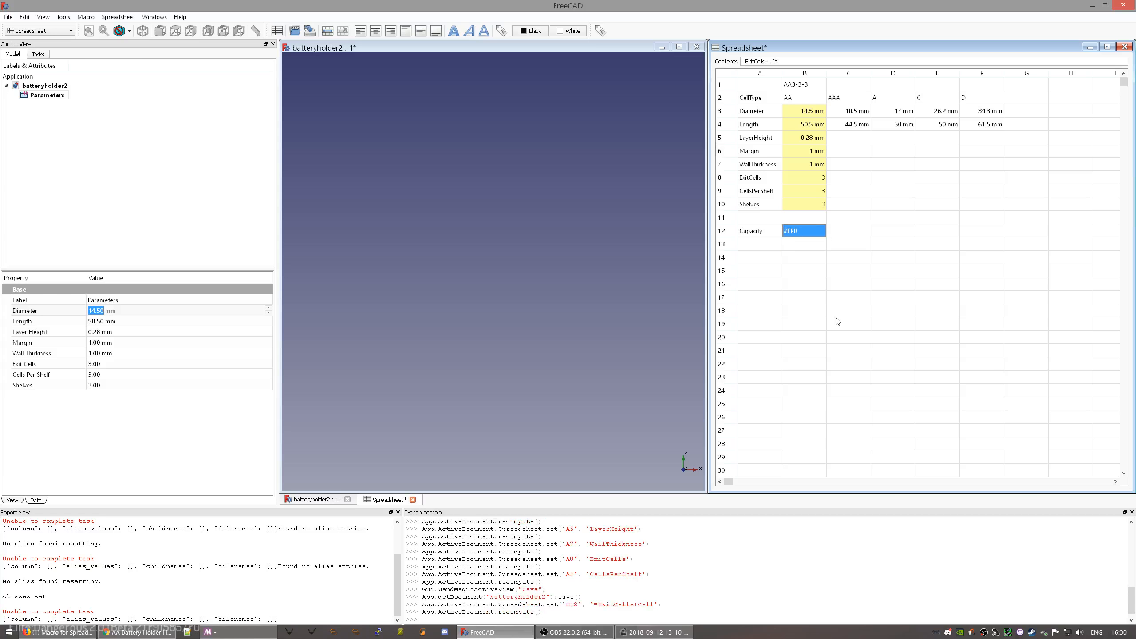
{"action": "key", "text": "F2"}
{"action": "key", "text": "End"}
{"action": "type", "text": "s"}
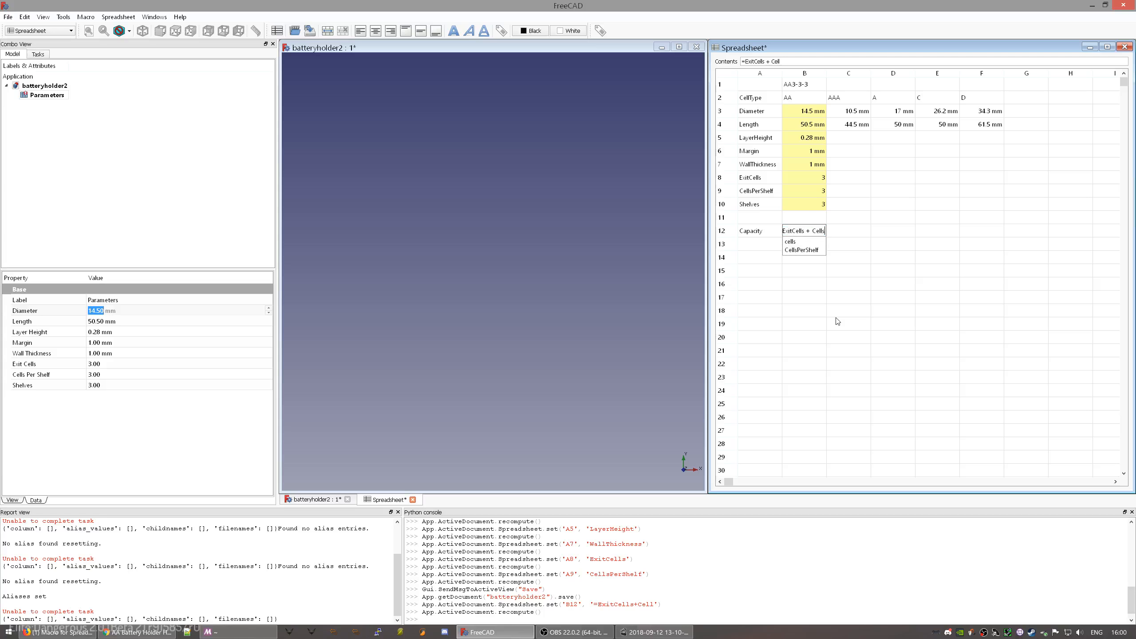
{"action": "key", "text": "Escape"}
{"action": "type", "text": "PerShelf"}
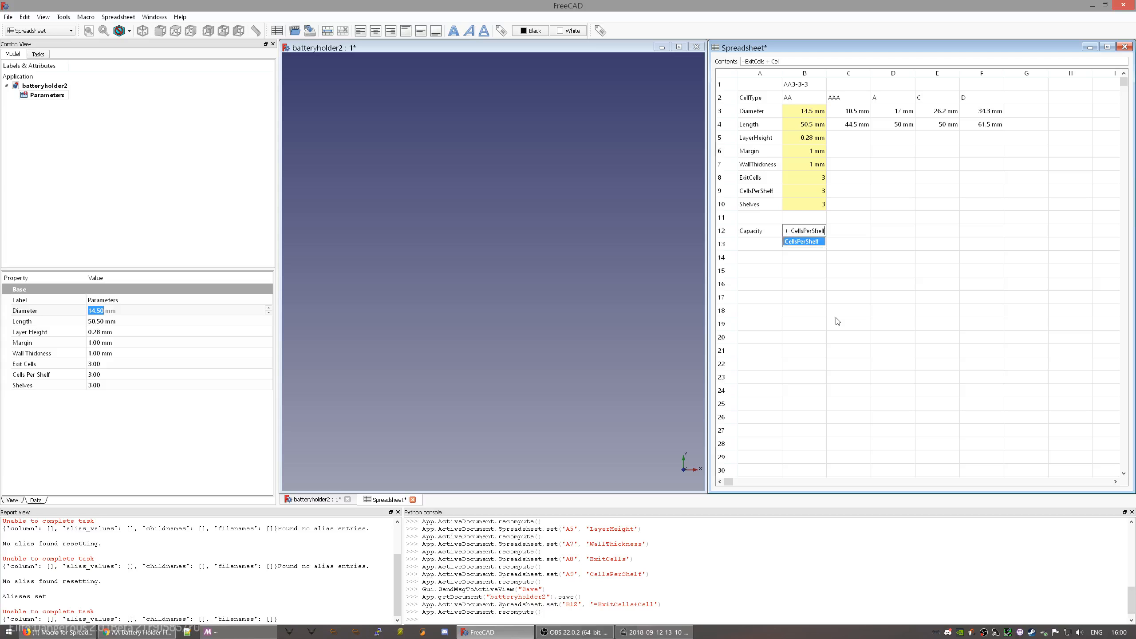
{"action": "type", "text": "*"}
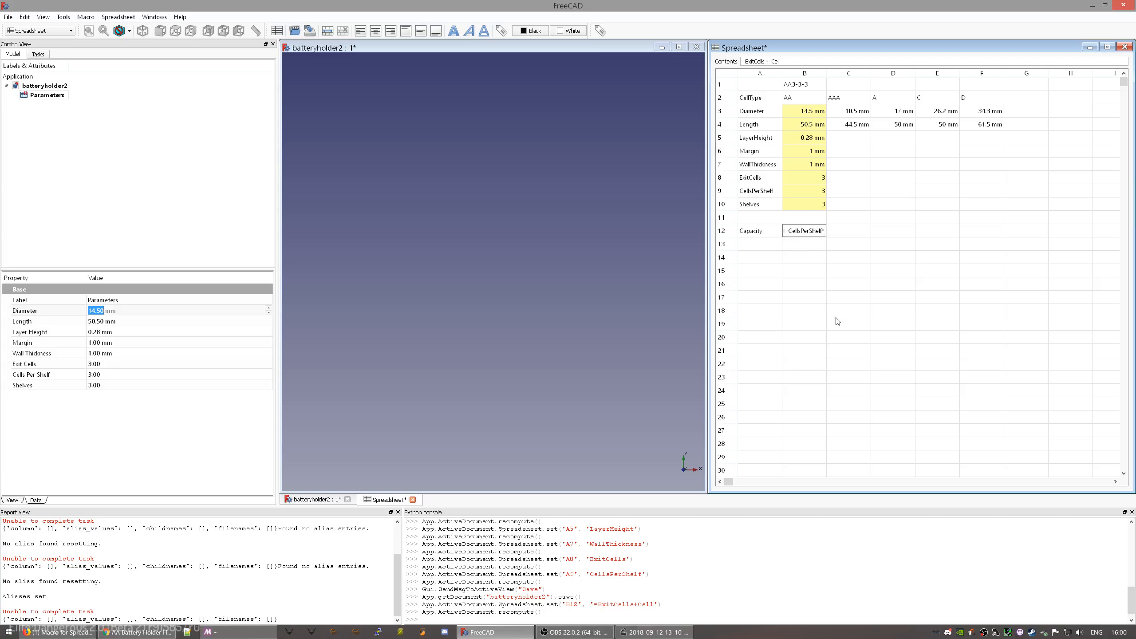
{"action": "type", "text": "Sh"}
{"action": "key", "text": "Down"}
{"action": "key", "text": "Return"}
{"action": "key", "text": "Return"}
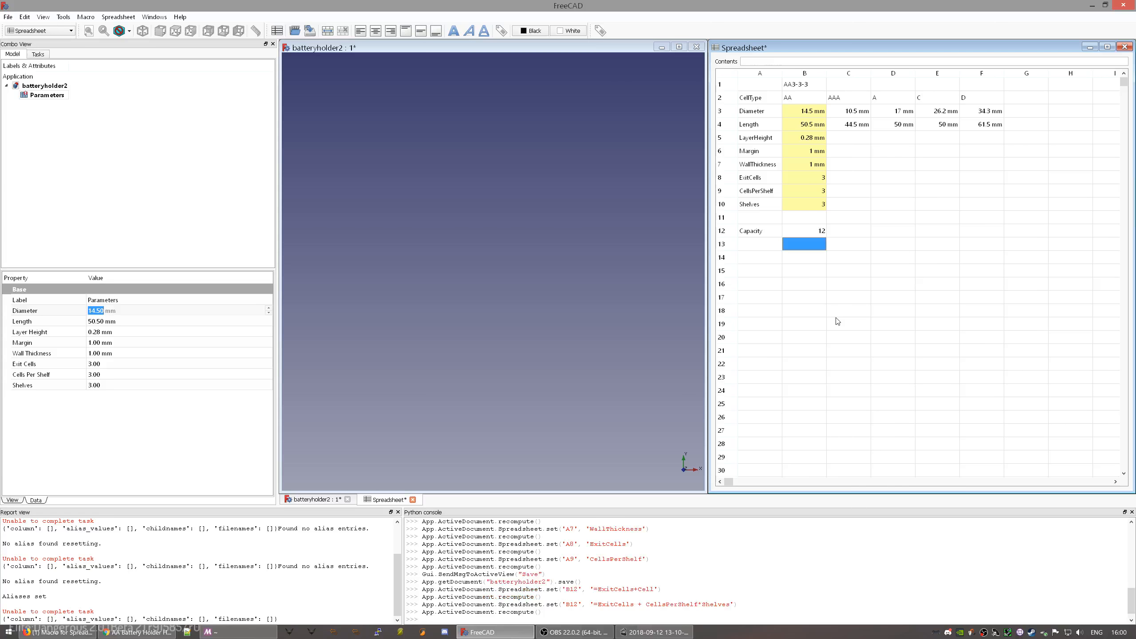
- Check the Capacity label and the B12 formula, which evaluates to 12
{"action": "left_click", "coordinate": [813, 232]}
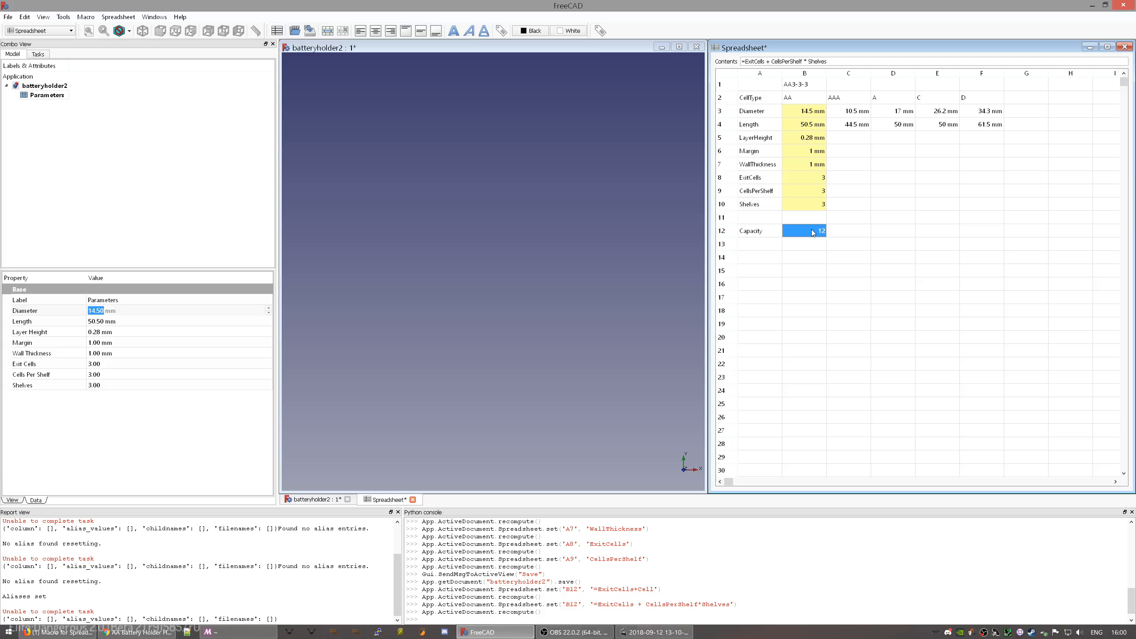
{"action": "left_click", "coordinate": [795, 259]}
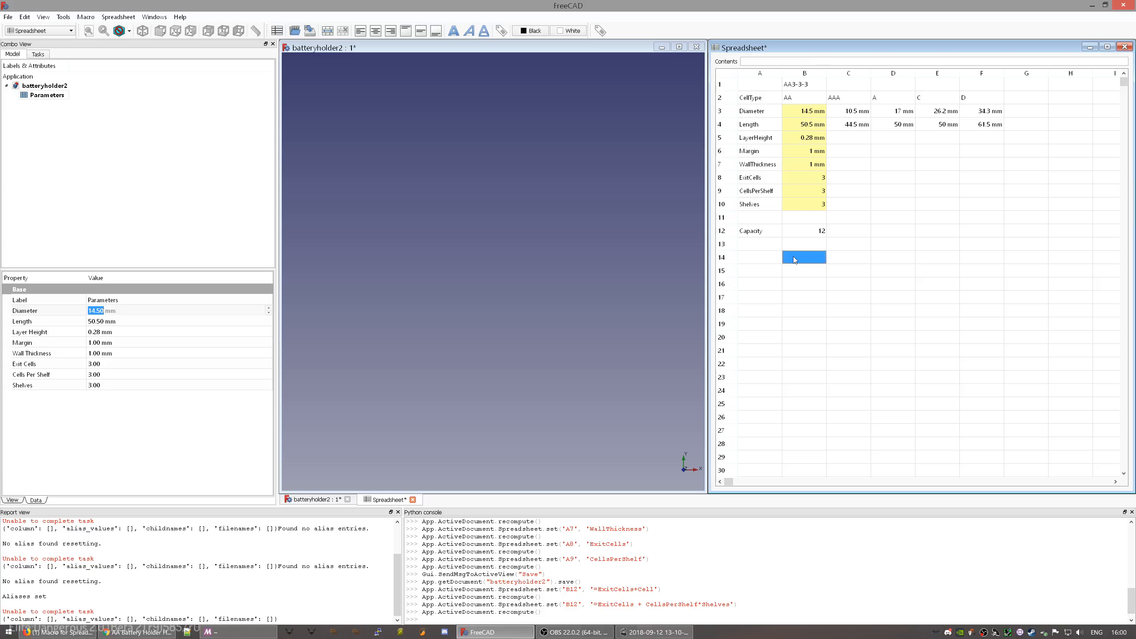
{"action": "left_click", "coordinate": [803, 229]}
{"action": "left_click", "coordinate": [773, 231]}
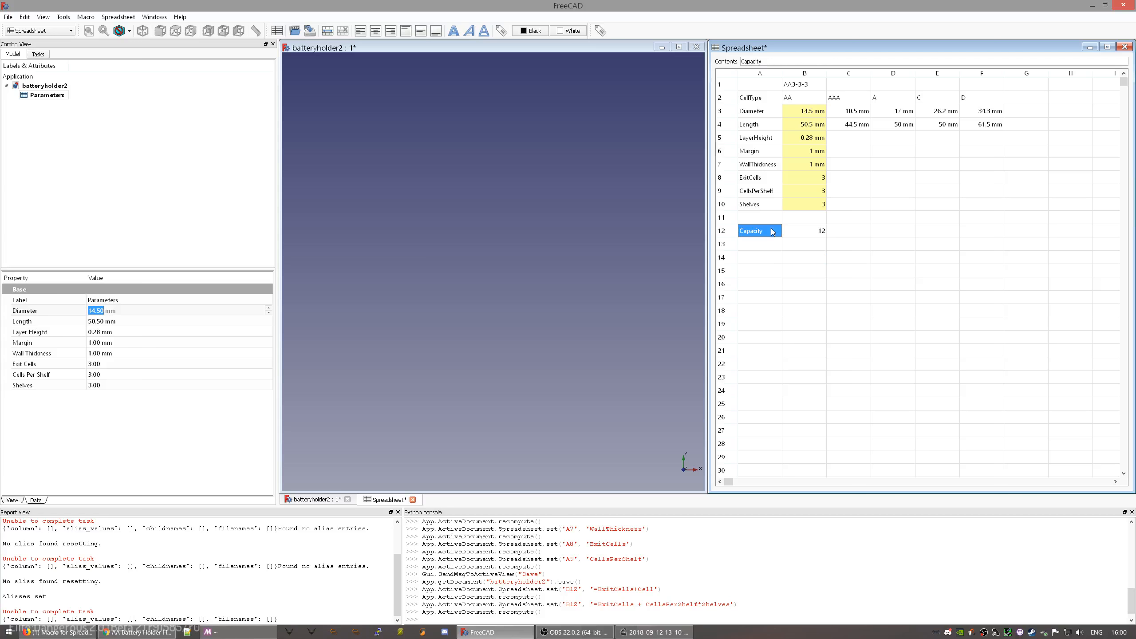
{"action": "left_click", "coordinate": [803, 247]}
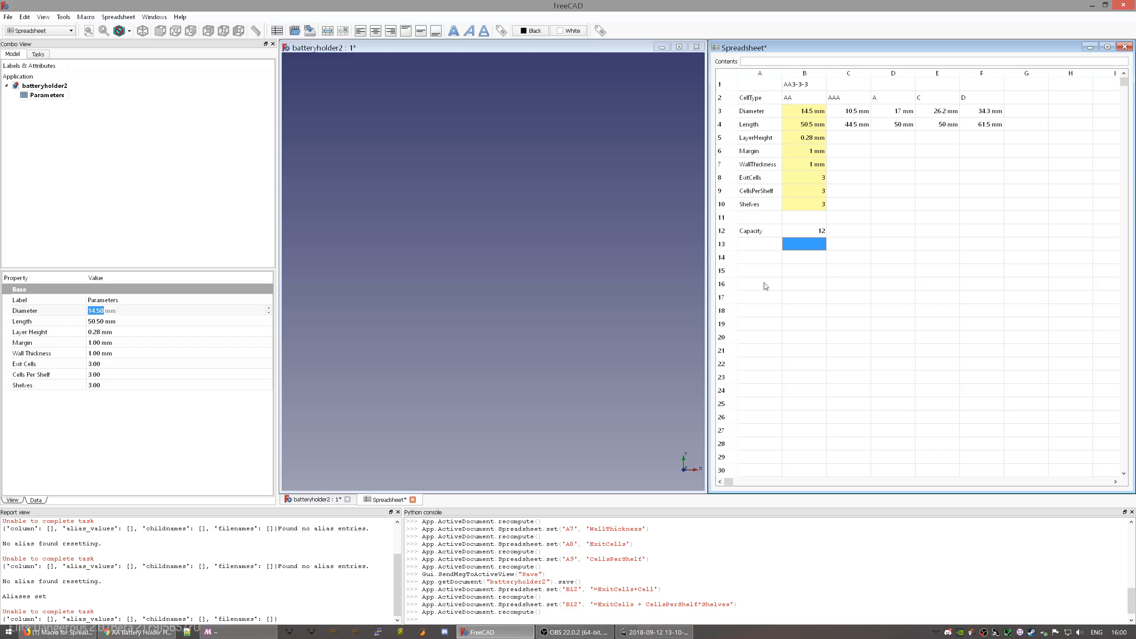
{"action": "left_click", "coordinate": [817, 235]}
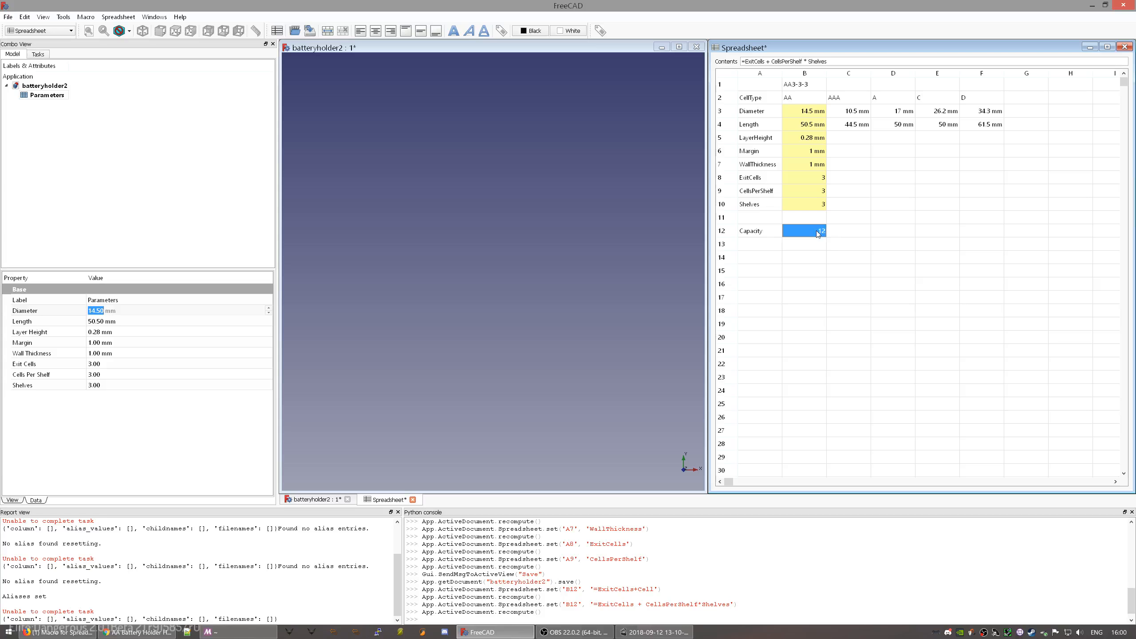
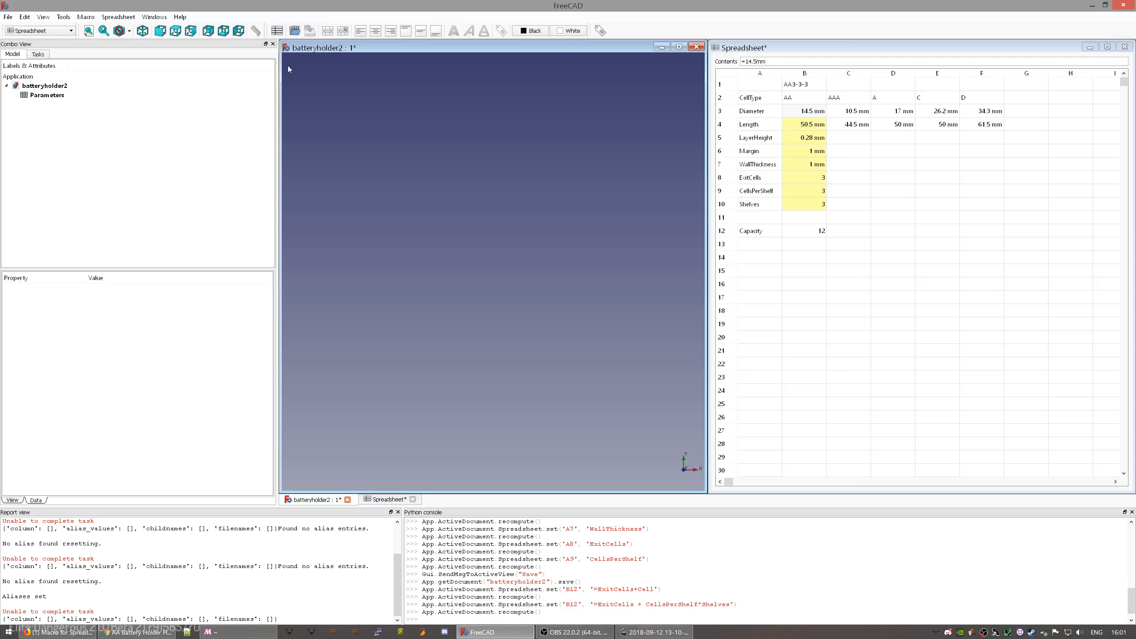
- Select empty cell B16 in the Parameters sheet and check the Parameters properties
{"action": "left_click", "coordinate": [62, 31]}
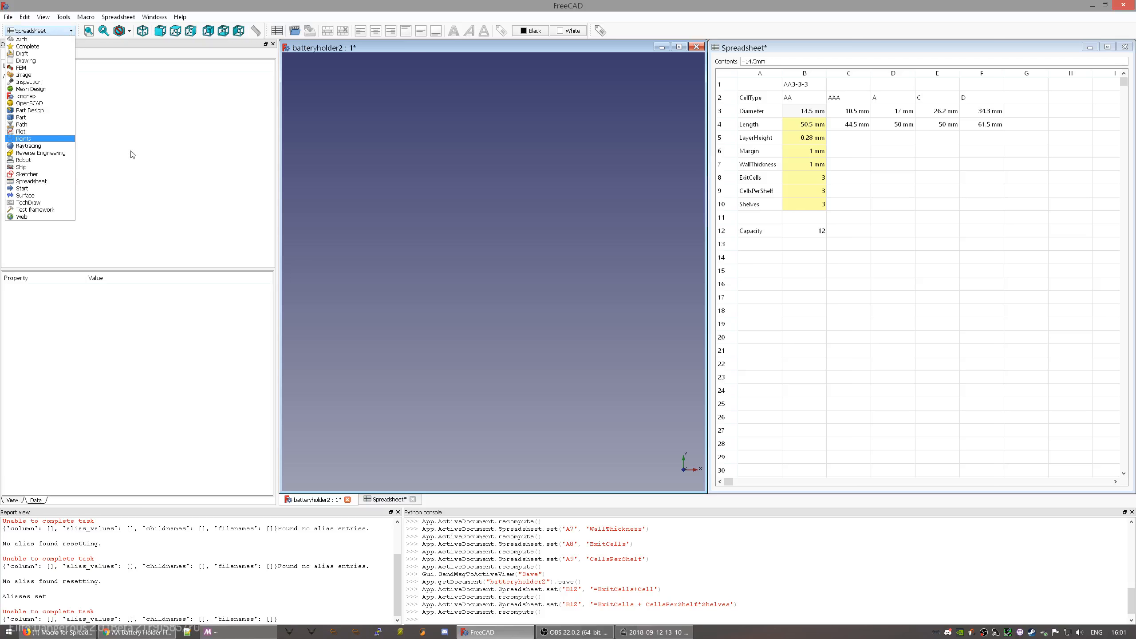
{"action": "left_click", "coordinate": [150, 193]}
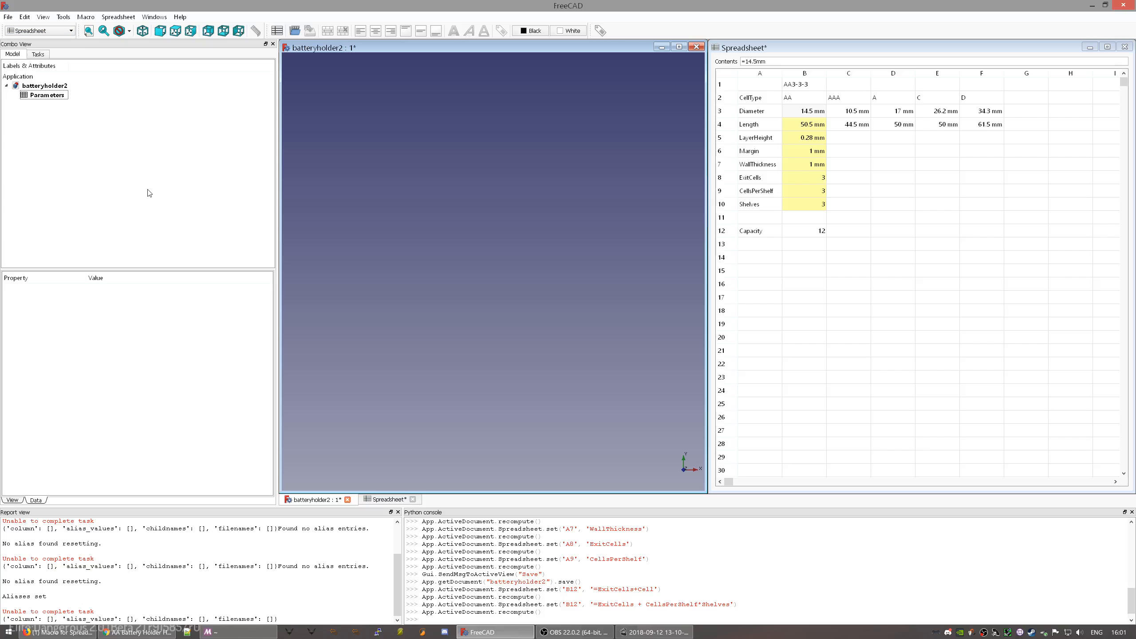
{"action": "left_click", "coordinate": [806, 285]}
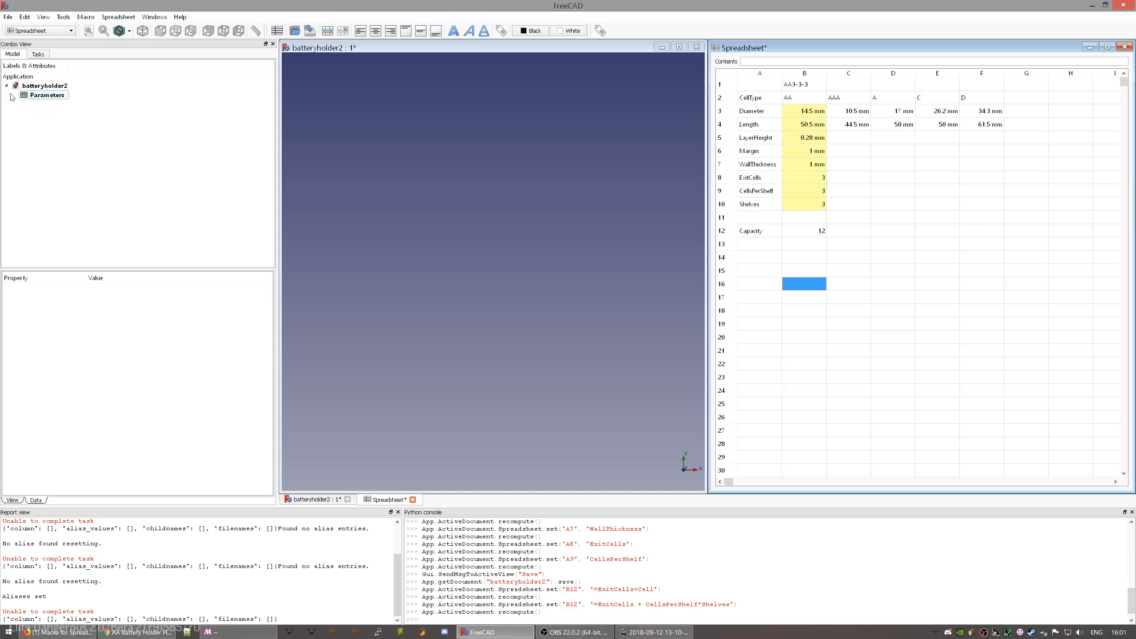
{"action": "left_click", "coordinate": [48, 95]}
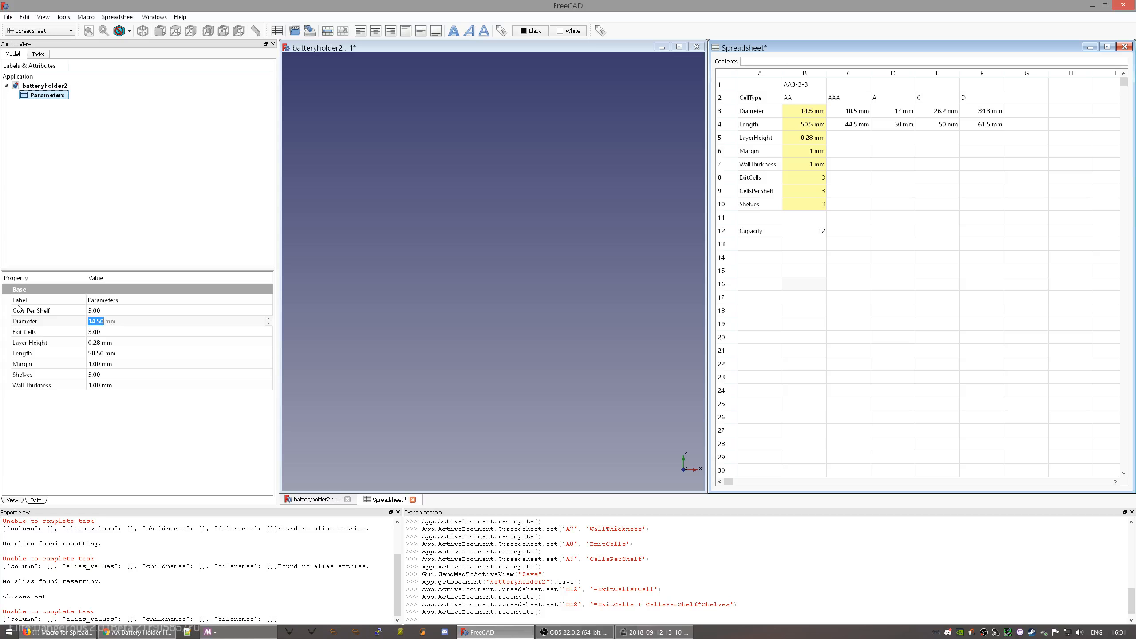
{"action": "left_click", "coordinate": [747, 51]}
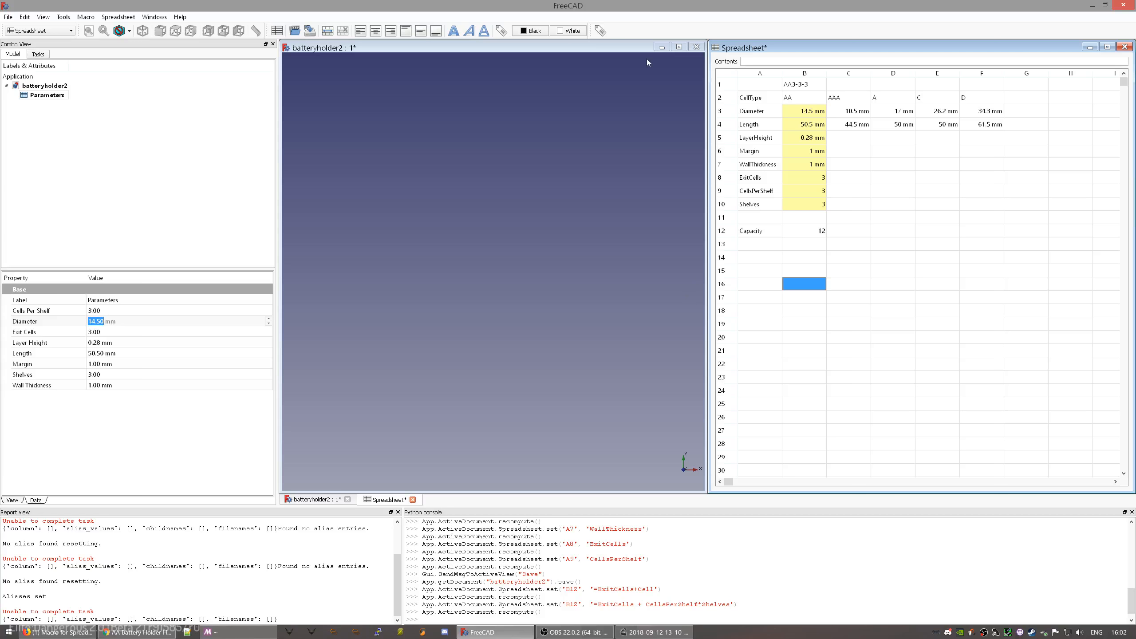
- Alias column B rows 2–10 with the Alias manager, then add a new spreadsheet
{"action": "left_click", "coordinate": [601, 31]}
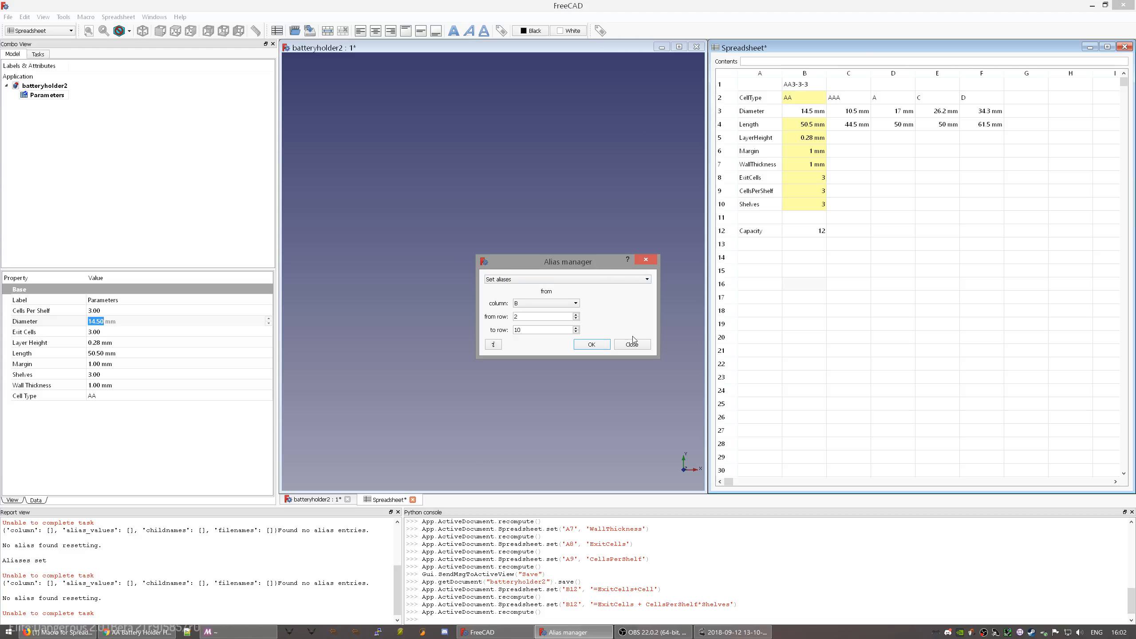
{"action": "left_click", "coordinate": [631, 349]}
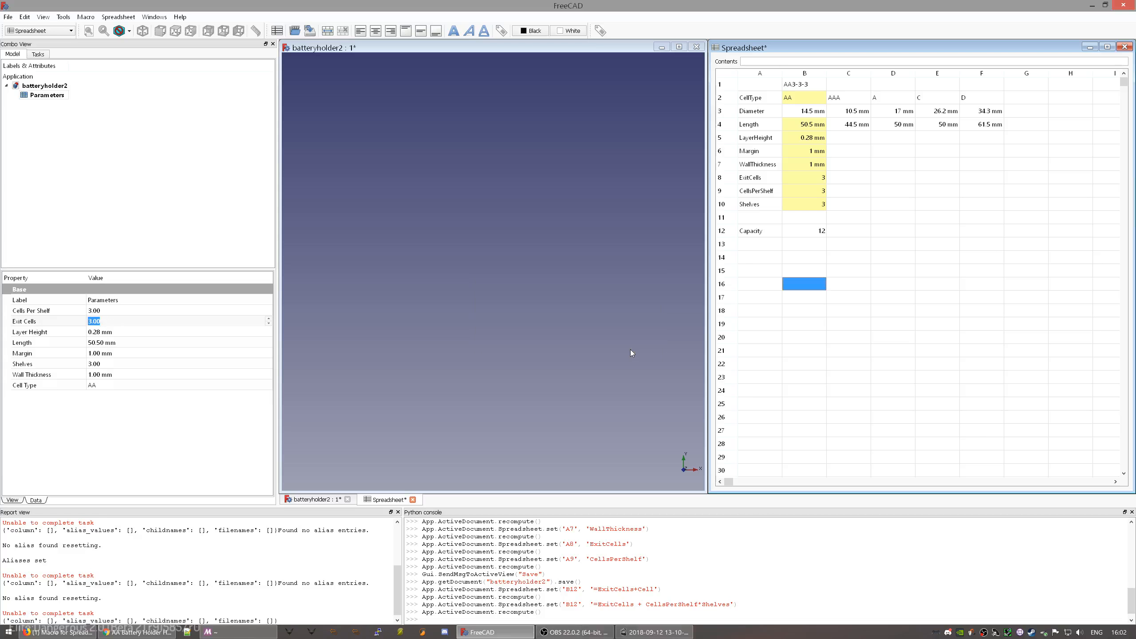
{"action": "left_click", "coordinate": [276, 32]}
- Open Spreadsheet001 and tile it with the other open windows
{"action": "left_click", "coordinate": [65, 105]}
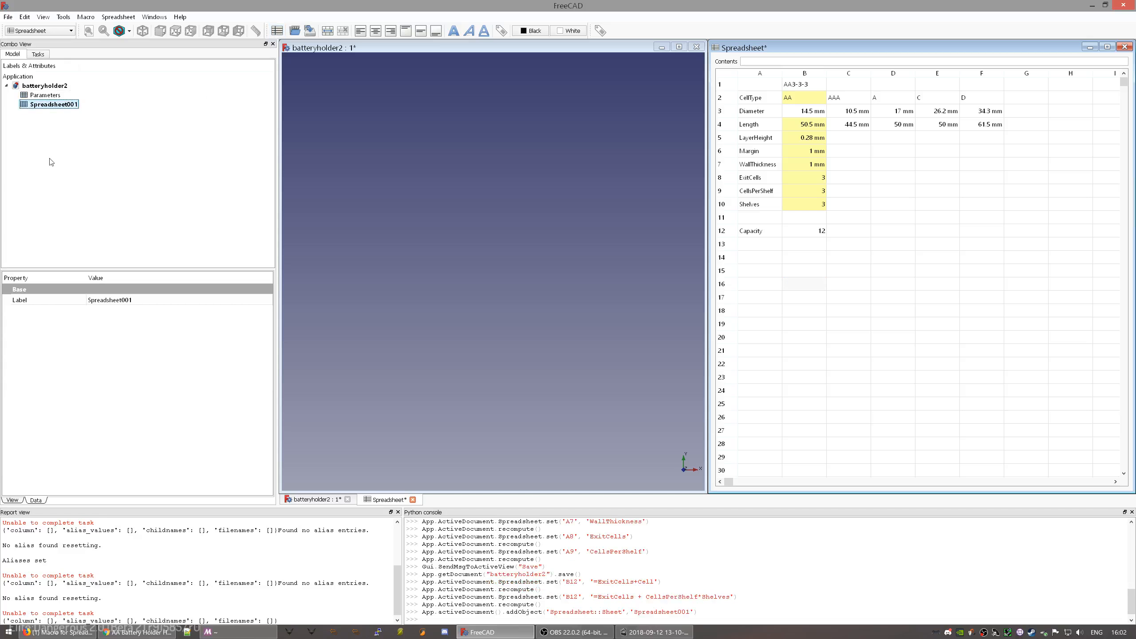
{"action": "double_click", "coordinate": [62, 106]}
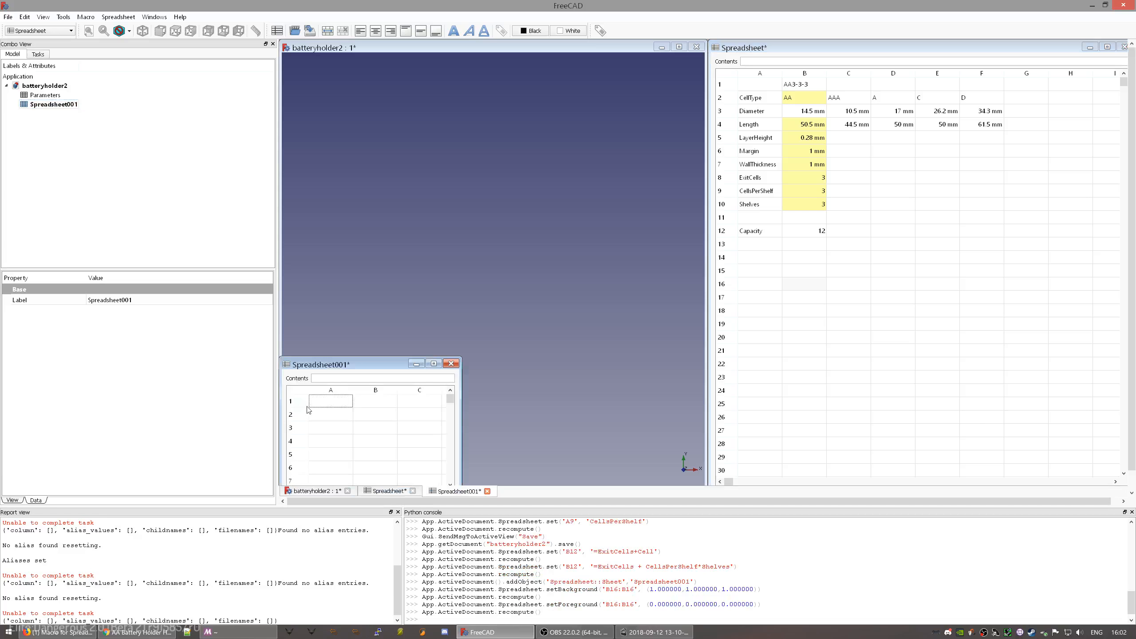
{"action": "left_click_drag", "start_coordinate": [350, 368], "coordinate": [621, 276]}
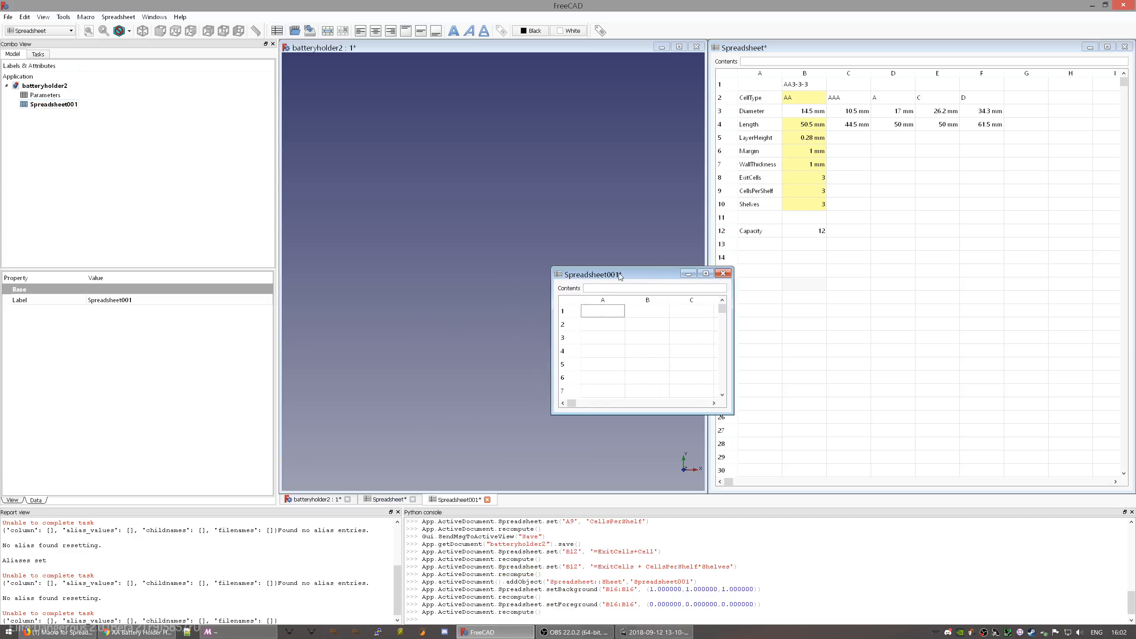
{"action": "left_click", "coordinate": [398, 142]}
{"action": "left_click", "coordinate": [161, 18]}
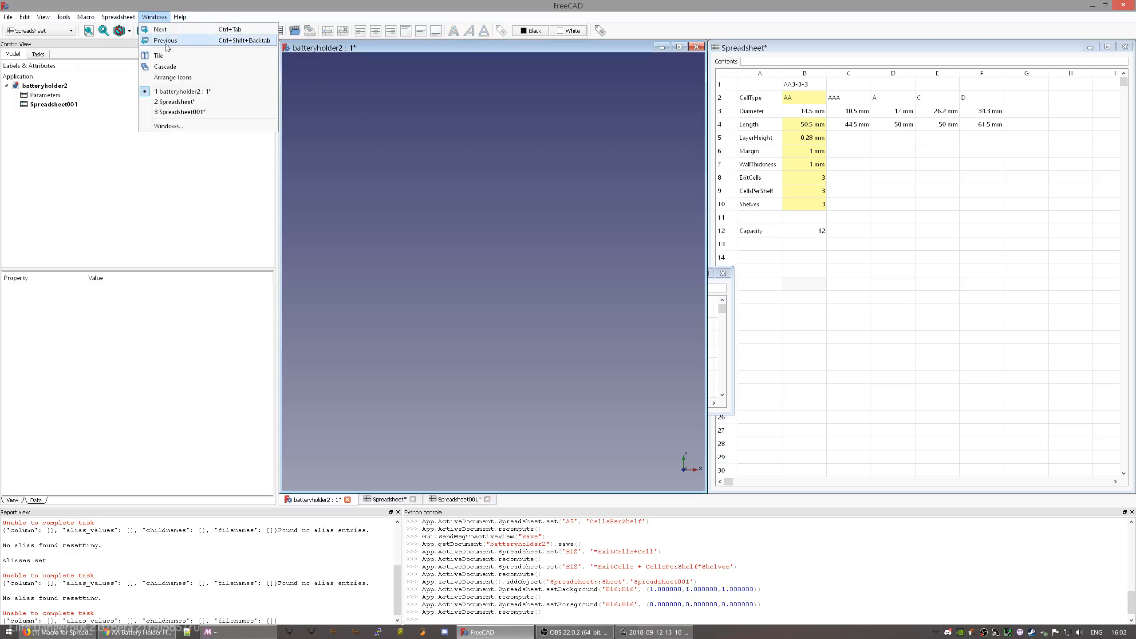
{"action": "left_click", "coordinate": [179, 65]}
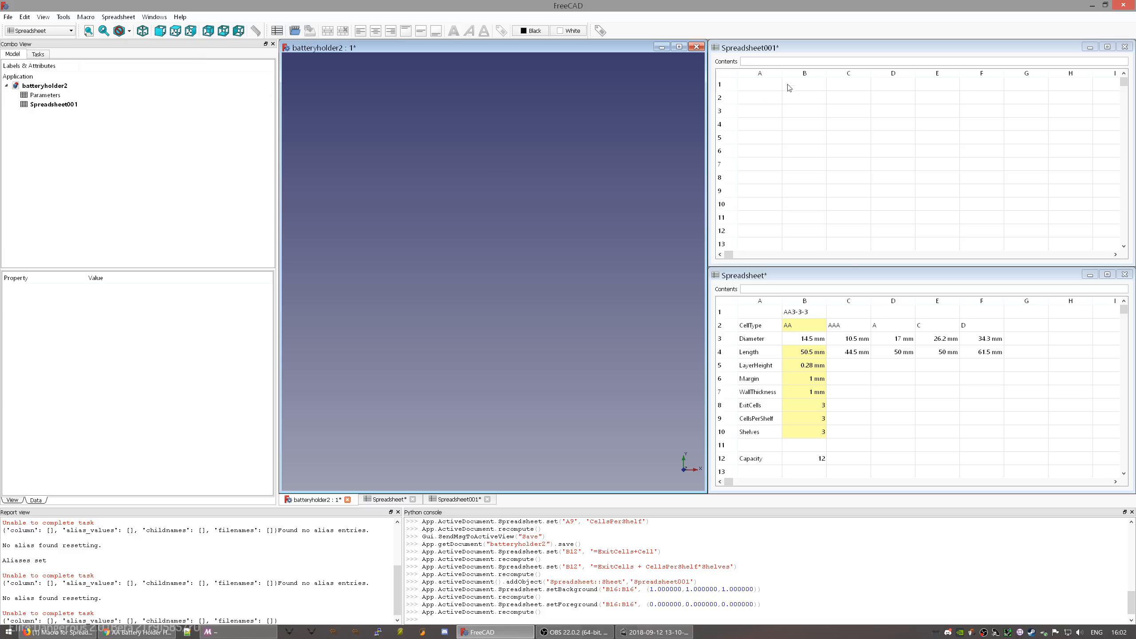
- Rename Spreadsheet001 to Consequences and activate its cell A1
{"action": "left_click", "coordinate": [52, 105]}
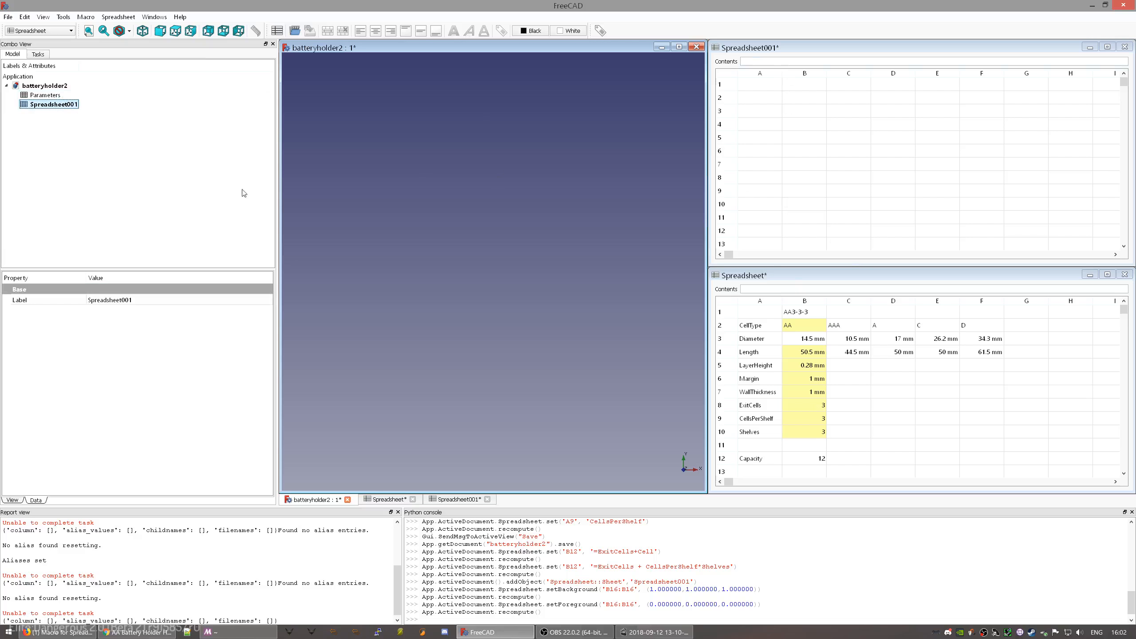
{"action": "key", "text": "F2"}
{"action": "key", "text": "BackSpace"}
{"action": "type", "text": "onsequences"}
{"action": "key", "text": "Return"}
{"action": "left_click", "coordinate": [766, 84]}
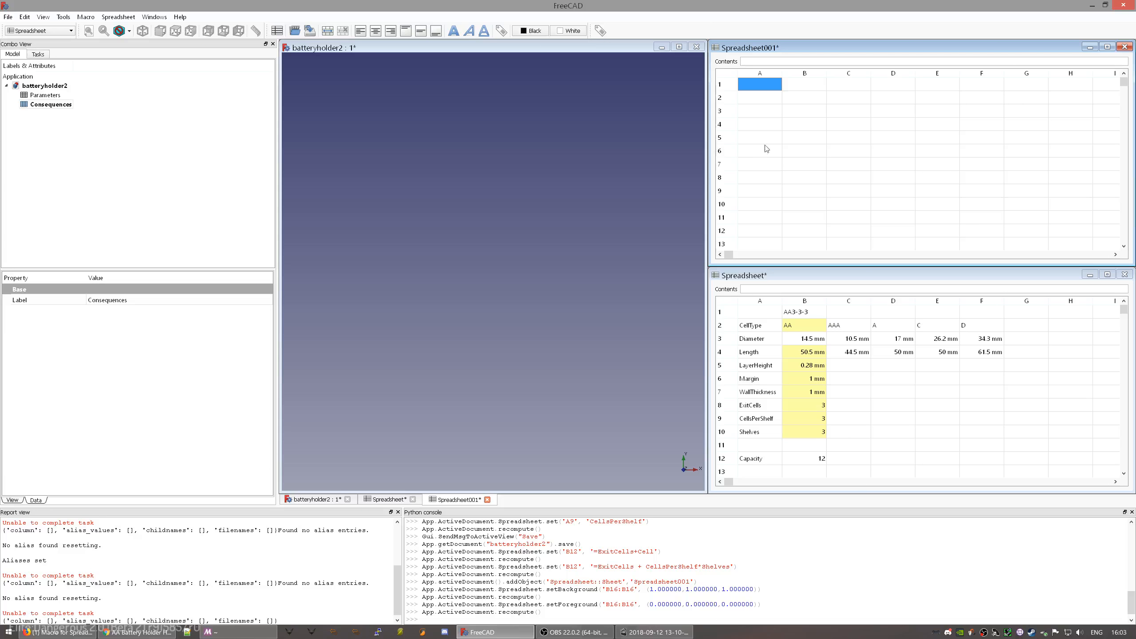
- Enter ShelfAngle in A2 and ContainerDepth in A3, widening column A to 130
{"action": "left_click", "coordinate": [768, 99]}
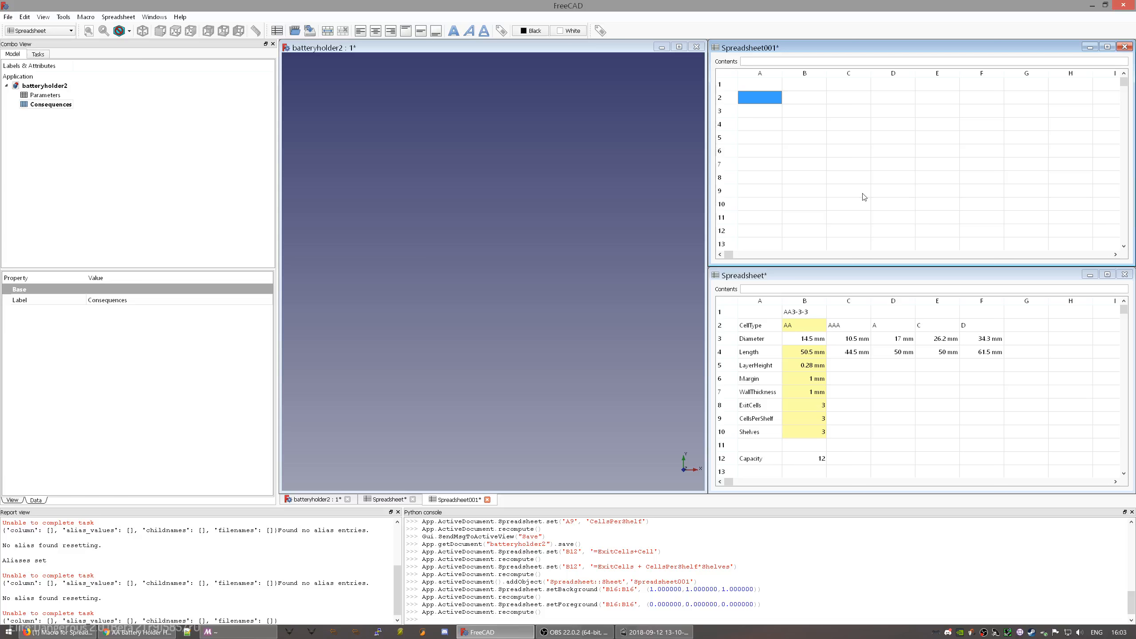
{"action": "type", "text": "ShelfAngle"}
{"action": "key", "text": "Return"}
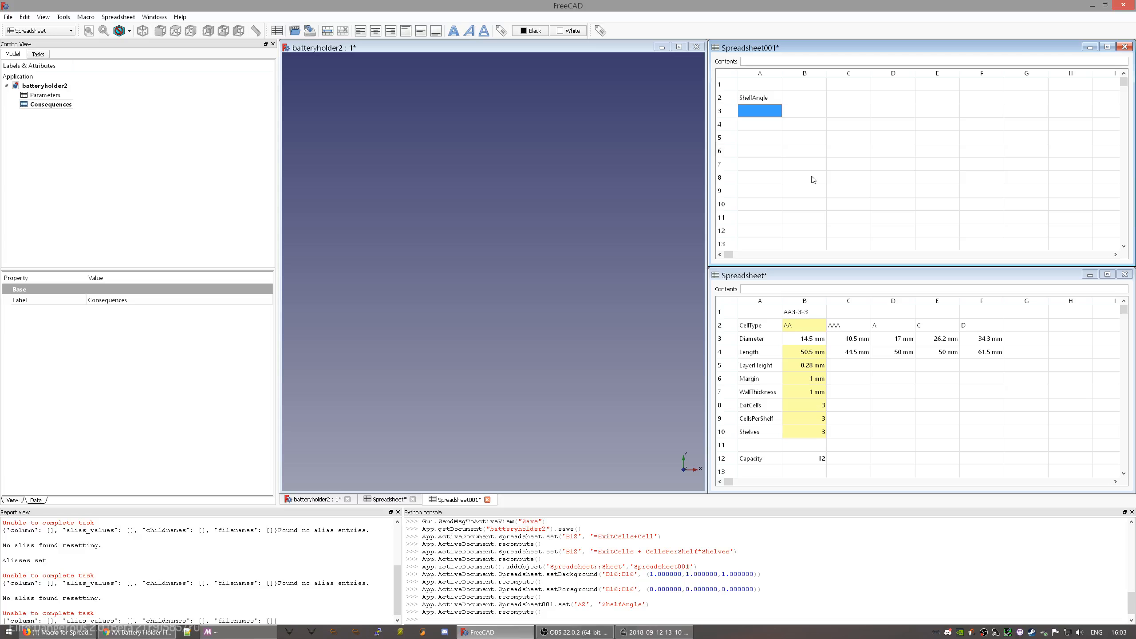
{"action": "type", "text": "ContainerDepth"}
{"action": "key", "text": "Return"}
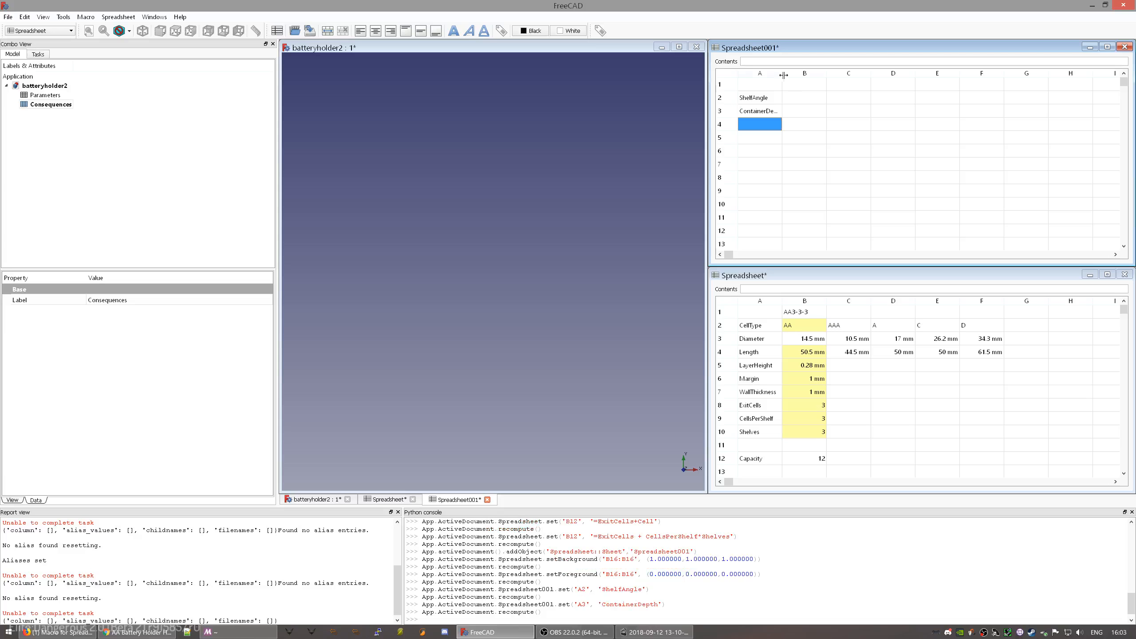
{"action": "mouse_move", "coordinate": [782, 73]}
{"action": "left_mouse_down"}
{"action": "mouse_move", "coordinate": [806, 79]}
{"action": "mouse_move", "coordinate": [796, 85]}
{"action": "left_mouse_up"}
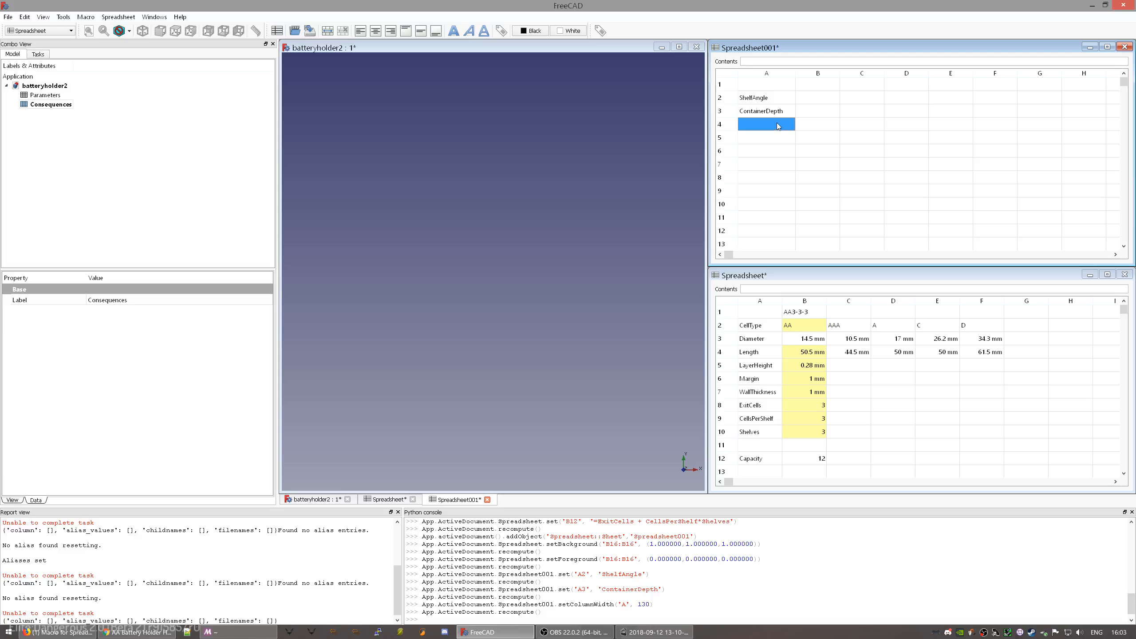
{"action": "left_click", "coordinate": [766, 102]}
{"action": "left_click", "coordinate": [769, 112]}
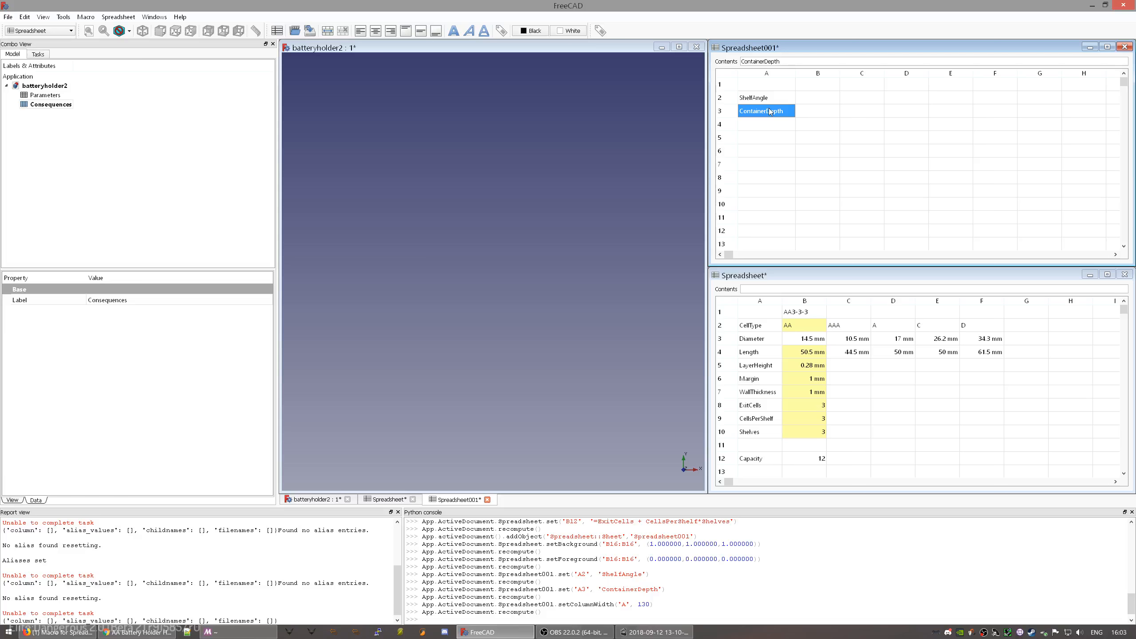
- Inspect the existing aliases of Parameters cells B2 (AA) and B3 (Diameter)
{"action": "left_click", "coordinate": [807, 340]}
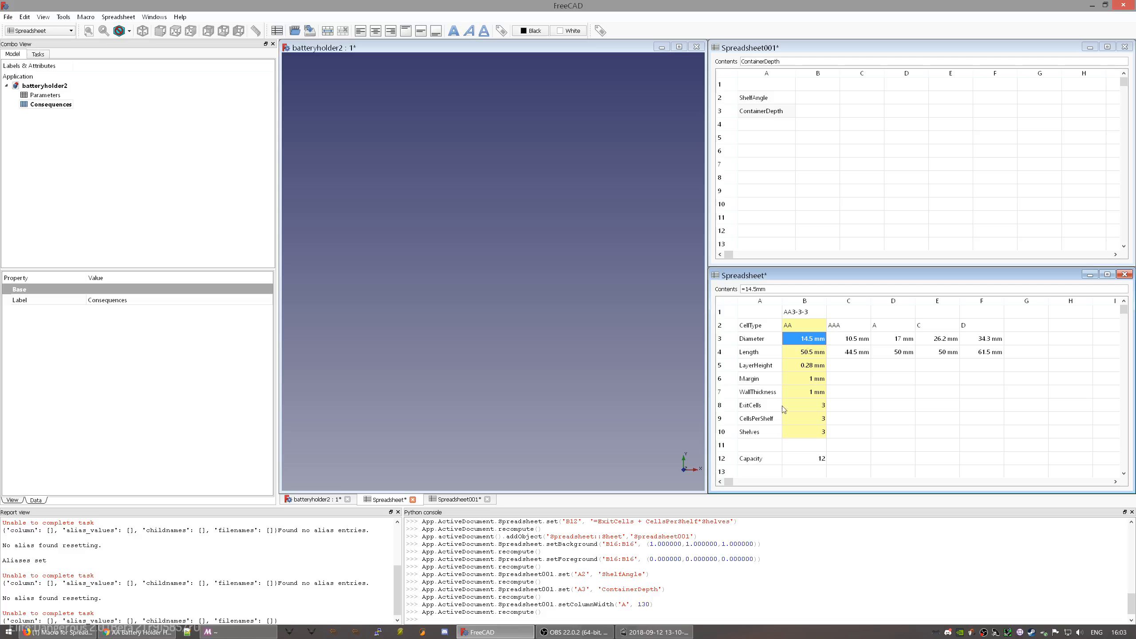
{"action": "left_click", "coordinate": [829, 379]}
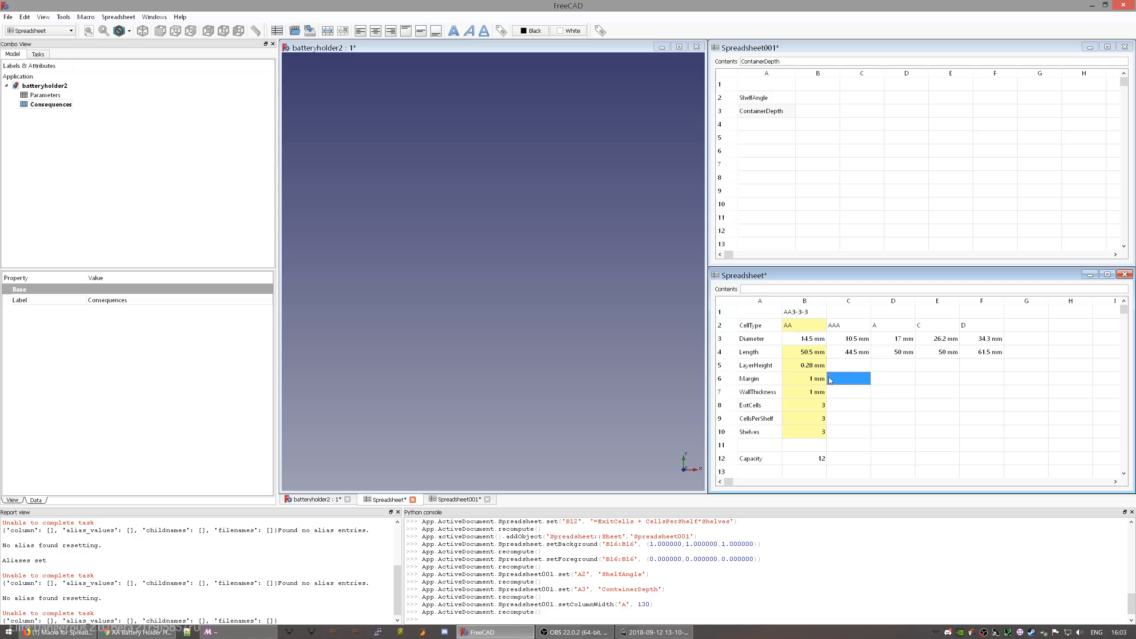
{"action": "left_click", "coordinate": [809, 328]}
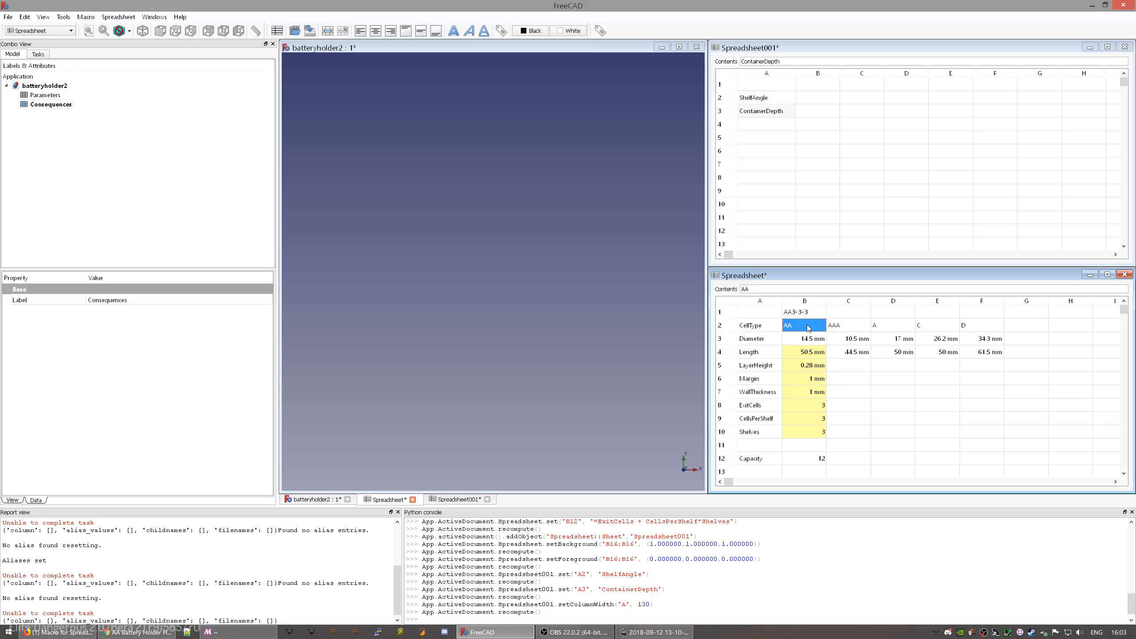
{"action": "left_click", "coordinate": [807, 340]}
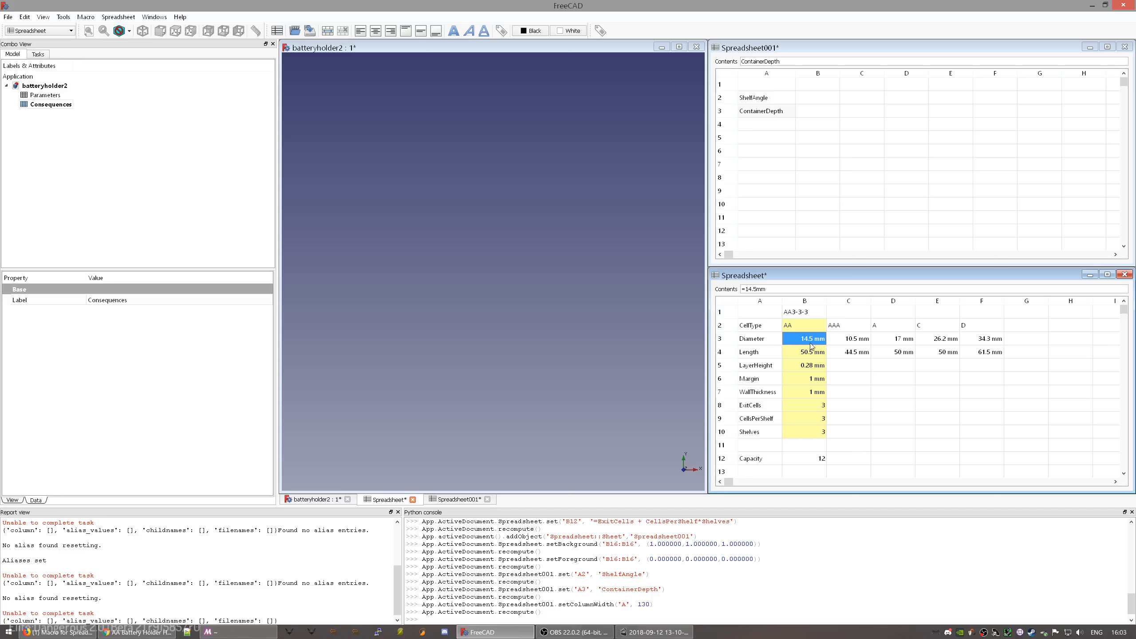
{"action": "left_click", "coordinate": [600, 30]}
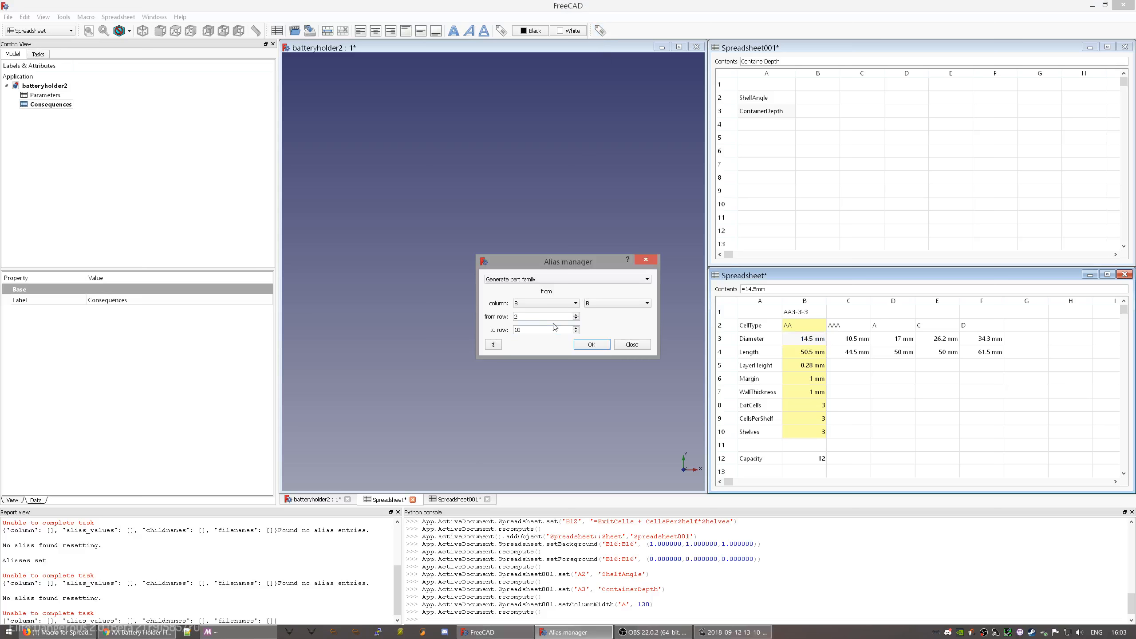
{"action": "left_click", "coordinate": [633, 345]}
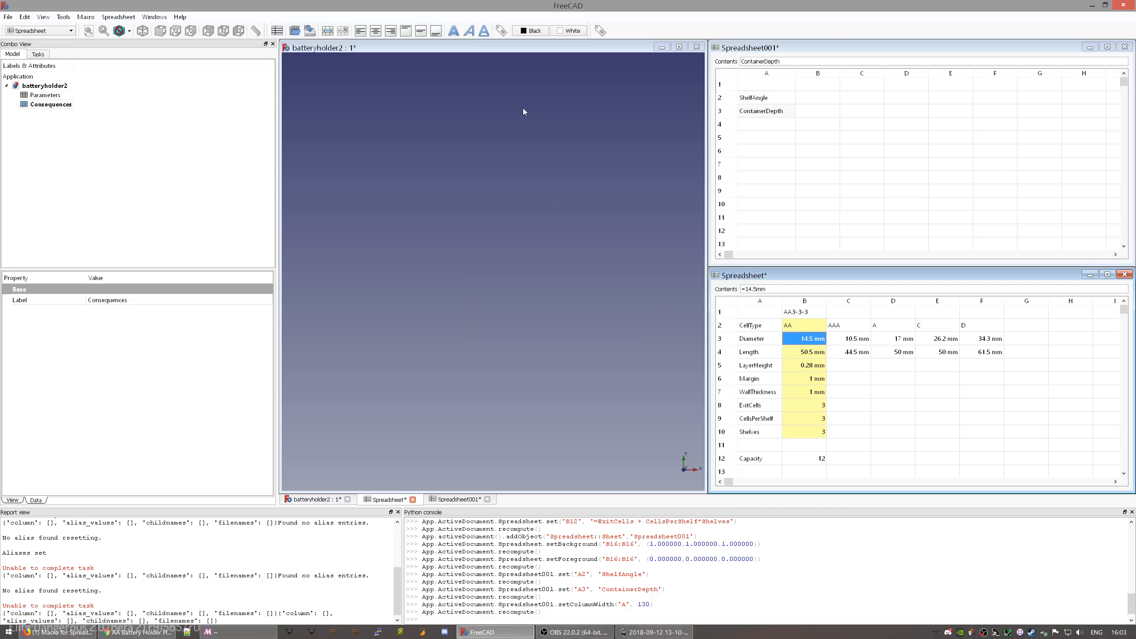
{"action": "left_click", "coordinate": [502, 31]}
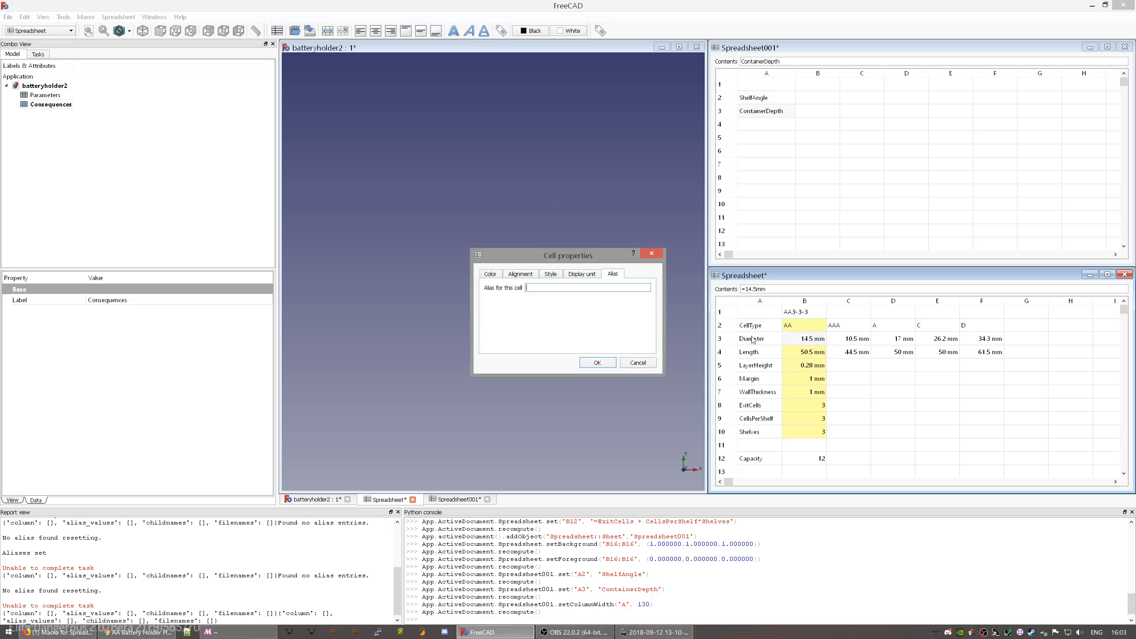
{"action": "left_click", "coordinate": [633, 364]}
{"action": "left_click", "coordinate": [797, 326]}
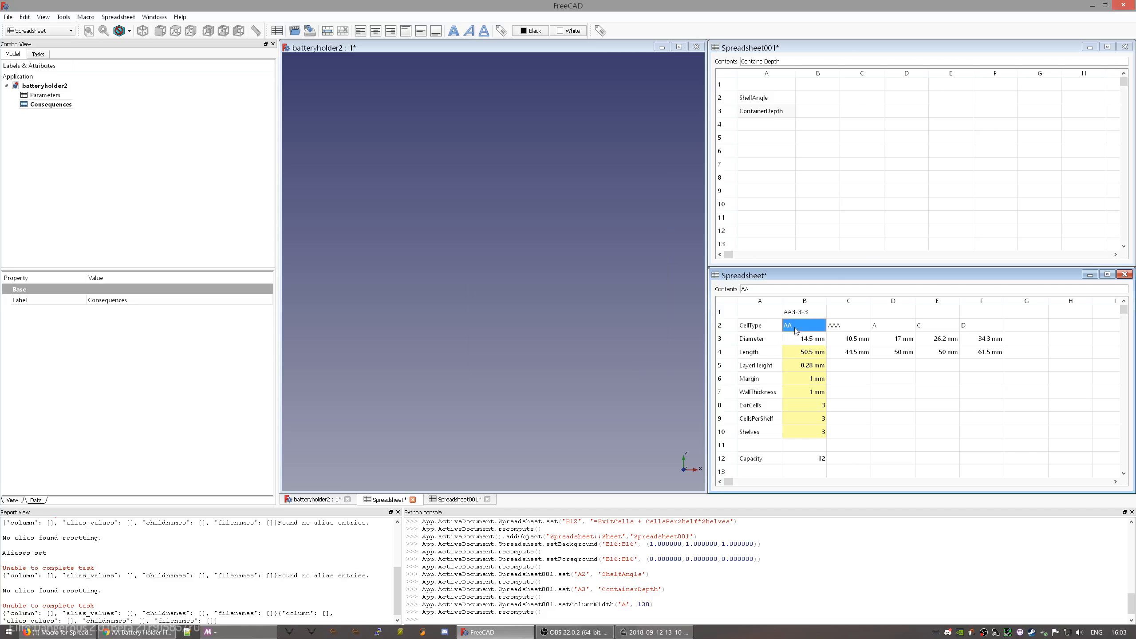
{"action": "left_click", "coordinate": [501, 31]}
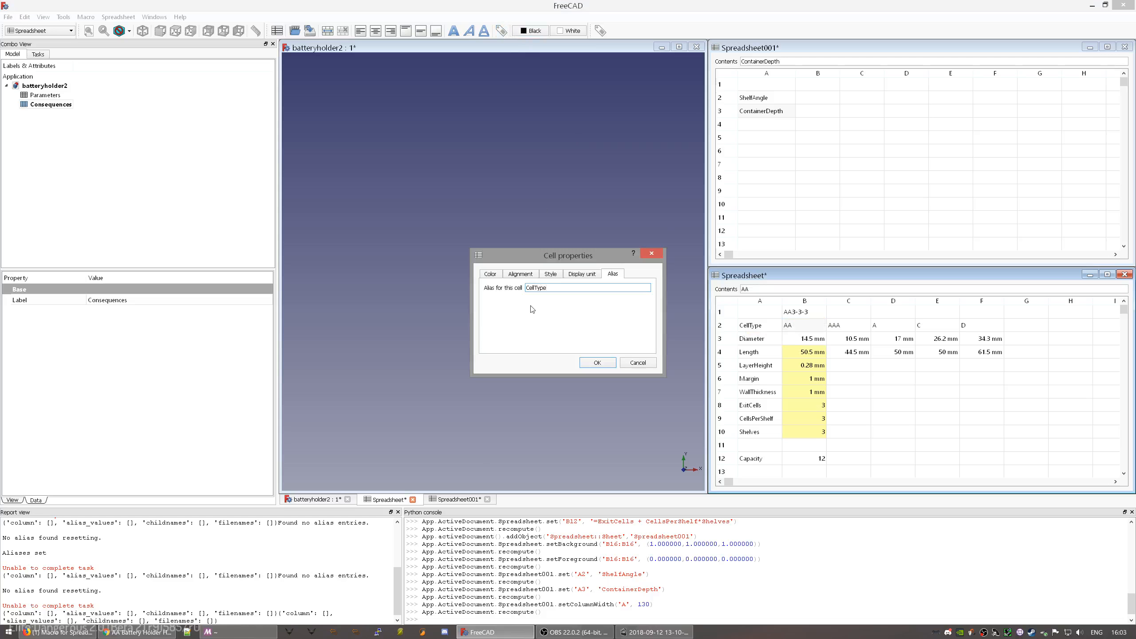
{"action": "left_click", "coordinate": [648, 364]}
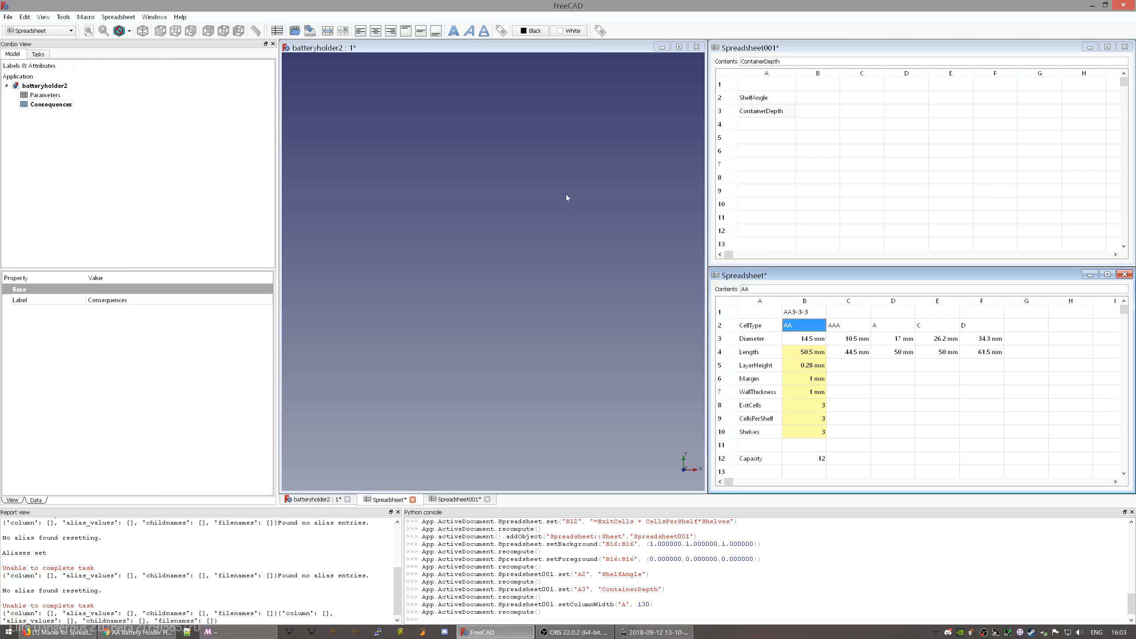
- Clear the aliases on column B rows 2–10, then set them again
{"action": "left_click", "coordinate": [600, 31]}
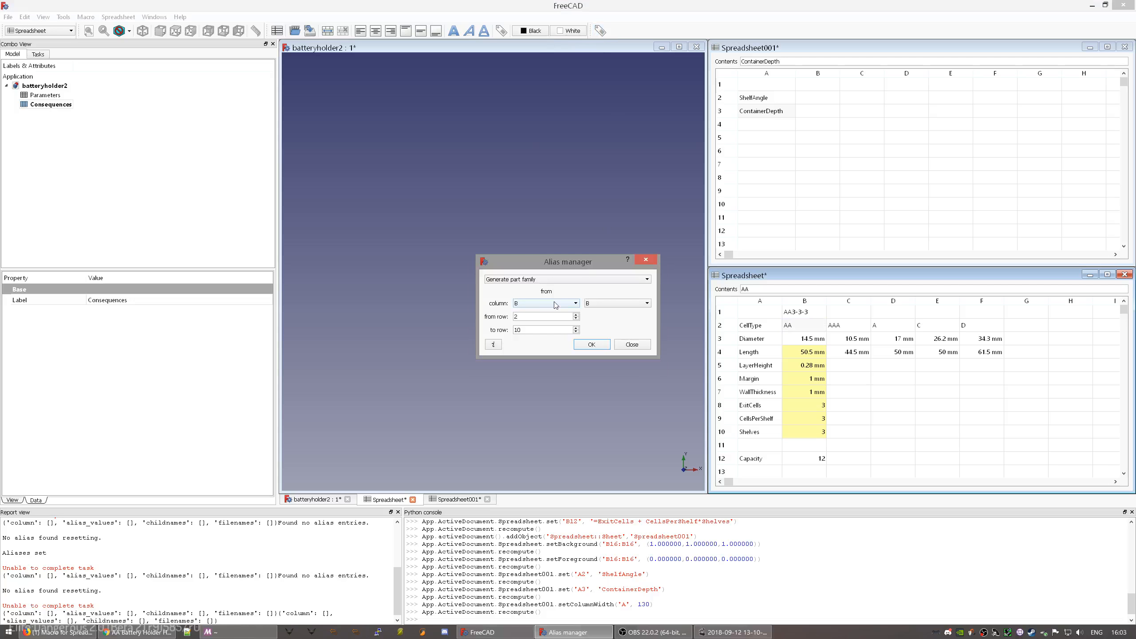
{"action": "left_click", "coordinate": [558, 280]}
{"action": "left_click", "coordinate": [557, 294]}
{"action": "left_click", "coordinate": [594, 345]}
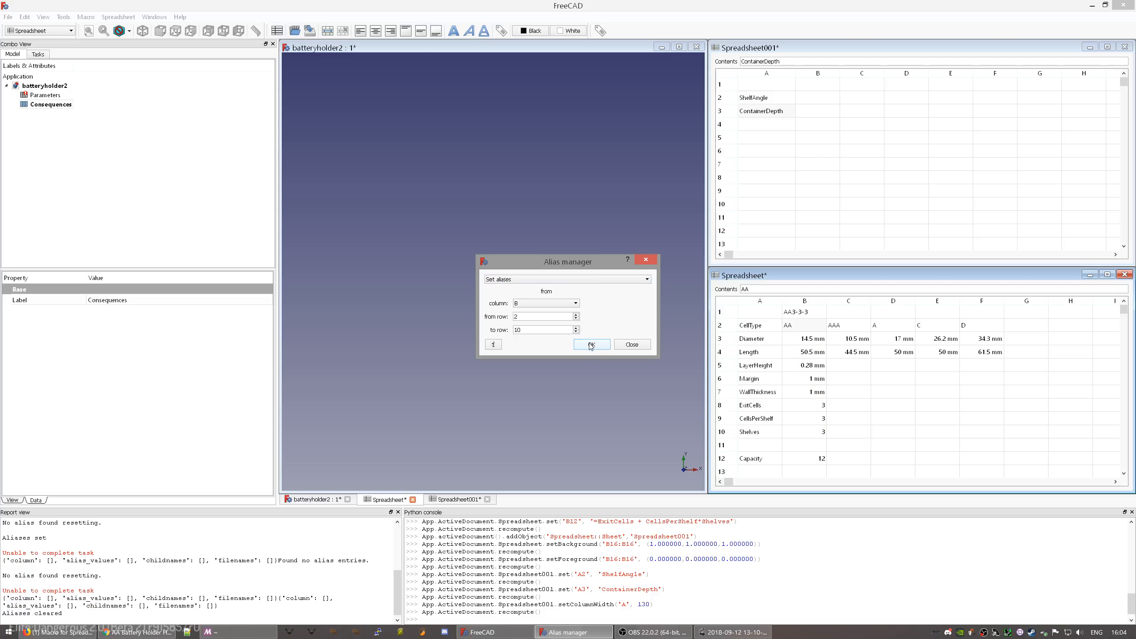
{"action": "left_click", "coordinate": [591, 345]}
{"action": "left_click", "coordinate": [869, 345]}
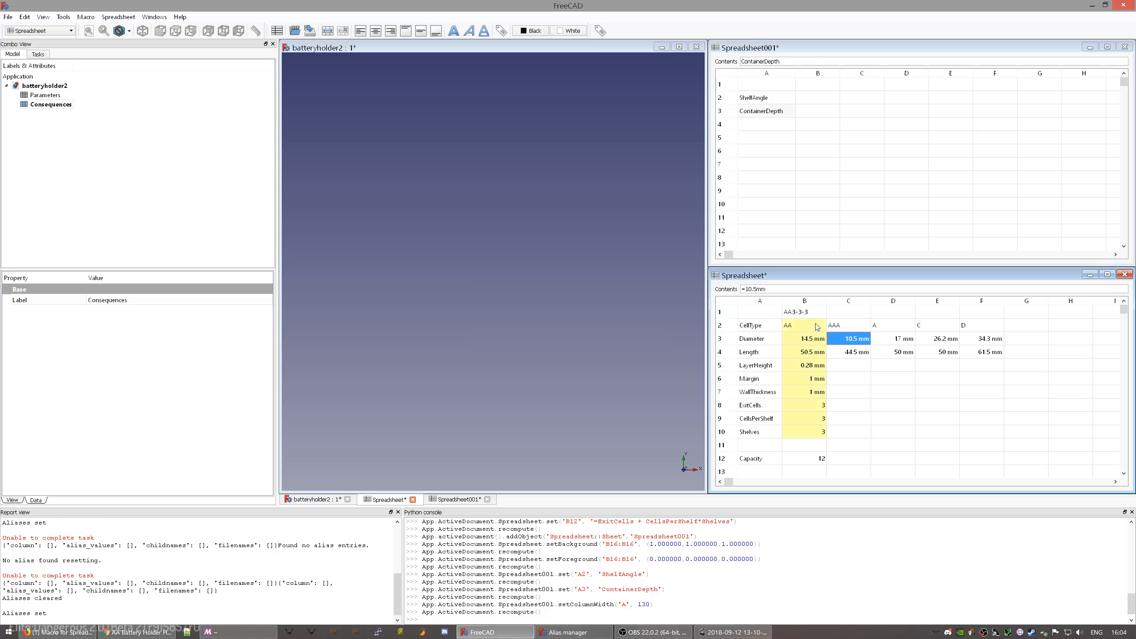
{"action": "left_click_drag", "start_coordinate": [816, 327], "coordinate": [811, 432]}
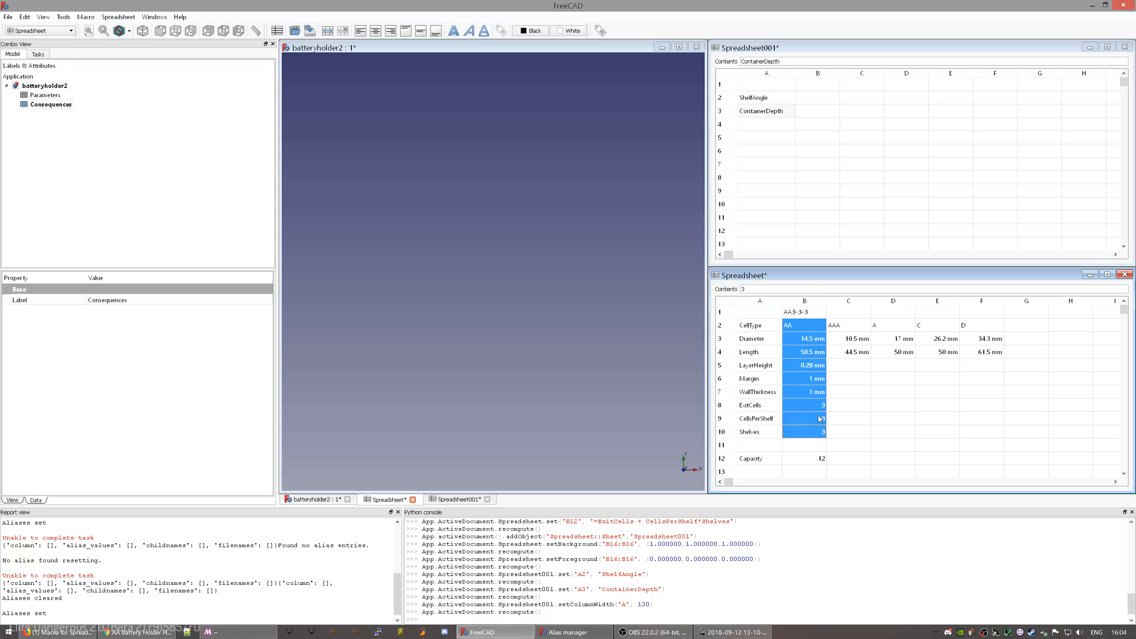
{"action": "left_click", "coordinate": [874, 381]}
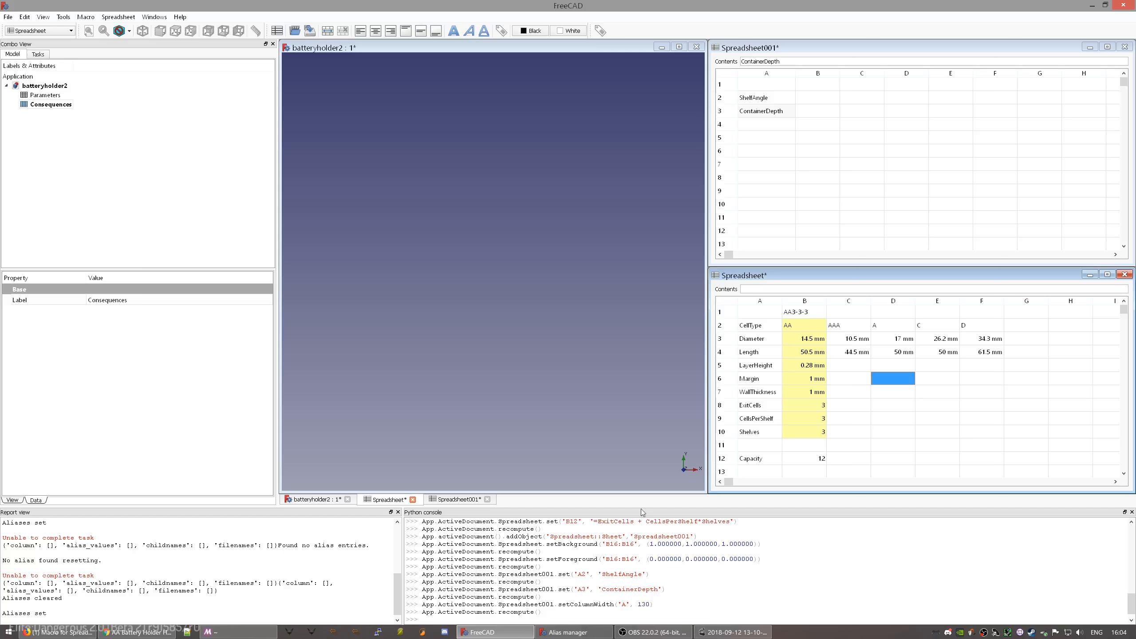
{"action": "left_click", "coordinate": [568, 633]}
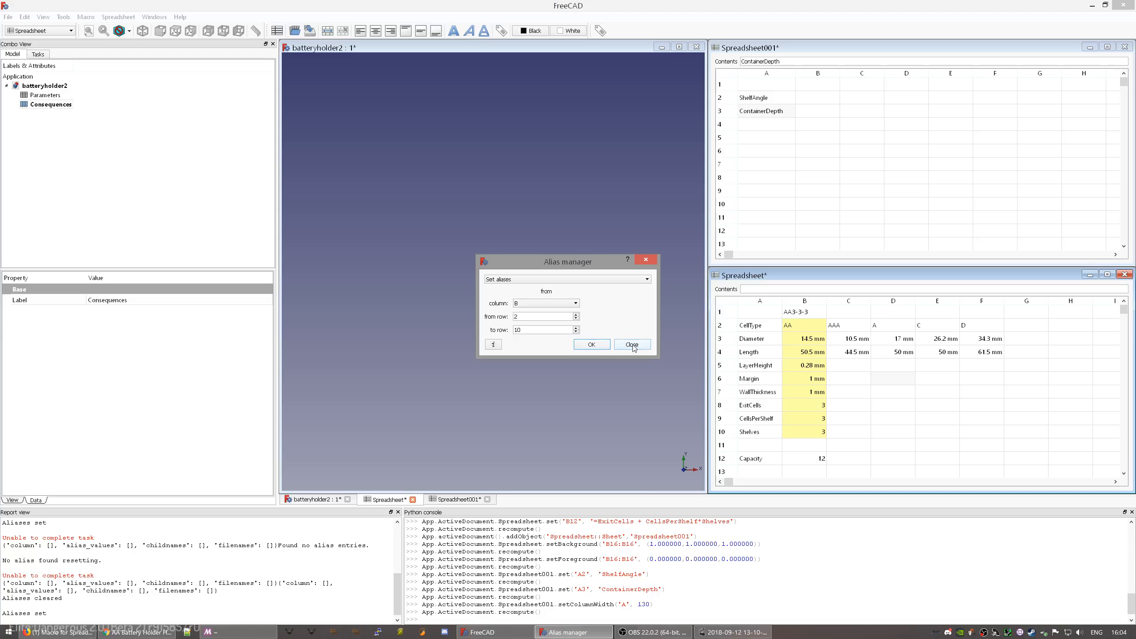
{"action": "left_click", "coordinate": [601, 349]}
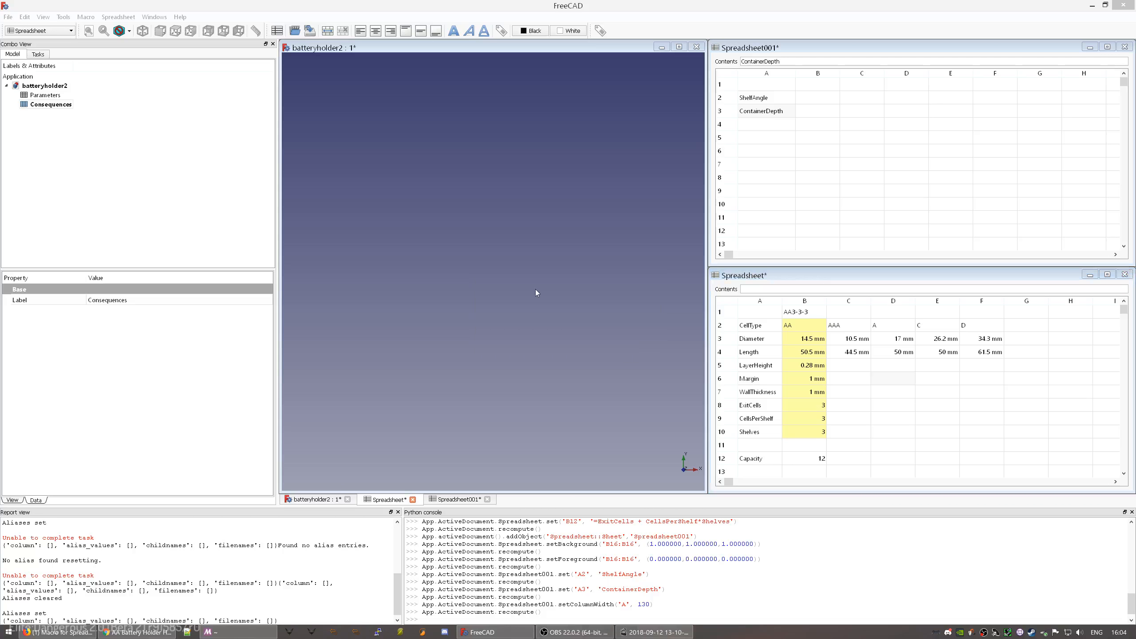
{"action": "left_click", "coordinate": [536, 292]}
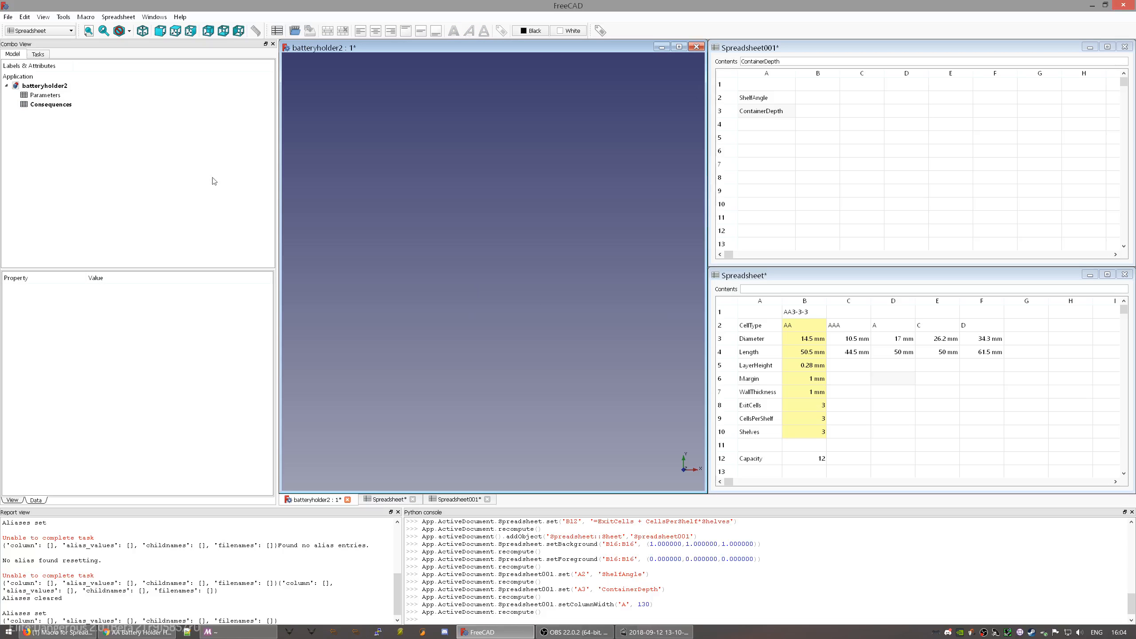
- Switch to the Sketcher workbench and start a new sketch on the XY plane
{"action": "left_click", "coordinate": [47, 33]}
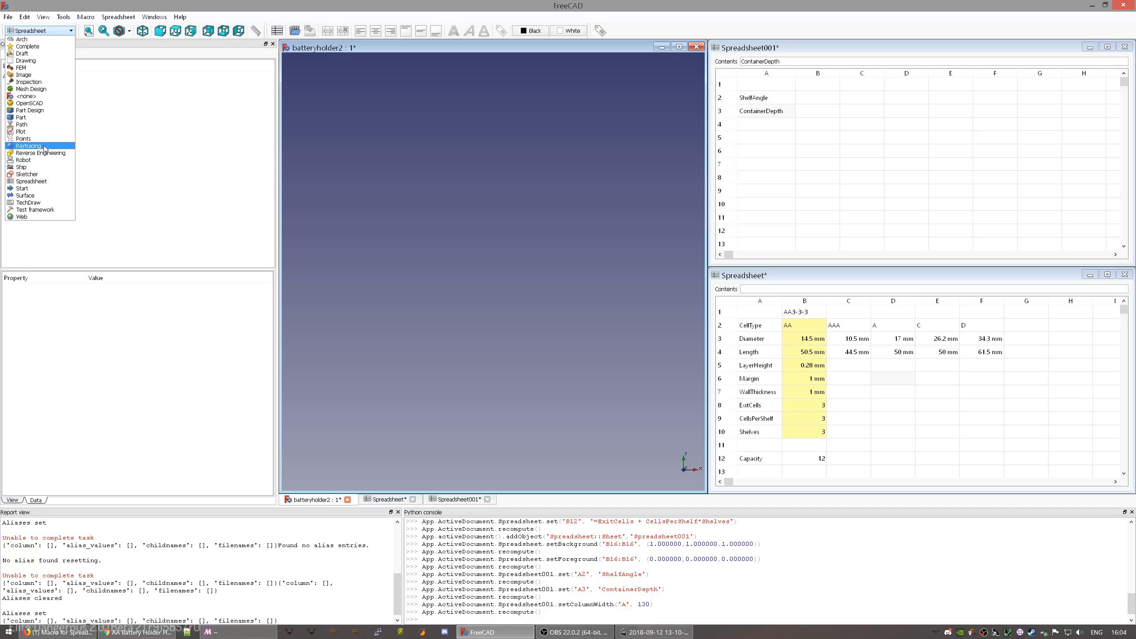
{"action": "left_click", "coordinate": [45, 175]}
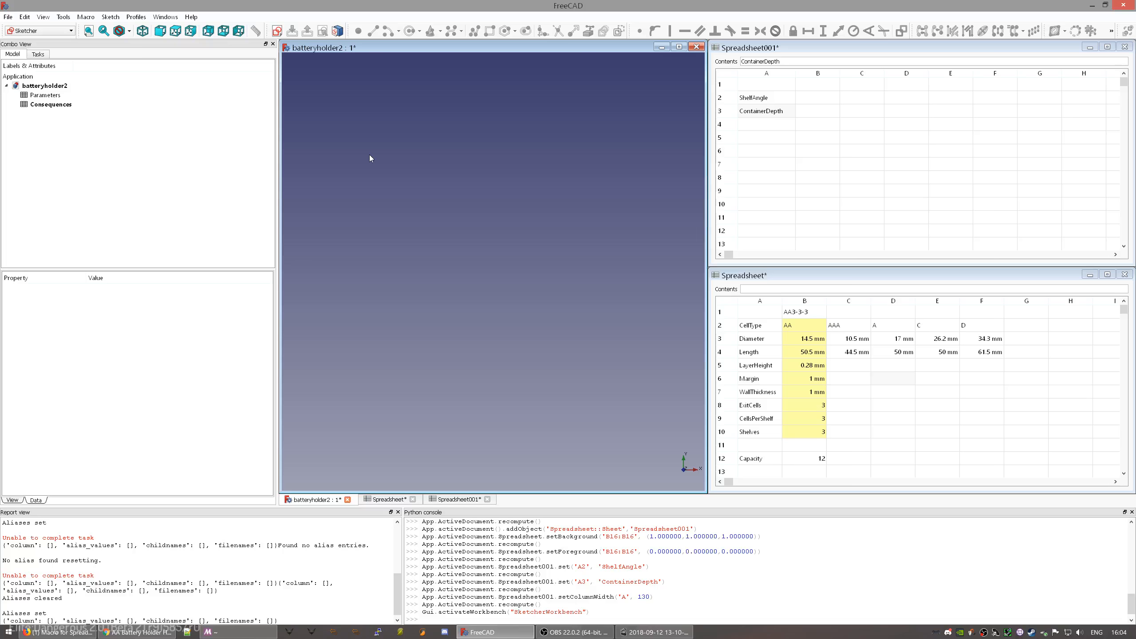
{"action": "left_click", "coordinate": [277, 31]}
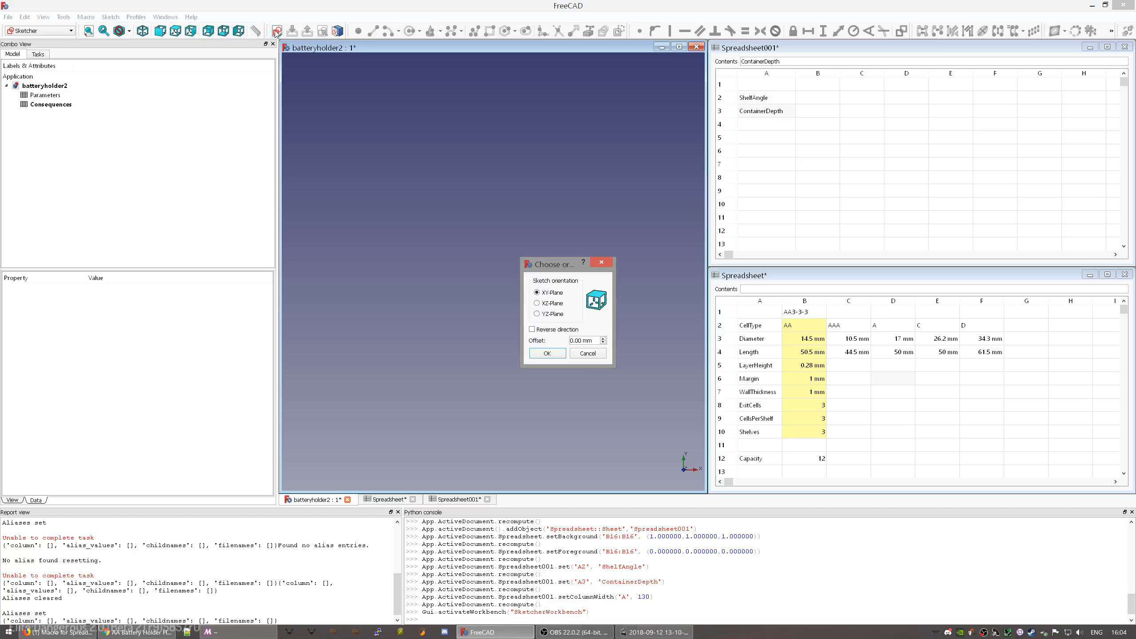
{"action": "left_click", "coordinate": [547, 354]}
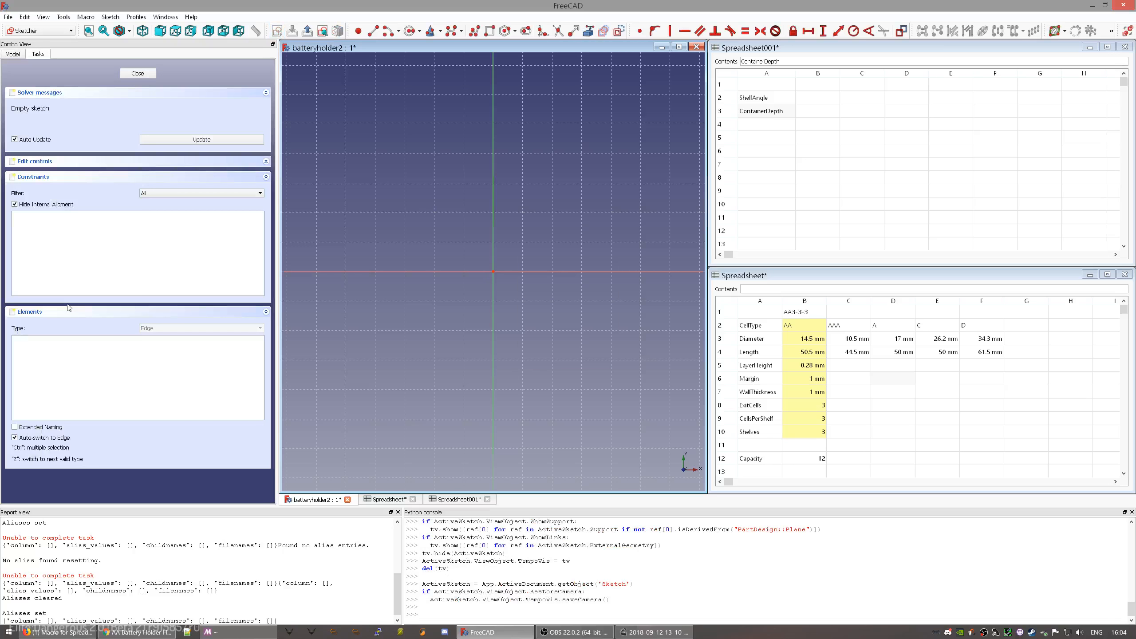
- Check the new Sketch in the model tree and the ShelfAngle label in Spreadsheet001
{"action": "left_click", "coordinate": [8, 54]}
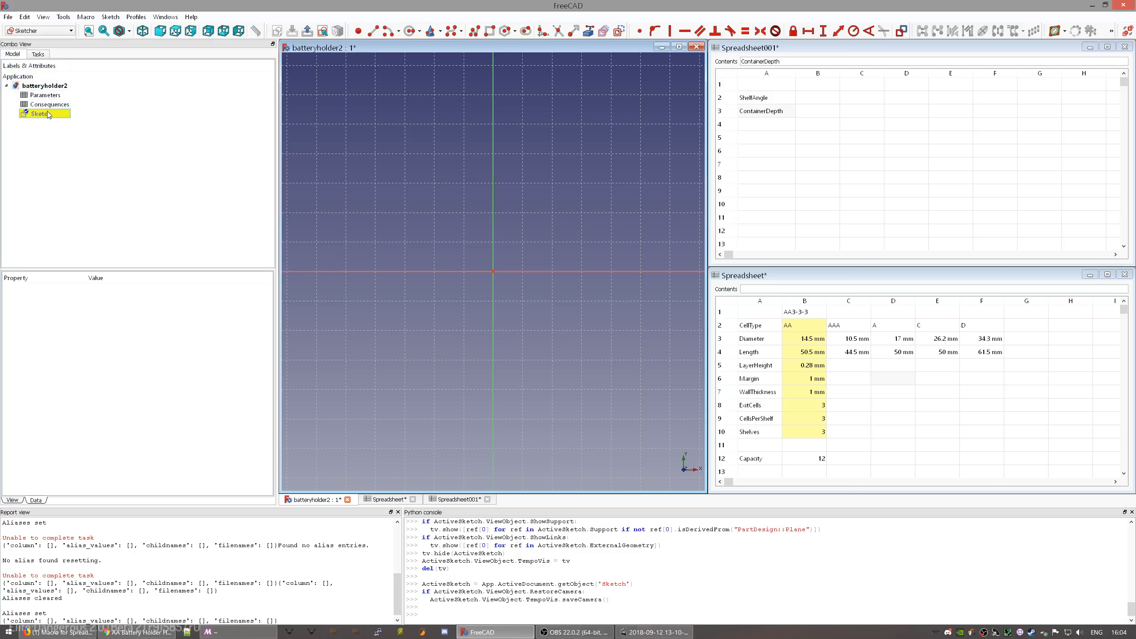
{"action": "left_click", "coordinate": [38, 54]}
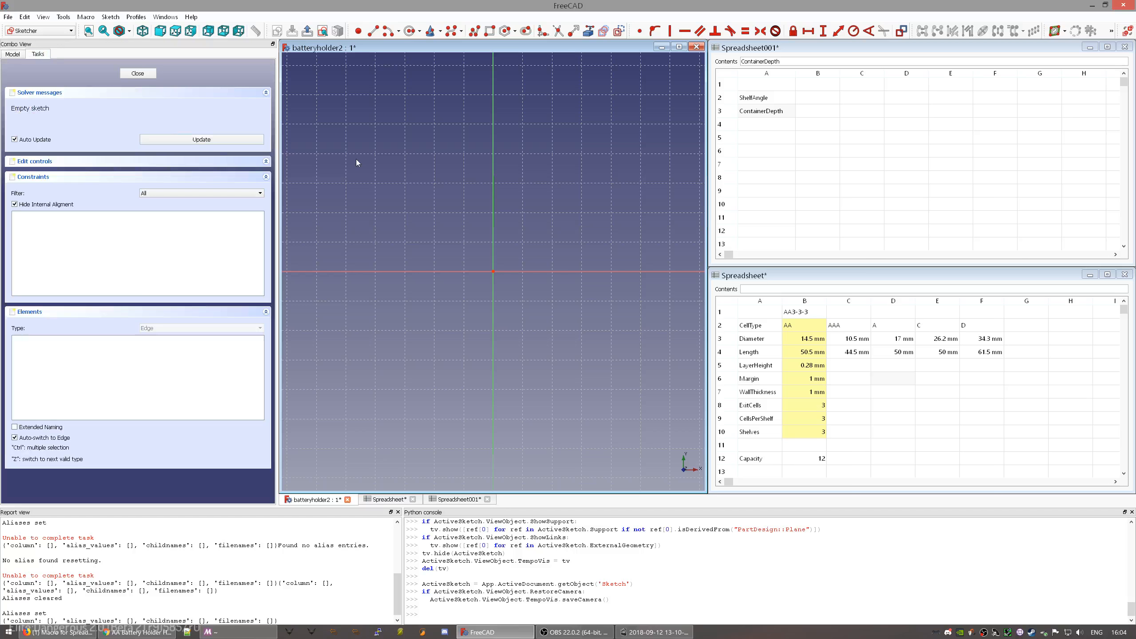
{"action": "mouse_move", "coordinate": [564, 216]}
{"action": "middle_mouse_down"}
{"action": "mouse_move", "coordinate": [534, 220]}
{"action": "mouse_move", "coordinate": [558, 286]}
{"action": "mouse_move", "coordinate": [591, 290]}
{"action": "mouse_move", "coordinate": [565, 271]}
{"action": "mouse_move", "coordinate": [534, 297]}
{"action": "mouse_move", "coordinate": [517, 278]}
{"action": "mouse_move", "coordinate": [532, 259]}
{"action": "middle_mouse_up"}
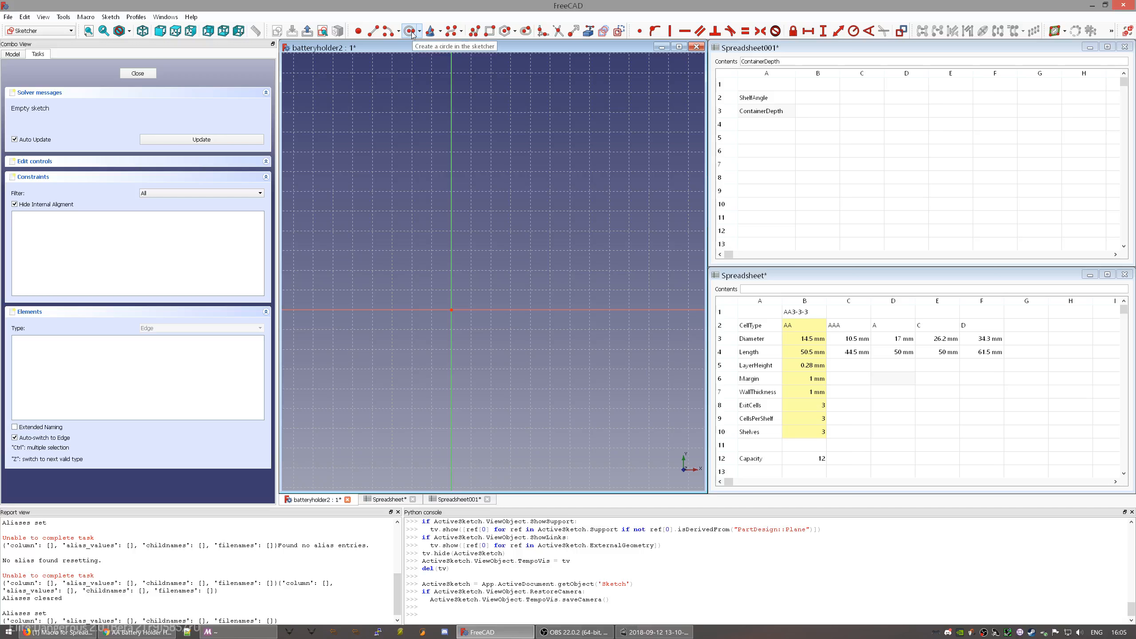
{"action": "left_click", "coordinate": [777, 102]}
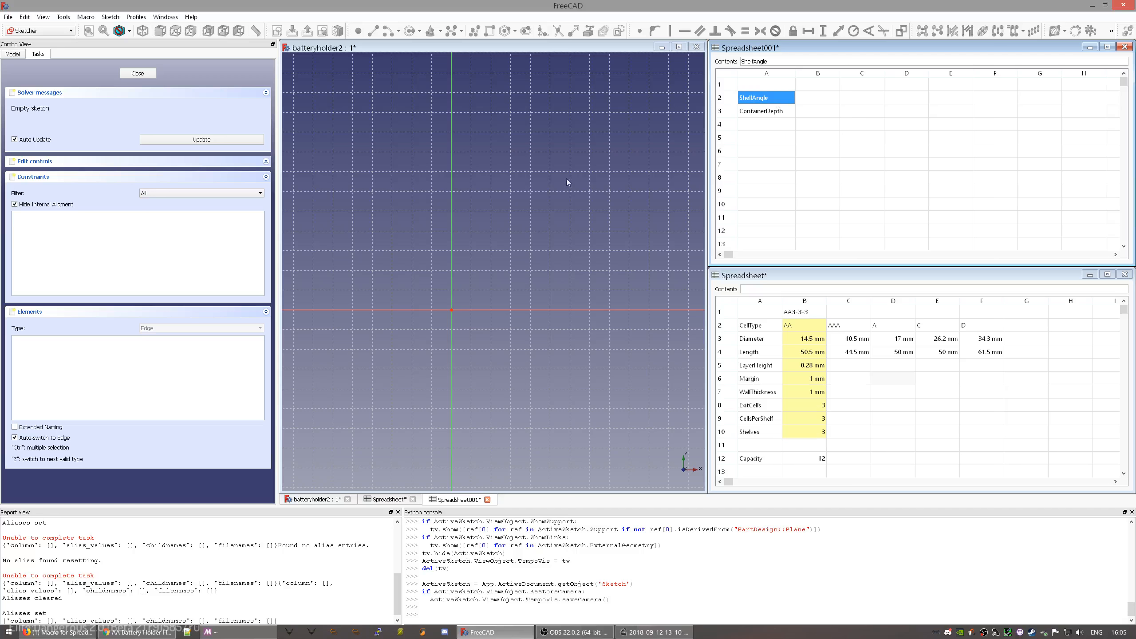
{"action": "left_click", "coordinate": [531, 231]}
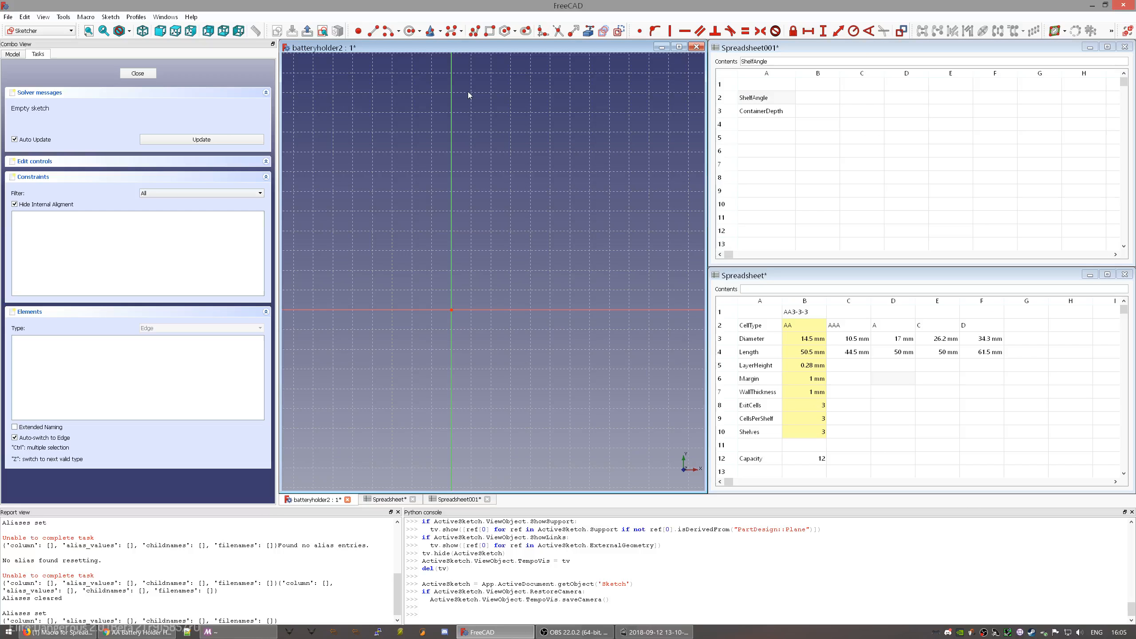
{"action": "left_click", "coordinate": [411, 31]}
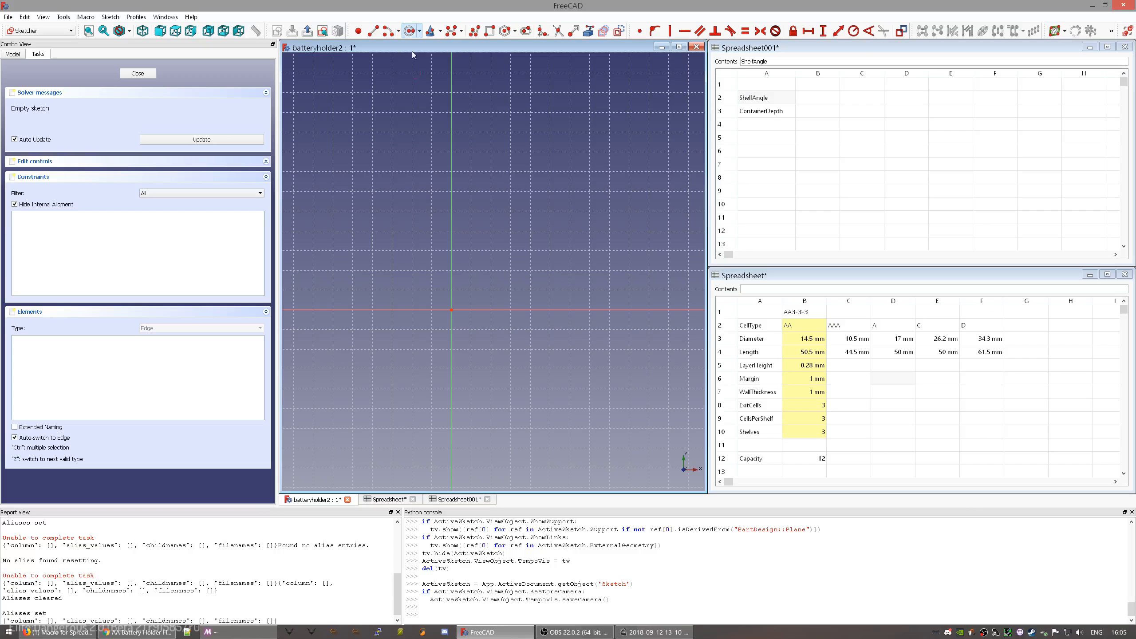
- Draw a circle centred on the sketch's vertical axis
{"action": "left_click", "coordinate": [452, 199]}
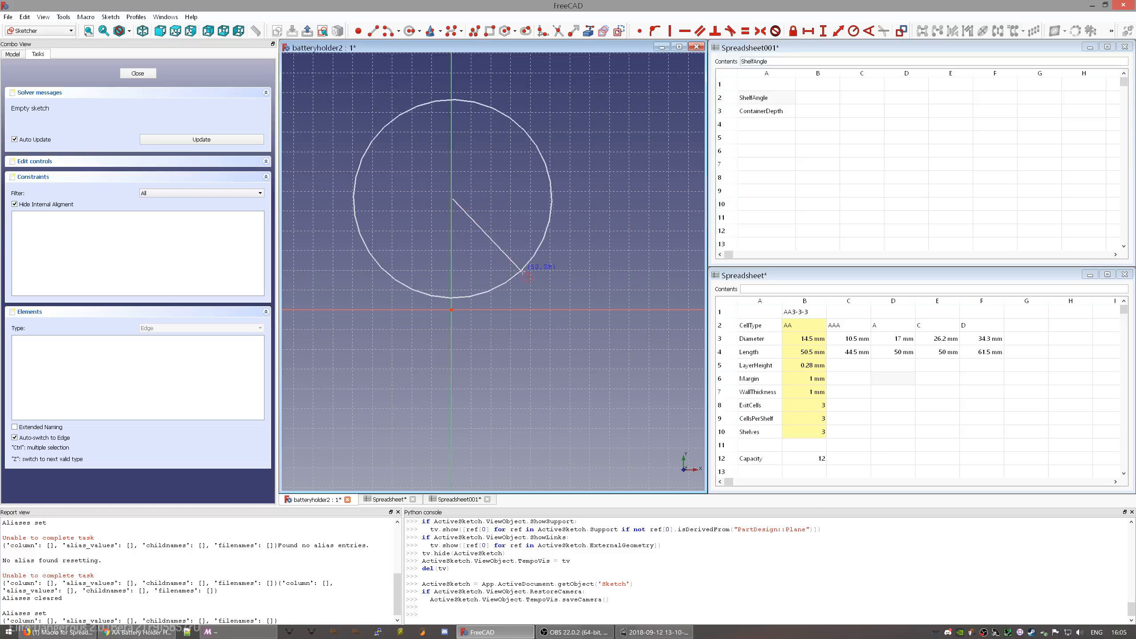
{"action": "left_click", "coordinate": [533, 255]}
{"action": "key", "text": "Escape"}
- Constrain the circle's radius to =Parameters.Diameter/2, giving 7.25 mm
{"action": "left_click", "coordinate": [550, 227]}
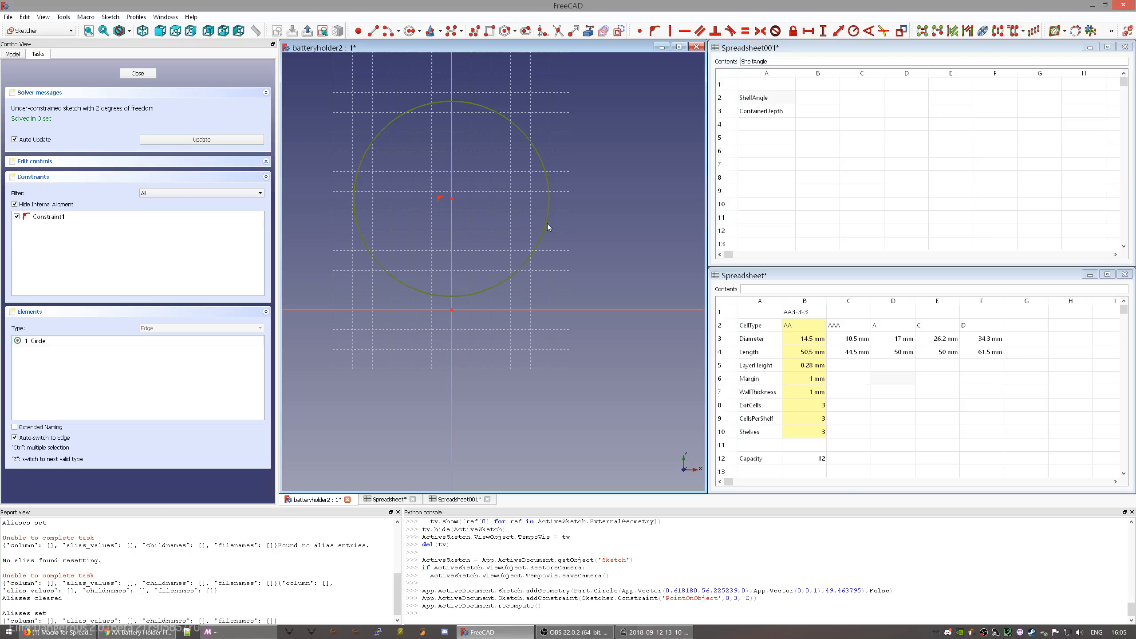
{"action": "left_click", "coordinate": [858, 34]}
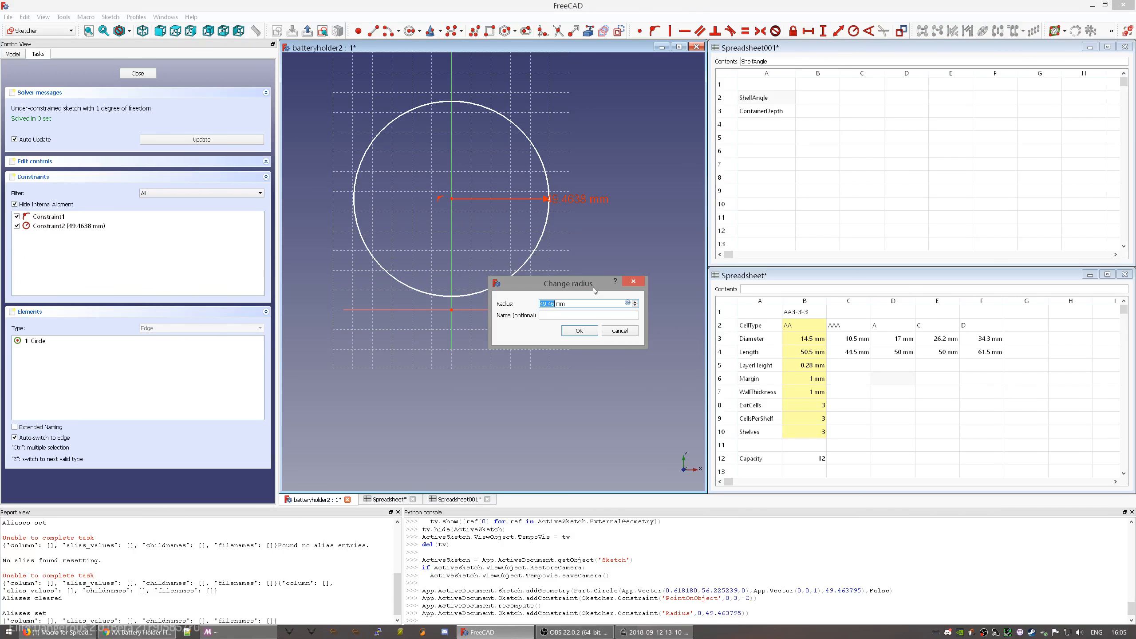
{"action": "left_click", "coordinate": [628, 305]}
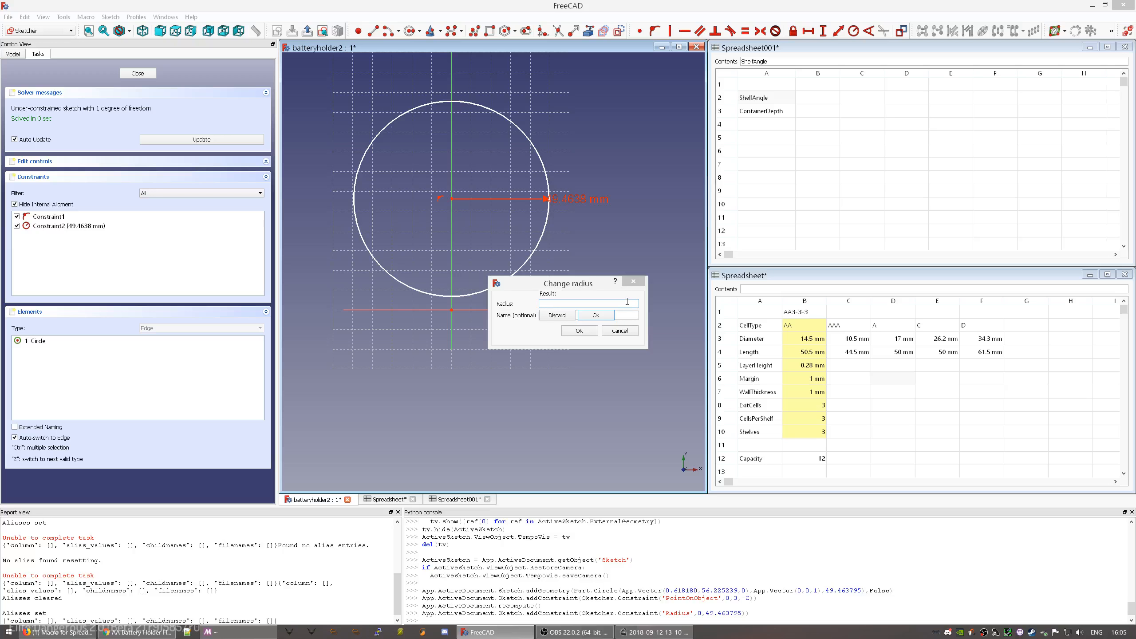
{"action": "type", "text": "="}
{"action": "type", "text": "Par"}
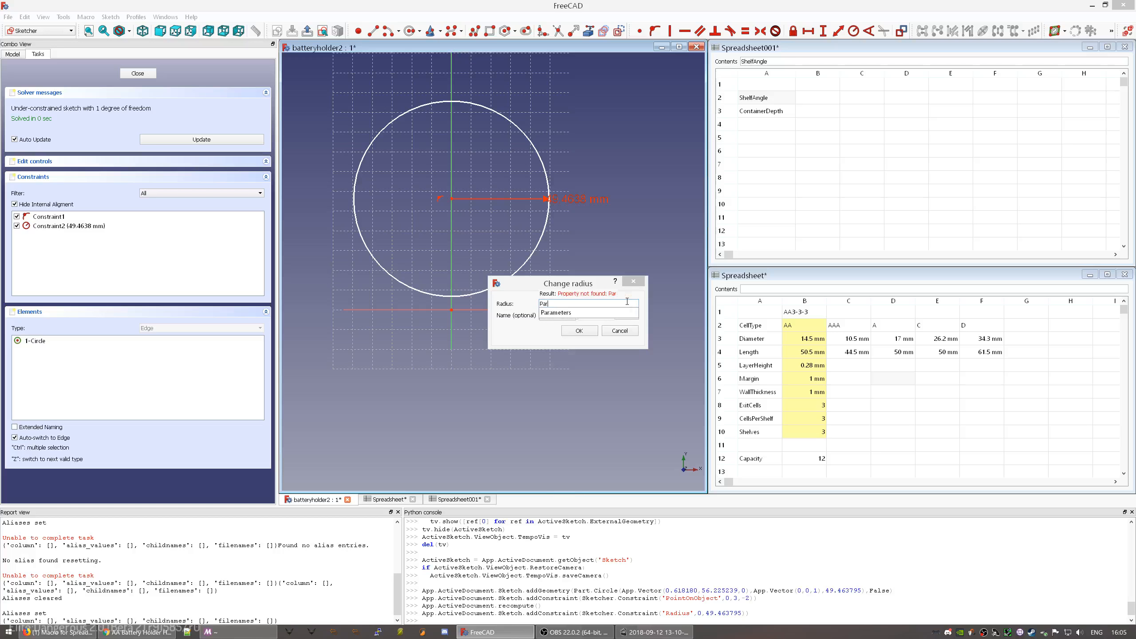
{"action": "key", "text": "shift+Tab"}
{"action": "type", "text": "Parameters."}
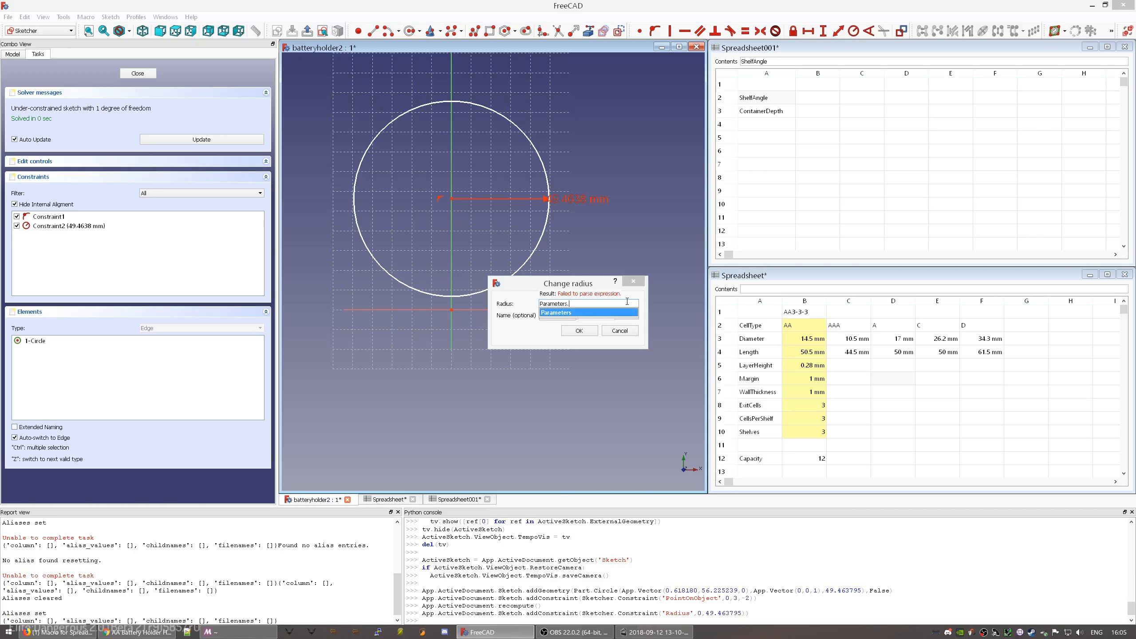
{"action": "type", "text": "Diameter"}
{"action": "type", "text": "/2"}
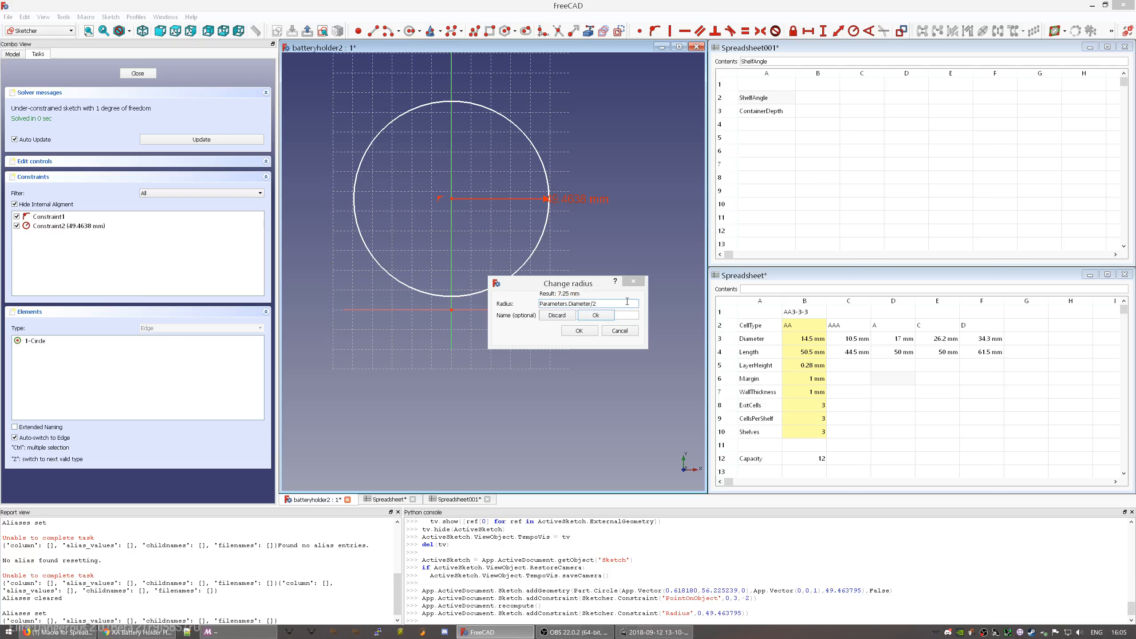
{"action": "key", "text": "Return"}
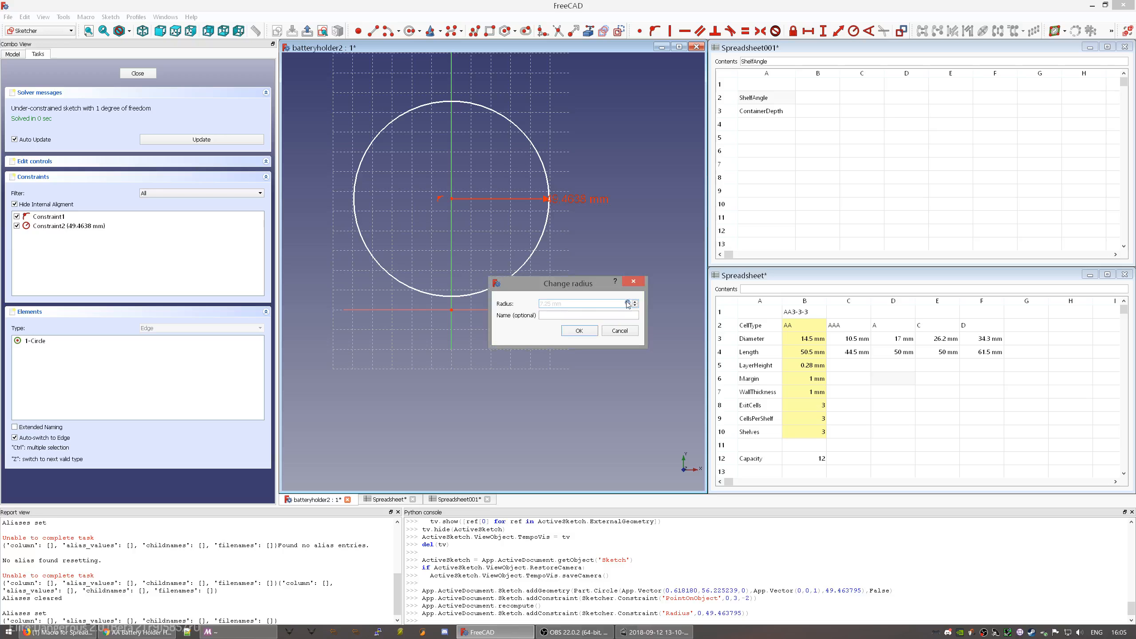
{"action": "left_click", "coordinate": [588, 330]}
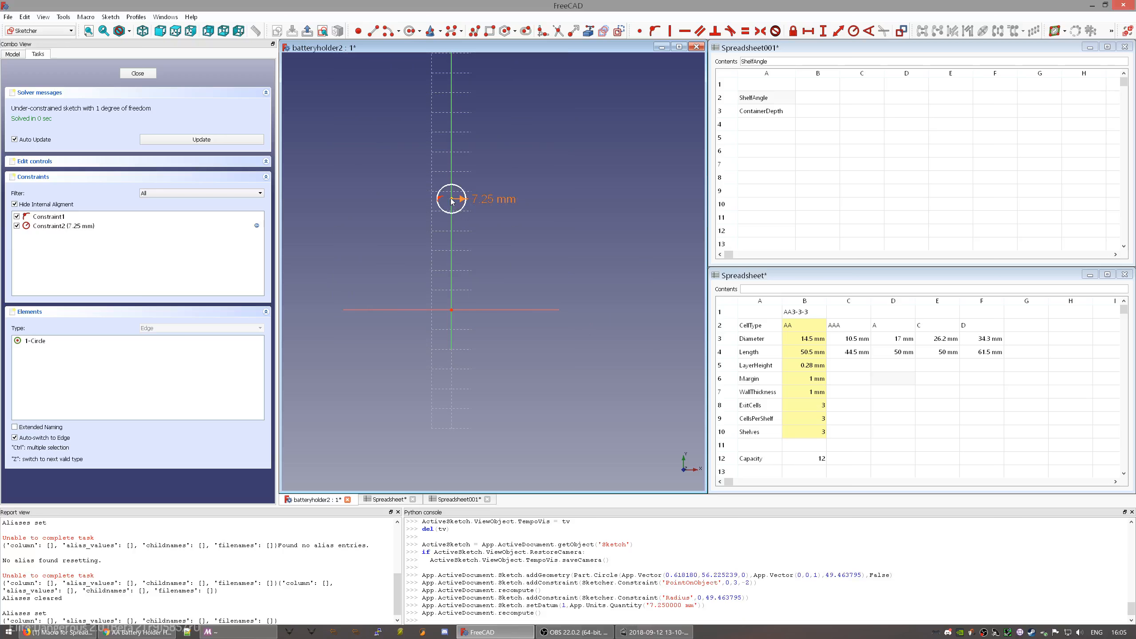
- Move the circle above the origin and zoom in around it
{"action": "left_click_drag", "start_coordinate": [460, 213], "coordinate": [458, 301]}
{"action": "middle_click_drag", "start_coordinate": [460, 321], "coordinate": [517, 302]}
{"action": "scroll", "coordinate": [516, 302], "scroll_direction": "up", "scroll_amount": 6}
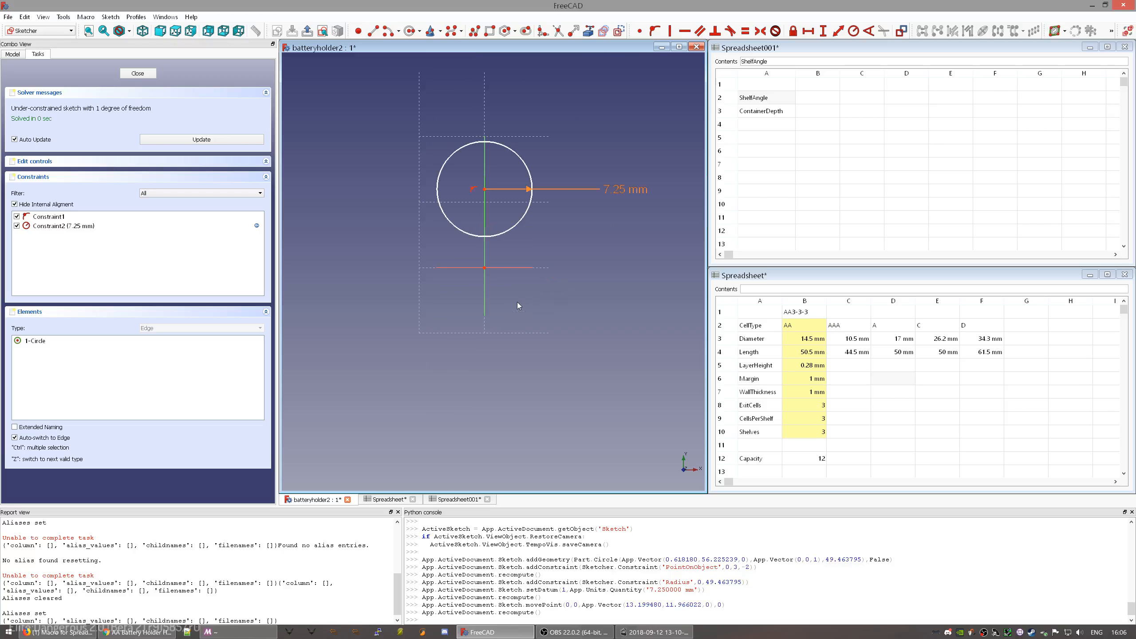
{"action": "scroll", "coordinate": [529, 279], "scroll_direction": "down", "scroll_amount": 3}
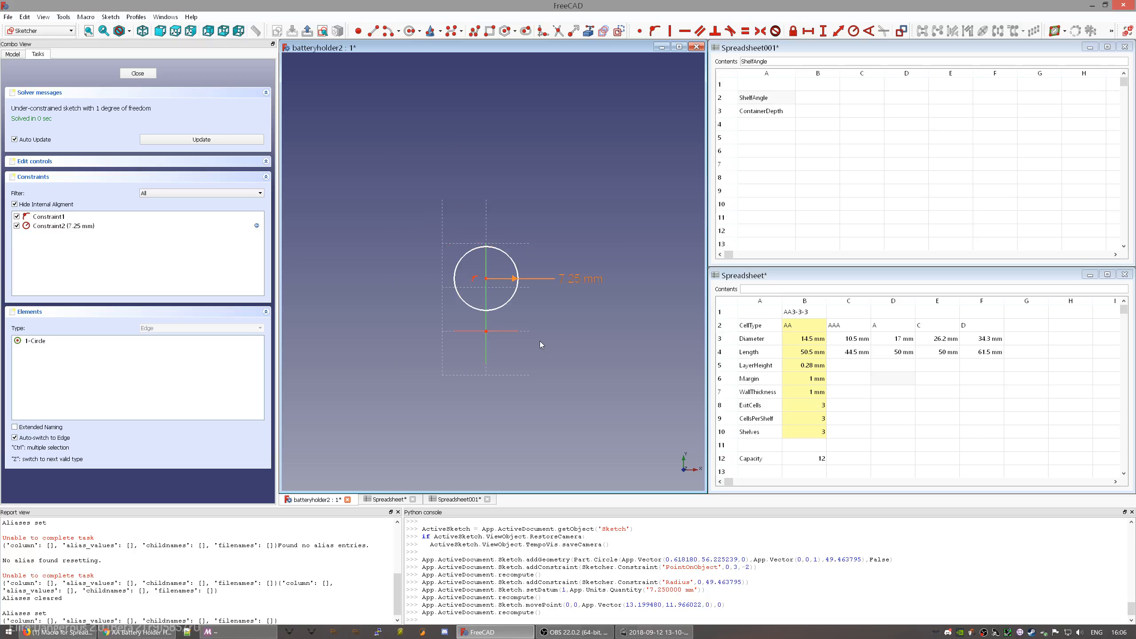
{"action": "middle_click_drag", "start_coordinate": [625, 331], "coordinate": [567, 298]}
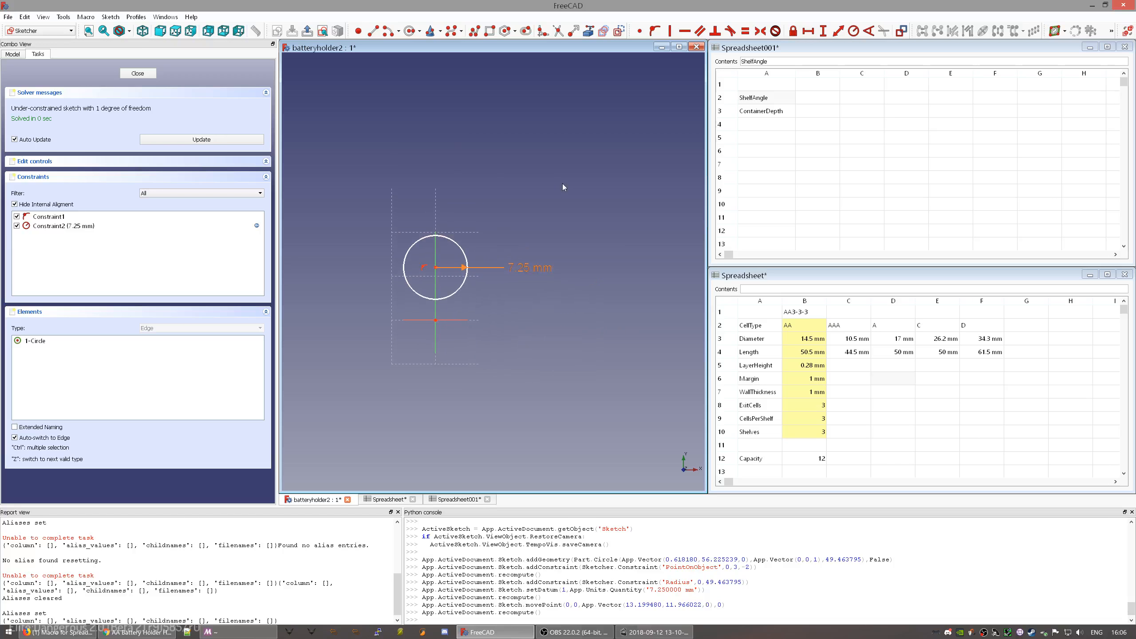
{"action": "left_click", "coordinate": [728, 445]}
- Insert a new row 11 with RollMargin in A11 and 0.1 mm in B11
{"action": "right_click", "coordinate": [729, 447]}
{"action": "left_click", "coordinate": [748, 447]}
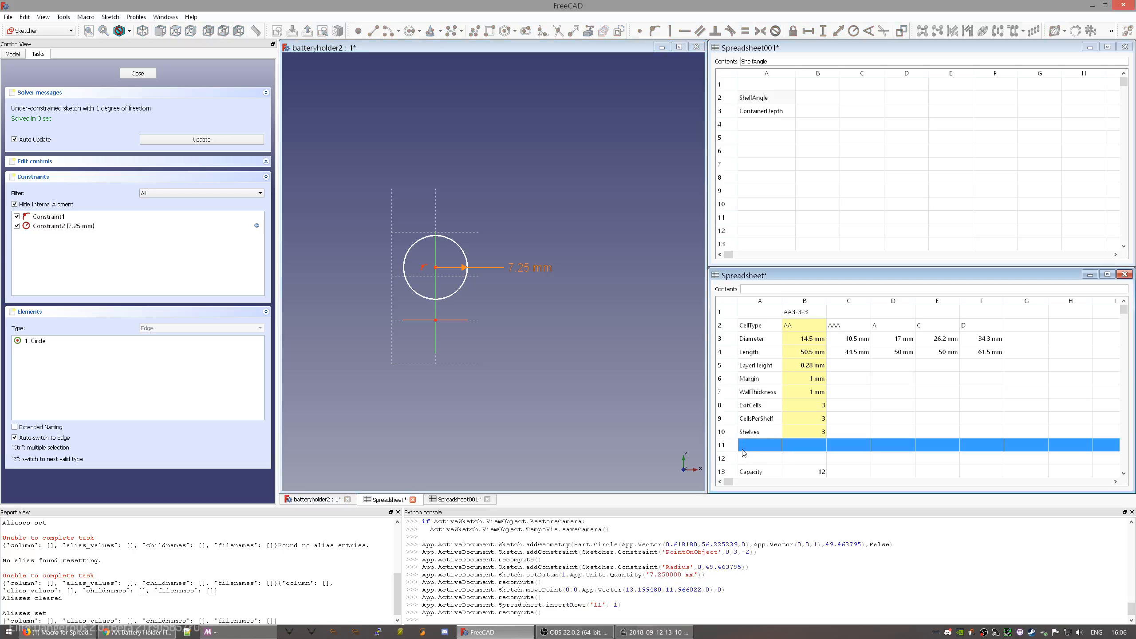
{"action": "left_click", "coordinate": [756, 450]}
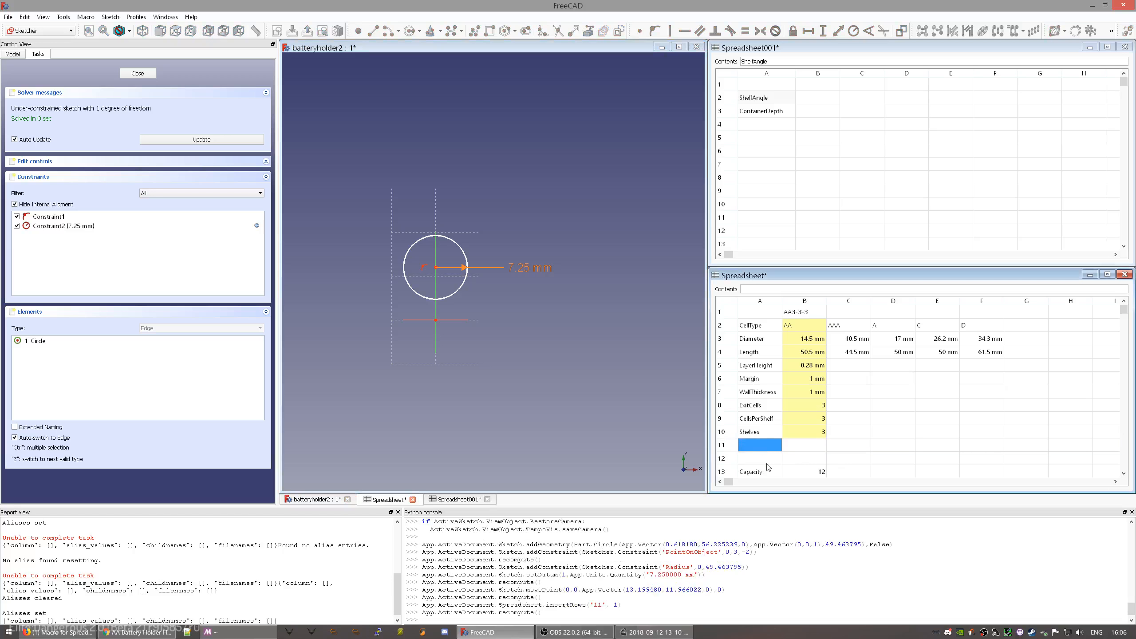
{"action": "type", "text": "RollMargin"}
{"action": "key", "text": "Return"}
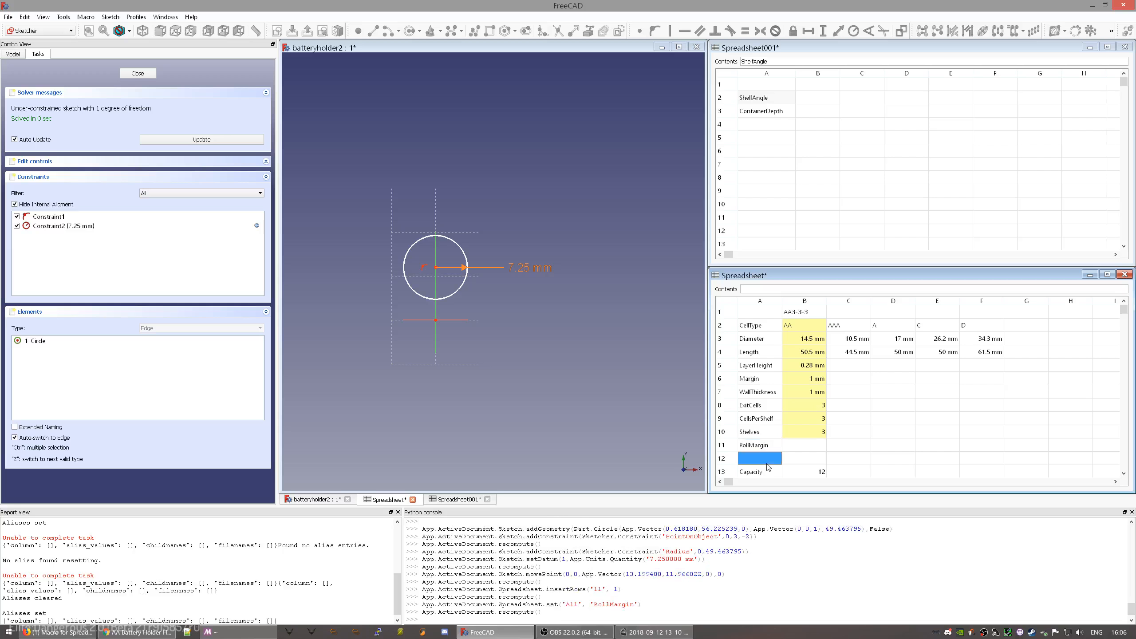
{"action": "left_click", "coordinate": [808, 450]}
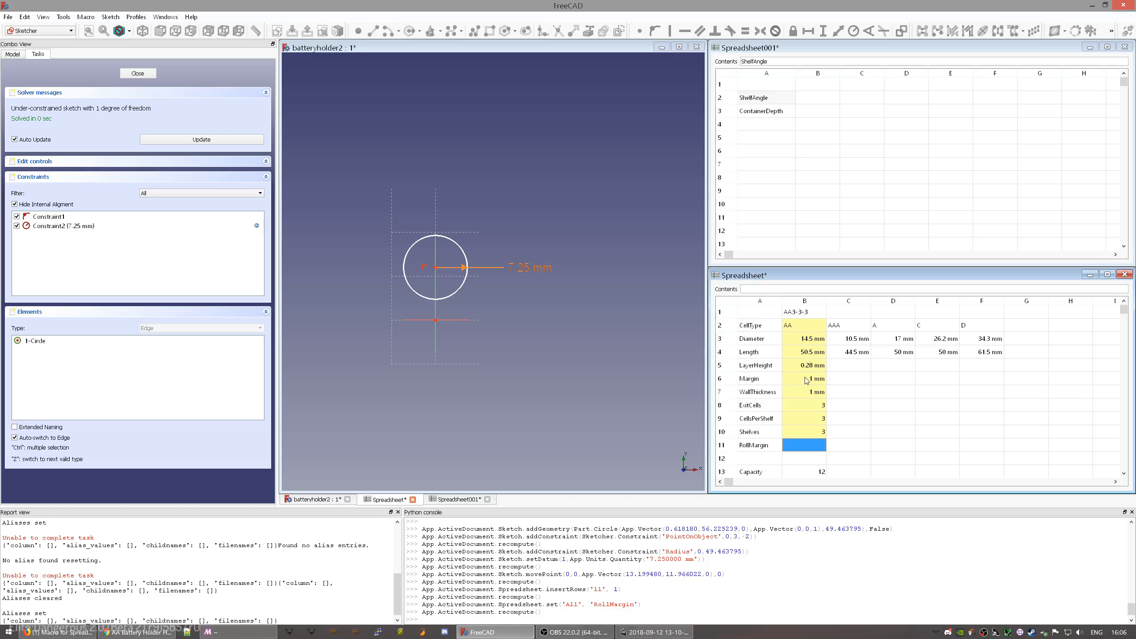
{"action": "type", "text": "0.1 mm"}
{"action": "key", "text": "Return"}
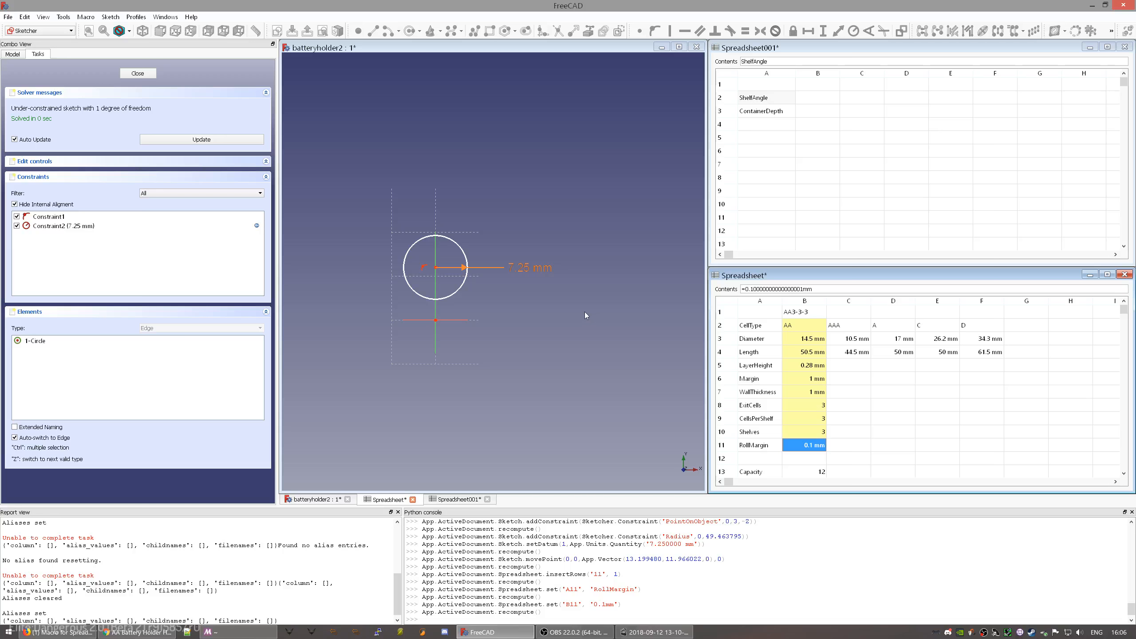
- Return focus to the sketch view and zoom in
{"action": "left_click", "coordinate": [508, 198]}
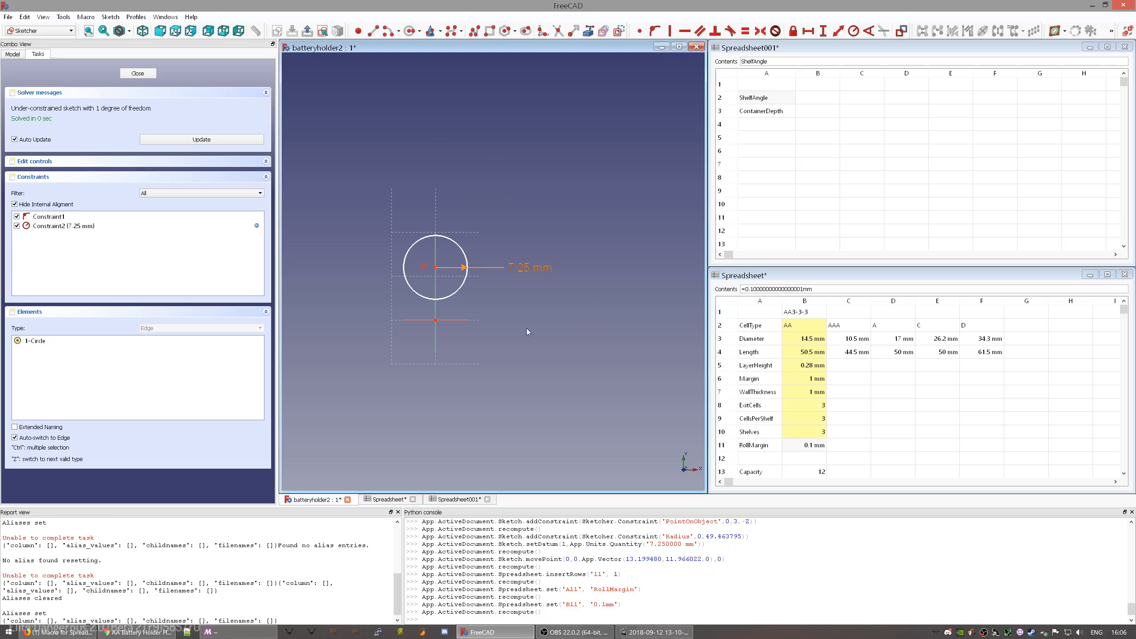
{"action": "scroll", "coordinate": [490, 320], "scroll_direction": "up", "scroll_amount": 2}
{"action": "left_click", "coordinate": [490, 31]}
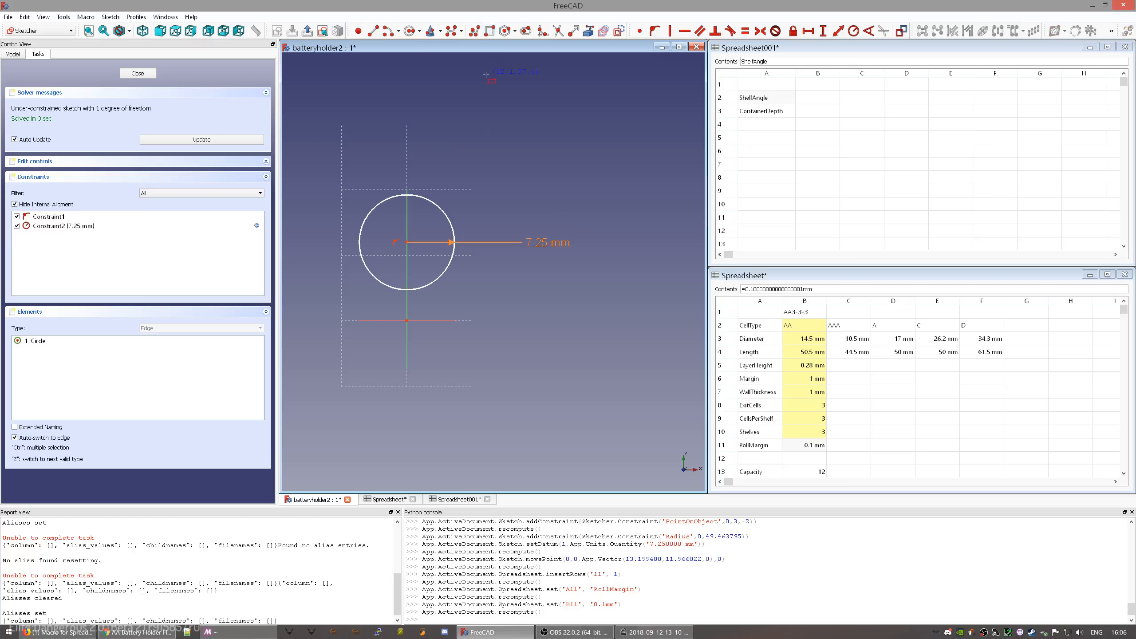
- Draw a thin rectangle starting at the sketch origin
{"action": "left_click", "coordinate": [407, 321]}
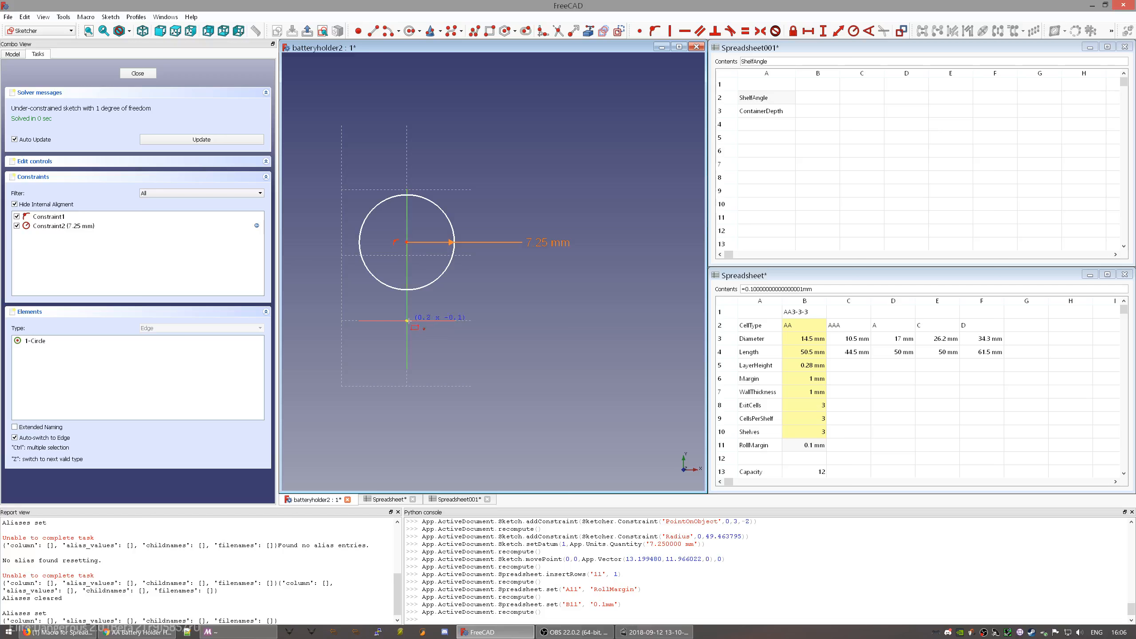
{"action": "left_click", "coordinate": [671, 340]}
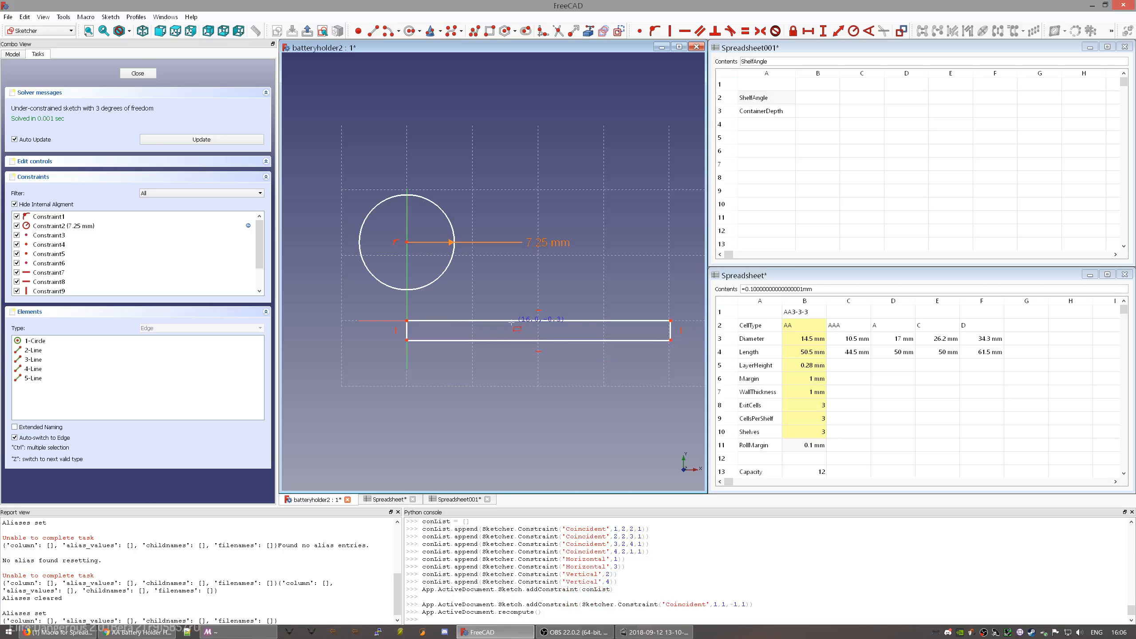
{"action": "right_click", "coordinate": [406, 368]}
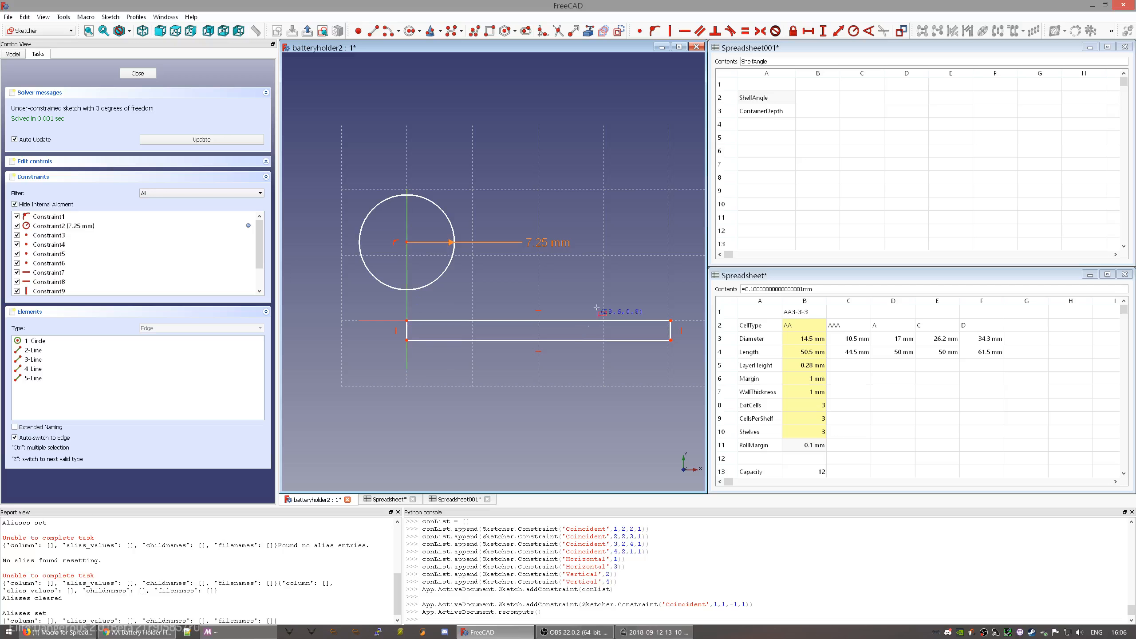
- Set the rectangle's right-edge vertical length to Parameters.LayerHeight (0.28 mm)
{"action": "left_click", "coordinate": [671, 337]}
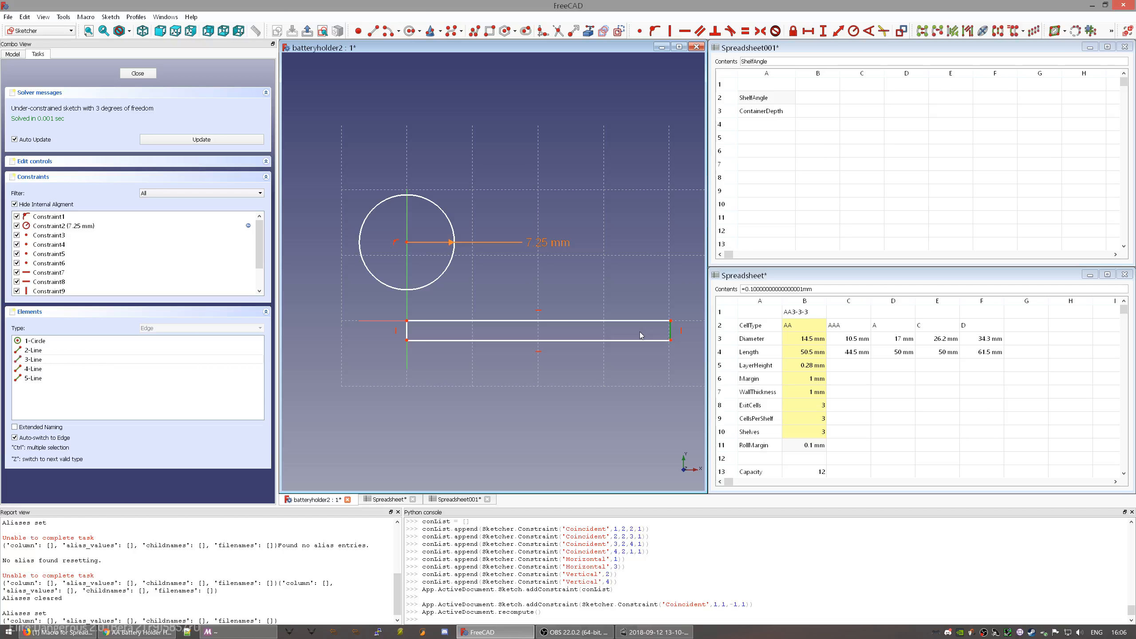
{"action": "key", "text": "i"}
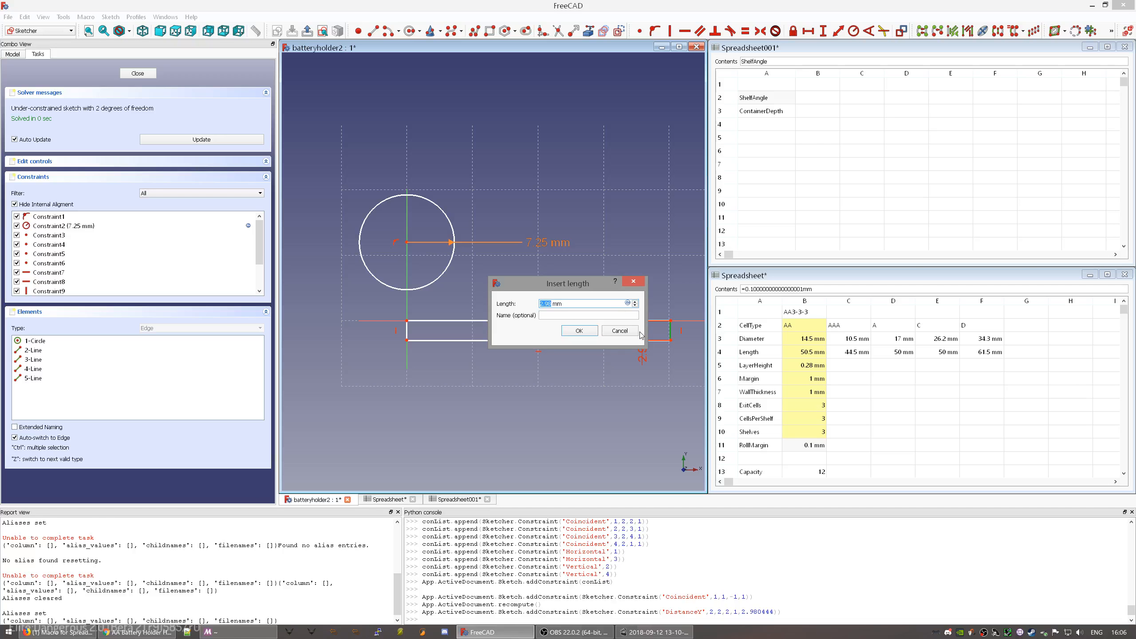
{"action": "key", "text": "equal"}
{"action": "type", "text": "Parameters.L"}
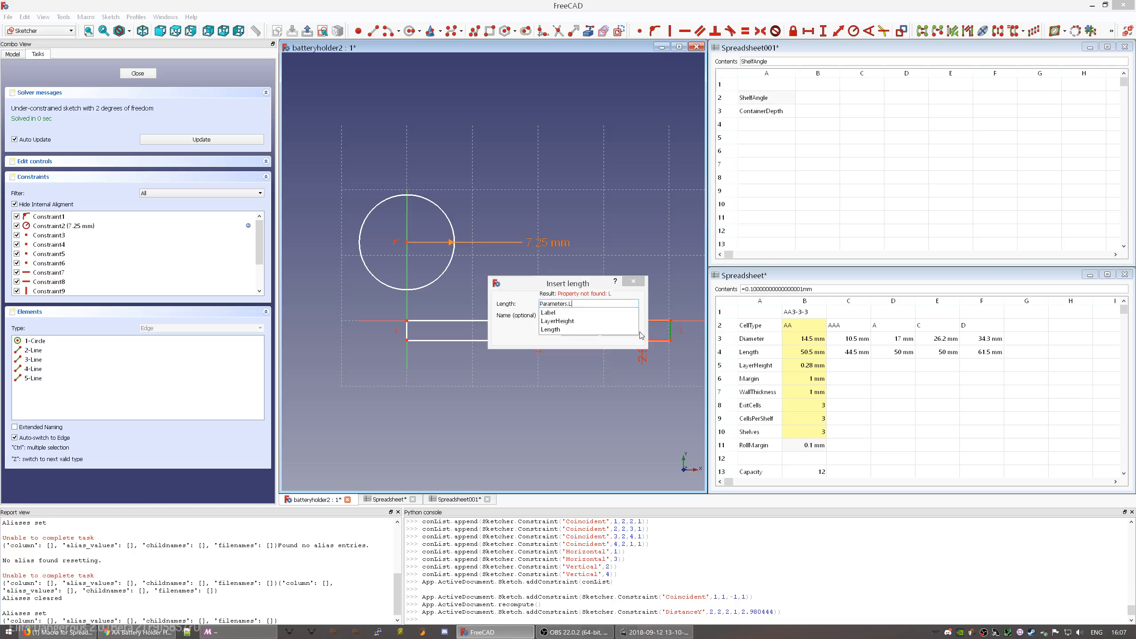
{"action": "key", "text": "Down"}
{"action": "key", "text": "Down"}
{"action": "key", "text": "Return"}
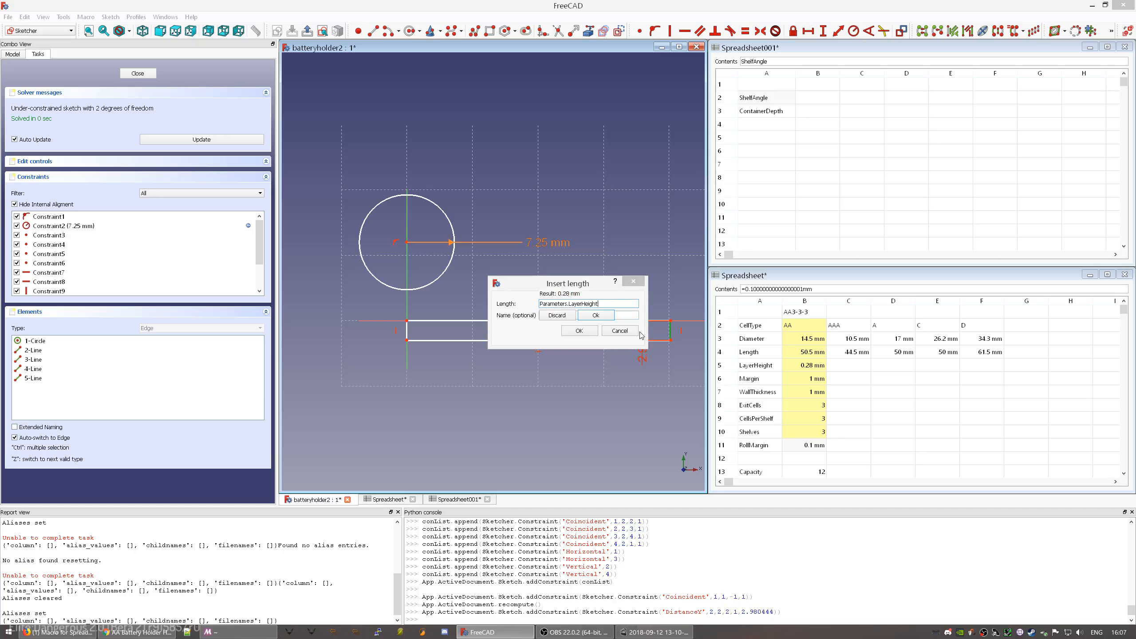
{"action": "key", "text": "Return"}
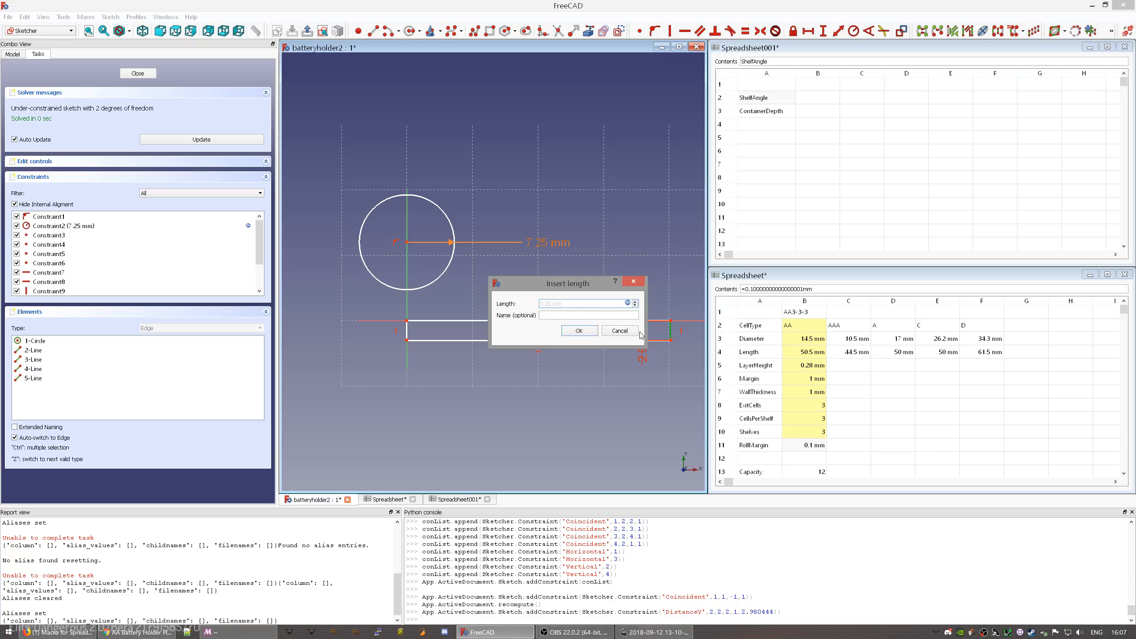
{"action": "left_click", "coordinate": [580, 331]}
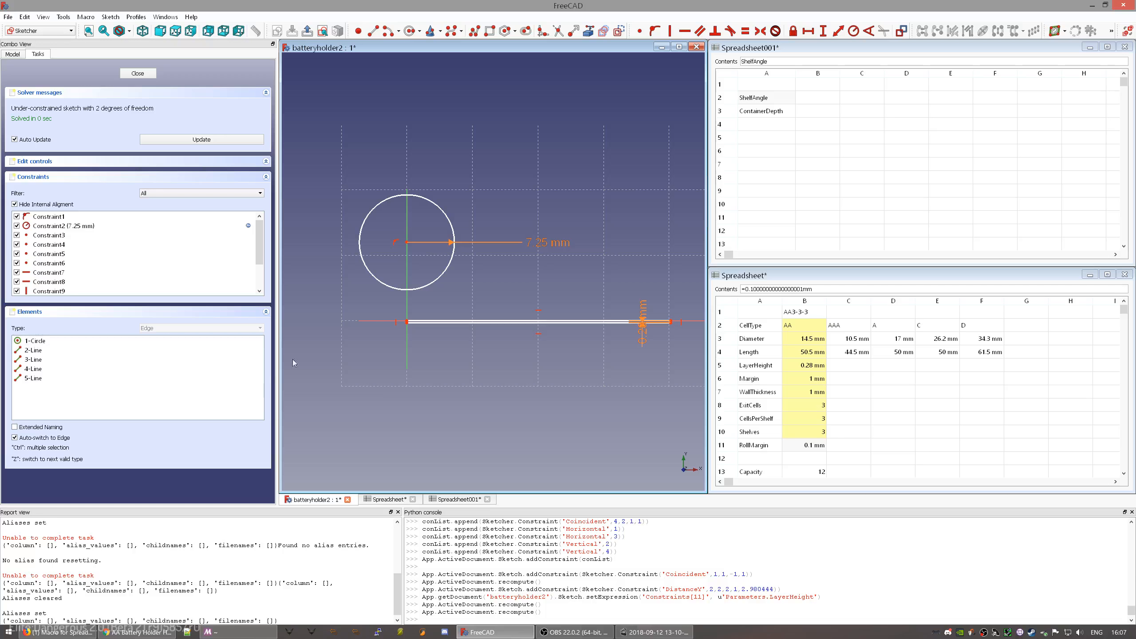
- Constrain the circle to pass through the selected point on the Y axis
{"action": "scroll", "coordinate": [376, 340], "scroll_direction": "up", "scroll_amount": 5}
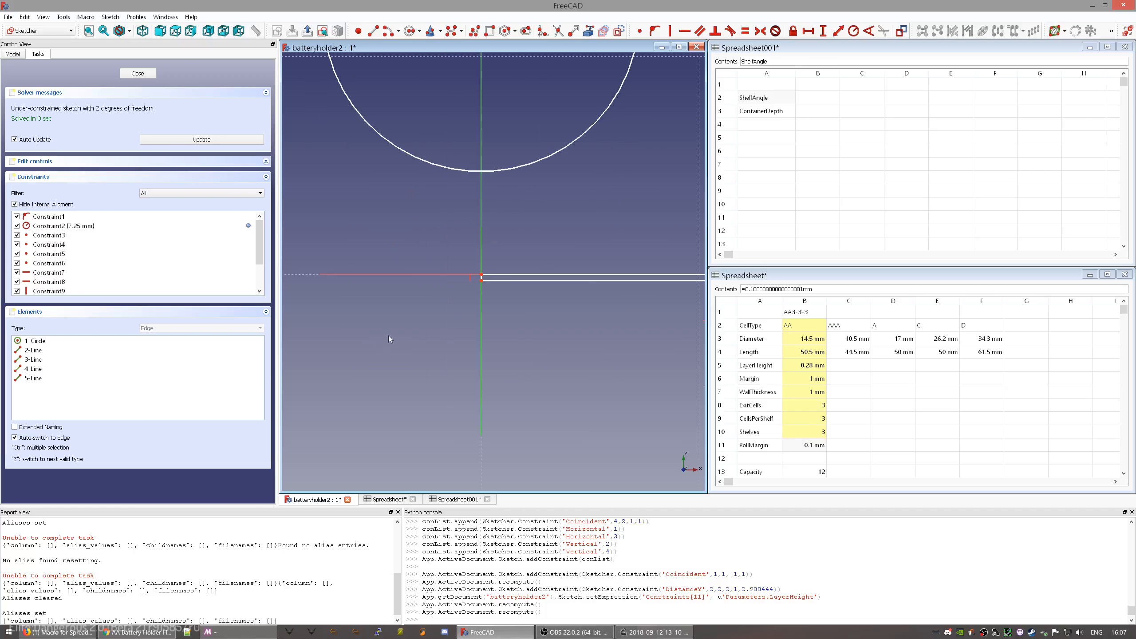
{"action": "left_click", "coordinate": [506, 168]}
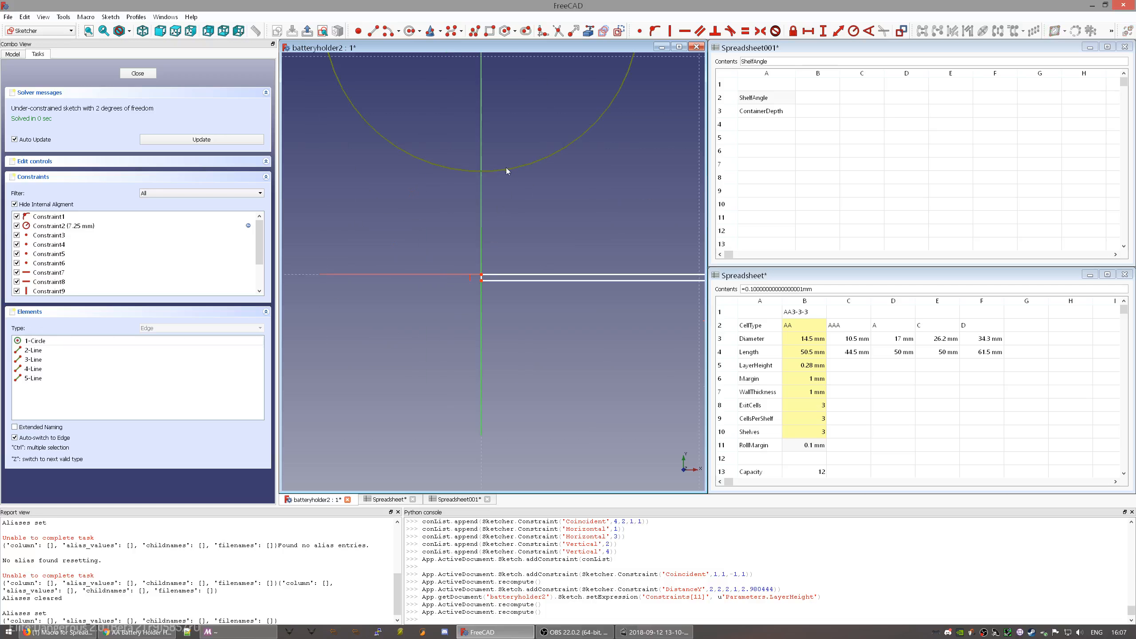
{"action": "left_click", "coordinate": [483, 274]}
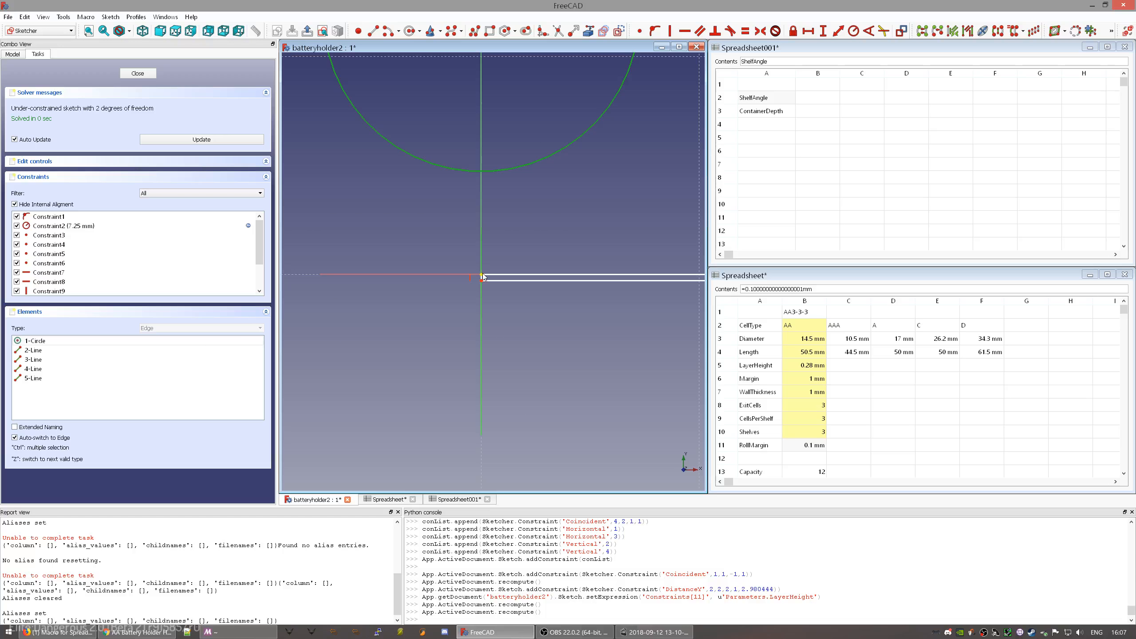
{"action": "left_click", "coordinate": [482, 275]}
{"action": "key", "text": "o"}
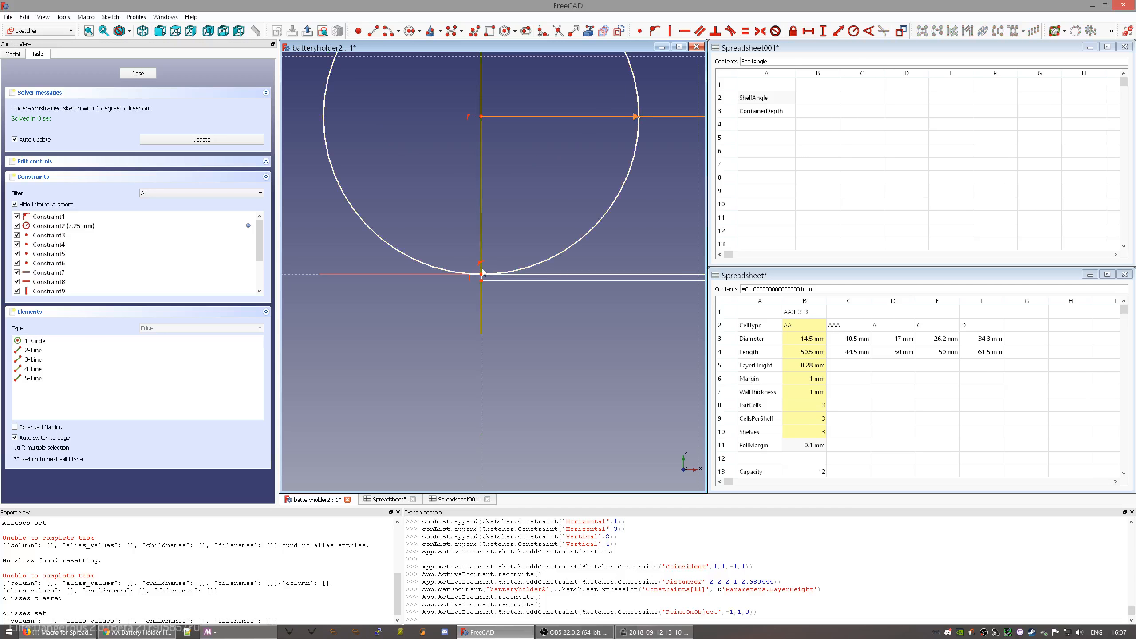
- Shorten the thin rectangle from its right end
{"action": "scroll", "coordinate": [485, 224], "scroll_direction": "down", "scroll_amount": 2}
{"action": "middle_click_drag", "start_coordinate": [557, 193], "coordinate": [513, 294]}
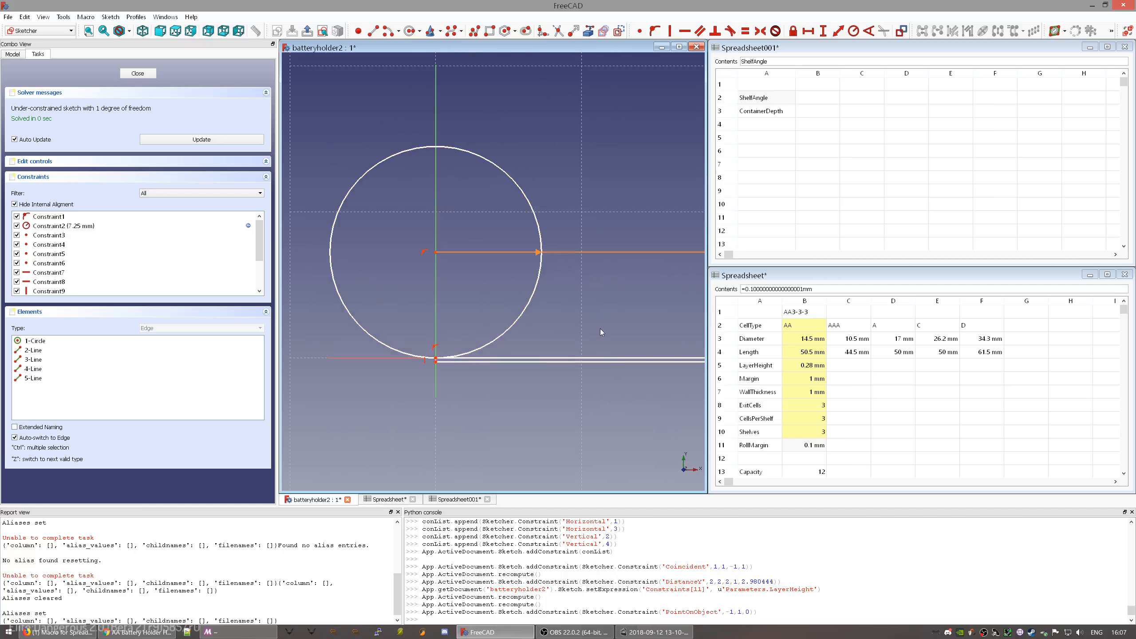
{"action": "middle_click_drag", "start_coordinate": [623, 316], "coordinate": [533, 291]}
{"action": "scroll", "coordinate": [533, 291], "scroll_direction": "down", "scroll_amount": 4}
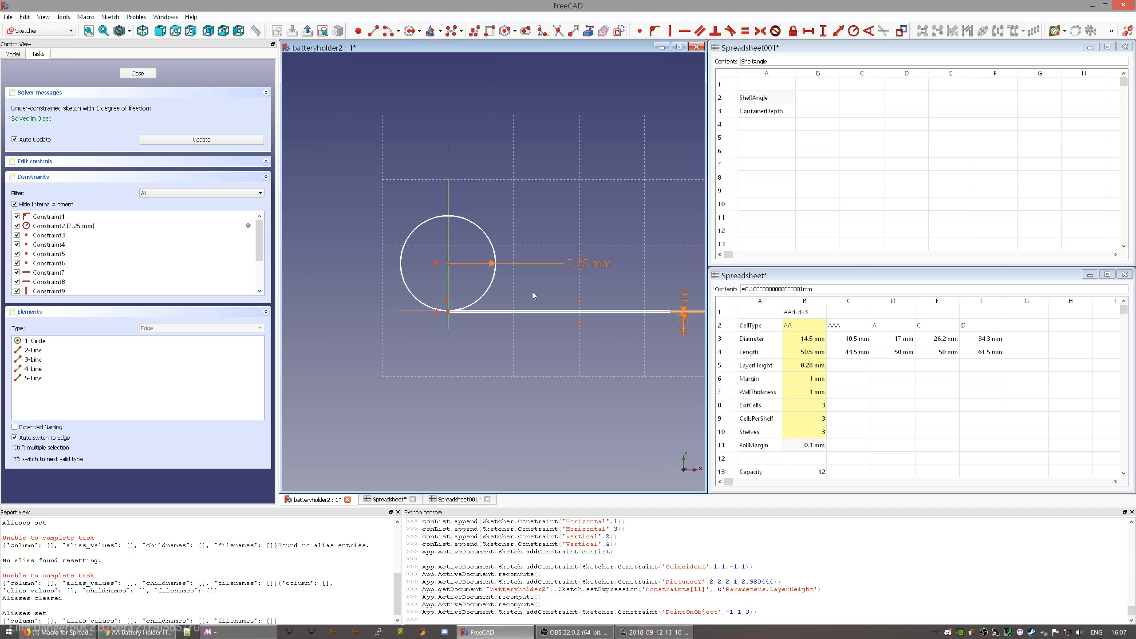
{"action": "middle_click_drag", "start_coordinate": [627, 274], "coordinate": [527, 281]}
{"action": "scroll", "coordinate": [497, 278], "scroll_direction": "up", "scroll_amount": 2}
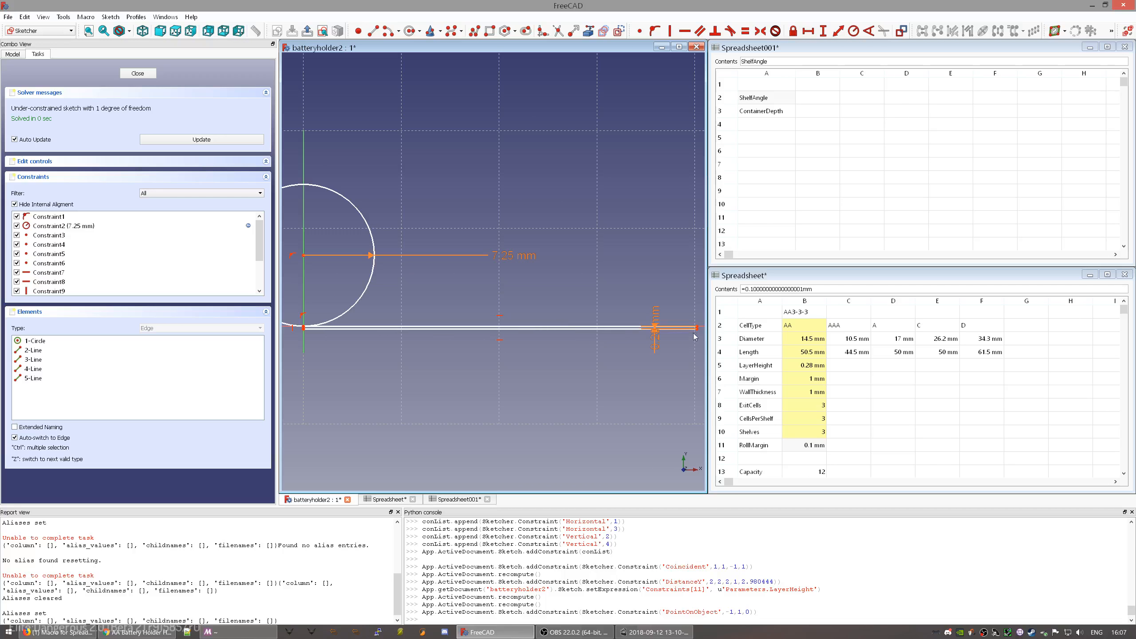
{"action": "left_click_drag", "start_coordinate": [696, 329], "coordinate": [548, 326]}
{"action": "middle_click_drag", "start_coordinate": [410, 305], "coordinate": [555, 309]}
{"action": "middle_click_drag", "start_coordinate": [647, 314], "coordinate": [602, 317]}
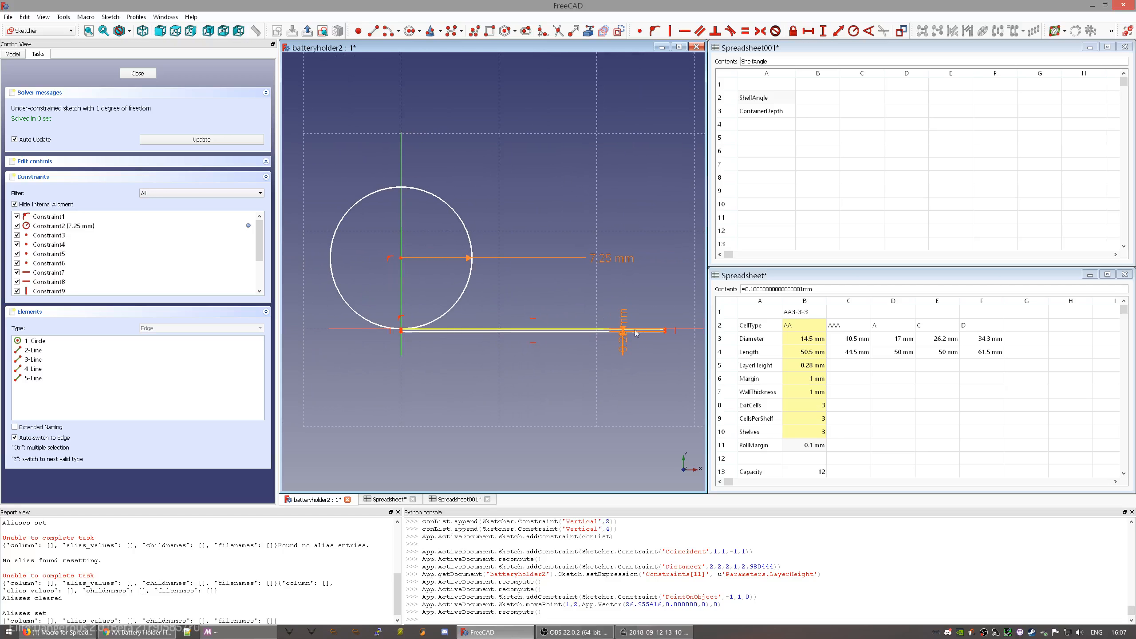
{"action": "left_click_drag", "start_coordinate": [666, 331], "coordinate": [604, 350]}
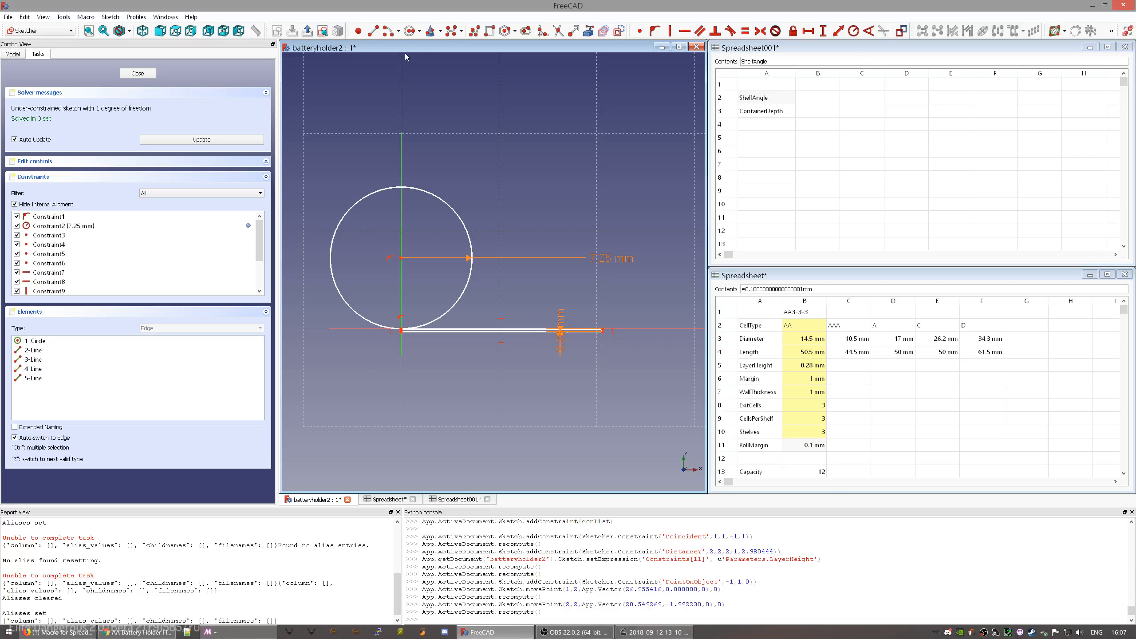
- Draw a three-segment polyline up, across and back down to the thin rectangle
{"action": "left_click", "coordinate": [471, 35]}
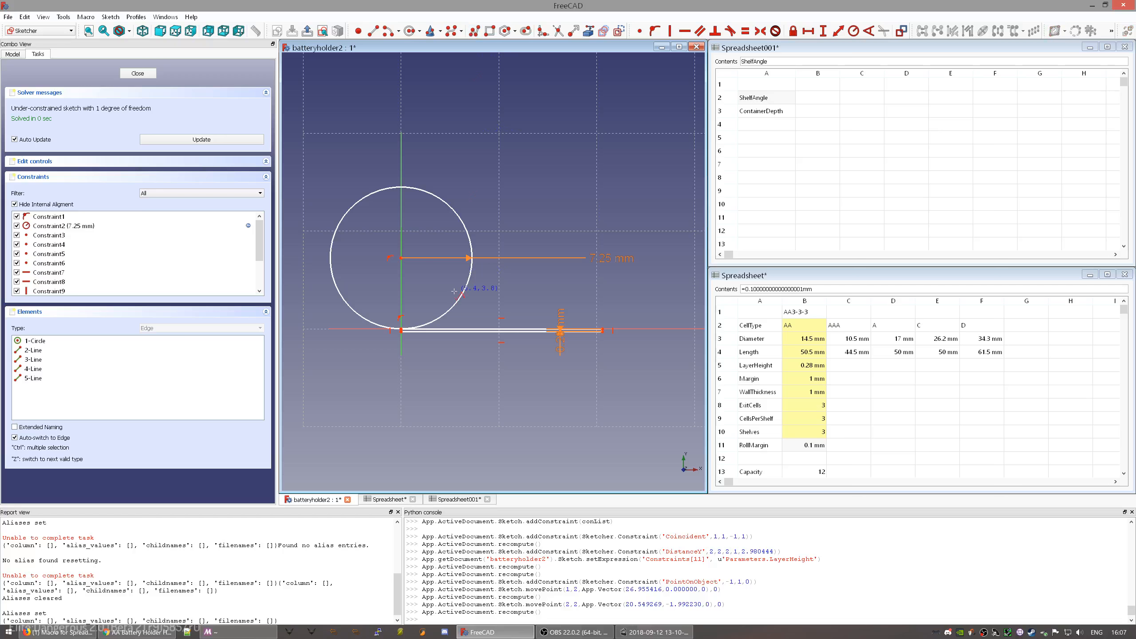
{"action": "left_click", "coordinate": [461, 330]}
{"action": "left_click", "coordinate": [461, 286]}
{"action": "left_click", "coordinate": [601, 286]}
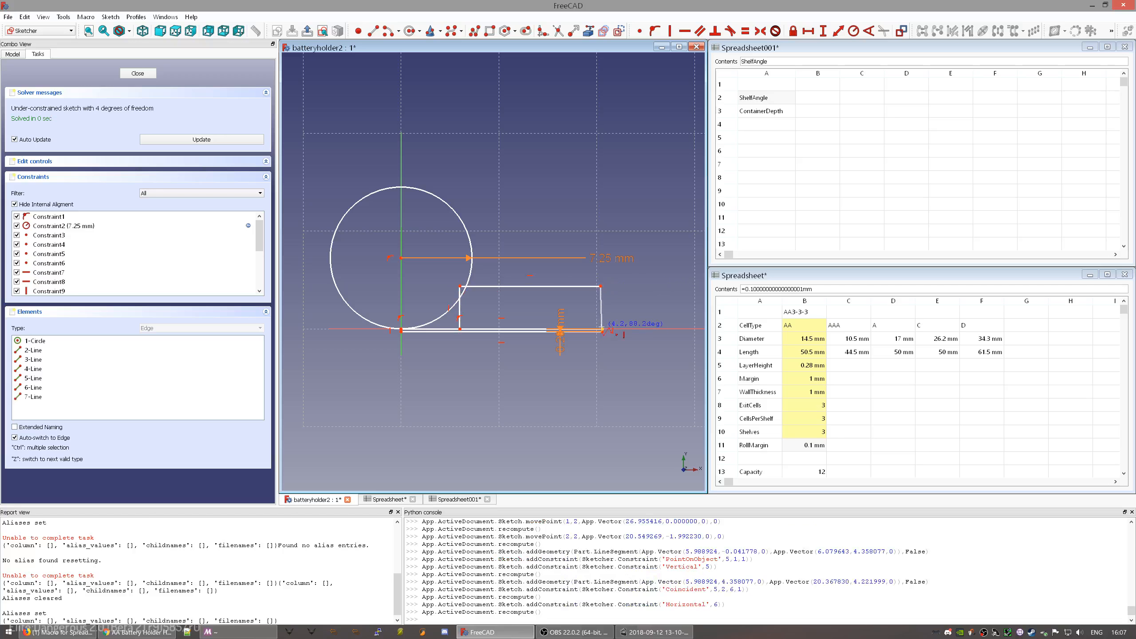
{"action": "left_click", "coordinate": [601, 330]}
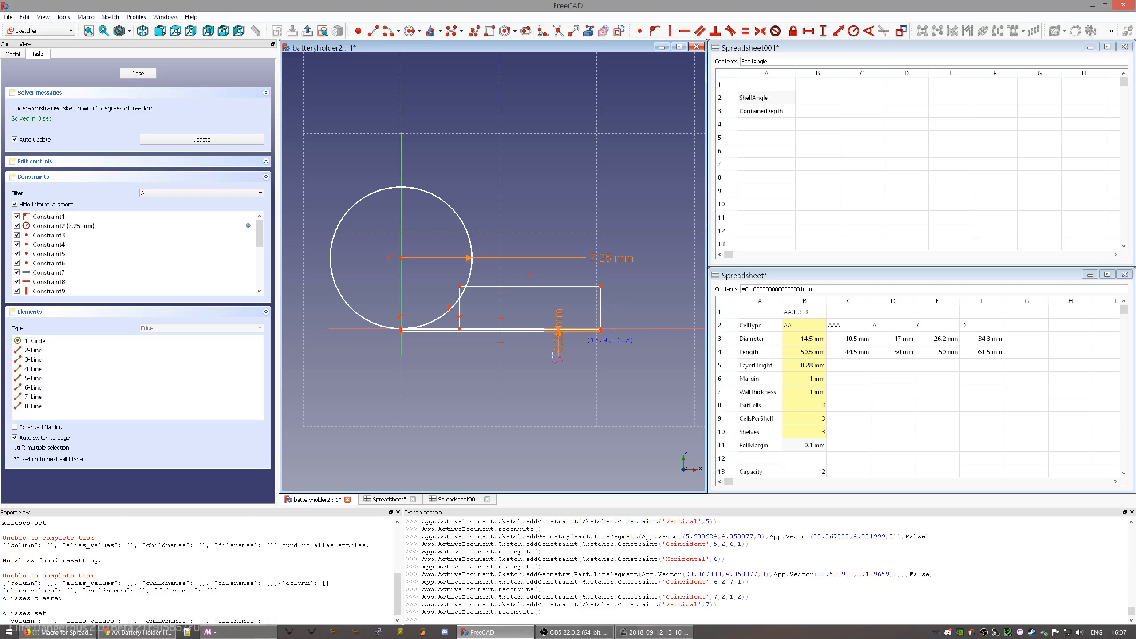
{"action": "key", "text": "Escape"}
- Make the new right-hand vertical line equal in length to the short rectangle edge
{"action": "scroll", "coordinate": [606, 329], "scroll_direction": "up", "scroll_amount": 10}
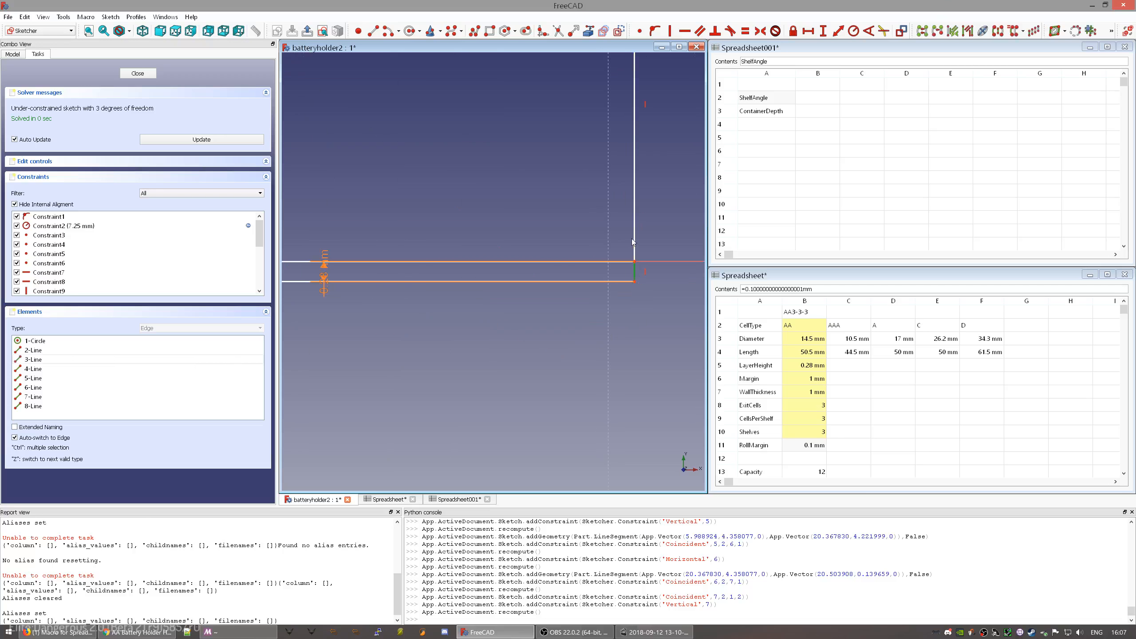
{"action": "left_click", "coordinate": [636, 268]}
{"action": "left_click", "coordinate": [636, 268], "text": "ctrl"}
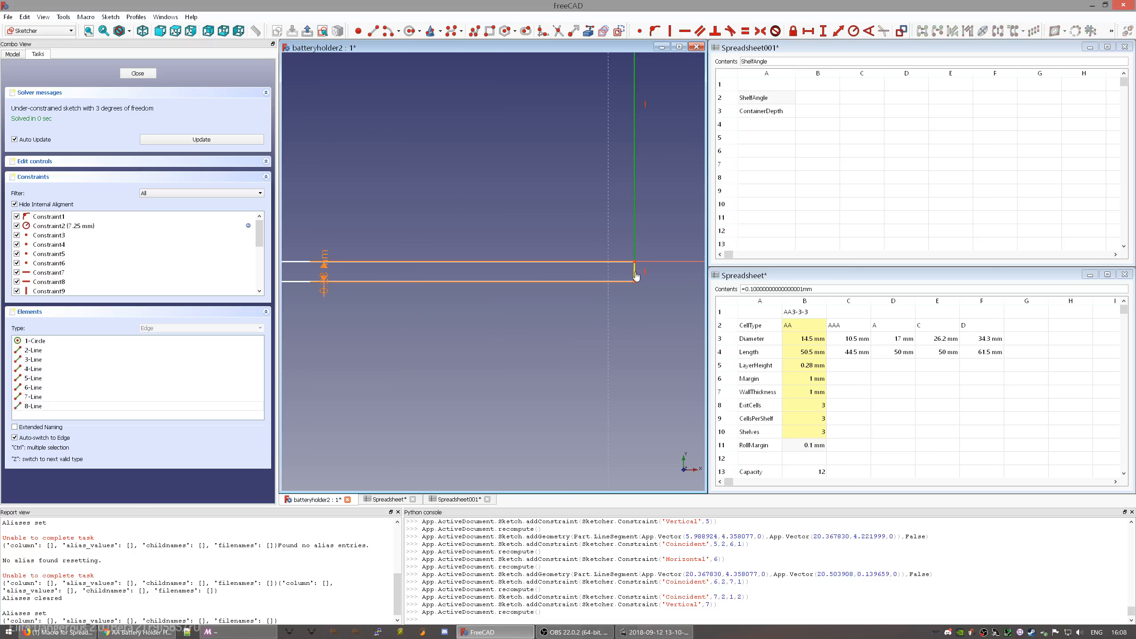
{"action": "key", "text": "e"}
- Move the polyline's bottom vertex left and slide the line's end along the circle's bottom
{"action": "scroll", "coordinate": [510, 229], "scroll_direction": "down", "scroll_amount": 2}
{"action": "scroll", "coordinate": [358, 270], "scroll_direction": "down", "scroll_amount": 6}
{"action": "middle_click_drag", "start_coordinate": [341, 268], "coordinate": [625, 269]}
{"action": "scroll", "coordinate": [465, 258], "scroll_direction": "up", "scroll_amount": 4}
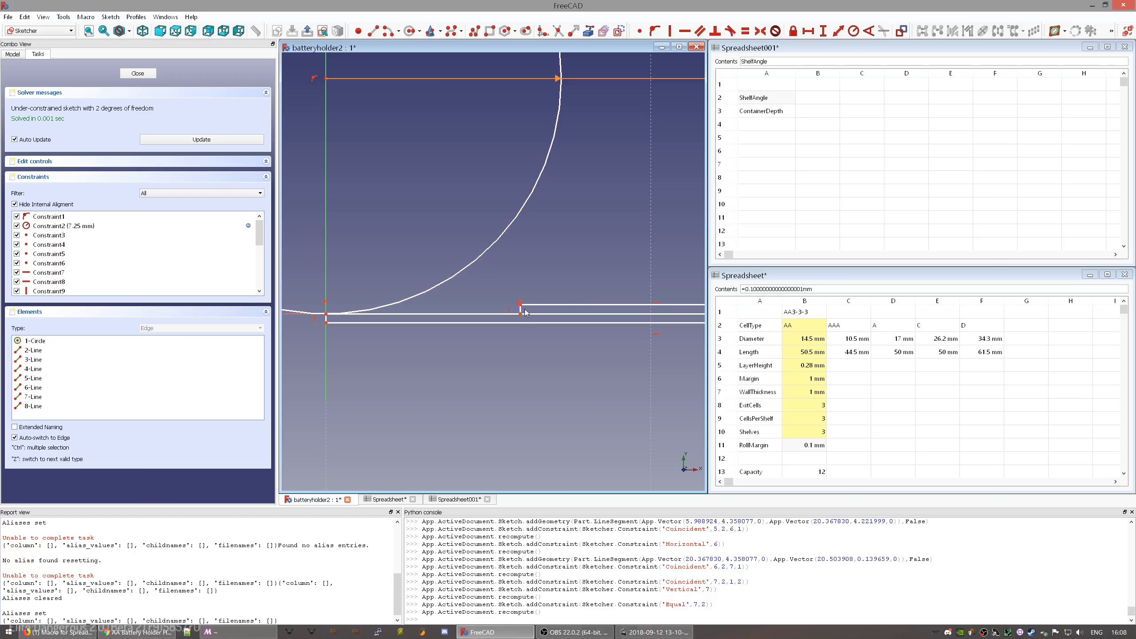
{"action": "left_click_drag", "start_coordinate": [521, 312], "coordinate": [378, 312]}
{"action": "mouse_move", "coordinate": [355, 265]}
{"action": "middle_mouse_down"}
{"action": "mouse_move", "coordinate": [478, 324]}
{"action": "mouse_move", "coordinate": [489, 343]}
{"action": "middle_mouse_up"}
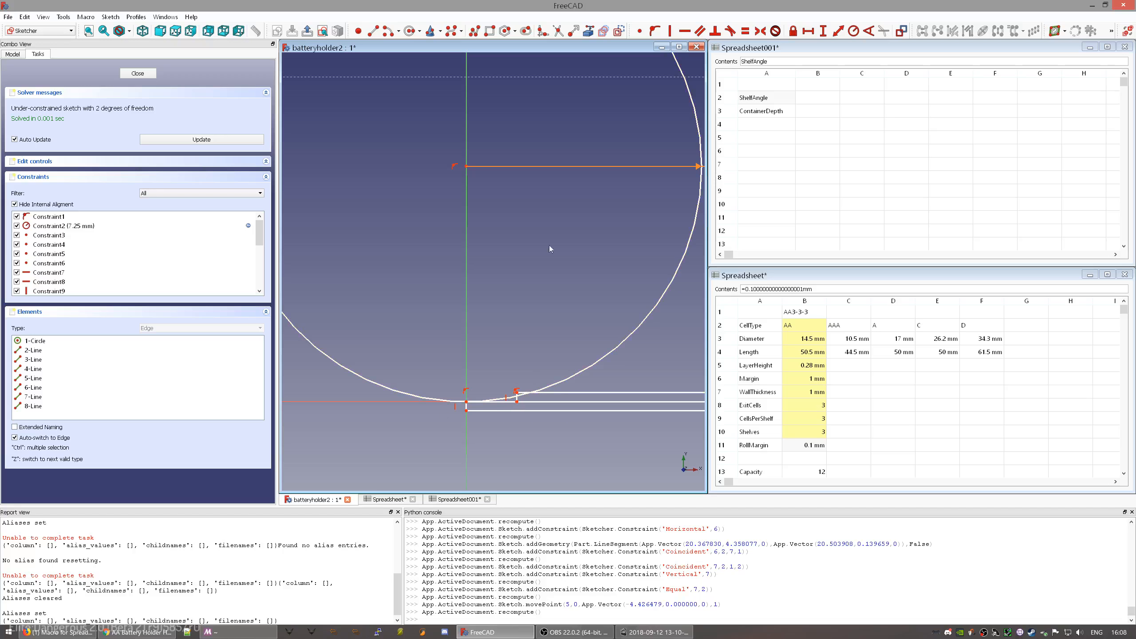
{"action": "mouse_move", "coordinate": [516, 400]}
{"action": "left_mouse_down"}
{"action": "mouse_move", "coordinate": [550, 398]}
{"action": "mouse_move", "coordinate": [530, 401]}
{"action": "left_mouse_up"}
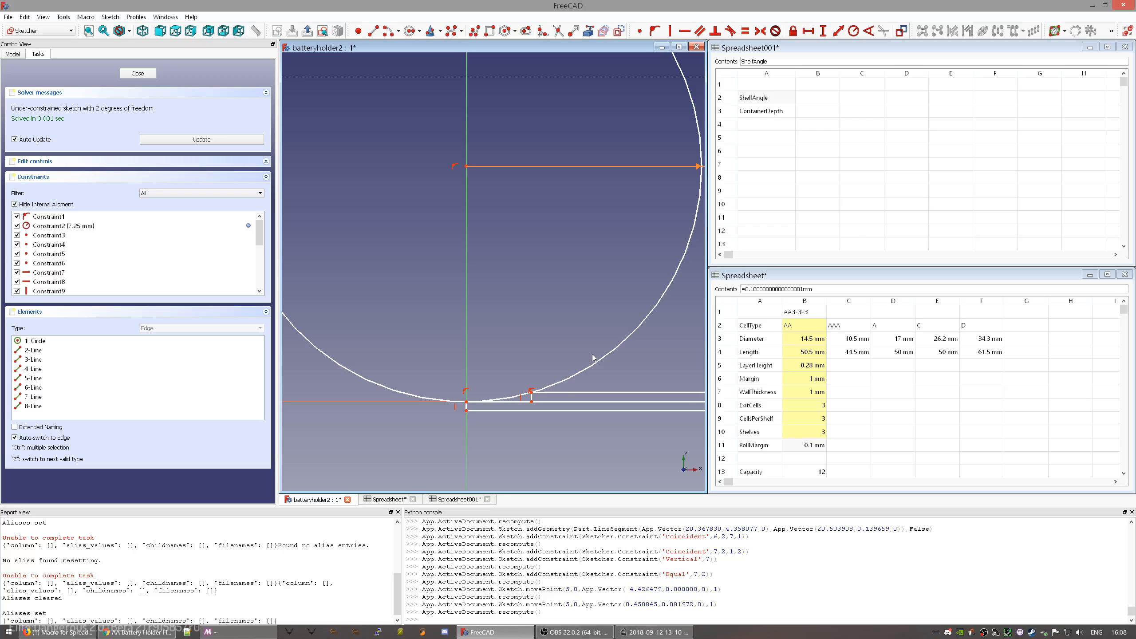
{"action": "left_click_drag", "start_coordinate": [532, 397], "coordinate": [542, 399]}
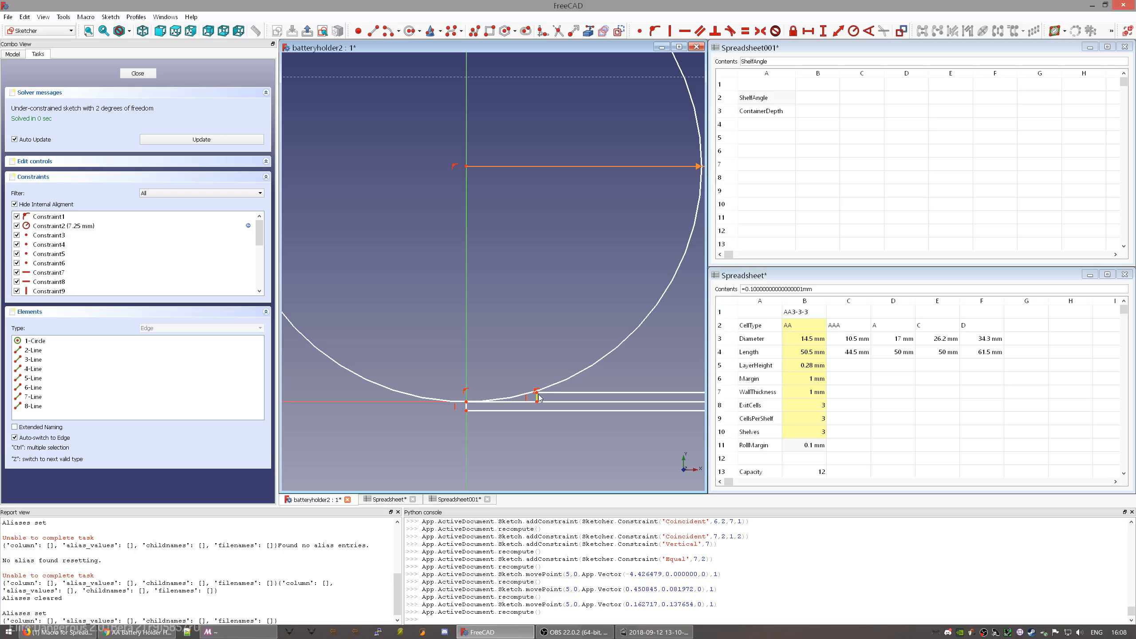
{"action": "left_click_drag", "start_coordinate": [536, 398], "coordinate": [507, 401]}
- Place a sketch point on the circle and constrain it onto the horizontal line
{"action": "left_click", "coordinate": [357, 30]}
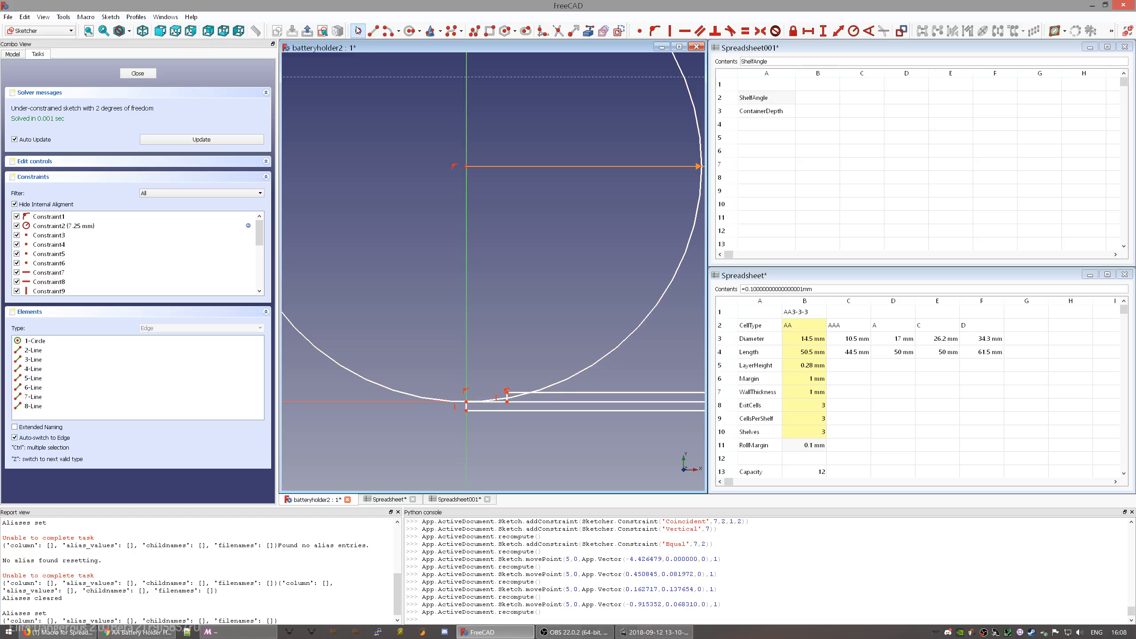
{"action": "left_click", "coordinate": [567, 379]}
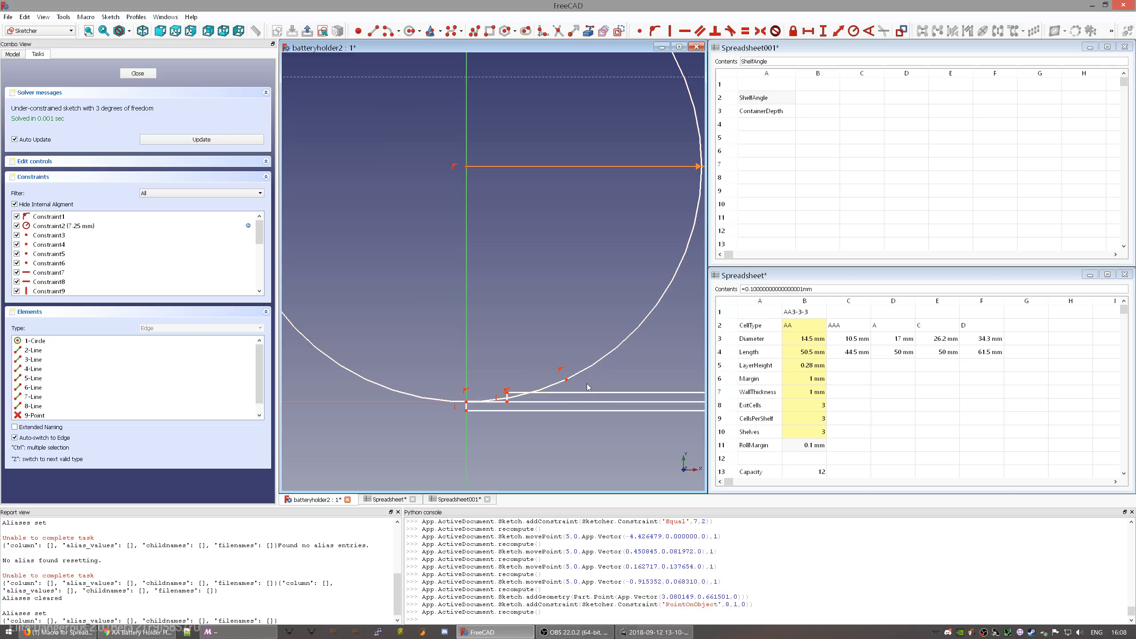
{"action": "left_click", "coordinate": [566, 383]}
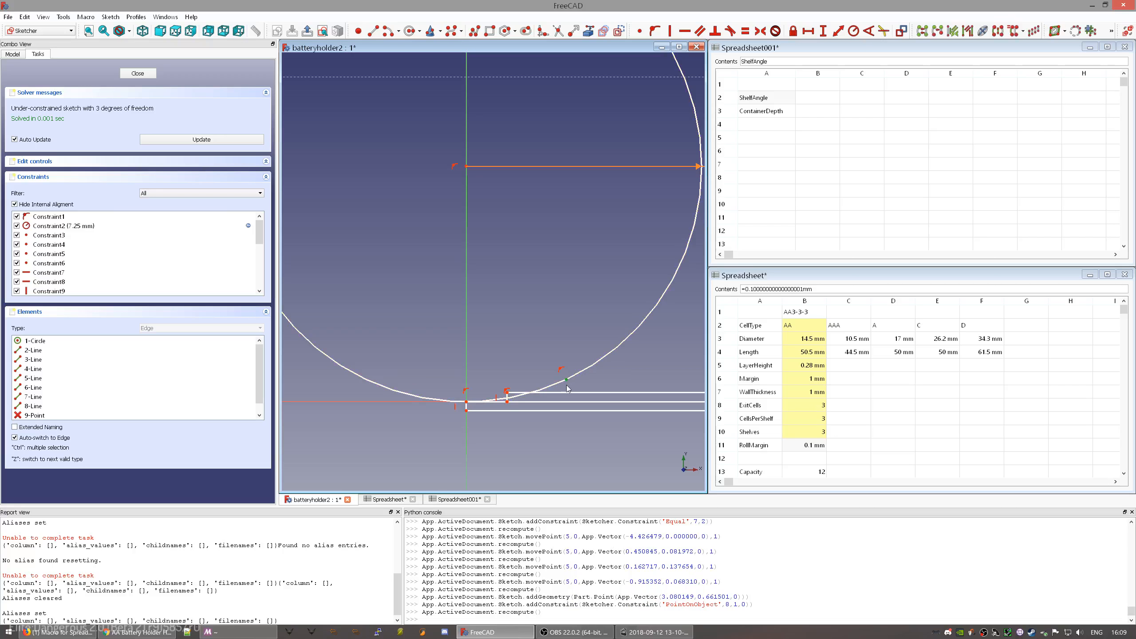
{"action": "left_click", "coordinate": [567, 393]}
{"action": "key", "text": "o"}
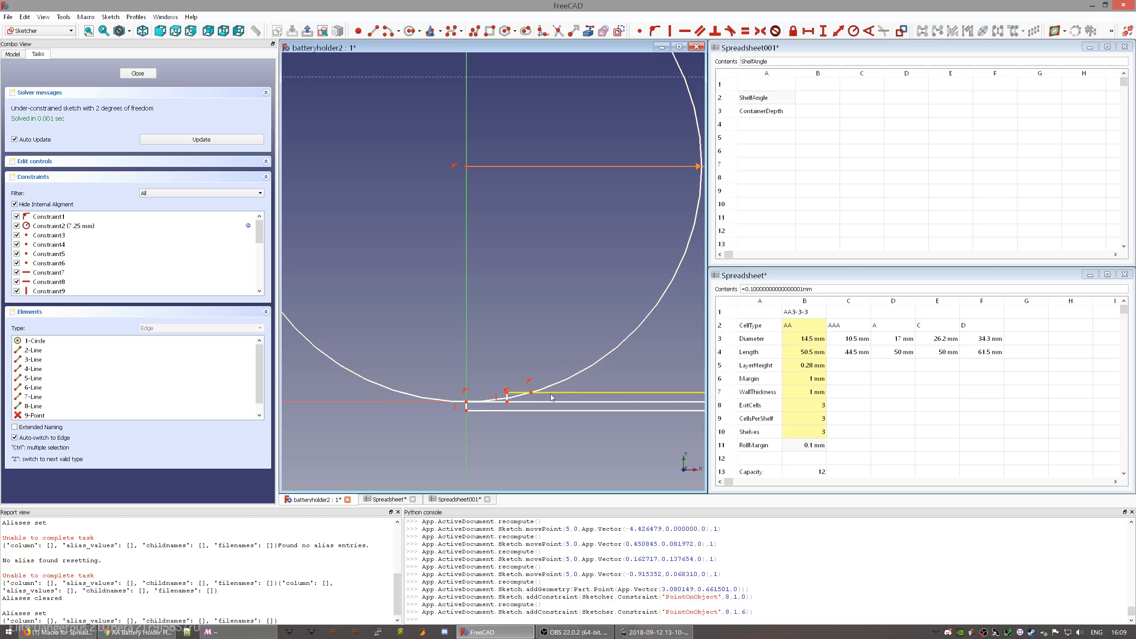
- Try a horizontal distance between the two points with a Parameters expression, then discard it
{"action": "left_click", "coordinate": [531, 392]}
{"action": "left_click", "coordinate": [507, 392]}
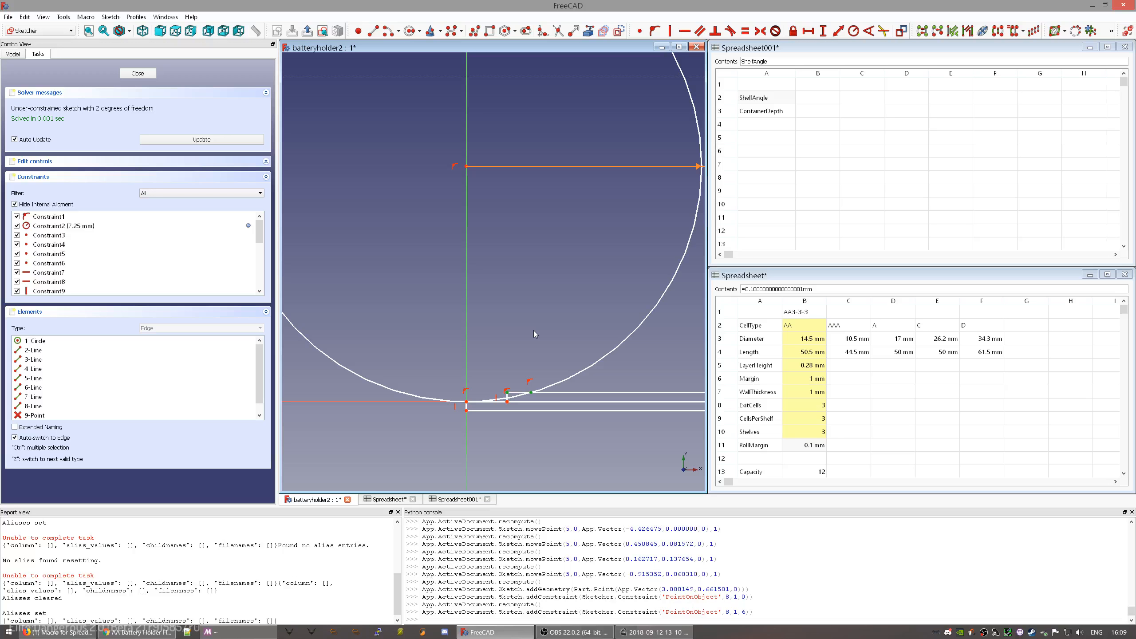
{"action": "key", "text": "shift+h"}
{"action": "key", "text": "equal"}
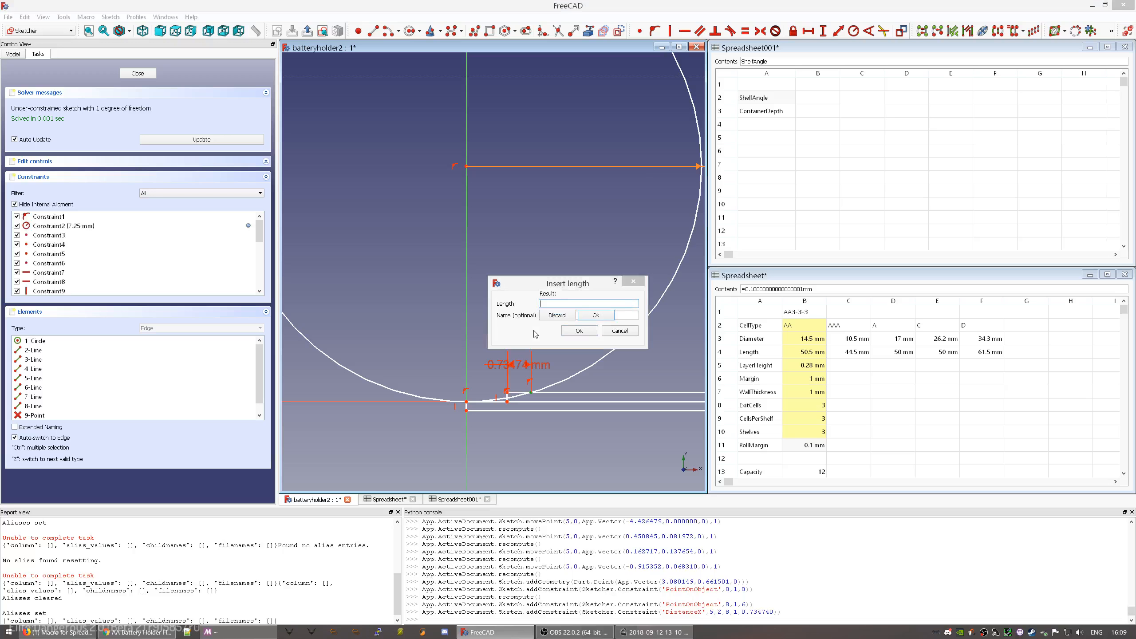
{"action": "type", "text": "Par"}
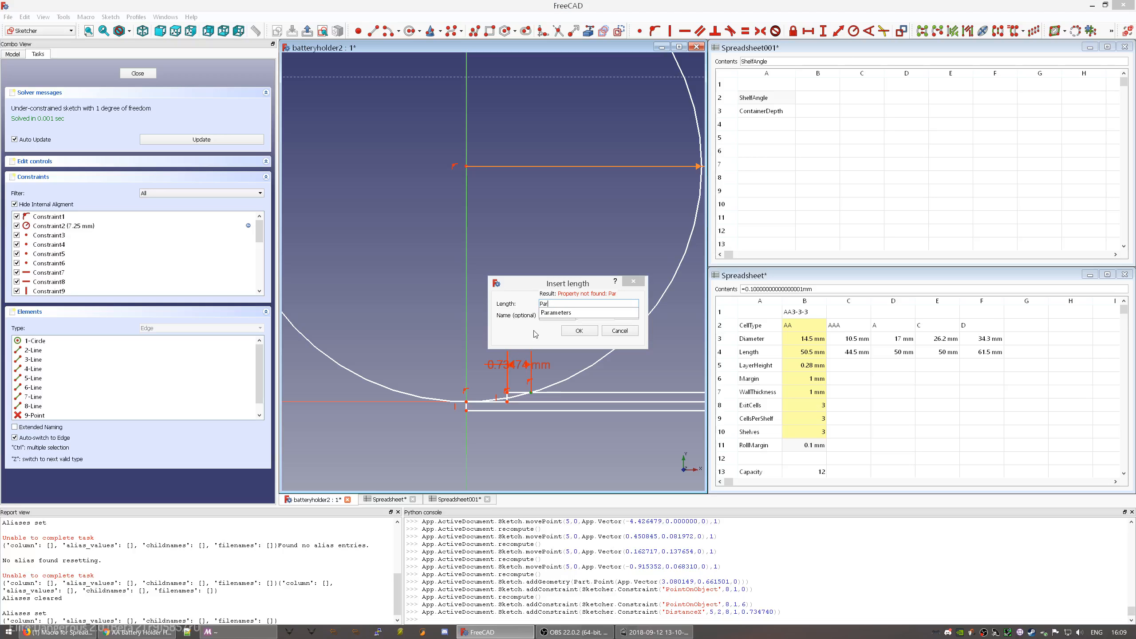
{"action": "key", "text": "Down"}
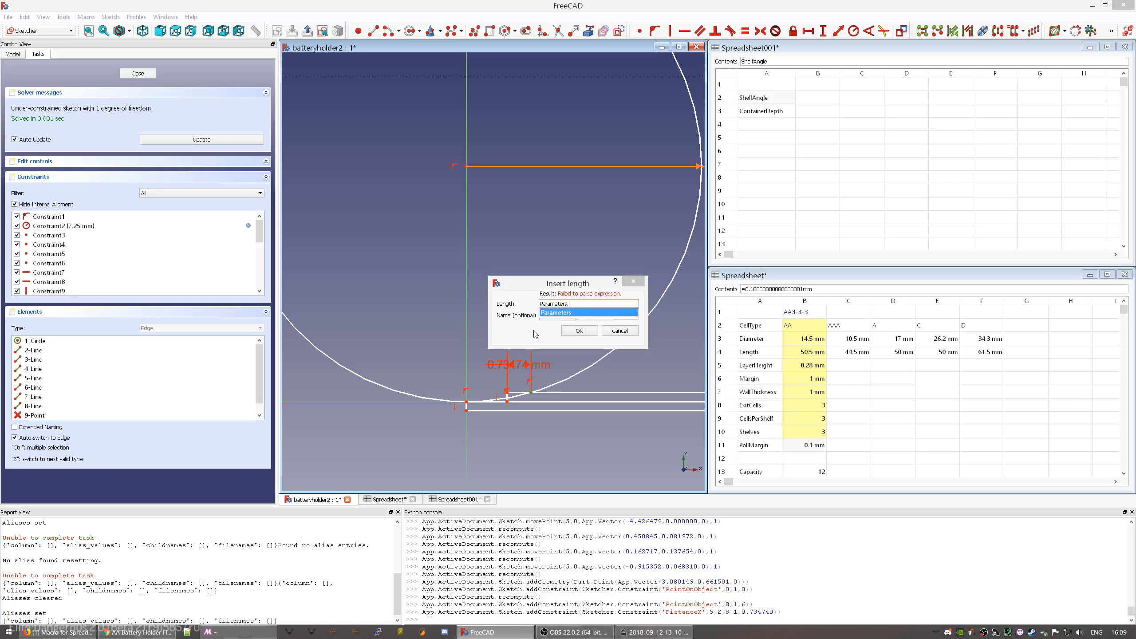
{"action": "type", "text": "RollMargin"}
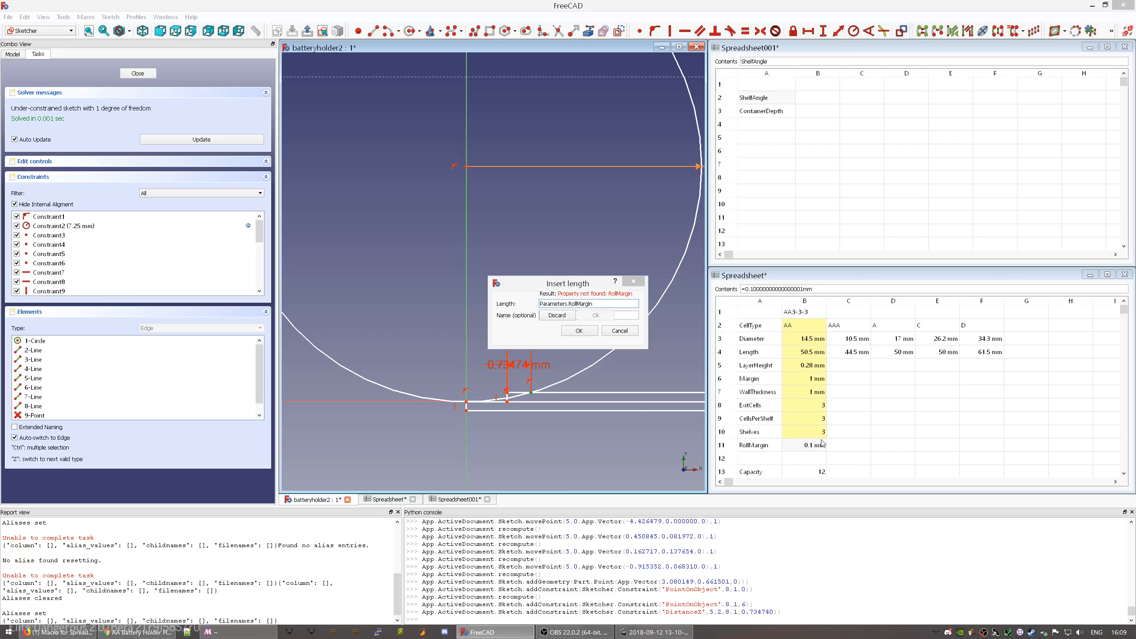
{"action": "left_click", "coordinate": [621, 332]}
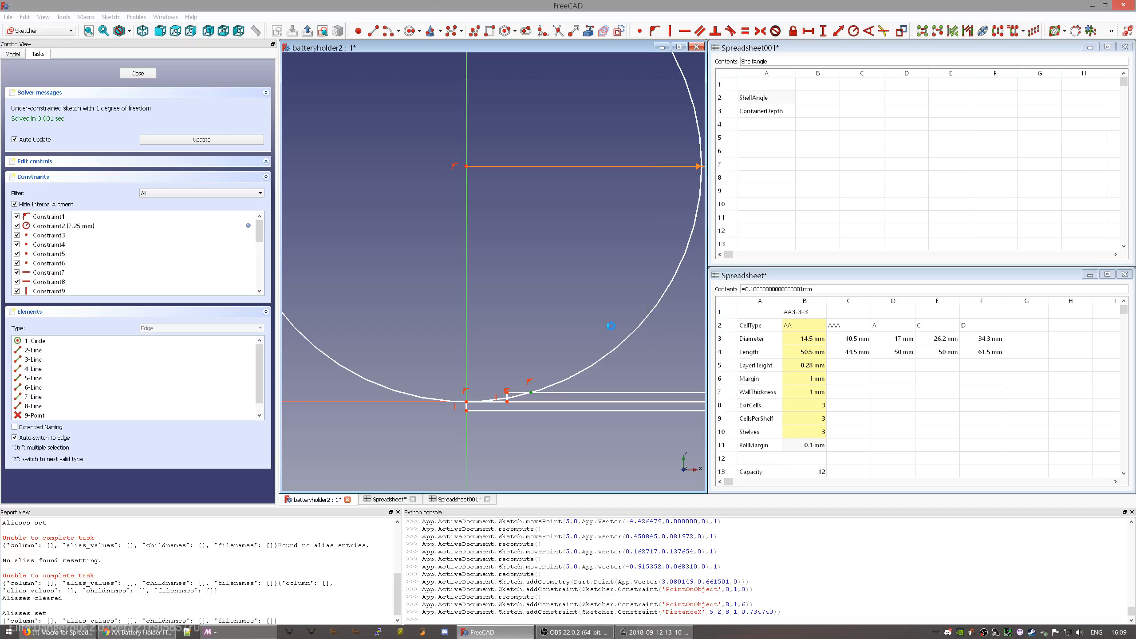
{"action": "left_click", "coordinate": [759, 332]}
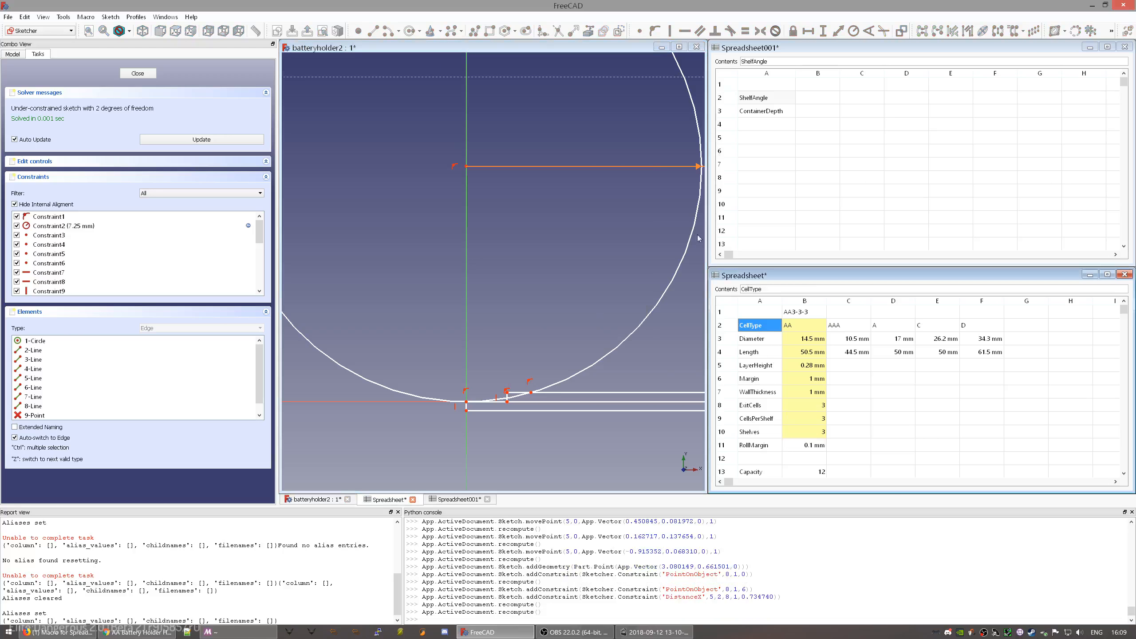
- Give spreadsheet cell B11 the alias RollMargin
{"action": "left_click", "coordinate": [797, 353]}
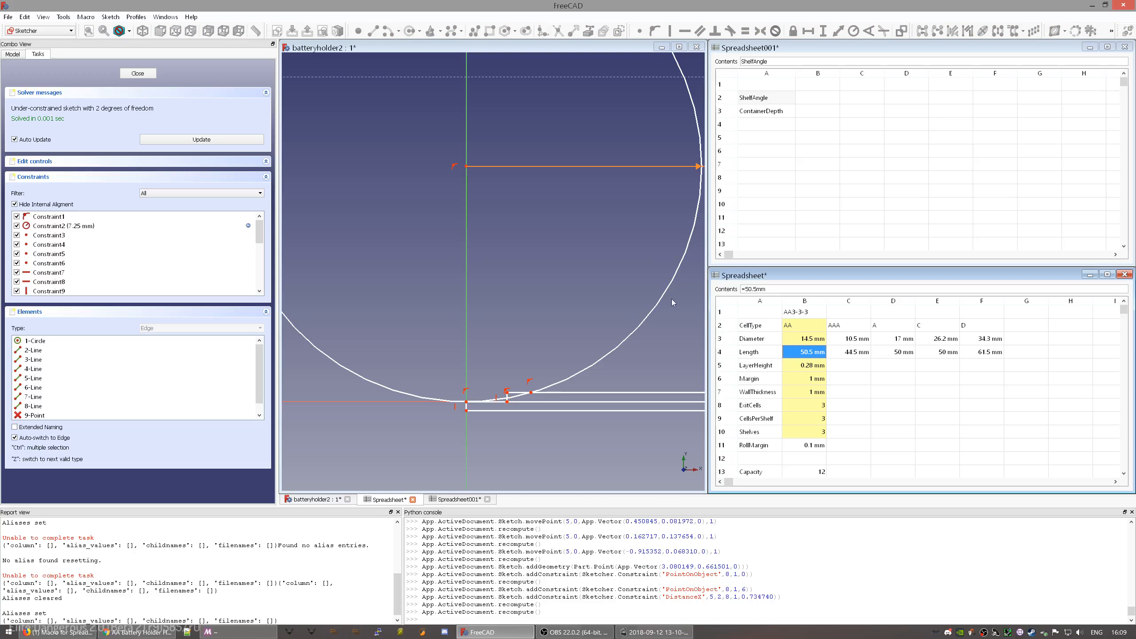
{"action": "left_click", "coordinate": [804, 450]}
{"action": "right_click", "coordinate": [805, 450]}
{"action": "left_click", "coordinate": [822, 460]}
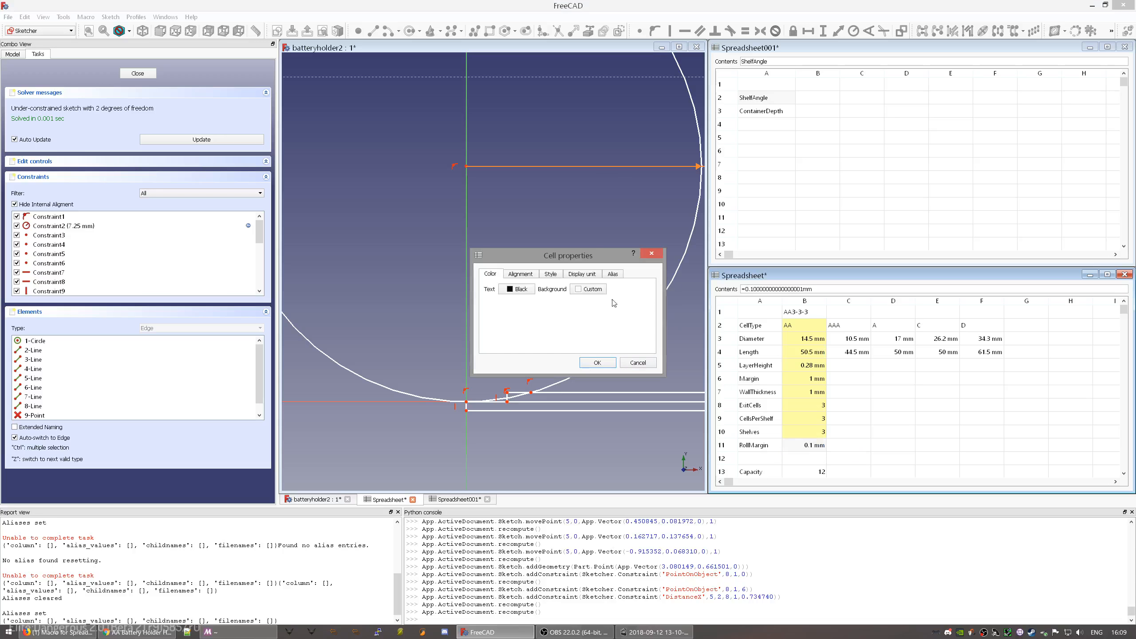
{"action": "left_click", "coordinate": [613, 274]}
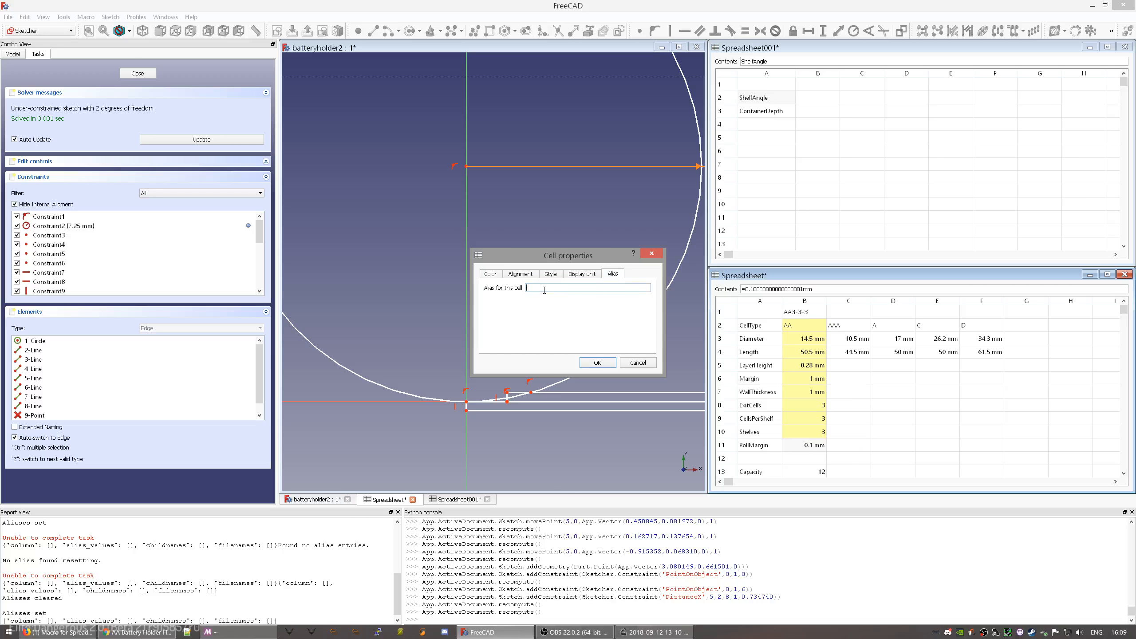
{"action": "type", "text": "RollMargin"}
{"action": "key", "text": "Return"}
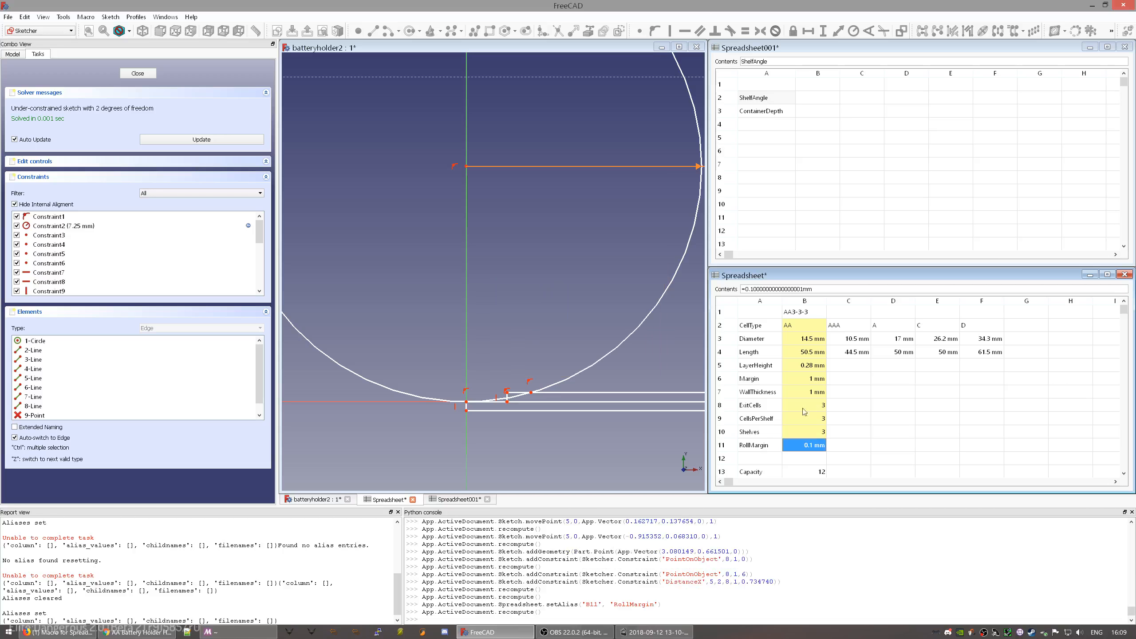
{"action": "left_click", "coordinate": [922, 442]}
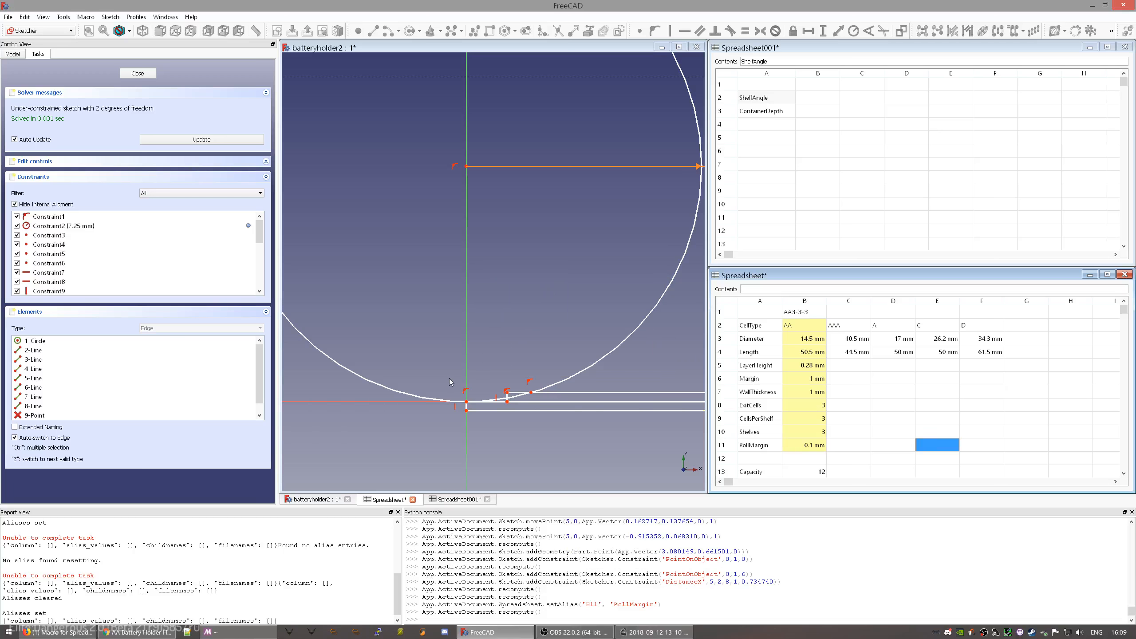
- Add a 0.1 mm horizontal distance between the two points driven by =Parameters.RollMargin
{"action": "left_click", "coordinate": [507, 393]}
{"action": "left_click", "coordinate": [531, 393]}
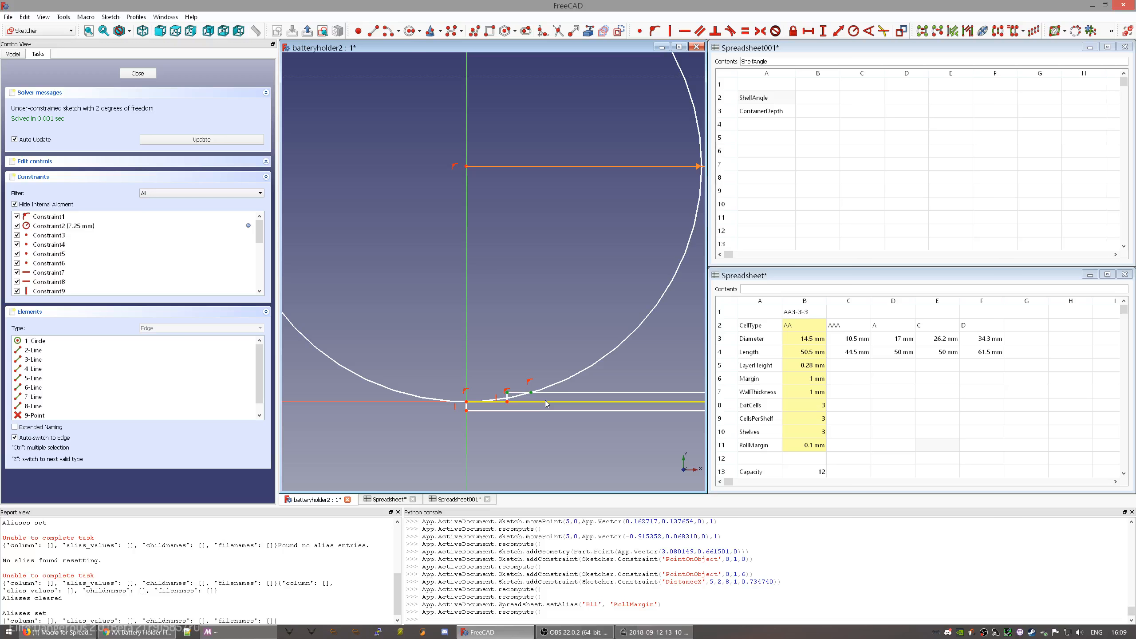
{"action": "key", "text": "shift+h"}
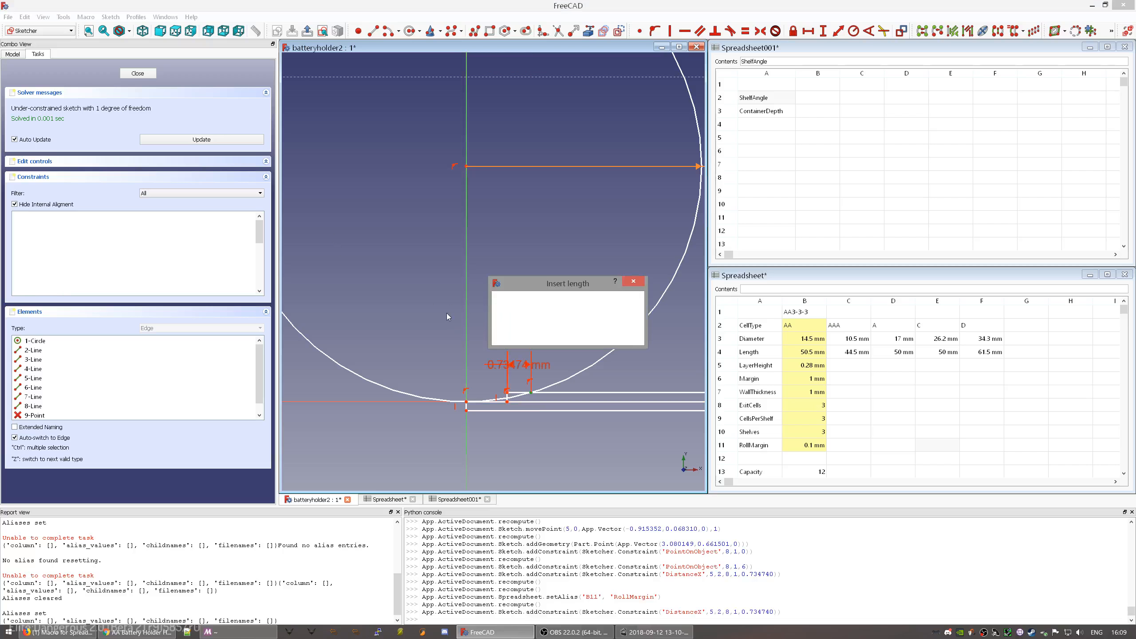
{"action": "type", "text": "Parameters.Ro"}
{"action": "key", "text": "Down"}
{"action": "key", "text": "Down"}
{"action": "key", "text": "Return"}
{"action": "key", "text": "Return"}
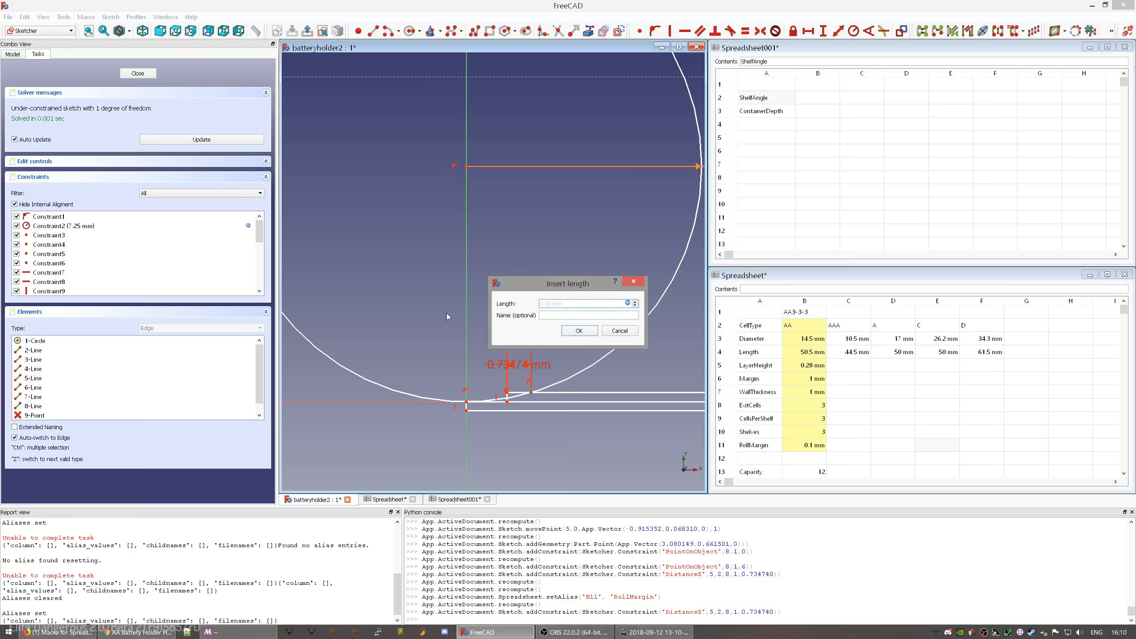
{"action": "left_click", "coordinate": [580, 332]}
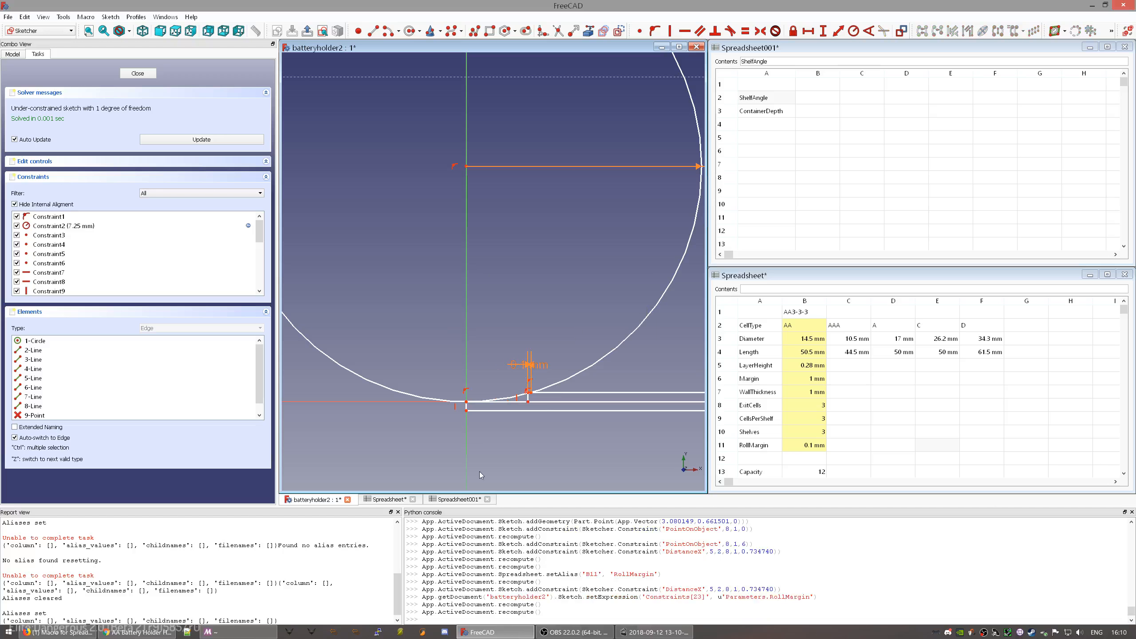
{"action": "scroll", "coordinate": [486, 408], "scroll_direction": "up", "scroll_amount": 6}
{"action": "middle_click_drag", "start_coordinate": [627, 350], "coordinate": [571, 350]}
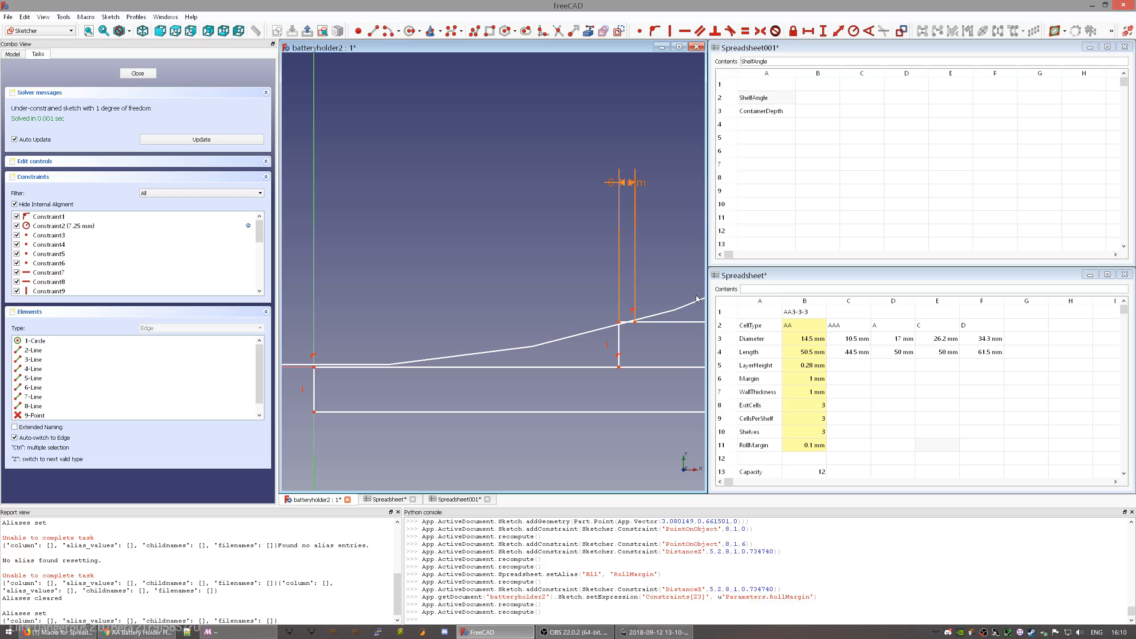
{"action": "scroll", "coordinate": [567, 327], "scroll_direction": "down", "scroll_amount": 5}
{"action": "scroll", "coordinate": [563, 322], "scroll_direction": "up", "scroll_amount": 5}
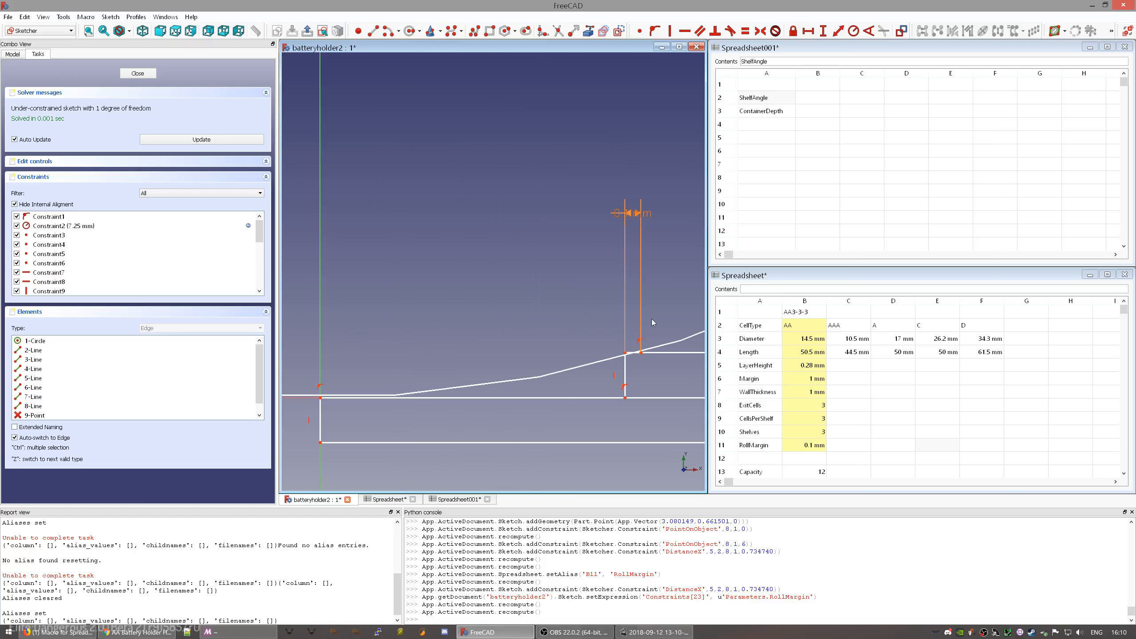
{"action": "mouse_move", "coordinate": [649, 323]}
{"action": "middle_mouse_down"}
{"action": "mouse_move", "coordinate": [554, 339]}
{"action": "mouse_move", "coordinate": [549, 322]}
{"action": "middle_mouse_up"}
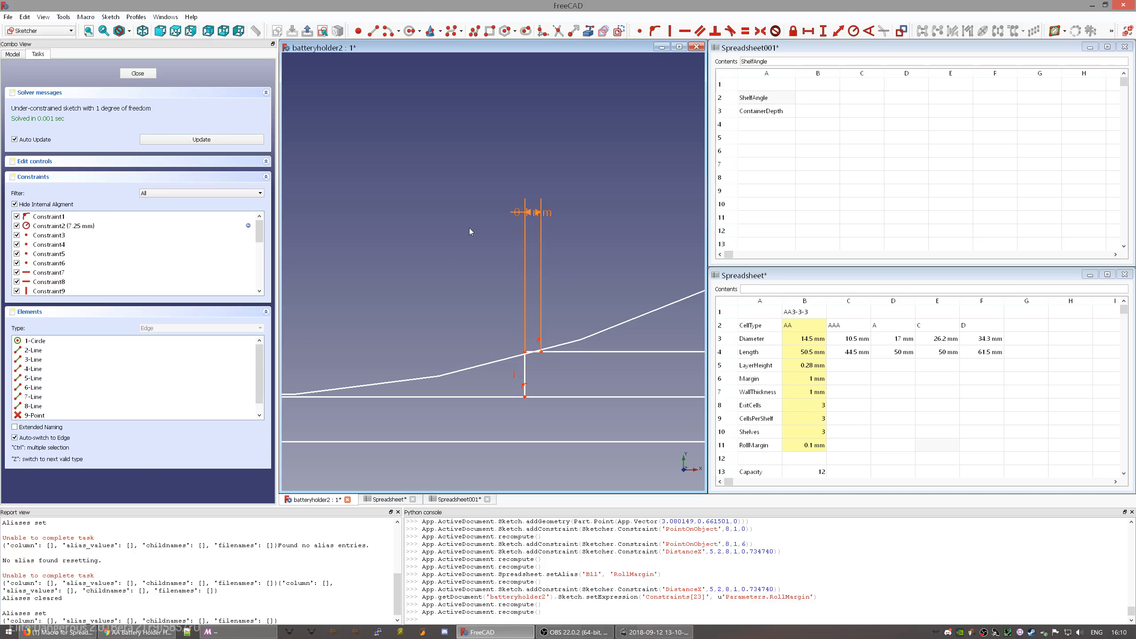
{"action": "left_click", "coordinate": [373, 31]}
{"action": "key", "text": "Escape"}
{"action": "scroll", "coordinate": [565, 371], "scroll_direction": "down", "scroll_amount": 5}
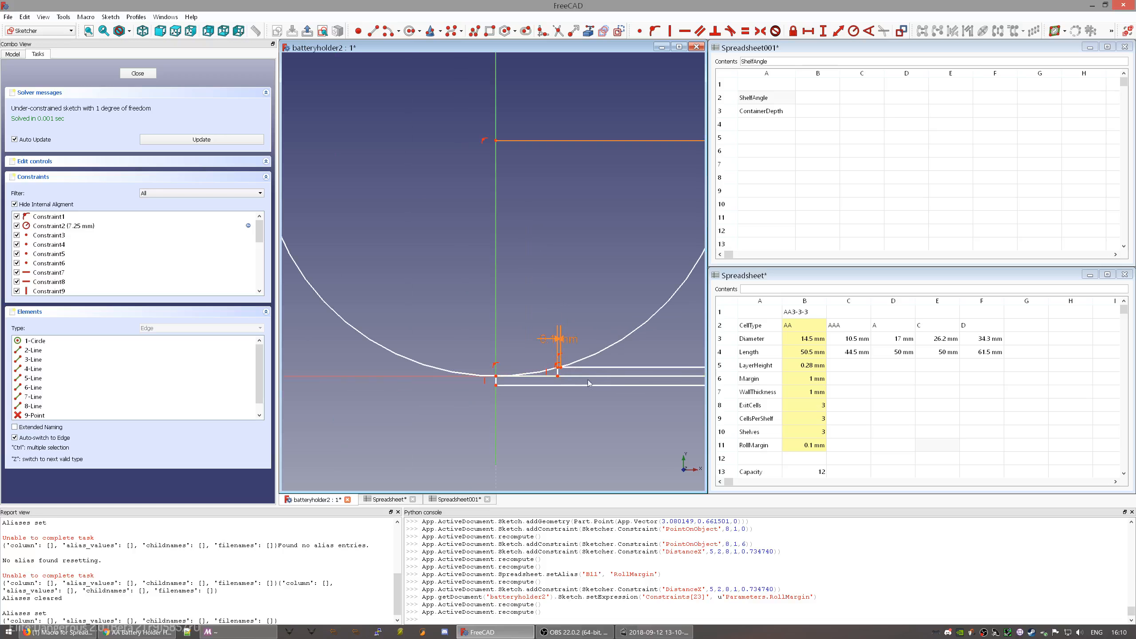
{"action": "mouse_move", "coordinate": [601, 356]}
{"action": "middle_mouse_down"}
{"action": "mouse_move", "coordinate": [577, 360]}
{"action": "mouse_move", "coordinate": [569, 385]}
{"action": "mouse_move", "coordinate": [546, 339]}
{"action": "mouse_move", "coordinate": [528, 361]}
{"action": "middle_mouse_up"}
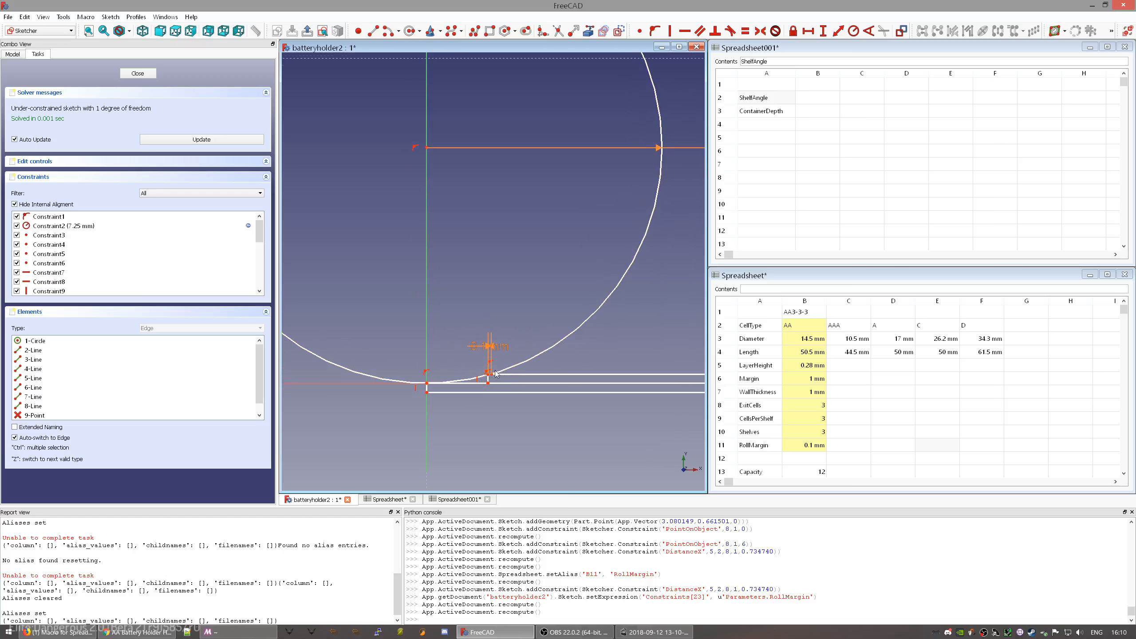
{"action": "scroll", "coordinate": [478, 391], "scroll_direction": "up", "scroll_amount": 6}
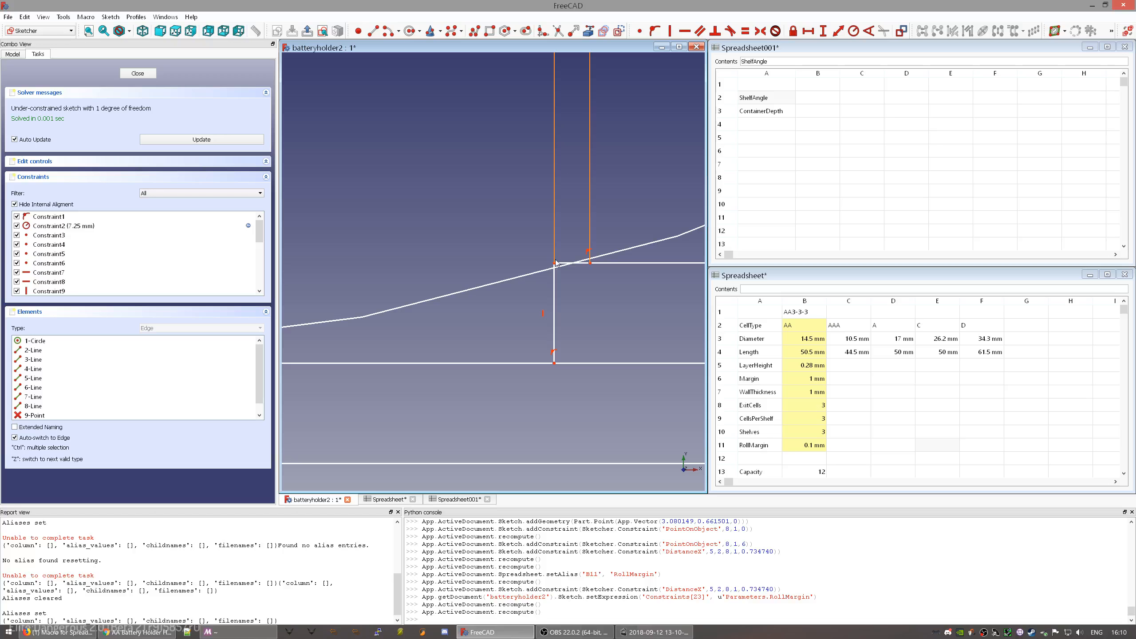
{"action": "left_click", "coordinate": [591, 264]}
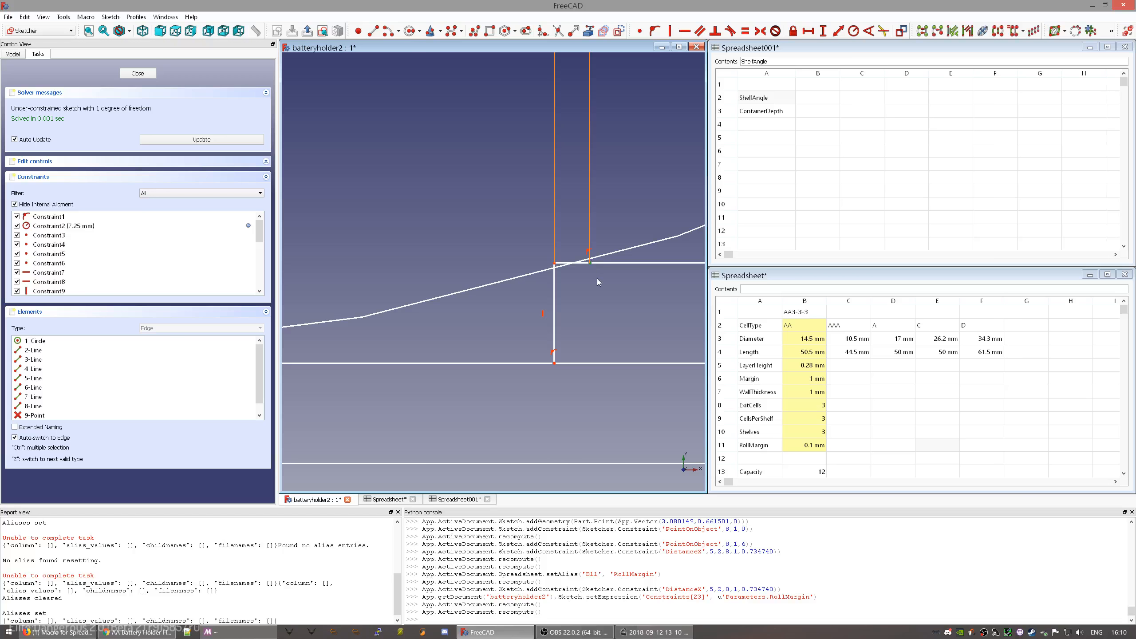
{"action": "scroll", "coordinate": [585, 279], "scroll_direction": "down", "scroll_amount": 8}
{"action": "middle_click_drag", "start_coordinate": [601, 314], "coordinate": [554, 325]}
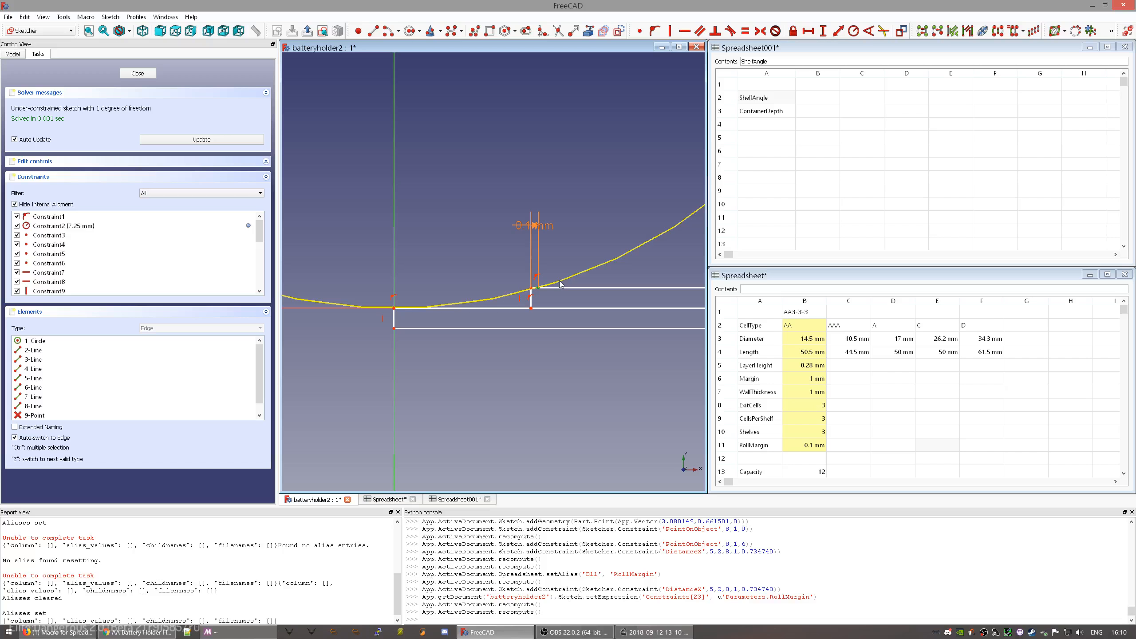
- Change the Diameter in cell B3 to 3mm as a trial
{"action": "left_click", "coordinate": [814, 342]}
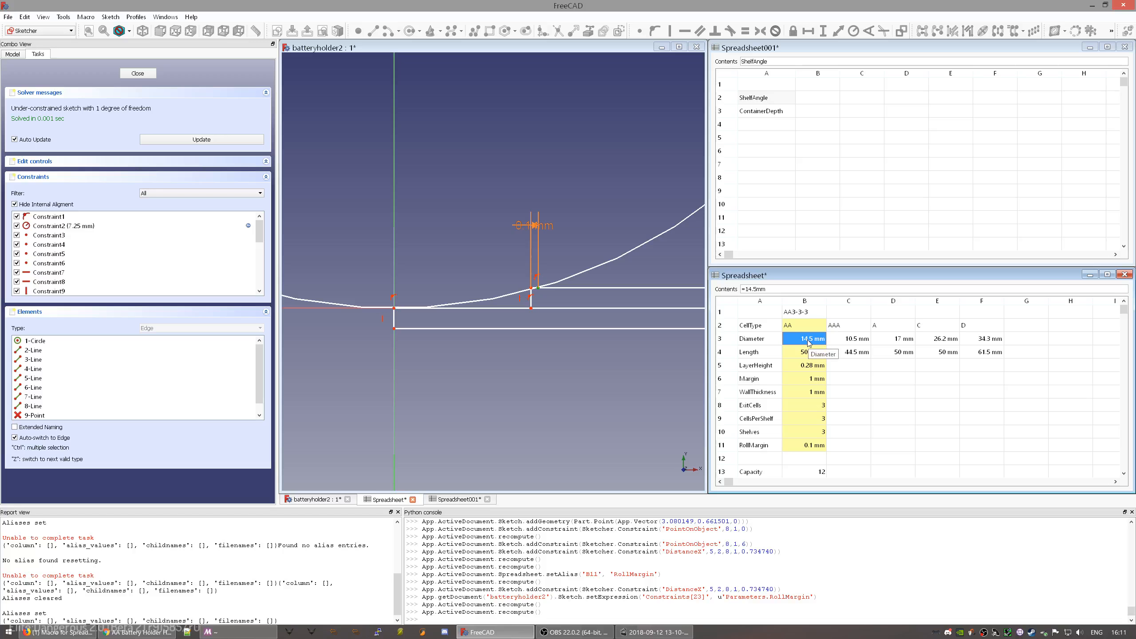
{"action": "double_click", "coordinate": [808, 339]}
{"action": "type", "text": "3mm"}
{"action": "key", "text": "Return"}
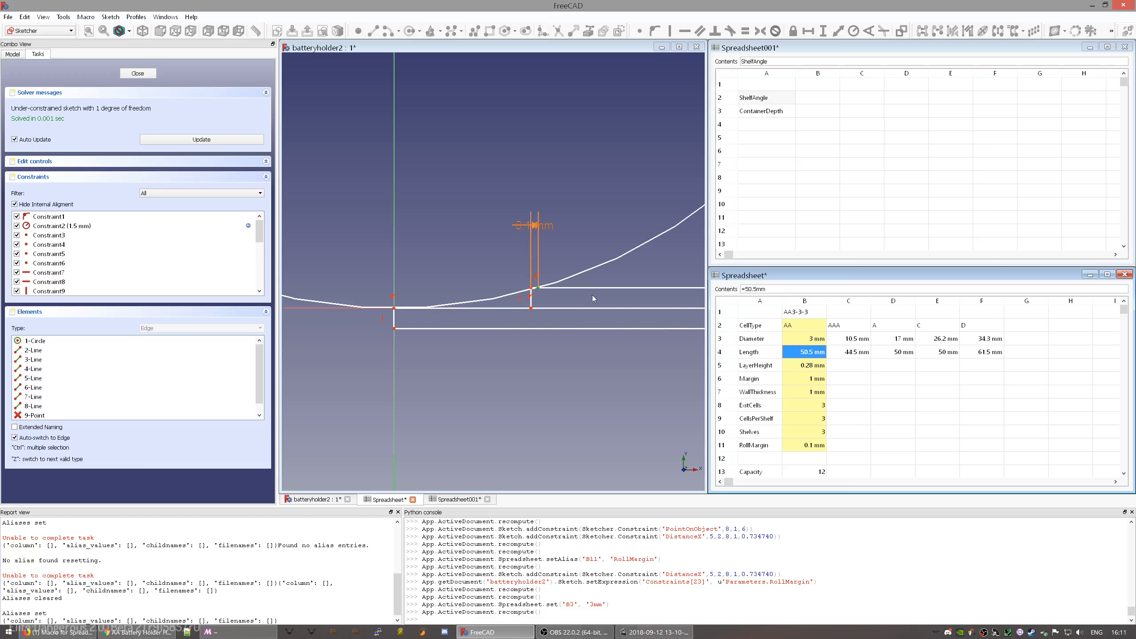
- Recompute the sketch and move the circle's radius dimension label
{"action": "left_click", "coordinate": [609, 285]}
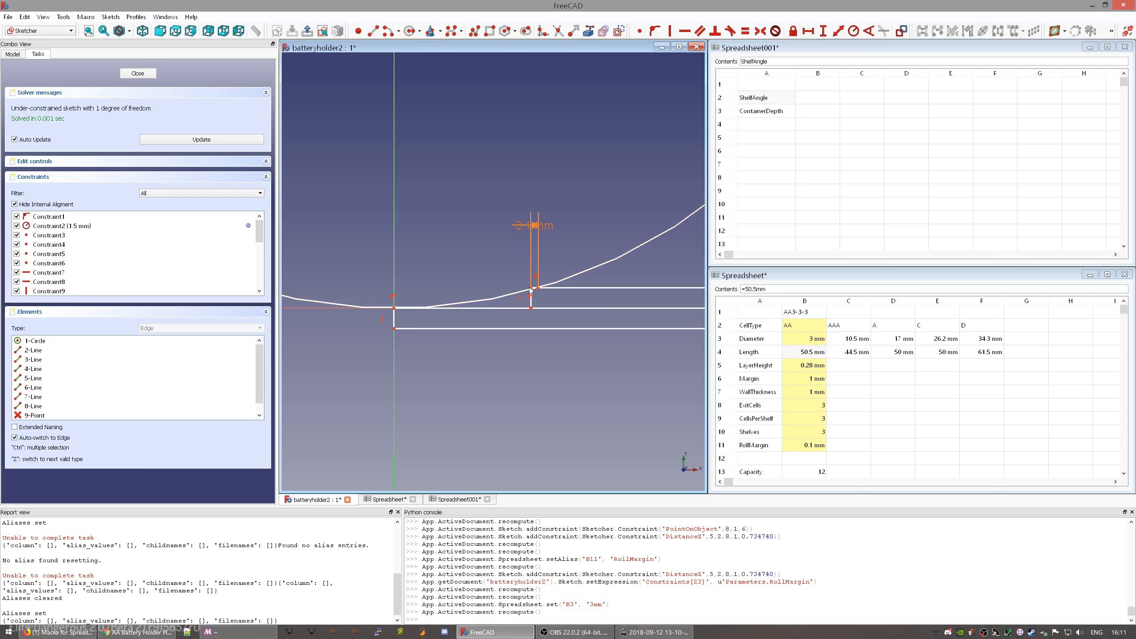
{"action": "scroll", "coordinate": [530, 289], "scroll_direction": "up", "scroll_amount": 5}
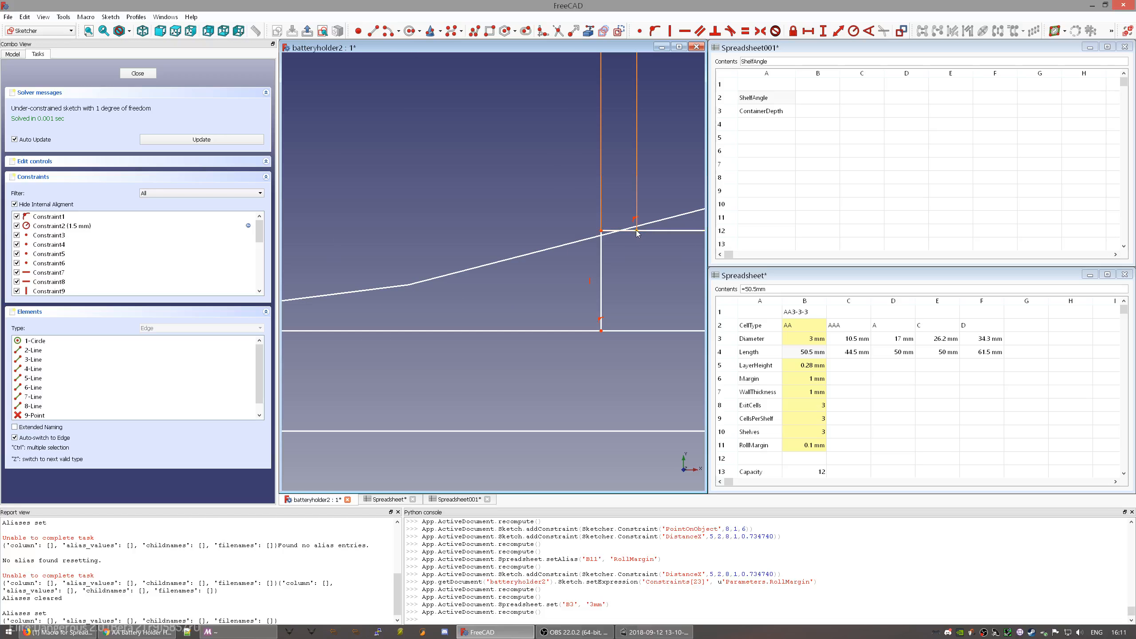
{"action": "scroll", "coordinate": [564, 257], "scroll_direction": "down", "scroll_amount": 4}
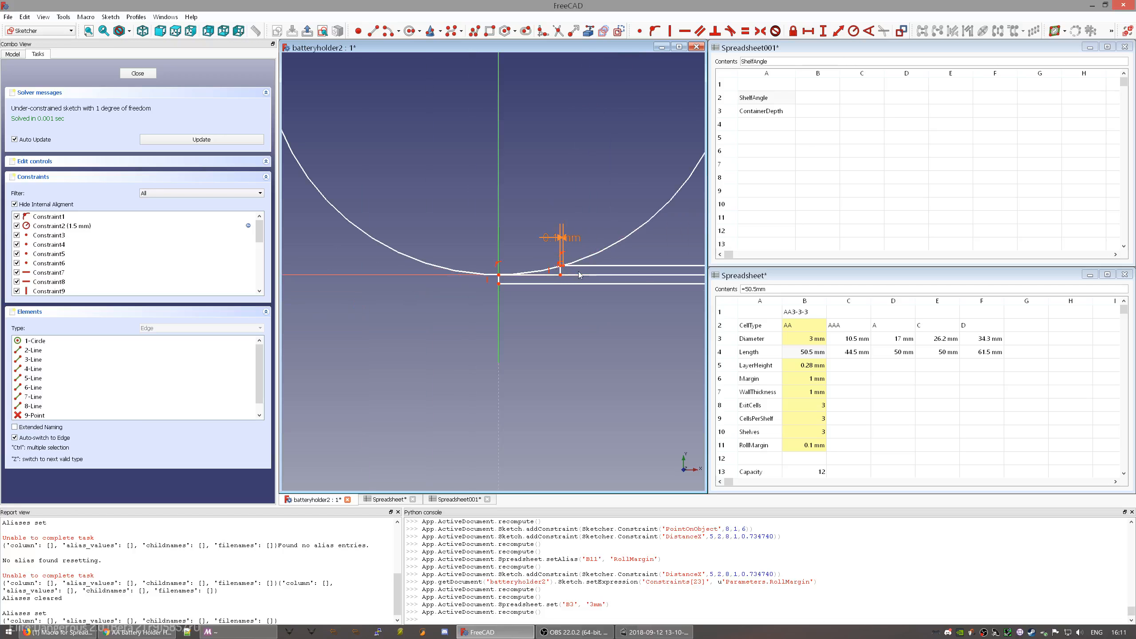
{"action": "left_click", "coordinate": [219, 139]}
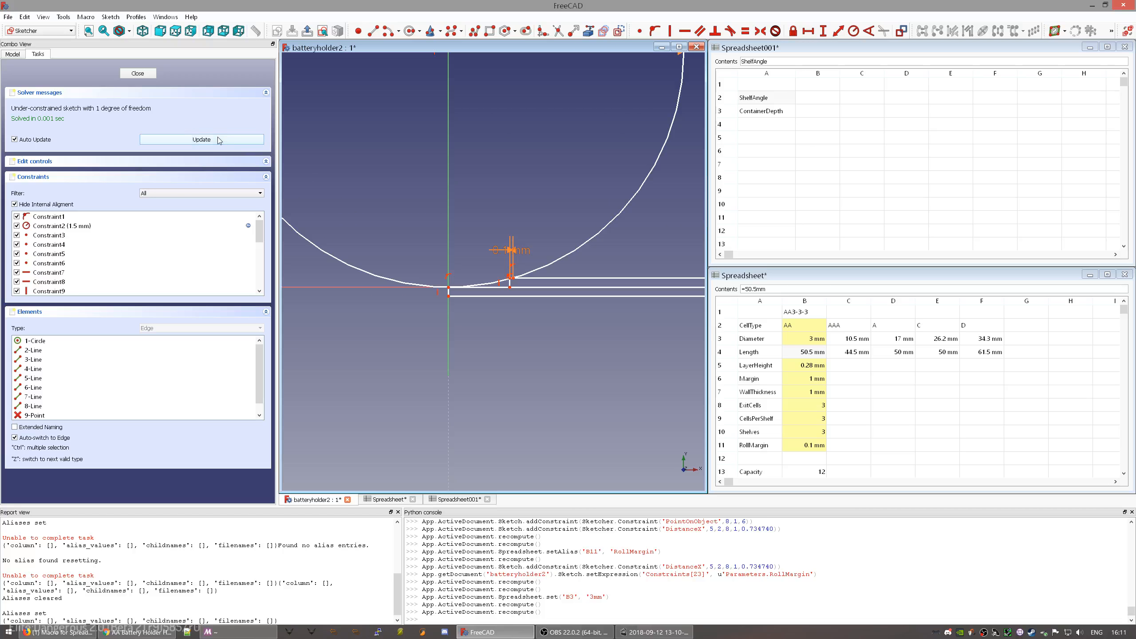
{"action": "scroll", "coordinate": [483, 251], "scroll_direction": "down", "scroll_amount": 5}
{"action": "scroll", "coordinate": [481, 230], "scroll_direction": "up", "scroll_amount": 3}
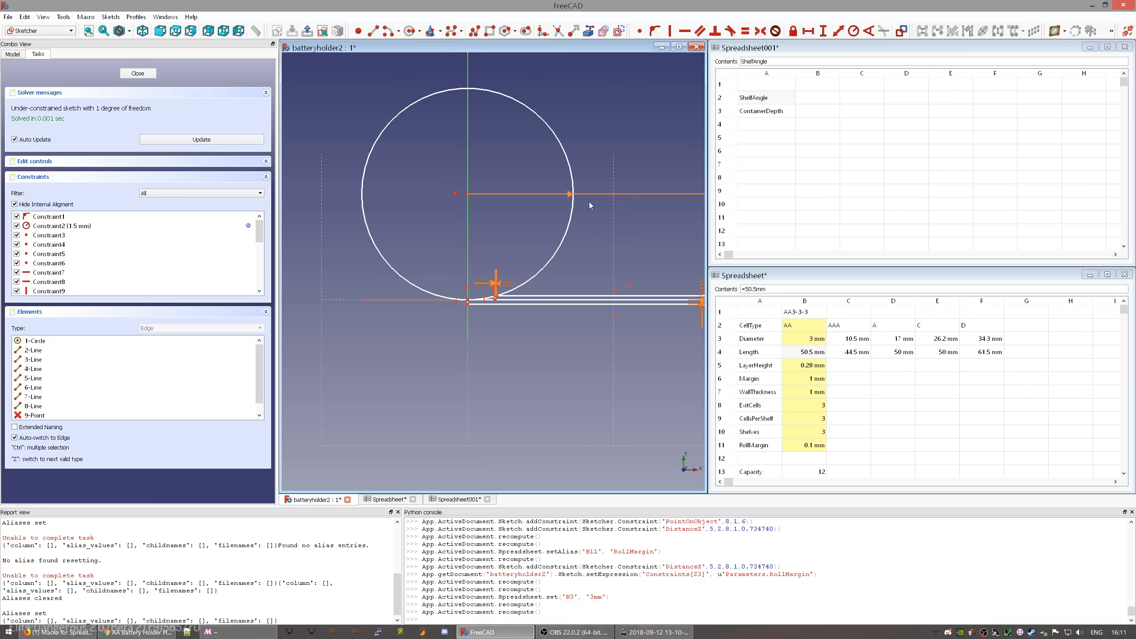
{"action": "scroll", "coordinate": [651, 204], "scroll_direction": "down", "scroll_amount": 3}
{"action": "left_click_drag", "start_coordinate": [651, 204], "coordinate": [555, 221]}
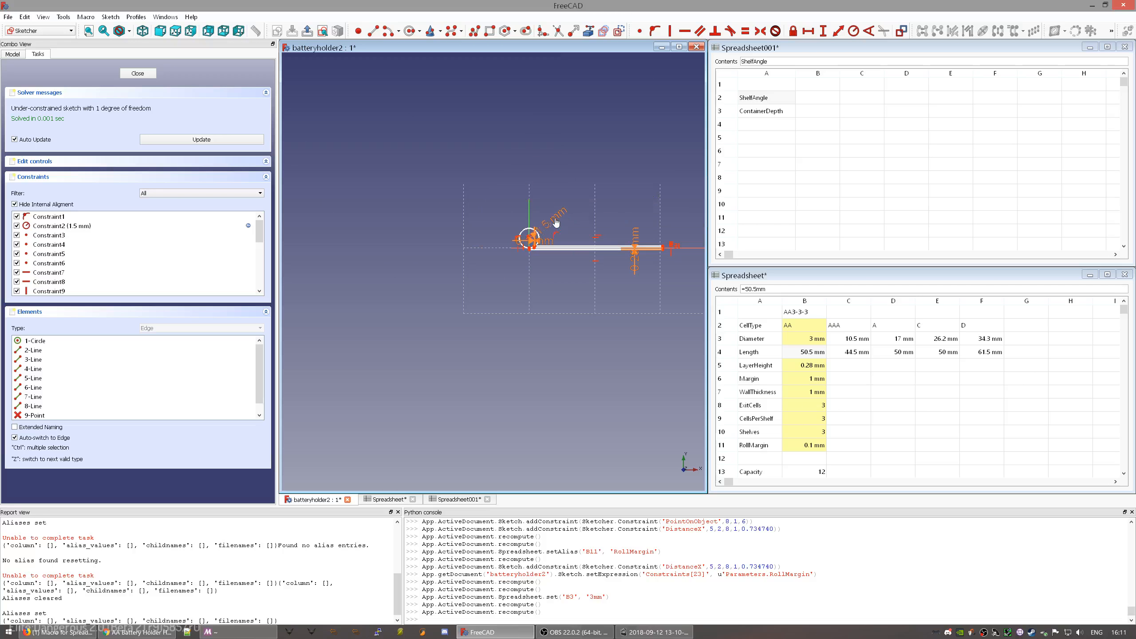
{"action": "scroll", "coordinate": [561, 250], "scroll_direction": "up", "scroll_amount": 10}
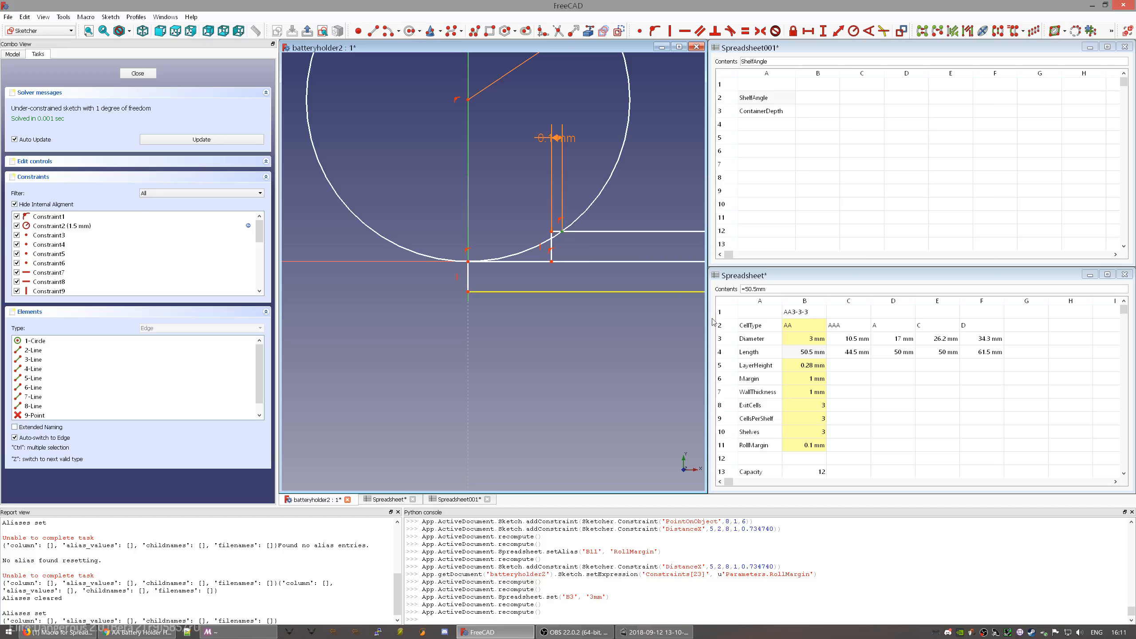
- Set the Diameter in cell B3 back to 14.5mm
{"action": "left_click", "coordinate": [811, 338]}
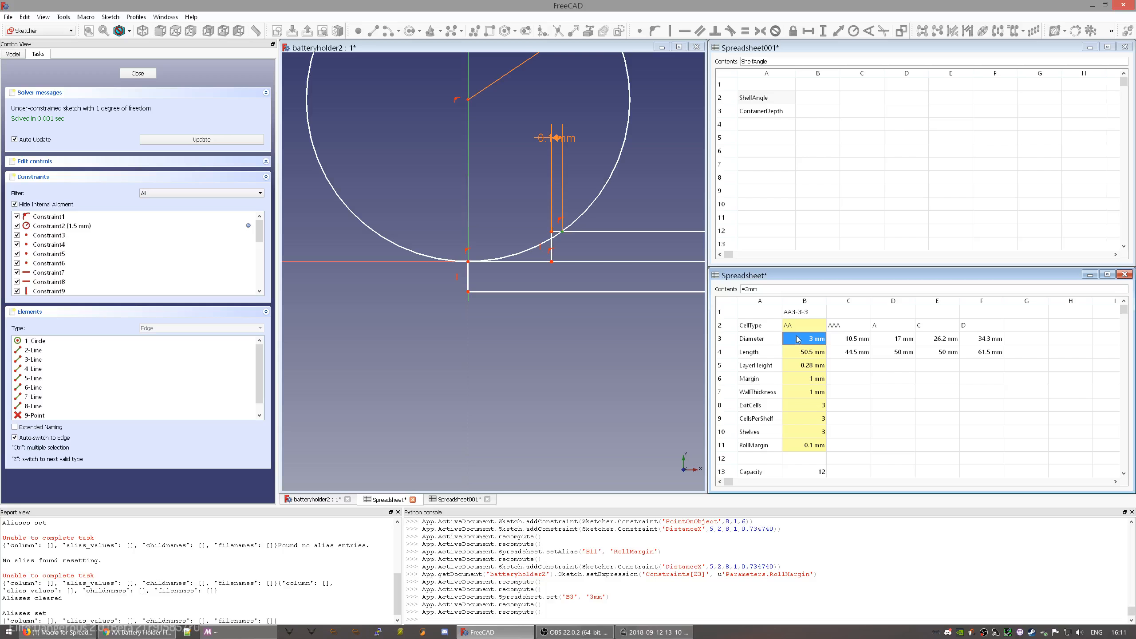
{"action": "left_click", "coordinate": [809, 356]}
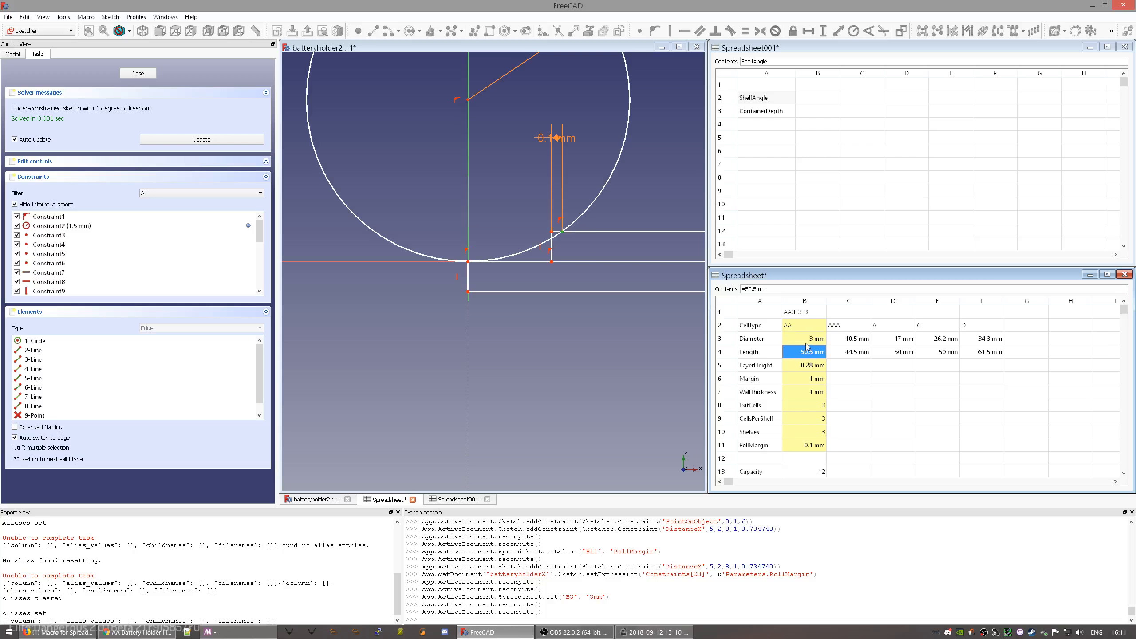
{"action": "left_click", "coordinate": [803, 344]}
{"action": "type", "text": "14.5mm"}
{"action": "key", "text": "Return"}
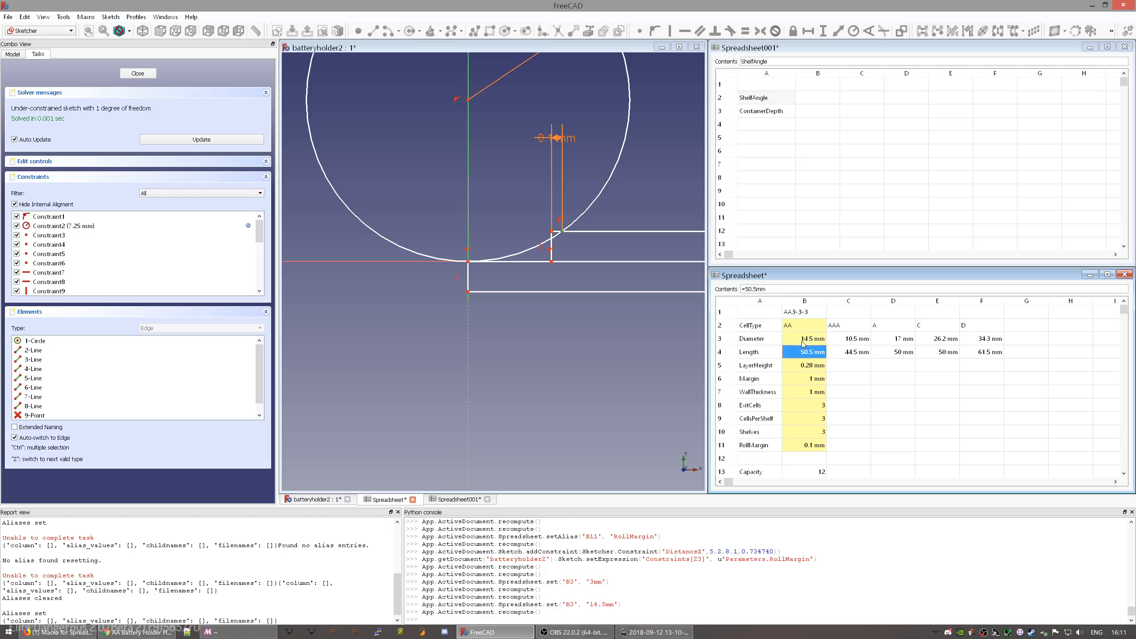
{"action": "left_click", "coordinate": [676, 594]}
{"action": "scroll", "coordinate": [677, 594], "scroll_direction": "up", "scroll_amount": 7}
{"action": "scroll", "coordinate": [699, 553], "scroll_direction": "up", "scroll_amount": 5}
{"action": "scroll", "coordinate": [699, 553], "scroll_direction": "down", "scroll_amount": 8}
{"action": "scroll", "coordinate": [699, 552], "scroll_direction": "up", "scroll_amount": 5}
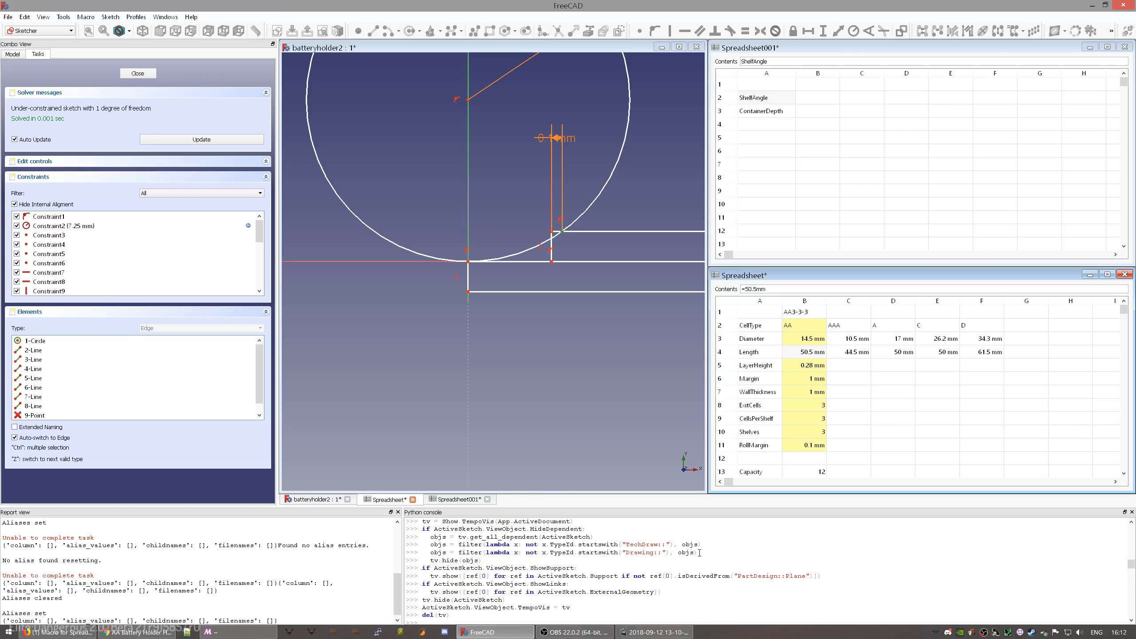
{"action": "scroll", "coordinate": [699, 552], "scroll_direction": "up", "scroll_amount": 4}
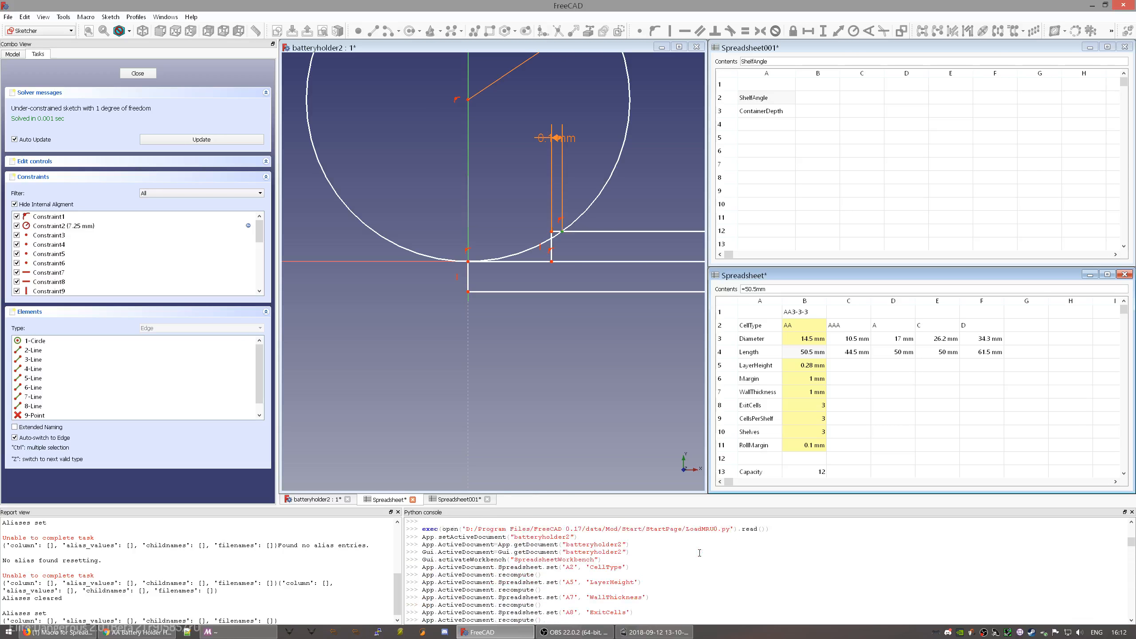
{"action": "scroll", "coordinate": [698, 553], "scroll_direction": "down", "scroll_amount": 7}
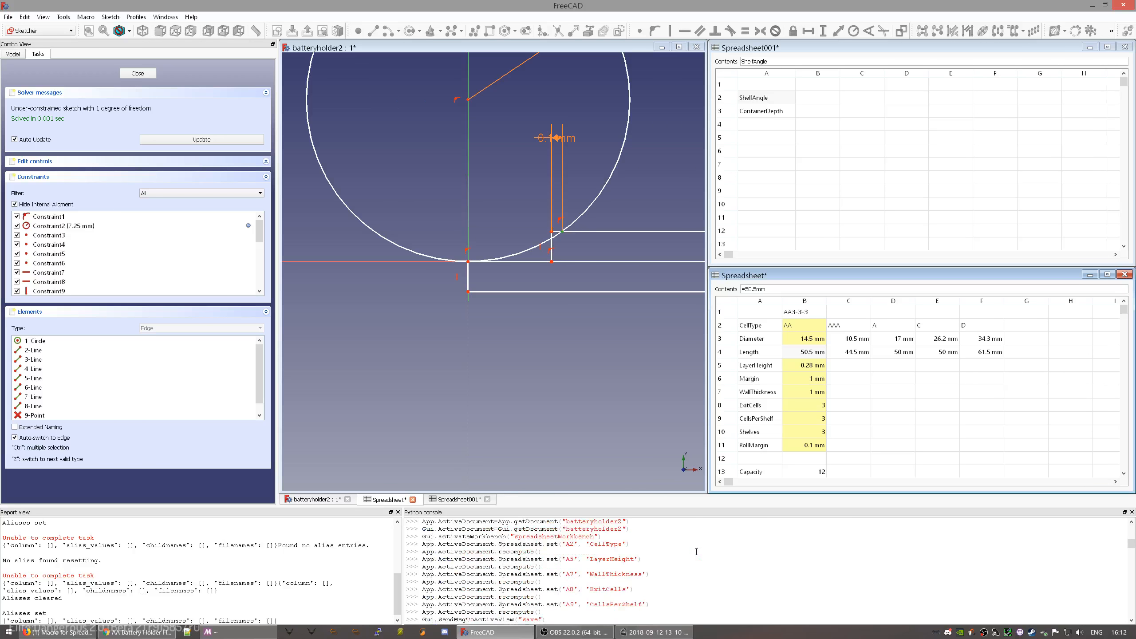
{"action": "scroll", "coordinate": [712, 561], "scroll_direction": "down", "scroll_amount": 5}
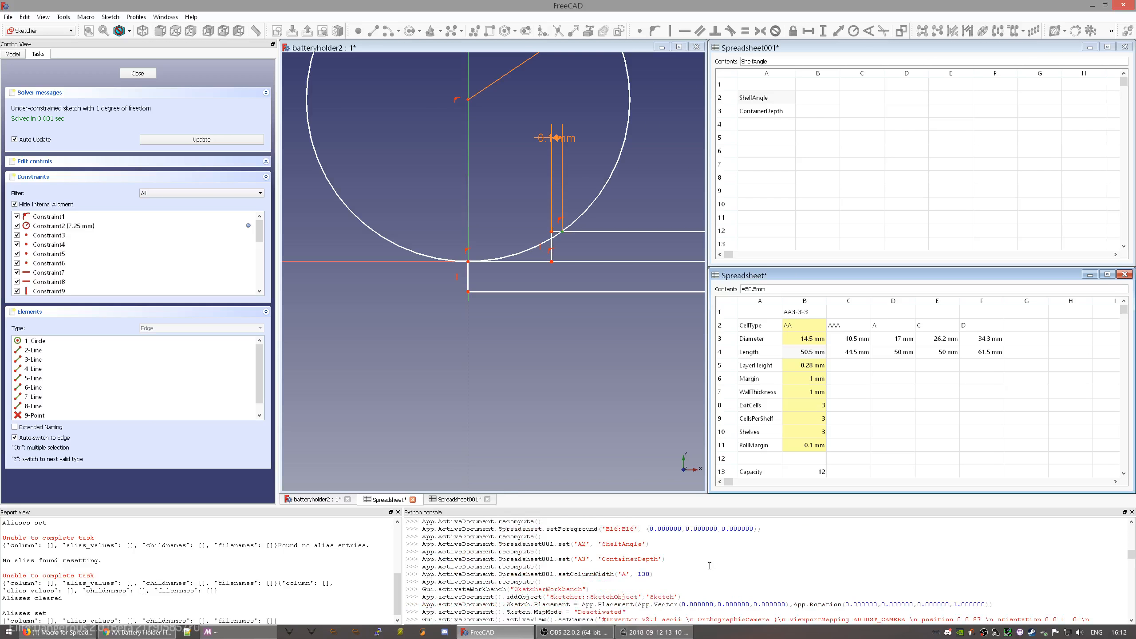
{"action": "scroll", "coordinate": [709, 565], "scroll_direction": "down", "scroll_amount": 2}
{"action": "scroll", "coordinate": [757, 576], "scroll_direction": "down", "scroll_amount": 8}
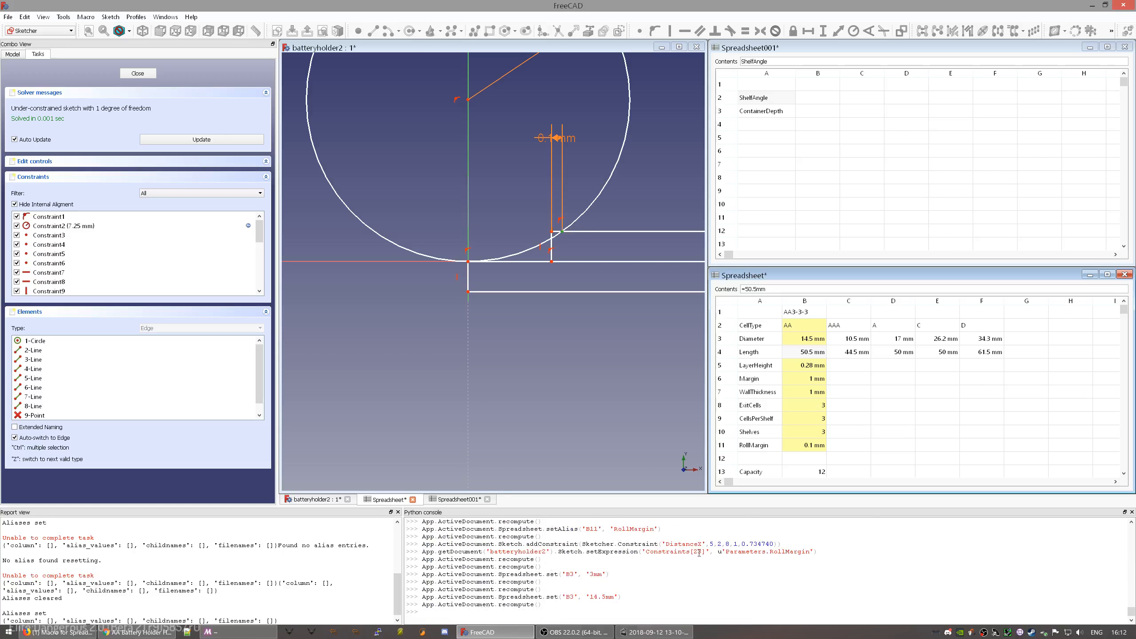
{"action": "scroll", "coordinate": [587, 210], "scroll_direction": "down", "scroll_amount": 5}
- Move the 7.25 mm radius label around the circle and the 0.1 mm label to the right
{"action": "scroll", "coordinate": [644, 134], "scroll_direction": "up", "scroll_amount": 4}
{"action": "left_click_drag", "start_coordinate": [645, 137], "coordinate": [630, 95]}
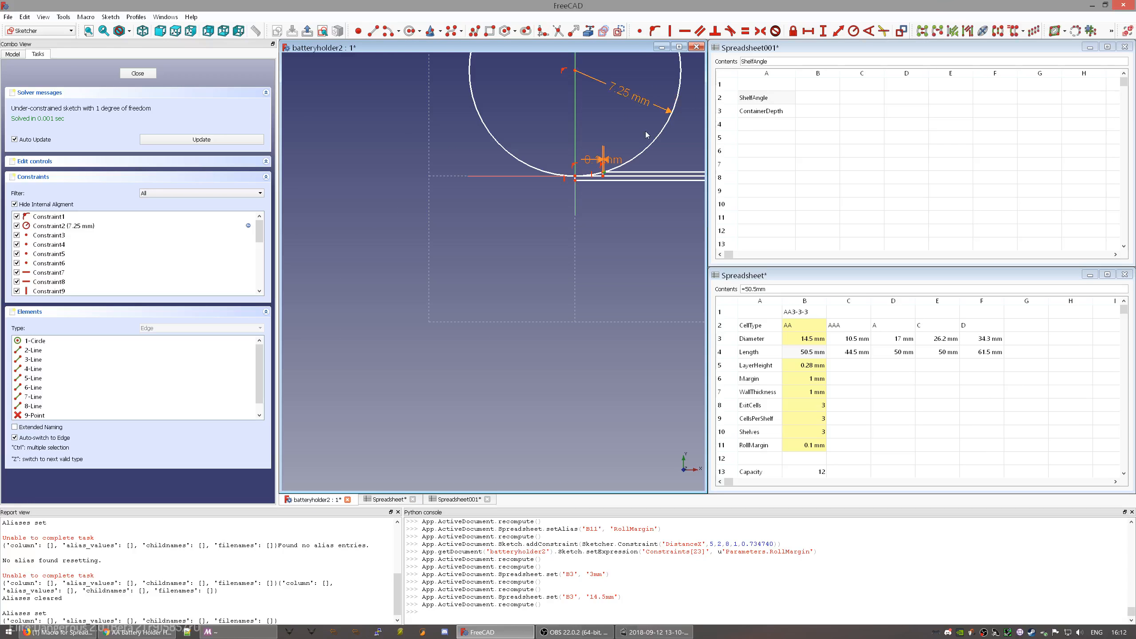
{"action": "scroll", "coordinate": [646, 131], "scroll_direction": "up", "scroll_amount": 6}
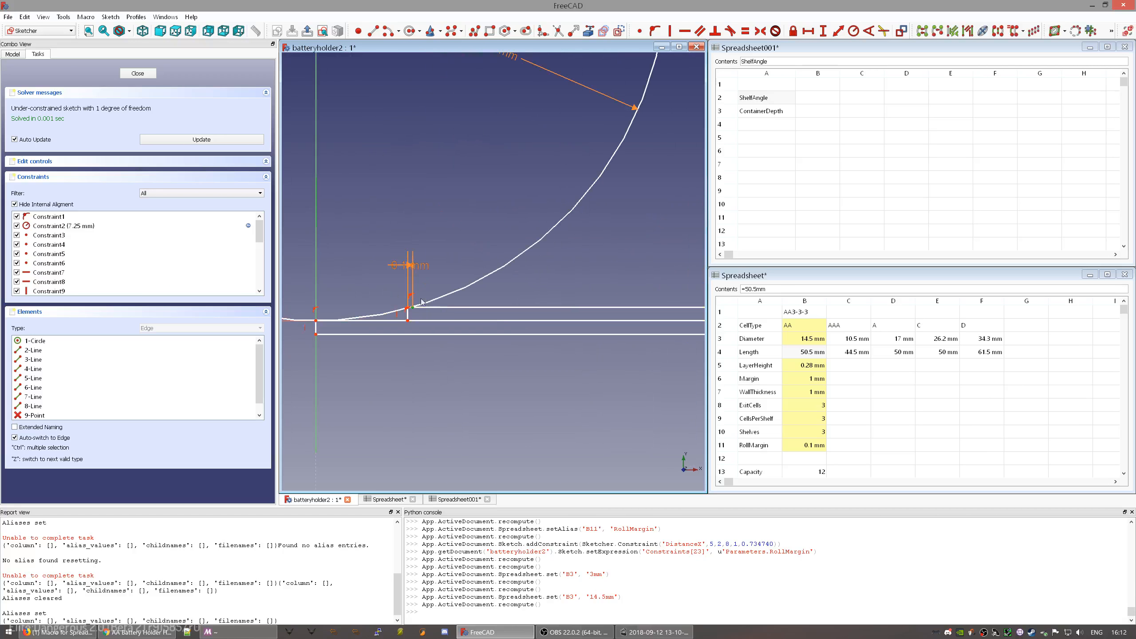
{"action": "scroll", "coordinate": [404, 315], "scroll_direction": "up", "scroll_amount": 5}
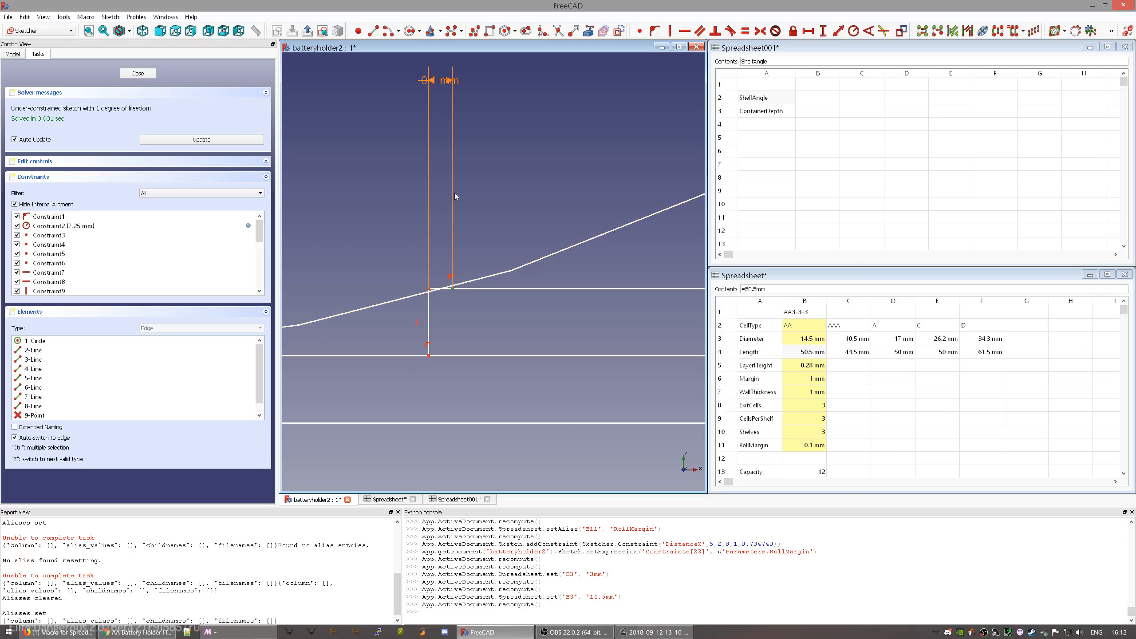
{"action": "left_click_drag", "start_coordinate": [435, 89], "coordinate": [506, 101]}
{"action": "scroll", "coordinate": [502, 310], "scroll_direction": "down", "scroll_amount": 8}
{"action": "scroll", "coordinate": [416, 320], "scroll_direction": "down", "scroll_amount": 4}
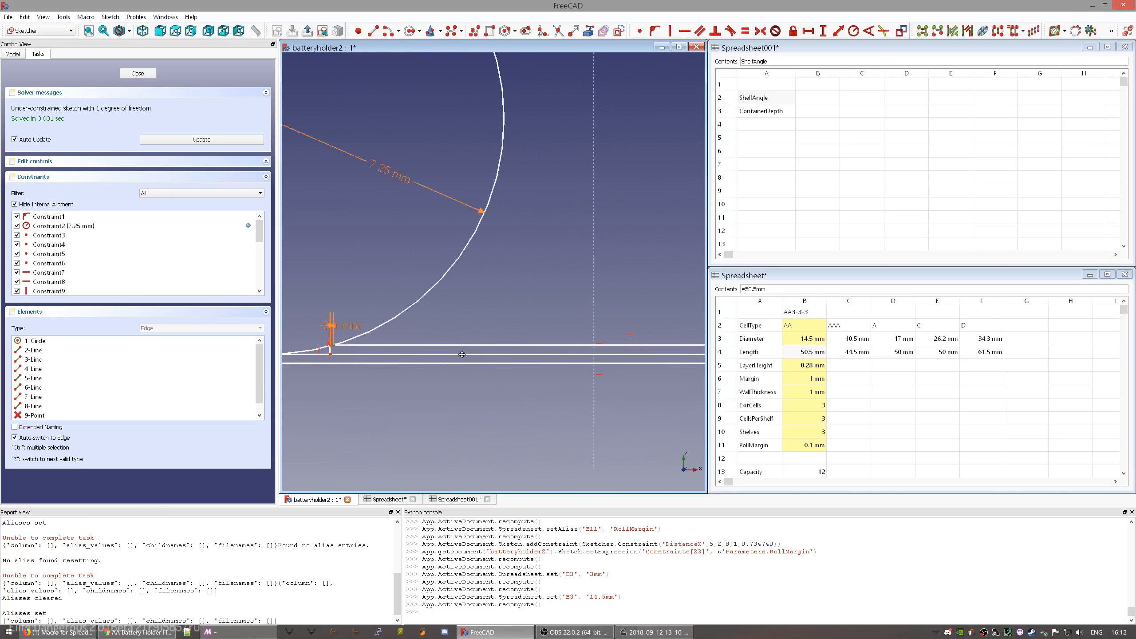
- Start a new line at the sketch origin
{"action": "mouse_move", "coordinate": [411, 307]}
{"action": "middle_mouse_down"}
{"action": "mouse_move", "coordinate": [559, 301]}
{"action": "mouse_move", "coordinate": [428, 311]}
{"action": "middle_mouse_up"}
{"action": "scroll", "coordinate": [560, 301], "scroll_direction": "up", "scroll_amount": 6}
{"action": "scroll", "coordinate": [560, 300], "scroll_direction": "down", "scroll_amount": 8}
{"action": "scroll", "coordinate": [380, 343], "scroll_direction": "up", "scroll_amount": 10}
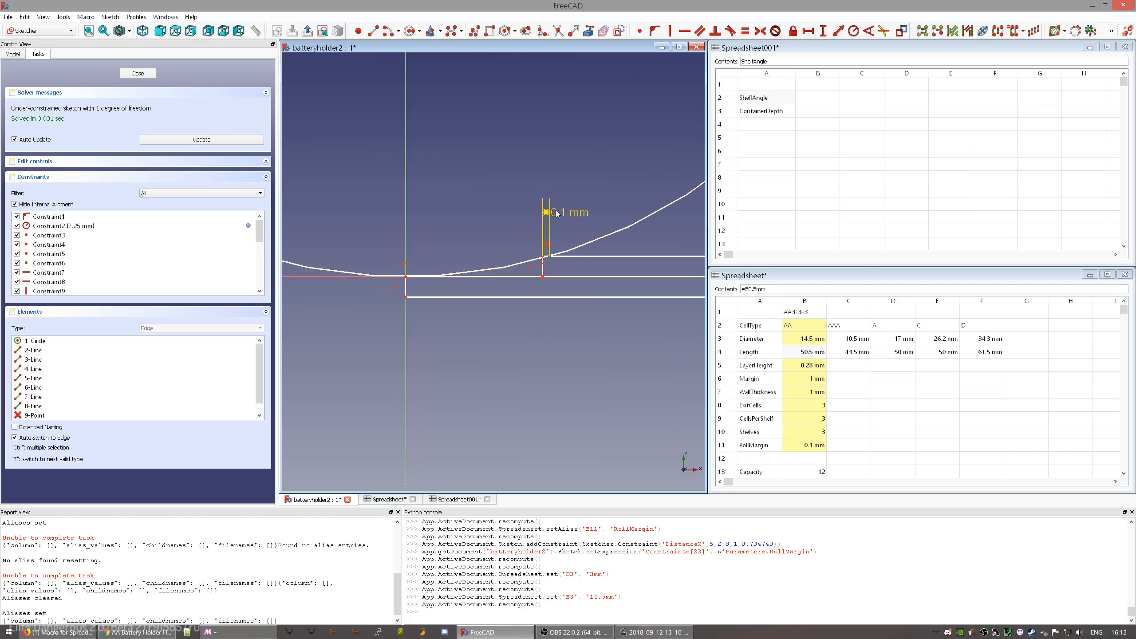
{"action": "left_click", "coordinate": [374, 32]}
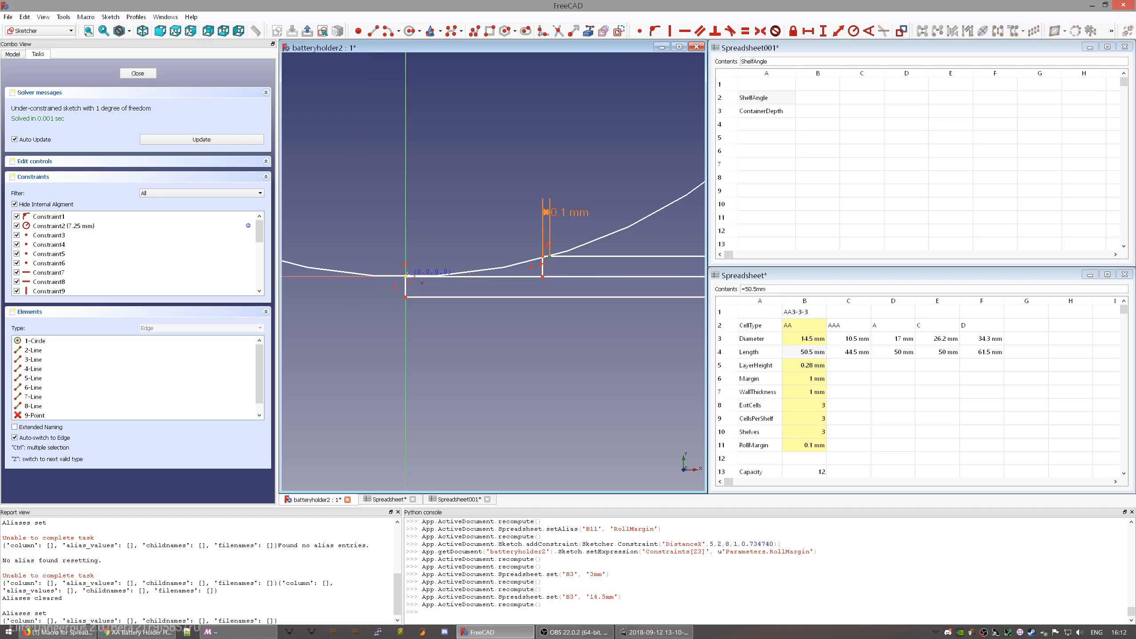
{"action": "left_click", "coordinate": [405, 277]}
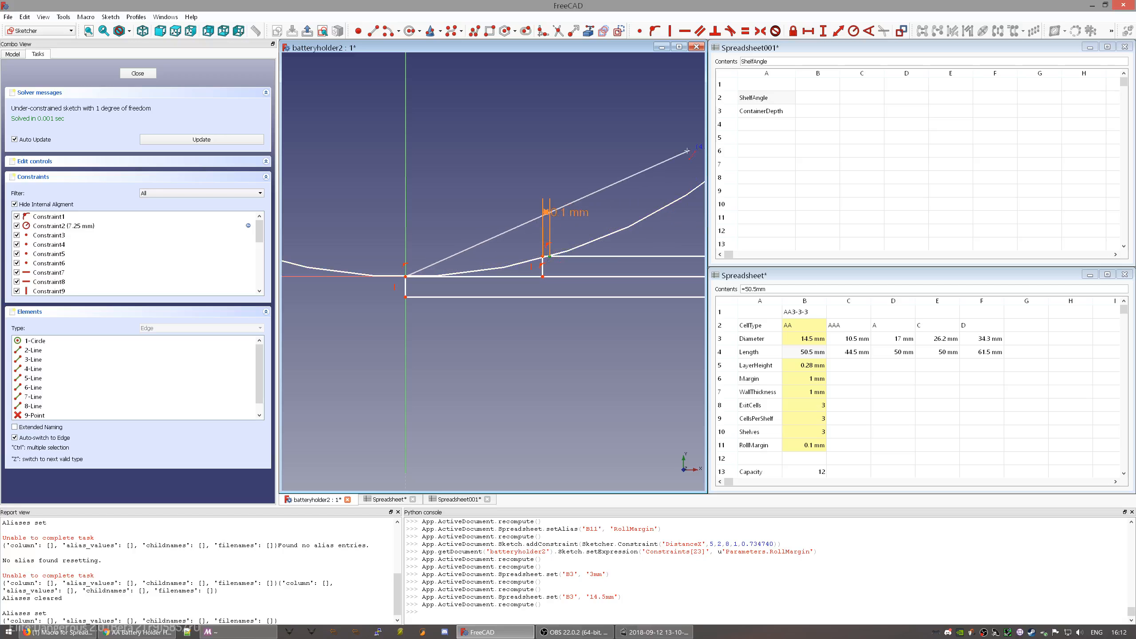
- Finish the line sloping up and to the right from the origin
{"action": "scroll", "coordinate": [679, 166], "scroll_direction": "down", "scroll_amount": 10}
{"action": "mouse_move", "coordinate": [692, 154]}
{"action": "middle_mouse_down"}
{"action": "mouse_move", "coordinate": [453, 265]}
{"action": "mouse_move", "coordinate": [468, 263]}
{"action": "middle_mouse_up"}
{"action": "left_click", "coordinate": [574, 246]}
{"action": "scroll", "coordinate": [429, 284], "scroll_direction": "up", "scroll_amount": 8}
{"action": "scroll", "coordinate": [474, 265], "scroll_direction": "up", "scroll_amount": 5}
{"action": "right_click", "coordinate": [569, 297]}
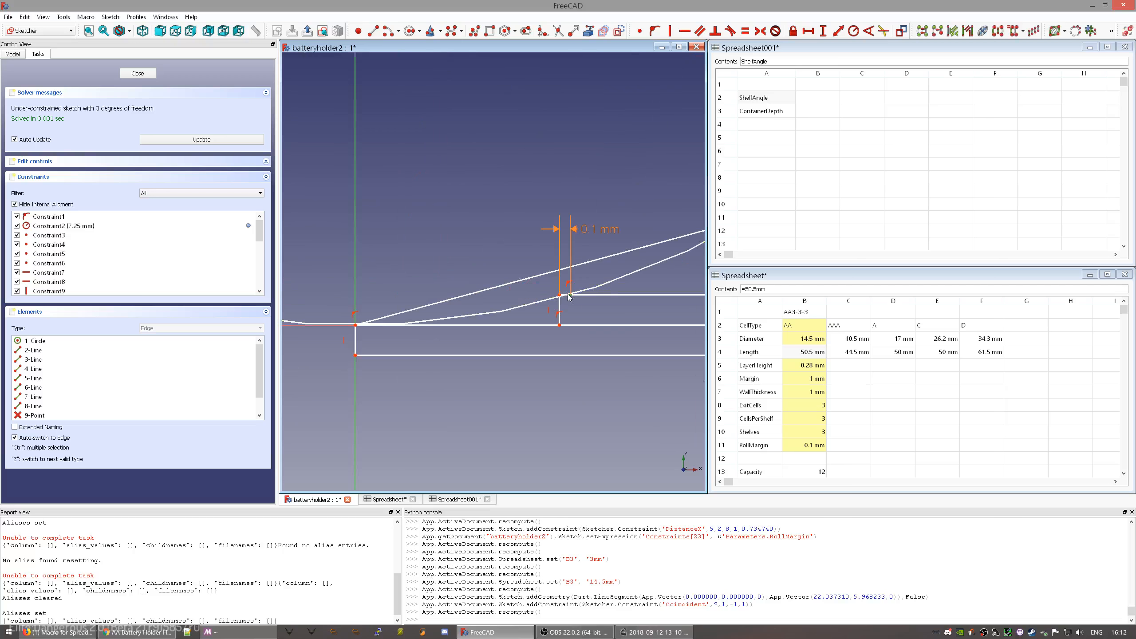
- Constrain the point onto the upper sloped line after undoing the conflicting point-on-line attempt
{"action": "left_click", "coordinate": [551, 272]}
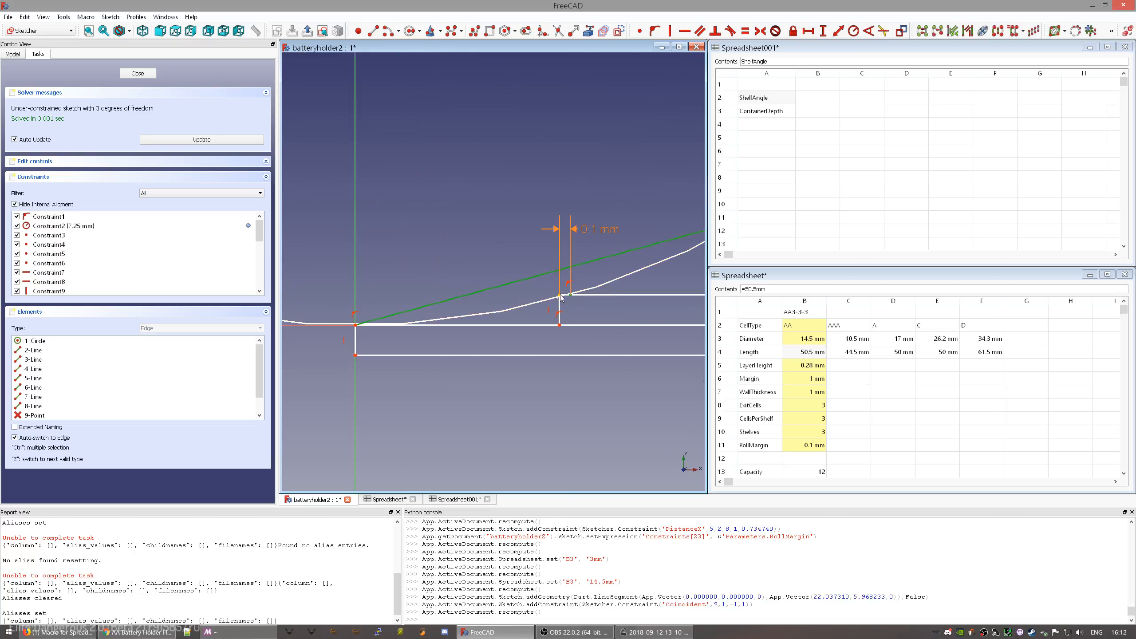
{"action": "left_click", "coordinate": [560, 296]}
{"action": "key", "text": "o"}
{"action": "scroll", "coordinate": [576, 301], "scroll_direction": "up", "scroll_amount": 8}
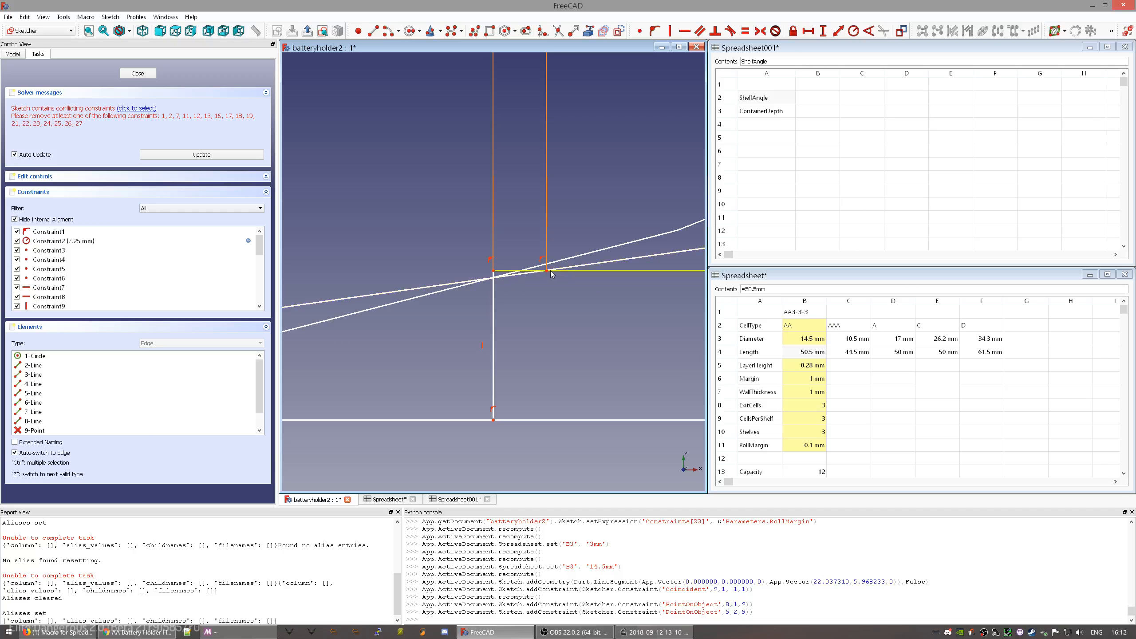
{"action": "key", "text": "ctrl+z"}
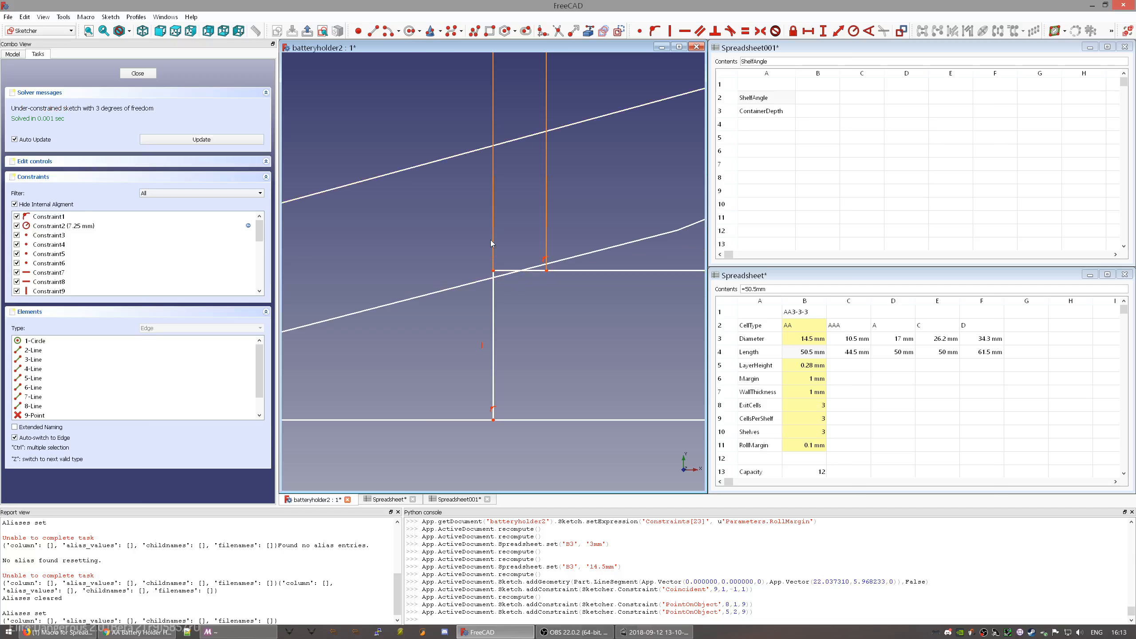
{"action": "left_click", "coordinate": [450, 158]}
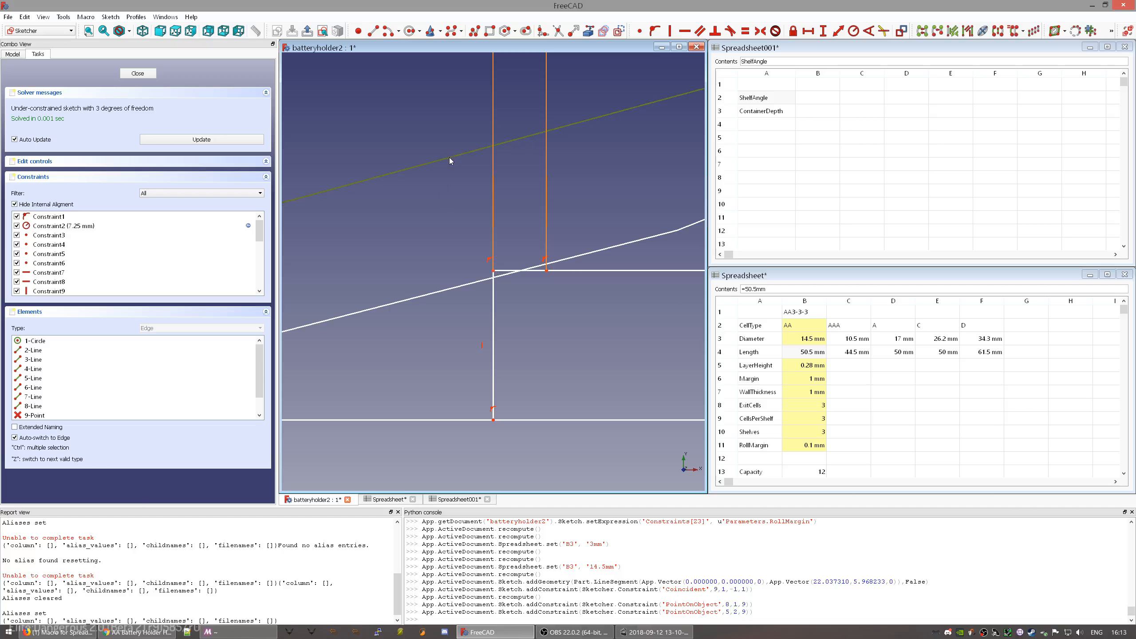
{"action": "key", "text": "o"}
{"action": "scroll", "coordinate": [449, 272], "scroll_direction": "down", "scroll_amount": 5}
{"action": "scroll", "coordinate": [449, 272], "scroll_direction": "down", "scroll_amount": 5}
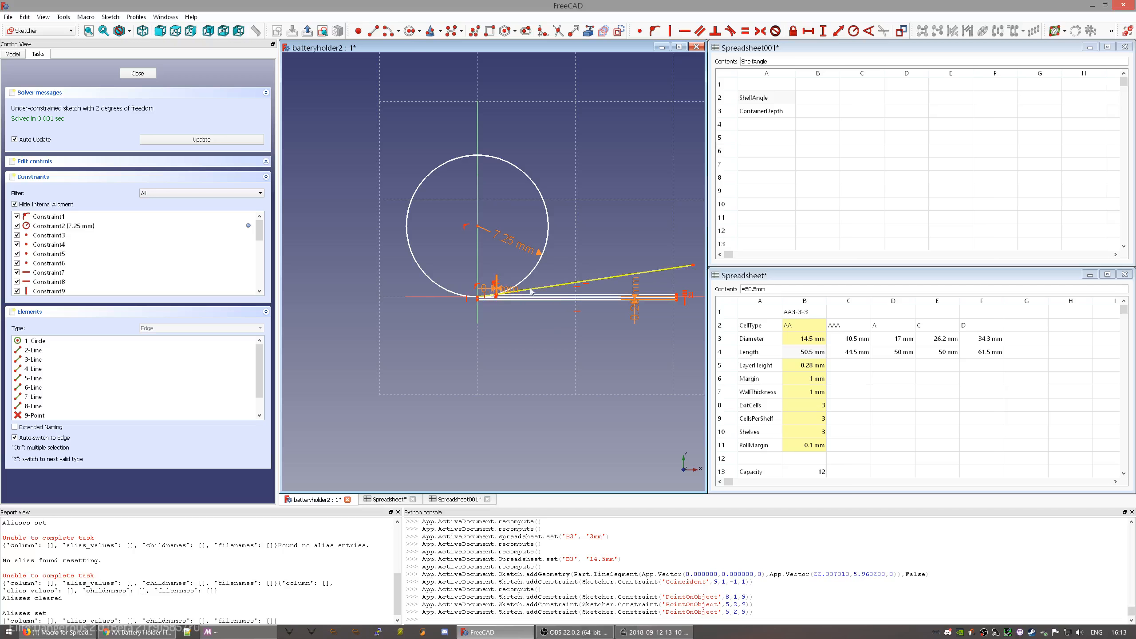
- Zoom and pan to show the 7.25 mm circle, then select the sloped line beneath it
{"action": "scroll", "coordinate": [573, 289], "scroll_direction": "up", "scroll_amount": 5}
{"action": "scroll", "coordinate": [463, 291], "scroll_direction": "down", "scroll_amount": 5}
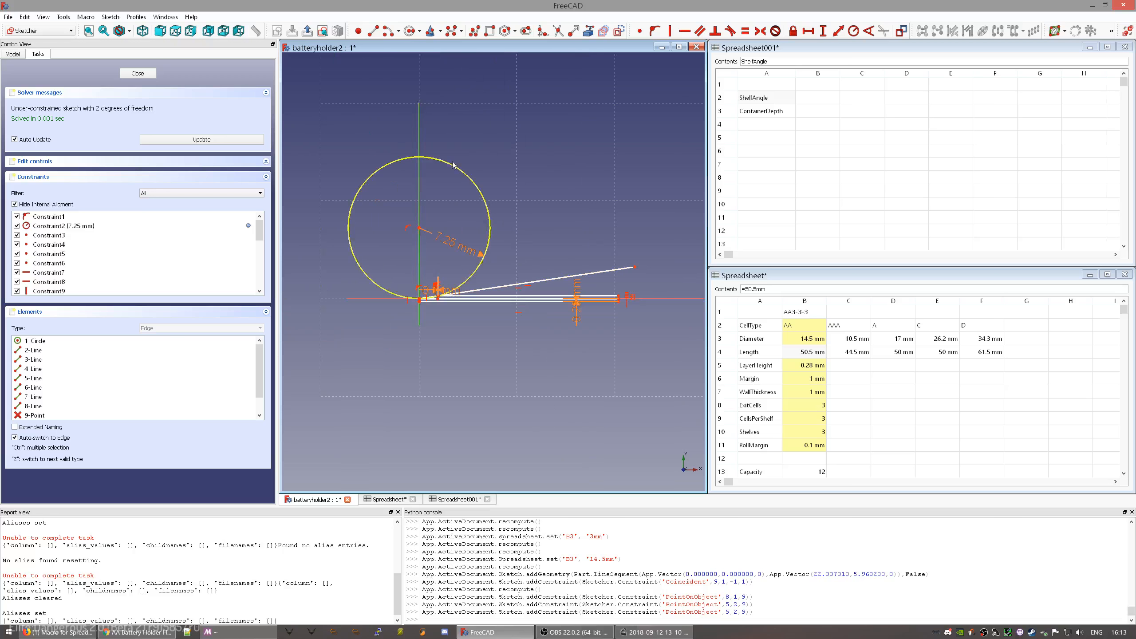
{"action": "scroll", "coordinate": [425, 309], "scroll_direction": "up", "scroll_amount": 5}
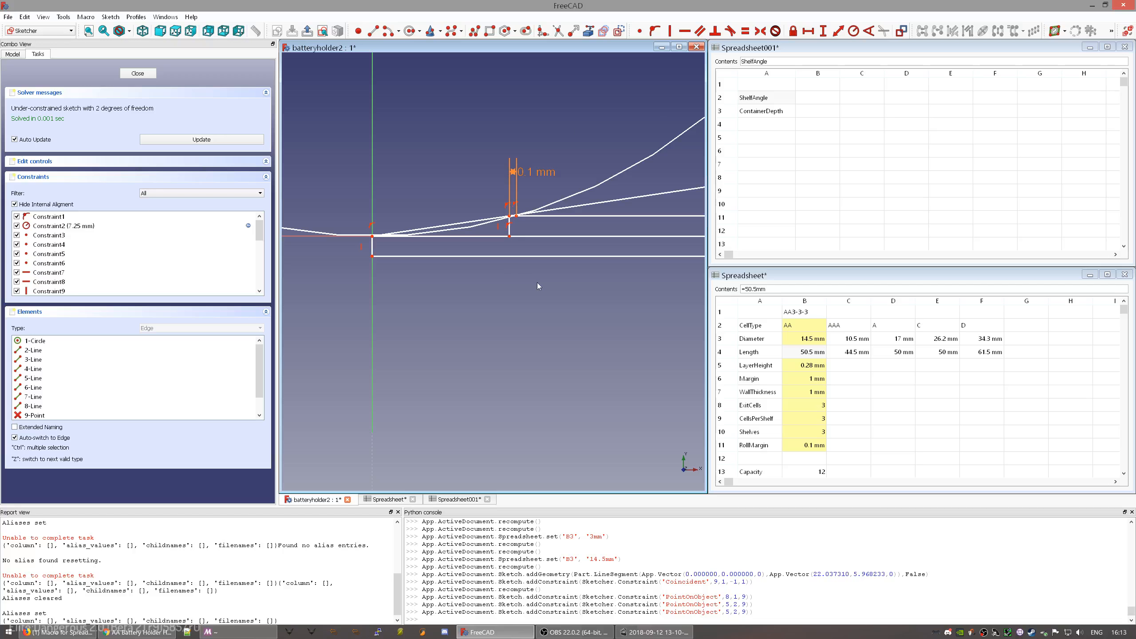
{"action": "scroll", "coordinate": [515, 270], "scroll_direction": "down", "scroll_amount": 5}
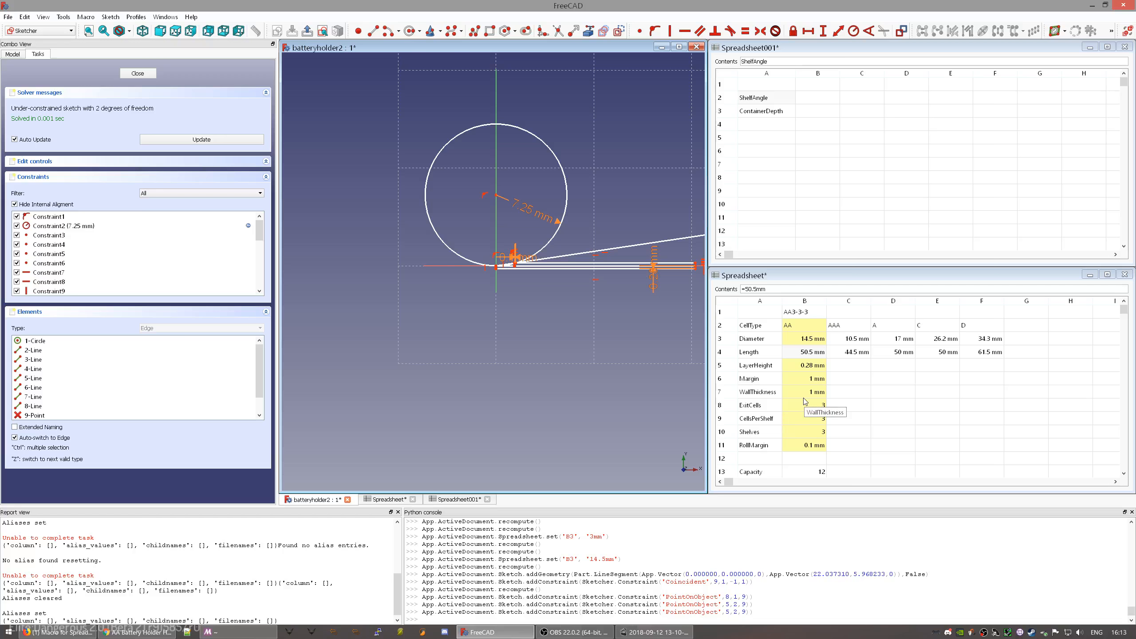
{"action": "scroll", "coordinate": [584, 340], "scroll_direction": "up", "scroll_amount": 5}
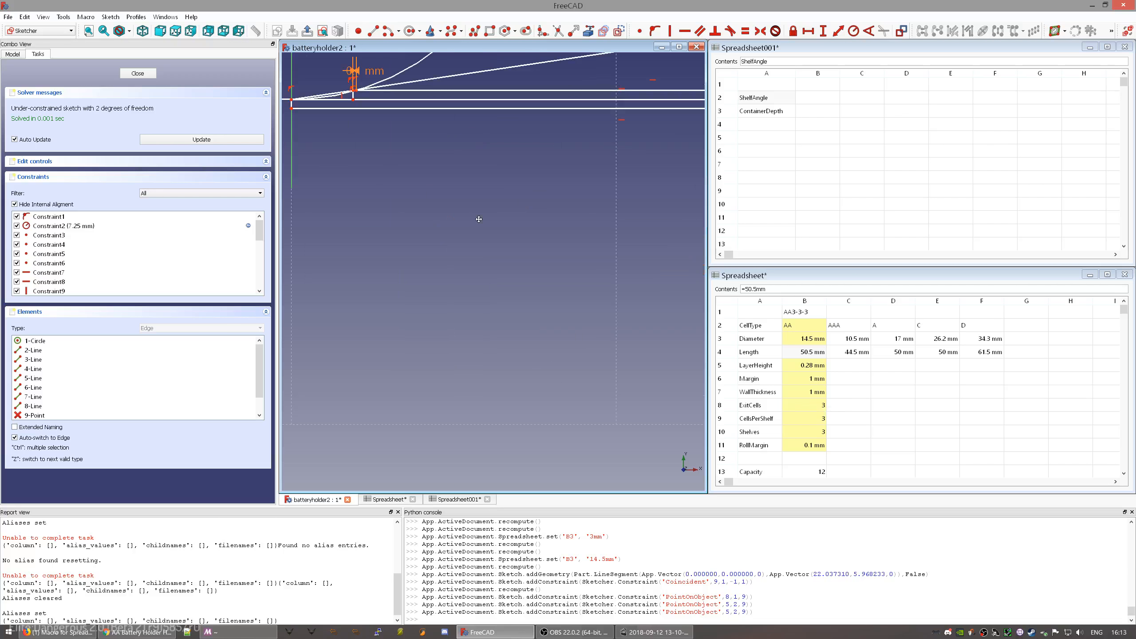
{"action": "middle_click_drag", "start_coordinate": [479, 218], "coordinate": [543, 415]}
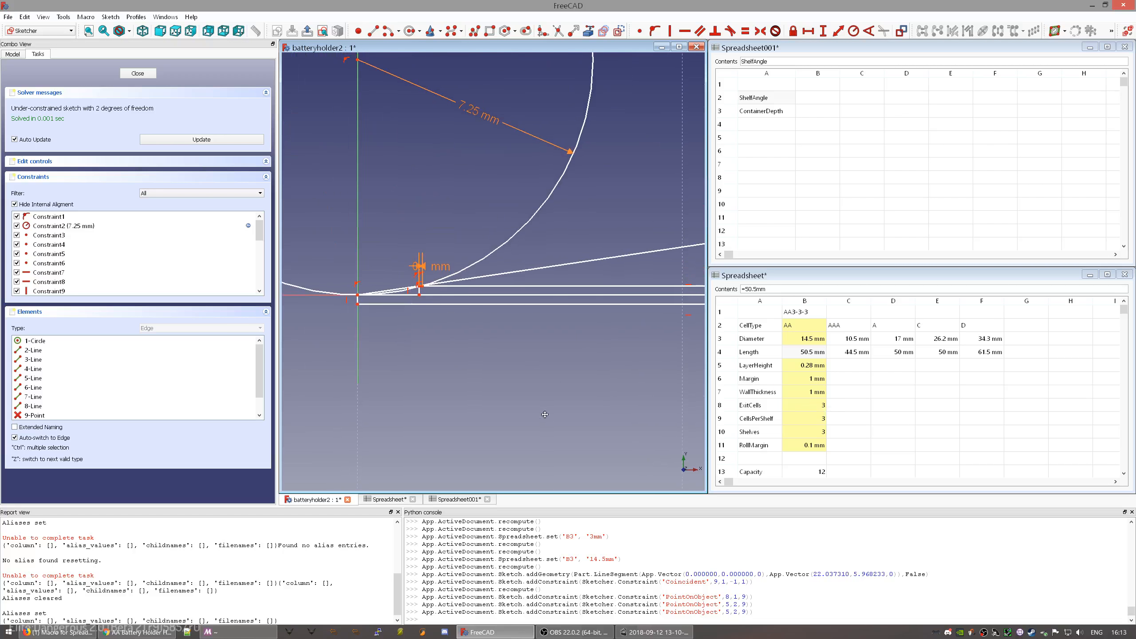
{"action": "left_click", "coordinate": [548, 267]}
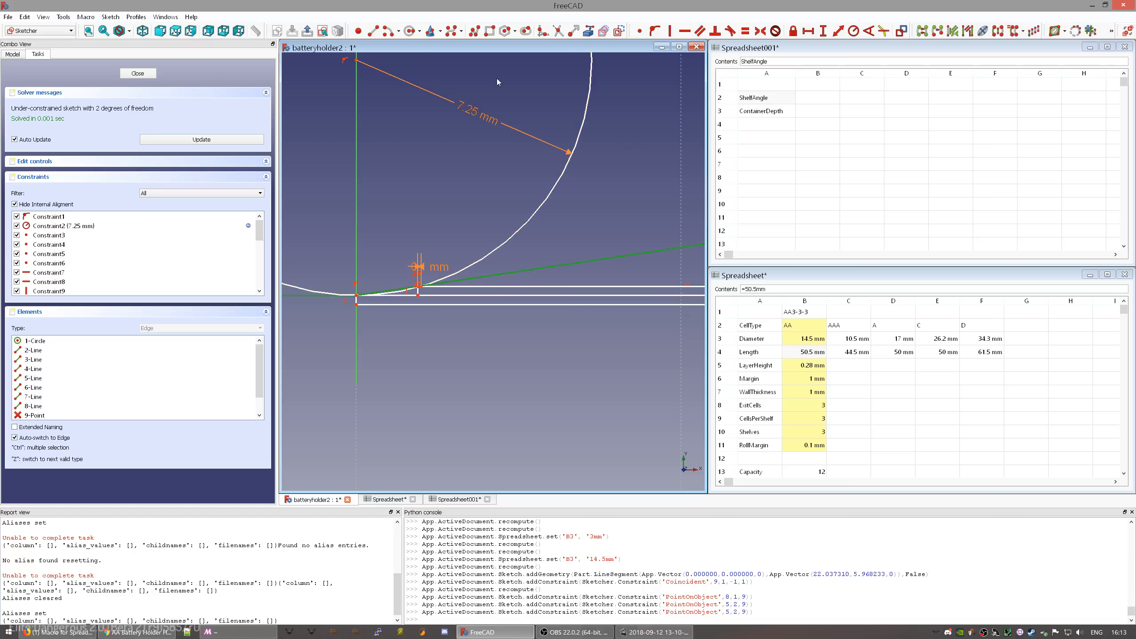
- Abandon the conflicting 8.4° driving angle, then select the sloped line and the horizontal axis
{"action": "left_click", "coordinate": [872, 31]}
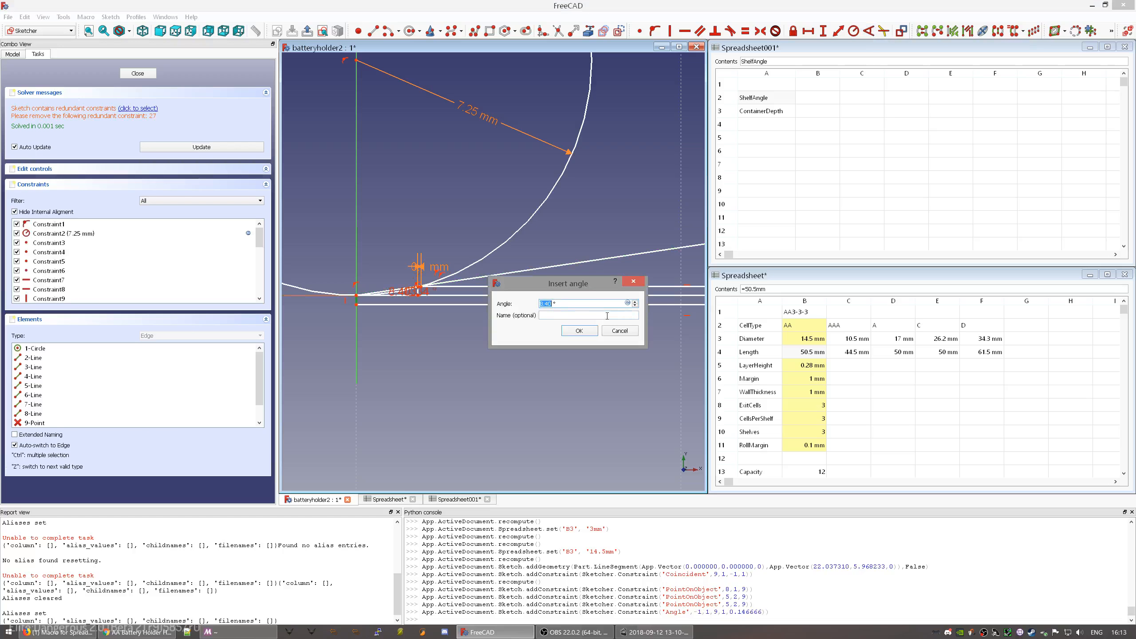
{"action": "left_click", "coordinate": [579, 330]}
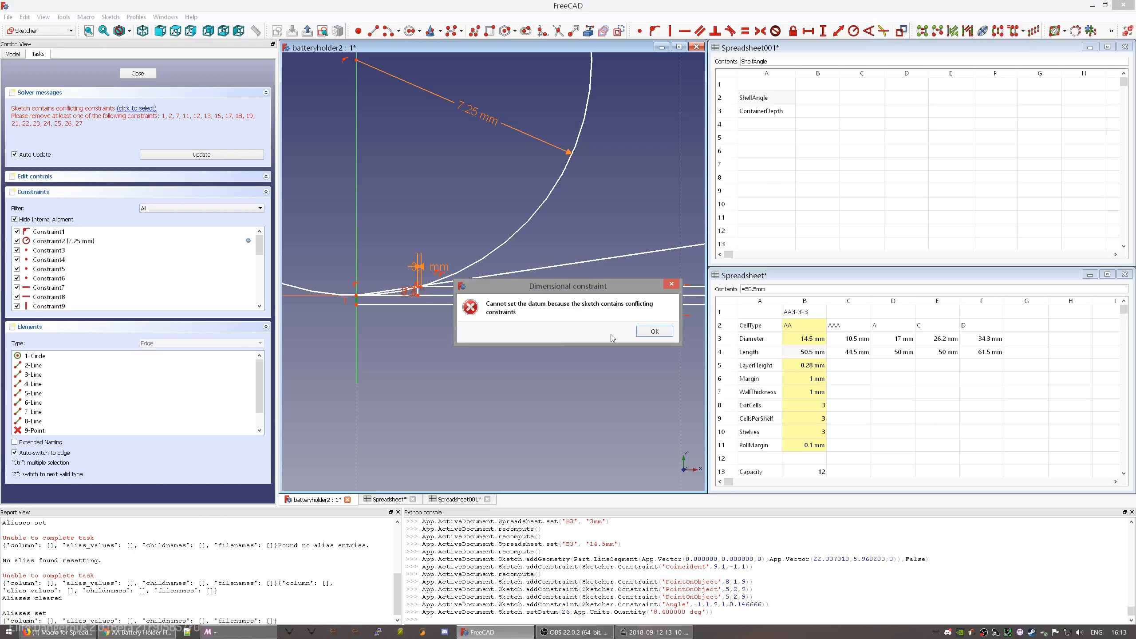
{"action": "left_click", "coordinate": [647, 336]}
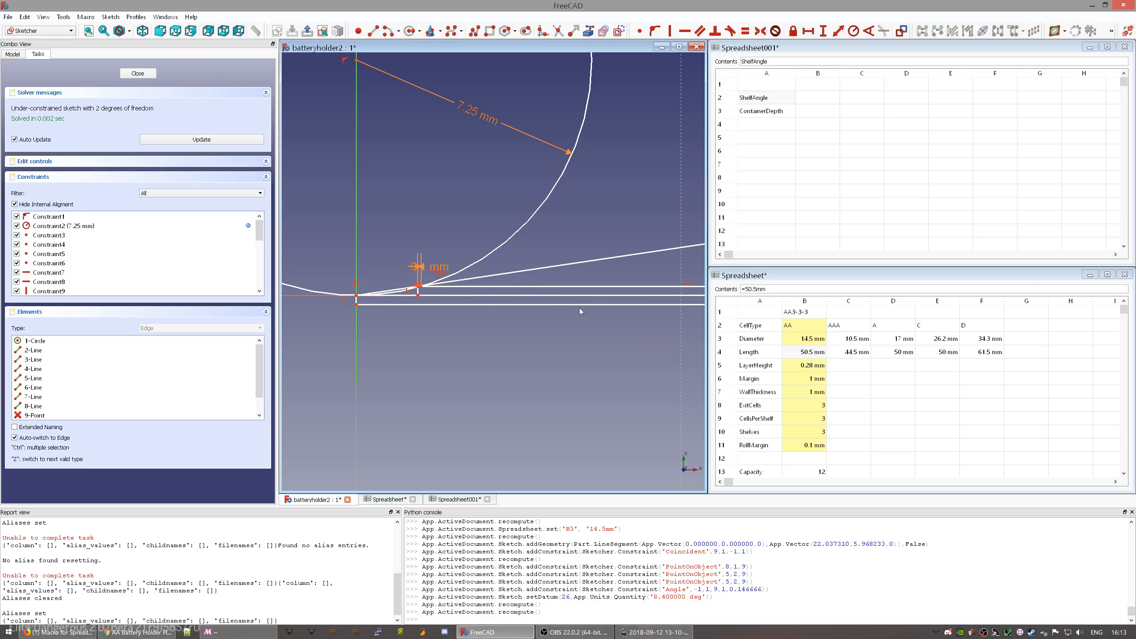
{"action": "scroll", "coordinate": [578, 309], "scroll_direction": "down", "scroll_amount": 5}
{"action": "scroll", "coordinate": [526, 334], "scroll_direction": "up", "scroll_amount": 1}
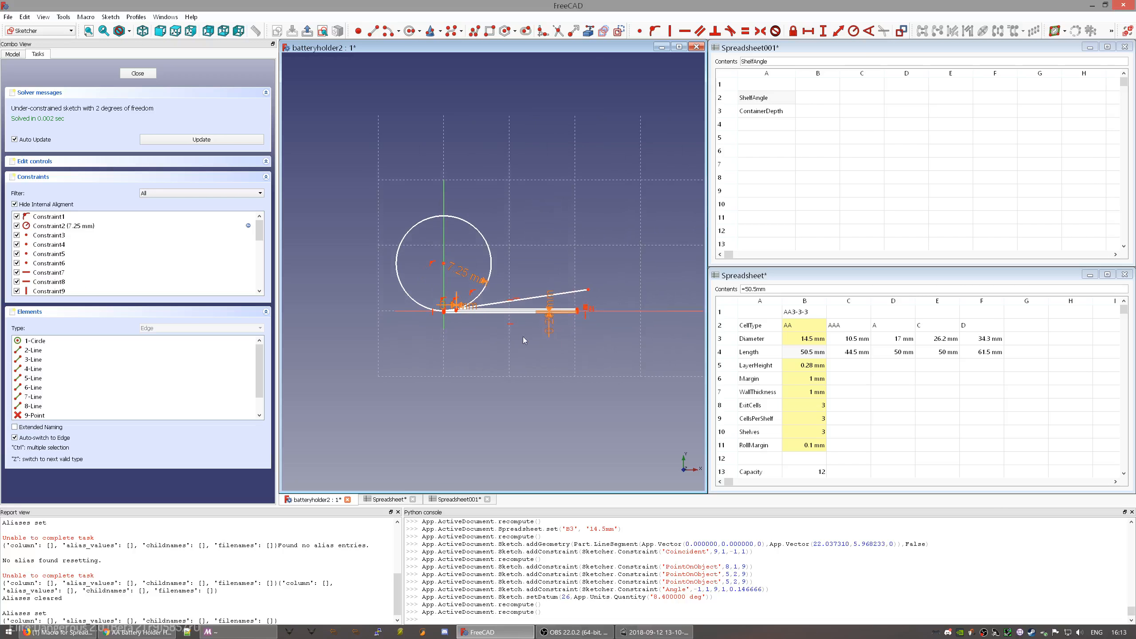
{"action": "left_click", "coordinate": [577, 291]}
{"action": "left_click", "coordinate": [609, 312]}
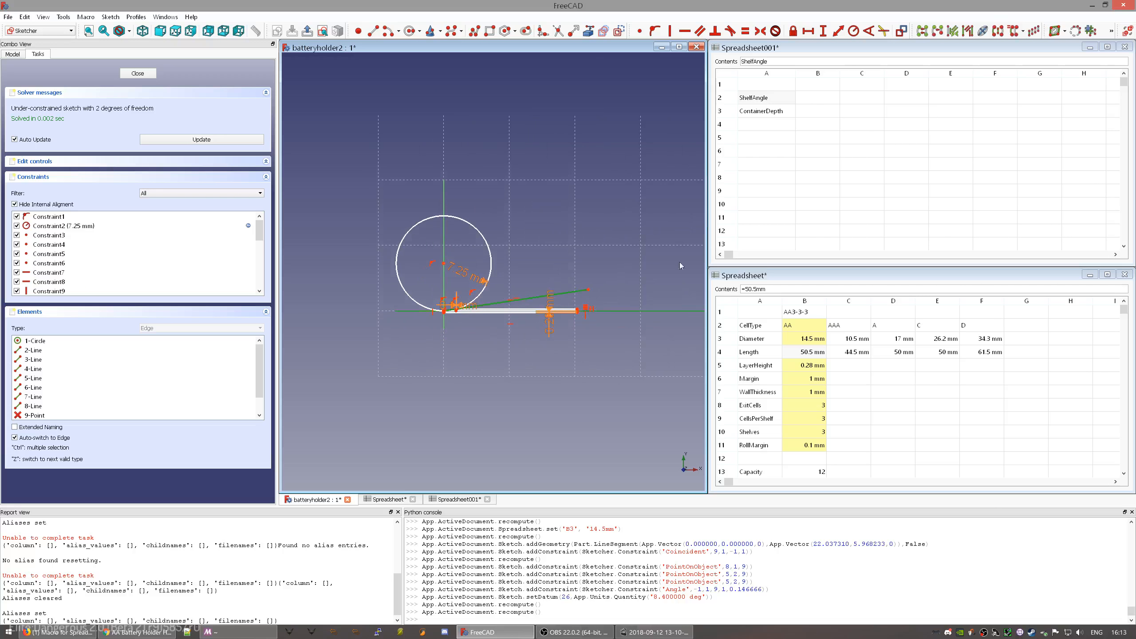
- Add an 8.40333° reference angle between the sloped line and horizontal axis, viewed from top
{"action": "left_click", "coordinate": [902, 31]}
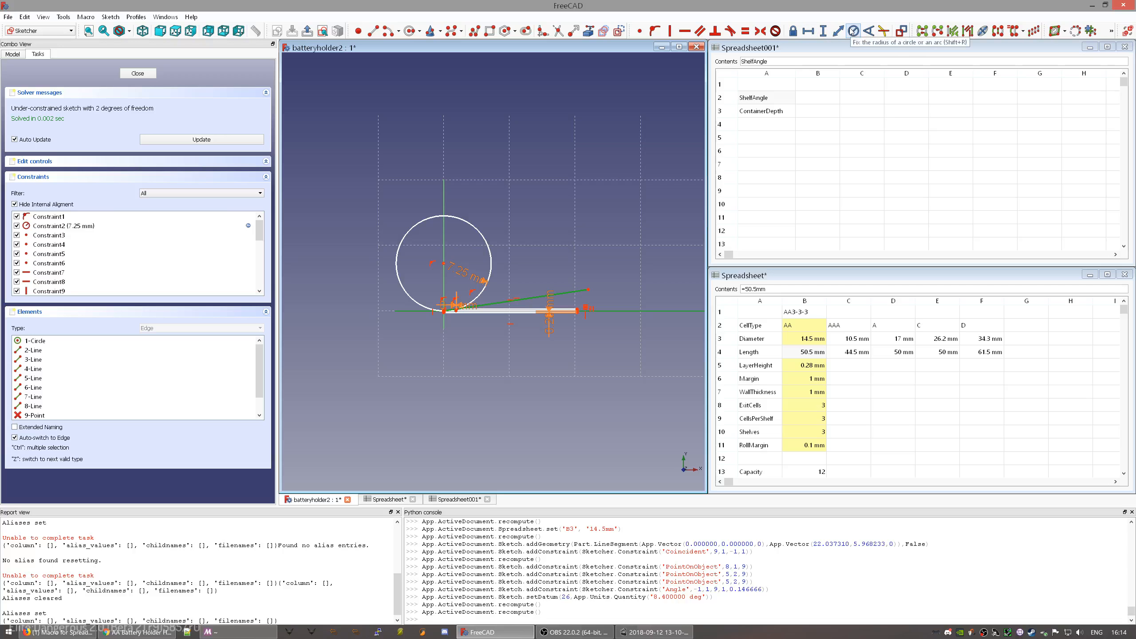
{"action": "left_click", "coordinate": [868, 31]}
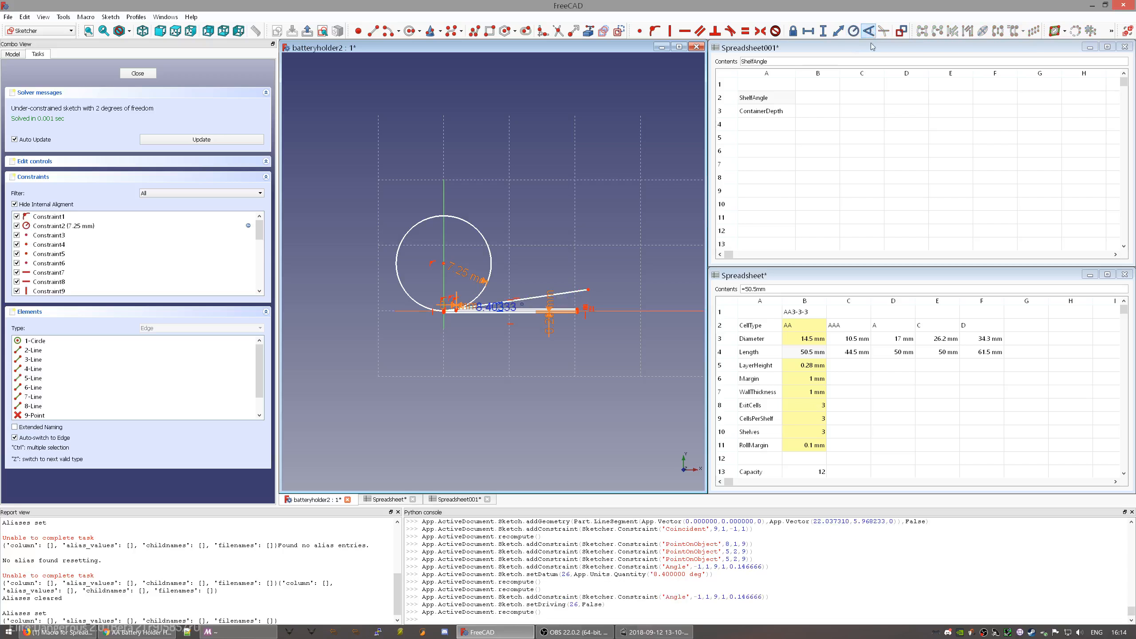
{"action": "scroll", "coordinate": [478, 323], "scroll_direction": "up", "scroll_amount": 4}
{"action": "left_click_drag", "start_coordinate": [558, 282], "coordinate": [688, 276]}
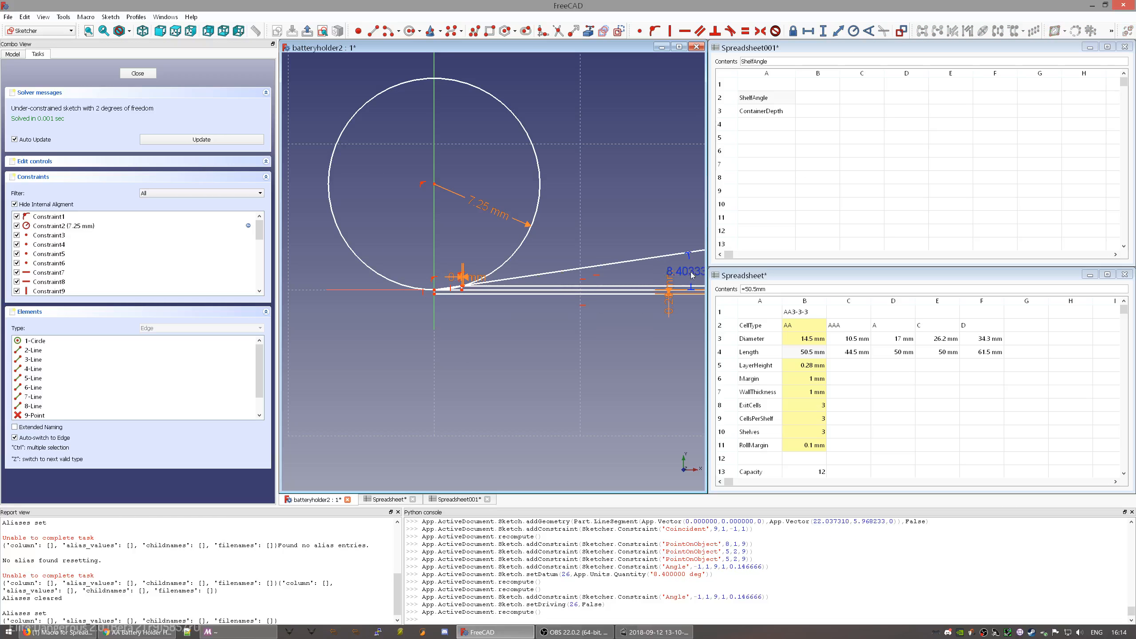
{"action": "mouse_move", "coordinate": [642, 328]}
{"action": "middle_mouse_down"}
{"action": "mouse_move", "coordinate": [507, 360]}
{"action": "mouse_move", "coordinate": [560, 299]}
{"action": "mouse_move", "coordinate": [527, 334]}
{"action": "mouse_move", "coordinate": [530, 349]}
{"action": "middle_mouse_up"}
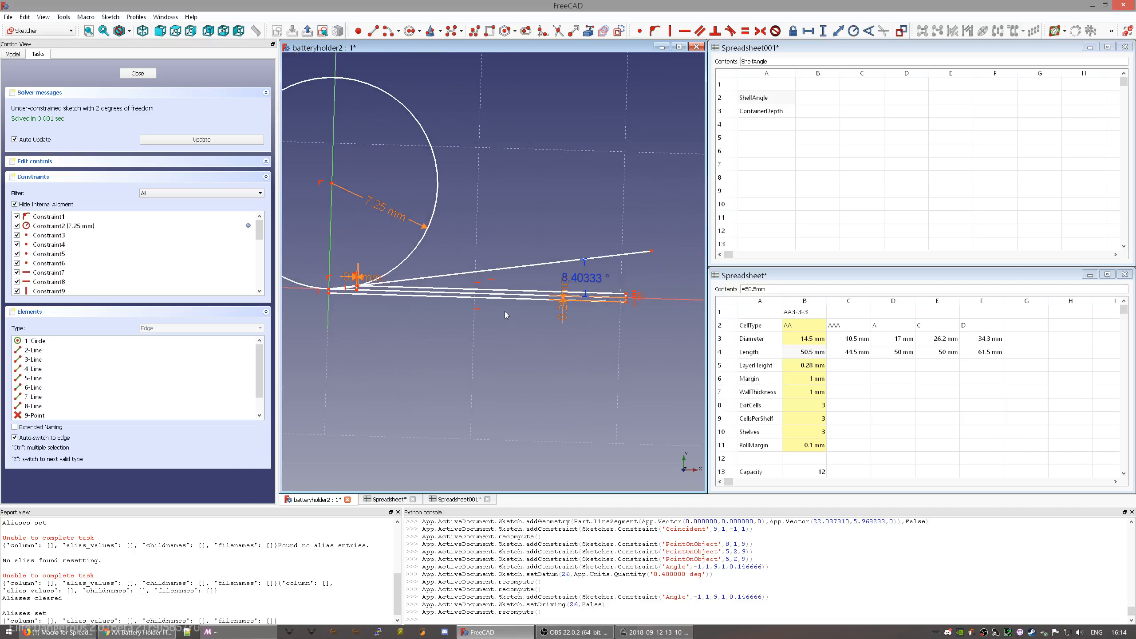
{"action": "key", "text": "2"}
{"action": "left_click_drag", "start_coordinate": [589, 278], "coordinate": [627, 275]}
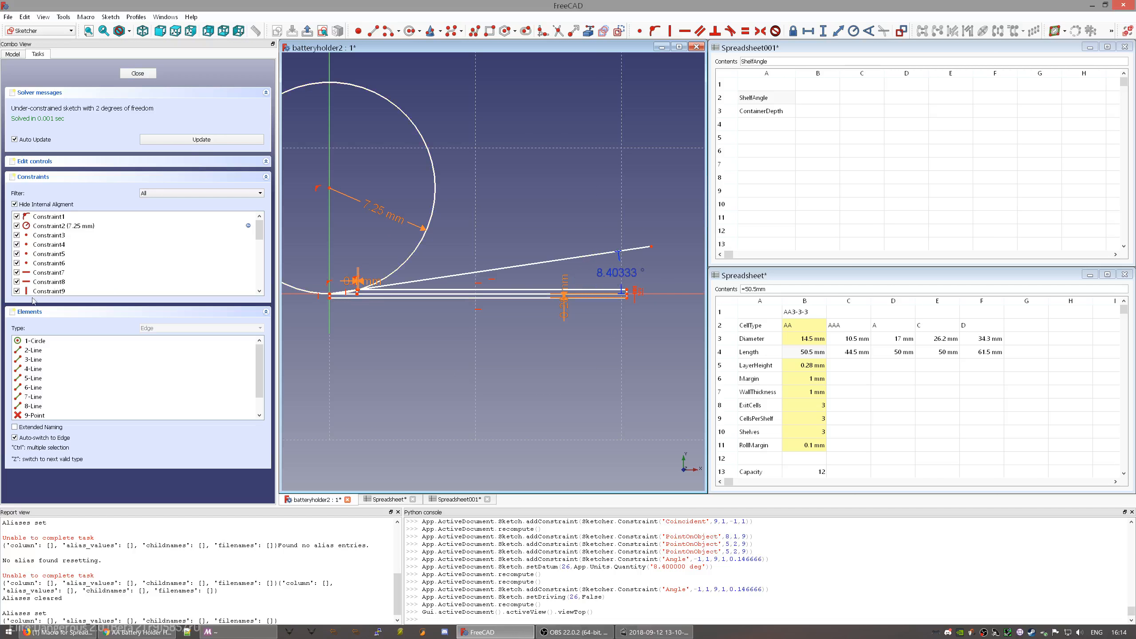
{"action": "scroll", "coordinate": [87, 264], "scroll_direction": "down", "scroll_amount": 6}
- Rename the Constraint27 angle to ShelfAngle
{"action": "left_click", "coordinate": [38, 283]}
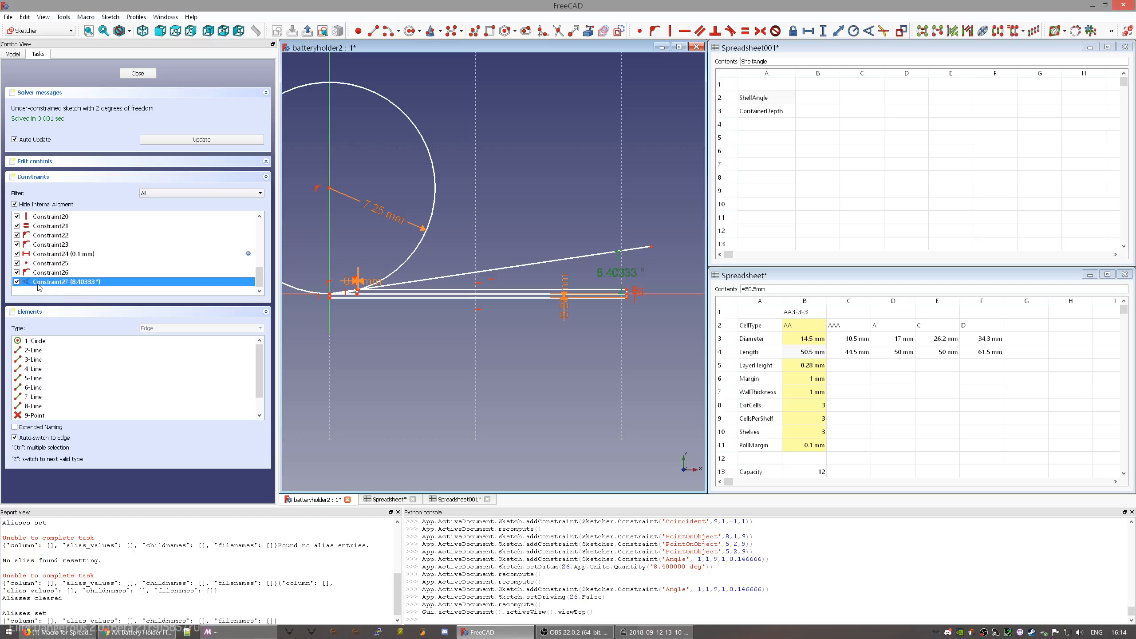
{"action": "right_click", "coordinate": [209, 286]}
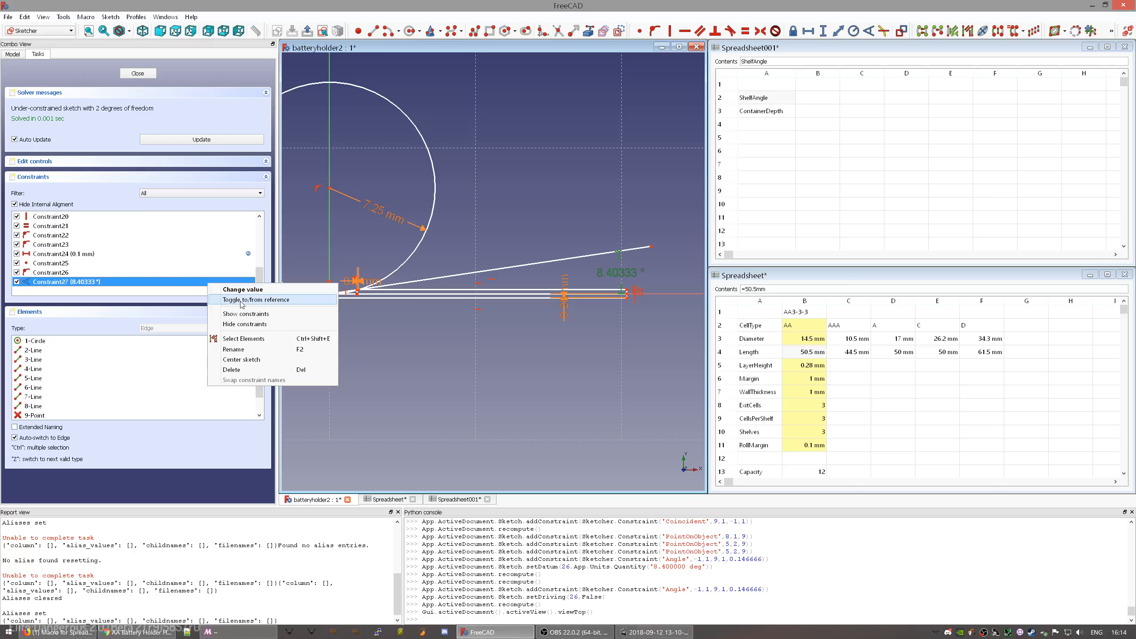
{"action": "left_click", "coordinate": [267, 350]}
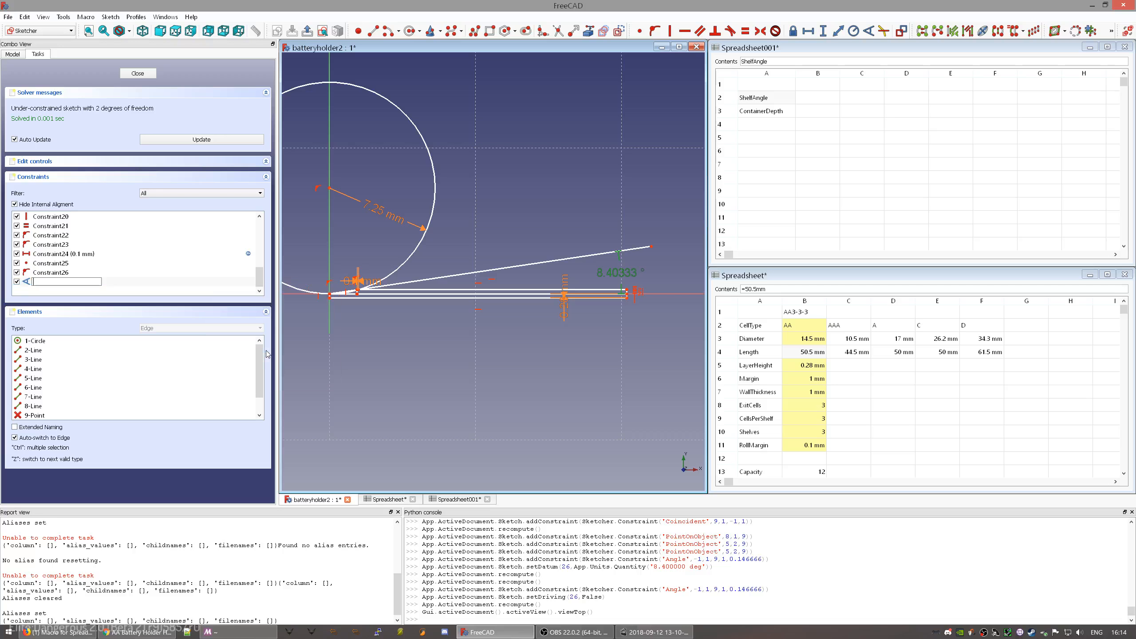
{"action": "type", "text": "ShelfAngle"}
- Commit the ShelfAngle constraint name and close the sketch
{"action": "key", "text": "Return"}
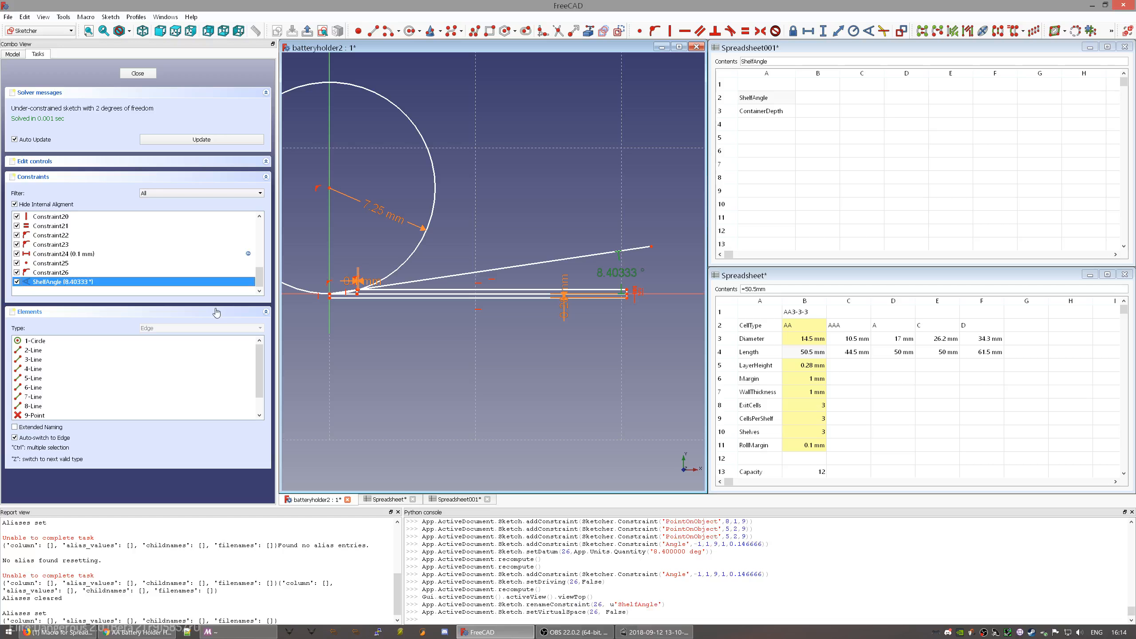
{"action": "left_click", "coordinate": [149, 73]}
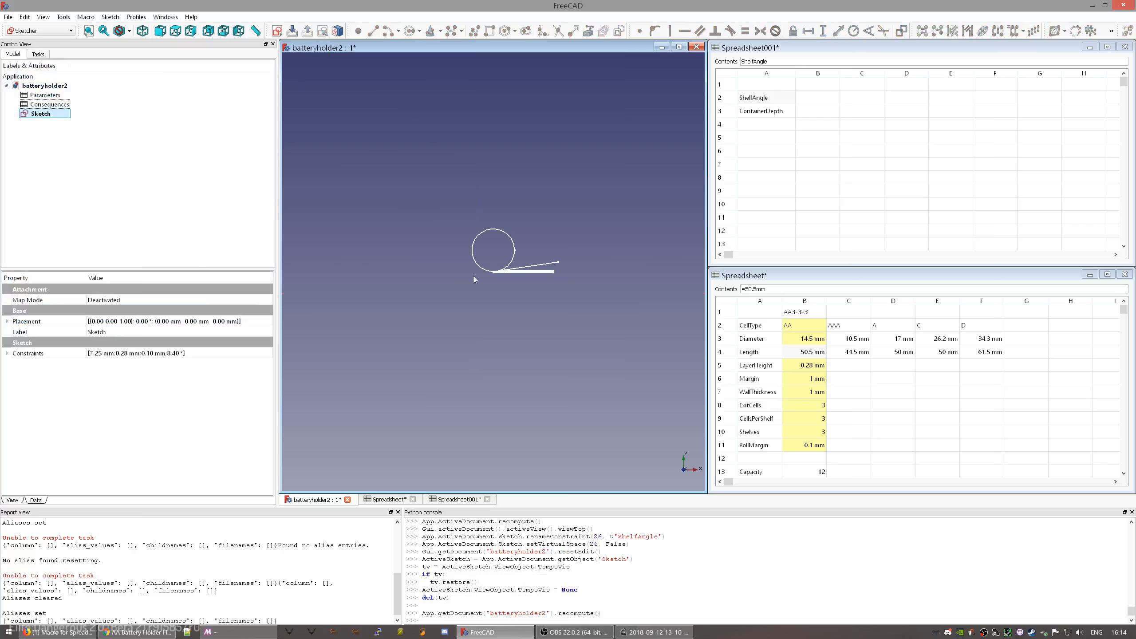
{"action": "scroll", "coordinate": [450, 290], "scroll_direction": "up", "scroll_amount": 6}
{"action": "middle_click_drag", "start_coordinate": [562, 254], "coordinate": [404, 365]}
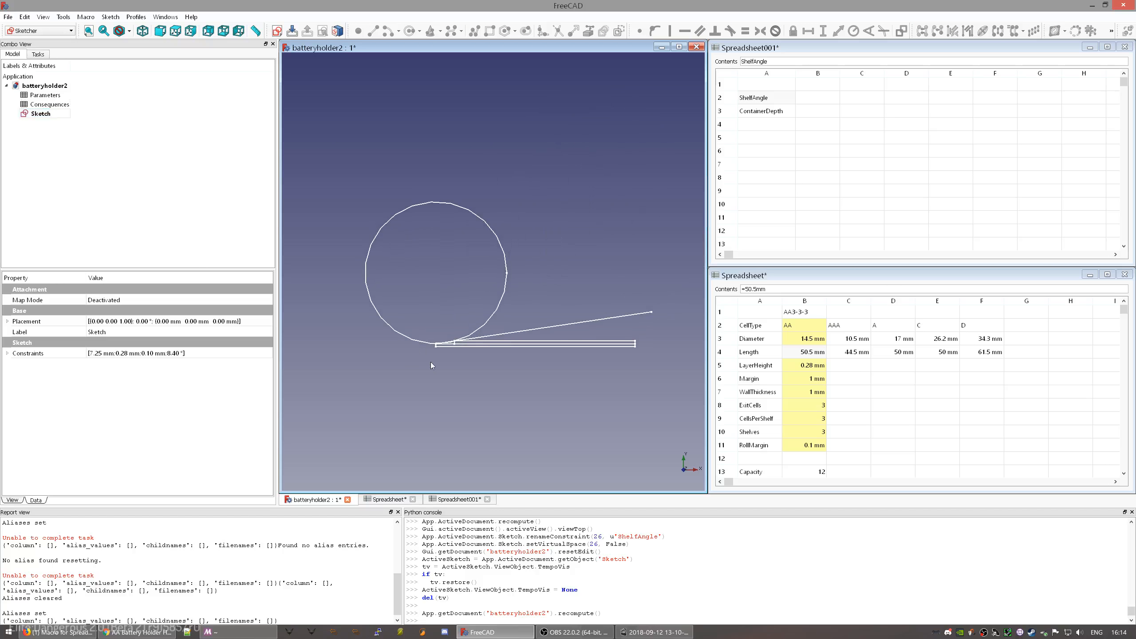
{"action": "scroll", "coordinate": [487, 339], "scroll_direction": "up", "scroll_amount": 6}
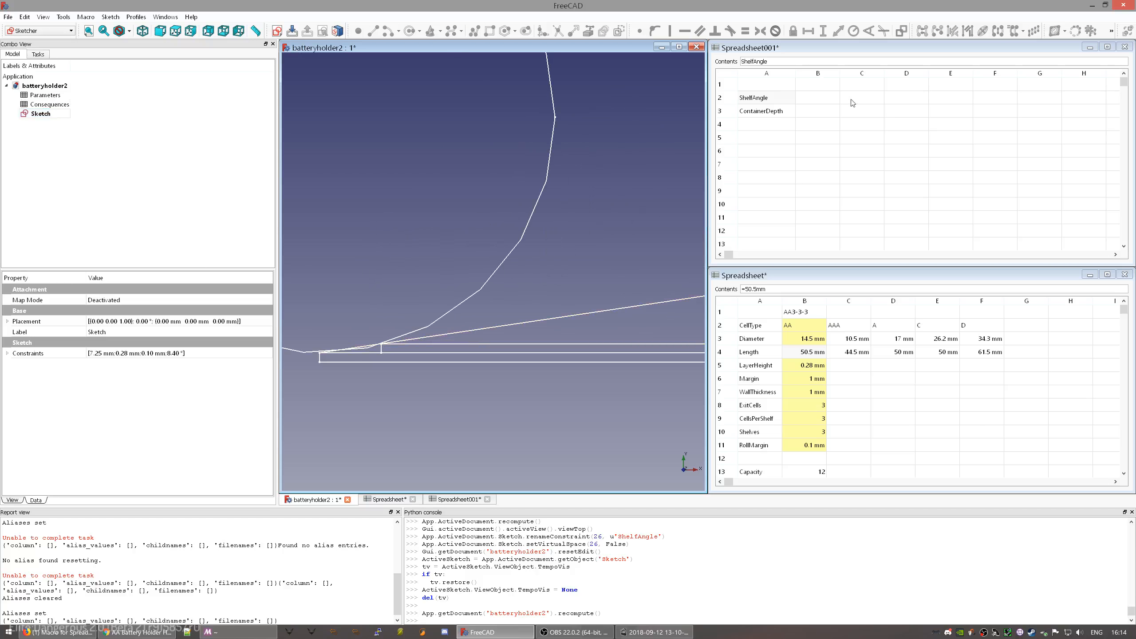
- Expand the sketch's Constraints property and confirm Shelf Angle reads 8.40°
{"action": "left_click", "coordinate": [804, 98]}
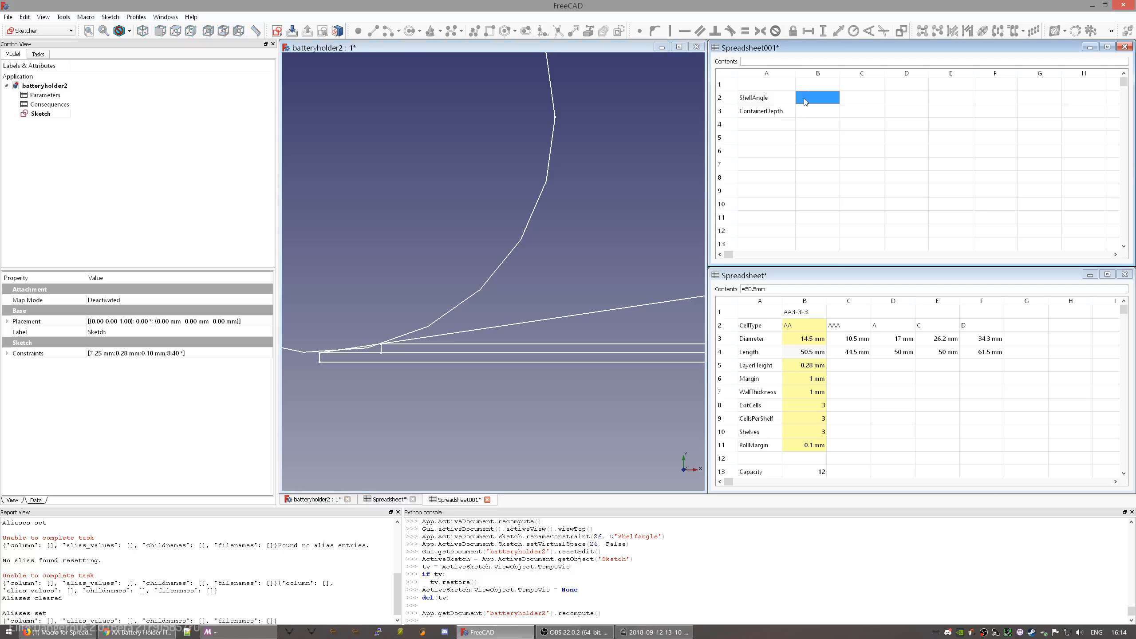
{"action": "left_click", "coordinate": [43, 114]}
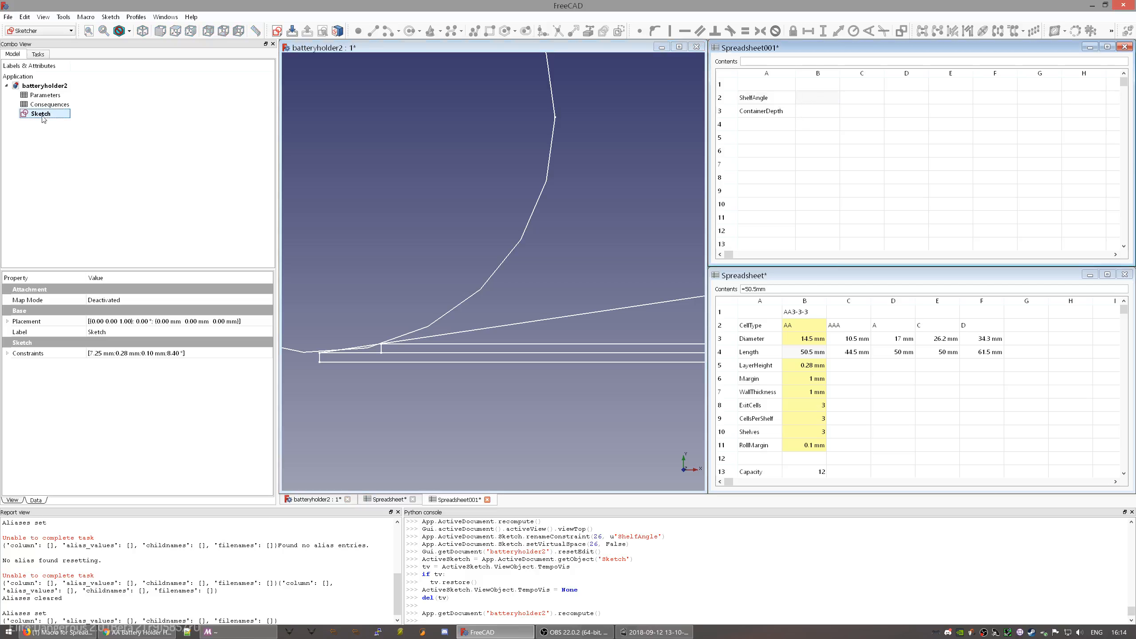
{"action": "left_click", "coordinate": [7, 353]}
{"action": "left_click", "coordinate": [17, 376]}
{"action": "left_click", "coordinate": [17, 376]}
{"action": "left_click", "coordinate": [37, 364]}
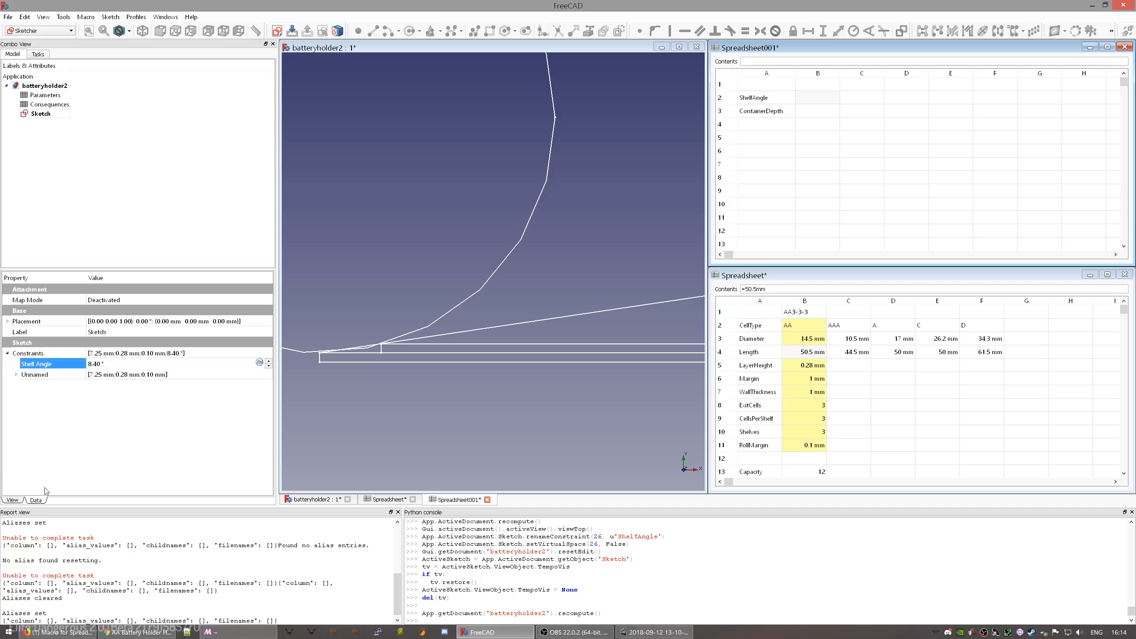
{"action": "left_click", "coordinate": [33, 114]}
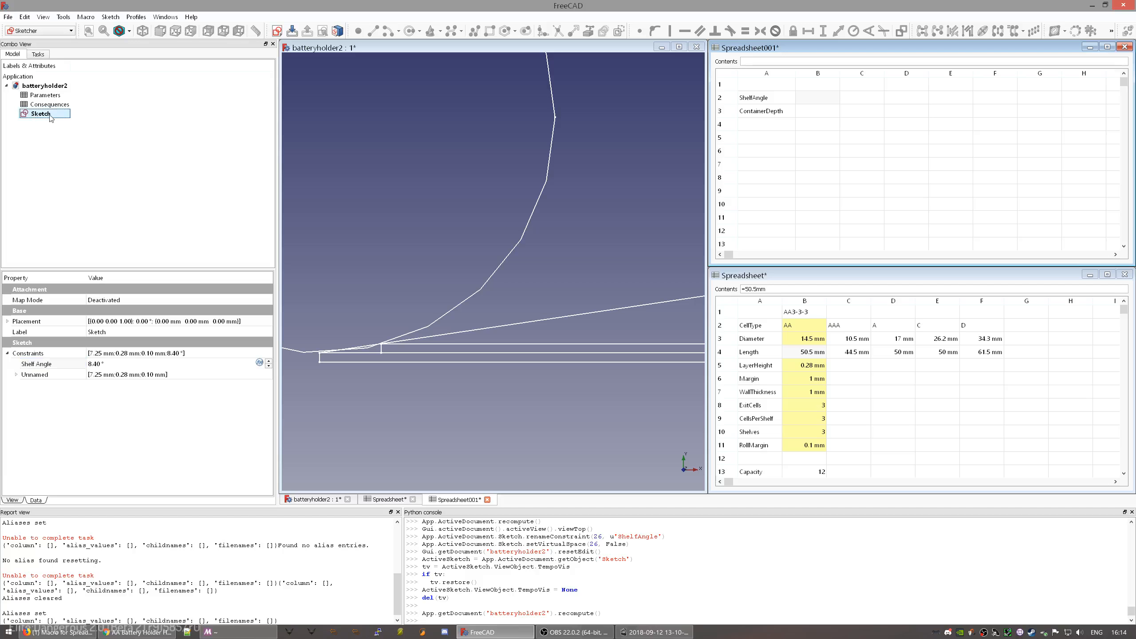
{"action": "left_click", "coordinate": [51, 115]}
- Name the sketch 'Shelf Angle solver' and select Spreadsheet001 cell B2
{"action": "type", "text": "Shelf Angle solver"}
{"action": "key", "text": "Return"}
{"action": "left_click", "coordinate": [808, 98]}
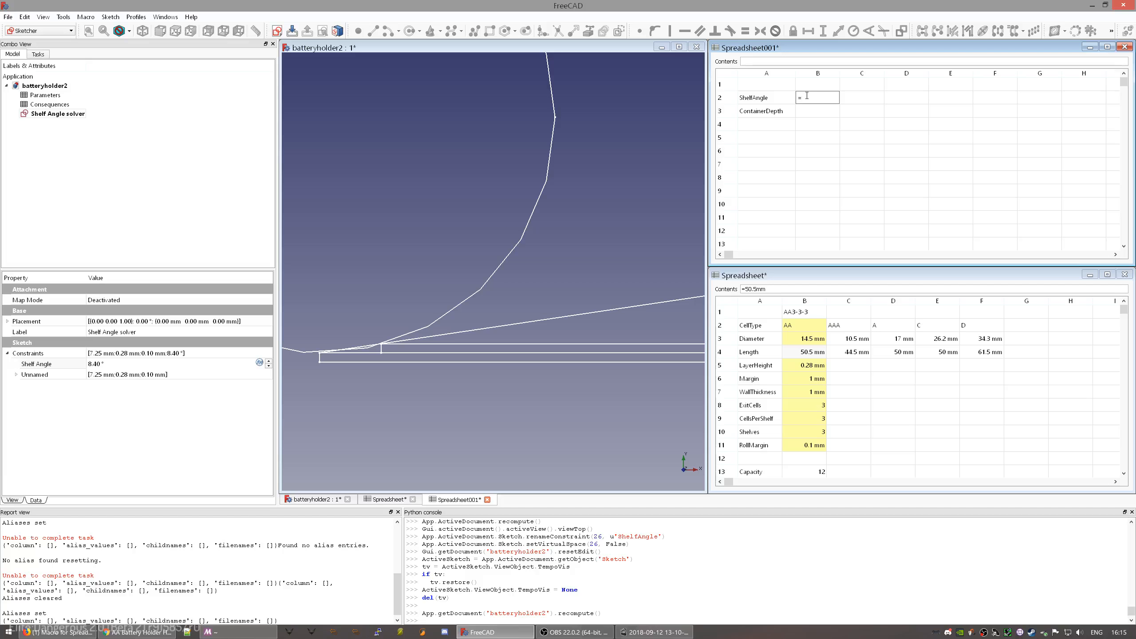
- Enter =Sketch.Constraints.ShelfAngle in cell B2 so it shows 8.40333 deg
{"action": "type", "text": "S"}
{"action": "left_click", "coordinate": [821, 126]}
{"action": "type", "text": "."}
{"action": "type", "text": "Sh"}
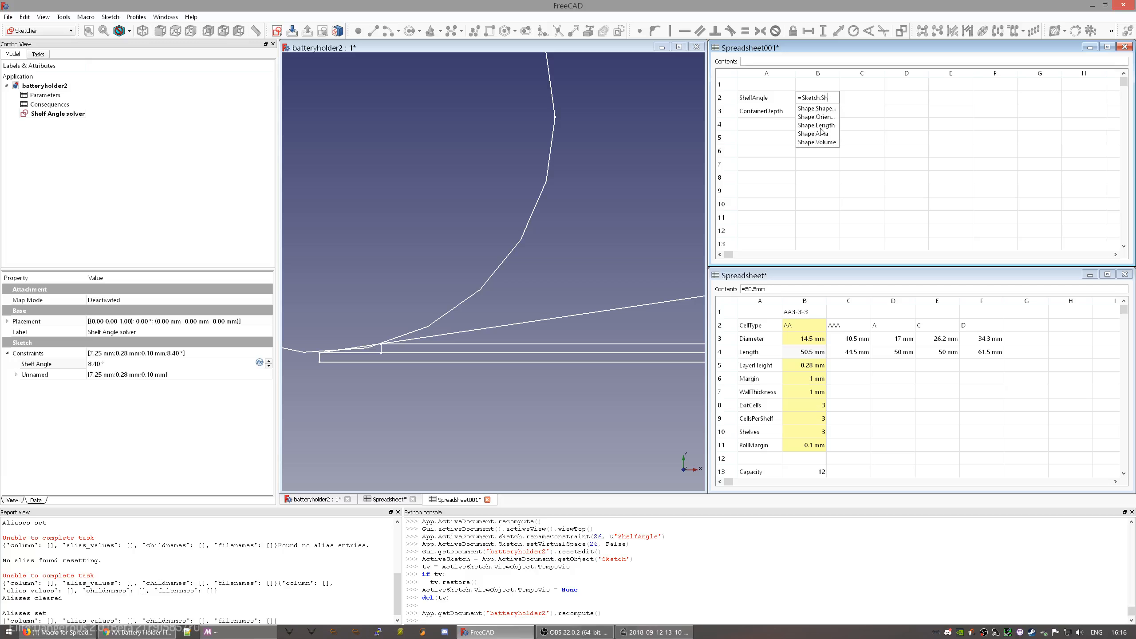
{"action": "key", "text": "BackSpace"}
{"action": "key", "text": "BackSpace"}
{"action": "type", "text": "Co"}
{"action": "key", "text": "Down"}
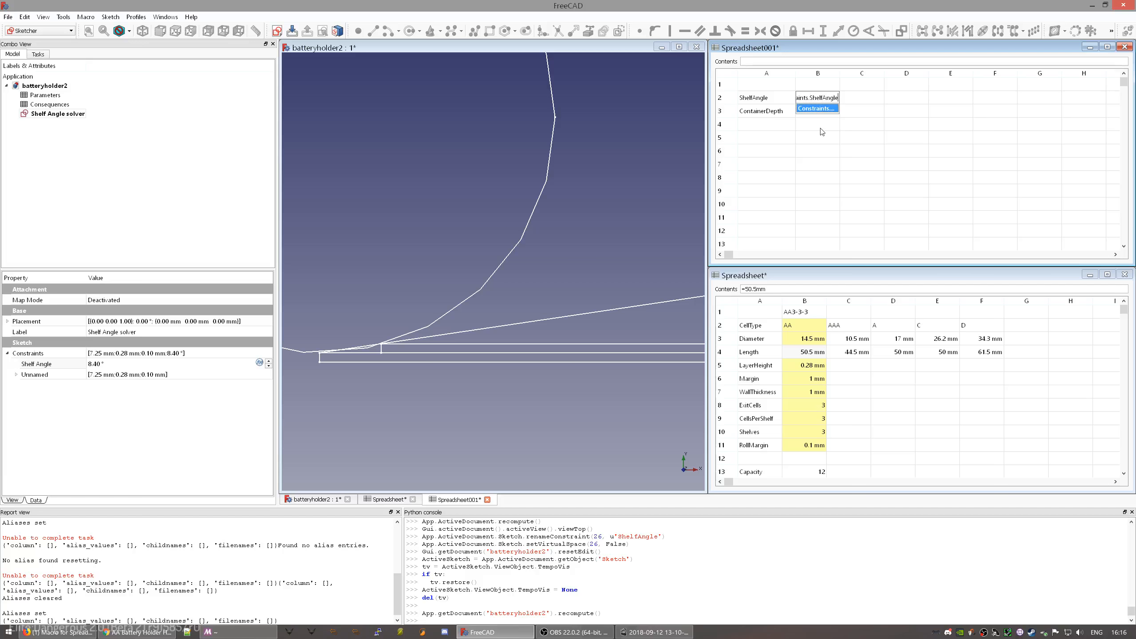
{"action": "key", "text": "Return"}
{"action": "key", "text": "Return"}
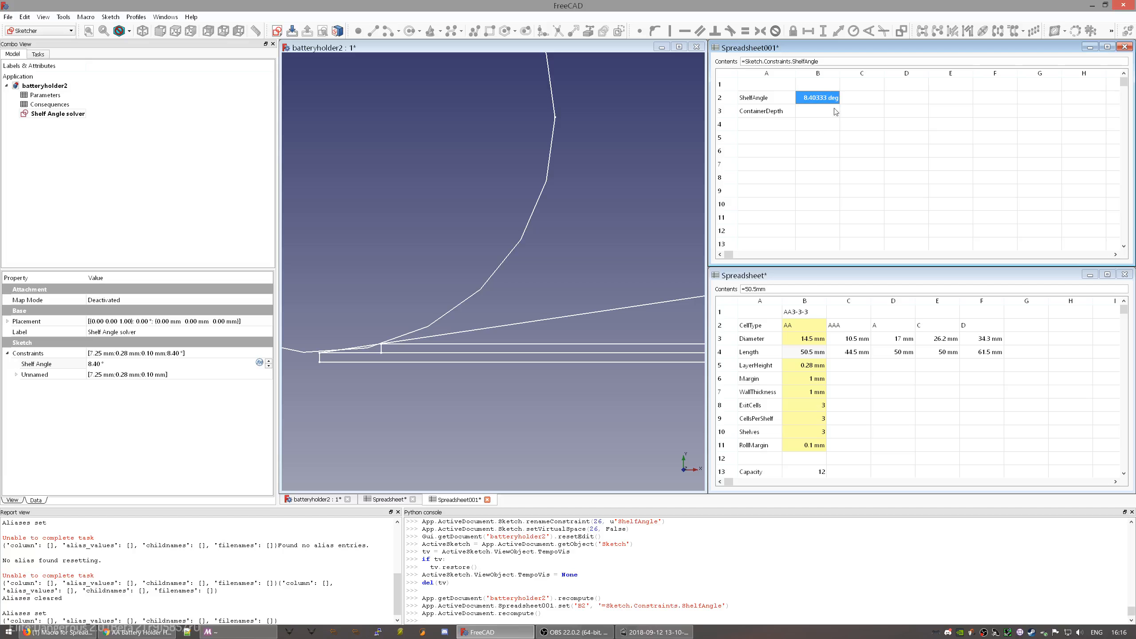
- Give cell B2 the alias ShelfAngle in its cell properties
{"action": "left_click", "coordinate": [810, 126]}
{"action": "left_click", "coordinate": [810, 97]}
{"action": "right_click", "coordinate": [810, 104]}
{"action": "left_click", "coordinate": [824, 110]}
{"action": "left_click", "coordinate": [615, 276]}
{"action": "type", "text": "ShelfAngle"}
{"action": "key", "text": "Return"}
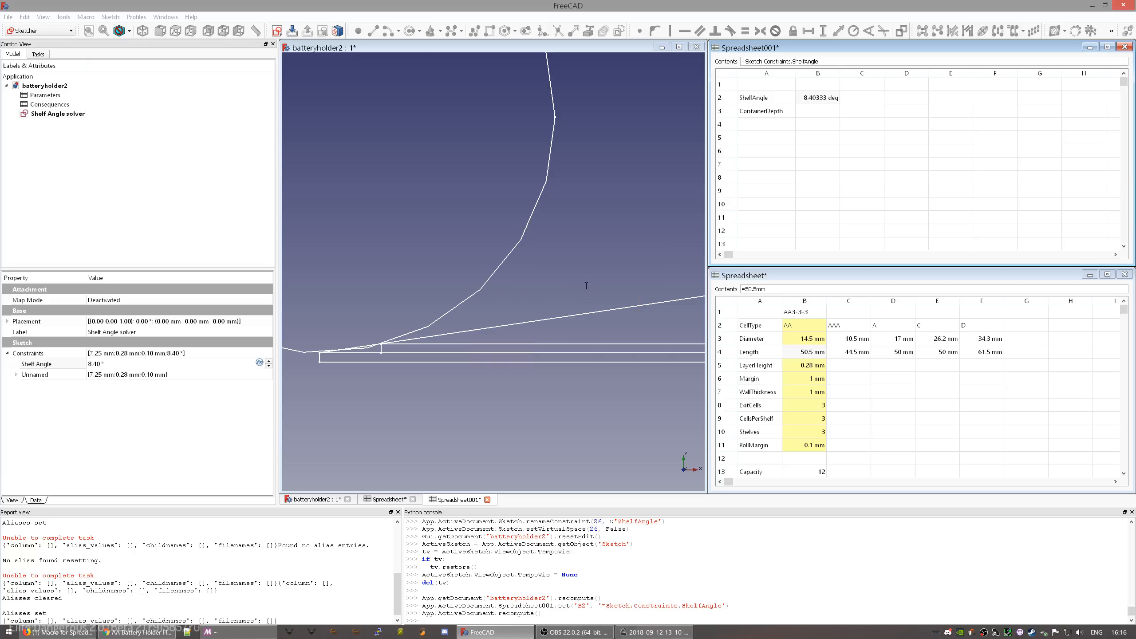
{"action": "left_click", "coordinate": [855, 155]}
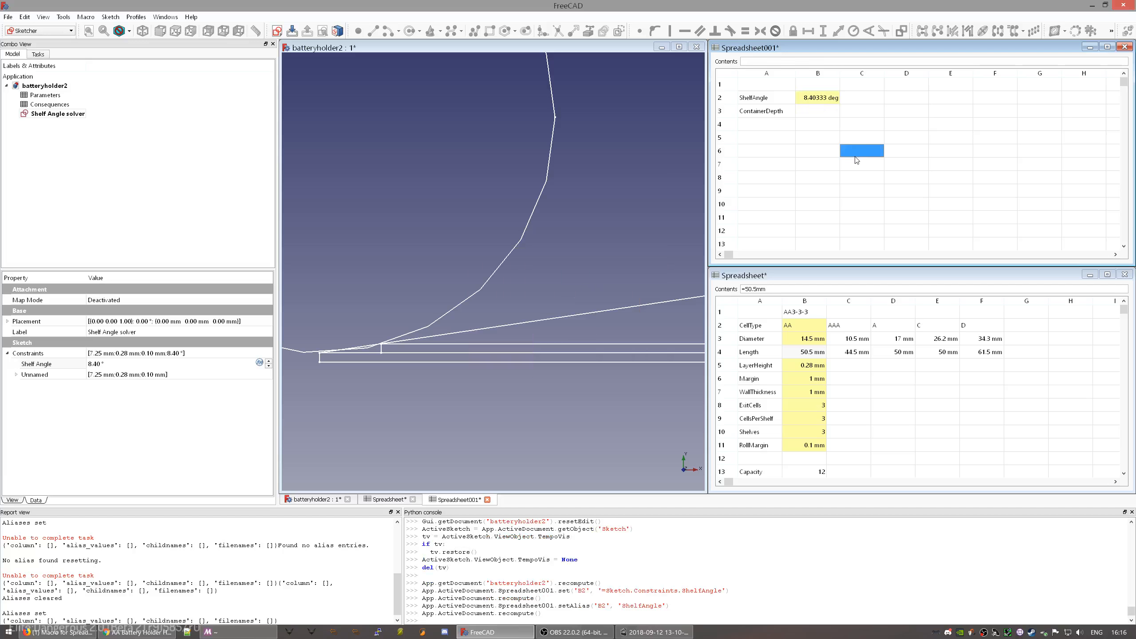
{"action": "left_click", "coordinate": [837, 102]}
{"action": "left_click", "coordinate": [831, 132]}
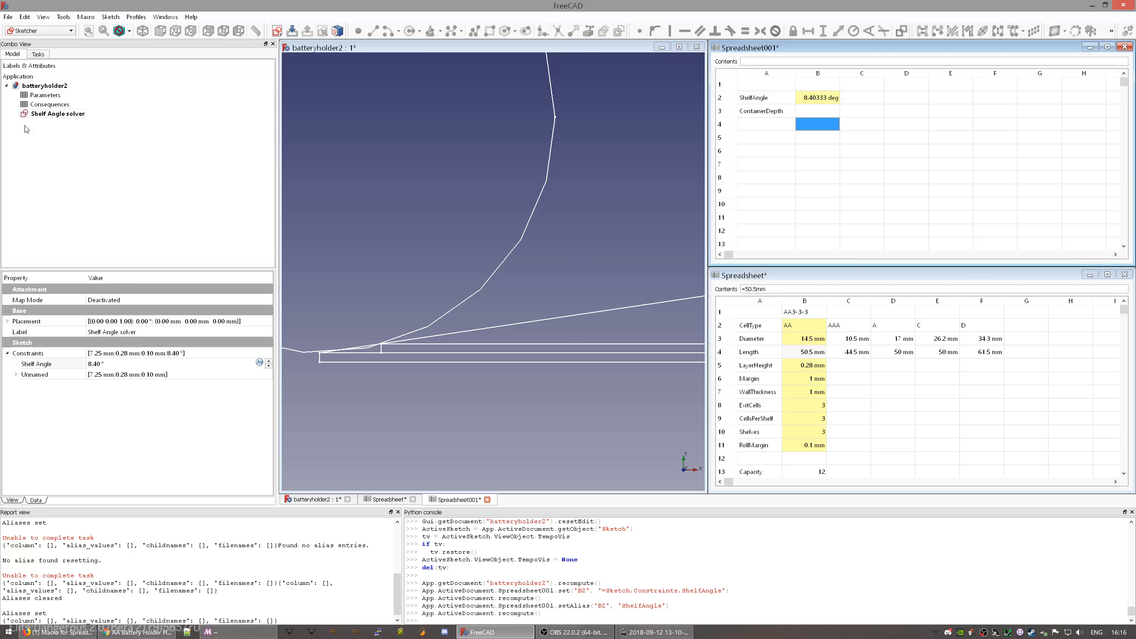
- Compare the Consequences Shelf Angle property with the Parameters spreadsheet and the solver sketch
{"action": "left_click", "coordinate": [49, 106]}
{"action": "left_click", "coordinate": [50, 106]}
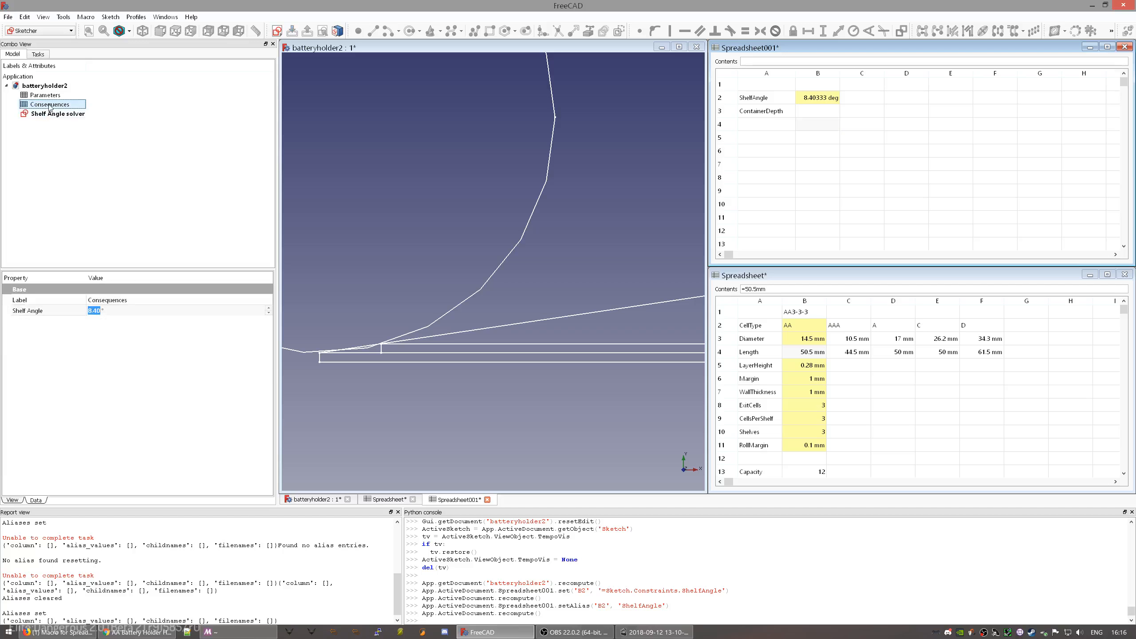
{"action": "left_click", "coordinate": [50, 96]}
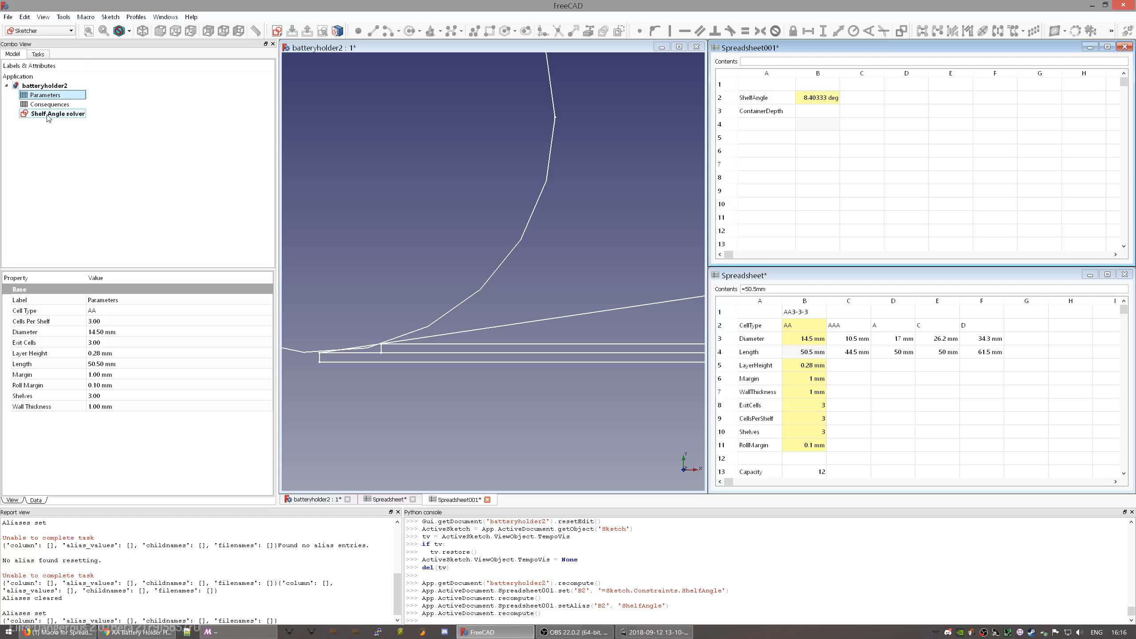
{"action": "left_click", "coordinate": [48, 115]}
{"action": "left_click", "coordinate": [49, 106]}
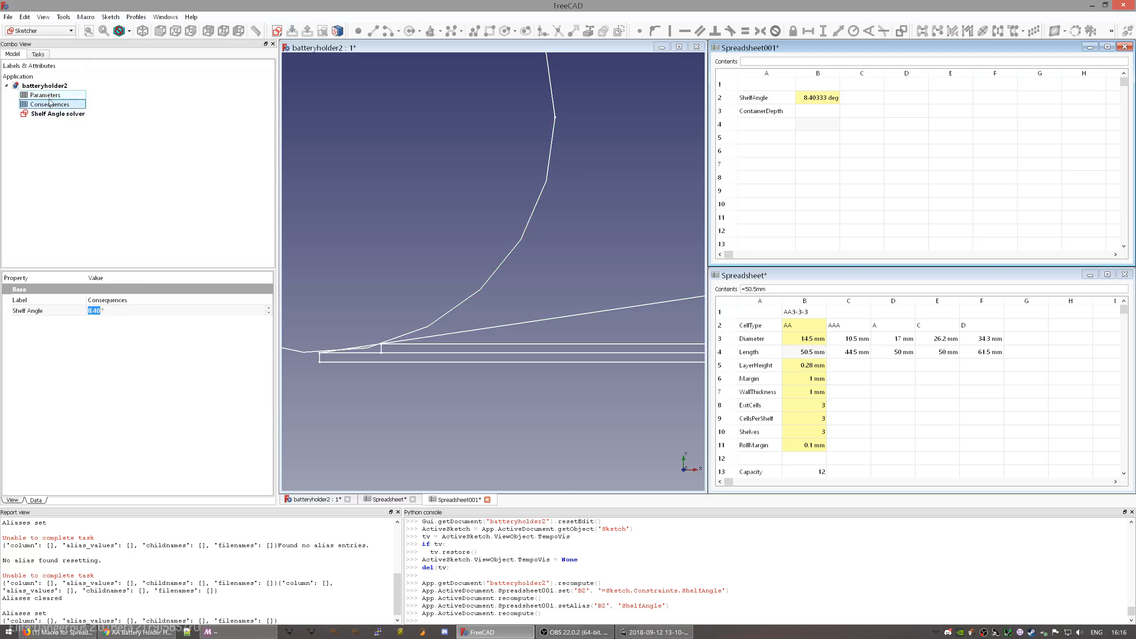
{"action": "left_click", "coordinate": [51, 114]}
{"action": "left_click", "coordinate": [49, 105]}
- Frame the circle and lines in view and toggle the sketch's visibility off and on
{"action": "left_click", "coordinate": [67, 114]}
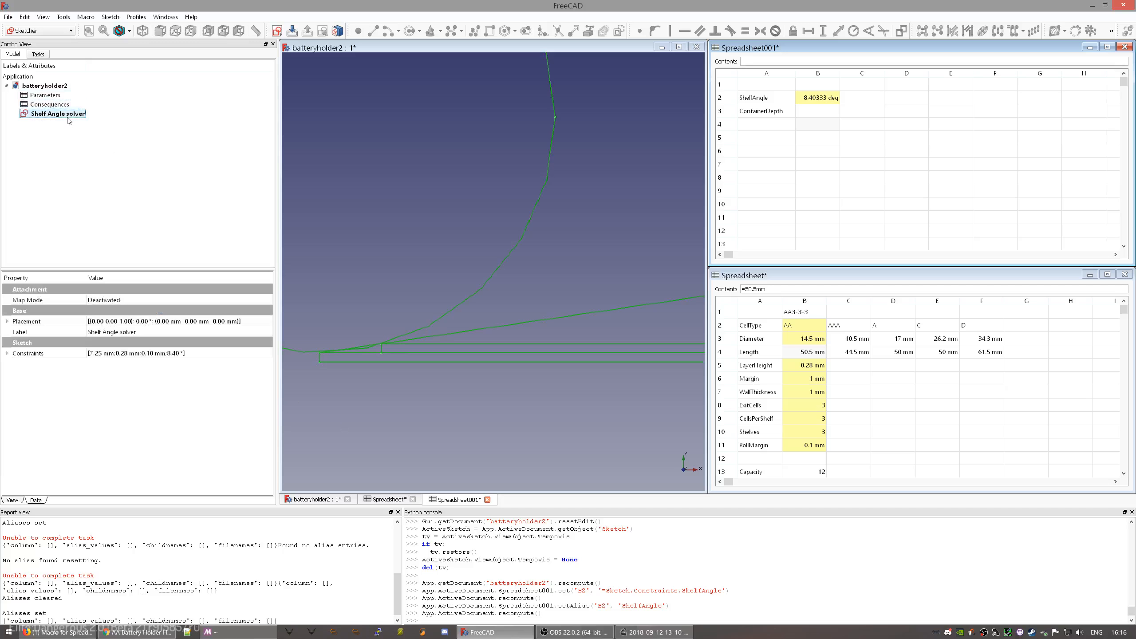
{"action": "left_click", "coordinate": [548, 279]}
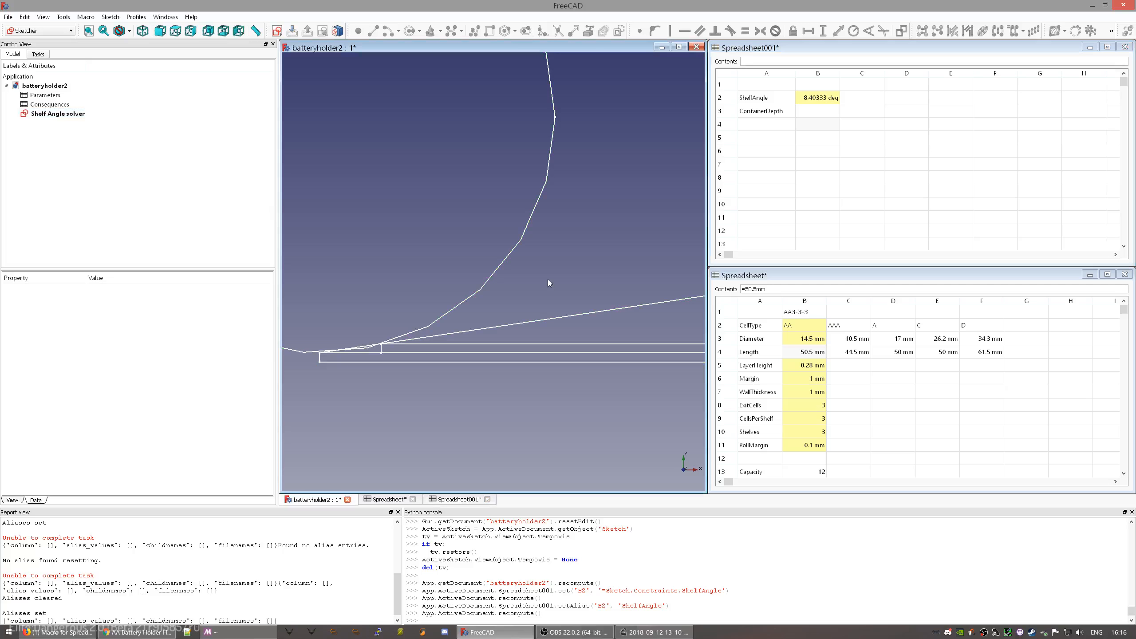
{"action": "scroll", "coordinate": [547, 279], "scroll_direction": "down", "scroll_amount": 6}
{"action": "middle_click_drag", "start_coordinate": [574, 264], "coordinate": [499, 253]}
{"action": "left_click", "coordinate": [84, 117]}
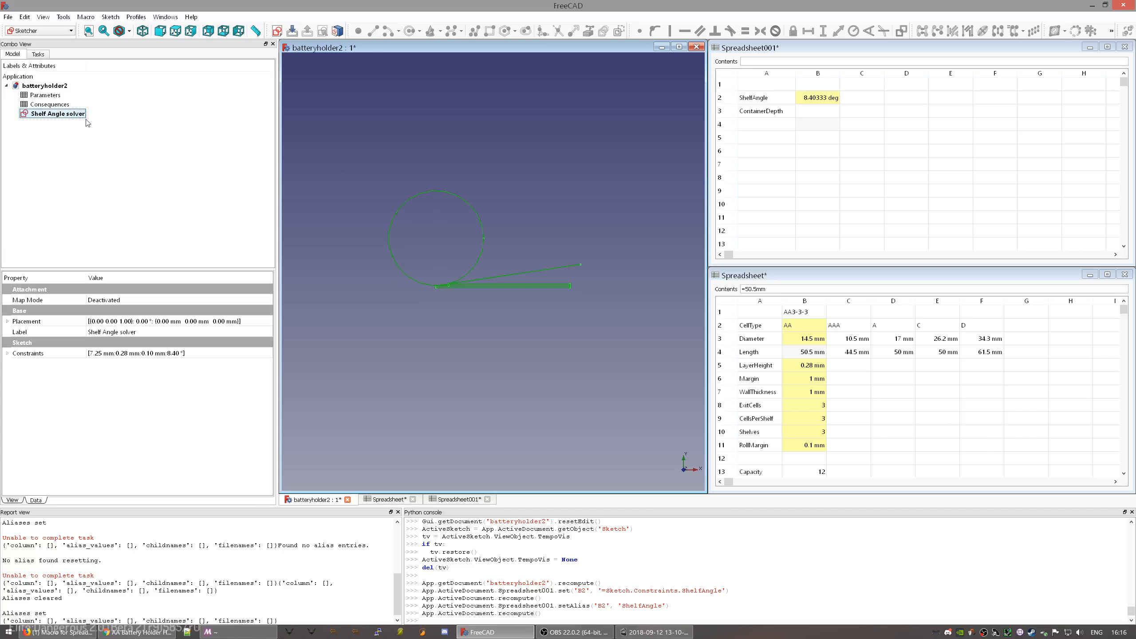
{"action": "key", "text": "space"}
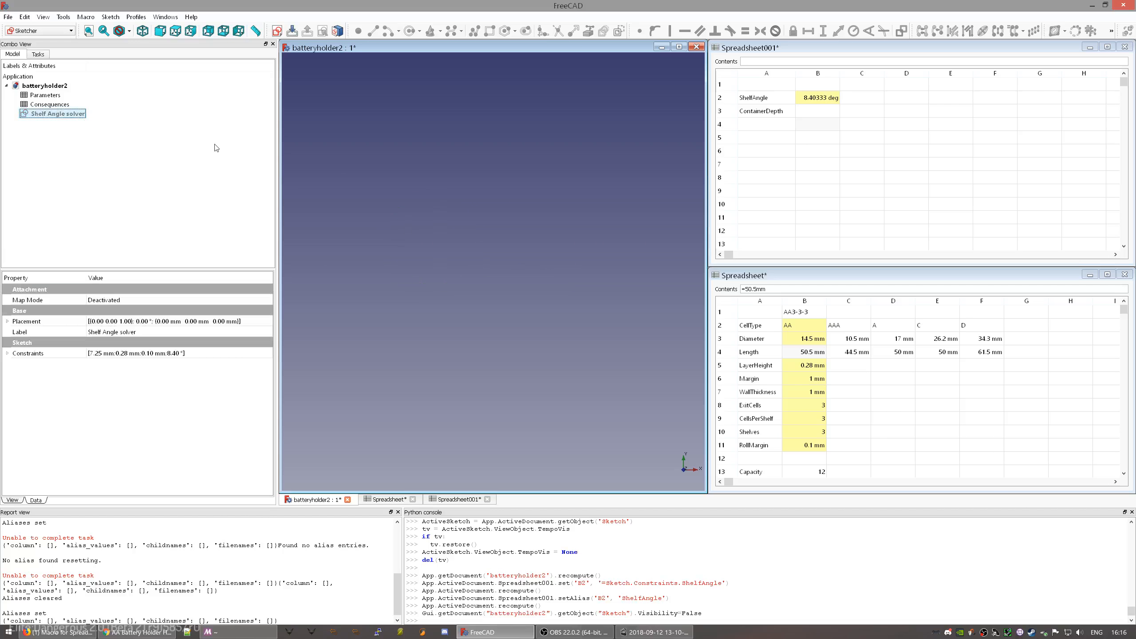
{"action": "key", "text": "space"}
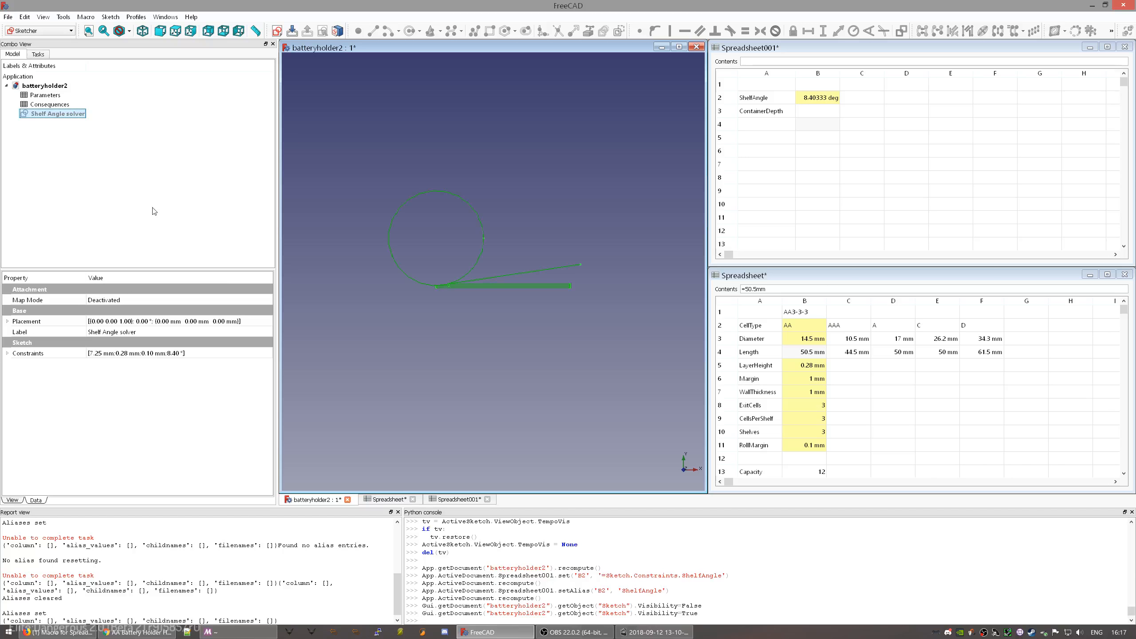
{"action": "left_click", "coordinate": [44, 95]}
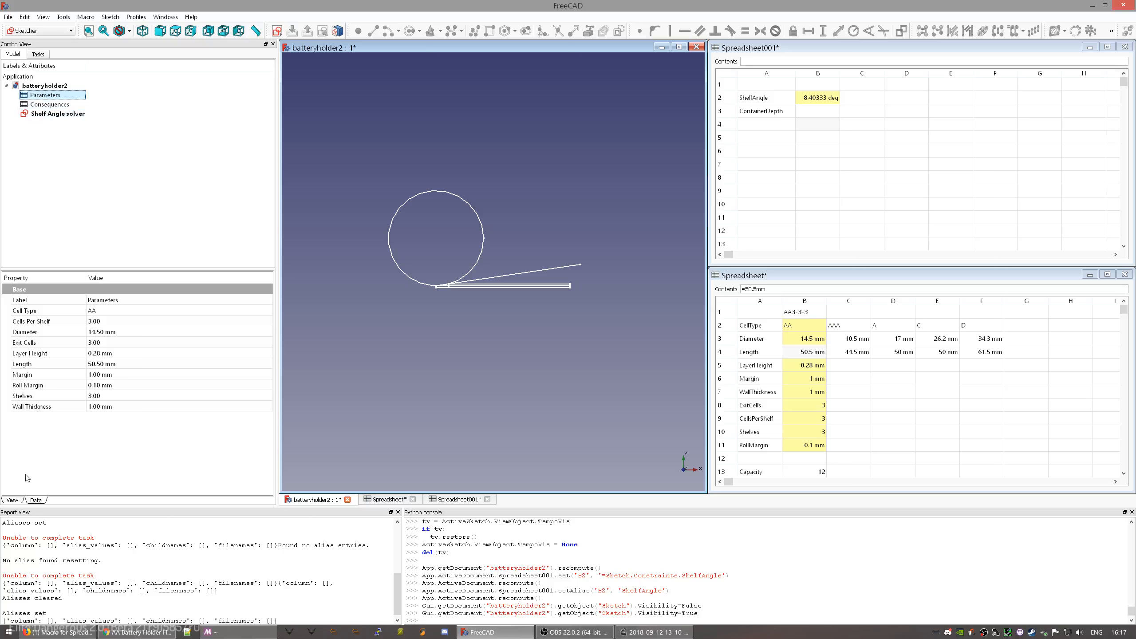
{"action": "left_click", "coordinate": [57, 113]}
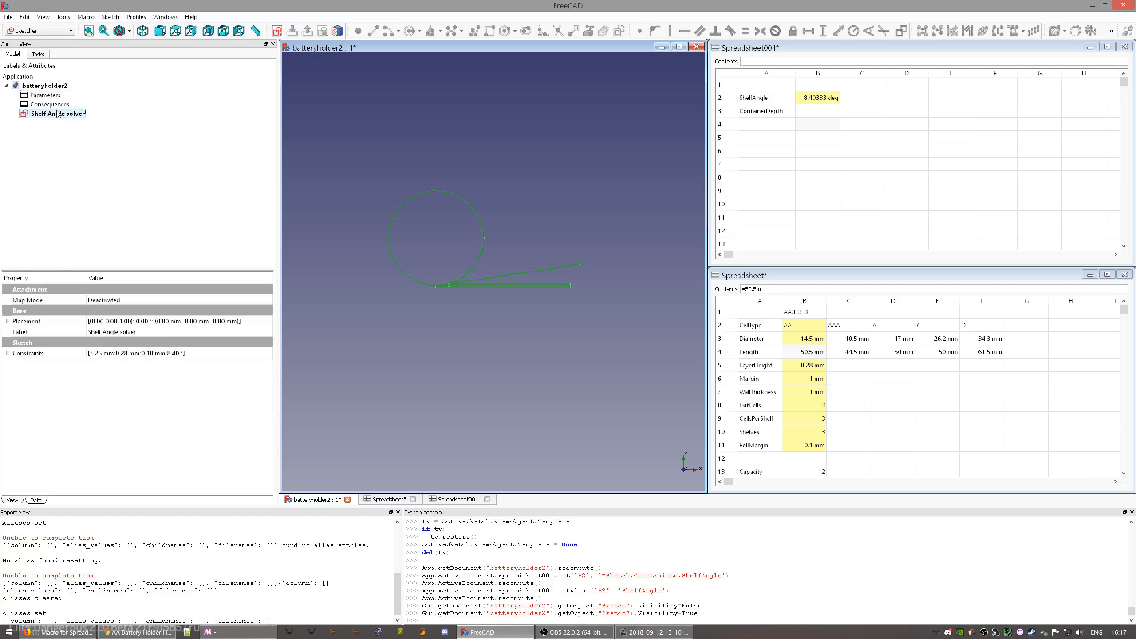
- Expand the sketch's constraints to check Shelf Angle 8.40° and the unnamed Constraint2 expression
{"action": "left_click", "coordinate": [8, 354]}
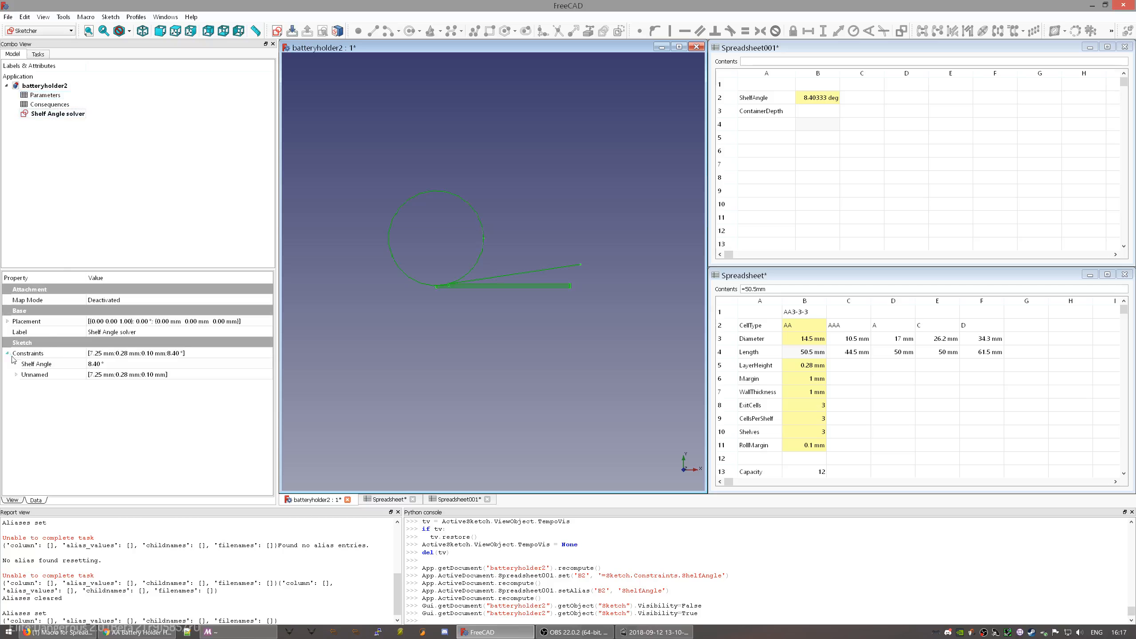
{"action": "left_click", "coordinate": [47, 368]}
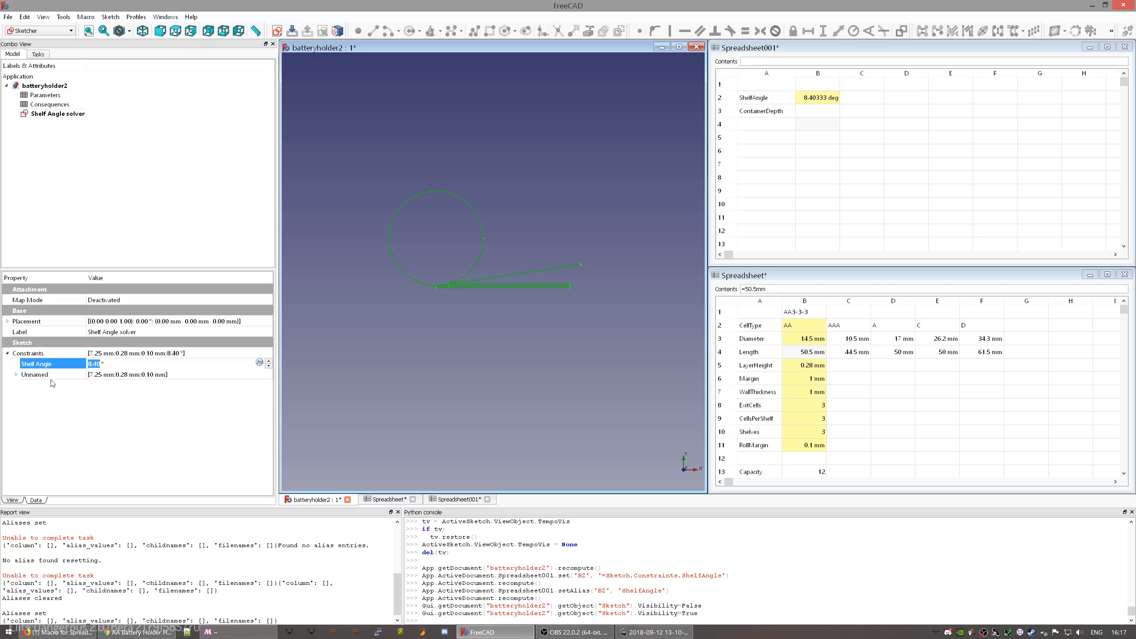
{"action": "left_click", "coordinate": [17, 374]}
{"action": "left_click", "coordinate": [71, 385]}
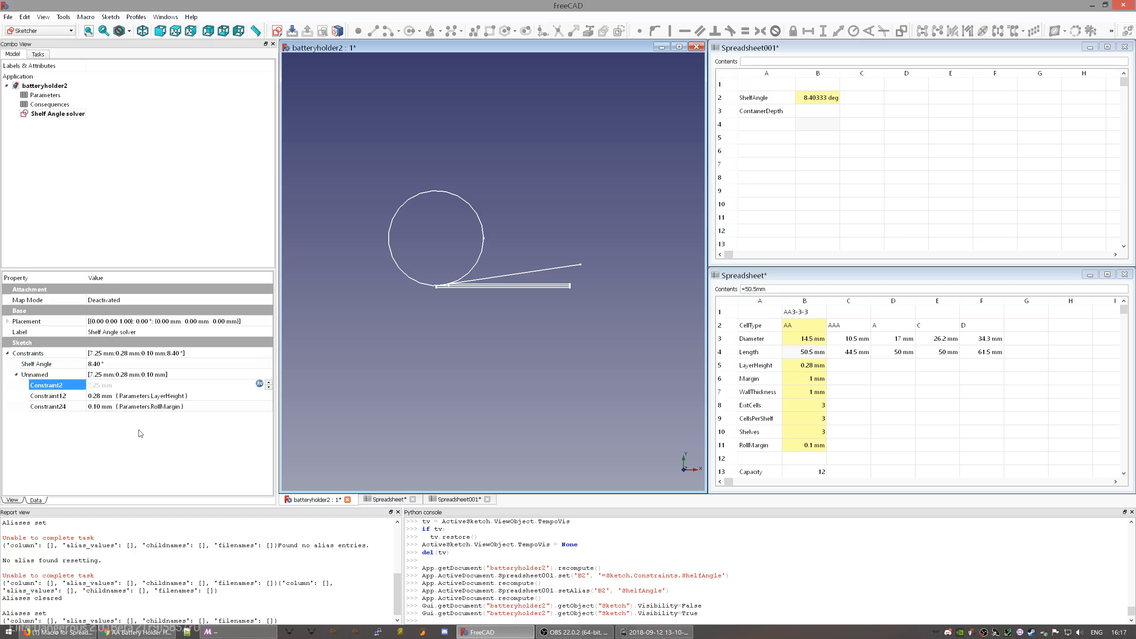
{"action": "left_click", "coordinate": [52, 375]}
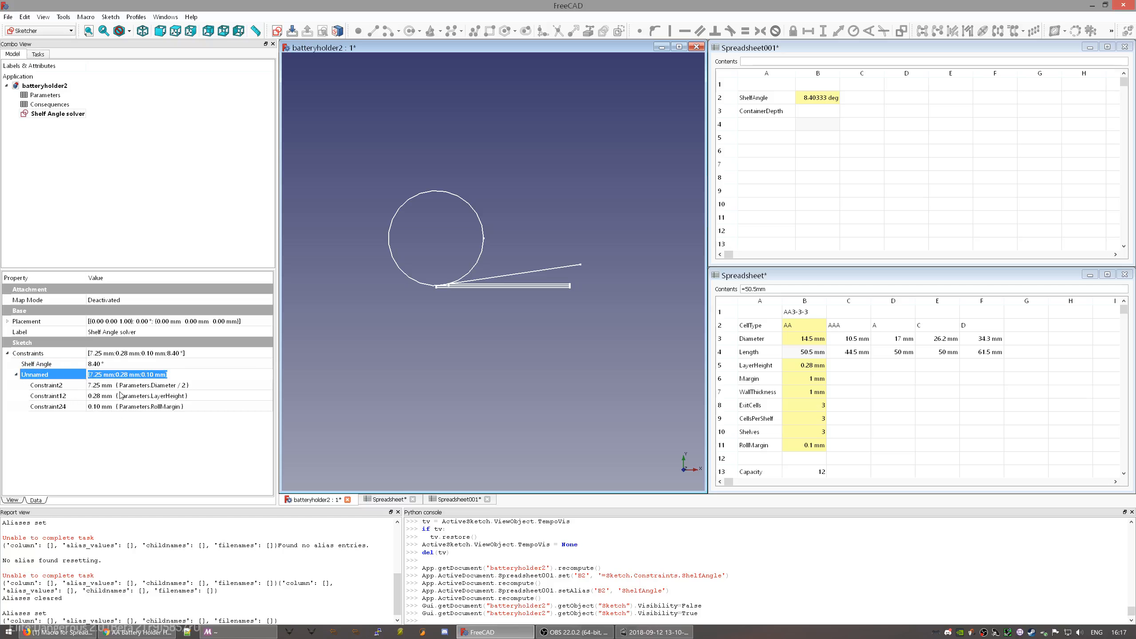
{"action": "left_click", "coordinate": [67, 385]}
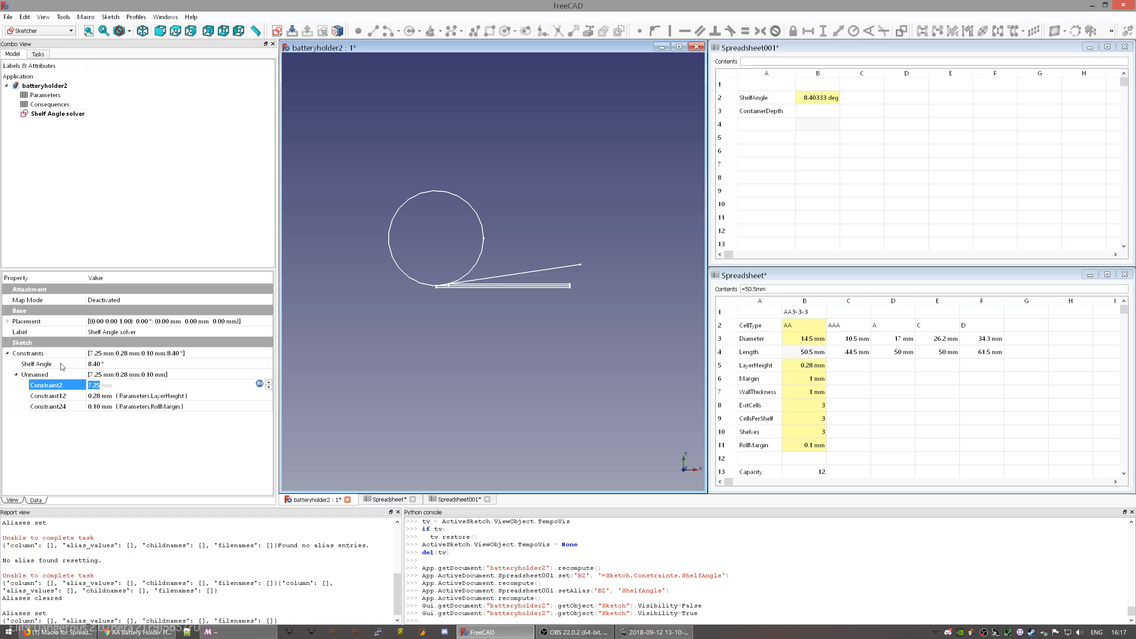
{"action": "left_click", "coordinate": [63, 364]}
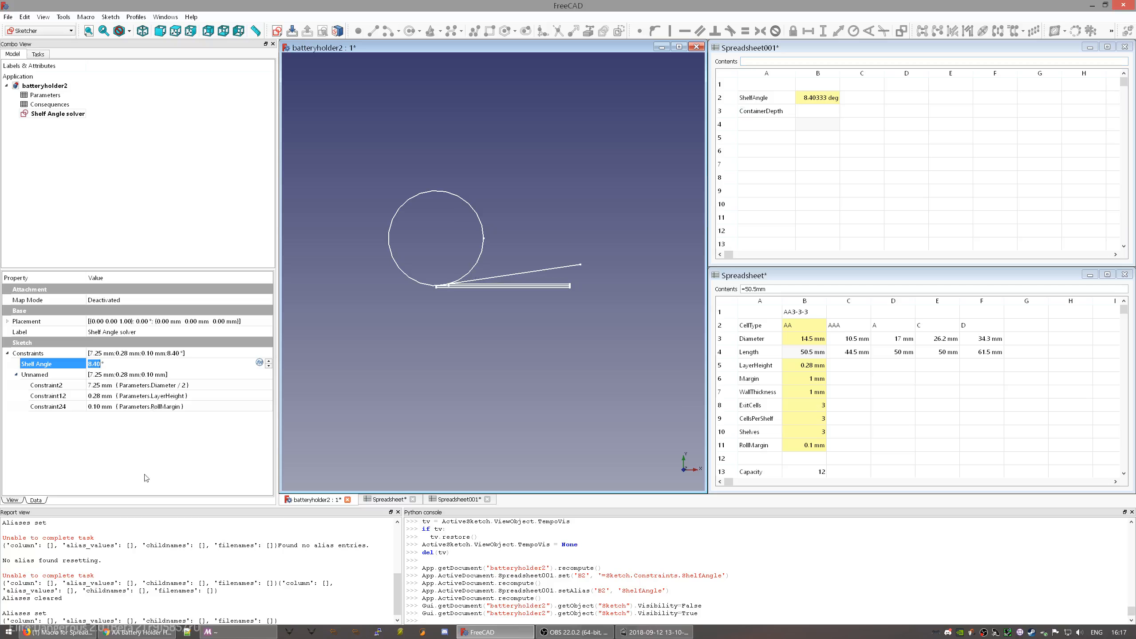
- Rename the Shelf Angle solver sketch to ShelfAngleSolver
{"action": "left_click", "coordinate": [55, 114]}
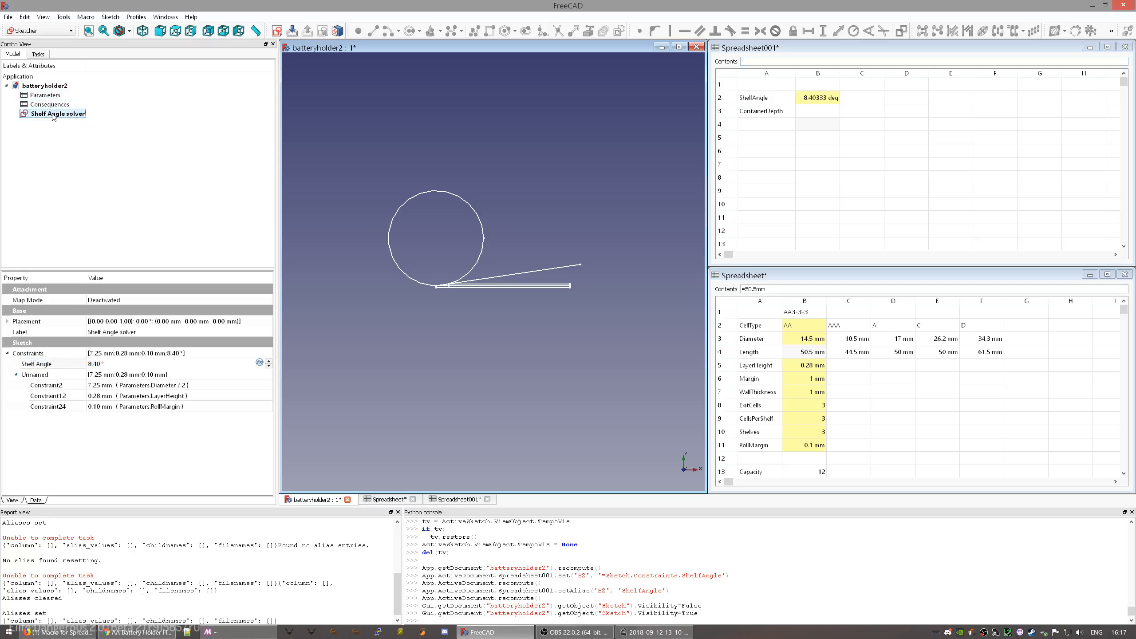
{"action": "left_click", "coordinate": [68, 115]}
{"action": "key", "text": "End"}
{"action": "key", "text": "BackSpace"}
{"action": "key", "text": "BackSpace"}
{"action": "key", "text": "BackSpace"}
{"action": "key", "text": "BackSpace"}
{"action": "key", "text": "BackSpace"}
{"action": "key", "text": "BackSpace"}
{"action": "key", "text": "BackSpace"}
{"action": "key", "text": "BackSpace"}
{"action": "key", "text": "BackSpace"}
{"action": "key", "text": "BackSpace"}
{"action": "key", "text": "BackSpace"}
{"action": "key", "text": "BackSpace"}
{"action": "type", "text": "En"}
{"action": "key", "text": "BackSpace"}
{"action": "key", "text": "BackSpace"}
{"action": "type", "text": "AngleSolver"}
{"action": "key", "text": "Return"}
- Change cell B2's formula to =ShelfAngleSolver.Constraints.ShelfAngle, still showing 8.40333 deg
{"action": "left_click", "coordinate": [31, 106]}
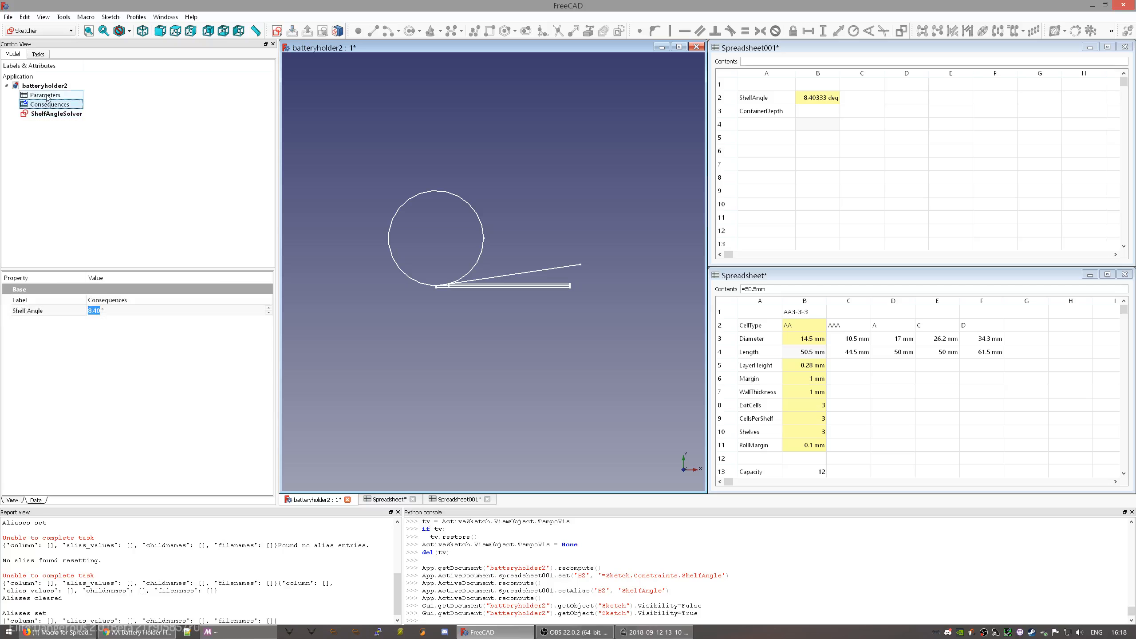
{"action": "left_click", "coordinate": [819, 102]}
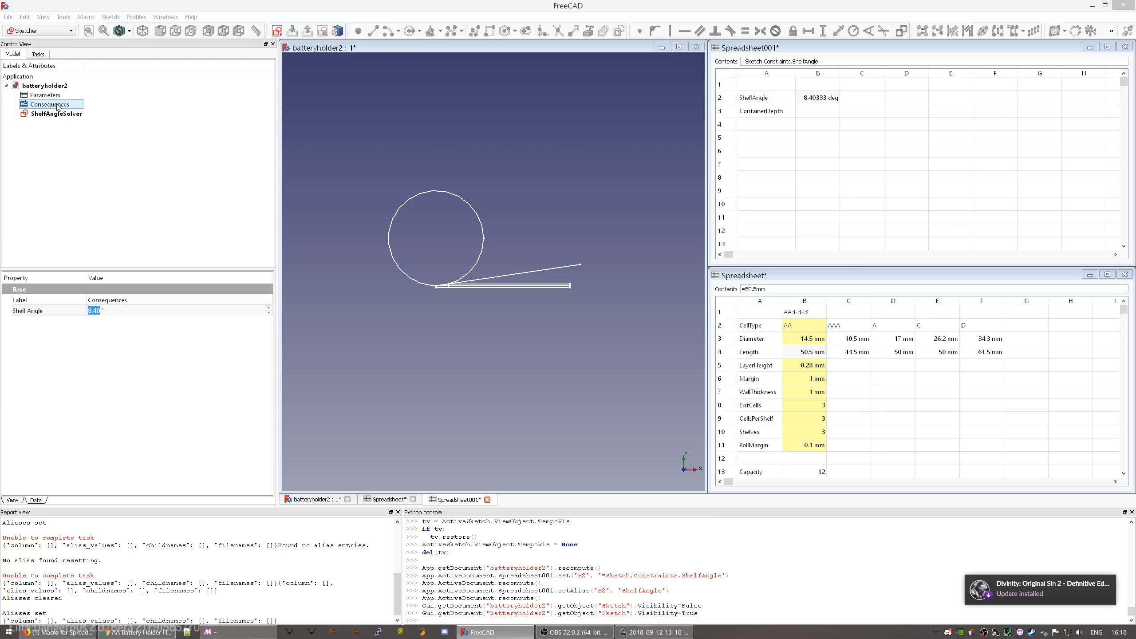
{"action": "left_click", "coordinate": [813, 96]}
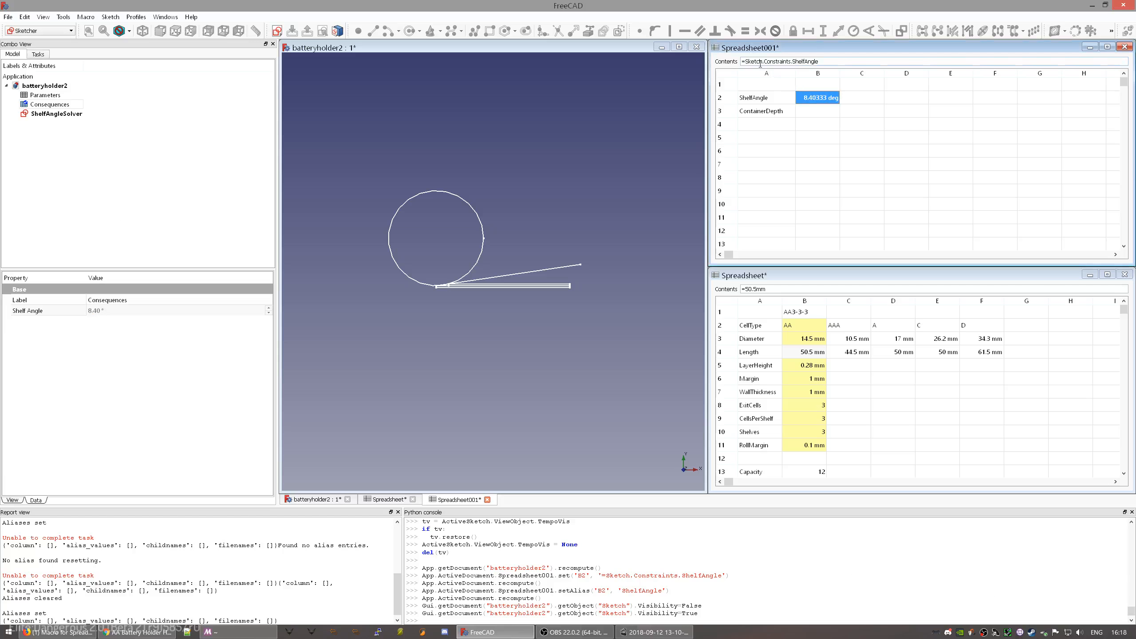
{"action": "double_click", "coordinate": [752, 62]}
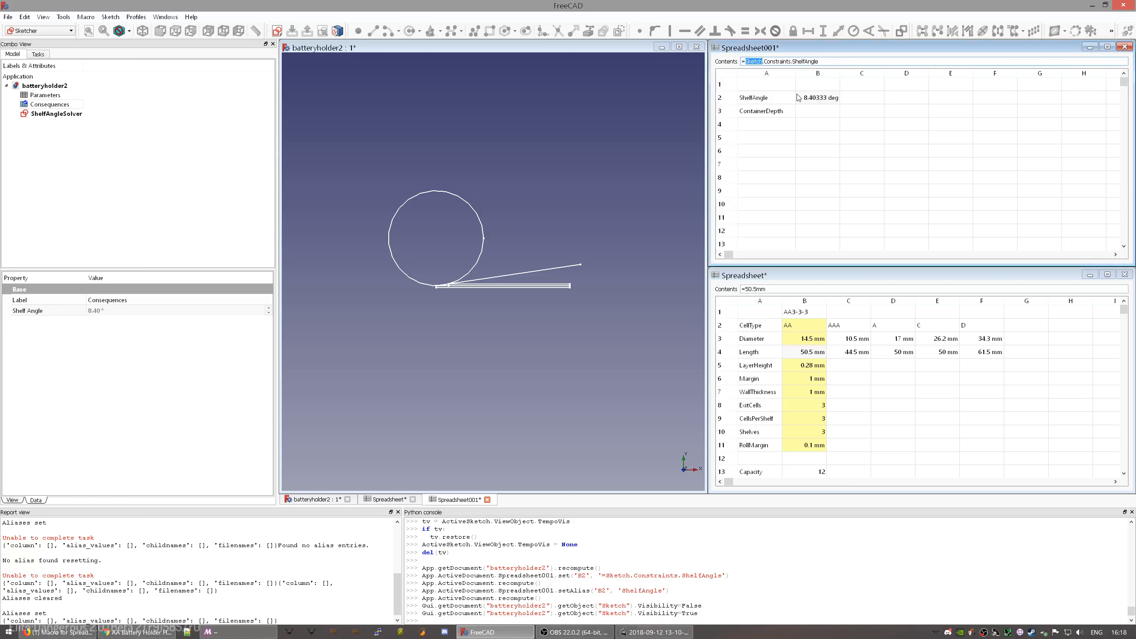
{"action": "type", "text": "Shelf"}
{"action": "key", "text": "Down"}
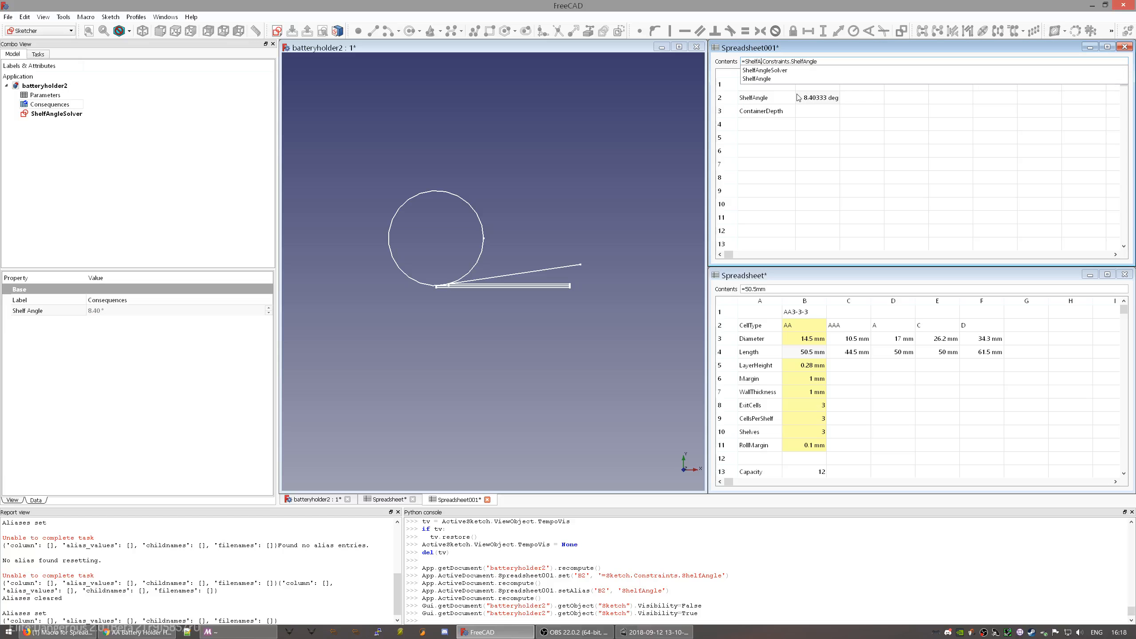
{"action": "key", "text": "Return"}
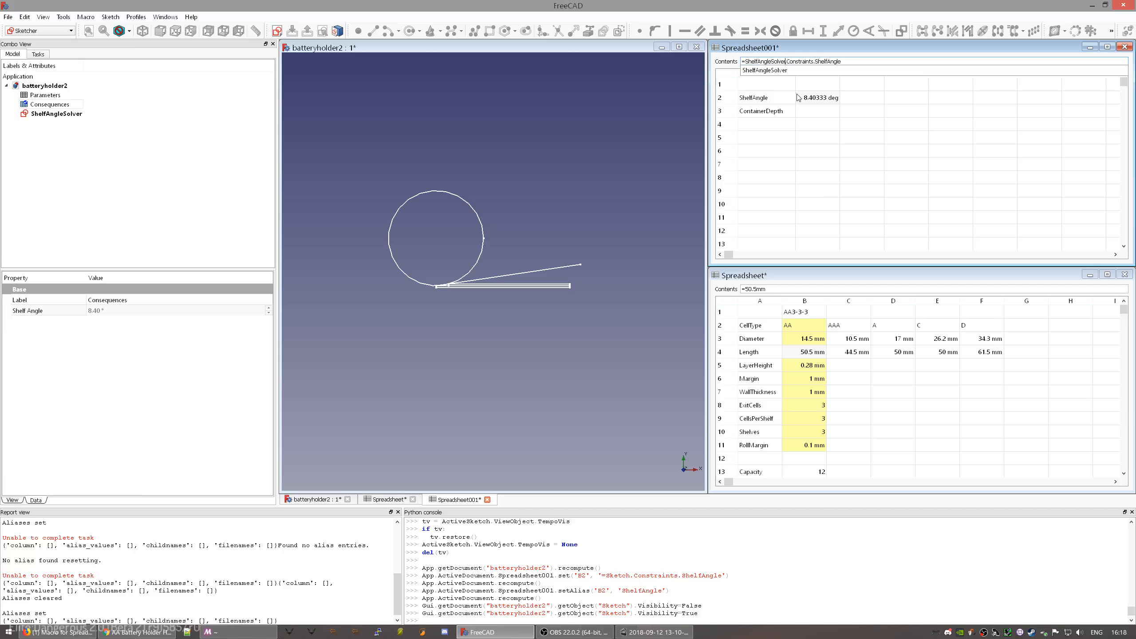
{"action": "key", "text": "Return"}
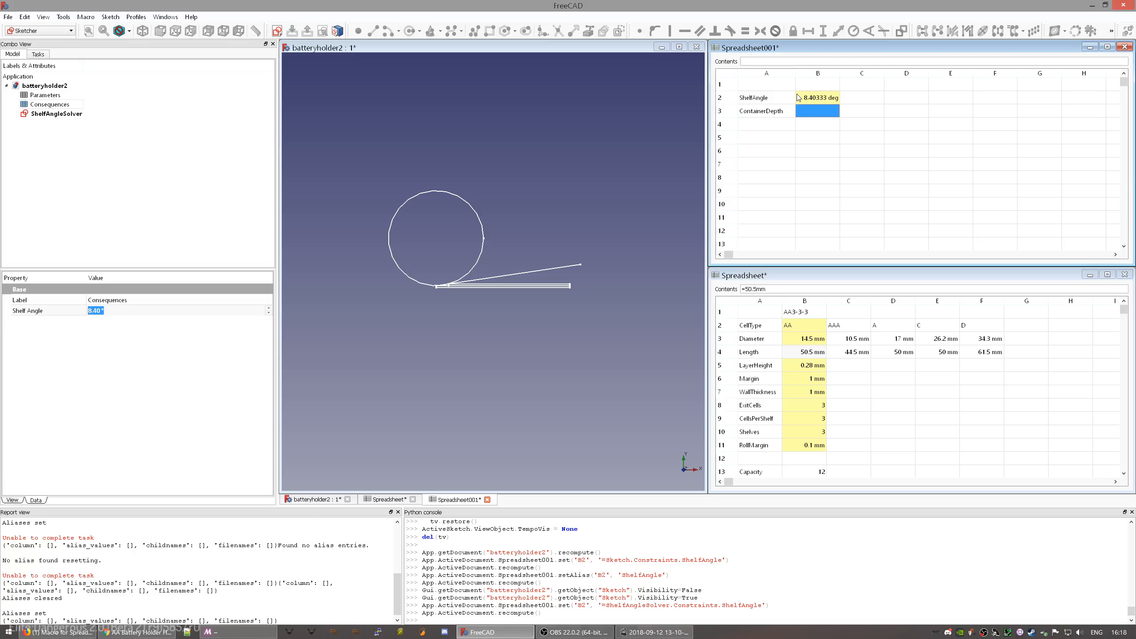
{"action": "left_click", "coordinate": [54, 114]}
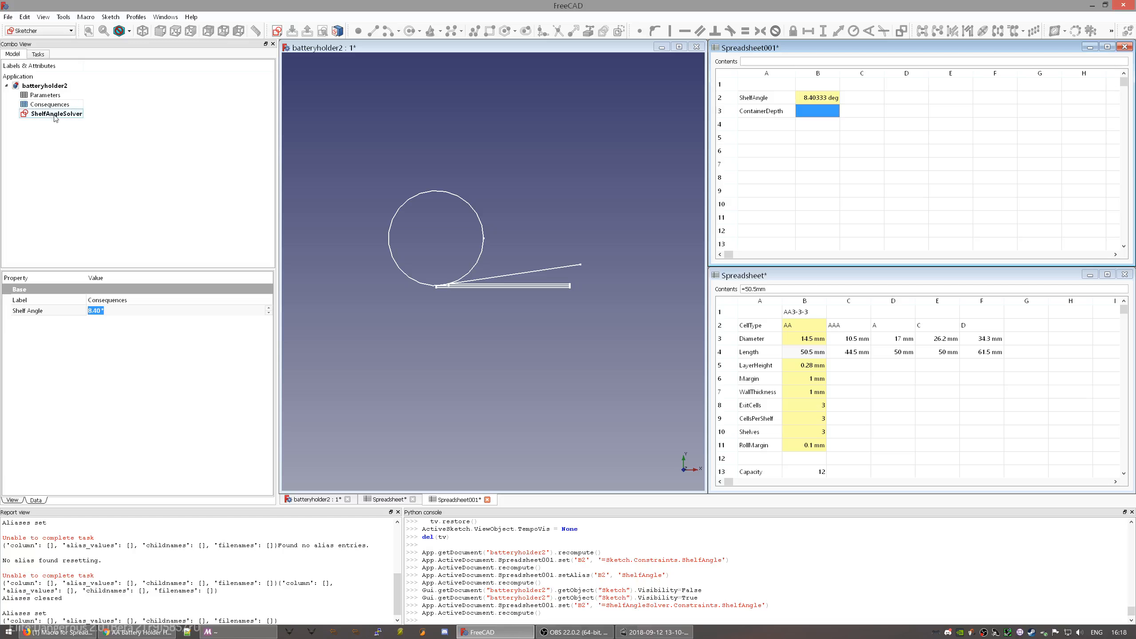
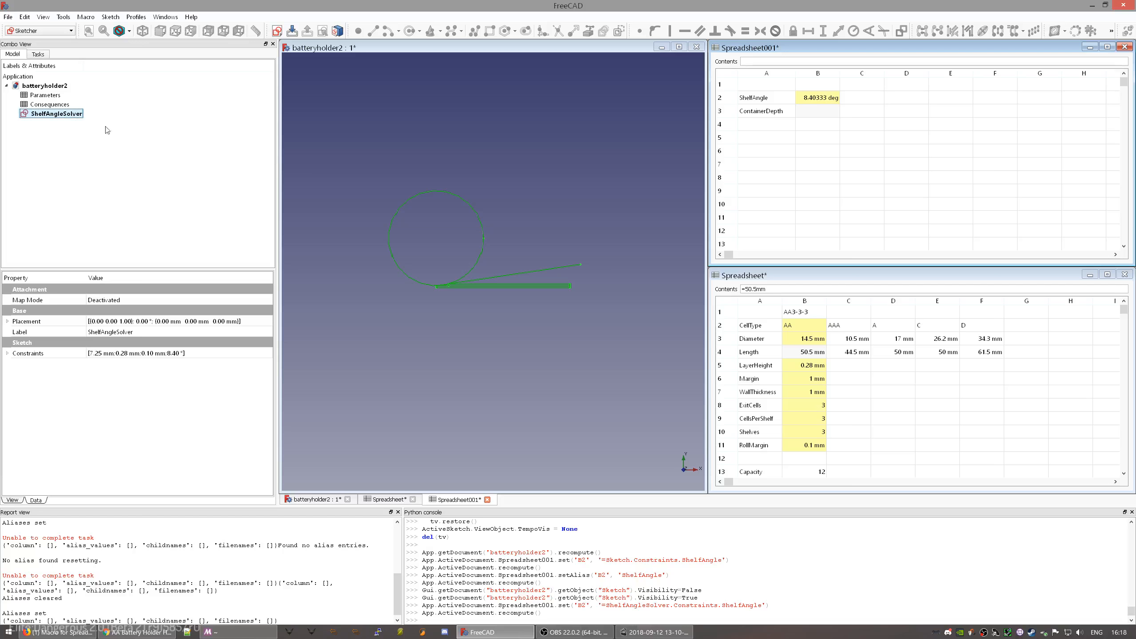
- Hide the ShelfAngleSolver sketch and confirm Consequences still shows Shelf Angle 8.40333 deg
{"action": "key", "text": "space"}
{"action": "left_click", "coordinate": [47, 96]}
{"action": "left_click", "coordinate": [49, 104]}
{"action": "left_click", "coordinate": [49, 96]}
{"action": "left_click", "coordinate": [54, 105]}
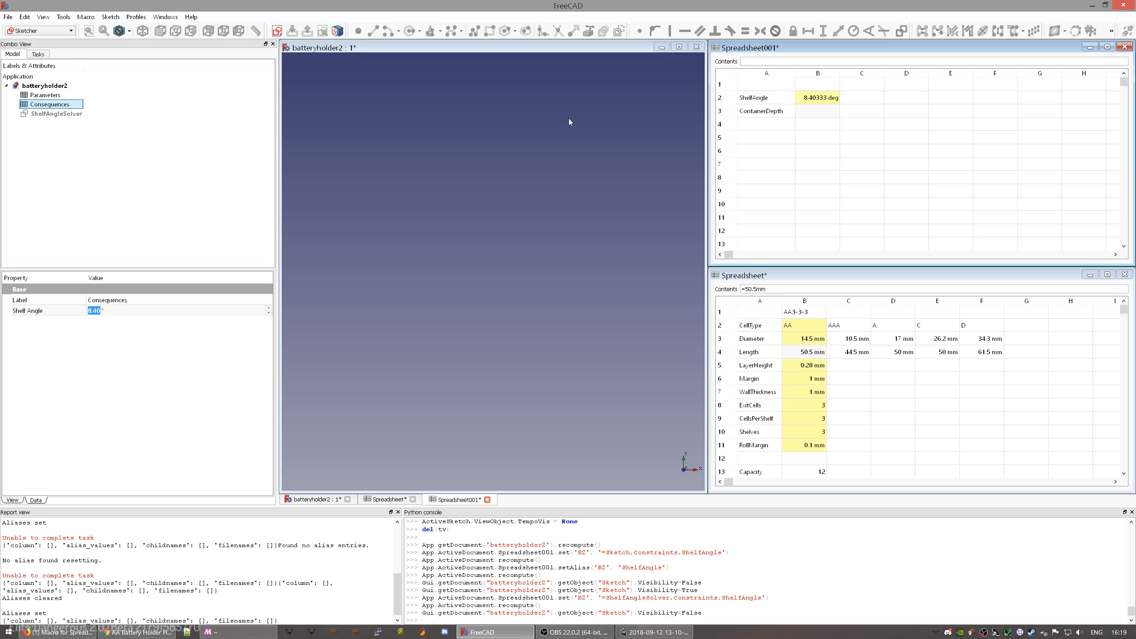
{"action": "left_click", "coordinate": [806, 115]}
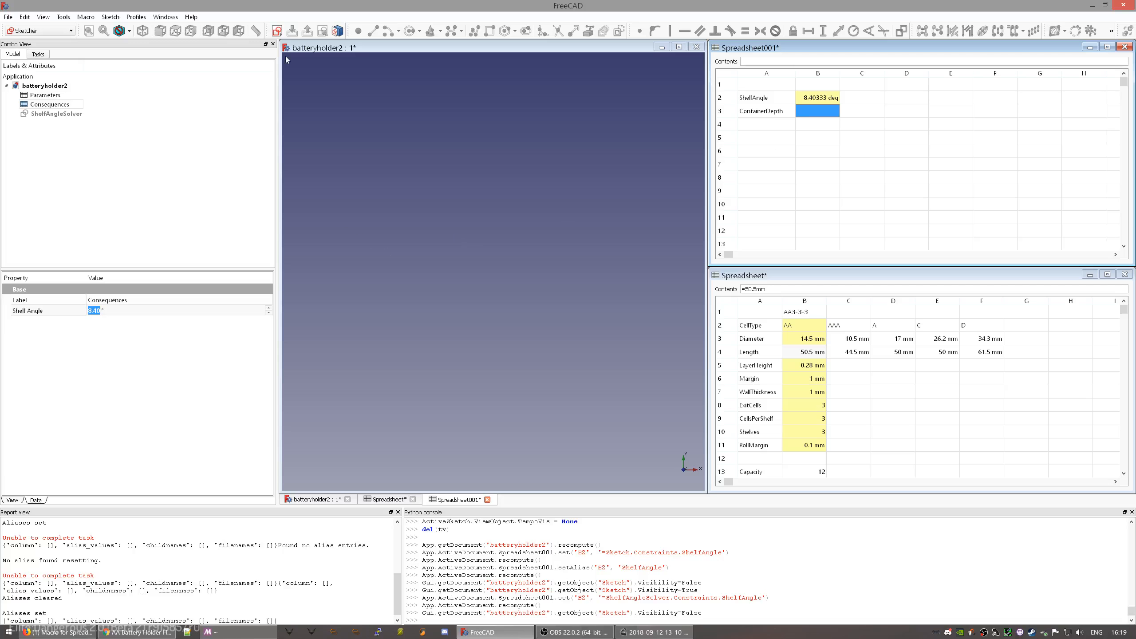
- Try Map sketch, dismiss its warning, and select the batteryholder2 document
{"action": "left_click", "coordinate": [274, 32]}
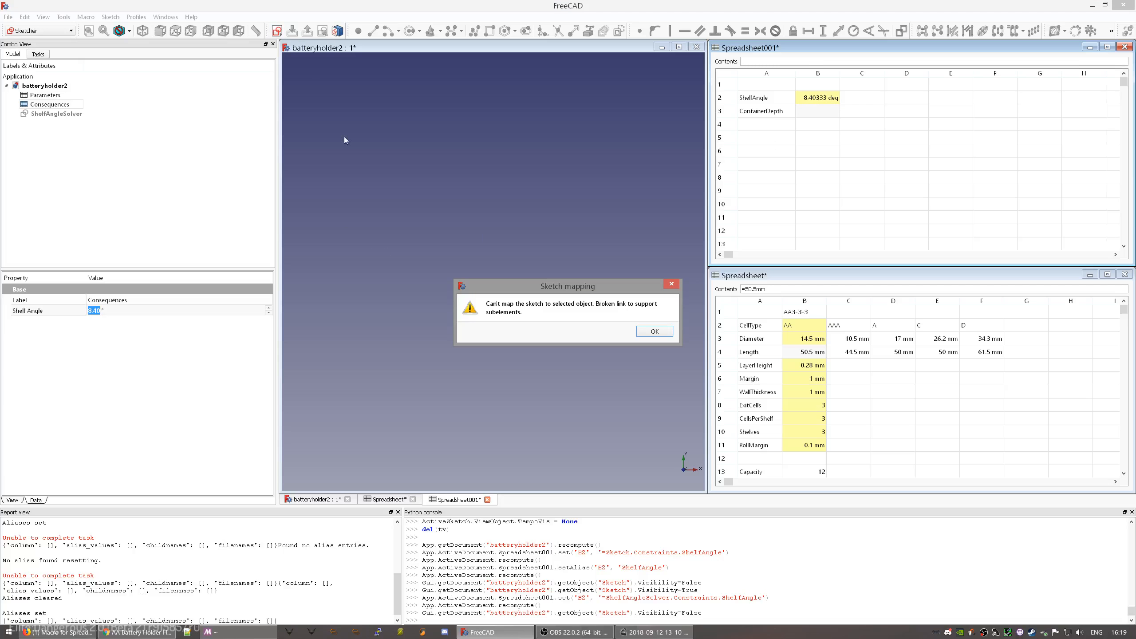
{"action": "left_click", "coordinate": [655, 333]}
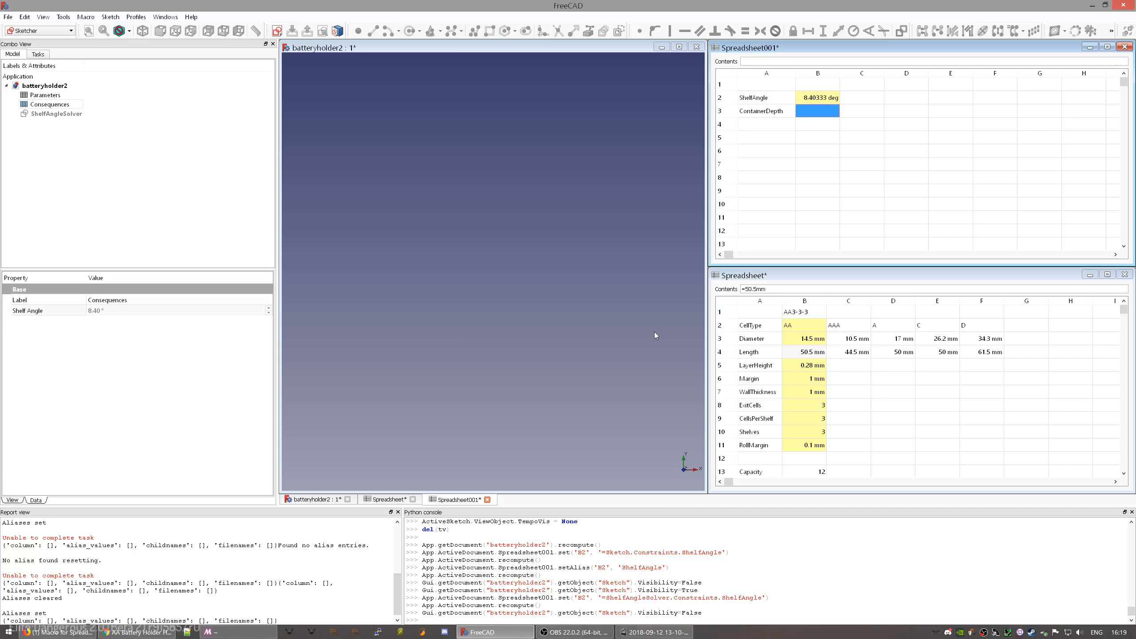
{"action": "left_click", "coordinate": [59, 87]}
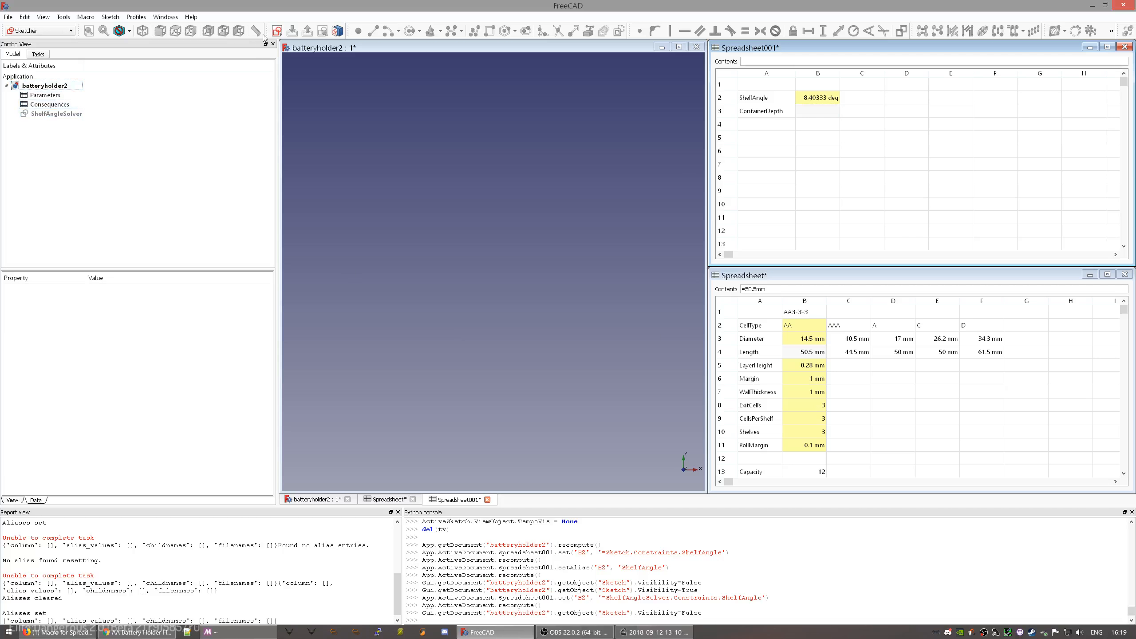
{"action": "left_click", "coordinate": [277, 30]}
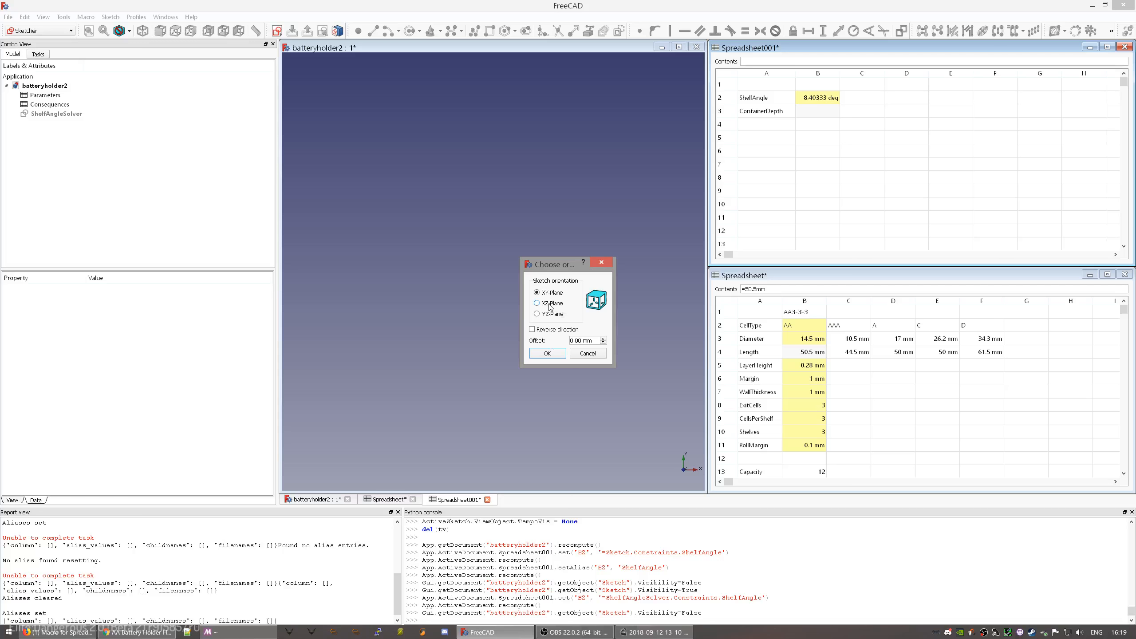
- Place the new Sketch001 on the XY plane and open it in the Sketcher
{"action": "left_click", "coordinate": [547, 353]}
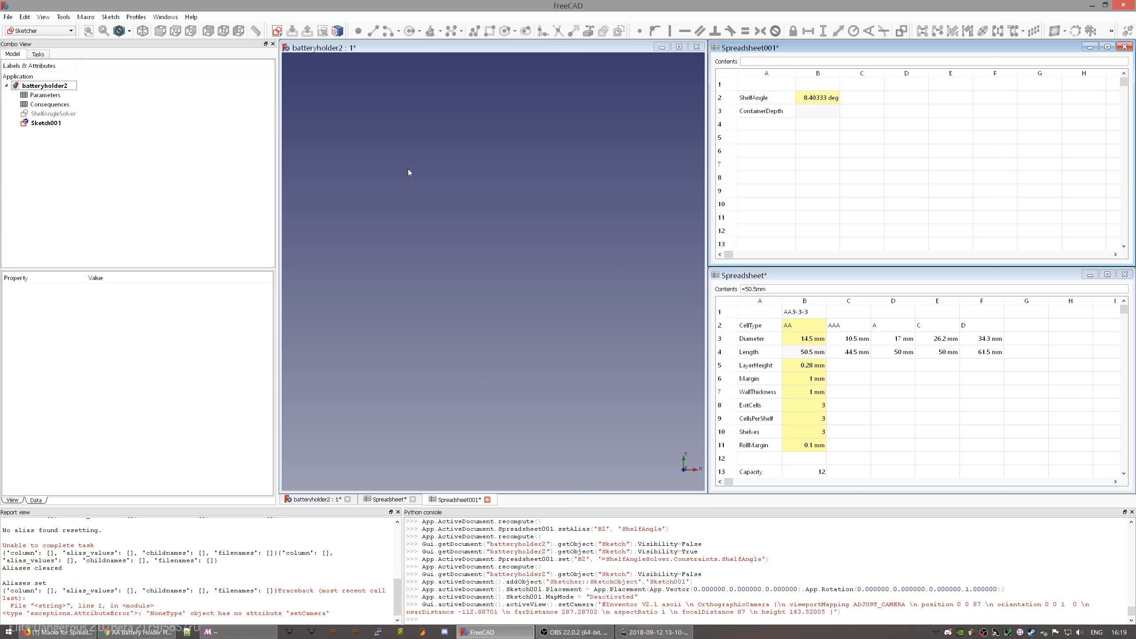
{"action": "left_click", "coordinate": [54, 125]}
{"action": "left_click", "coordinate": [444, 182]}
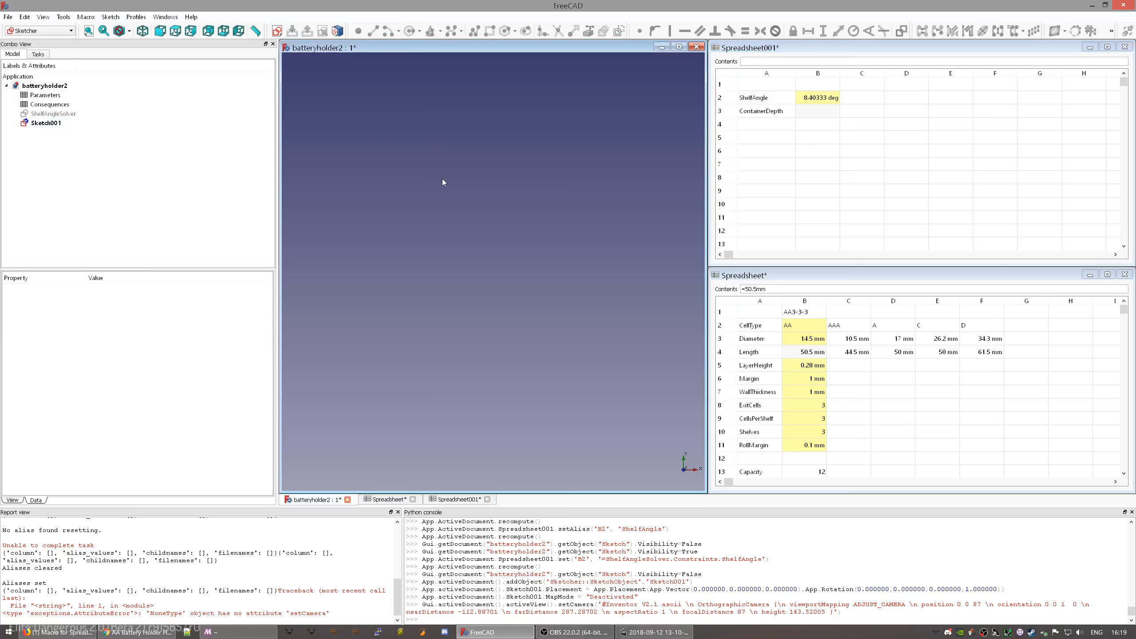
{"action": "left_click", "coordinate": [43, 124]}
{"action": "double_click", "coordinate": [43, 123]}
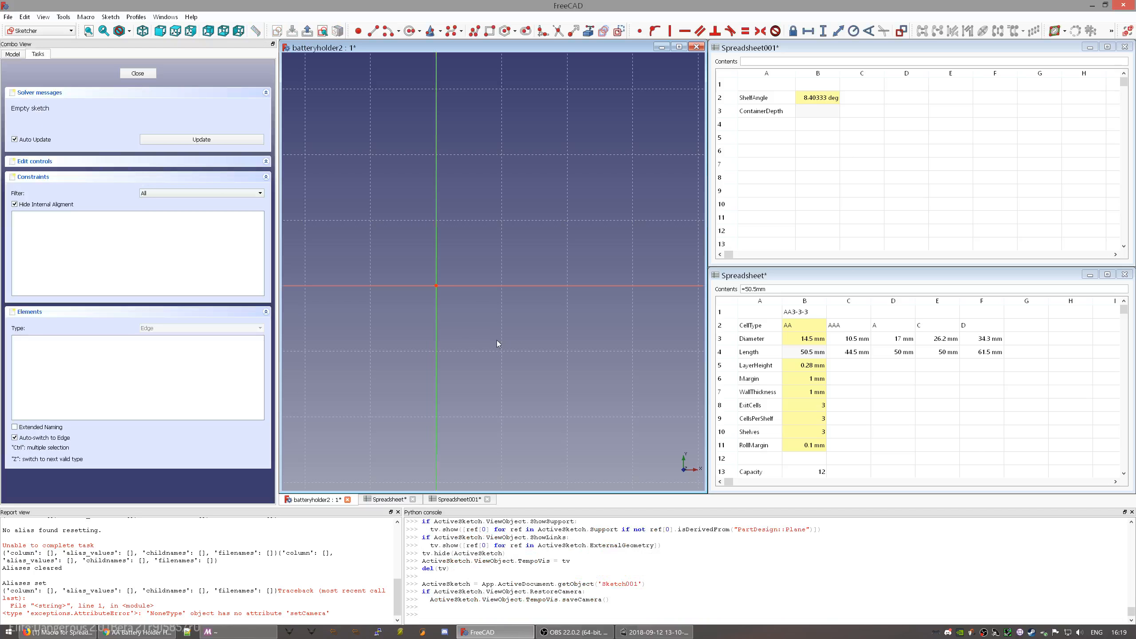
- Draw a first circle of about 14.5 radius and move it left of the vertical axis
{"action": "scroll", "coordinate": [497, 340], "scroll_direction": "down", "scroll_amount": 8}
{"action": "scroll", "coordinate": [398, 321], "scroll_direction": "up", "scroll_amount": 4}
{"action": "scroll", "coordinate": [501, 304], "scroll_direction": "down", "scroll_amount": 2}
{"action": "scroll", "coordinate": [544, 276], "scroll_direction": "down", "scroll_amount": 2}
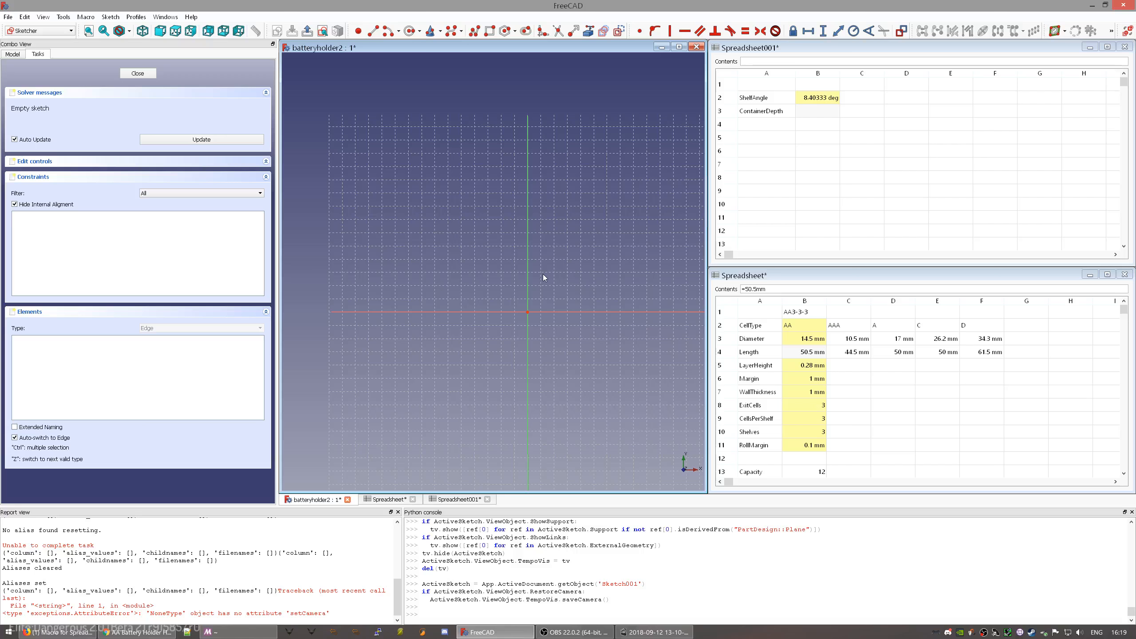
{"action": "left_click", "coordinate": [410, 33]}
{"action": "middle_click_drag", "start_coordinate": [581, 309], "coordinate": [511, 346]}
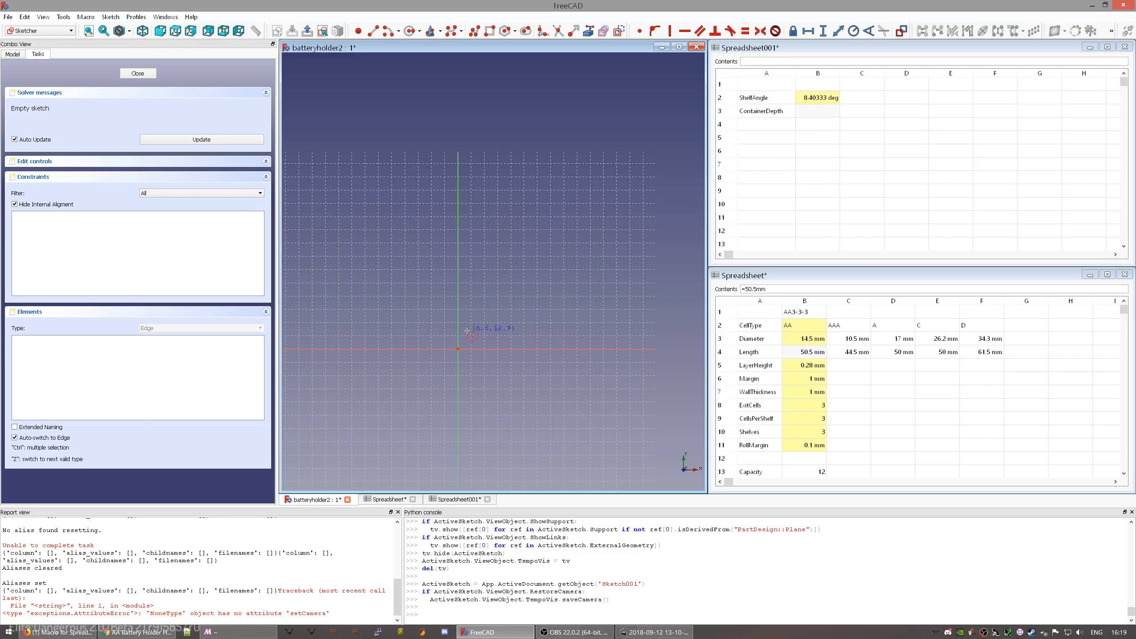
{"action": "left_click", "coordinate": [397, 316]}
{"action": "left_click", "coordinate": [412, 330]}
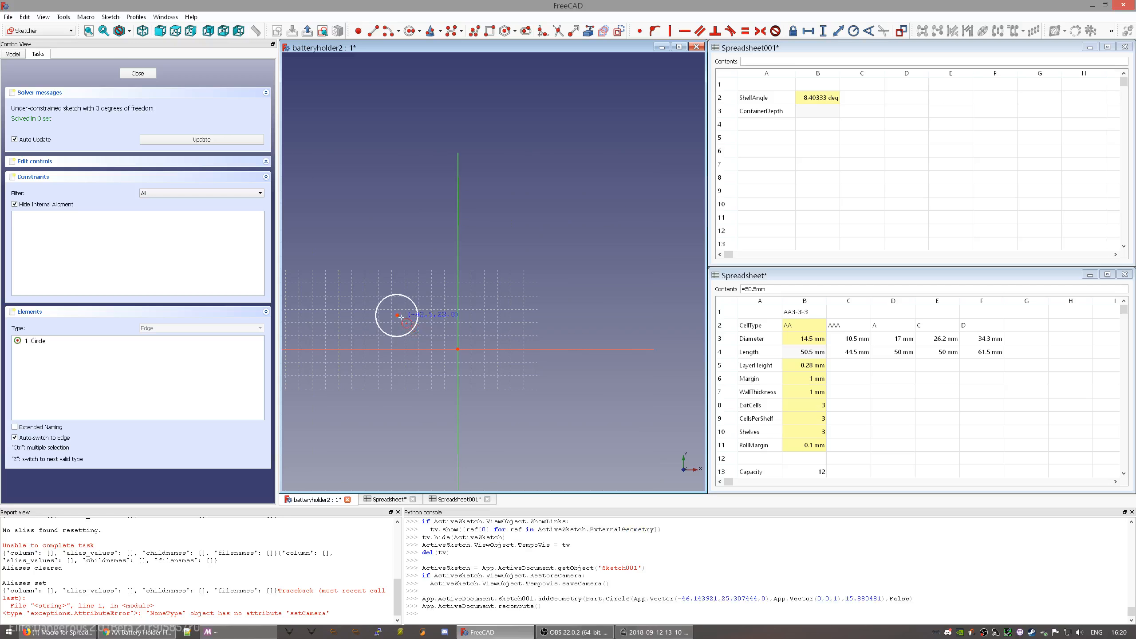
{"action": "right_click", "coordinate": [430, 307]}
{"action": "left_click_drag", "start_coordinate": [397, 316], "coordinate": [362, 315]}
- Add two more circles of about 15 radius near the vertical axis
{"action": "left_click", "coordinate": [409, 32]}
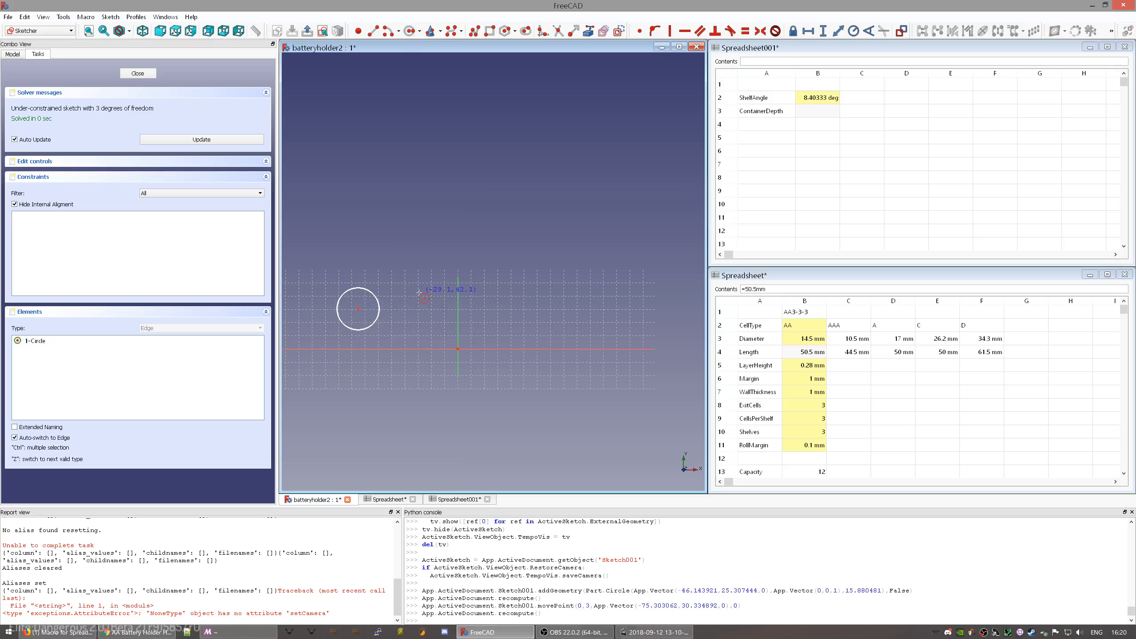
{"action": "left_click", "coordinate": [469, 284]}
{"action": "left_click", "coordinate": [482, 306]}
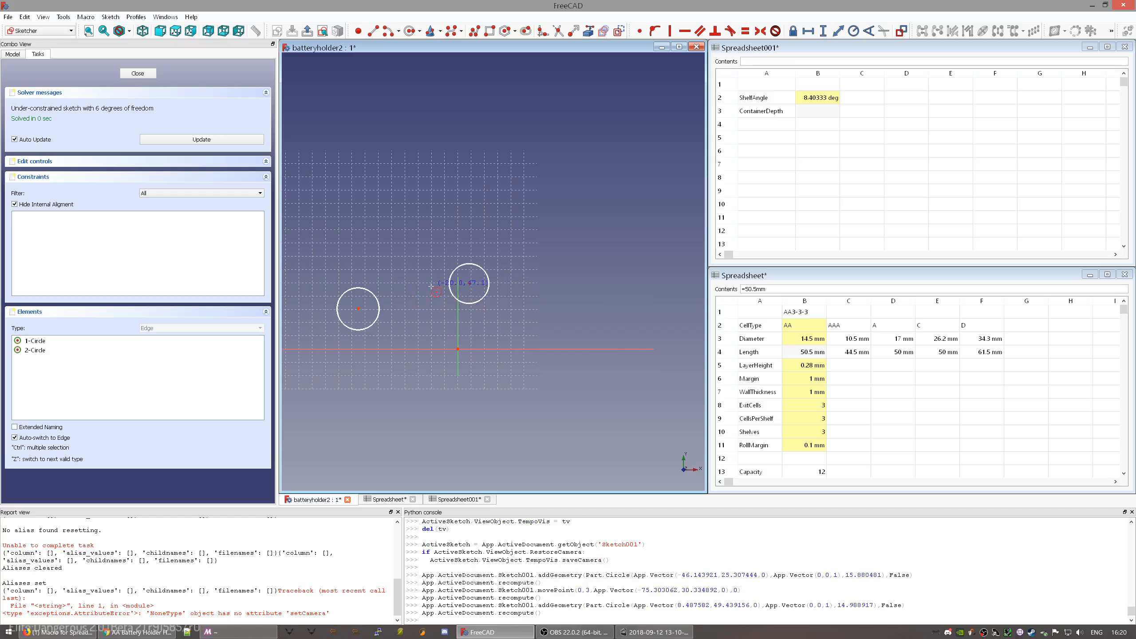
{"action": "left_click", "coordinate": [428, 290]}
{"action": "left_click", "coordinate": [441, 309]}
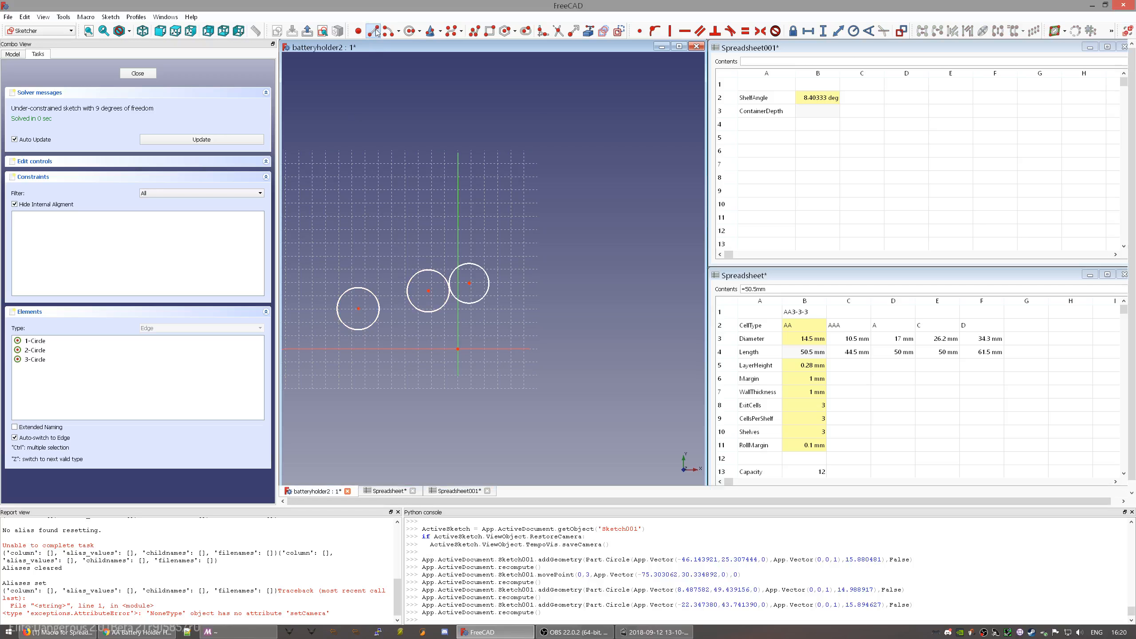
- Draw a sloped line between the outer circle centres and put the middle centre on it
{"action": "left_click", "coordinate": [358, 309]}
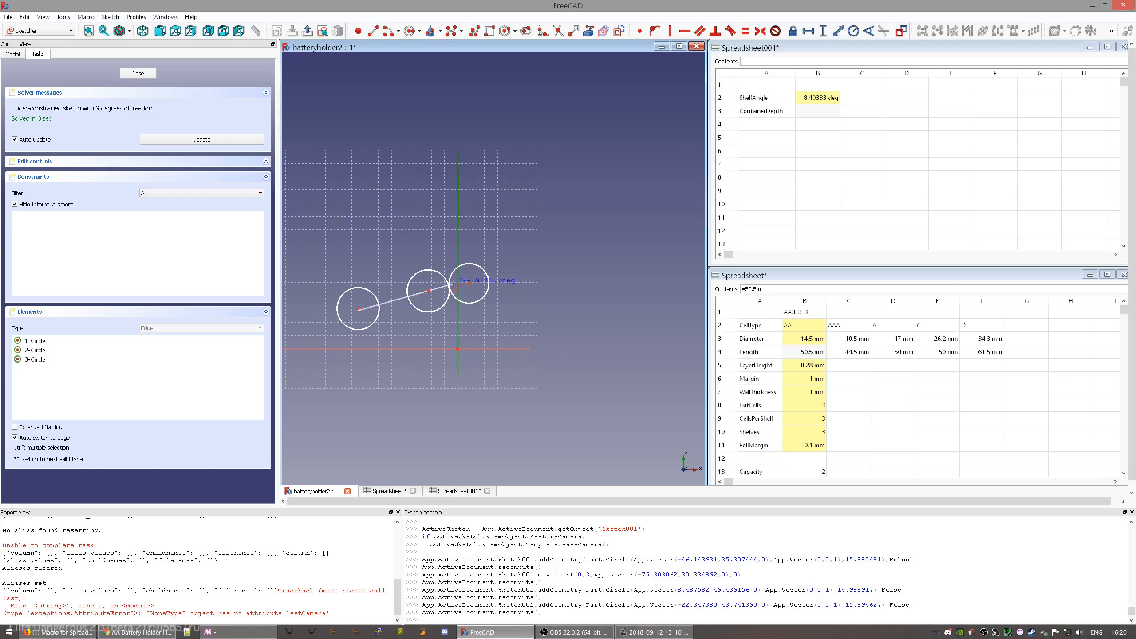
{"action": "left_click", "coordinate": [469, 283]}
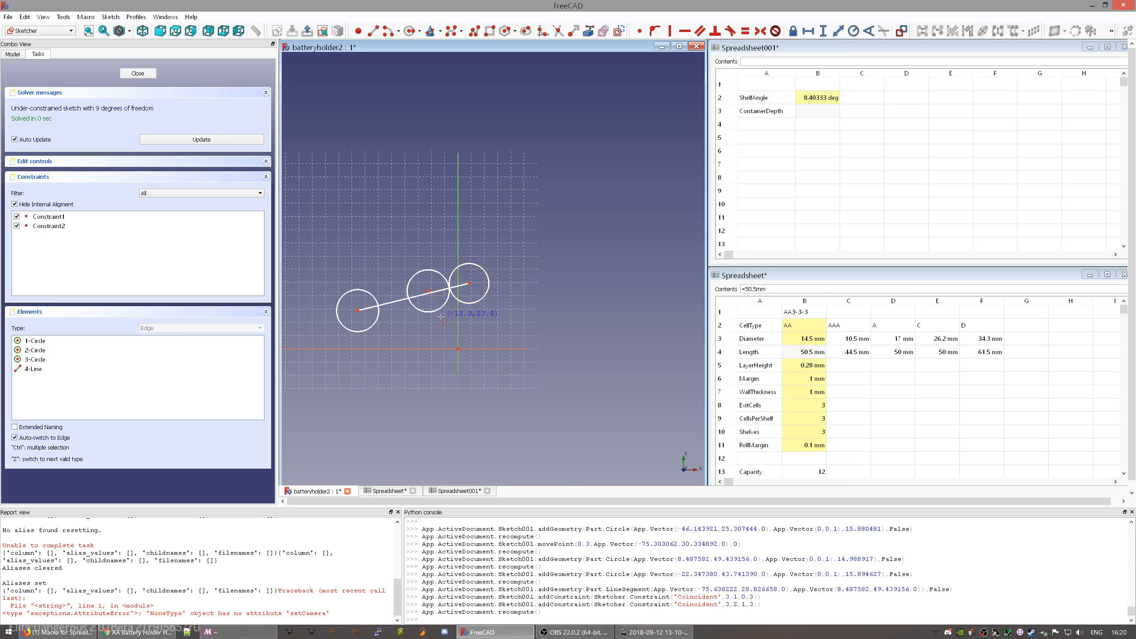
{"action": "left_click", "coordinate": [431, 292]}
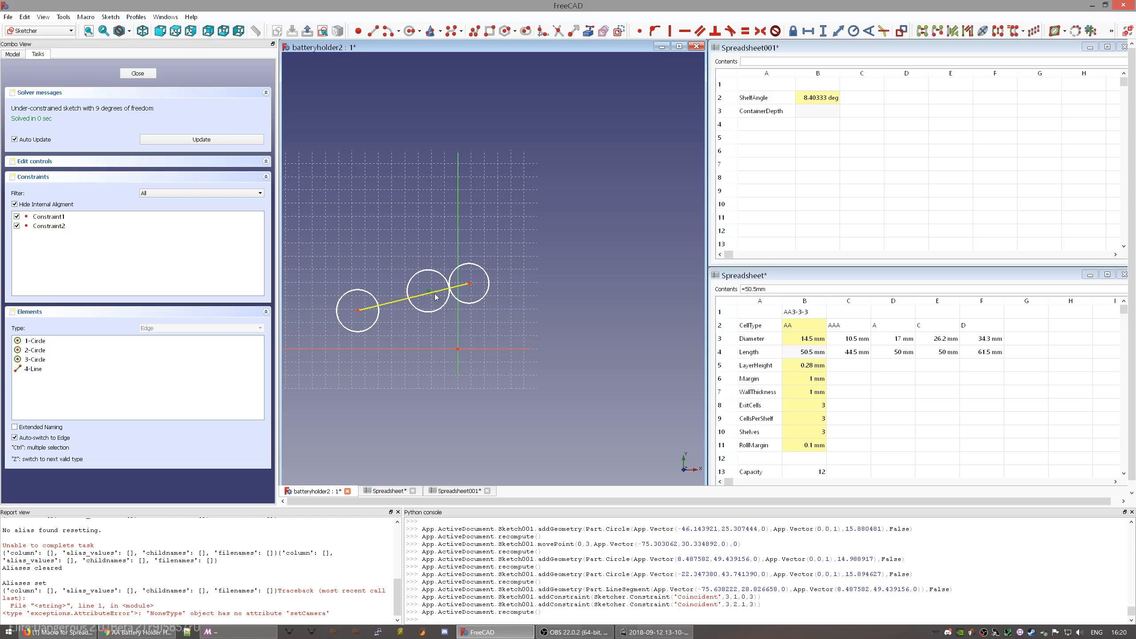
{"action": "key", "text": "o"}
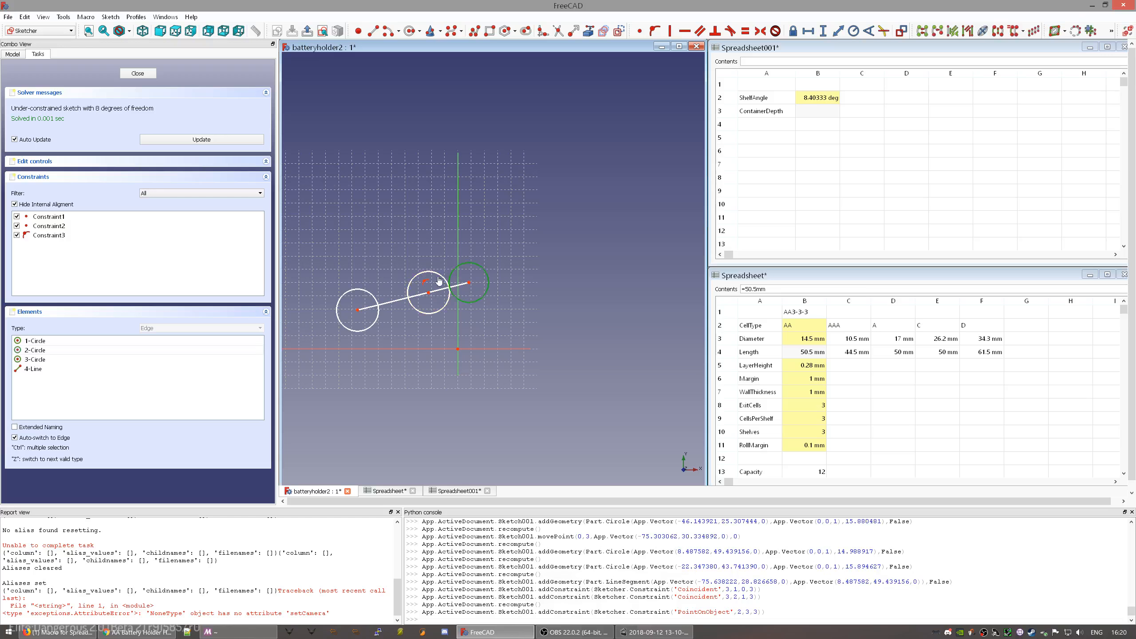
- Make the left, middle and right circles equal in size
{"action": "left_click", "coordinate": [434, 276]}
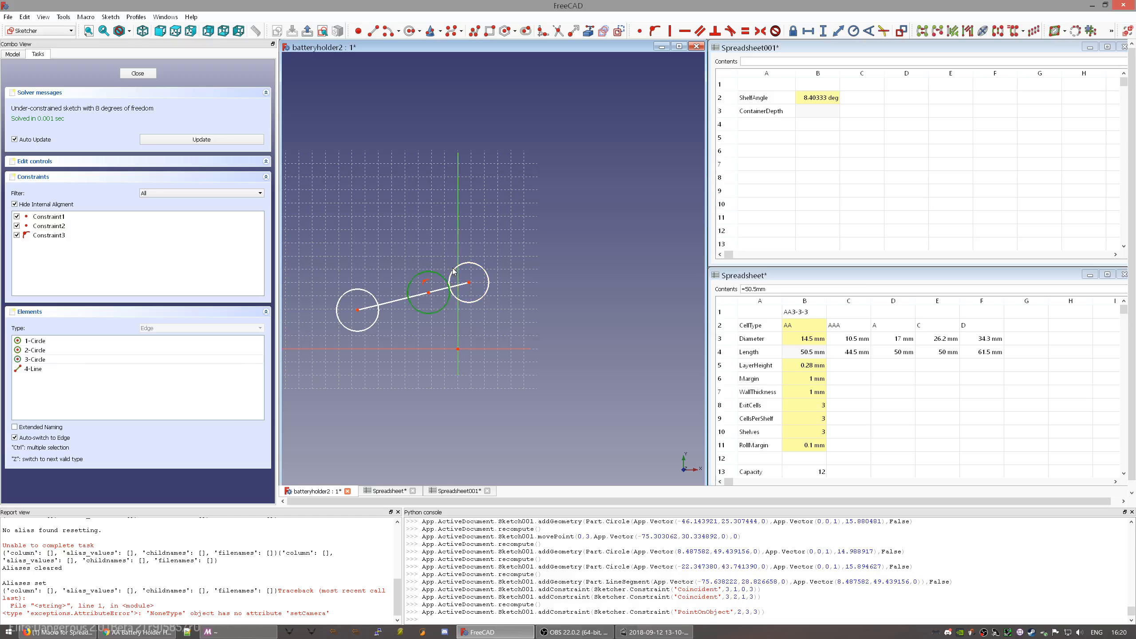
{"action": "left_click", "coordinate": [449, 286]}
{"action": "left_click", "coordinate": [373, 291]}
{"action": "left_click", "coordinate": [372, 296]}
{"action": "left_click", "coordinate": [429, 274]}
{"action": "left_click", "coordinate": [458, 270]}
{"action": "key", "text": "e"}
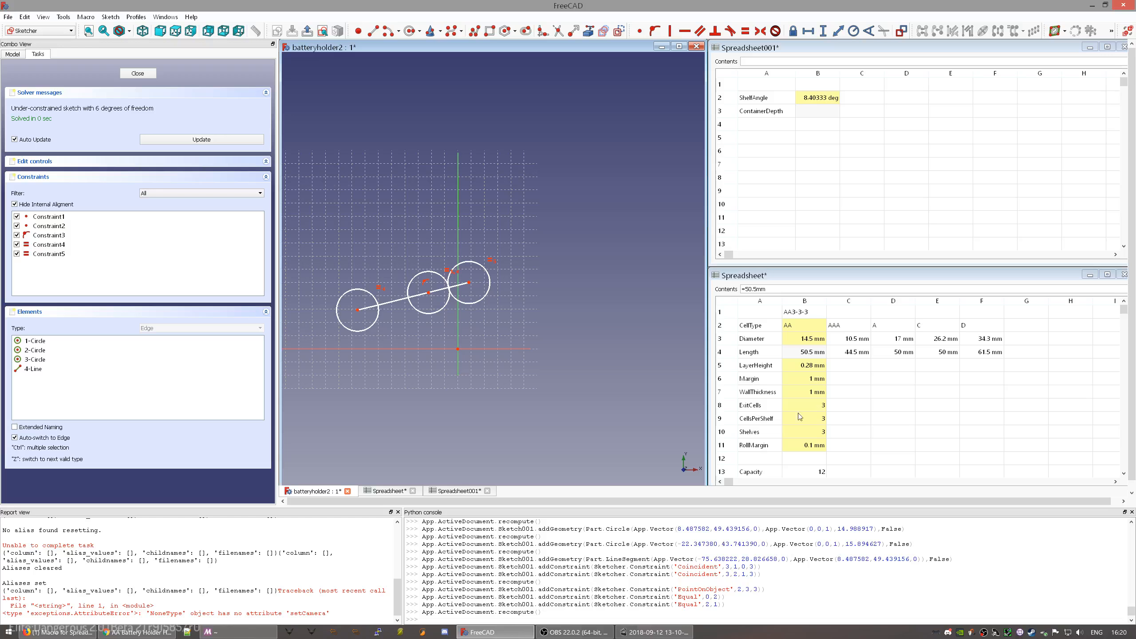
- Check the ExitCells (B8) and CellsPerShelf (B9) values in the spreadsheet
{"action": "left_click", "coordinate": [815, 408]}
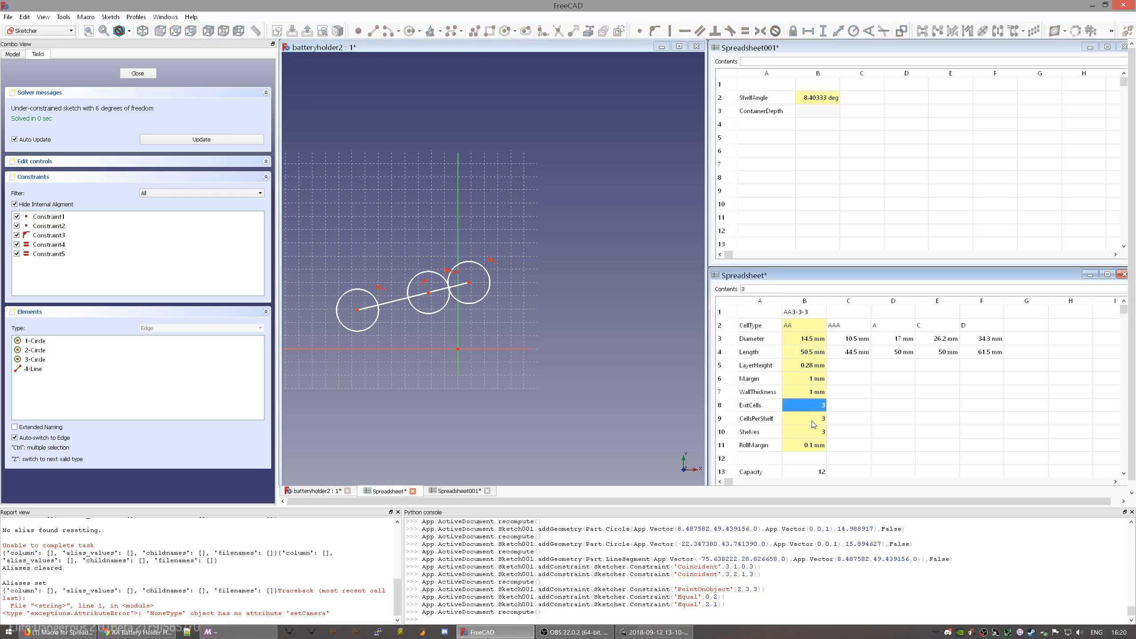
{"action": "left_click", "coordinate": [813, 423]}
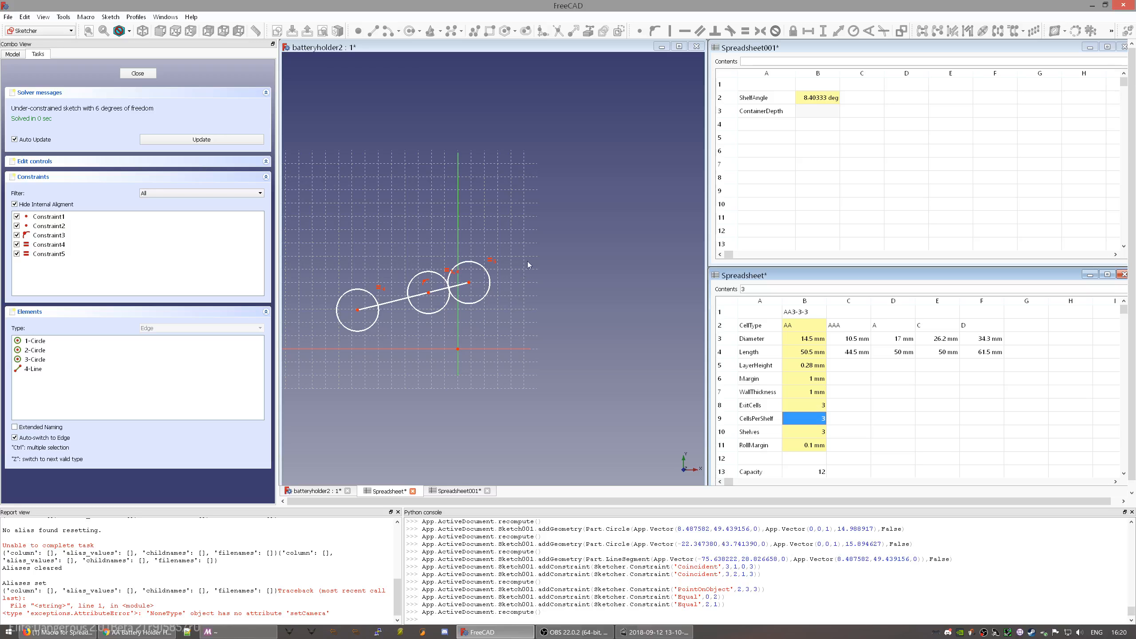
{"action": "left_click", "coordinate": [448, 250]}
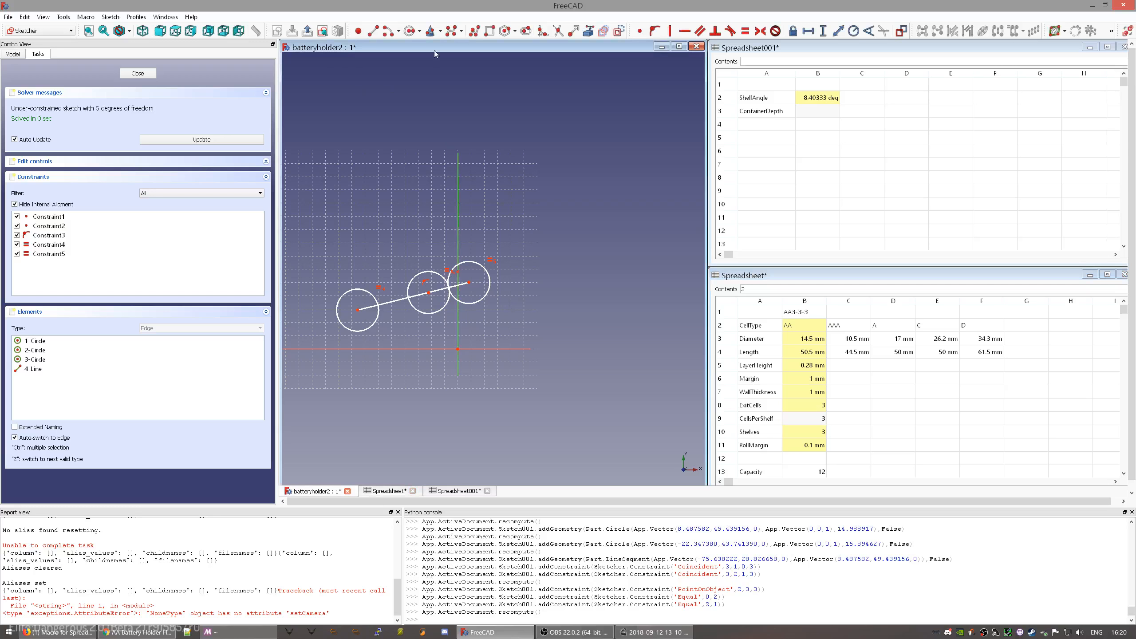
- Add a fifth circle on the sloped line, equal to the others
{"action": "left_click", "coordinate": [410, 30]}
{"action": "left_click", "coordinate": [397, 302]}
{"action": "left_click", "coordinate": [406, 318]}
{"action": "right_click", "coordinate": [411, 320]}
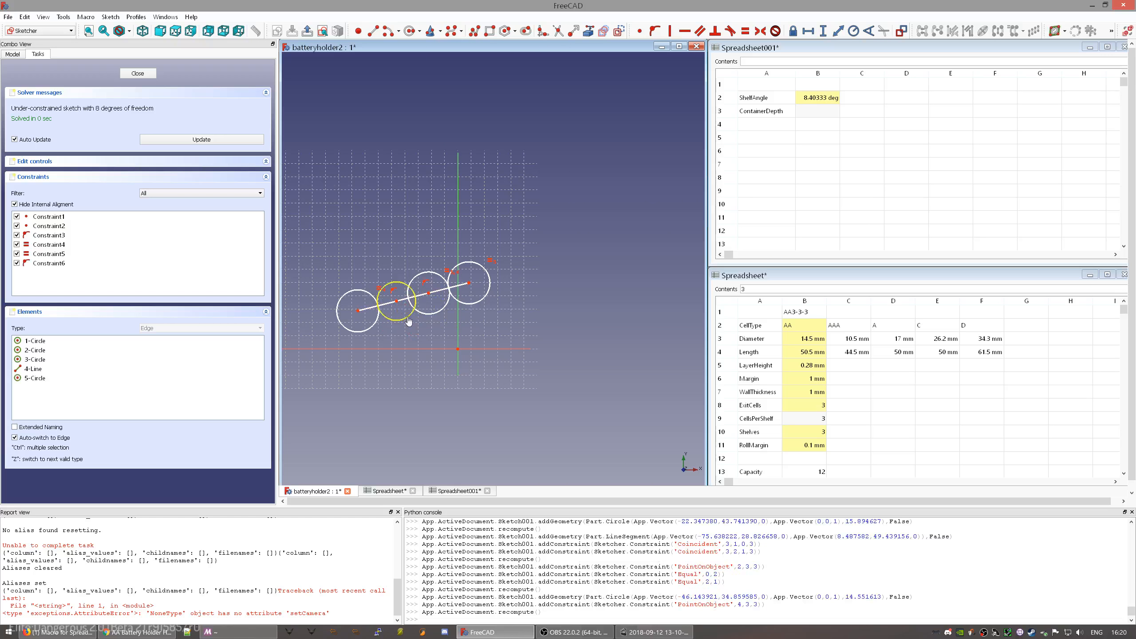
{"action": "left_click", "coordinate": [408, 317]}
{"action": "left_click", "coordinate": [471, 303]}
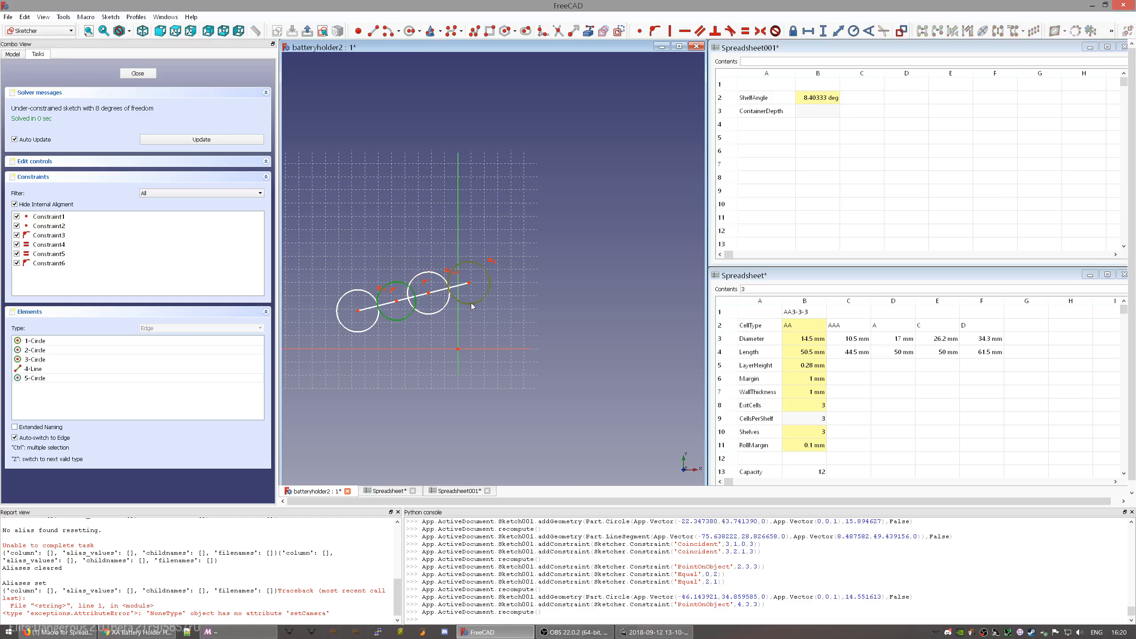
{"action": "key", "text": "e"}
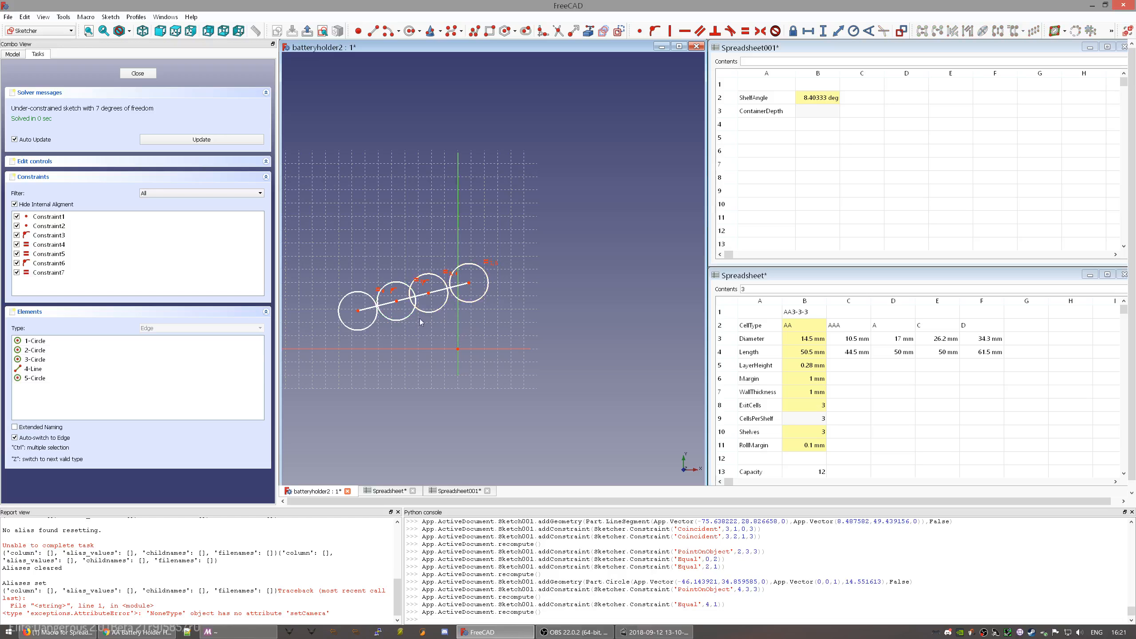
- Spread the circles further apart along the sloped line
{"action": "left_click_drag", "start_coordinate": [468, 283], "coordinate": [593, 259]}
{"action": "left_click_drag", "start_coordinate": [429, 294], "coordinate": [512, 290]}
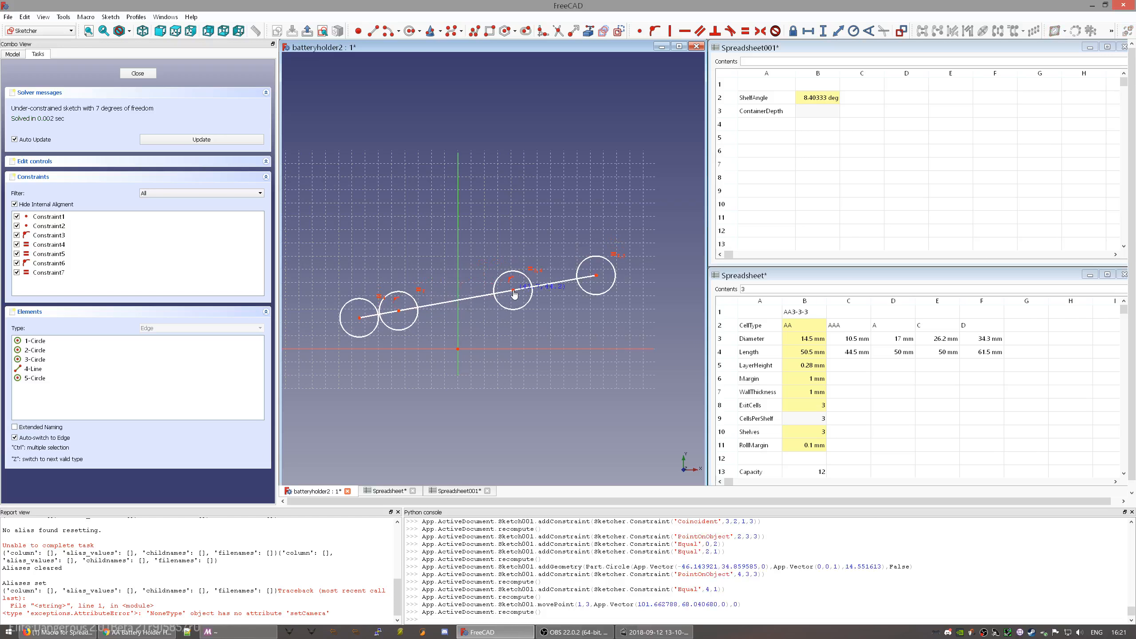
{"action": "left_click_drag", "start_coordinate": [403, 310], "coordinate": [430, 288]}
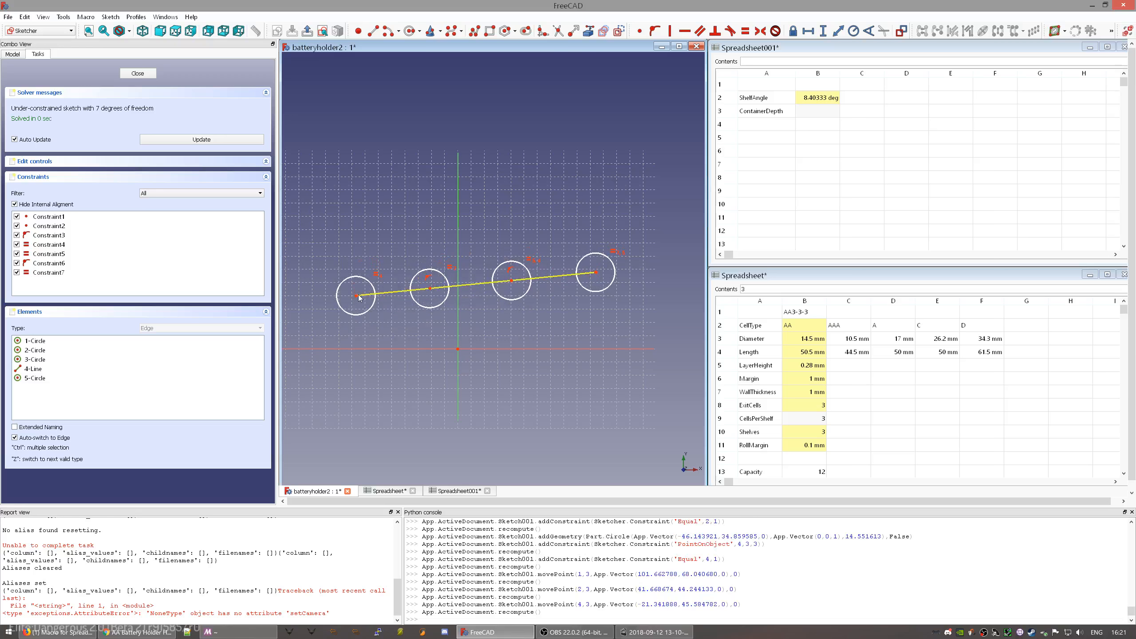
{"action": "mouse_move", "coordinate": [357, 296]}
{"action": "left_mouse_down"}
{"action": "mouse_move", "coordinate": [340, 313]}
{"action": "mouse_move", "coordinate": [368, 301]}
{"action": "mouse_move", "coordinate": [353, 287]}
{"action": "left_mouse_up"}
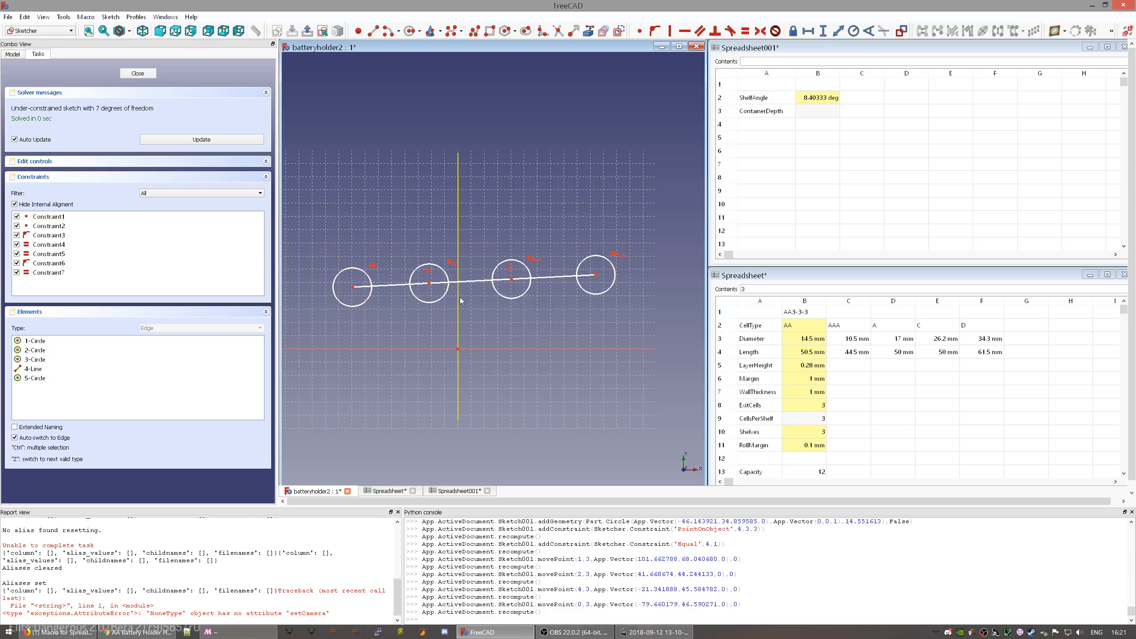
- Convert the sloped line to construction geometry and reselect the middle circles
{"action": "left_click", "coordinate": [458, 301]}
{"action": "left_click", "coordinate": [465, 281]}
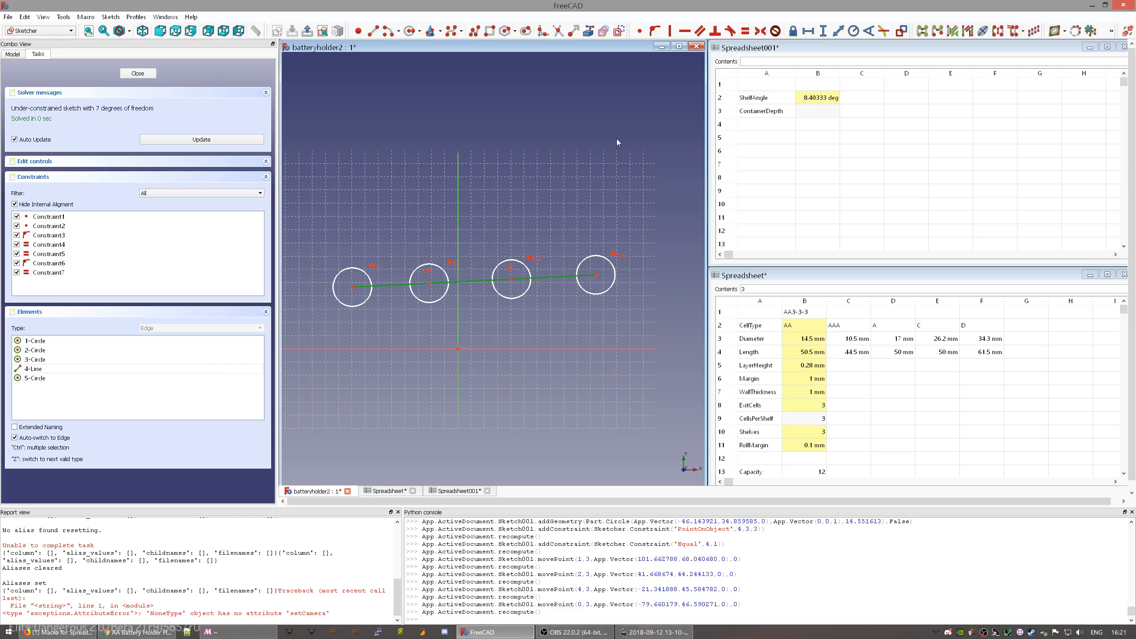
{"action": "left_click", "coordinate": [626, 31]}
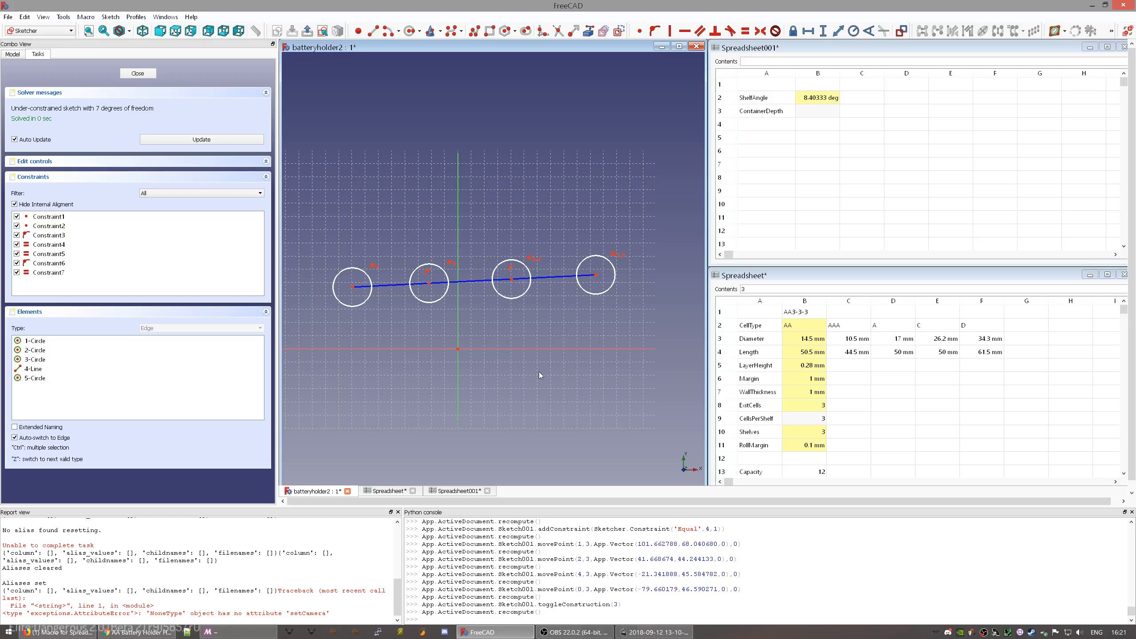
{"action": "left_click", "coordinate": [448, 278]}
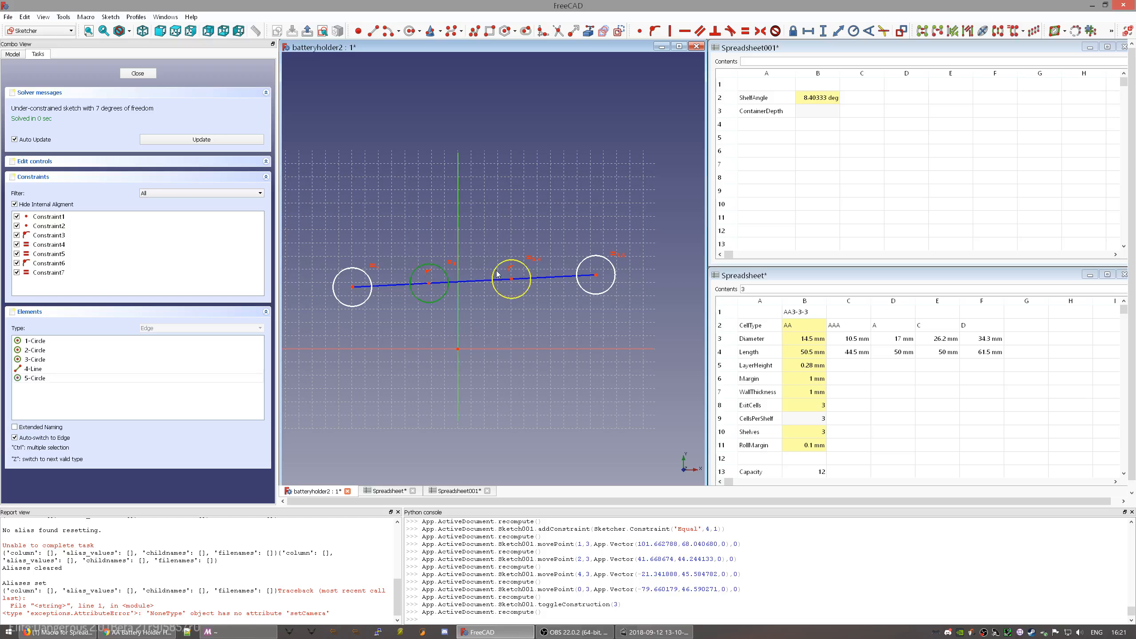
{"action": "left_click", "coordinate": [497, 275]}
{"action": "left_click", "coordinate": [540, 192]}
{"action": "left_click", "coordinate": [358, 32]}
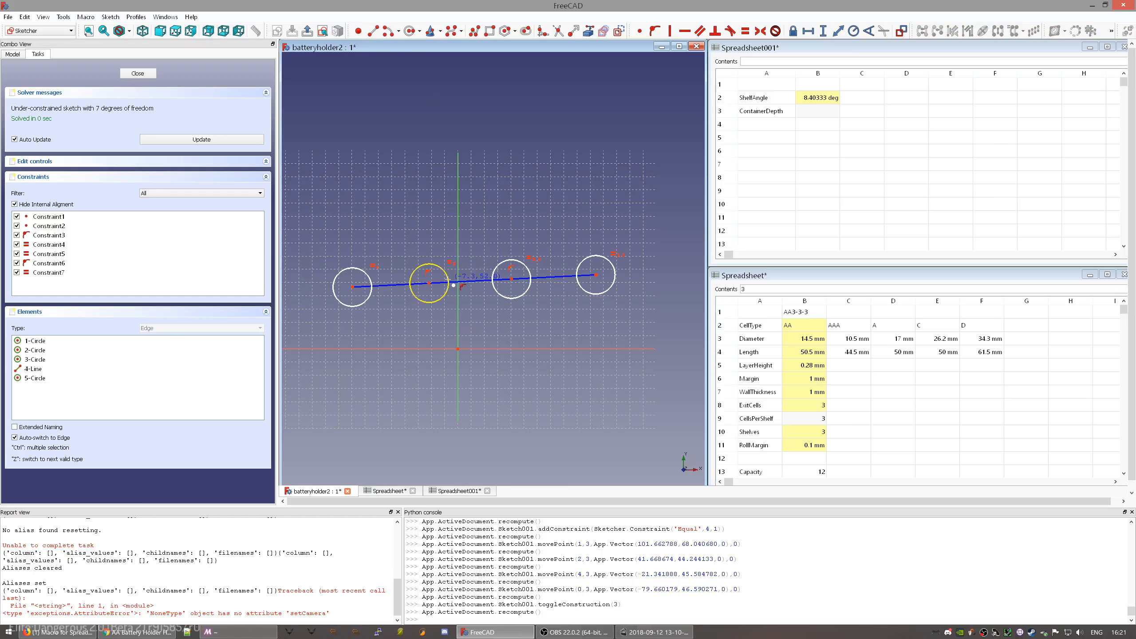
- Place a point constrained onto both the sloped line and the right circle so the circles touch
{"action": "left_click", "coordinate": [452, 287]}
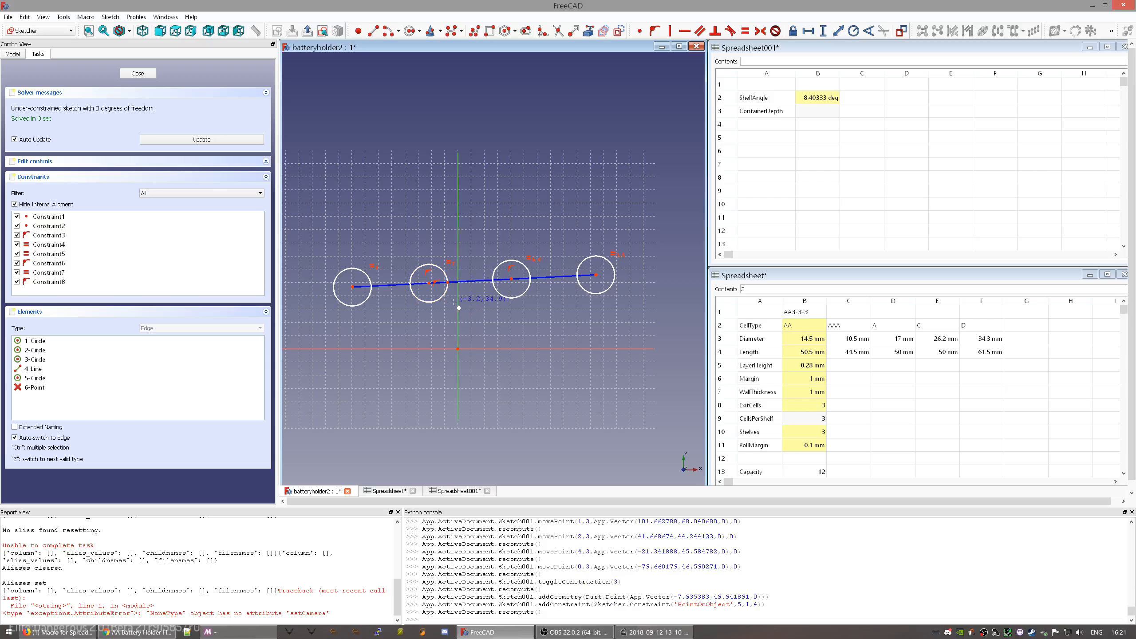
{"action": "scroll", "coordinate": [437, 303], "scroll_direction": "up", "scroll_amount": 7}
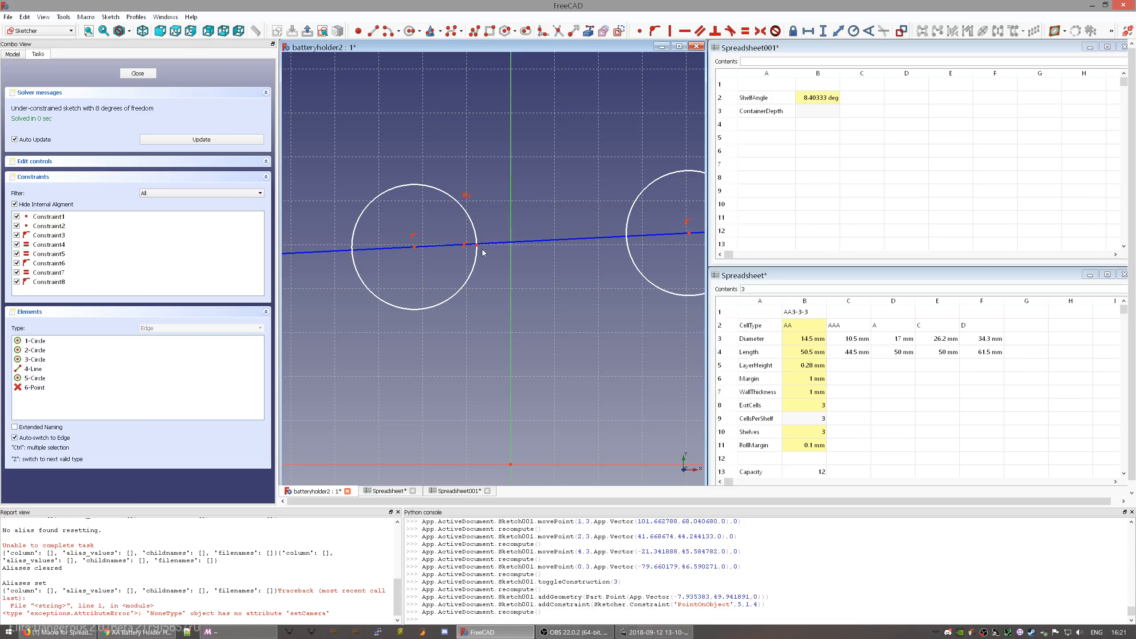
{"action": "scroll", "coordinate": [478, 246], "scroll_direction": "up", "scroll_amount": 8}
{"action": "left_click", "coordinate": [509, 205]}
{"action": "key", "text": "o"}
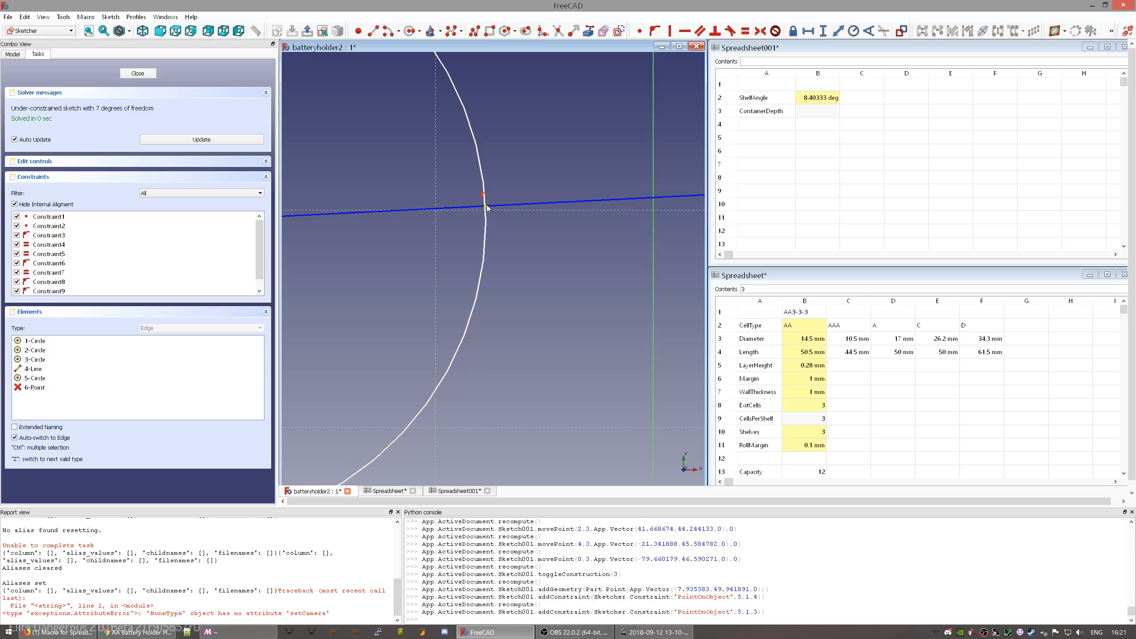
{"action": "scroll", "coordinate": [546, 238], "scroll_direction": "down", "scroll_amount": 6}
{"action": "scroll", "coordinate": [553, 249], "scroll_direction": "down", "scroll_amount": 5}
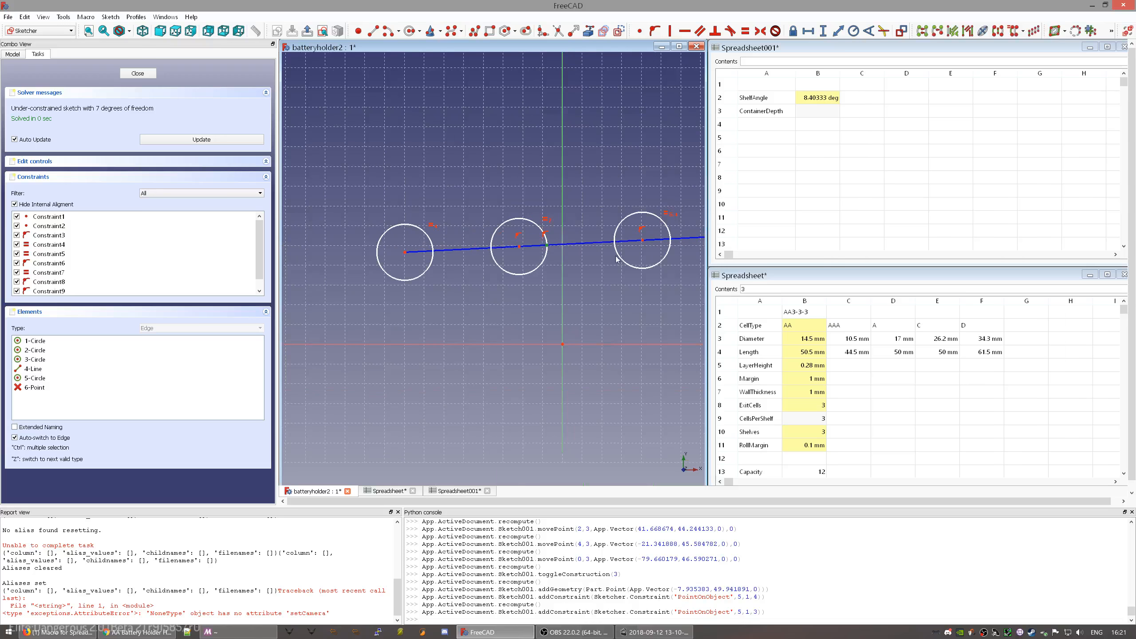
{"action": "left_click", "coordinate": [616, 243]}
{"action": "key", "text": "o"}
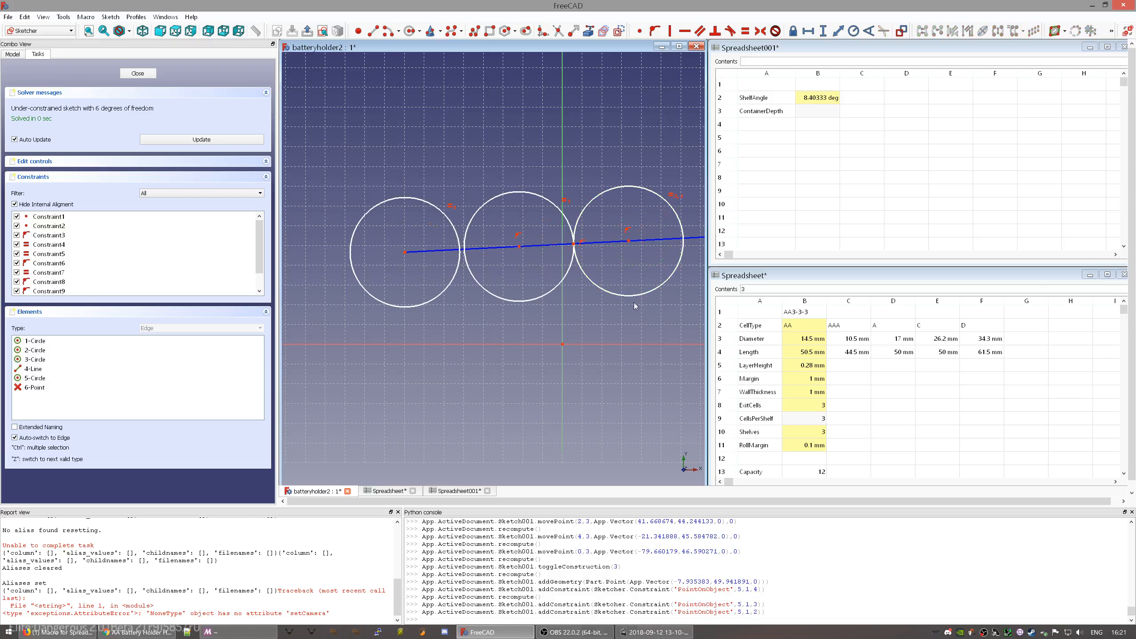
{"action": "scroll", "coordinate": [627, 255], "scroll_direction": "down", "scroll_amount": 5}
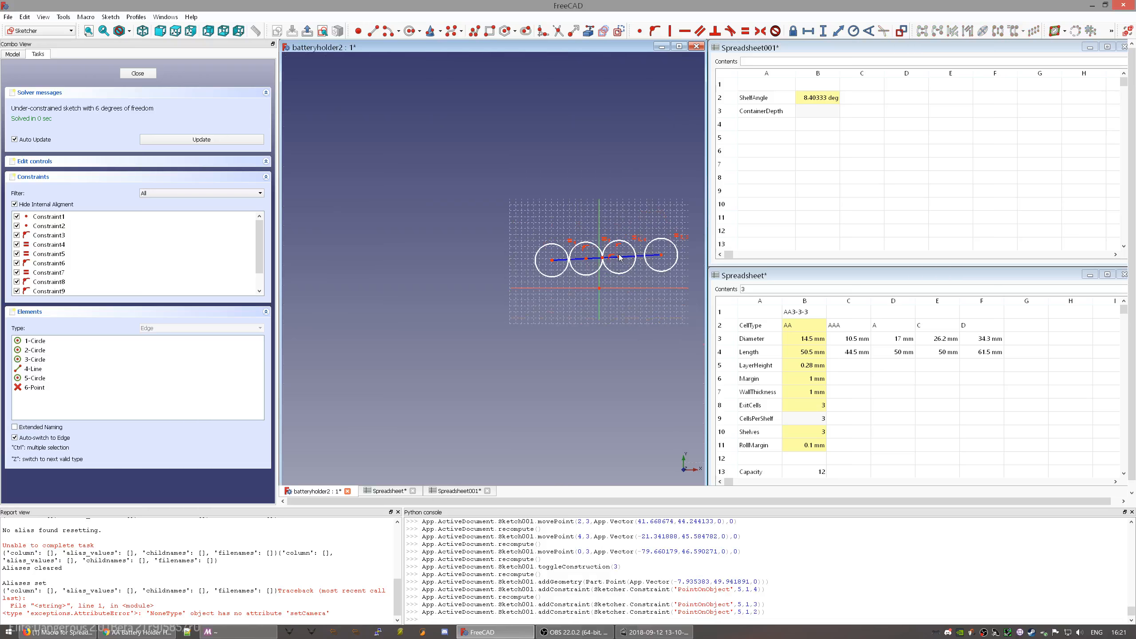
{"action": "mouse_move", "coordinate": [620, 259]}
{"action": "left_mouse_down"}
{"action": "mouse_move", "coordinate": [625, 273]}
{"action": "mouse_move", "coordinate": [622, 247]}
{"action": "mouse_move", "coordinate": [606, 251]}
{"action": "left_mouse_up"}
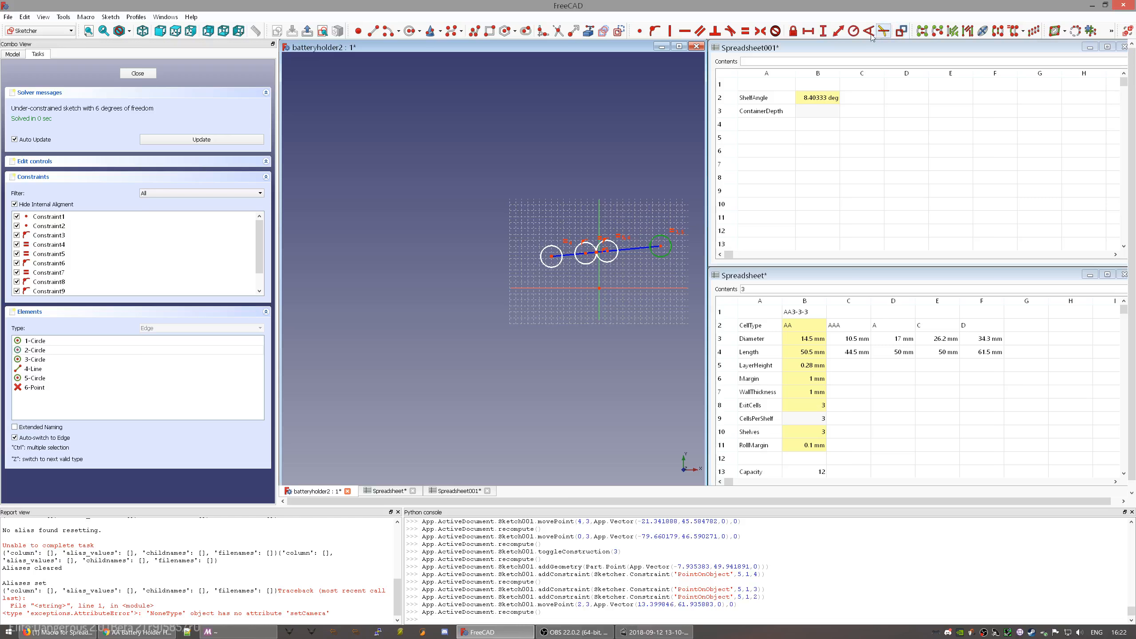
- Set the circle radius to Parameters.Diameter/2, giving 7.25 mm
{"action": "left_click", "coordinate": [853, 31]}
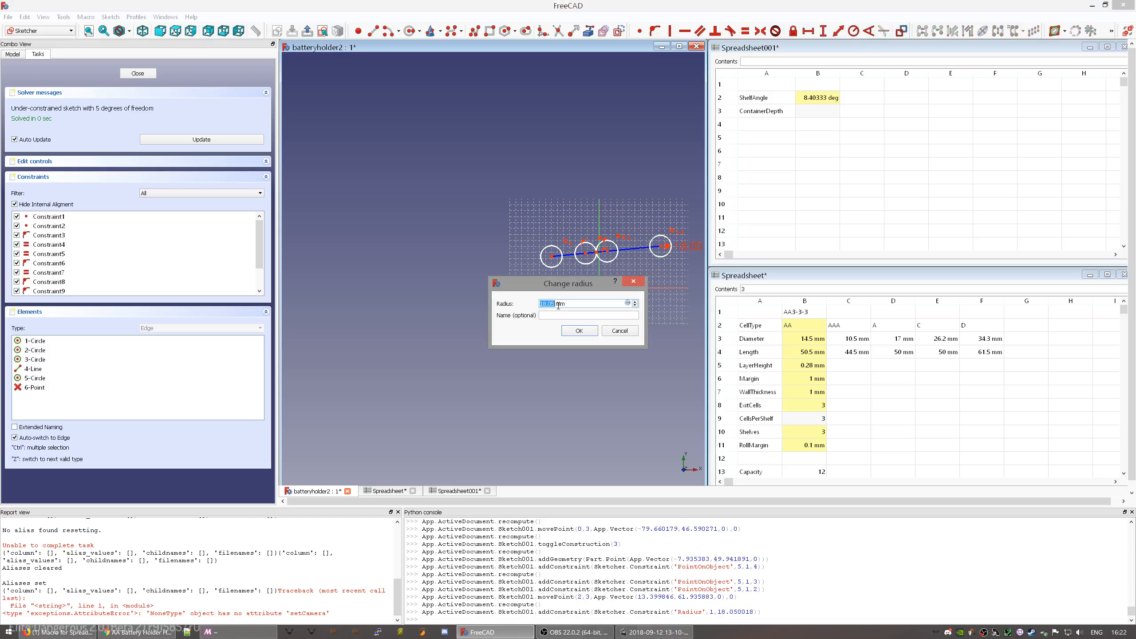
{"action": "key", "text": "equal"}
{"action": "type", "text": "Parameters."}
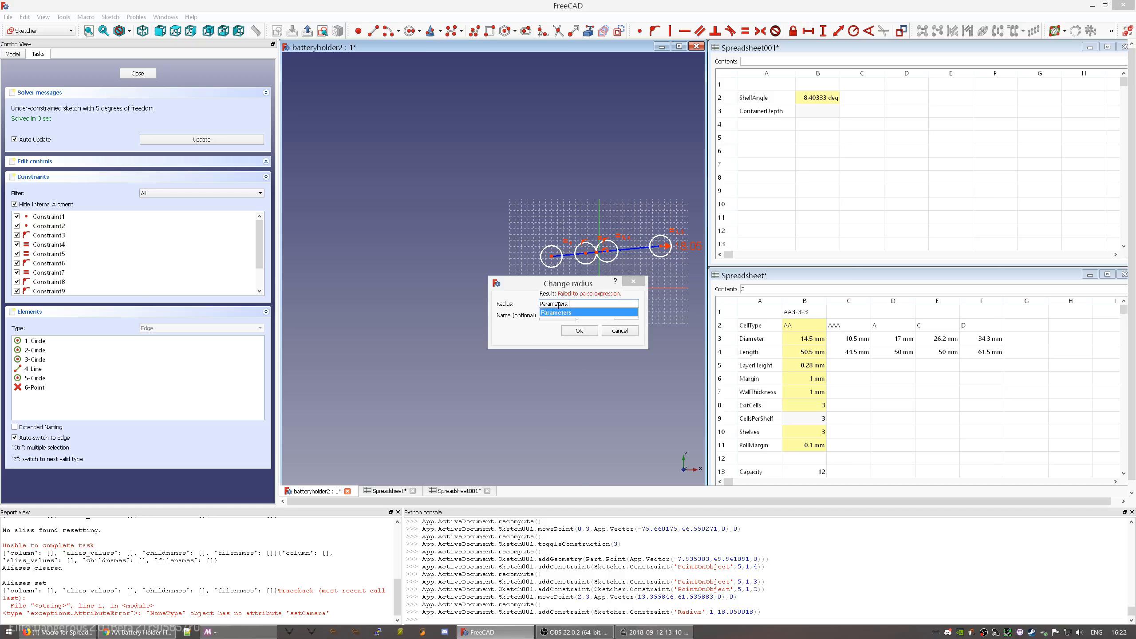
{"action": "type", "text": "D"}
{"action": "key", "text": "Down"}
{"action": "key", "text": "Down"}
{"action": "key", "text": "Down"}
{"action": "key", "text": "Down"}
{"action": "key", "text": "Down"}
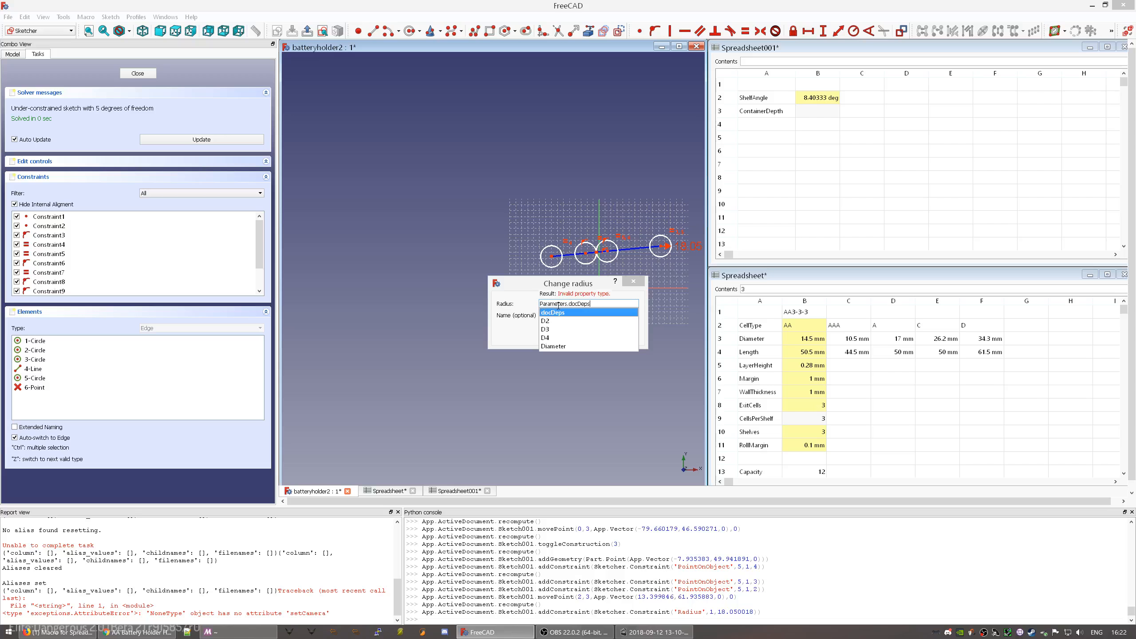
{"action": "key", "text": "Return"}
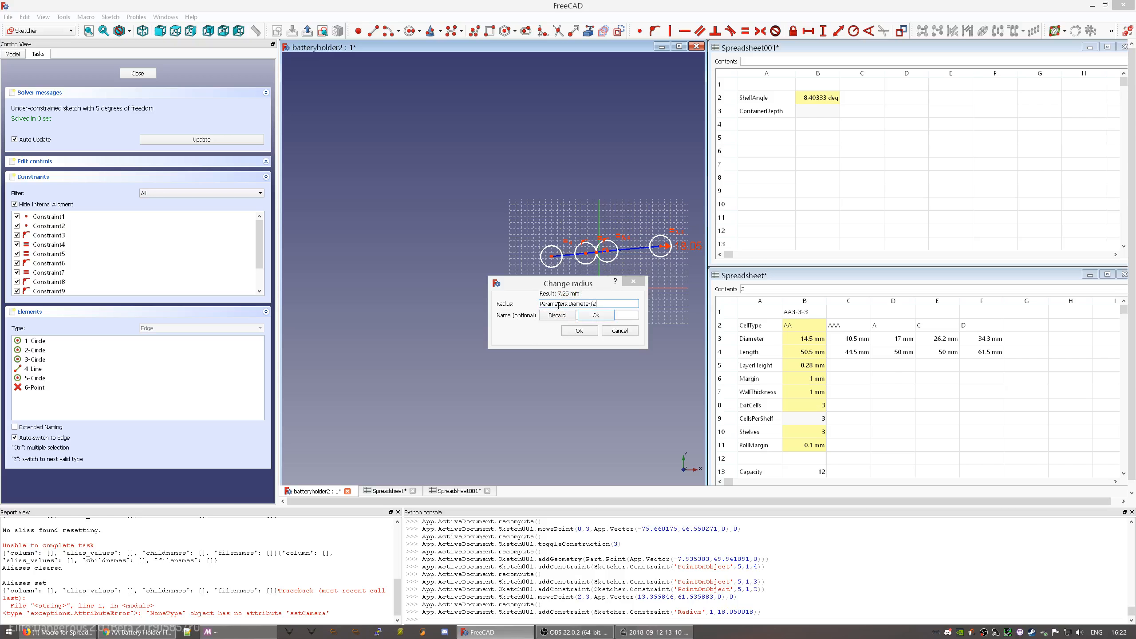
{"action": "key", "text": "Return"}
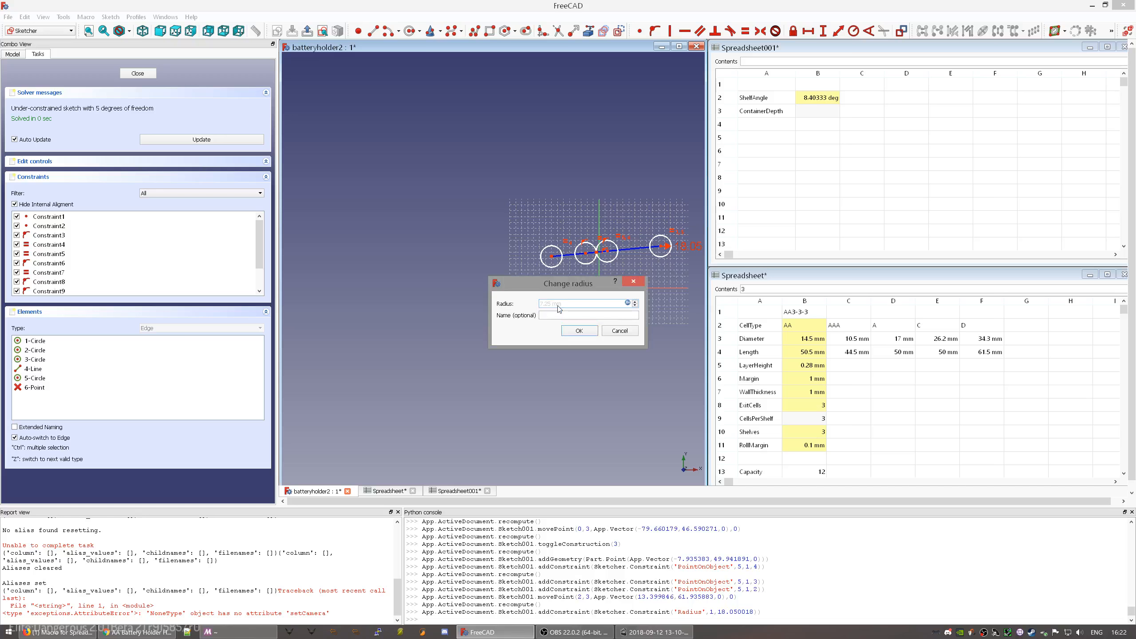
{"action": "left_click", "coordinate": [571, 333]}
- Move the 7.25 mm radius label above the circle and reframe the circle centres
{"action": "scroll", "coordinate": [641, 262], "scroll_direction": "up", "scroll_amount": 2}
{"action": "middle_click_drag", "start_coordinate": [645, 262], "coordinate": [565, 285]}
{"action": "left_click_drag", "start_coordinate": [636, 262], "coordinate": [619, 262]}
{"action": "scroll", "coordinate": [445, 315], "scroll_direction": "up", "scroll_amount": 5}
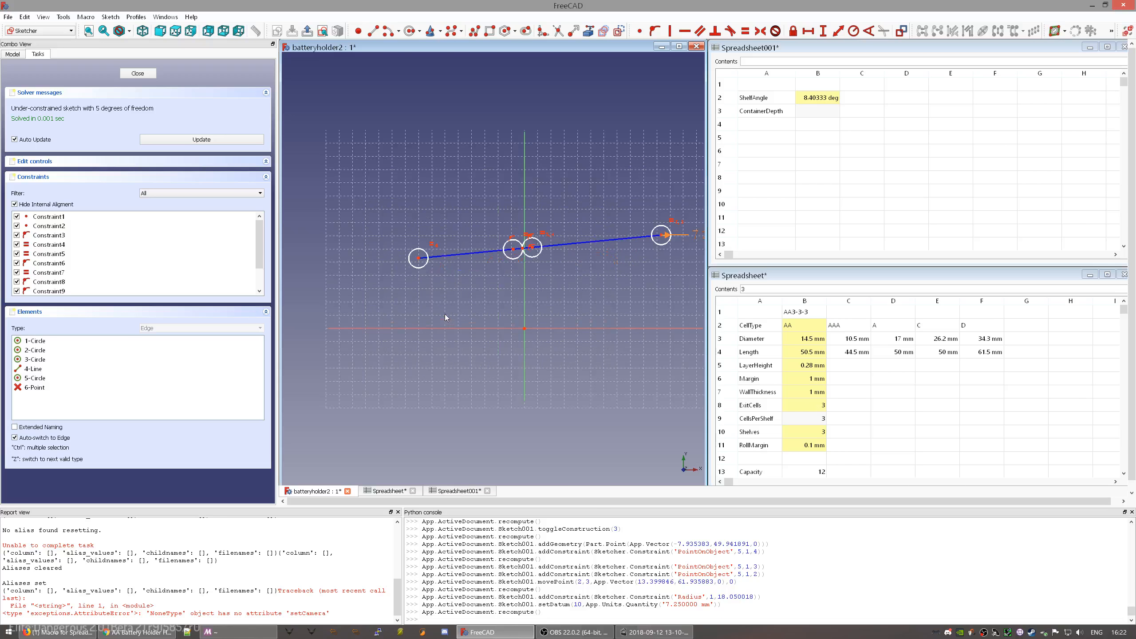
{"action": "middle_click_drag", "start_coordinate": [570, 286], "coordinate": [554, 335]}
- Constrain the two circle centres 29 mm apart using Parameters.Diameter*(Parameters.ExitCells-1)
{"action": "left_click", "coordinate": [576, 225]}
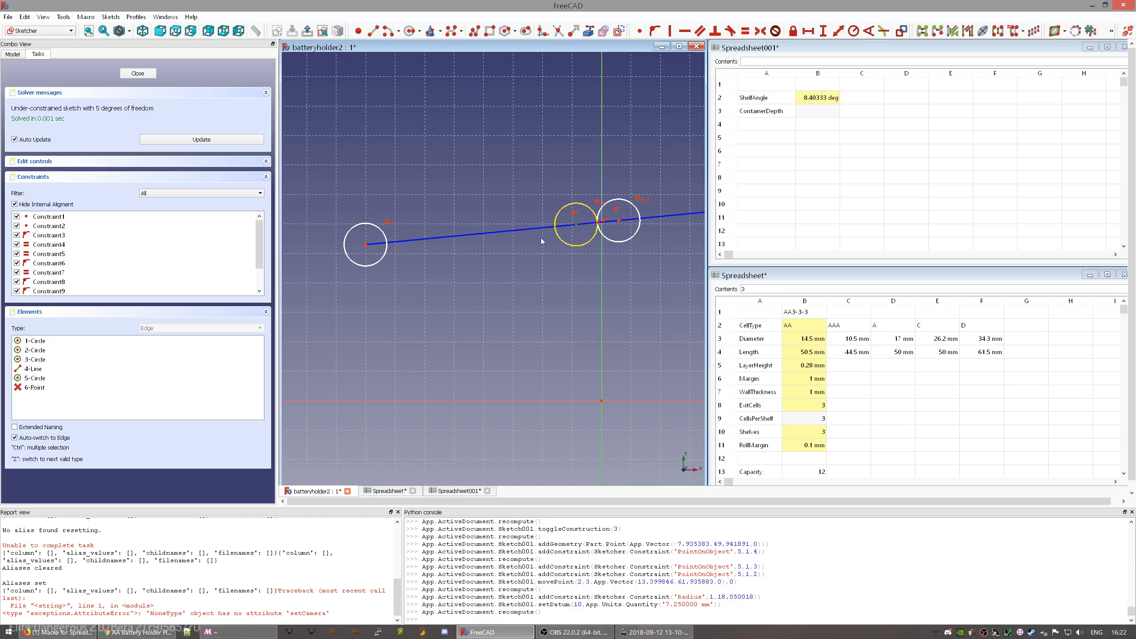
{"action": "left_click", "coordinate": [367, 245]}
{"action": "left_click", "coordinate": [840, 32]}
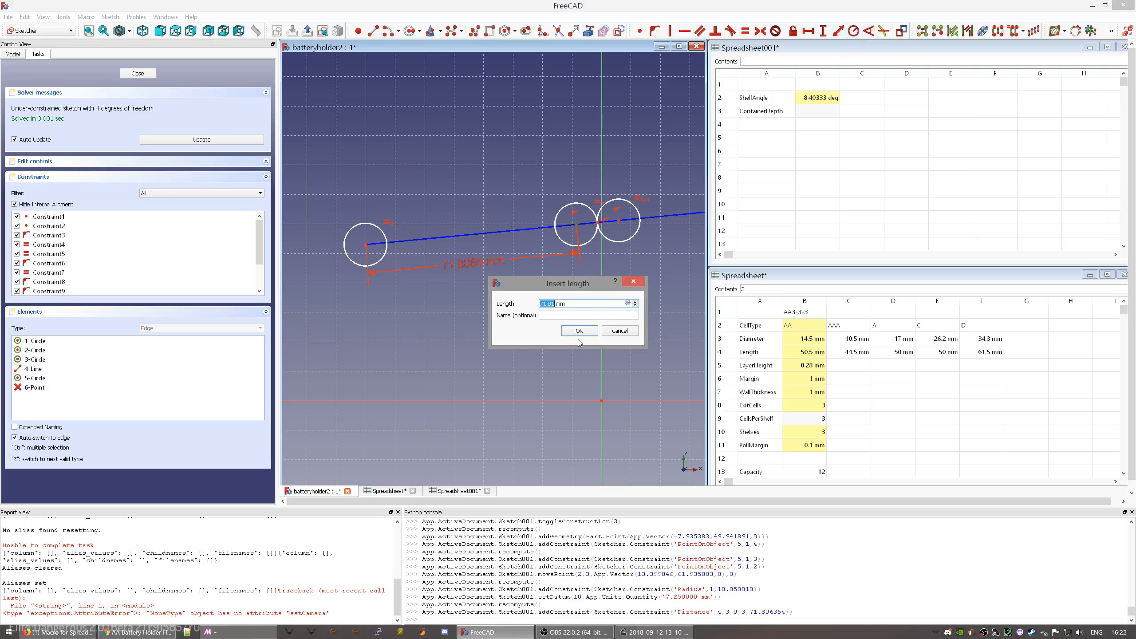
{"action": "key", "text": "equal"}
{"action": "type", "text": "Parameters.D"}
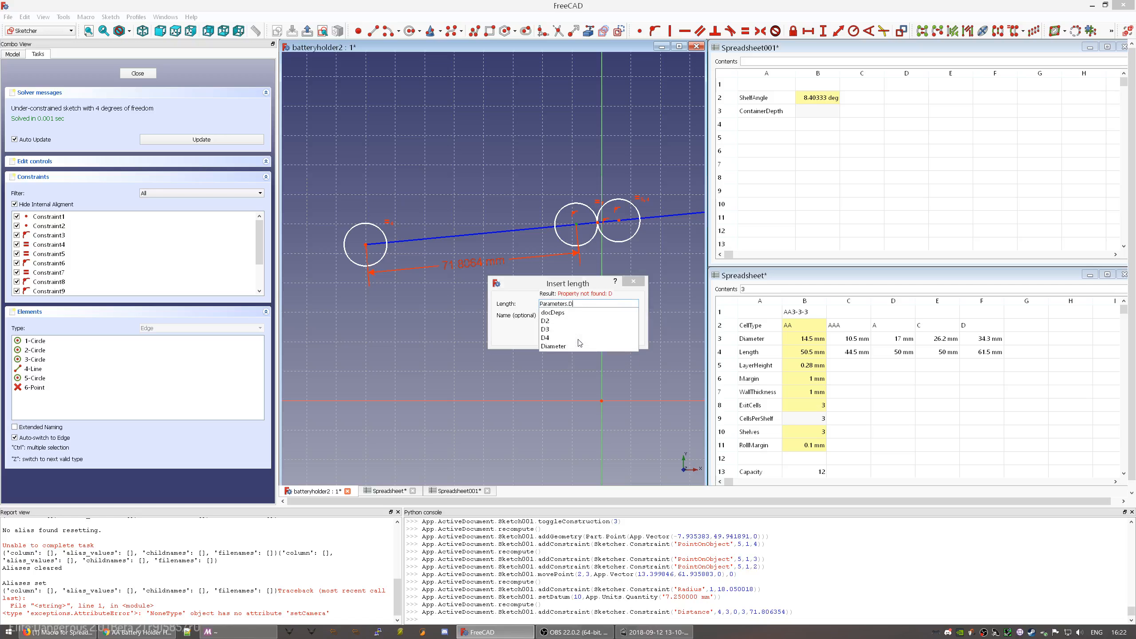
{"action": "type", "text": "ia"}
{"action": "key", "text": "Down"}
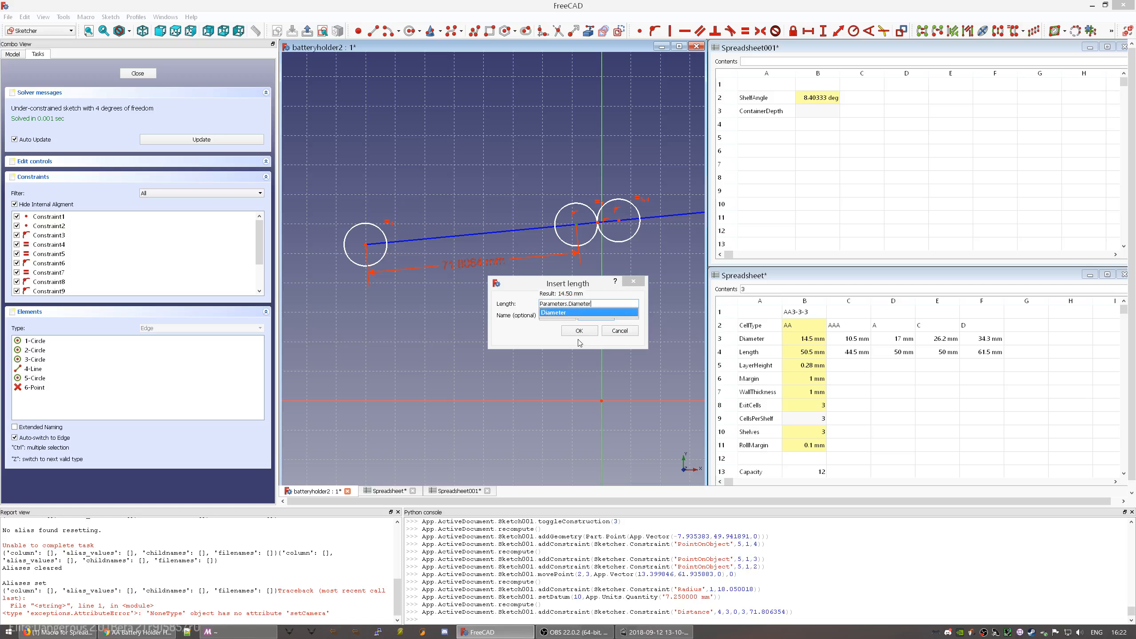
{"action": "type", "text": "*"}
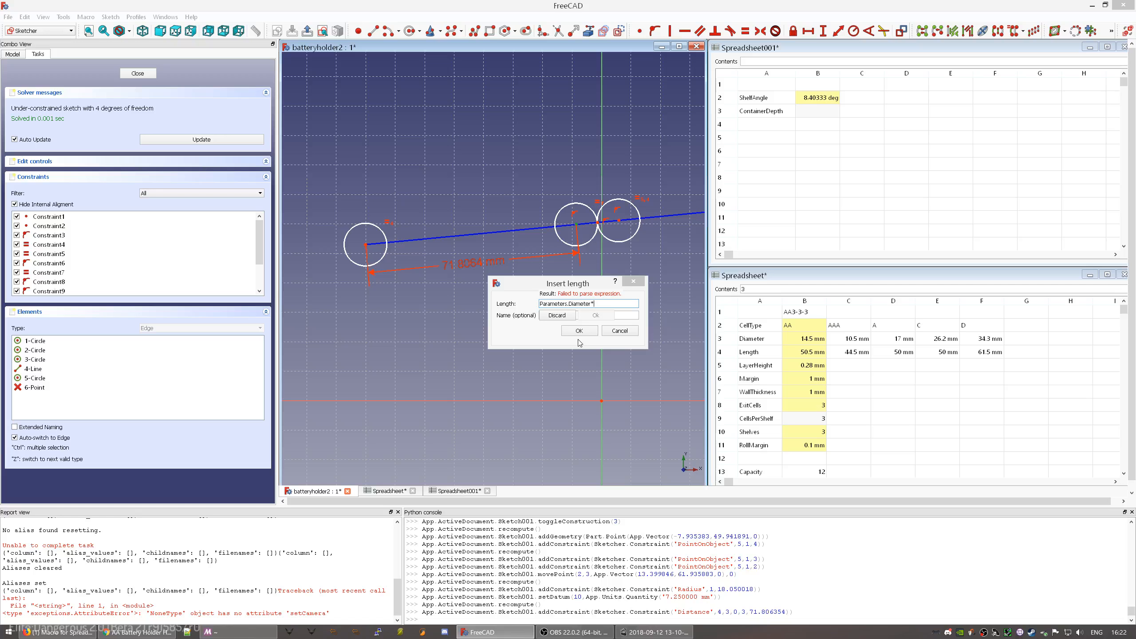
{"action": "type", "text": "(Par"}
{"action": "key", "text": "Down"}
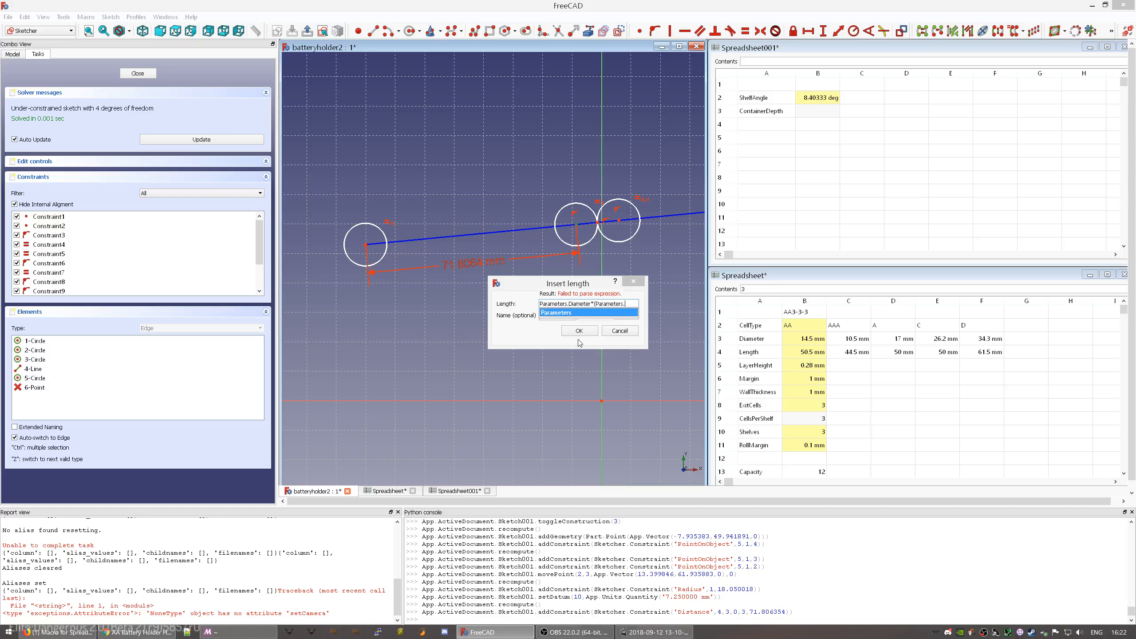
{"action": "type", "text": "Ex"}
{"action": "key", "text": "Down"}
{"action": "key", "text": "Down"}
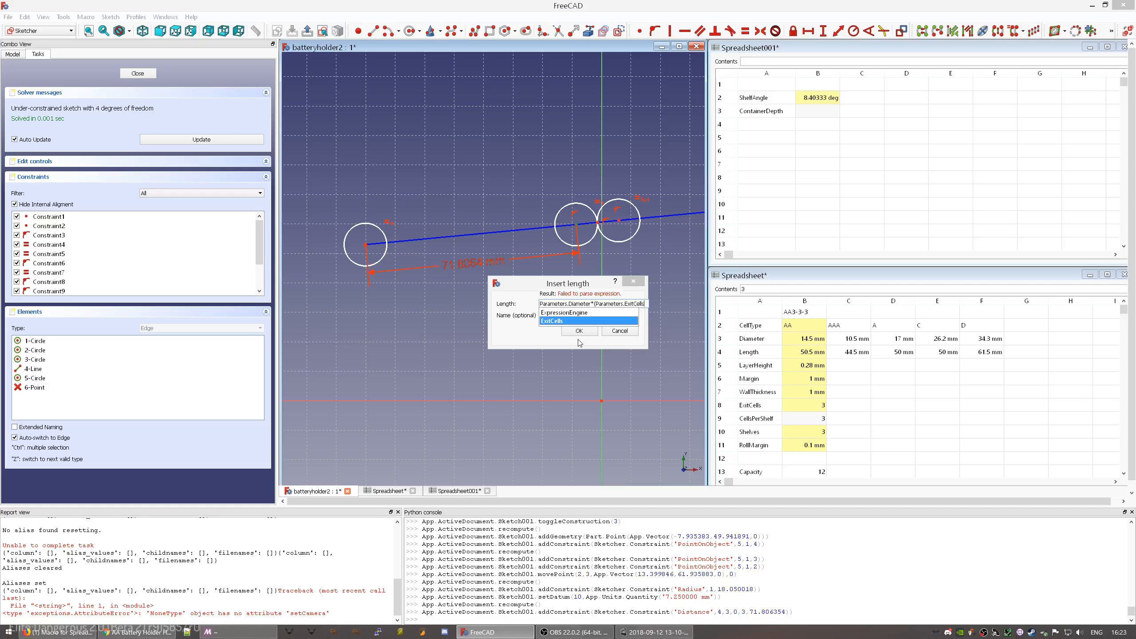
{"action": "type", "text": "-1)"}
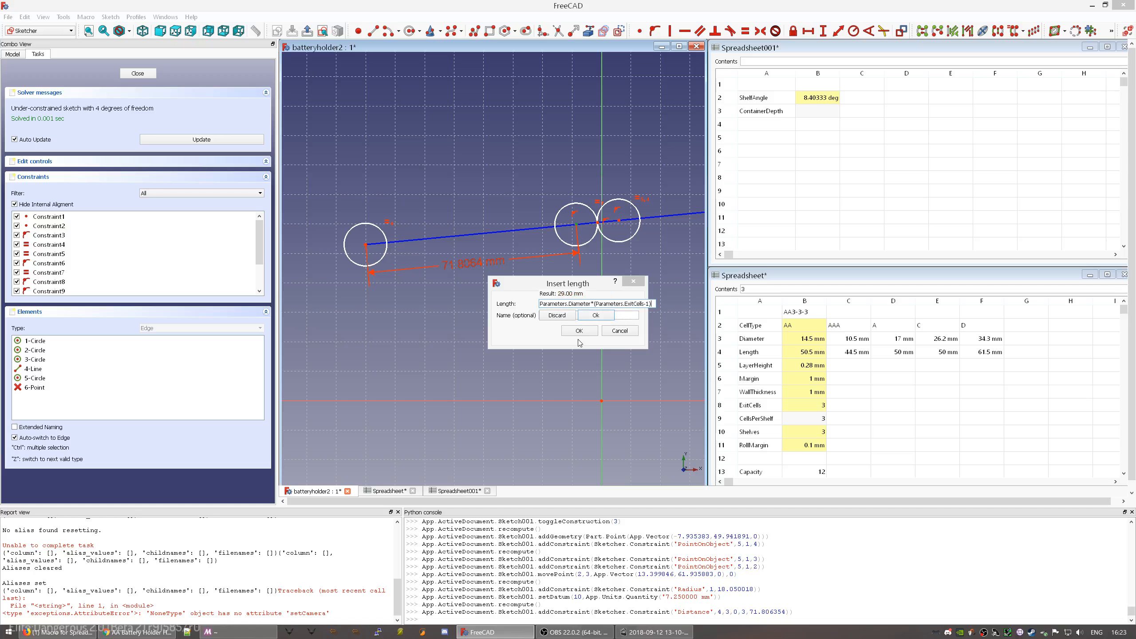
{"action": "key", "text": "Return"}
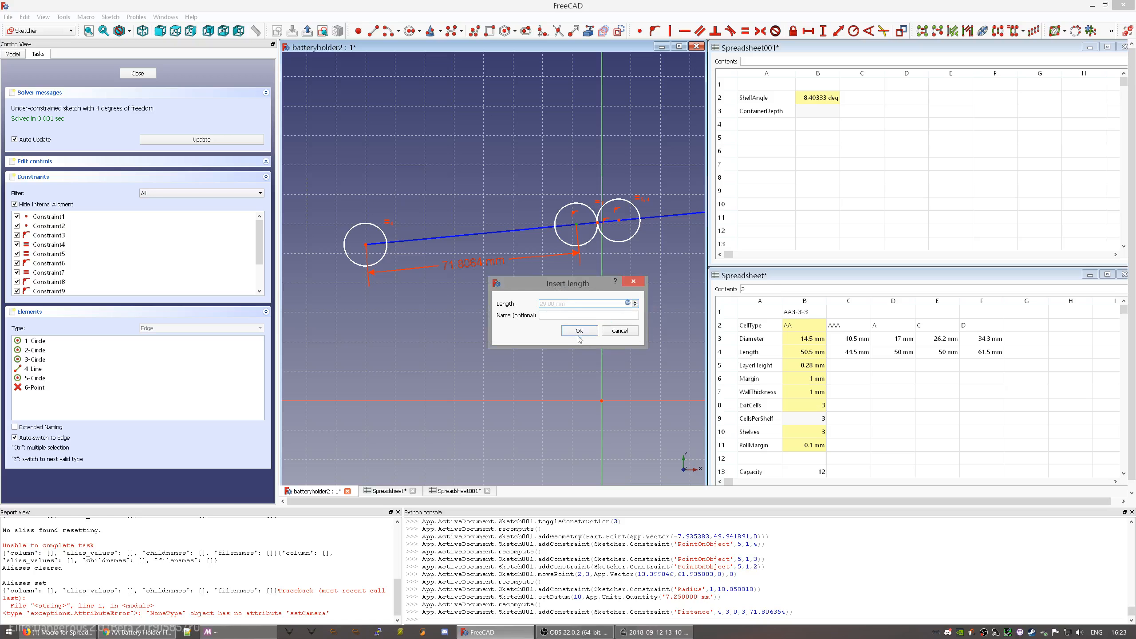
{"action": "left_click", "coordinate": [579, 331]}
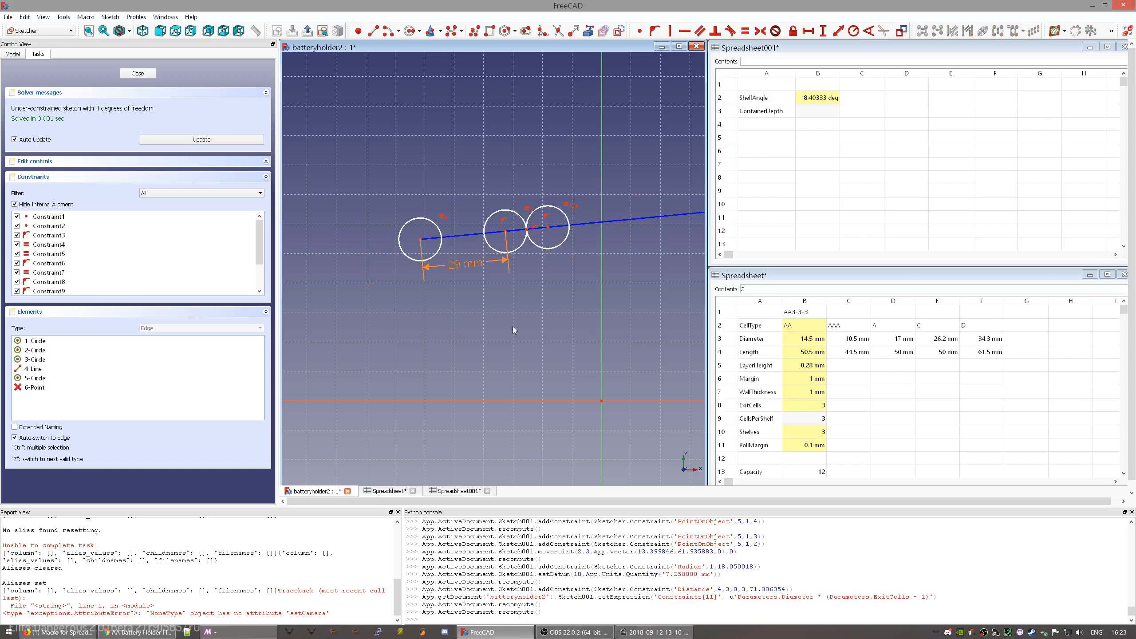
- Constrain a circle centre onto the vertical axis, swinging the line horizontal
{"action": "scroll", "coordinate": [487, 317], "scroll_direction": "down", "scroll_amount": 4}
{"action": "scroll", "coordinate": [500, 272], "scroll_direction": "up", "scroll_amount": 2}
{"action": "scroll", "coordinate": [501, 275], "scroll_direction": "up", "scroll_amount": 2}
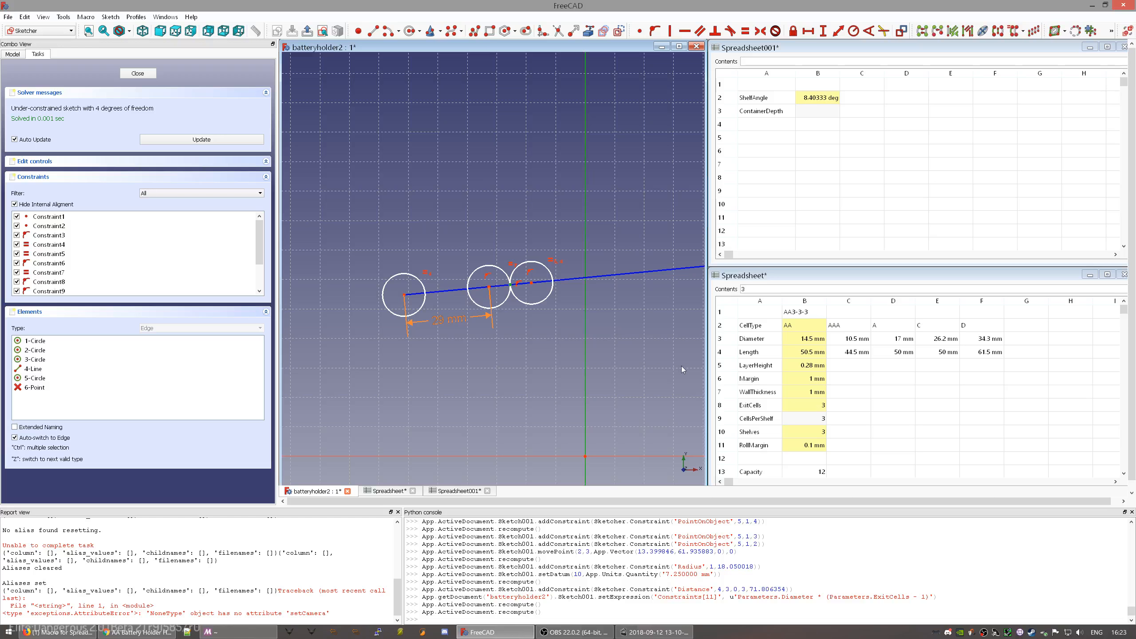
{"action": "key", "text": "o"}
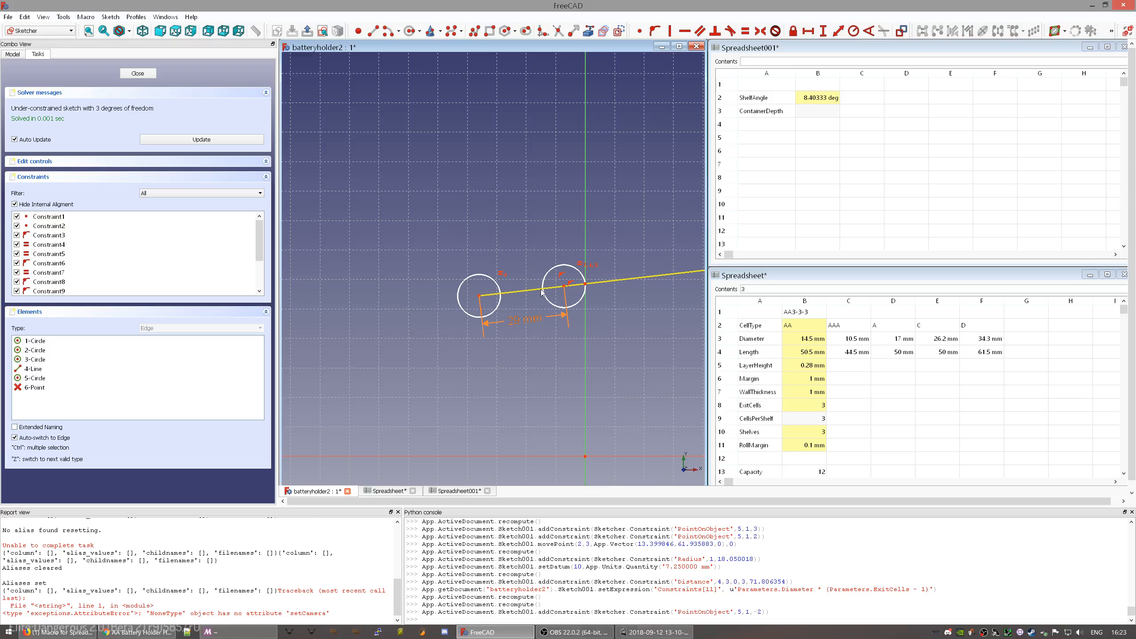
{"action": "left_click_drag", "start_coordinate": [542, 291], "coordinate": [499, 315]}
- Re-tilt the line and slide the circle chain along it, undoing one stray move
{"action": "mouse_move", "coordinate": [564, 297]}
{"action": "left_mouse_down"}
{"action": "mouse_move", "coordinate": [626, 292]}
{"action": "mouse_move", "coordinate": [512, 279]}
{"action": "mouse_move", "coordinate": [664, 304]}
{"action": "mouse_move", "coordinate": [539, 267]}
{"action": "mouse_move", "coordinate": [579, 313]}
{"action": "mouse_move", "coordinate": [558, 271]}
{"action": "mouse_move", "coordinate": [548, 295]}
{"action": "mouse_move", "coordinate": [535, 278]}
{"action": "left_mouse_up"}
{"action": "mouse_move", "coordinate": [605, 301]}
{"action": "middle_mouse_down"}
{"action": "mouse_move", "coordinate": [533, 304]}
{"action": "mouse_move", "coordinate": [511, 292]}
{"action": "middle_mouse_up"}
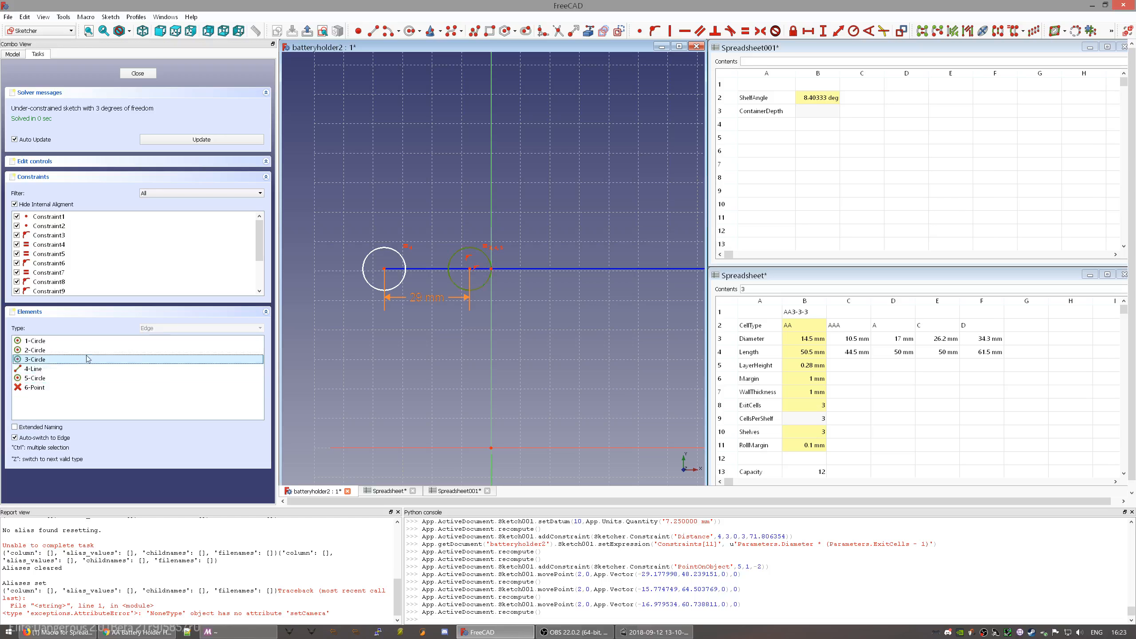
{"action": "scroll", "coordinate": [493, 350], "scroll_direction": "down", "scroll_amount": 4}
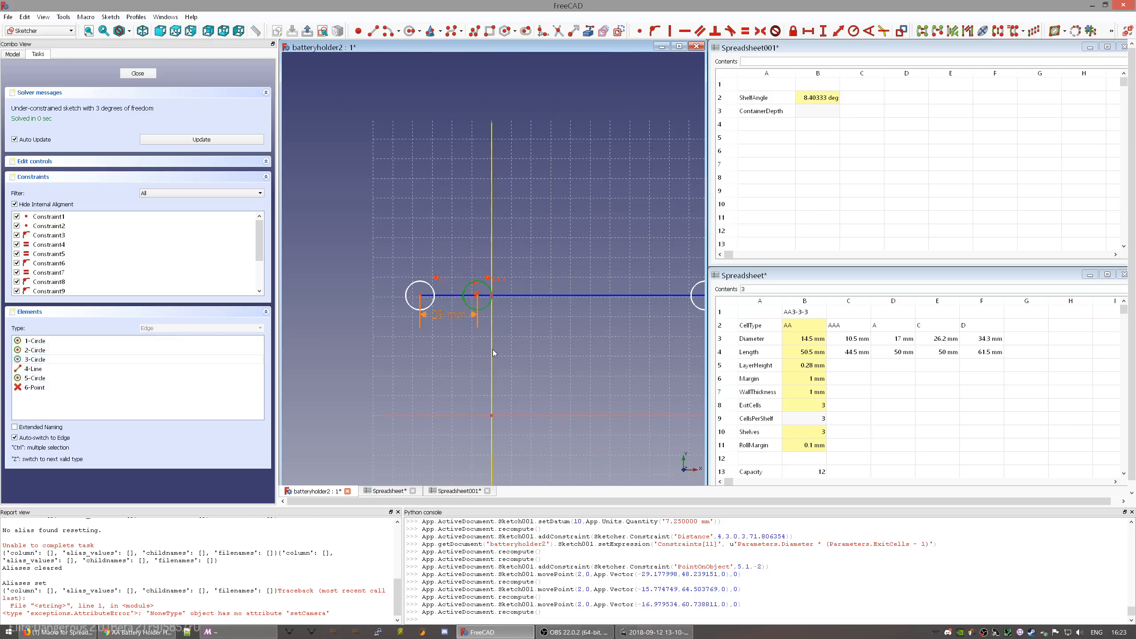
{"action": "scroll", "coordinate": [552, 342], "scroll_direction": "up", "scroll_amount": 2}
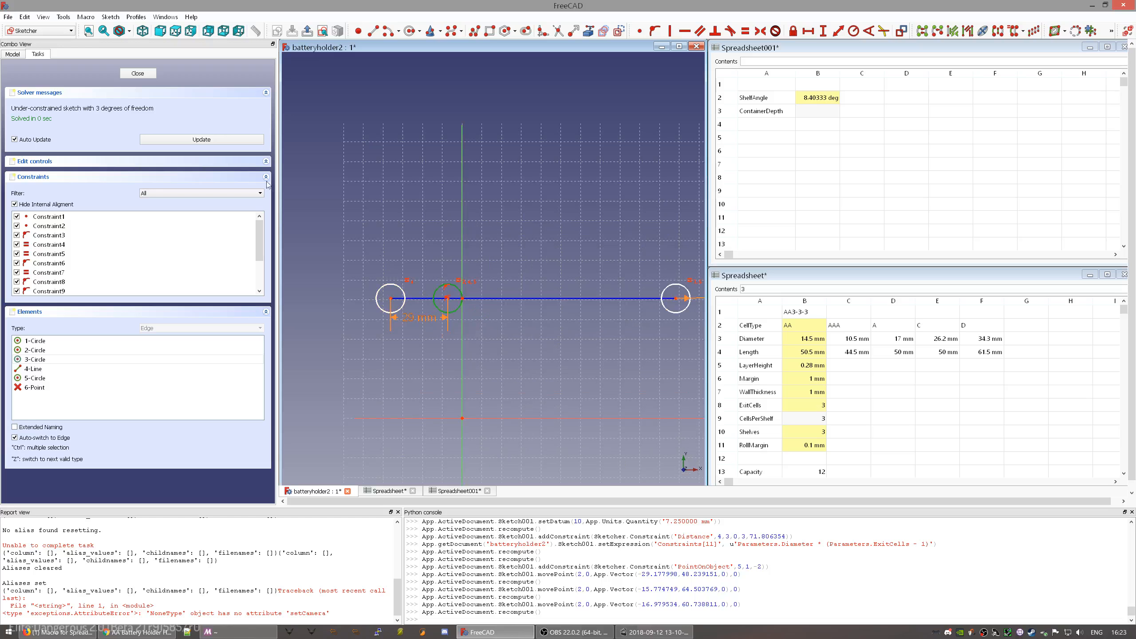
{"action": "key", "text": "ctrl+z"}
{"action": "key", "text": "ctrl+z"}
{"action": "key", "text": "ctrl+z"}
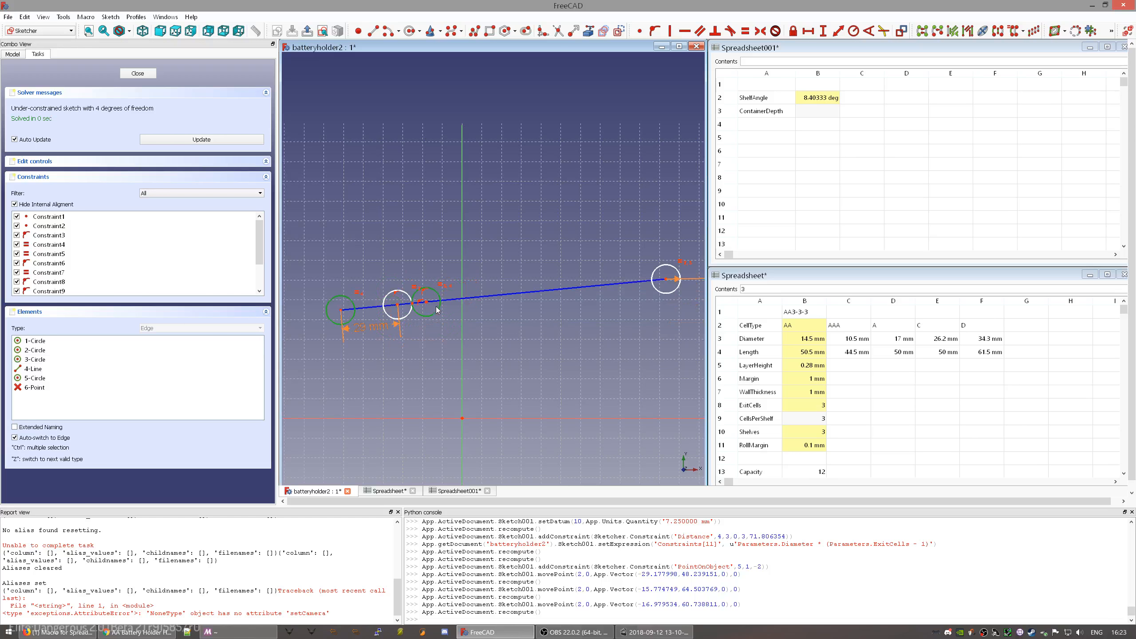
{"action": "left_click_drag", "start_coordinate": [439, 308], "coordinate": [491, 312]}
{"action": "scroll", "coordinate": [444, 342], "scroll_direction": "up", "scroll_amount": 6}
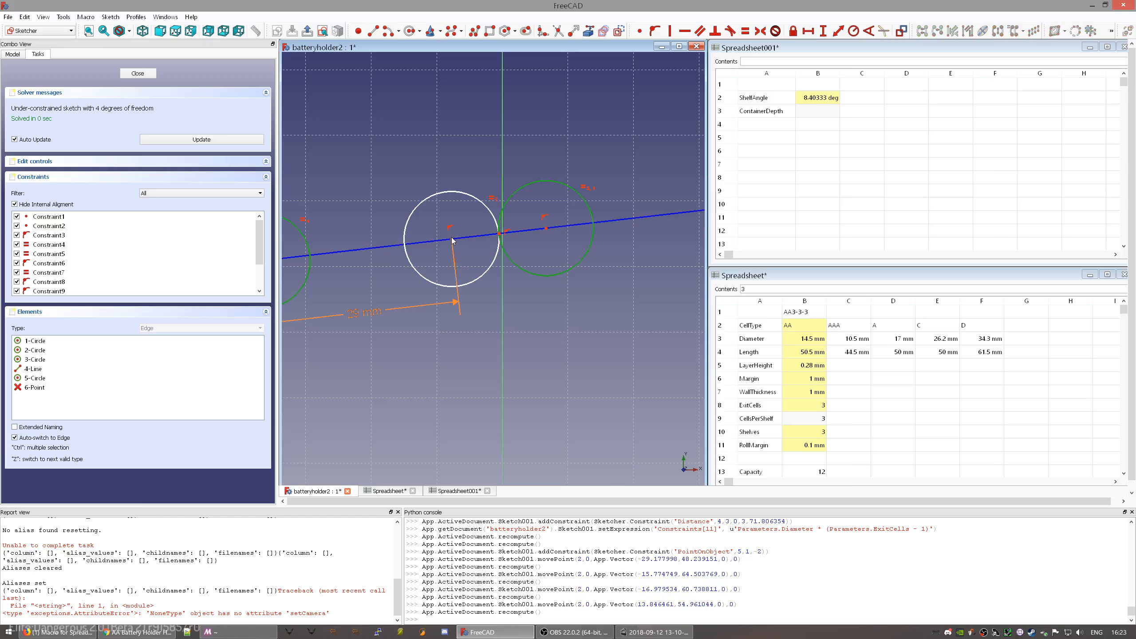
- Constrain two adjacent circle centres 14.50 mm apart with the expression =Parameters.Diameter
{"action": "left_click", "coordinate": [548, 229]}
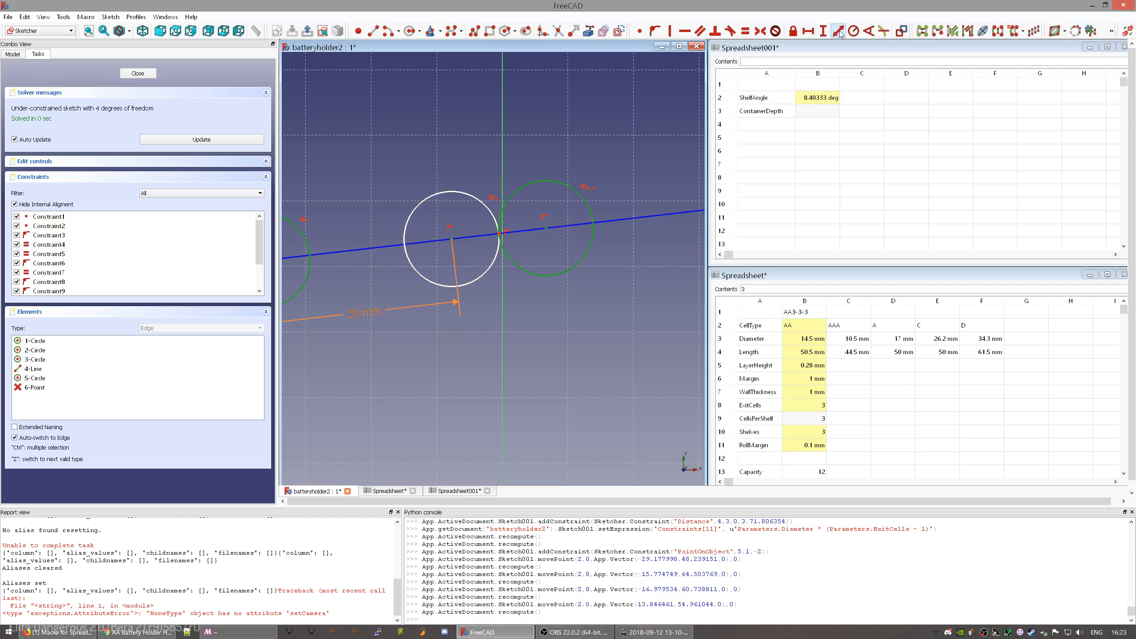
{"action": "left_click", "coordinate": [840, 34]}
{"action": "left_click", "coordinate": [659, 329]}
{"action": "left_click", "coordinate": [621, 150]}
{"action": "left_click", "coordinate": [547, 228]}
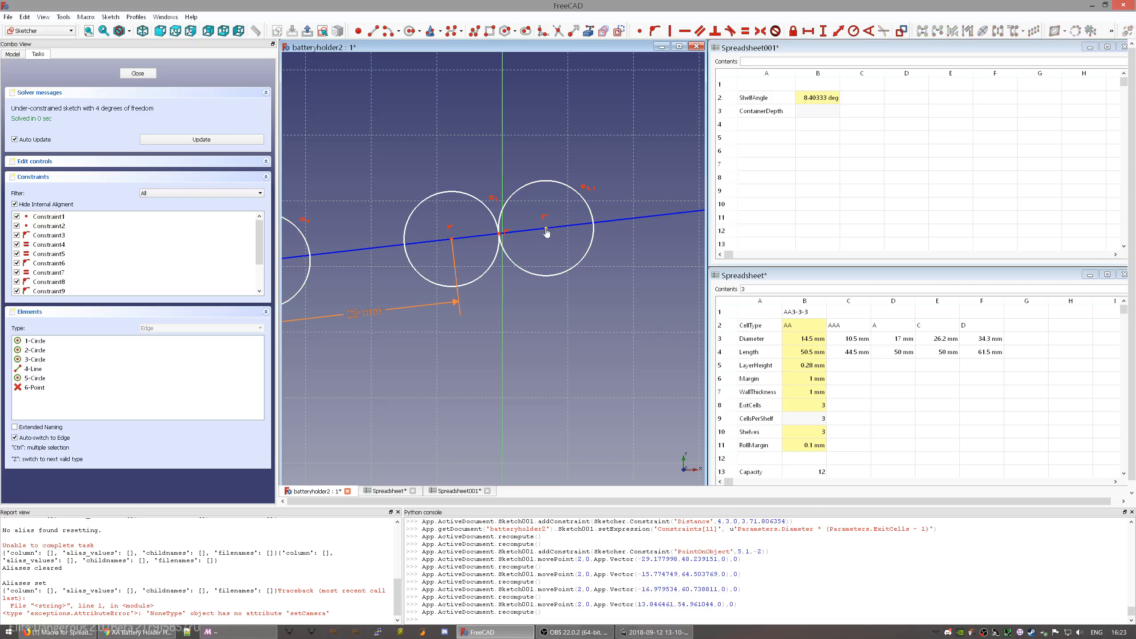
{"action": "left_click", "coordinate": [452, 241]}
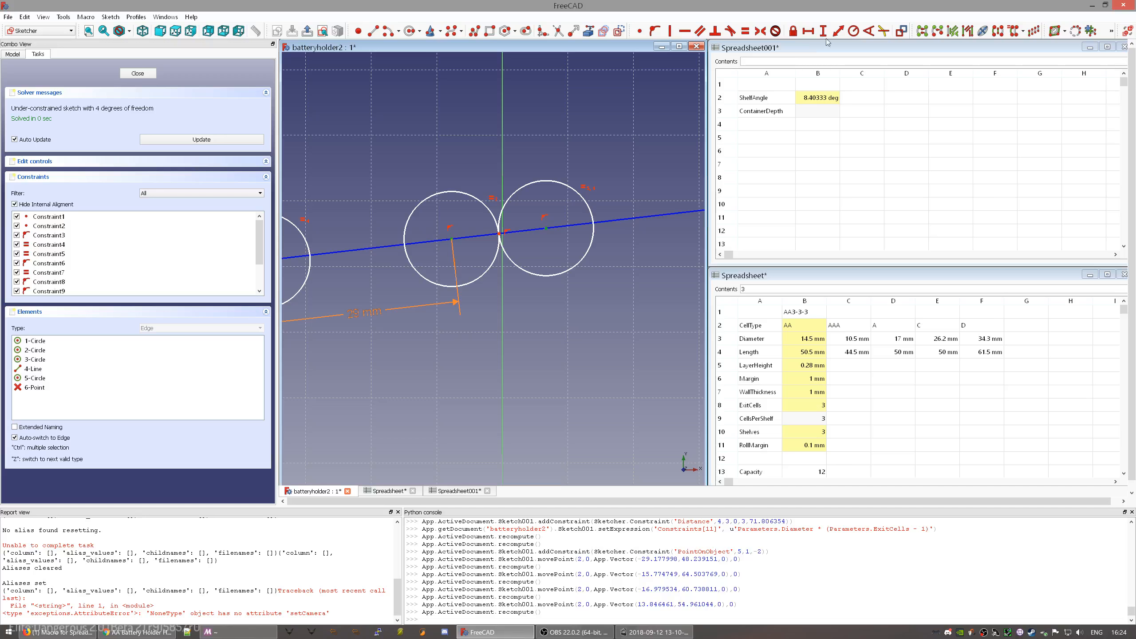
{"action": "left_click", "coordinate": [840, 32]}
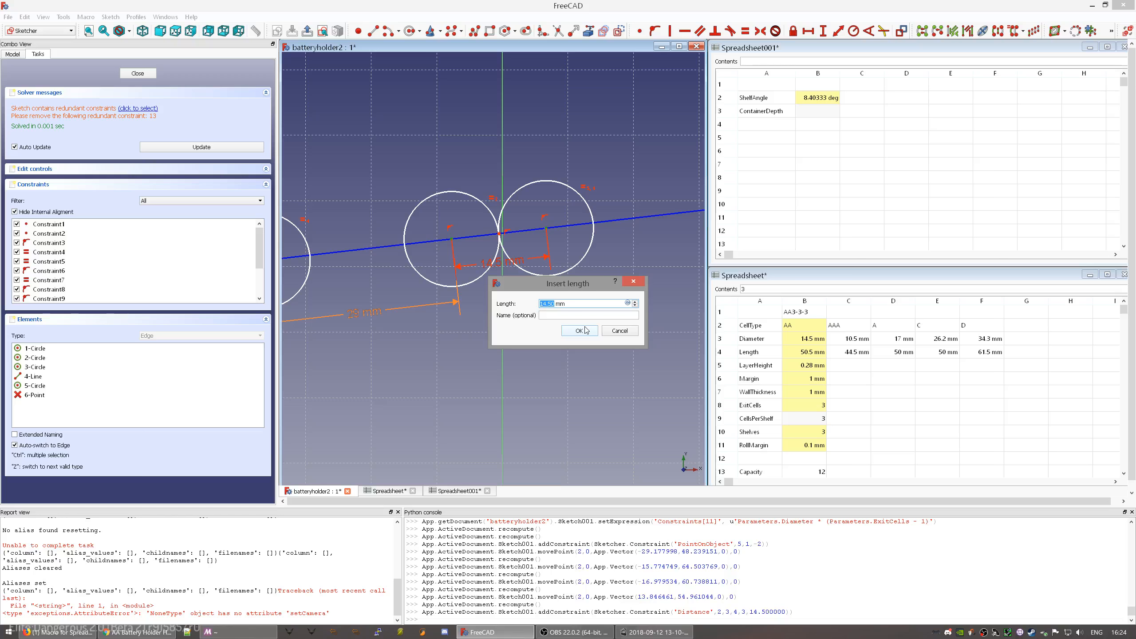
{"action": "type", "text": "="}
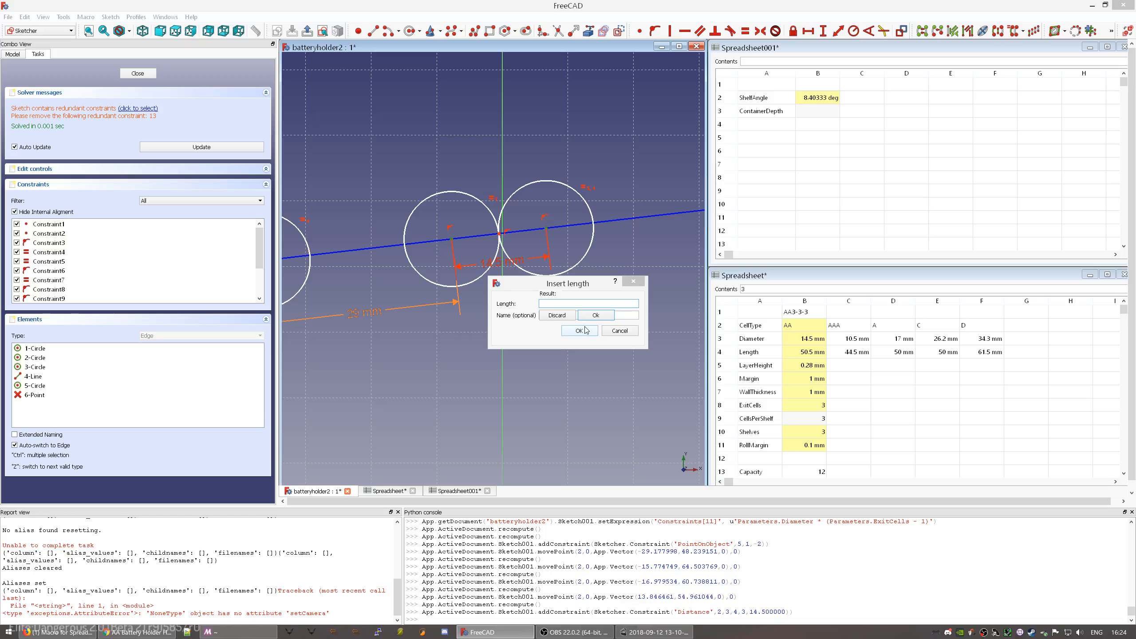
{"action": "type", "text": "Parameters."}
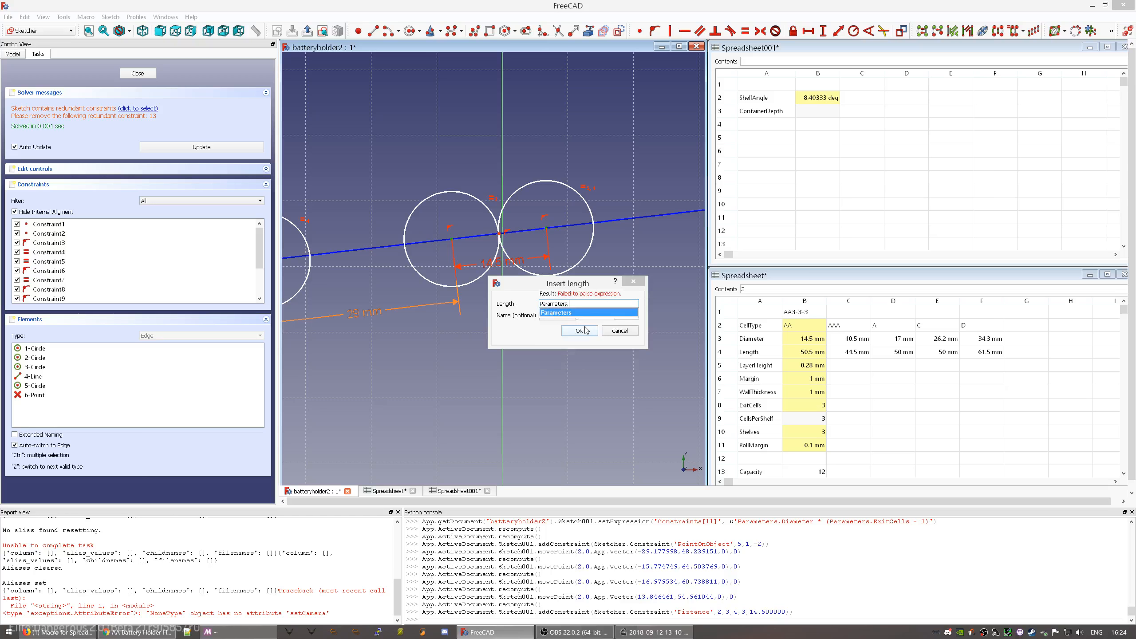
{"action": "type", "text": "Diameter"}
{"action": "key", "text": "Down"}
{"action": "key", "text": "Return"}
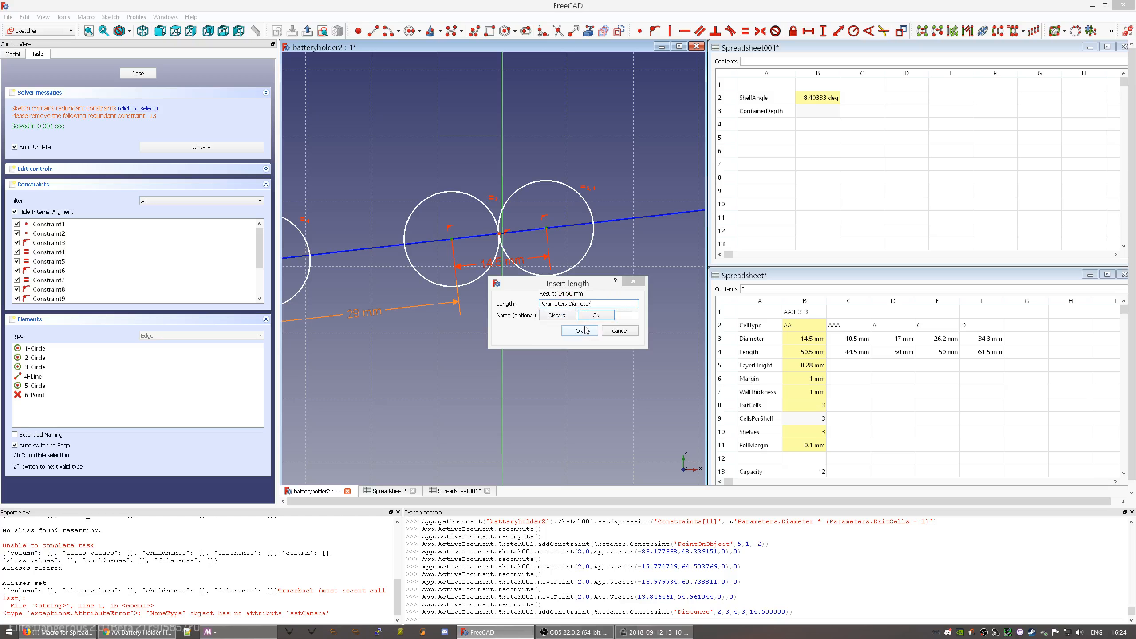
{"action": "key", "text": "Return"}
{"action": "left_click", "coordinate": [583, 330]}
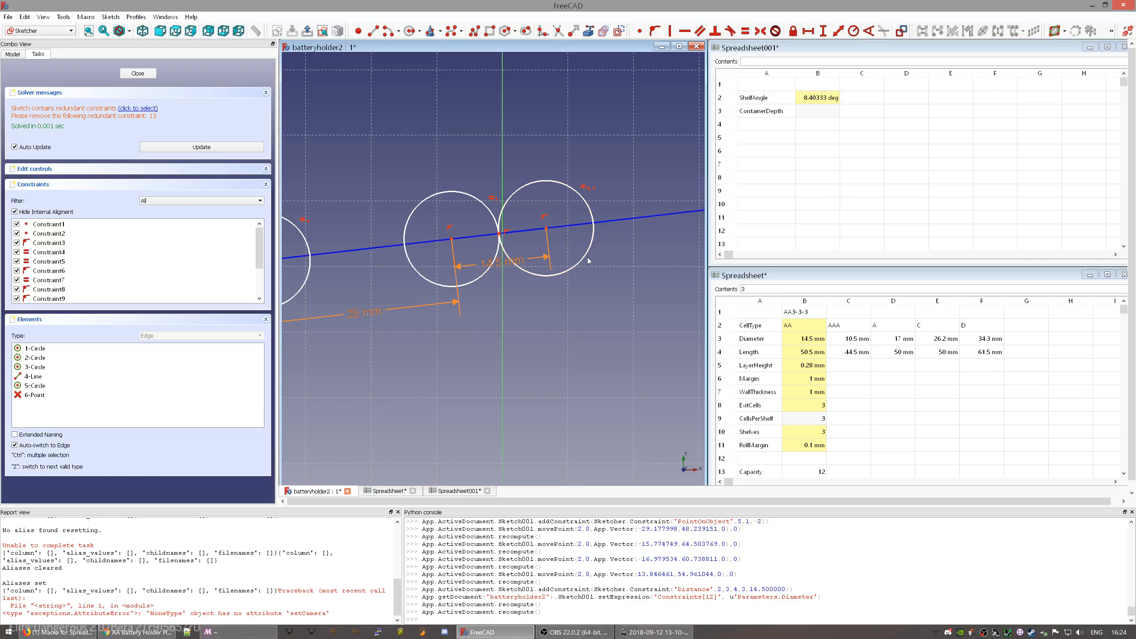
- Pin a circle centre onto the vertical axis and bring the circle row into view
{"action": "mouse_move", "coordinate": [555, 275]}
{"action": "left_mouse_down"}
{"action": "mouse_move", "coordinate": [563, 299]}
{"action": "mouse_move", "coordinate": [600, 313]}
{"action": "mouse_move", "coordinate": [549, 288]}
{"action": "mouse_move", "coordinate": [578, 292]}
{"action": "mouse_move", "coordinate": [542, 341]}
{"action": "mouse_move", "coordinate": [554, 313]}
{"action": "mouse_move", "coordinate": [504, 276]}
{"action": "left_mouse_up"}
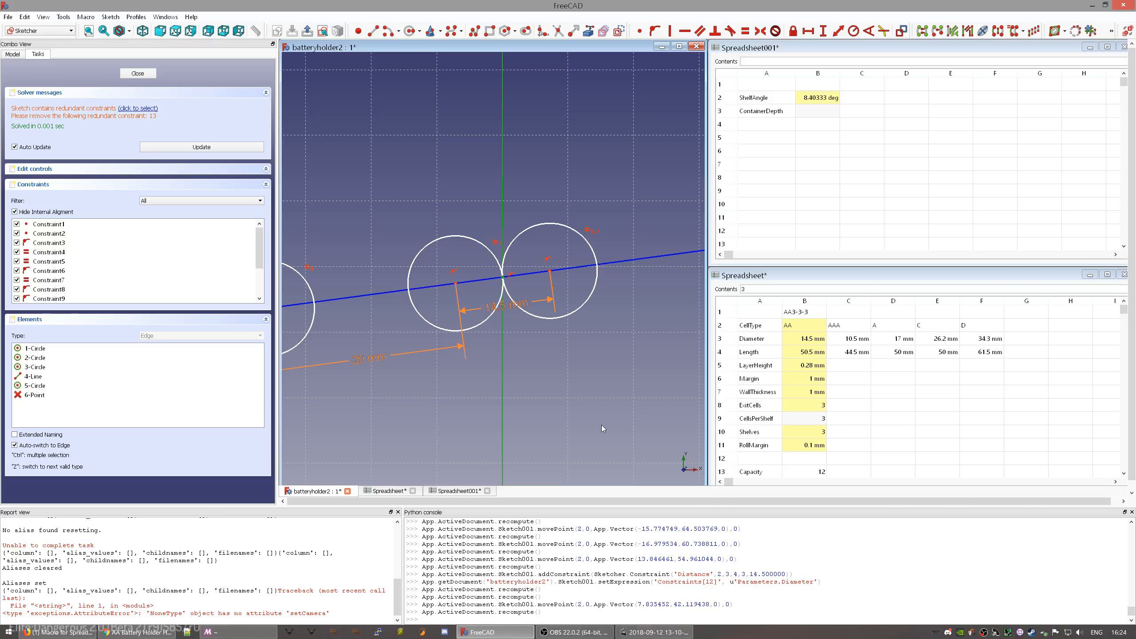
{"action": "key", "text": "o"}
{"action": "scroll", "coordinate": [602, 428], "scroll_direction": "down", "scroll_amount": 6}
{"action": "left_click_drag", "start_coordinate": [600, 384], "coordinate": [599, 374]}
{"action": "mouse_move", "coordinate": [641, 426]}
{"action": "middle_mouse_down"}
{"action": "mouse_move", "coordinate": [532, 373]}
{"action": "mouse_move", "coordinate": [516, 327]}
{"action": "middle_mouse_up"}
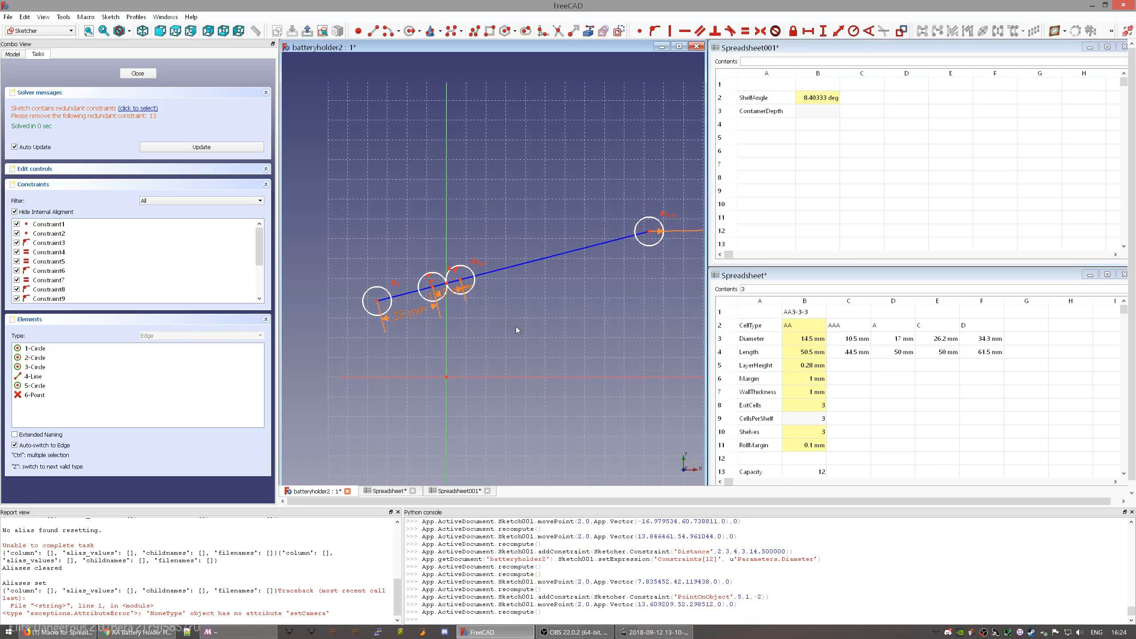
- Flatten the sloped line by dragging its end circle outward
{"action": "left_click", "coordinate": [649, 233]}
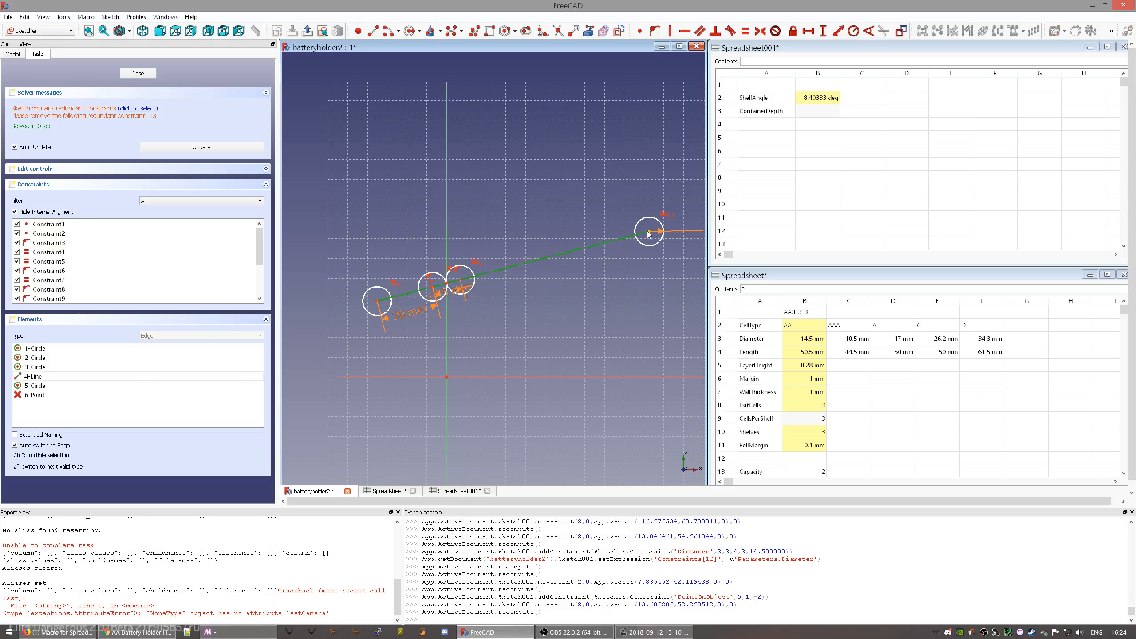
{"action": "mouse_move", "coordinate": [648, 233]}
{"action": "left_mouse_down"}
{"action": "mouse_move", "coordinate": [565, 288]}
{"action": "mouse_move", "coordinate": [604, 291]}
{"action": "left_mouse_up"}
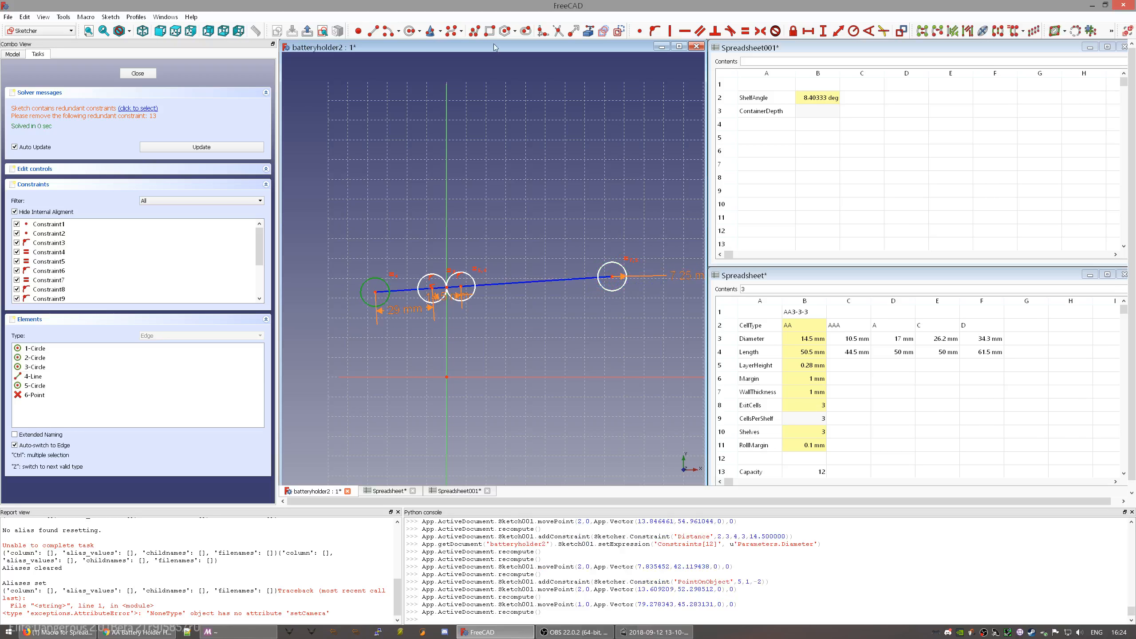
{"action": "left_click", "coordinate": [490, 33]}
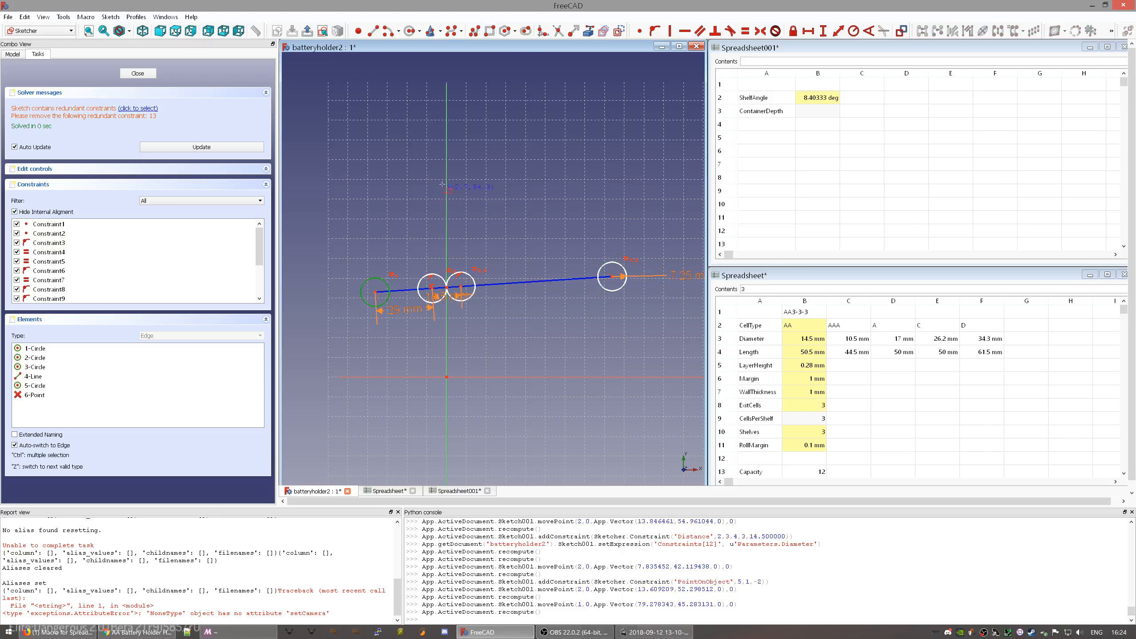
- Draw a rectangle from the vertical axis to the rightmost circle on the sloped line
{"action": "left_click", "coordinate": [446, 160]}
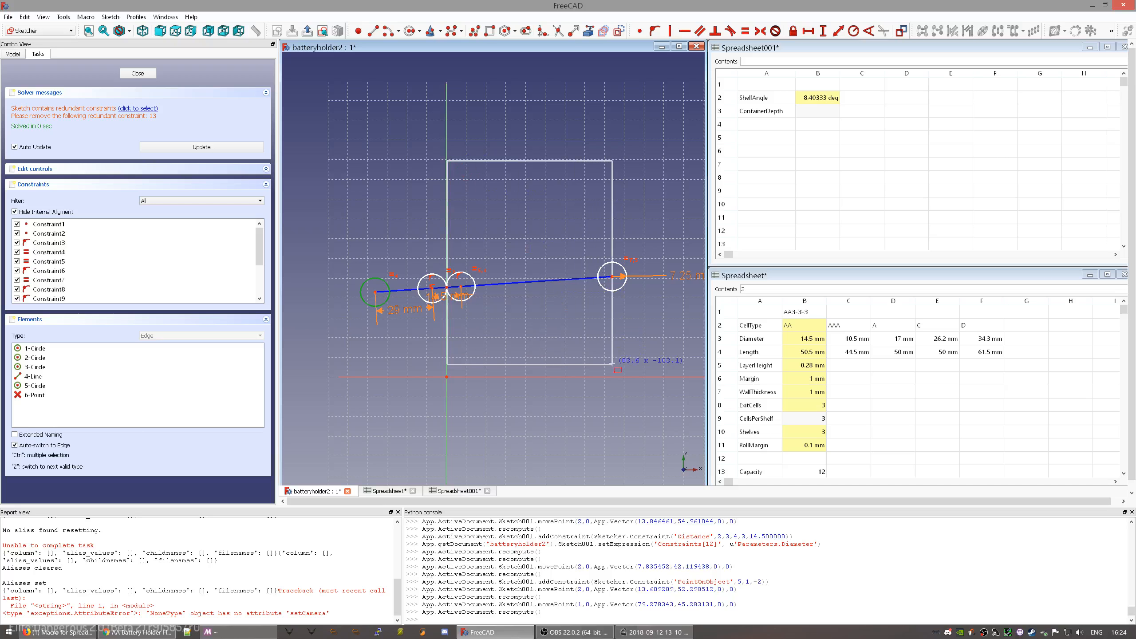
{"action": "left_click", "coordinate": [625, 375]}
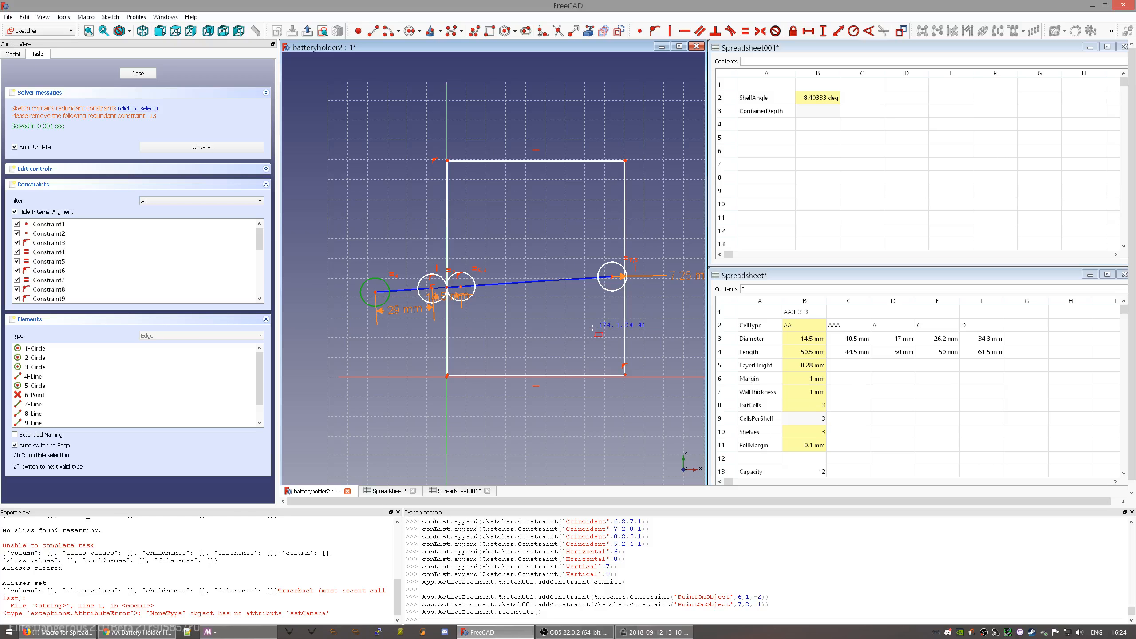
{"action": "key", "text": "Escape"}
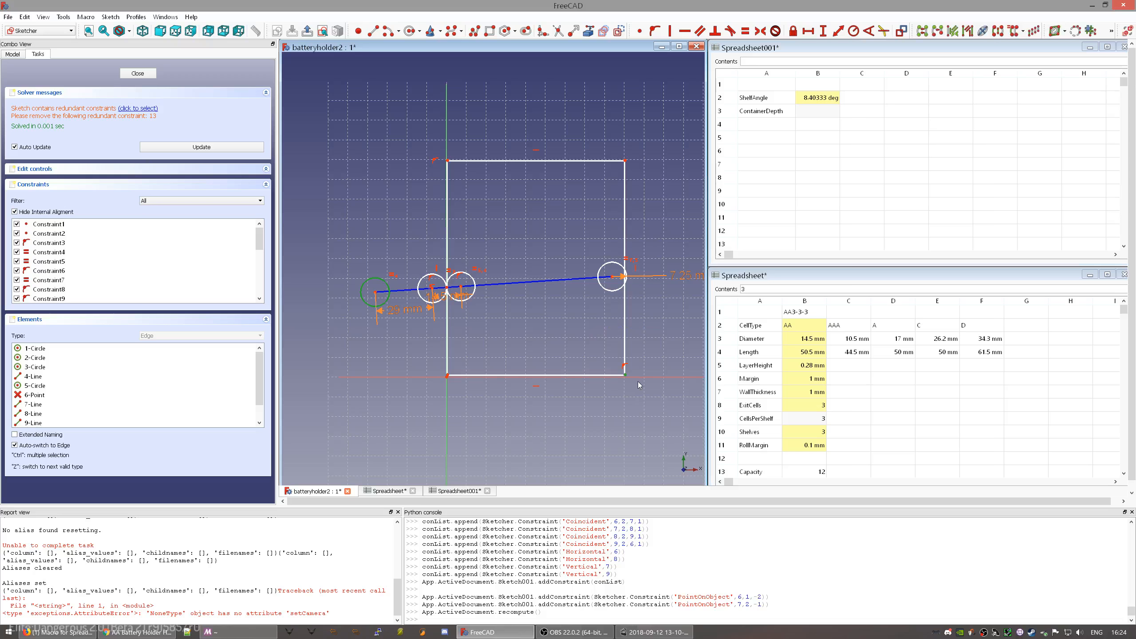
- Attach the rectangle's corners to the horizontal axis and circle, then undo the redundant constraint
{"action": "left_click", "coordinate": [640, 377]}
{"action": "key", "text": "shift+o"}
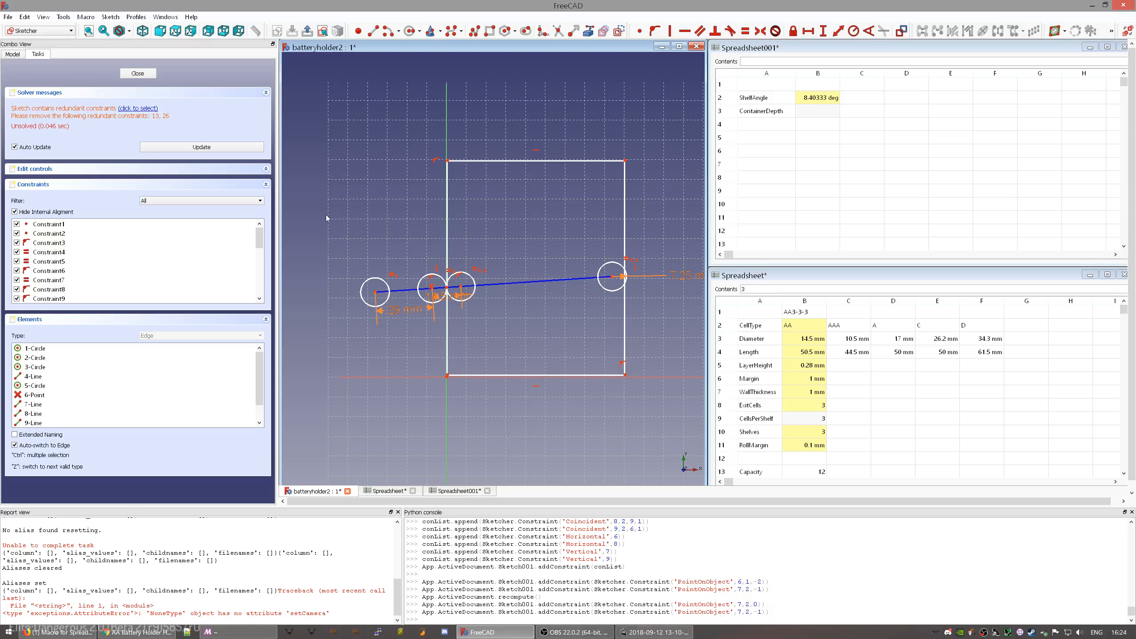
{"action": "left_click", "coordinate": [148, 108]}
{"action": "key", "text": "ctrl+z"}
- Drag the 14.5 mm spacing dimension label down and left, below the circles
{"action": "scroll", "coordinate": [483, 328], "scroll_direction": "down", "scroll_amount": 2}
{"action": "scroll", "coordinate": [463, 361], "scroll_direction": "up", "scroll_amount": 4}
{"action": "scroll", "coordinate": [464, 361], "scroll_direction": "down", "scroll_amount": 2}
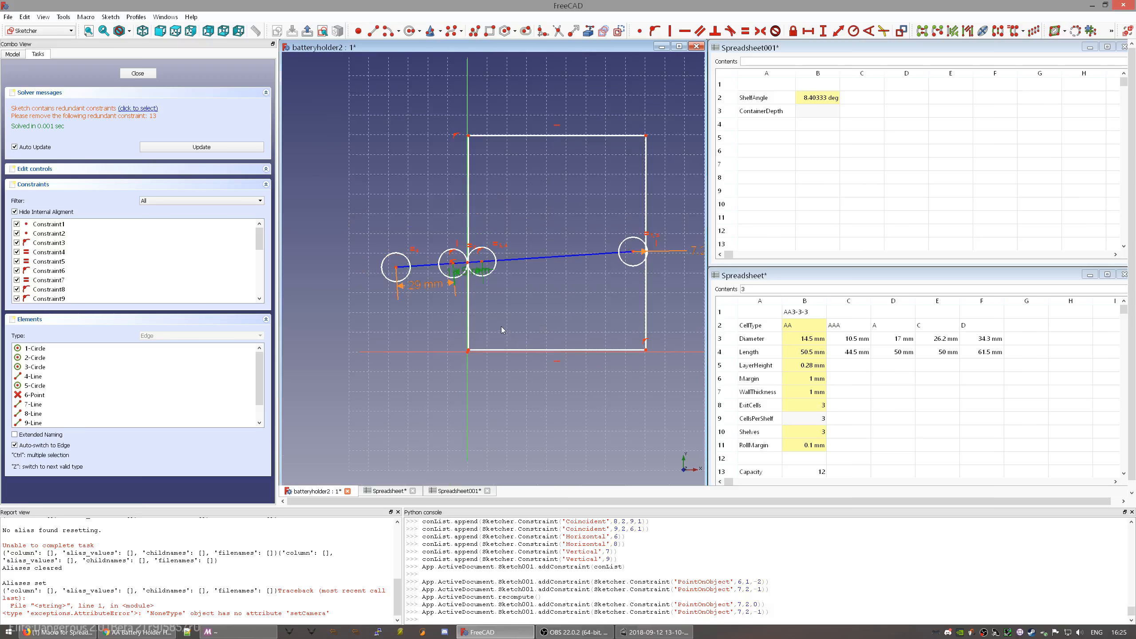
{"action": "scroll", "coordinate": [501, 330], "scroll_direction": "up", "scroll_amount": 4}
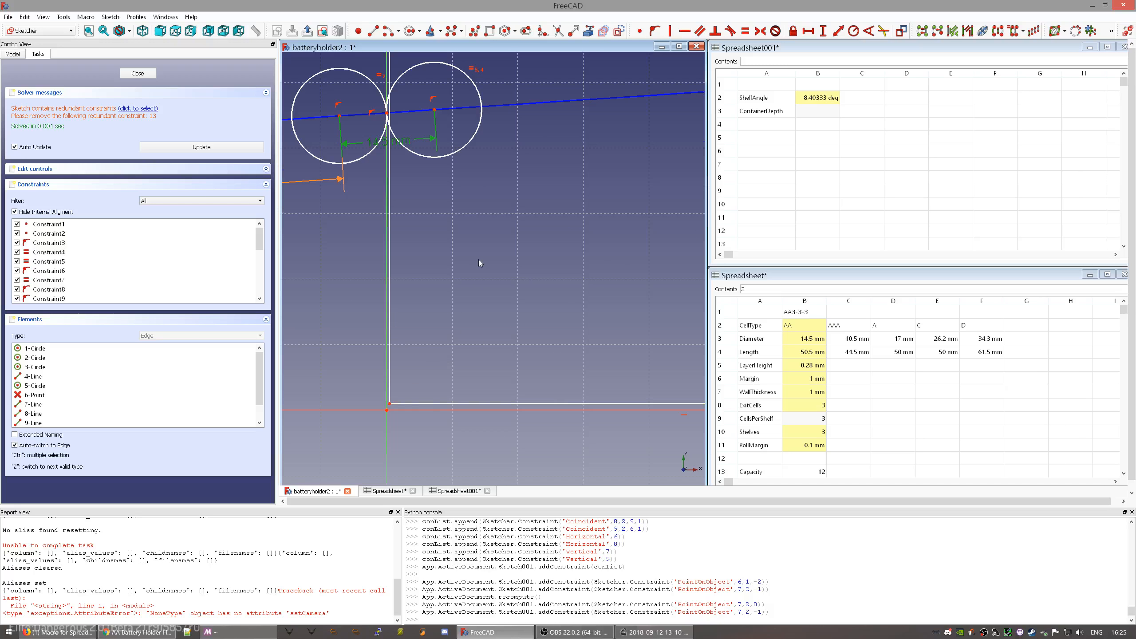
{"action": "scroll", "coordinate": [478, 260], "scroll_direction": "down", "scroll_amount": 2}
{"action": "left_click", "coordinate": [388, 283]}
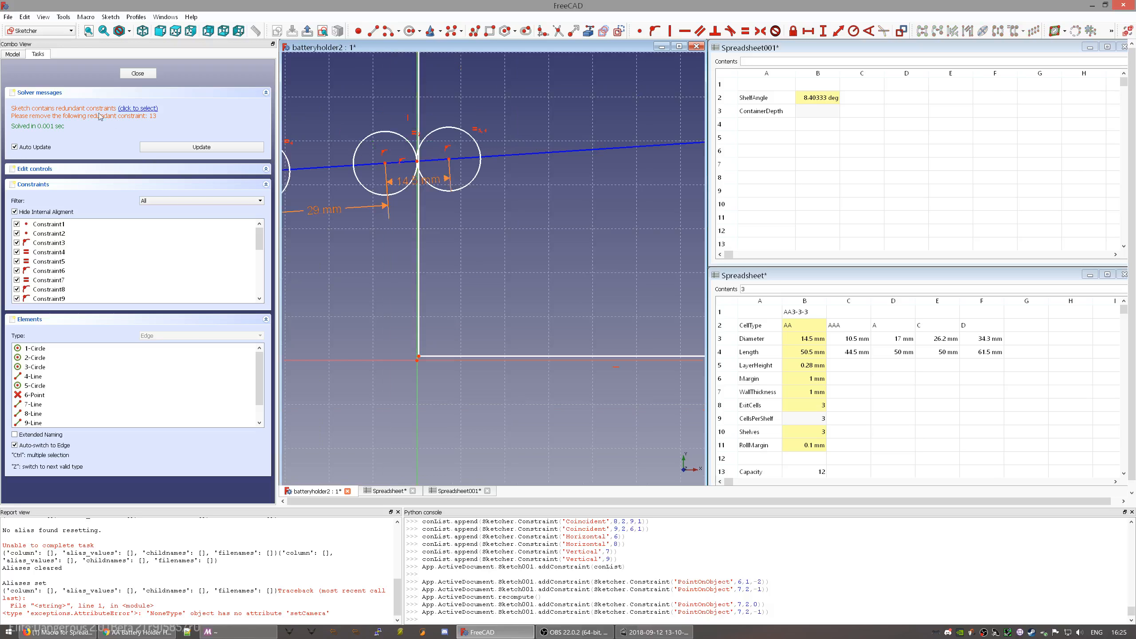
{"action": "scroll", "coordinate": [190, 274], "scroll_direction": "down", "scroll_amount": 2}
{"action": "scroll", "coordinate": [190, 274], "scroll_direction": "down", "scroll_amount": 1}
{"action": "left_click", "coordinate": [91, 254]}
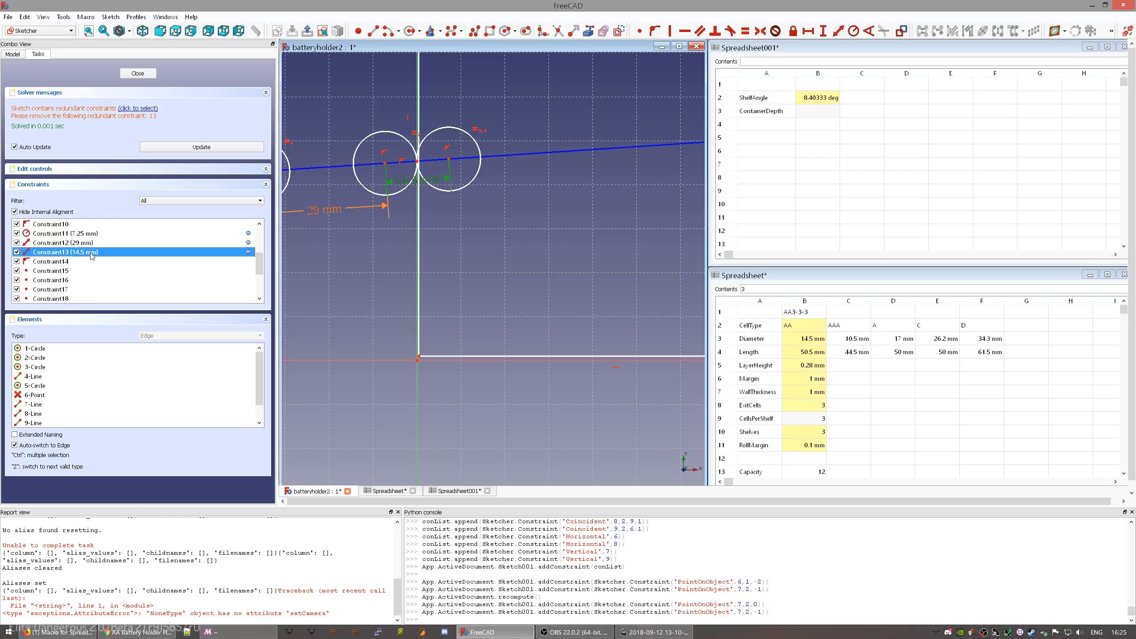
{"action": "mouse_move", "coordinate": [392, 239]}
{"action": "middle_mouse_down"}
{"action": "mouse_move", "coordinate": [418, 348]}
{"action": "mouse_move", "coordinate": [488, 372]}
{"action": "middle_mouse_up"}
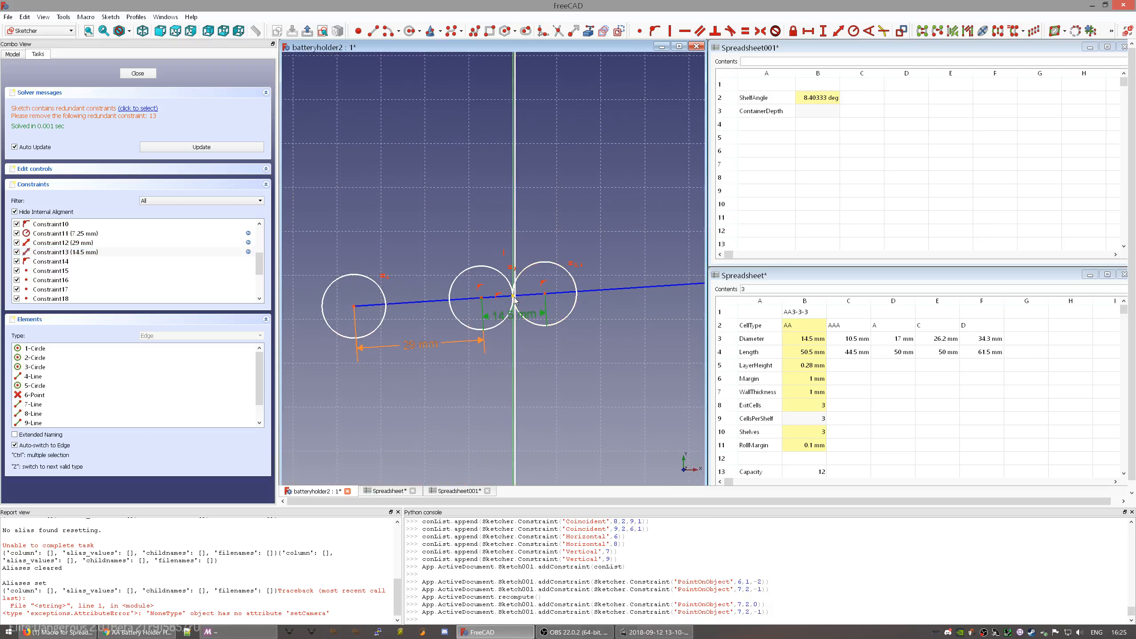
{"action": "left_click_drag", "start_coordinate": [530, 318], "coordinate": [537, 366]}
{"action": "left_click_drag", "start_coordinate": [428, 391], "coordinate": [425, 388]}
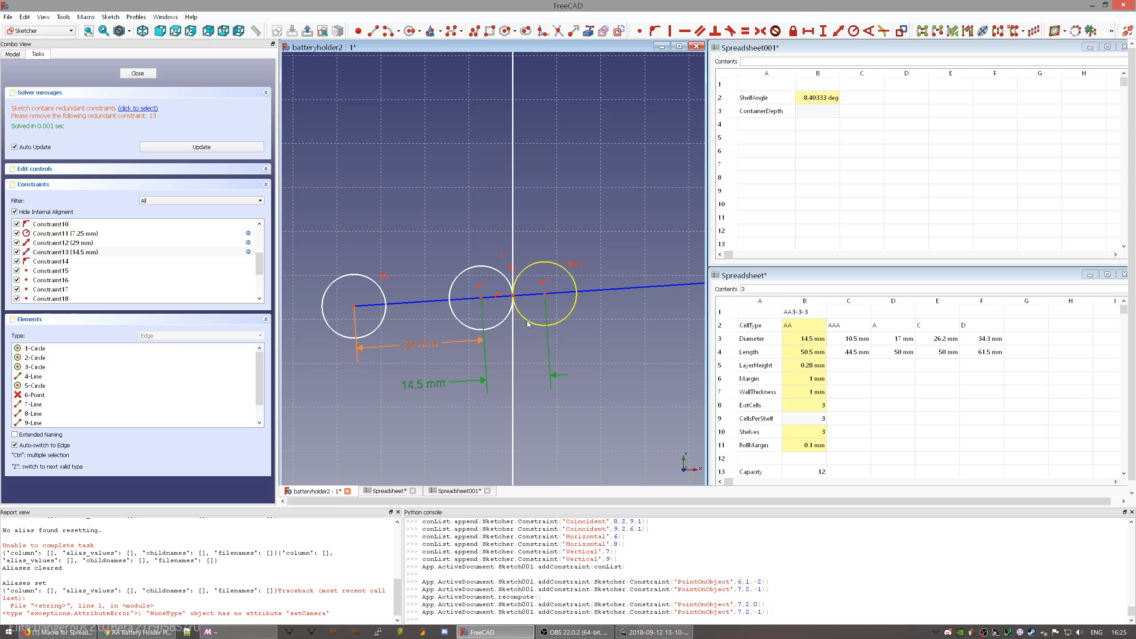
- Select the 14.5 mm dimension with the coincident and equality markers between the circles
{"action": "left_click", "coordinate": [447, 388]}
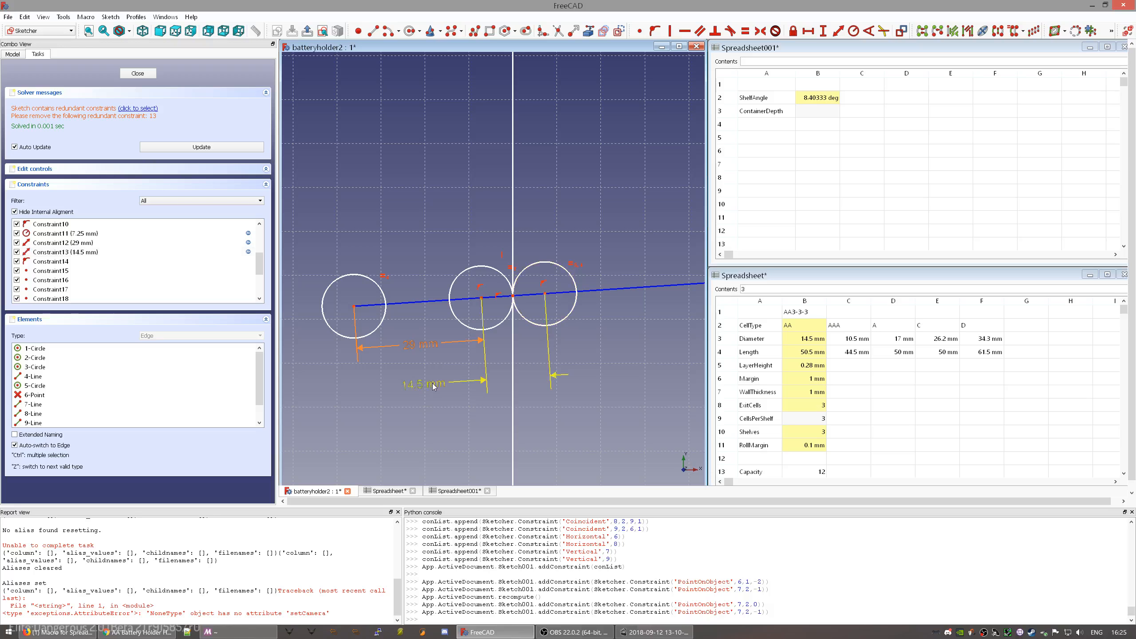
{"action": "left_click", "coordinate": [424, 386]}
{"action": "left_click", "coordinate": [511, 267]}
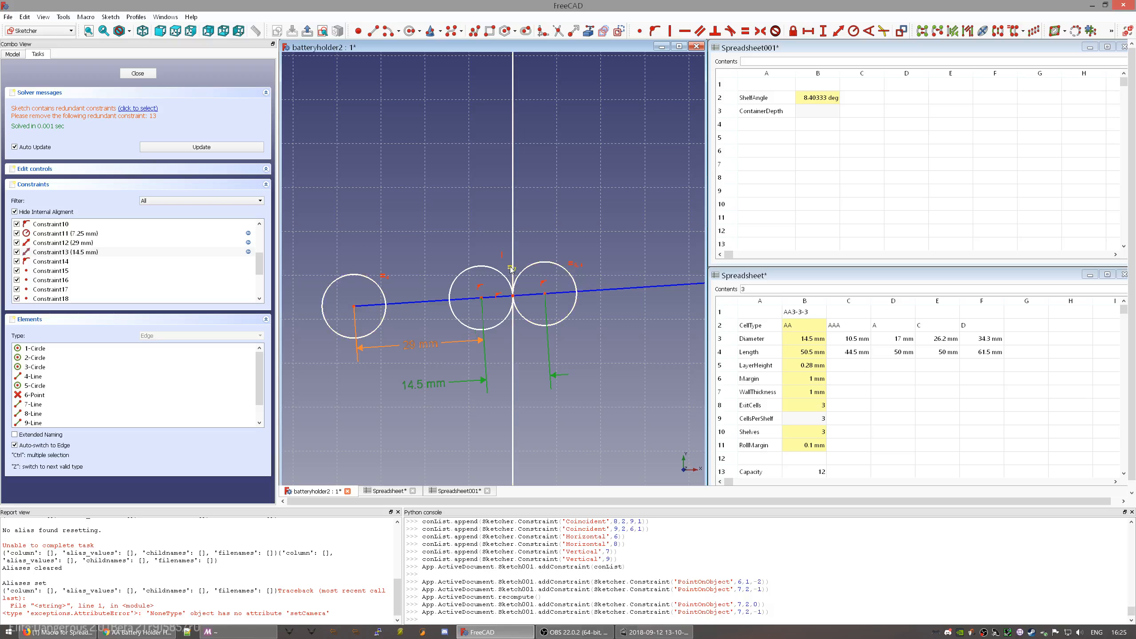
{"action": "left_click", "coordinate": [573, 265]}
- Delete the redundant constraints and the leftover equality constraint
{"action": "key", "text": "Delete"}
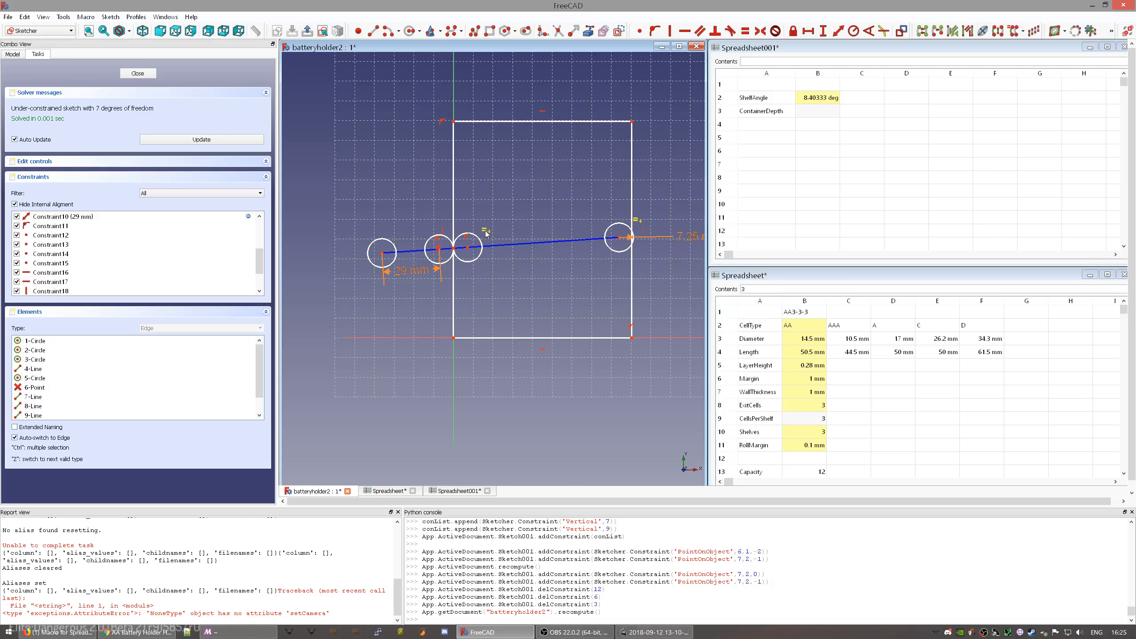
{"action": "left_click", "coordinate": [486, 231]}
{"action": "key", "text": "Delete"}
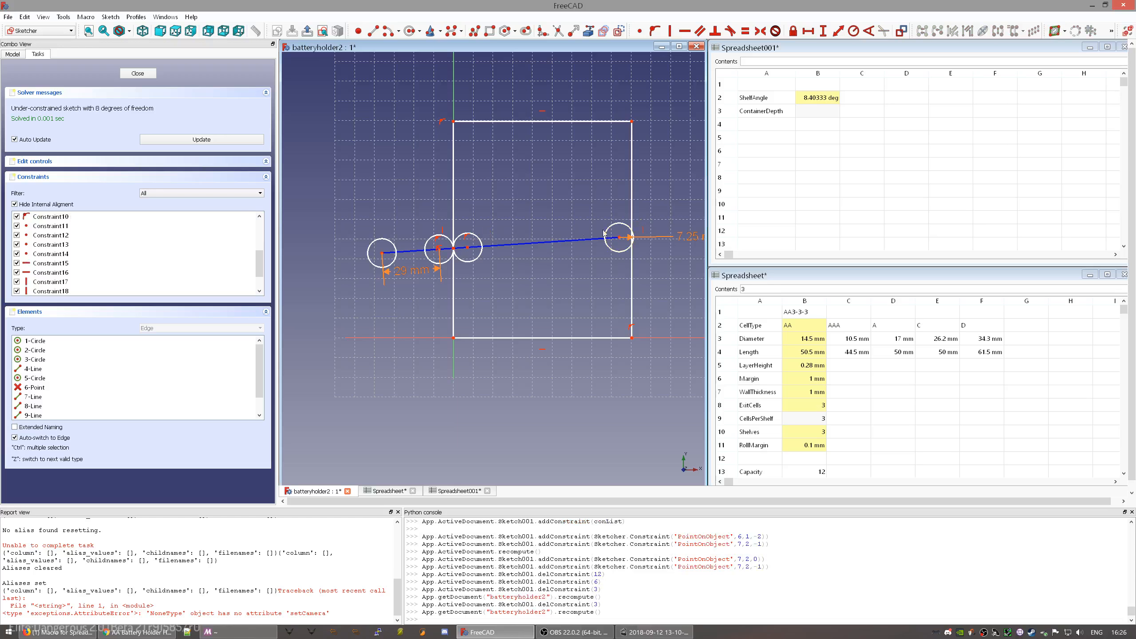
- Make the middle, neighbouring, leftmost and end circles equal, then drag the end circle to test
{"action": "left_click", "coordinate": [481, 242]}
{"action": "left_click", "coordinate": [428, 244]}
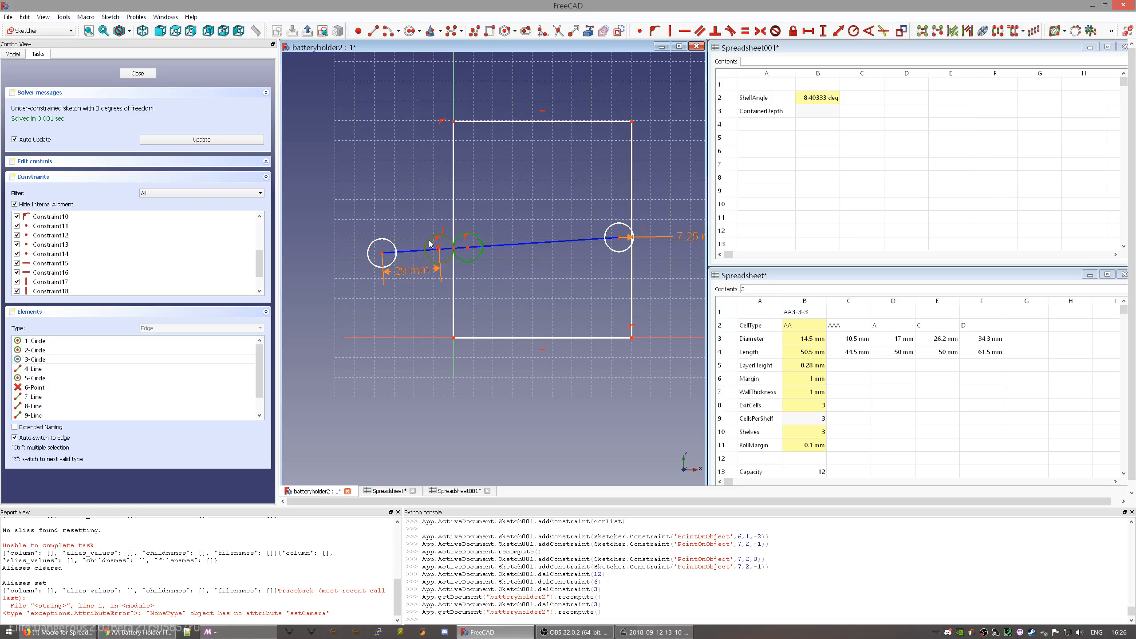
{"action": "key", "text": "e"}
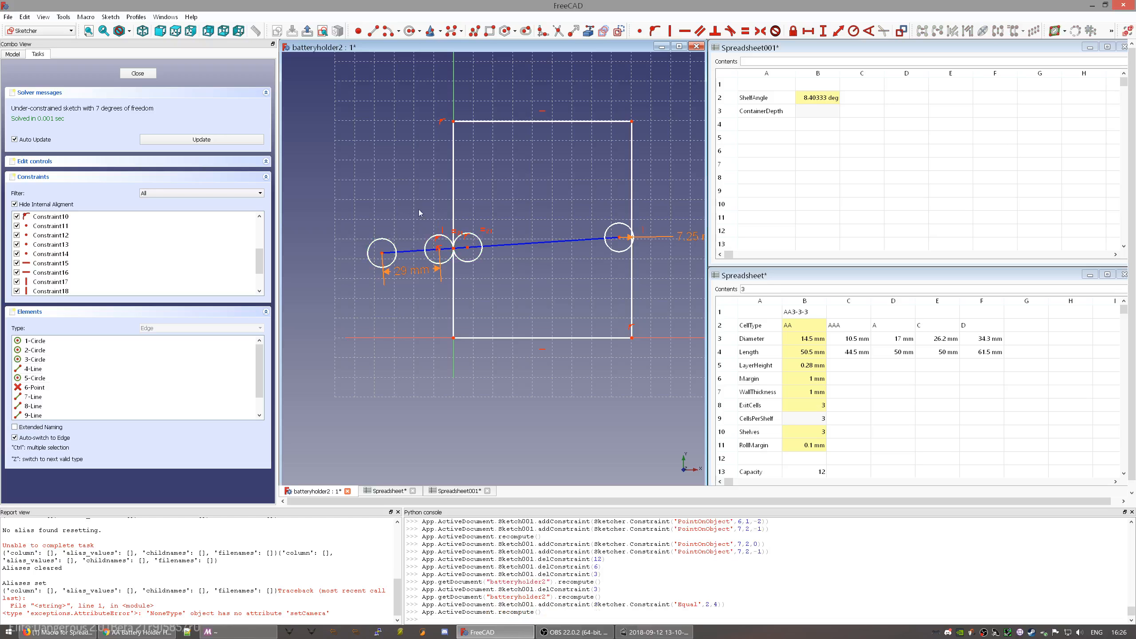
{"action": "left_click", "coordinate": [372, 244]}
{"action": "left_click", "coordinate": [615, 229]}
{"action": "key", "text": "e"}
{"action": "mouse_move", "coordinate": [611, 250]}
{"action": "left_mouse_down"}
{"action": "mouse_move", "coordinate": [526, 259]}
{"action": "mouse_move", "coordinate": [567, 262]}
{"action": "mouse_move", "coordinate": [561, 291]}
{"action": "mouse_move", "coordinate": [592, 249]}
{"action": "left_mouse_up"}
{"action": "left_click", "coordinate": [514, 246]}
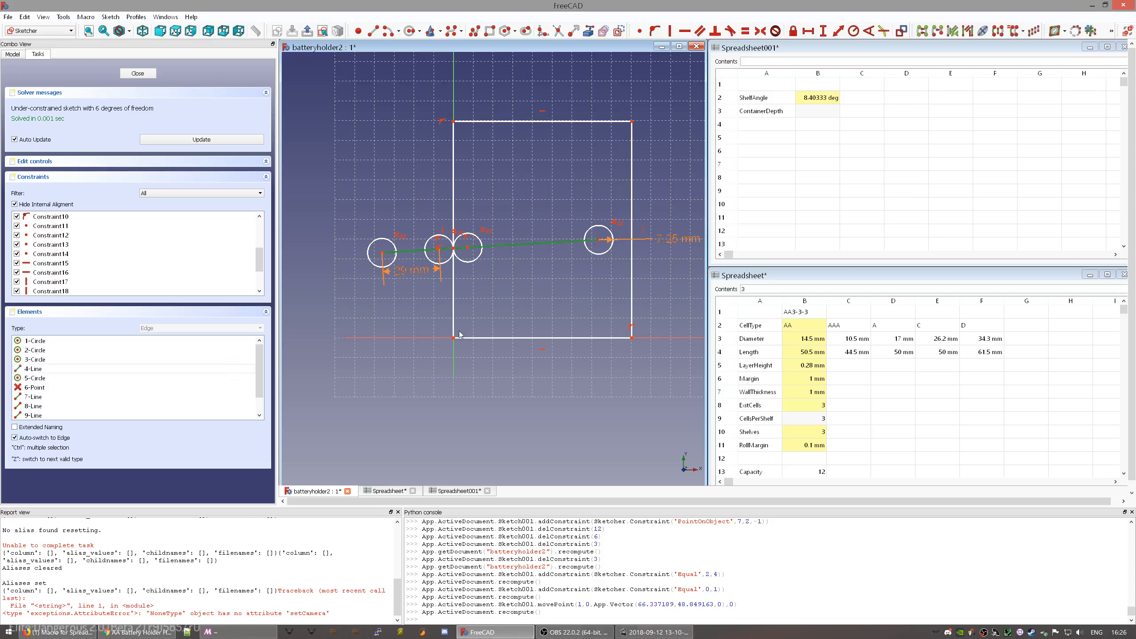
- Set the sloped line's angle to the horizontal axis as =Consequences.ShelfAngle
{"action": "left_click", "coordinate": [419, 338]}
{"action": "left_click", "coordinate": [868, 32]}
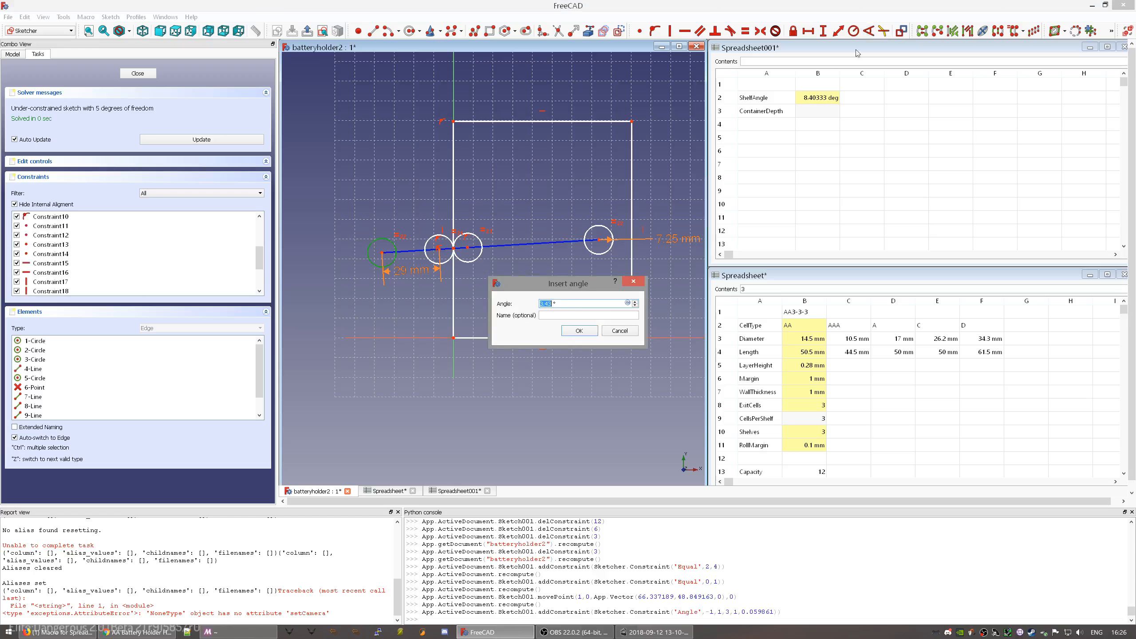
{"action": "type", "text": "="}
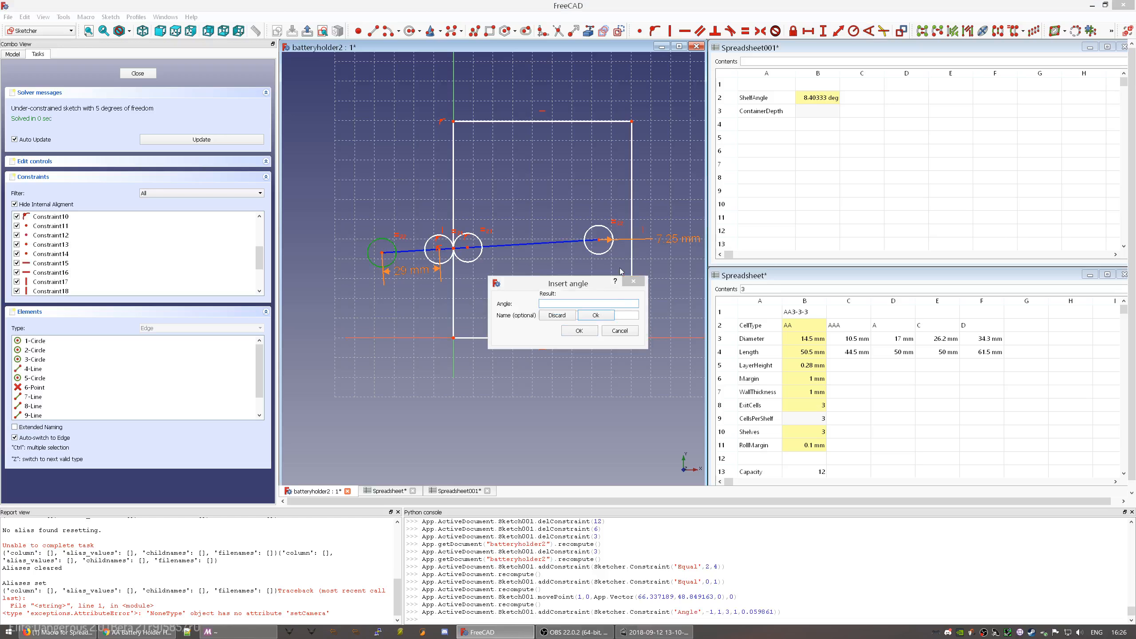
{"action": "type", "text": "Con"}
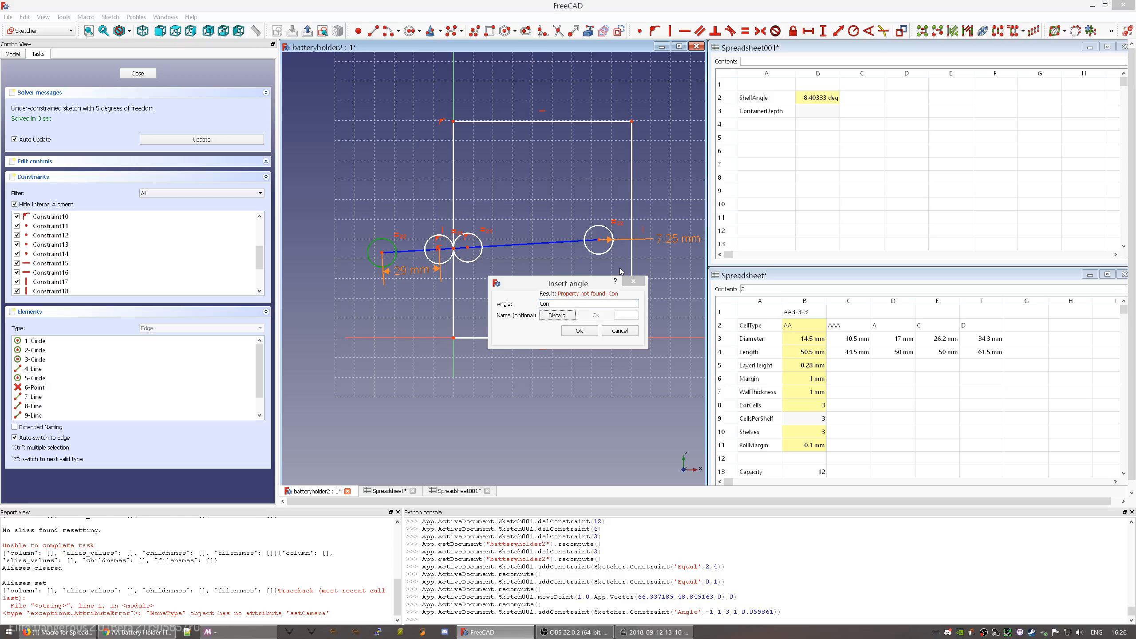
{"action": "key", "text": "shift+Tab"}
{"action": "type", "text": "Con"}
{"action": "key", "text": "Down"}
{"action": "type", "text": "S"}
{"action": "key", "text": "Down"}
{"action": "key", "text": "Return"}
{"action": "key", "text": "Return"}
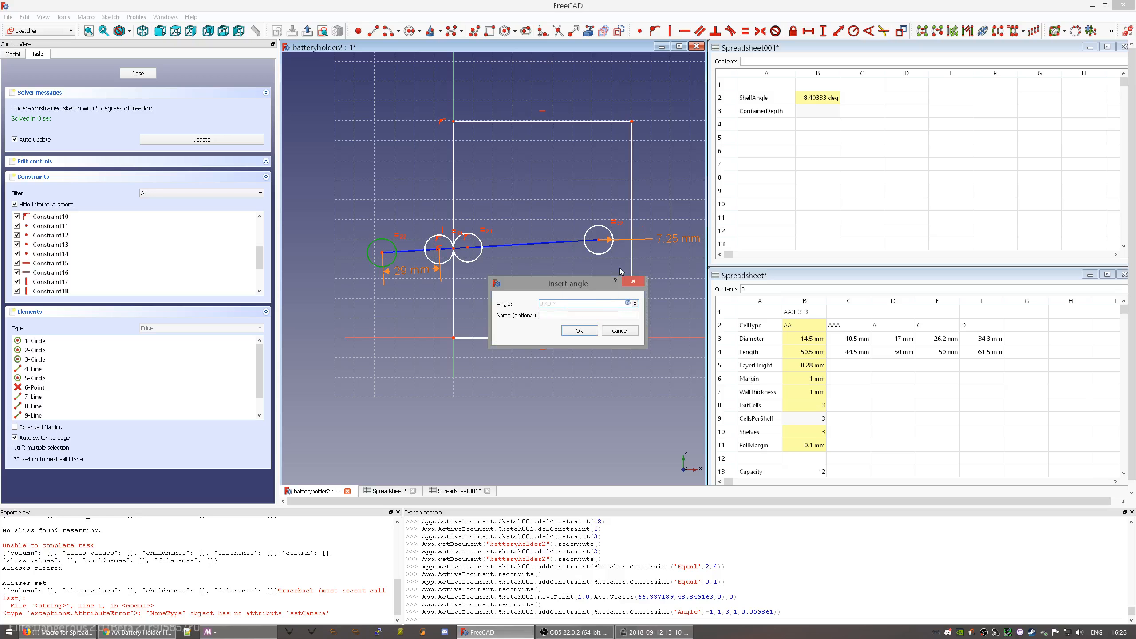
{"action": "left_click", "coordinate": [581, 331]}
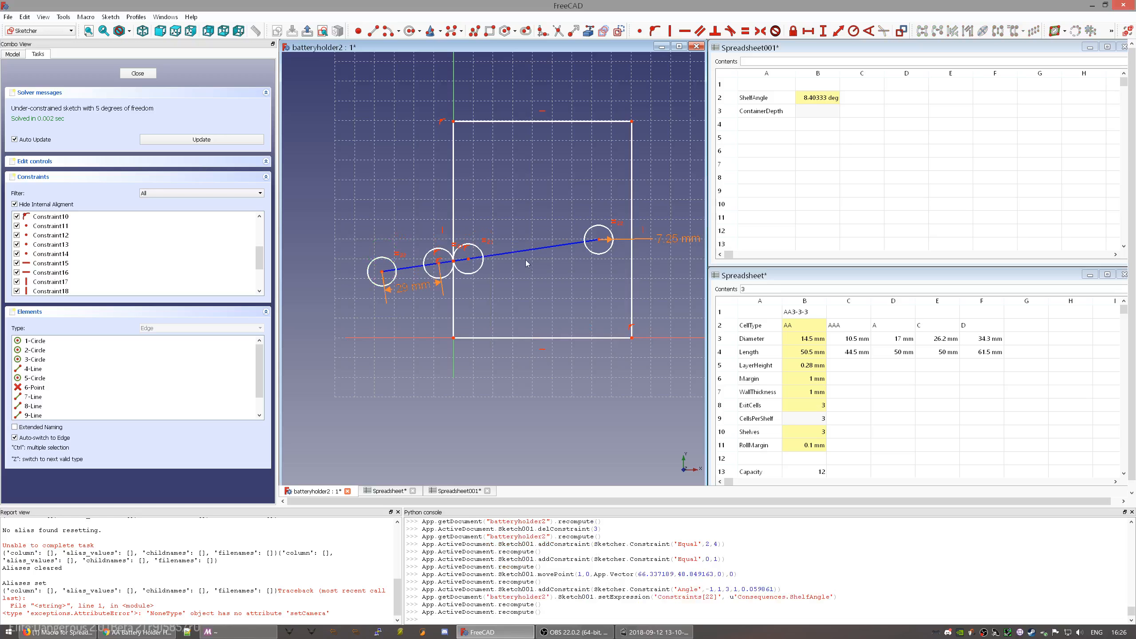
{"action": "mouse_move", "coordinate": [515, 252]}
{"action": "left_mouse_down"}
{"action": "mouse_move", "coordinate": [506, 312]}
{"action": "mouse_move", "coordinate": [529, 268]}
{"action": "mouse_move", "coordinate": [479, 276]}
{"action": "left_mouse_up"}
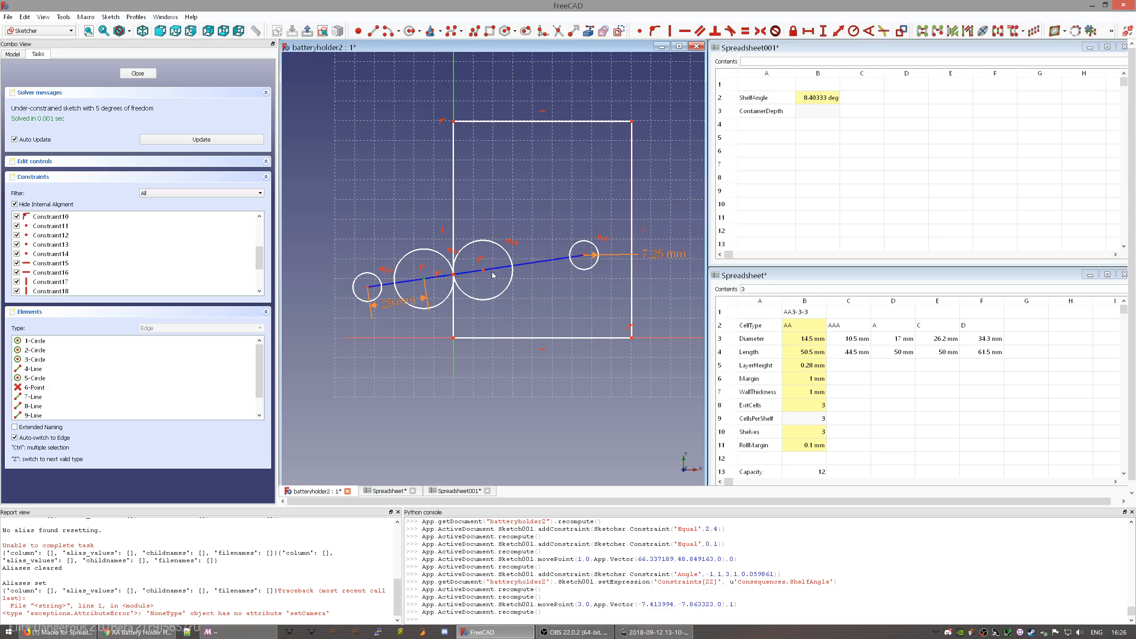
- Add a 14.5 mm circle-centre distance driven by =Parameters.Diameter and tidy the dimension labels
{"action": "left_click", "coordinate": [483, 271]}
{"action": "left_click", "coordinate": [835, 34]}
{"action": "key", "text": "equal"}
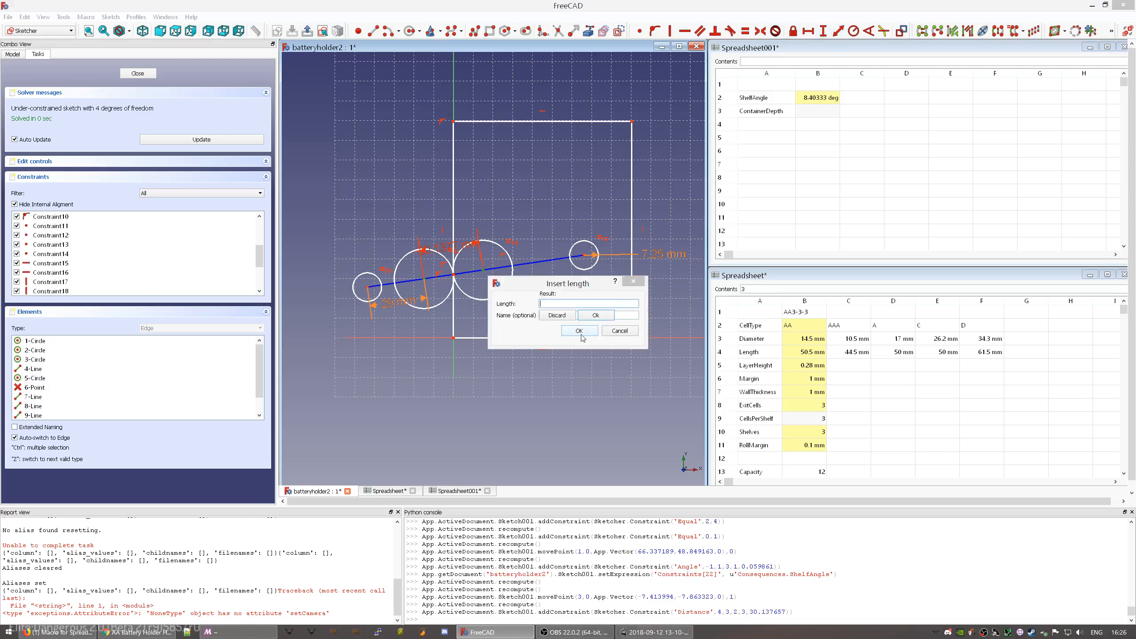
{"action": "type", "text": "Parameters.Dia"}
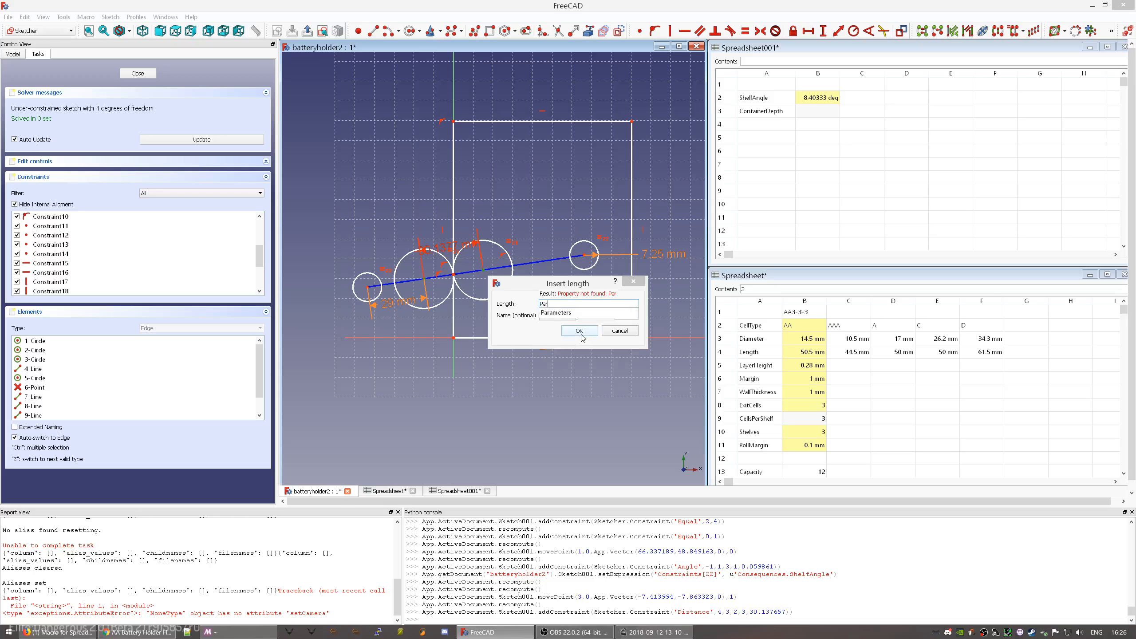
{"action": "key", "text": "Down"}
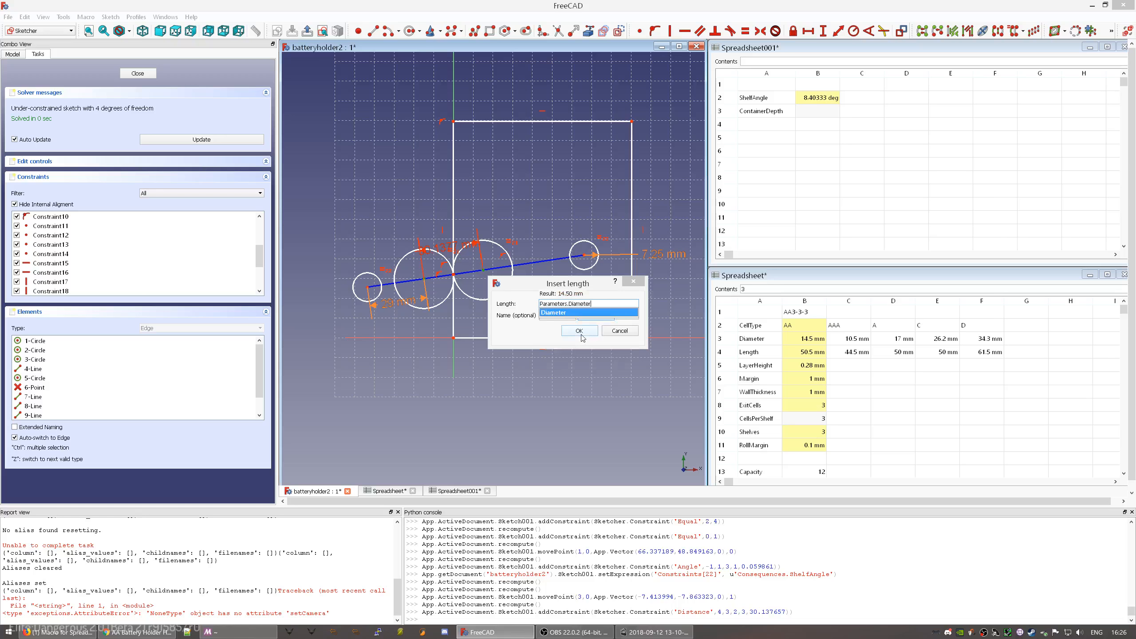
{"action": "key", "text": "Return"}
{"action": "left_click", "coordinate": [581, 333]}
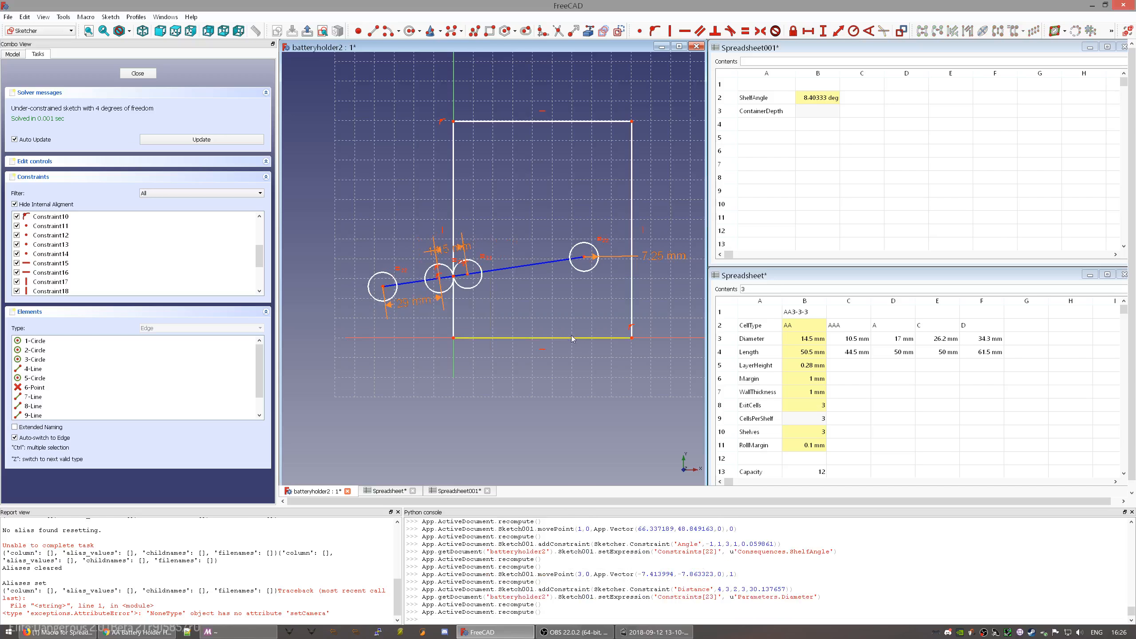
{"action": "mouse_move", "coordinate": [587, 259]}
{"action": "left_mouse_down"}
{"action": "mouse_move", "coordinate": [547, 261]}
{"action": "mouse_move", "coordinate": [555, 249]}
{"action": "mouse_move", "coordinate": [577, 301]}
{"action": "mouse_move", "coordinate": [579, 234]}
{"action": "mouse_move", "coordinate": [455, 271]}
{"action": "mouse_move", "coordinate": [609, 257]}
{"action": "mouse_move", "coordinate": [568, 254]}
{"action": "mouse_move", "coordinate": [582, 256]}
{"action": "left_mouse_up"}
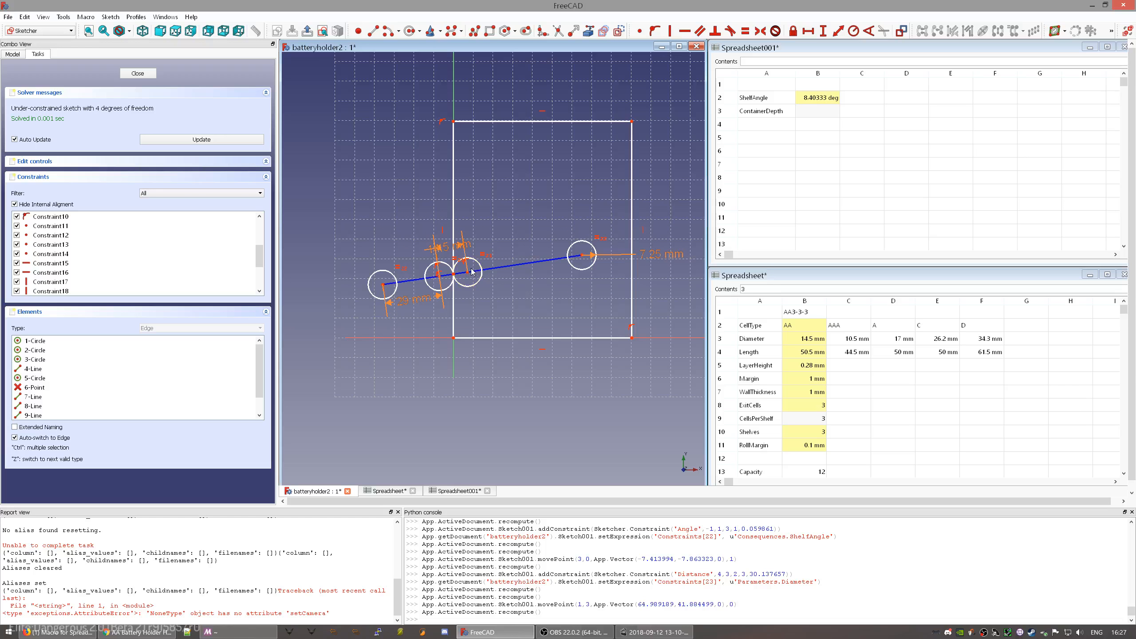
{"action": "left_click_drag", "start_coordinate": [445, 246], "coordinate": [515, 214]}
{"action": "left_click_drag", "start_coordinate": [414, 300], "coordinate": [346, 317]}
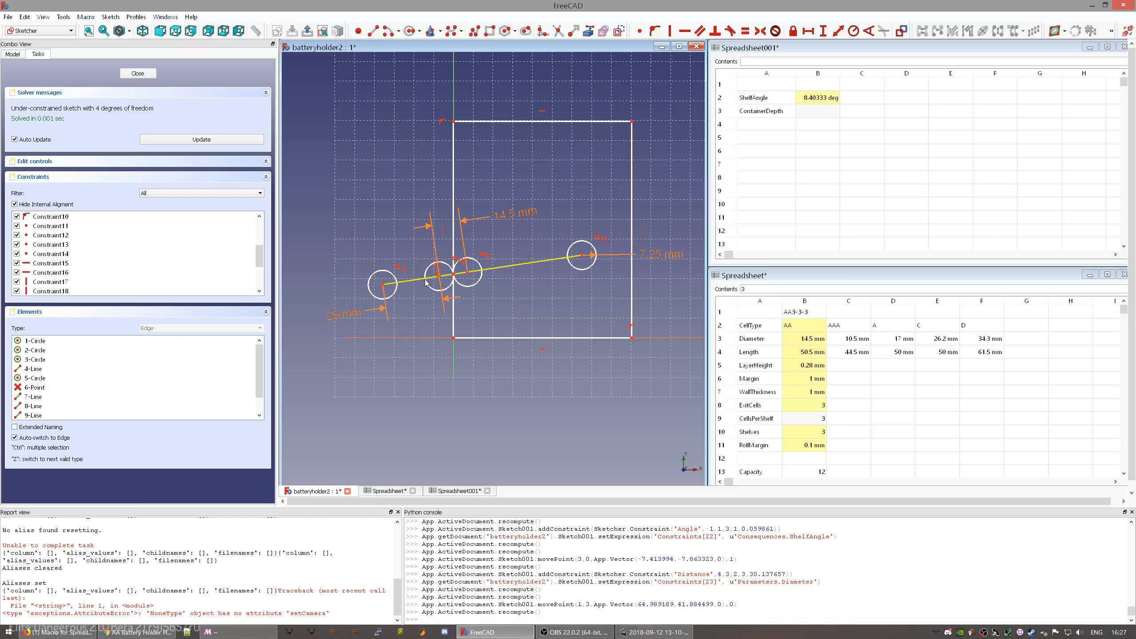
- Constrain the middle and right circle centres to =(Parameters.CellsPerShelf-1)*Parameters.Diameter, giving 29 mm
{"action": "left_click", "coordinate": [467, 272]}
{"action": "left_click", "coordinate": [582, 256]}
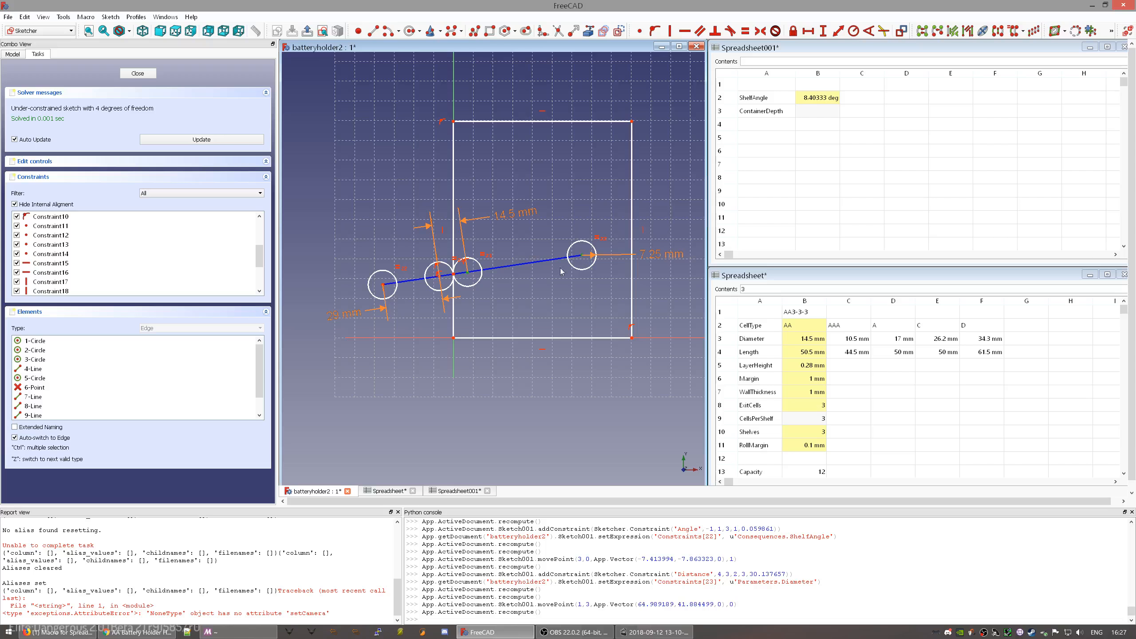
{"action": "left_click", "coordinate": [838, 31]}
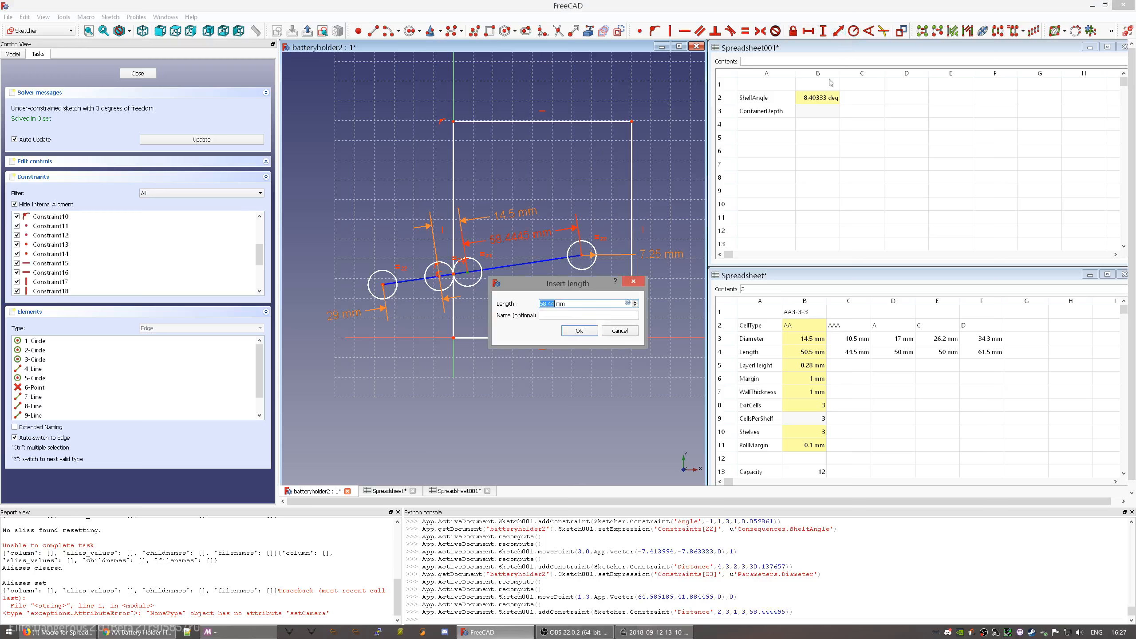
{"action": "key", "text": "equal"}
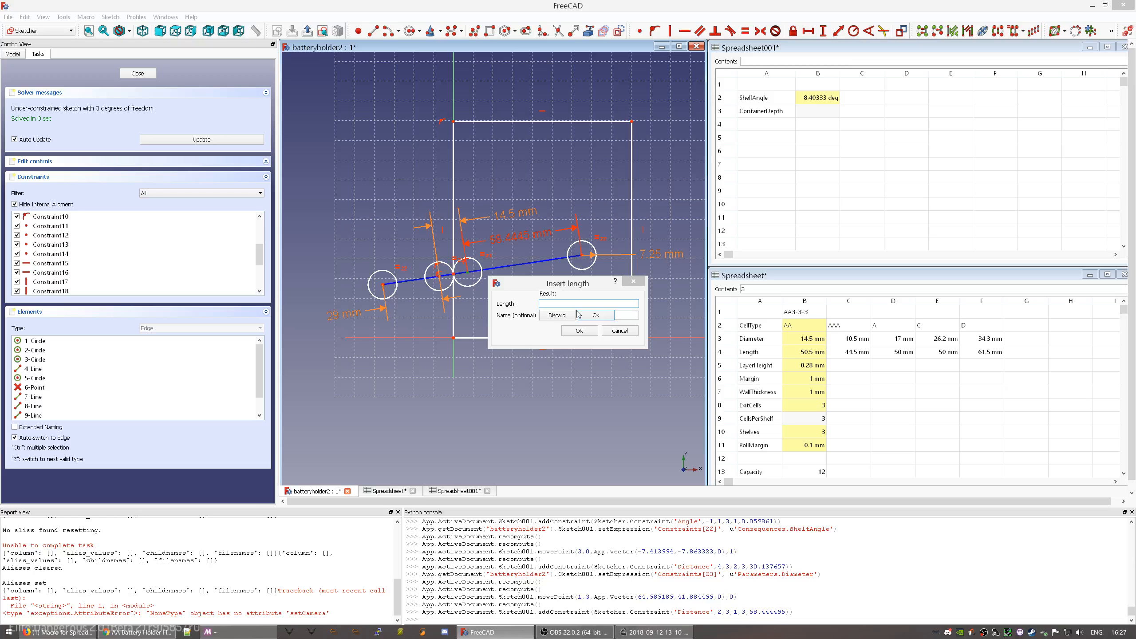
{"action": "type", "text": "Con"}
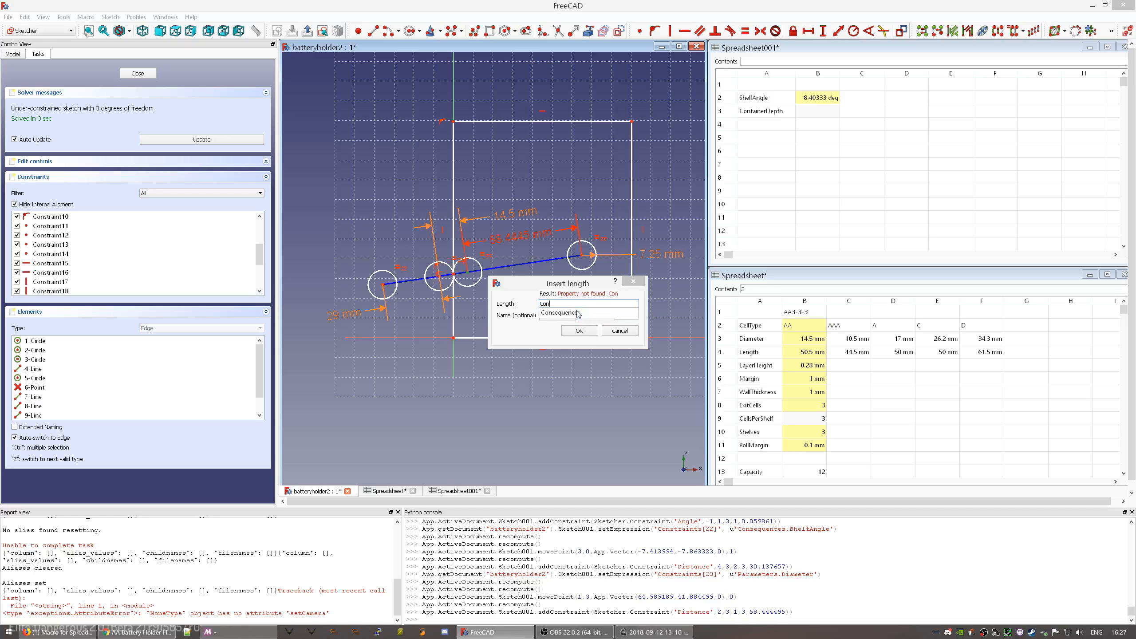
{"action": "key", "text": "BackSpace"}
{"action": "key", "text": "BackSpace"}
{"action": "key", "text": "BackSpace"}
{"action": "type", "text": "Parameters.C"}
{"action": "key", "text": "BackSpace"}
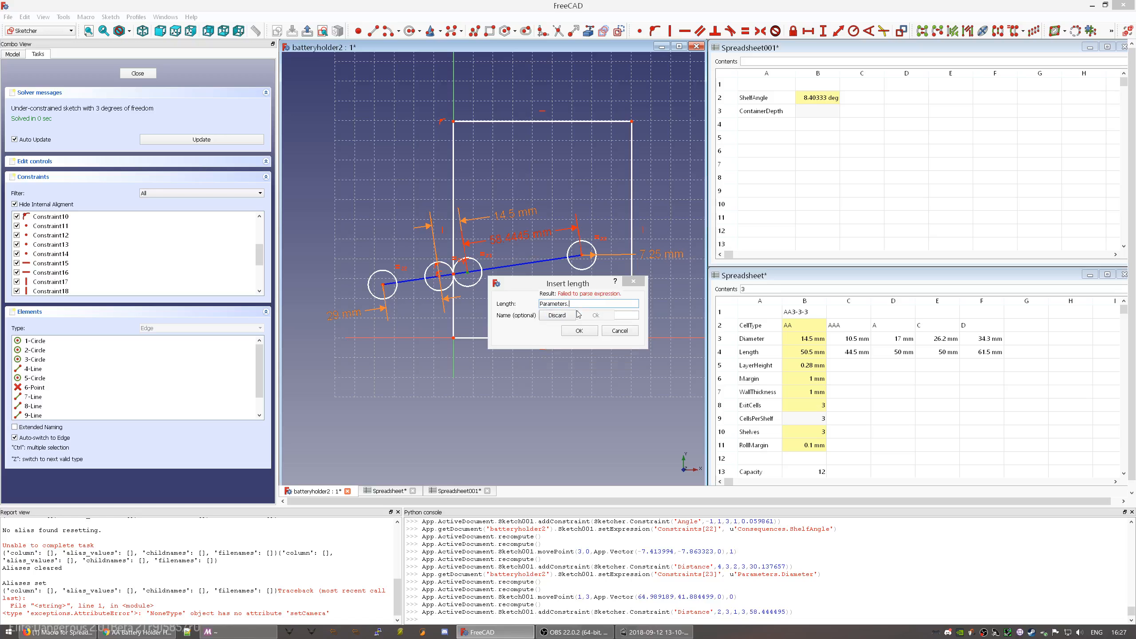
{"action": "type", "text": "S"}
{"action": "key", "text": "BackSpace"}
{"action": "type", "text": "Ce"}
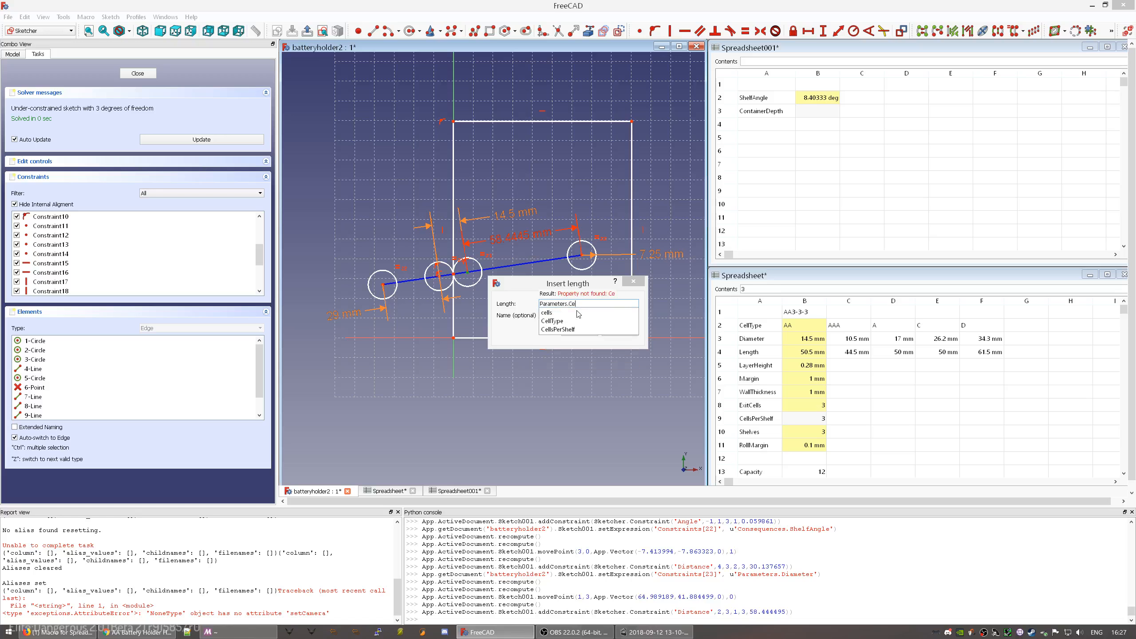
{"action": "key", "text": "Down"}
{"action": "key", "text": "Down"}
{"action": "key", "text": "Down"}
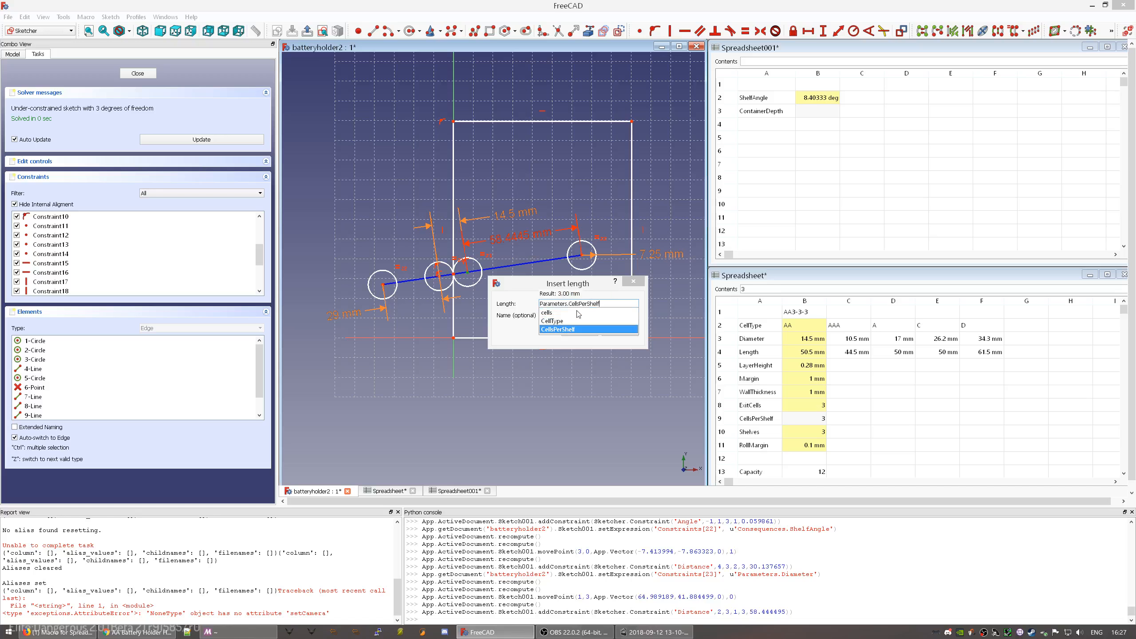
{"action": "type", "text": "-1)"}
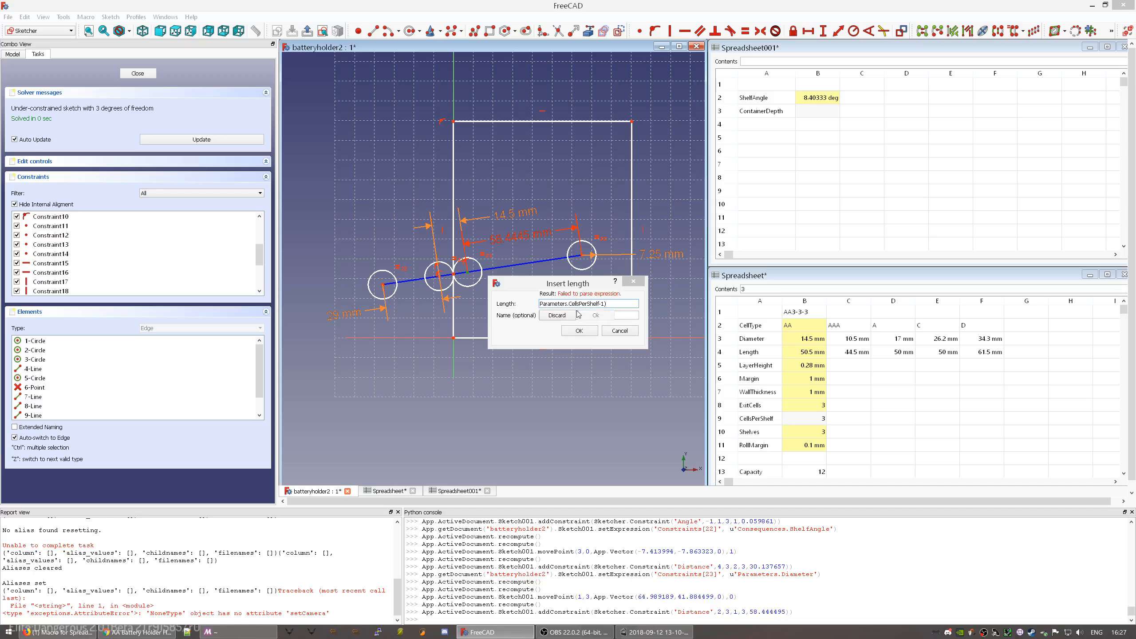
{"action": "type", "text": "("}
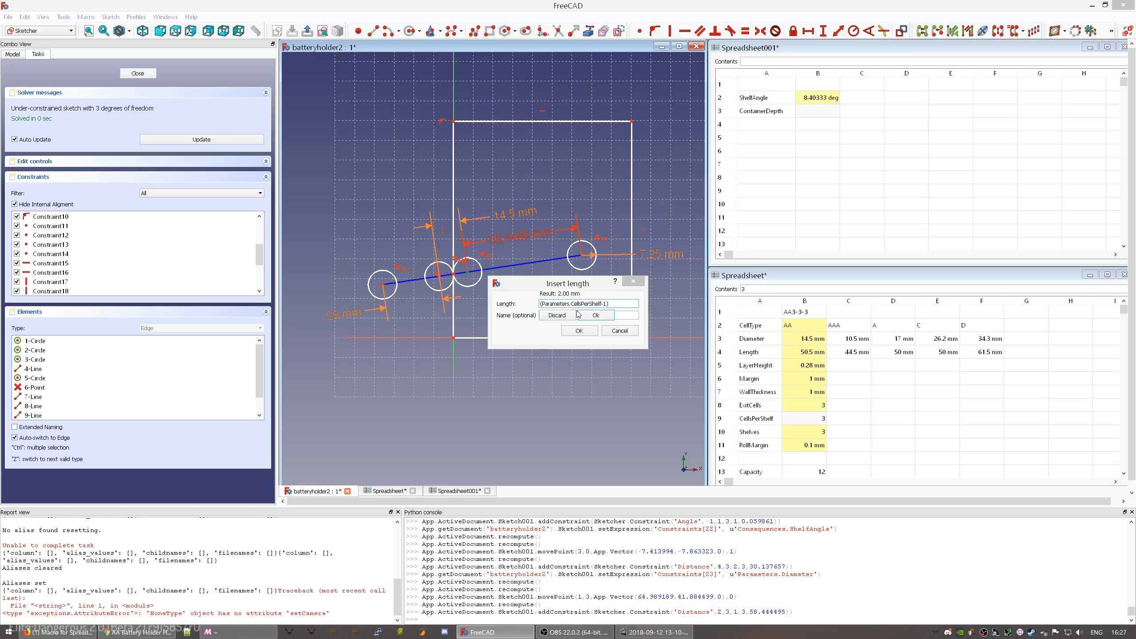
{"action": "type", "text": "*Parameters."}
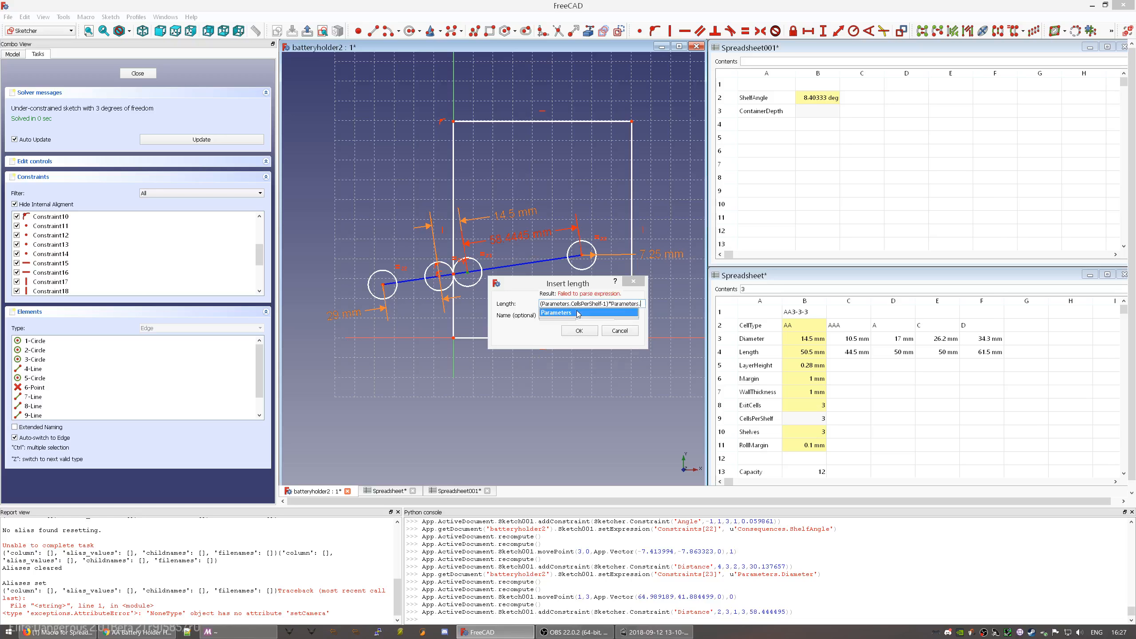
{"action": "type", "text": "Diameter"}
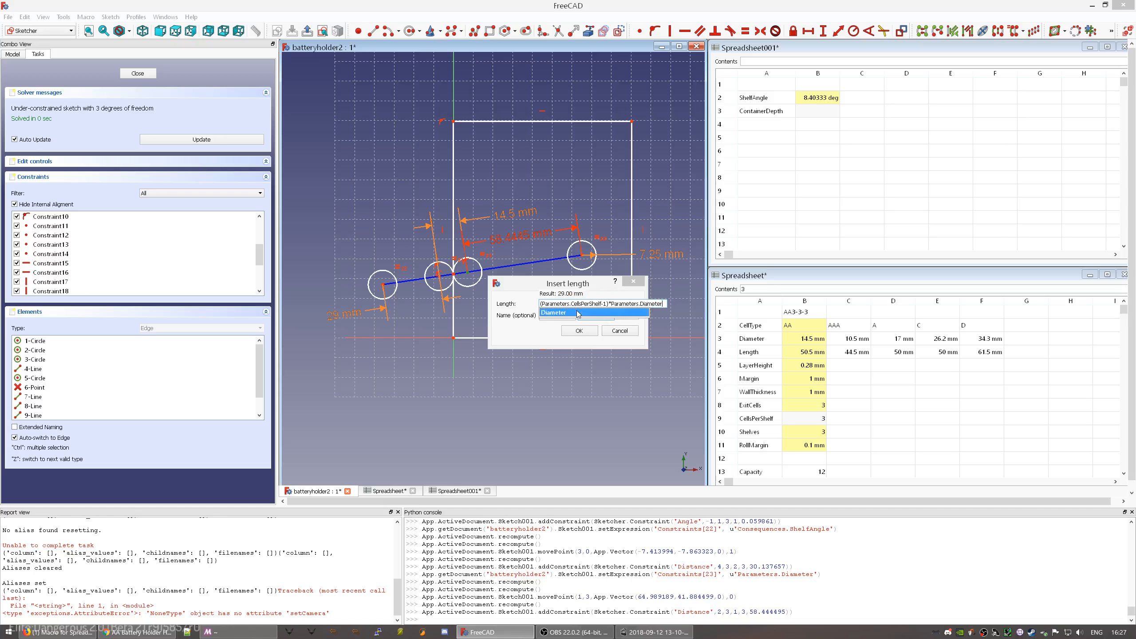
{"action": "left_click", "coordinate": [578, 313]}
{"action": "key", "text": "Return"}
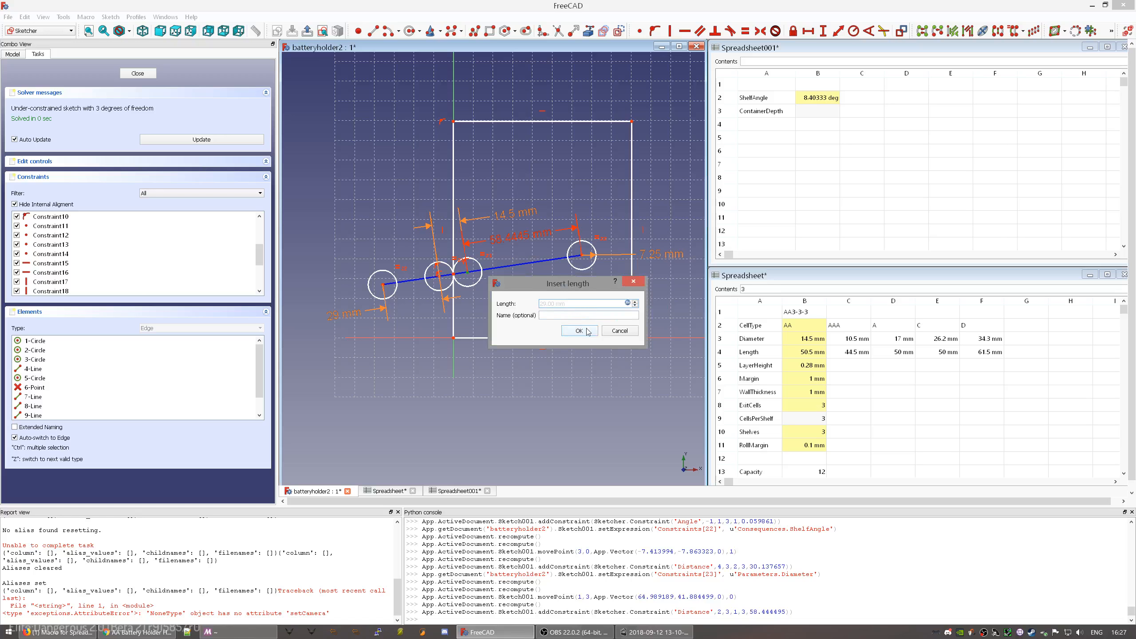
{"action": "left_click", "coordinate": [582, 330]}
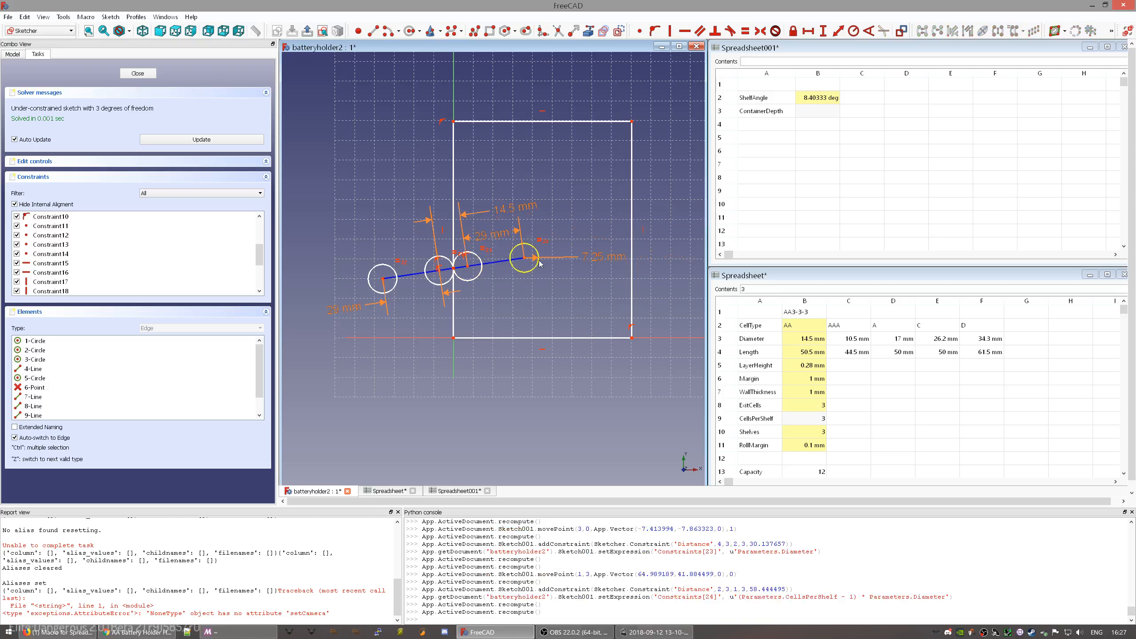
- Reposition the sloped line and its circle group by dragging them in the sketch
{"action": "scroll", "coordinate": [536, 302], "scroll_direction": "up", "scroll_amount": 2}
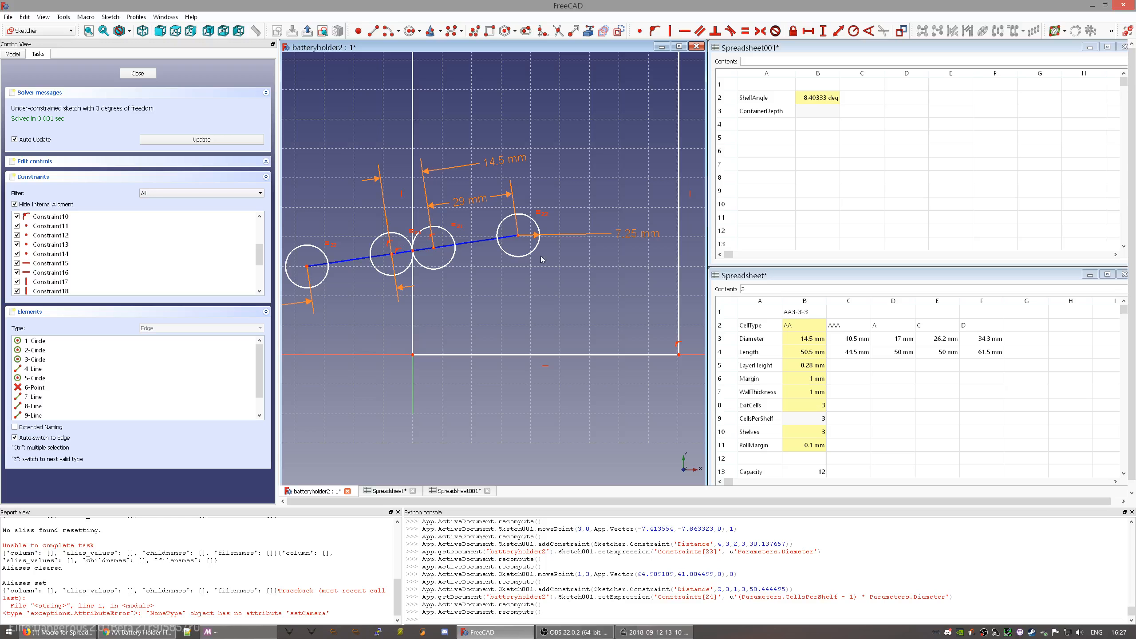
{"action": "left_click", "coordinate": [517, 237]}
{"action": "left_click", "coordinate": [539, 241]}
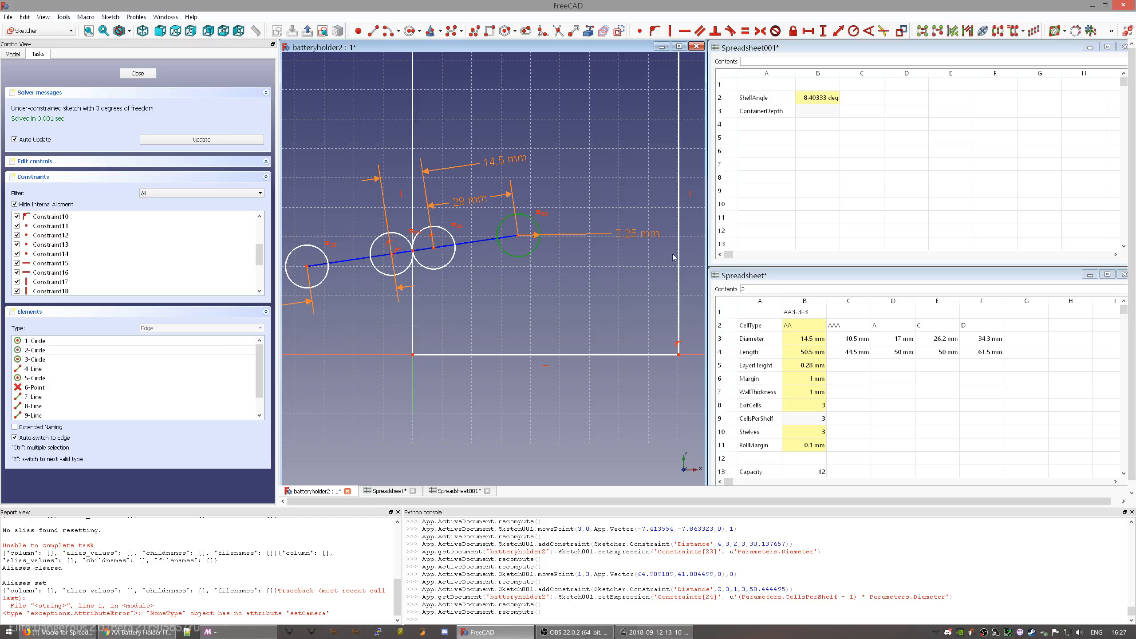
{"action": "scroll", "coordinate": [472, 248], "scroll_direction": "down", "scroll_amount": 2}
{"action": "left_click", "coordinate": [610, 253]}
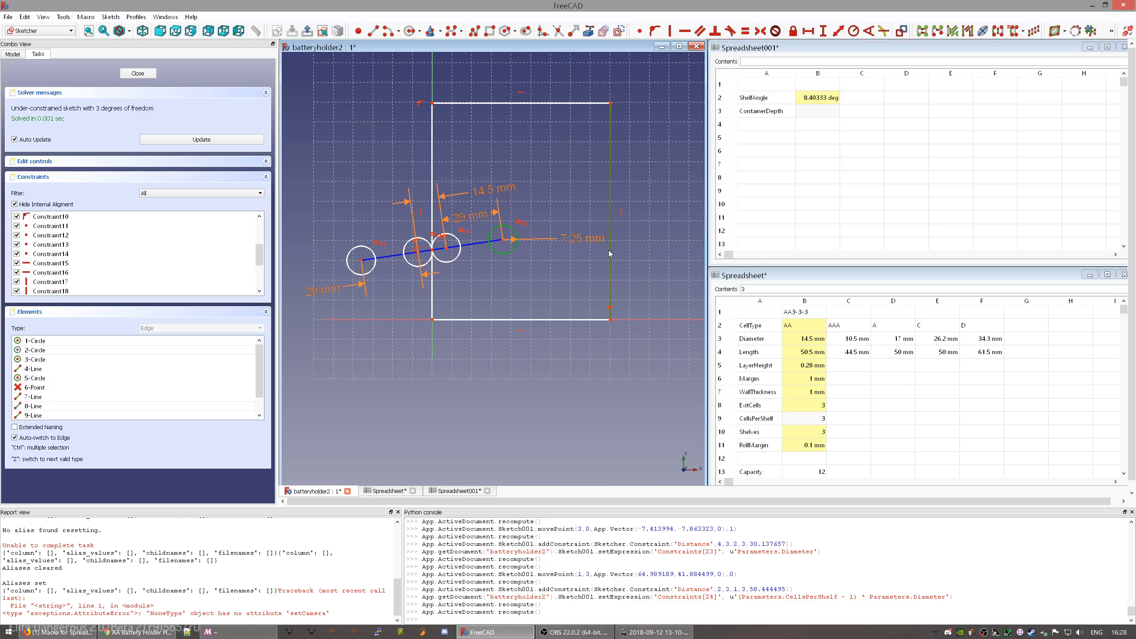
{"action": "left_click", "coordinate": [537, 207]}
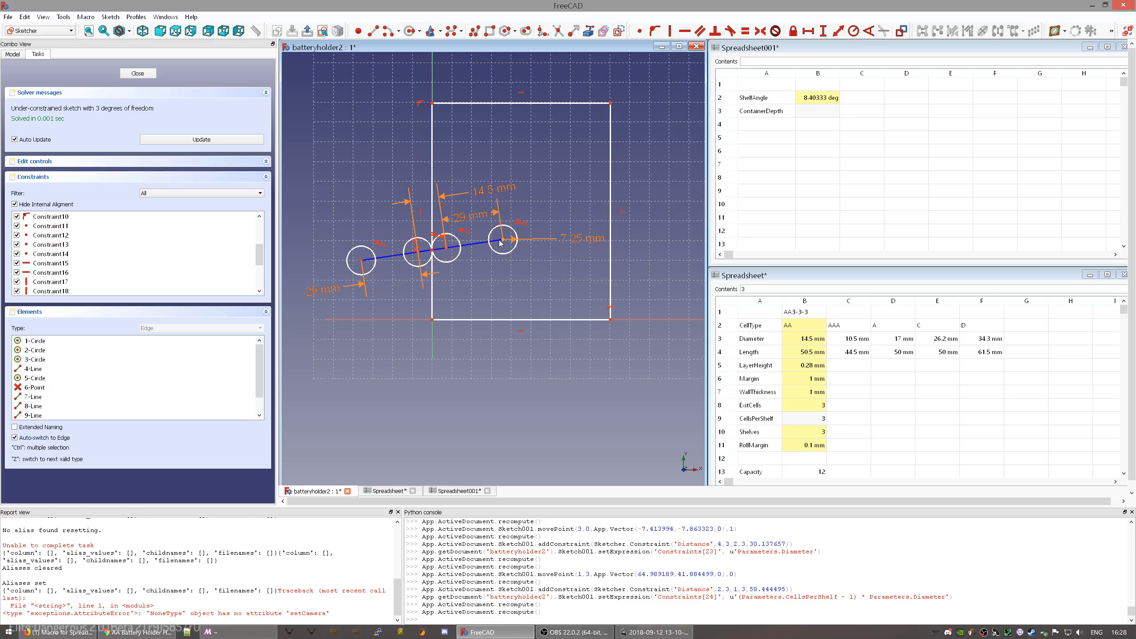
{"action": "left_click_drag", "start_coordinate": [503, 241], "coordinate": [484, 244]}
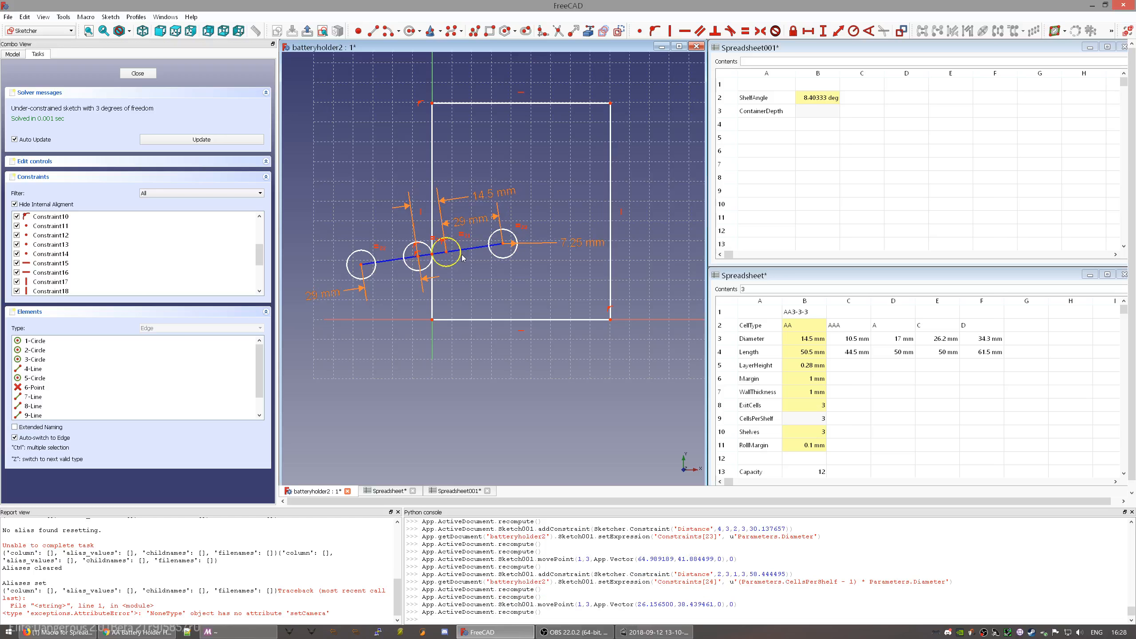
{"action": "mouse_move", "coordinate": [461, 263]}
{"action": "left_mouse_down"}
{"action": "mouse_move", "coordinate": [470, 289]}
{"action": "mouse_move", "coordinate": [469, 268]}
{"action": "mouse_move", "coordinate": [470, 278]}
{"action": "left_mouse_up"}
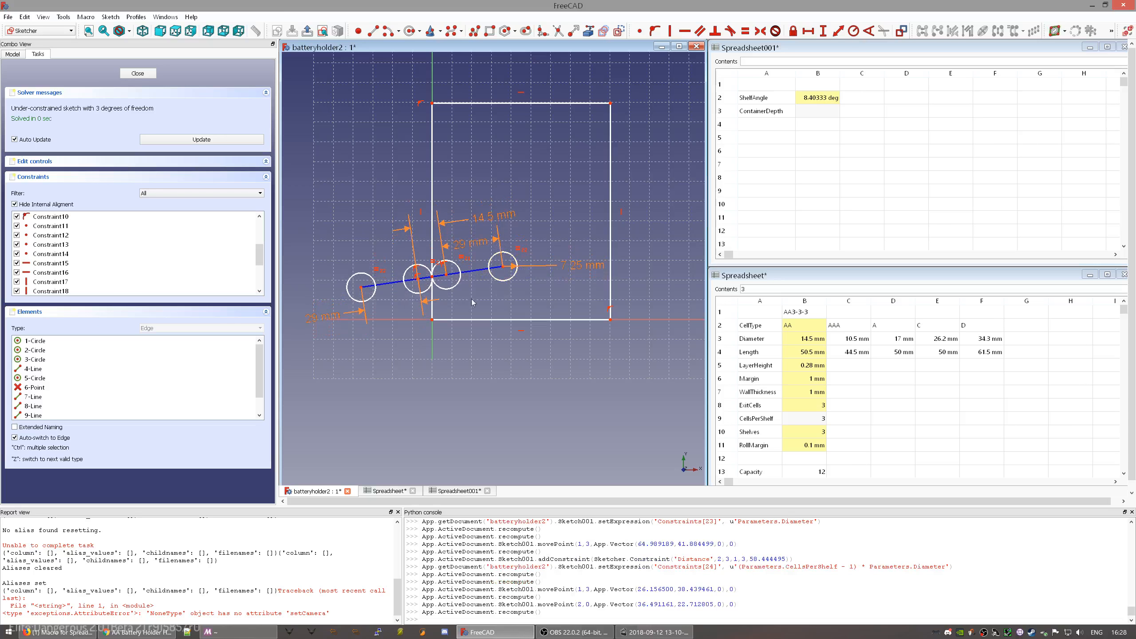
{"action": "scroll", "coordinate": [510, 323], "scroll_direction": "up", "scroll_amount": 3}
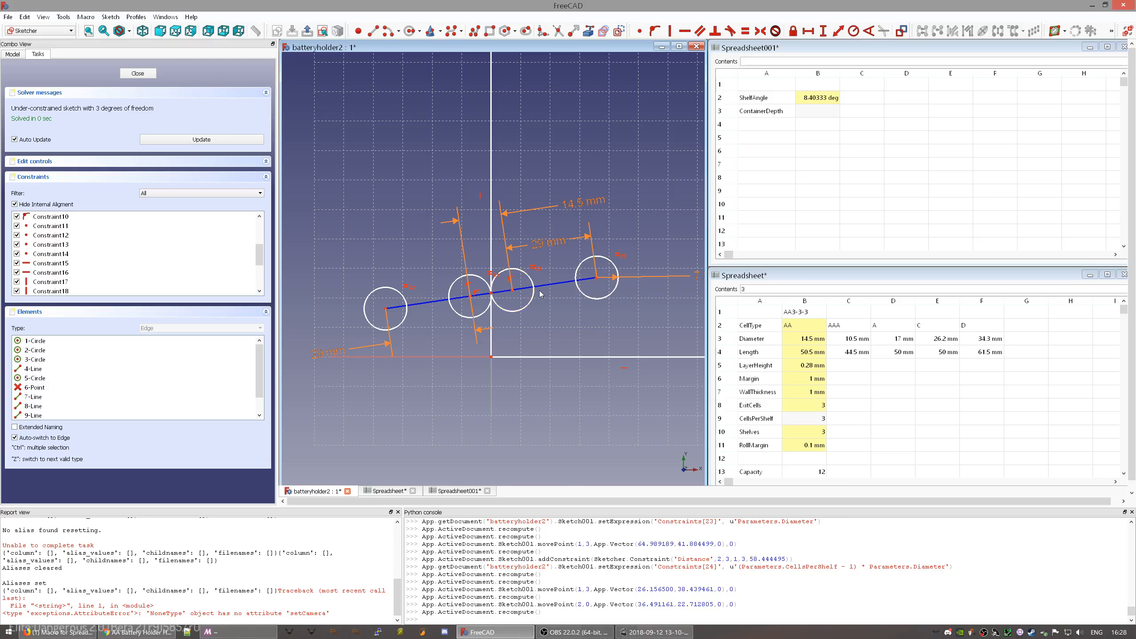
{"action": "left_click_drag", "start_coordinate": [543, 287], "coordinate": [554, 273]}
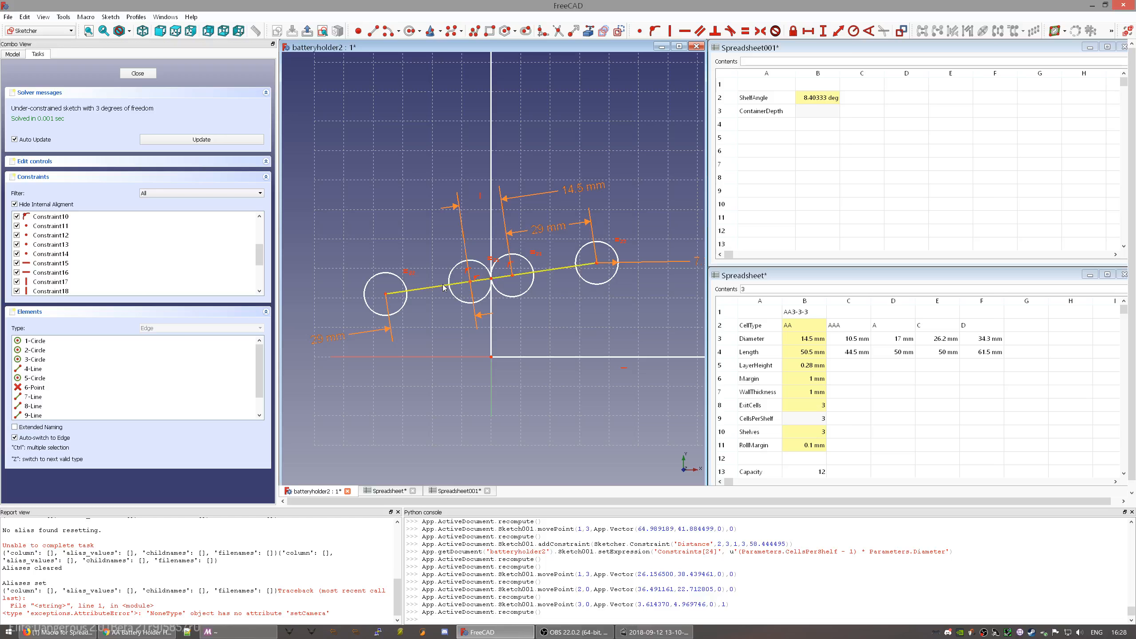
{"action": "mouse_move", "coordinate": [443, 287]}
{"action": "left_mouse_down"}
{"action": "mouse_move", "coordinate": [437, 310]}
{"action": "mouse_move", "coordinate": [437, 267]}
{"action": "left_mouse_up"}
- Draw a new line starting below the left circle and ending beneath the right end of the row
{"action": "left_click", "coordinate": [373, 30]}
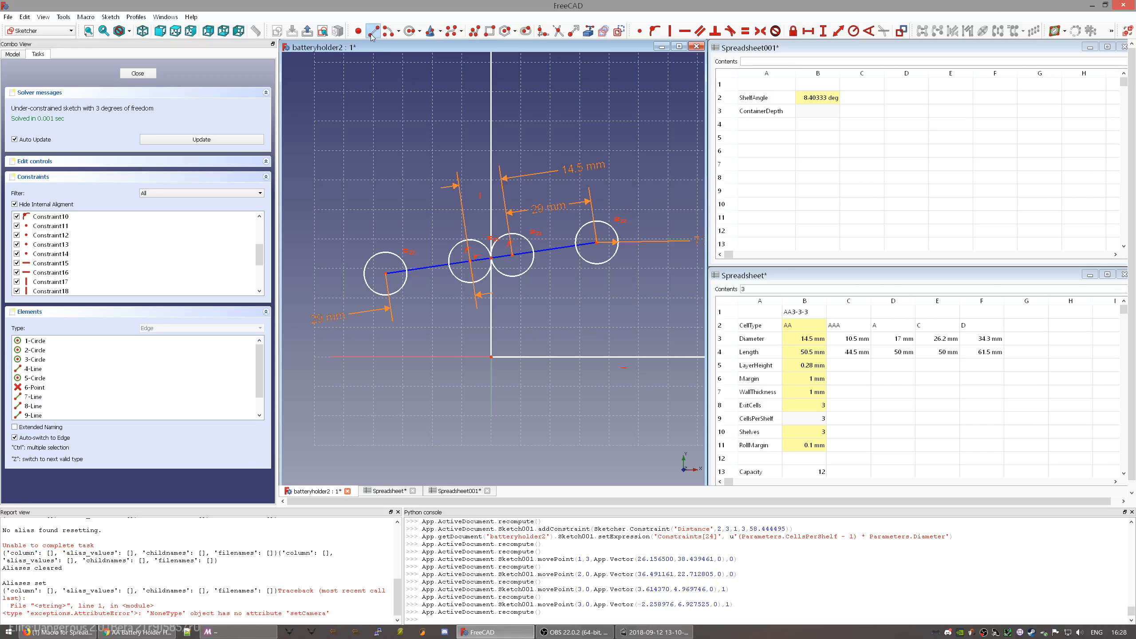
{"action": "left_click", "coordinate": [357, 340]}
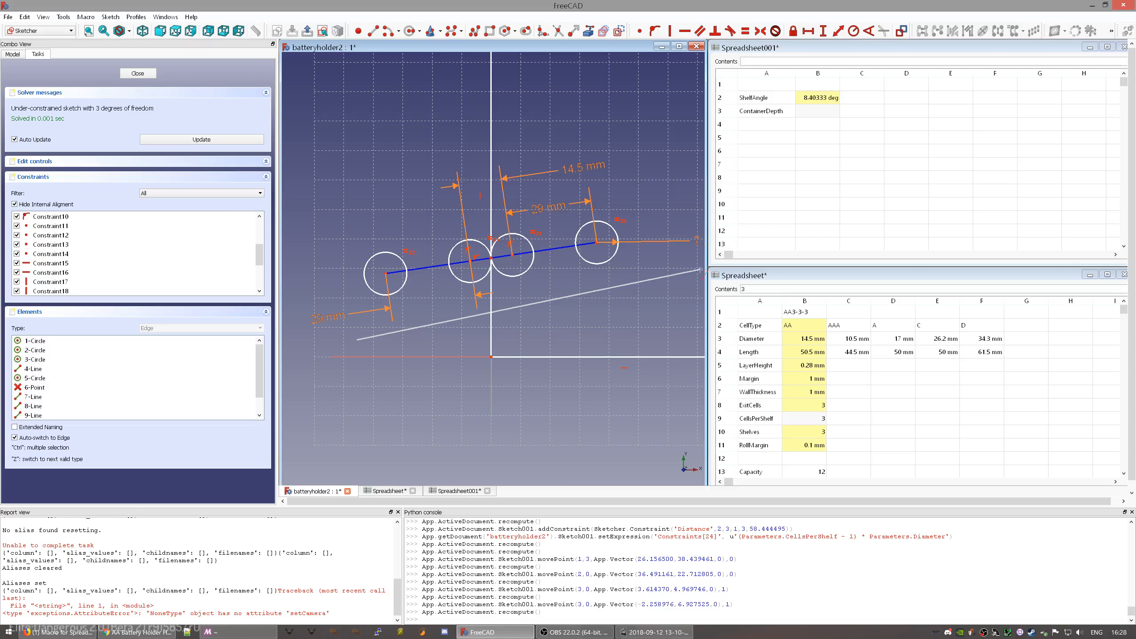
{"action": "scroll", "coordinate": [693, 283], "scroll_direction": "down", "scroll_amount": 2}
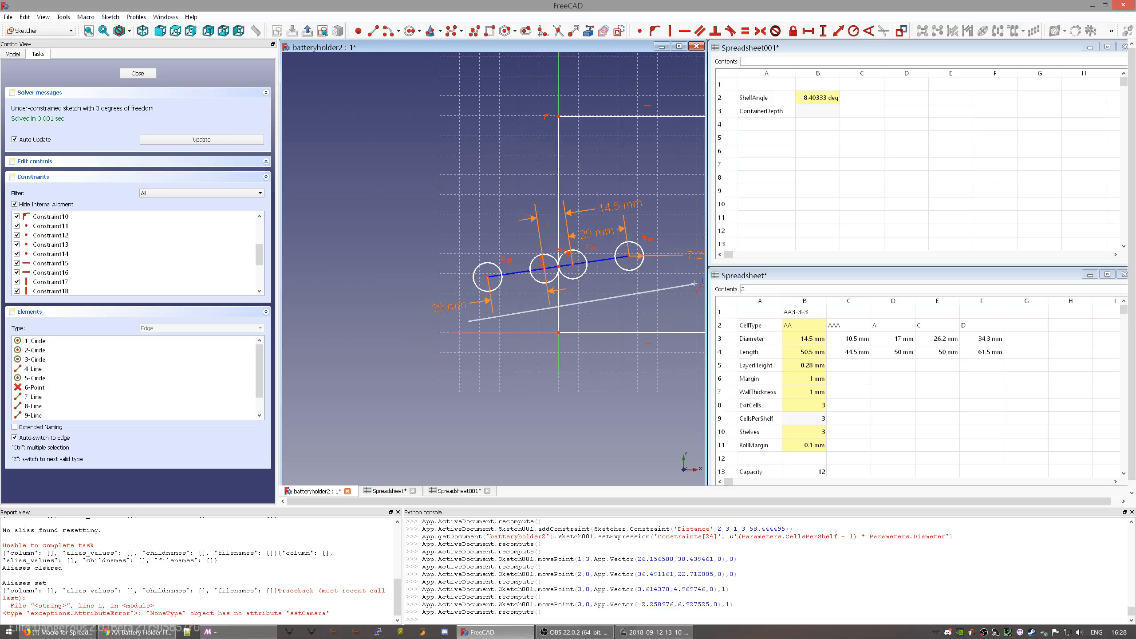
{"action": "left_click", "coordinate": [684, 288]}
- Make the lower line parallel to the circles' centre line
{"action": "key", "text": "Escape"}
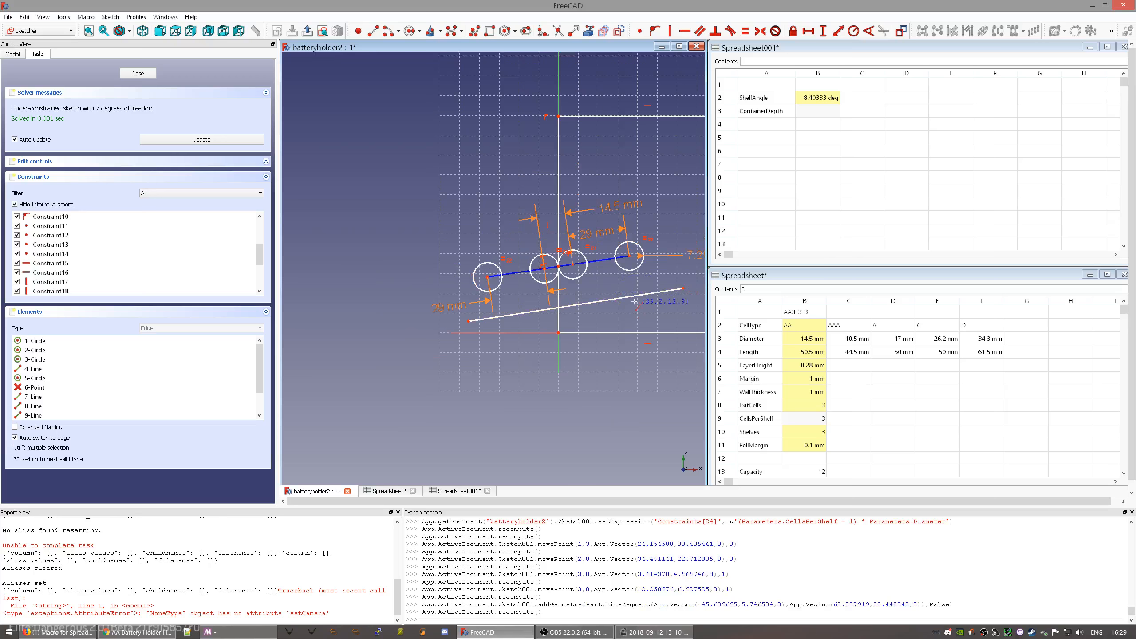
{"action": "left_click", "coordinate": [602, 261]}
{"action": "left_click", "coordinate": [603, 302]}
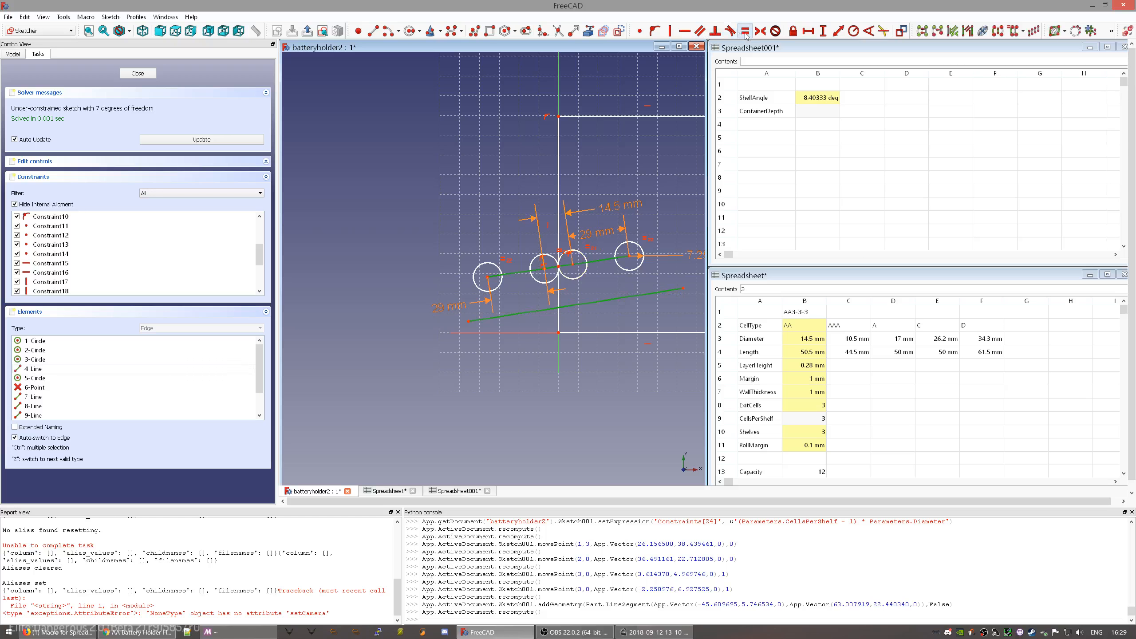
{"action": "left_click", "coordinate": [700, 32]}
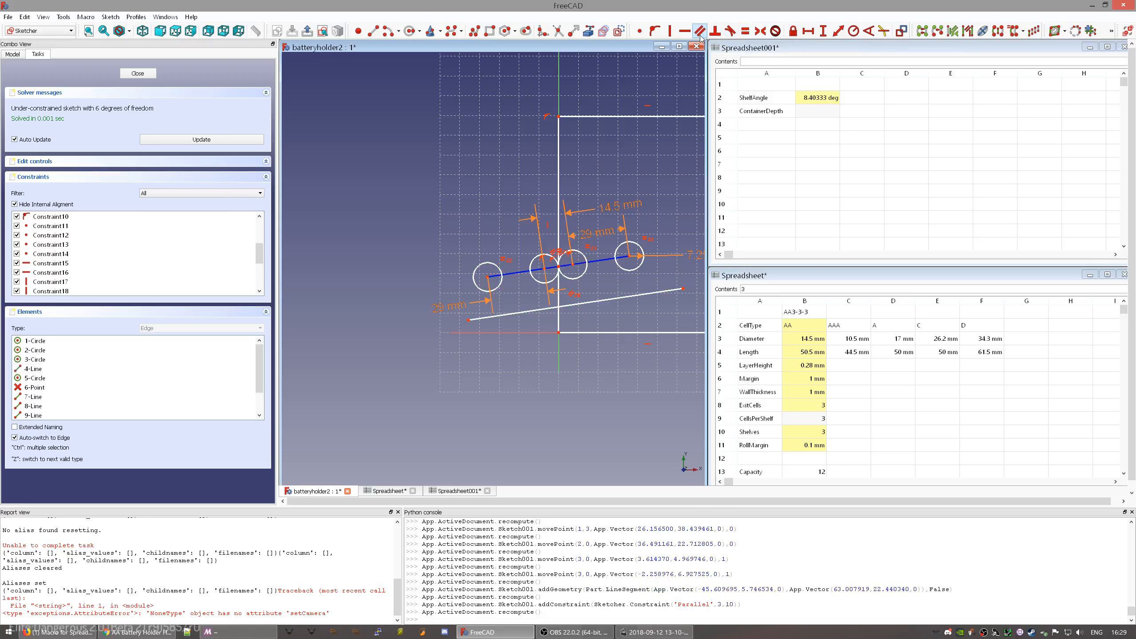
{"action": "scroll", "coordinate": [622, 281], "scroll_direction": "up", "scroll_amount": 3}
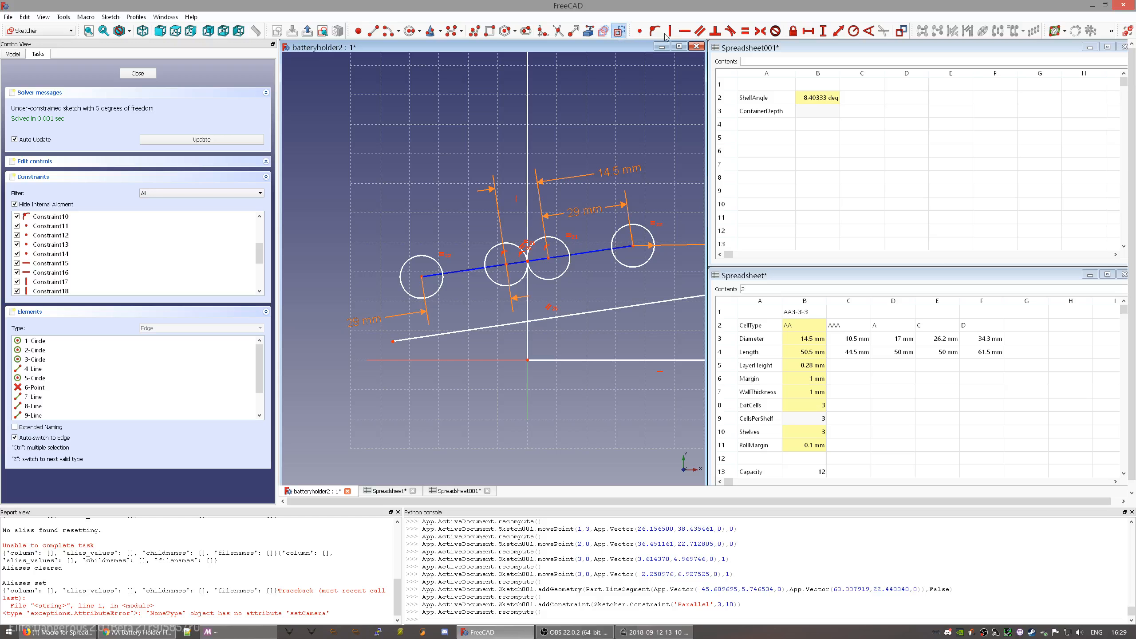
- Join the left circle's centre to the lower line's left end with a vertical line
{"action": "left_click", "coordinate": [373, 31]}
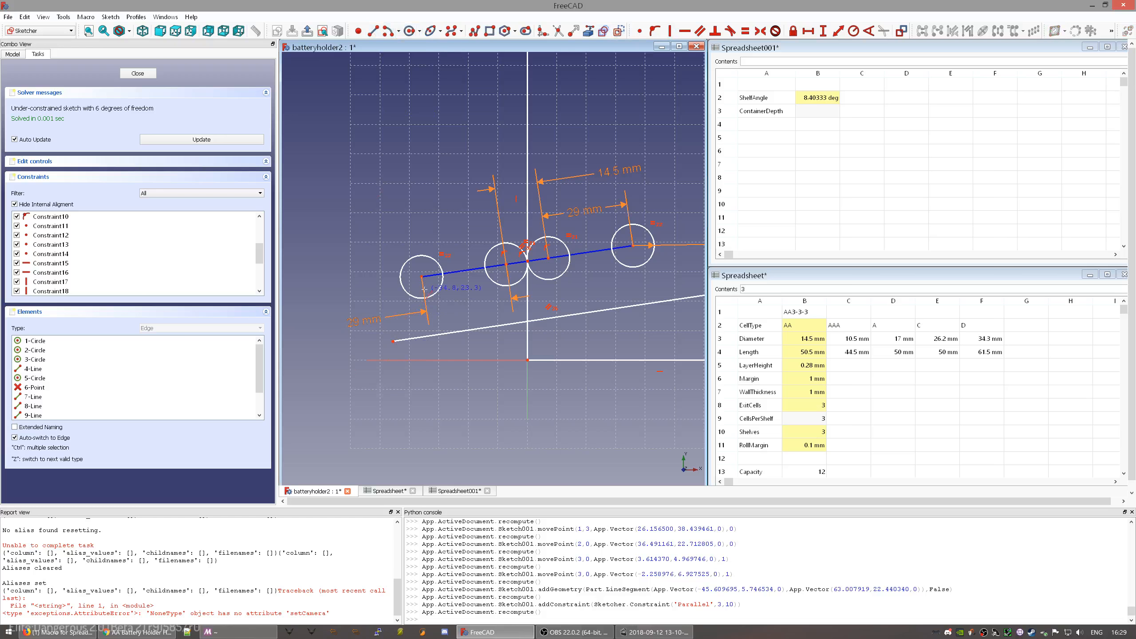
{"action": "left_click", "coordinate": [421, 277]}
{"action": "left_click", "coordinate": [394, 340]}
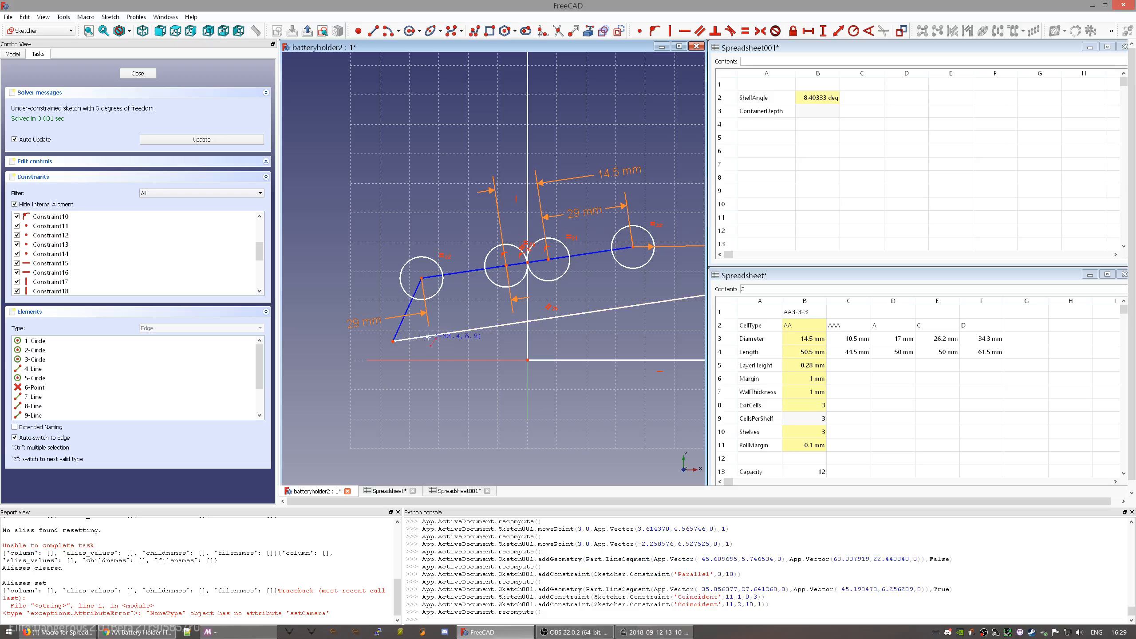
{"action": "key", "text": "Escape"}
{"action": "left_click", "coordinate": [410, 312]}
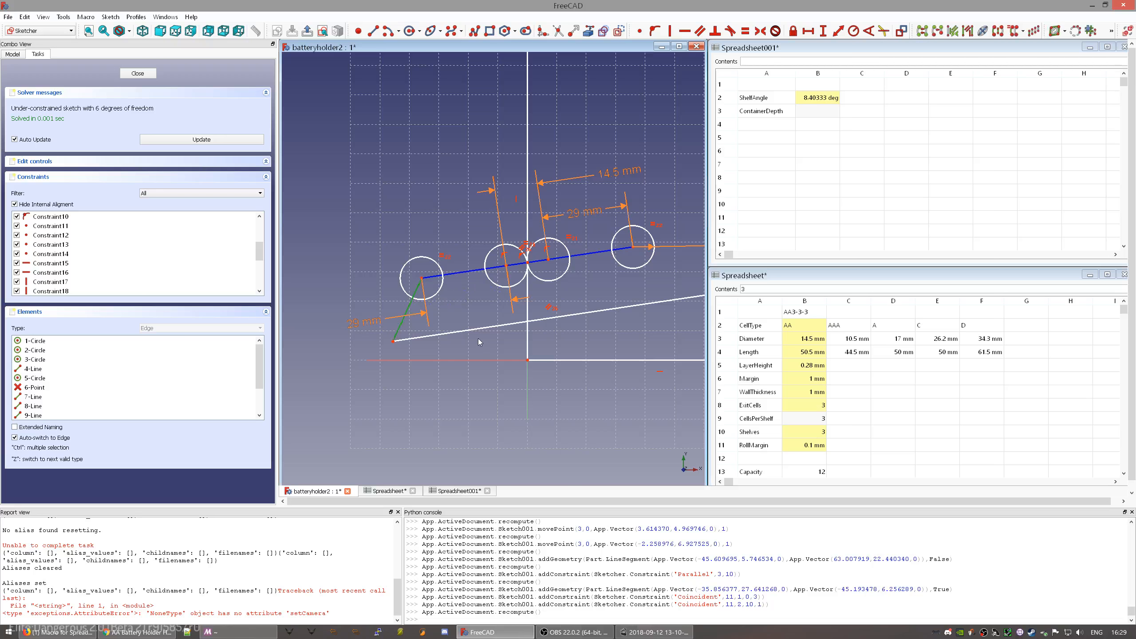
{"action": "key", "text": "v"}
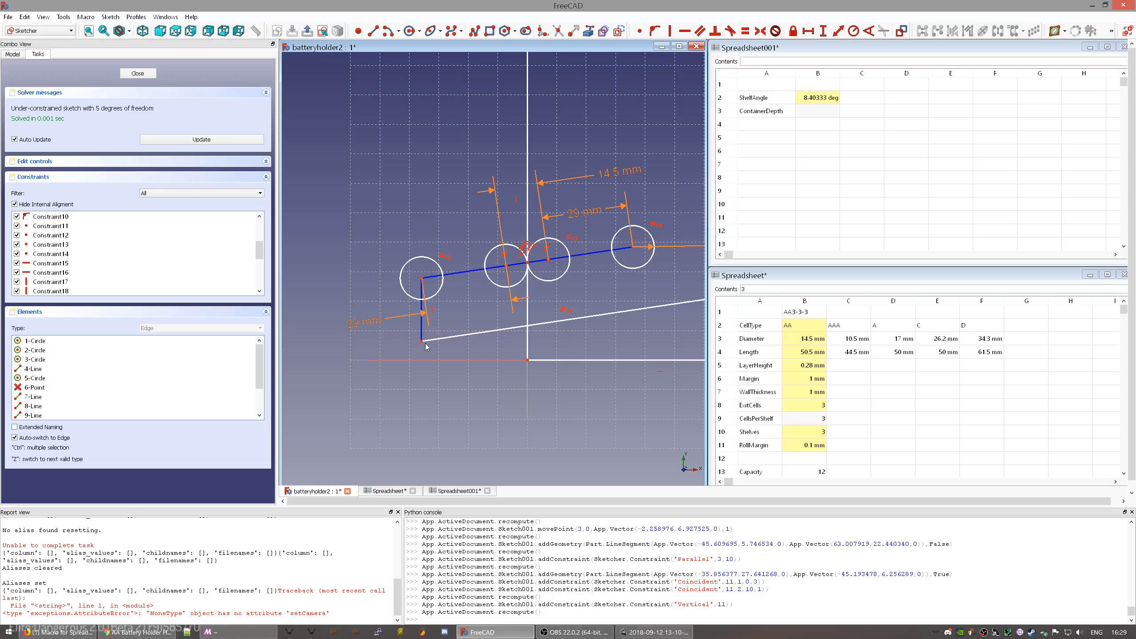
{"action": "left_click", "coordinate": [434, 296]}
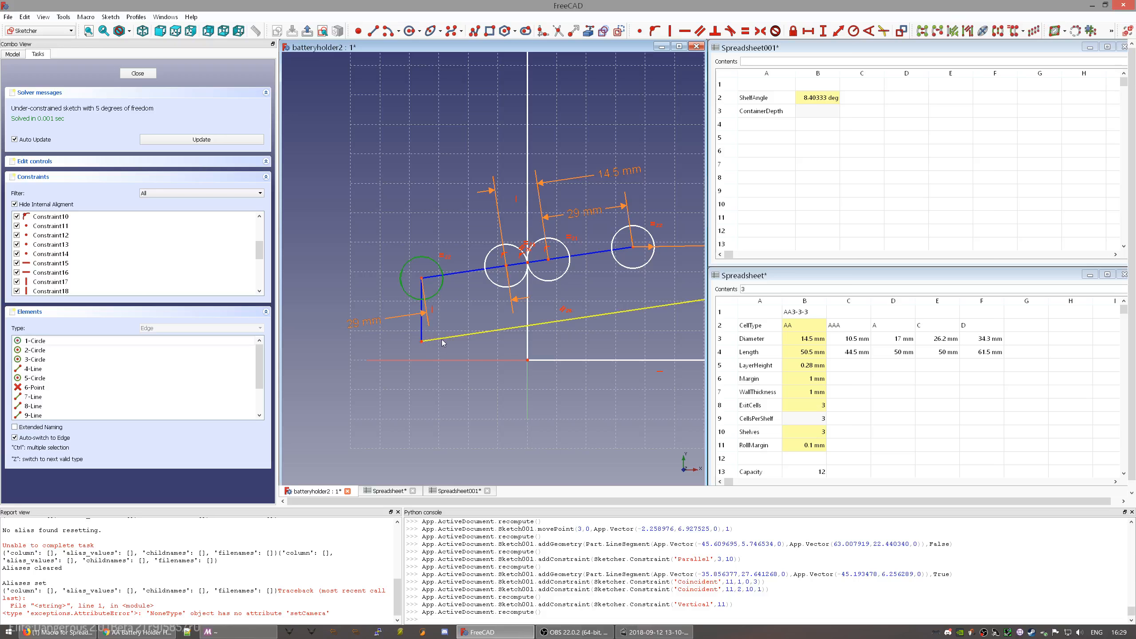
{"action": "left_click", "coordinate": [442, 340]}
- Make the lower line tangent to the left circle and delete the vertical connecting line
{"action": "key", "text": "t"}
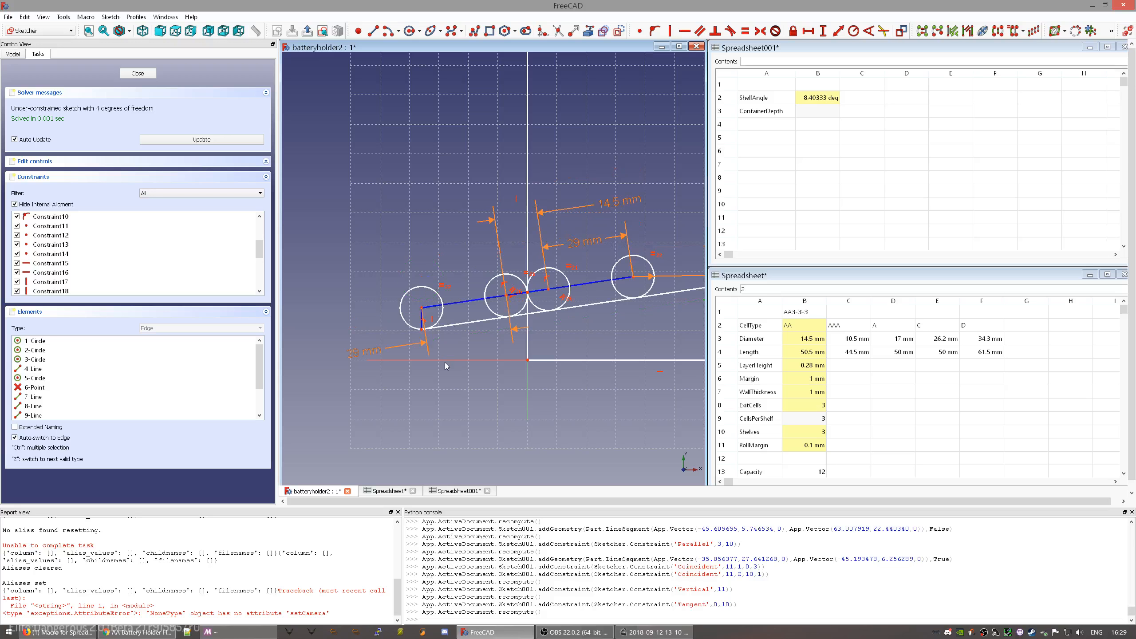
{"action": "scroll", "coordinate": [406, 348], "scroll_direction": "up", "scroll_amount": 5}
{"action": "scroll", "coordinate": [405, 348], "scroll_direction": "up", "scroll_amount": 2}
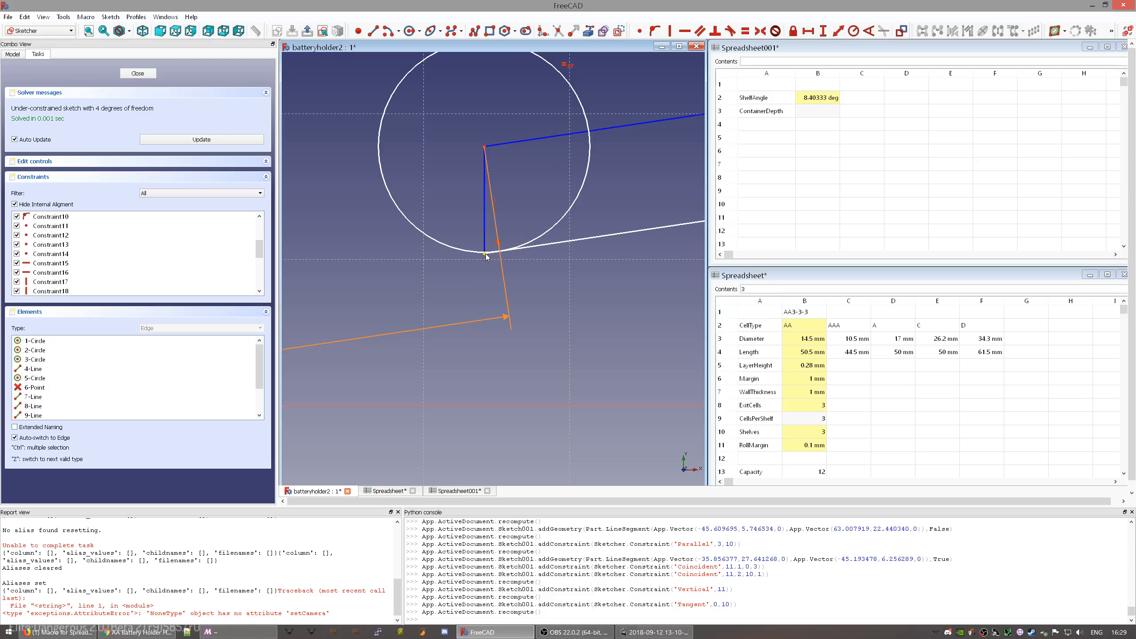
{"action": "scroll", "coordinate": [487, 257], "scroll_direction": "down", "scroll_amount": 2}
{"action": "scroll", "coordinate": [486, 254], "scroll_direction": "up", "scroll_amount": 5}
{"action": "left_click", "coordinate": [478, 212]}
{"action": "key", "text": "Delete"}
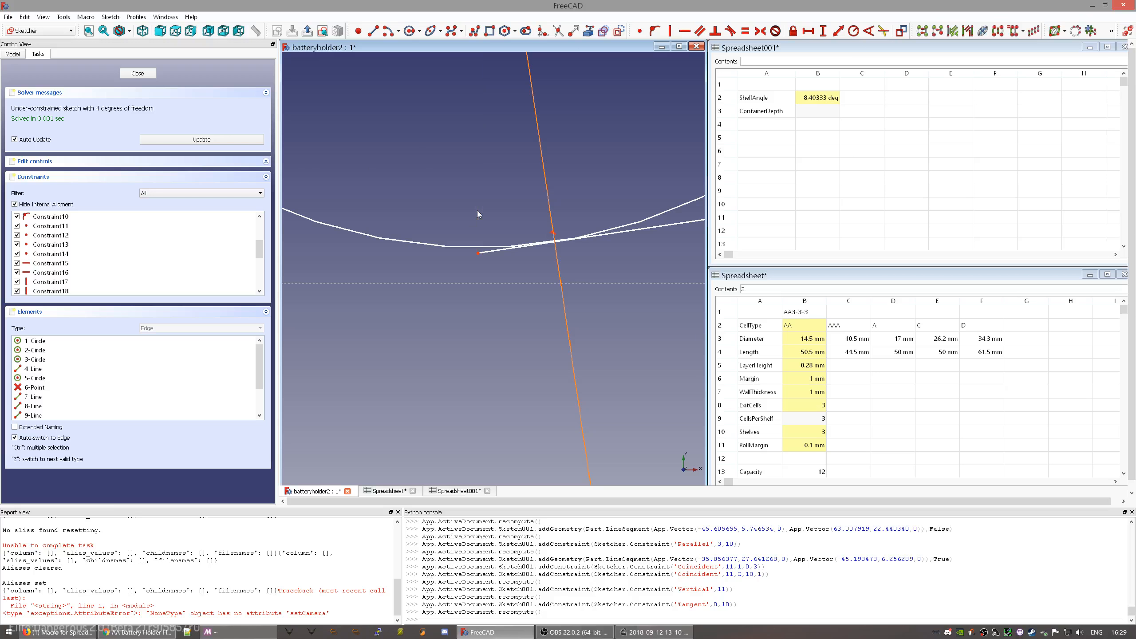
{"action": "scroll", "coordinate": [478, 213], "scroll_direction": "down", "scroll_amount": 3}
{"action": "middle_click_drag", "start_coordinate": [501, 176], "coordinate": [545, 254]}
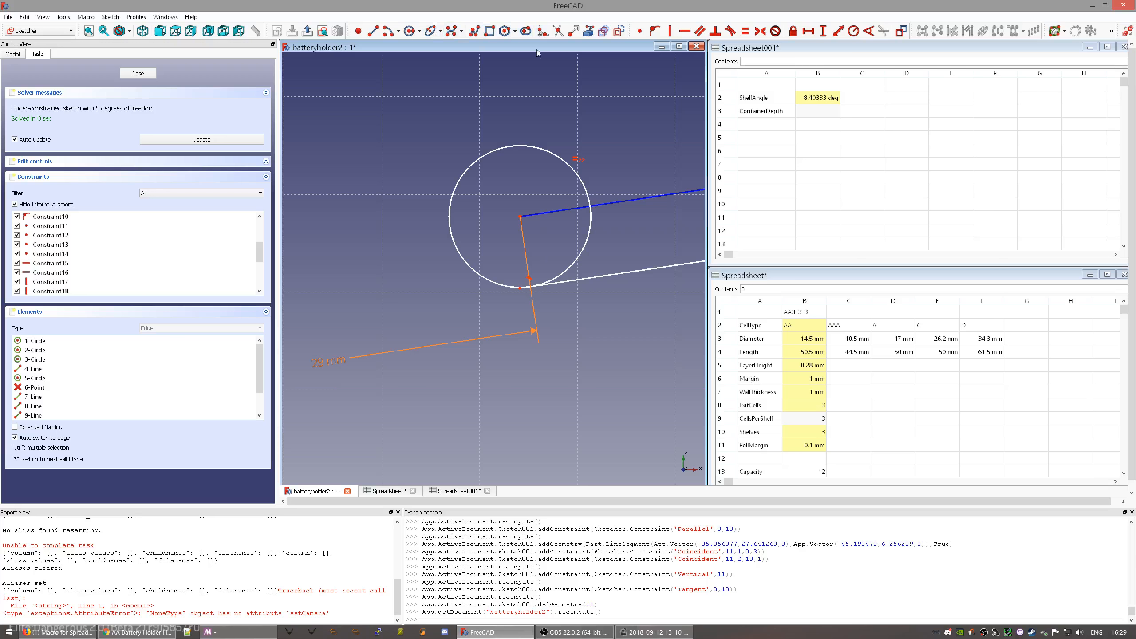
- Draw a centre-point arc on the left circle from its bottom to its left side
{"action": "left_click", "coordinate": [396, 34]}
{"action": "left_click", "coordinate": [520, 216]}
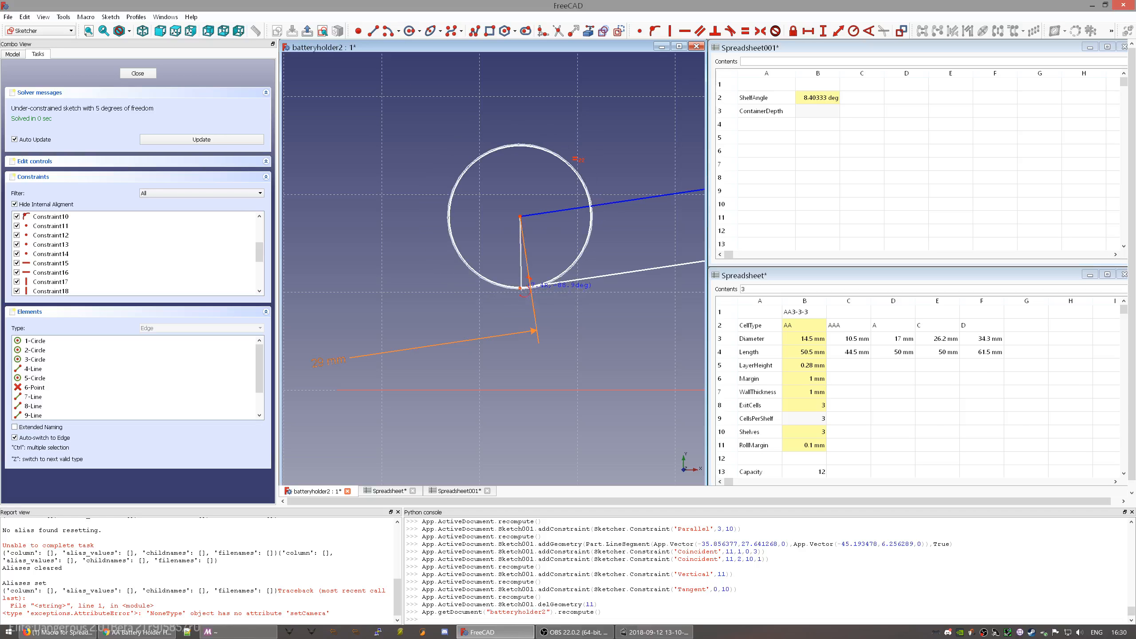
{"action": "left_click", "coordinate": [520, 288]}
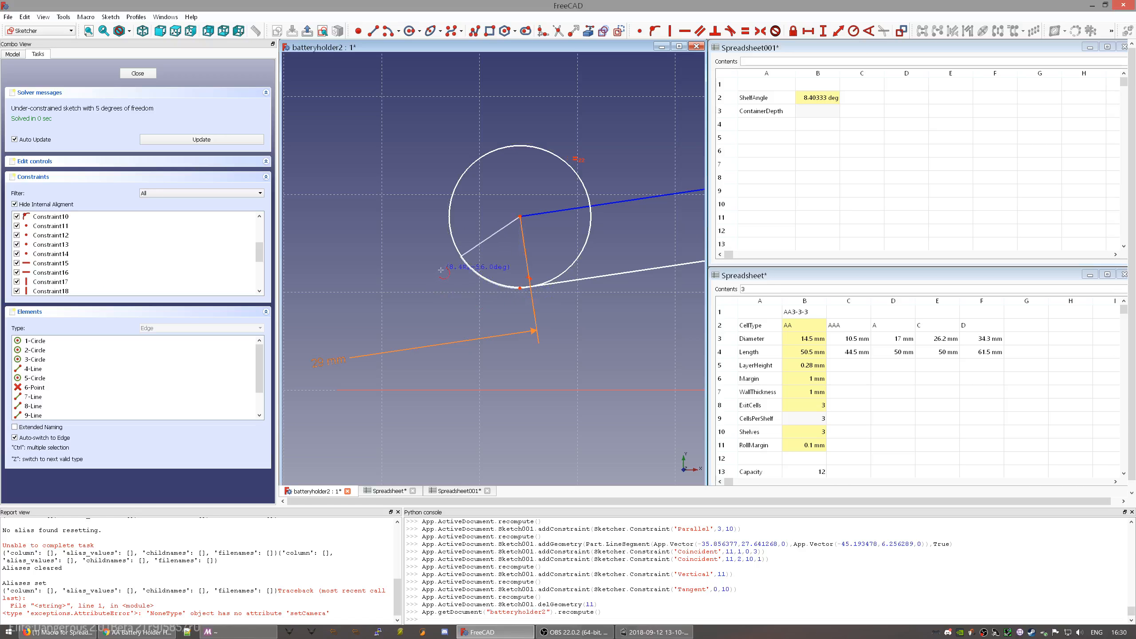
{"action": "left_click", "coordinate": [400, 209]}
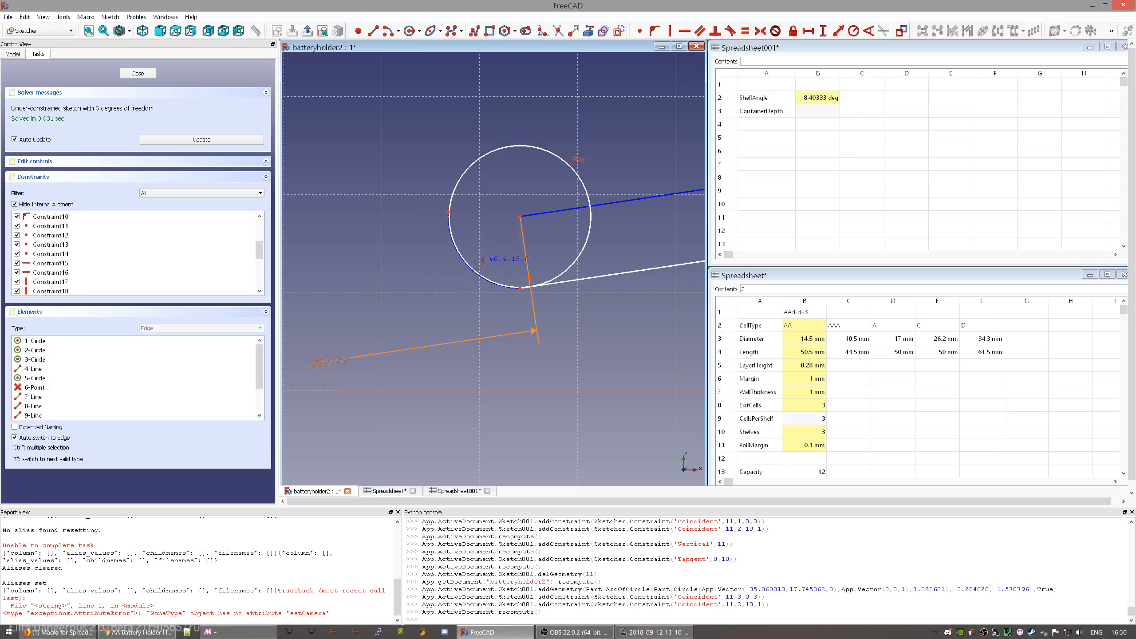
{"action": "right_click", "coordinate": [479, 207]}
- Make the arc tangent to the sloped line's end, accepting the constraint substitution
{"action": "scroll", "coordinate": [529, 306], "scroll_direction": "up", "scroll_amount": 5}
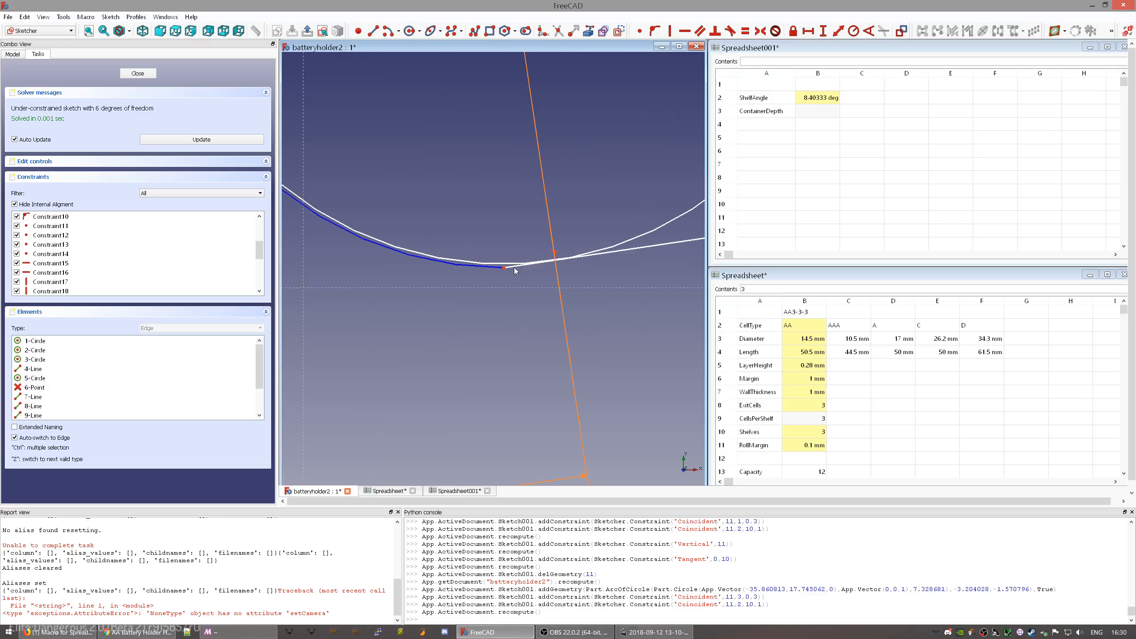
{"action": "left_click", "coordinate": [487, 268]}
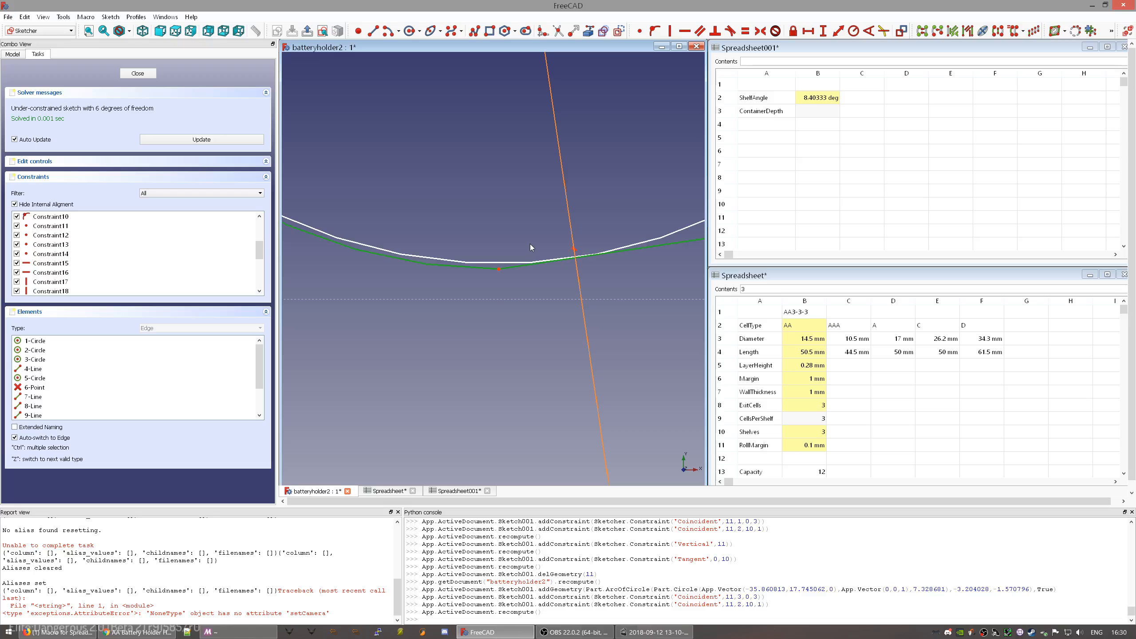
{"action": "key", "text": "t"}
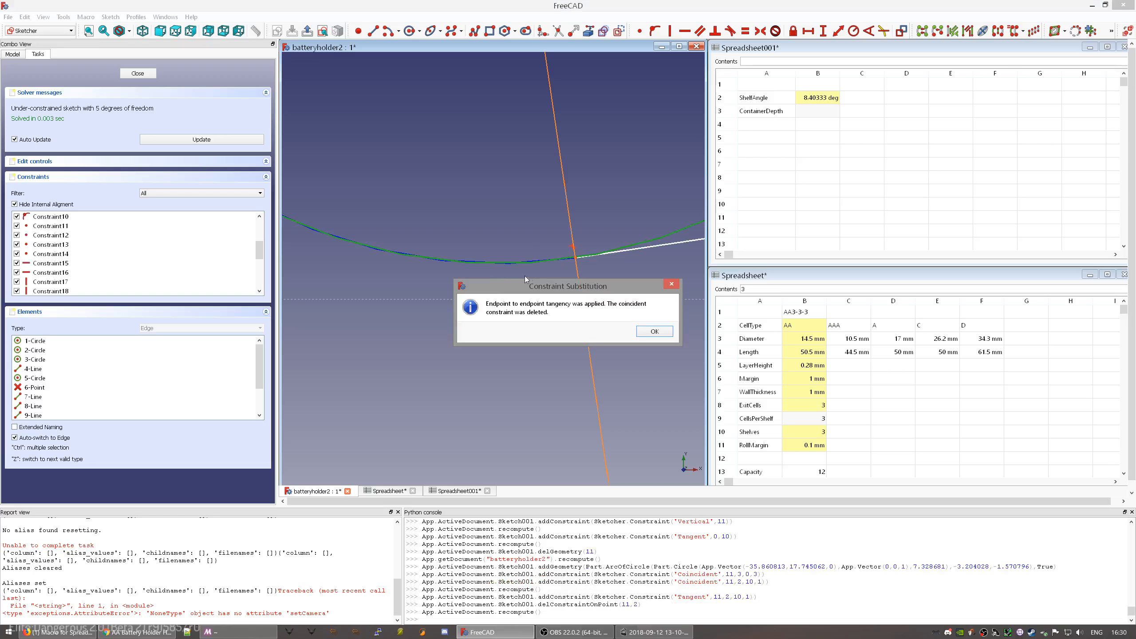
{"action": "left_click", "coordinate": [655, 332]}
{"action": "scroll", "coordinate": [547, 272], "scroll_direction": "up", "scroll_amount": 5}
{"action": "scroll", "coordinate": [549, 276], "scroll_direction": "up", "scroll_amount": 2}
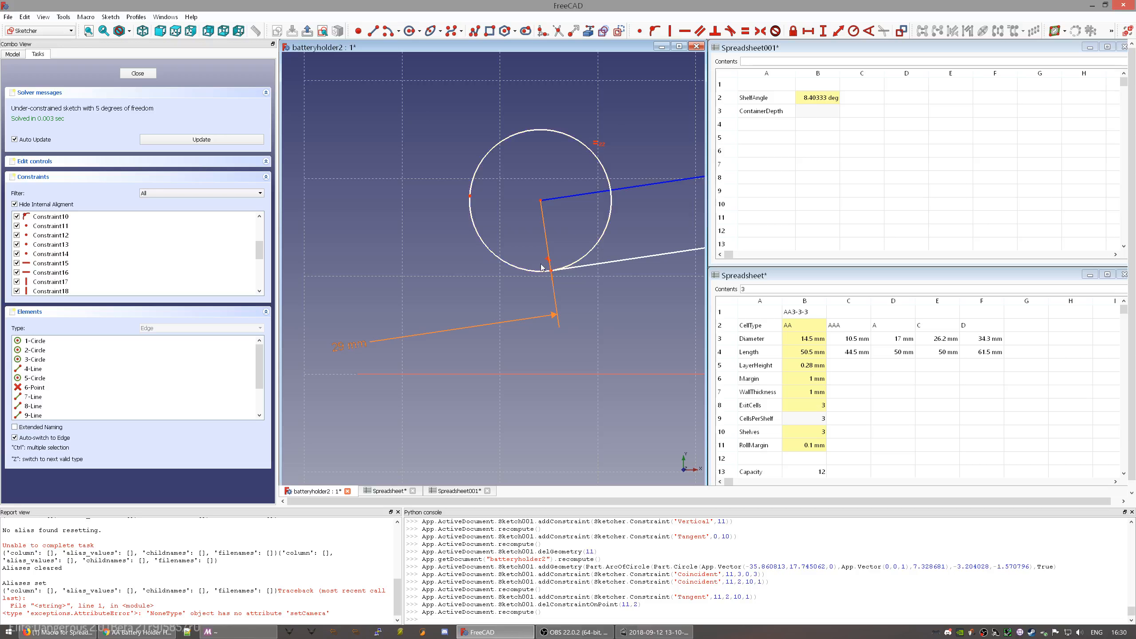
{"action": "scroll", "coordinate": [510, 284], "scroll_direction": "up", "scroll_amount": 2}
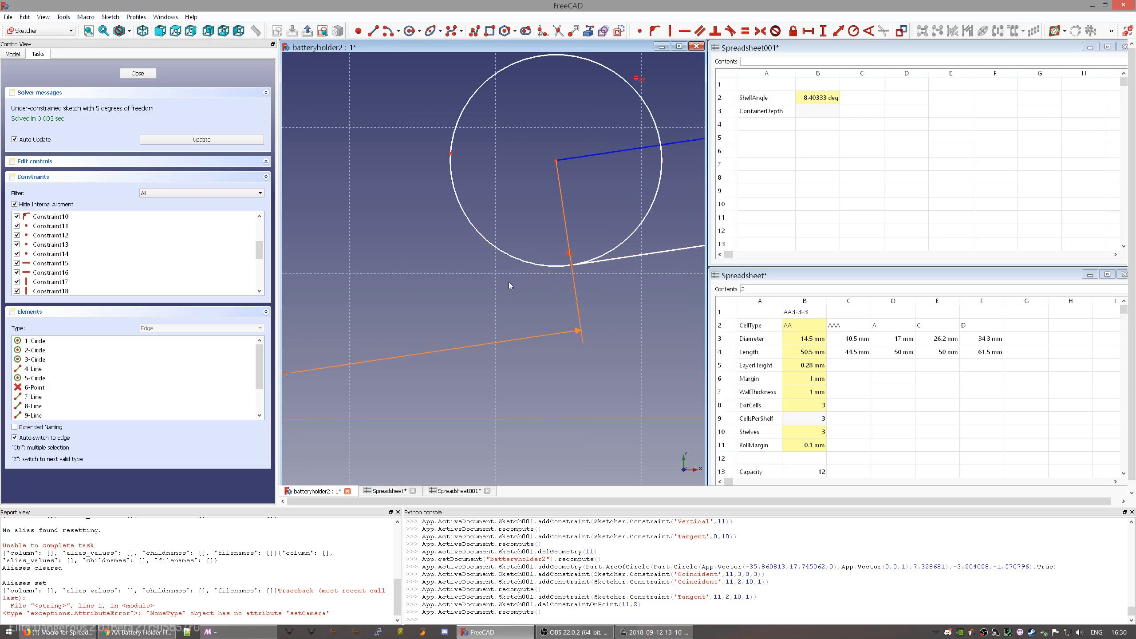
{"action": "scroll", "coordinate": [573, 336], "scroll_direction": "down", "scroll_amount": 6}
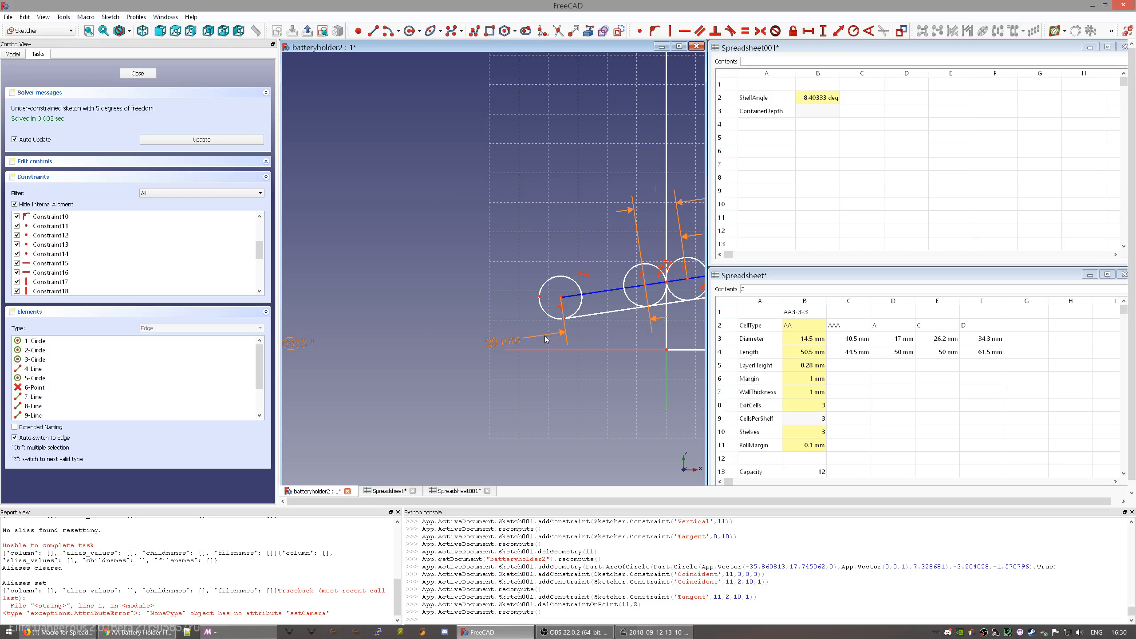
- Move the 29 mm dimension above the circle and place a sketch point below the left circle
{"action": "left_click_drag", "start_coordinate": [506, 345], "coordinate": [519, 246]}
{"action": "scroll", "coordinate": [618, 336], "scroll_direction": "up", "scroll_amount": 4}
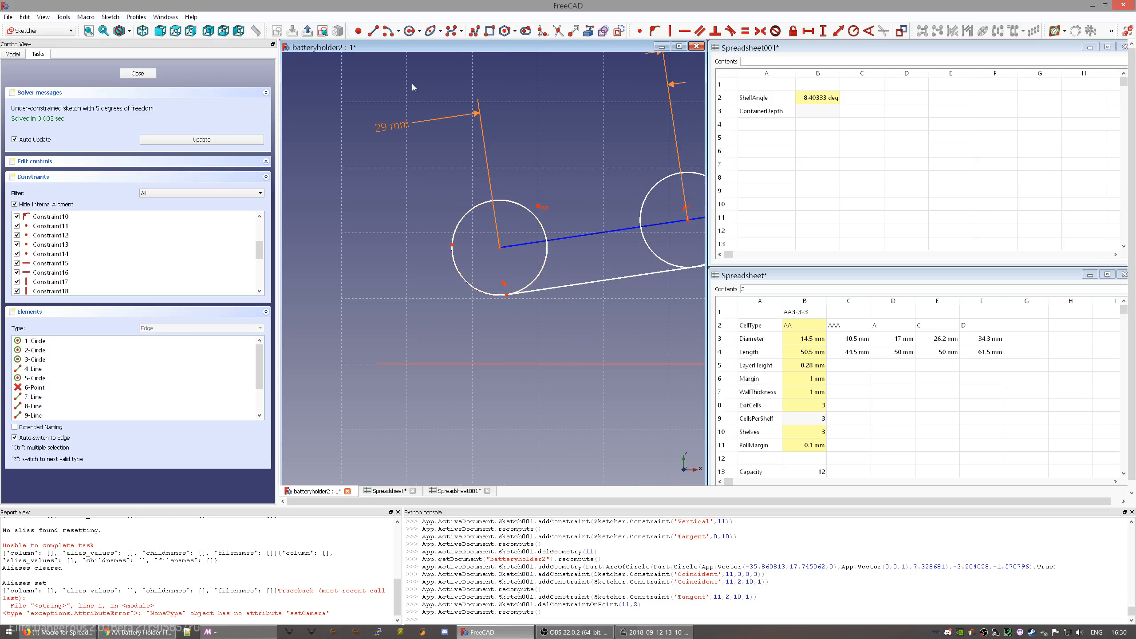
{"action": "left_click", "coordinate": [358, 31]}
{"action": "scroll", "coordinate": [425, 264], "scroll_direction": "up", "scroll_amount": 5}
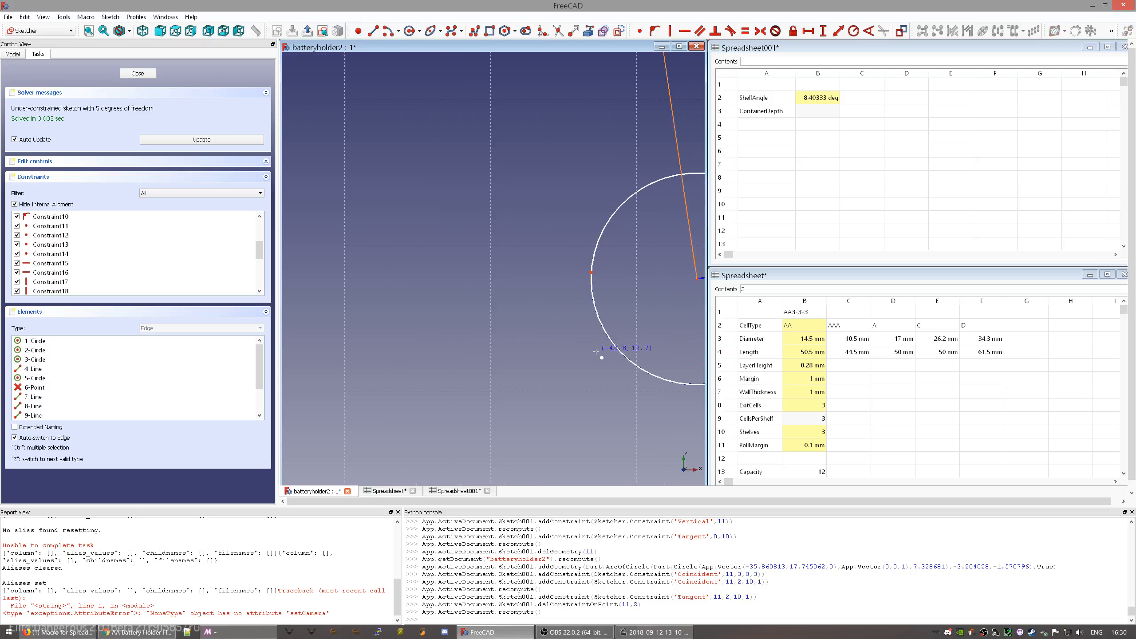
{"action": "middle_click_drag", "start_coordinate": [673, 361], "coordinate": [526, 304]}
{"action": "scroll", "coordinate": [556, 349], "scroll_direction": "up", "scroll_amount": 2}
{"action": "scroll", "coordinate": [557, 350], "scroll_direction": "up", "scroll_amount": 3}
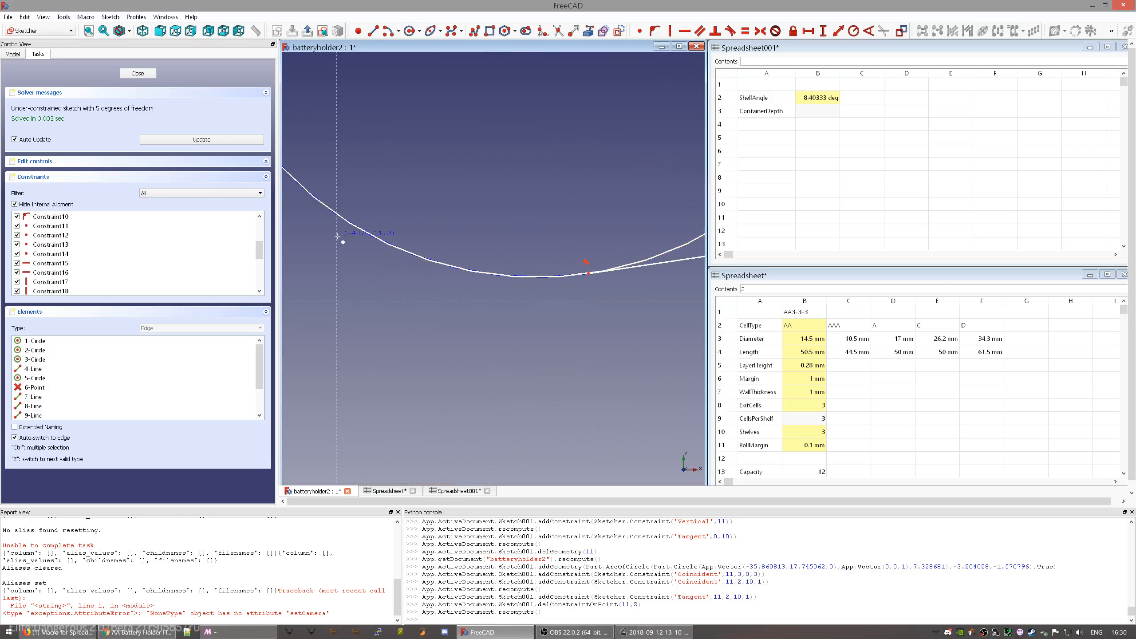
{"action": "scroll", "coordinate": [365, 239], "scroll_direction": "down", "scroll_amount": 4}
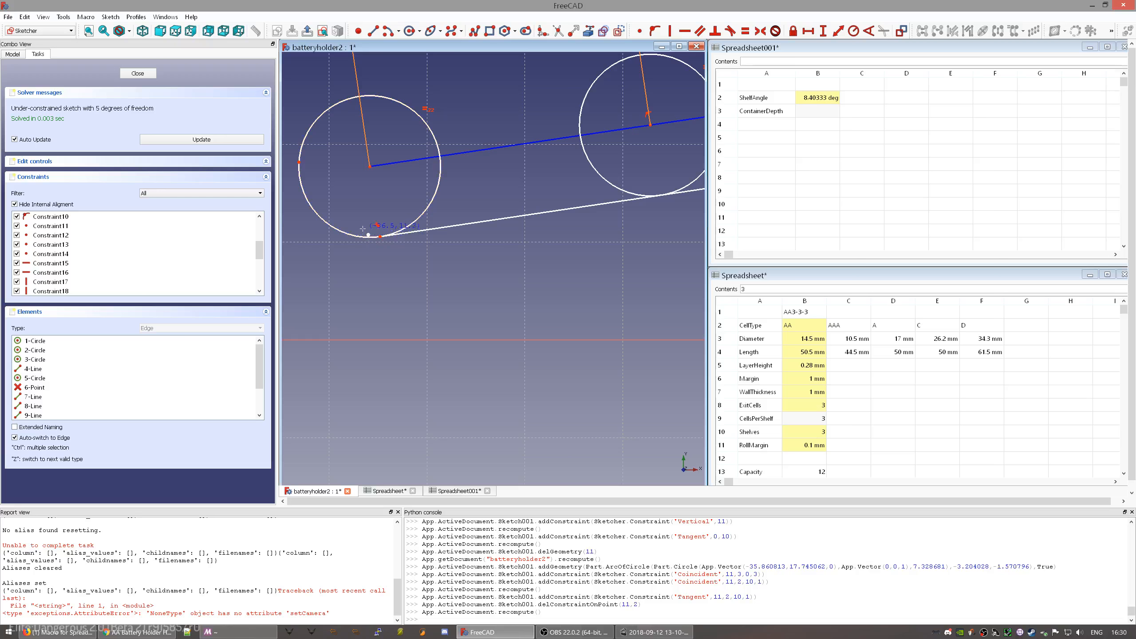
{"action": "left_click", "coordinate": [345, 253]}
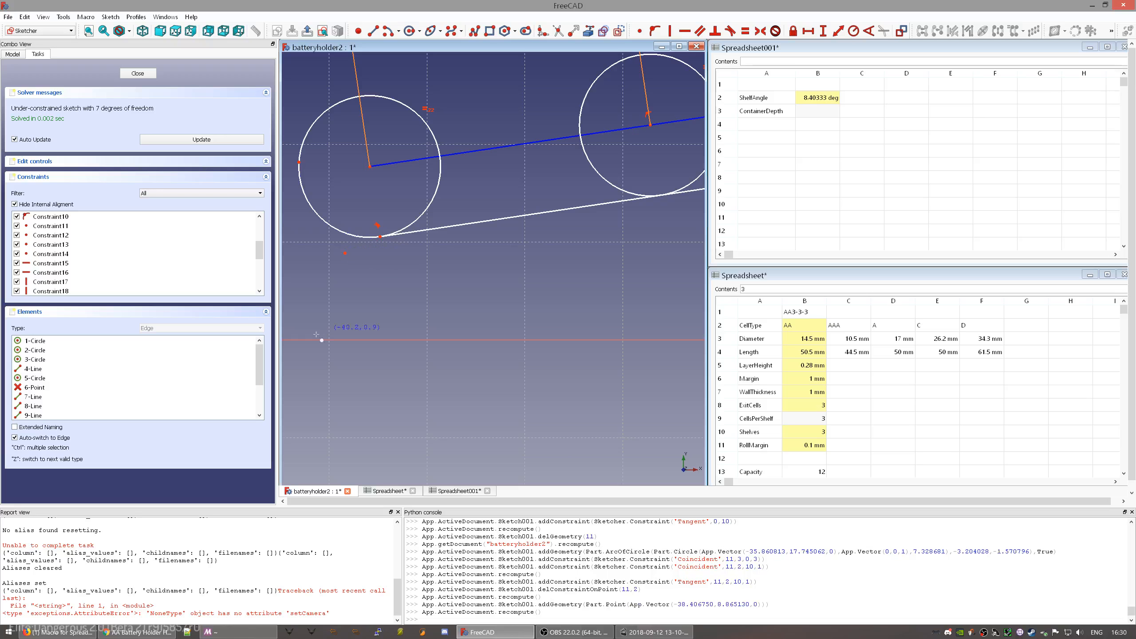
{"action": "scroll", "coordinate": [210, 282], "scroll_direction": "down", "scroll_amount": 4}
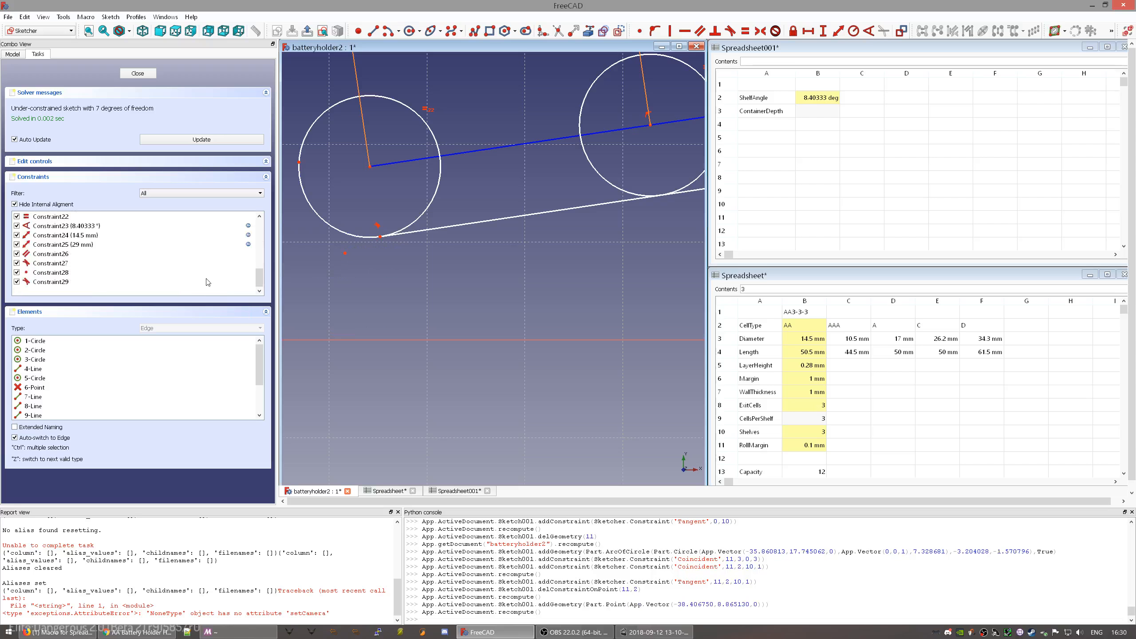
{"action": "scroll", "coordinate": [54, 390], "scroll_direction": "down", "scroll_amount": 2}
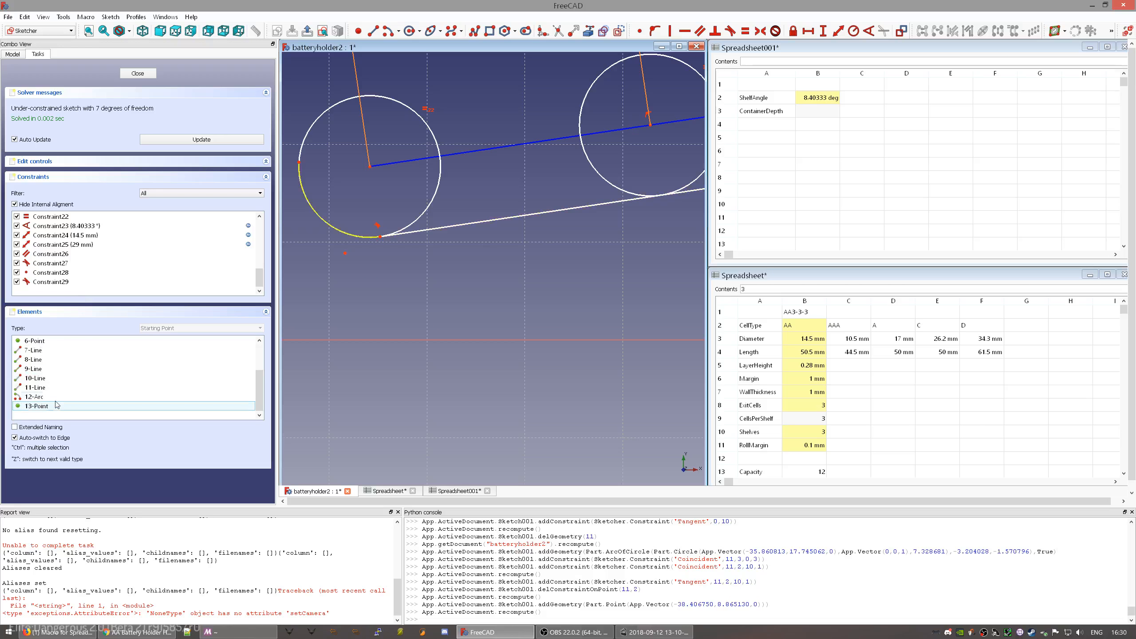
- Put the point on the arc, vertically below the left circle's centre, then select it with the horizontal axis
{"action": "left_click", "coordinate": [56, 396]}
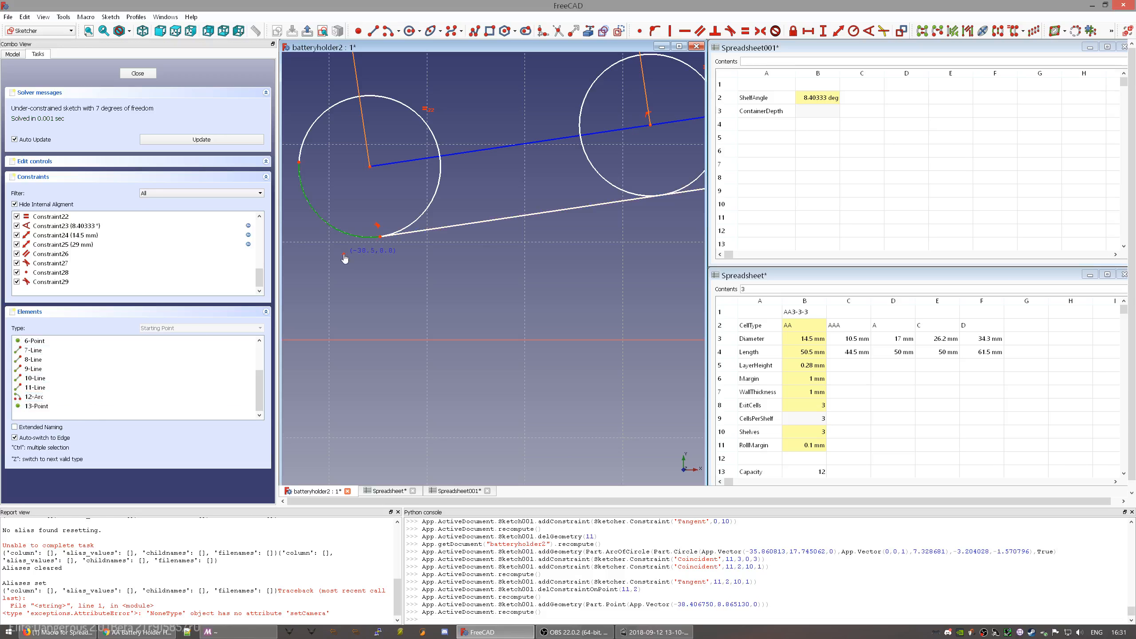
{"action": "left_click_drag", "start_coordinate": [344, 255], "coordinate": [344, 254]}
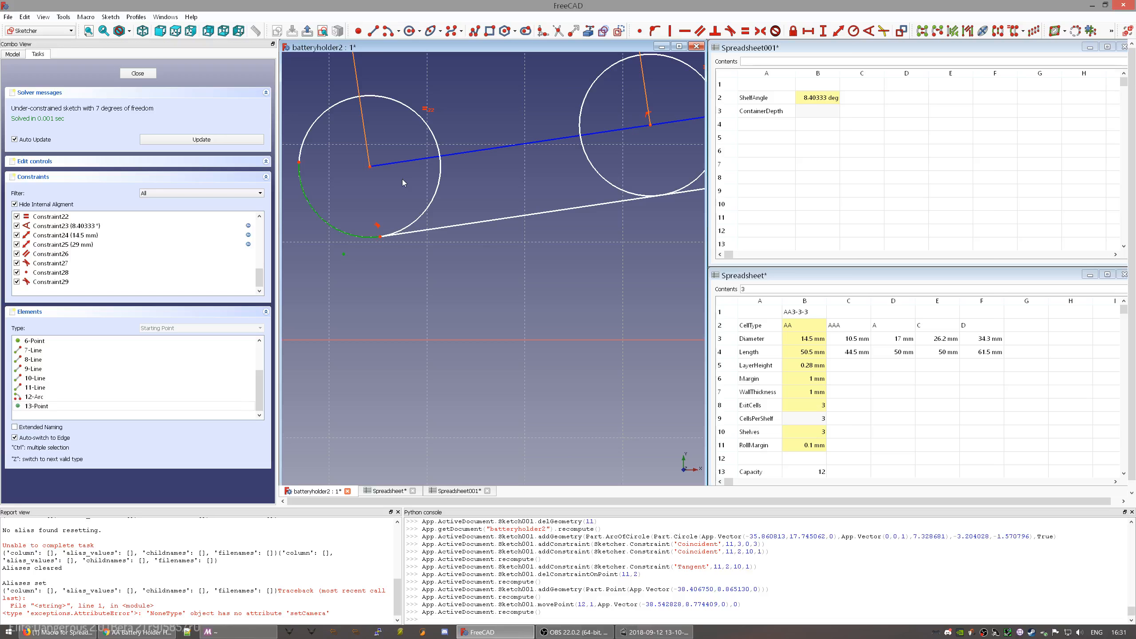
{"action": "key", "text": "o"}
{"action": "left_click", "coordinate": [345, 233]}
{"action": "left_click", "coordinate": [371, 168]}
{"action": "key", "text": "v"}
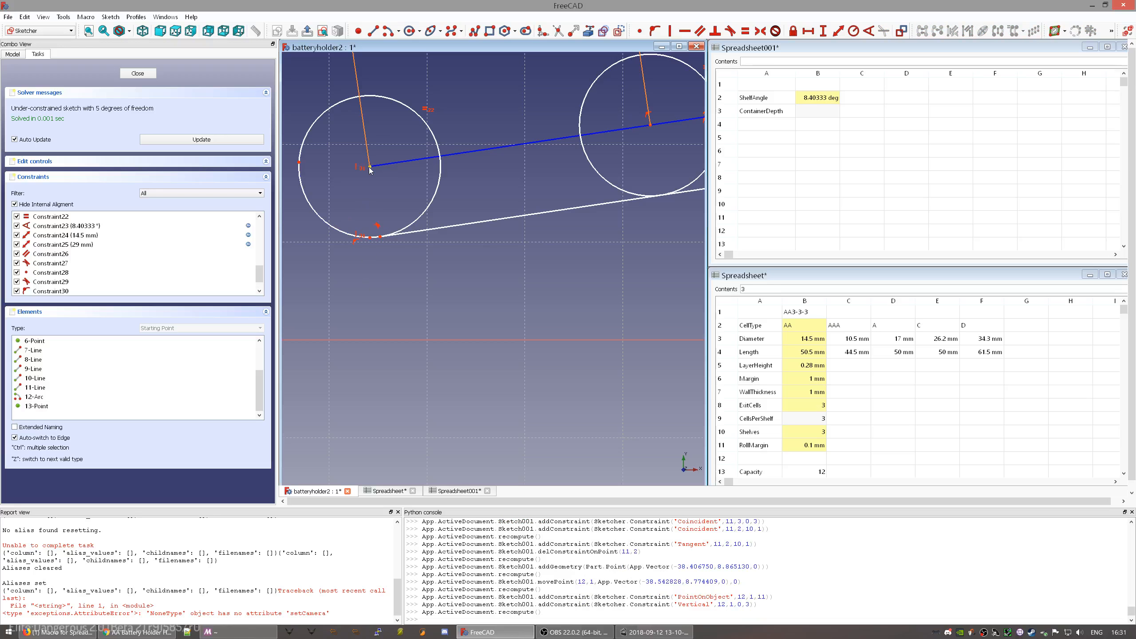
{"action": "left_click", "coordinate": [370, 238]}
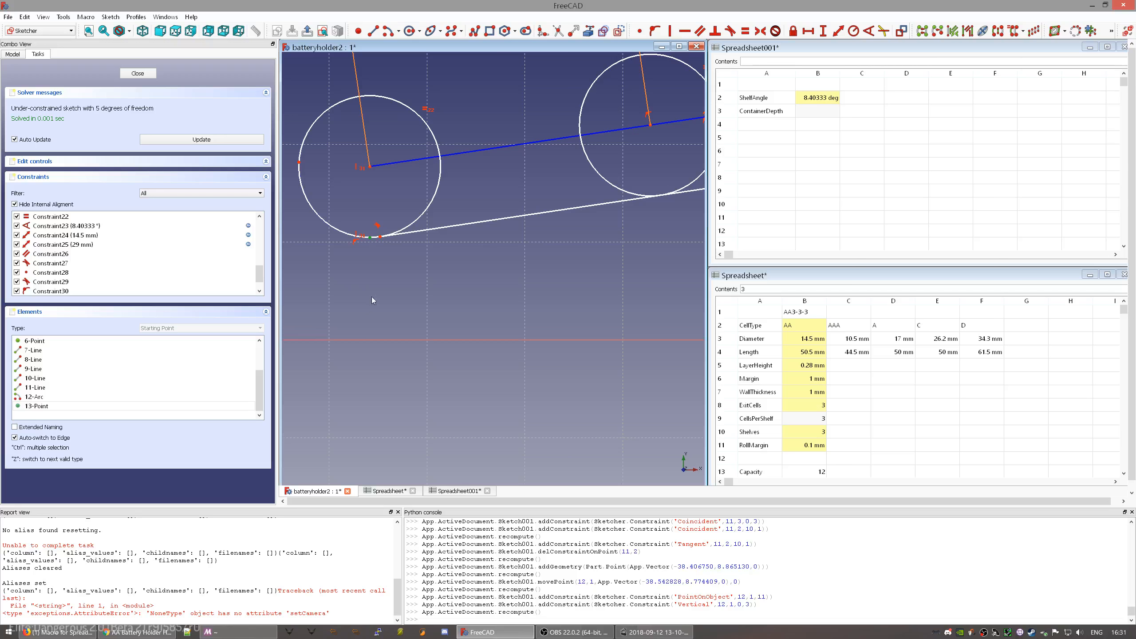
{"action": "left_click", "coordinate": [371, 340]}
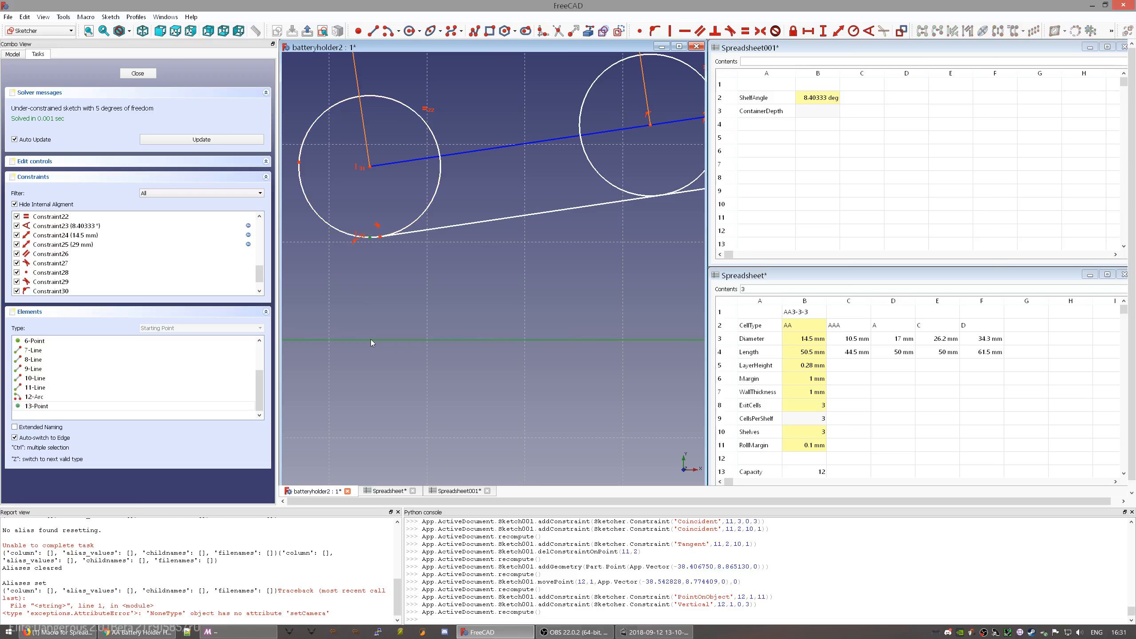
- Constrain the bottom point's height above the horizontal axis to Parameters.WallThickness (1 mm)
{"action": "left_click", "coordinate": [824, 32]}
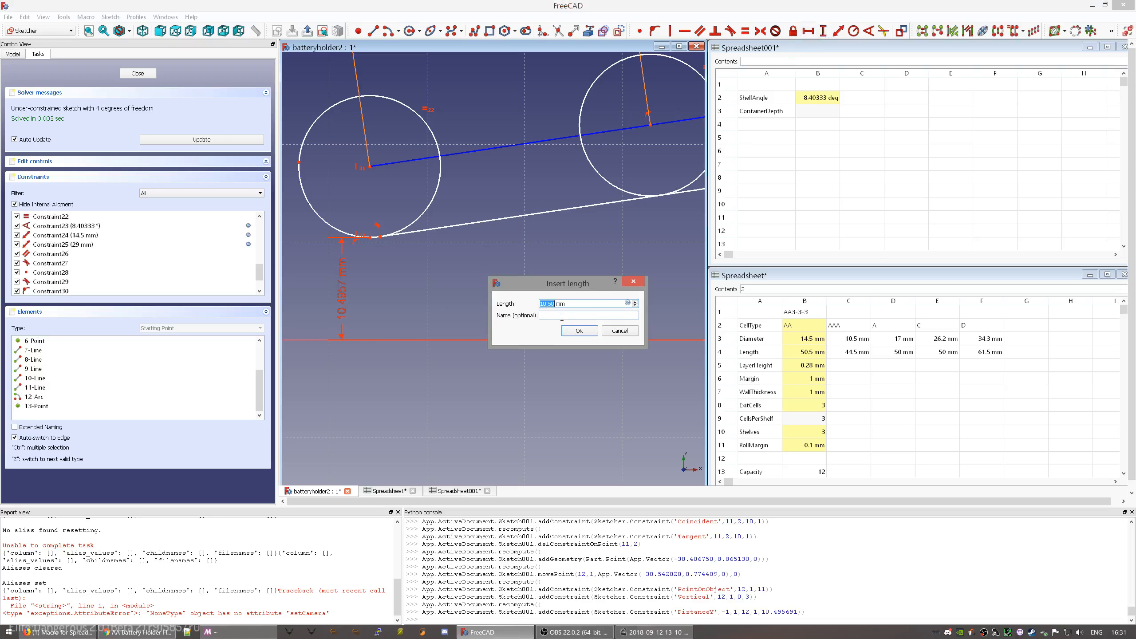
{"action": "key", "text": "equal"}
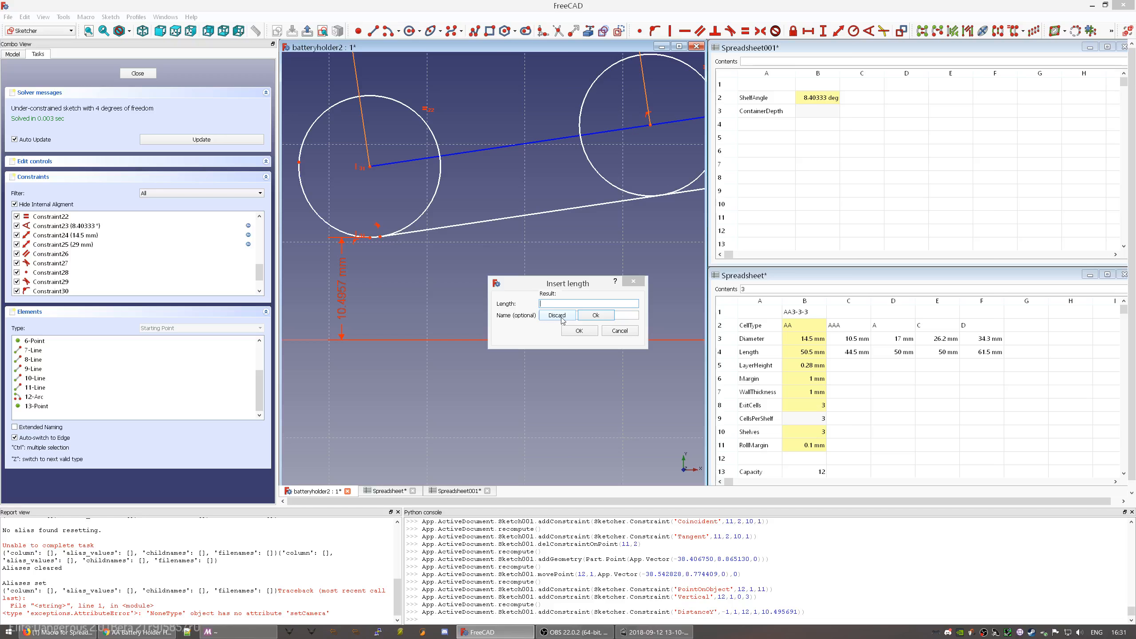
{"action": "type", "text": "Par"}
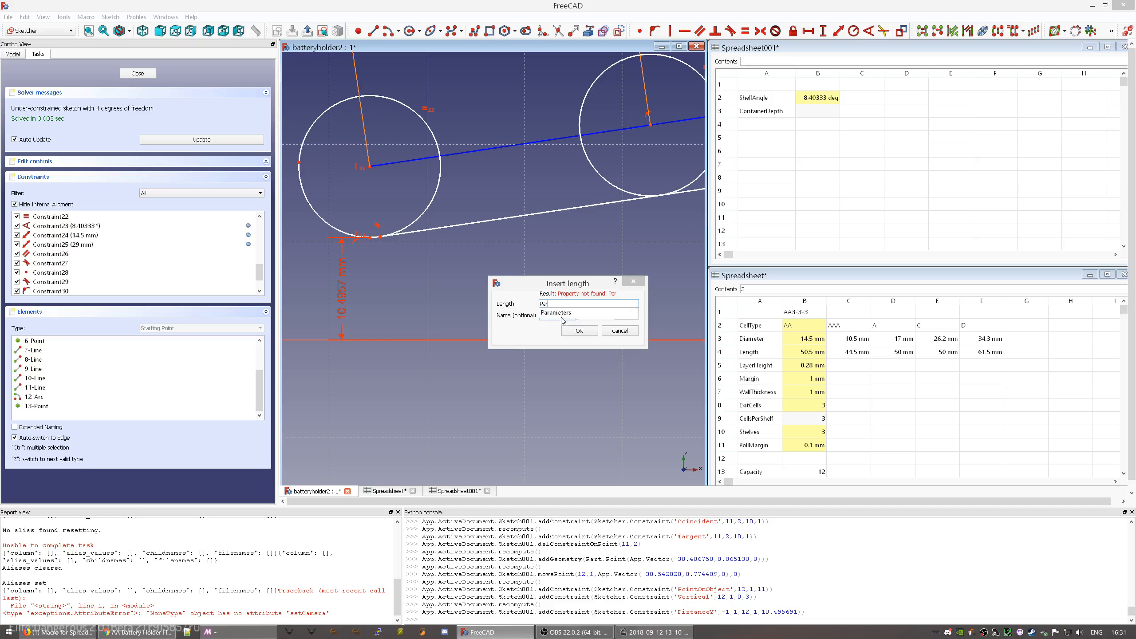
{"action": "type", "text": "ameters.WallThickness"}
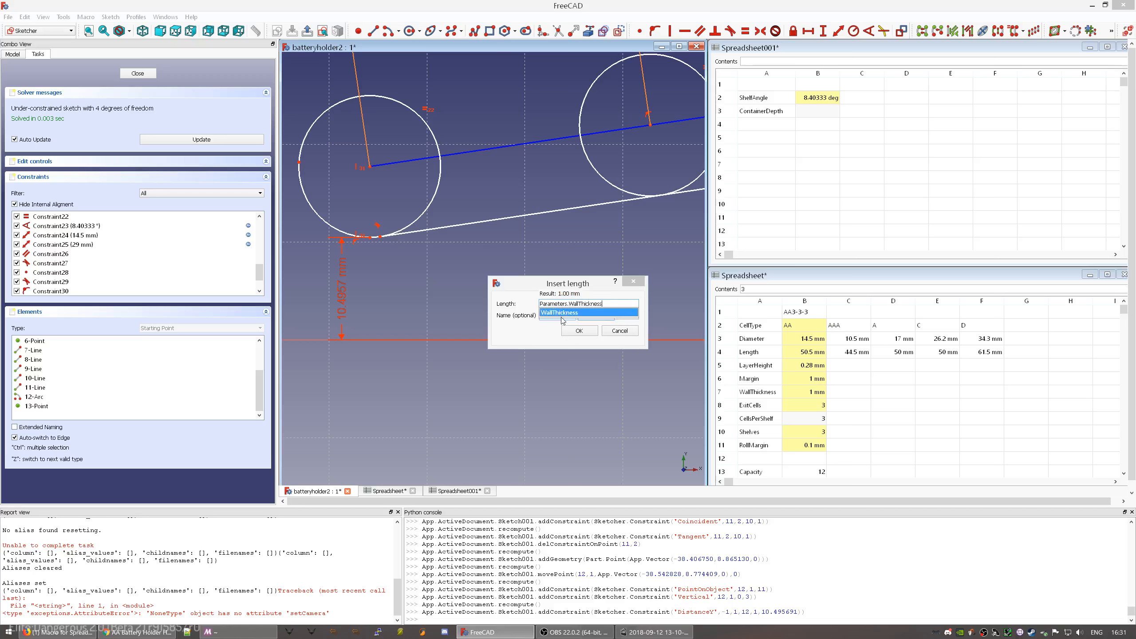
{"action": "key", "text": "Return"}
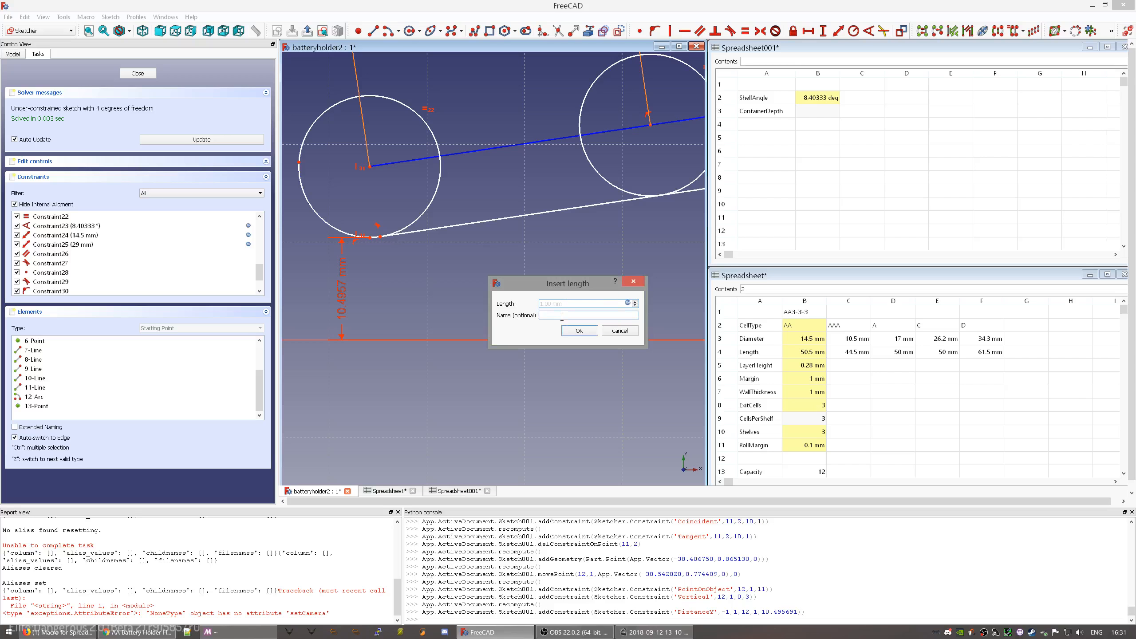
{"action": "left_click", "coordinate": [571, 332]}
- Pull the sloped line's right end back slightly
{"action": "scroll", "coordinate": [407, 300], "scroll_direction": "down", "scroll_amount": 5}
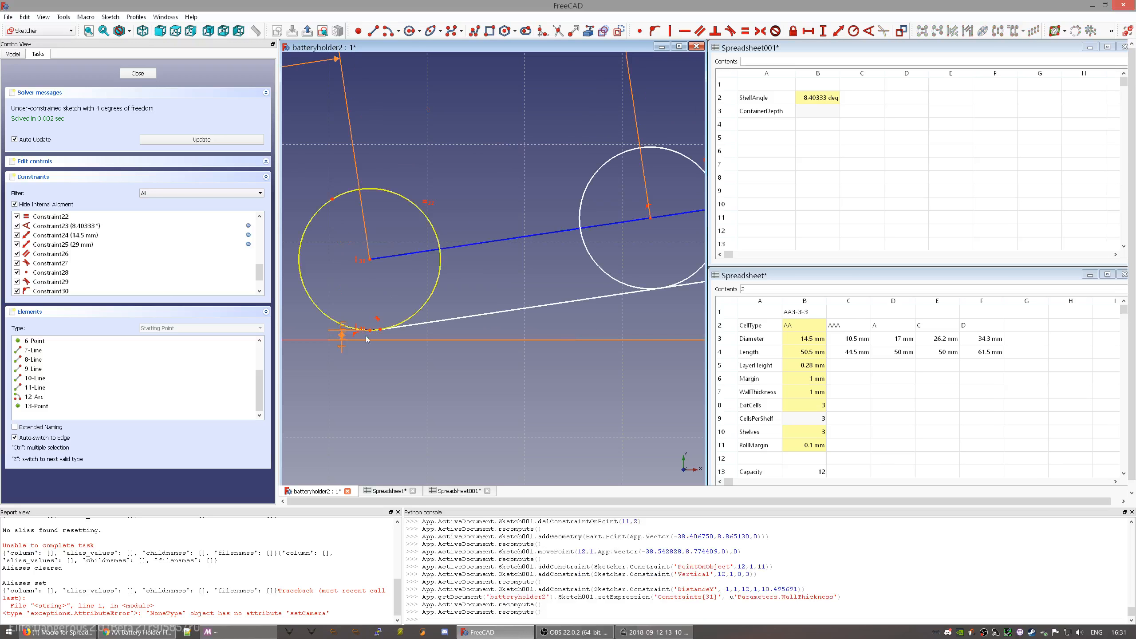
{"action": "mouse_move", "coordinate": [679, 298]}
{"action": "left_mouse_down"}
{"action": "mouse_move", "coordinate": [638, 311]}
{"action": "mouse_move", "coordinate": [664, 280]}
{"action": "left_mouse_up"}
{"action": "middle_click_drag", "start_coordinate": [620, 328], "coordinate": [551, 271]}
{"action": "middle_click_drag", "start_coordinate": [444, 295], "coordinate": [529, 313]}
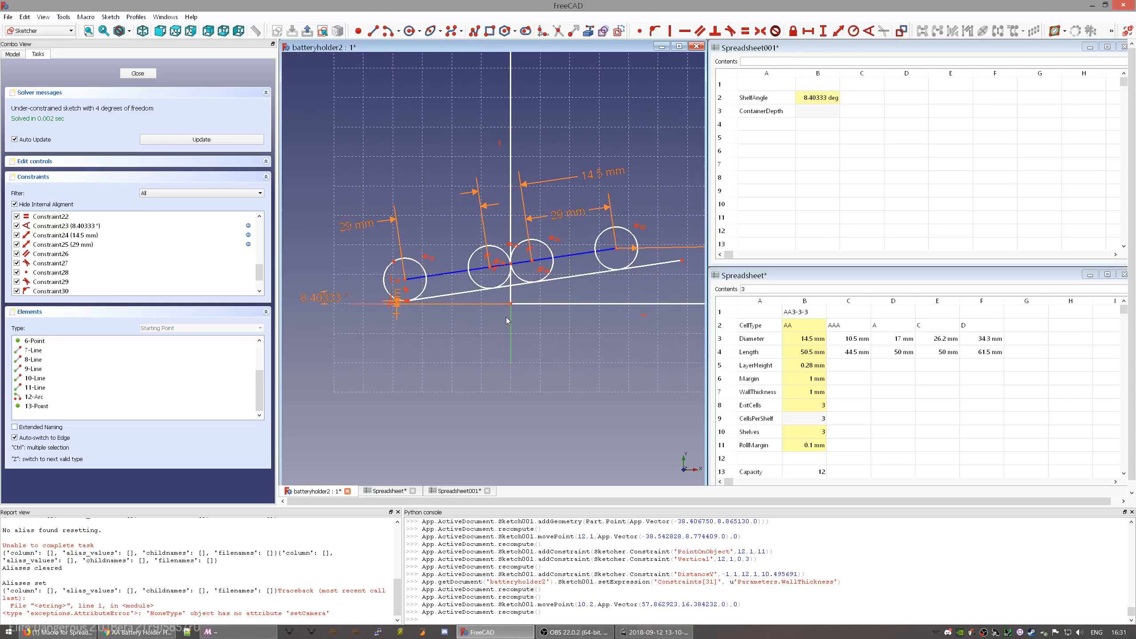
{"action": "scroll", "coordinate": [508, 321], "scroll_direction": "up", "scroll_amount": 6}
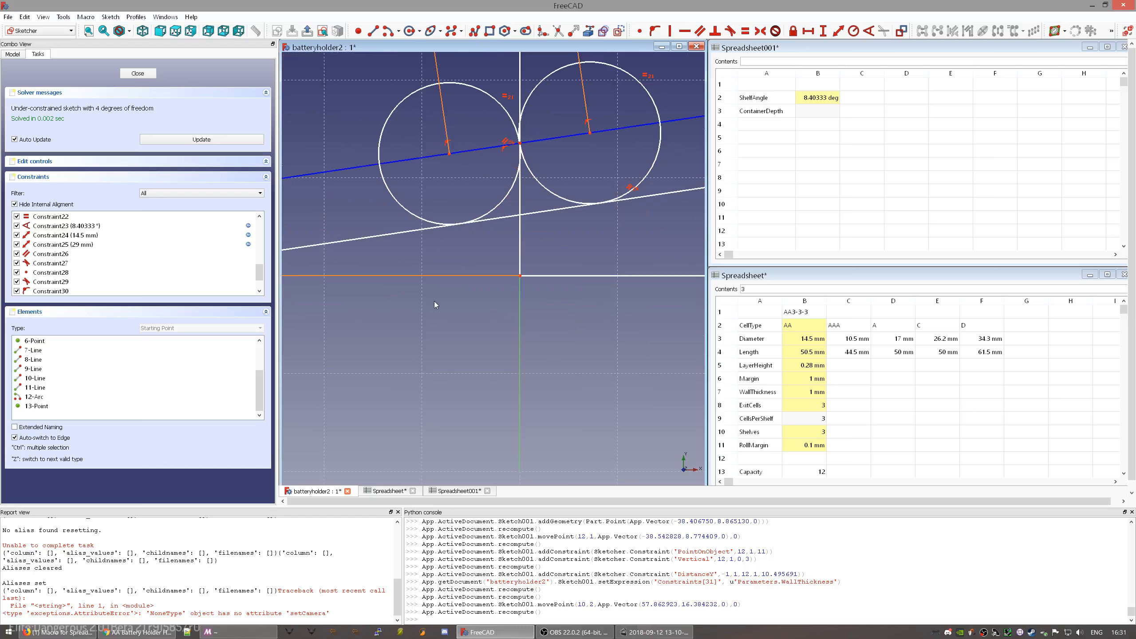
{"action": "scroll", "coordinate": [435, 301], "scroll_direction": "down", "scroll_amount": 8}
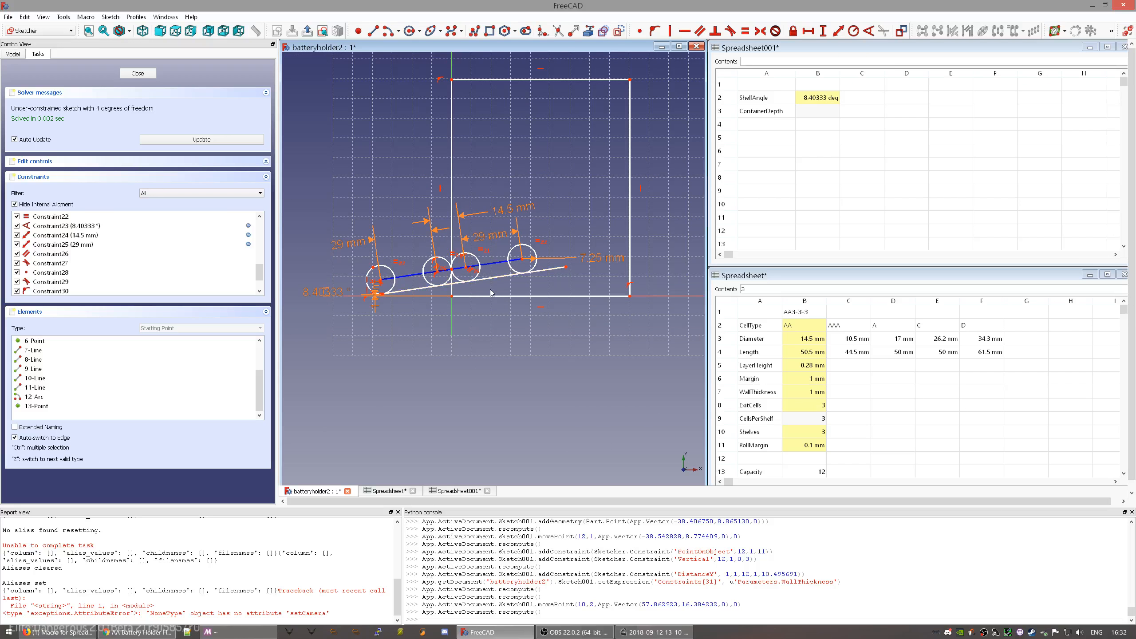
{"action": "middle_click_drag", "start_coordinate": [493, 296], "coordinate": [536, 328]}
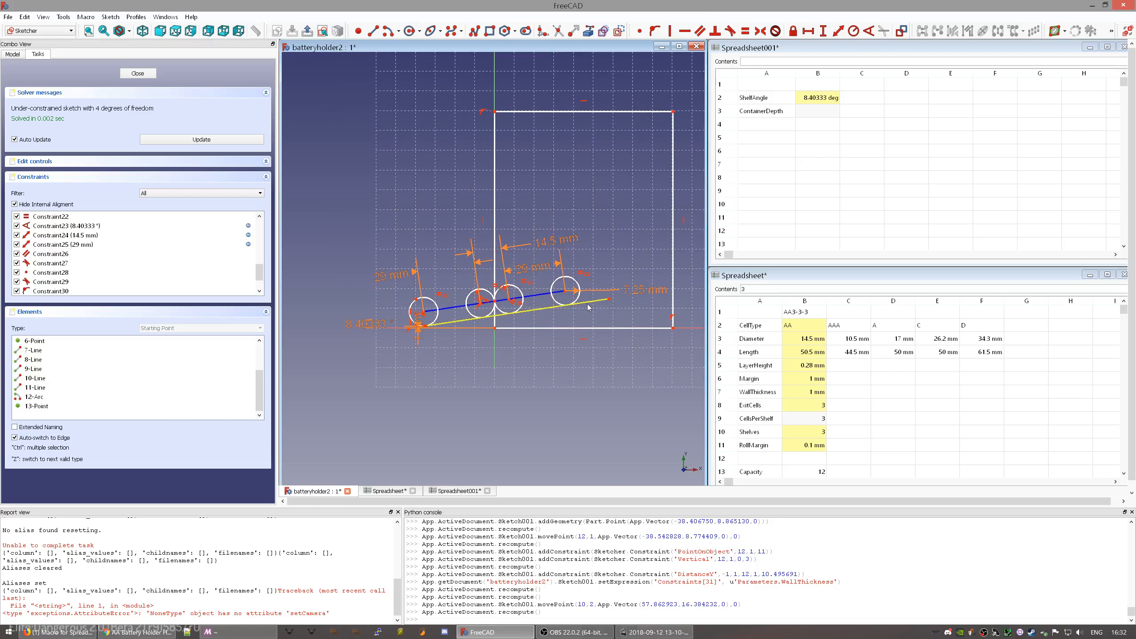
- Shorten the sloped line so its right end sits under the last circle
{"action": "scroll", "coordinate": [423, 330], "scroll_direction": "up", "scroll_amount": 8}
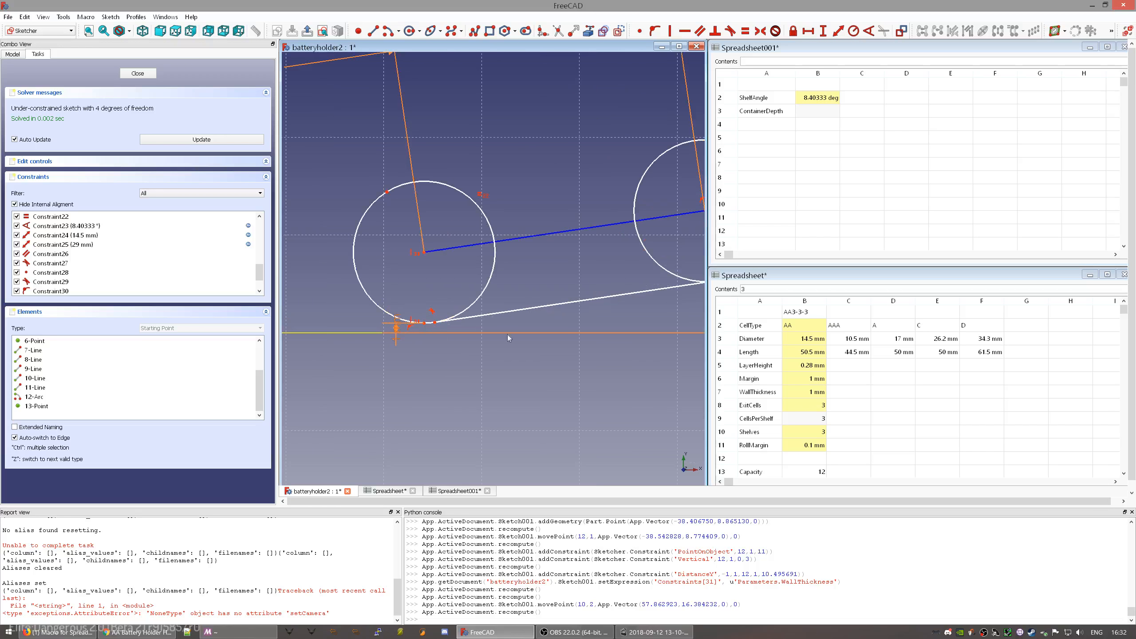
{"action": "mouse_move", "coordinate": [609, 313]}
{"action": "middle_mouse_down"}
{"action": "mouse_move", "coordinate": [553, 290]}
{"action": "mouse_move", "coordinate": [552, 312]}
{"action": "mouse_move", "coordinate": [404, 303]}
{"action": "middle_mouse_up"}
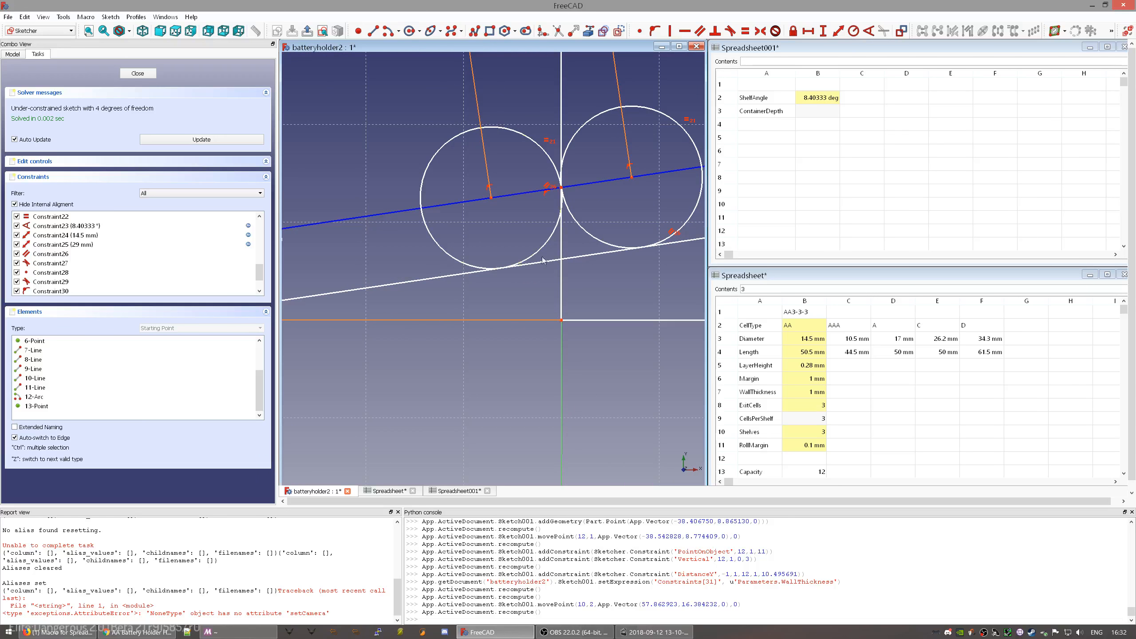
{"action": "scroll", "coordinate": [514, 291], "scroll_direction": "down", "scroll_amount": 5}
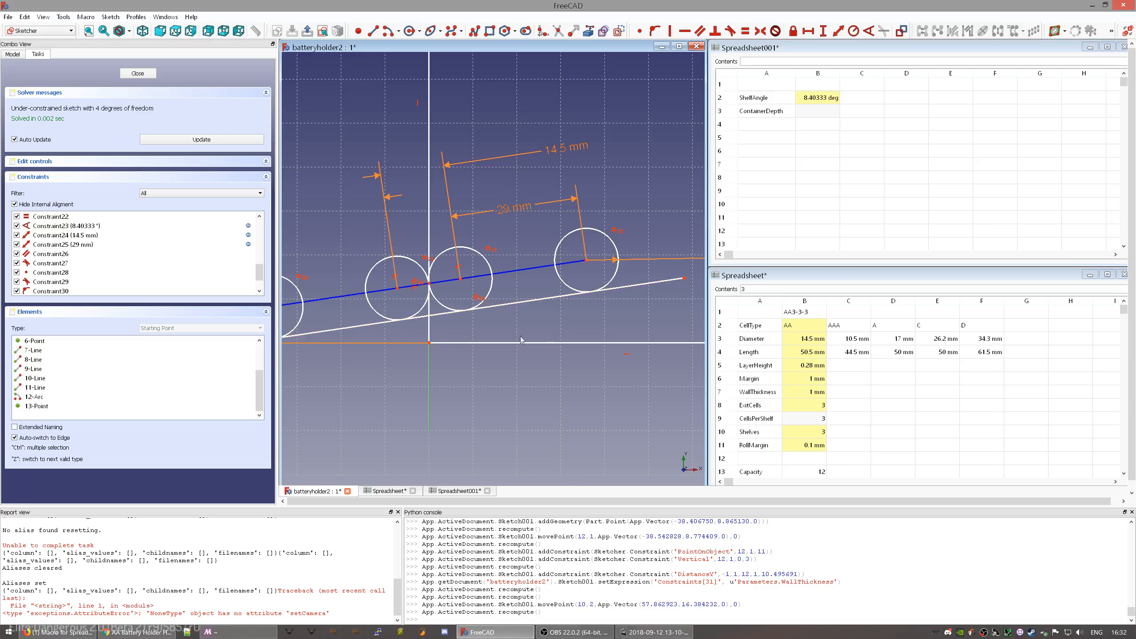
{"action": "middle_click_drag", "start_coordinate": [484, 345], "coordinate": [410, 271]}
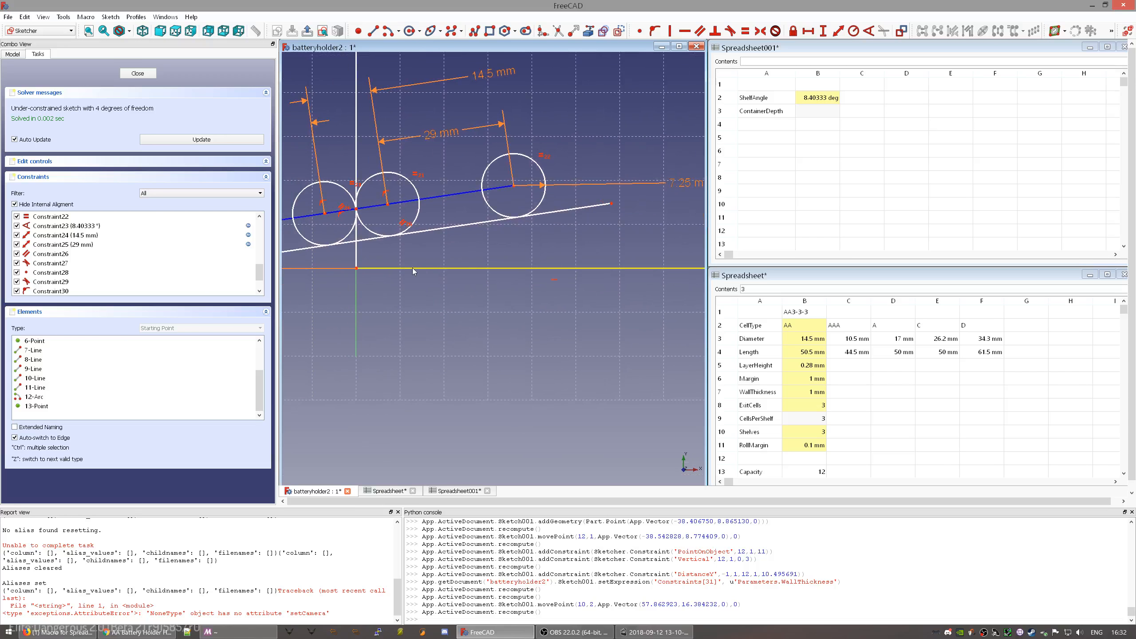
{"action": "mouse_move", "coordinate": [473, 270]}
{"action": "middle_mouse_down"}
{"action": "mouse_move", "coordinate": [619, 400]}
{"action": "mouse_move", "coordinate": [564, 355]}
{"action": "middle_mouse_up"}
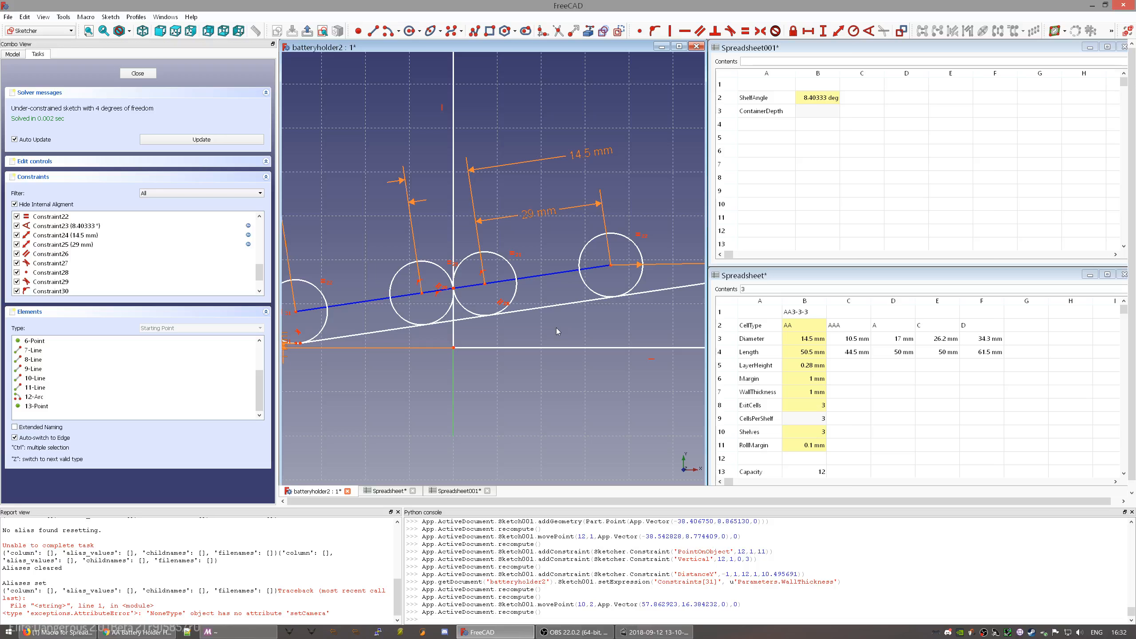
{"action": "middle_click_drag", "start_coordinate": [554, 351], "coordinate": [543, 346]}
{"action": "scroll", "coordinate": [513, 318], "scroll_direction": "down", "scroll_amount": 5}
{"action": "middle_click_drag", "start_coordinate": [515, 323], "coordinate": [550, 340]}
{"action": "mouse_move", "coordinate": [572, 326]}
{"action": "left_mouse_down"}
{"action": "mouse_move", "coordinate": [582, 329]}
{"action": "mouse_move", "coordinate": [542, 336]}
{"action": "mouse_move", "coordinate": [555, 333]}
{"action": "left_mouse_up"}
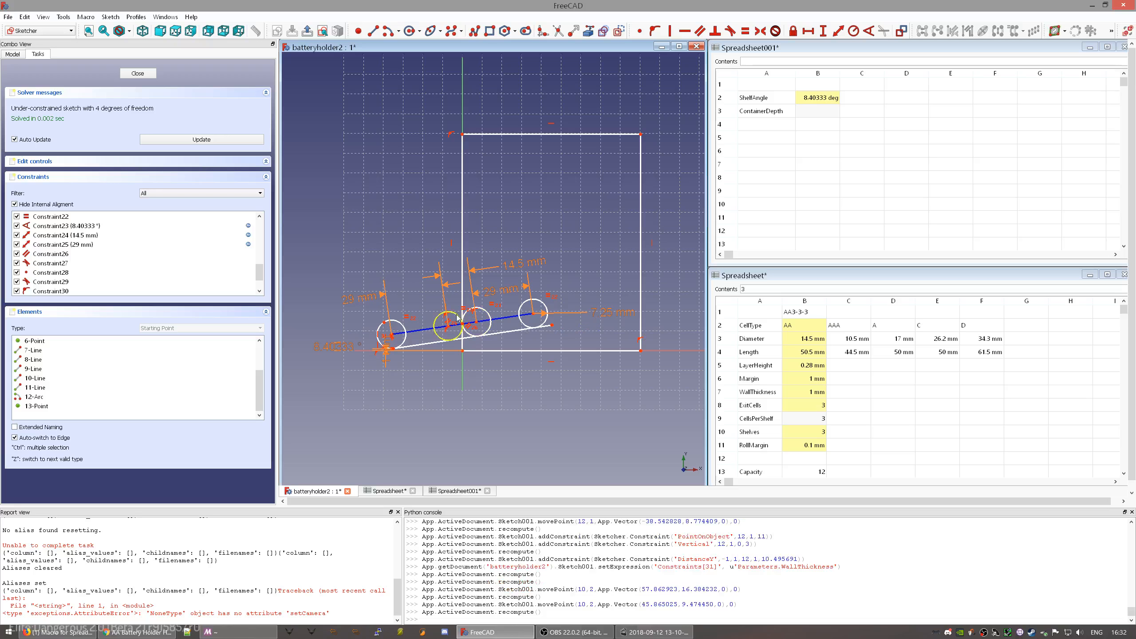
- Select the rightmost circle, then switch to the browser with the forum thread and holder video
{"action": "left_click", "coordinate": [544, 303]}
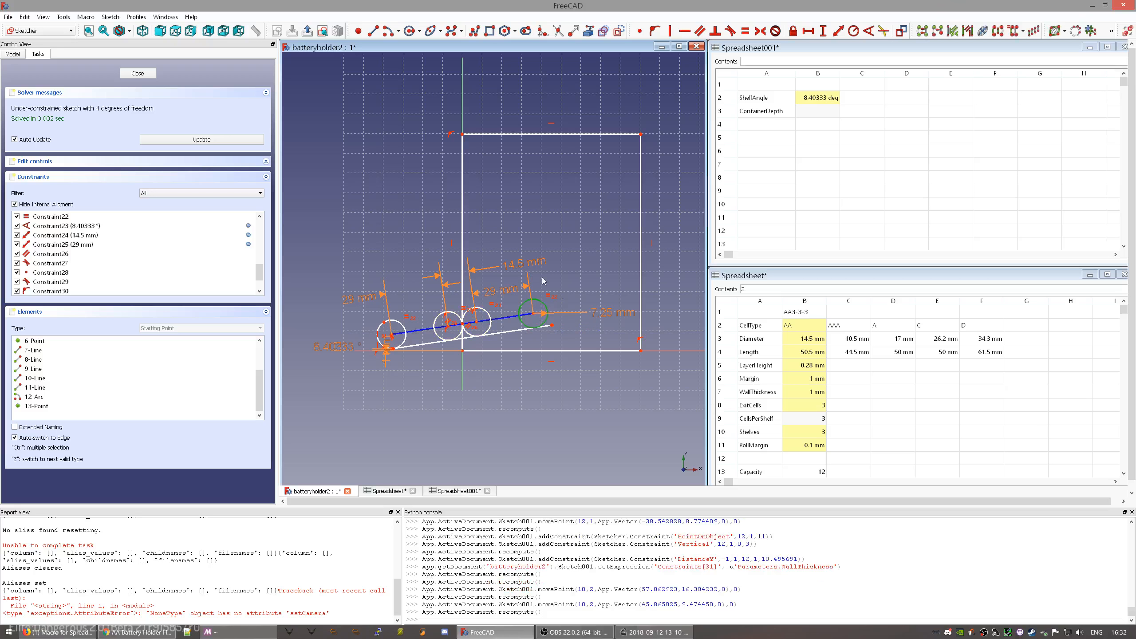
{"action": "scroll", "coordinate": [543, 353], "scroll_direction": "up", "scroll_amount": 4}
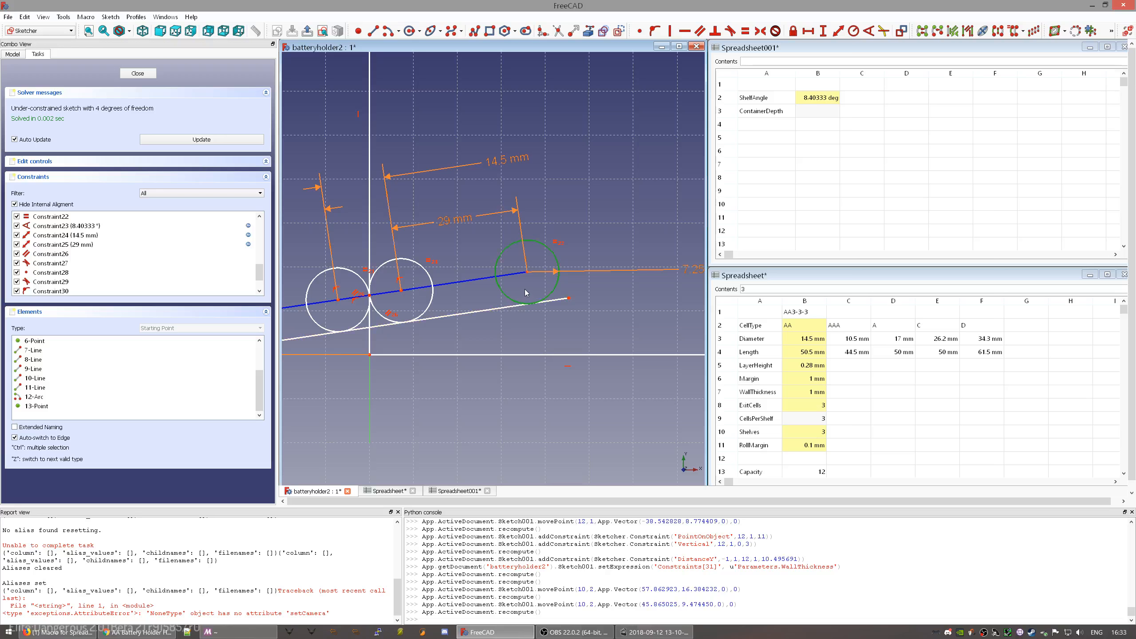
{"action": "key", "text": "alt+Tab"}
{"action": "key", "text": "alt+Tab"}
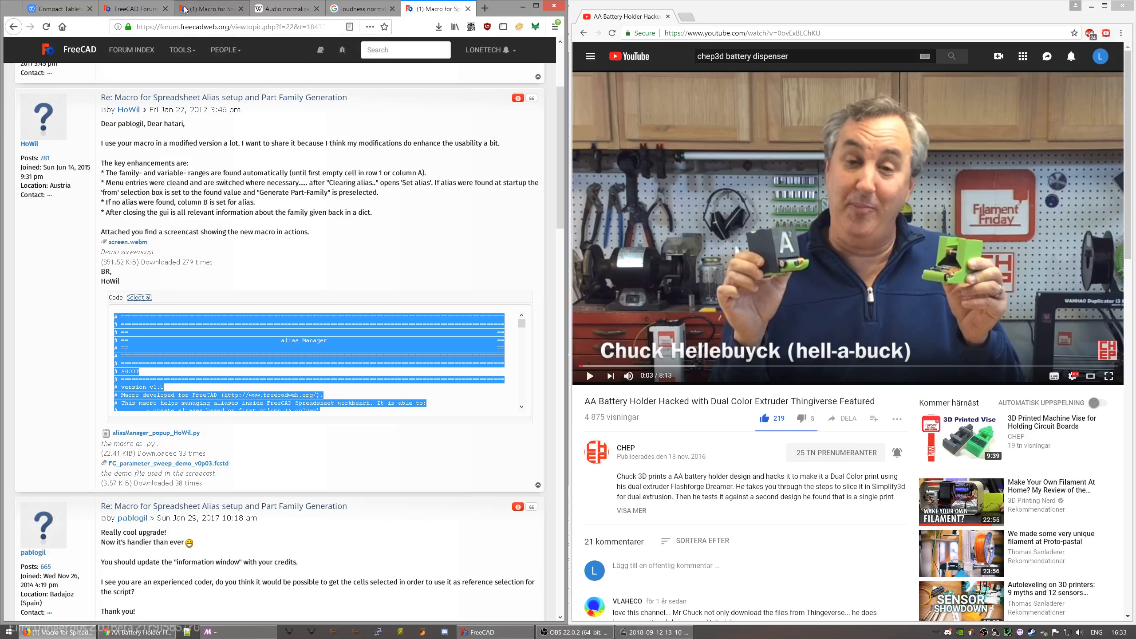
- View the Thingiverse Compact Tabletop Battery Holder page, then return to the FreeCAD sketch
{"action": "left_click", "coordinate": [63, 9]}
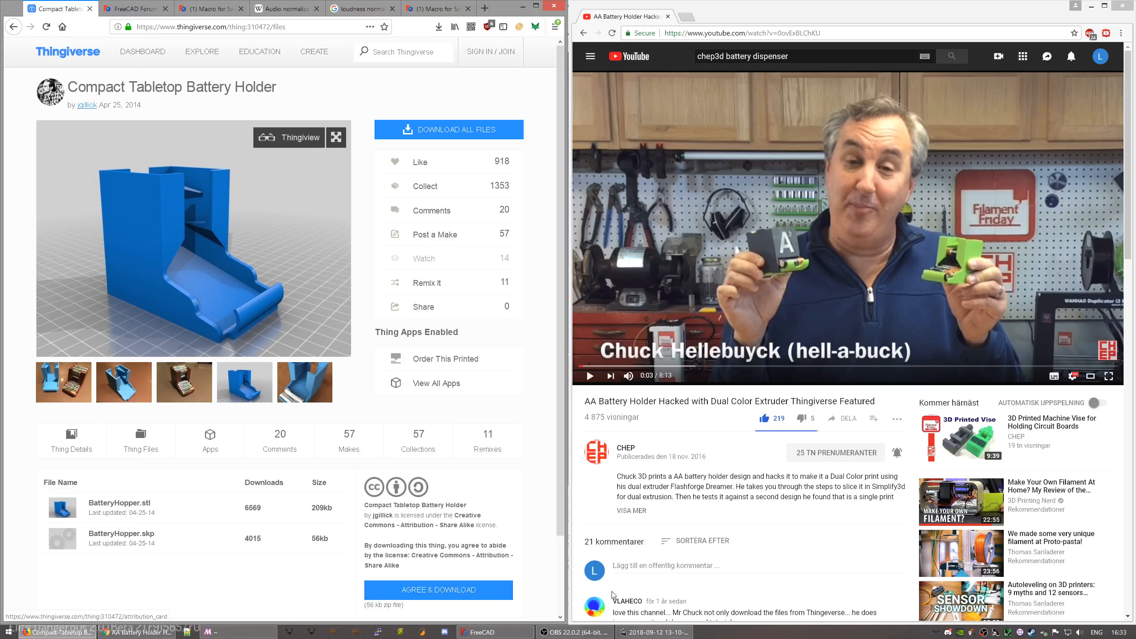
{"action": "left_click", "coordinate": [465, 632]}
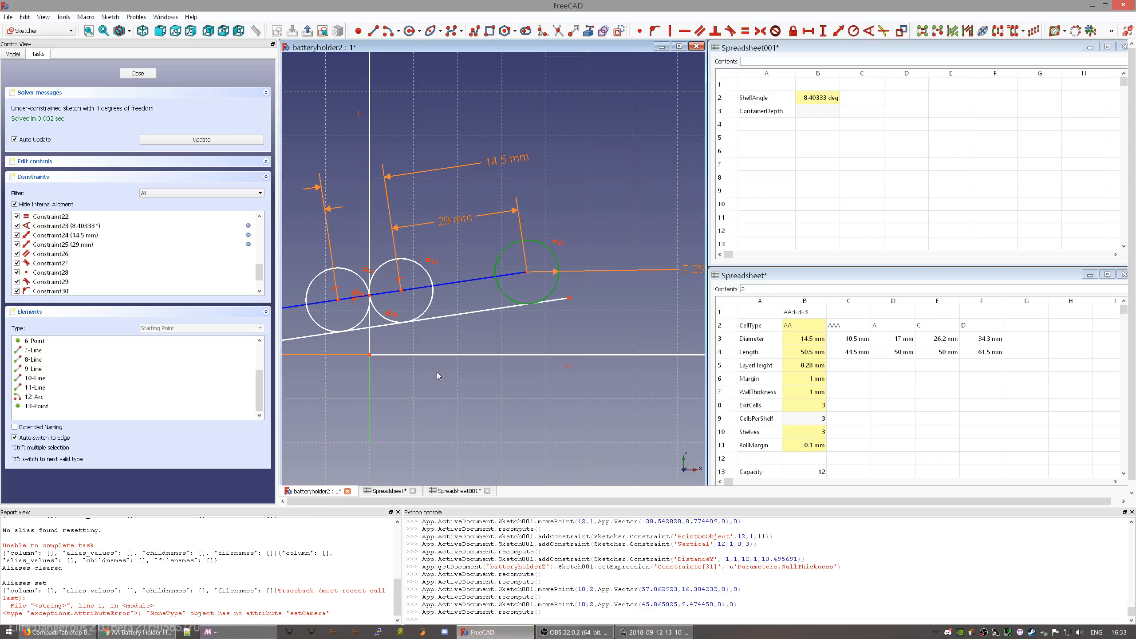
- Draw tall narrow rectangles along the outline's left and right edges, then switch to the Thingiverse page
{"action": "middle_click_drag", "start_coordinate": [457, 309], "coordinate": [524, 302]}
{"action": "left_click", "coordinate": [490, 31]}
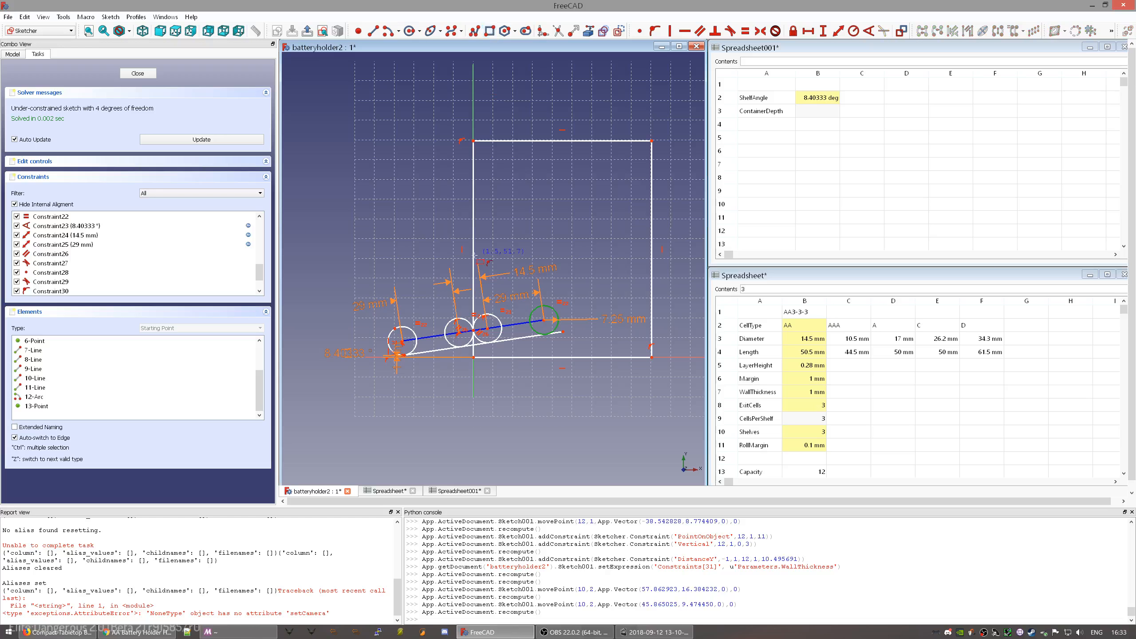
{"action": "left_click", "coordinate": [474, 297]}
{"action": "left_click", "coordinate": [462, 149]}
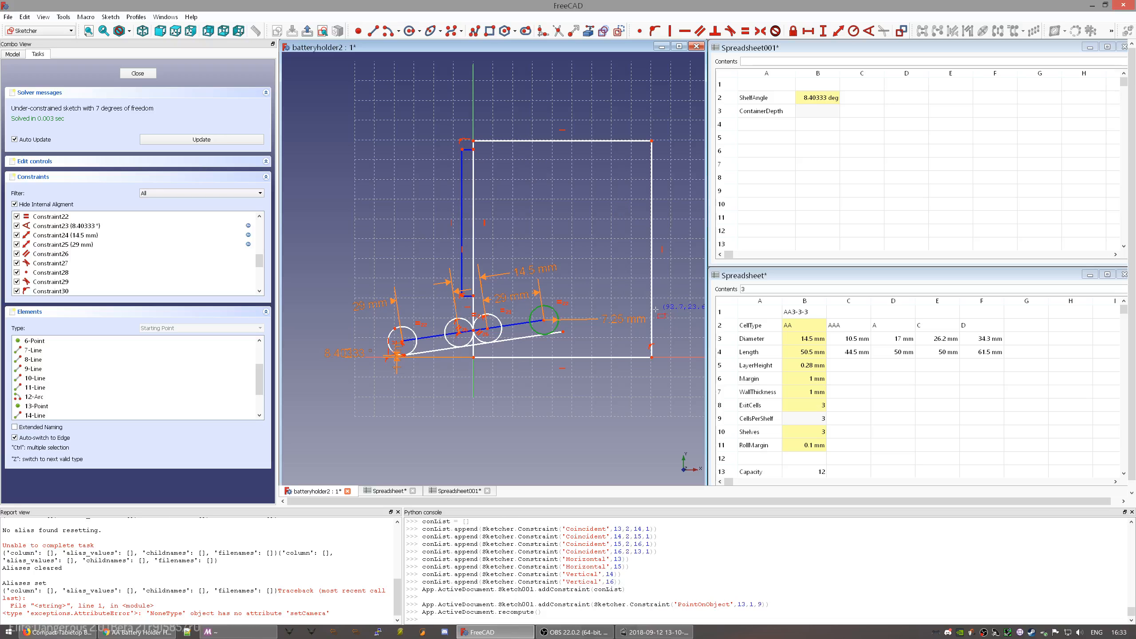
{"action": "left_click", "coordinate": [652, 141]}
{"action": "left_click", "coordinate": [664, 358]}
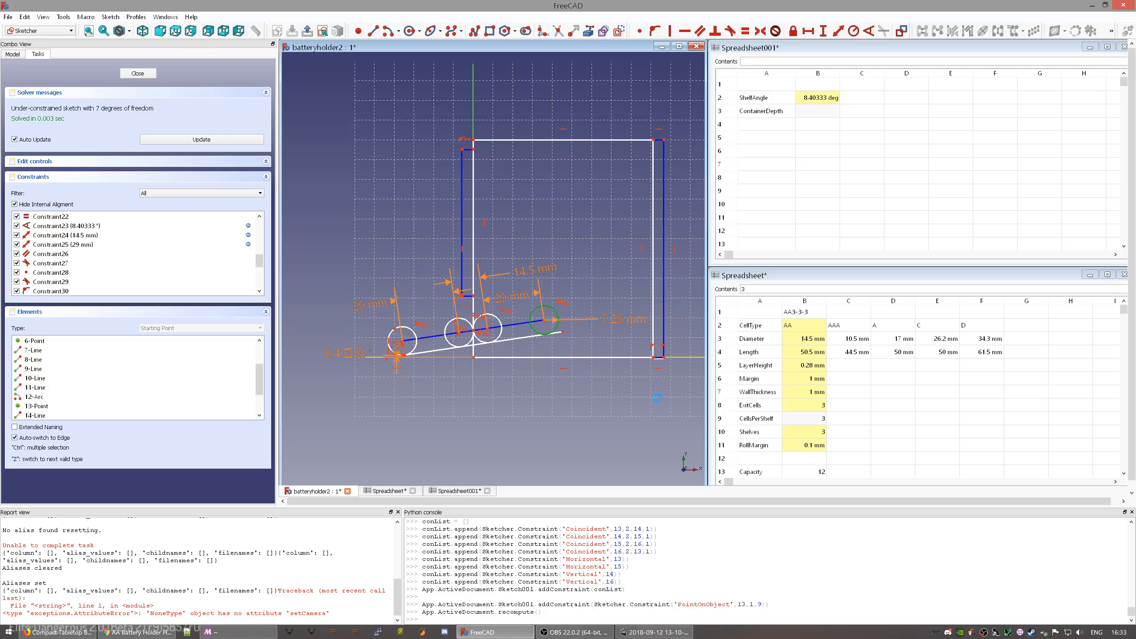
{"action": "scroll", "coordinate": [628, 320], "scroll_direction": "up", "scroll_amount": 2}
{"action": "scroll", "coordinate": [628, 321], "scroll_direction": "down", "scroll_amount": 2}
{"action": "right_click", "coordinate": [624, 283]}
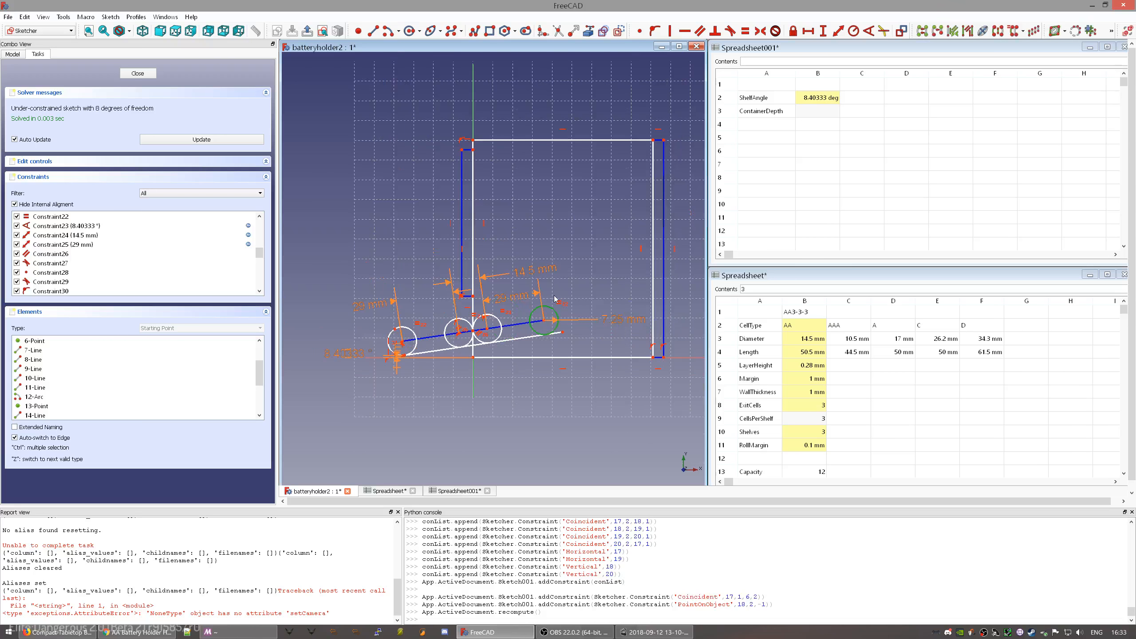
{"action": "key", "text": "alt+Tab"}
- Go back three photos to the blue hopper image, then return to FreeCAD
{"action": "mouse_move", "coordinate": [254, 242]}
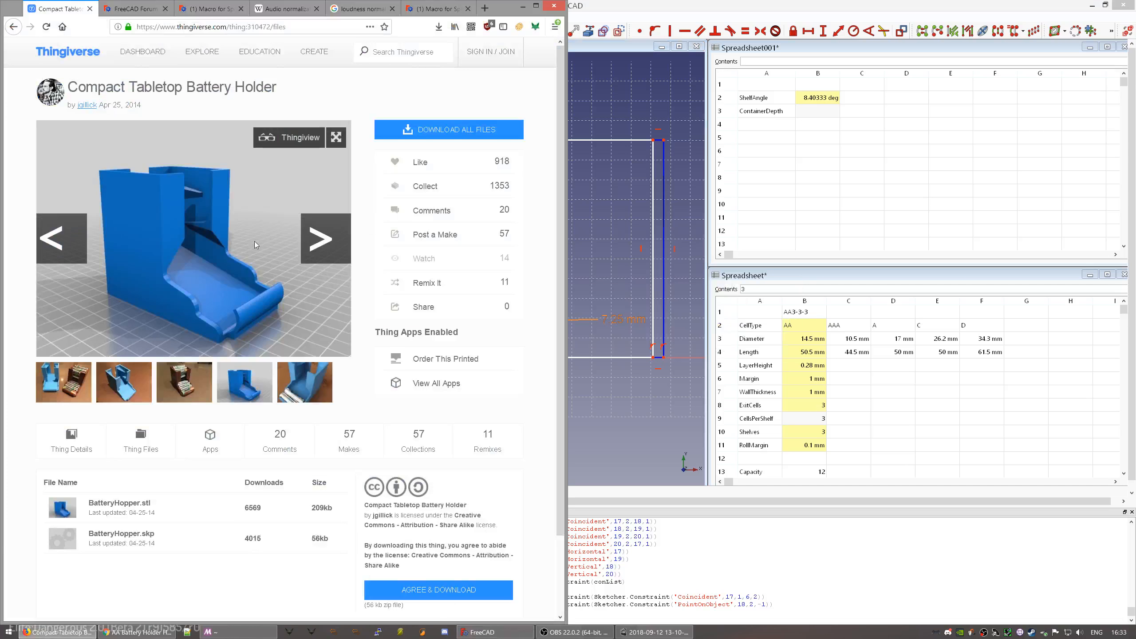
{"action": "left_click", "coordinate": [79, 262]}
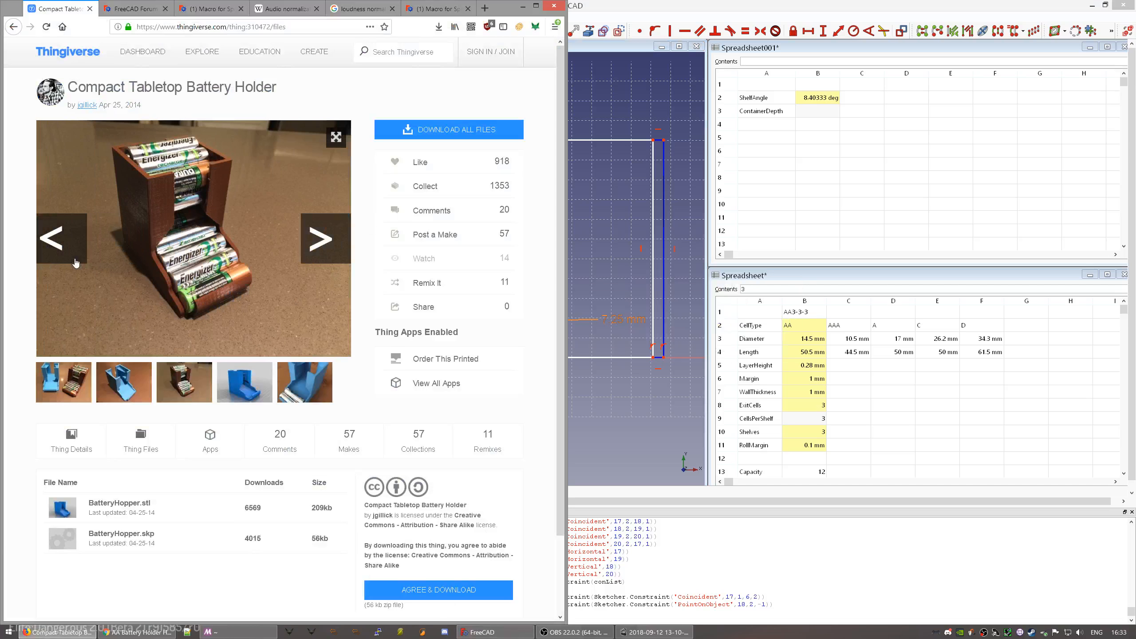
{"action": "left_click", "coordinate": [75, 263]}
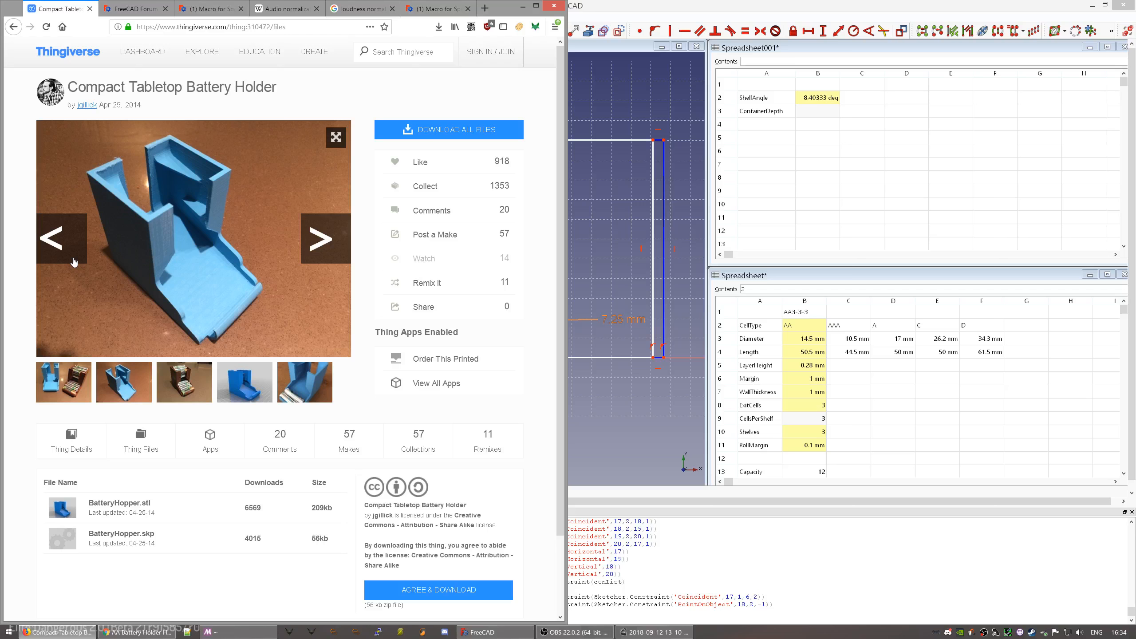
{"action": "left_click", "coordinate": [73, 262]}
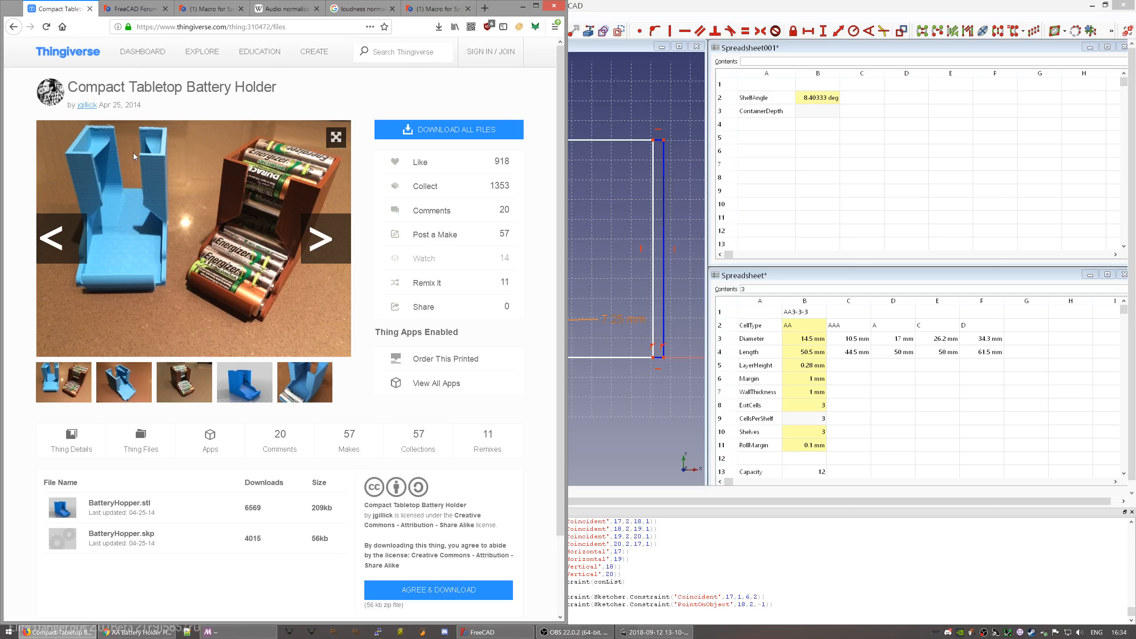
{"action": "left_click", "coordinate": [599, 260]}
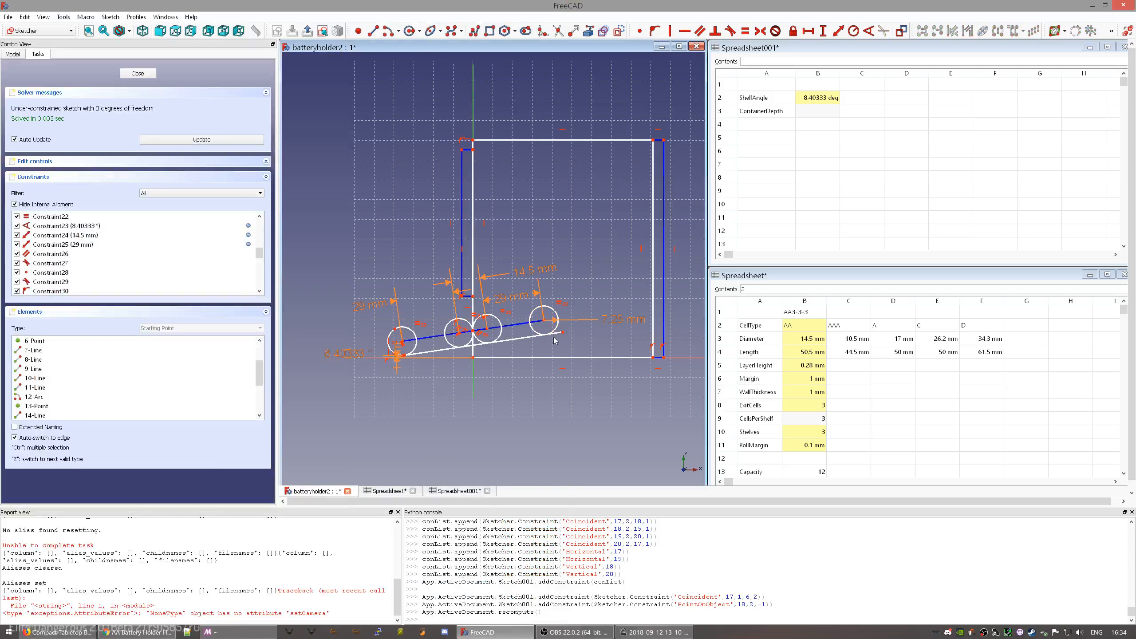
- Draw an arc starting at the sloped shelf line's right end
{"action": "scroll", "coordinate": [554, 340], "scroll_direction": "up", "scroll_amount": 4}
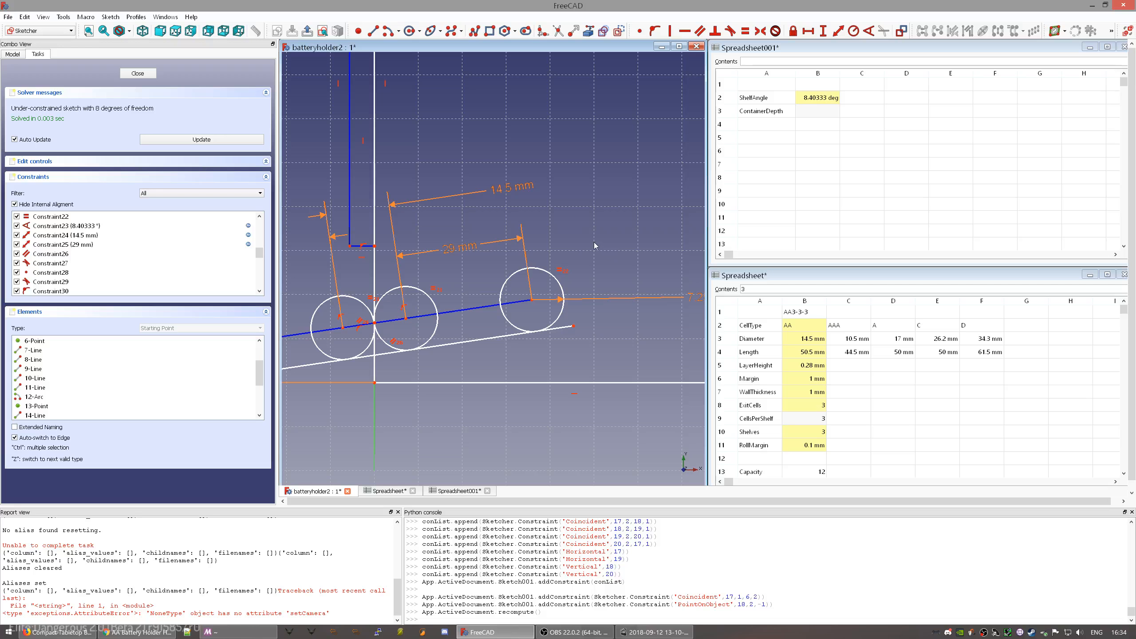
{"action": "left_click", "coordinate": [389, 32]}
{"action": "left_click", "coordinate": [520, 258]}
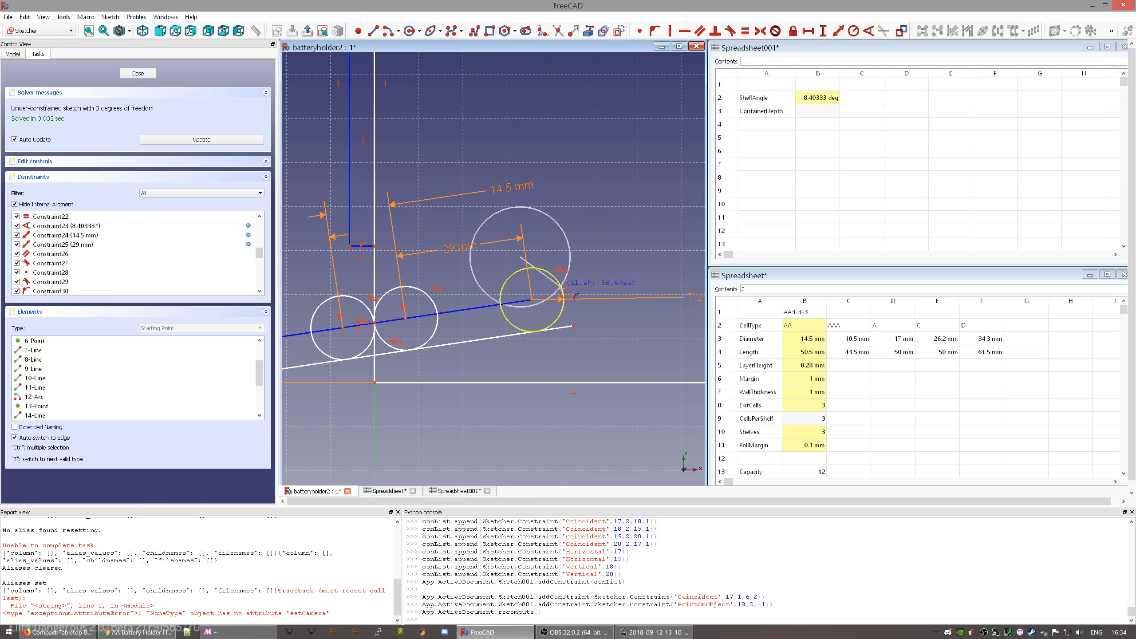
{"action": "left_click", "coordinate": [574, 326]}
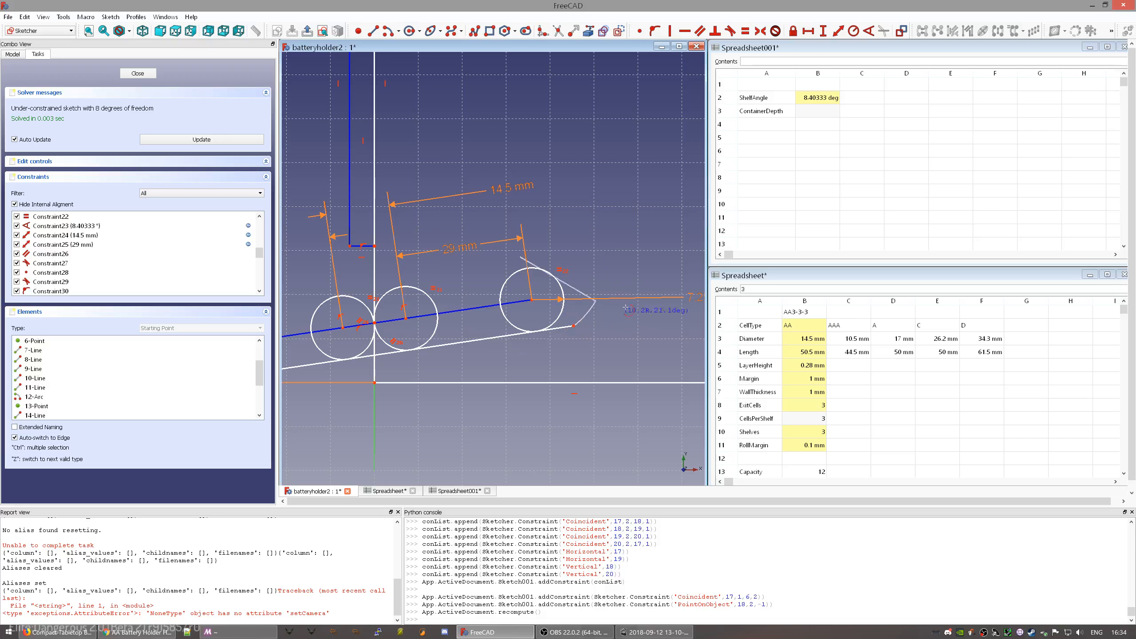
{"action": "left_click", "coordinate": [643, 252]}
{"action": "key", "text": "Escape"}
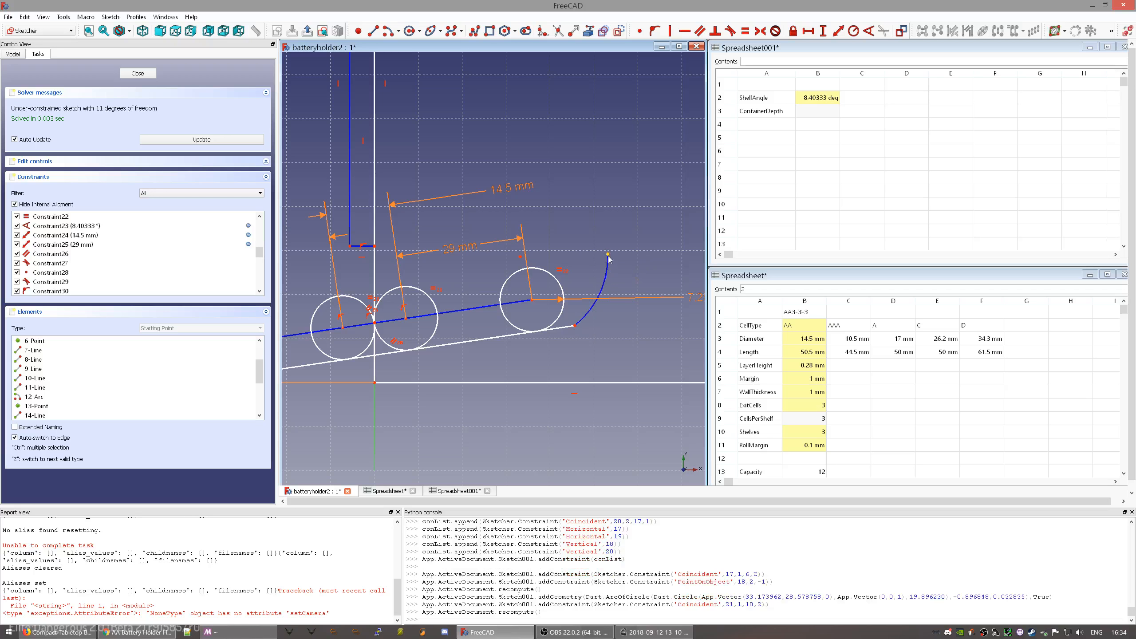
- Make the arc tangent to the shelf line, then select its upper endpoint and the right wall
{"action": "scroll", "coordinate": [610, 263], "scroll_direction": "down", "scroll_amount": 4}
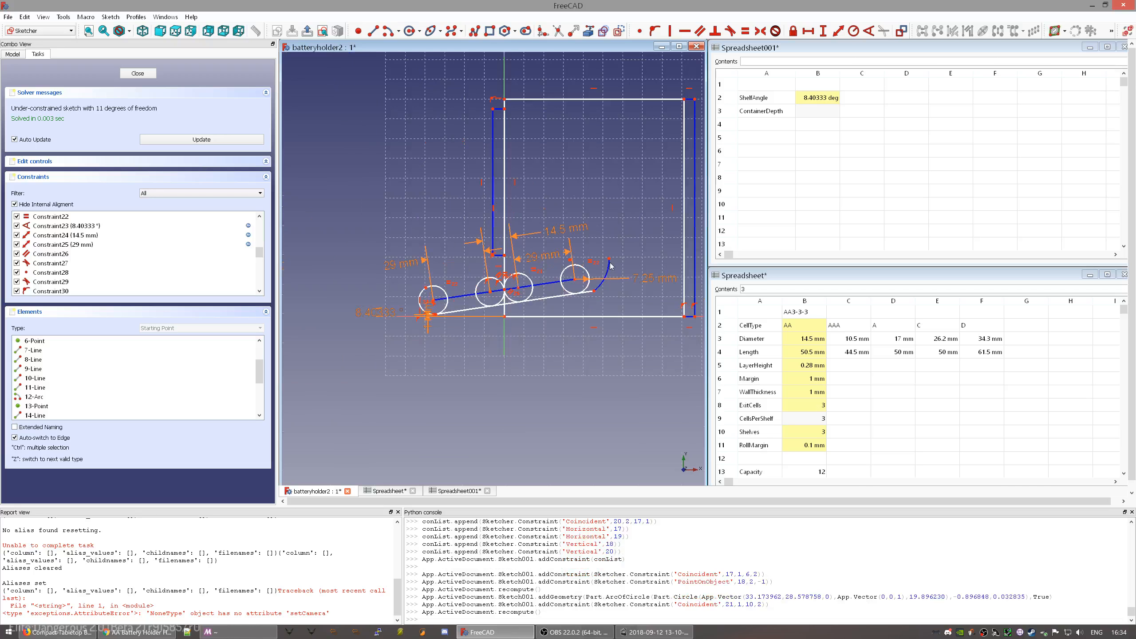
{"action": "left_click", "coordinate": [599, 288]}
{"action": "left_click", "coordinate": [589, 294], "text": "ctrl"}
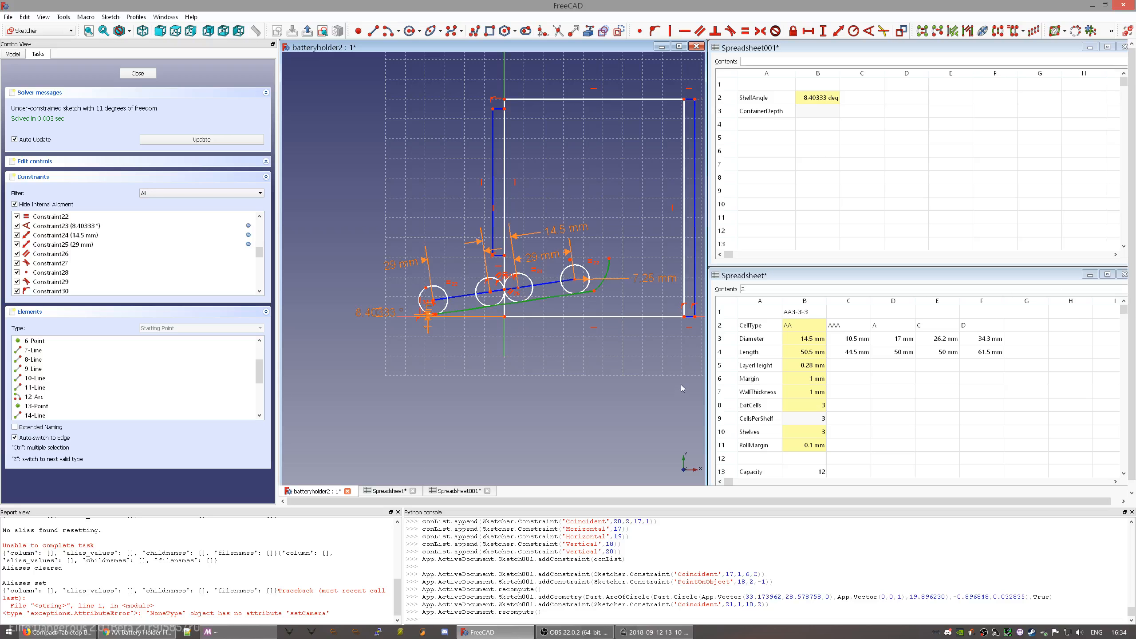
{"action": "key", "text": "t"}
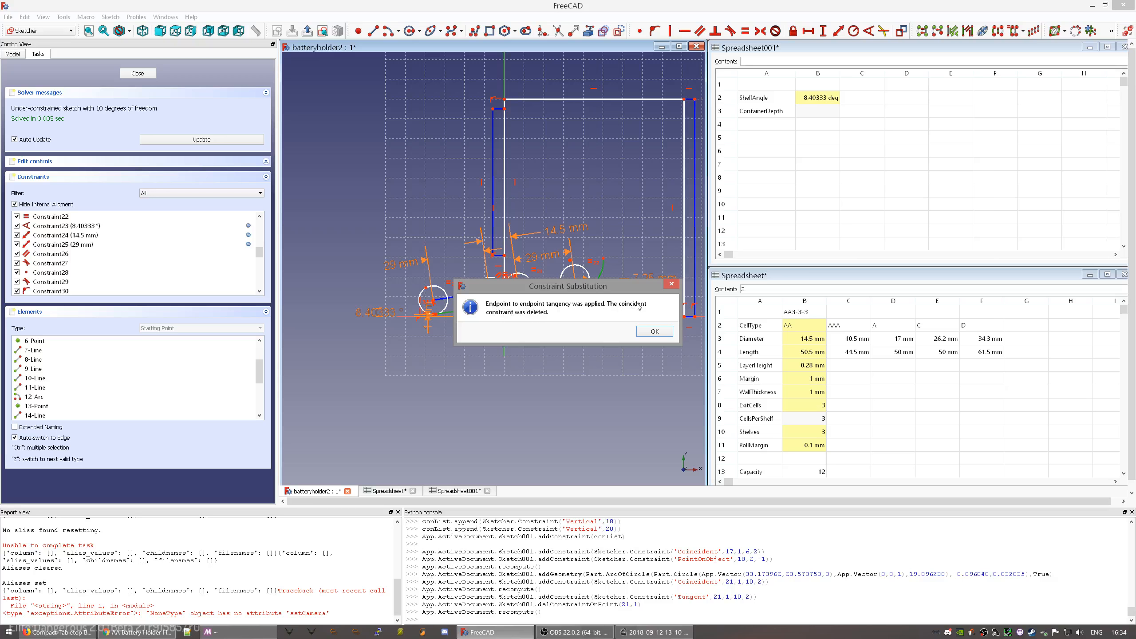
{"action": "left_click", "coordinate": [654, 331]}
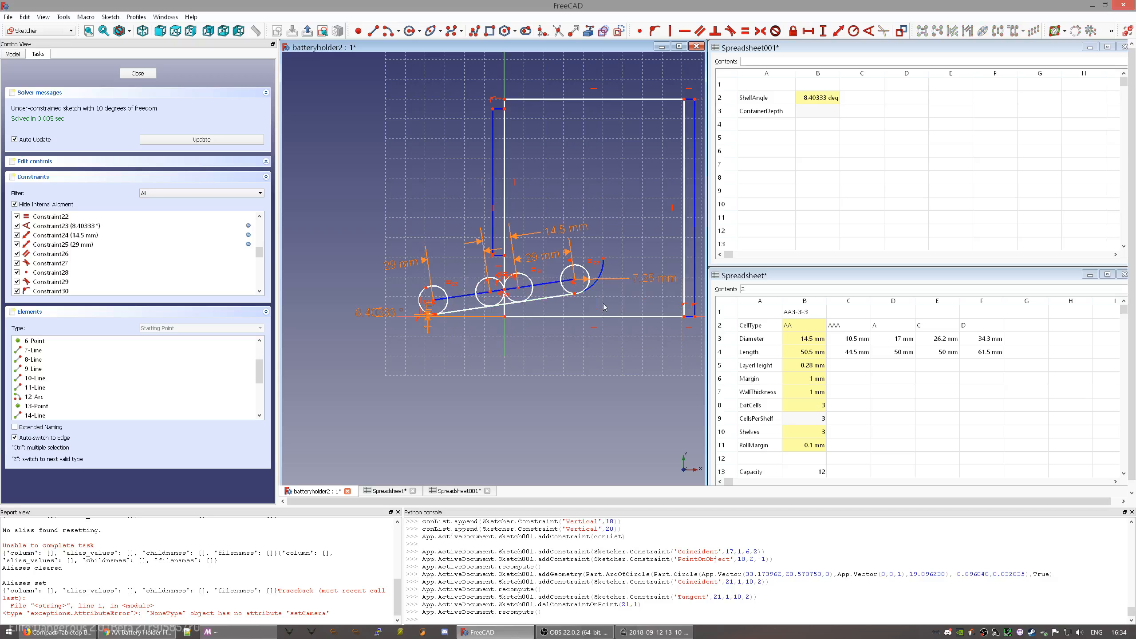
{"action": "left_click", "coordinate": [604, 260]}
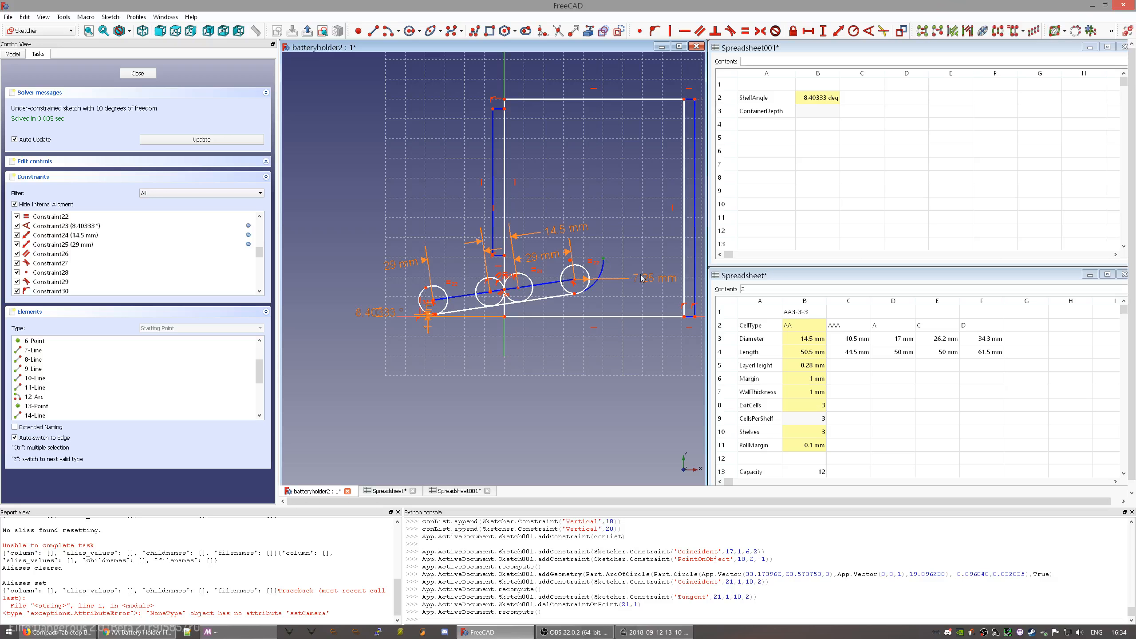
{"action": "left_click", "coordinate": [684, 264]}
- Make the arc tangent to the right wall and drag the arc and wall beside the last circle
{"action": "key", "text": "t"}
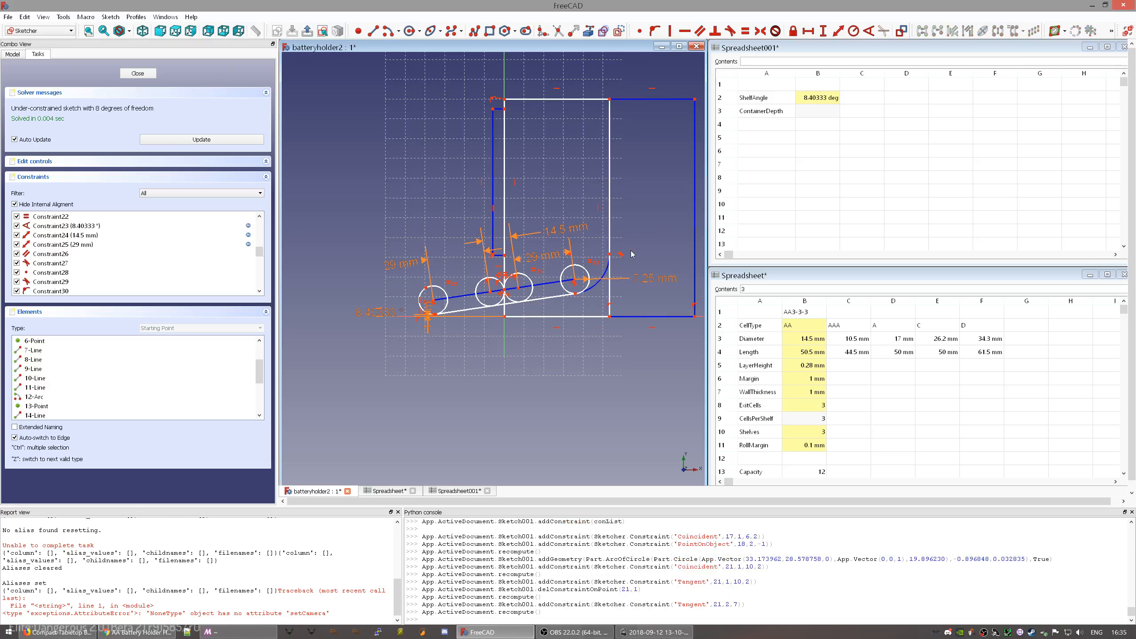
{"action": "scroll", "coordinate": [594, 275], "scroll_direction": "up", "scroll_amount": 5}
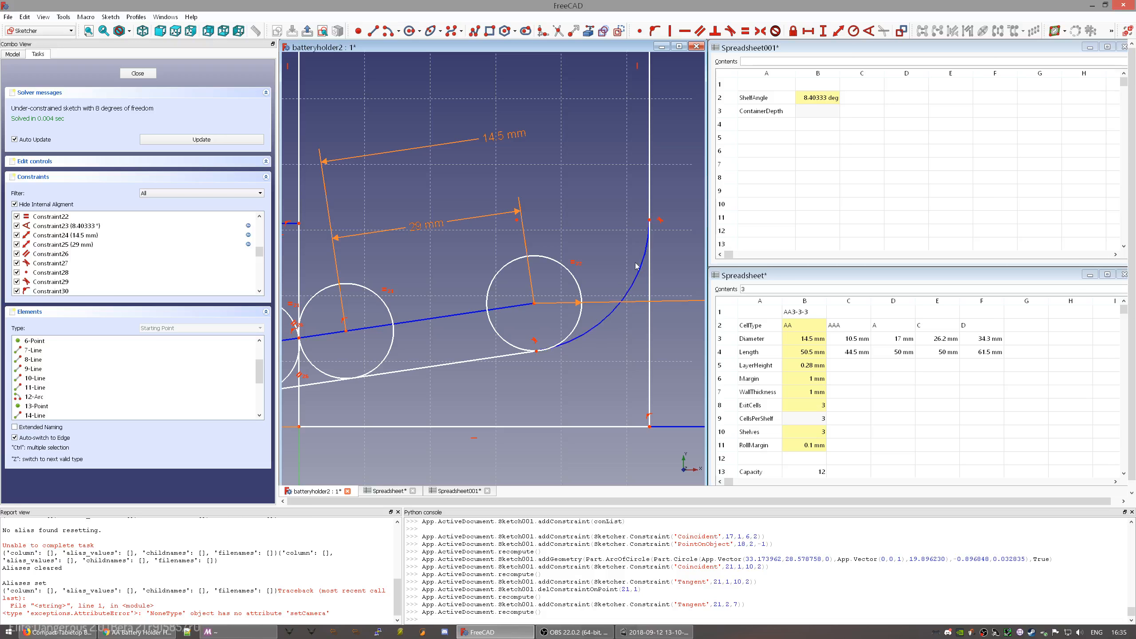
{"action": "mouse_move", "coordinate": [517, 221]}
{"action": "left_mouse_down"}
{"action": "mouse_move", "coordinate": [563, 220]}
{"action": "mouse_move", "coordinate": [480, 245]}
{"action": "mouse_move", "coordinate": [490, 274]}
{"action": "mouse_move", "coordinate": [526, 309]}
{"action": "mouse_move", "coordinate": [553, 286]}
{"action": "mouse_move", "coordinate": [528, 246]}
{"action": "mouse_move", "coordinate": [511, 245]}
{"action": "mouse_move", "coordinate": [569, 316]}
{"action": "mouse_move", "coordinate": [567, 331]}
{"action": "mouse_move", "coordinate": [544, 335]}
{"action": "mouse_move", "coordinate": [571, 339]}
{"action": "left_mouse_up"}
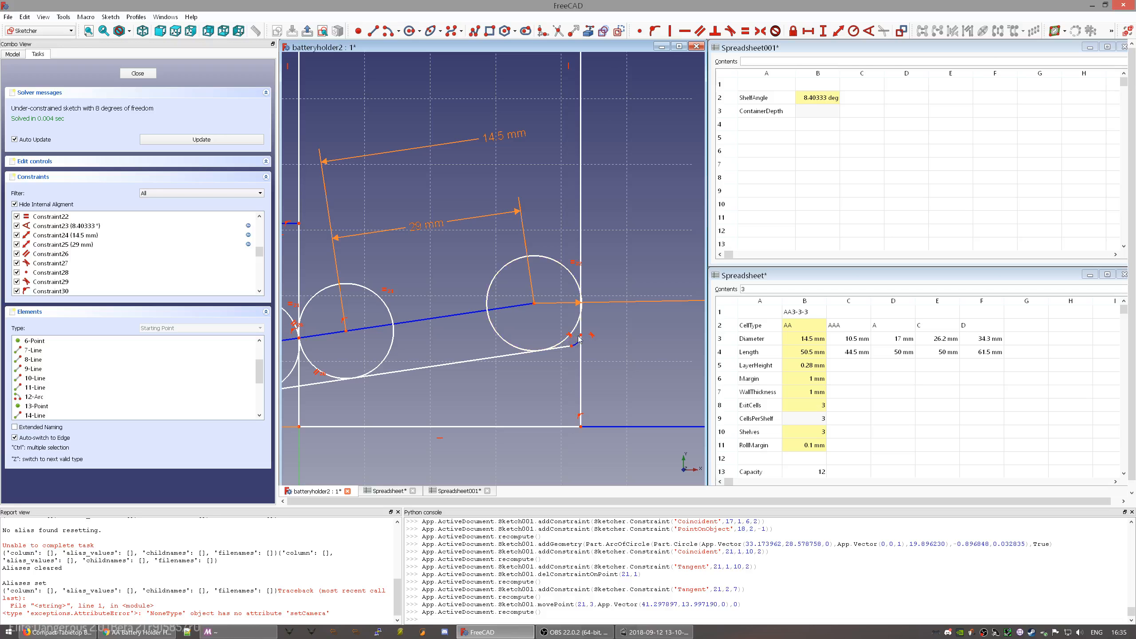
{"action": "mouse_move", "coordinate": [582, 351]}
{"action": "left_mouse_down"}
{"action": "mouse_move", "coordinate": [601, 352]}
{"action": "mouse_move", "coordinate": [575, 315]}
{"action": "mouse_move", "coordinate": [541, 311]}
{"action": "left_mouse_up"}
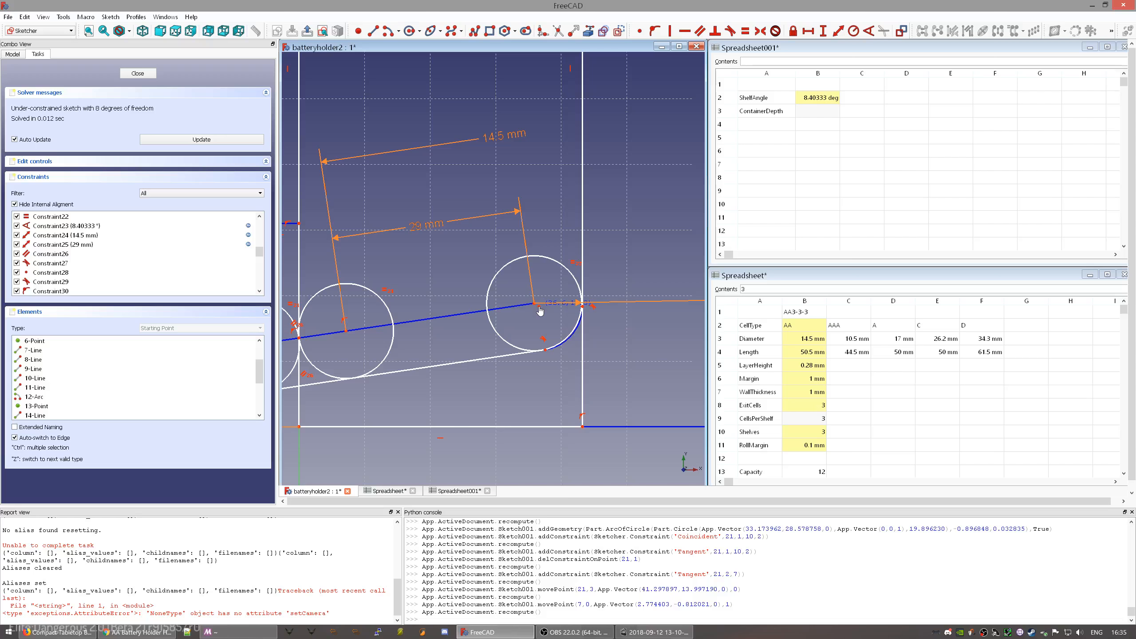
{"action": "left_click_drag", "start_coordinate": [541, 311], "coordinate": [590, 291]}
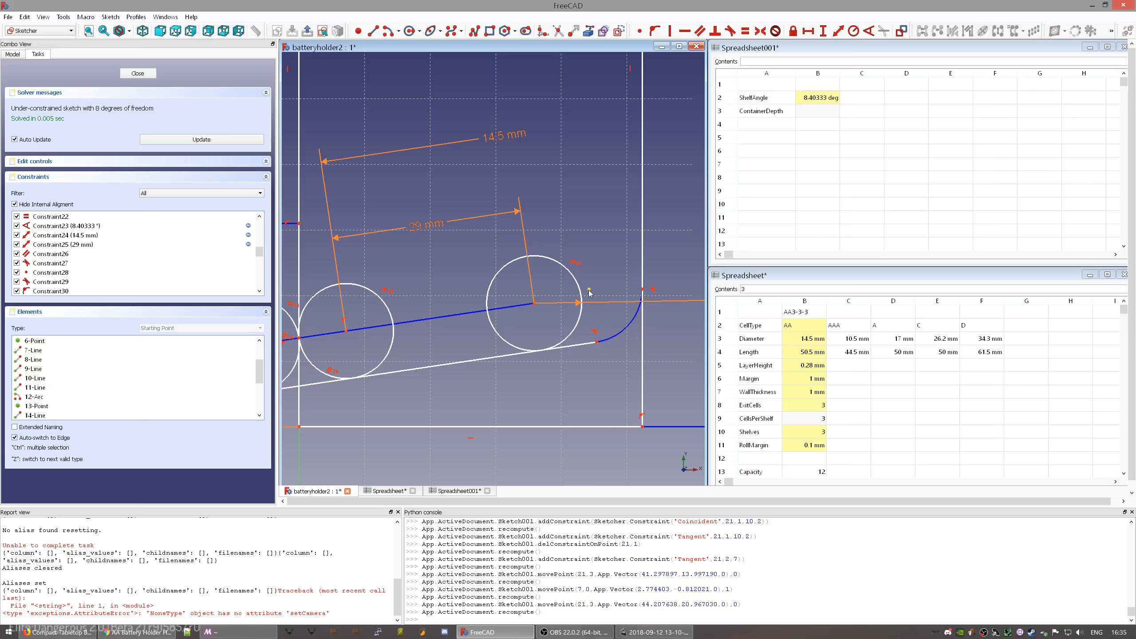
{"action": "scroll", "coordinate": [593, 371], "scroll_direction": "up", "scroll_amount": 5}
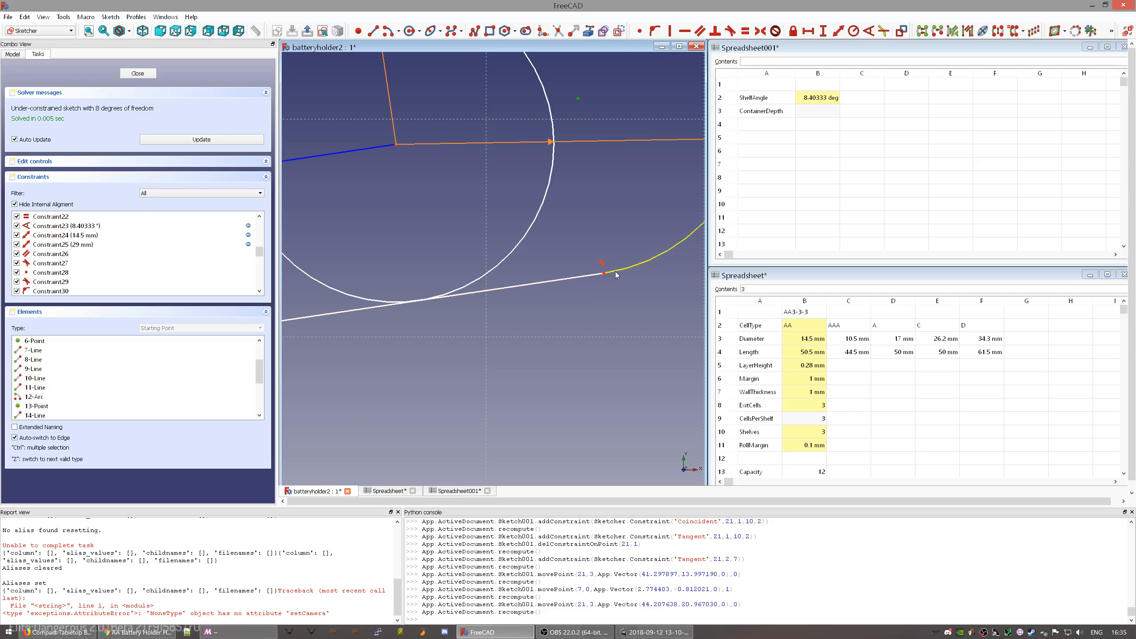
{"action": "scroll", "coordinate": [588, 271], "scroll_direction": "down", "scroll_amount": 5}
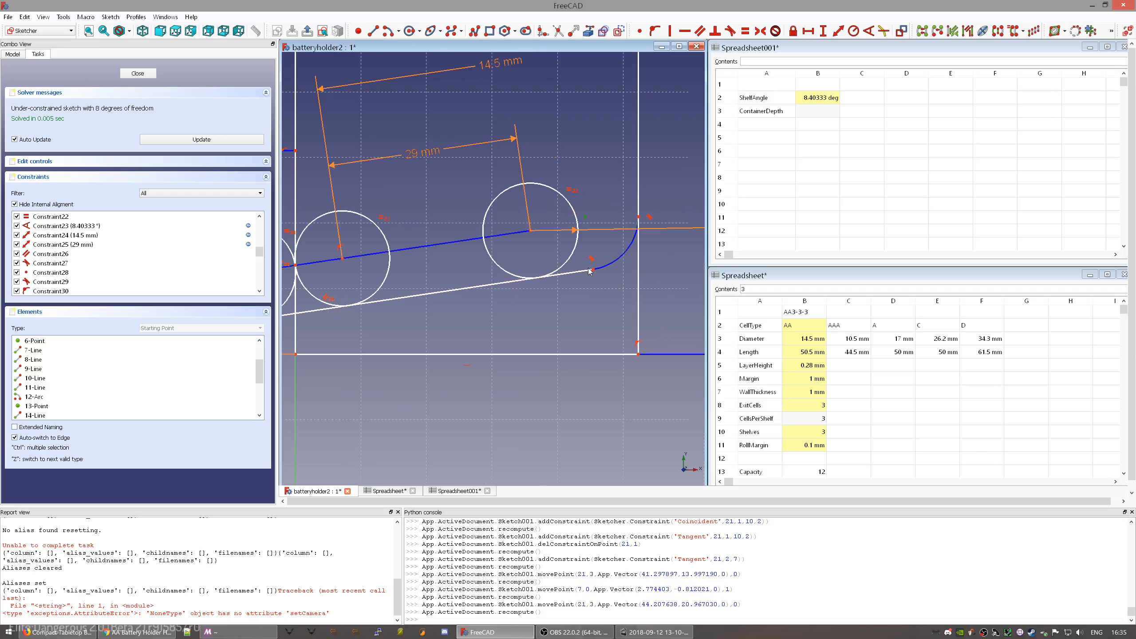
{"action": "scroll", "coordinate": [588, 236], "scroll_direction": "down", "scroll_amount": 3}
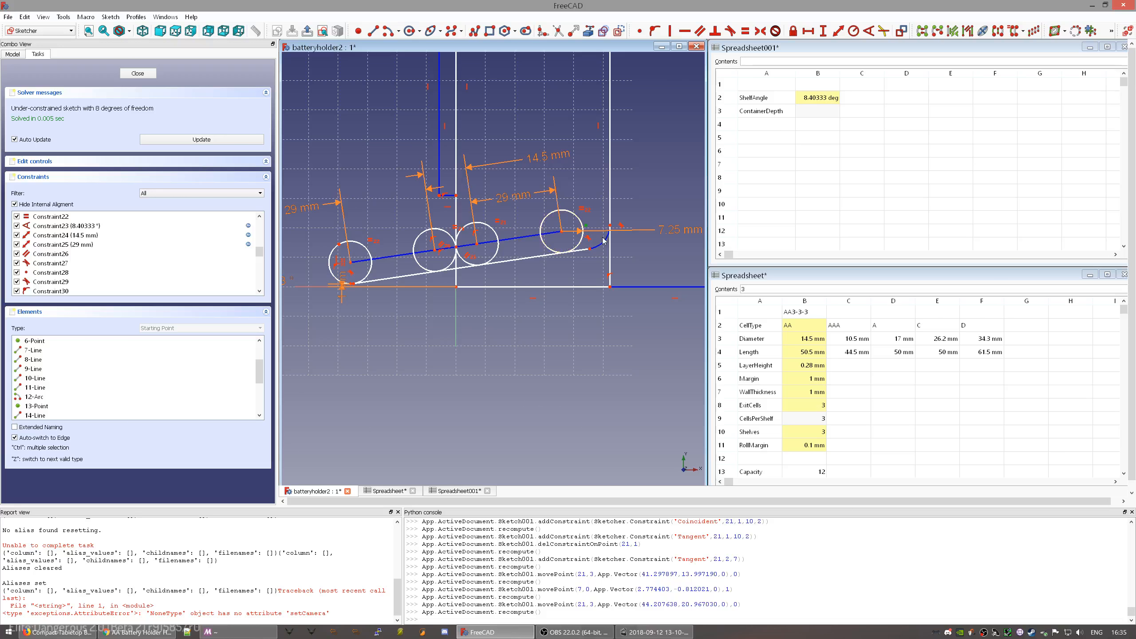
- Draw a new circle just above the last battery circle
{"action": "left_click", "coordinate": [410, 31]}
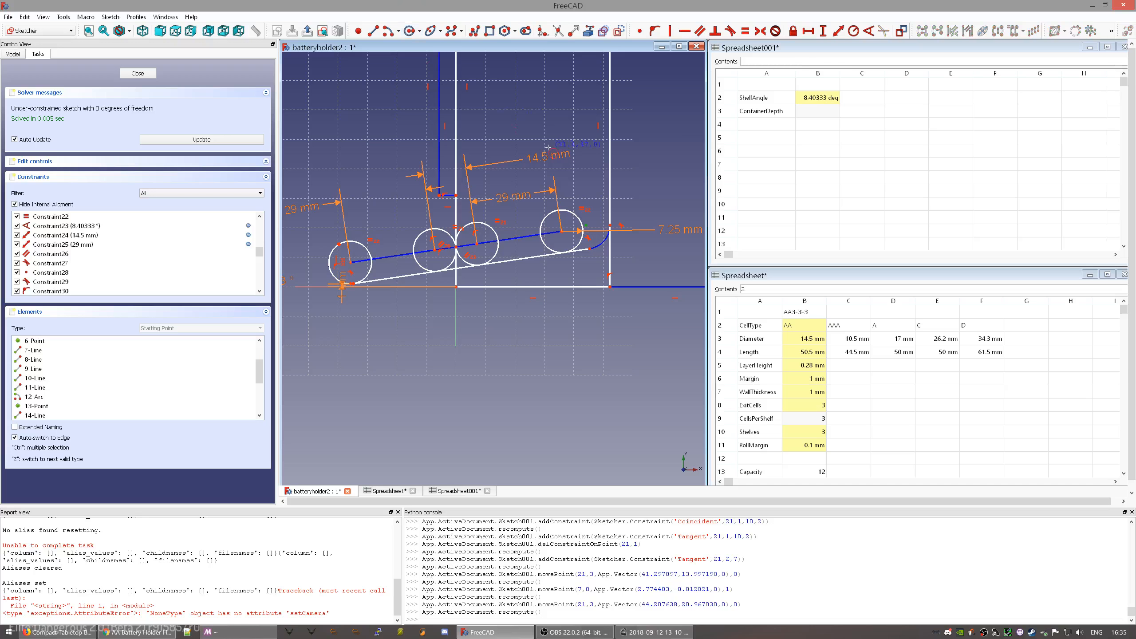
{"action": "left_click", "coordinate": [573, 174]}
{"action": "left_click", "coordinate": [586, 188]}
{"action": "right_click", "coordinate": [585, 209]}
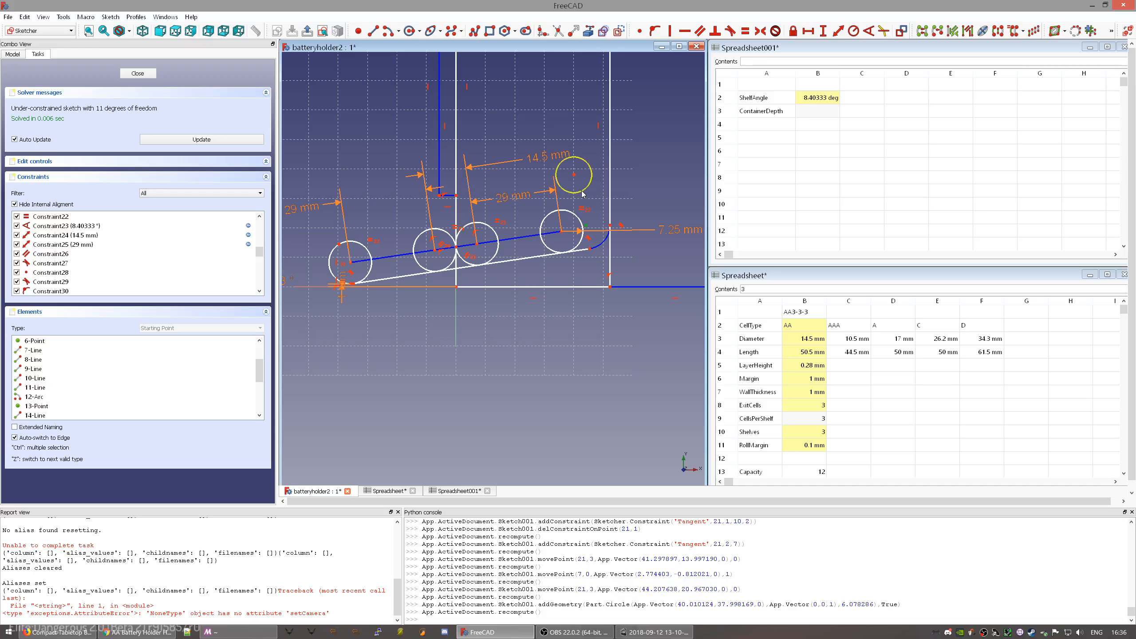
- Make the new circle equal in size to the last battery circle
{"action": "left_click", "coordinate": [574, 214]}
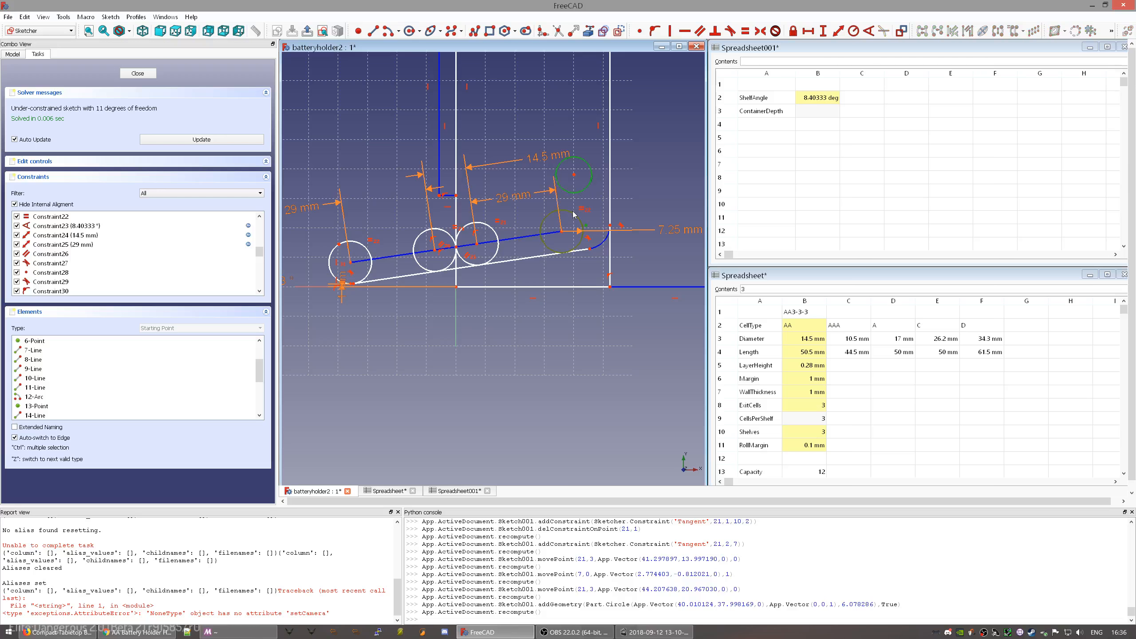
{"action": "key", "text": "e"}
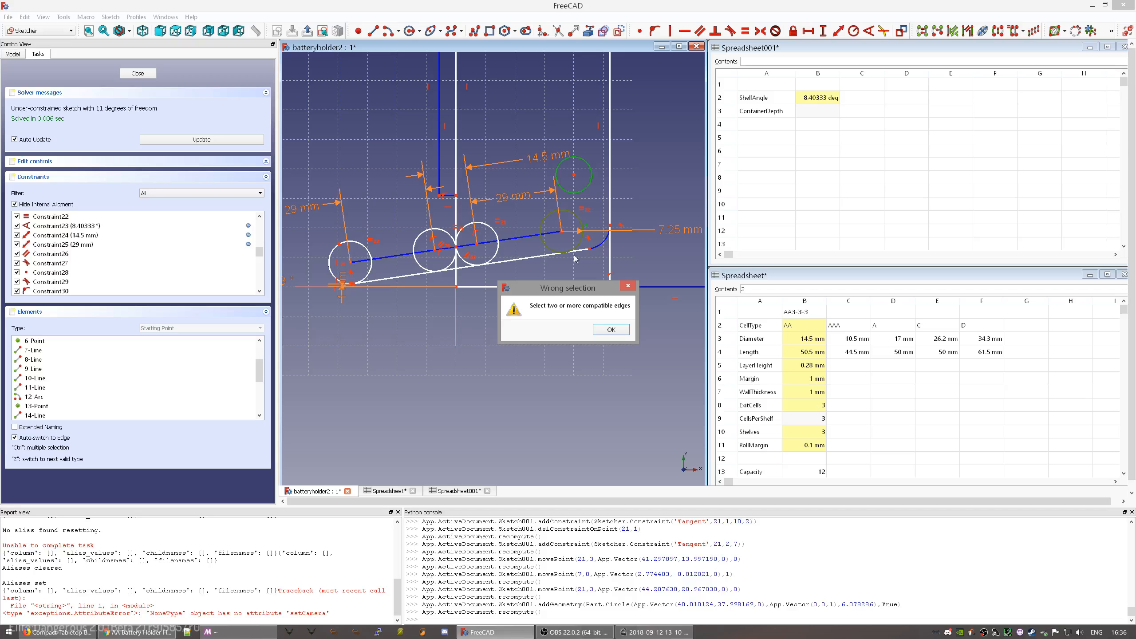
{"action": "left_click", "coordinate": [612, 328]}
{"action": "left_click", "coordinate": [600, 196]}
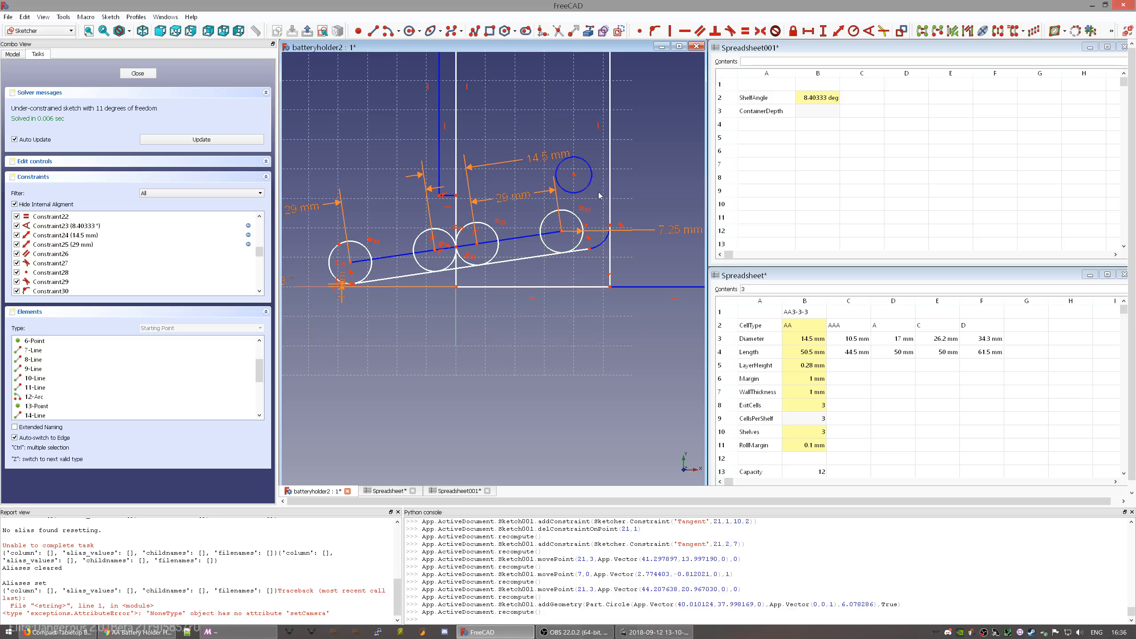
{"action": "left_click", "coordinate": [572, 212]}
{"action": "key", "text": "e"}
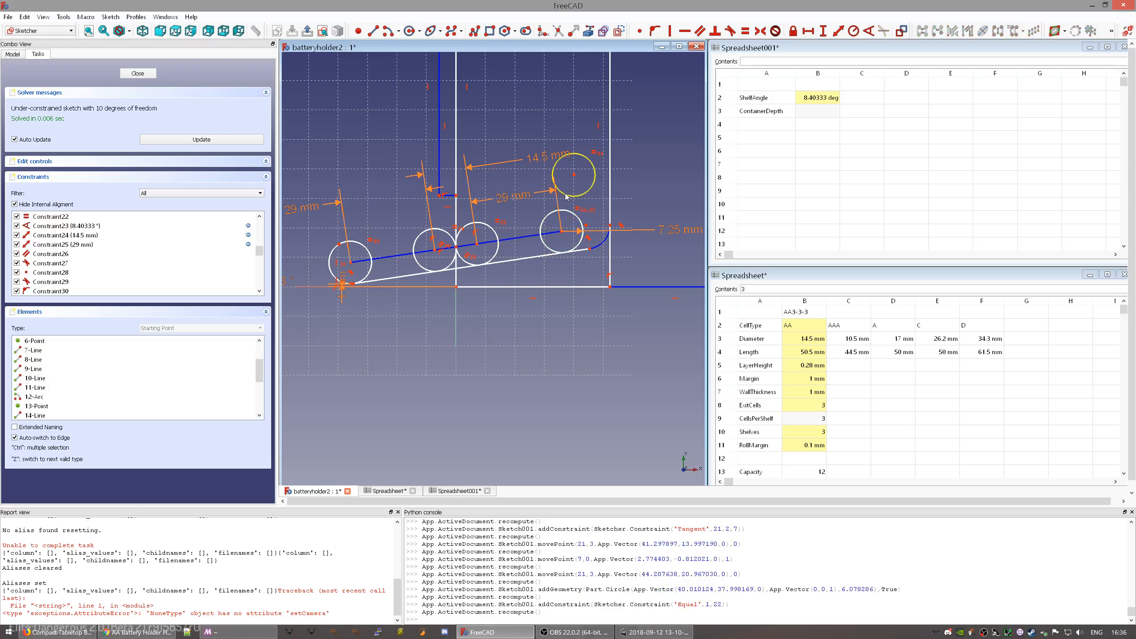
- Make the upper circle tangent to the last battery circle
{"action": "left_click", "coordinate": [569, 196]}
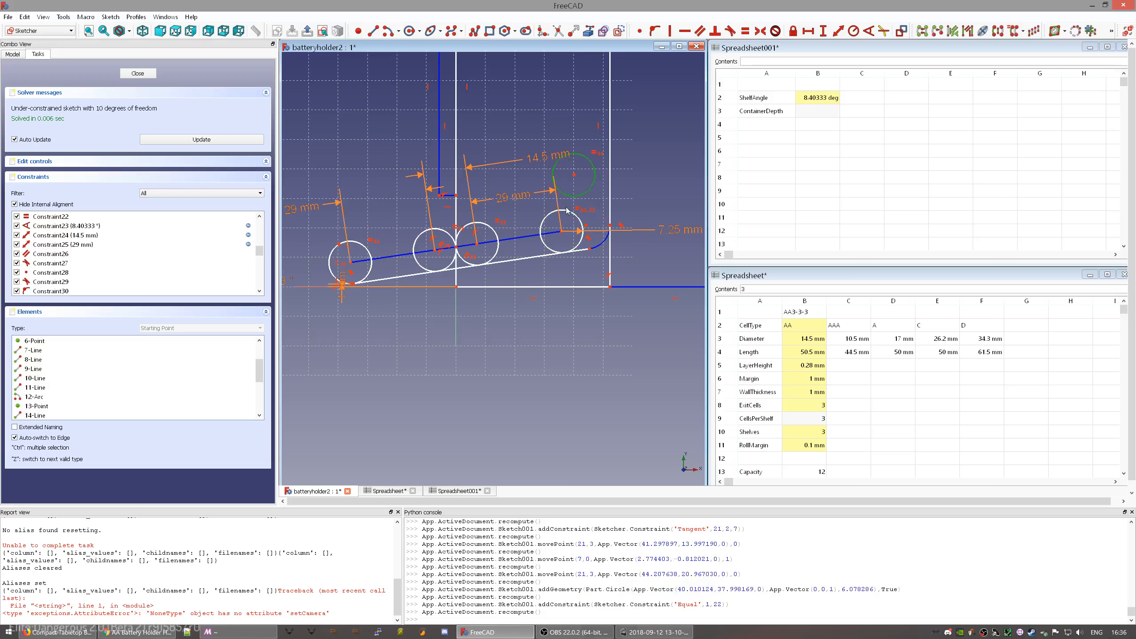
{"action": "left_click", "coordinate": [567, 213]}
{"action": "key", "text": "t"}
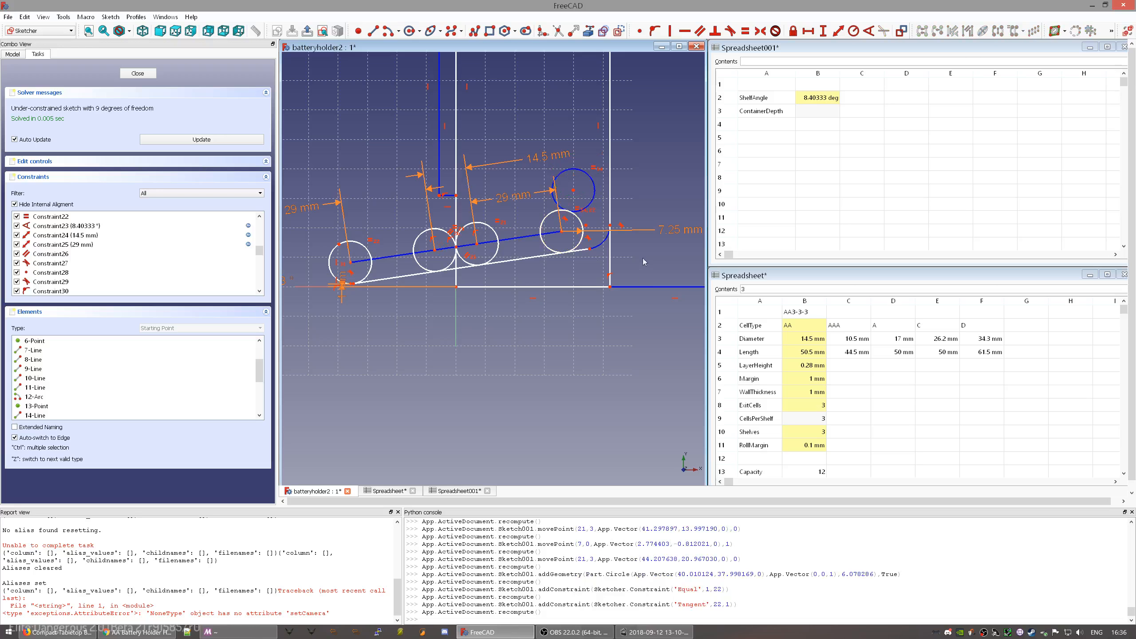
{"action": "scroll", "coordinate": [535, 268], "scroll_direction": "up", "scroll_amount": 2}
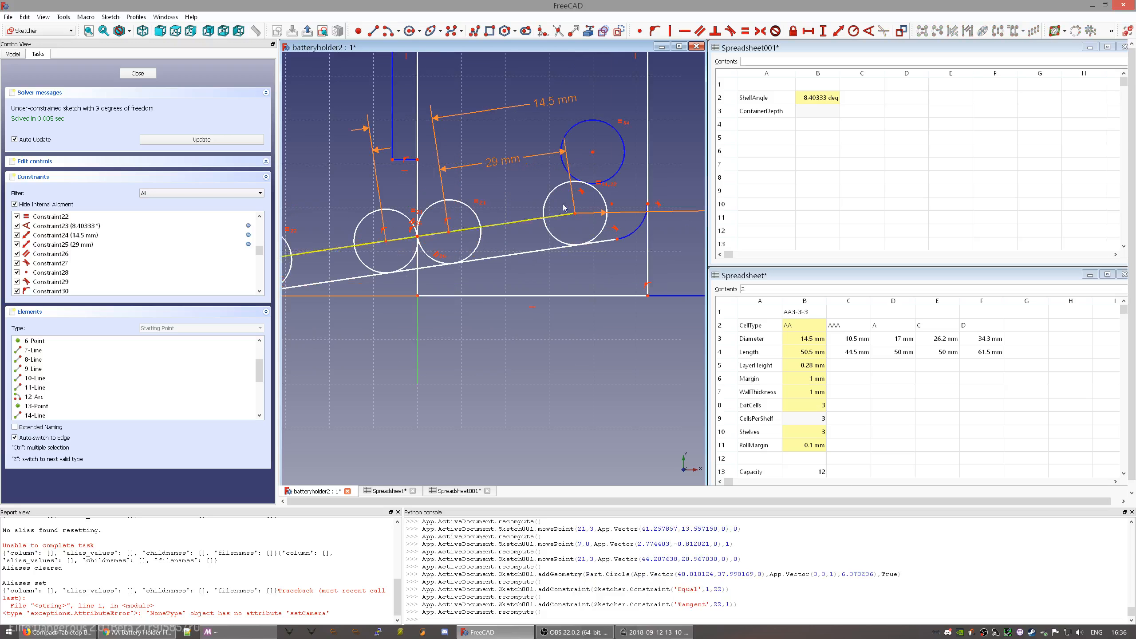
{"action": "left_click_drag", "start_coordinate": [594, 156], "coordinate": [555, 165]}
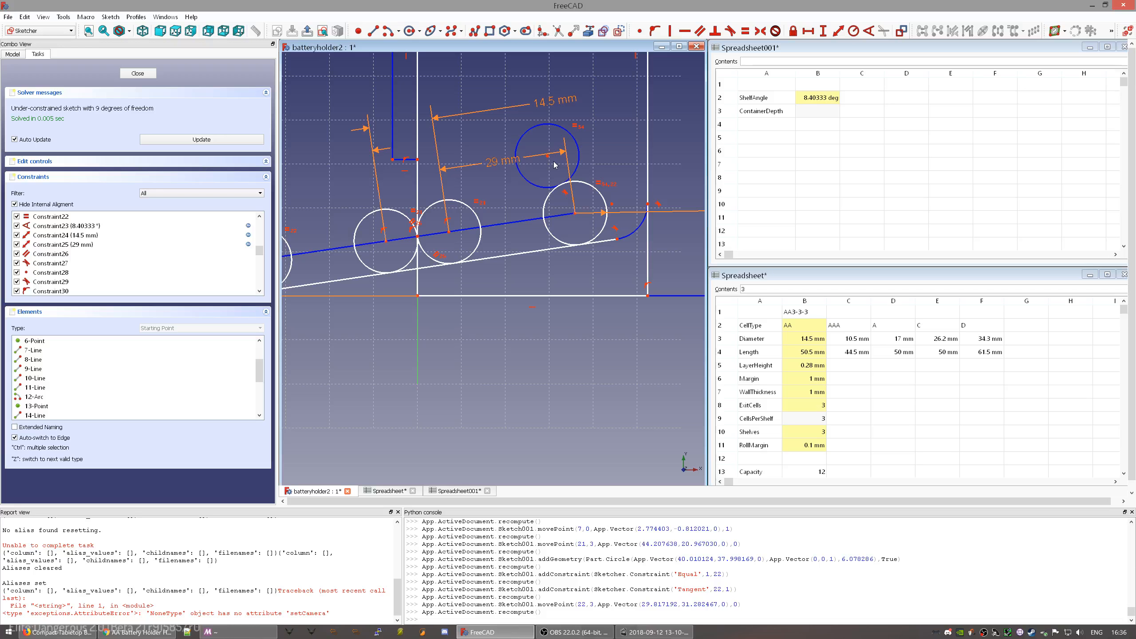
{"action": "left_click_drag", "start_coordinate": [550, 165], "coordinate": [573, 152]}
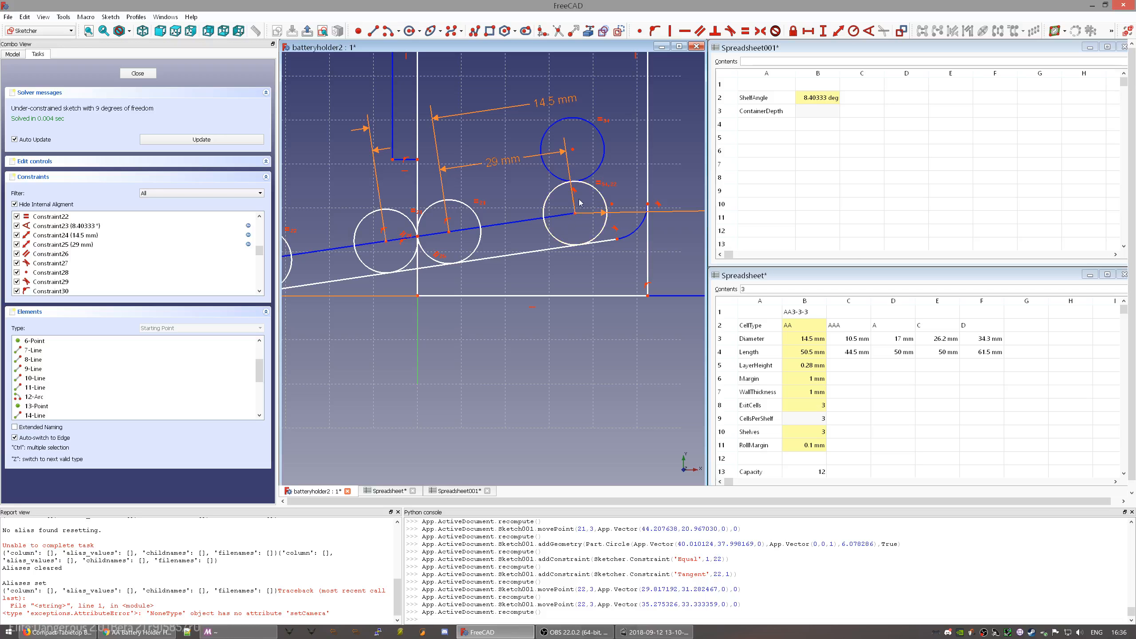
{"action": "left_click_drag", "start_coordinate": [573, 150], "coordinate": [576, 154]}
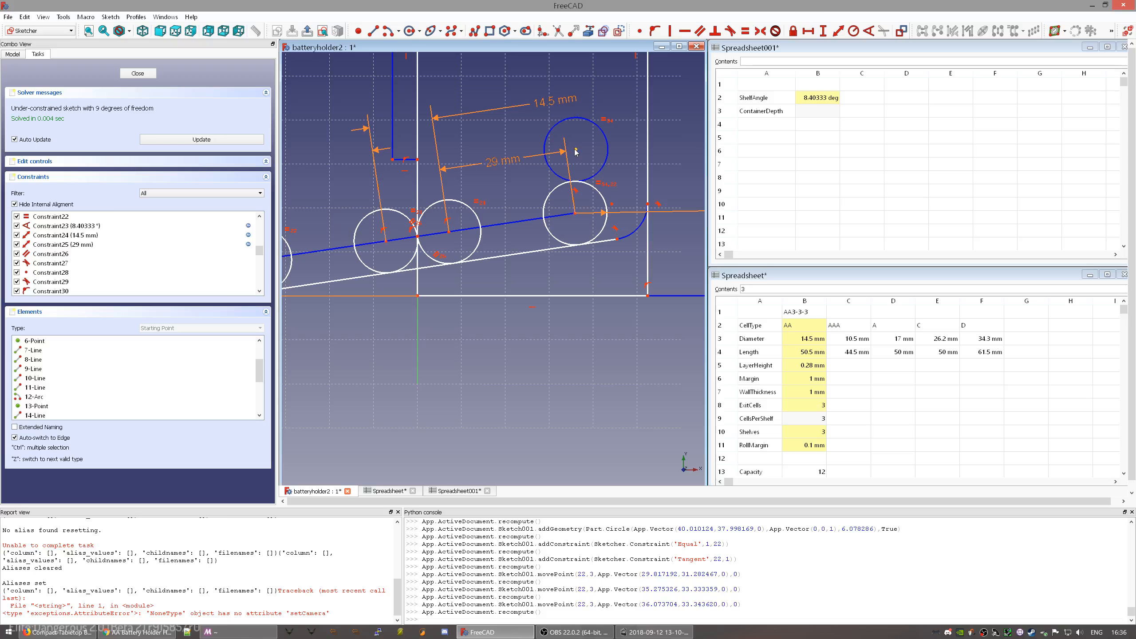
{"action": "mouse_move", "coordinate": [580, 152]}
{"action": "left_mouse_down"}
{"action": "mouse_move", "coordinate": [560, 147]}
{"action": "mouse_move", "coordinate": [580, 143]}
{"action": "left_mouse_up"}
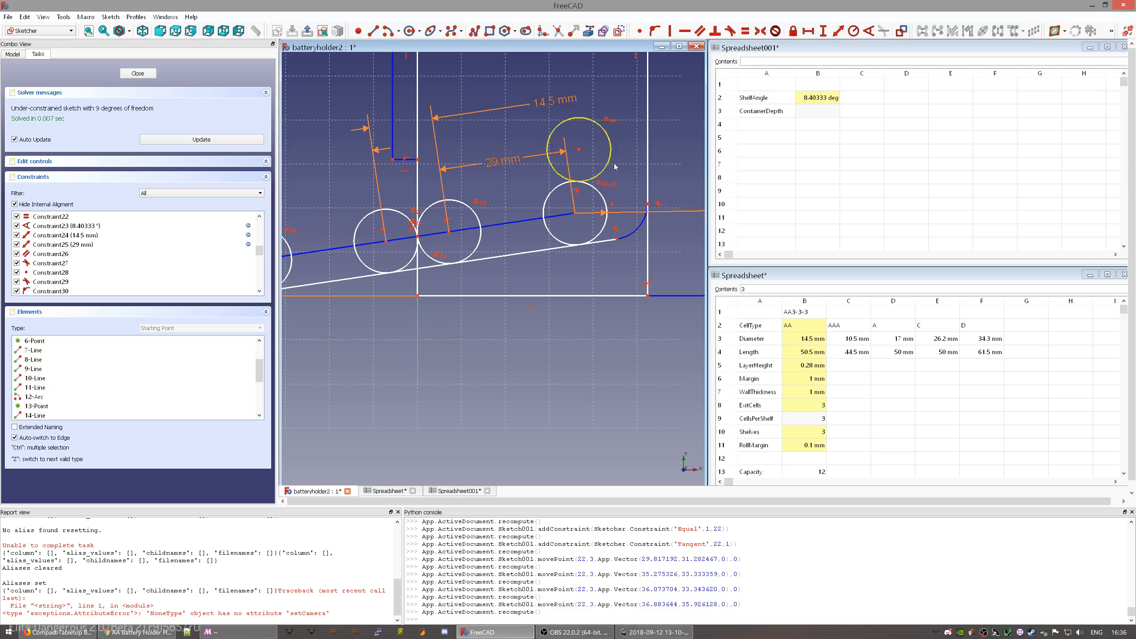
{"action": "mouse_move", "coordinate": [612, 205]}
{"action": "left_mouse_down"}
{"action": "mouse_move", "coordinate": [543, 176]}
{"action": "mouse_move", "coordinate": [613, 196]}
{"action": "mouse_move", "coordinate": [610, 177]}
{"action": "mouse_move", "coordinate": [602, 185]}
{"action": "left_mouse_up"}
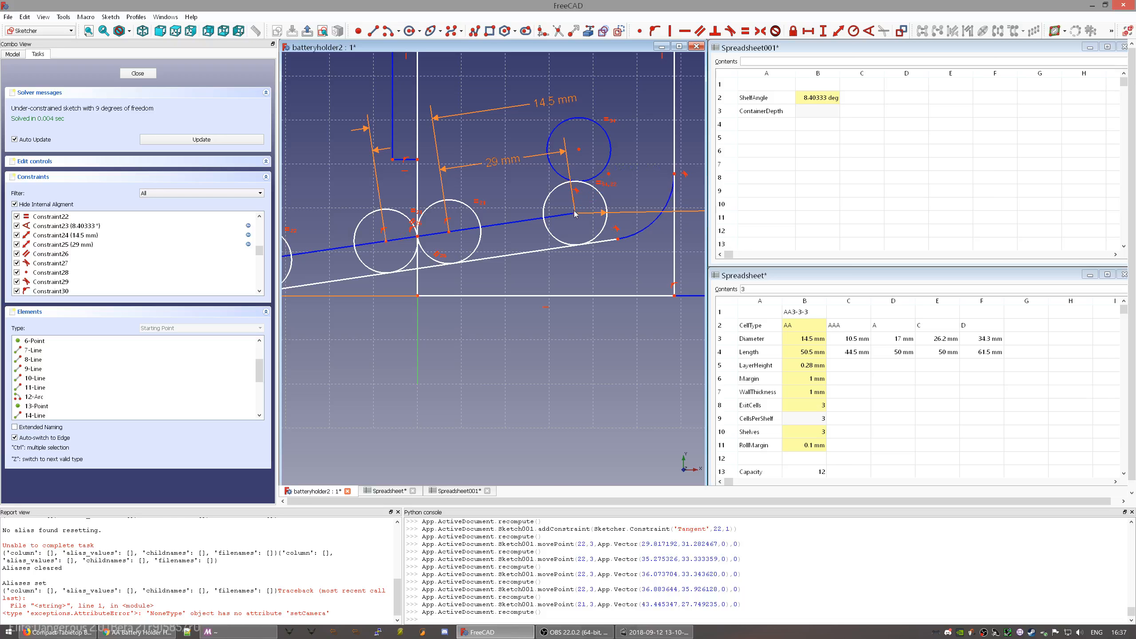
{"action": "left_click", "coordinate": [608, 174]}
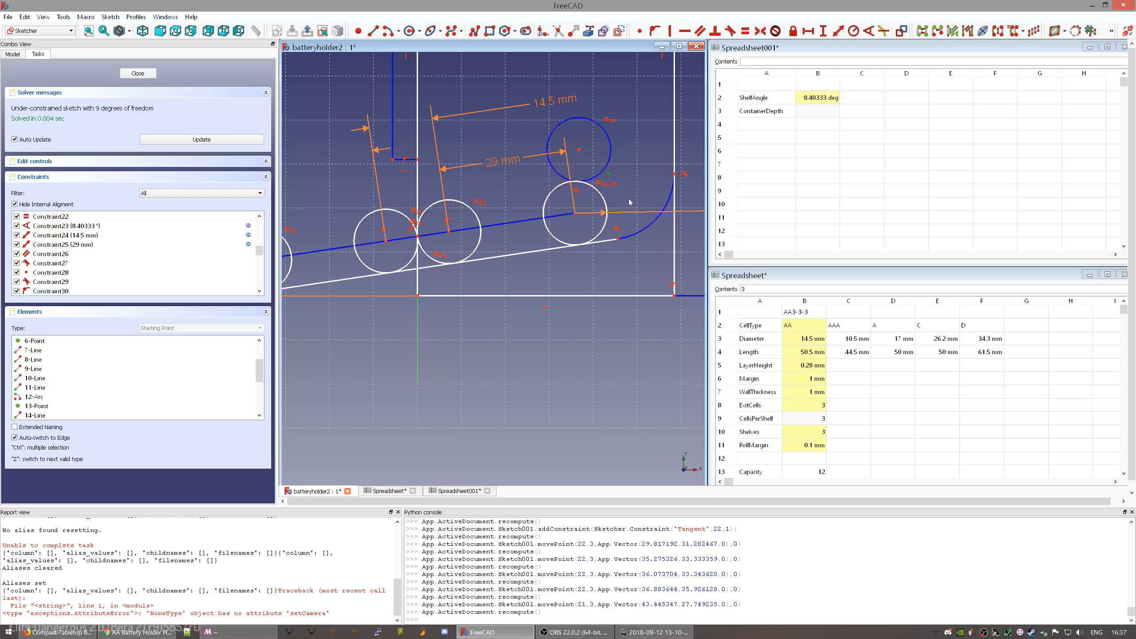
- Give the arc at the slope's end a radius of Parameters.Diameter+Parameters.Margin (15.5 mm)
{"action": "left_click", "coordinate": [653, 227]}
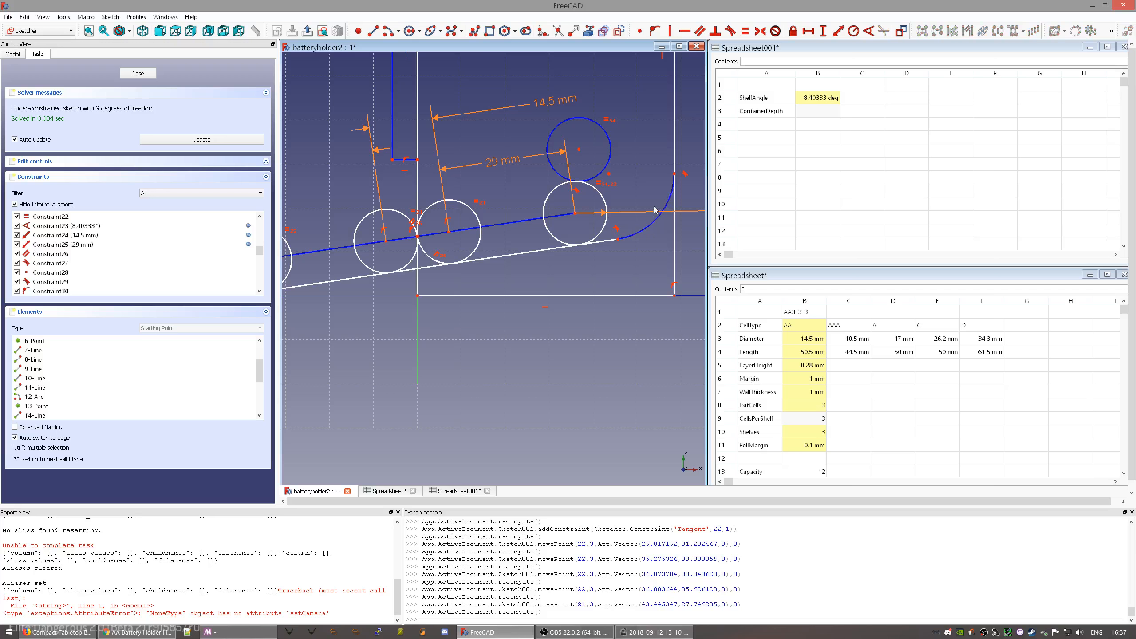
{"action": "left_click", "coordinate": [650, 227]}
{"action": "key", "text": "shift+r"}
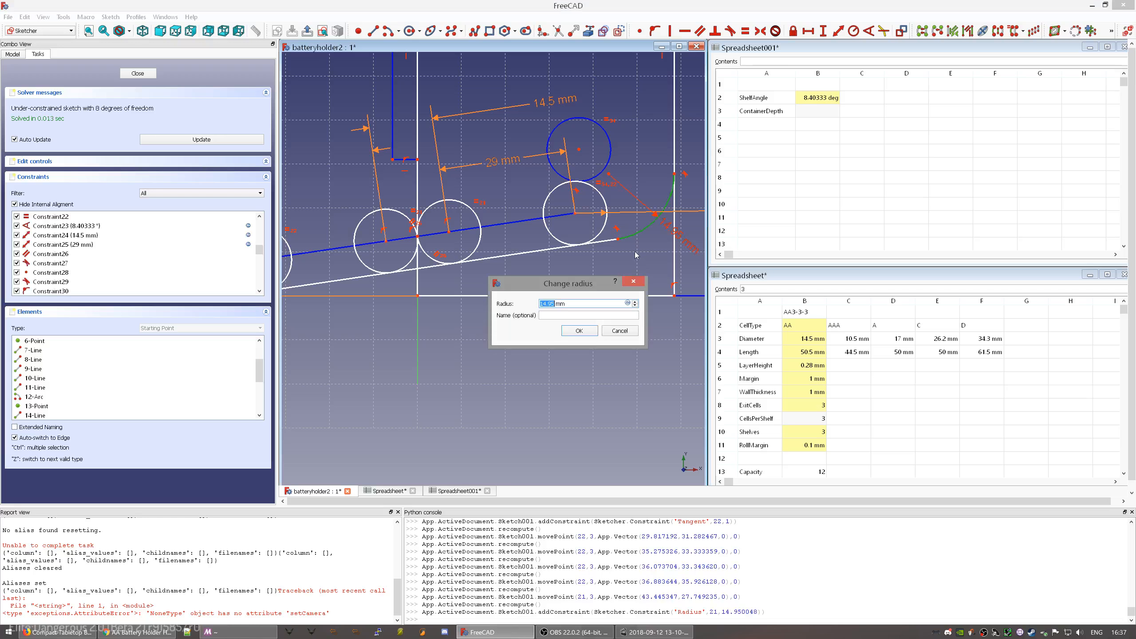
{"action": "key", "text": "BackSpace"}
{"action": "type", "text": "=Par"}
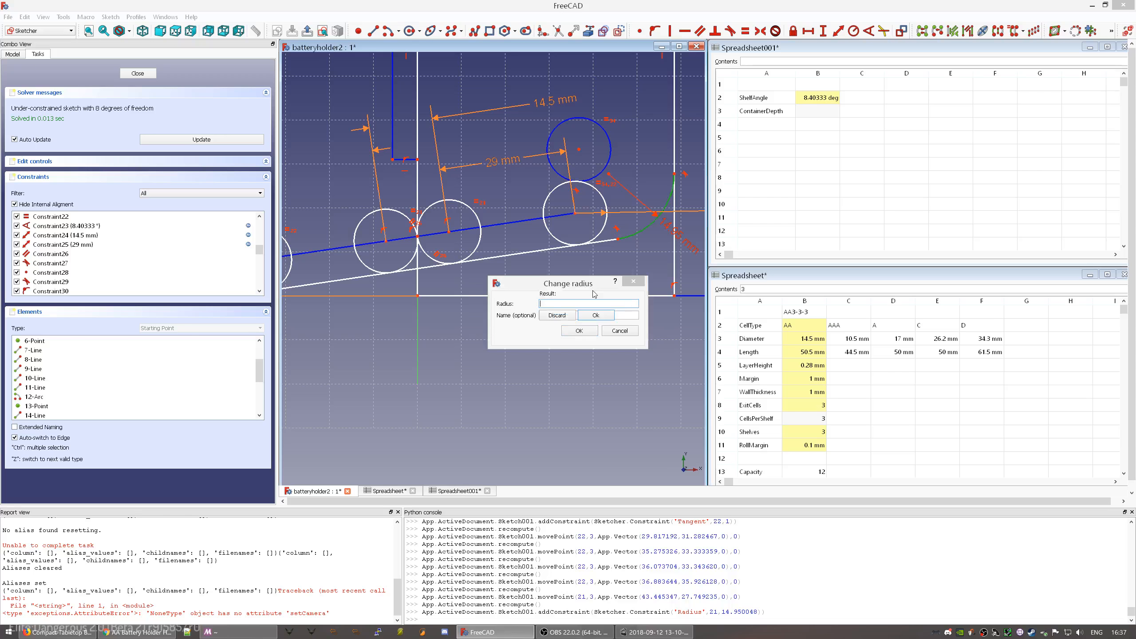
{"action": "key", "text": "Down"}
{"action": "type", "text": "Diameter"}
{"action": "key", "text": "Down"}
{"action": "type", "text": "+D"}
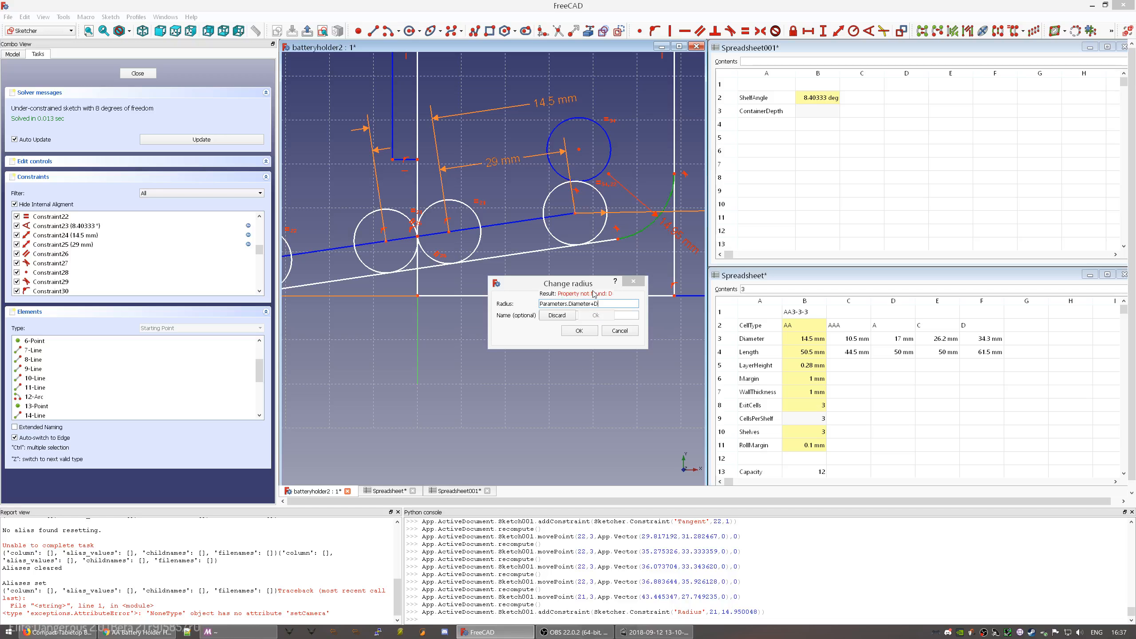
{"action": "key", "text": "BackSpace"}
{"action": "type", "text": "Parameters."}
{"action": "key", "text": "Down"}
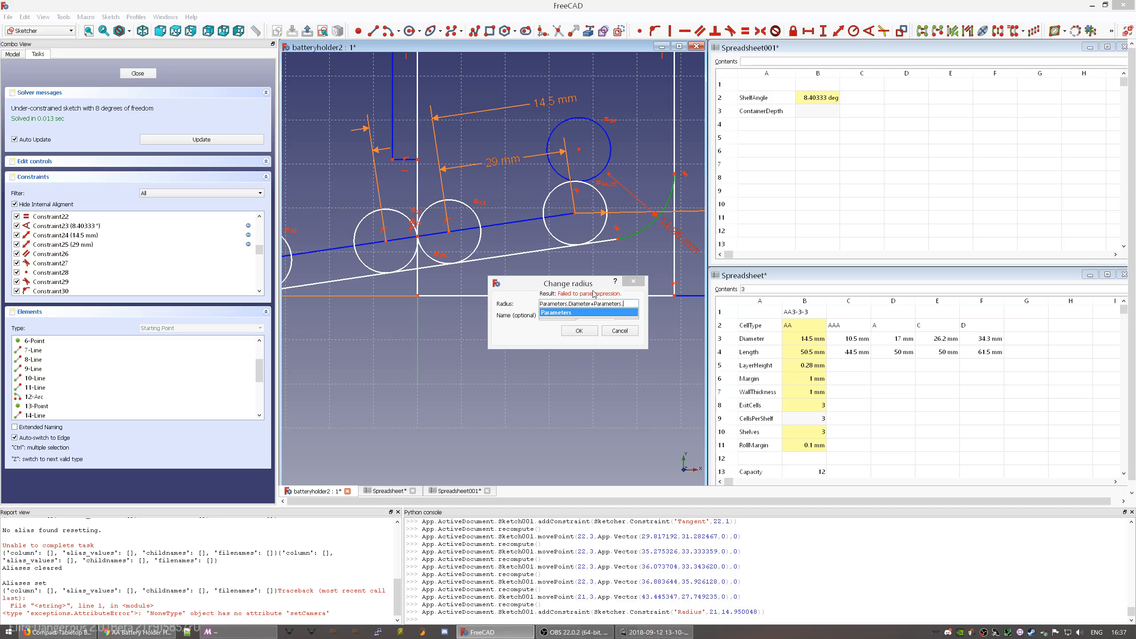
{"action": "type", "text": "M"}
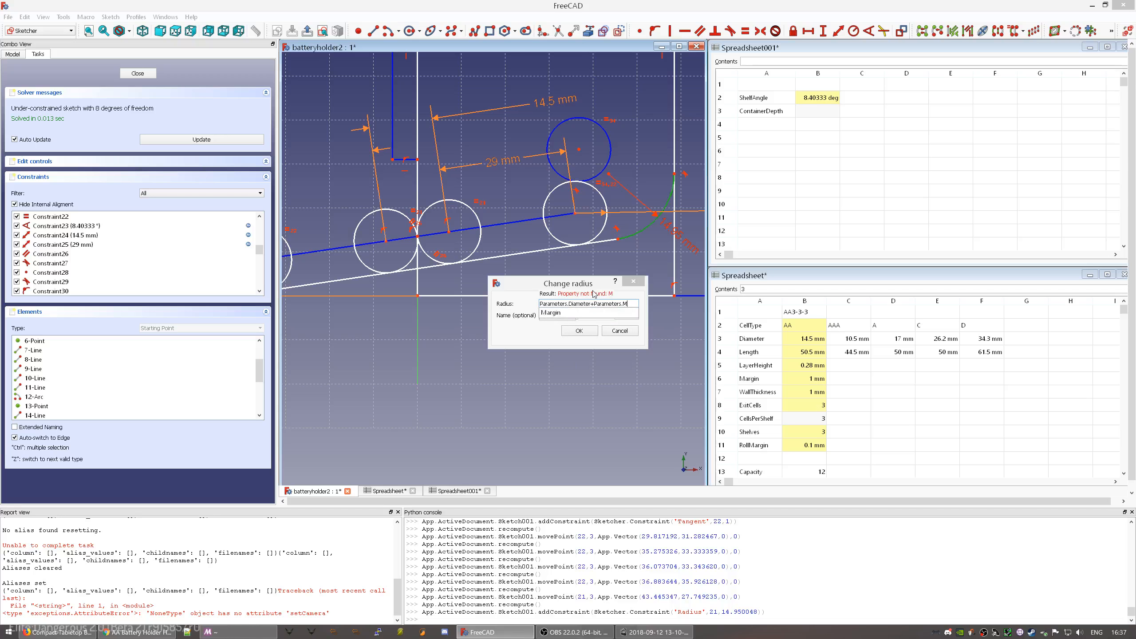
{"action": "type", "text": "a"}
{"action": "key", "text": "Down"}
{"action": "key", "text": "Return"}
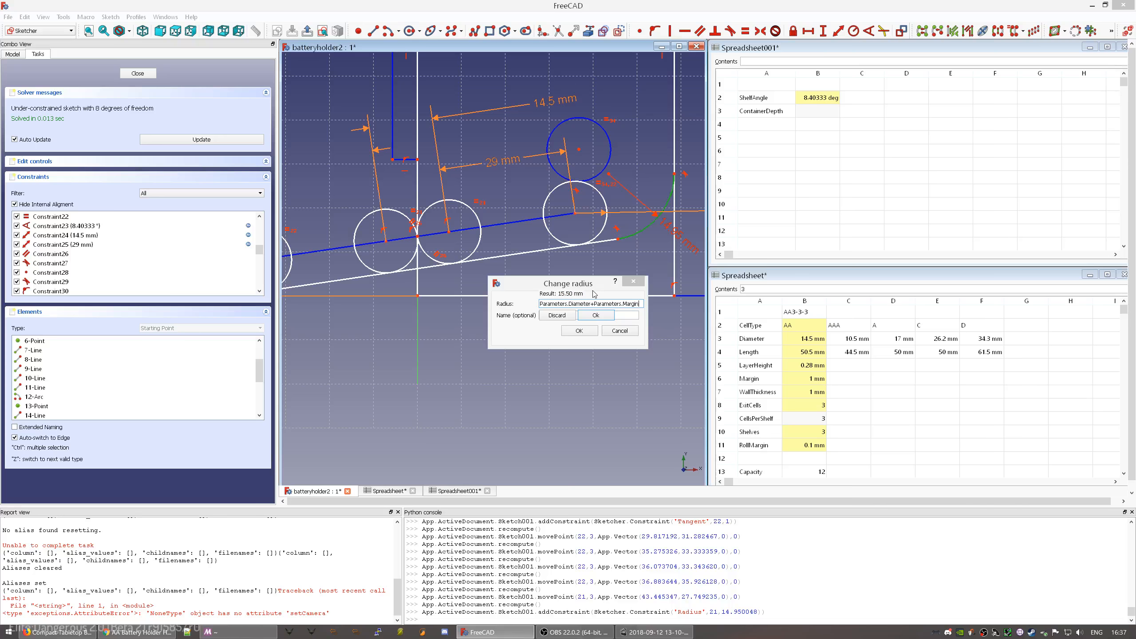
{"action": "key", "text": "Return"}
{"action": "left_click", "coordinate": [580, 331]}
- Attach the sloped line's end onto the last battery circle with a point-on-object constraint
{"action": "scroll", "coordinate": [636, 255], "scroll_direction": "down", "scroll_amount": 2}
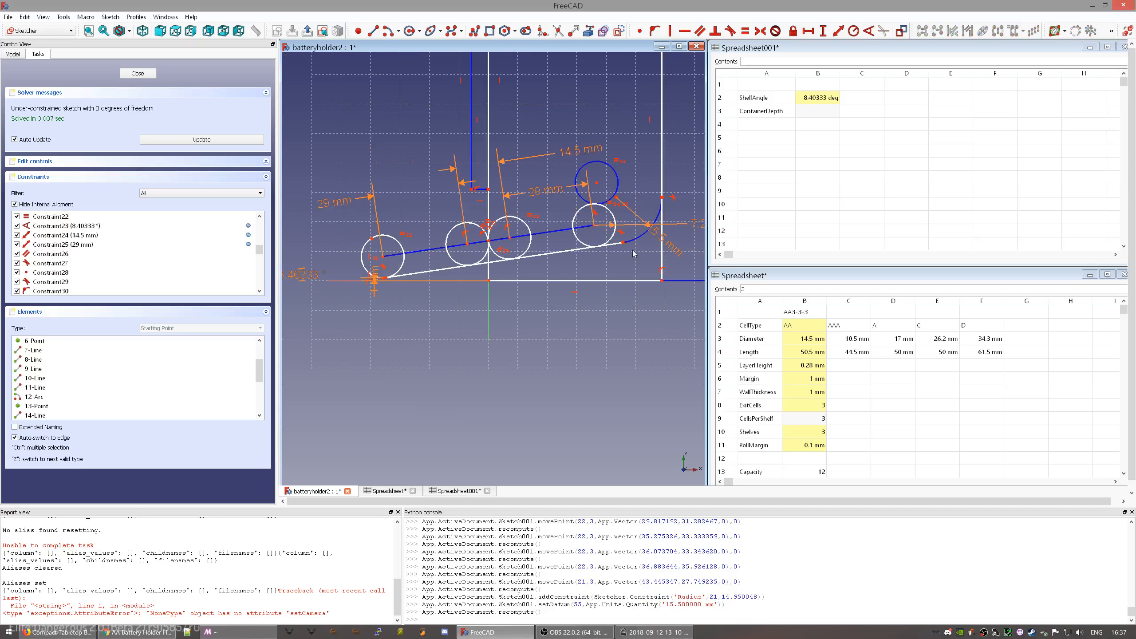
{"action": "mouse_move", "coordinate": [667, 212]}
{"action": "left_mouse_down"}
{"action": "mouse_move", "coordinate": [640, 235]}
{"action": "mouse_move", "coordinate": [665, 231]}
{"action": "left_mouse_up"}
{"action": "scroll", "coordinate": [623, 246], "scroll_direction": "up", "scroll_amount": 2}
{"action": "scroll", "coordinate": [628, 248], "scroll_direction": "up", "scroll_amount": 2}
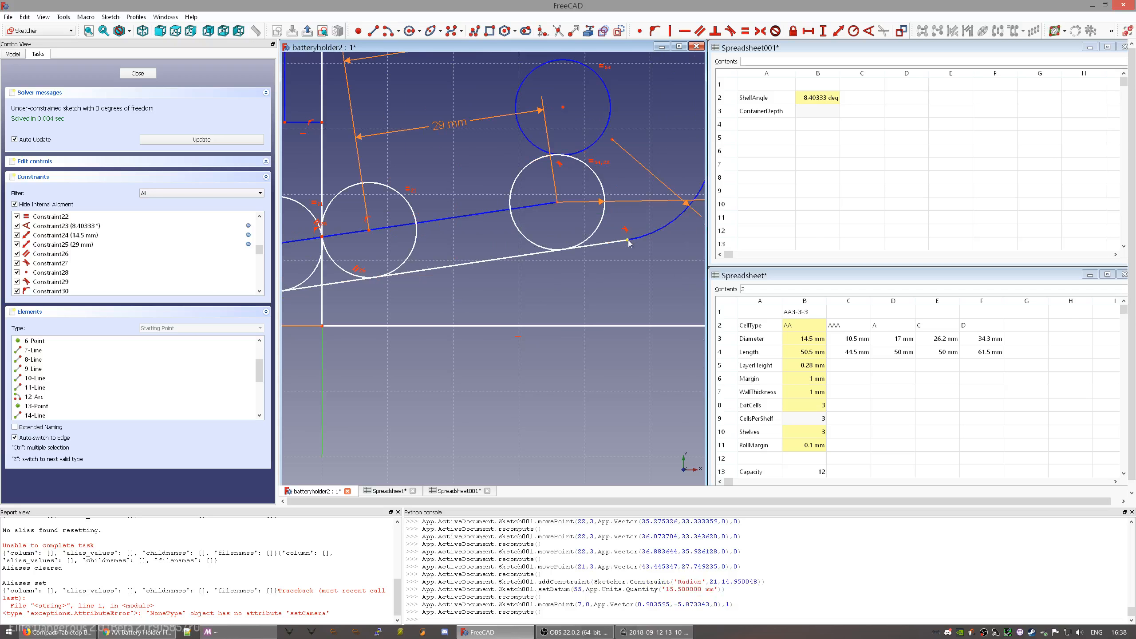
{"action": "left_click", "coordinate": [628, 241]}
{"action": "left_click", "coordinate": [595, 237]}
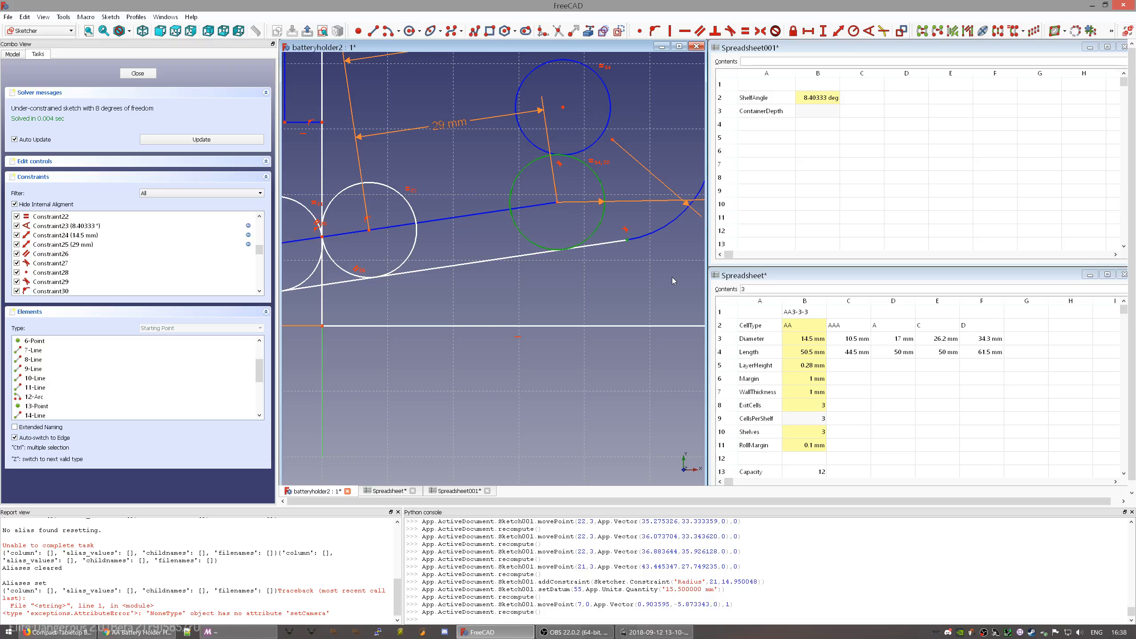
{"action": "key", "text": "shift+o"}
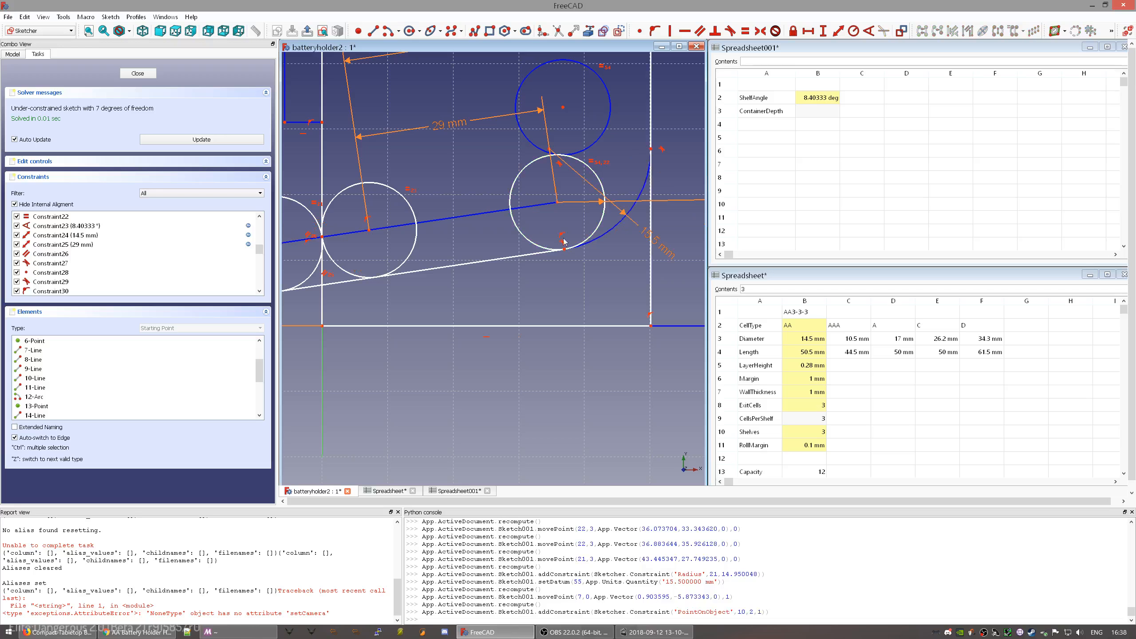
- Drag the blue circle to a new position in the sketch
{"action": "scroll", "coordinate": [545, 233], "scroll_direction": "down", "scroll_amount": 4}
{"action": "scroll", "coordinate": [504, 212], "scroll_direction": "up", "scroll_amount": 2}
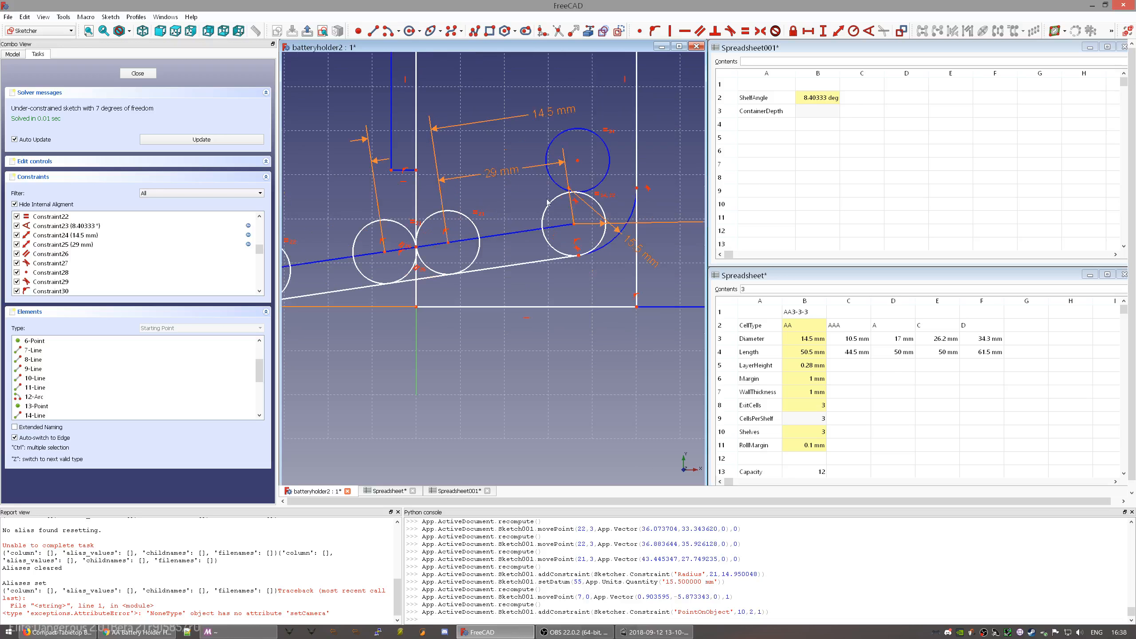
{"action": "left_click_drag", "start_coordinate": [578, 171], "coordinate": [601, 172]}
{"action": "left_click_drag", "start_coordinate": [605, 172], "coordinate": [602, 170]}
{"action": "scroll", "coordinate": [552, 201], "scroll_direction": "up", "scroll_amount": 5}
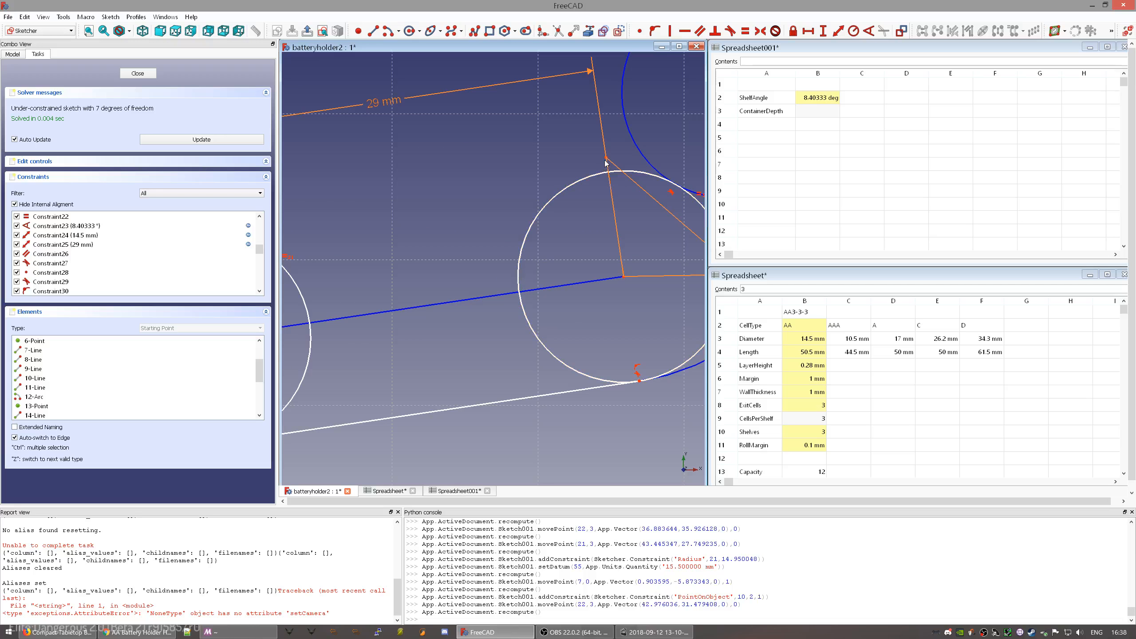
{"action": "scroll", "coordinate": [638, 193], "scroll_direction": "down", "scroll_amount": 4}
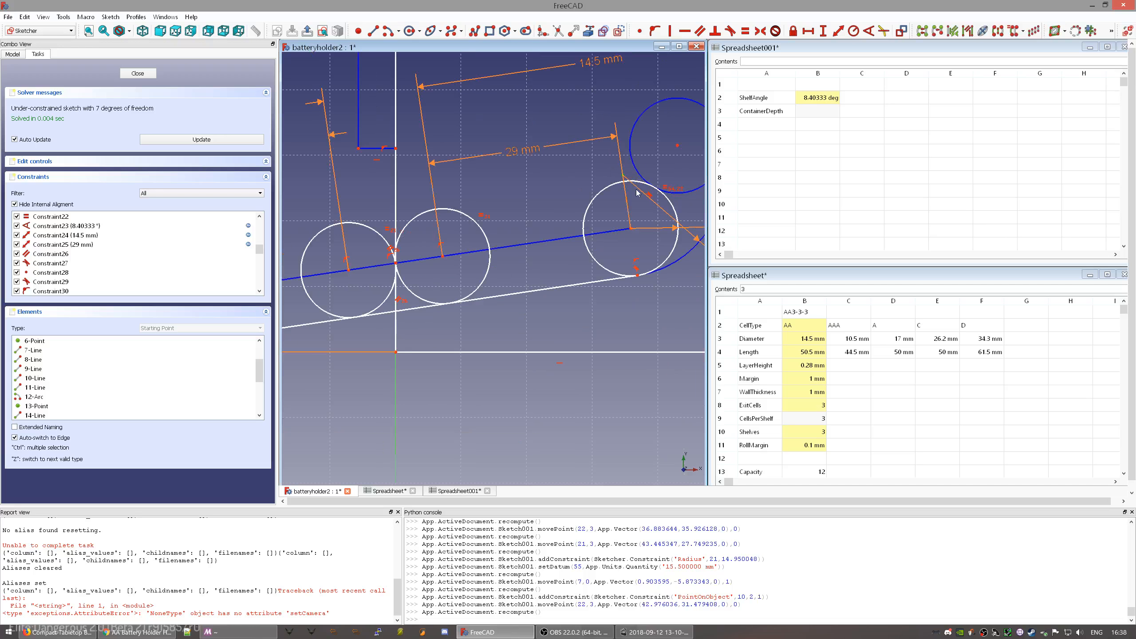
- Move the 29 mm dimension below the circles and nudge the upper blue circle
{"action": "left_click_drag", "start_coordinate": [521, 153], "coordinate": [563, 319]}
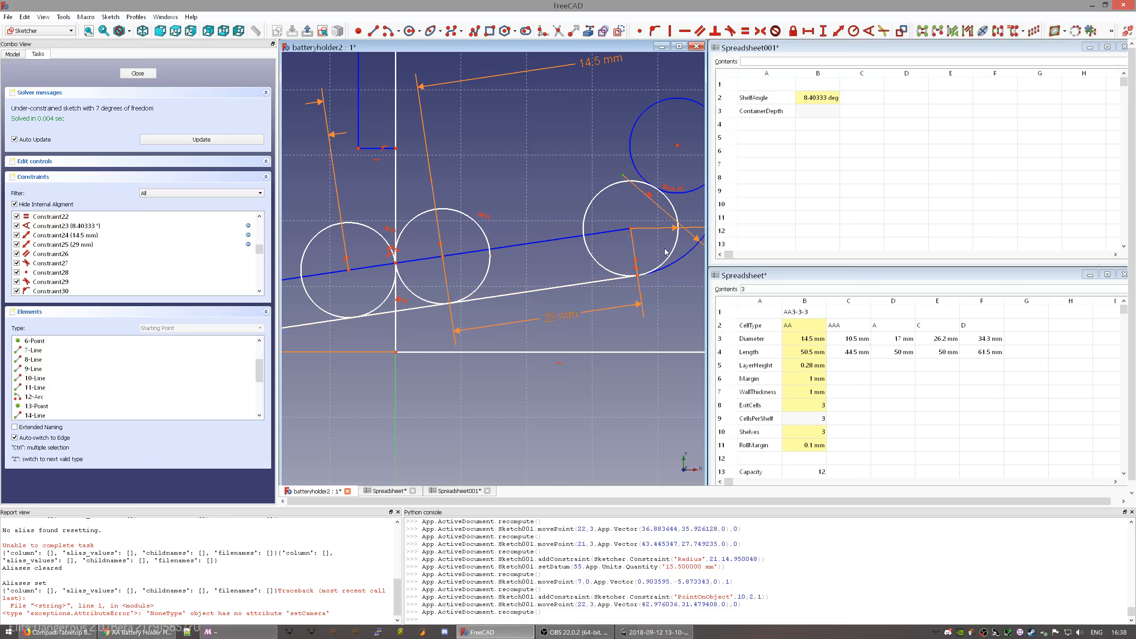
{"action": "middle_click_drag", "start_coordinate": [666, 252], "coordinate": [545, 294]}
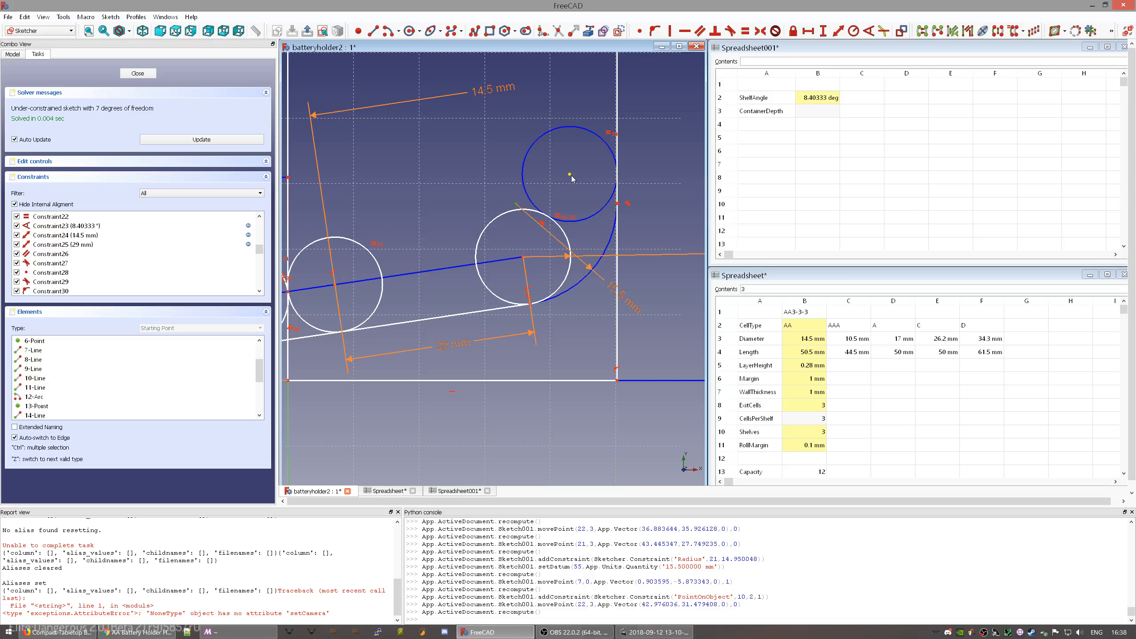
{"action": "left_click_drag", "start_coordinate": [570, 176], "coordinate": [567, 173]}
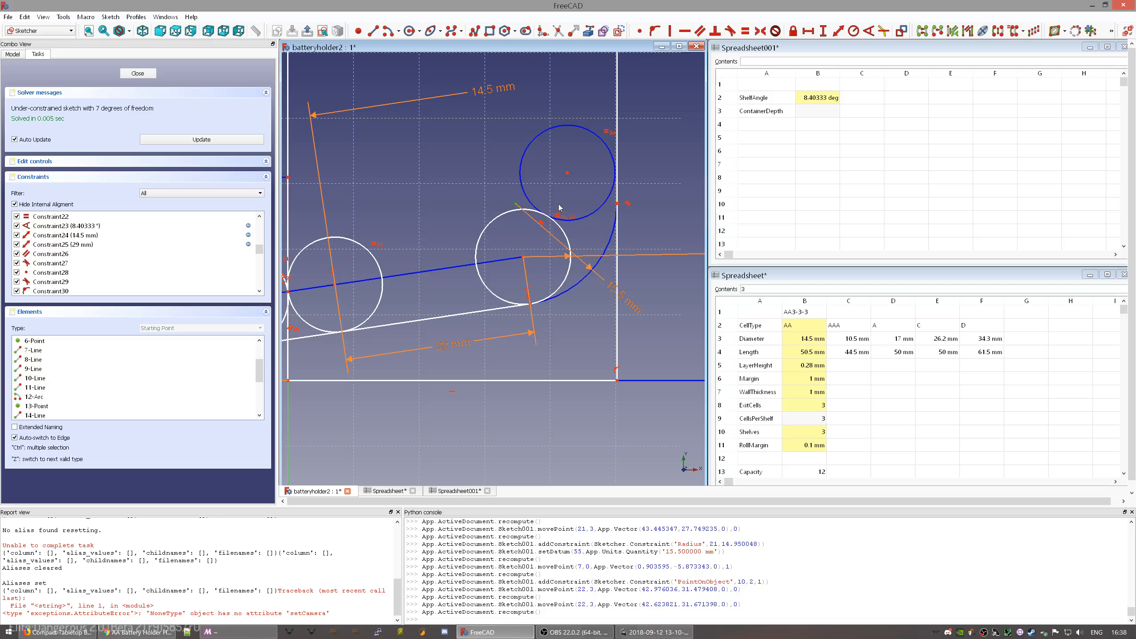
{"action": "left_click_drag", "start_coordinate": [568, 173], "coordinate": [576, 198]}
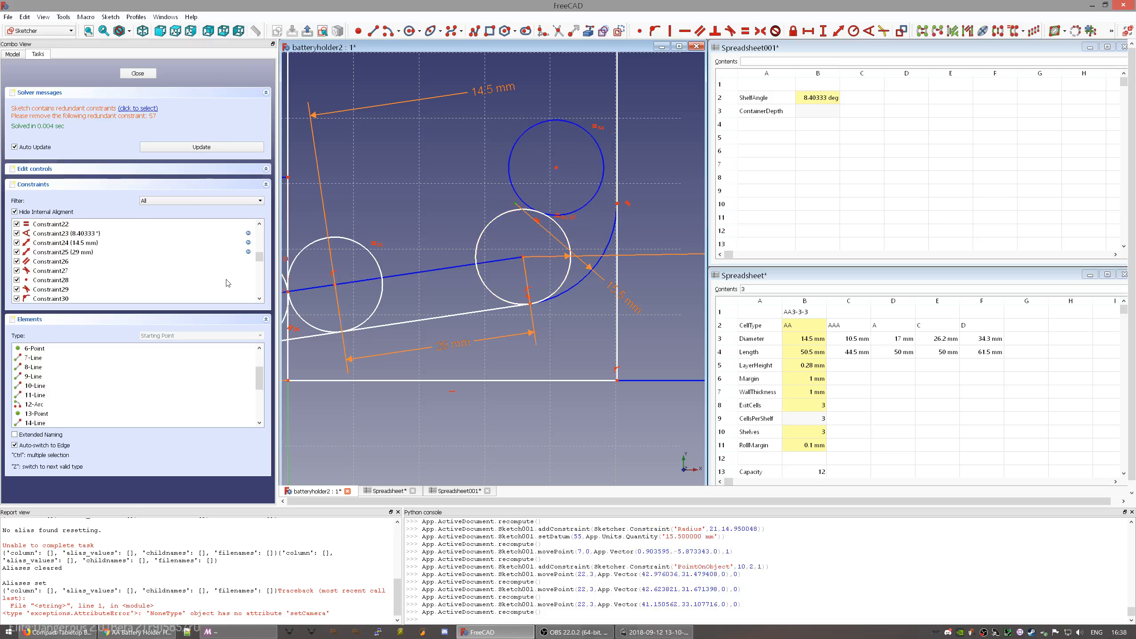
{"action": "scroll", "coordinate": [228, 283], "scroll_direction": "down", "scroll_amount": 8}
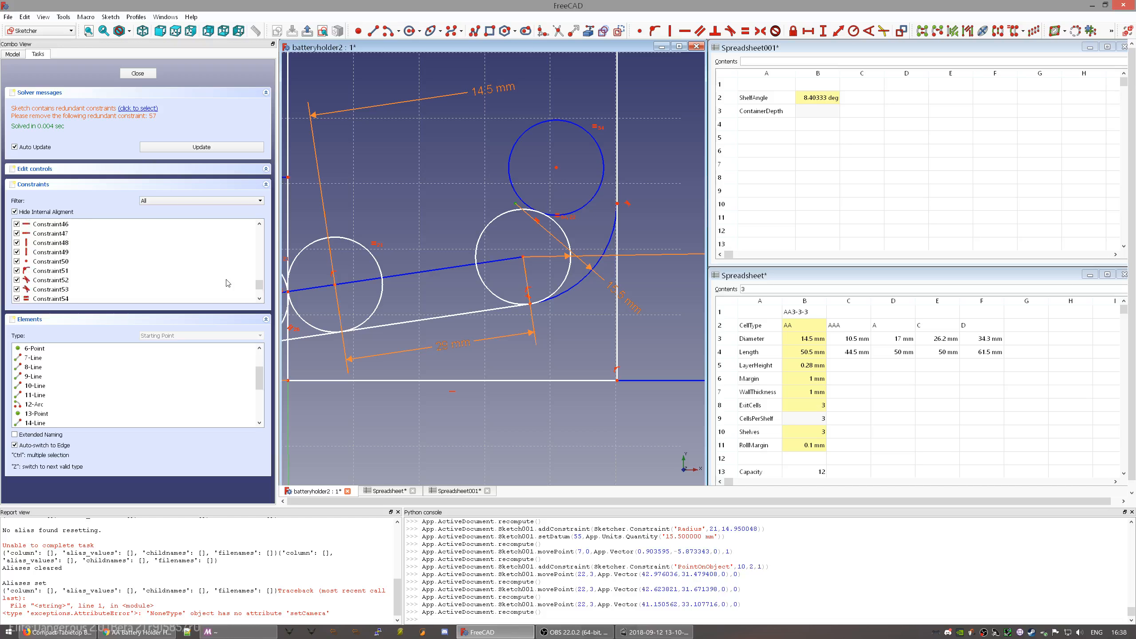
{"action": "scroll", "coordinate": [228, 283], "scroll_direction": "down", "scroll_amount": 2}
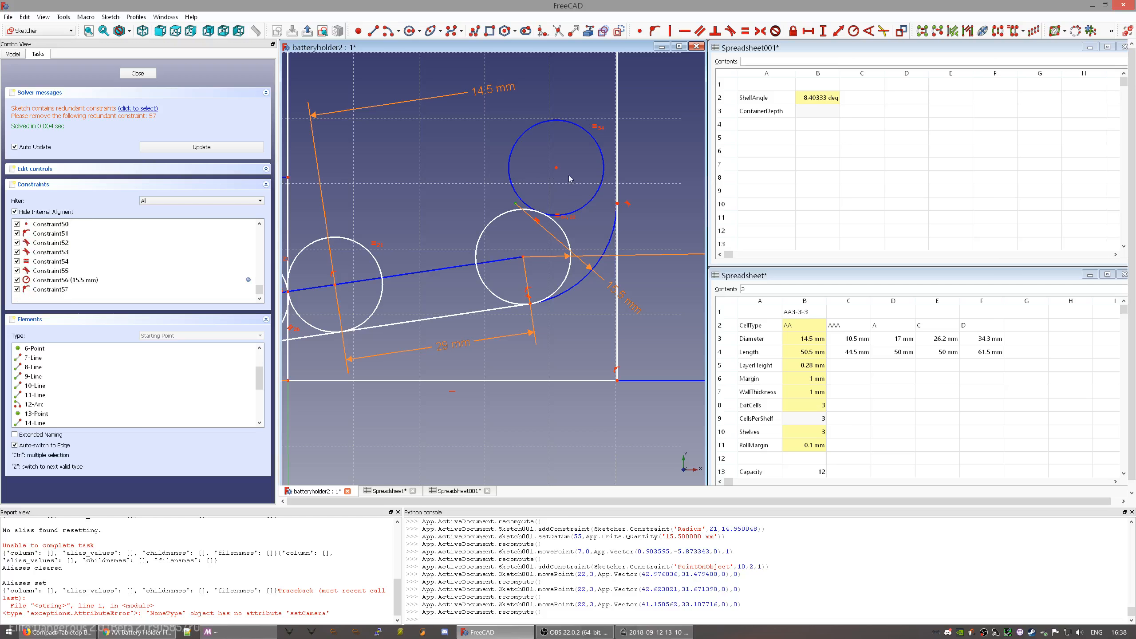
- Delete the upper blue circle from Sketch001 and pan the sketch view down
{"action": "left_click", "coordinate": [586, 205]}
{"action": "key", "text": "Delete"}
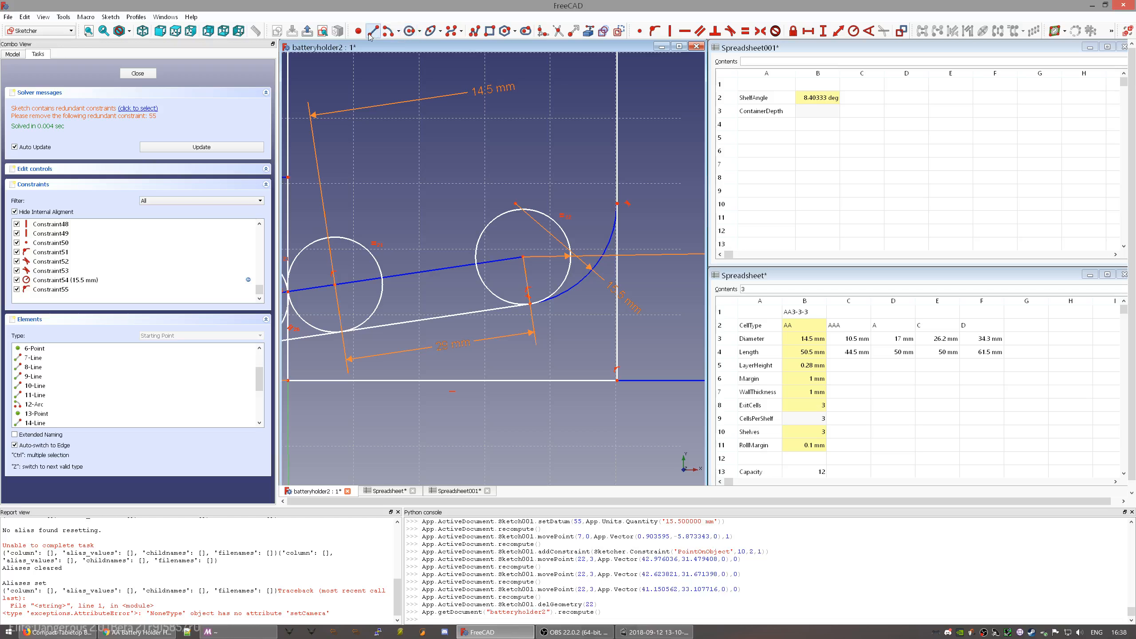
{"action": "middle_click_drag", "start_coordinate": [495, 154], "coordinate": [469, 214]}
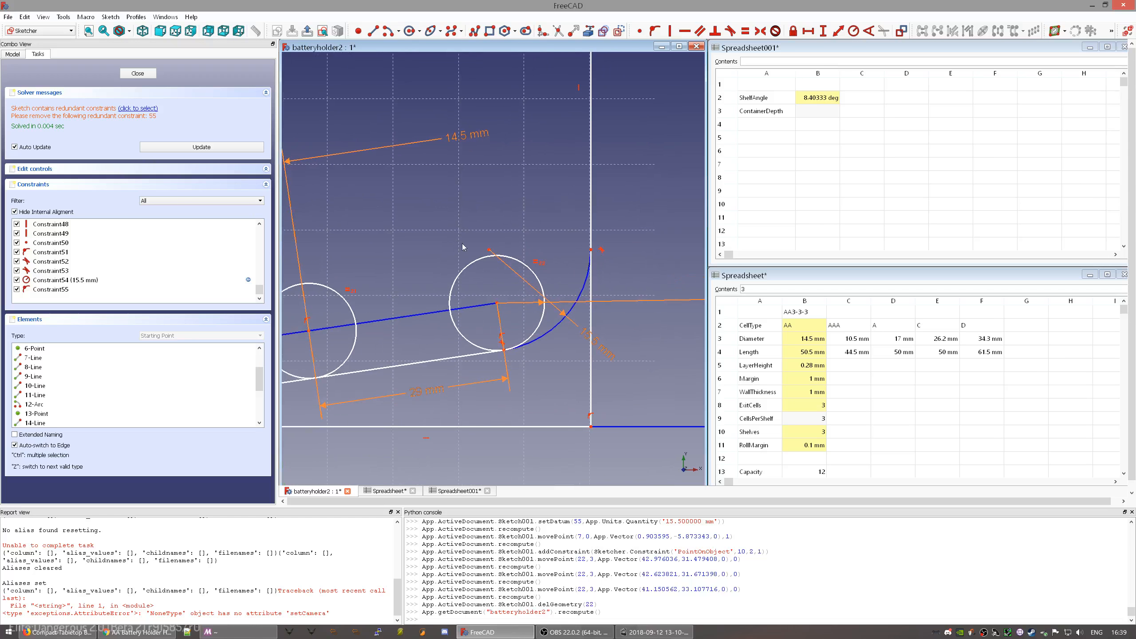
- Bring up the parameter spreadsheet and reposition the sketch view
{"action": "left_click", "coordinate": [805, 418]}
{"action": "scroll", "coordinate": [812, 398], "scroll_direction": "down", "scroll_amount": 1}
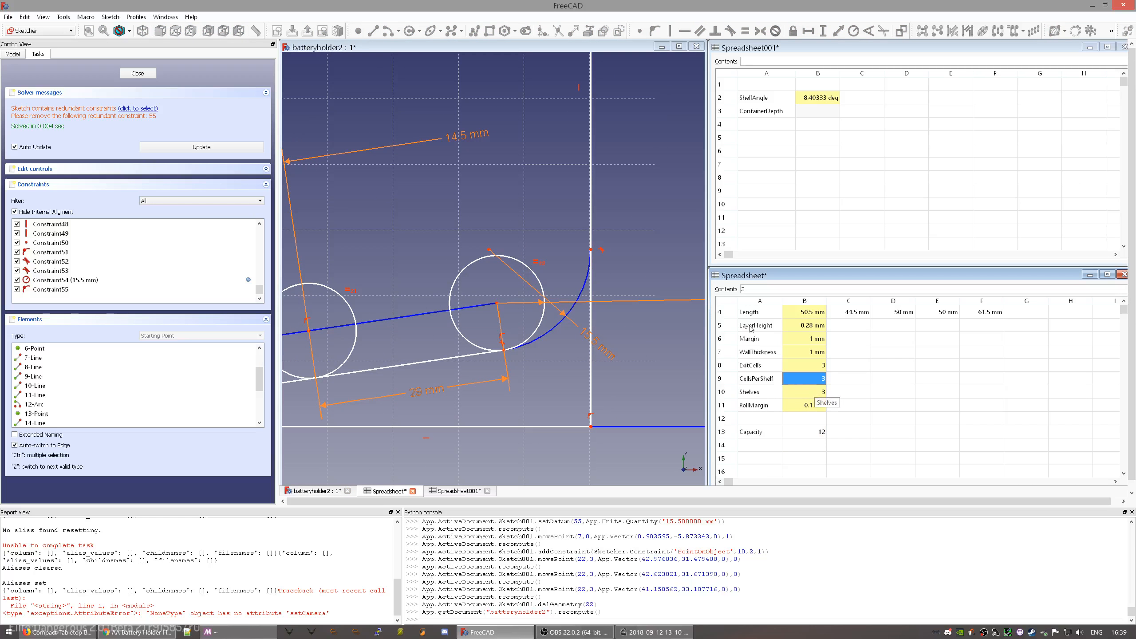
{"action": "mouse_move", "coordinate": [465, 263]}
{"action": "middle_mouse_down"}
{"action": "mouse_move", "coordinate": [520, 230]}
{"action": "mouse_move", "coordinate": [499, 235]}
{"action": "middle_mouse_up"}
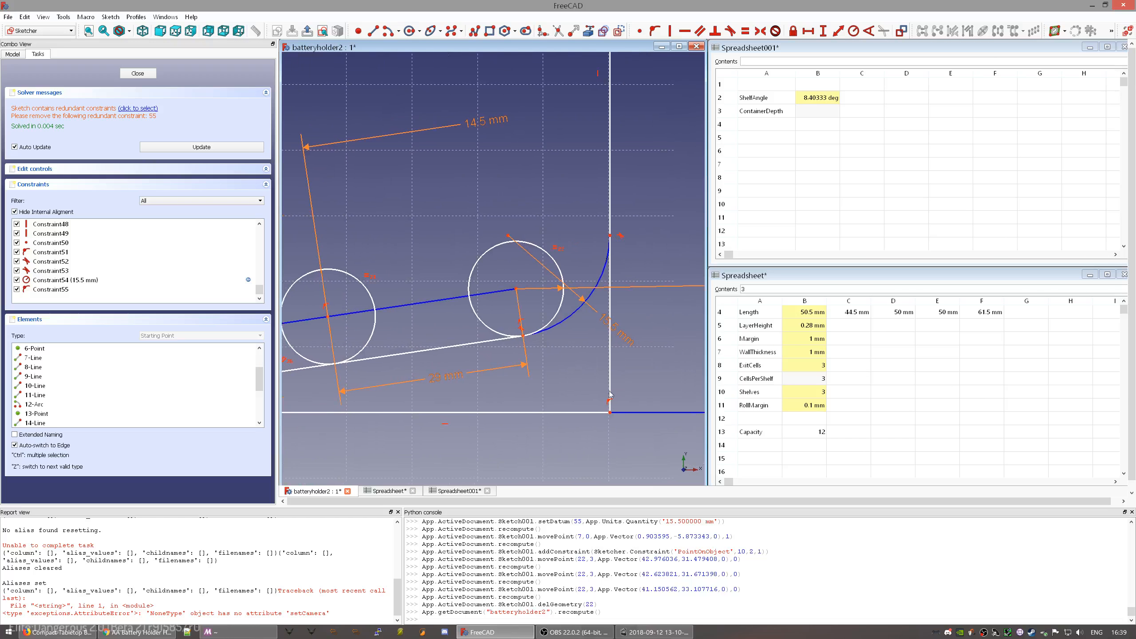
- Insert an empty row 12 above Capacity in the Parameters spreadsheet
{"action": "left_click", "coordinate": [729, 424]}
{"action": "left_click", "coordinate": [721, 419]}
{"action": "right_click", "coordinate": [730, 421]}
{"action": "left_click", "coordinate": [759, 428]}
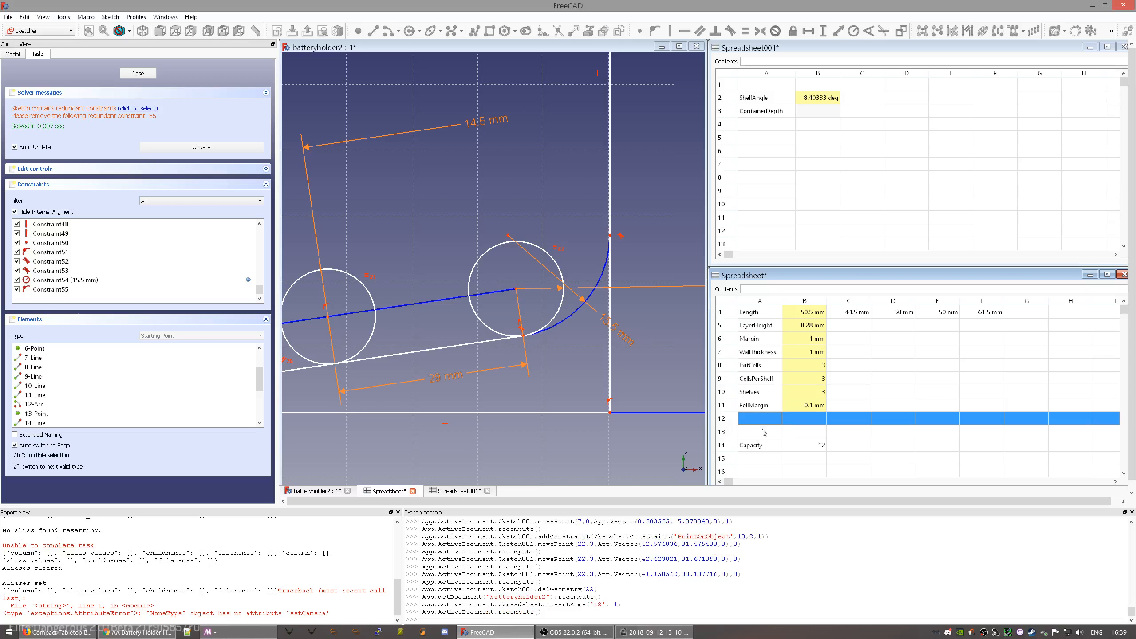
- Enter the label 'Overhang Angle' in A12 and widen column A to fit it
{"action": "left_click", "coordinate": [764, 422]}
{"action": "type", "text": "Ove"}
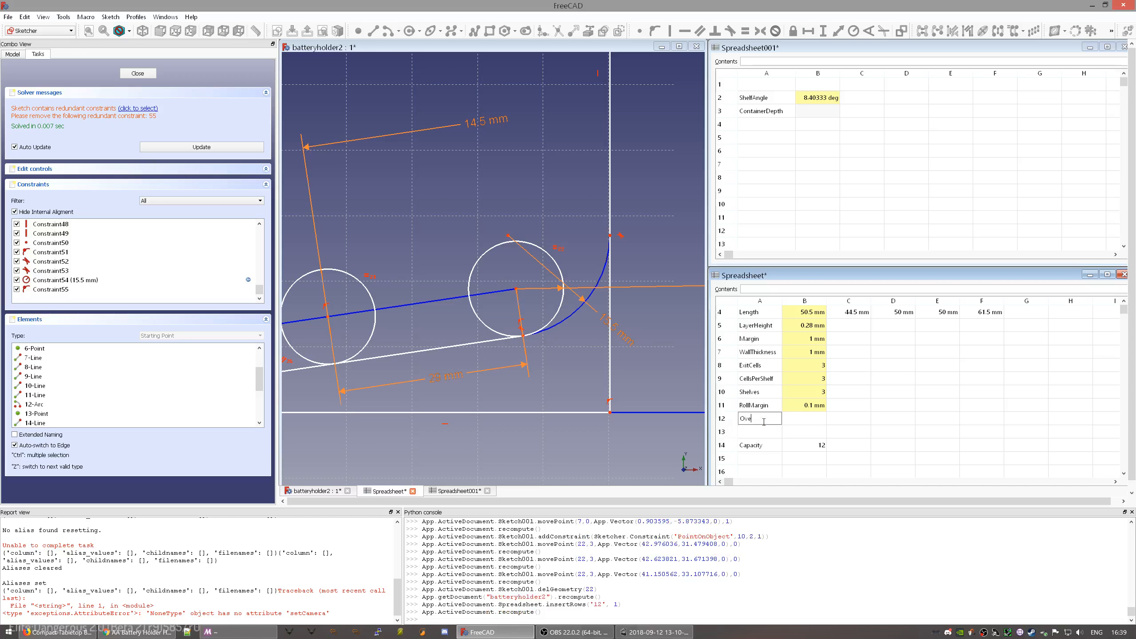
{"action": "type", "text": "rhang Angle"}
{"action": "key", "text": "Return"}
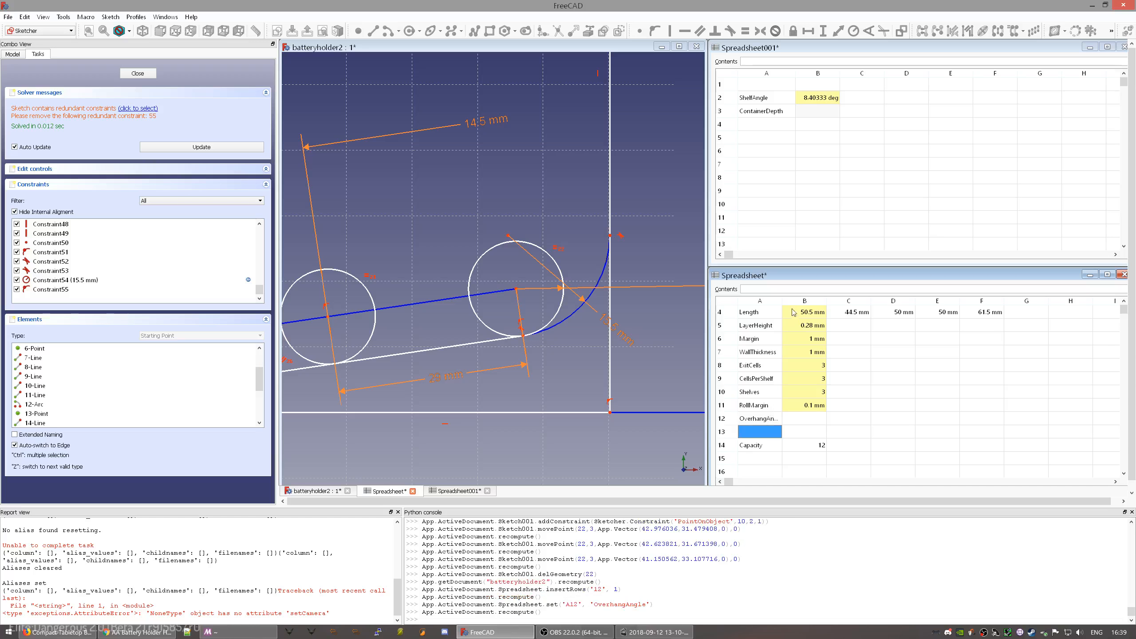
{"action": "left_click_drag", "start_coordinate": [782, 300], "coordinate": [796, 305]}
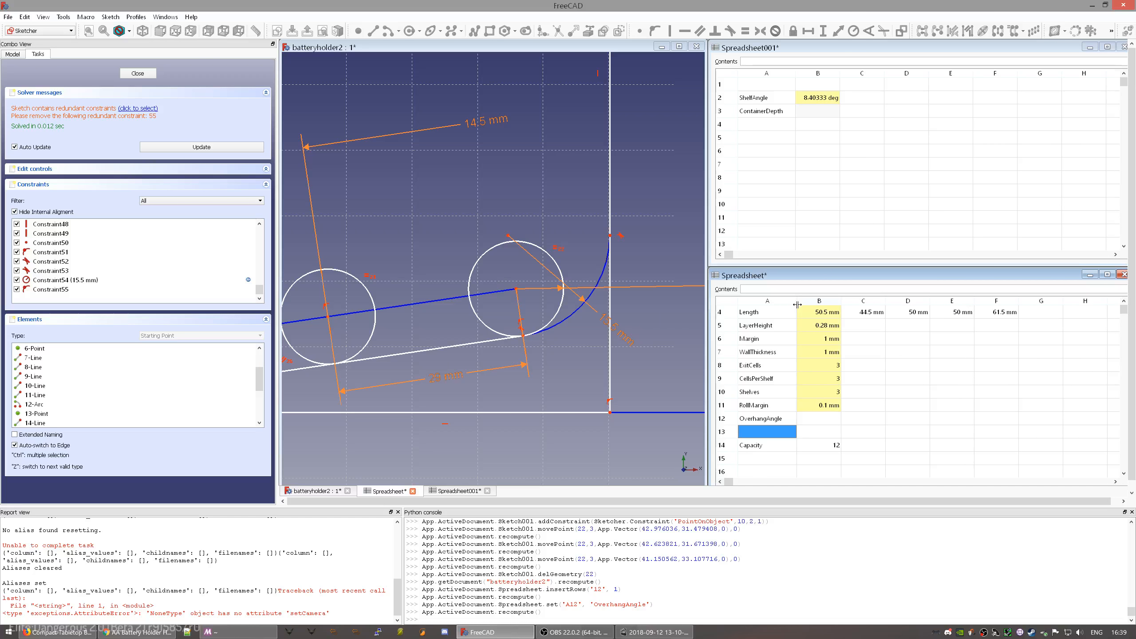
{"action": "left_click", "coordinate": [464, 164]}
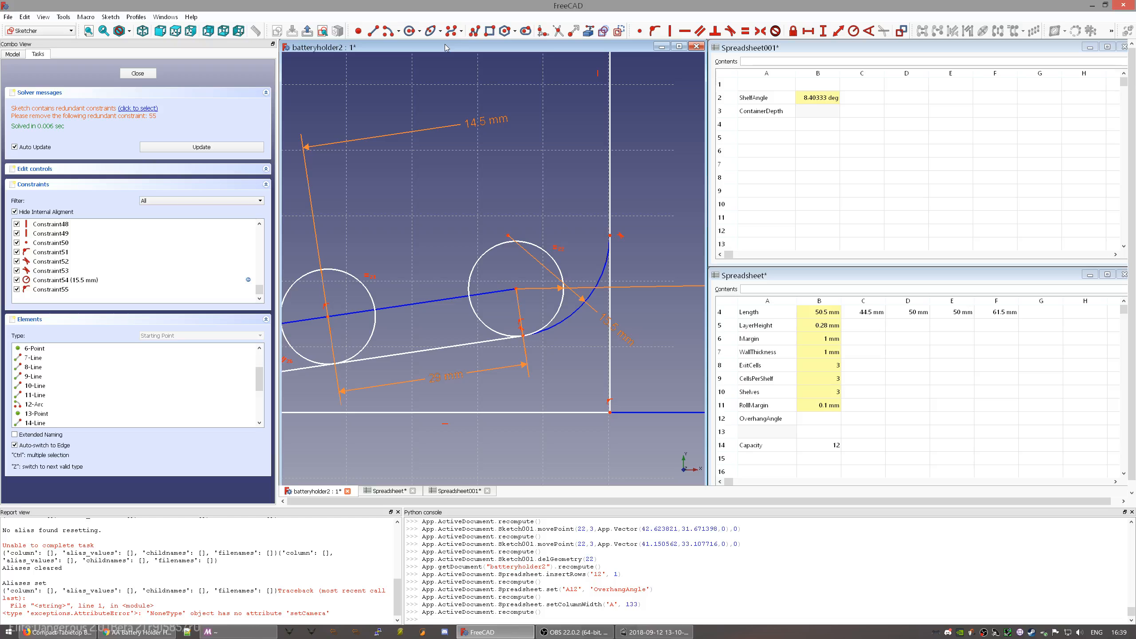
- Bring the Firefox window with the Thingiverse Compact Tabletop Battery Holder page forward
{"action": "key", "text": "alt+Tab"}
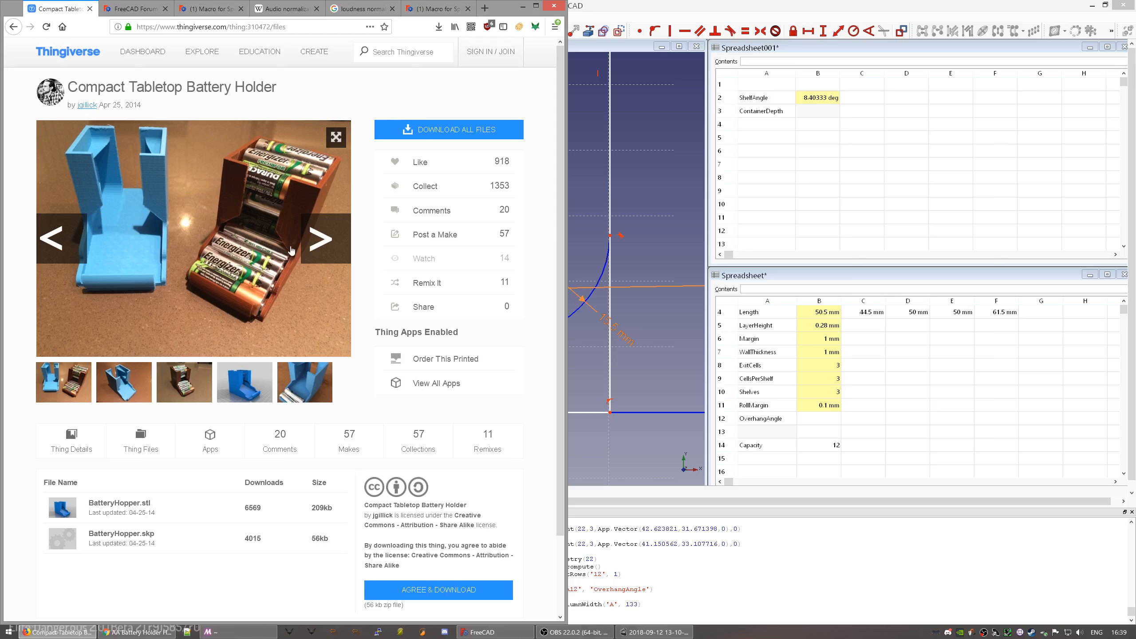
- Browse the holder's gallery photos back to the blue 3D render and launch the Thingiview 3D preview
{"action": "left_click", "coordinate": [317, 242]}
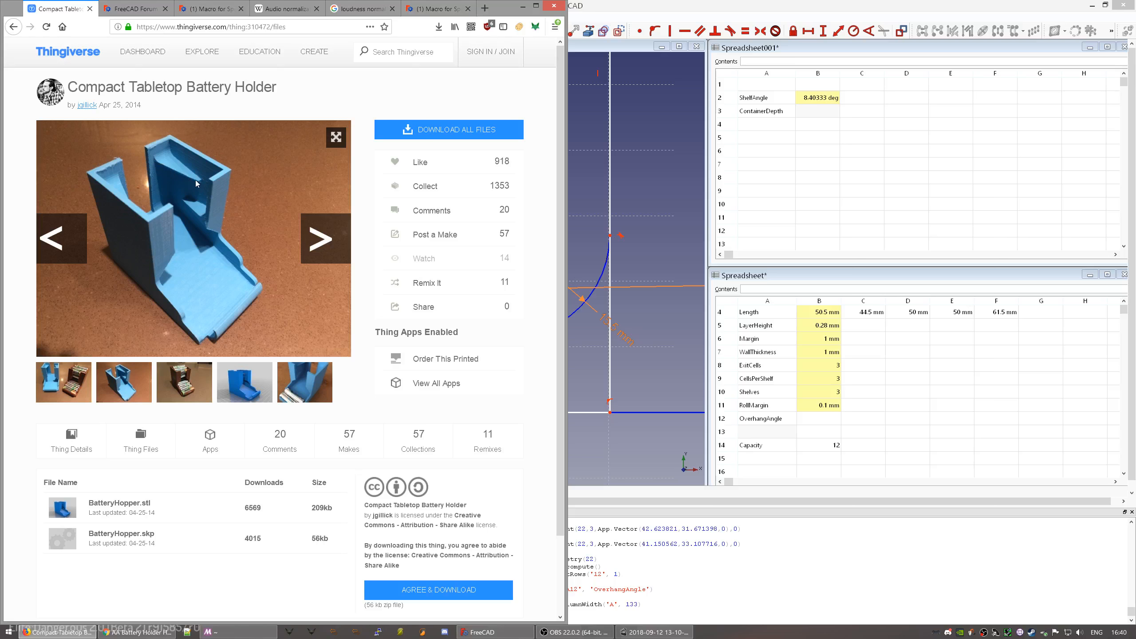
{"action": "left_click", "coordinate": [311, 242]}
{"action": "left_click", "coordinate": [318, 242]}
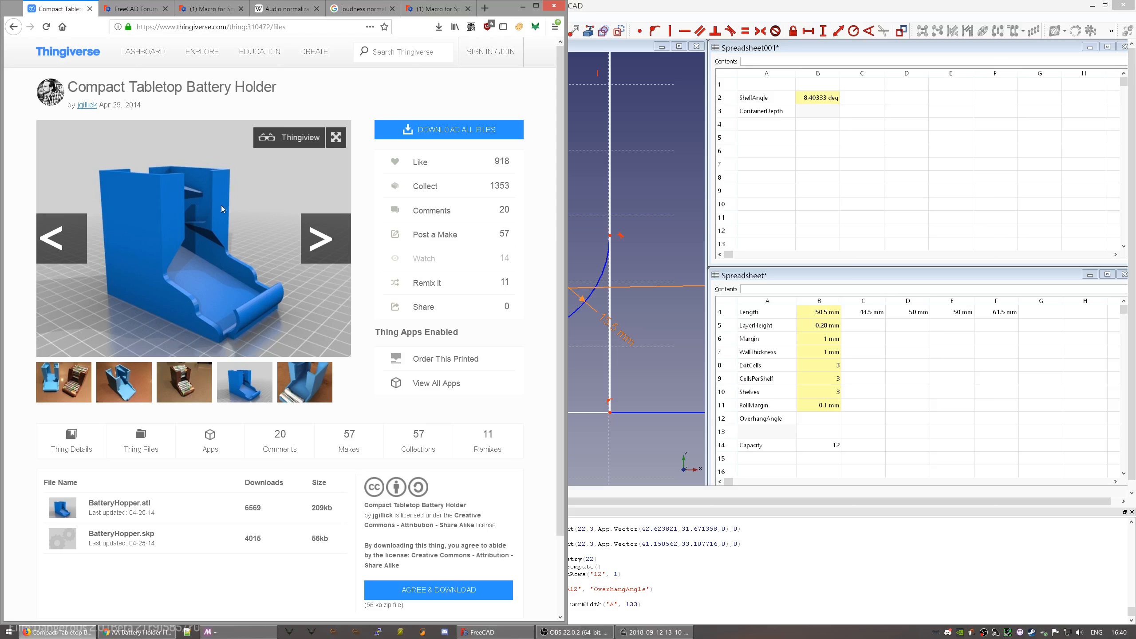
{"action": "left_click", "coordinate": [316, 236]}
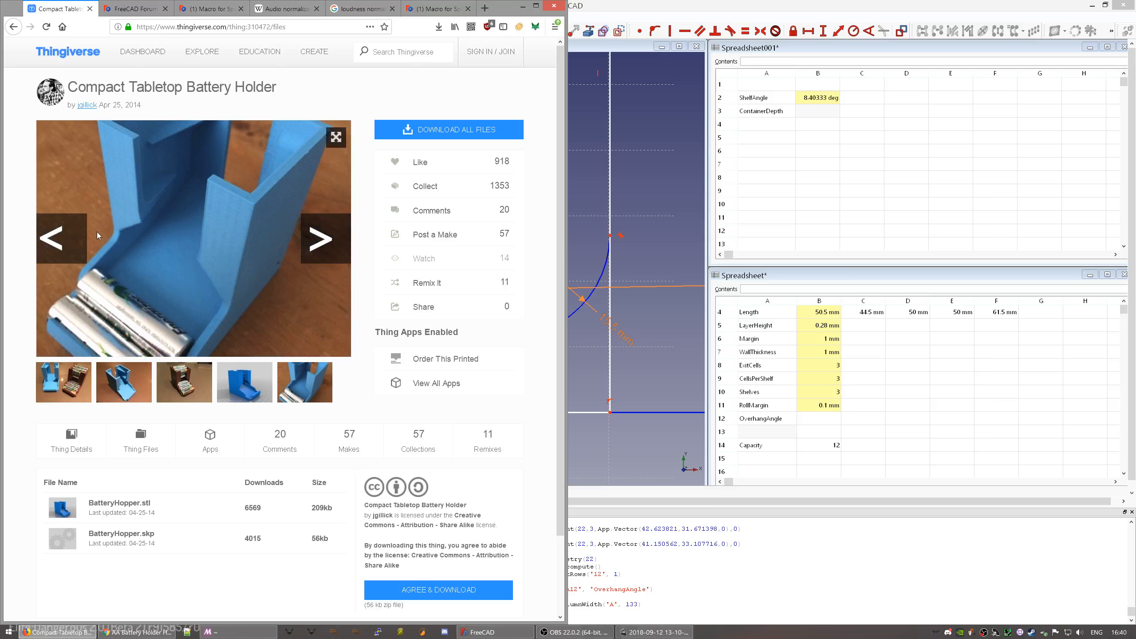
{"action": "left_click", "coordinate": [86, 238]}
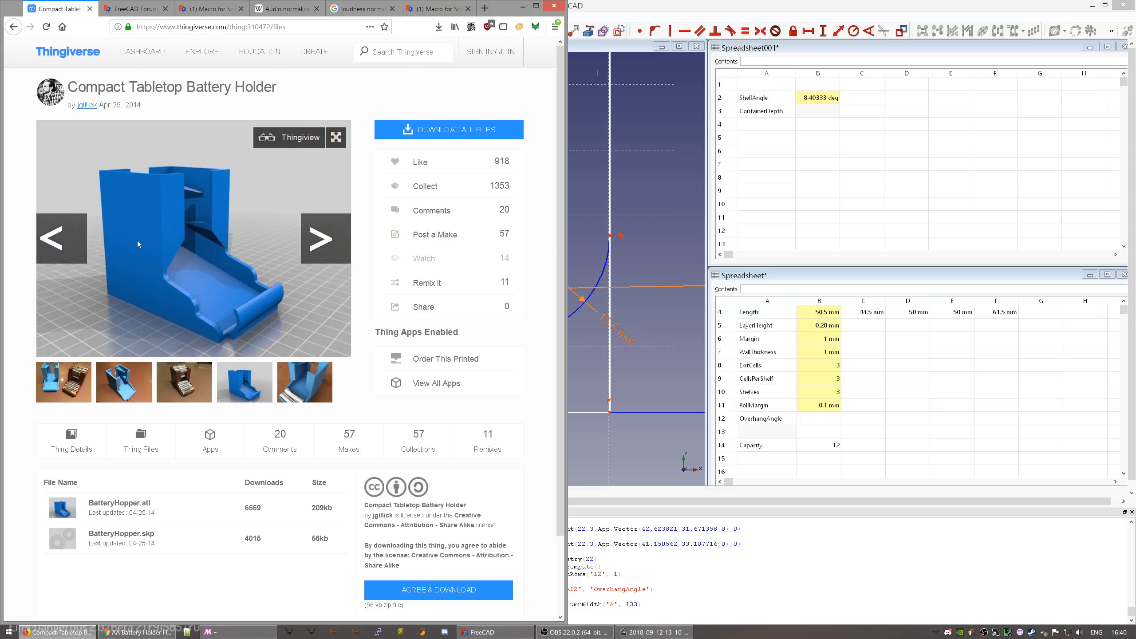
{"action": "left_click", "coordinate": [291, 144]}
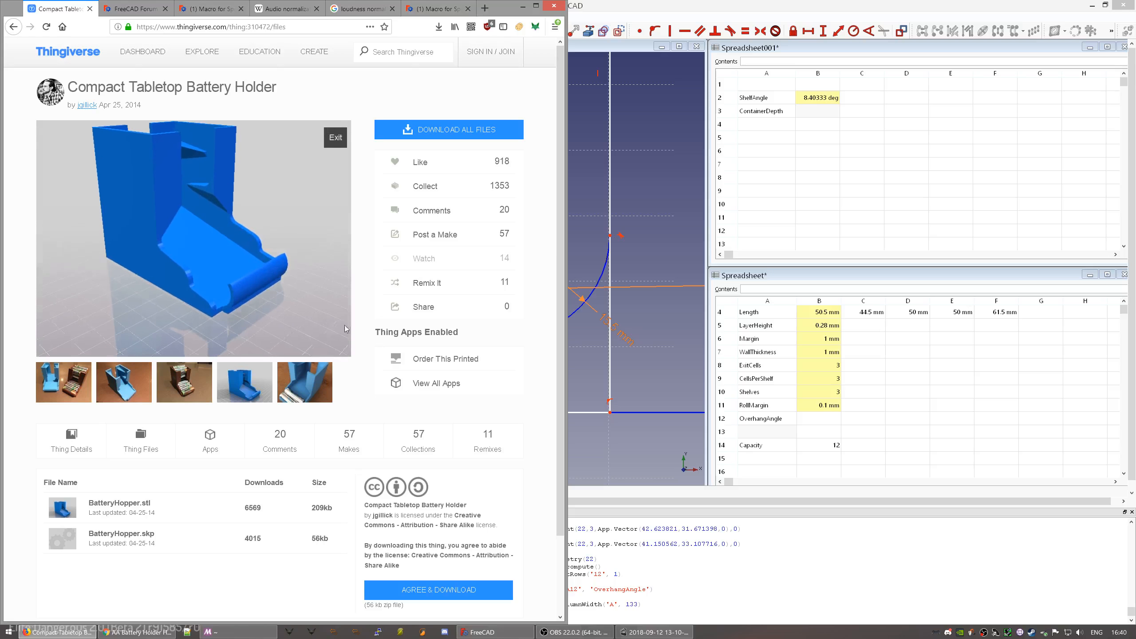
- Zoom and tilt the 3D model to reveal the lower tray
{"action": "scroll", "coordinate": [152, 212], "scroll_direction": "up", "scroll_amount": 5}
{"action": "scroll", "coordinate": [178, 205], "scroll_direction": "up", "scroll_amount": 3}
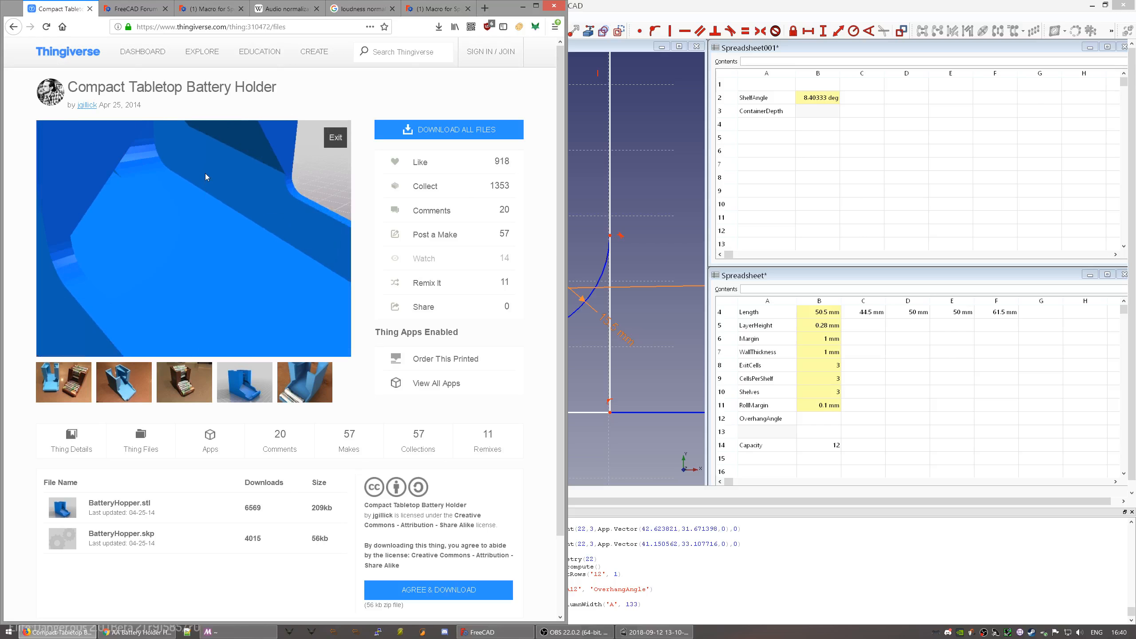
{"action": "scroll", "coordinate": [202, 193], "scroll_direction": "down", "scroll_amount": 2}
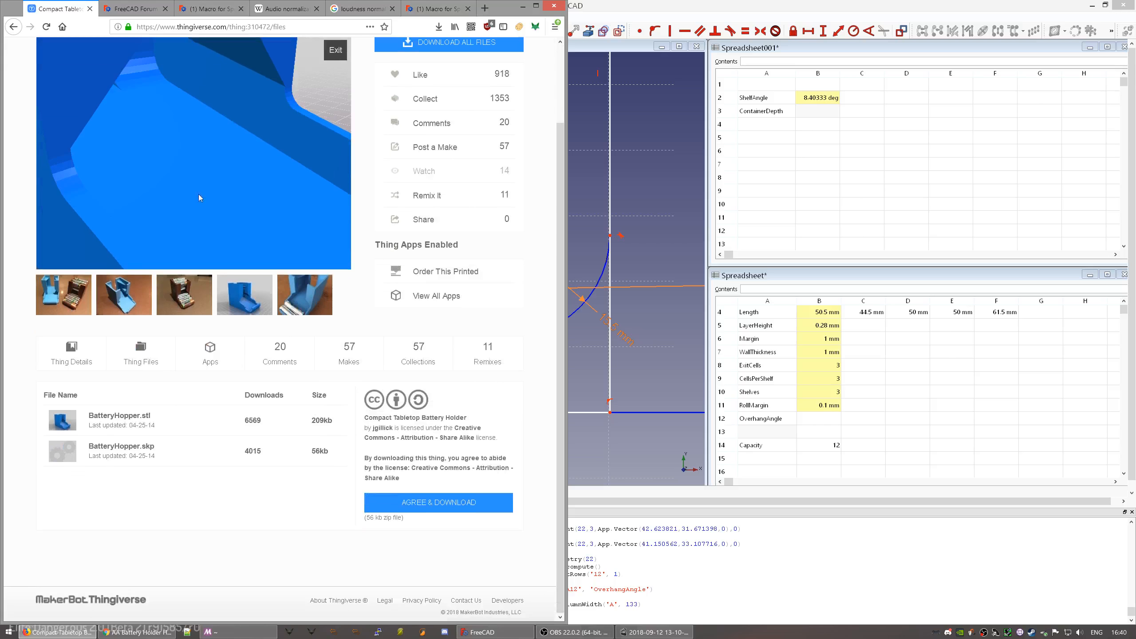
{"action": "scroll", "coordinate": [202, 162], "scroll_direction": "up", "scroll_amount": 1}
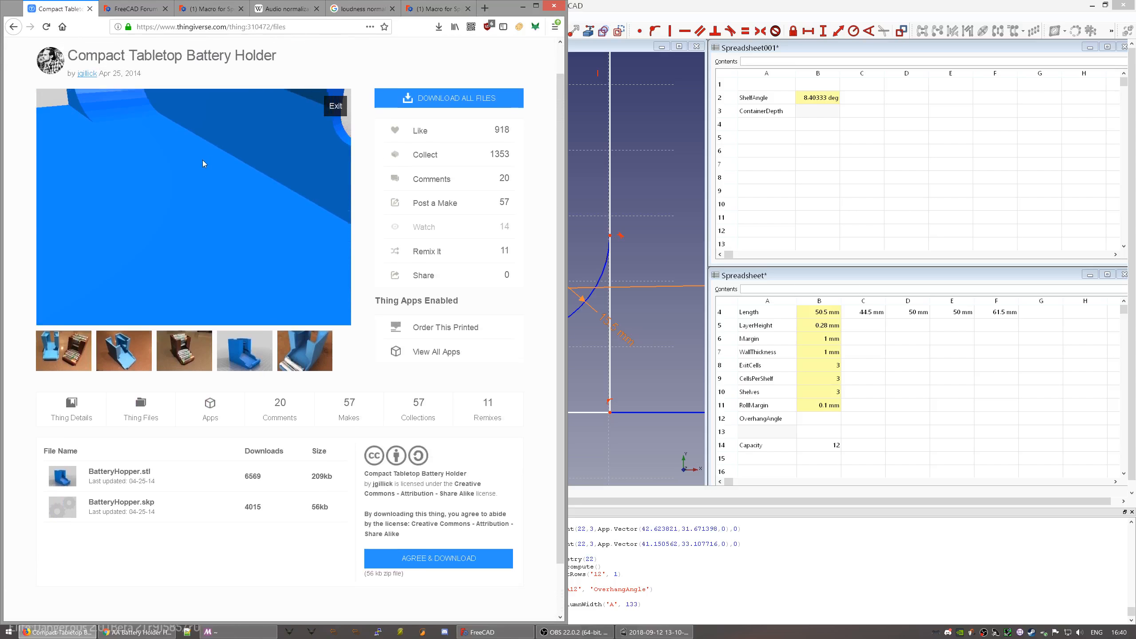
{"action": "left_click_drag", "start_coordinate": [203, 161], "coordinate": [227, 208]}
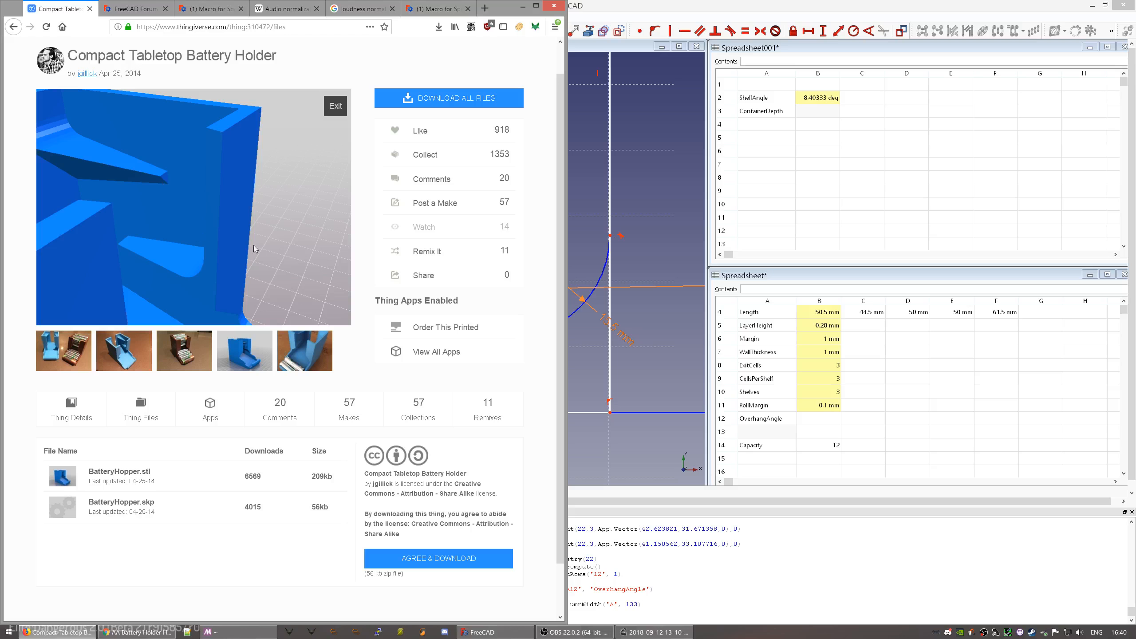
{"action": "left_click_drag", "start_coordinate": [218, 269], "coordinate": [230, 245]}
{"action": "right_click_drag", "start_coordinate": [230, 246], "coordinate": [222, 192]}
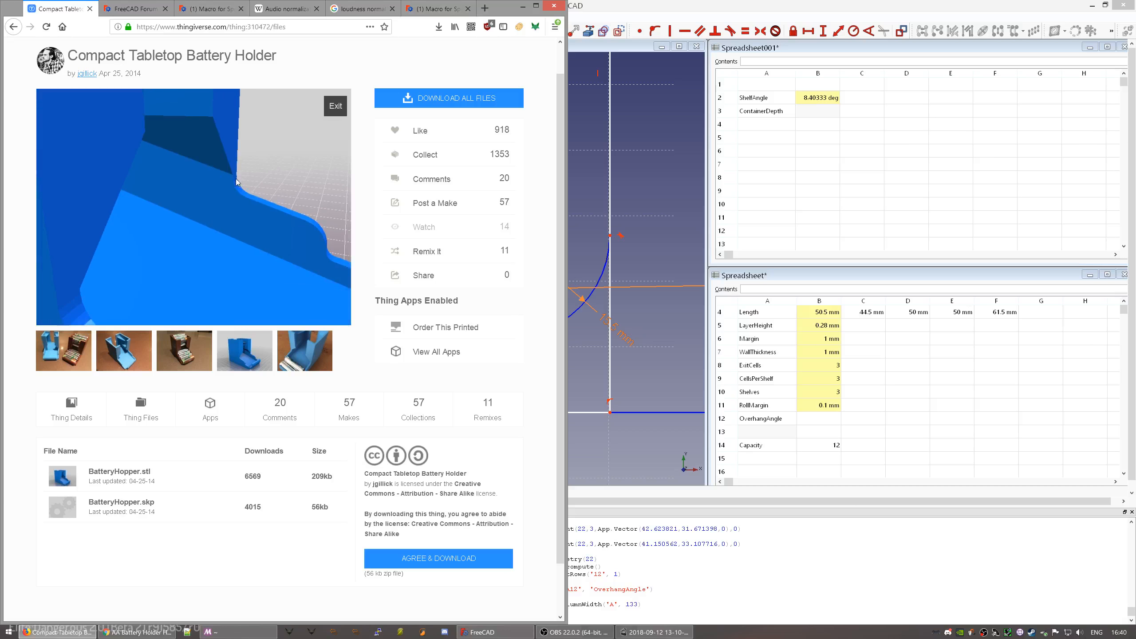
- Turn the model to study the angled shelves, then go back to the FreeCAD sketch
{"action": "left_click_drag", "start_coordinate": [231, 162], "coordinate": [161, 181]}
{"action": "scroll", "coordinate": [147, 170], "scroll_direction": "down", "scroll_amount": 7}
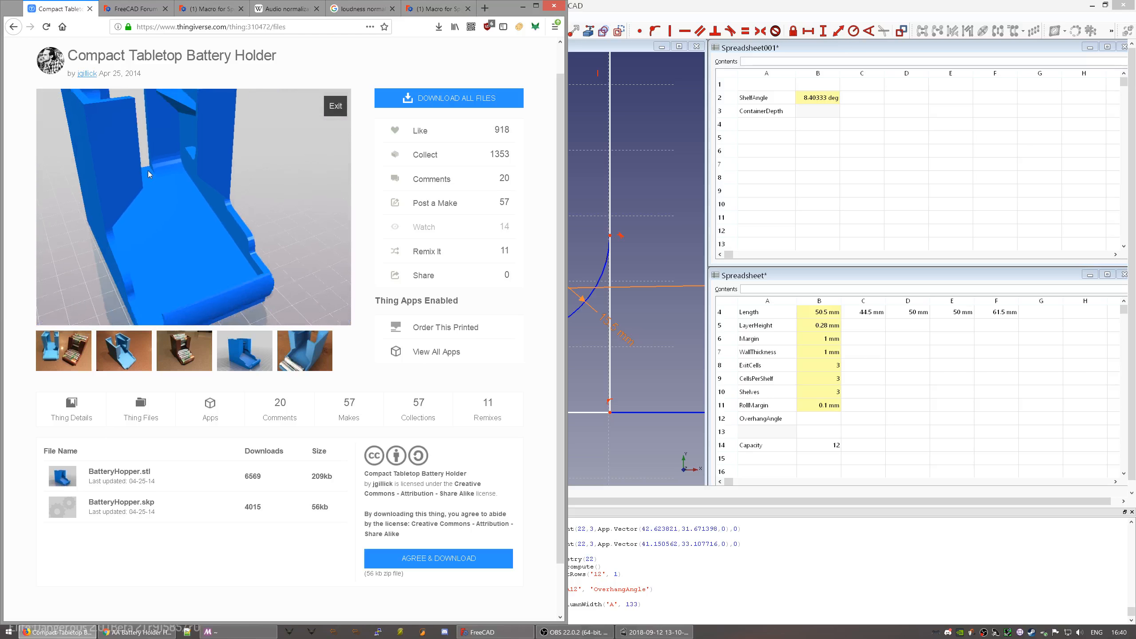
{"action": "scroll", "coordinate": [163, 150], "scroll_direction": "up", "scroll_amount": 5}
{"action": "scroll", "coordinate": [162, 150], "scroll_direction": "down", "scroll_amount": 4}
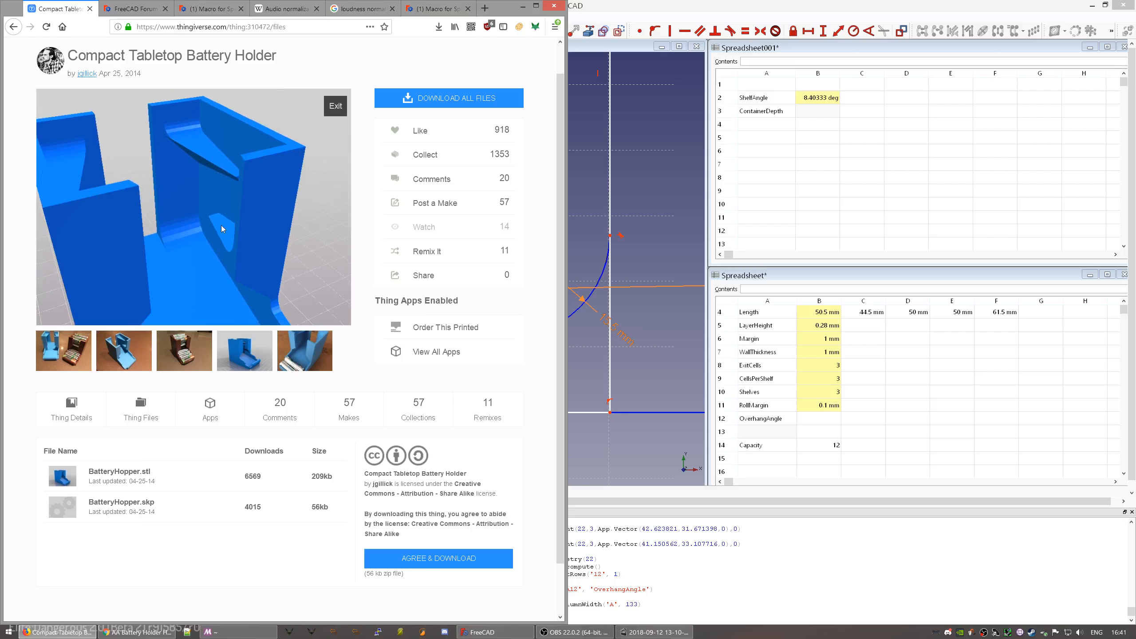
{"action": "right_click_drag", "start_coordinate": [222, 225], "coordinate": [300, 249]}
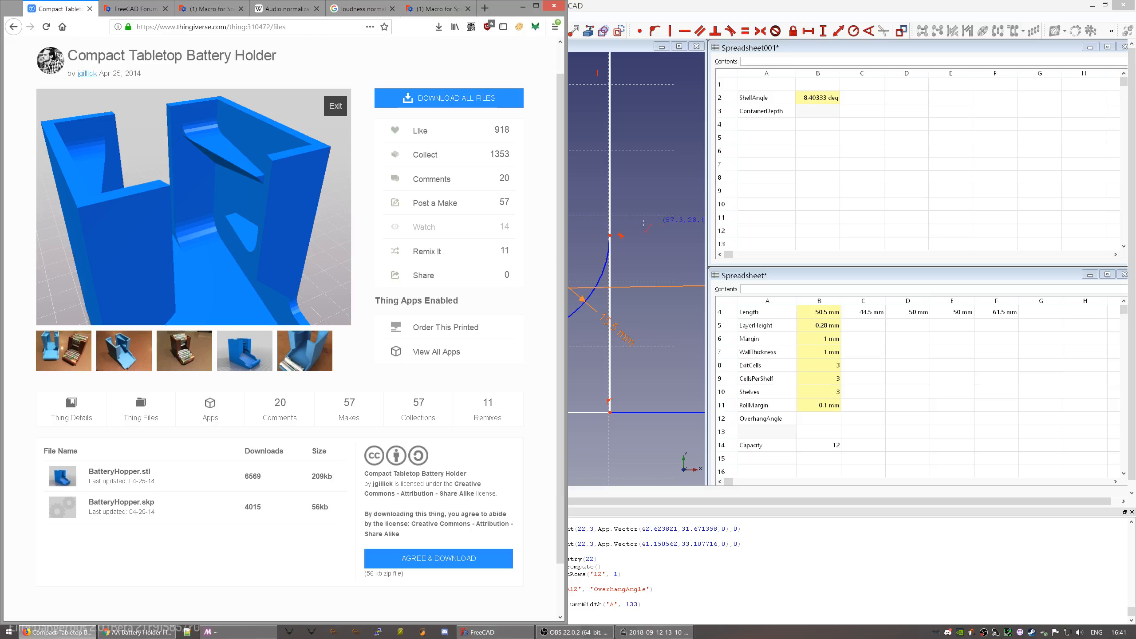
{"action": "left_click", "coordinate": [584, 241]}
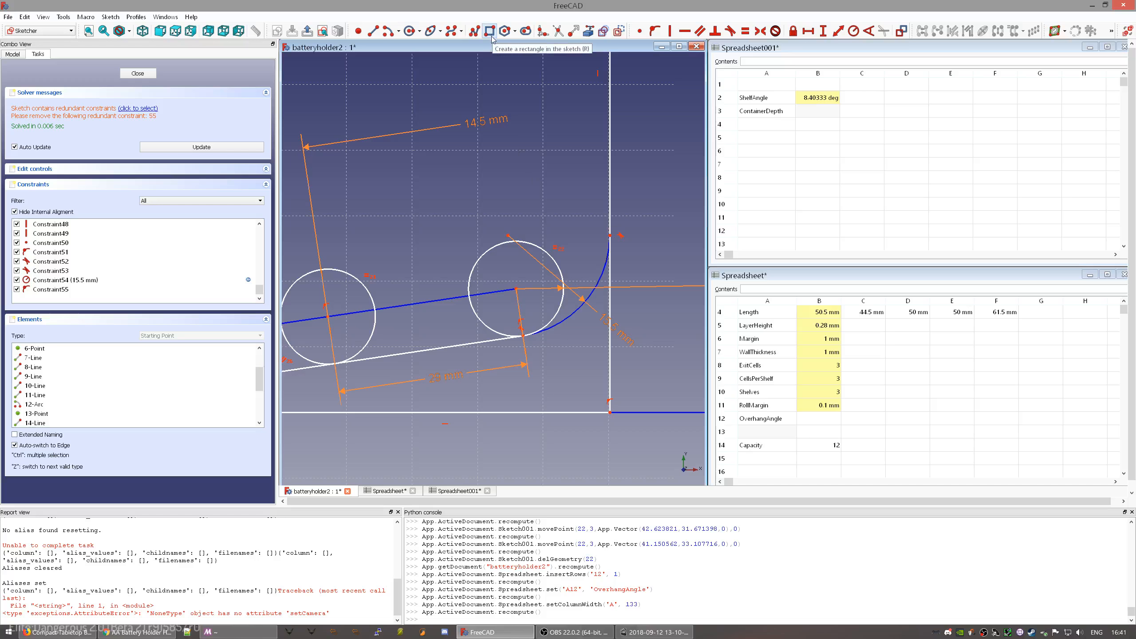
- Draw a closed three-point polyline triangle just above the right shelf circle
{"action": "left_click", "coordinate": [477, 35]}
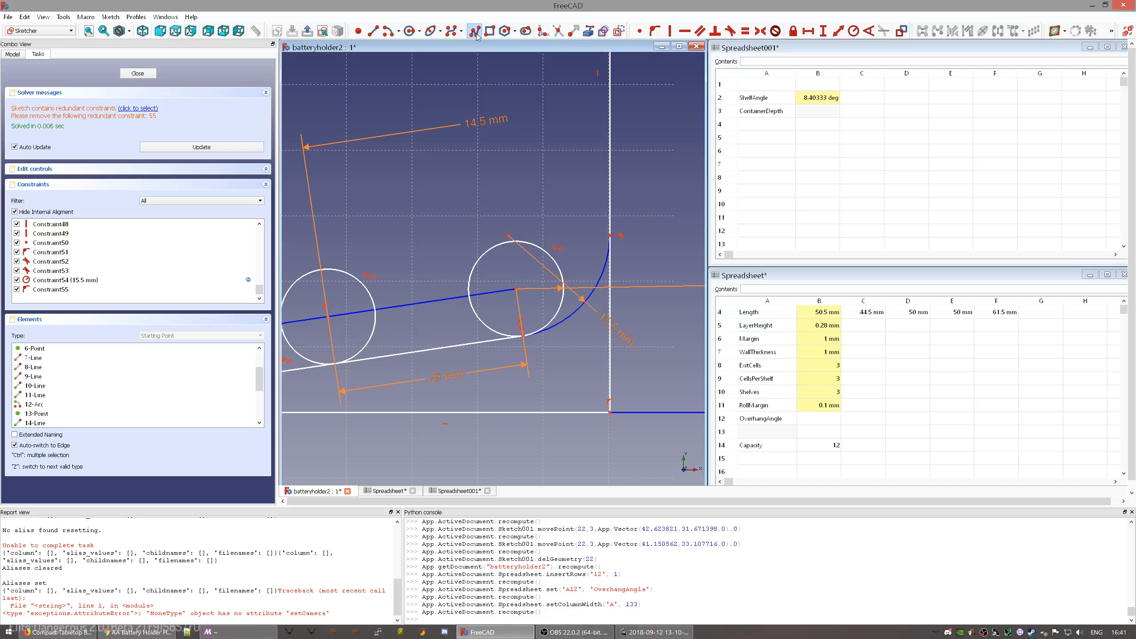
{"action": "left_click", "coordinate": [509, 234]}
{"action": "left_click", "coordinate": [487, 188]}
{"action": "left_click", "coordinate": [512, 188]}
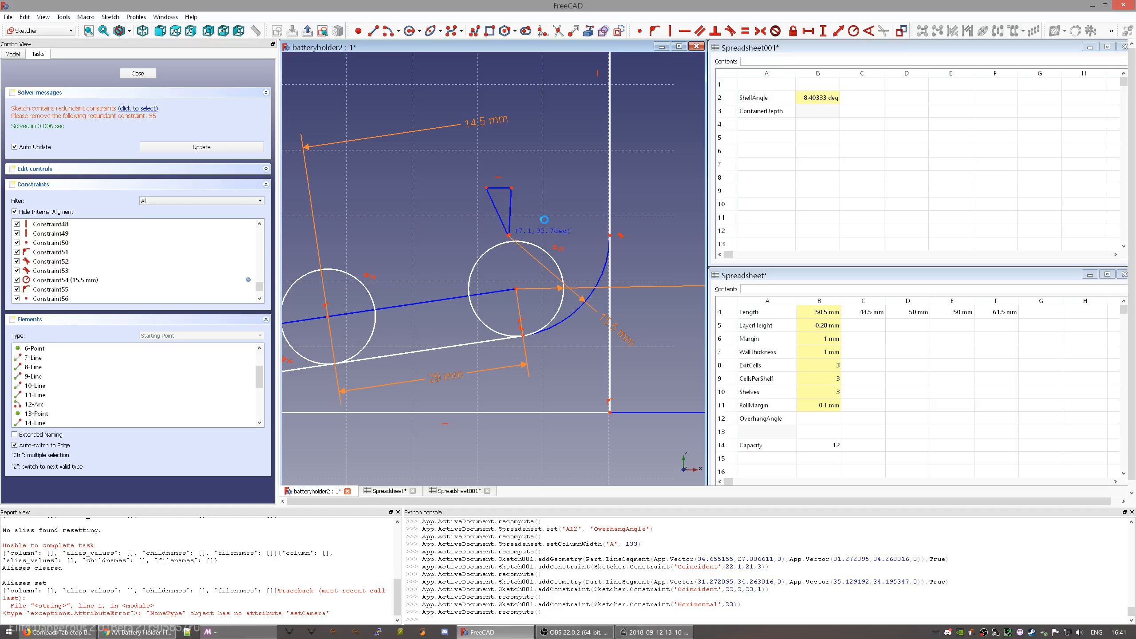
{"action": "left_click", "coordinate": [509, 235]}
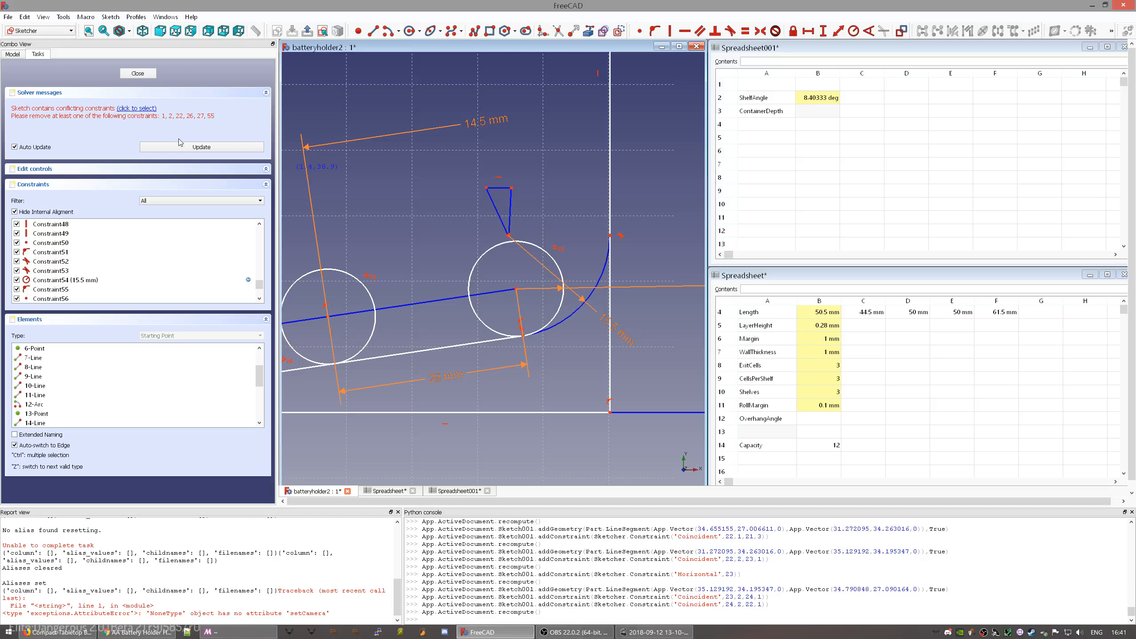
- Pan and zoom the sketch to bring the shelf circles into view
{"action": "scroll", "coordinate": [356, 217], "scroll_direction": "down", "scroll_amount": 10}
{"action": "scroll", "coordinate": [356, 211], "scroll_direction": "up", "scroll_amount": 10}
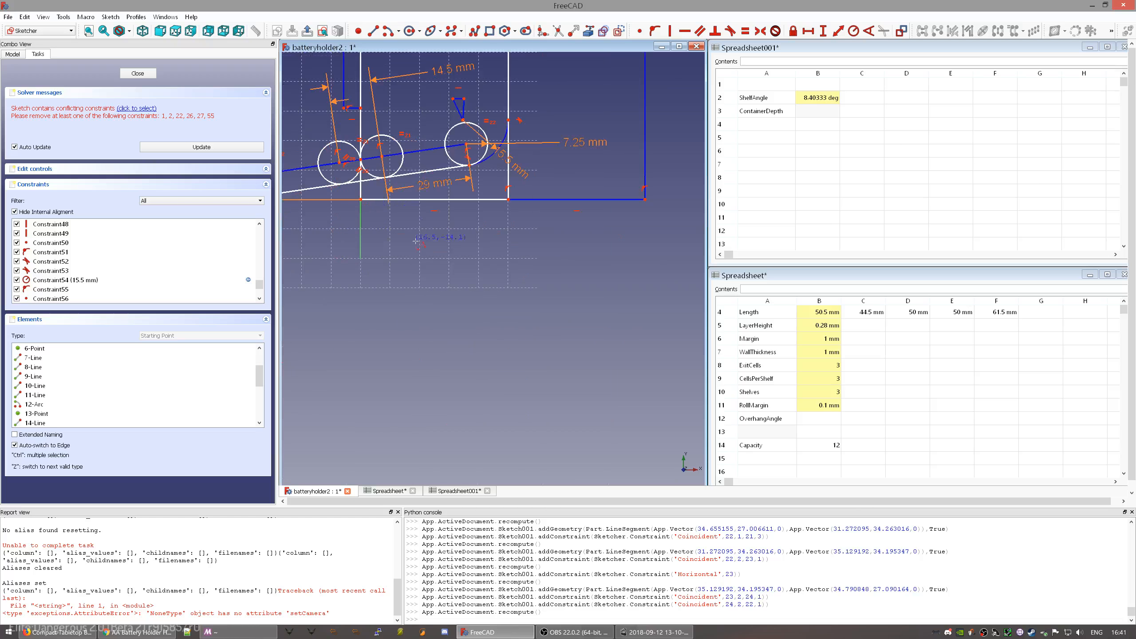
{"action": "middle_click_drag", "start_coordinate": [347, 238], "coordinate": [453, 361]}
{"action": "scroll", "coordinate": [531, 283], "scroll_direction": "up", "scroll_amount": 2}
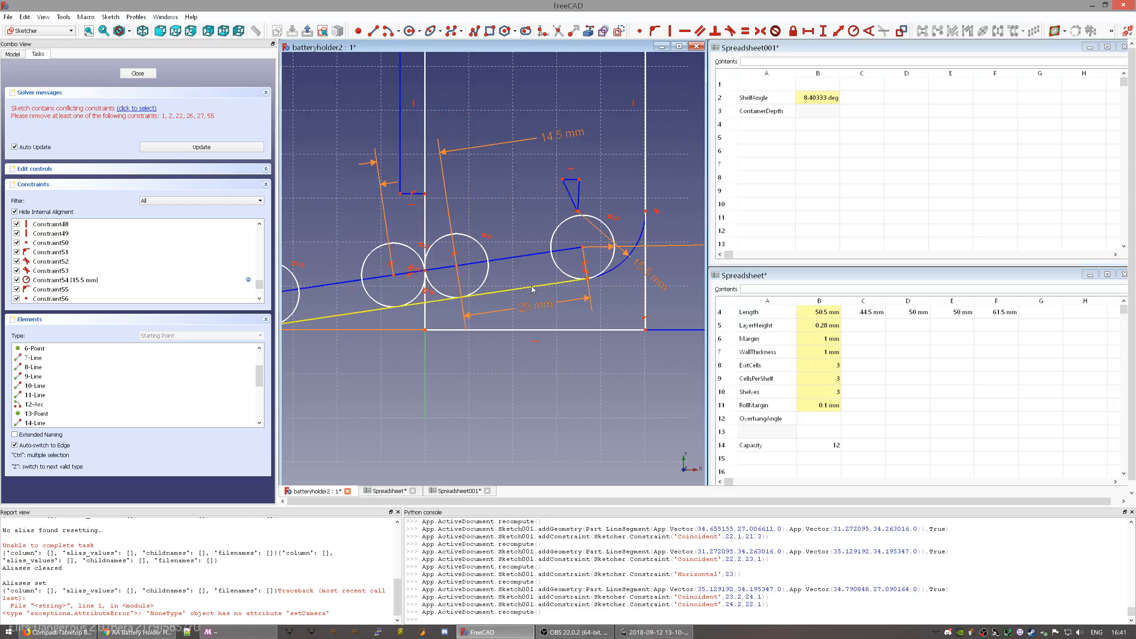
{"action": "left_click", "coordinate": [613, 251]}
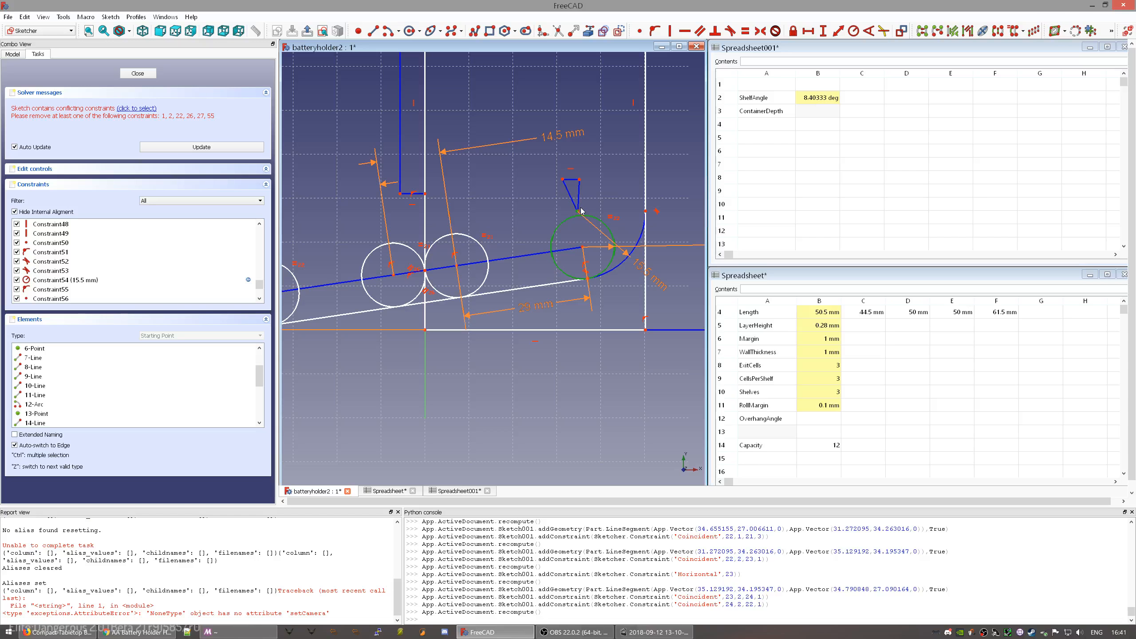
{"action": "left_click", "coordinate": [574, 235]}
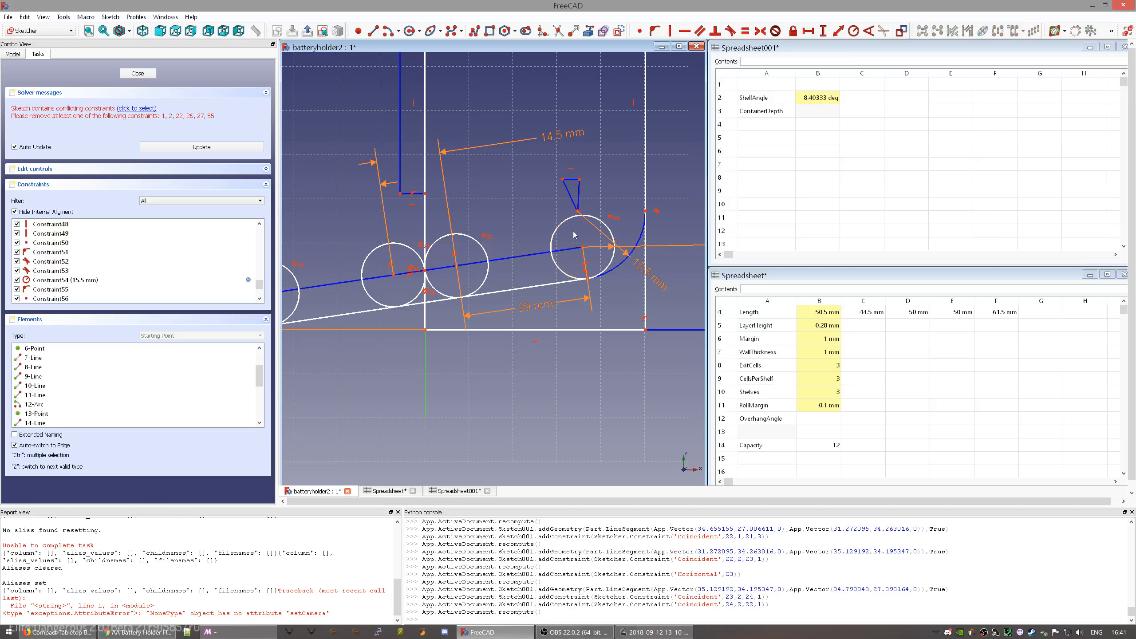
- Locate the conflicting Constraint55 via the solver messages and delete it
{"action": "left_click", "coordinate": [144, 109]}
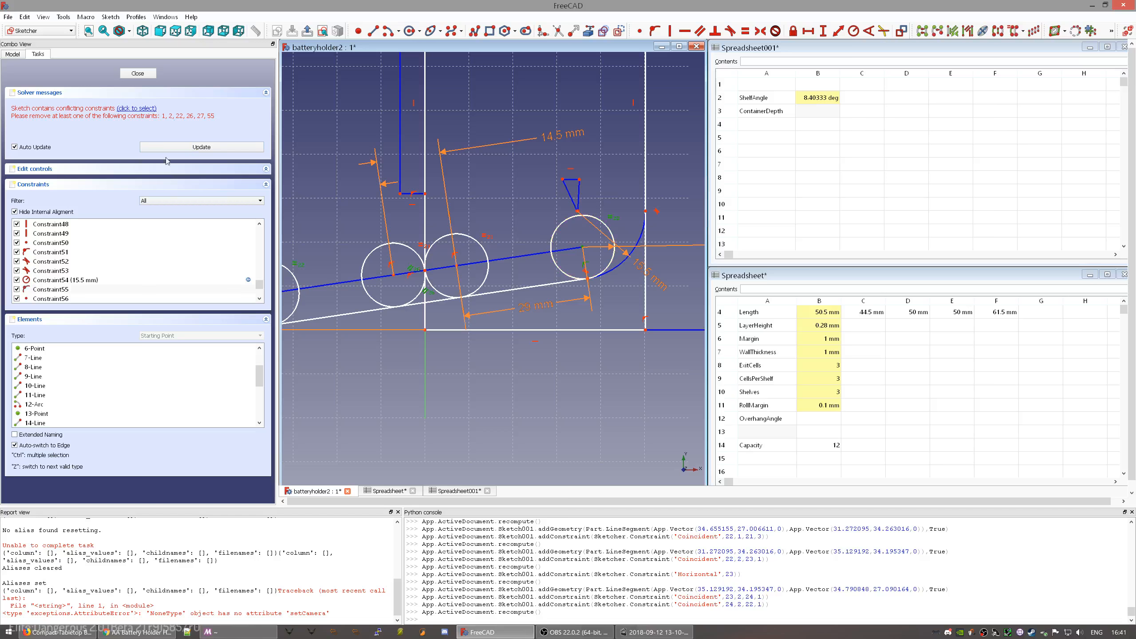
{"action": "left_click", "coordinate": [149, 289]}
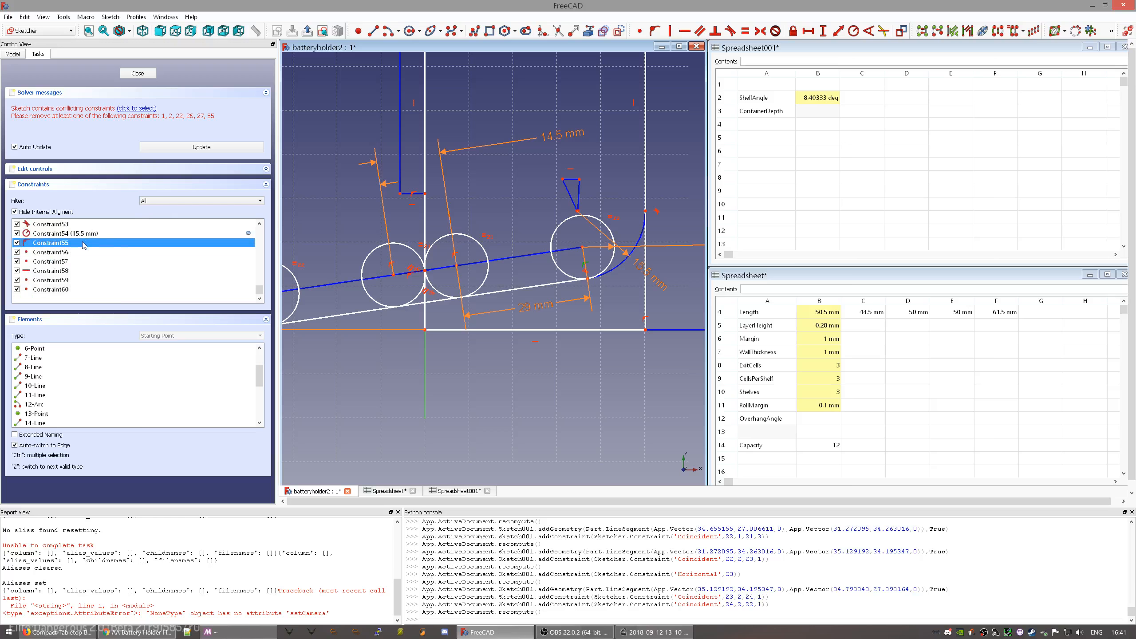
{"action": "left_click", "coordinate": [17, 244]}
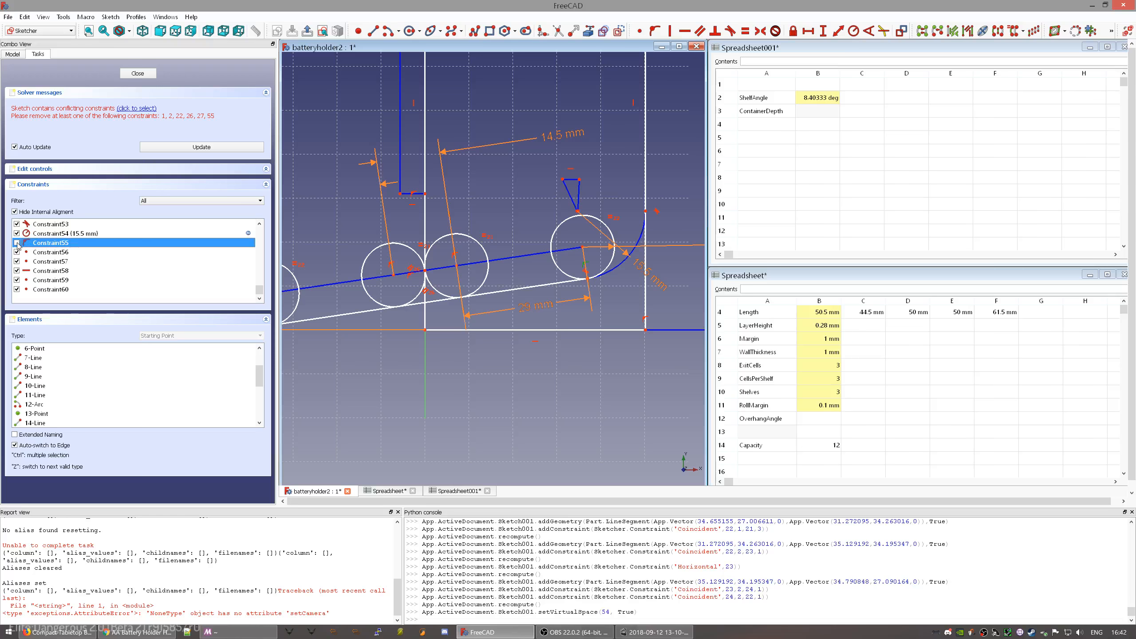
{"action": "left_click", "coordinate": [17, 243]}
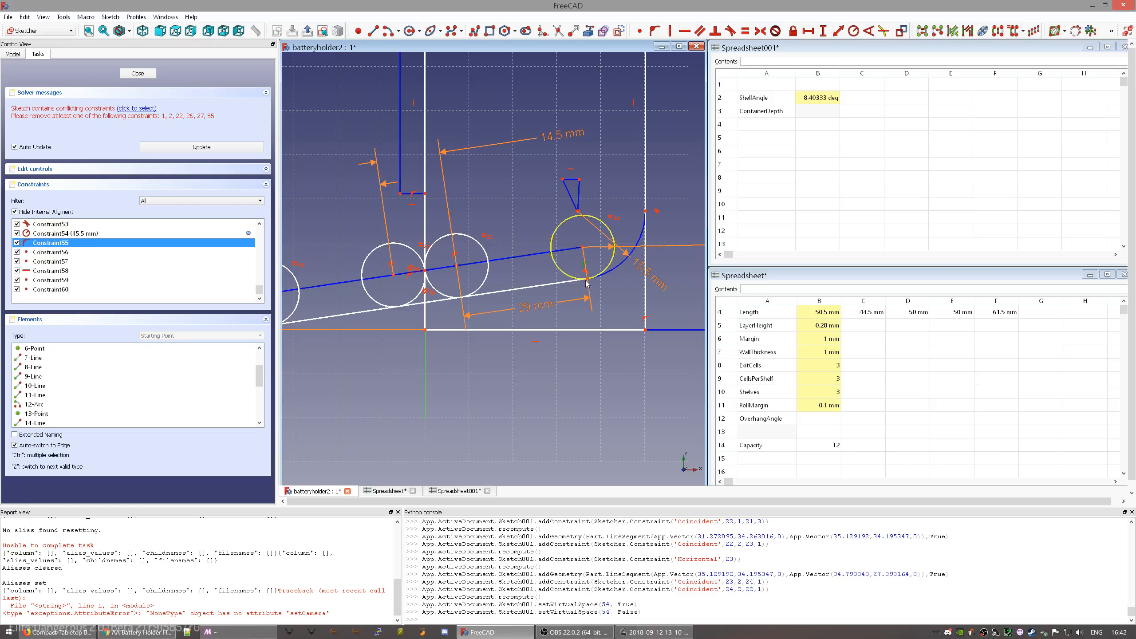
{"action": "scroll", "coordinate": [587, 276], "scroll_direction": "up", "scroll_amount": 8}
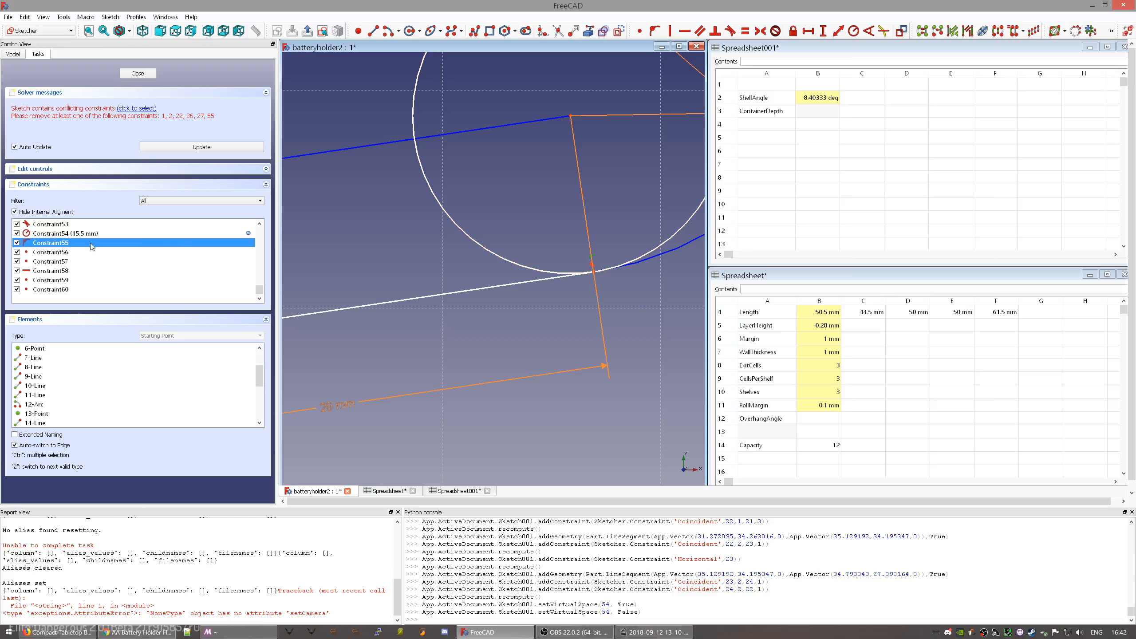
{"action": "key", "text": "Delete"}
{"action": "scroll", "coordinate": [409, 248], "scroll_direction": "down", "scroll_amount": 5}
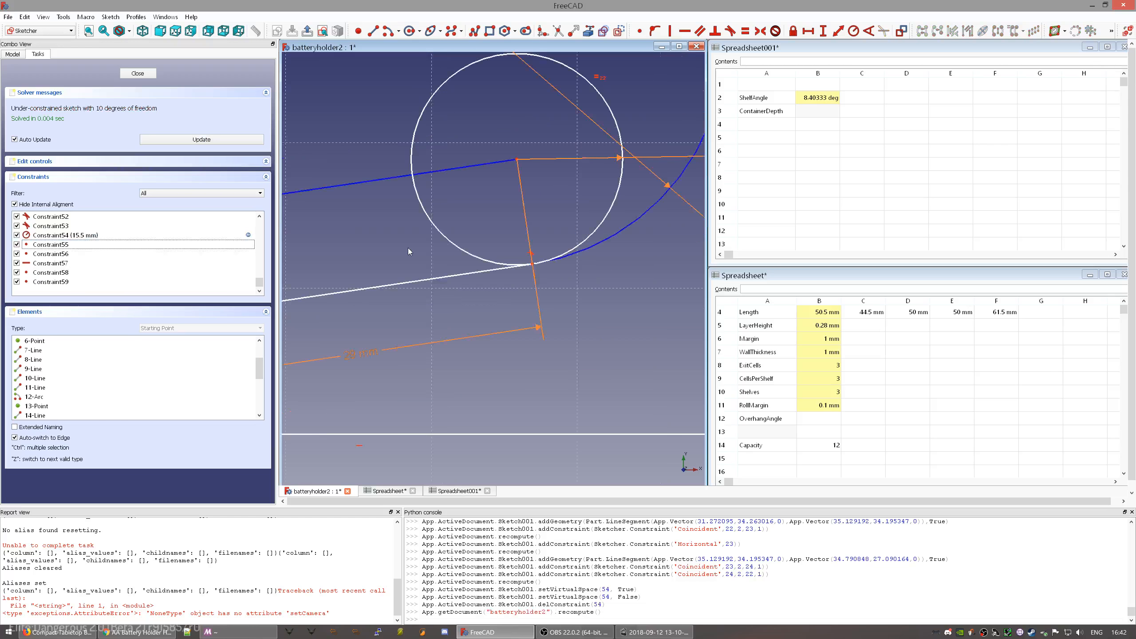
{"action": "scroll", "coordinate": [452, 258], "scroll_direction": "up", "scroll_amount": 6}
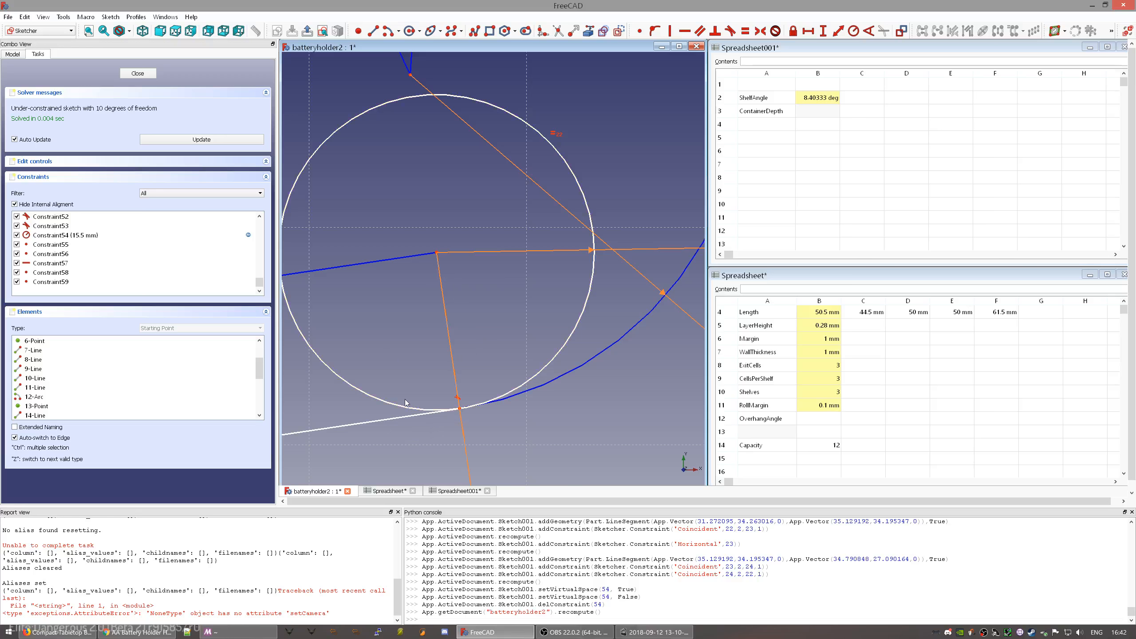
{"action": "left_click_drag", "start_coordinate": [396, 408], "coordinate": [533, 393]}
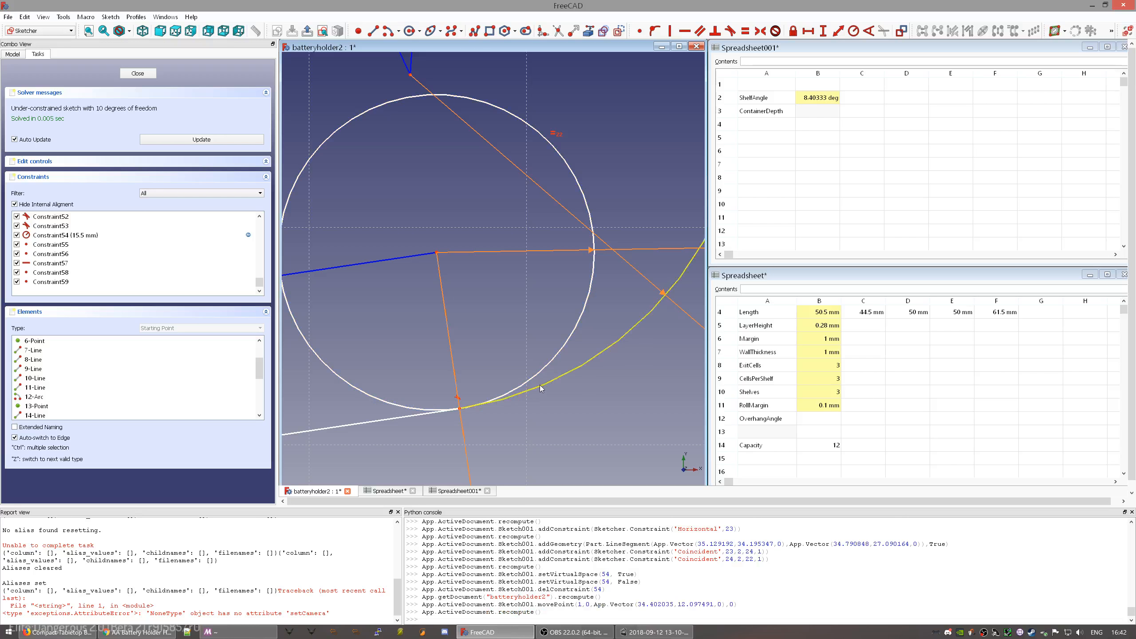
{"action": "left_click", "coordinate": [521, 393]}
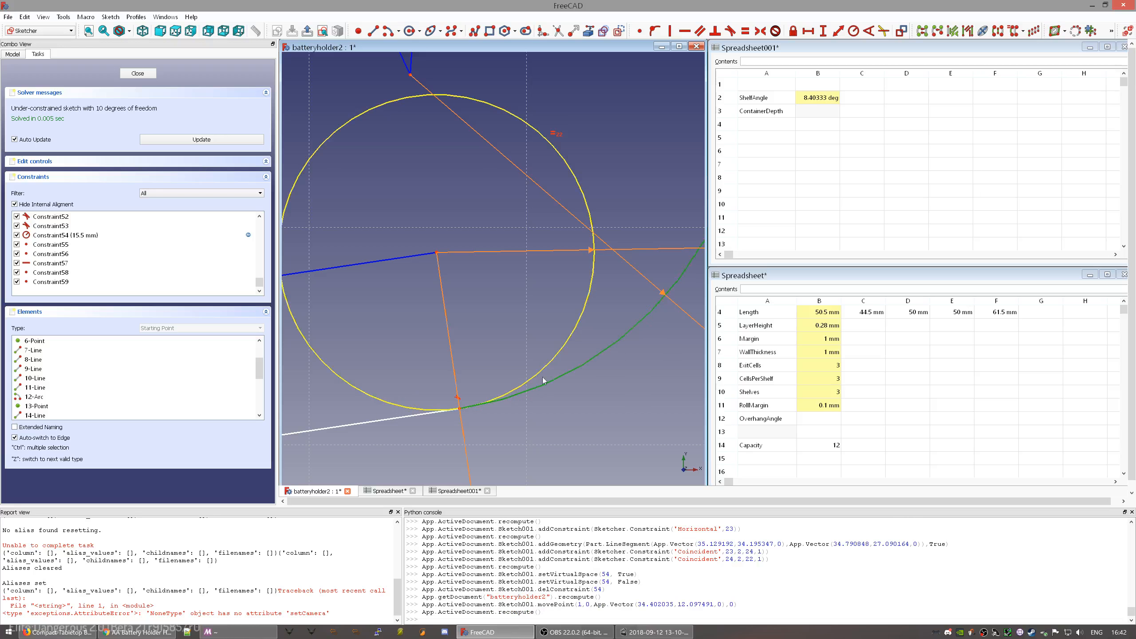
{"action": "left_click", "coordinate": [384, 418]}
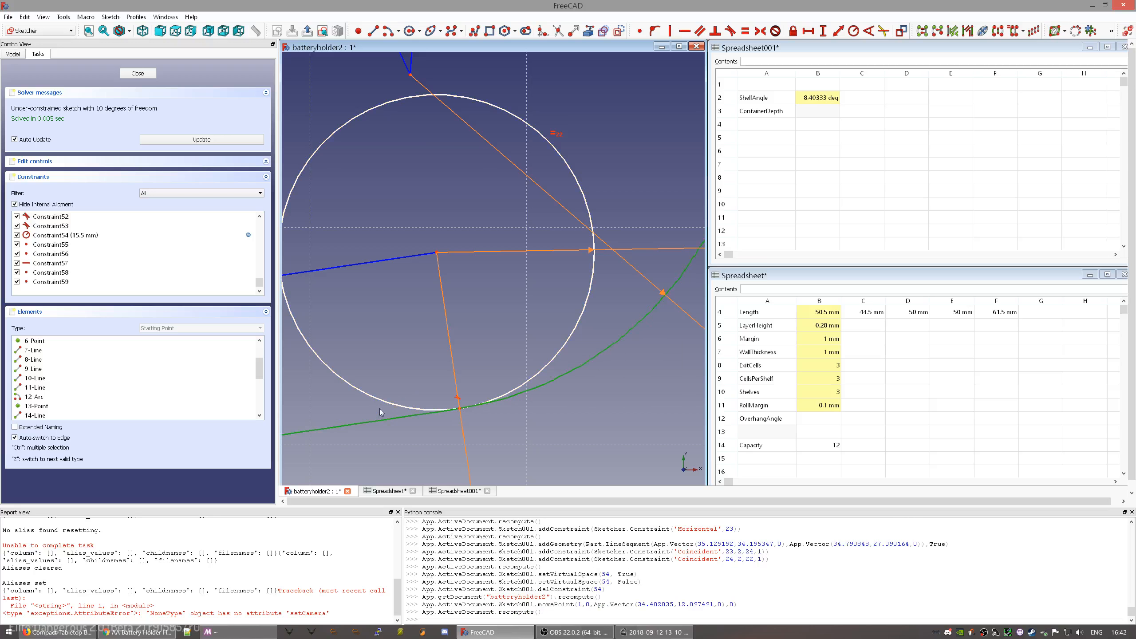
{"action": "left_click", "coordinate": [412, 429]}
{"action": "scroll", "coordinate": [539, 422], "scroll_direction": "down", "scroll_amount": 4}
{"action": "scroll", "coordinate": [539, 422], "scroll_direction": "down", "scroll_amount": 2}
{"action": "mouse_move", "coordinate": [379, 471]}
{"action": "middle_mouse_down"}
{"action": "mouse_move", "coordinate": [480, 417]}
{"action": "mouse_move", "coordinate": [513, 381]}
{"action": "mouse_move", "coordinate": [550, 399]}
{"action": "mouse_move", "coordinate": [582, 394]}
{"action": "mouse_move", "coordinate": [491, 366]}
{"action": "middle_mouse_up"}
{"action": "middle_click_drag", "start_coordinate": [657, 316], "coordinate": [553, 322]}
{"action": "scroll", "coordinate": [553, 321], "scroll_direction": "up", "scroll_amount": 3}
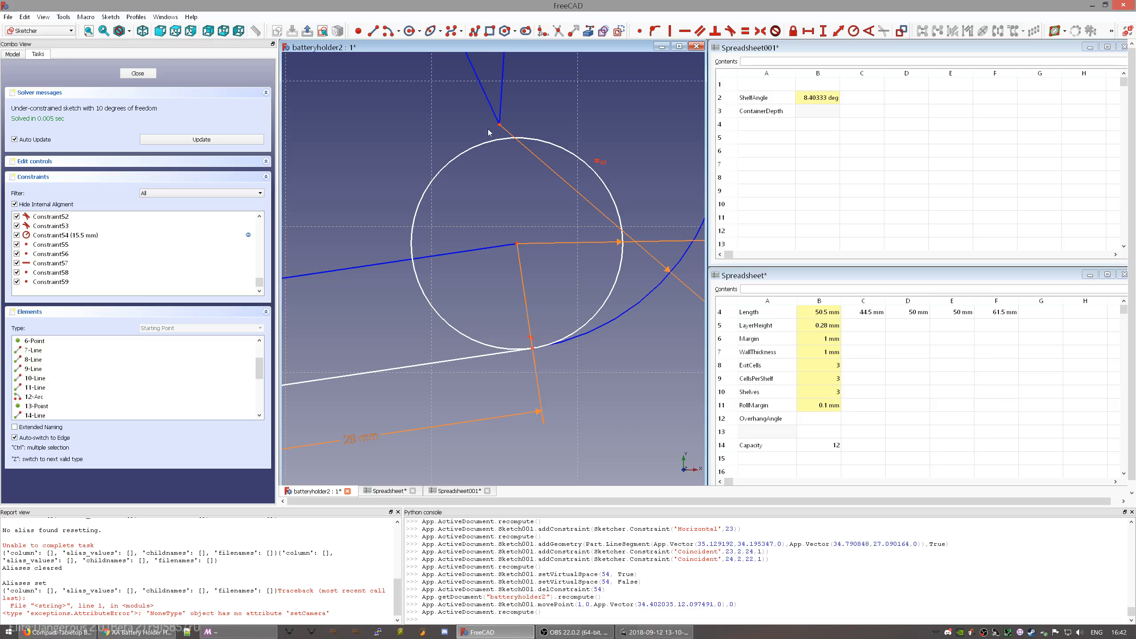
{"action": "scroll", "coordinate": [520, 153], "scroll_direction": "up", "scroll_amount": 2}
{"action": "scroll", "coordinate": [494, 158], "scroll_direction": "down", "scroll_amount": 4}
{"action": "scroll", "coordinate": [495, 161], "scroll_direction": "down", "scroll_amount": 2}
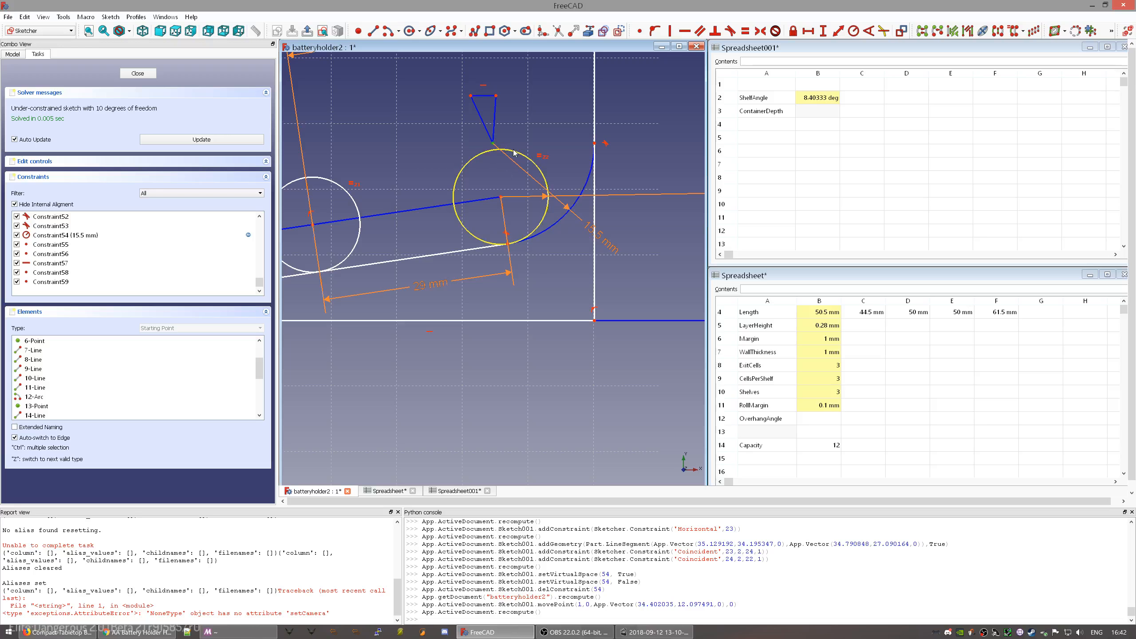
{"action": "scroll", "coordinate": [511, 154], "scroll_direction": "up", "scroll_amount": 3}
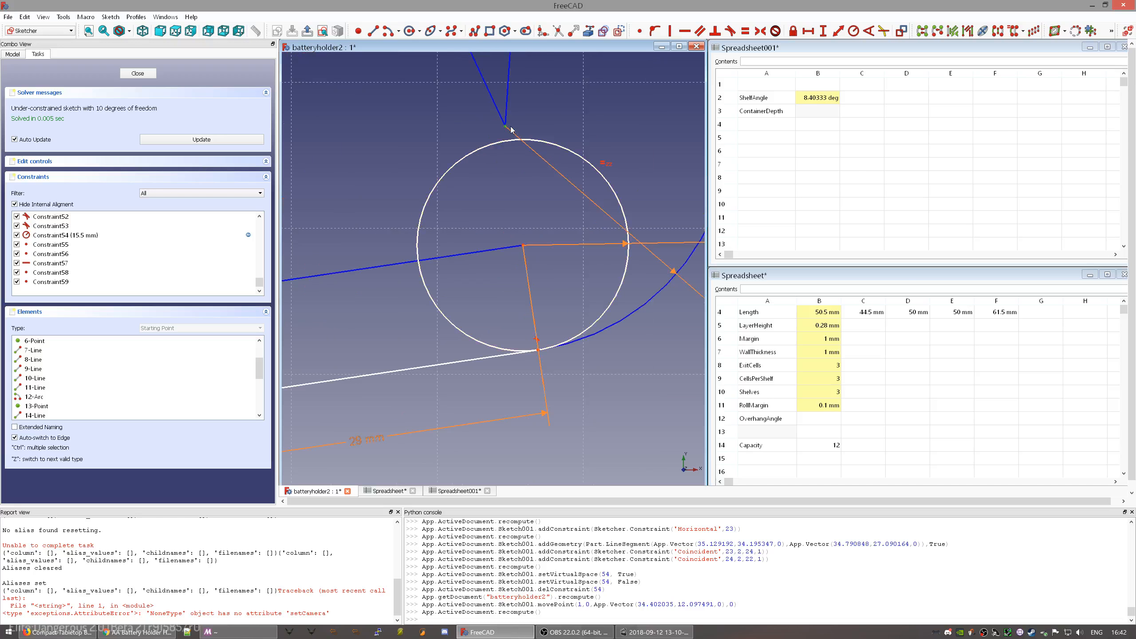
{"action": "left_click", "coordinate": [509, 141]}
{"action": "left_click", "coordinate": [508, 152]}
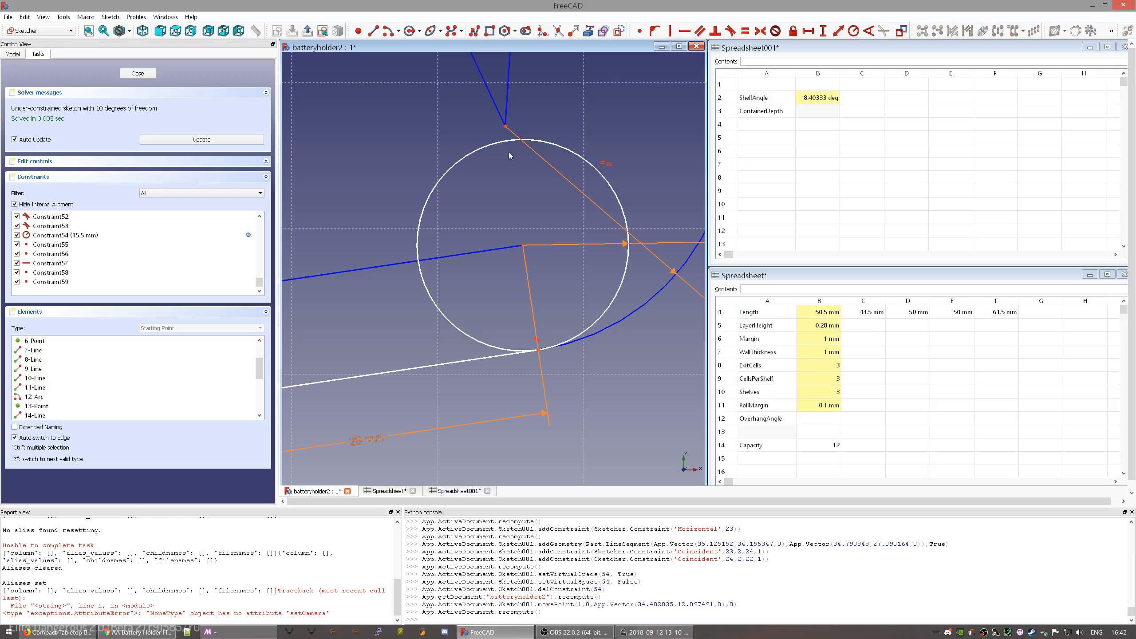
{"action": "left_click", "coordinate": [508, 140]}
{"action": "left_click", "coordinate": [506, 127]}
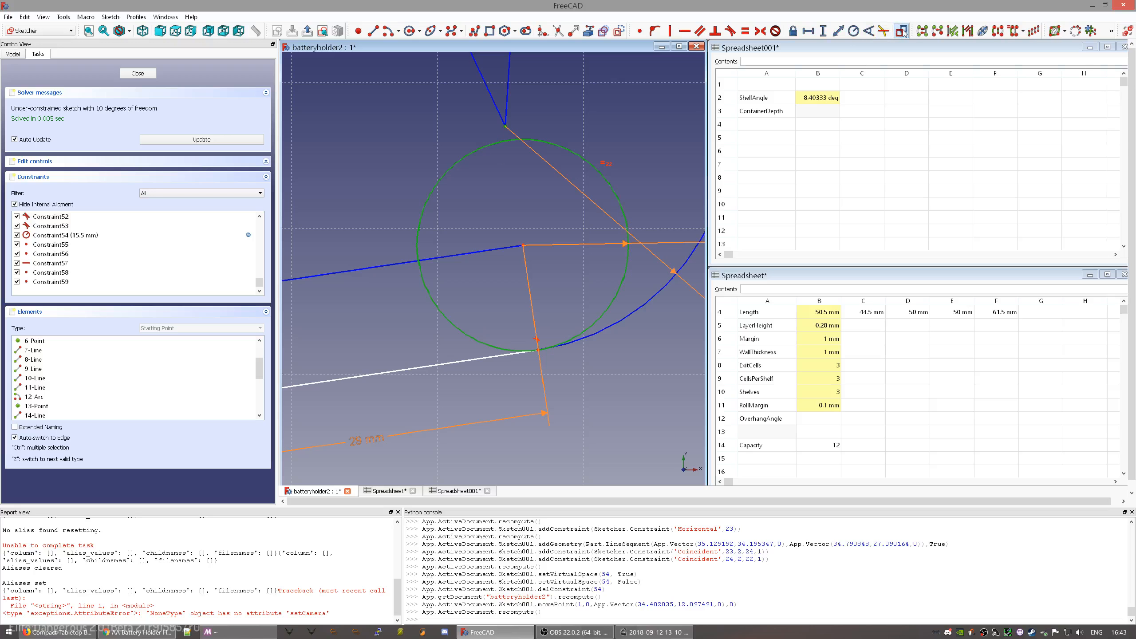
{"action": "left_click", "coordinate": [838, 32]}
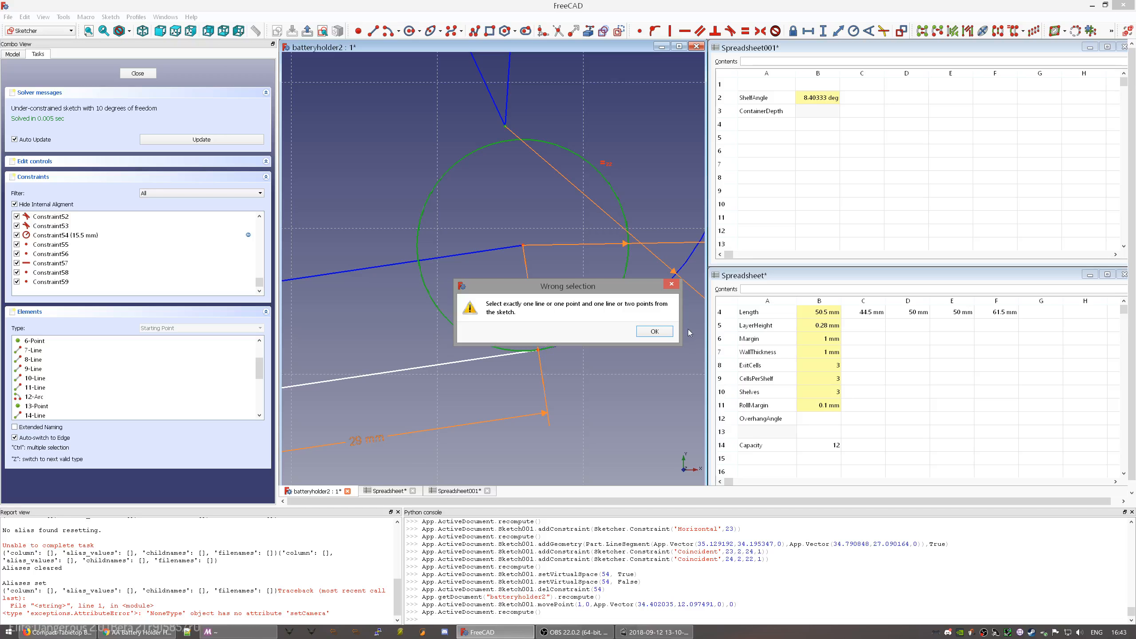
{"action": "left_click", "coordinate": [655, 331]}
{"action": "left_click", "coordinate": [545, 229]}
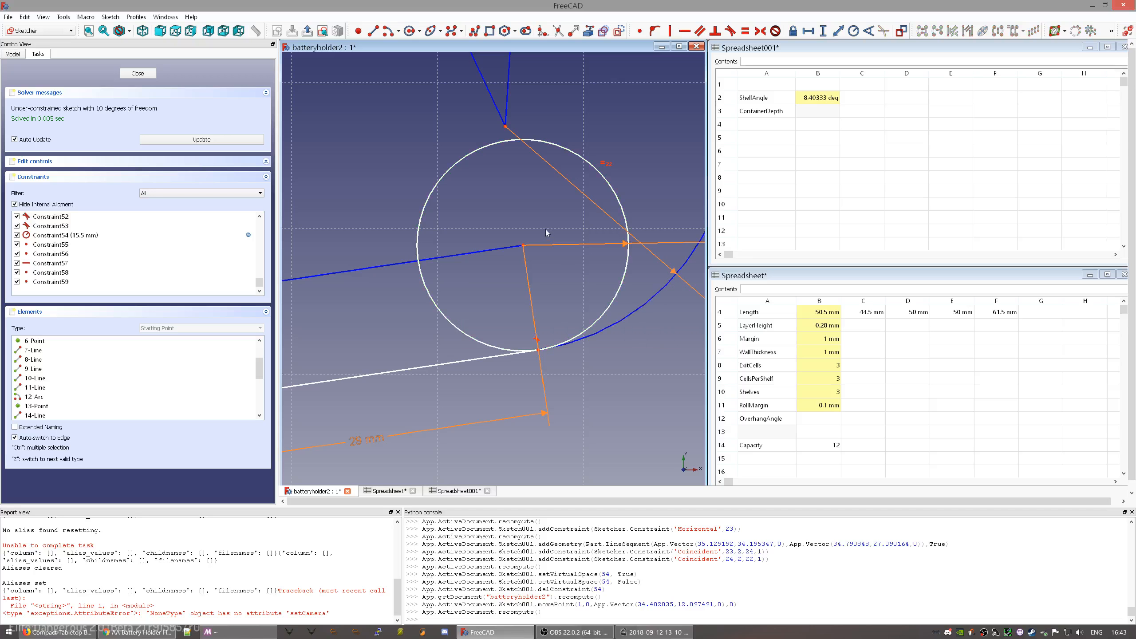
{"action": "left_click", "coordinate": [523, 246]}
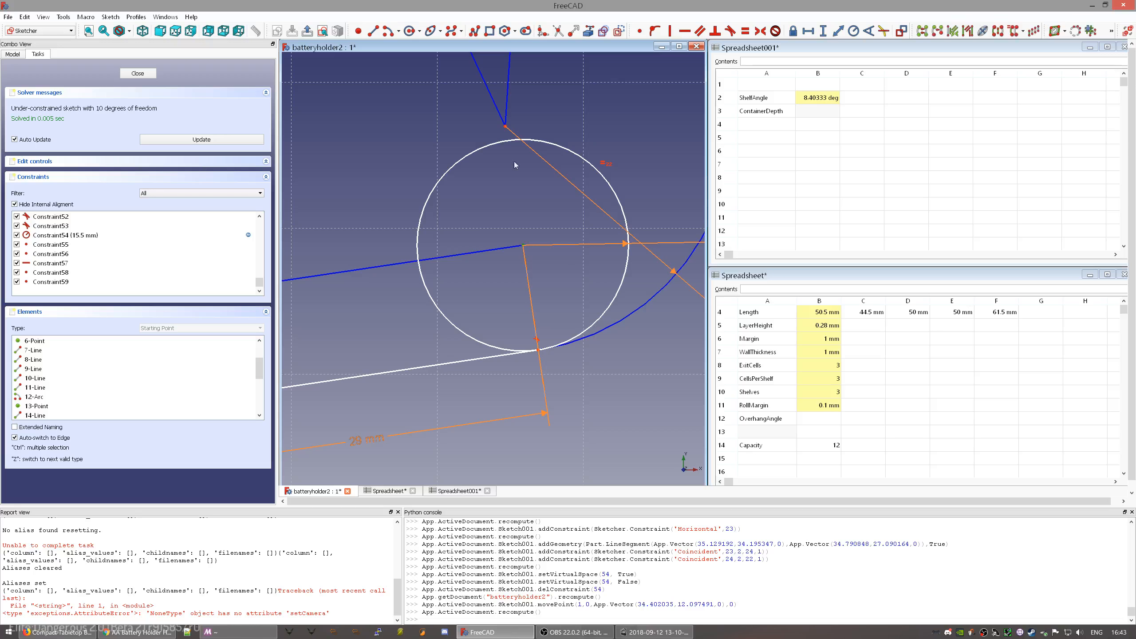
{"action": "left_click", "coordinate": [506, 129]}
- Add the 8.25 mm reference distance and move the 7.25 mm label to the circle's upper-left
{"action": "left_click", "coordinate": [838, 31]}
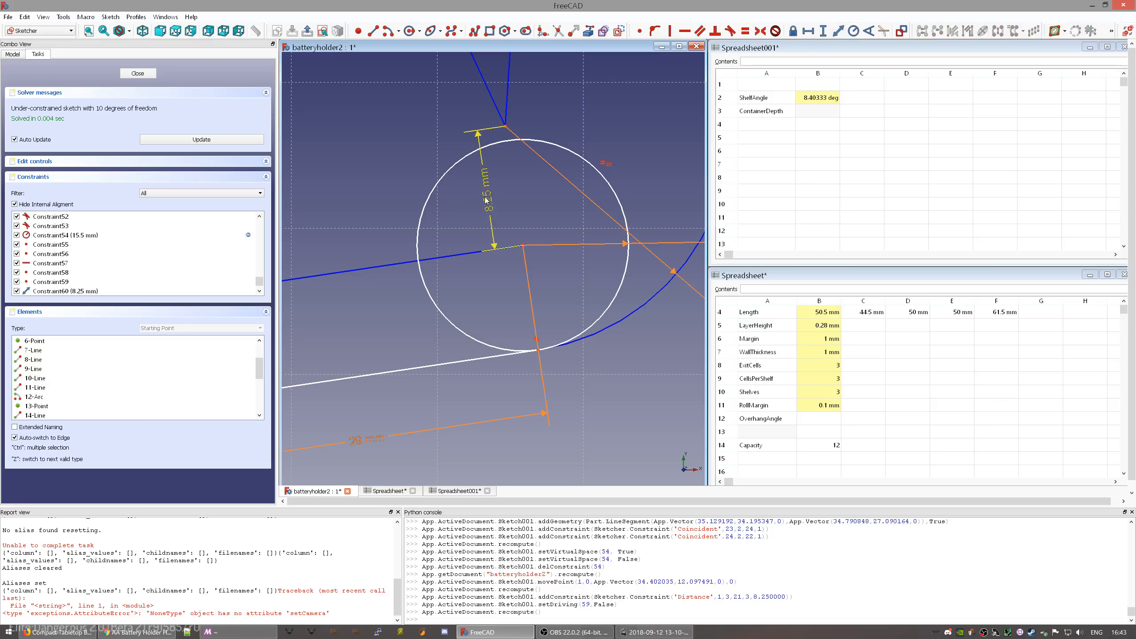
{"action": "scroll", "coordinate": [349, 268], "scroll_direction": "down", "scroll_amount": 3}
{"action": "mouse_move", "coordinate": [409, 265]}
{"action": "middle_mouse_down"}
{"action": "mouse_move", "coordinate": [577, 273]}
{"action": "mouse_move", "coordinate": [600, 228]}
{"action": "mouse_move", "coordinate": [400, 280]}
{"action": "mouse_move", "coordinate": [415, 276]}
{"action": "middle_mouse_up"}
{"action": "left_click_drag", "start_coordinate": [685, 260], "coordinate": [370, 160]}
{"action": "mouse_move", "coordinate": [432, 246]}
{"action": "middle_mouse_down"}
{"action": "mouse_move", "coordinate": [488, 251]}
{"action": "mouse_move", "coordinate": [550, 285]}
{"action": "middle_mouse_up"}
{"action": "middle_click_drag", "start_coordinate": [455, 282], "coordinate": [520, 272]}
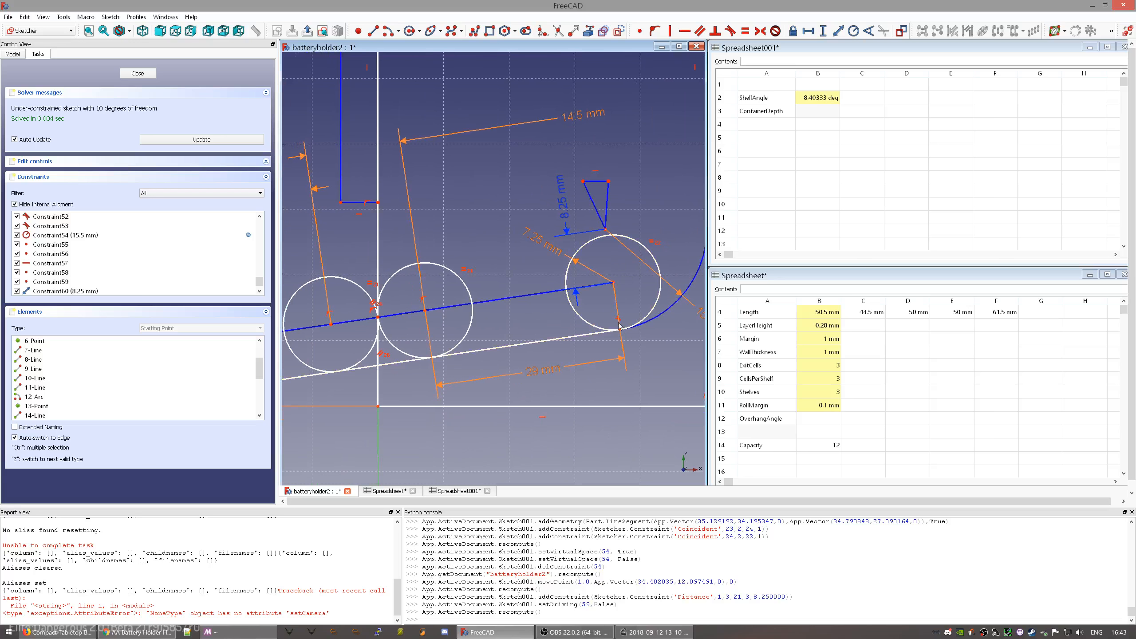
{"action": "middle_click_drag", "start_coordinate": [641, 266], "coordinate": [525, 318]}
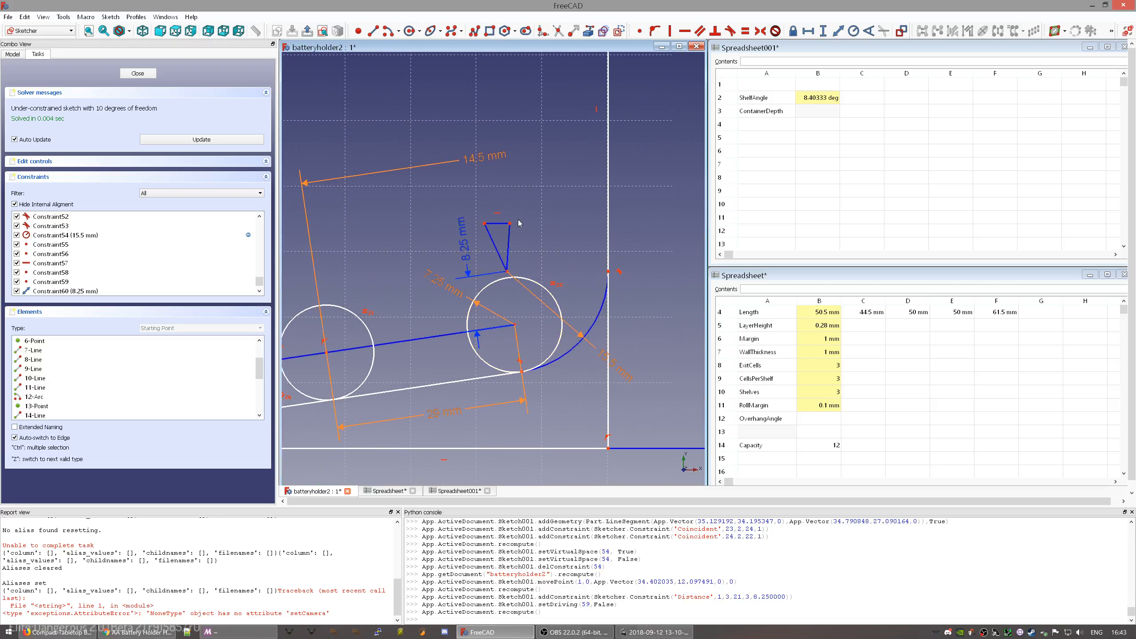
- Draw two new circles and make them equal in size to the shelf circle
{"action": "left_click", "coordinate": [409, 30]}
{"action": "left_click", "coordinate": [554, 167]}
{"action": "left_click", "coordinate": [584, 197]}
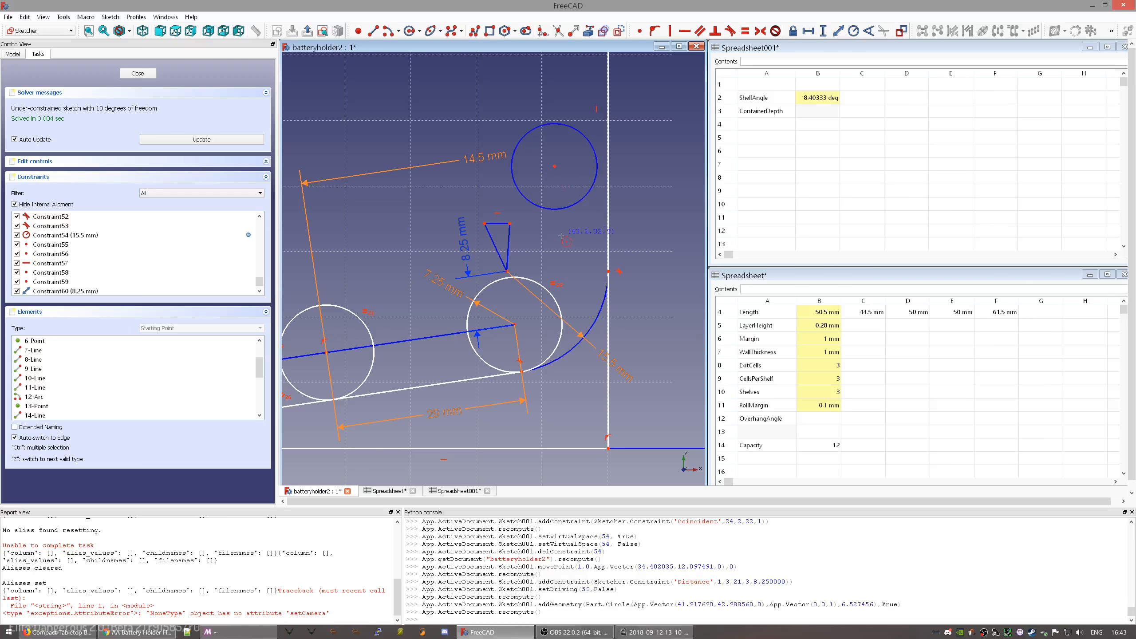
{"action": "left_click", "coordinate": [555, 242]}
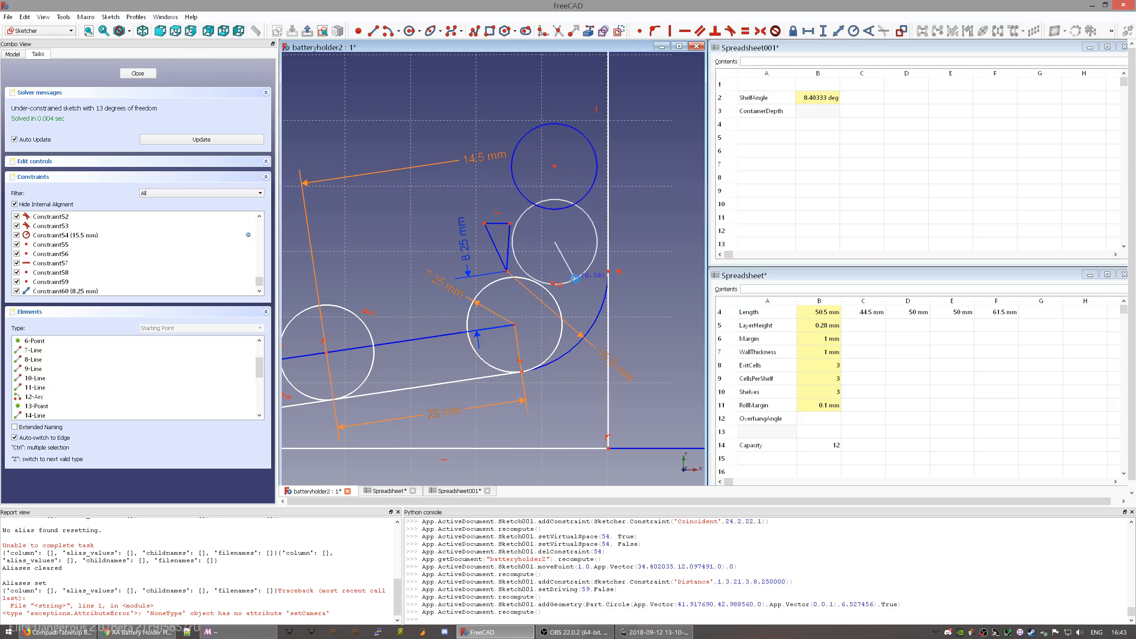
{"action": "left_click", "coordinate": [586, 283]}
{"action": "right_click", "coordinate": [586, 283]}
{"action": "left_click", "coordinate": [577, 280]}
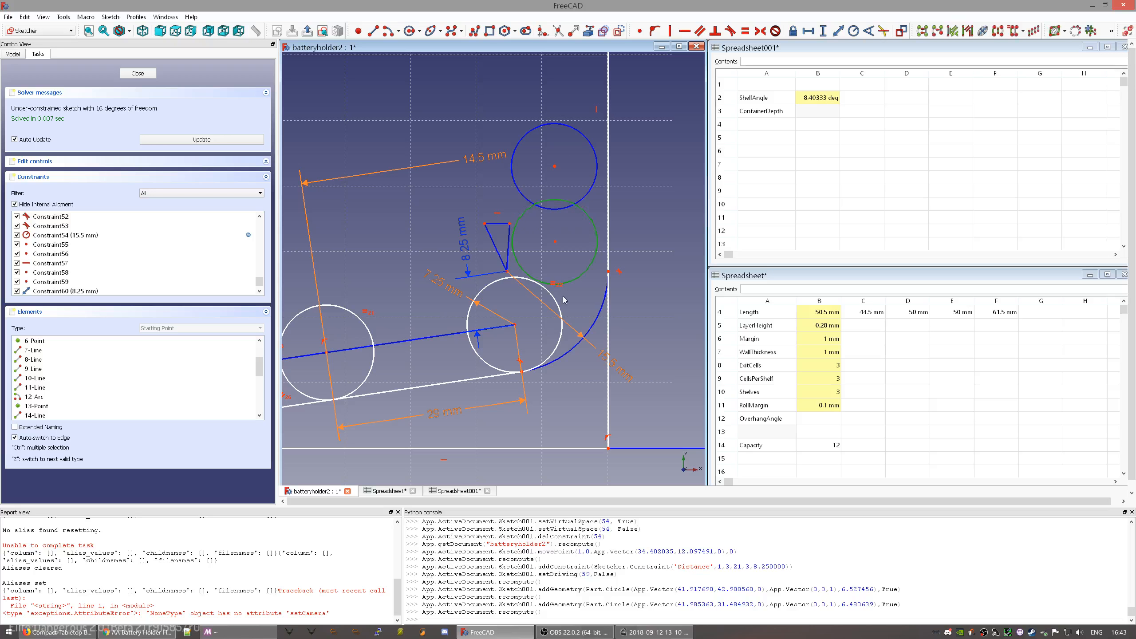
{"action": "left_click", "coordinate": [591, 189]}
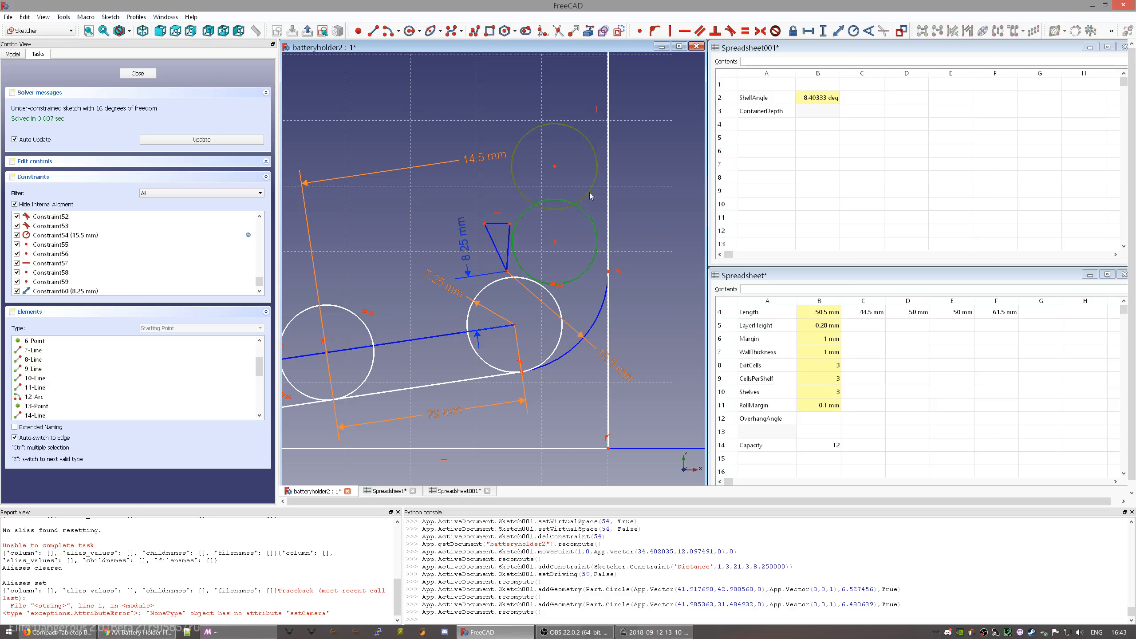
{"action": "left_click", "coordinate": [561, 307]}
{"action": "key", "text": "e"}
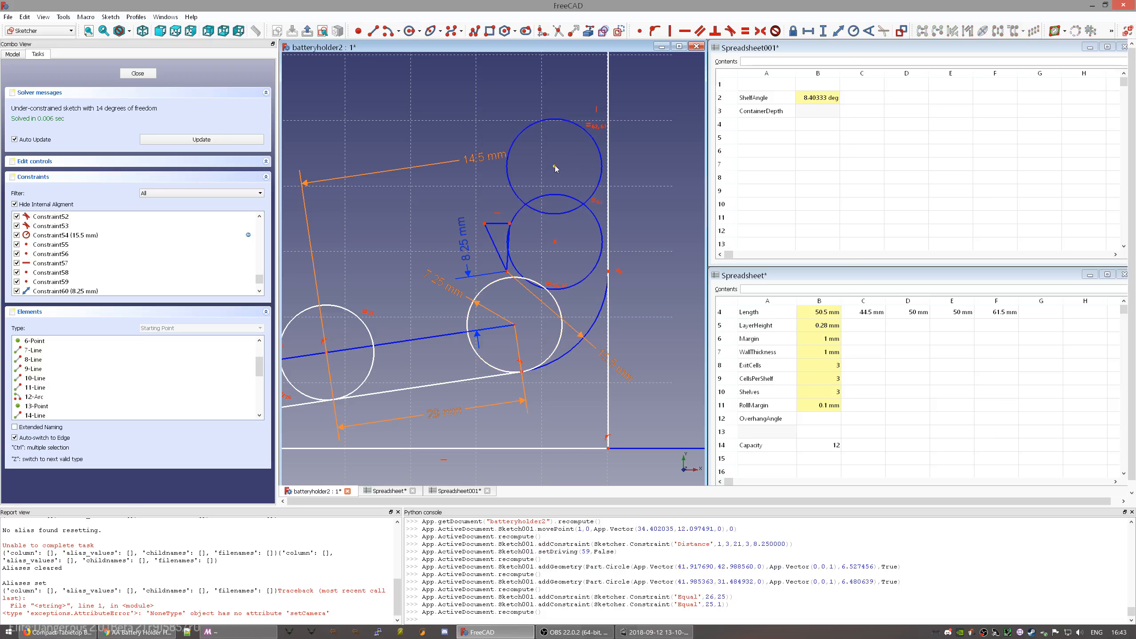
- Make the upper and middle circles tangent and settle the stack beside the curved wall
{"action": "left_click_drag", "start_coordinate": [556, 169], "coordinate": [553, 129]}
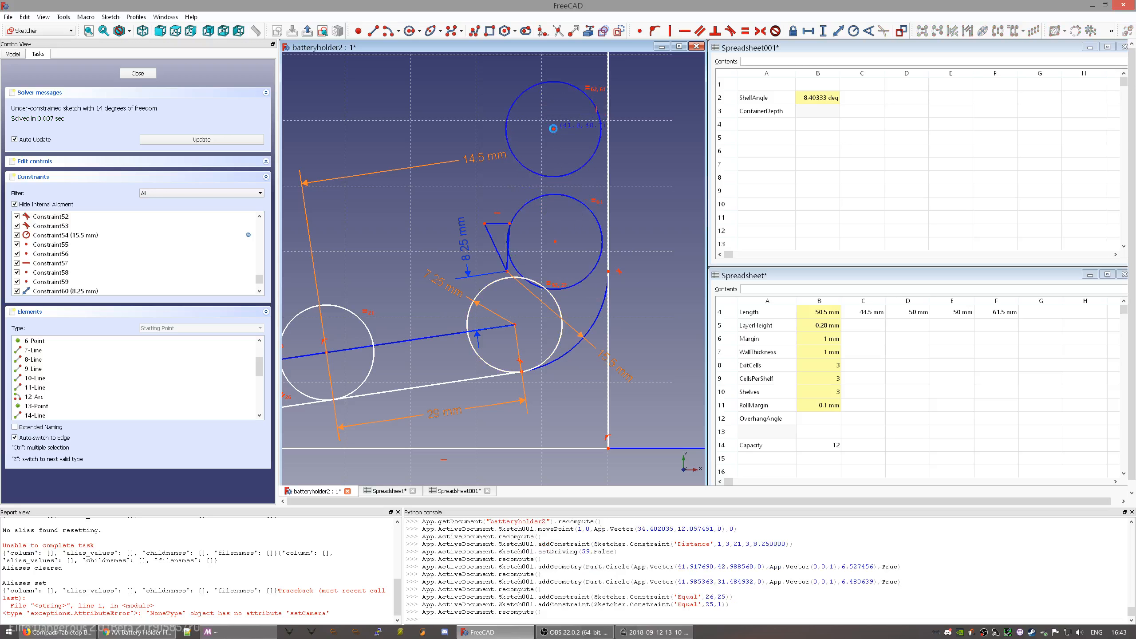
{"action": "left_click", "coordinate": [556, 177]}
{"action": "left_click", "coordinate": [555, 200]}
{"action": "key", "text": "t"}
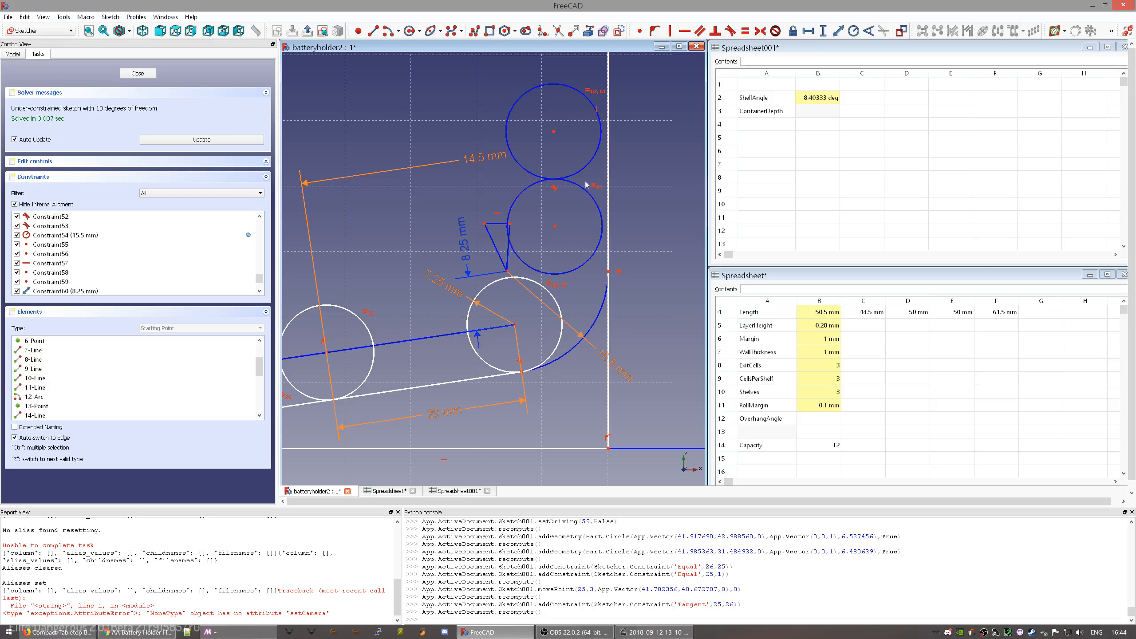
{"action": "left_click_drag", "start_coordinate": [591, 167], "coordinate": [558, 291]}
{"action": "mouse_move", "coordinate": [551, 196]}
{"action": "left_mouse_down"}
{"action": "mouse_move", "coordinate": [562, 198]}
{"action": "mouse_move", "coordinate": [522, 172]}
{"action": "mouse_move", "coordinate": [539, 161]}
{"action": "mouse_move", "coordinate": [551, 200]}
{"action": "mouse_move", "coordinate": [561, 185]}
{"action": "left_mouse_up"}
- Constrain the triangle's line vertical and drag a point so the triangle re-solves
{"action": "left_click", "coordinate": [508, 238]}
{"action": "key", "text": "v"}
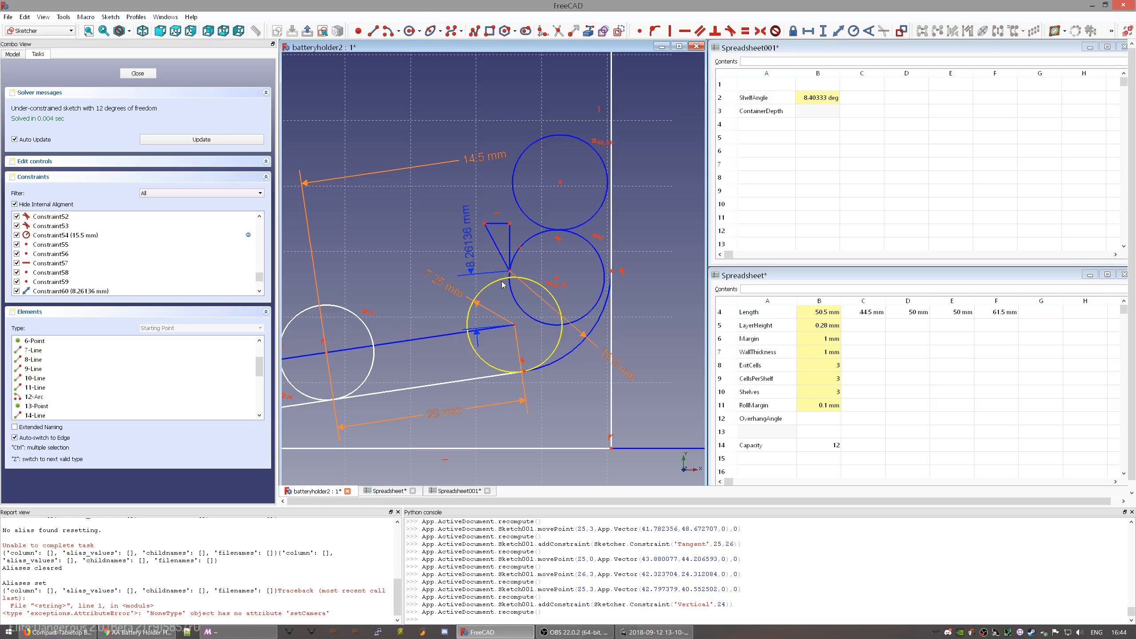
{"action": "scroll", "coordinate": [513, 269], "scroll_direction": "up", "scroll_amount": 2}
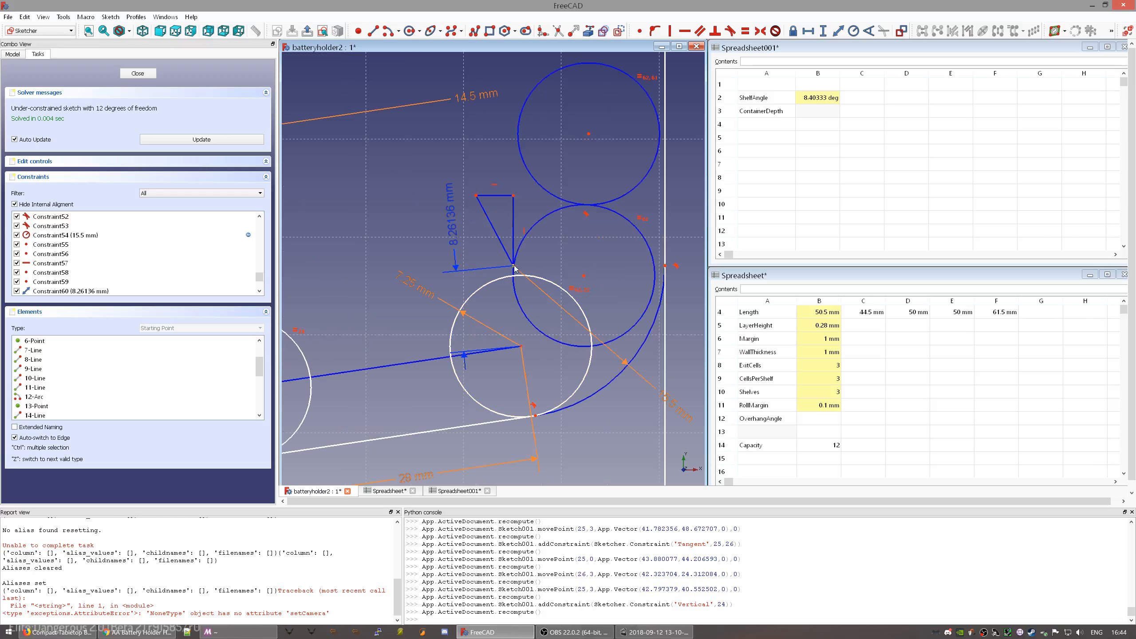
{"action": "mouse_move", "coordinate": [514, 270]}
{"action": "left_mouse_down"}
{"action": "mouse_move", "coordinate": [504, 241]}
{"action": "mouse_move", "coordinate": [519, 212]}
{"action": "mouse_move", "coordinate": [507, 216]}
{"action": "mouse_move", "coordinate": [504, 227]}
{"action": "mouse_move", "coordinate": [543, 217]}
{"action": "mouse_move", "coordinate": [500, 228]}
{"action": "mouse_move", "coordinate": [535, 221]}
{"action": "mouse_move", "coordinate": [515, 226]}
{"action": "mouse_move", "coordinate": [504, 206]}
{"action": "mouse_move", "coordinate": [484, 222]}
{"action": "mouse_move", "coordinate": [503, 205]}
{"action": "left_mouse_up"}
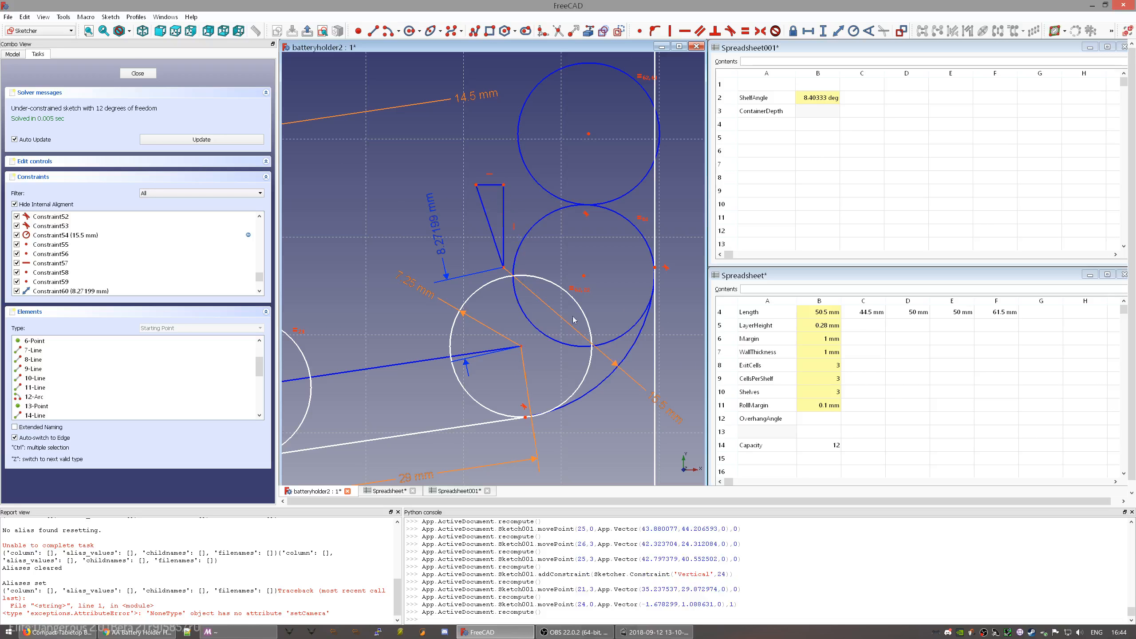
{"action": "scroll", "coordinate": [230, 282], "scroll_direction": "down", "scroll_amount": 2}
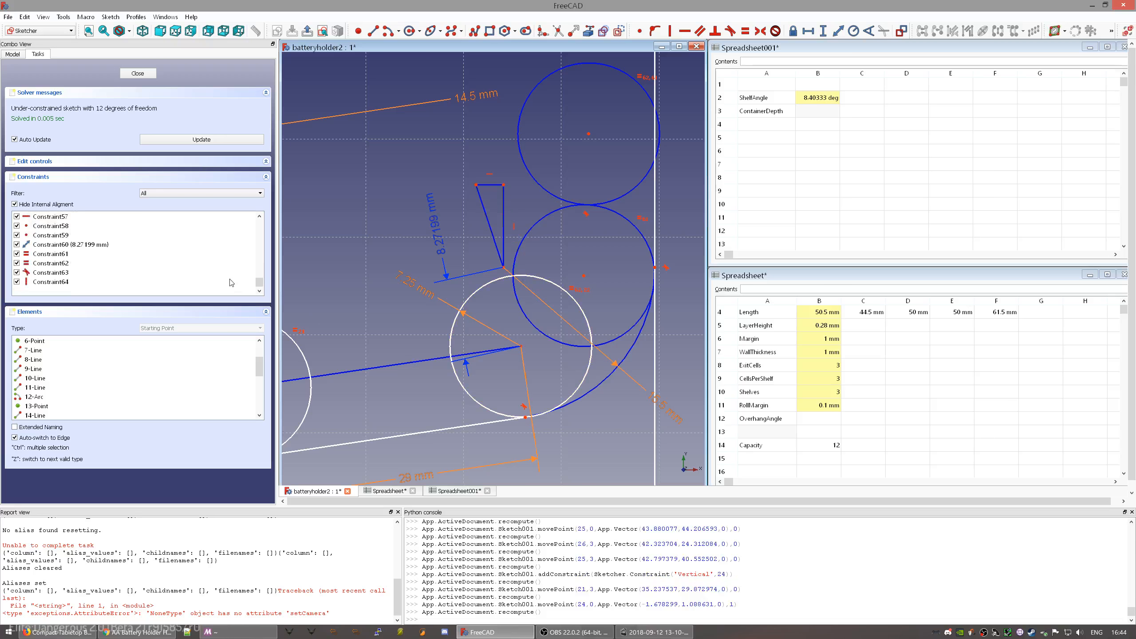
{"action": "mouse_move", "coordinate": [495, 350]}
{"action": "middle_mouse_down"}
{"action": "mouse_move", "coordinate": [531, 323]}
{"action": "mouse_move", "coordinate": [450, 321]}
{"action": "middle_mouse_up"}
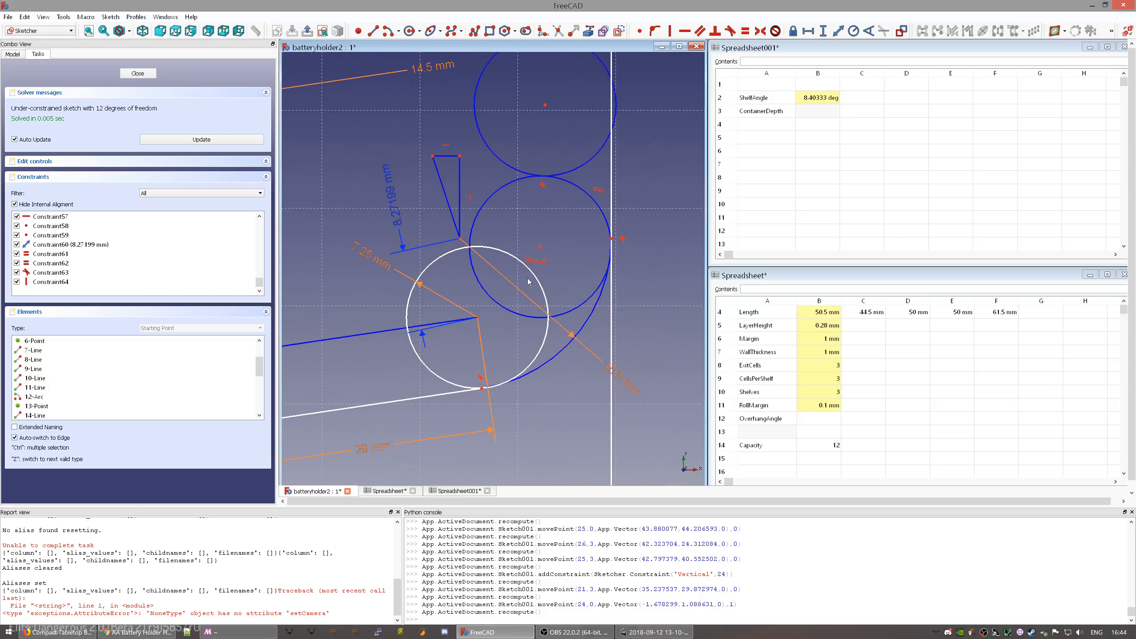
- Add a 15.5 mm horizontal distance from the triangle's lower tip to the right wall
{"action": "left_click", "coordinate": [460, 239]}
{"action": "left_click", "coordinate": [613, 196]}
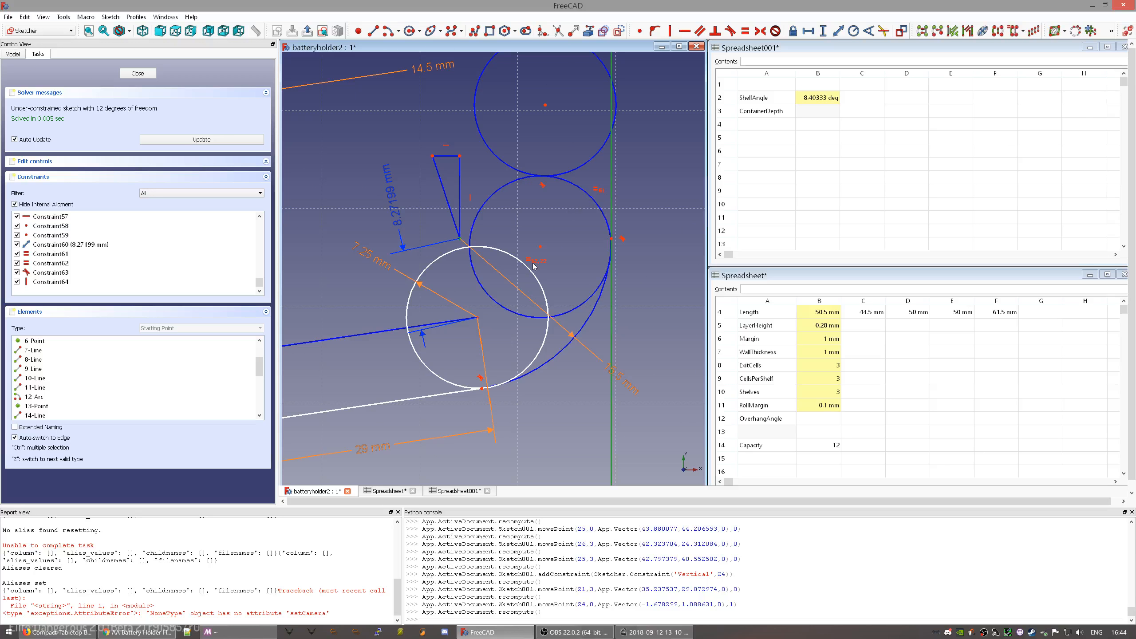
{"action": "key", "text": "shift+h"}
{"action": "key", "text": "Return"}
{"action": "left_click", "coordinate": [428, 215]}
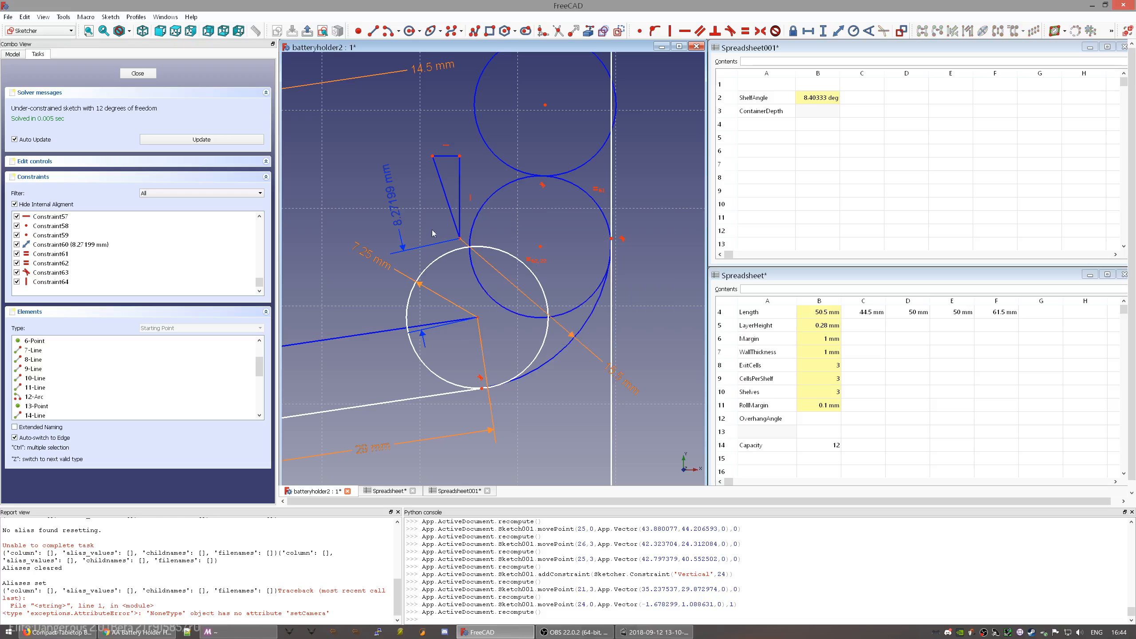
{"action": "left_click", "coordinate": [460, 238]}
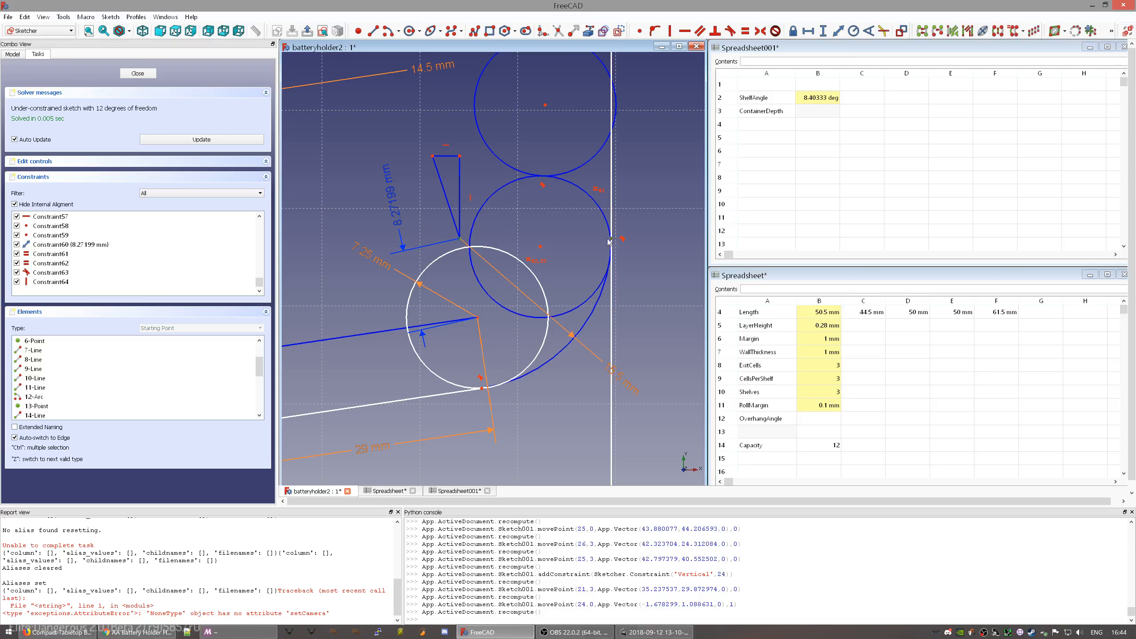
{"action": "key", "text": "shift+h"}
- Move the 15.5 mm label outside the right circle and make it a driving constraint
{"action": "left_click_drag", "start_coordinate": [532, 219], "coordinate": [662, 220]}
{"action": "middle_click_drag", "start_coordinate": [639, 249], "coordinate": [535, 274]}
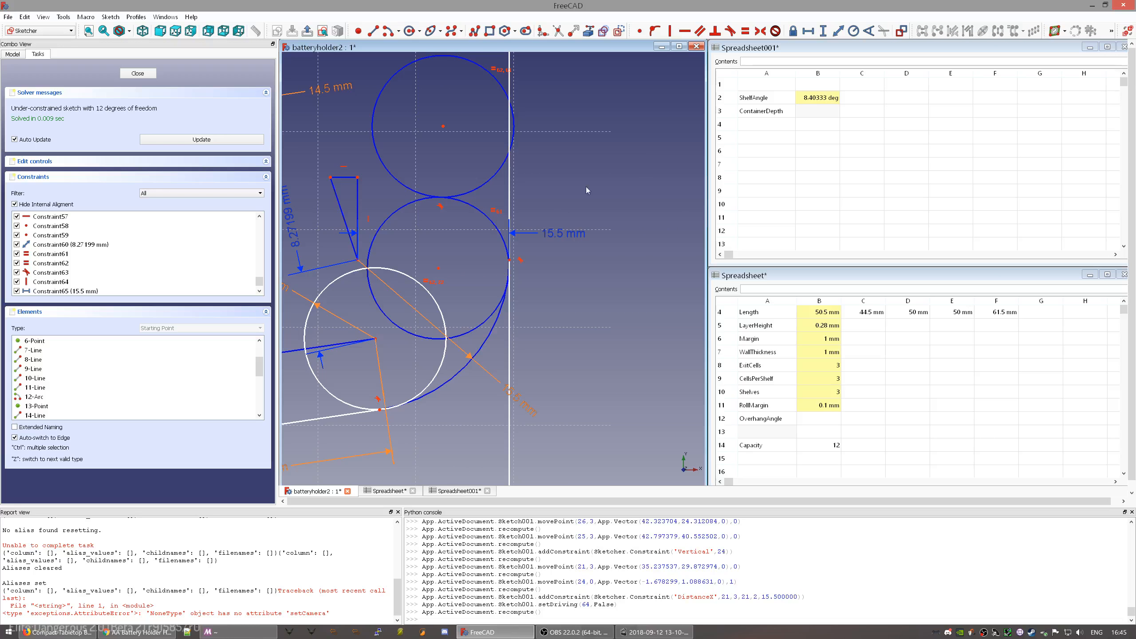
{"action": "left_click", "coordinate": [555, 233]}
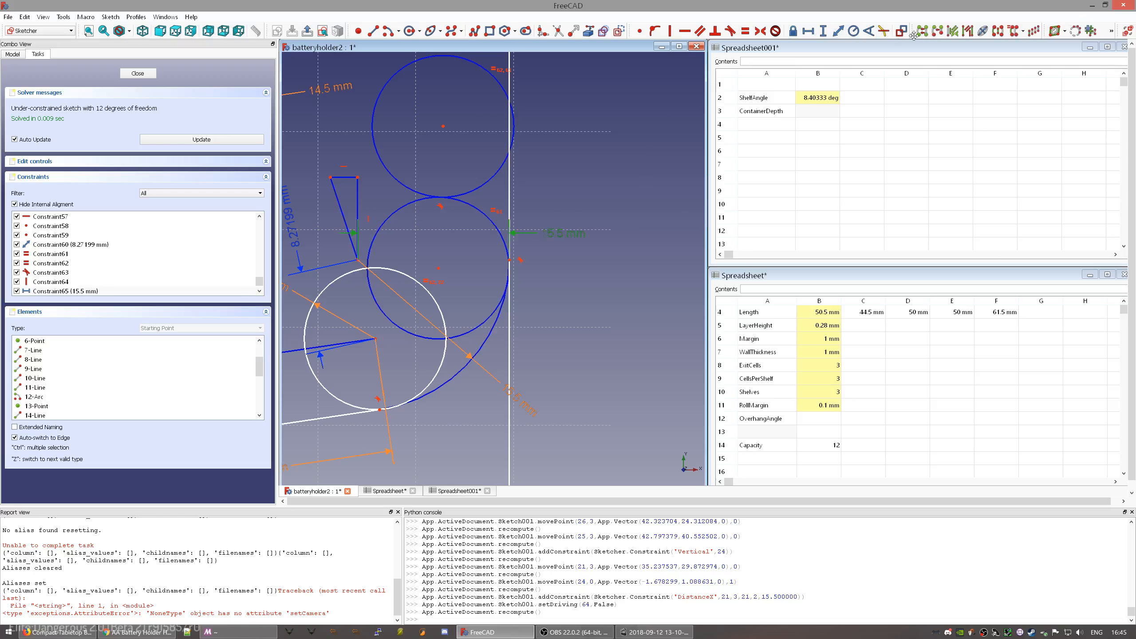
{"action": "left_click", "coordinate": [901, 30]}
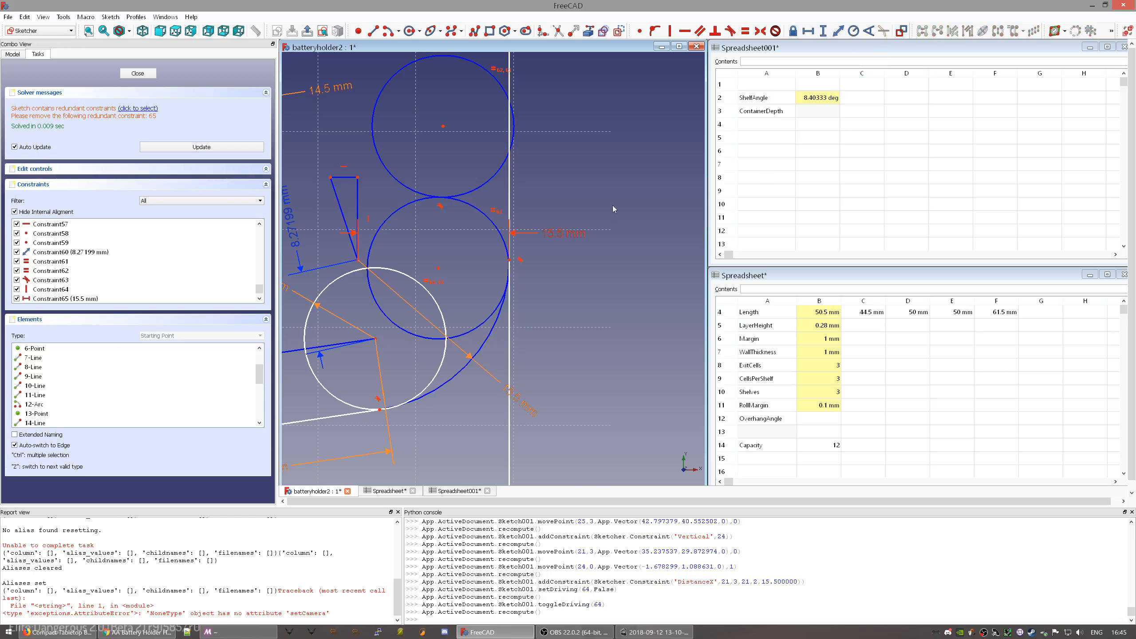
- Set the 15.5 mm length to the expression Parameters.Diameter+Parameters.Margin
{"action": "double_click", "coordinate": [552, 238]}
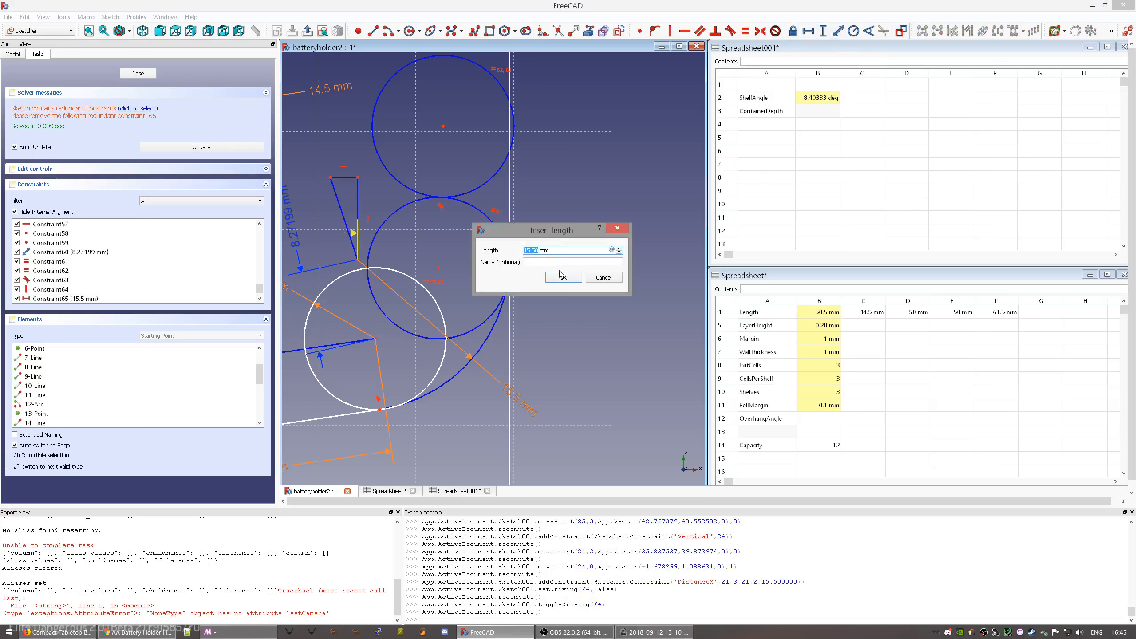
{"action": "key", "text": "equal"}
{"action": "type", "text": "Par"}
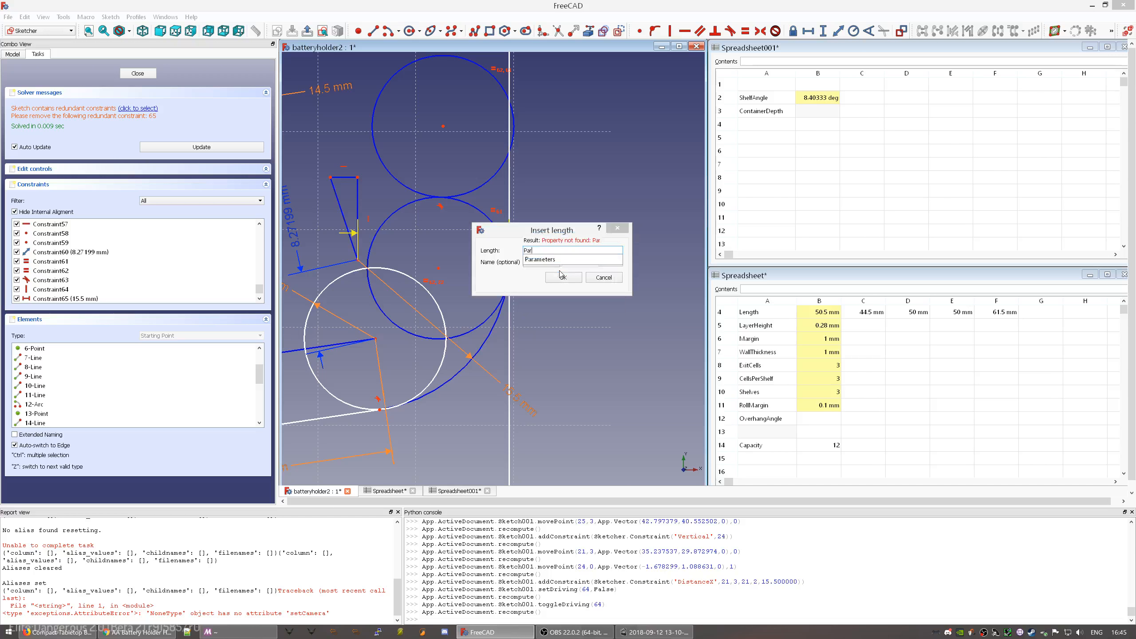
{"action": "type", "text": "ameters.Diameter+Parameters."}
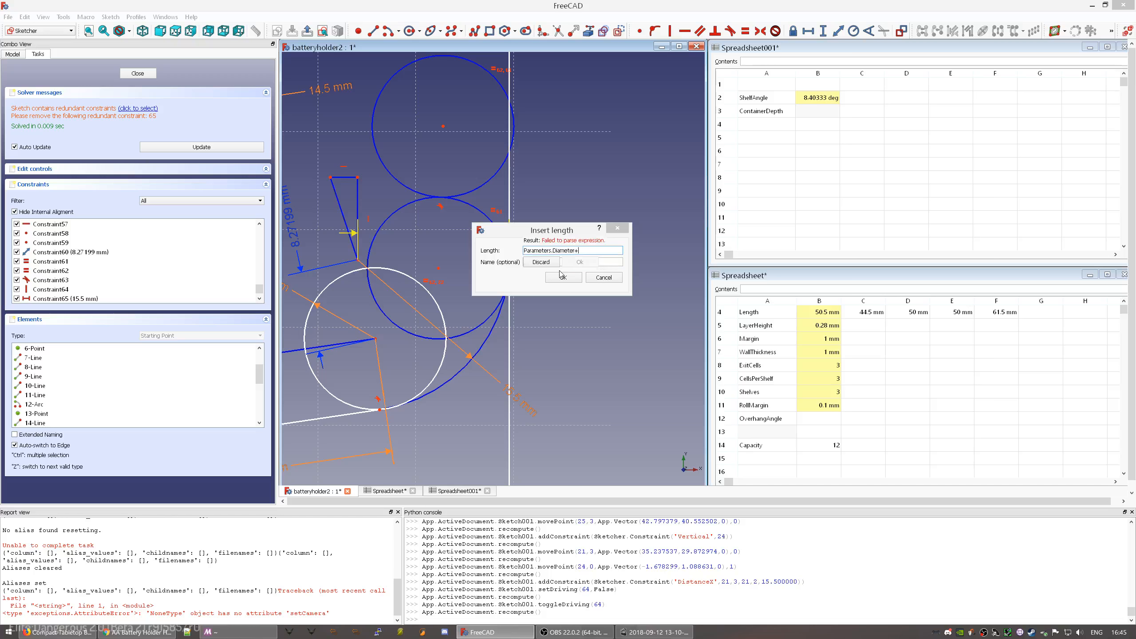
{"action": "type", "text": "Margin"}
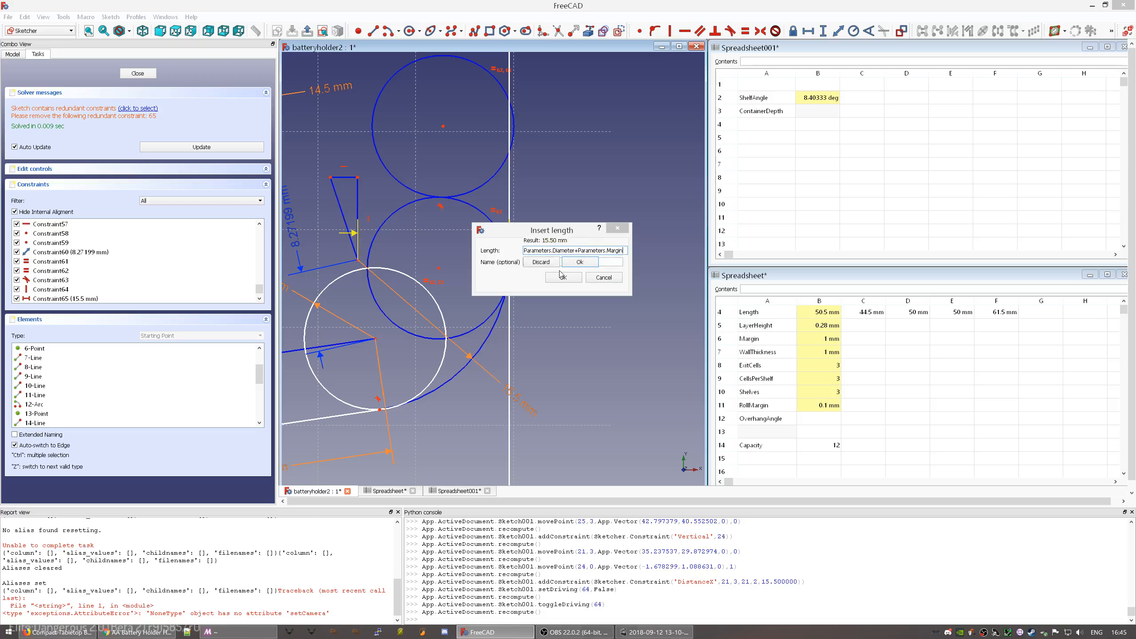
{"action": "key", "text": "Return"}
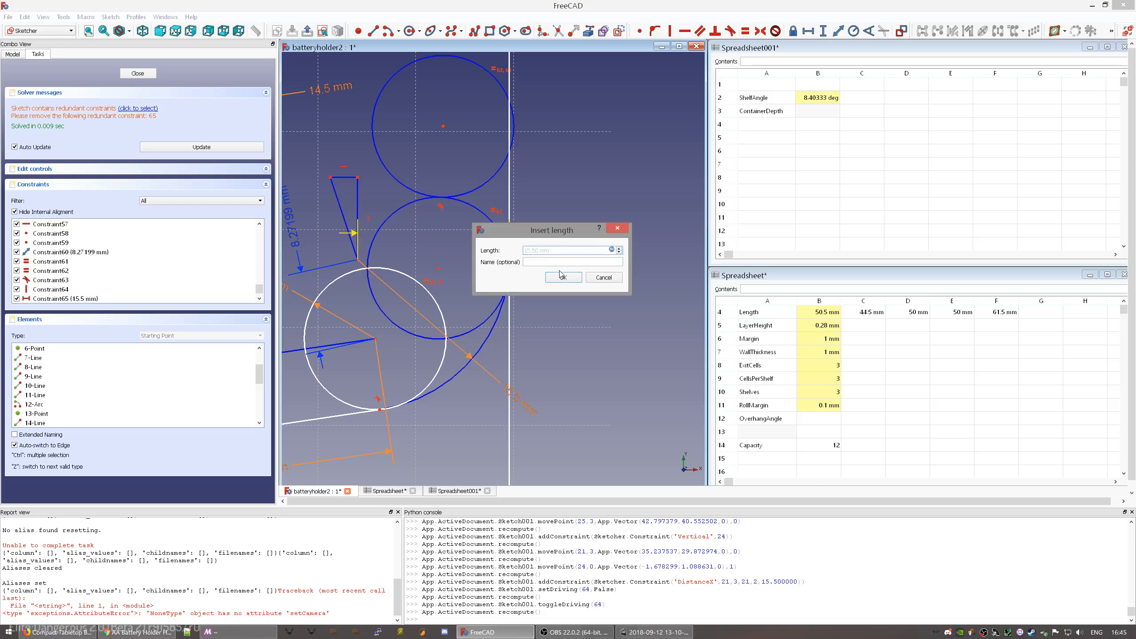
{"action": "left_click", "coordinate": [576, 279]}
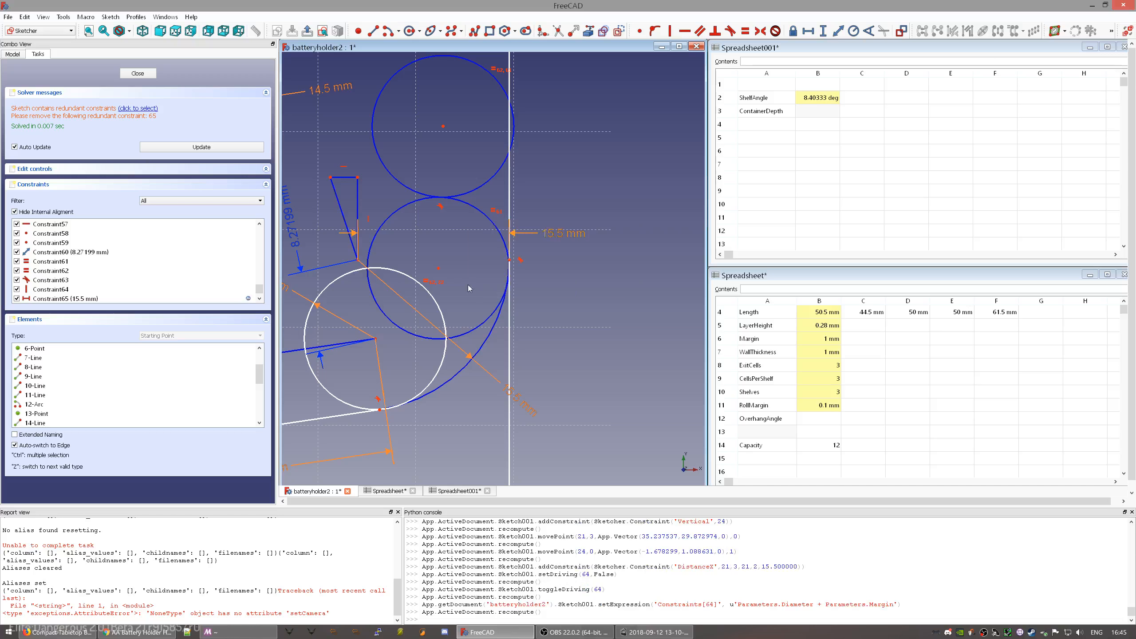
- Drag the arc's centre point to the right and the circle's centre point upward
{"action": "mouse_move", "coordinate": [357, 260]}
{"action": "left_mouse_down"}
{"action": "mouse_move", "coordinate": [360, 219]}
{"action": "mouse_move", "coordinate": [335, 255]}
{"action": "mouse_move", "coordinate": [408, 259]}
{"action": "mouse_move", "coordinate": [352, 254]}
{"action": "mouse_move", "coordinate": [379, 251]}
{"action": "left_mouse_up"}
{"action": "mouse_move", "coordinate": [379, 251]}
{"action": "middle_mouse_down"}
{"action": "mouse_move", "coordinate": [451, 247]}
{"action": "mouse_move", "coordinate": [512, 218]}
{"action": "middle_mouse_up"}
{"action": "mouse_move", "coordinate": [512, 219]}
{"action": "left_mouse_down"}
{"action": "mouse_move", "coordinate": [493, 219]}
{"action": "mouse_move", "coordinate": [520, 220]}
{"action": "mouse_move", "coordinate": [507, 190]}
{"action": "mouse_move", "coordinate": [500, 218]}
{"action": "left_mouse_up"}
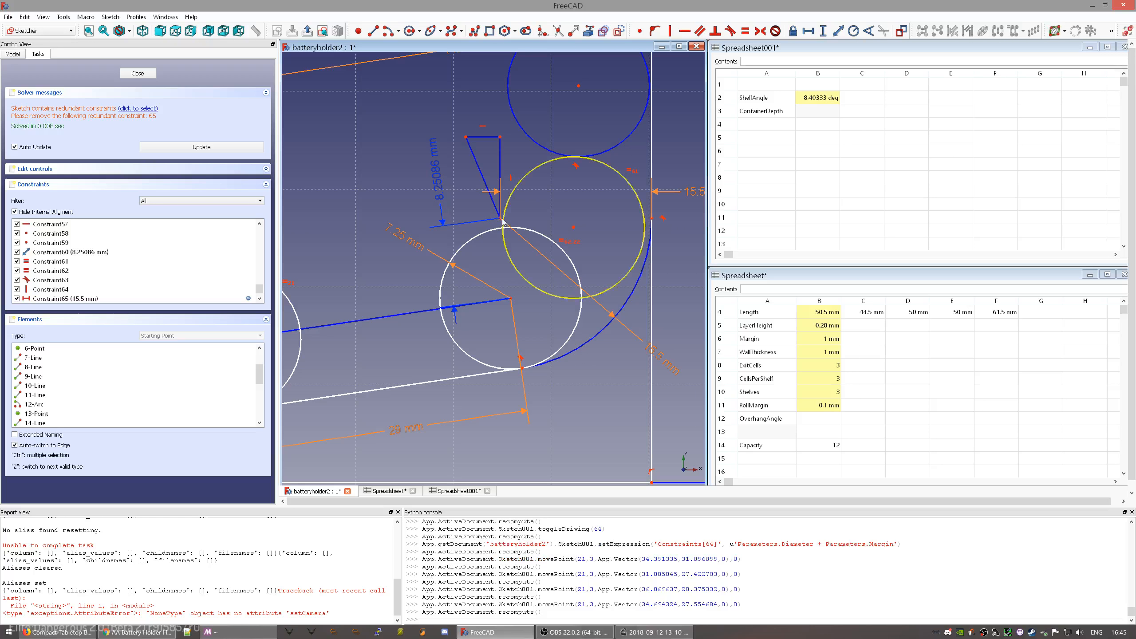
{"action": "mouse_move", "coordinate": [574, 229]}
{"action": "left_mouse_down"}
{"action": "mouse_move", "coordinate": [579, 161]}
{"action": "mouse_move", "coordinate": [577, 240]}
{"action": "mouse_move", "coordinate": [525, 299]}
{"action": "mouse_move", "coordinate": [541, 299]}
{"action": "mouse_move", "coordinate": [577, 249]}
{"action": "mouse_move", "coordinate": [586, 185]}
{"action": "mouse_move", "coordinate": [571, 189]}
{"action": "mouse_move", "coordinate": [565, 216]}
{"action": "left_mouse_up"}
- Reposition the 15.5 mm labels and shift the arc and wall line into place
{"action": "middle_click_drag", "start_coordinate": [598, 282], "coordinate": [549, 270]}
{"action": "mouse_move", "coordinate": [643, 180]}
{"action": "left_mouse_down"}
{"action": "mouse_move", "coordinate": [648, 165]}
{"action": "mouse_move", "coordinate": [647, 178]}
{"action": "left_mouse_up"}
{"action": "mouse_move", "coordinate": [607, 341]}
{"action": "left_mouse_down"}
{"action": "mouse_move", "coordinate": [631, 309]}
{"action": "mouse_move", "coordinate": [611, 350]}
{"action": "left_mouse_up"}
{"action": "left_click_drag", "start_coordinate": [590, 264], "coordinate": [595, 263]}
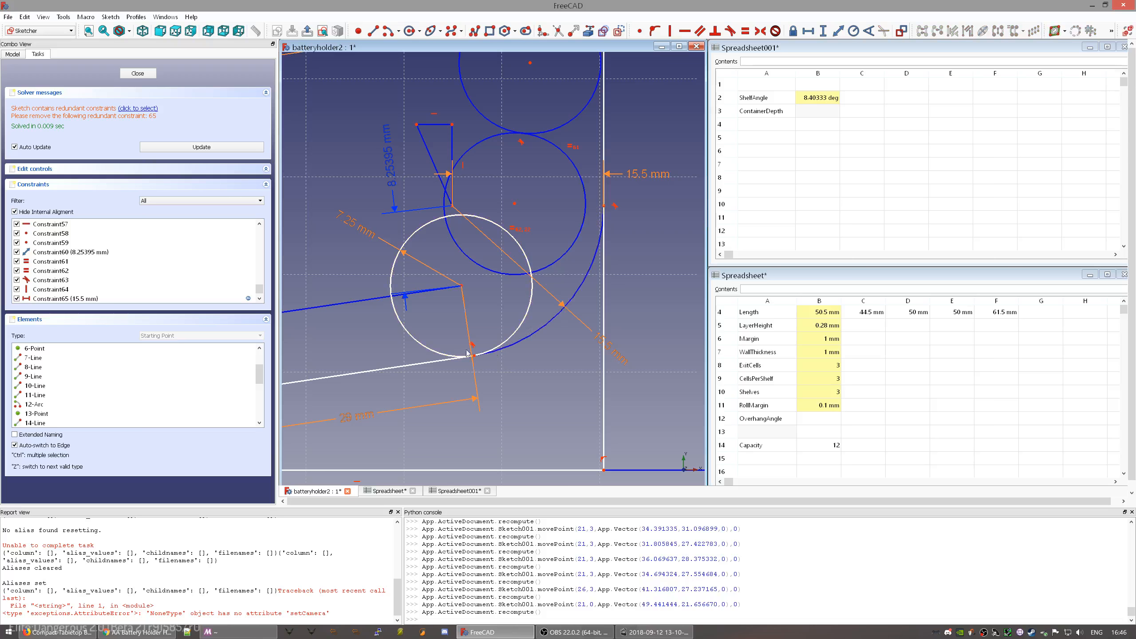
{"action": "mouse_move", "coordinate": [515, 345]}
{"action": "left_mouse_down"}
{"action": "mouse_move", "coordinate": [554, 347]}
{"action": "mouse_move", "coordinate": [525, 358]}
{"action": "mouse_move", "coordinate": [573, 349]}
{"action": "left_mouse_up"}
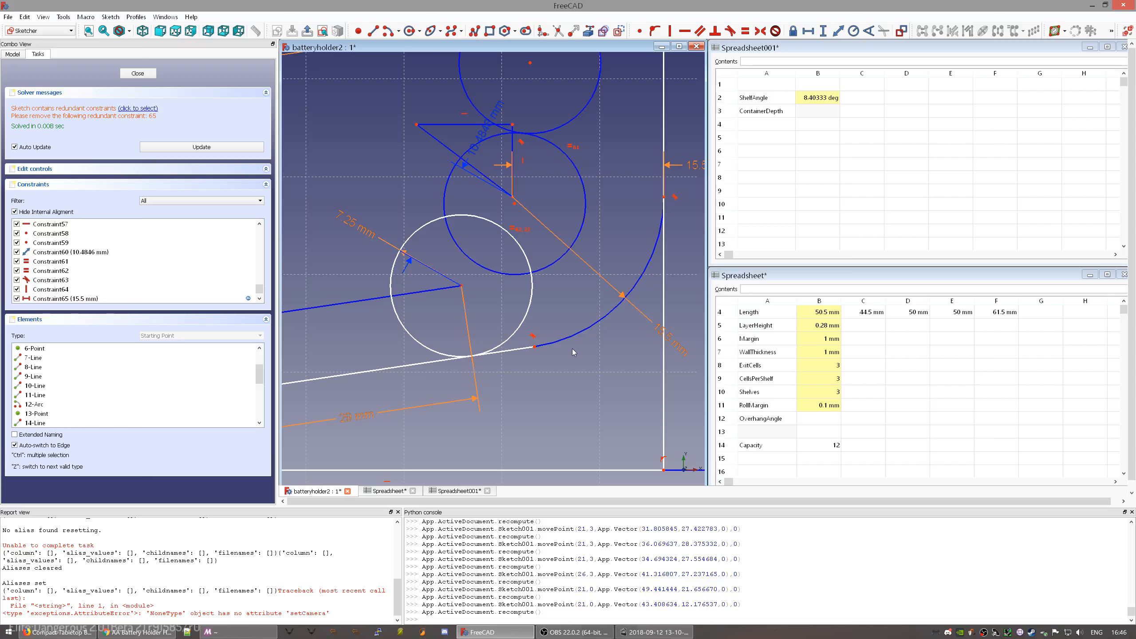
- Delete the stray extra line at the wall's top-right corner
{"action": "scroll", "coordinate": [513, 368], "scroll_direction": "down", "scroll_amount": 8}
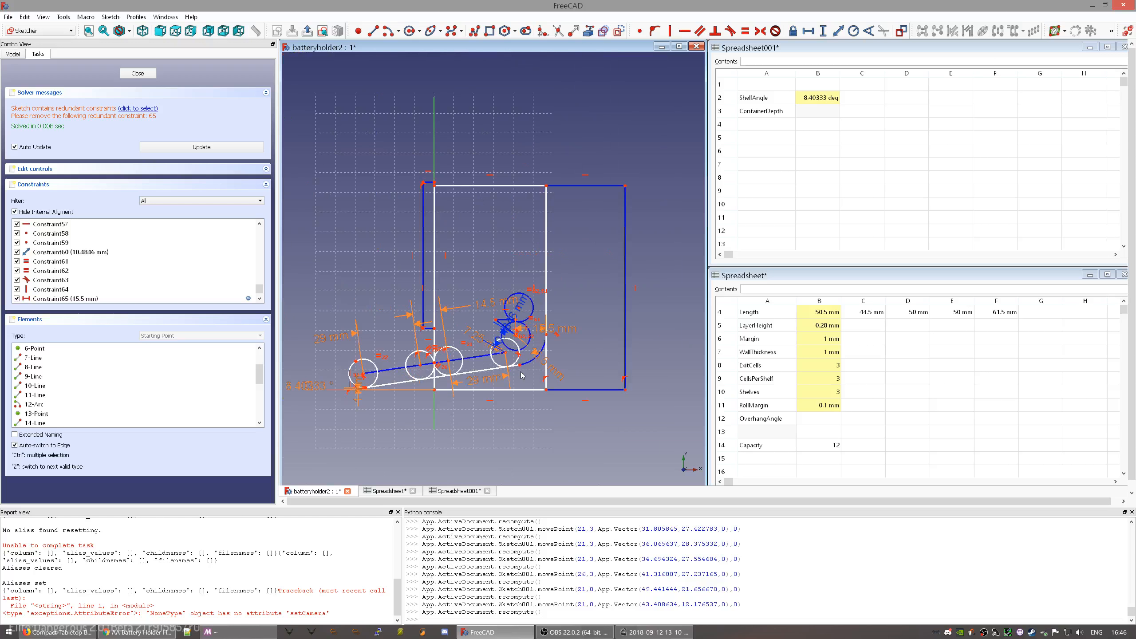
{"action": "left_click", "coordinate": [583, 188]}
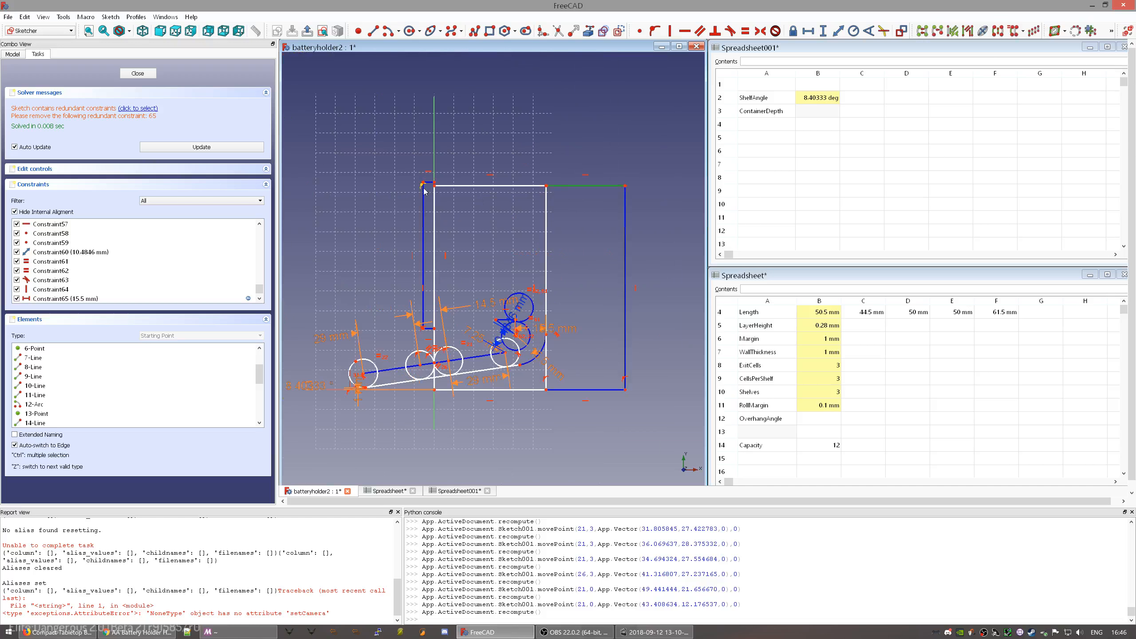
{"action": "scroll", "coordinate": [433, 185], "scroll_direction": "up", "scroll_amount": 8}
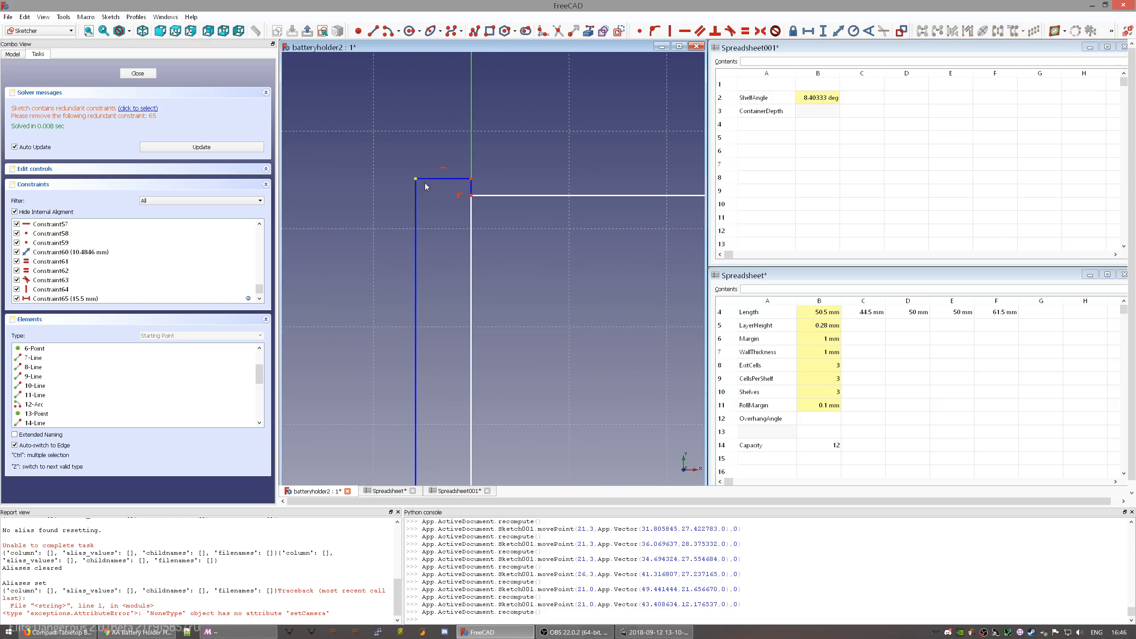
{"action": "left_click", "coordinate": [471, 179]}
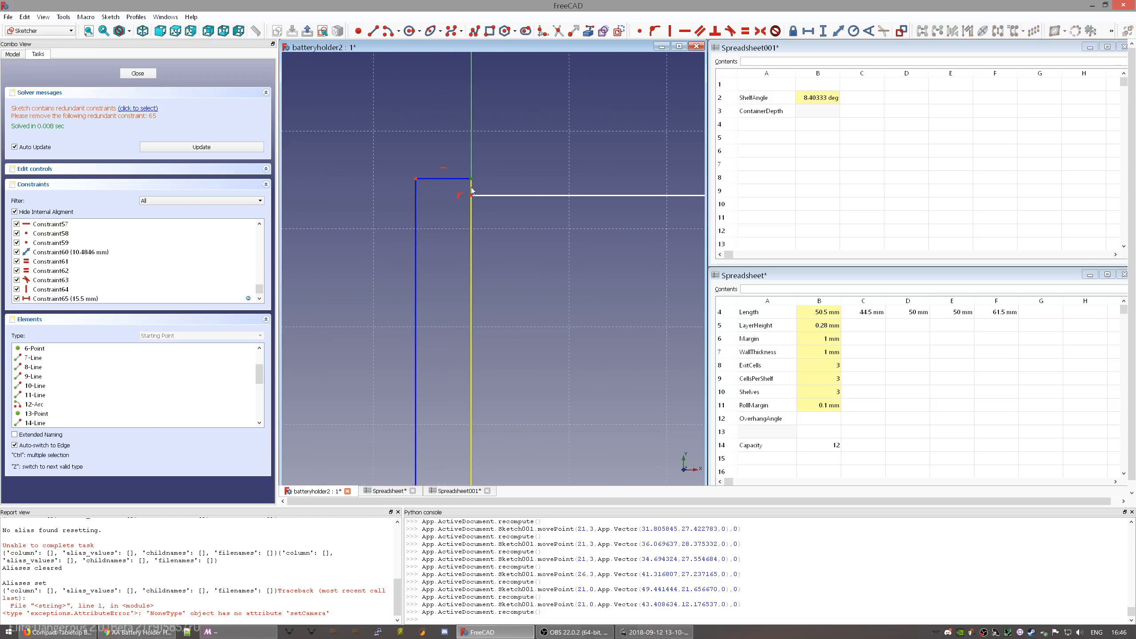
{"action": "left_click", "coordinate": [471, 195]}
{"action": "left_click_drag", "start_coordinate": [470, 195], "coordinate": [471, 195]}
{"action": "left_click", "coordinate": [471, 186]}
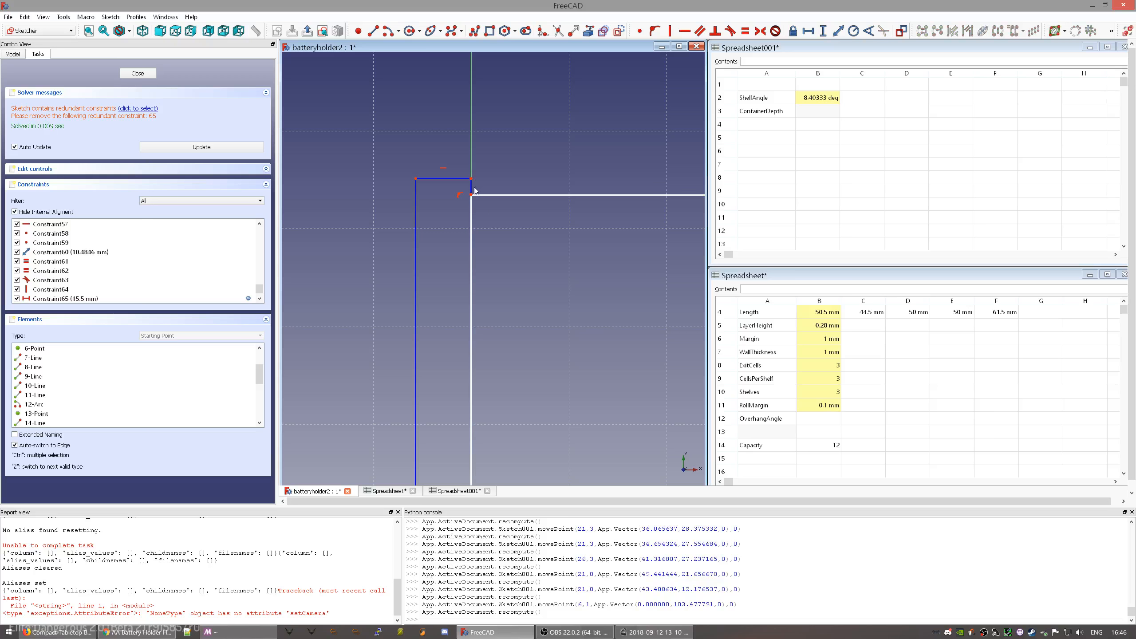
{"action": "left_click", "coordinate": [542, 193]}
{"action": "key", "text": "Delete"}
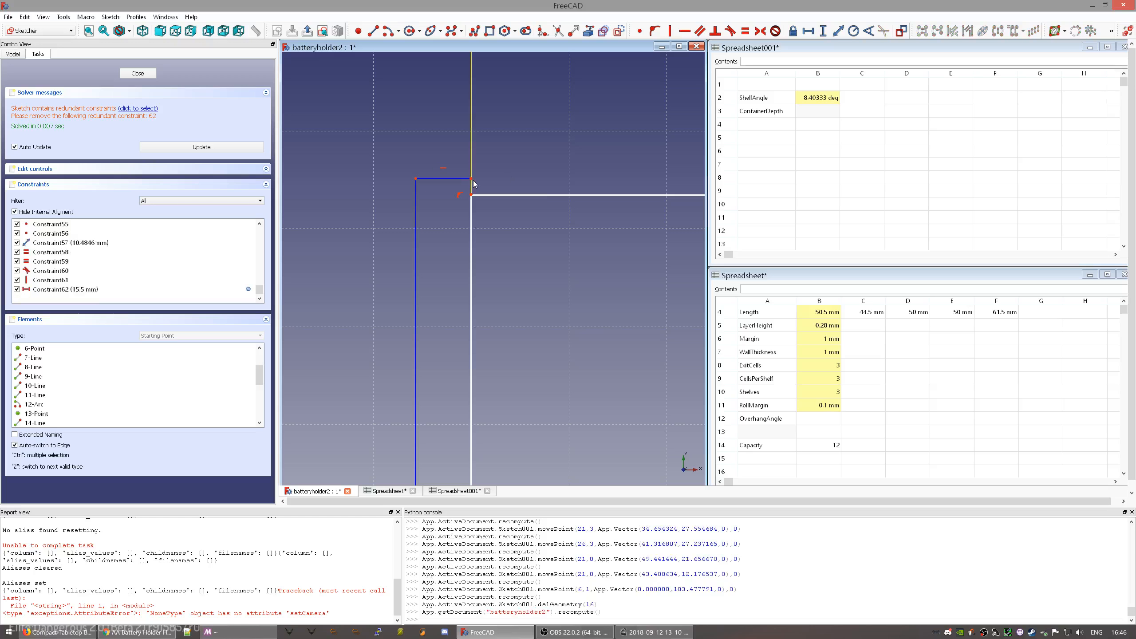
- Make the blue wall's endpoint coincident with the white line's corner, then select the 15.5 mm distance
{"action": "left_click", "coordinate": [471, 179]}
{"action": "left_click", "coordinate": [472, 196]}
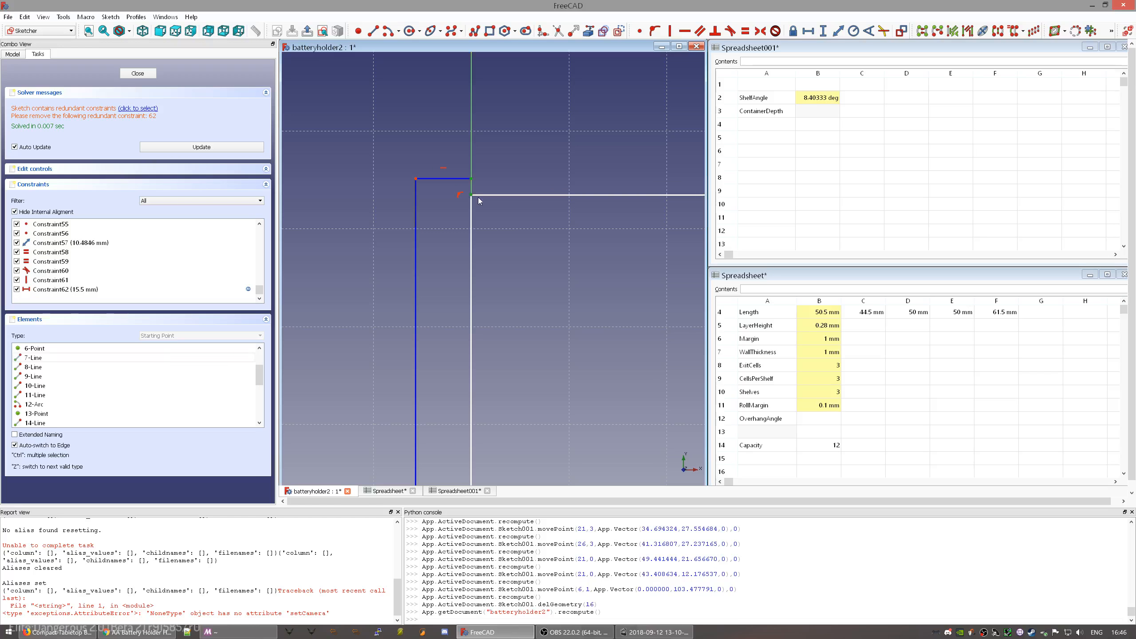
{"action": "left_click", "coordinate": [640, 31]}
{"action": "scroll", "coordinate": [570, 184], "scroll_direction": "down", "scroll_amount": 4}
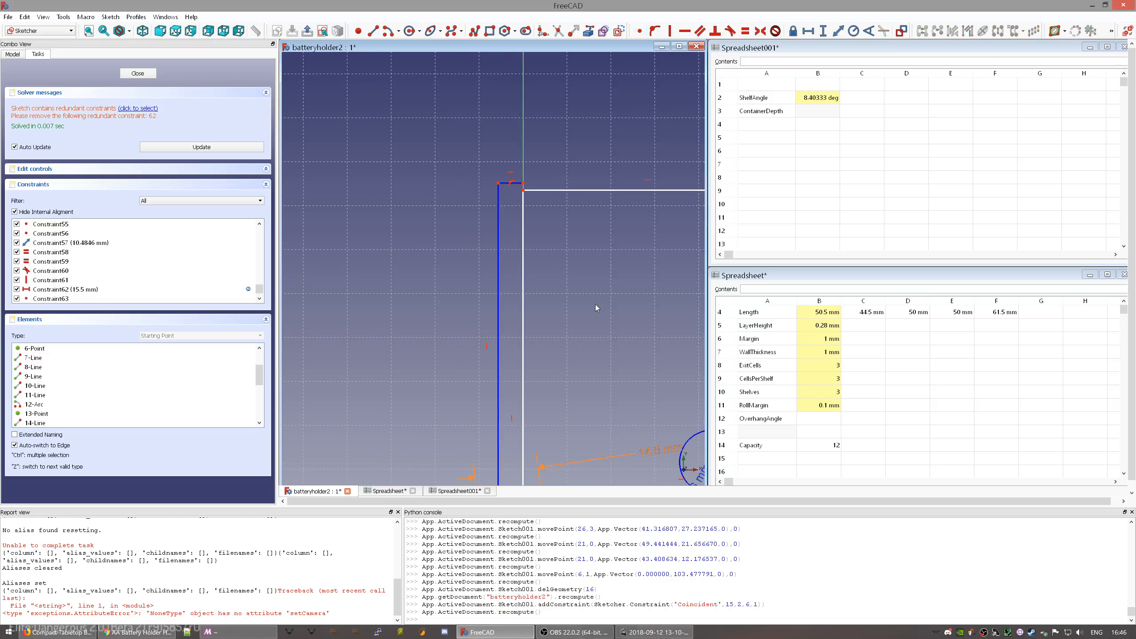
{"action": "mouse_move", "coordinate": [594, 304]}
{"action": "middle_mouse_down"}
{"action": "mouse_move", "coordinate": [400, 227]}
{"action": "mouse_move", "coordinate": [462, 233]}
{"action": "middle_mouse_up"}
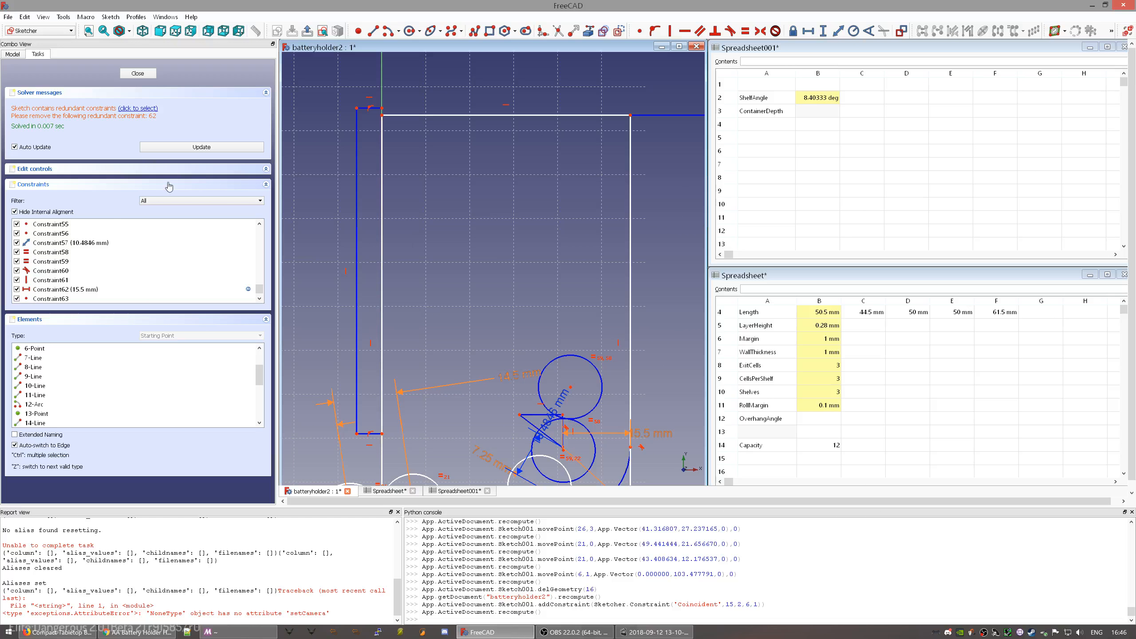
{"action": "scroll", "coordinate": [157, 281], "scroll_direction": "down", "scroll_amount": 1}
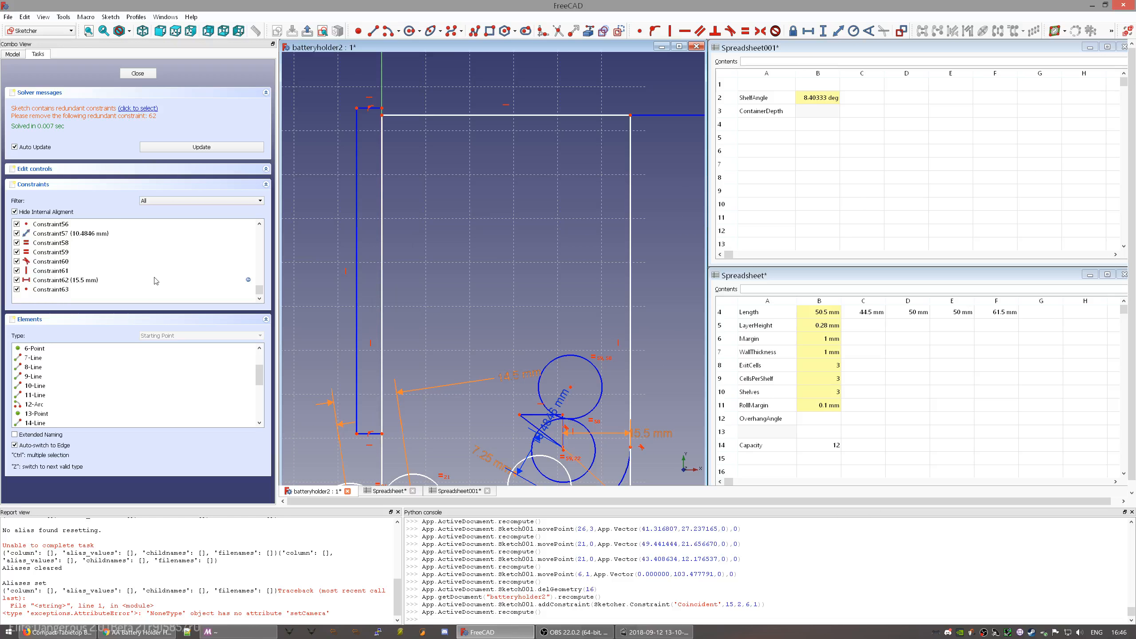
{"action": "left_click", "coordinate": [62, 280]}
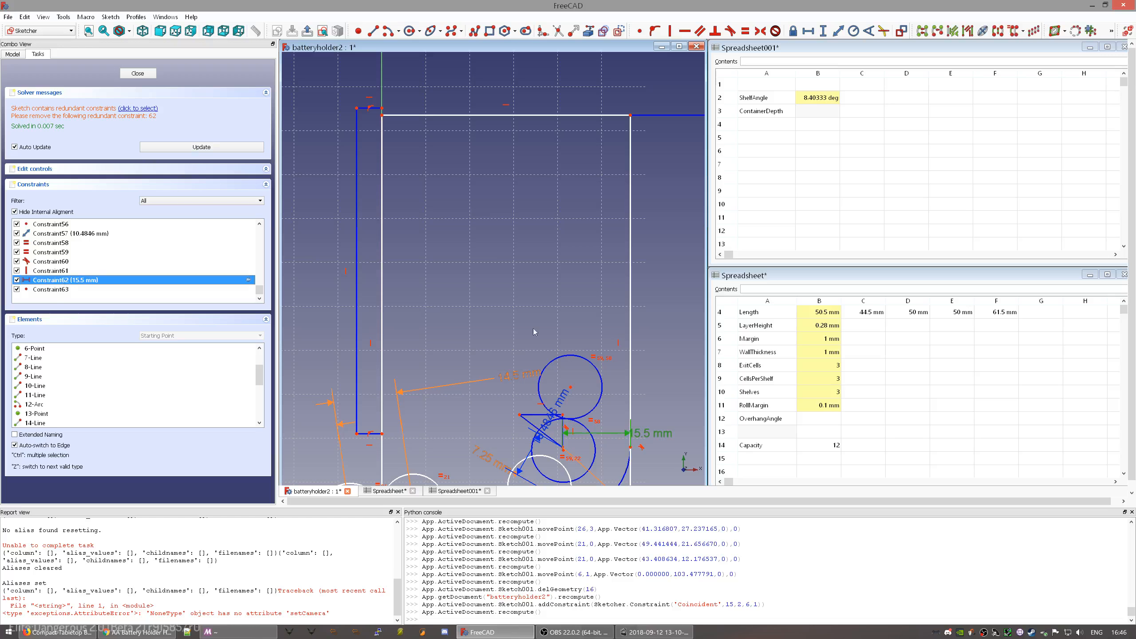
- Remove the 15.5 mm distance constraint and drag the arc end, right wall and arc centre into new positions
{"action": "key", "text": "Delete"}
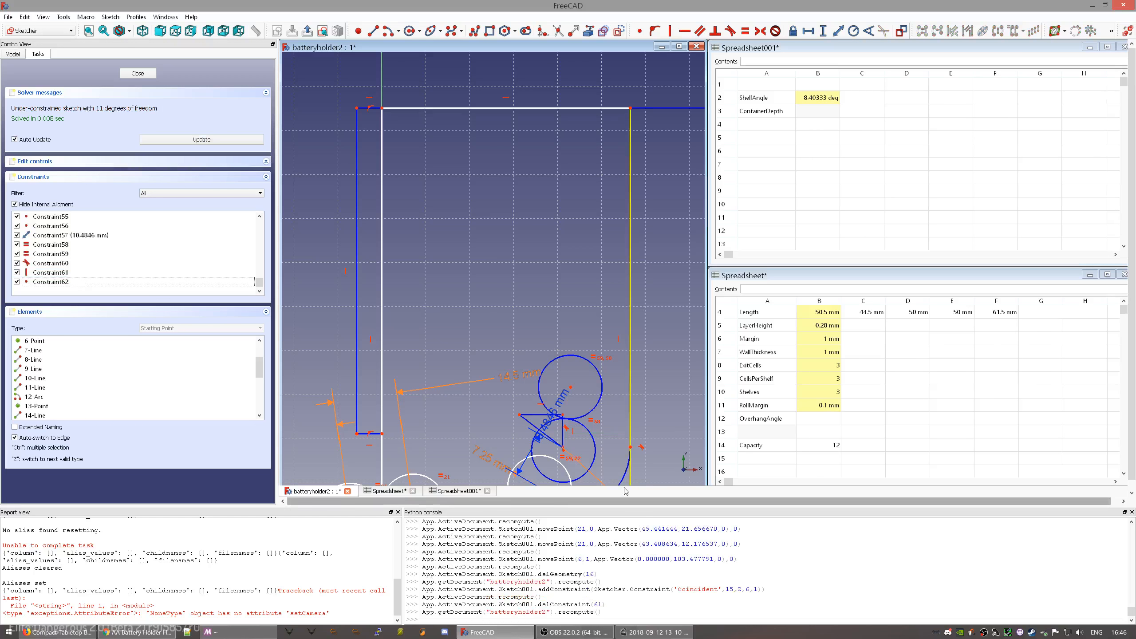
{"action": "middle_click_drag", "start_coordinate": [615, 452], "coordinate": [579, 334]}
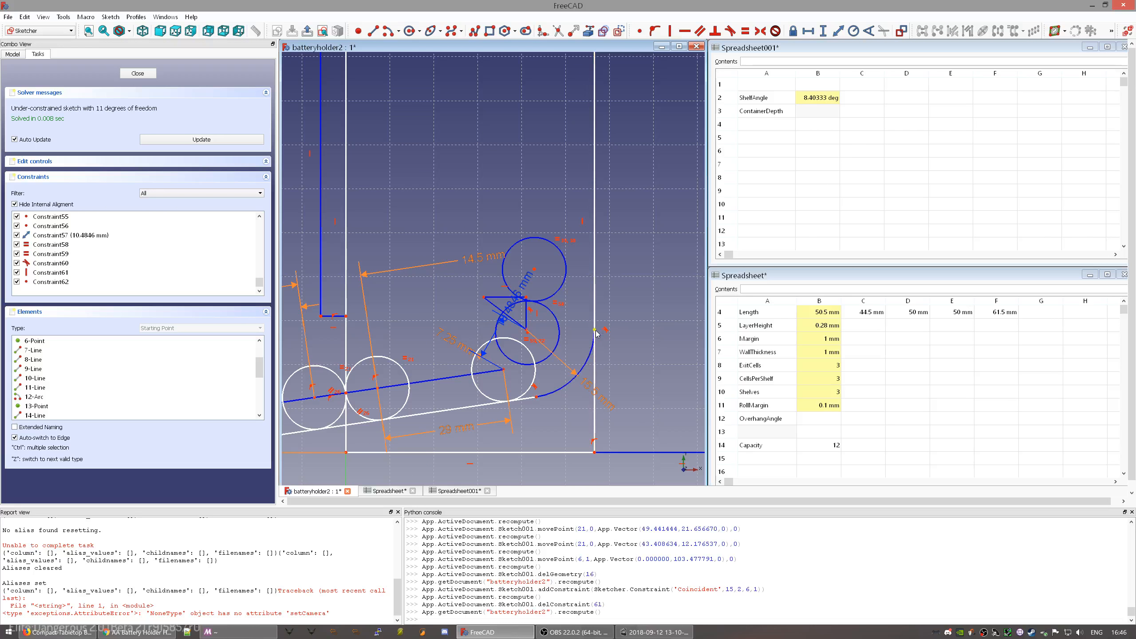
{"action": "mouse_move", "coordinate": [595, 330]}
{"action": "left_mouse_down"}
{"action": "mouse_move", "coordinate": [597, 374]}
{"action": "mouse_move", "coordinate": [621, 373]}
{"action": "mouse_move", "coordinate": [604, 381]}
{"action": "left_mouse_up"}
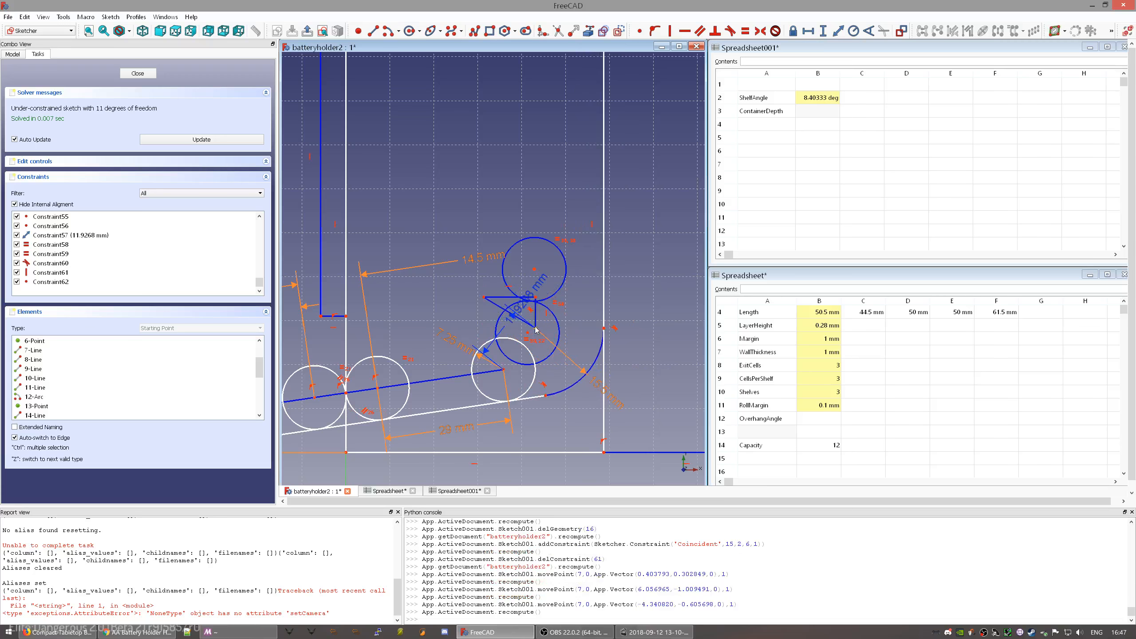
{"action": "mouse_move", "coordinate": [536, 329]}
{"action": "left_mouse_down"}
{"action": "mouse_move", "coordinate": [503, 336]}
{"action": "mouse_move", "coordinate": [504, 371]}
{"action": "mouse_move", "coordinate": [478, 338]}
{"action": "mouse_move", "coordinate": [500, 333]}
{"action": "mouse_move", "coordinate": [456, 289]}
{"action": "left_mouse_up"}
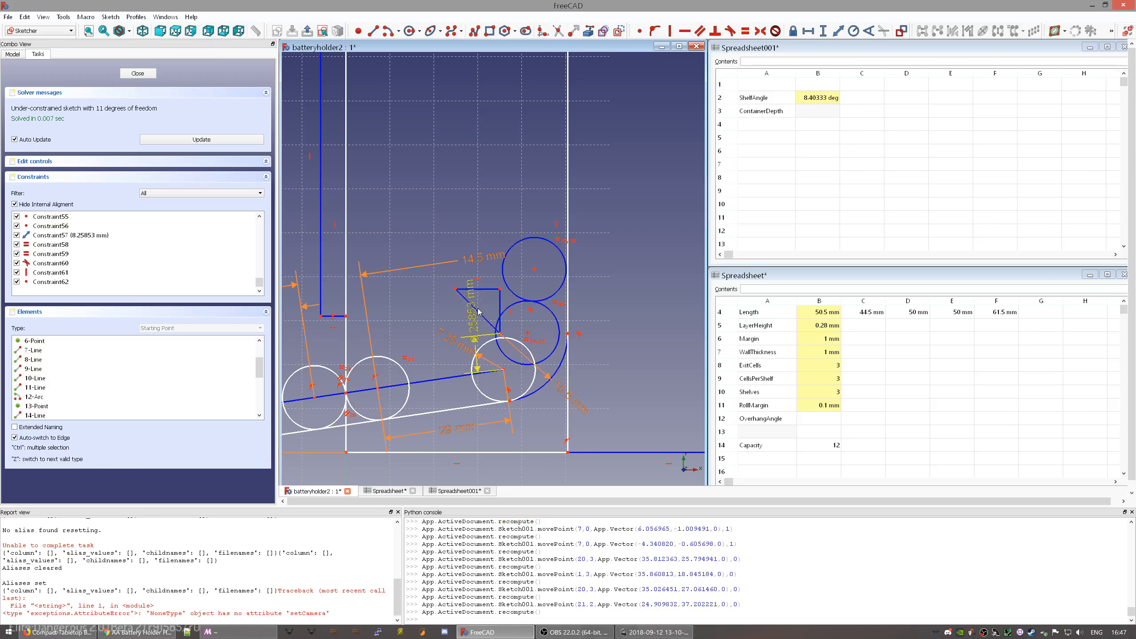
- Enter 30 as the OverhangAngle value in cell B12 of the Parameters spreadsheet
{"action": "left_click", "coordinate": [772, 421]}
{"action": "left_click", "coordinate": [829, 420]}
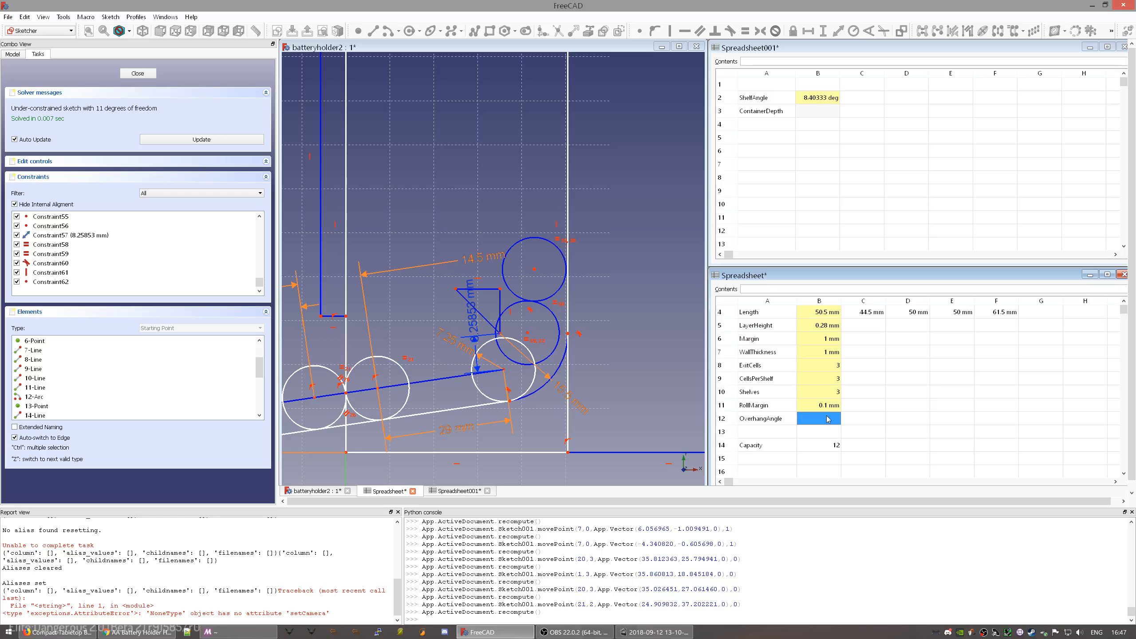
{"action": "left_click", "coordinate": [777, 423]}
{"action": "left_click", "coordinate": [814, 424]}
{"action": "type", "text": "30"}
{"action": "key", "text": "Return"}
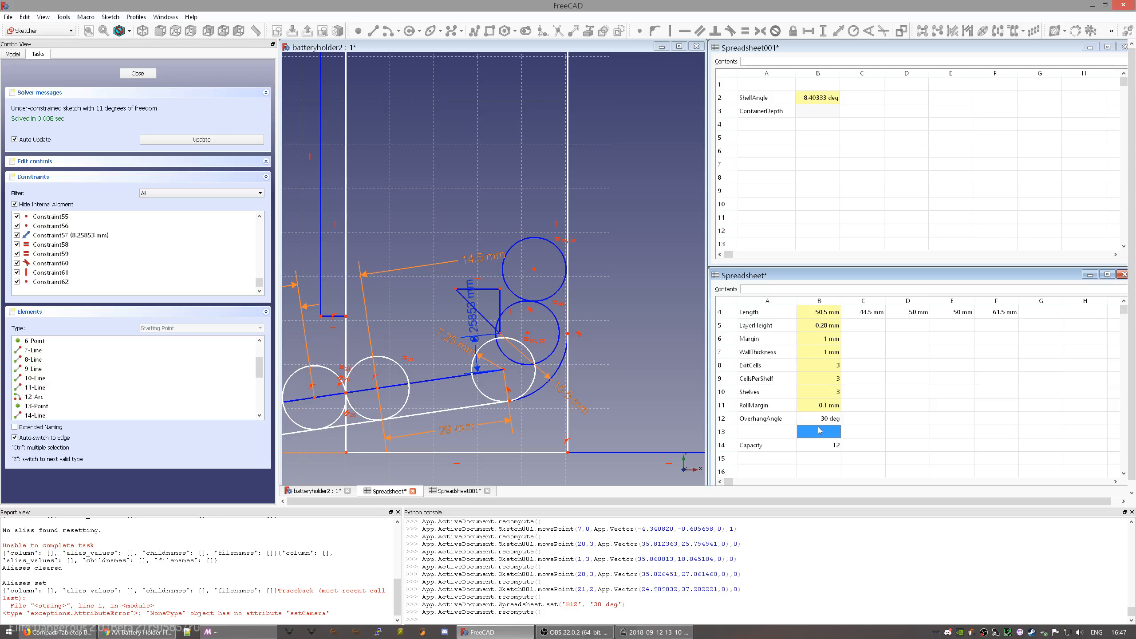
- Give cell B12 the alias OverhangAngle
{"action": "left_click", "coordinate": [822, 422]}
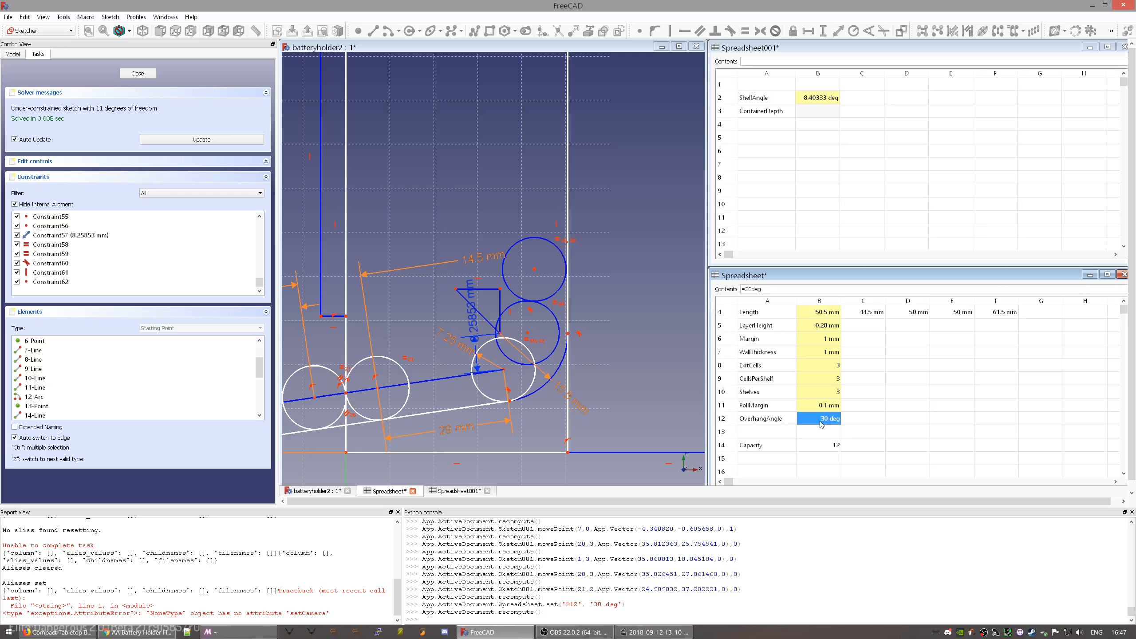
{"action": "right_click", "coordinate": [821, 424]}
{"action": "left_click", "coordinate": [824, 428]}
{"action": "left_click", "coordinate": [612, 274]}
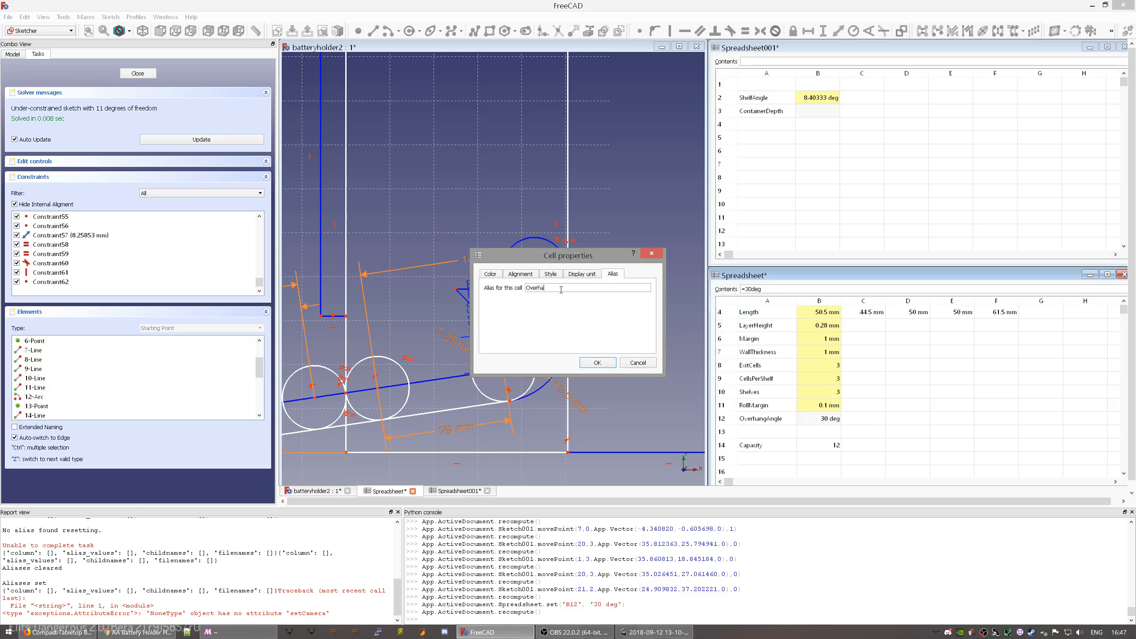
{"action": "left_click", "coordinate": [561, 288]}
{"action": "type", "text": "OverhangAngle"}
{"action": "key", "text": "Return"}
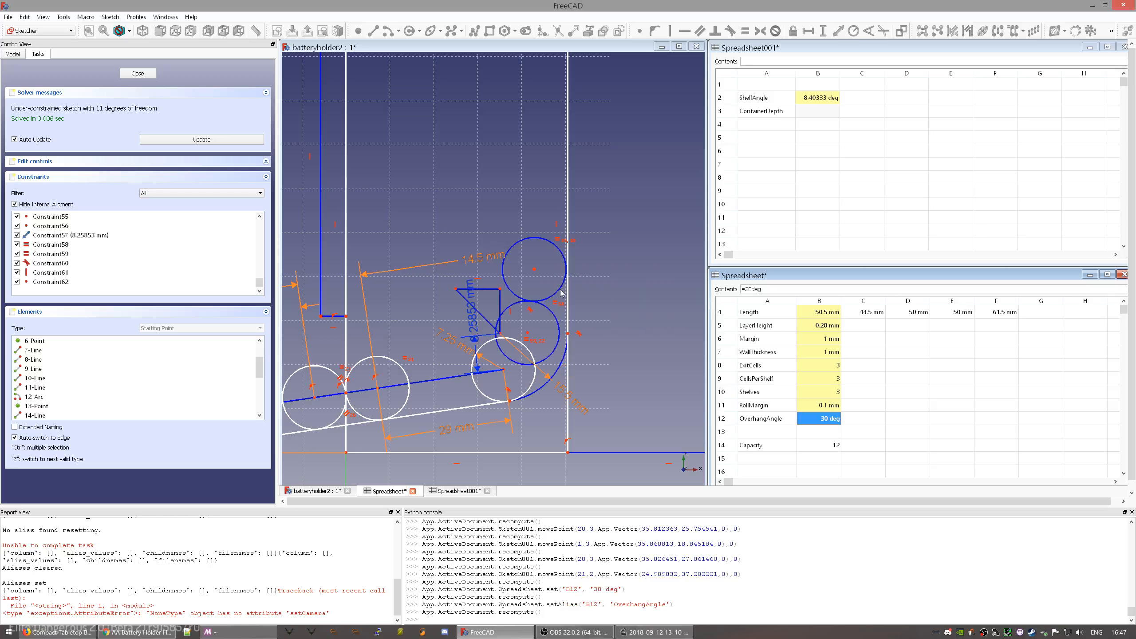
- Constrain the diagonal shelf line to the vertical line at 30°, driven by Parameters.OverhangAngle
{"action": "scroll", "coordinate": [457, 328], "scroll_direction": "up", "scroll_amount": 6}
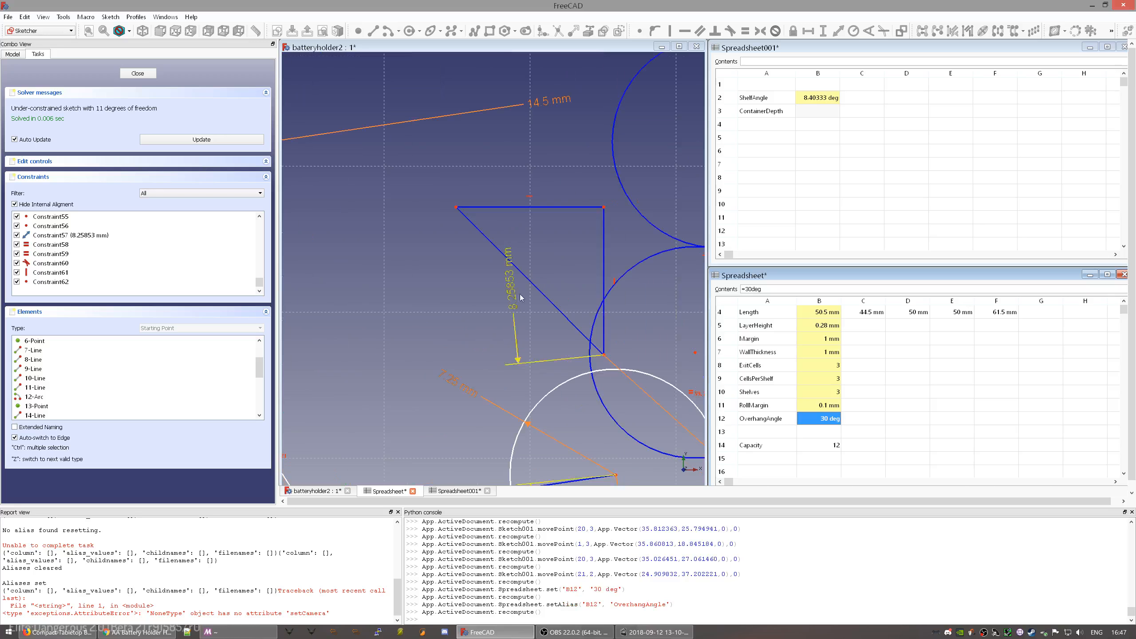
{"action": "left_click", "coordinate": [550, 298]}
{"action": "left_click", "coordinate": [604, 269], "text": "ctrl"}
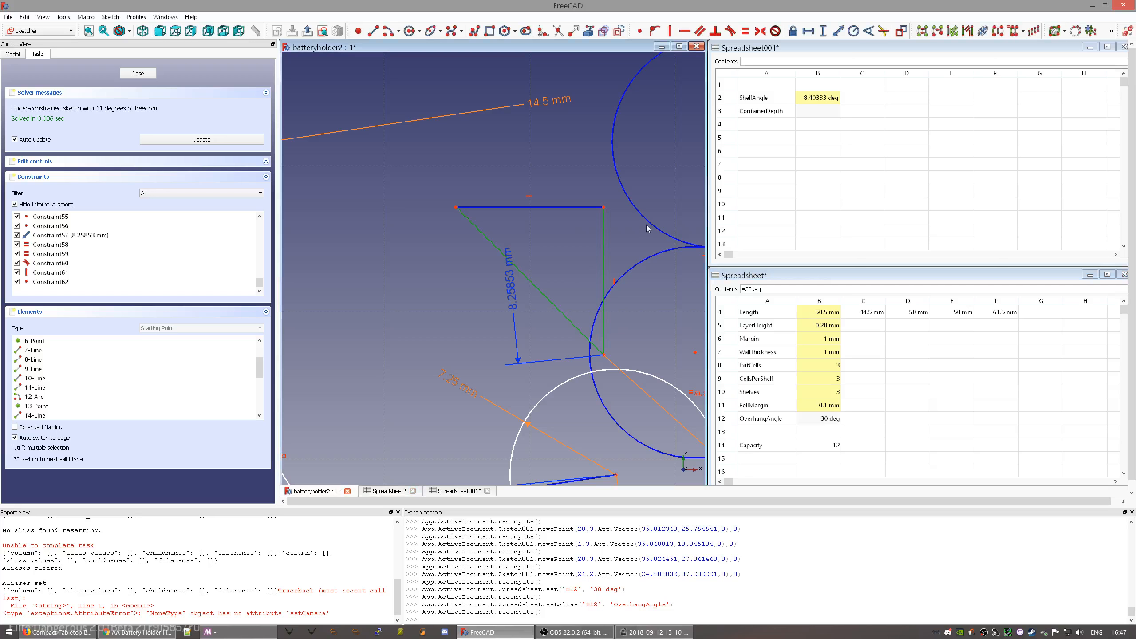
{"action": "left_click", "coordinate": [868, 32]}
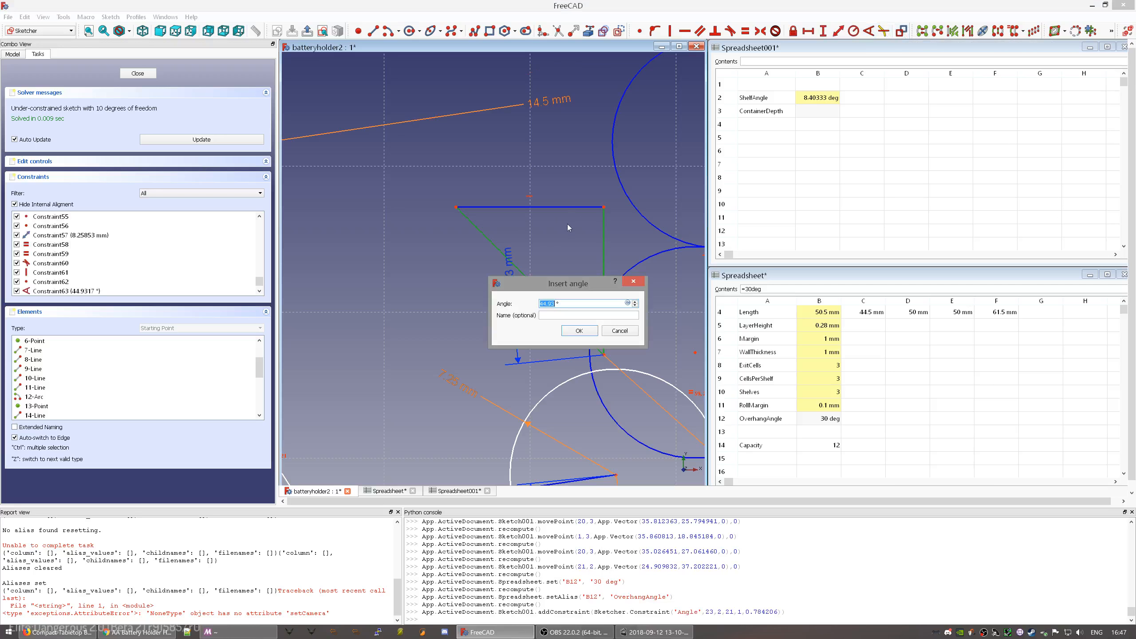
{"action": "type", "text": "Parameters.OverhangAngle"}
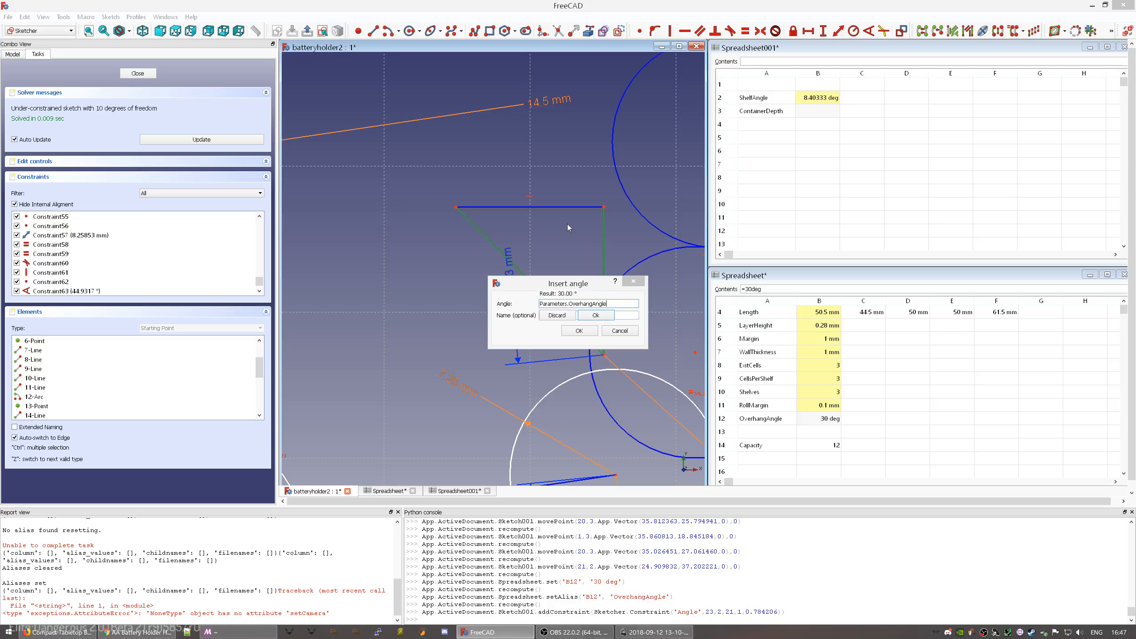
{"action": "key", "text": "Return"}
{"action": "left_click", "coordinate": [579, 332]}
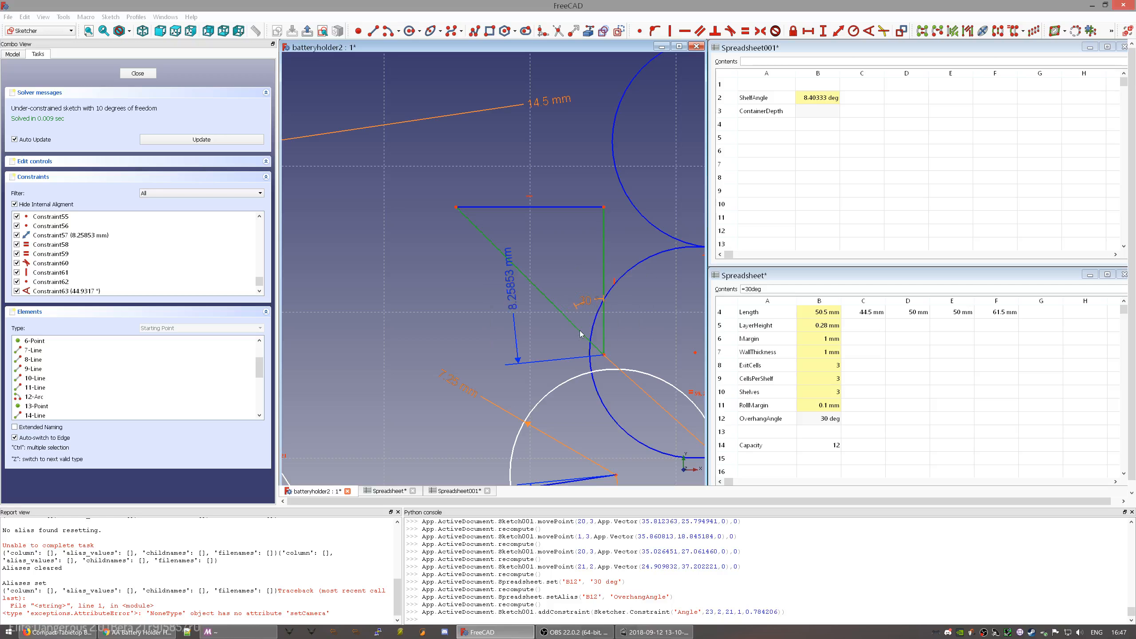
{"action": "scroll", "coordinate": [551, 303], "scroll_direction": "down", "scroll_amount": 5}
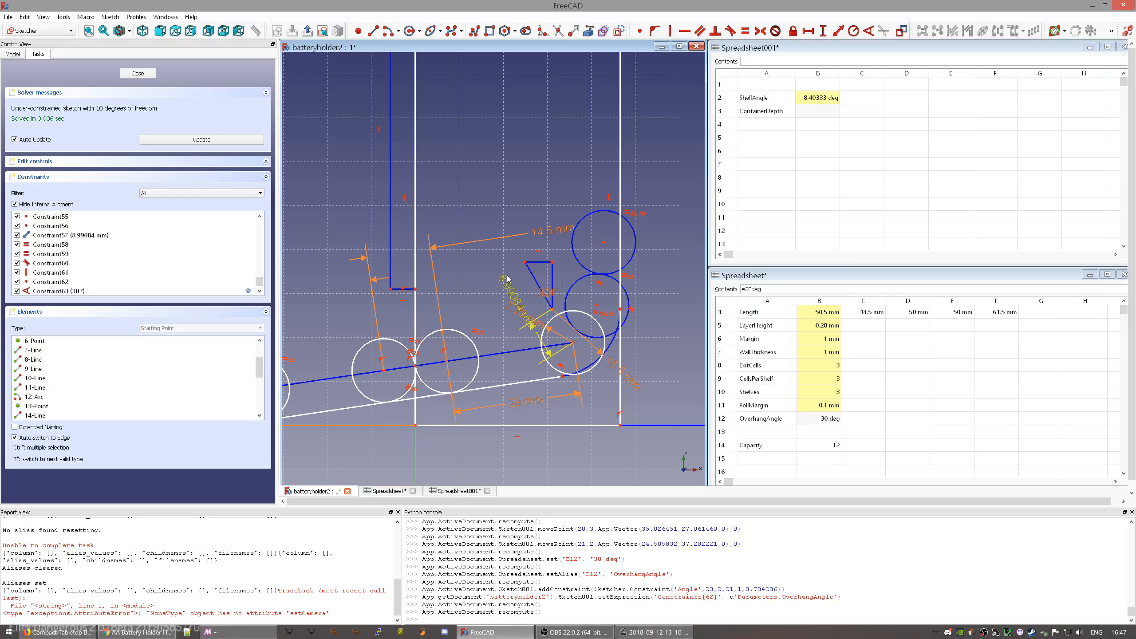
{"action": "key", "text": "alt+Tab"}
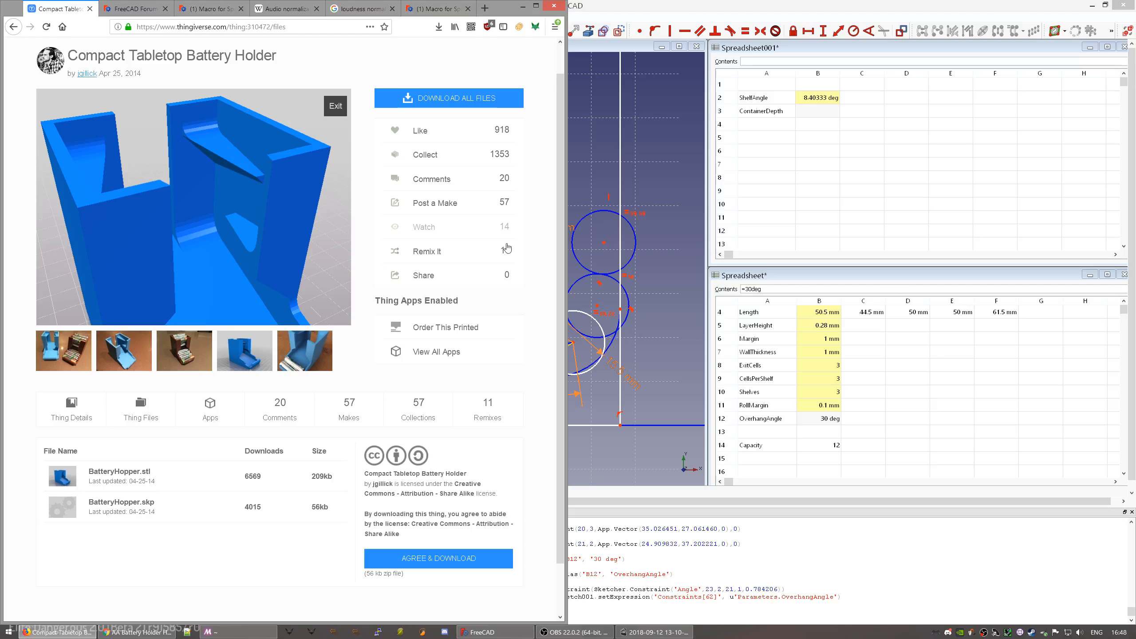
{"action": "left_click_drag", "start_coordinate": [245, 208], "coordinate": [256, 218]}
{"action": "scroll", "coordinate": [261, 205], "scroll_direction": "up", "scroll_amount": 5}
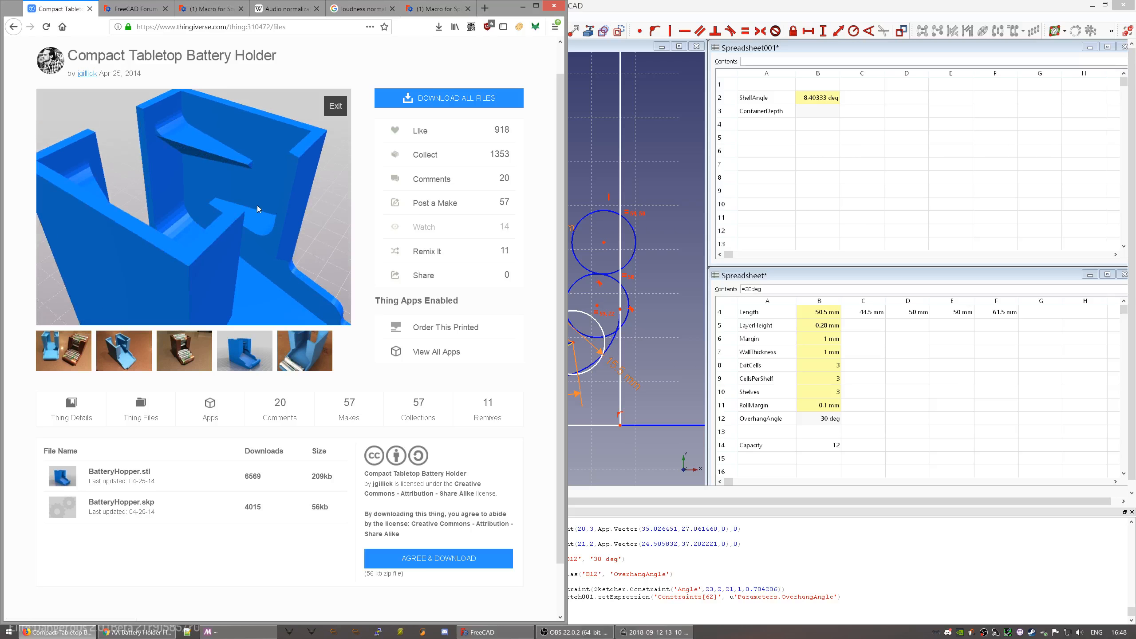
{"action": "mouse_move", "coordinate": [247, 199]}
{"action": "left_mouse_down"}
{"action": "mouse_move", "coordinate": [315, 198]}
{"action": "mouse_move", "coordinate": [230, 196]}
{"action": "left_mouse_up"}
{"action": "key", "text": "alt+Tab"}
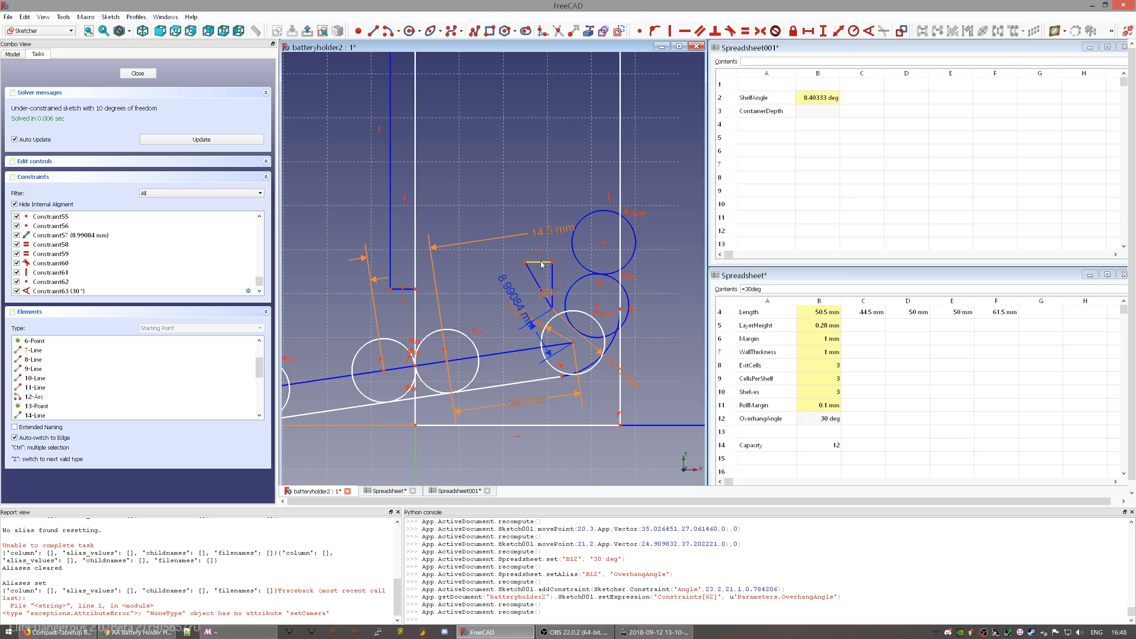
- Insert a new row 13 labelled MinimumShelfWidth and widen column A to fit it
{"action": "left_click", "coordinate": [783, 425]}
{"action": "right_click", "coordinate": [777, 436]}
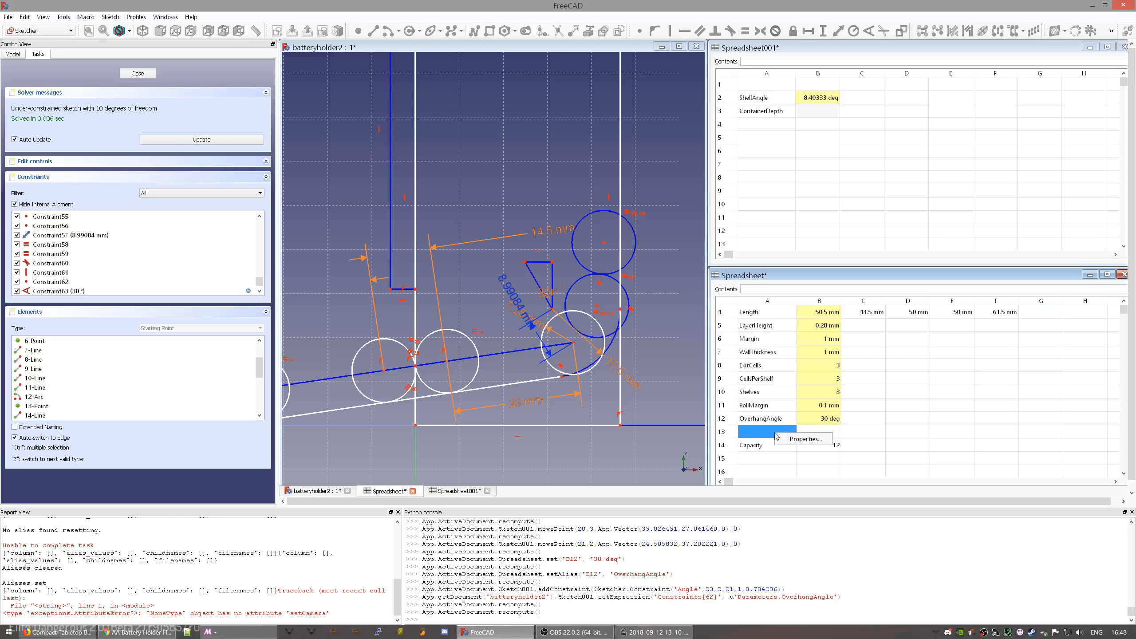
{"action": "left_click", "coordinate": [725, 432]}
{"action": "right_click", "coordinate": [725, 433]}
{"action": "left_click", "coordinate": [756, 438]}
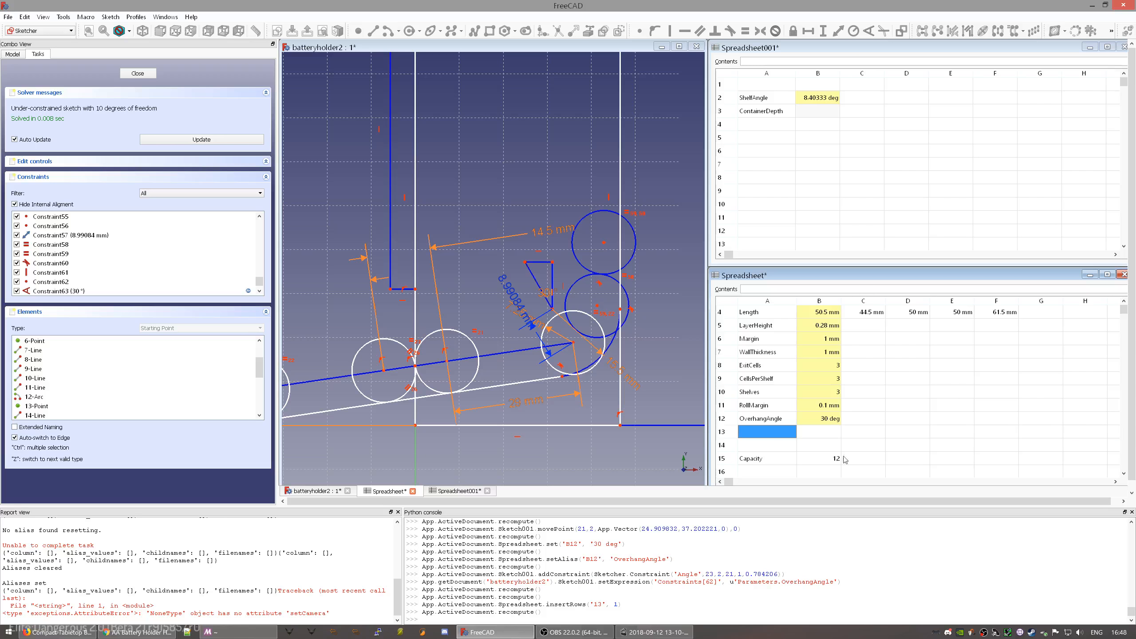
{"action": "type", "text": "Mi"}
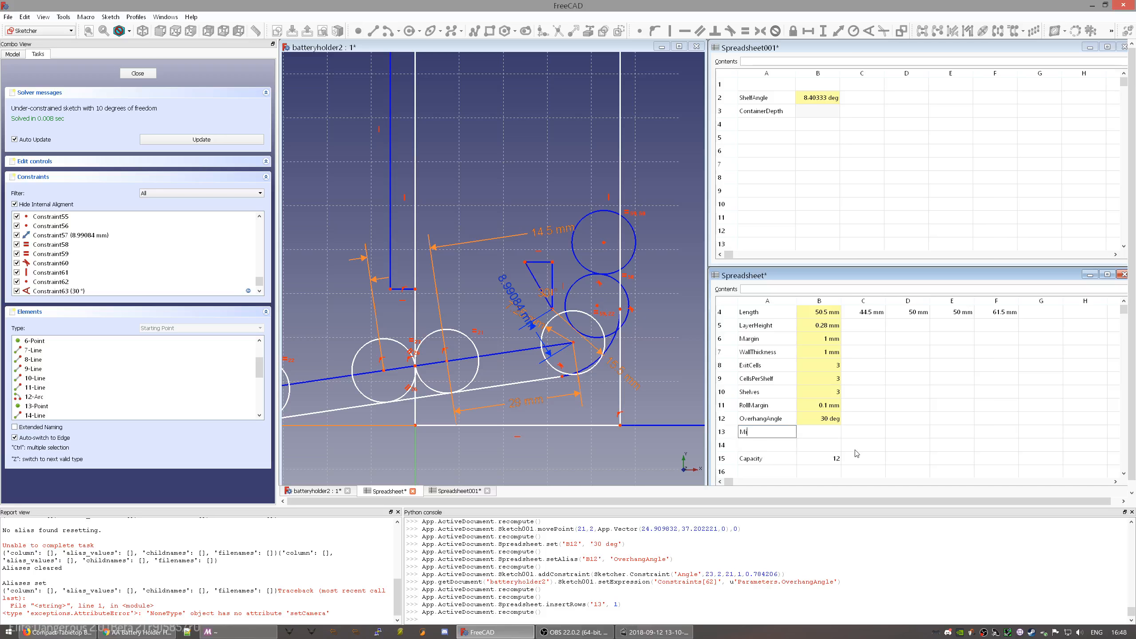
{"action": "type", "text": "nimumShelfWidth"}
{"action": "key", "text": "Return"}
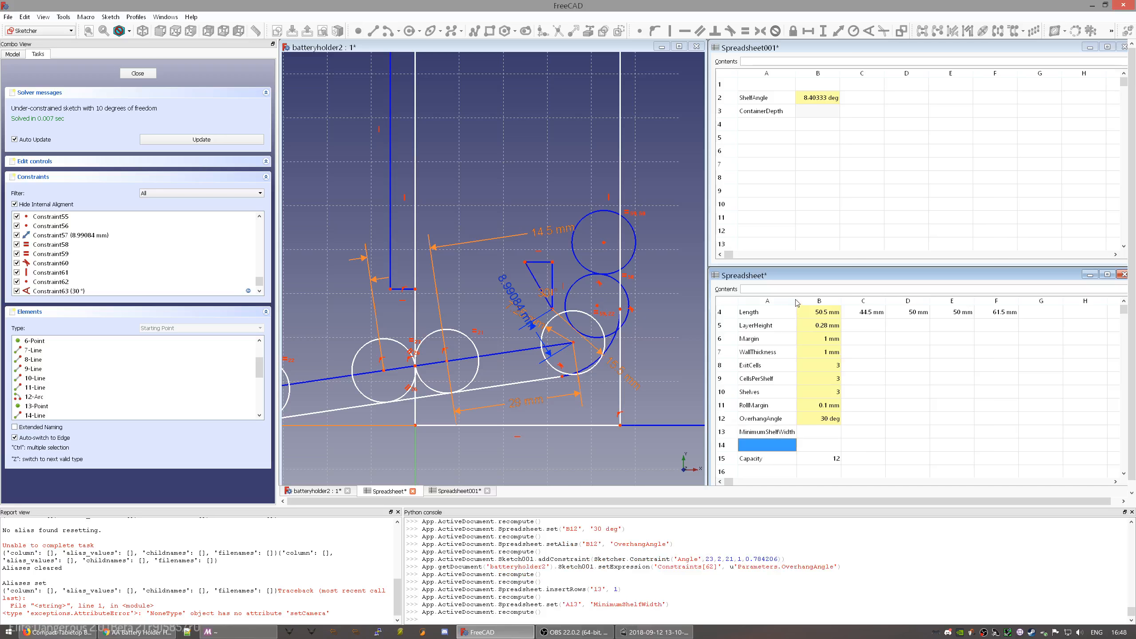
{"action": "left_click_drag", "start_coordinate": [796, 300], "coordinate": [814, 299]}
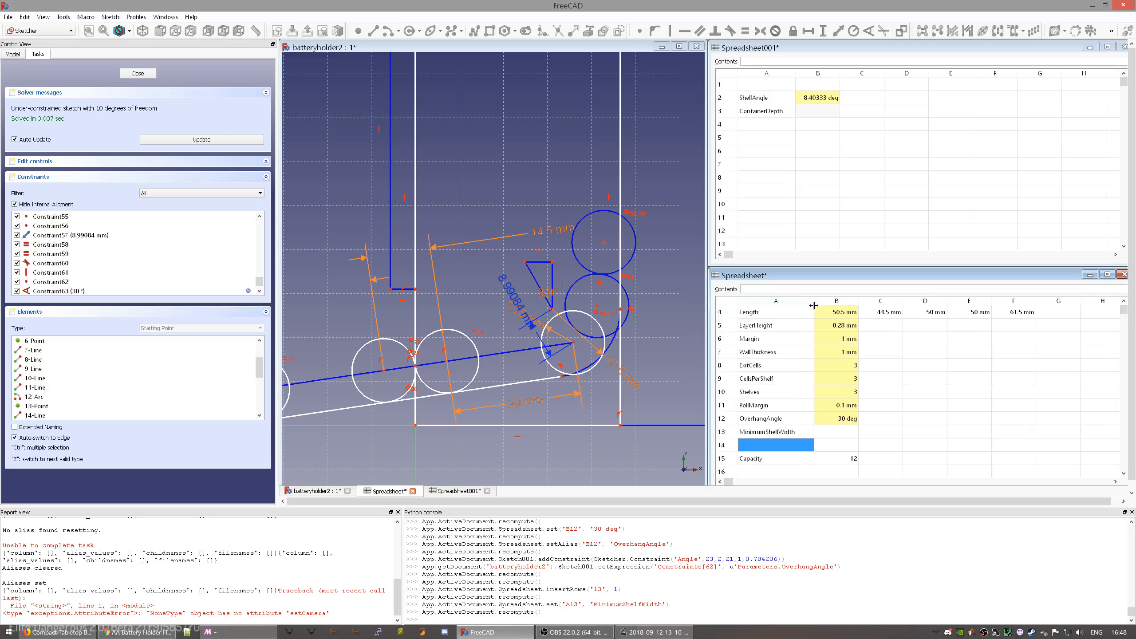
- Enter 3mm in cell B13 and copy the MinimumShelfWidth label text
{"action": "left_click", "coordinate": [846, 435]}
{"action": "type", "text": "3mm"}
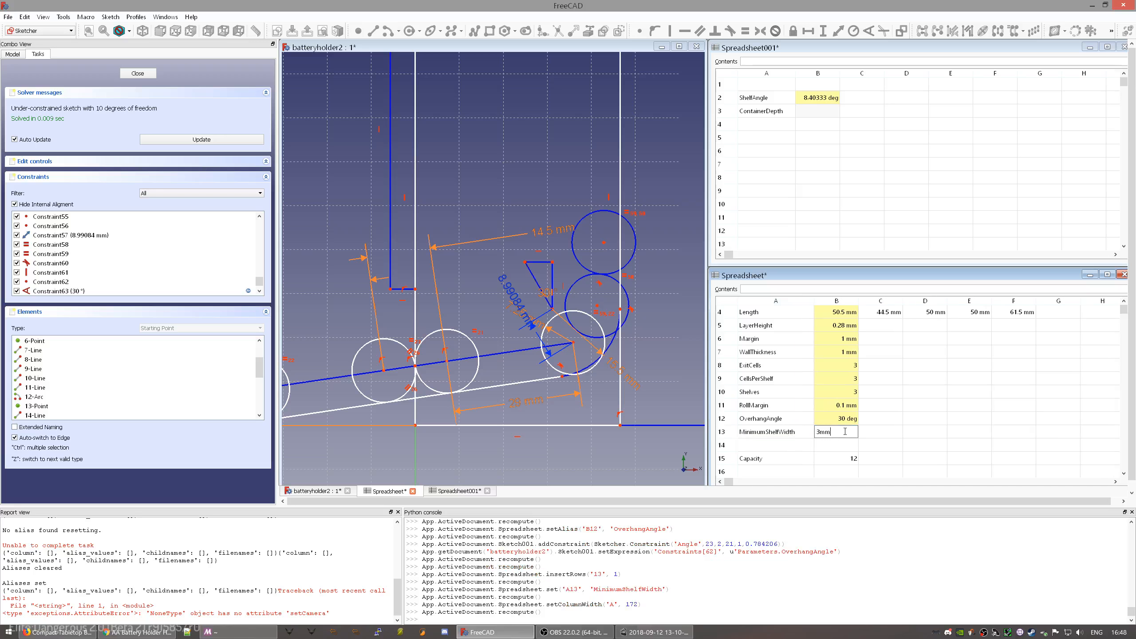
{"action": "key", "text": "Return"}
{"action": "left_click", "coordinate": [846, 434]}
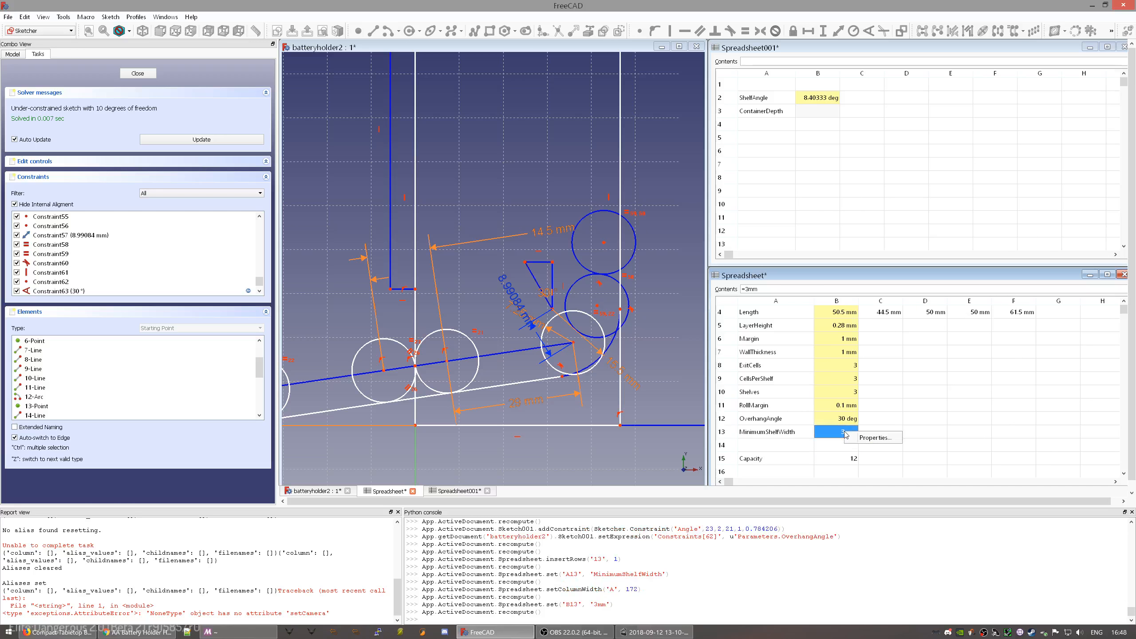
{"action": "left_click", "coordinate": [784, 451]}
{"action": "left_click", "coordinate": [790, 434]}
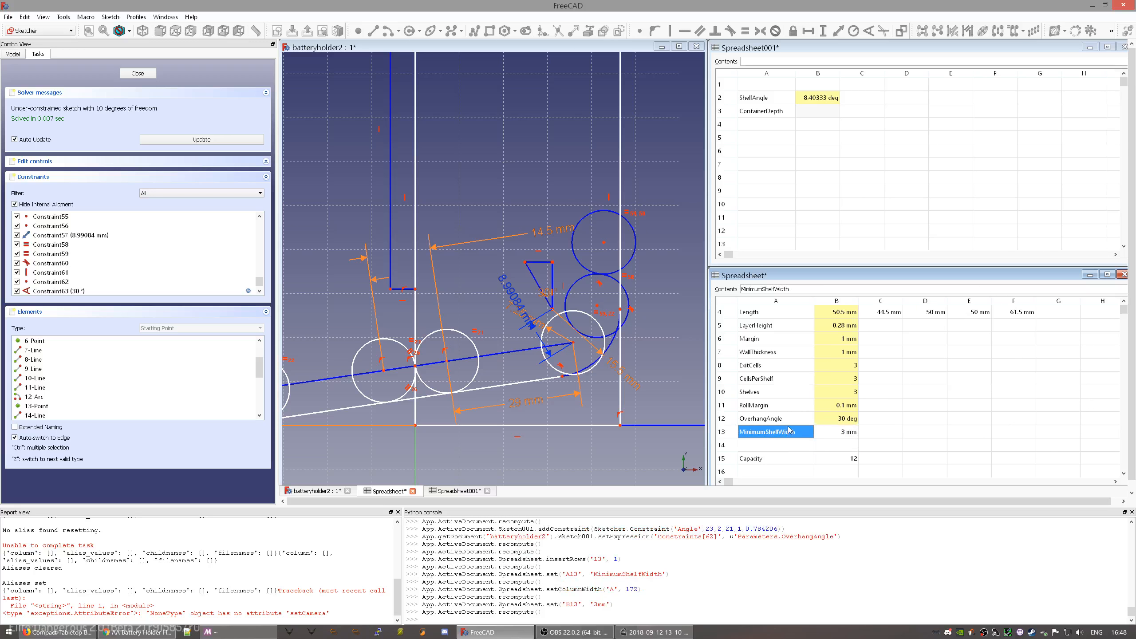
{"action": "double_click", "coordinate": [759, 289]}
{"action": "key", "text": "ctrl+c"}
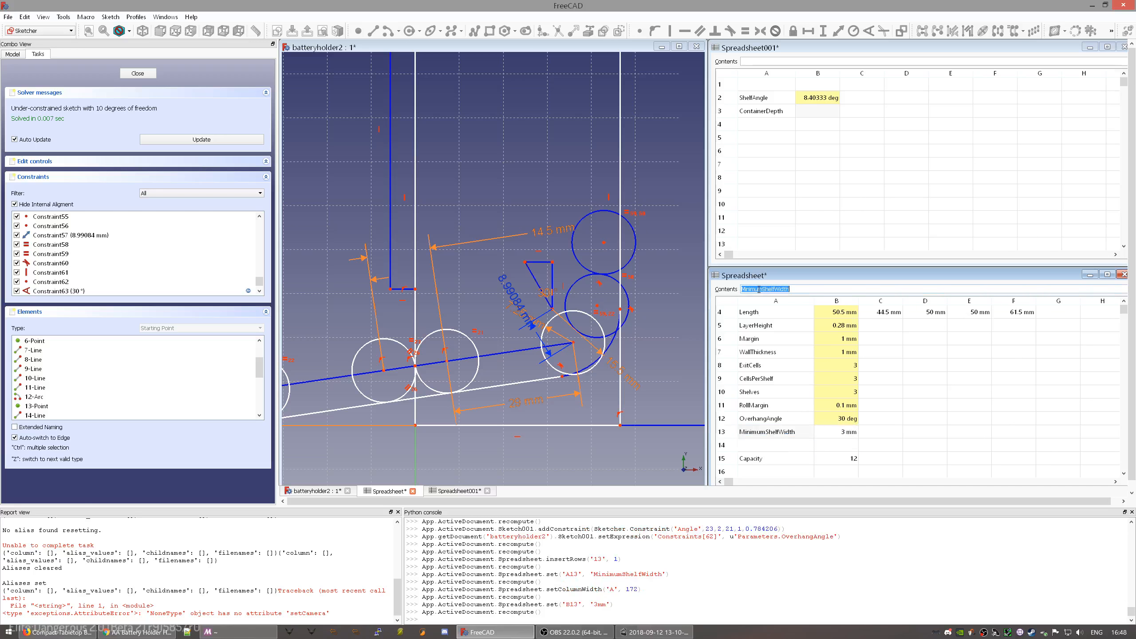
- Alias cell B13 as MinimumShelfWidth
{"action": "left_click", "coordinate": [847, 435]}
{"action": "right_click", "coordinate": [847, 437]}
{"action": "left_click", "coordinate": [864, 446]}
{"action": "left_click", "coordinate": [609, 274]}
{"action": "key", "text": "ctrl+v"}
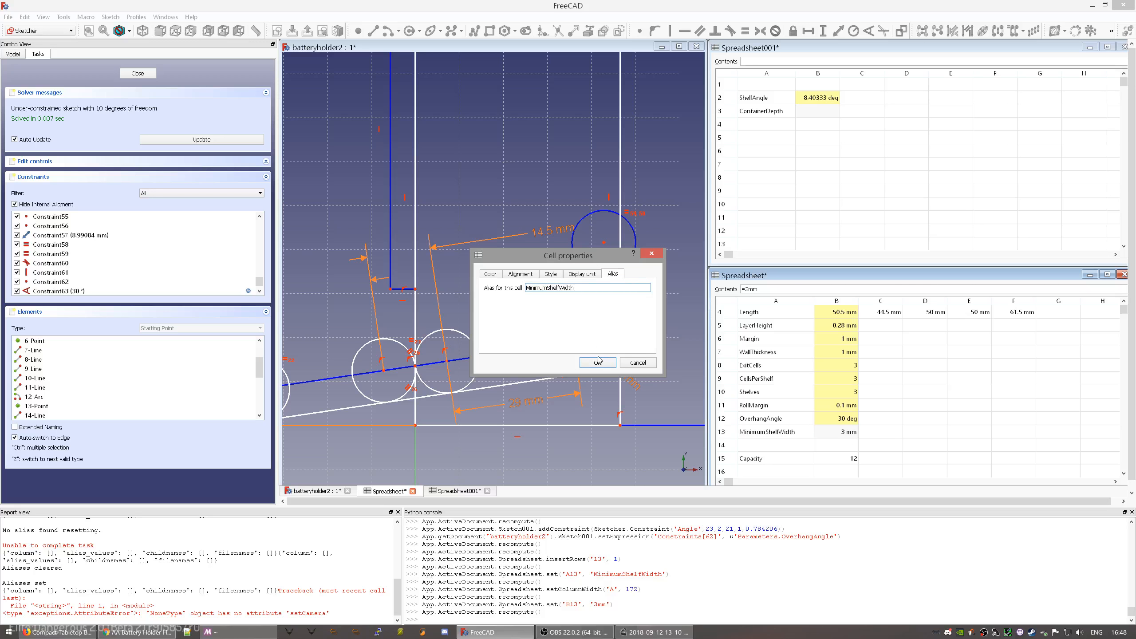
{"action": "left_click", "coordinate": [598, 363]}
{"action": "left_click", "coordinate": [776, 405]}
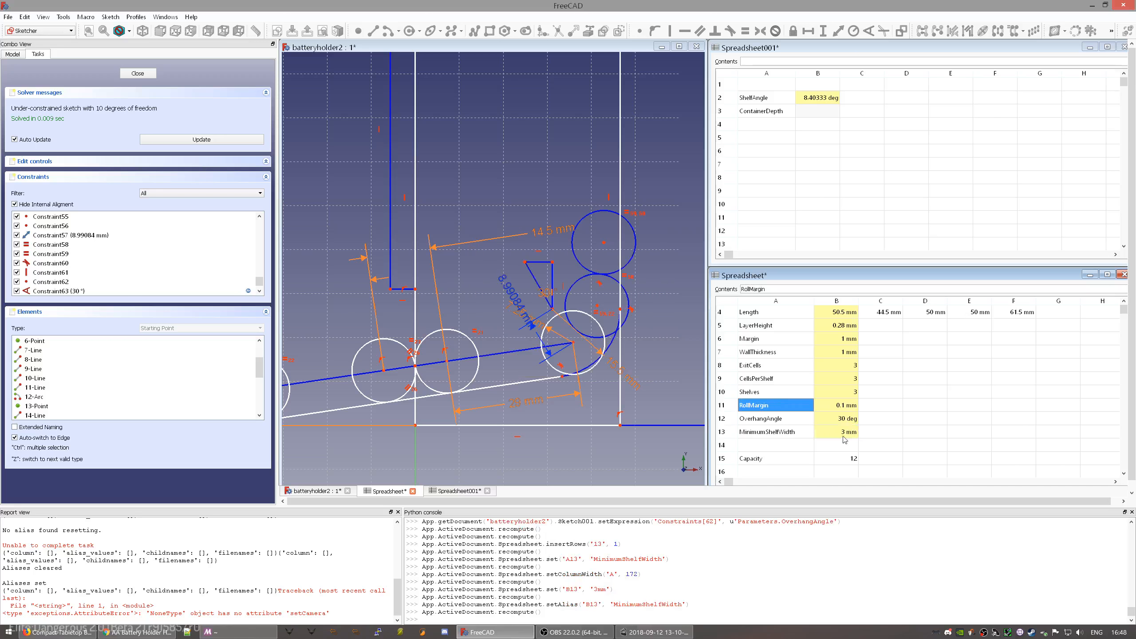
- Constrain the small triangle's top edge to a 3 mm horizontal width via =Parameters.MinimumShelfWidth
{"action": "left_click", "coordinate": [547, 265]}
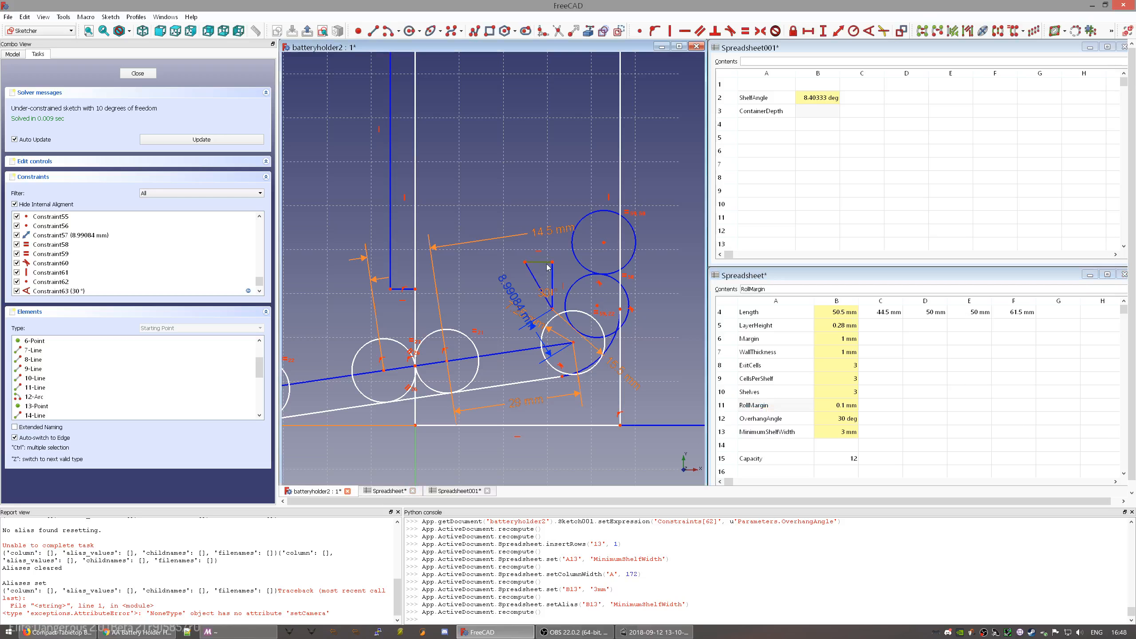
{"action": "key", "text": "shift+h"}
{"action": "type", "text": "="}
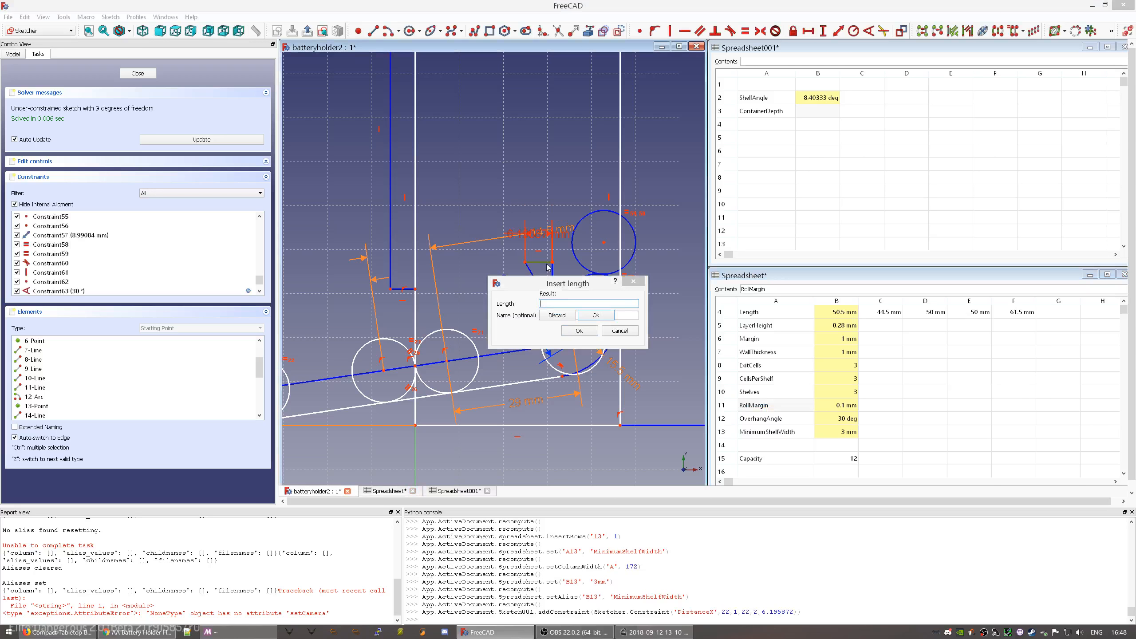
{"action": "type", "text": "Parameters.MinimumShelfWidth"}
{"action": "key", "text": "Down"}
{"action": "key", "text": "Return"}
{"action": "key", "text": "Return"}
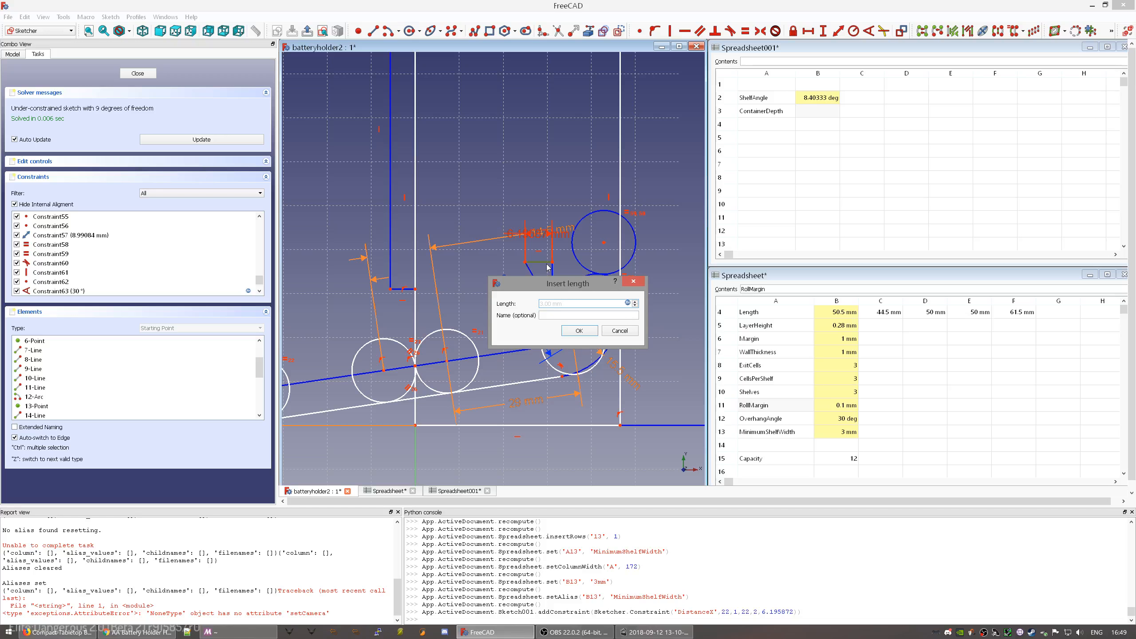
{"action": "left_click", "coordinate": [581, 330]}
- Move the 3 mm dimension label down-left, clear of the small triangle
{"action": "scroll", "coordinate": [550, 309], "scroll_direction": "up", "scroll_amount": 2}
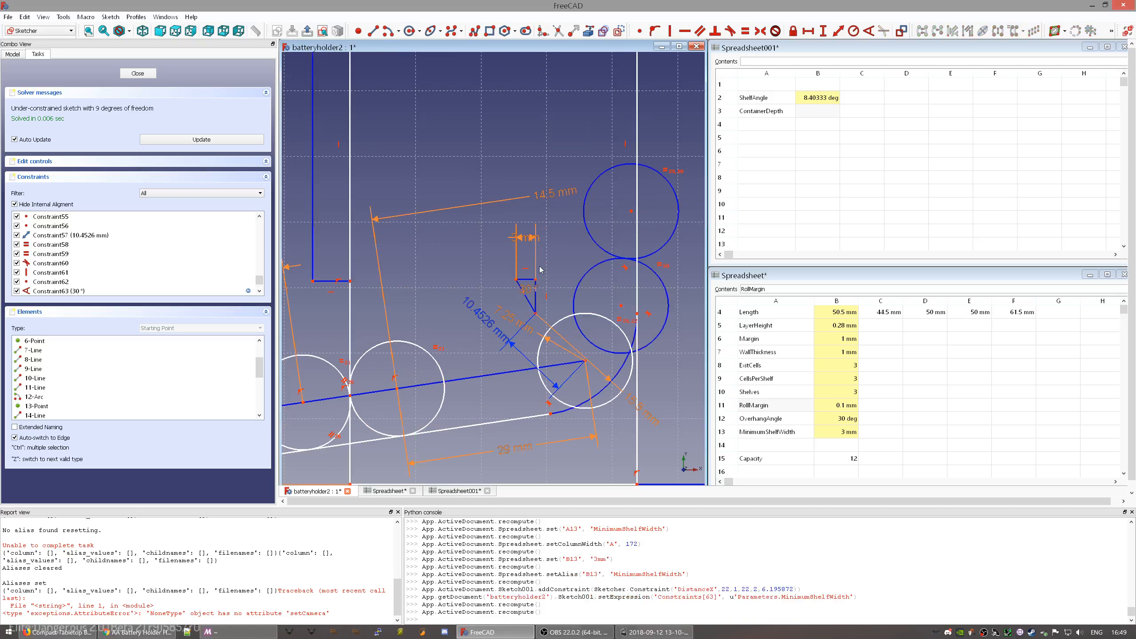
{"action": "scroll", "coordinate": [525, 266], "scroll_direction": "up", "scroll_amount": 2}
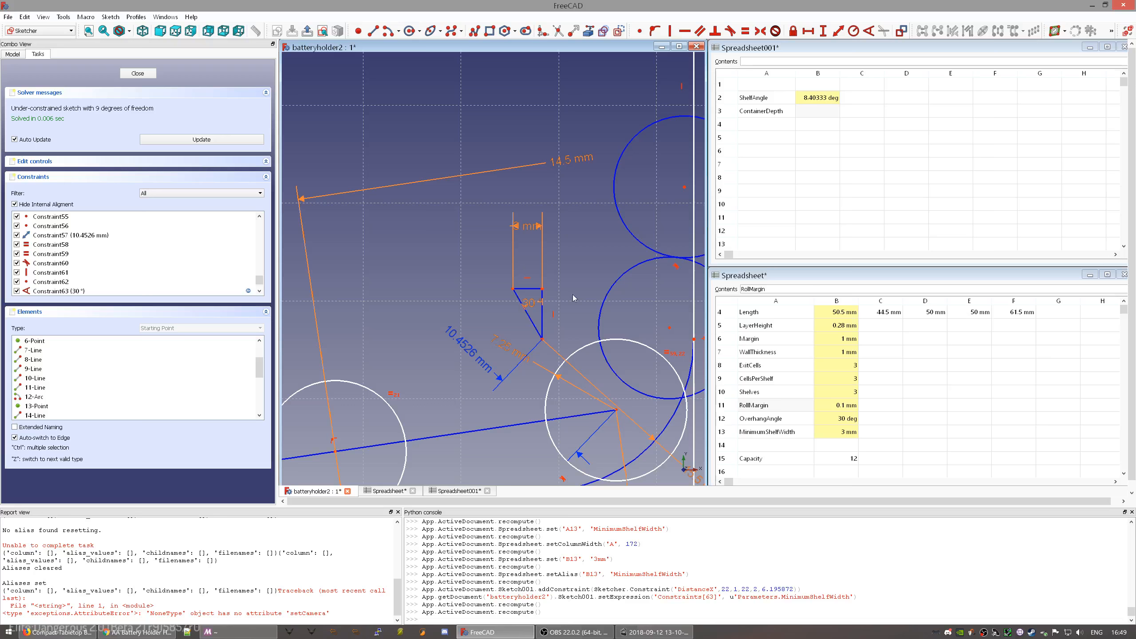
{"action": "middle_click_drag", "start_coordinate": [574, 299], "coordinate": [540, 265]}
{"action": "left_click", "coordinate": [509, 284]}
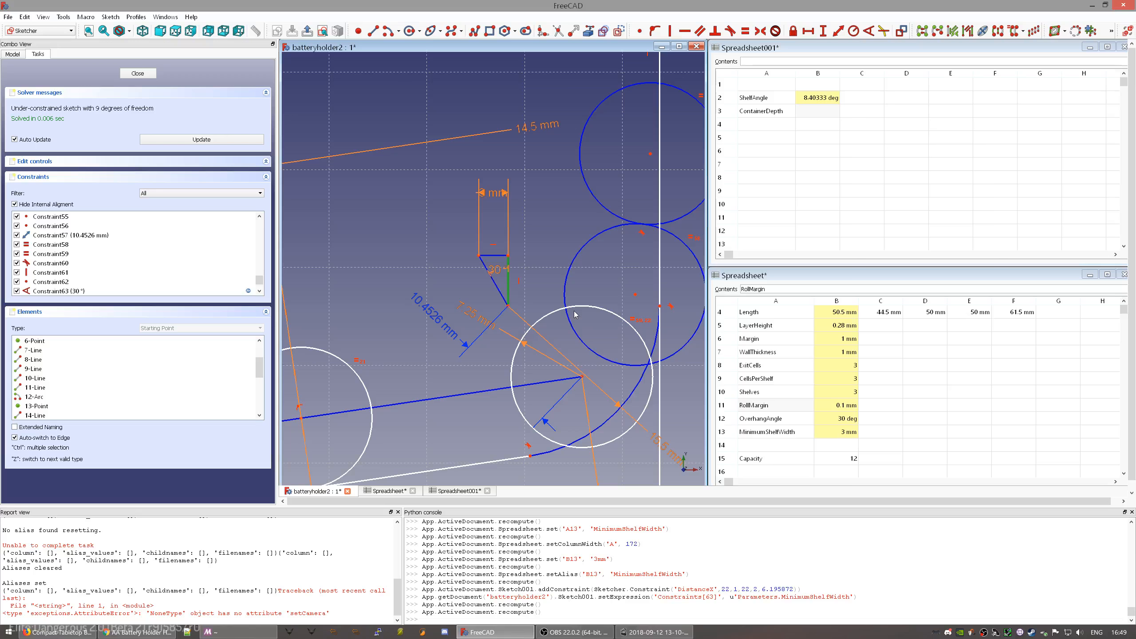
{"action": "scroll", "coordinate": [575, 315], "scroll_direction": "up", "scroll_amount": 2}
{"action": "left_click_drag", "start_coordinate": [440, 148], "coordinate": [353, 187]}
- Drag the two blue circles up and left, pulling the second circle back down slightly
{"action": "scroll", "coordinate": [598, 301], "scroll_direction": "down", "scroll_amount": 4}
{"action": "scroll", "coordinate": [598, 301], "scroll_direction": "down", "scroll_amount": 3}
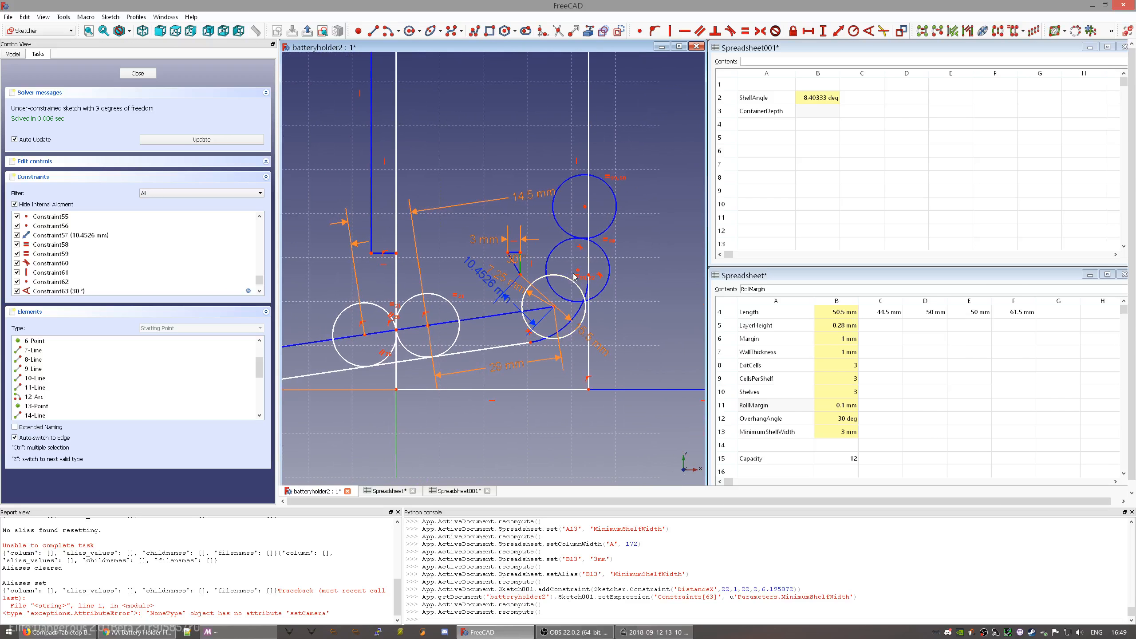
{"action": "mouse_move", "coordinate": [579, 273]}
{"action": "left_mouse_down"}
{"action": "mouse_move", "coordinate": [559, 244]}
{"action": "mouse_move", "coordinate": [602, 179]}
{"action": "mouse_move", "coordinate": [531, 106]}
{"action": "mouse_move", "coordinate": [529, 85]}
{"action": "left_mouse_up"}
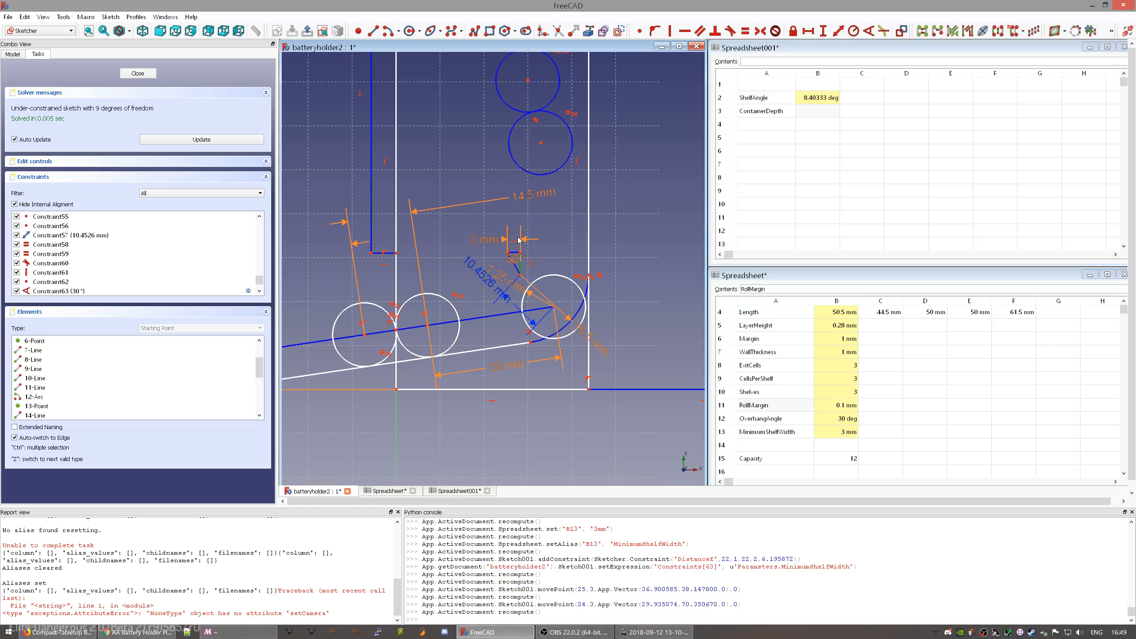
{"action": "mouse_move", "coordinate": [542, 144]}
{"action": "left_mouse_down"}
{"action": "mouse_move", "coordinate": [542, 226]}
{"action": "mouse_move", "coordinate": [561, 262]}
{"action": "left_mouse_up"}
{"action": "scroll", "coordinate": [568, 275], "scroll_direction": "up", "scroll_amount": 4}
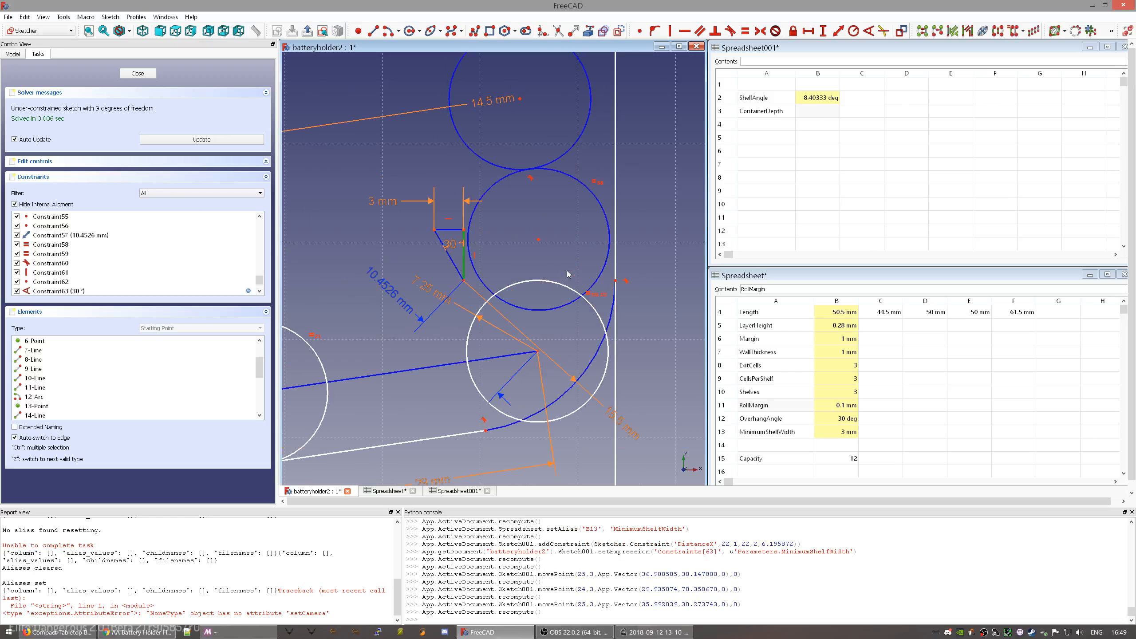
- Make the middle circle tangent to the right-hand arc and slide it upward along it
{"action": "left_click", "coordinate": [588, 289]}
{"action": "left_click", "coordinate": [611, 316]}
{"action": "key", "text": "t"}
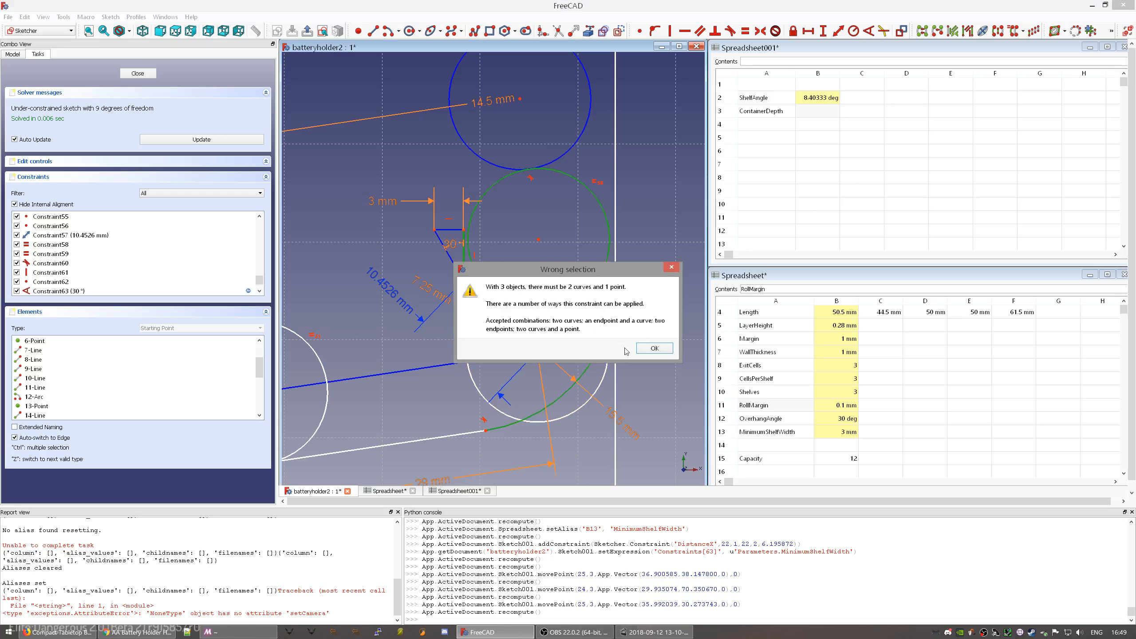
{"action": "left_click", "coordinate": [643, 350]}
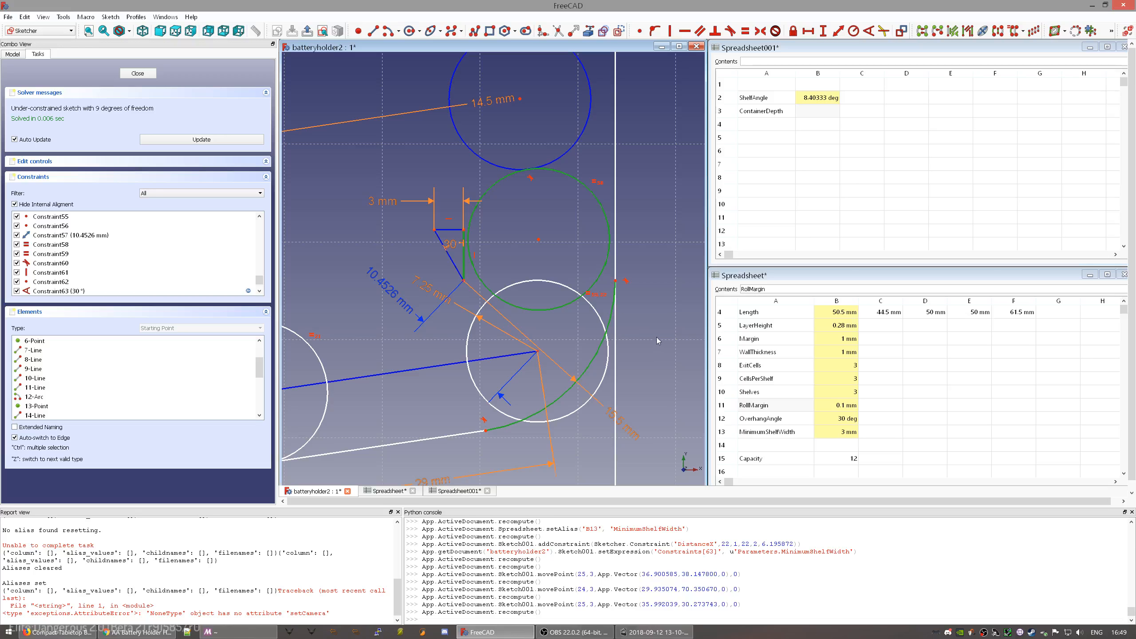
{"action": "left_click", "coordinate": [600, 280]}
{"action": "left_click", "coordinate": [612, 314]}
{"action": "key", "text": "t"}
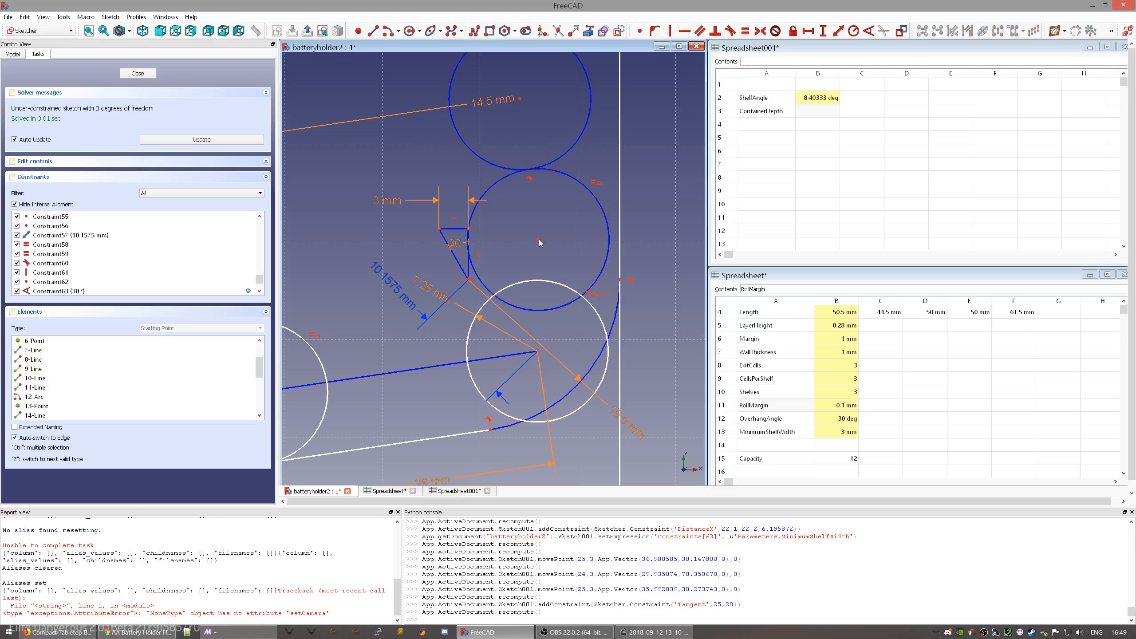
{"action": "mouse_move", "coordinate": [537, 257]}
{"action": "left_mouse_down"}
{"action": "mouse_move", "coordinate": [539, 268]}
{"action": "mouse_move", "coordinate": [530, 205]}
{"action": "mouse_move", "coordinate": [576, 271]}
{"action": "mouse_move", "coordinate": [563, 330]}
{"action": "mouse_move", "coordinate": [525, 371]}
{"action": "mouse_move", "coordinate": [567, 297]}
{"action": "mouse_move", "coordinate": [558, 240]}
{"action": "mouse_move", "coordinate": [579, 254]}
{"action": "mouse_move", "coordinate": [567, 227]}
{"action": "left_mouse_up"}
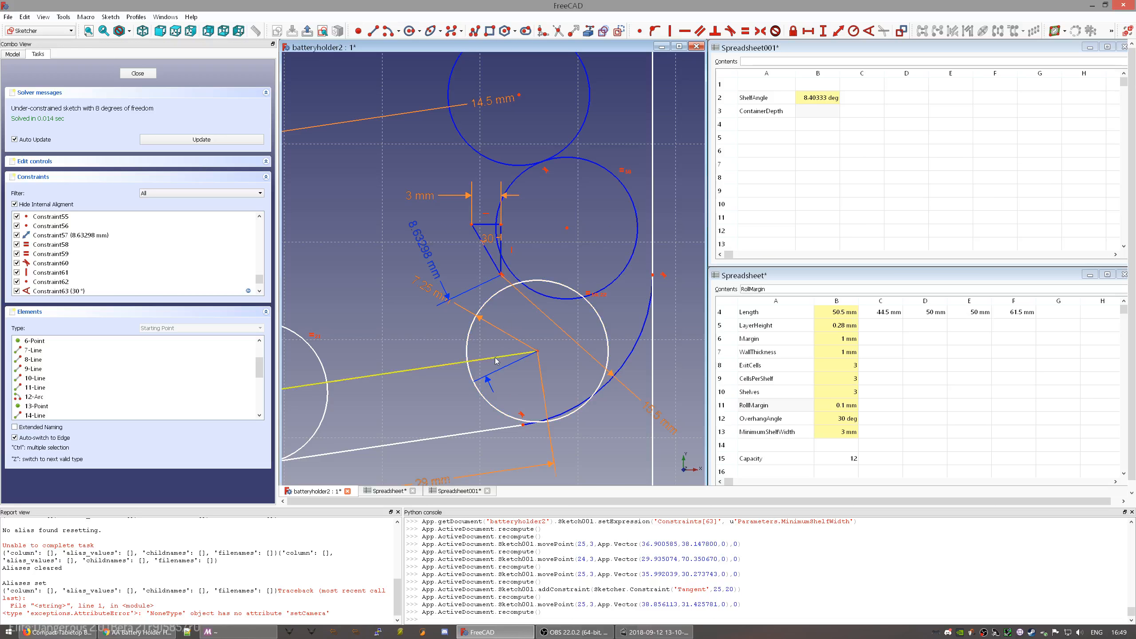
- Constrain the shelf line's endpoint onto the yellow shelf circle
{"action": "left_click", "coordinate": [522, 425]}
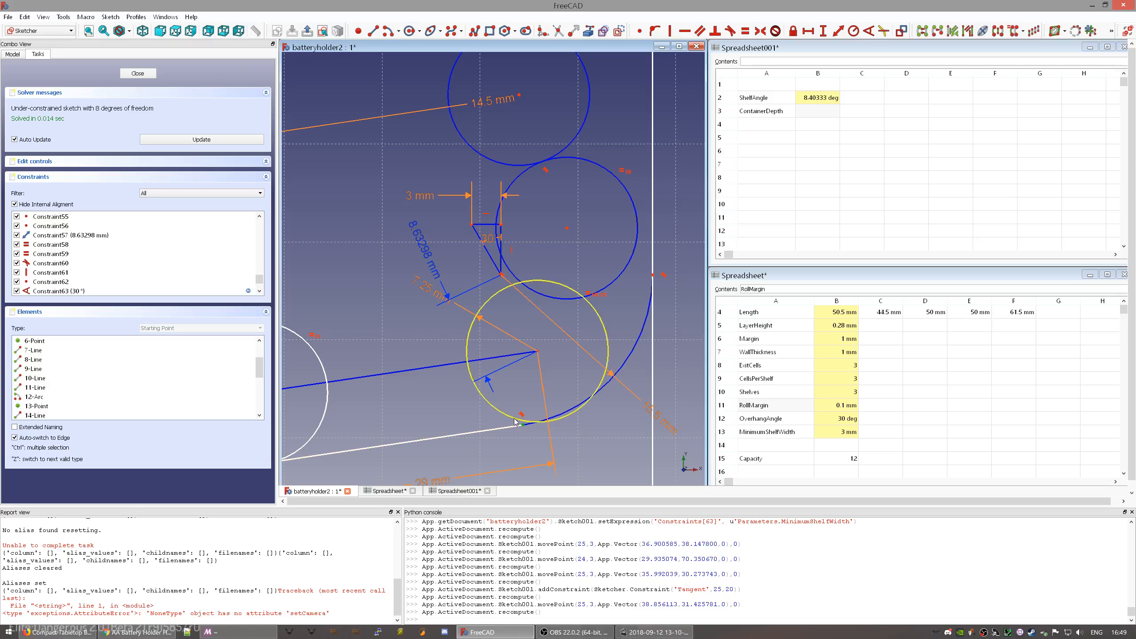
{"action": "left_click", "coordinate": [513, 420]}
{"action": "key", "text": "o"}
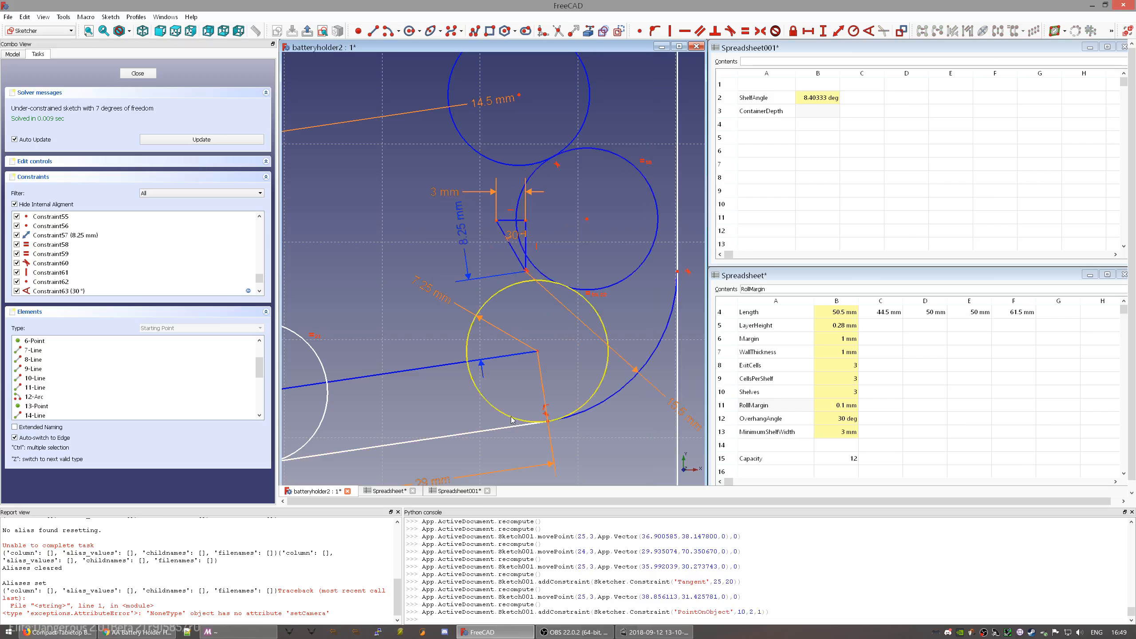
- Reposition the two blue circles higher and further right
{"action": "middle_click_drag", "start_coordinate": [382, 364], "coordinate": [491, 314]}
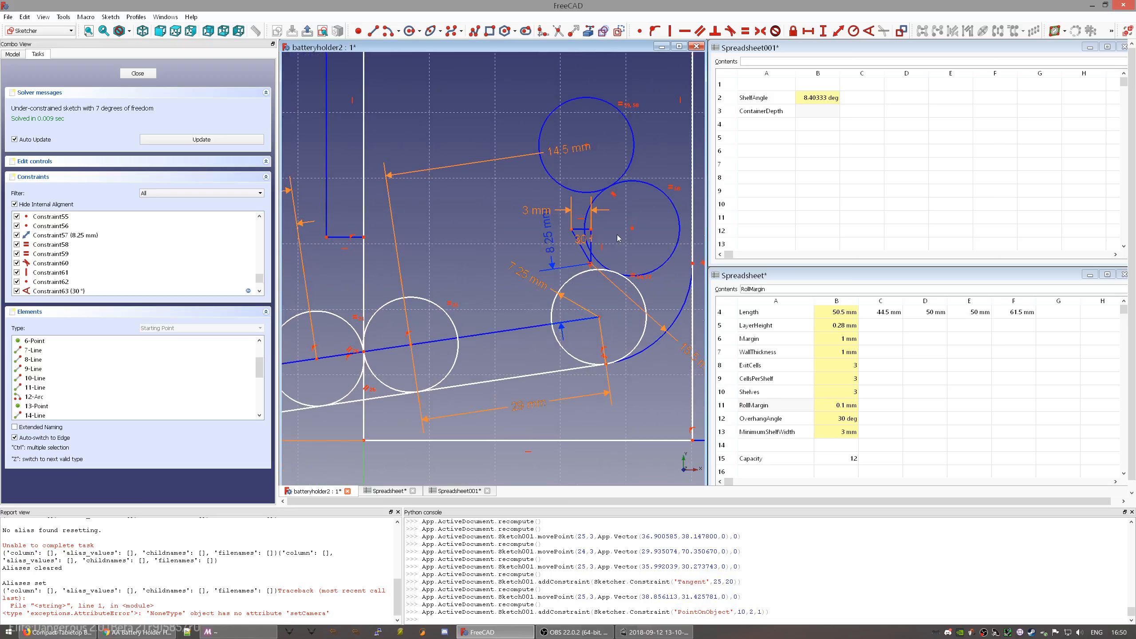
{"action": "mouse_move", "coordinate": [632, 230]}
{"action": "left_mouse_down"}
{"action": "mouse_move", "coordinate": [604, 208]}
{"action": "mouse_move", "coordinate": [665, 272]}
{"action": "mouse_move", "coordinate": [665, 254]}
{"action": "left_mouse_up"}
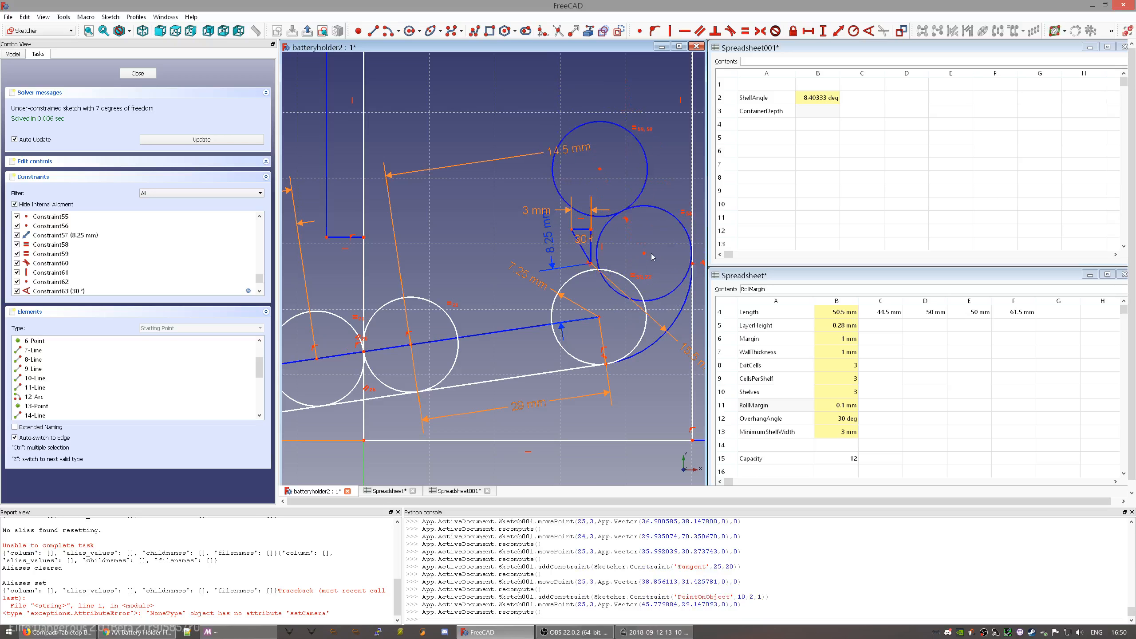
{"action": "left_click_drag", "start_coordinate": [643, 255], "coordinate": [649, 244]}
{"action": "mouse_move", "coordinate": [583, 171]}
{"action": "left_mouse_down"}
{"action": "mouse_move", "coordinate": [576, 183]}
{"action": "mouse_move", "coordinate": [591, 161]}
{"action": "left_mouse_up"}
{"action": "left_click", "coordinate": [375, 33]}
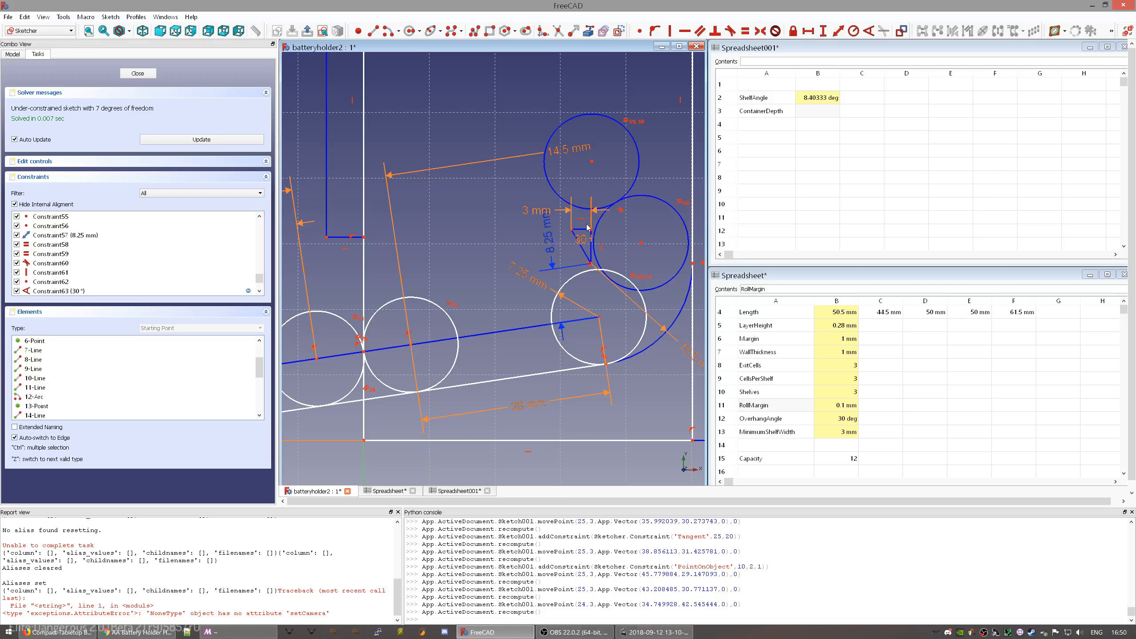
{"action": "left_click", "coordinate": [375, 32]}
- Draw a sloped line ending at the shelf's upper corner and make it construction geometry
{"action": "left_click", "coordinate": [411, 140]}
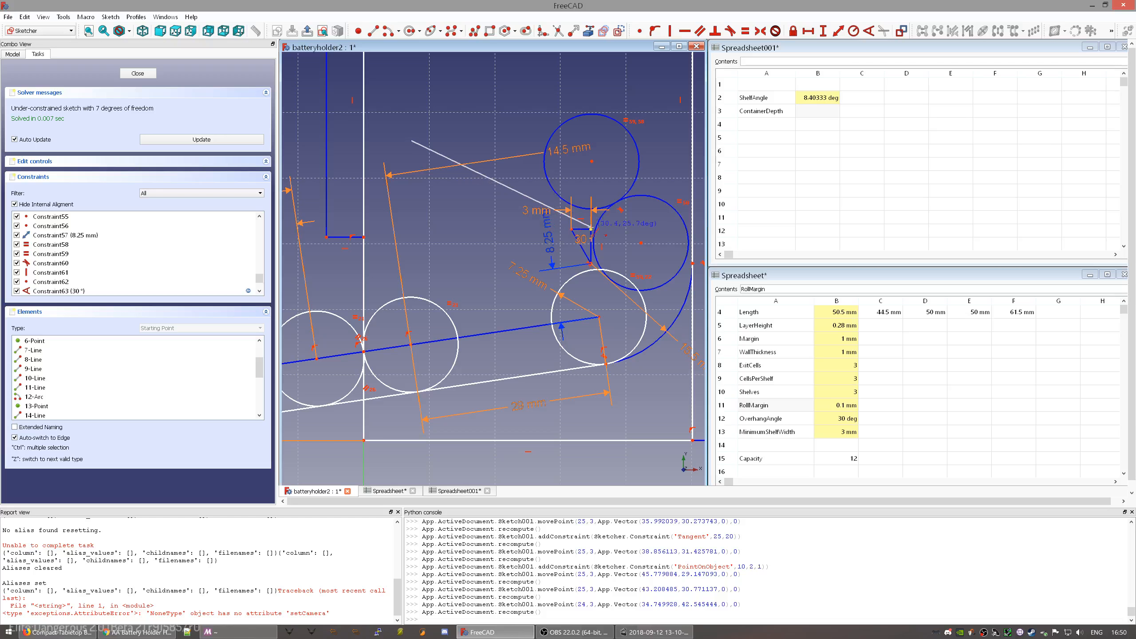
{"action": "left_click", "coordinate": [592, 230]}
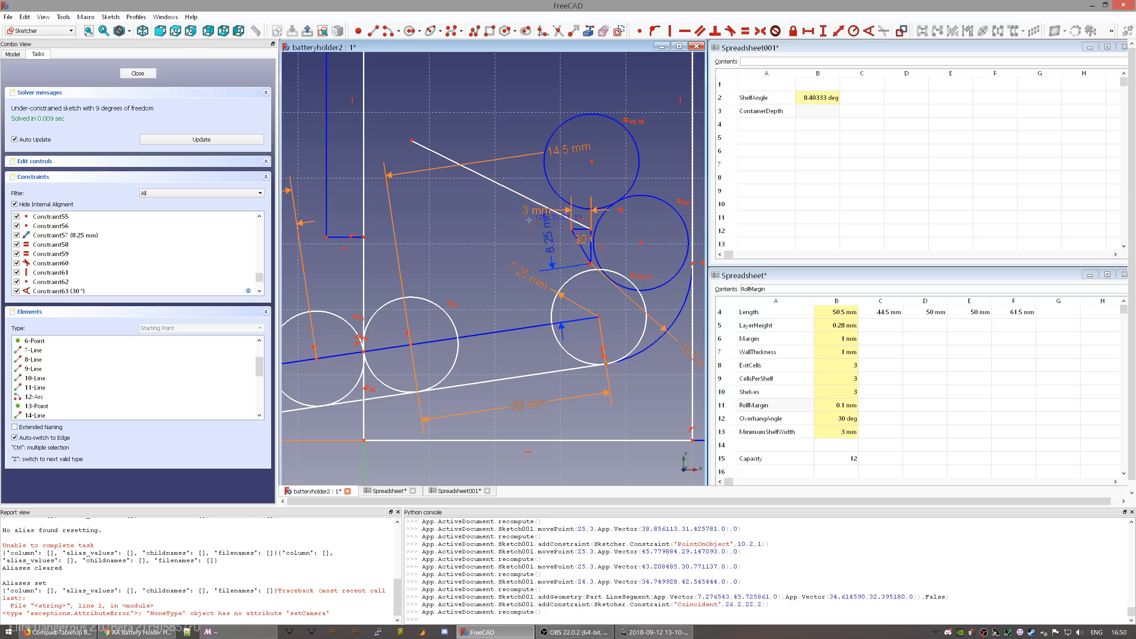
{"action": "left_click", "coordinate": [591, 245]}
{"action": "left_click", "coordinate": [620, 31]}
{"action": "right_click", "coordinate": [481, 198]}
- Set the angle between the sloped line and bottom line to =Consequences.ShelfAngle (8.40°)
{"action": "left_click", "coordinate": [437, 216]}
{"action": "left_click", "coordinate": [500, 187]}
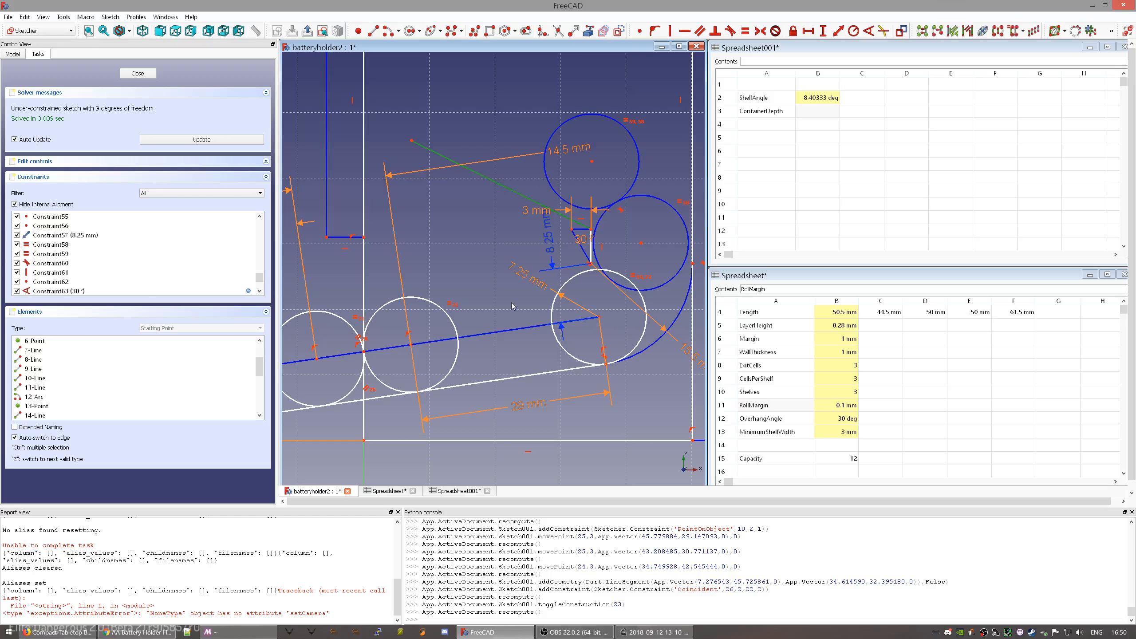
{"action": "left_click", "coordinate": [506, 441]}
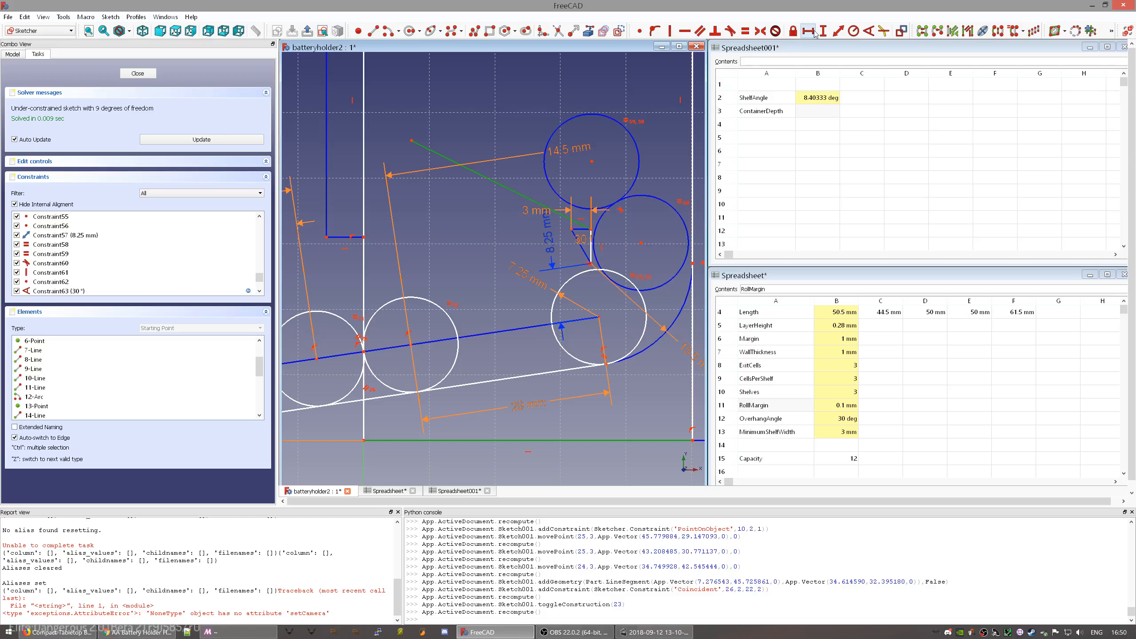
{"action": "left_click", "coordinate": [858, 32]}
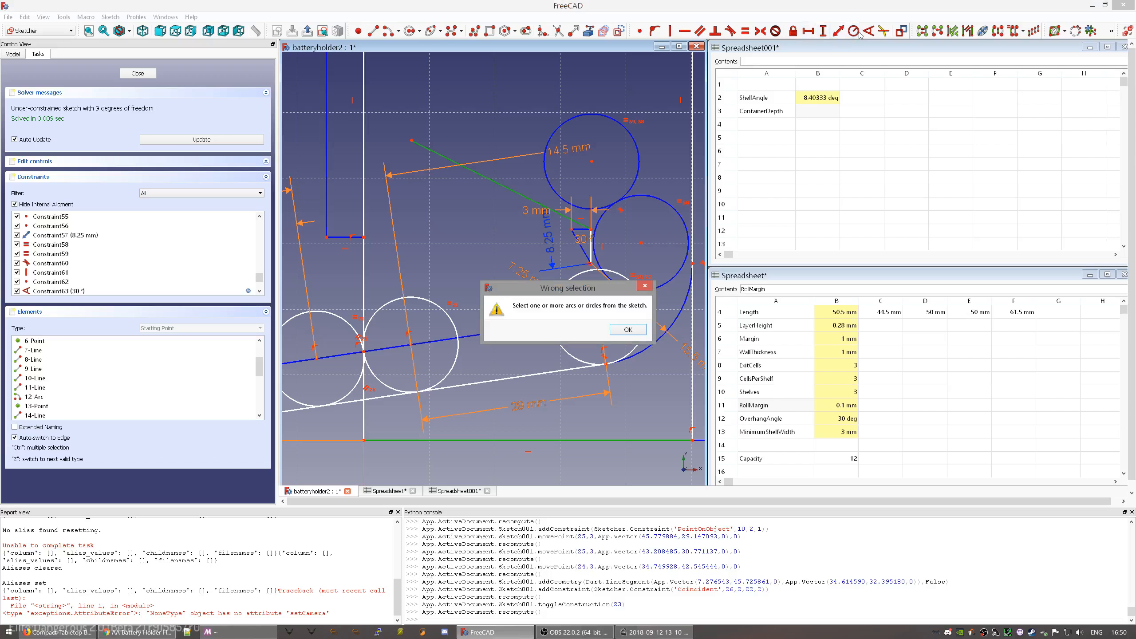
{"action": "left_click", "coordinate": [629, 330]}
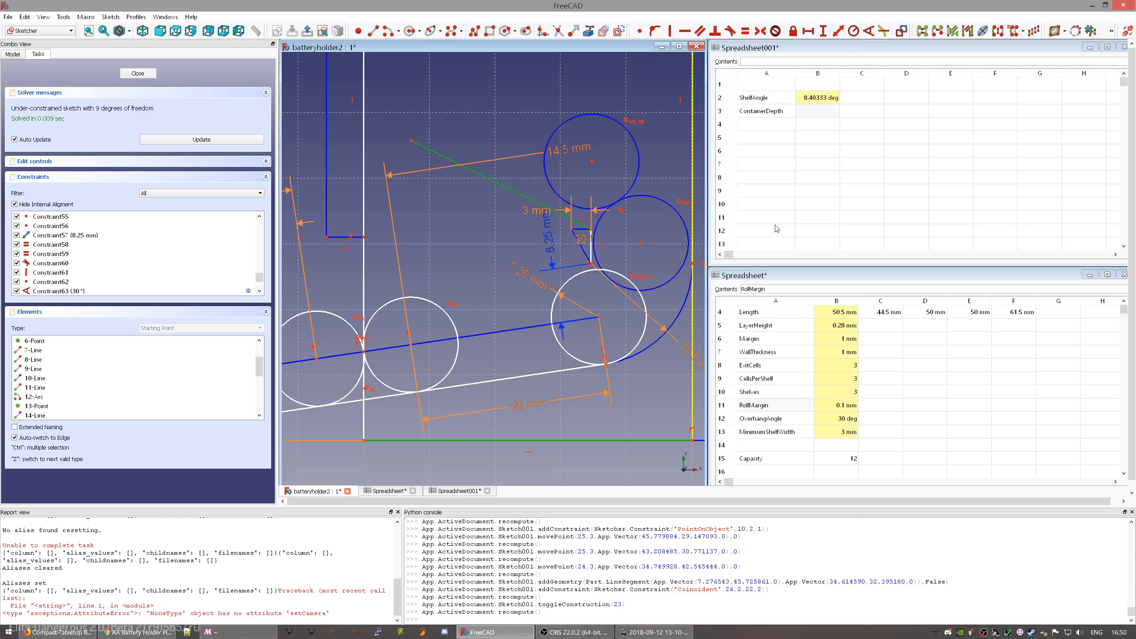
{"action": "left_click", "coordinate": [869, 31]}
{"action": "type", "text": "="}
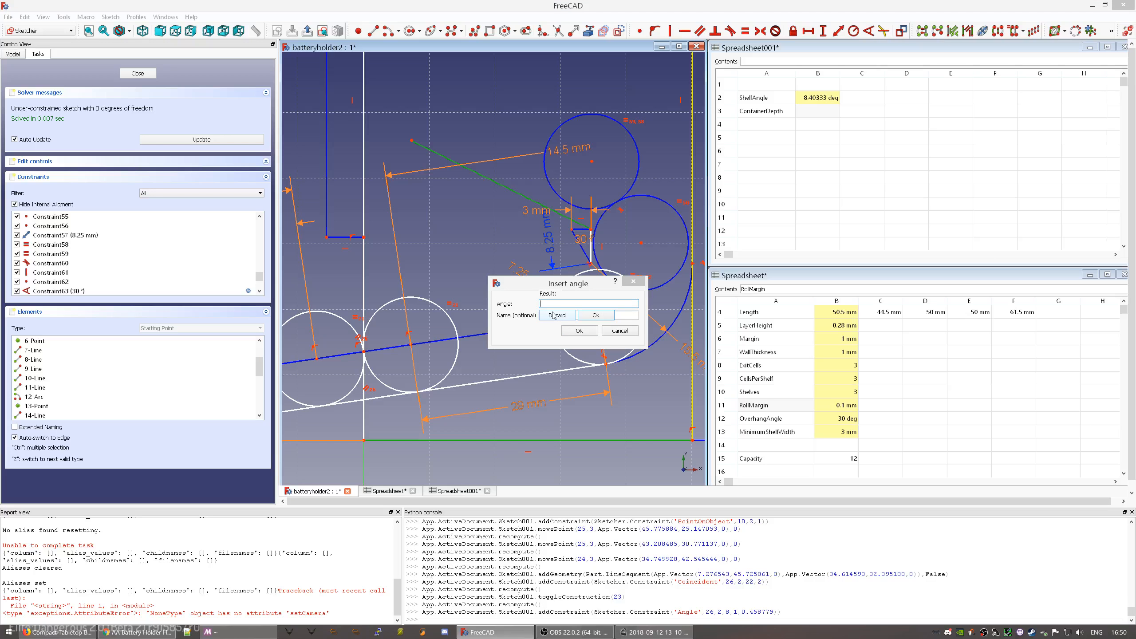
{"action": "type", "text": "C"}
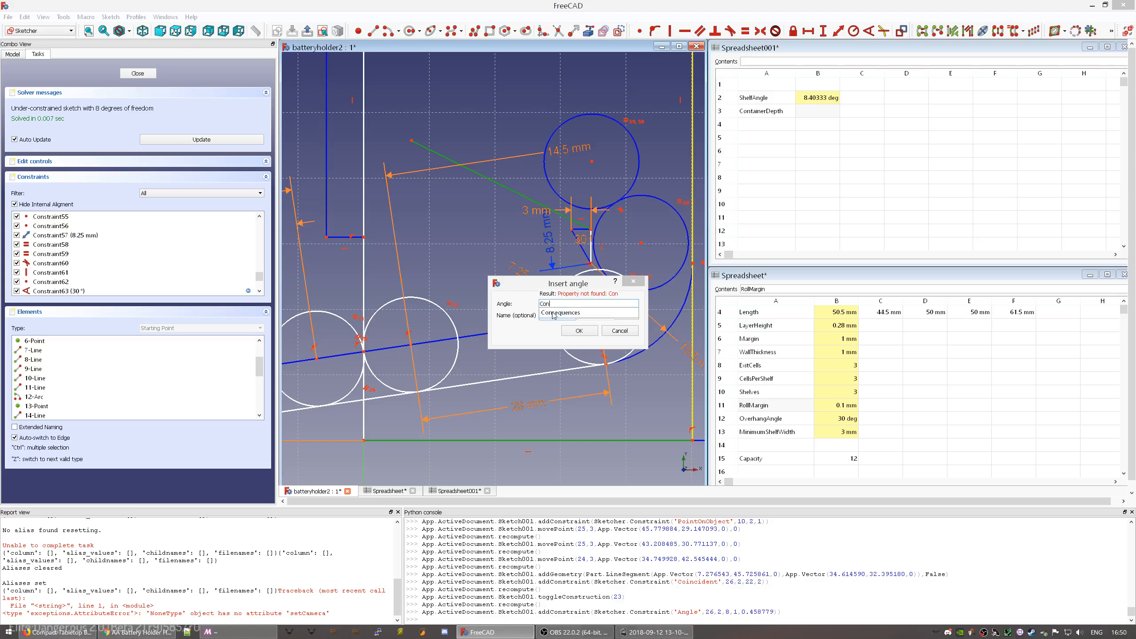
{"action": "type", "text": "on"}
{"action": "left_click", "coordinate": [554, 313]}
{"action": "type", "text": "ShelfAngle"}
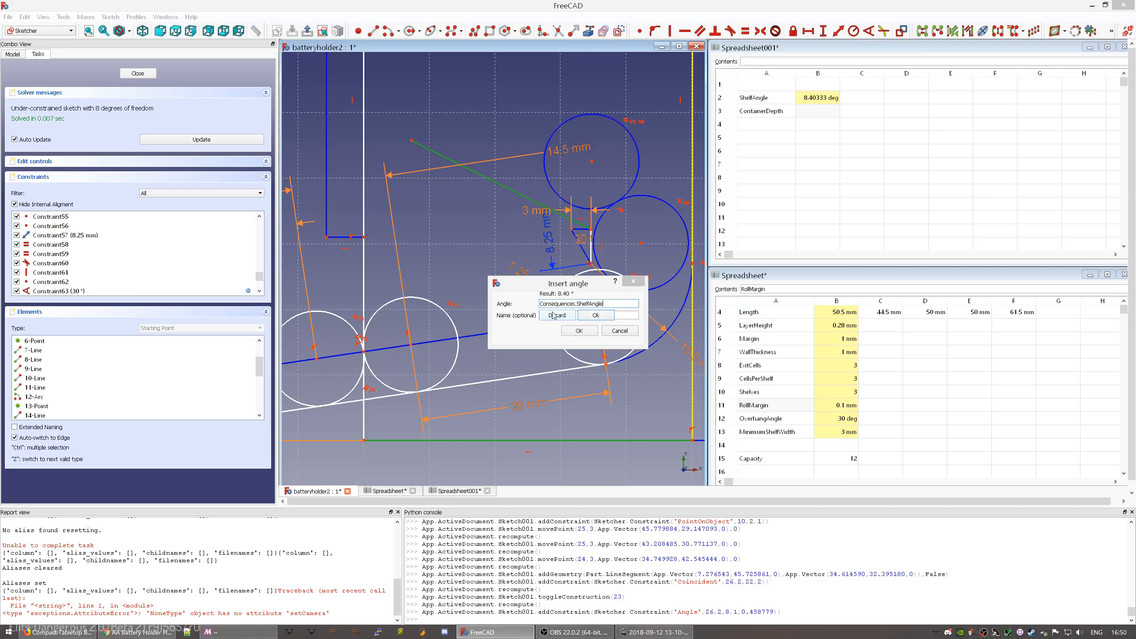
{"action": "key", "text": "Return"}
{"action": "left_click", "coordinate": [575, 329]}
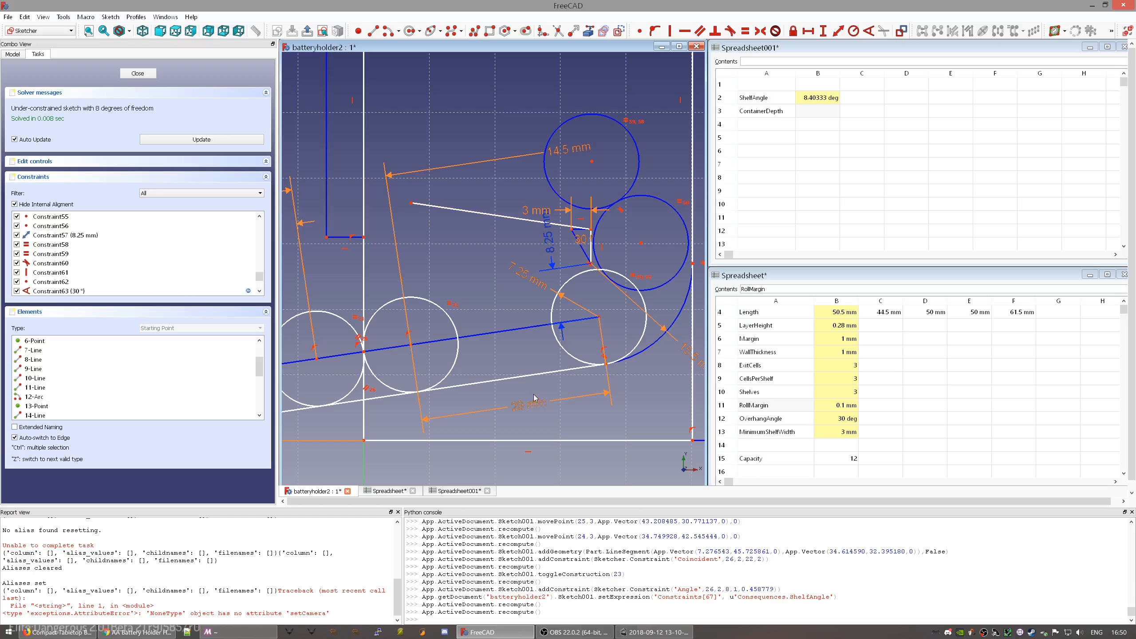
- Shorten the sloped line by dragging its left end back toward the shelf
{"action": "left_click", "coordinate": [499, 380]}
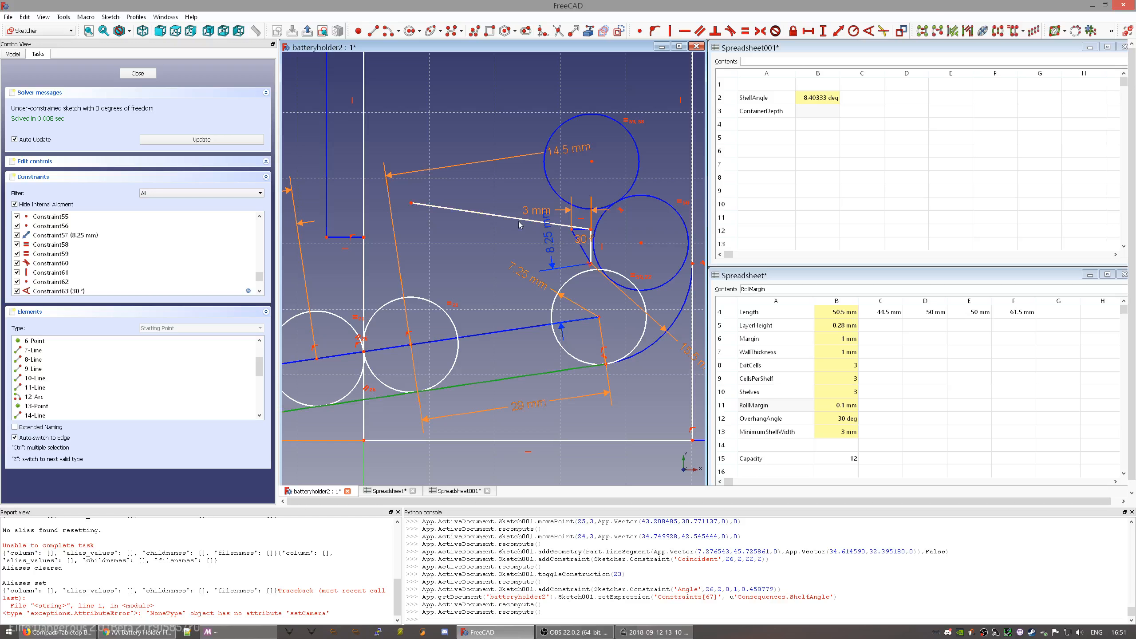
{"action": "left_click", "coordinate": [516, 220]}
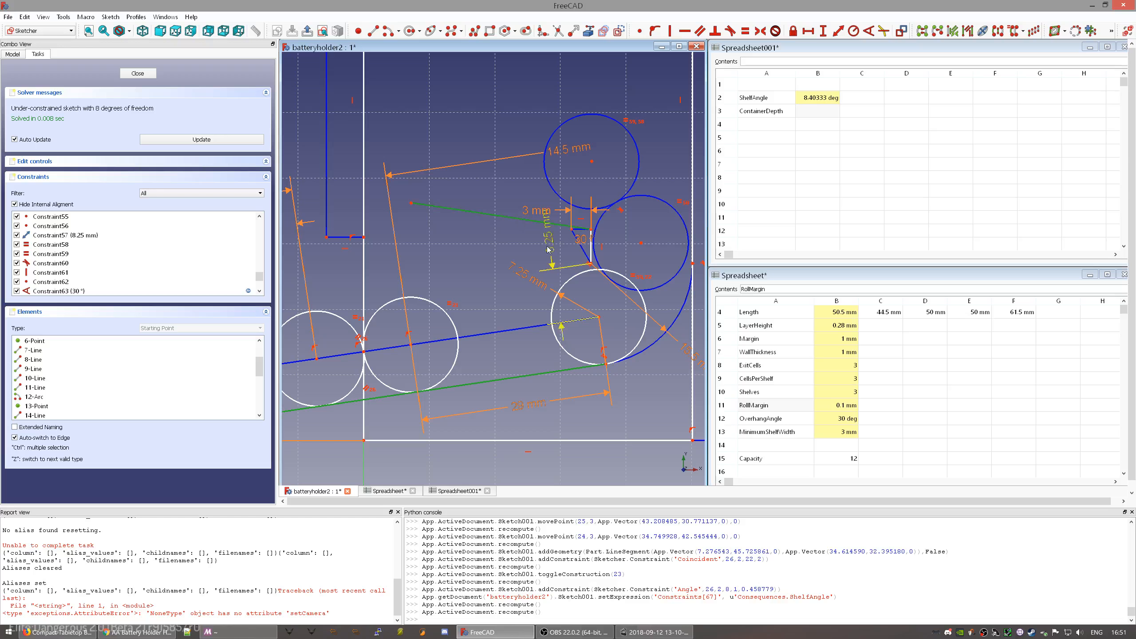
{"action": "left_click", "coordinate": [508, 246]}
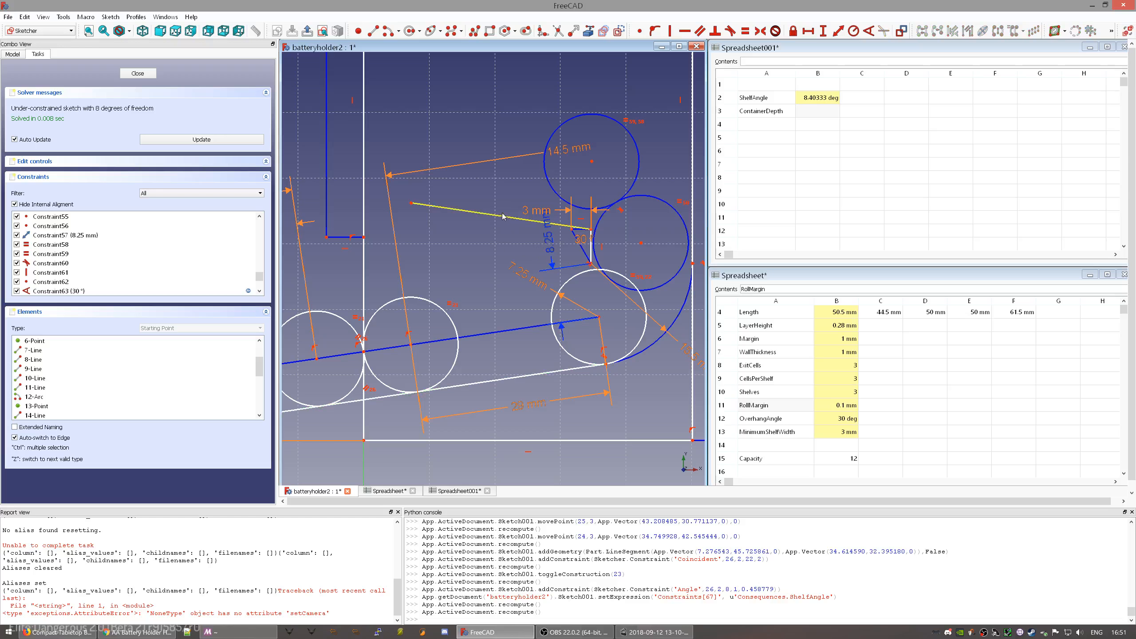
{"action": "left_click_drag", "start_coordinate": [502, 220], "coordinate": [459, 215]}
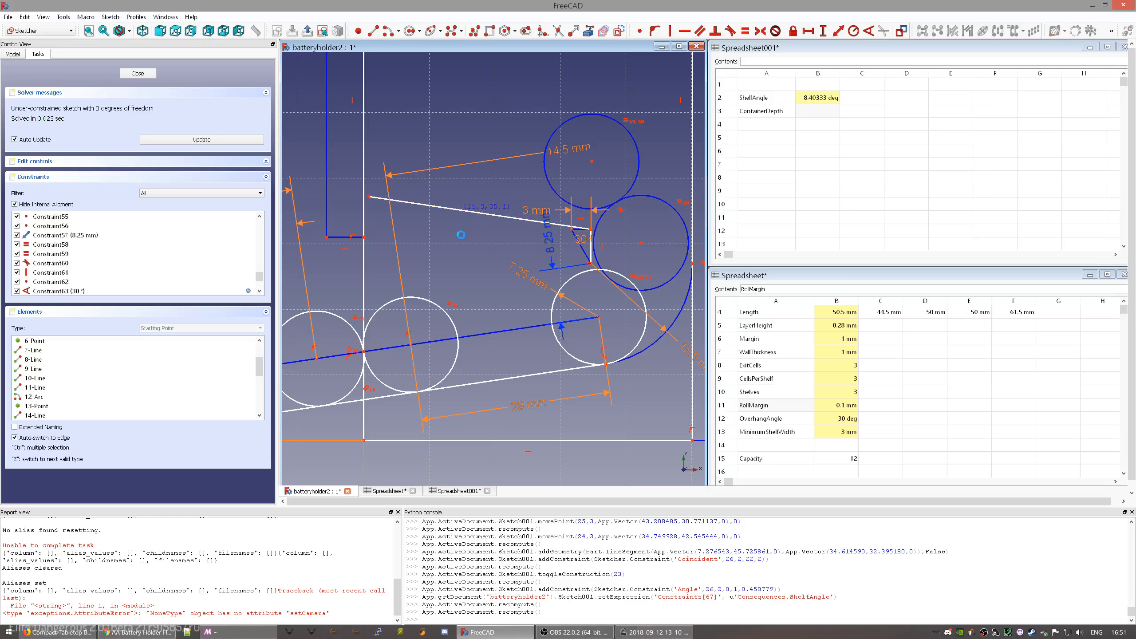
{"action": "mouse_move", "coordinate": [542, 336]}
{"action": "middle_mouse_down"}
{"action": "mouse_move", "coordinate": [531, 249]}
{"action": "mouse_move", "coordinate": [603, 320]}
{"action": "mouse_move", "coordinate": [454, 371]}
{"action": "mouse_move", "coordinate": [490, 345]}
{"action": "mouse_move", "coordinate": [527, 345]}
{"action": "middle_mouse_up"}
{"action": "left_click_drag", "start_coordinate": [383, 193], "coordinate": [484, 204]}
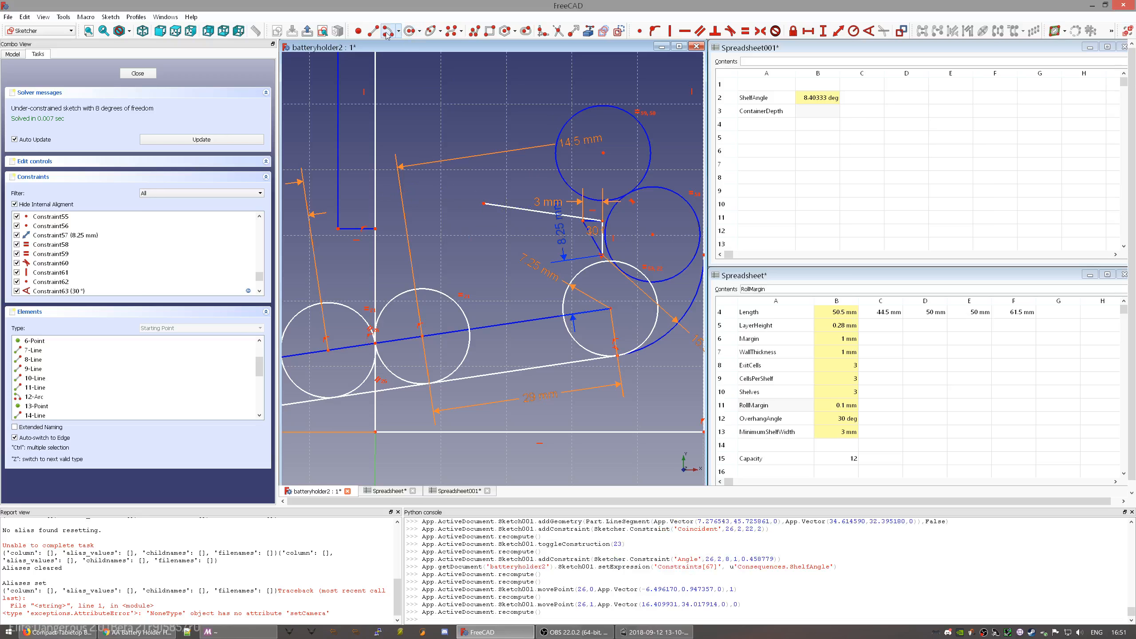
- Draw a fillet arc from the sloped line's end to the vertical wall, tangent to both
{"action": "left_click", "coordinate": [456, 127]}
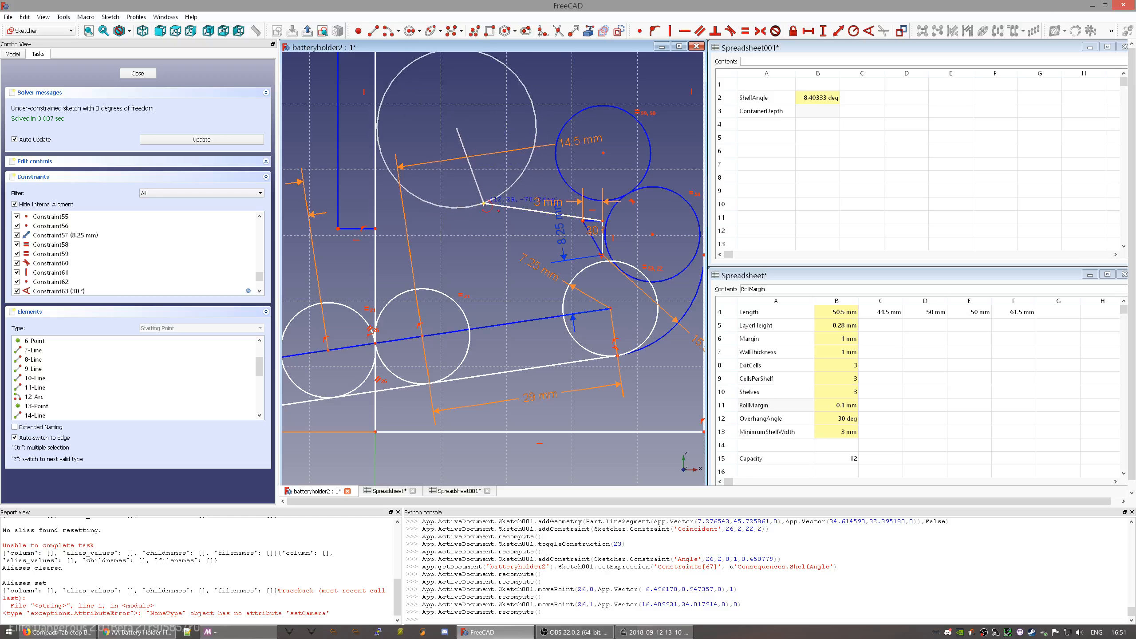
{"action": "left_click", "coordinate": [485, 204]}
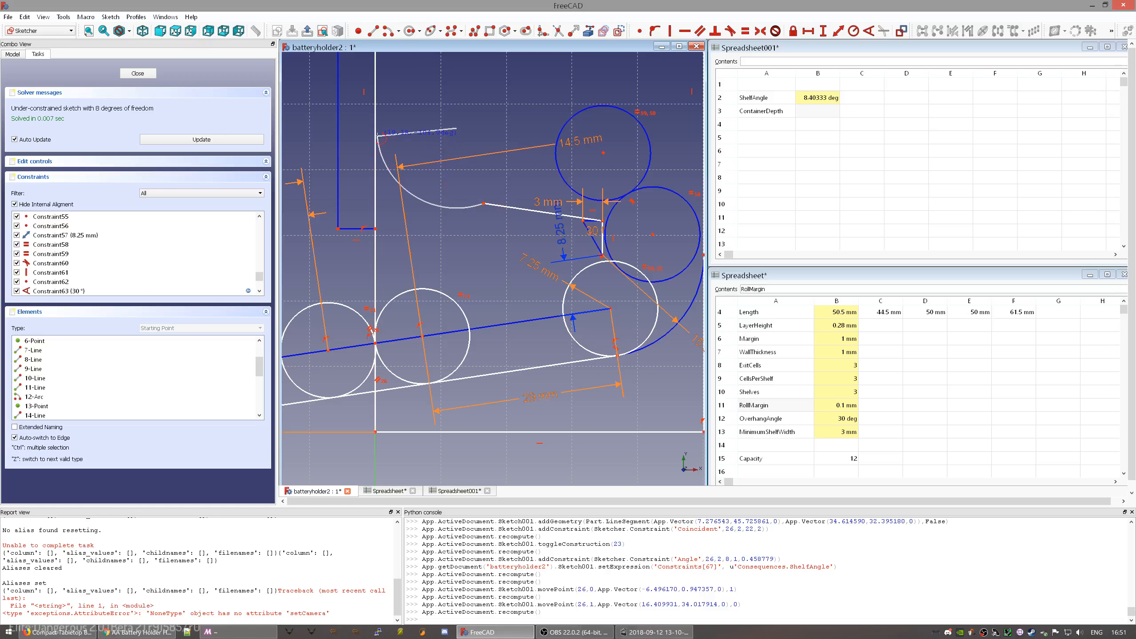
{"action": "left_click", "coordinate": [378, 139]}
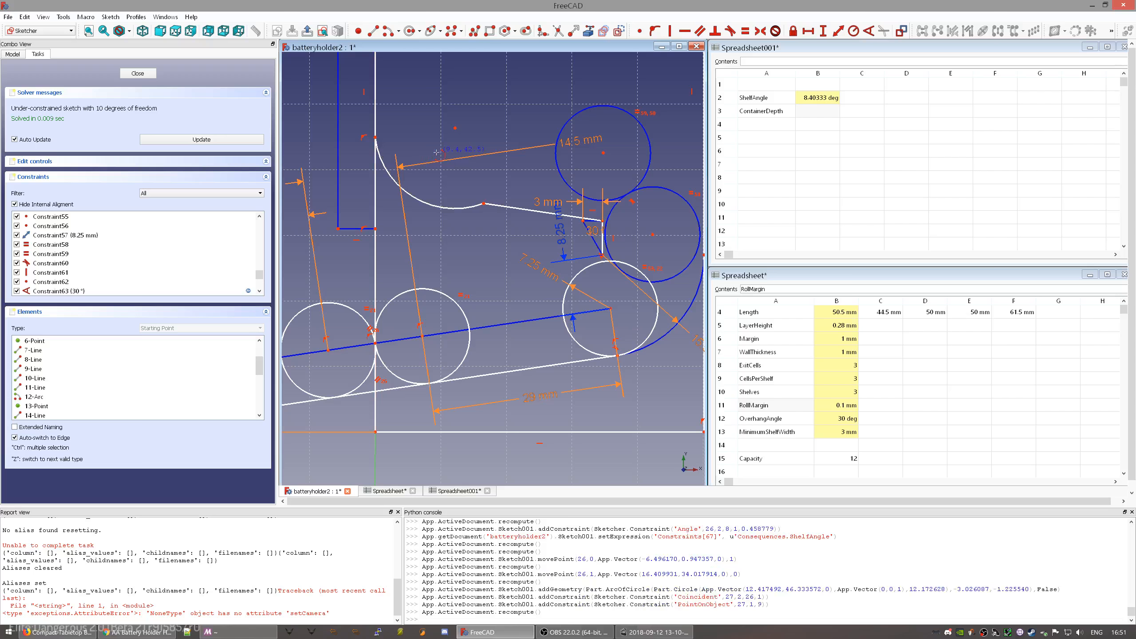
{"action": "left_click", "coordinate": [381, 157]}
{"action": "left_click", "coordinate": [375, 112]}
{"action": "key", "text": "t"}
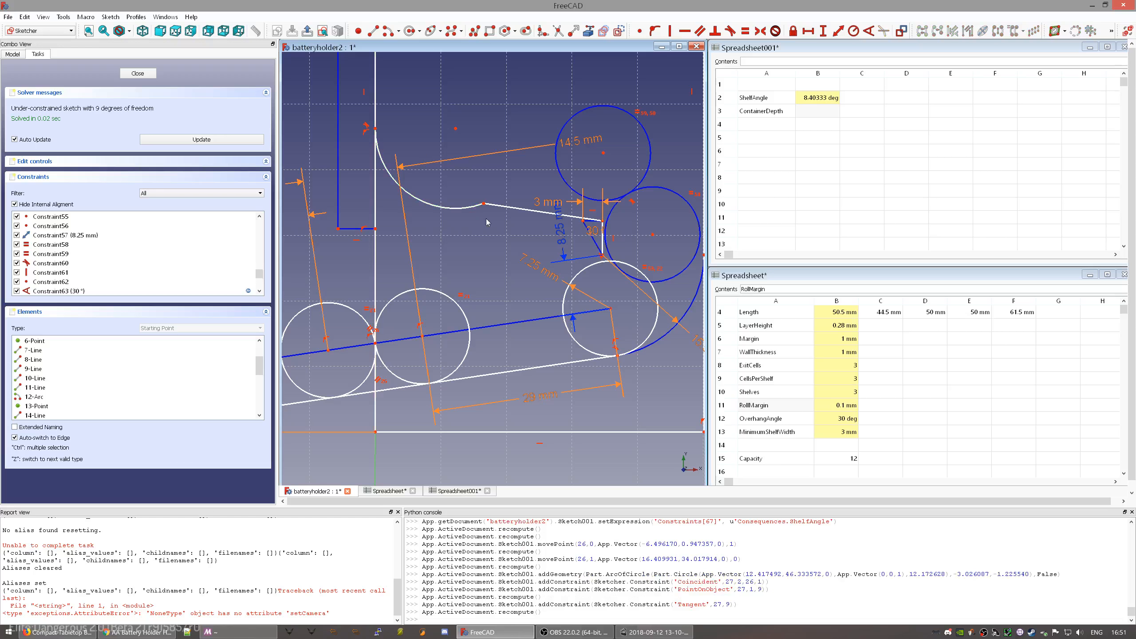
{"action": "left_click", "coordinate": [473, 206]}
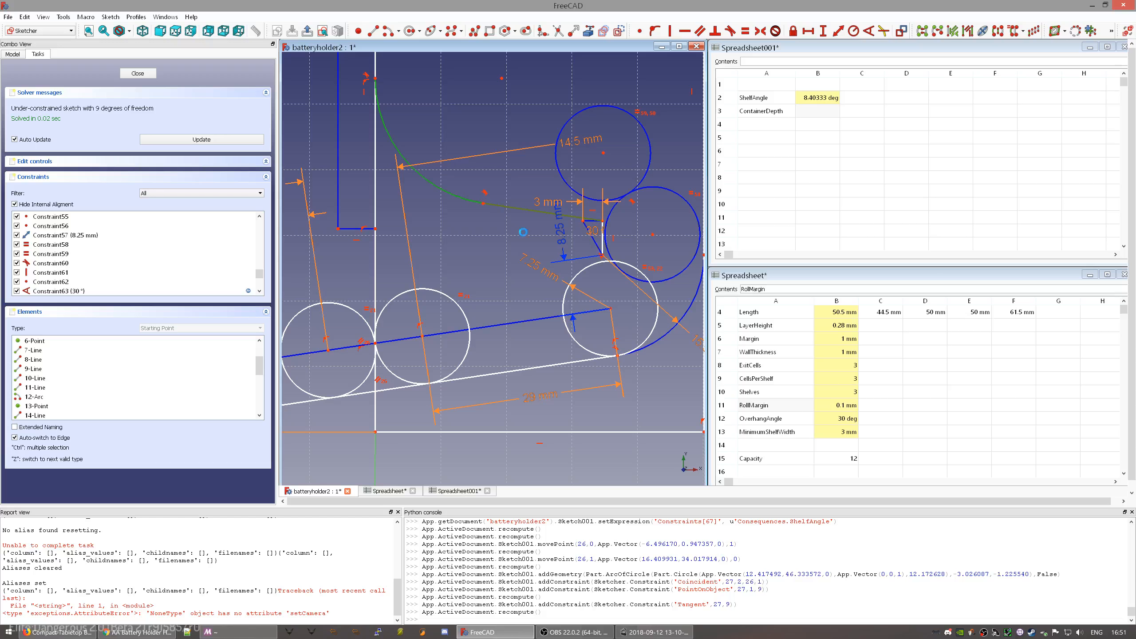
{"action": "key", "text": "t"}
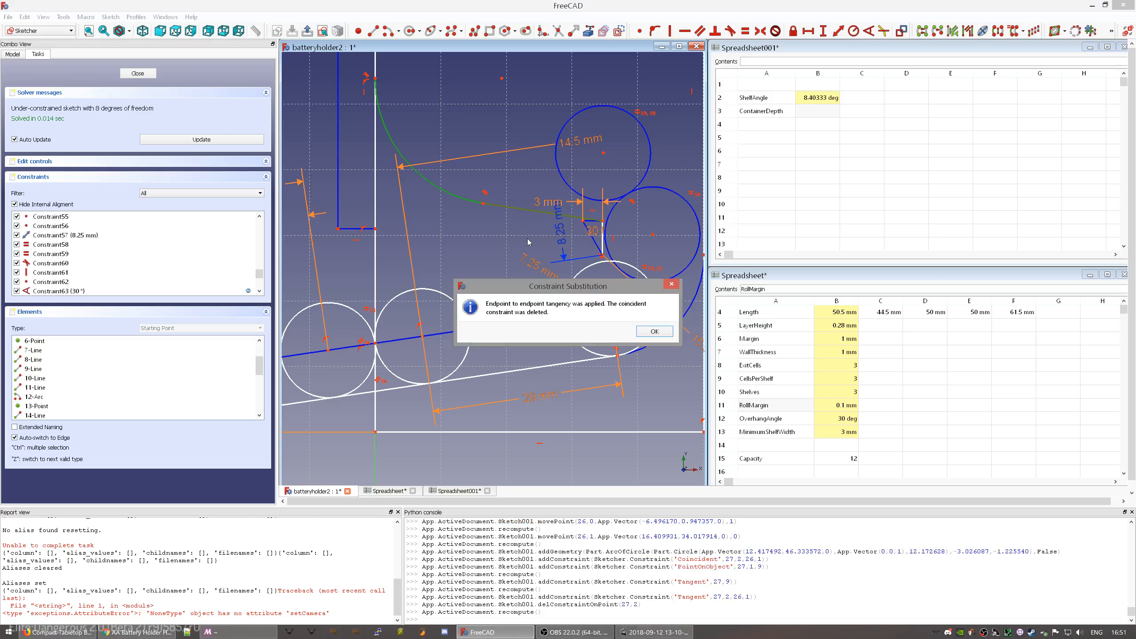
{"action": "left_click", "coordinate": [654, 331]}
{"action": "left_click", "coordinate": [462, 200]}
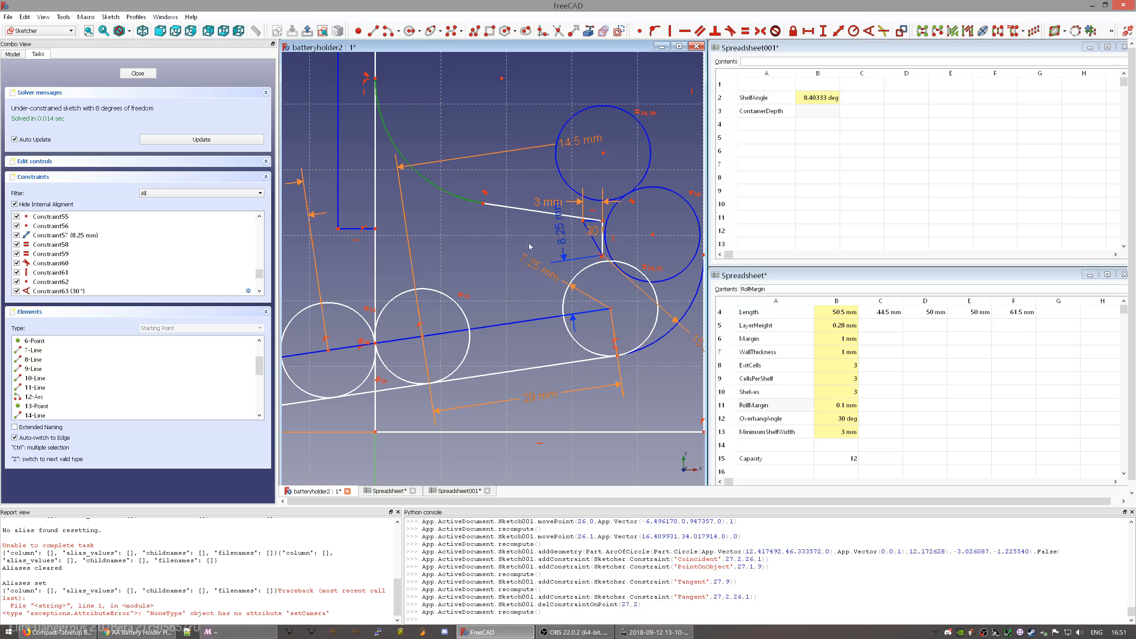
{"action": "left_click", "coordinate": [670, 334]}
- Make both arcs the same radius and switch the lower-right arc to regular geometry
{"action": "key", "text": "e"}
{"action": "scroll", "coordinate": [488, 284], "scroll_direction": "down", "scroll_amount": 3}
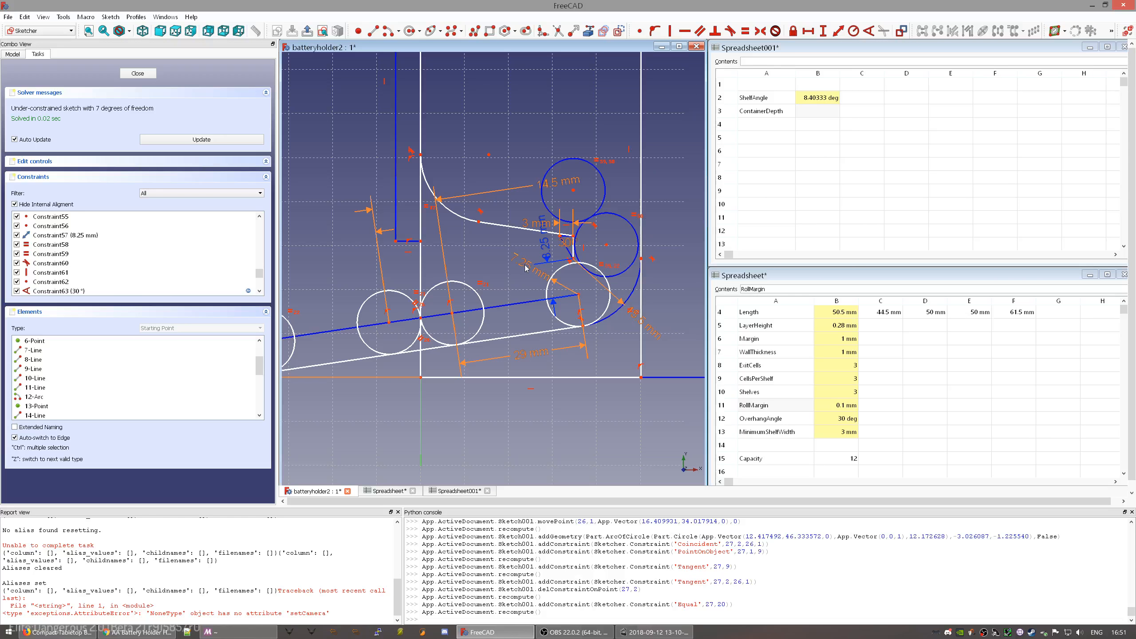
{"action": "middle_click_drag", "start_coordinate": [488, 284], "coordinate": [477, 285]}
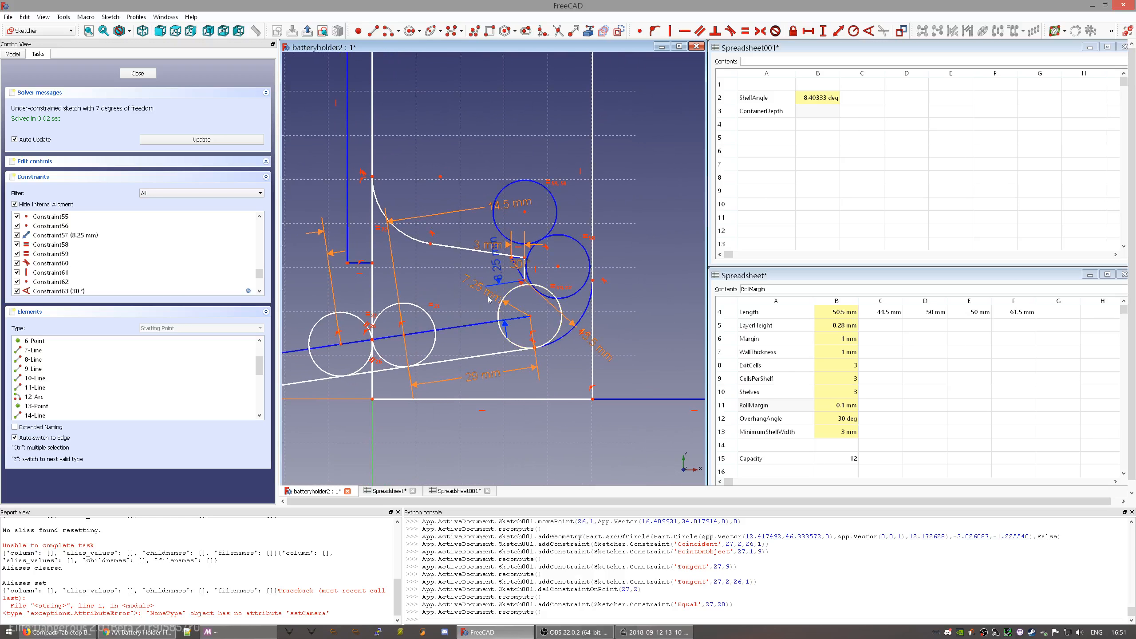
{"action": "left_click", "coordinate": [570, 336]}
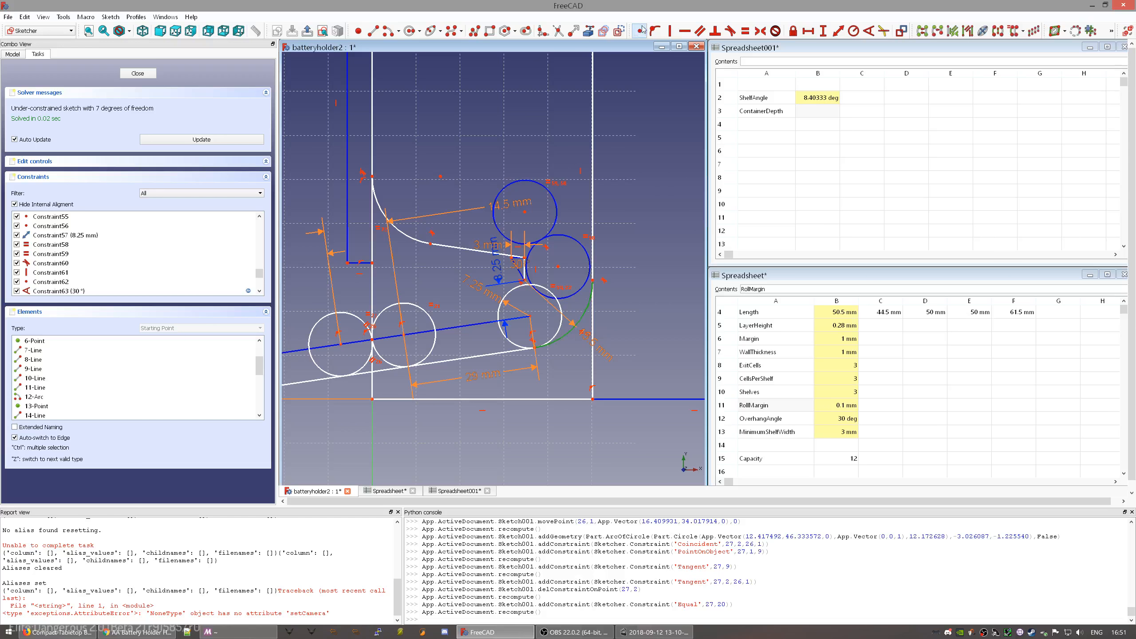
{"action": "left_click", "coordinate": [619, 31]}
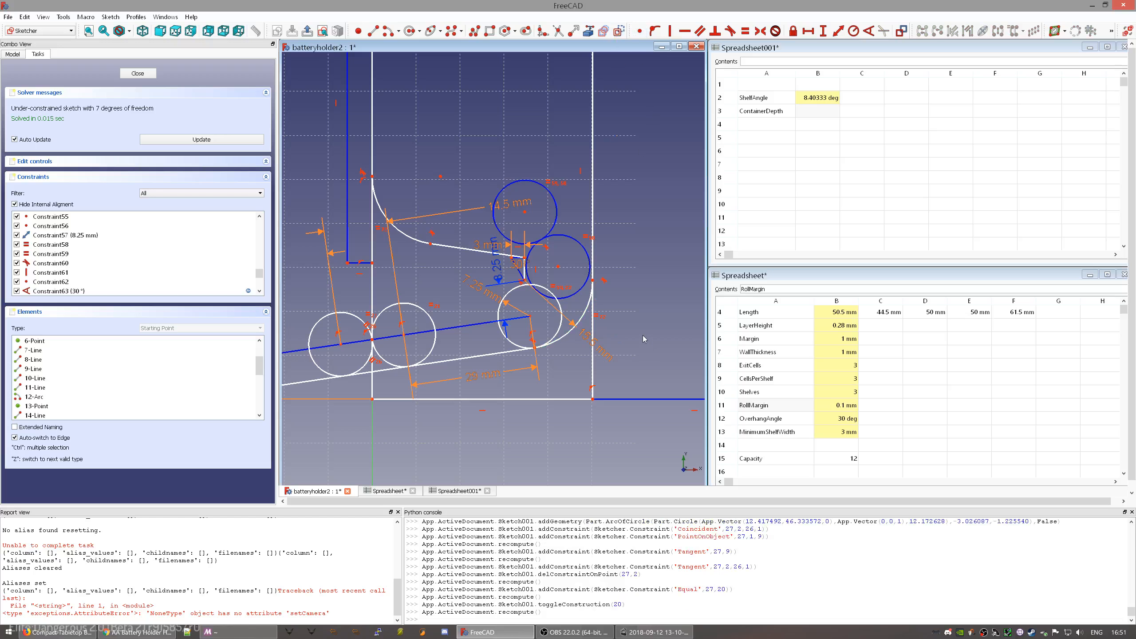
- Constrain the left and right top edges of the outline to be equal
{"action": "scroll", "coordinate": [532, 317], "scroll_direction": "up", "scroll_amount": 4}
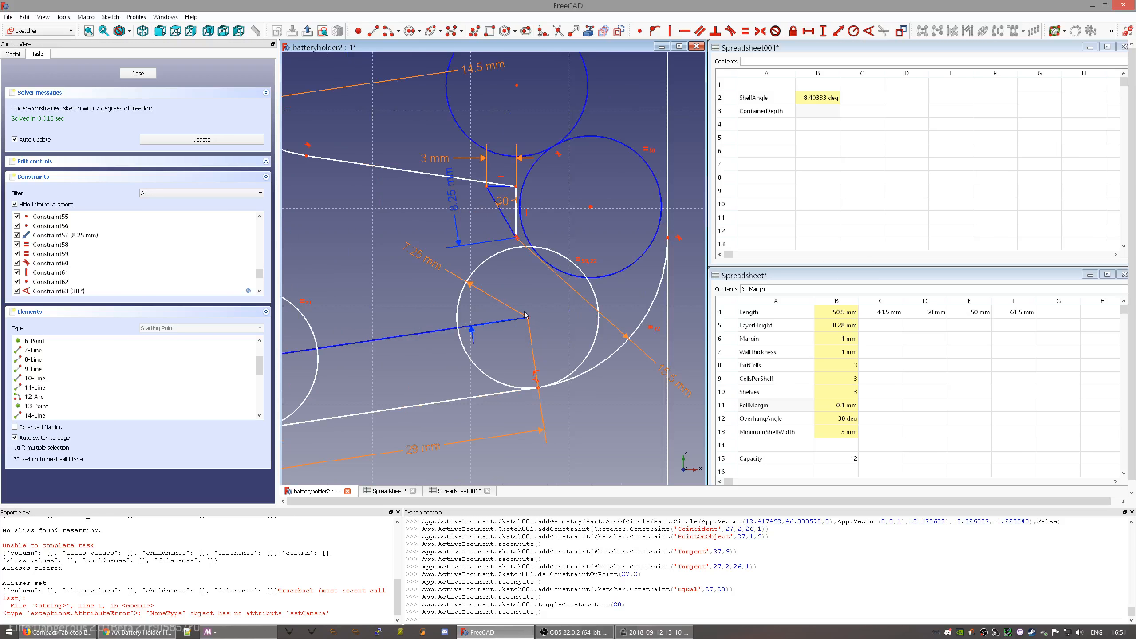
{"action": "scroll", "coordinate": [464, 299], "scroll_direction": "down", "scroll_amount": 2}
{"action": "mouse_move", "coordinate": [423, 302]}
{"action": "middle_mouse_down"}
{"action": "mouse_move", "coordinate": [545, 362]}
{"action": "mouse_move", "coordinate": [621, 269]}
{"action": "mouse_move", "coordinate": [599, 270]}
{"action": "mouse_move", "coordinate": [488, 370]}
{"action": "middle_mouse_up"}
{"action": "scroll", "coordinate": [408, 289], "scroll_direction": "down", "scroll_amount": 8}
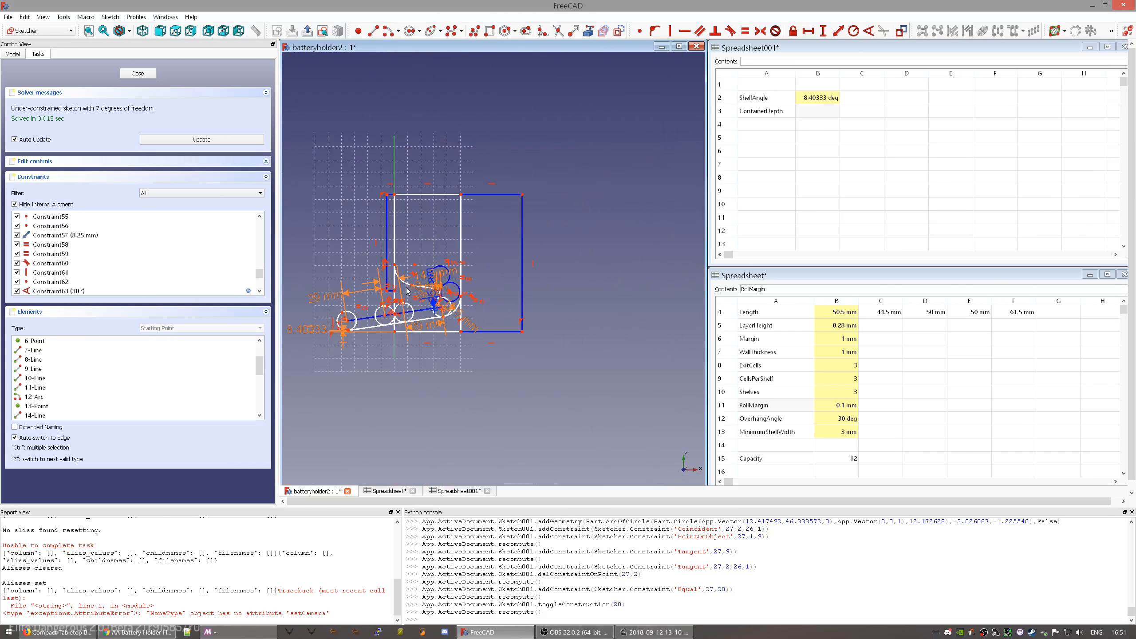
{"action": "scroll", "coordinate": [396, 225], "scroll_direction": "up", "scroll_amount": 2}
{"action": "left_click", "coordinate": [390, 179]}
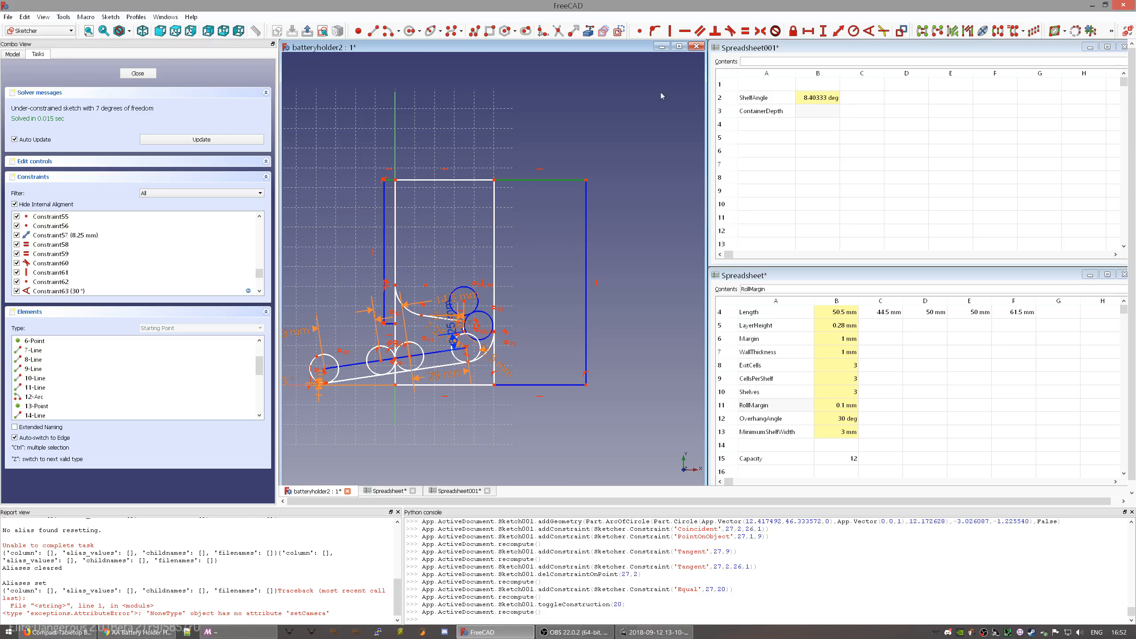
{"action": "key", "text": "e"}
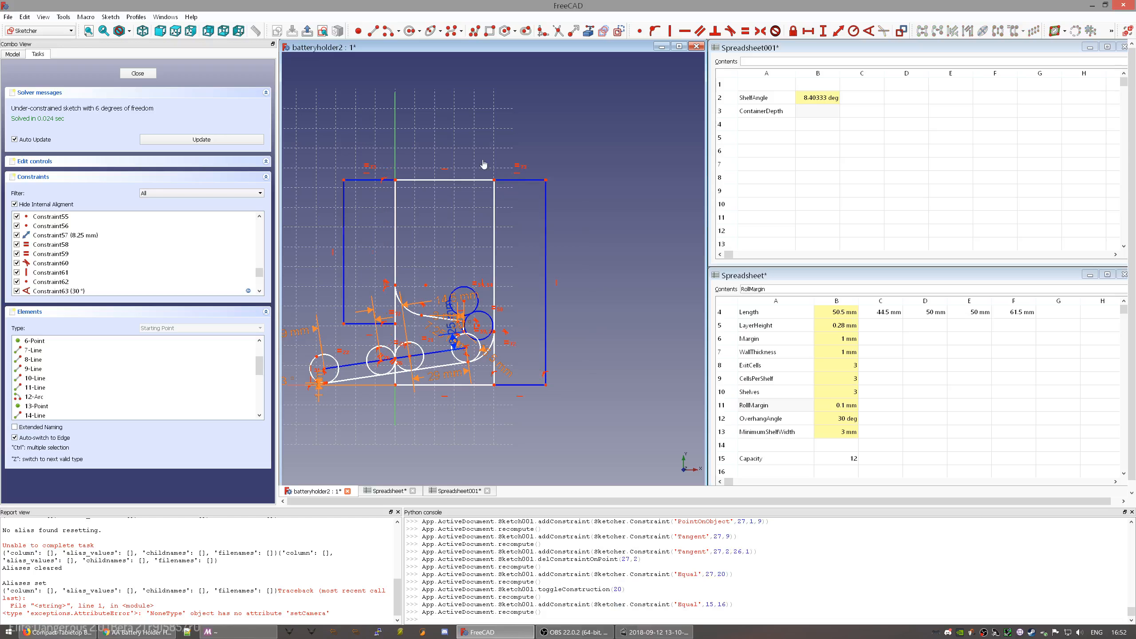
- Give the right top edge a horizontal distance of Parameters.WallThickness (1 mm)
{"action": "left_click", "coordinate": [515, 180]}
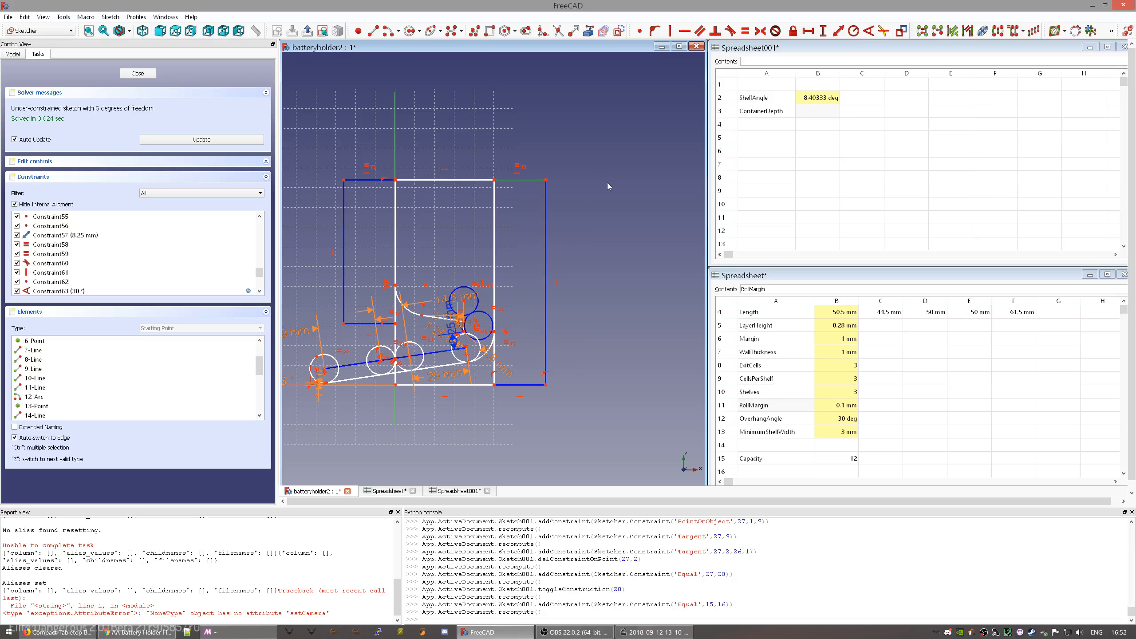
{"action": "key", "text": "shift+l"}
{"action": "key", "text": "equal"}
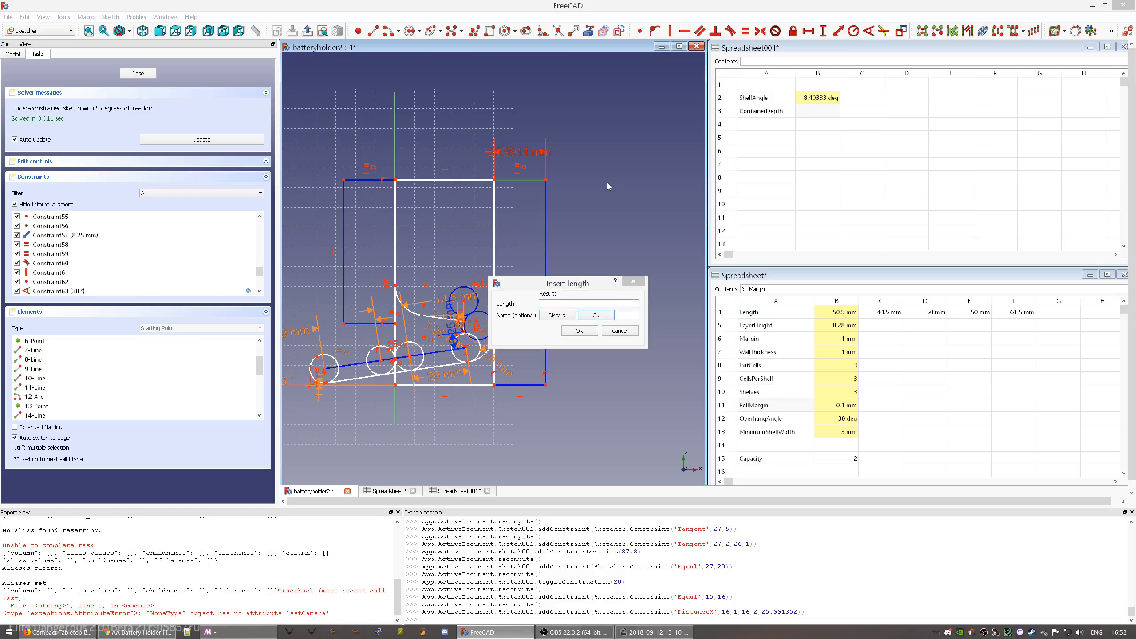
{"action": "type", "text": "Parameters.WallThickness"}
{"action": "key", "text": "Down"}
{"action": "key", "text": "Return"}
{"action": "key", "text": "Return"}
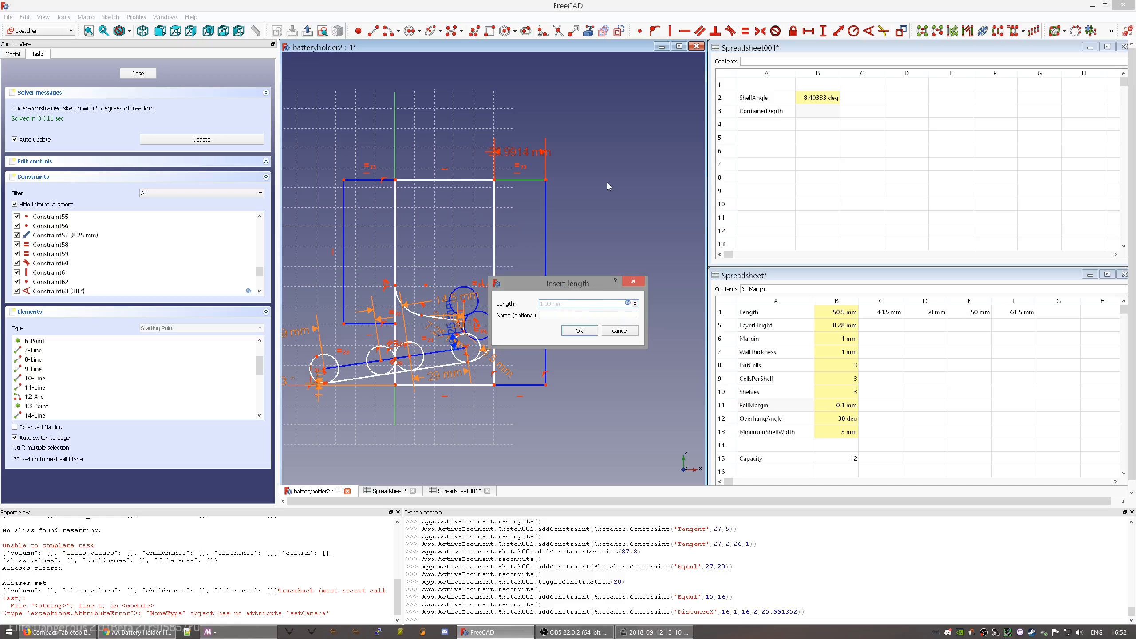
{"action": "left_click", "coordinate": [577, 331]}
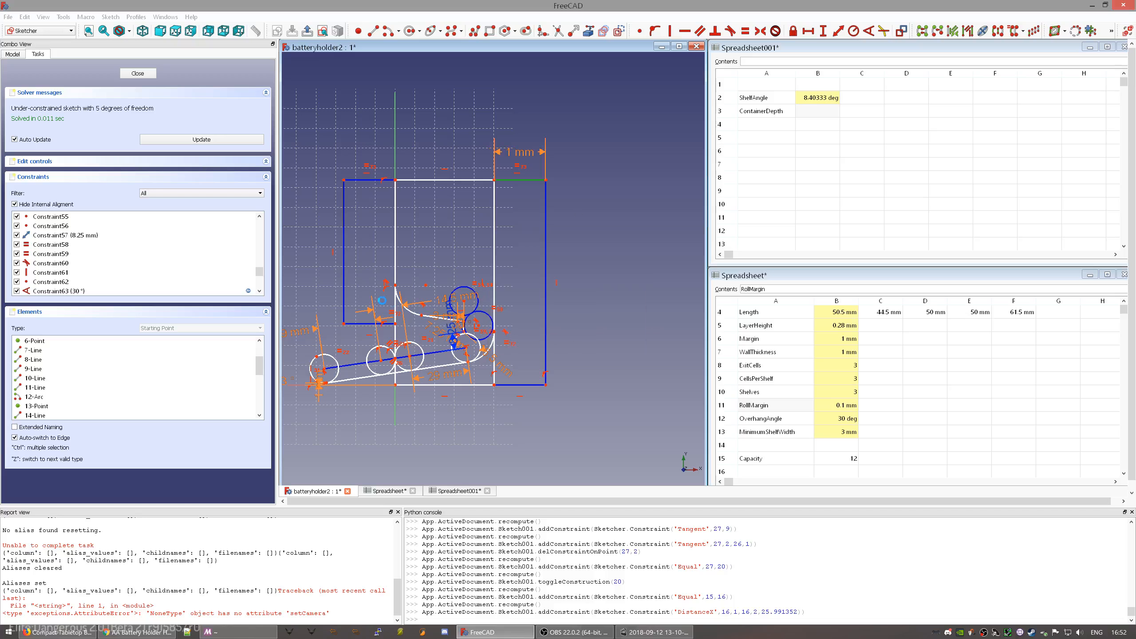
{"action": "scroll", "coordinate": [480, 311], "scroll_direction": "up", "scroll_amount": 5}
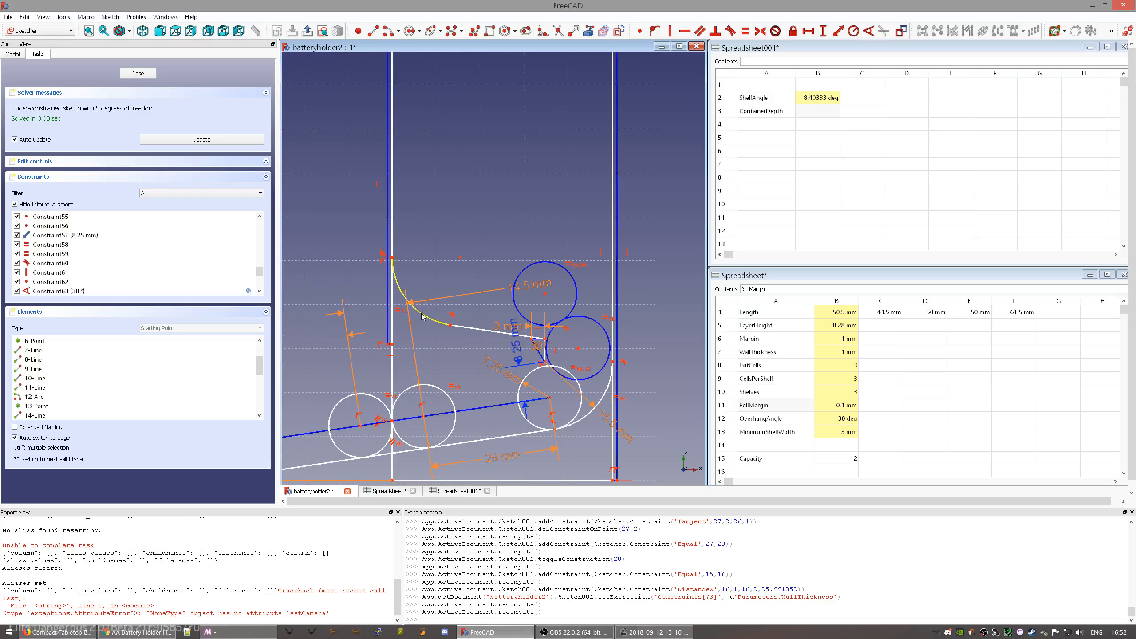
{"action": "scroll", "coordinate": [480, 311], "scroll_direction": "down", "scroll_amount": 3}
{"action": "scroll", "coordinate": [486, 286], "scroll_direction": "down", "scroll_amount": 3}
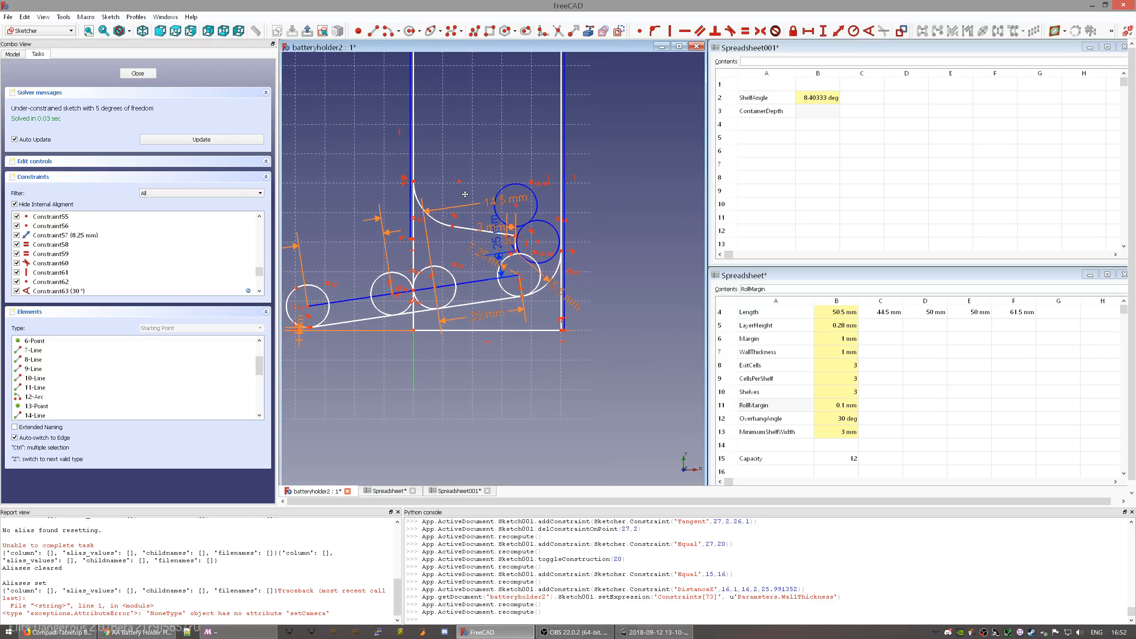
{"action": "scroll", "coordinate": [401, 269], "scroll_direction": "up", "scroll_amount": 4}
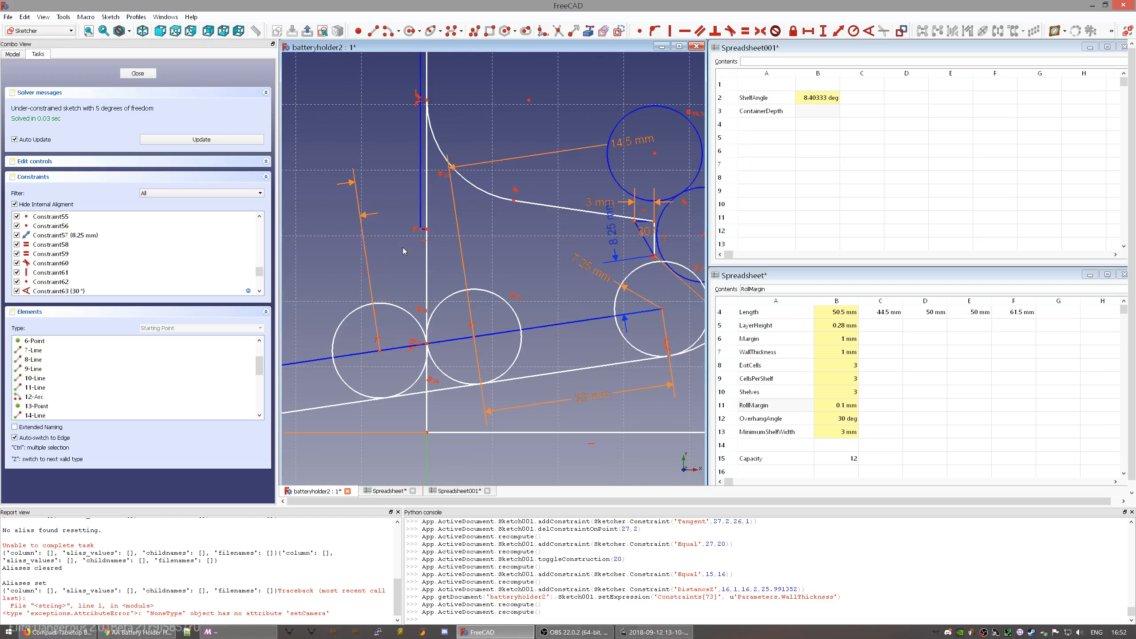
- Draw a line from the left wall's lower vertex down to the lower shelf line
{"action": "left_click", "coordinate": [428, 230]}
{"action": "left_click", "coordinate": [373, 31]}
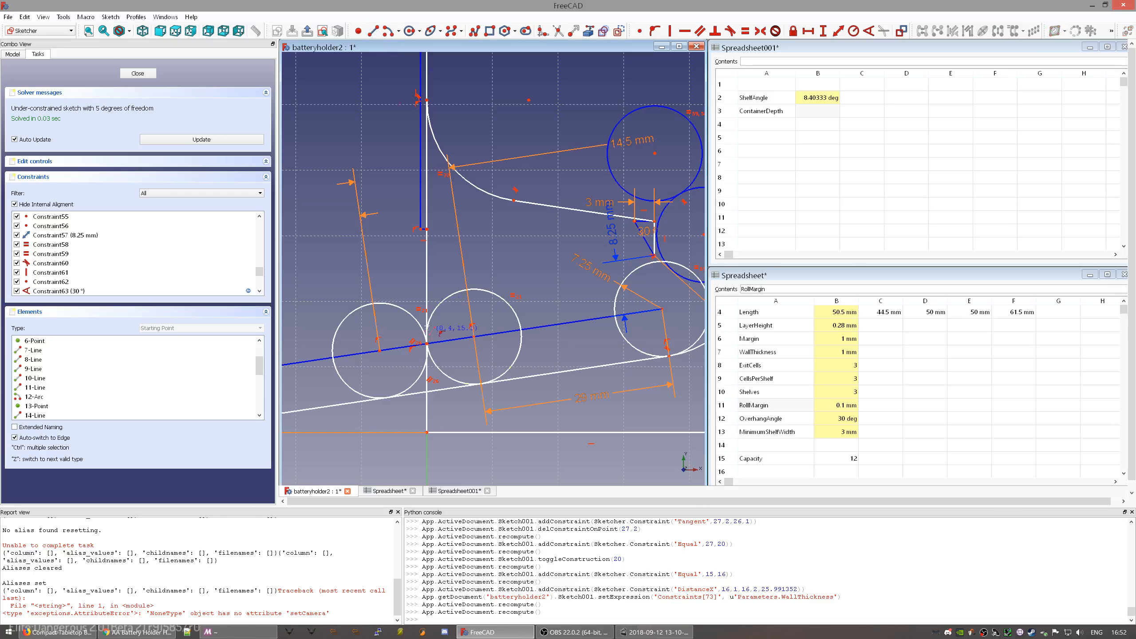
{"action": "left_click", "coordinate": [427, 230]}
{"action": "left_click", "coordinate": [447, 387]}
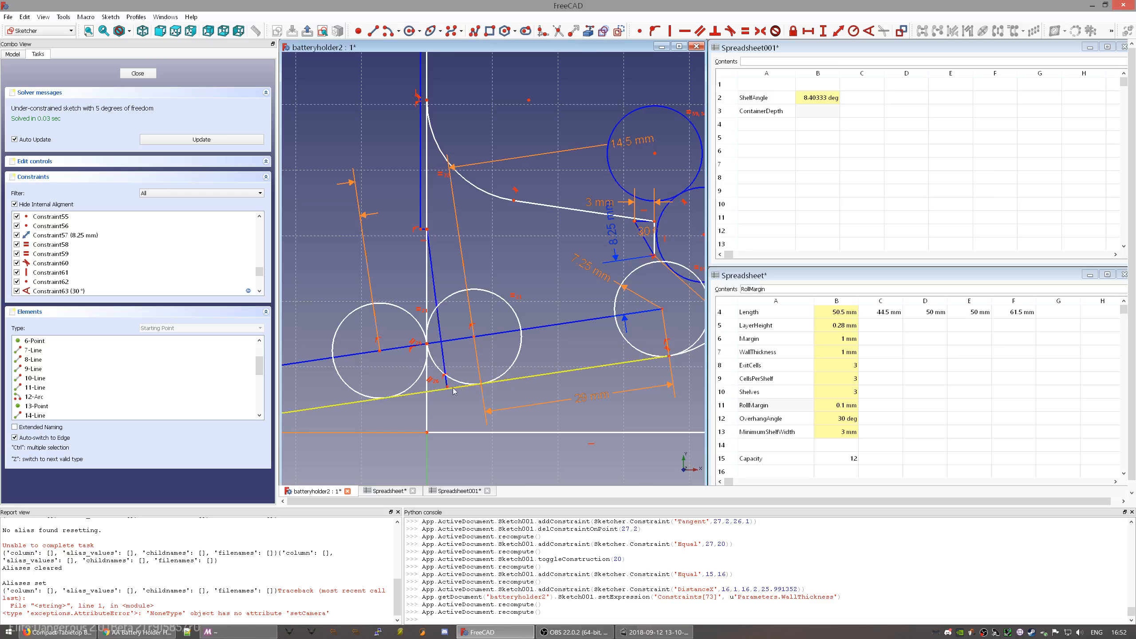
- Make the new line perpendicular to the lower shelf line
{"action": "left_click", "coordinate": [437, 289]}
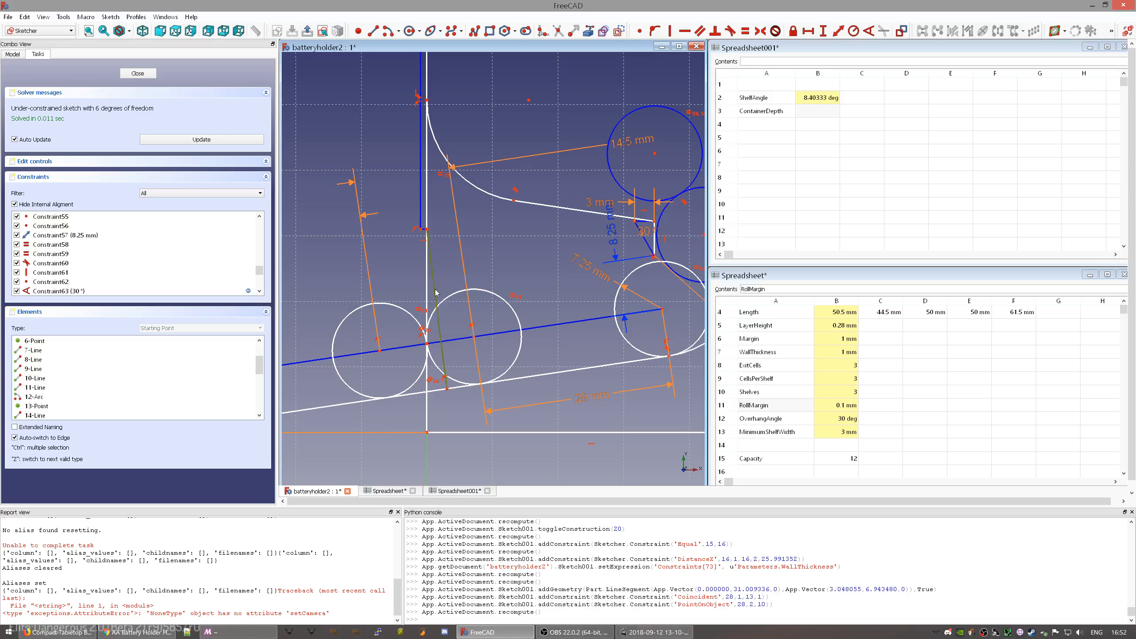
{"action": "left_click", "coordinate": [511, 380]}
{"action": "key", "text": "n"}
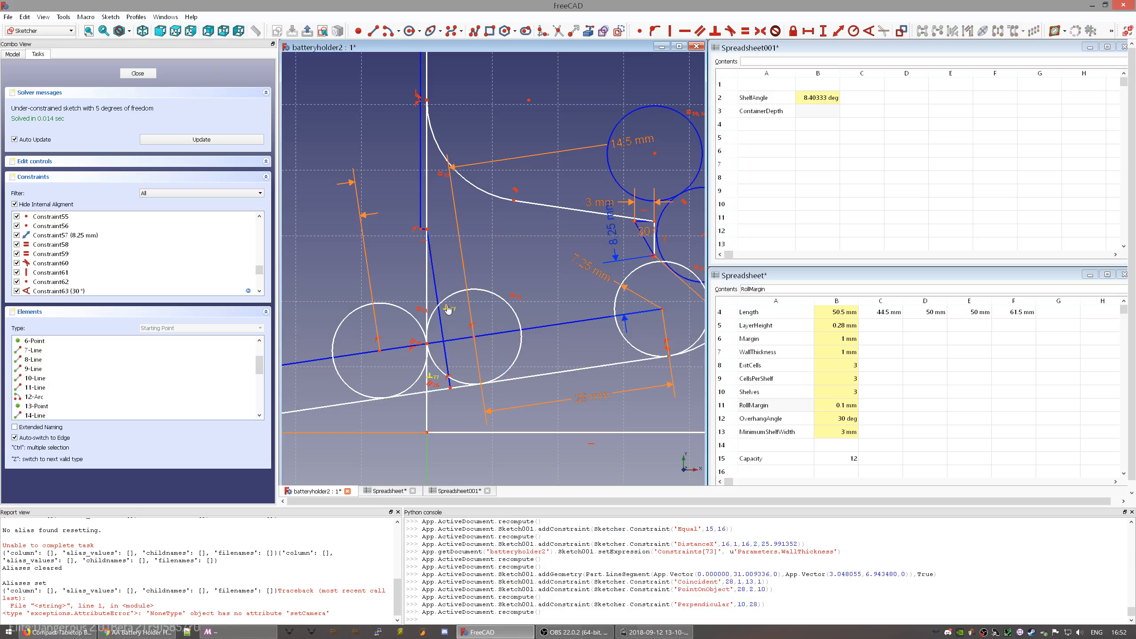
{"action": "left_click", "coordinate": [437, 284]}
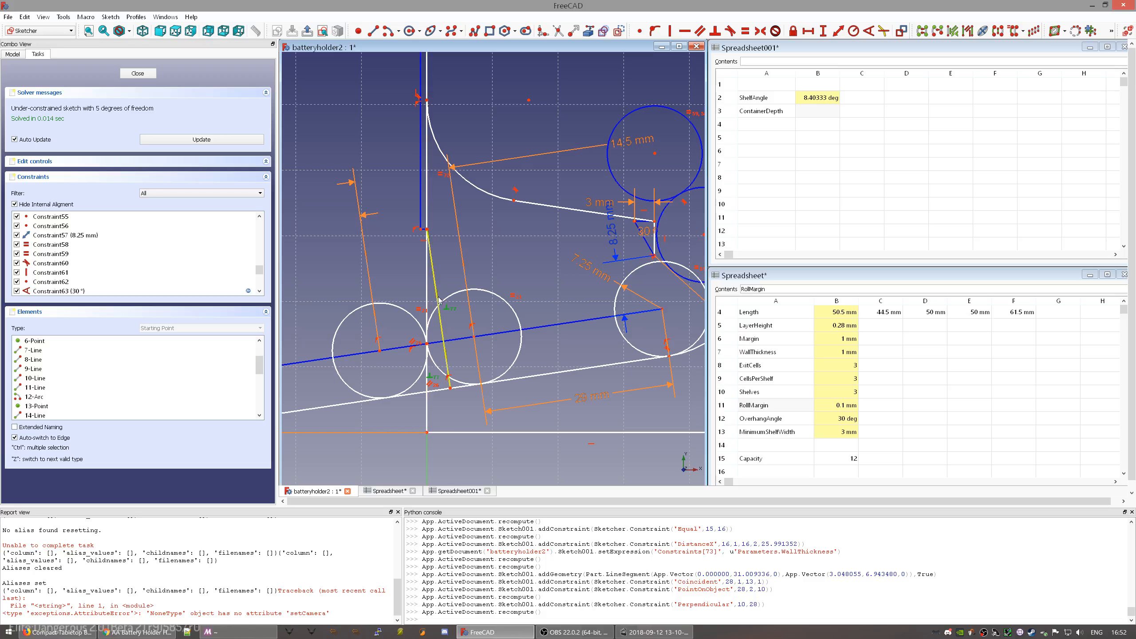
{"action": "left_click", "coordinate": [444, 276]}
{"action": "left_click", "coordinate": [439, 283]}
- Dimension the new line's length as Parameters.Diameter+Parameters.Margin (15.5 mm)
{"action": "left_click", "coordinate": [839, 33]}
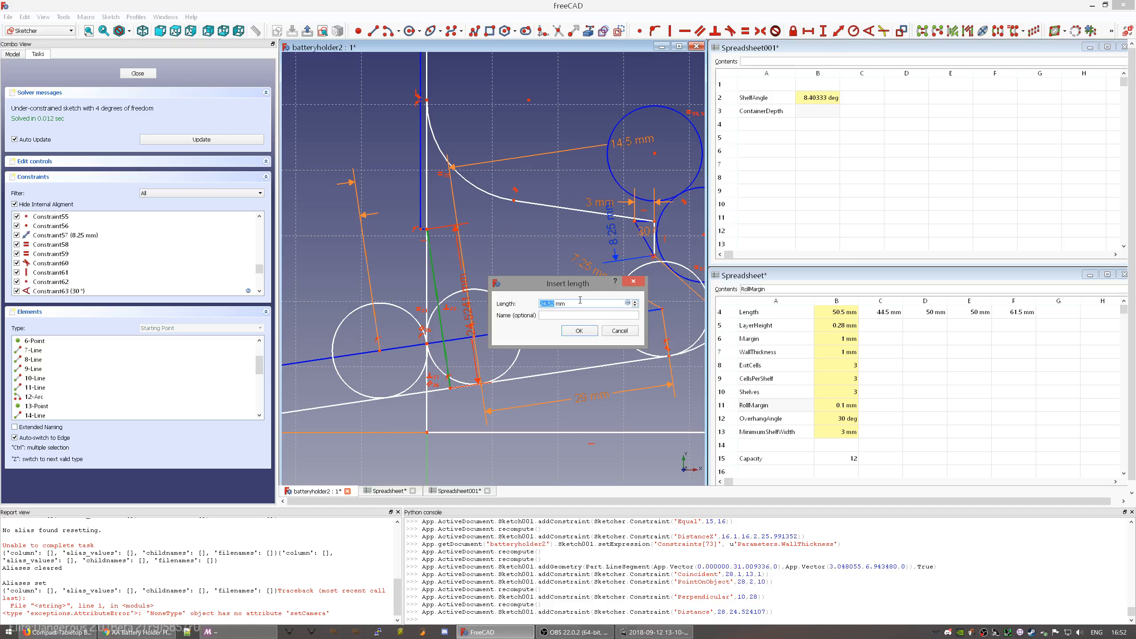
{"action": "type", "text": "=D"}
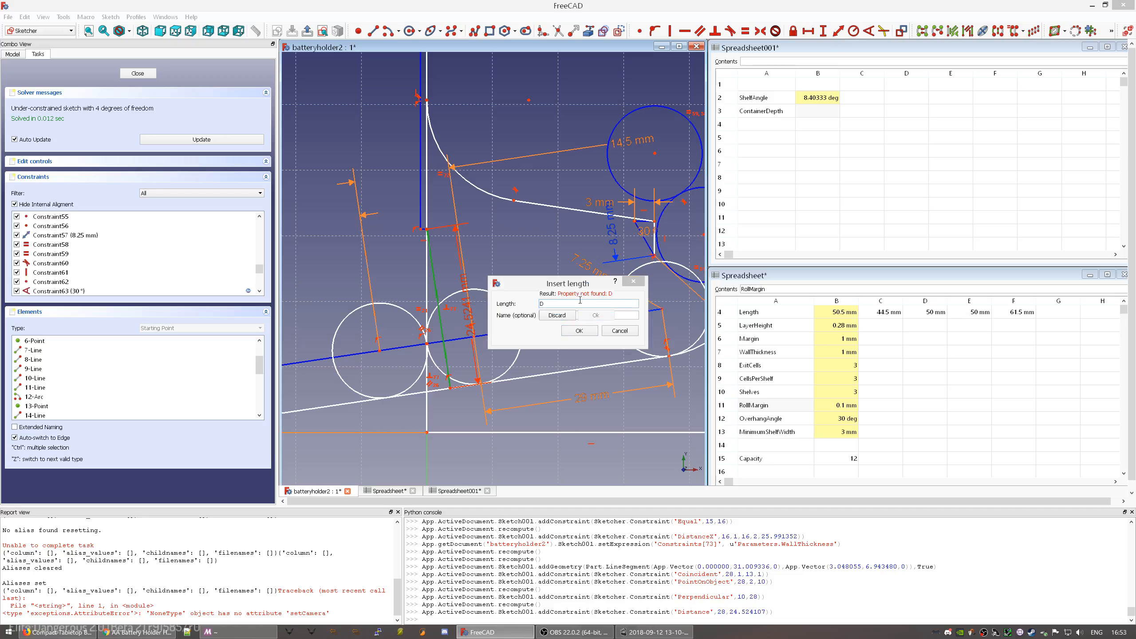
{"action": "key", "text": "BackSpace"}
{"action": "type", "text": "PAr"}
{"action": "key", "text": "Down"}
{"action": "type", "text": ".D"}
{"action": "key", "text": "Down"}
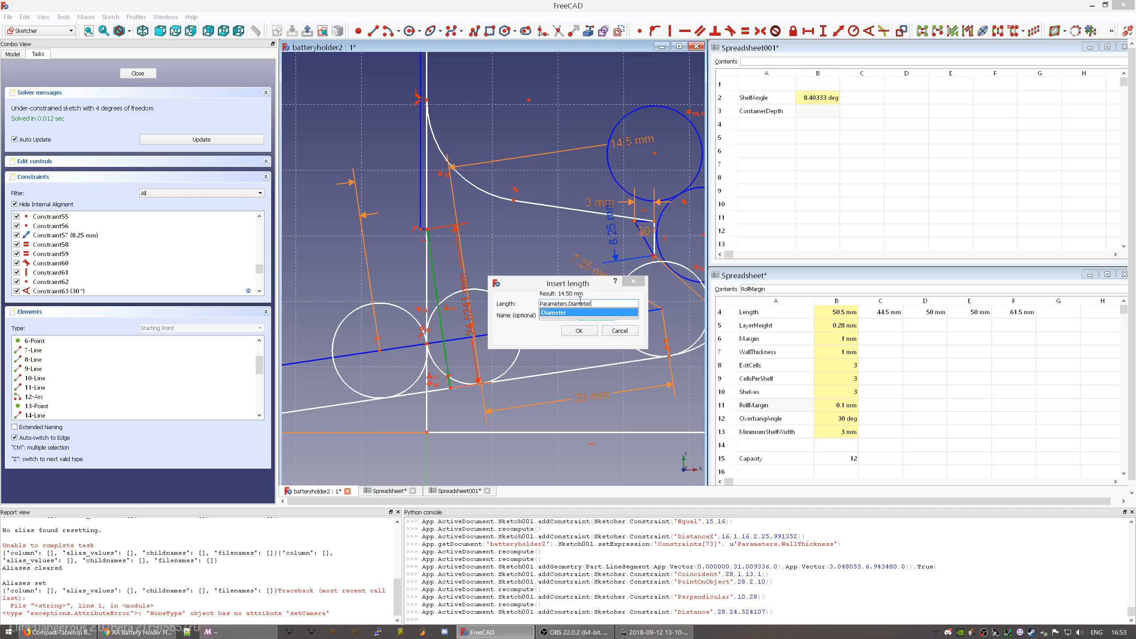
{"action": "type", "text": "+Par"}
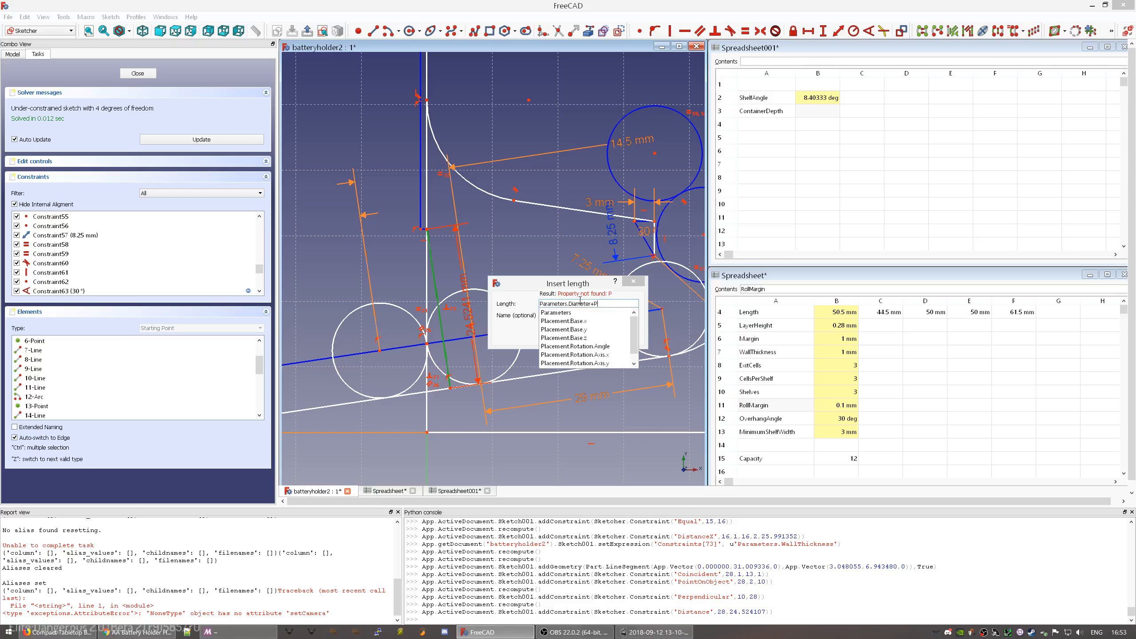
{"action": "key", "text": "Down"}
{"action": "type", "text": ".Ma"}
{"action": "key", "text": "Down"}
{"action": "key", "text": "Return"}
{"action": "key", "text": "Return"}
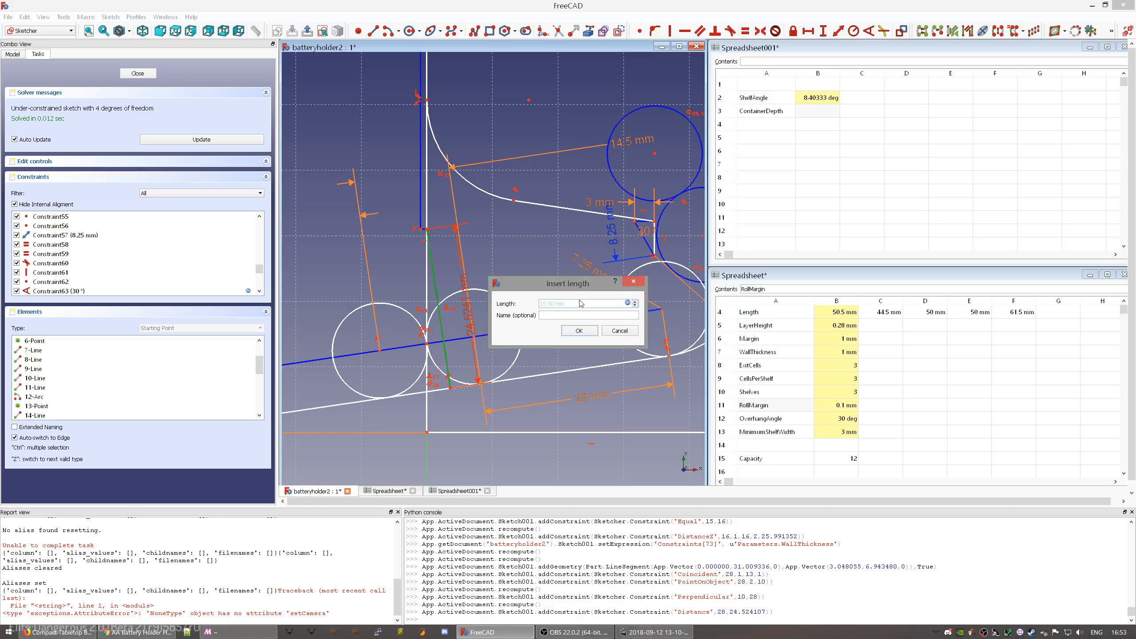
{"action": "left_click", "coordinate": [579, 332]}
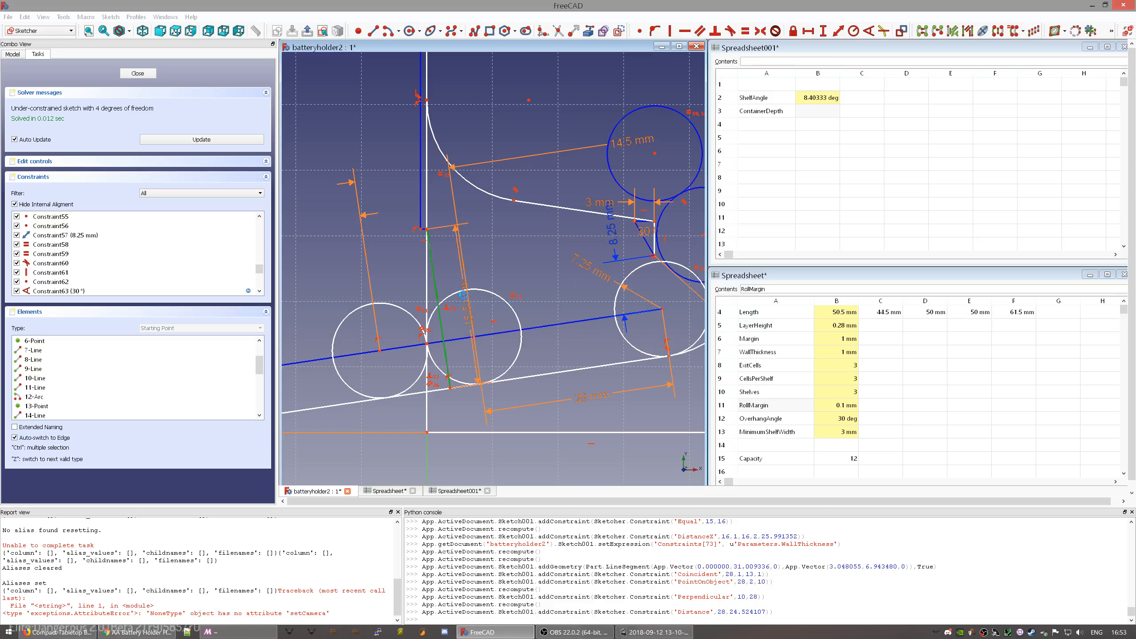
{"action": "left_click", "coordinate": [464, 332]}
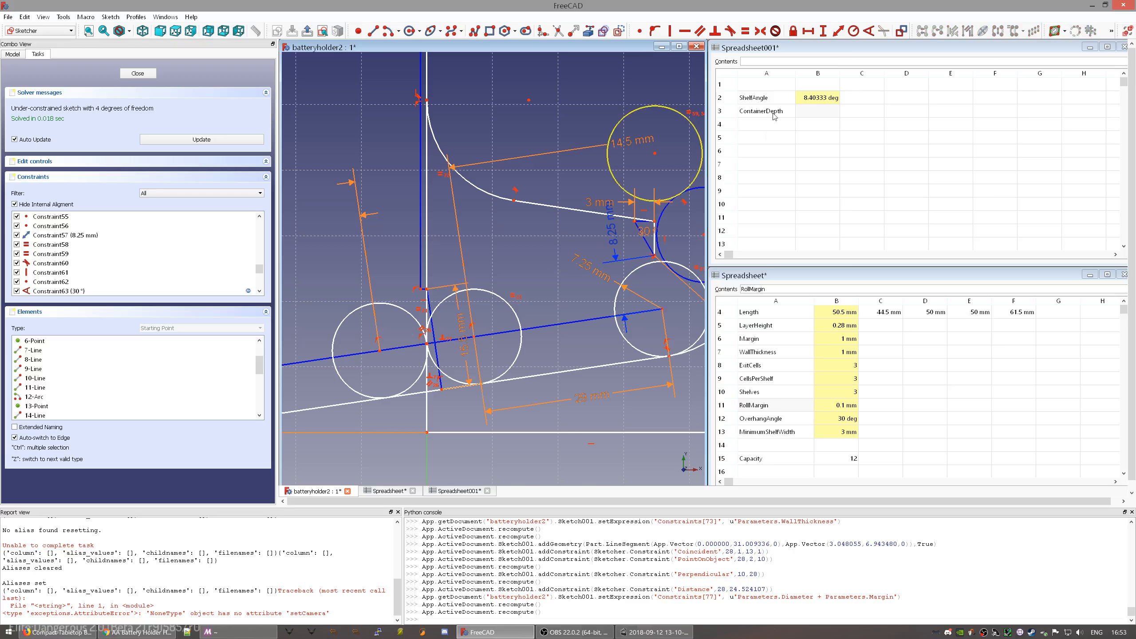
{"action": "mouse_move", "coordinate": [592, 259]}
{"action": "middle_mouse_down"}
{"action": "mouse_move", "coordinate": [515, 291]}
{"action": "mouse_move", "coordinate": [479, 290]}
{"action": "middle_mouse_up"}
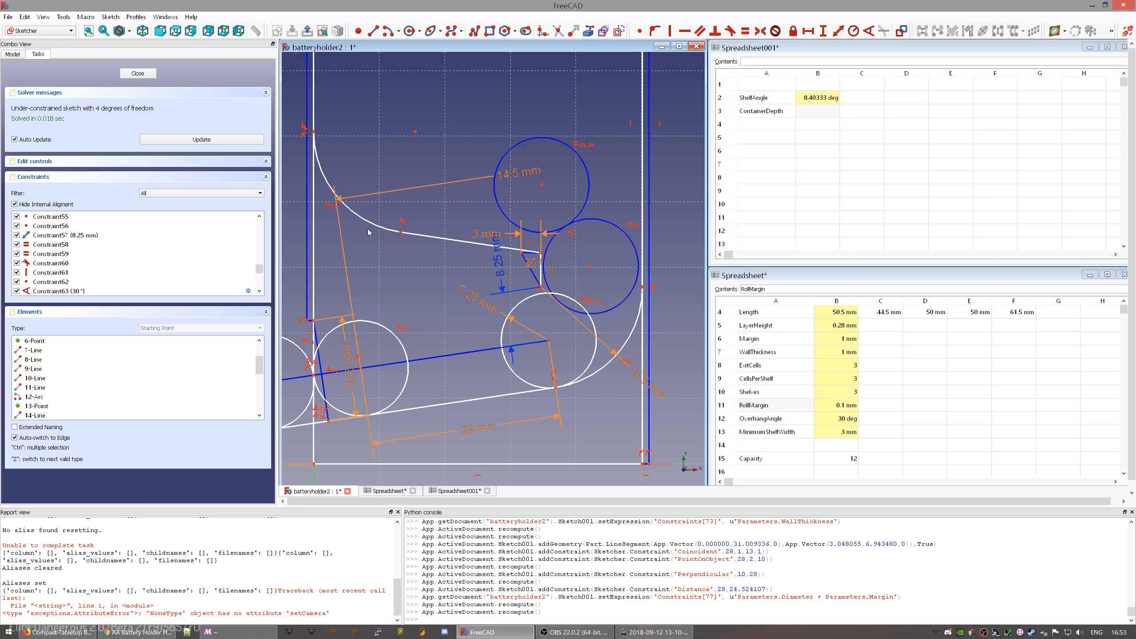
- Select the ShelfAngle cell in the second sheet and zoom in on the upper circles
{"action": "scroll", "coordinate": [176, 289], "scroll_direction": "down", "scroll_amount": 5}
{"action": "scroll", "coordinate": [175, 288], "scroll_direction": "up", "scroll_amount": 20}
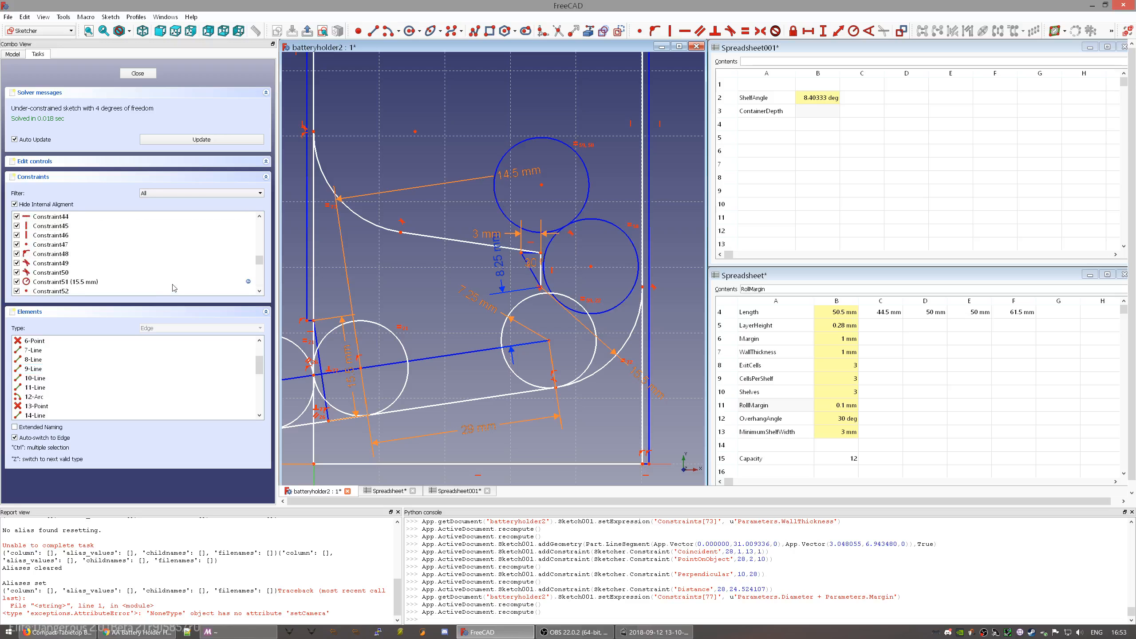
{"action": "scroll", "coordinate": [178, 290], "scroll_direction": "up", "scroll_amount": 3}
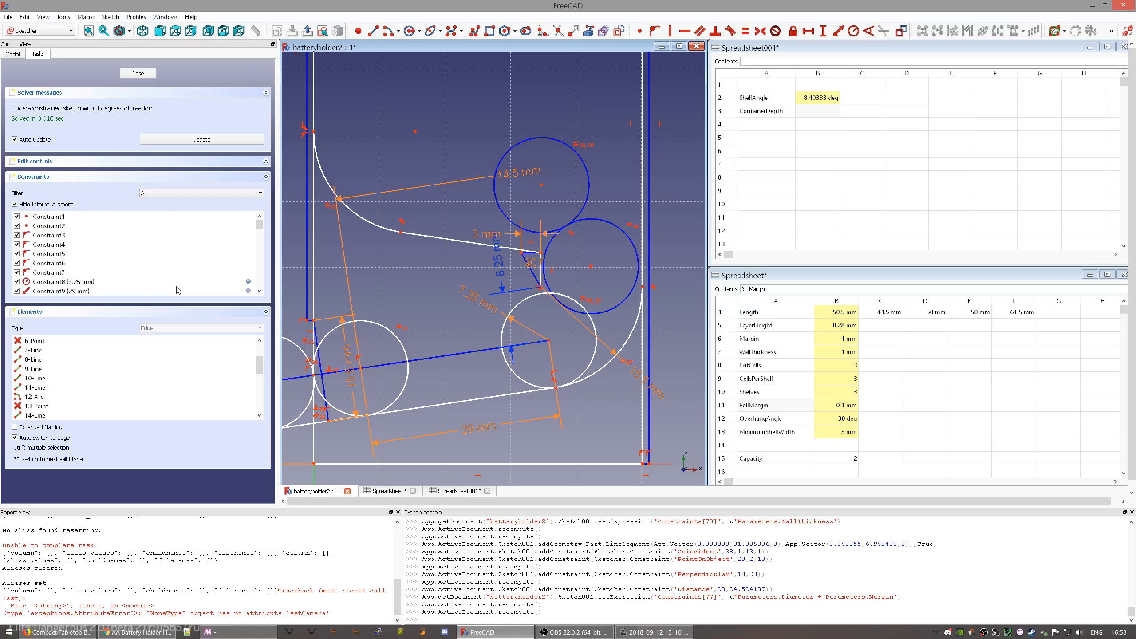
{"action": "left_click", "coordinate": [772, 103]}
{"action": "mouse_move", "coordinate": [514, 286]}
{"action": "middle_mouse_down"}
{"action": "mouse_move", "coordinate": [604, 264]}
{"action": "mouse_move", "coordinate": [513, 254]}
{"action": "middle_mouse_up"}
{"action": "mouse_move", "coordinate": [407, 284]}
{"action": "middle_mouse_down"}
{"action": "mouse_move", "coordinate": [461, 258]}
{"action": "mouse_move", "coordinate": [448, 256]}
{"action": "mouse_move", "coordinate": [476, 262]}
{"action": "mouse_move", "coordinate": [489, 350]}
{"action": "mouse_move", "coordinate": [498, 336]}
{"action": "middle_mouse_up"}
{"action": "scroll", "coordinate": [447, 256], "scroll_direction": "down", "scroll_amount": 2}
{"action": "scroll", "coordinate": [448, 255], "scroll_direction": "down", "scroll_amount": 2}
{"action": "scroll", "coordinate": [567, 331], "scroll_direction": "up", "scroll_amount": 3}
{"action": "scroll", "coordinate": [568, 330], "scroll_direction": "up", "scroll_amount": 2}
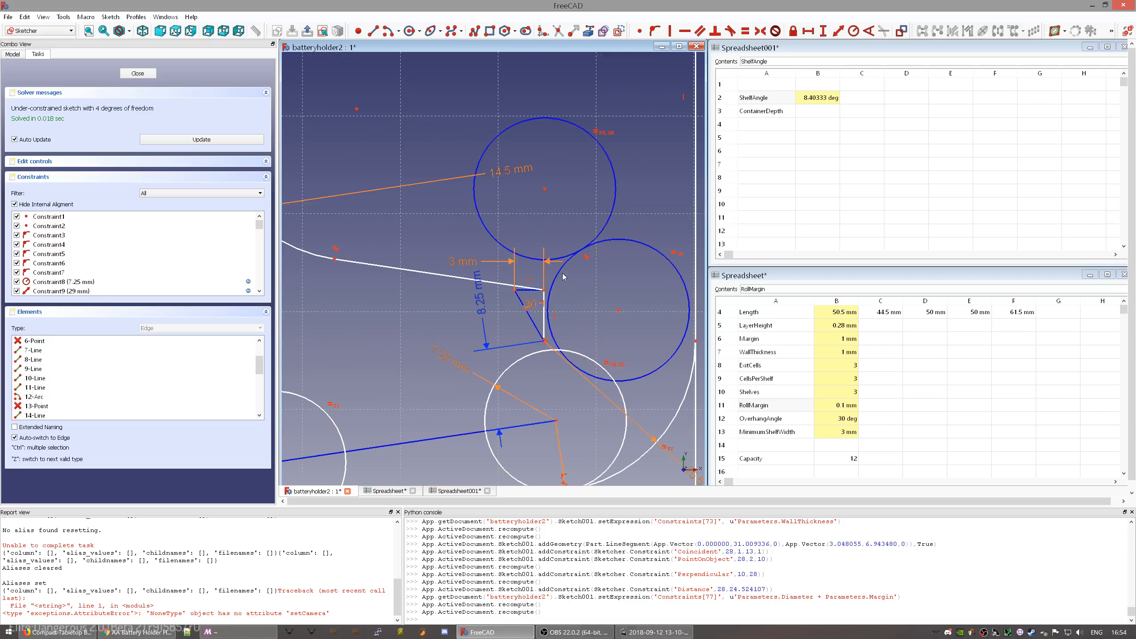
- Drag the upper blue circle down and right, its tangent neighbour following
{"action": "left_click_drag", "start_coordinate": [546, 190], "coordinate": [510, 216]}
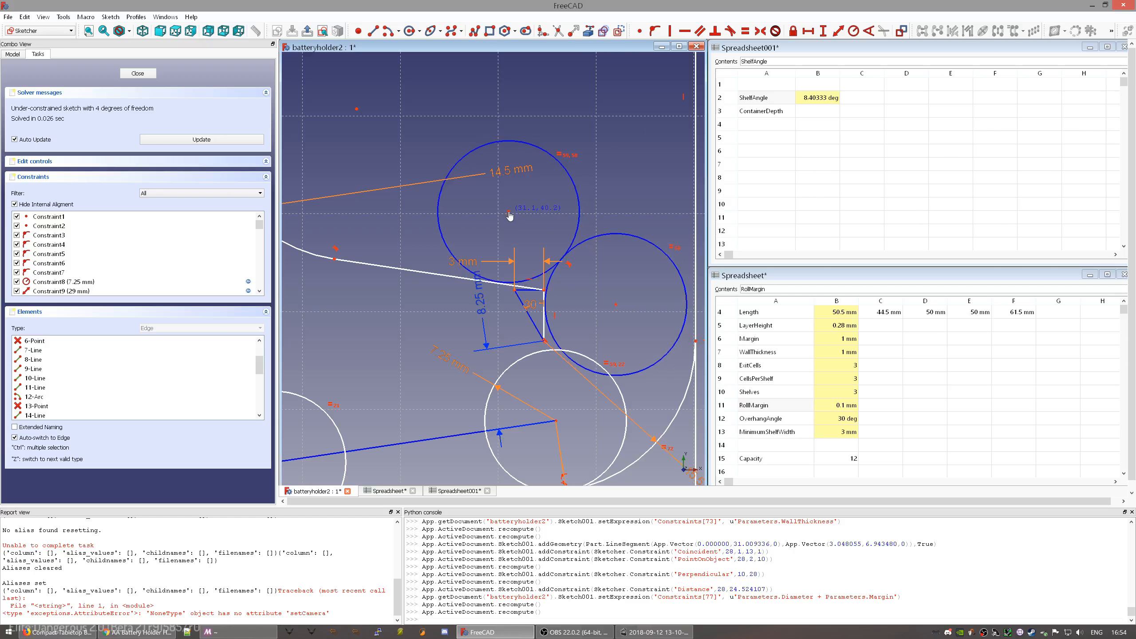
{"action": "left_click_drag", "start_coordinate": [510, 216], "coordinate": [507, 214]}
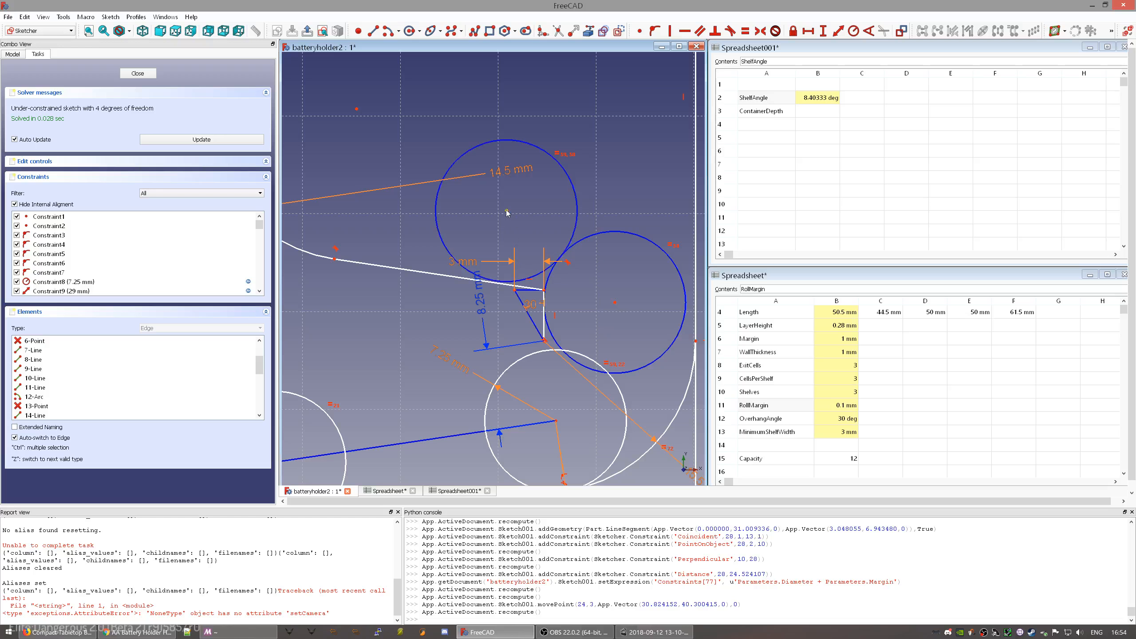
{"action": "left_click_drag", "start_coordinate": [508, 215], "coordinate": [540, 221]}
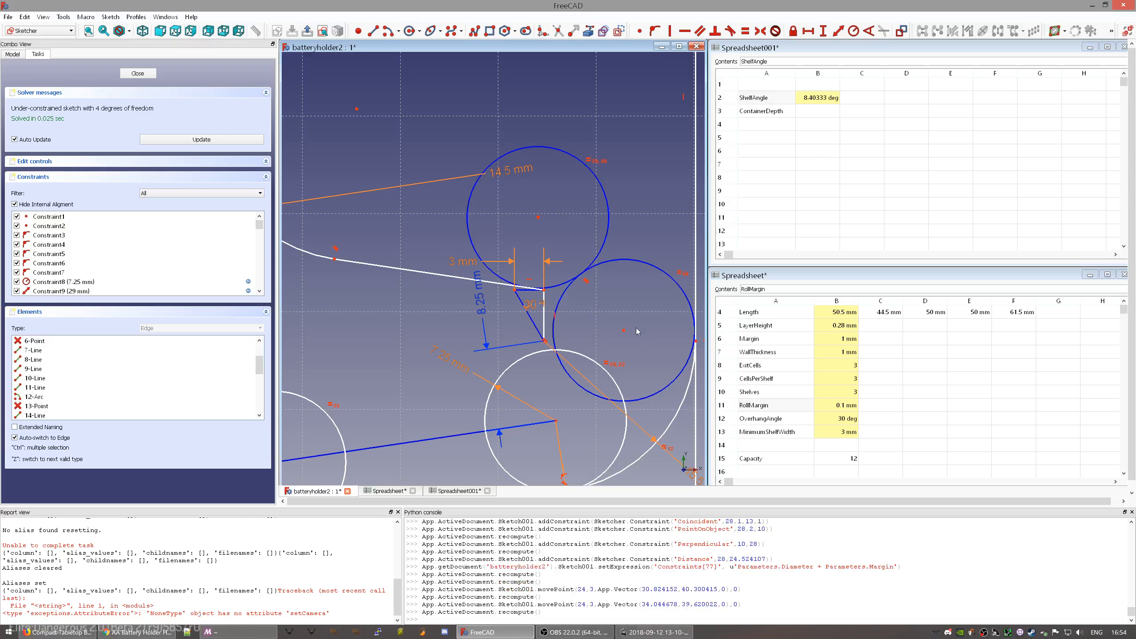
{"action": "middle_click_drag", "start_coordinate": [641, 356], "coordinate": [589, 285]}
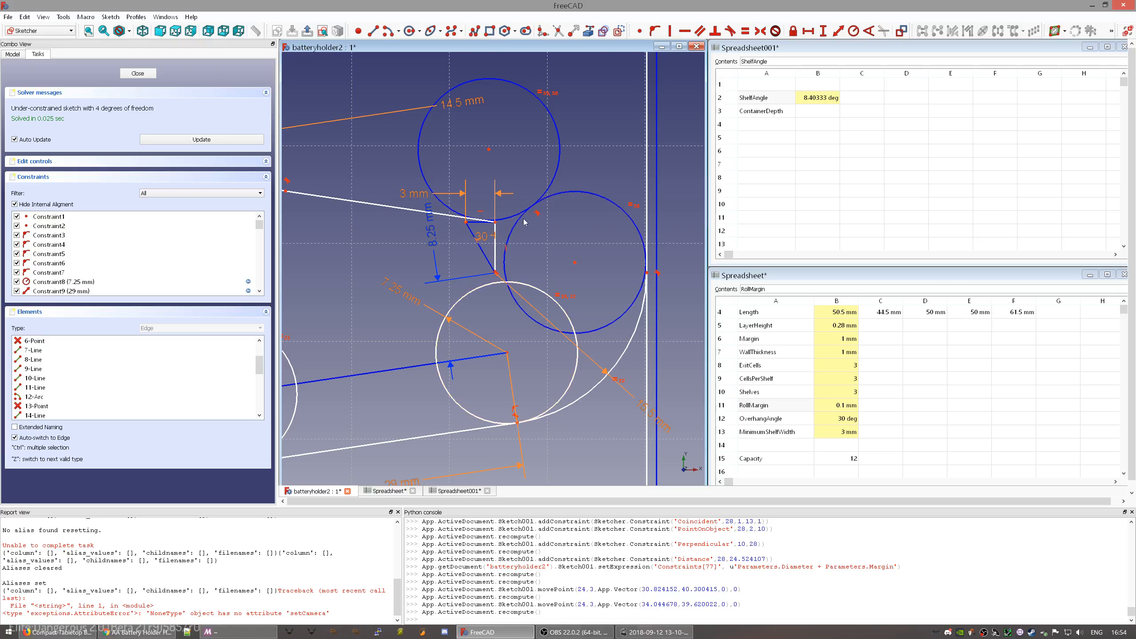
- Drag the top circle's centre right and down, then back up and left above its neighbour
{"action": "left_click", "coordinate": [489, 151]}
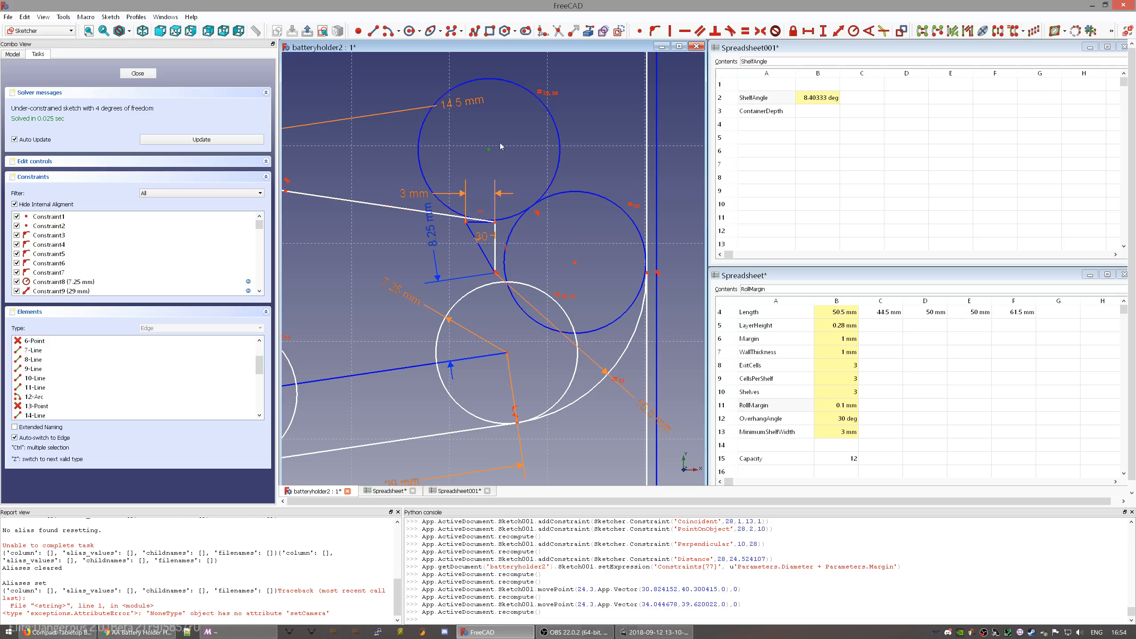
{"action": "left_click_drag", "start_coordinate": [490, 154], "coordinate": [510, 156]}
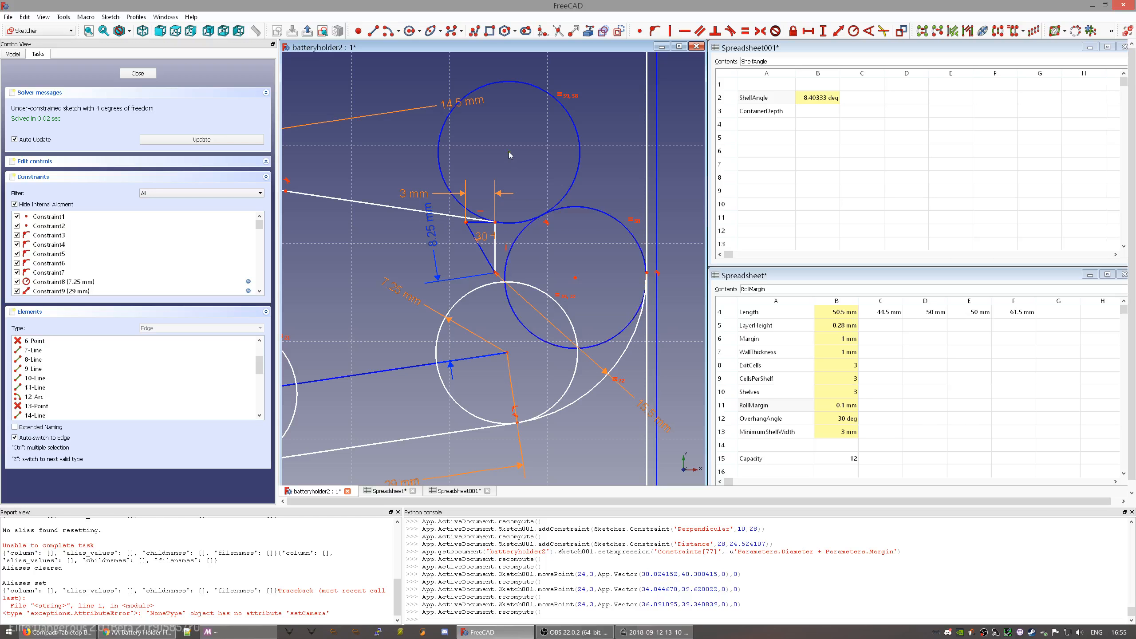
{"action": "left_click_drag", "start_coordinate": [509, 155], "coordinate": [557, 185]}
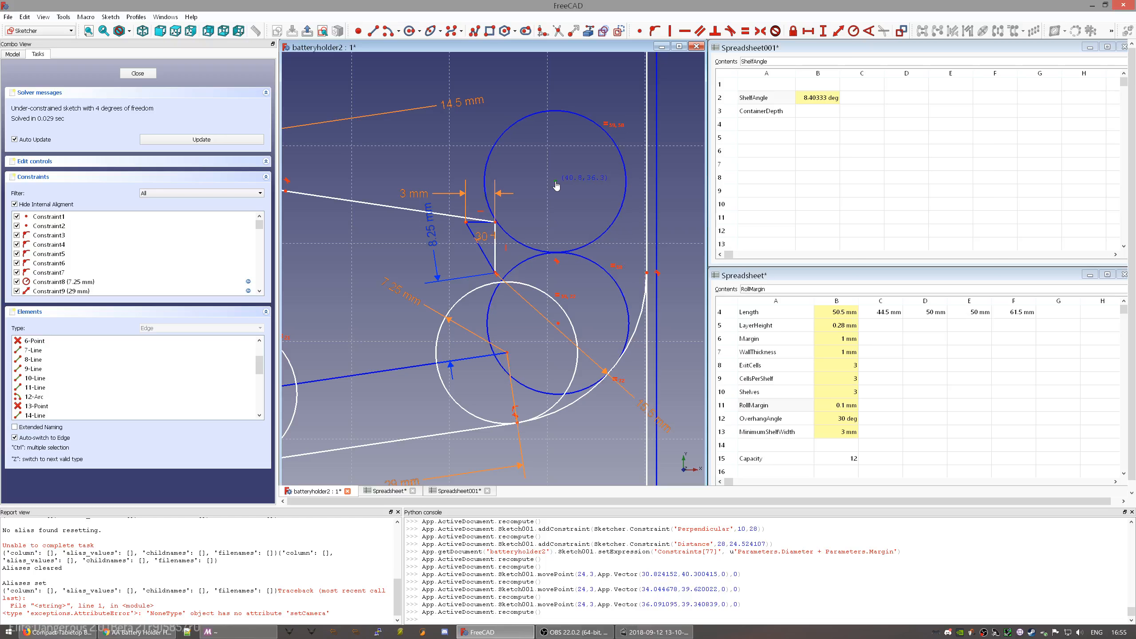
{"action": "left_click_drag", "start_coordinate": [556, 185], "coordinate": [557, 185]}
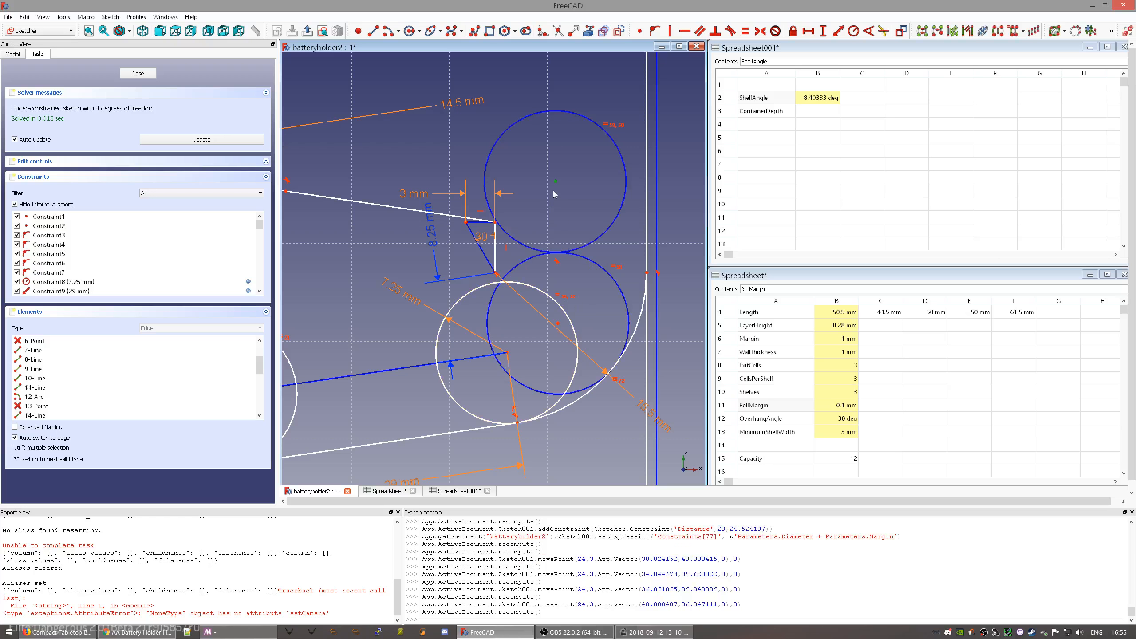
{"action": "left_click_drag", "start_coordinate": [556, 186], "coordinate": [530, 154]}
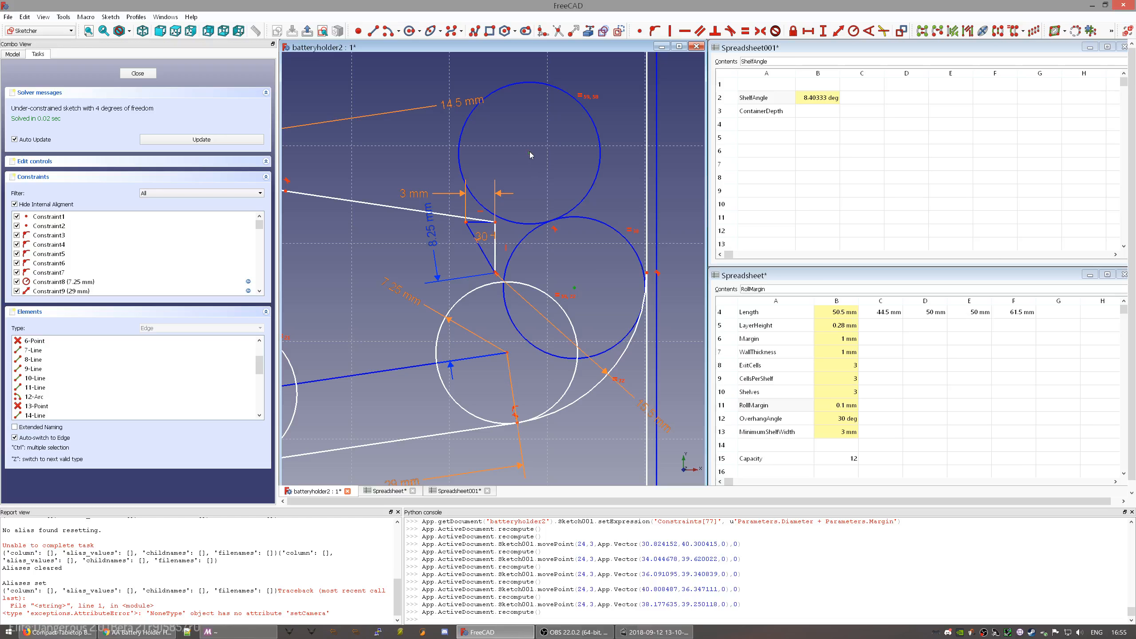
{"action": "mouse_move", "coordinate": [531, 156]}
{"action": "left_mouse_down"}
{"action": "mouse_move", "coordinate": [474, 135]}
{"action": "mouse_move", "coordinate": [469, 144]}
{"action": "mouse_move", "coordinate": [560, 185]}
{"action": "mouse_move", "coordinate": [588, 224]}
{"action": "mouse_move", "coordinate": [546, 157]}
{"action": "mouse_move", "coordinate": [558, 158]}
{"action": "mouse_move", "coordinate": [551, 166]}
{"action": "left_mouse_up"}
- Draw a line between two existing points near the shelves and make it construction geometry
{"action": "scroll", "coordinate": [407, 235], "scroll_direction": "down", "scroll_amount": 5}
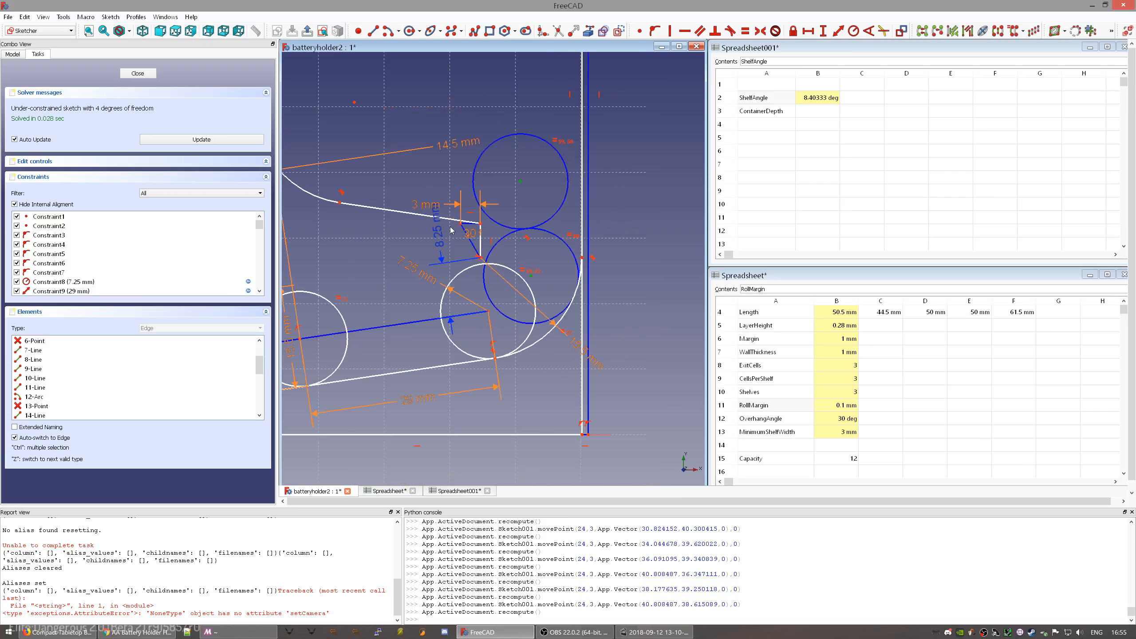
{"action": "scroll", "coordinate": [447, 233], "scroll_direction": "up", "scroll_amount": 5}
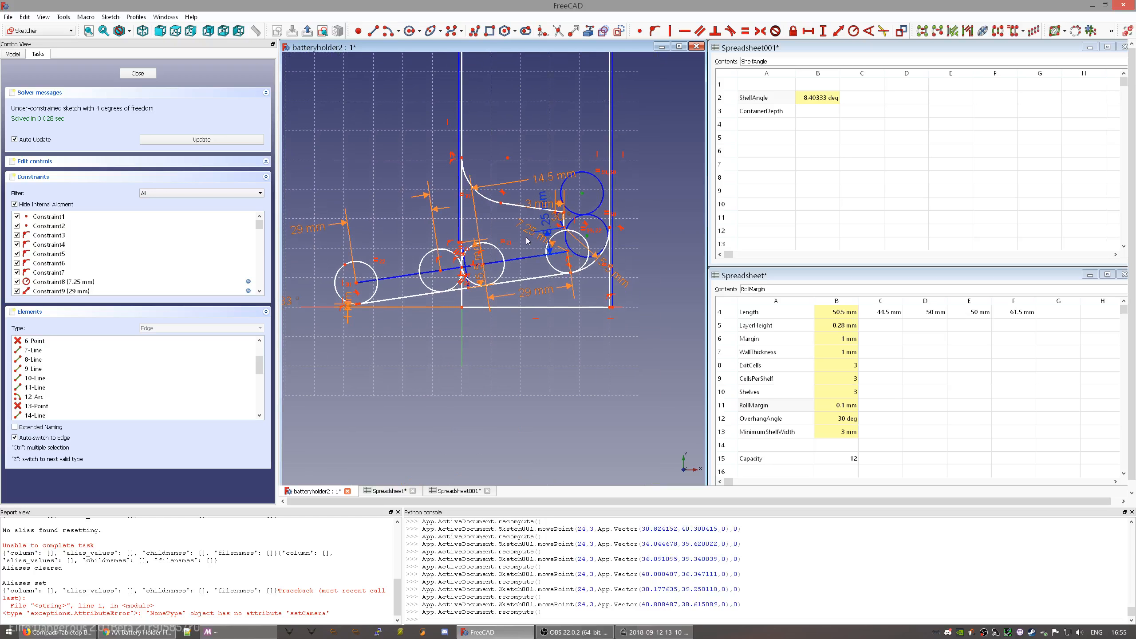
{"action": "middle_click_drag", "start_coordinate": [524, 234], "coordinate": [475, 237]}
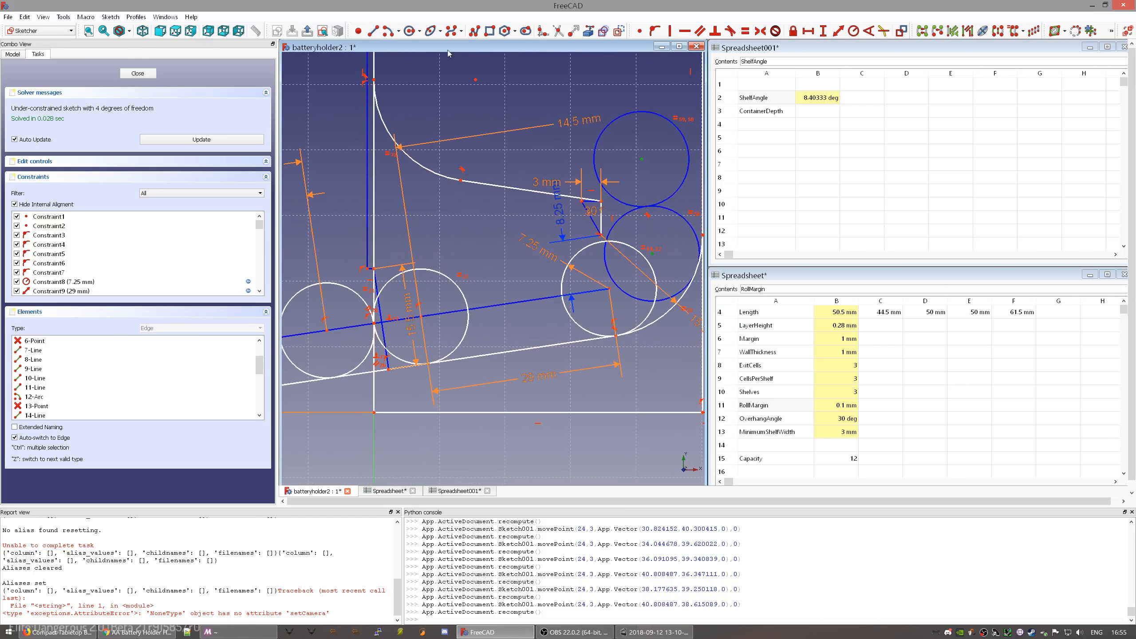
{"action": "left_click", "coordinate": [432, 67]}
{"action": "left_click", "coordinate": [374, 31]}
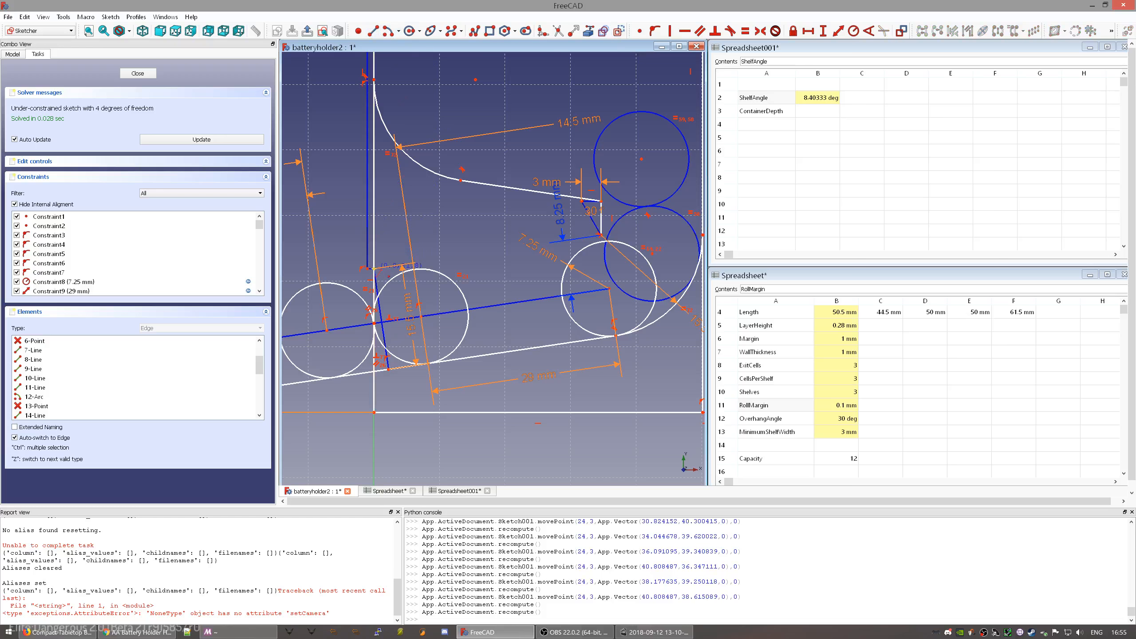
{"action": "left_click", "coordinate": [374, 269]}
{"action": "left_click", "coordinate": [600, 234]}
{"action": "key", "text": "Escape"}
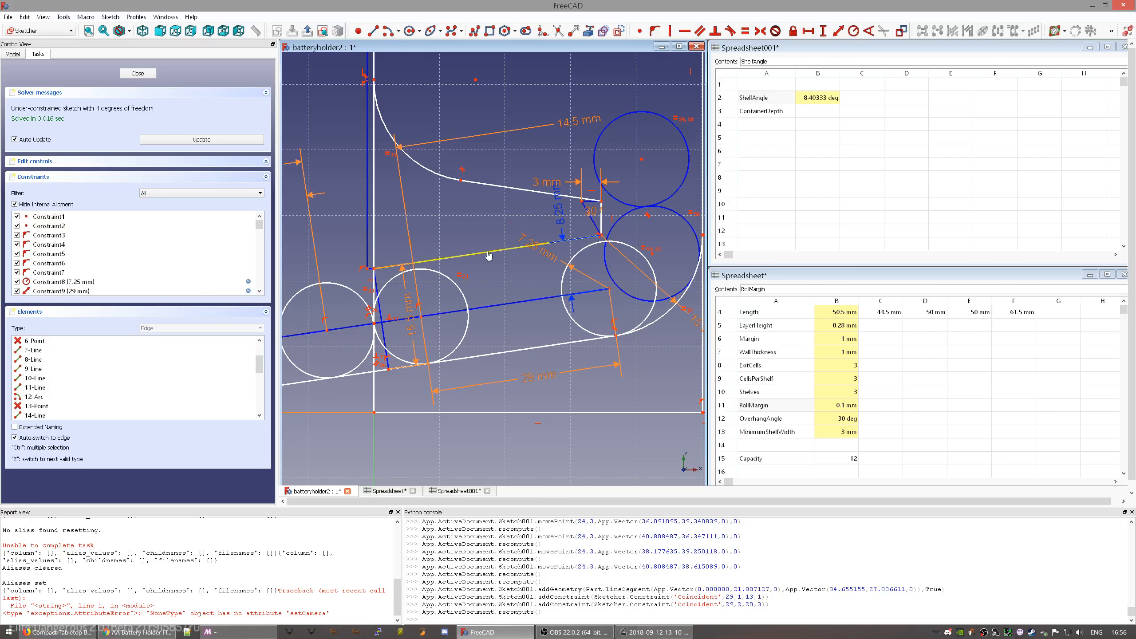
{"action": "left_click", "coordinate": [620, 31]}
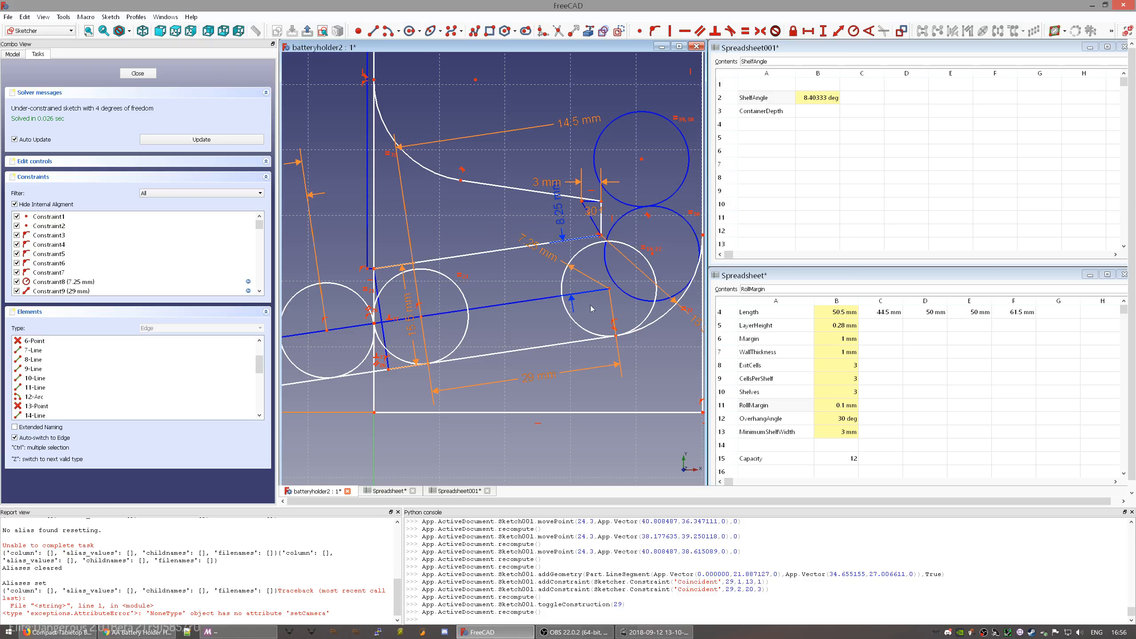
- Return to a straight top-down view and frame the shelves
{"action": "scroll", "coordinate": [555, 246], "scroll_direction": "down", "scroll_amount": 2}
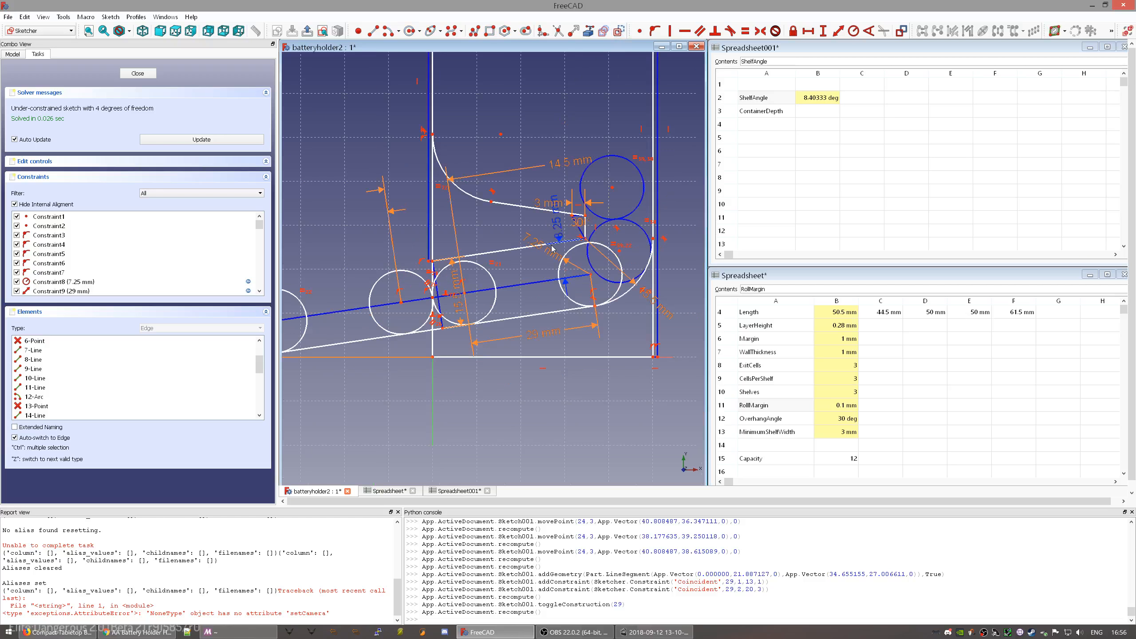
{"action": "mouse_move", "coordinate": [504, 284]}
{"action": "middle_mouse_down"}
{"action": "mouse_move", "coordinate": [616, 225]}
{"action": "mouse_move", "coordinate": [537, 256]}
{"action": "middle_mouse_up"}
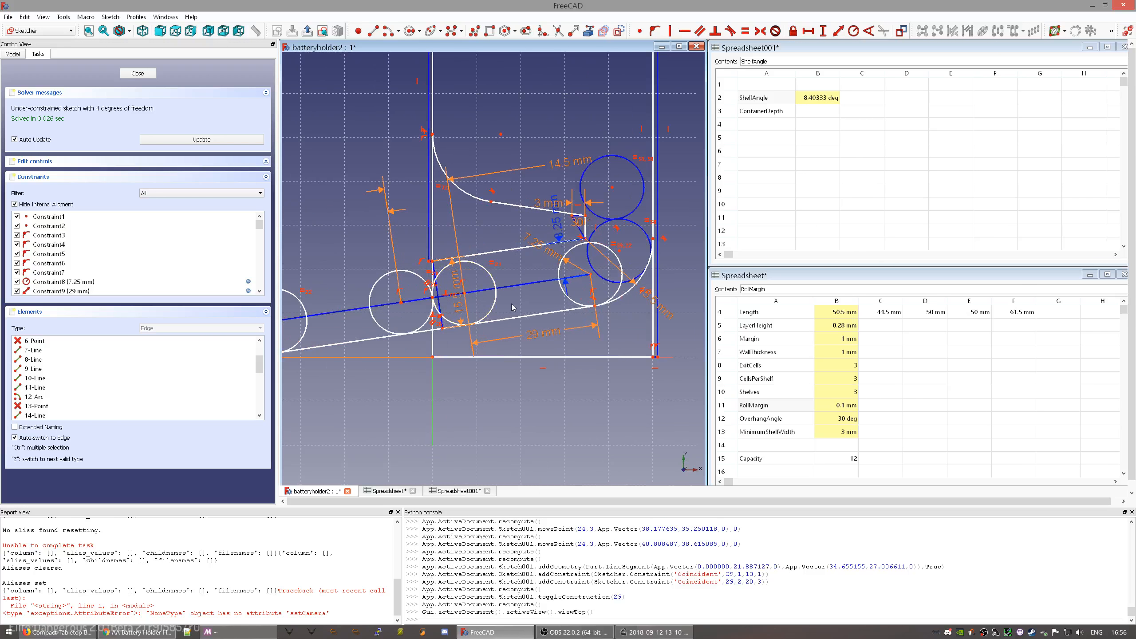
{"action": "key", "text": "2"}
{"action": "middle_click_drag", "start_coordinate": [592, 348], "coordinate": [518, 335]}
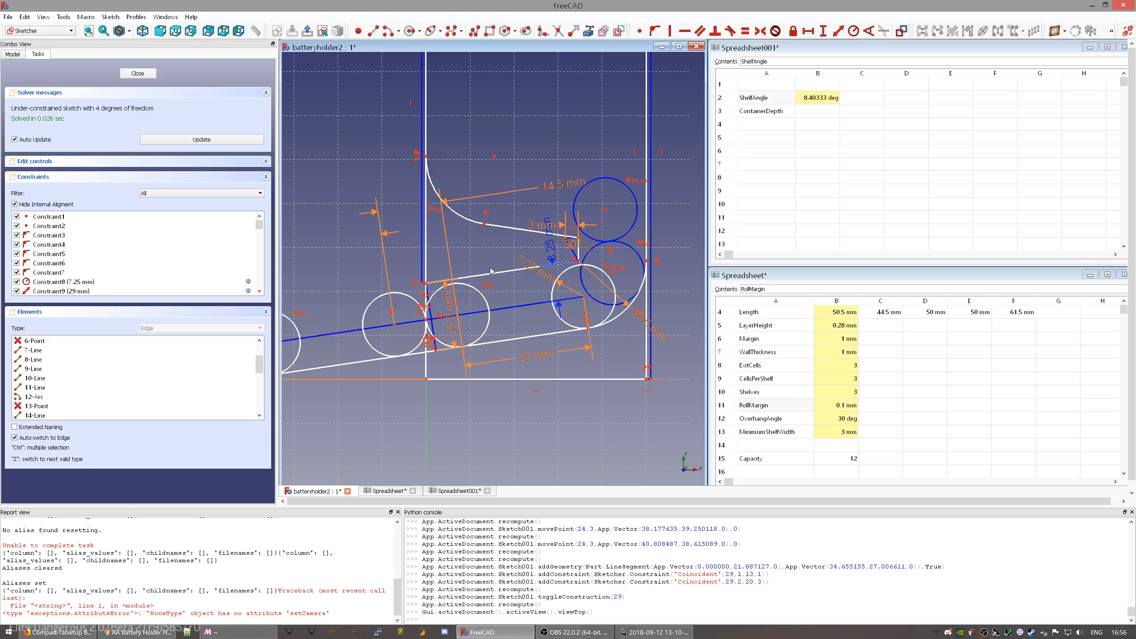
{"action": "scroll", "coordinate": [475, 257], "scroll_direction": "up", "scroll_amount": 2}
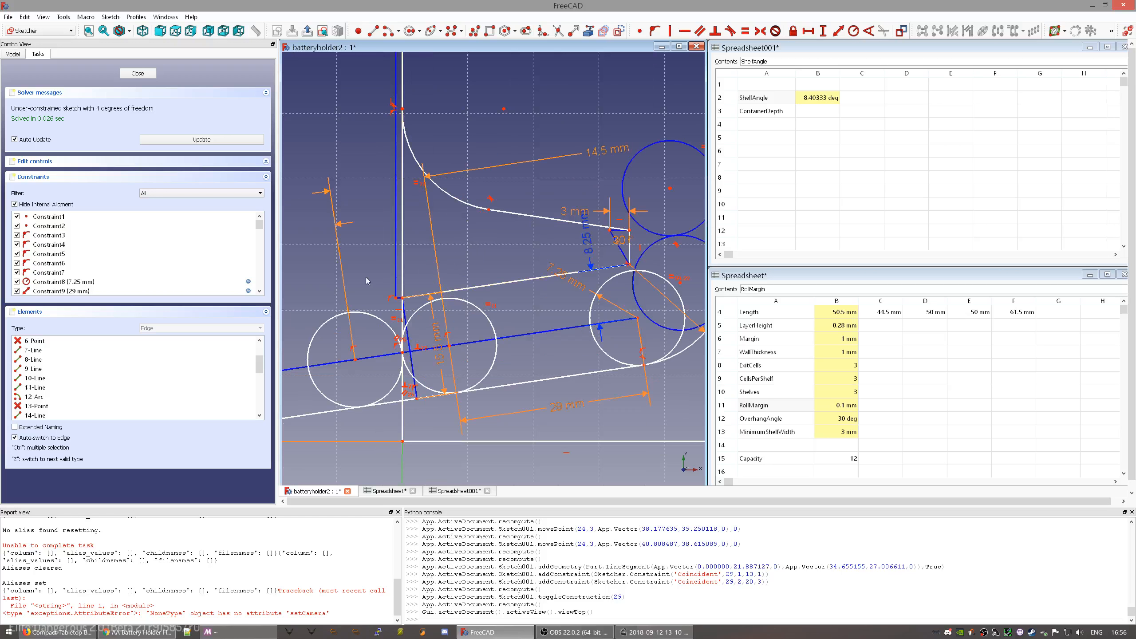
{"action": "mouse_move", "coordinate": [574, 324]}
{"action": "middle_mouse_down"}
{"action": "mouse_move", "coordinate": [475, 290]}
{"action": "mouse_move", "coordinate": [514, 377]}
{"action": "mouse_move", "coordinate": [517, 349]}
{"action": "middle_mouse_up"}
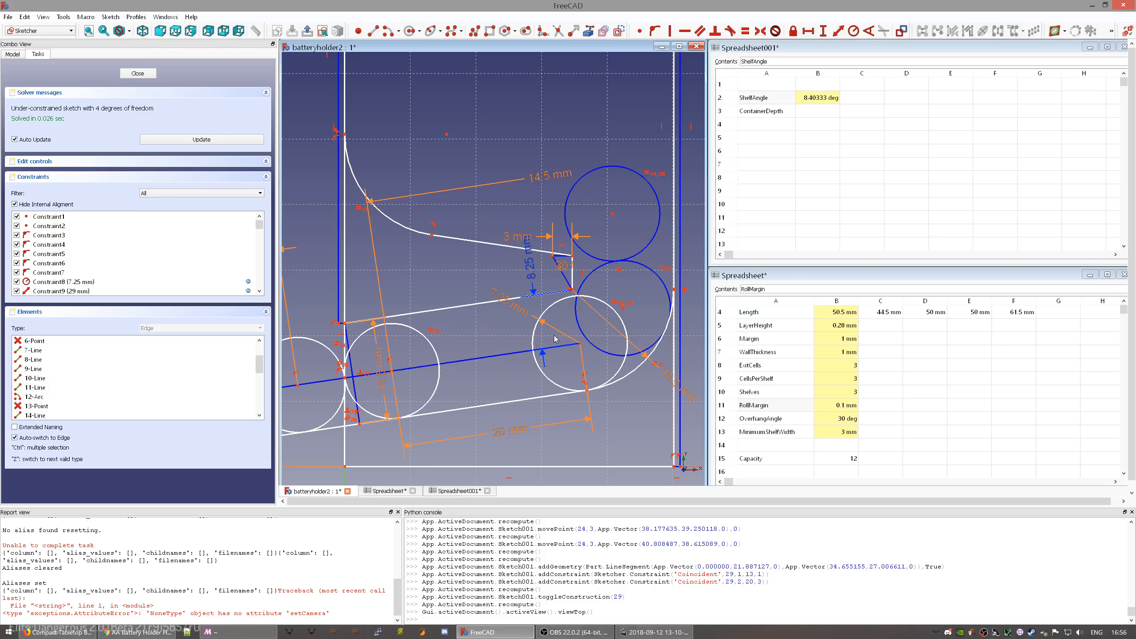
{"action": "key", "text": "alt+Tab"}
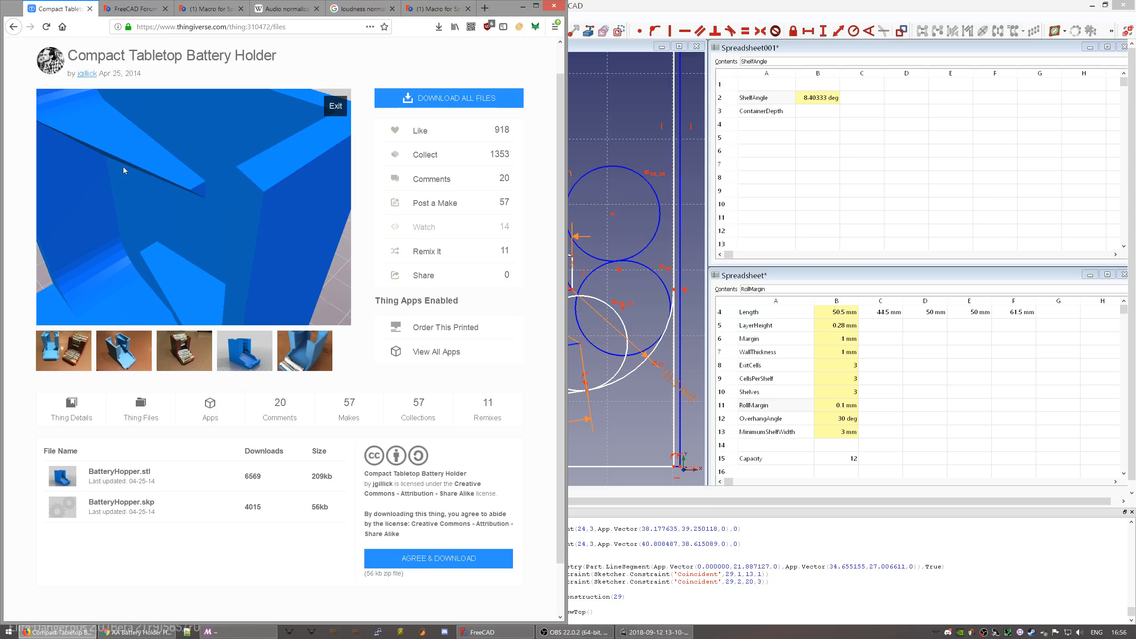
{"action": "left_click", "coordinate": [594, 46]}
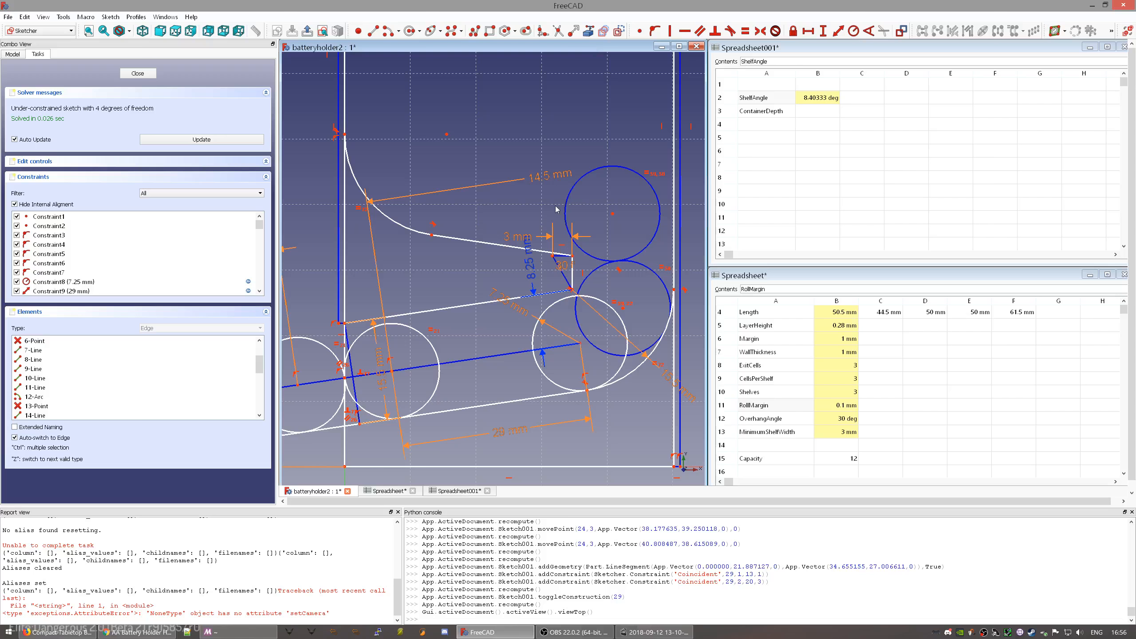
- Centre the whole holder in view and drag the upper blue circle up and left
{"action": "mouse_move", "coordinate": [504, 244]}
{"action": "middle_mouse_down"}
{"action": "mouse_move", "coordinate": [548, 246]}
{"action": "mouse_move", "coordinate": [510, 232]}
{"action": "middle_mouse_up"}
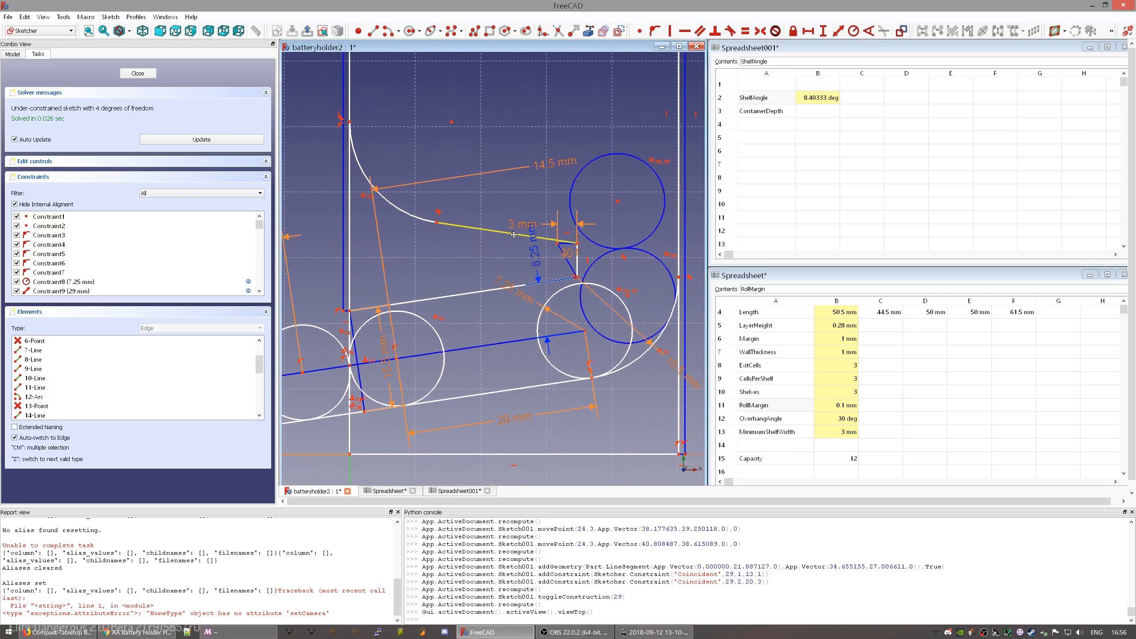
{"action": "scroll", "coordinate": [512, 243], "scroll_direction": "down", "scroll_amount": 3}
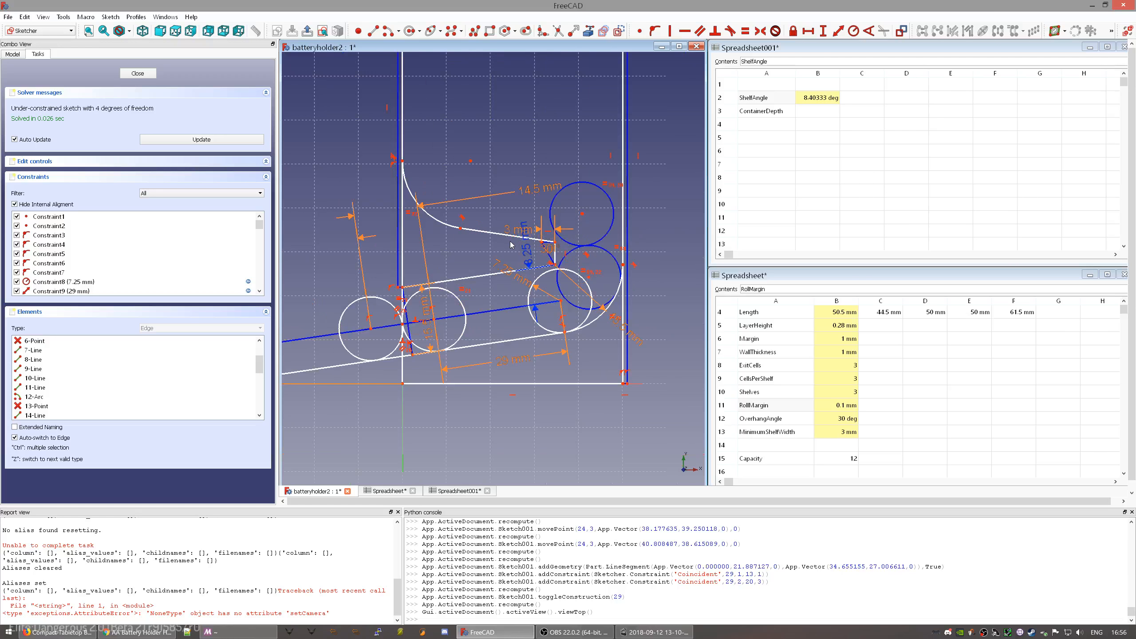
{"action": "mouse_move", "coordinate": [481, 255]}
{"action": "middle_mouse_down"}
{"action": "mouse_move", "coordinate": [528, 249]}
{"action": "mouse_move", "coordinate": [541, 233]}
{"action": "mouse_move", "coordinate": [518, 274]}
{"action": "mouse_move", "coordinate": [519, 261]}
{"action": "middle_mouse_up"}
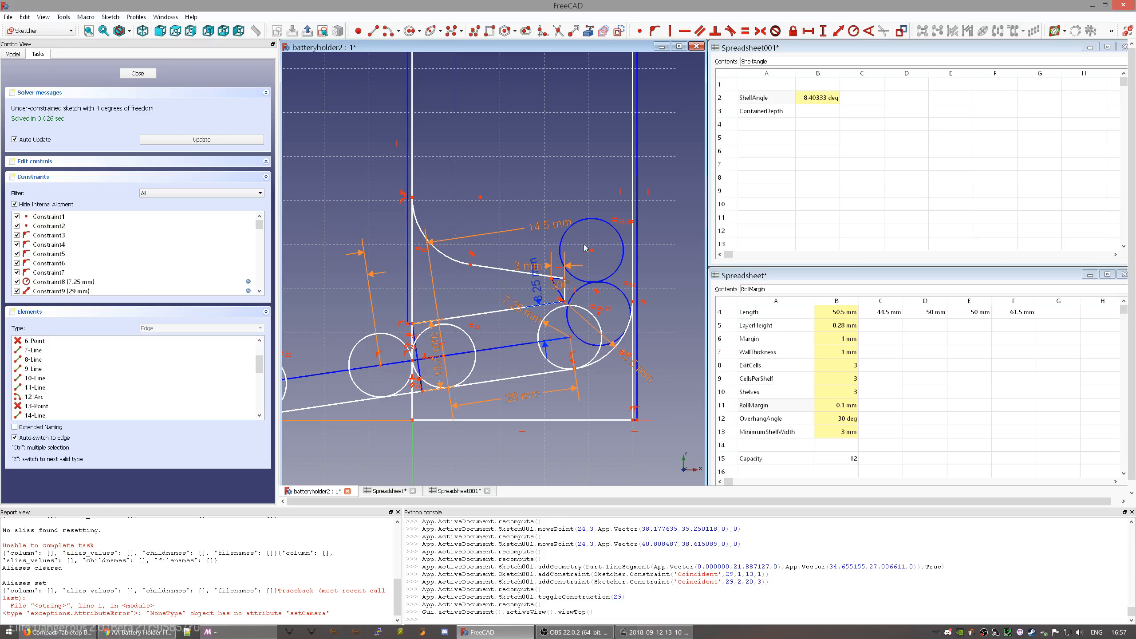
{"action": "mouse_move", "coordinate": [595, 255]}
{"action": "left_mouse_down"}
{"action": "mouse_move", "coordinate": [586, 205]}
{"action": "mouse_move", "coordinate": [549, 162]}
{"action": "mouse_move", "coordinate": [533, 202]}
{"action": "mouse_move", "coordinate": [606, 216]}
{"action": "mouse_move", "coordinate": [588, 264]}
{"action": "mouse_move", "coordinate": [582, 210]}
{"action": "mouse_move", "coordinate": [586, 237]}
{"action": "mouse_move", "coordinate": [598, 236]}
{"action": "mouse_move", "coordinate": [579, 222]}
{"action": "left_mouse_up"}
- Drag the outer rectangle's top edge downward to make the container shorter
{"action": "scroll", "coordinate": [526, 336], "scroll_direction": "down", "scroll_amount": 4}
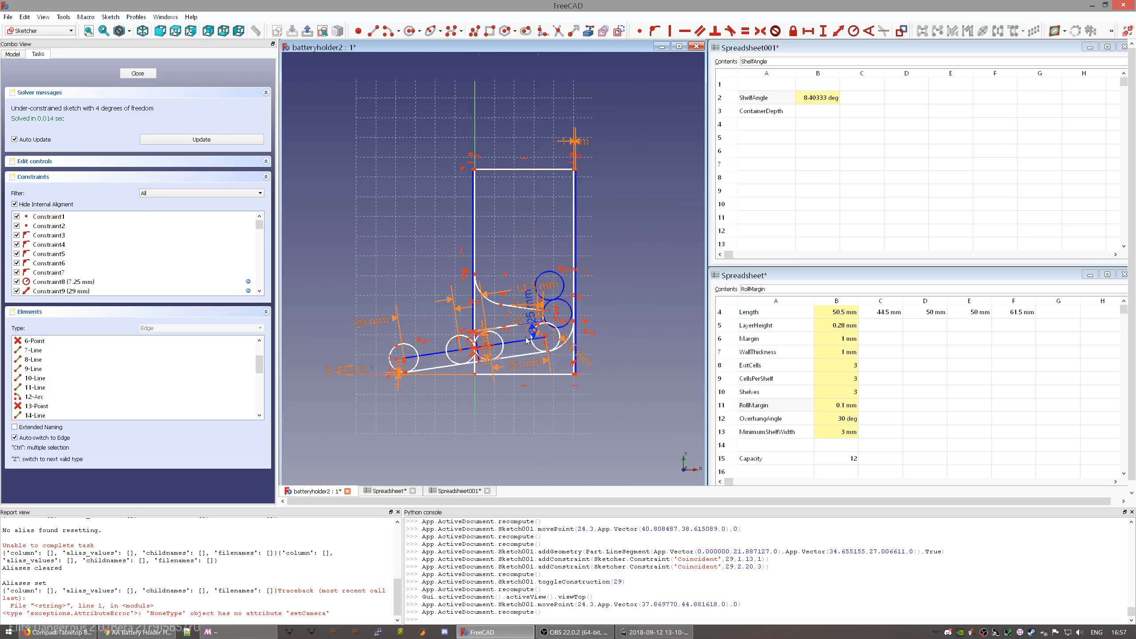
{"action": "mouse_move", "coordinate": [535, 172]}
{"action": "left_mouse_down"}
{"action": "mouse_move", "coordinate": [543, 253]}
{"action": "mouse_move", "coordinate": [543, 184]}
{"action": "mouse_move", "coordinate": [537, 205]}
{"action": "left_mouse_up"}
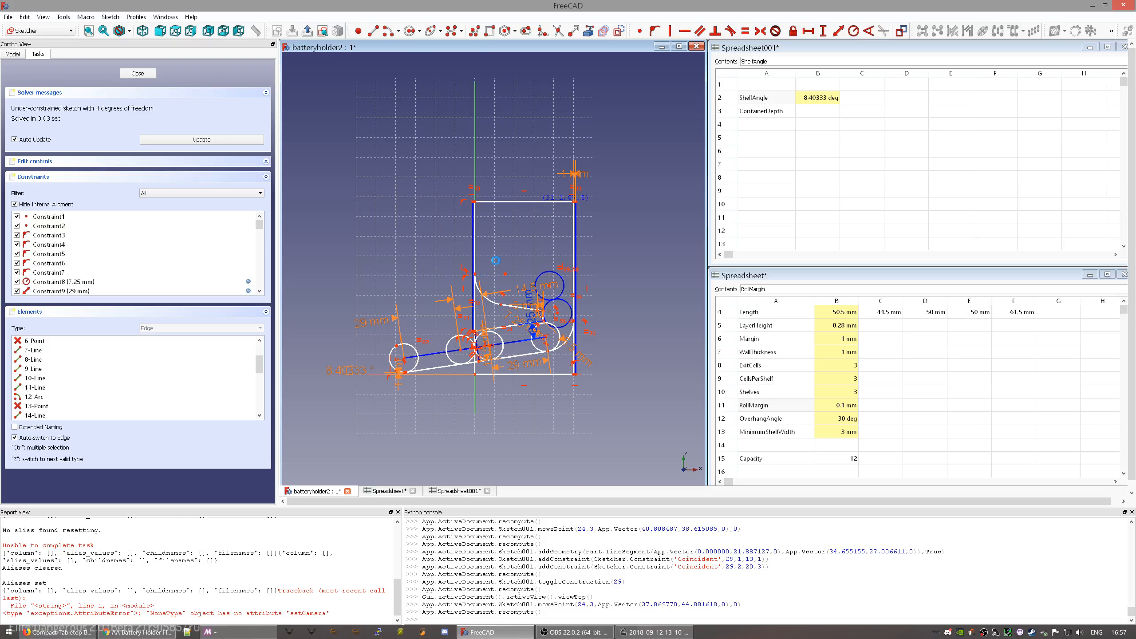
{"action": "scroll", "coordinate": [517, 266], "scroll_direction": "up", "scroll_amount": 4}
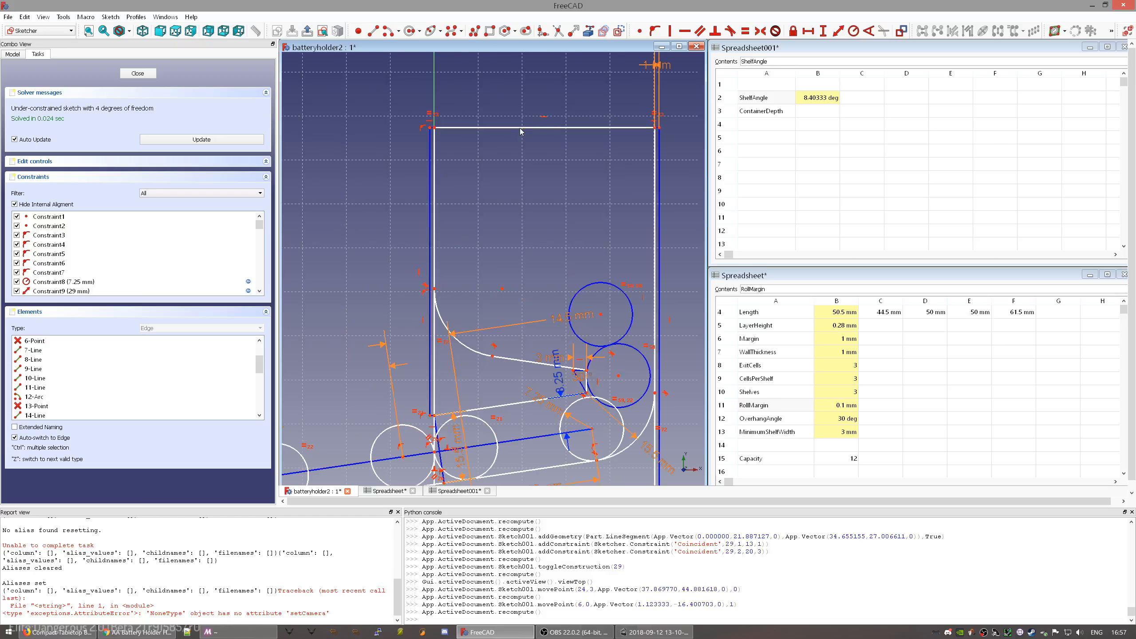
{"action": "left_click_drag", "start_coordinate": [522, 127], "coordinate": [522, 222]}
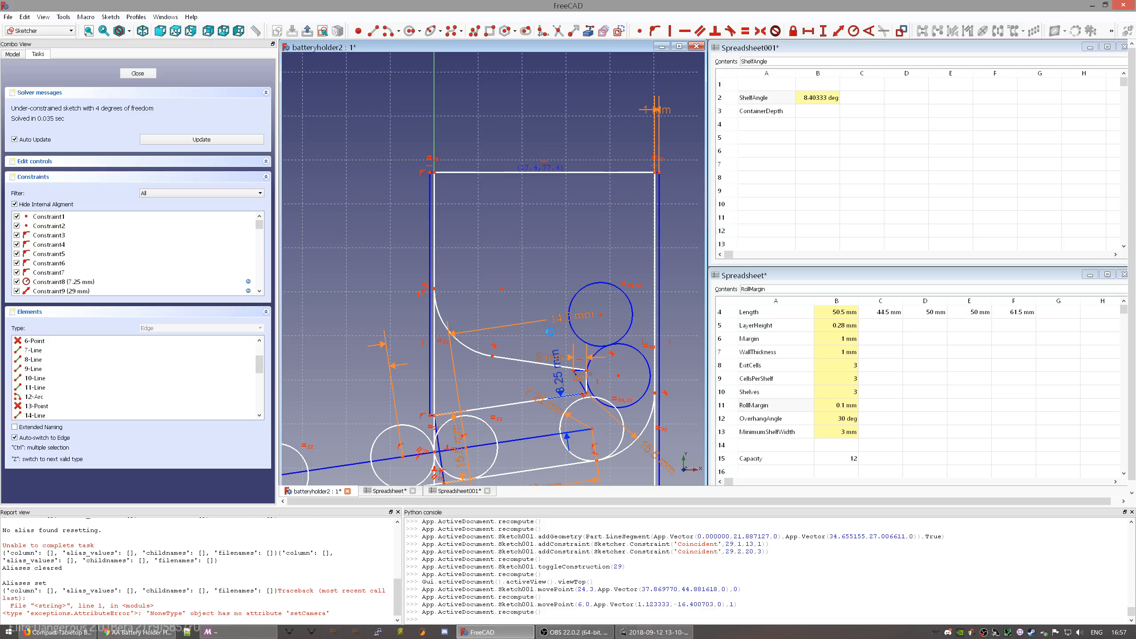
{"action": "mouse_move", "coordinate": [535, 361]}
{"action": "middle_mouse_down"}
{"action": "mouse_move", "coordinate": [526, 234]}
{"action": "mouse_move", "coordinate": [560, 316]}
{"action": "mouse_move", "coordinate": [544, 297]}
{"action": "middle_mouse_up"}
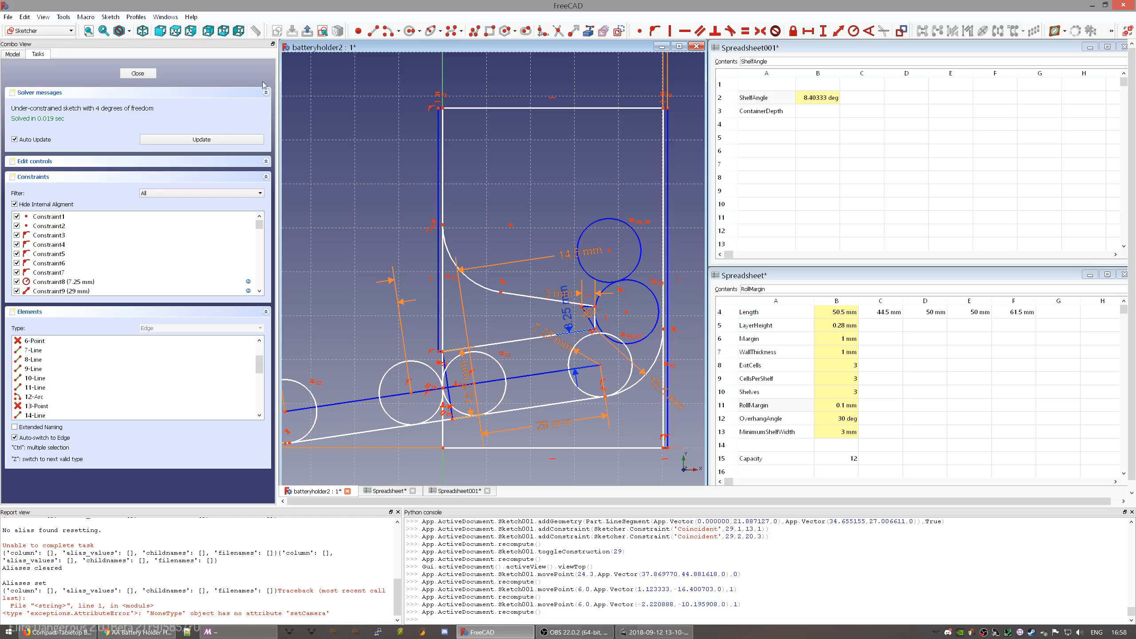
- Place a point on the slanted shelf line and try a horizontal distance constraint, which is rejected
{"action": "left_click", "coordinate": [357, 32]}
{"action": "left_click", "coordinate": [505, 411]}
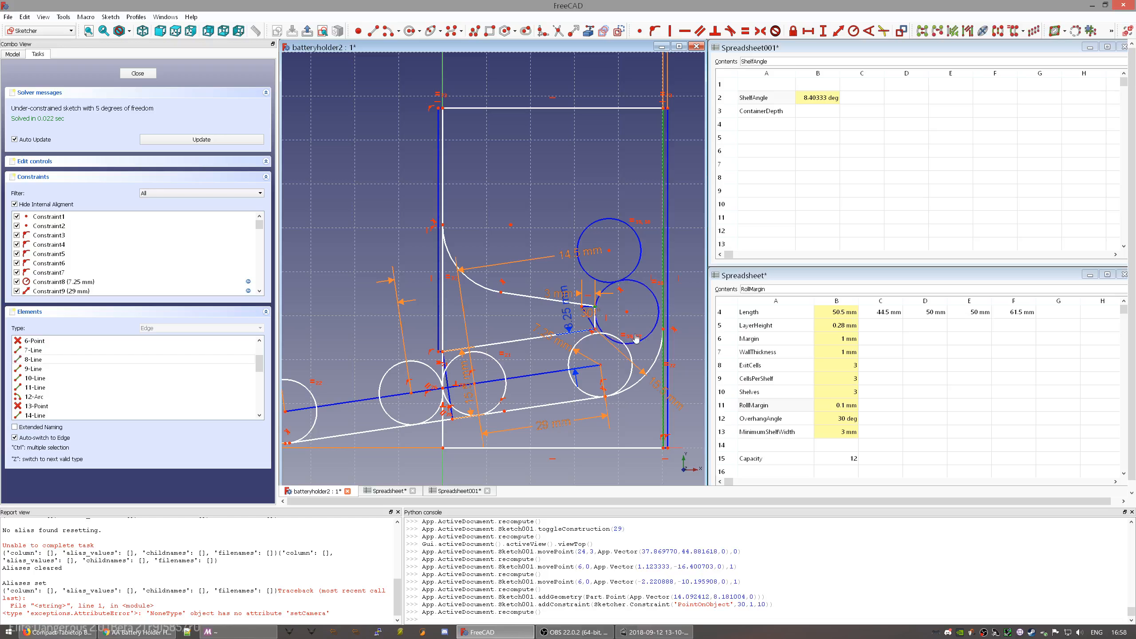
{"action": "left_click", "coordinate": [663, 334]}
{"action": "left_click", "coordinate": [550, 374]}
{"action": "left_click", "coordinate": [517, 426]}
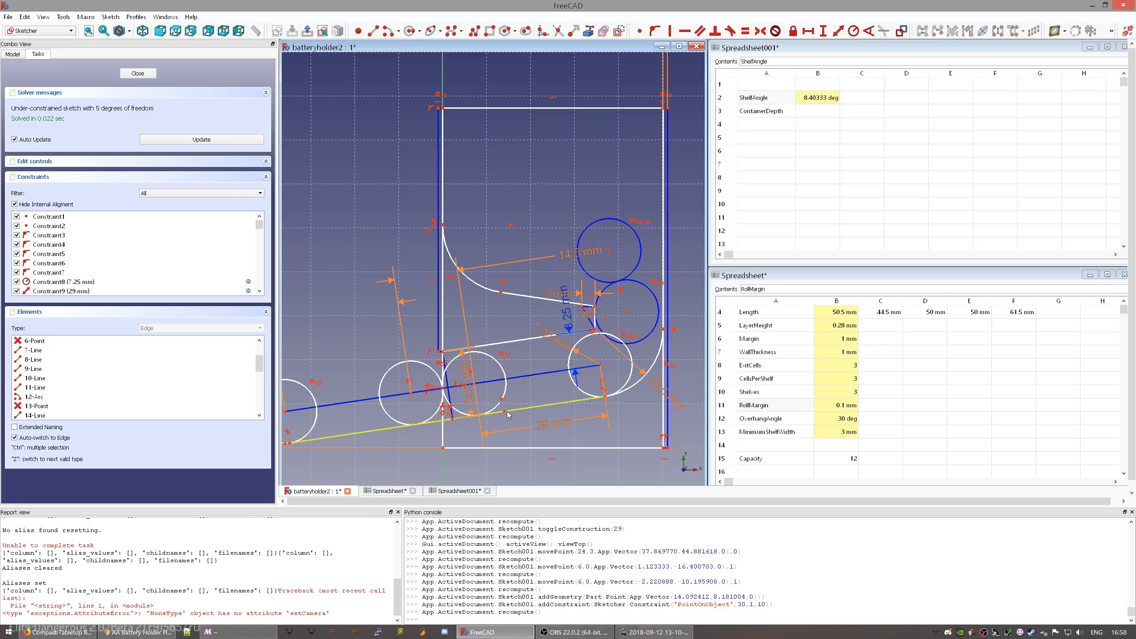
{"action": "left_click", "coordinate": [506, 412]}
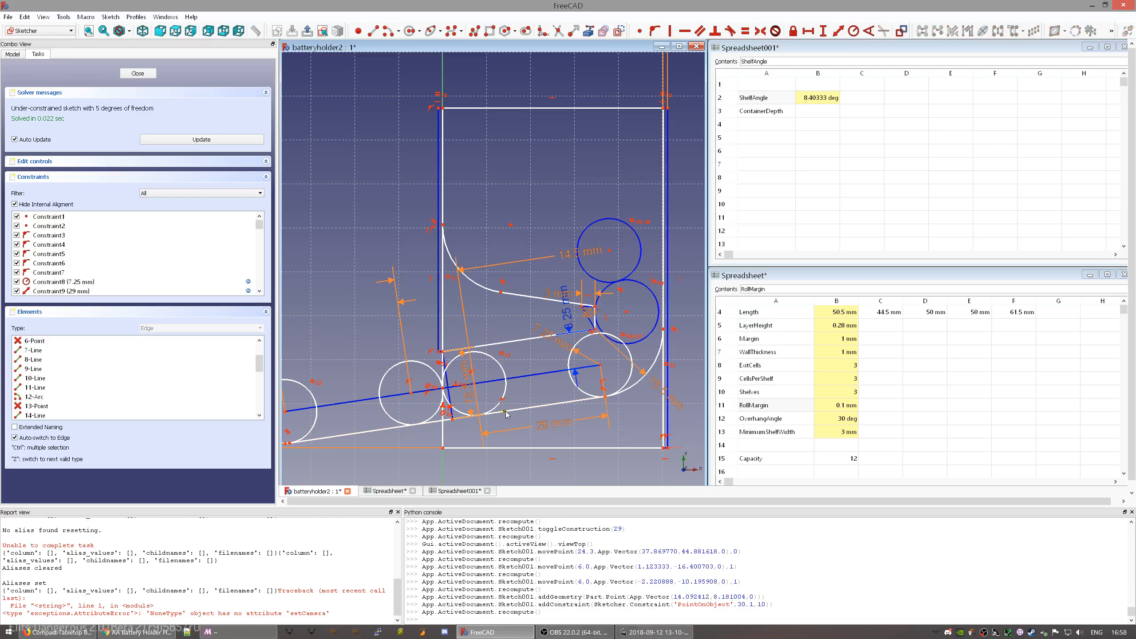
{"action": "left_click", "coordinate": [443, 436]}
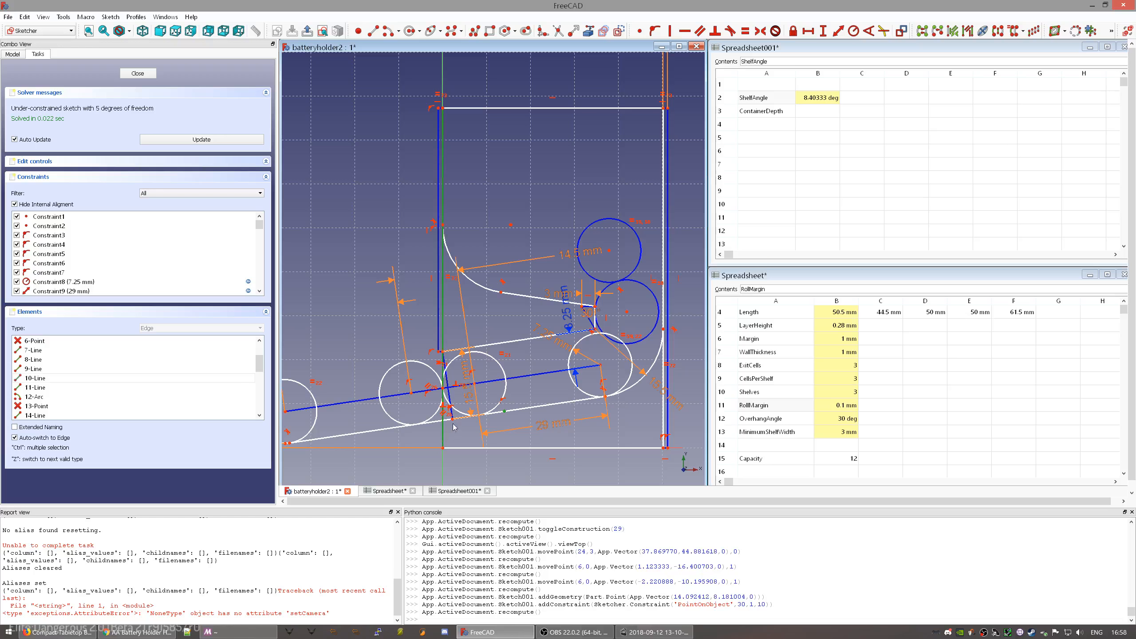
{"action": "key", "text": "shift+h"}
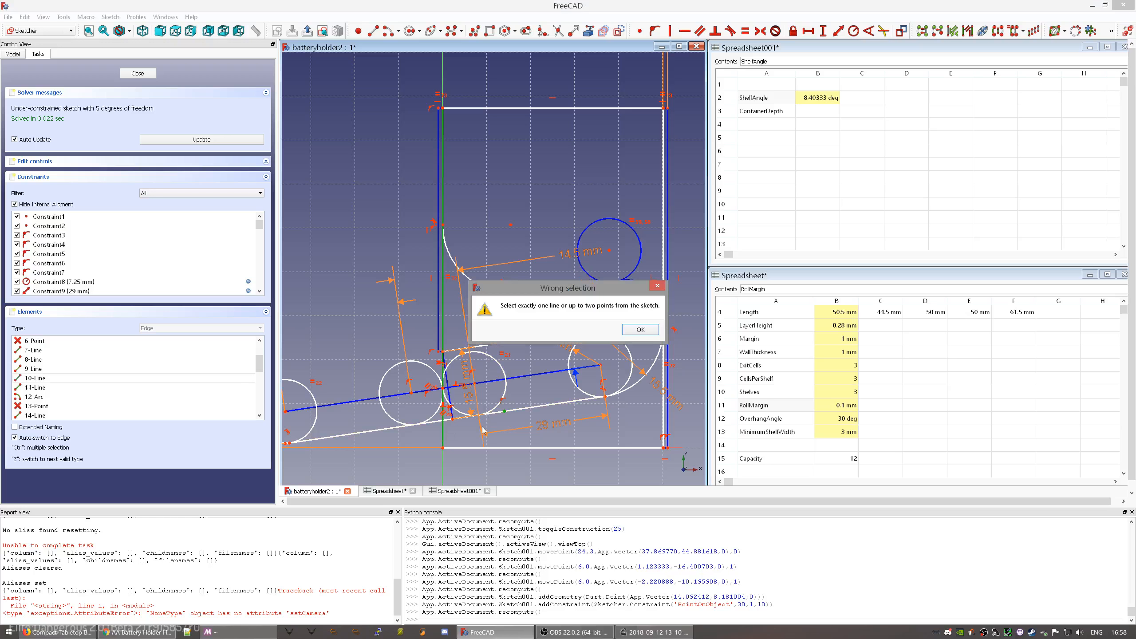
{"action": "key", "text": "Return"}
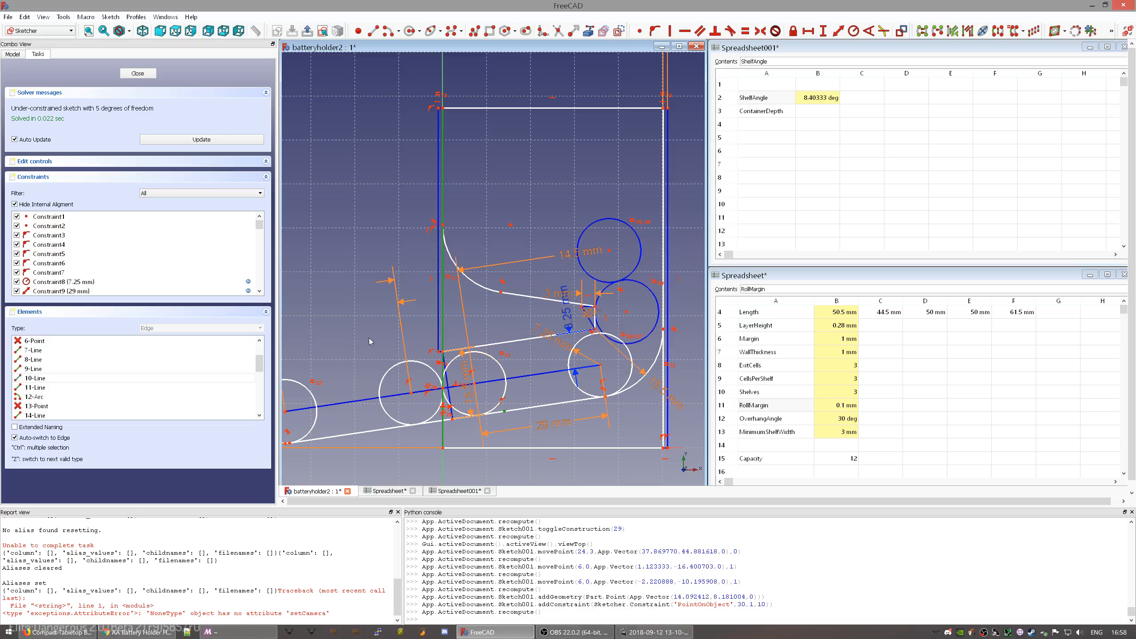
- Set the corner-to-point horizontal distance to Parameters.Diameter+Parameters.Margin (15.5 mm)
{"action": "left_click", "coordinate": [369, 336]}
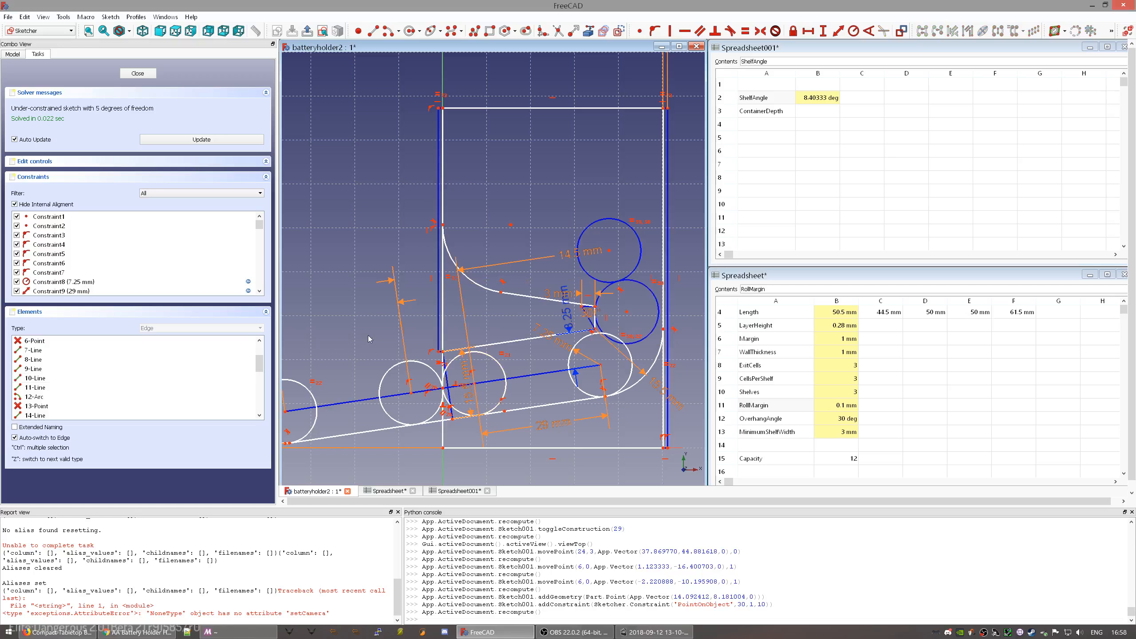
{"action": "left_click", "coordinate": [442, 447]}
{"action": "left_click", "coordinate": [504, 411]}
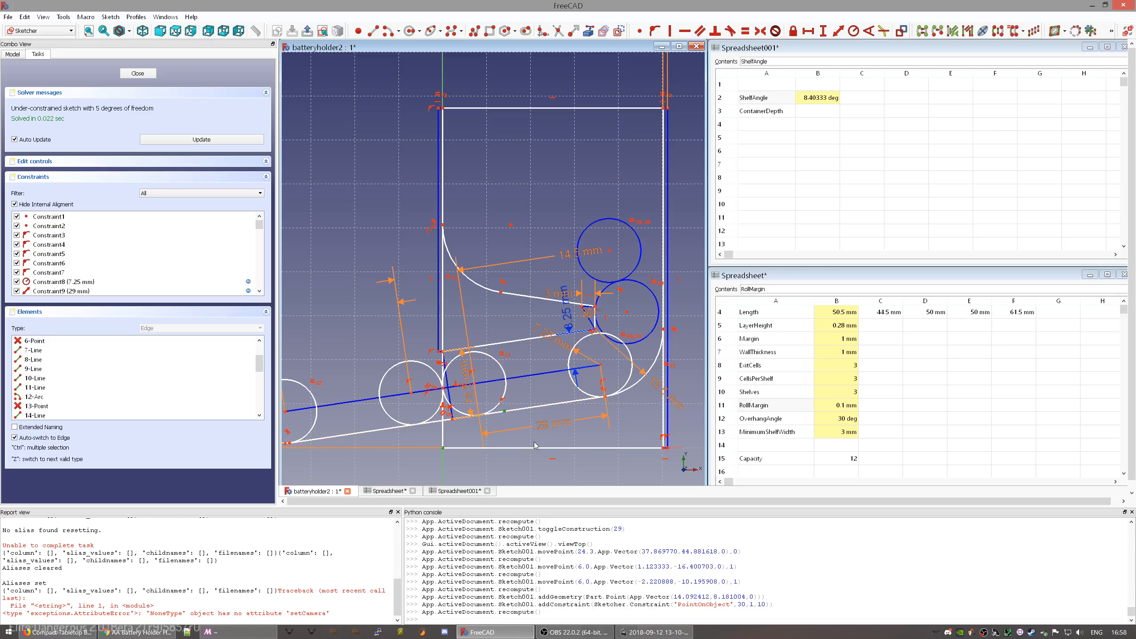
{"action": "key", "text": "shift+h"}
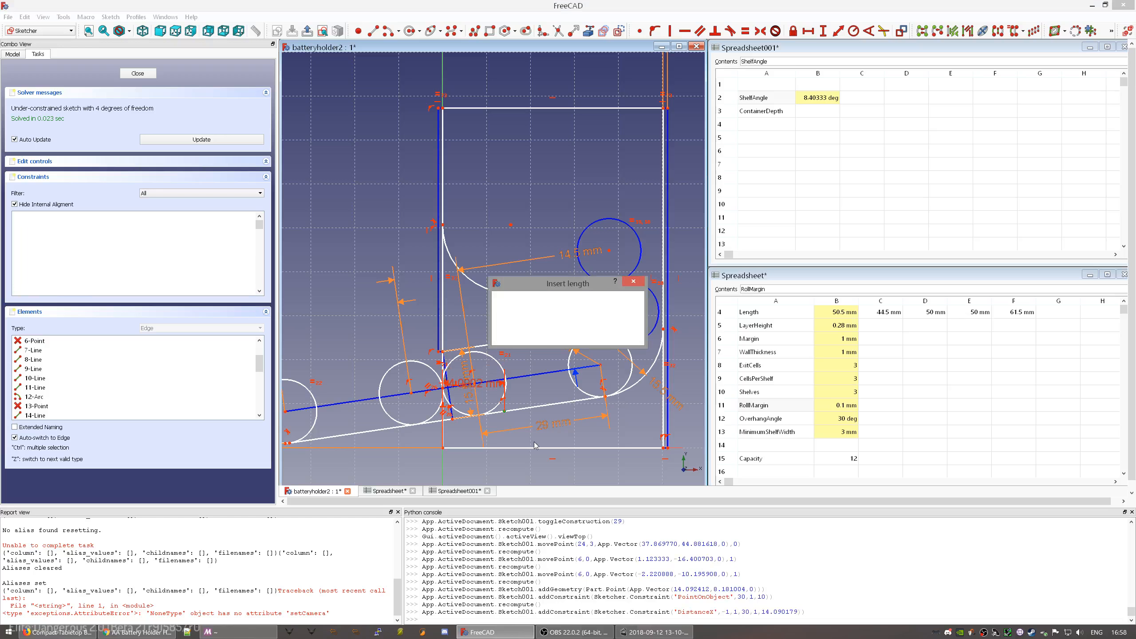
{"action": "key", "text": "equal"}
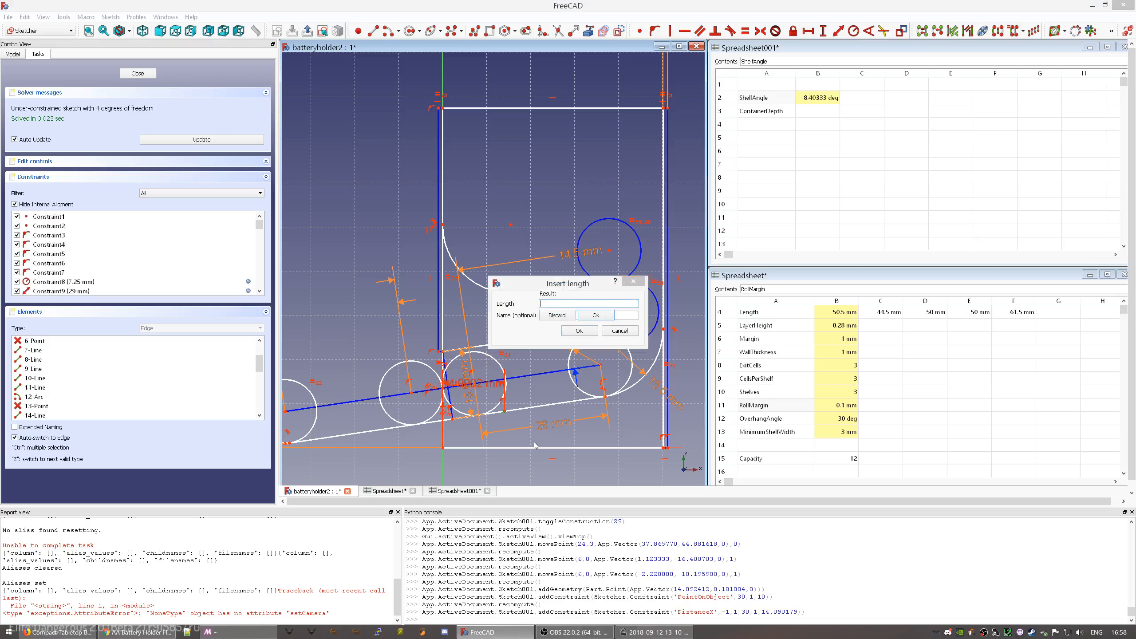
{"action": "type", "text": "Parameters.Diameter+Pa"}
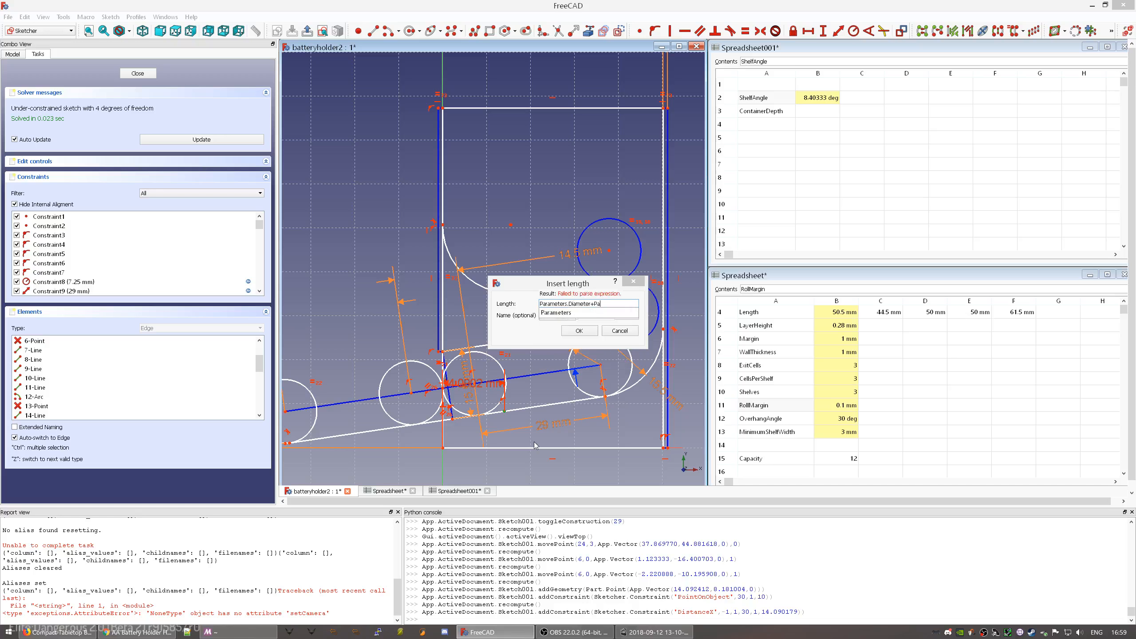
{"action": "key", "text": "Down"}
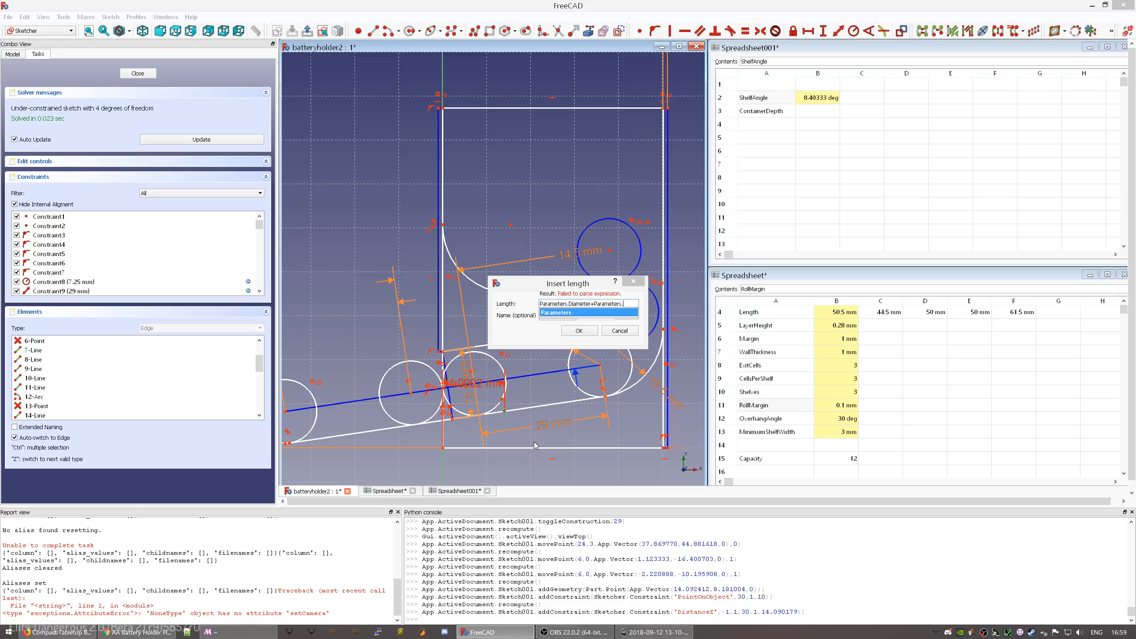
{"action": "type", "text": "Margin"}
{"action": "key", "text": "Return"}
{"action": "key", "text": "Return"}
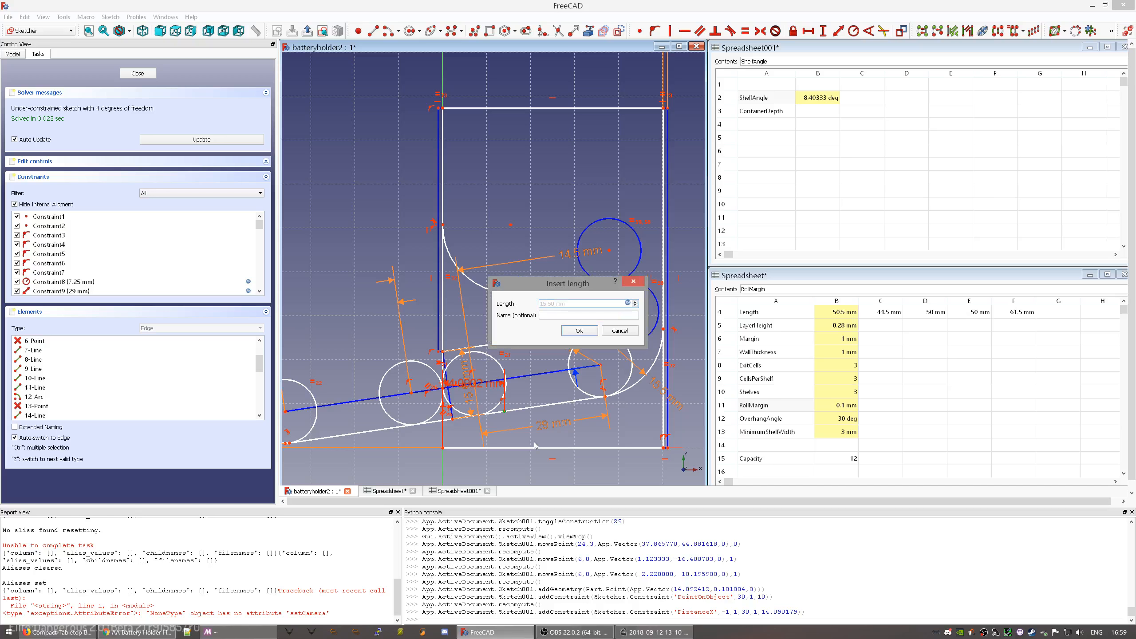
{"action": "left_click", "coordinate": [579, 332]}
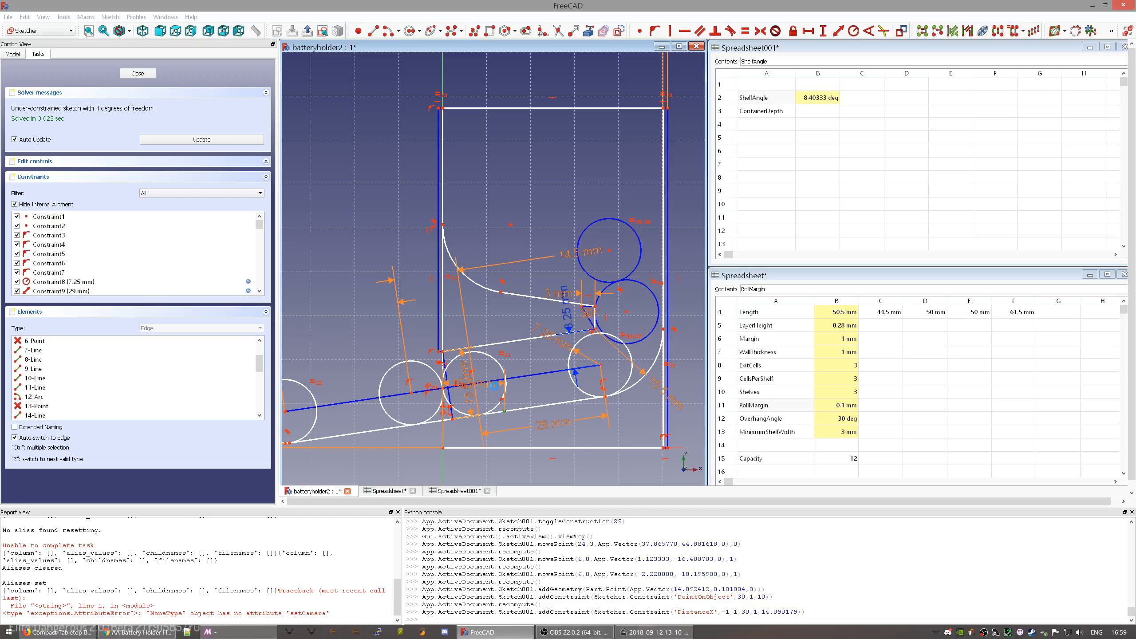
- Move the 15.5 mm label below the baseline and add a 23.6941 mm reference vertical distance
{"action": "mouse_move", "coordinate": [491, 386]}
{"action": "left_mouse_down"}
{"action": "mouse_move", "coordinate": [492, 473]}
{"action": "mouse_move", "coordinate": [474, 469]}
{"action": "left_mouse_up"}
{"action": "mouse_move", "coordinate": [552, 450]}
{"action": "middle_mouse_down"}
{"action": "mouse_move", "coordinate": [559, 409]}
{"action": "mouse_move", "coordinate": [579, 383]}
{"action": "middle_mouse_up"}
{"action": "scroll", "coordinate": [631, 300], "scroll_direction": "up", "scroll_amount": 3}
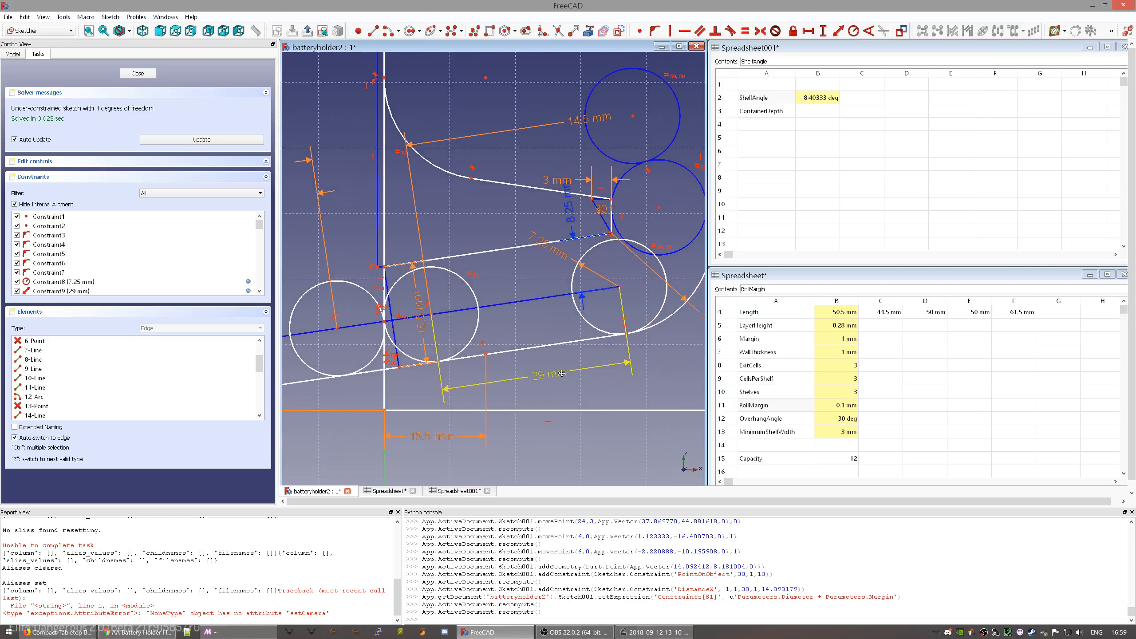
{"action": "left_click", "coordinate": [611, 204]}
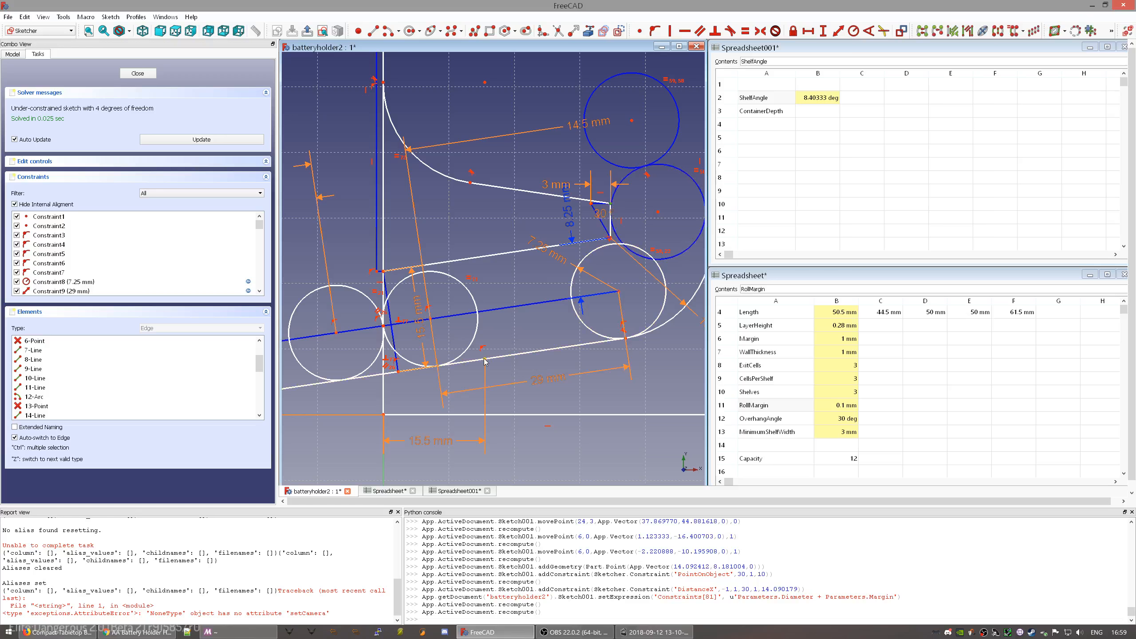
{"action": "left_click", "coordinate": [568, 337]}
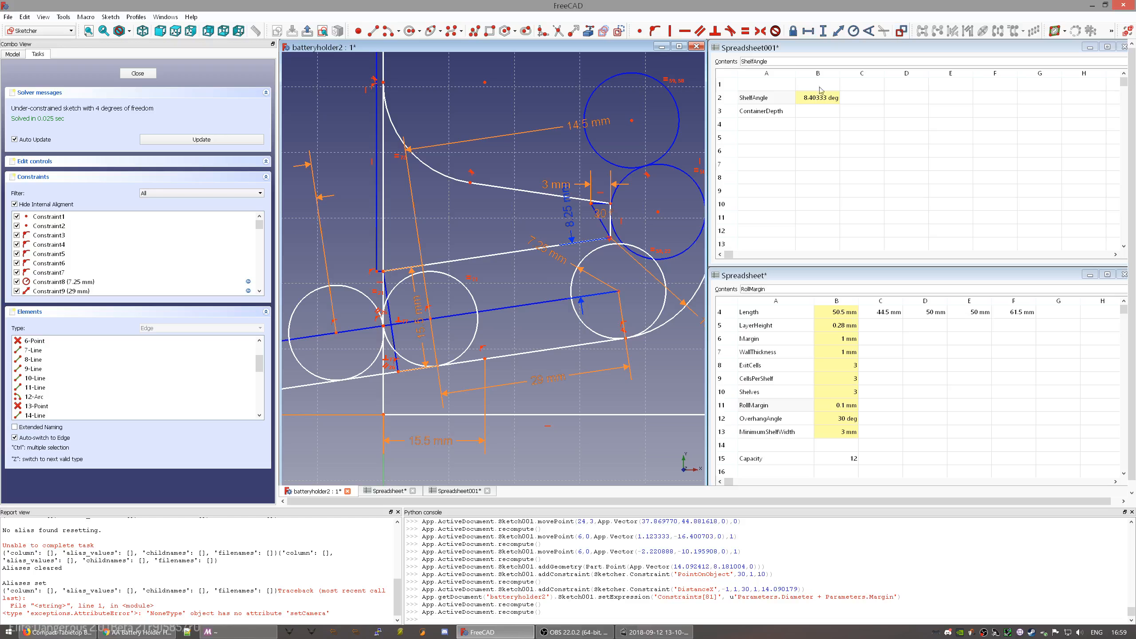
{"action": "left_click", "coordinate": [611, 205]}
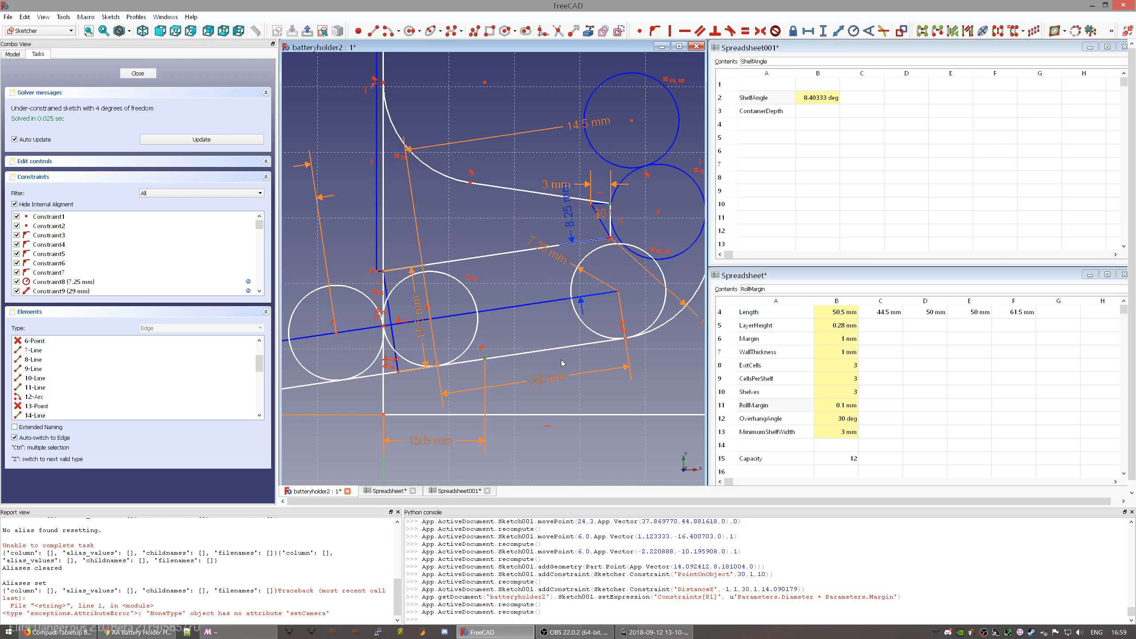
{"action": "key", "text": "i"}
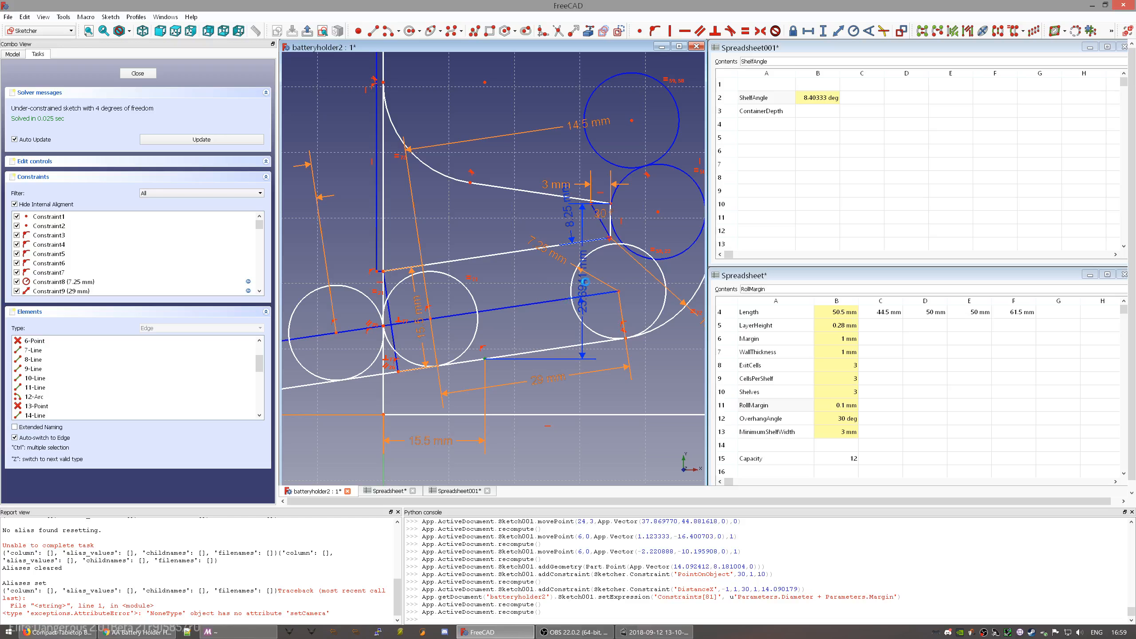
{"action": "left_click_drag", "start_coordinate": [537, 356], "coordinate": [512, 142]}
{"action": "mouse_move", "coordinate": [534, 194]}
{"action": "middle_mouse_down"}
{"action": "mouse_move", "coordinate": [508, 314]}
{"action": "mouse_move", "coordinate": [498, 259]}
{"action": "middle_mouse_up"}
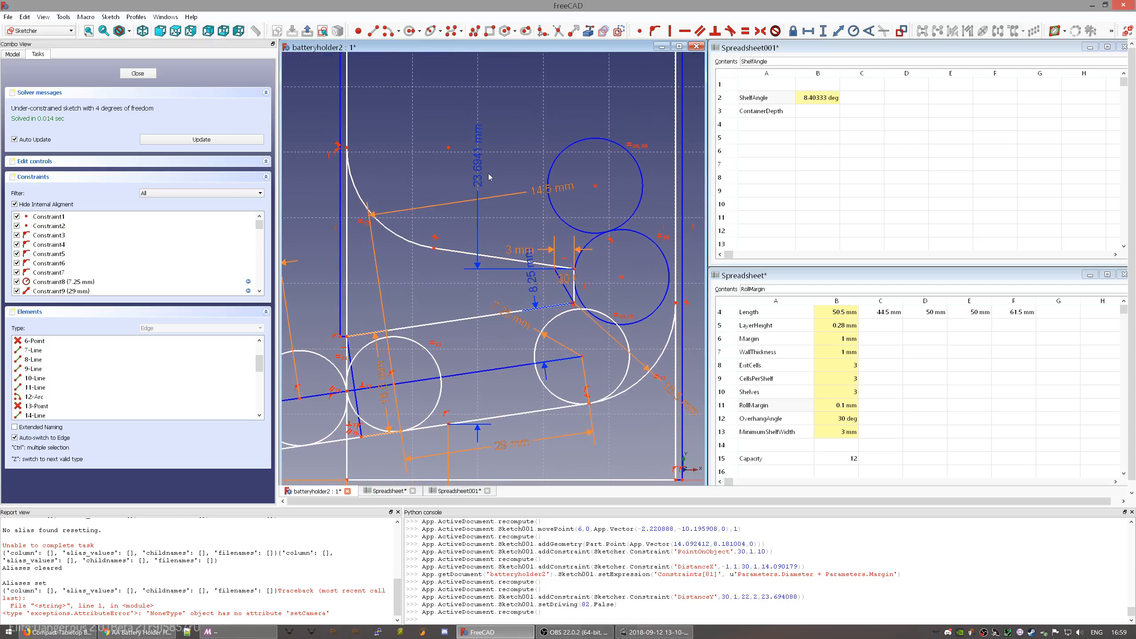
- Rename the 23.6941 mm vertical constraint (Constraint83) to ShelfHeight in the Constraints list
{"action": "left_click_drag", "start_coordinate": [480, 172], "coordinate": [485, 152]}
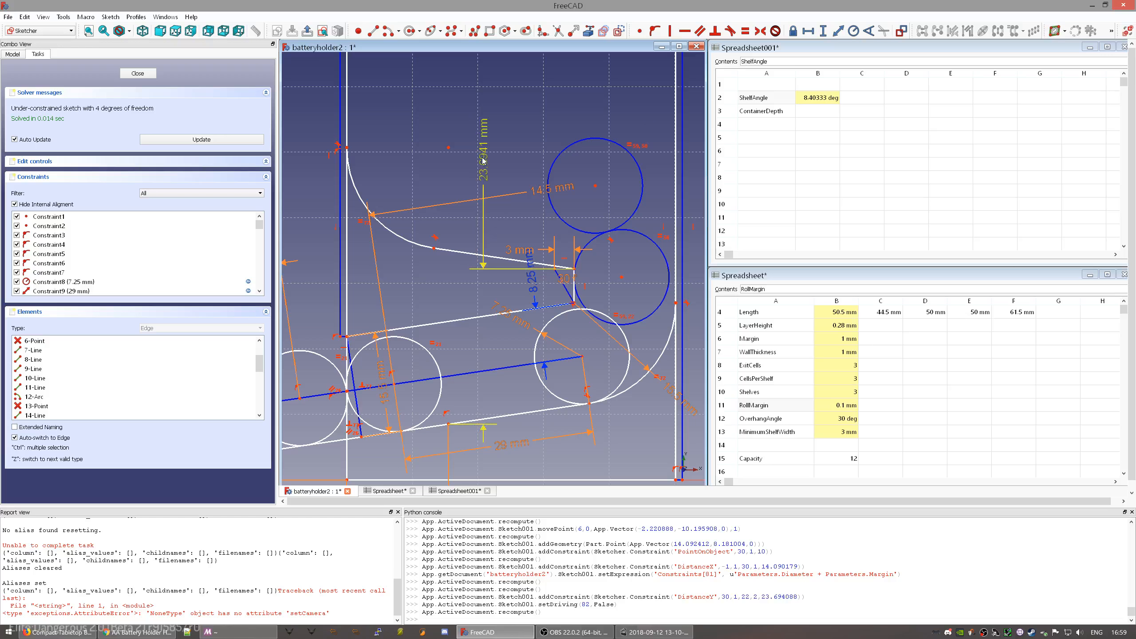
{"action": "scroll", "coordinate": [229, 275], "scroll_direction": "down", "scroll_amount": 20}
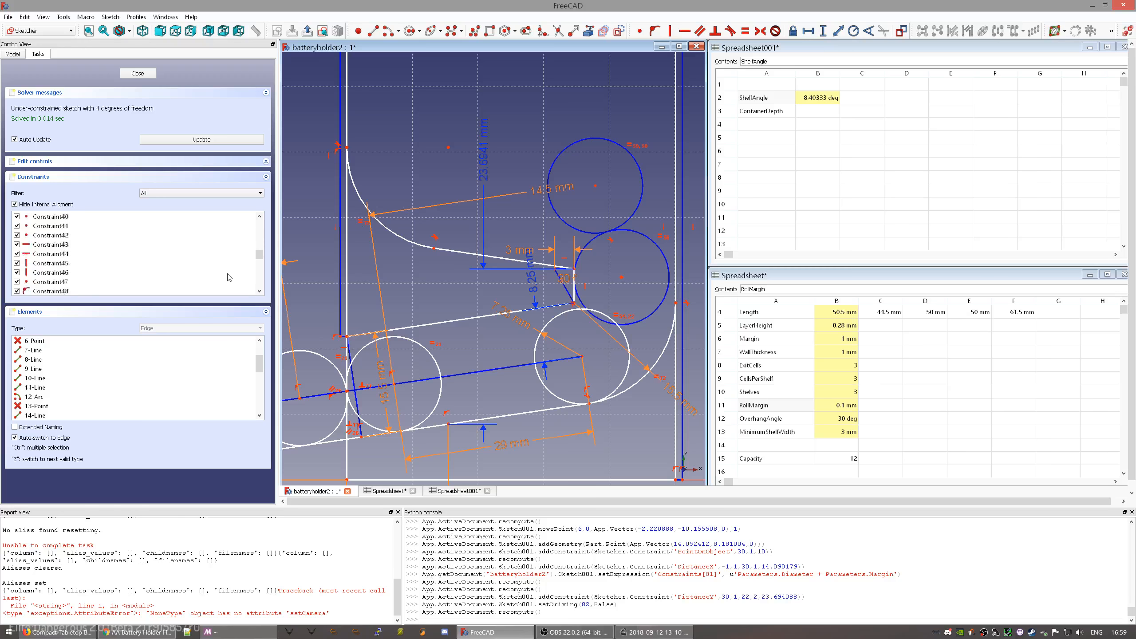
{"action": "left_click", "coordinate": [105, 283]}
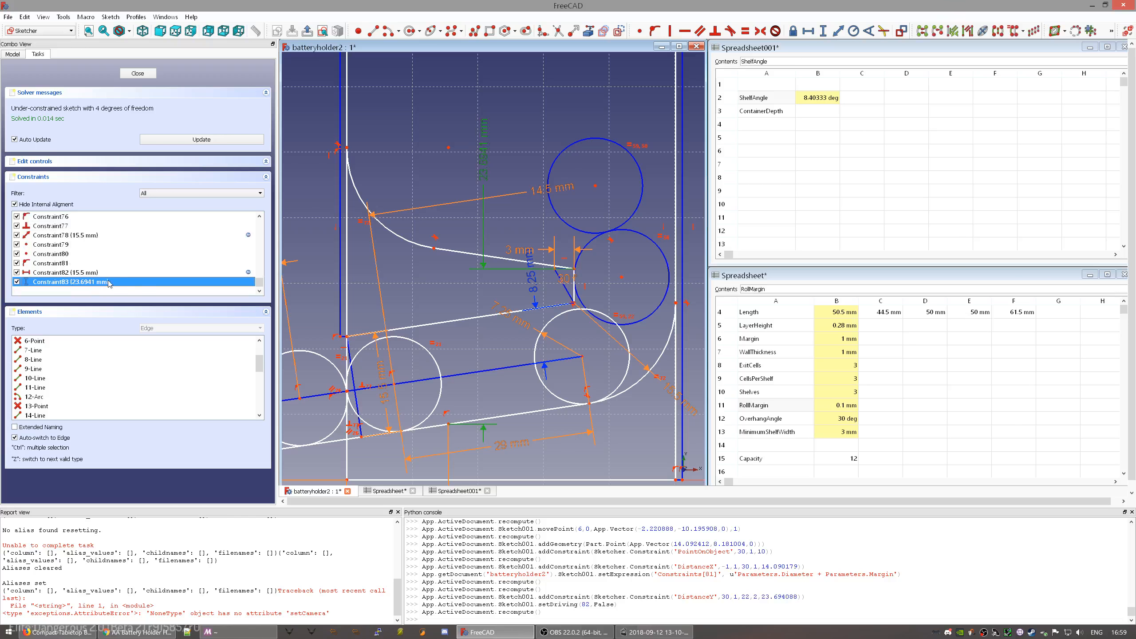
{"action": "right_click", "coordinate": [181, 287]}
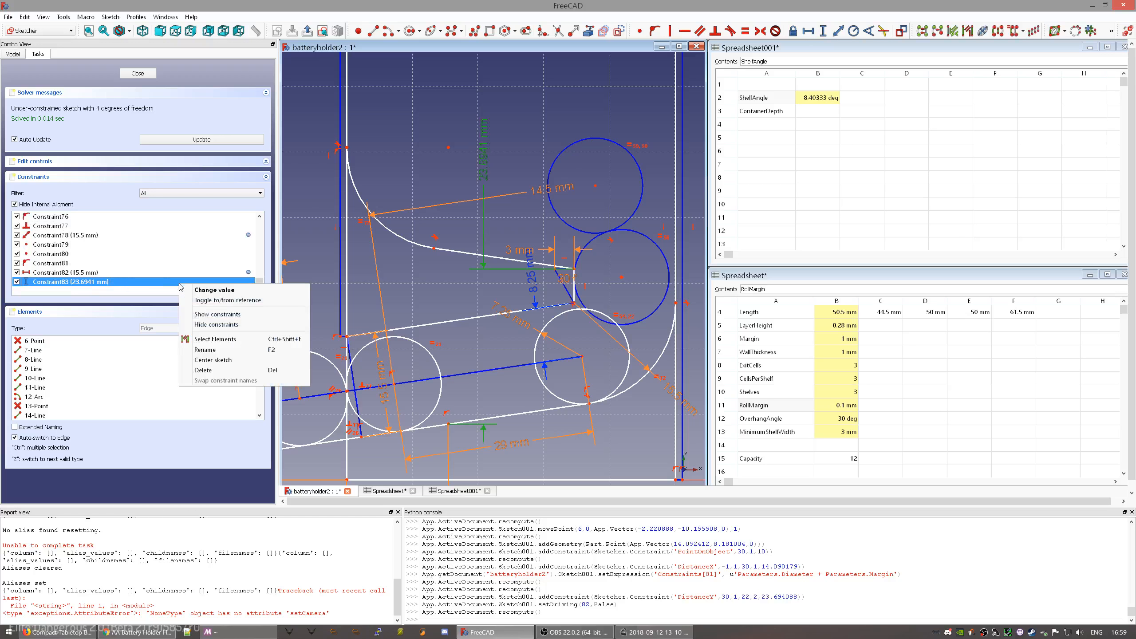
{"action": "left_click", "coordinate": [215, 350]}
{"action": "type", "text": "ShelfHeight"}
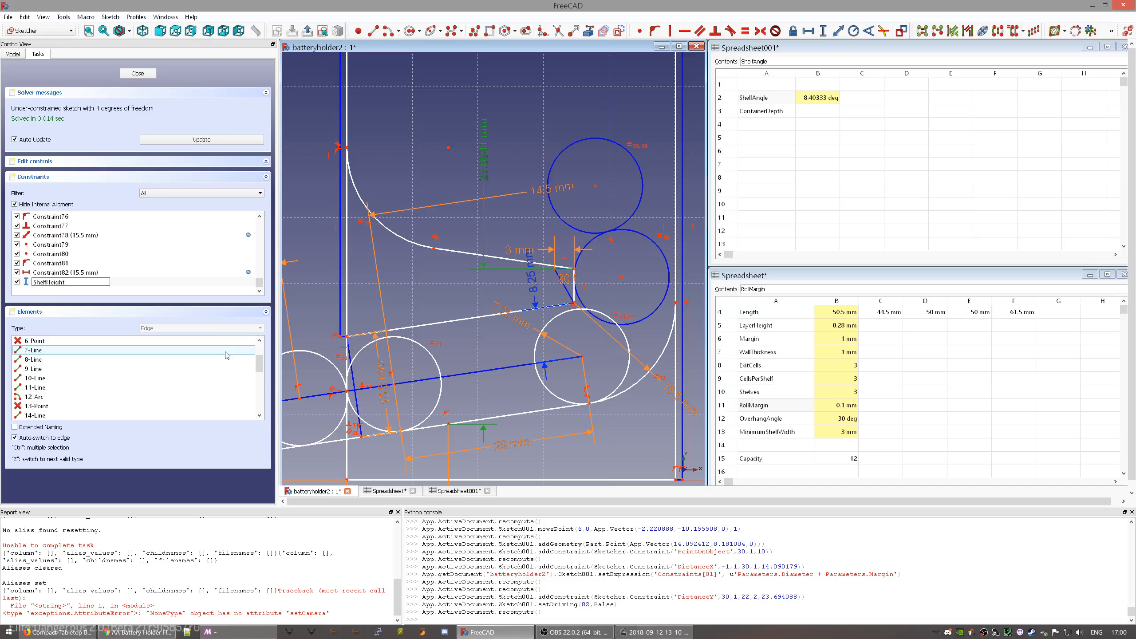
{"action": "key", "text": "Return"}
{"action": "left_click", "coordinate": [303, 332]}
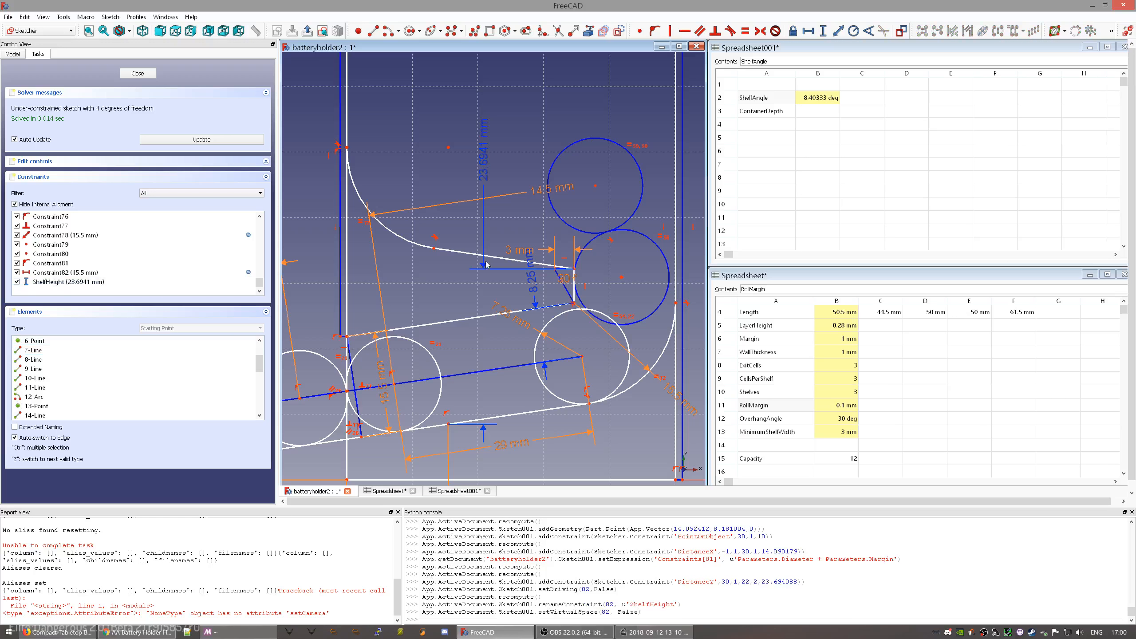
{"action": "scroll", "coordinate": [487, 265], "scroll_direction": "down", "scroll_amount": 2}
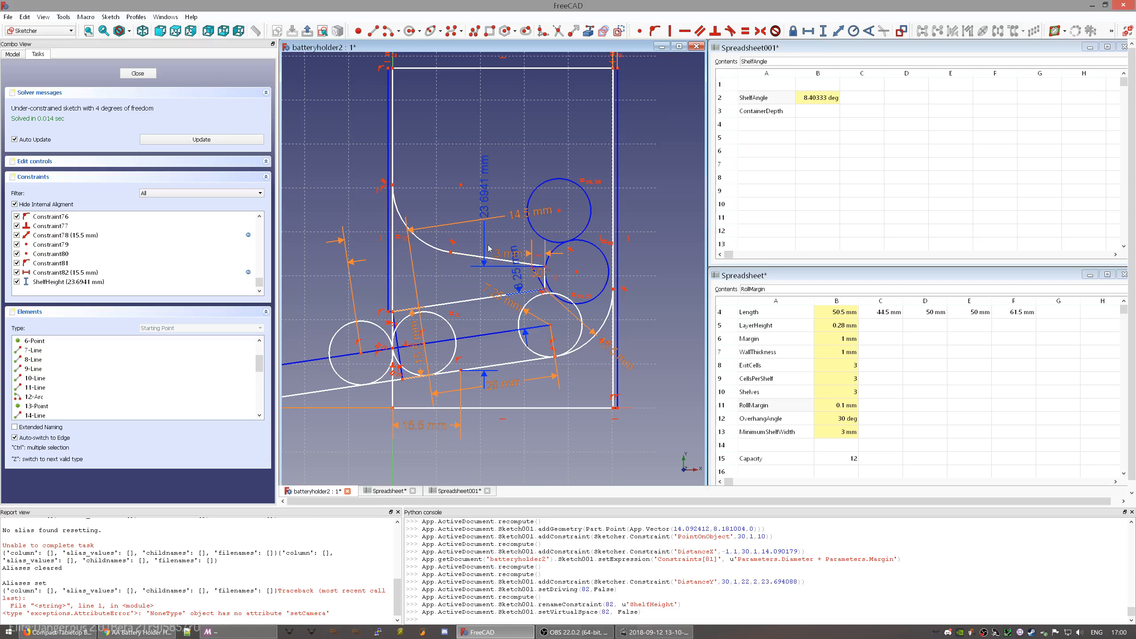
- Add a 26.5397 mm vertical distance from the arc's upper endpoint to the top-left corner, leaving it without an expression
{"action": "mouse_move", "coordinate": [452, 242]}
{"action": "middle_mouse_down"}
{"action": "mouse_move", "coordinate": [457, 275]}
{"action": "mouse_move", "coordinate": [432, 258]}
{"action": "middle_mouse_up"}
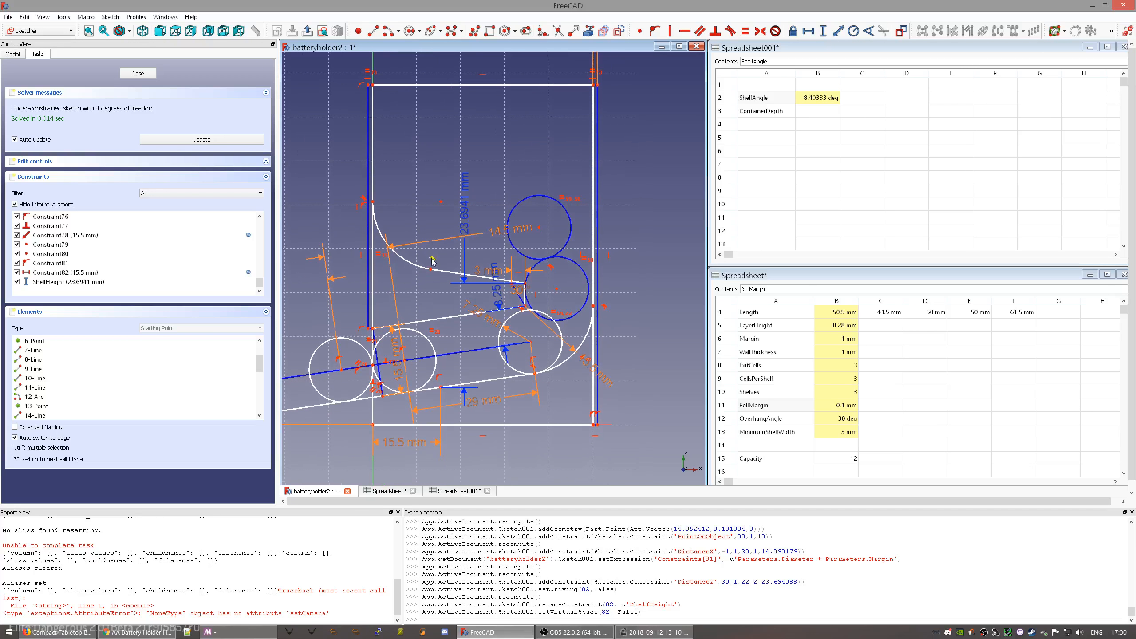
{"action": "left_click", "coordinate": [372, 204]}
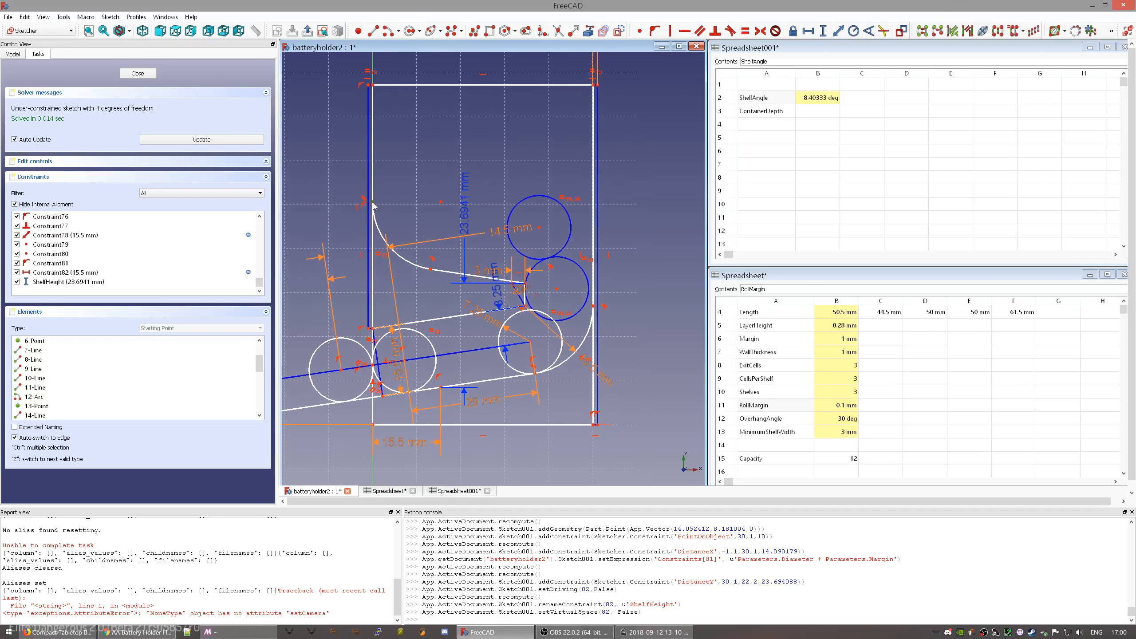
{"action": "left_click", "coordinate": [373, 86]}
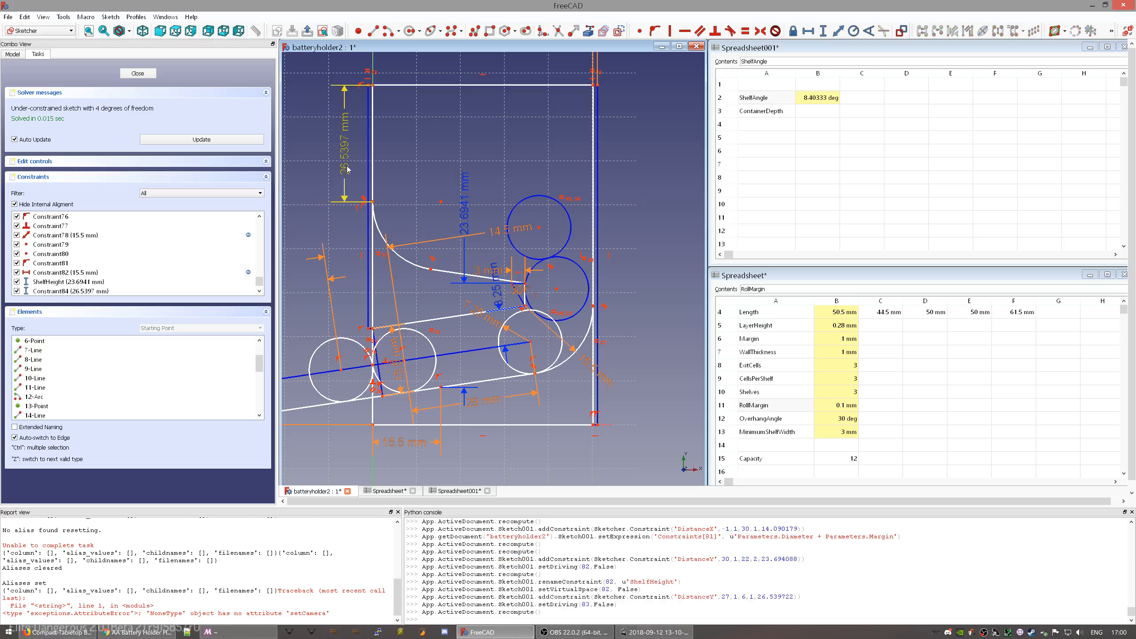
{"action": "double_click", "coordinate": [348, 169]}
{"action": "key", "text": "equal"}
{"action": "type", "text": "She"}
{"action": "key", "text": "BackSpace"}
{"action": "key", "text": "BackSpace"}
{"action": "key", "text": "BackSpace"}
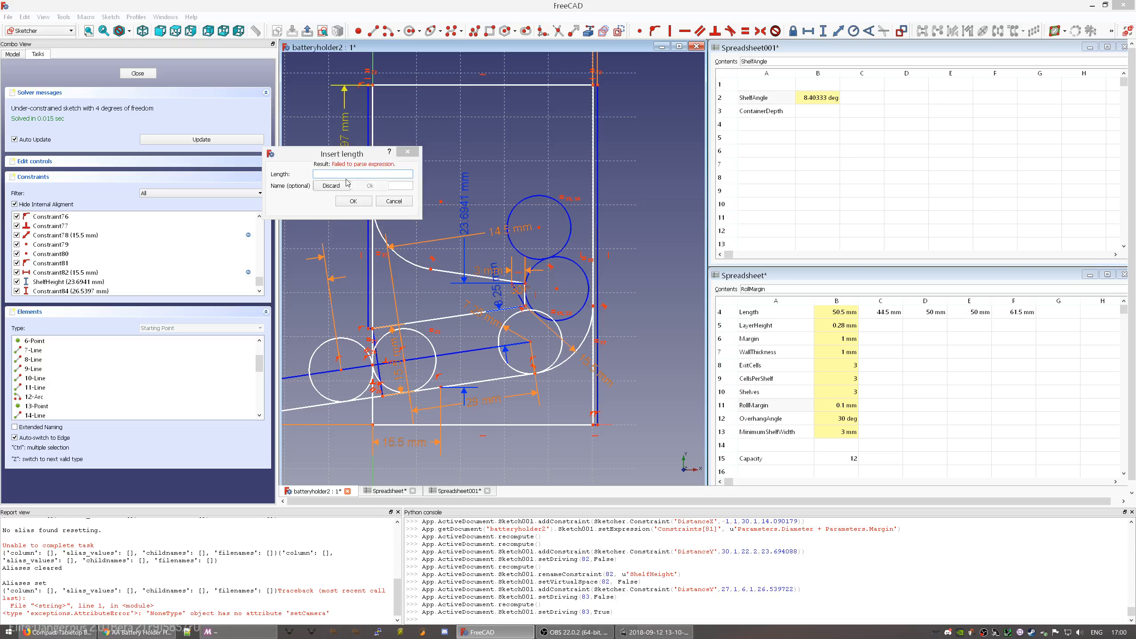
{"action": "type", "text": "Sk"}
{"action": "key", "text": "BackSpace"}
{"action": "key", "text": "BackSpace"}
{"action": "left_click", "coordinate": [396, 202]}
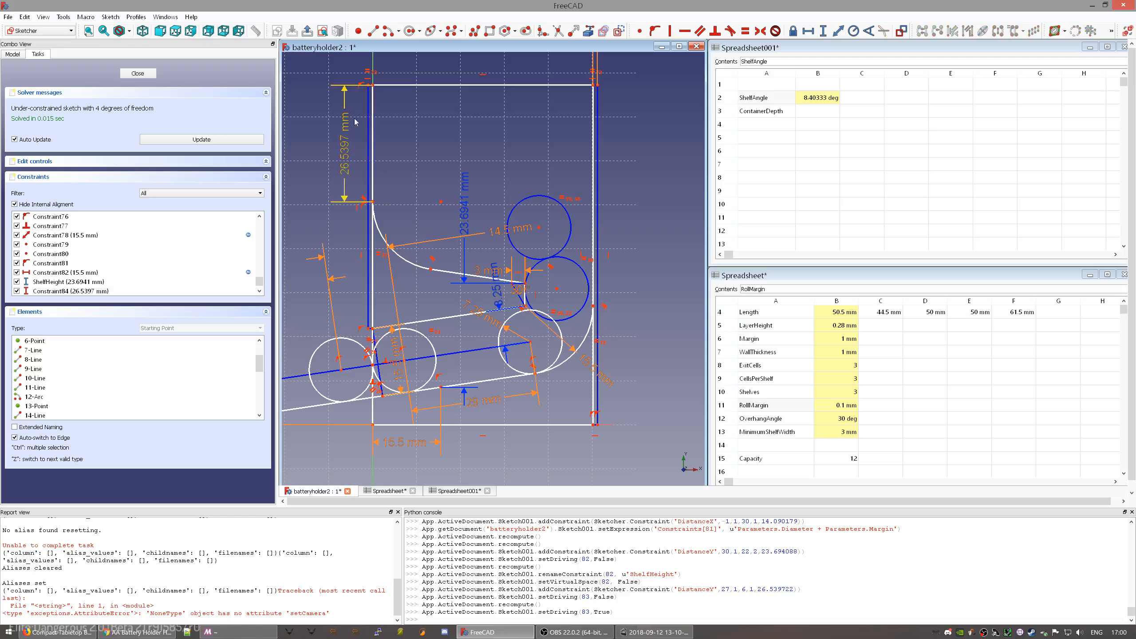
- Get the Line tool ready for drawing a vertical line at the top-left corner
{"action": "left_click", "coordinate": [374, 32]}
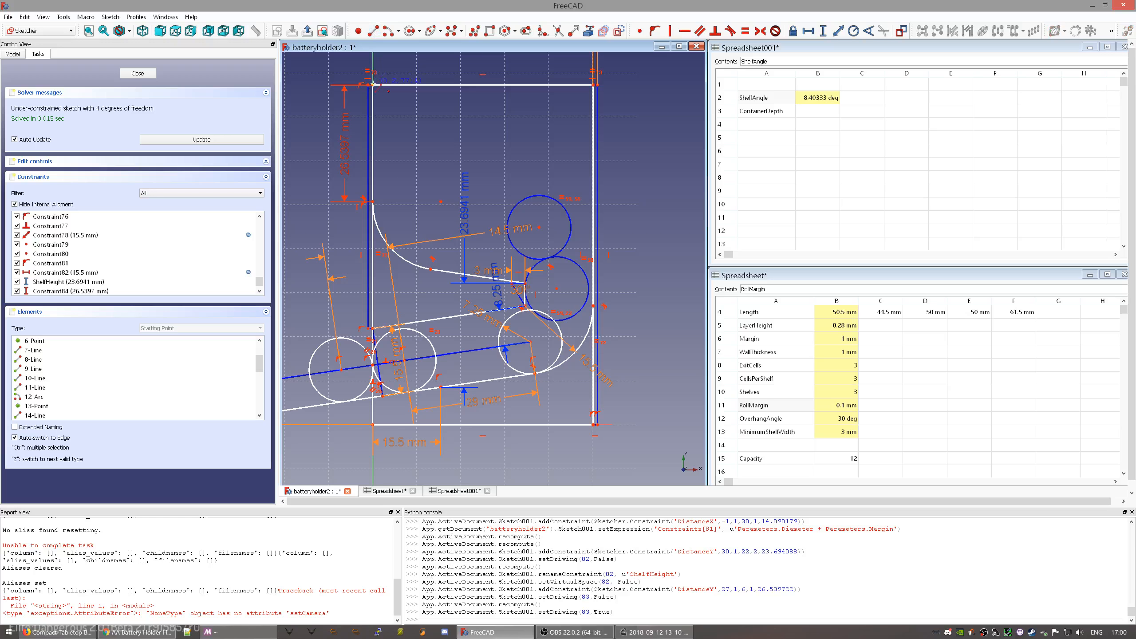
{"action": "key", "text": "Escape"}
{"action": "left_click", "coordinate": [345, 172]}
{"action": "left_click", "coordinate": [384, 175]}
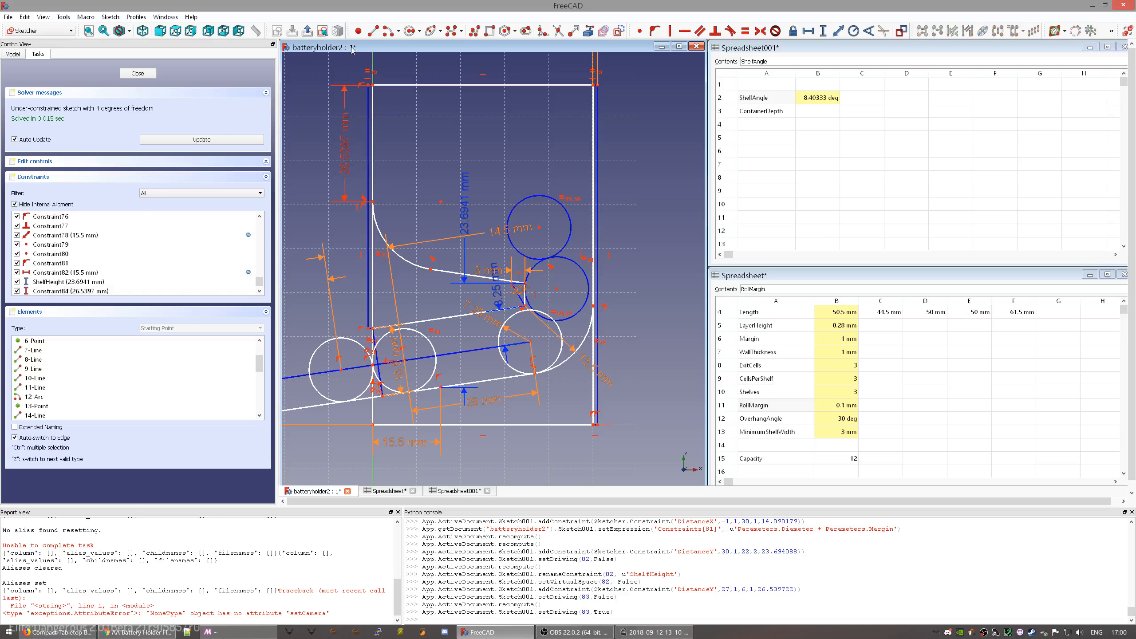
{"action": "left_click", "coordinate": [372, 32]}
- Draw a vertical line, then delete it with the 26.5397 mm dimension and redundant Constraint86
{"action": "left_click", "coordinate": [373, 202]}
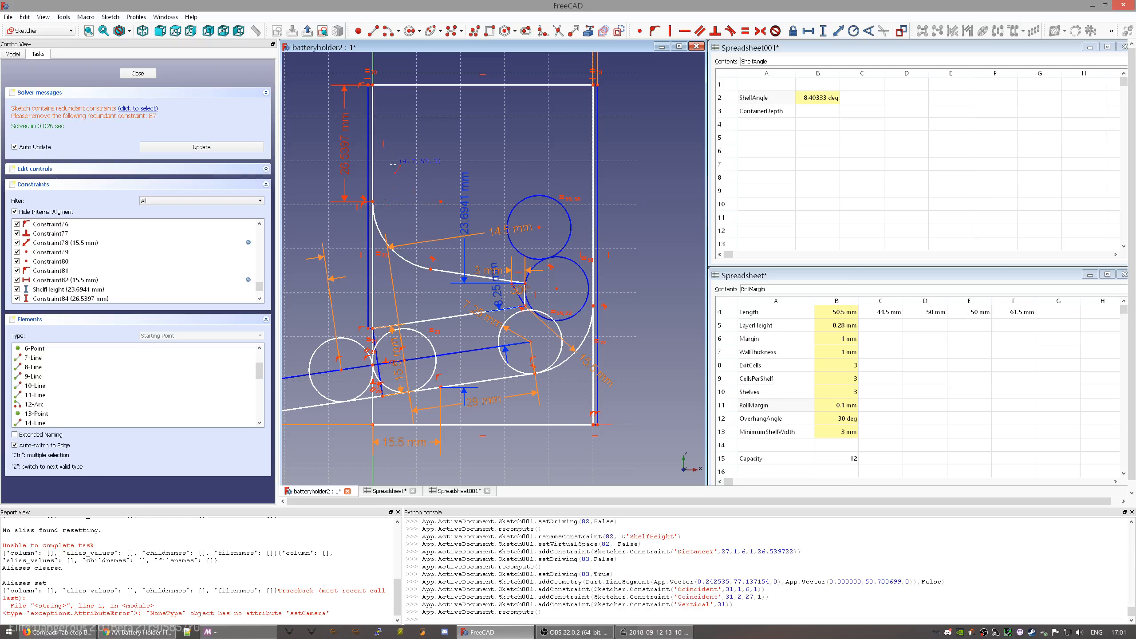
{"action": "left_click", "coordinate": [346, 157]}
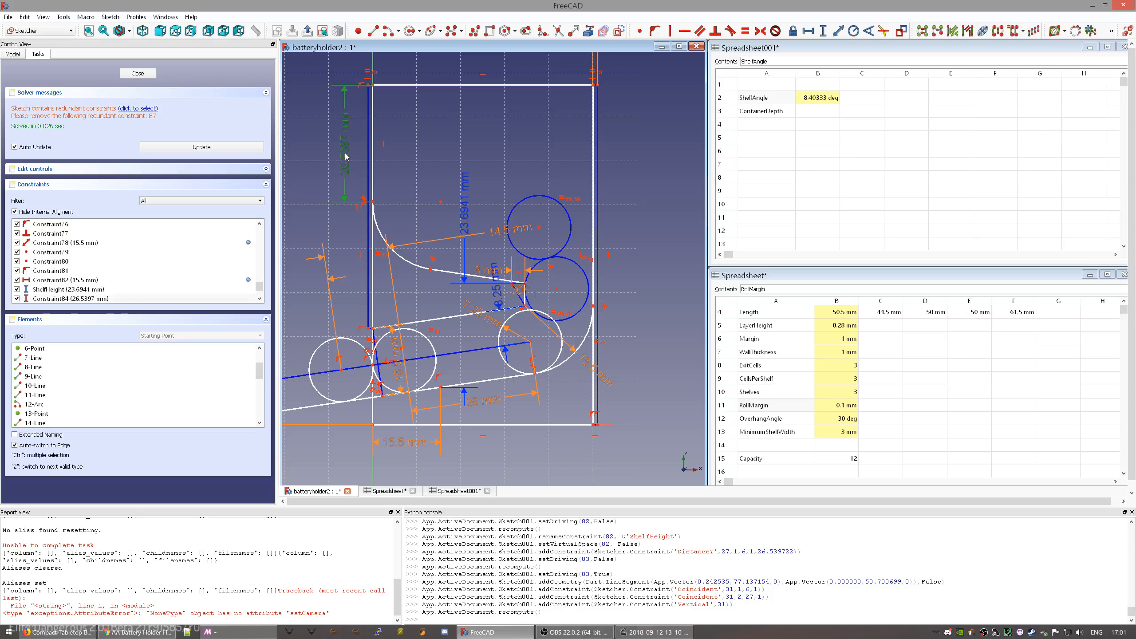
{"action": "key", "text": "Delete"}
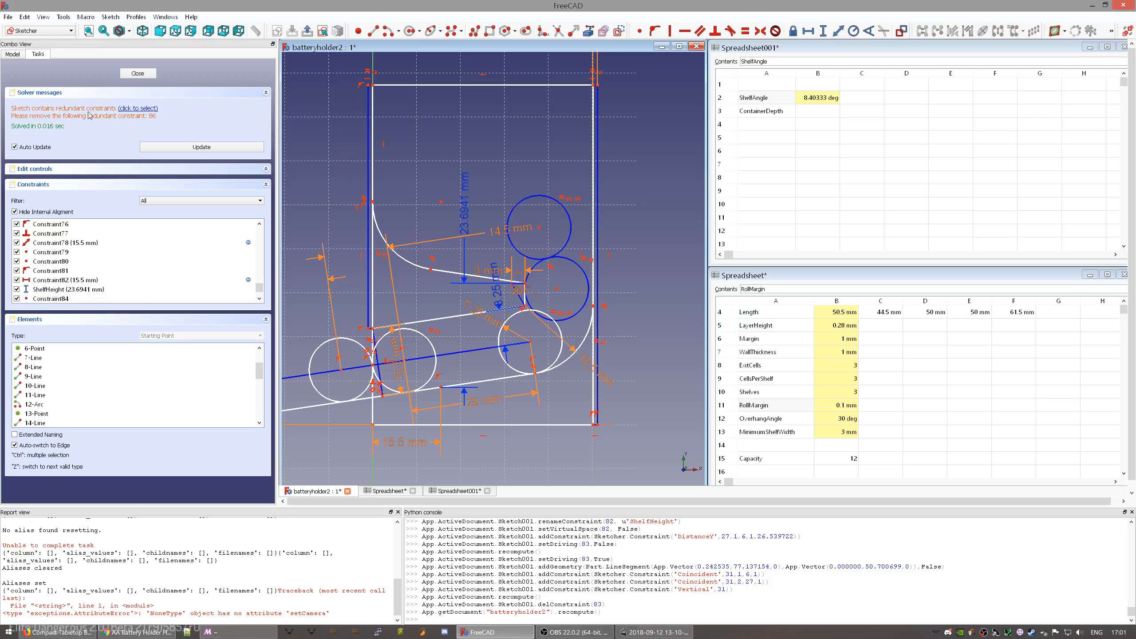
{"action": "left_click", "coordinate": [65, 289]}
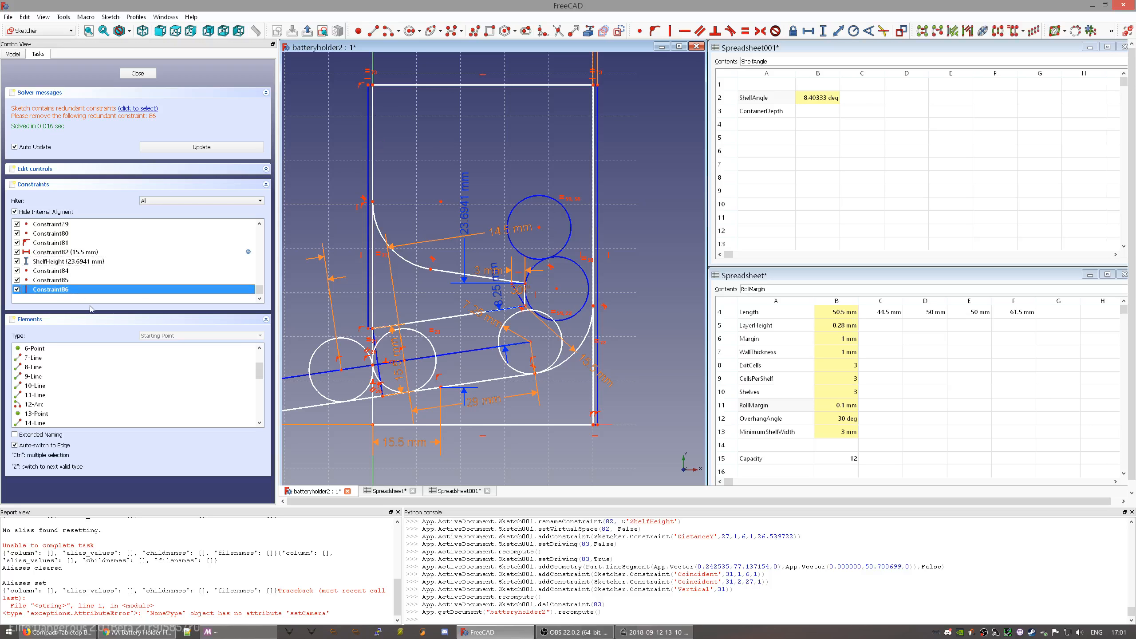
{"action": "key", "text": "Delete"}
{"action": "scroll", "coordinate": [55, 295], "scroll_direction": "down", "scroll_amount": 20}
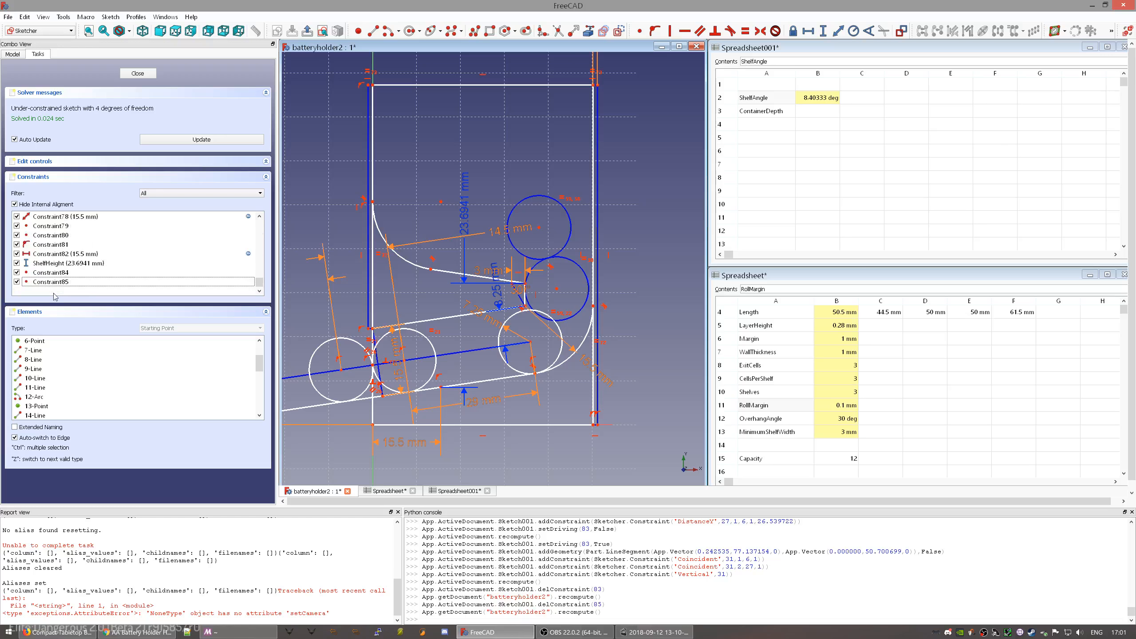
{"action": "scroll", "coordinate": [74, 383], "scroll_direction": "down", "scroll_amount": 7}
{"action": "left_click", "coordinate": [52, 407]}
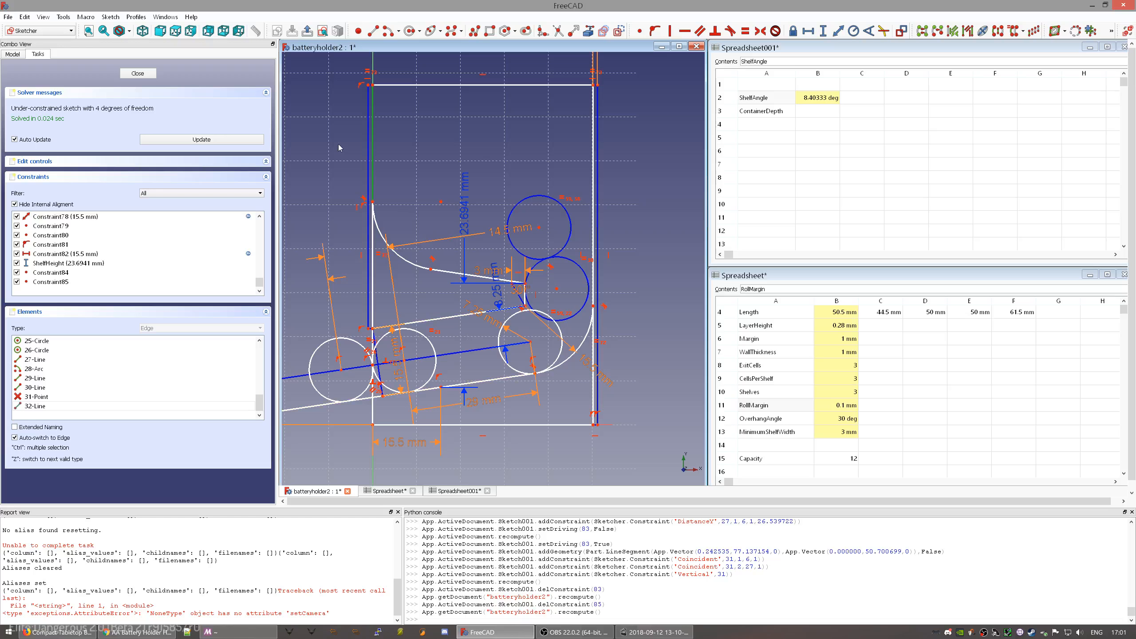
{"action": "key", "text": "Delete"}
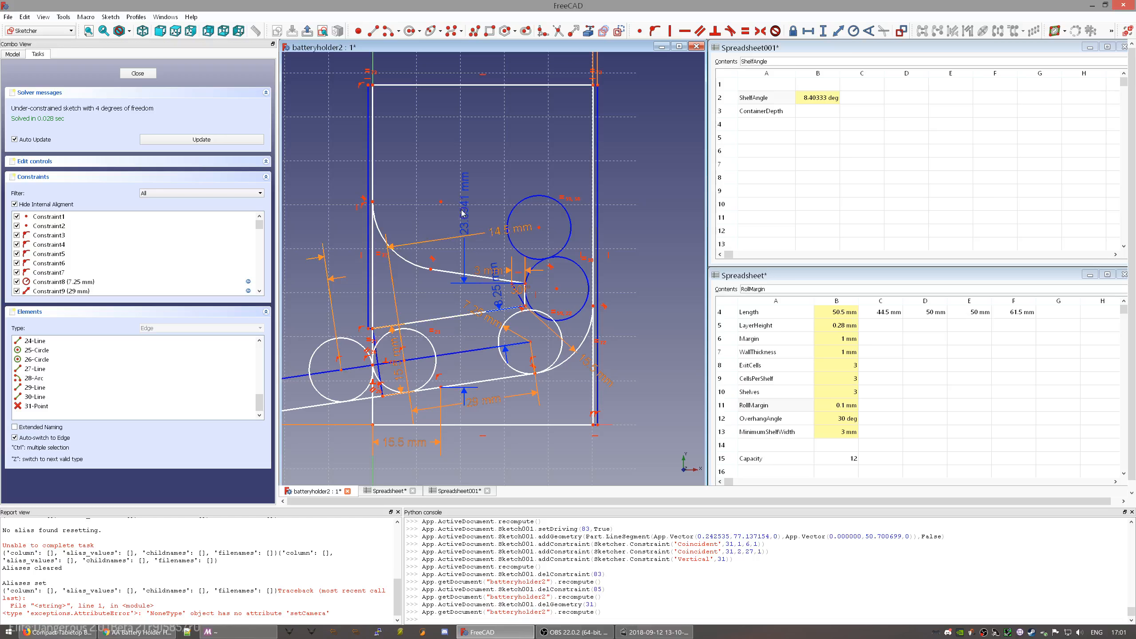
- Lower the sketch's top edge and add a 48.01 mm vertical distance from the top-right corner
{"action": "left_click_drag", "start_coordinate": [465, 191], "coordinate": [474, 171]}
{"action": "mouse_move", "coordinate": [477, 86]}
{"action": "left_mouse_down"}
{"action": "mouse_move", "coordinate": [483, 56]}
{"action": "mouse_move", "coordinate": [482, 123]}
{"action": "mouse_move", "coordinate": [488, 90]}
{"action": "mouse_move", "coordinate": [492, 98]}
{"action": "left_mouse_up"}
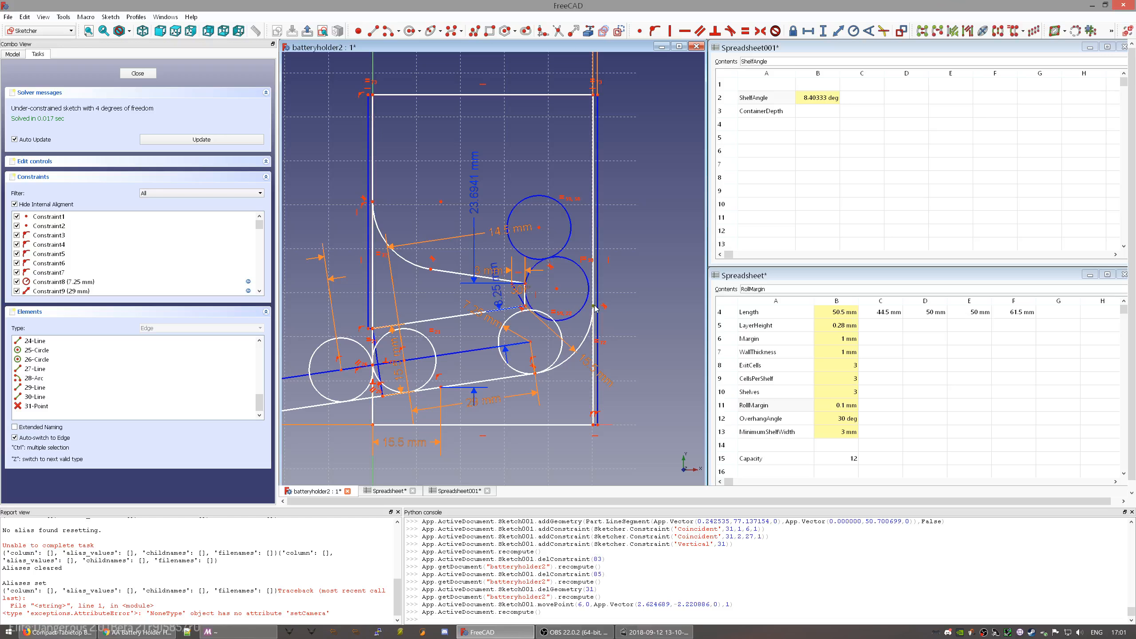
{"action": "left_click", "coordinate": [592, 95]}
{"action": "key", "text": "i"}
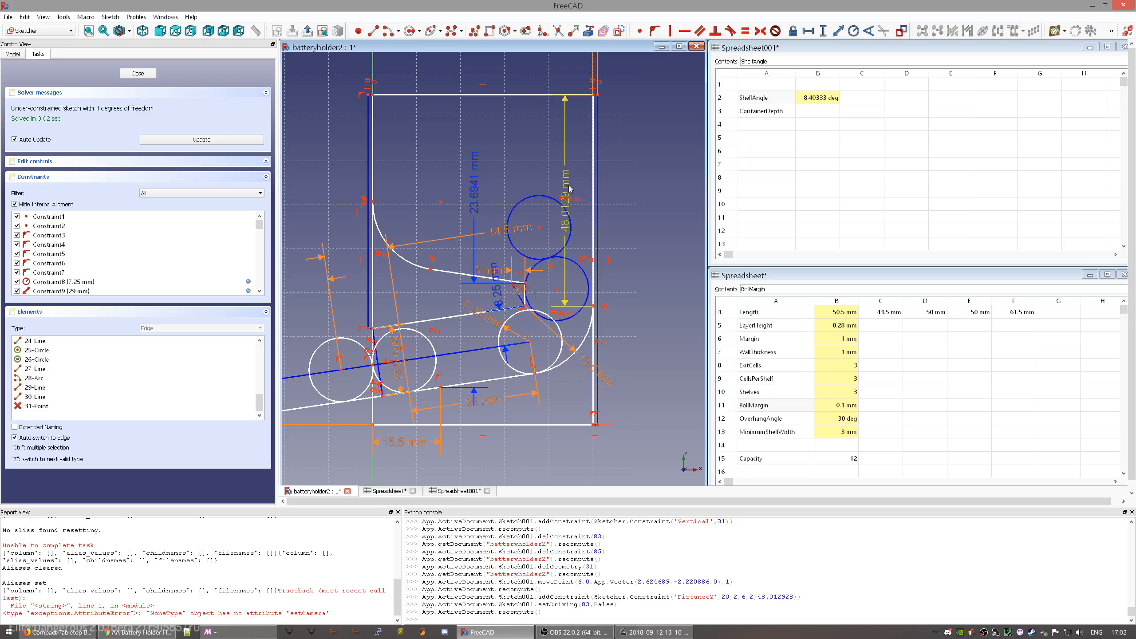
- Try the formula Constraints.ShelfHeight*(Parameters.Shelves-1) on the 48.01 mm dimension, then discard it
{"action": "double_click", "coordinate": [568, 188]}
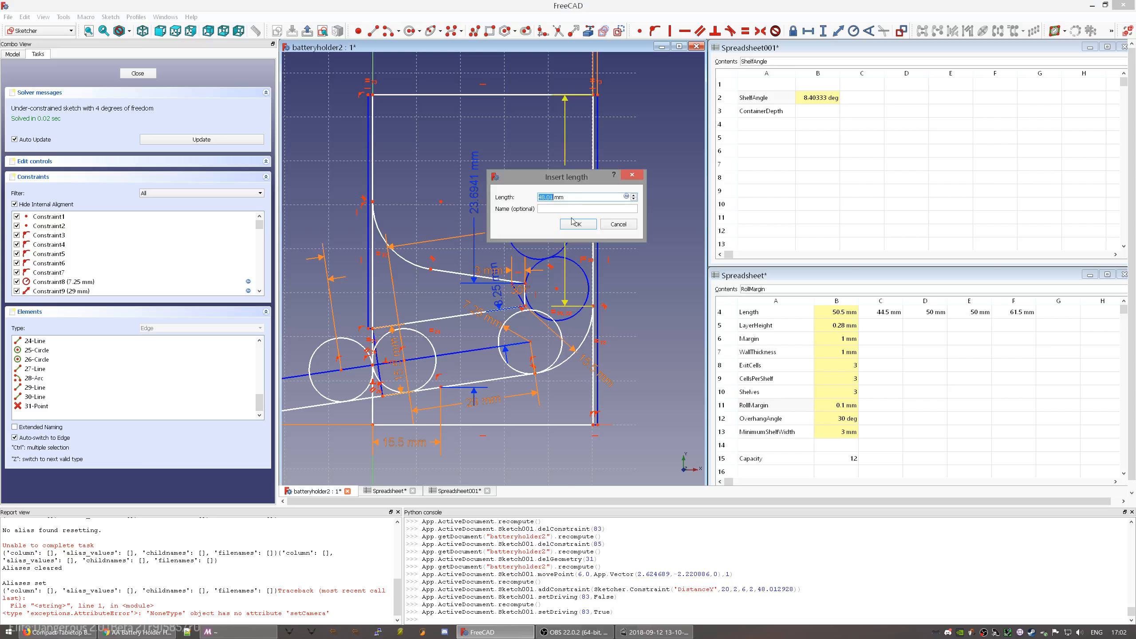
{"action": "type", "text": "="}
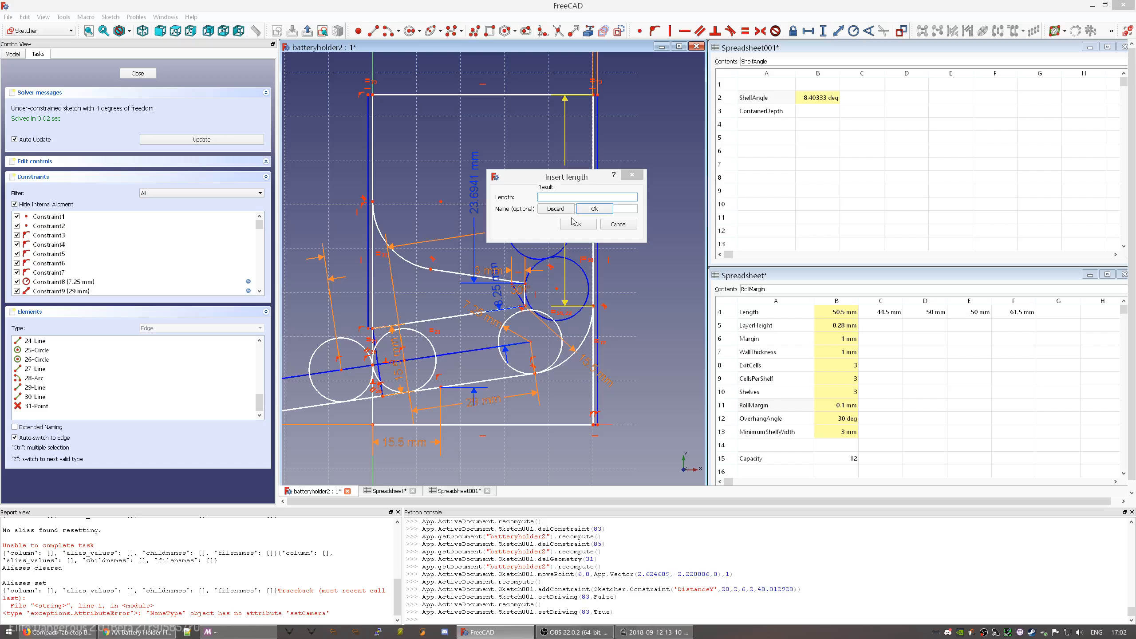
{"action": "type", "text": "She"}
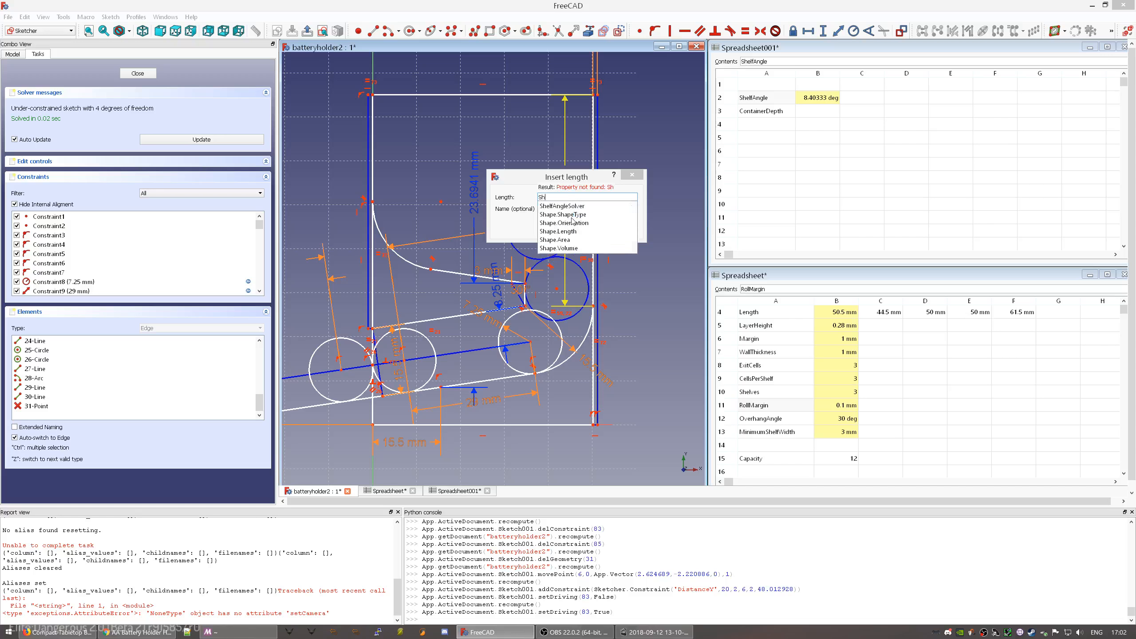
{"action": "key", "text": "BackSpace"}
{"action": "key", "text": "BackSpace"}
{"action": "key", "text": "BackSpace"}
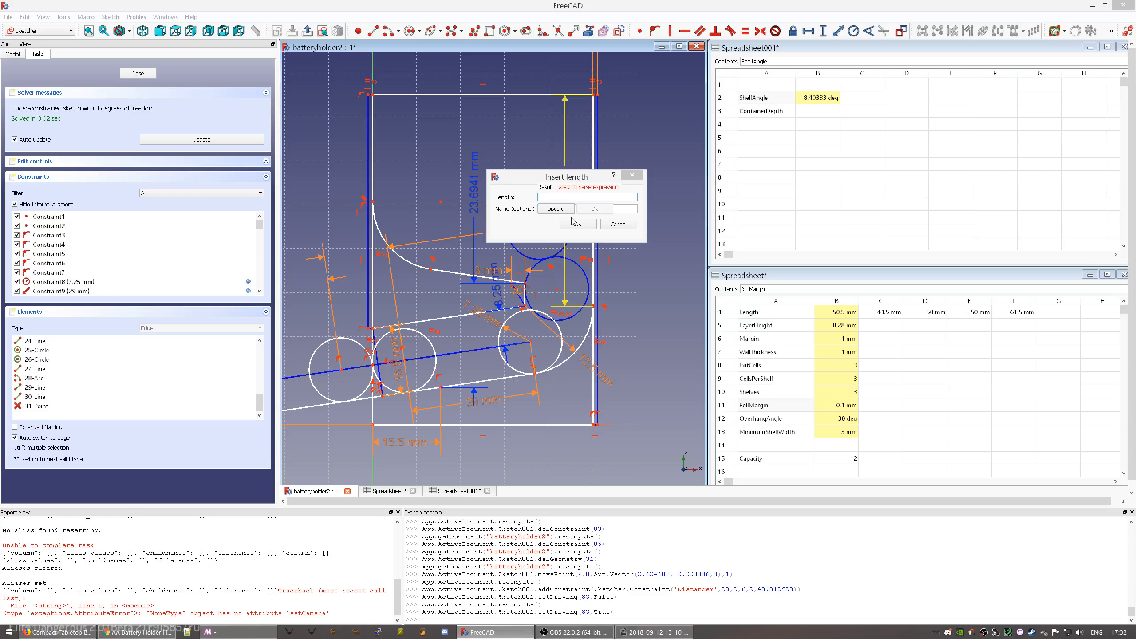
{"action": "type", "text": "Sketch001."}
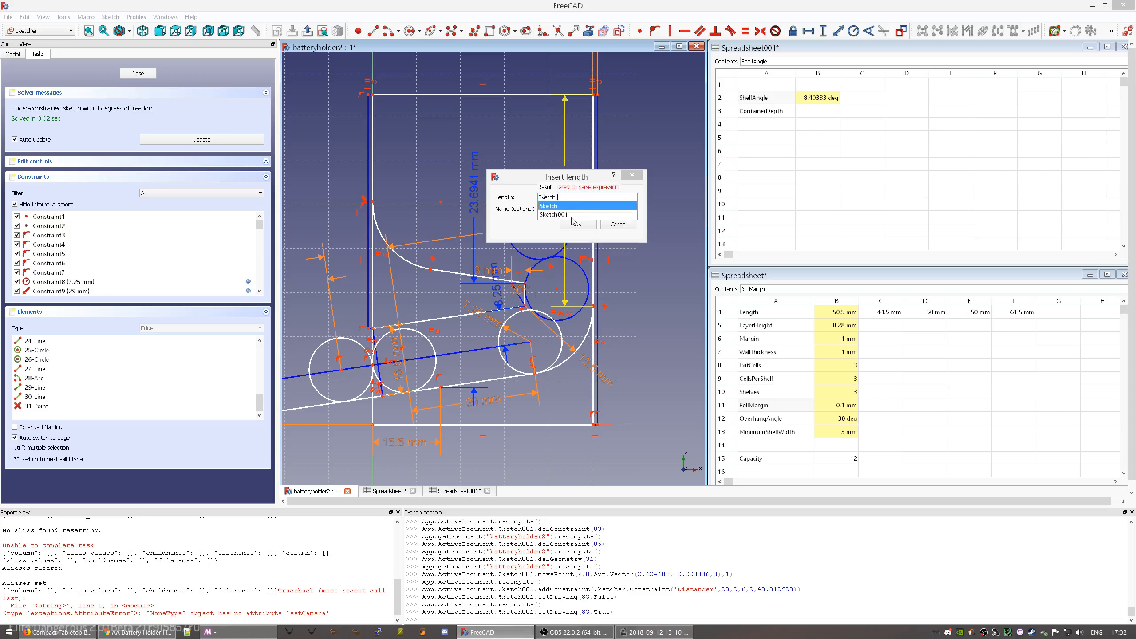
{"action": "type", "text": "Sh"}
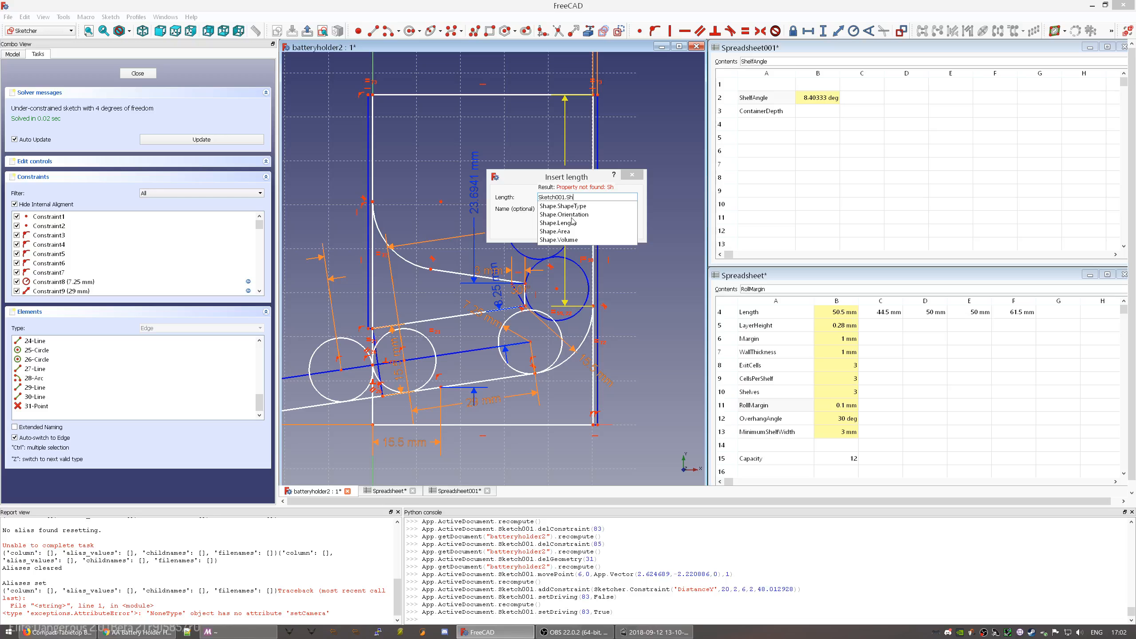
{"action": "key", "text": "BackSpace"}
{"action": "key", "text": "BackSpace"}
{"action": "type", "text": "Co."}
{"action": "key", "text": "BackSpace"}
{"action": "key", "text": "BackSpace"}
{"action": "key", "text": "BackSpace"}
{"action": "key", "text": "BackSpace"}
{"action": "key", "text": "BackSpace"}
{"action": "key", "text": "BackSpace"}
{"action": "key", "text": "BackSpace"}
{"action": "key", "text": "BackSpace"}
{"action": "key", "text": "BackSpace"}
{"action": "key", "text": "BackSpace"}
{"action": "key", "text": "BackSpace"}
{"action": "key", "text": "BackSpace"}
{"action": "key", "text": "BackSpace"}
{"action": "type", "text": "Co"}
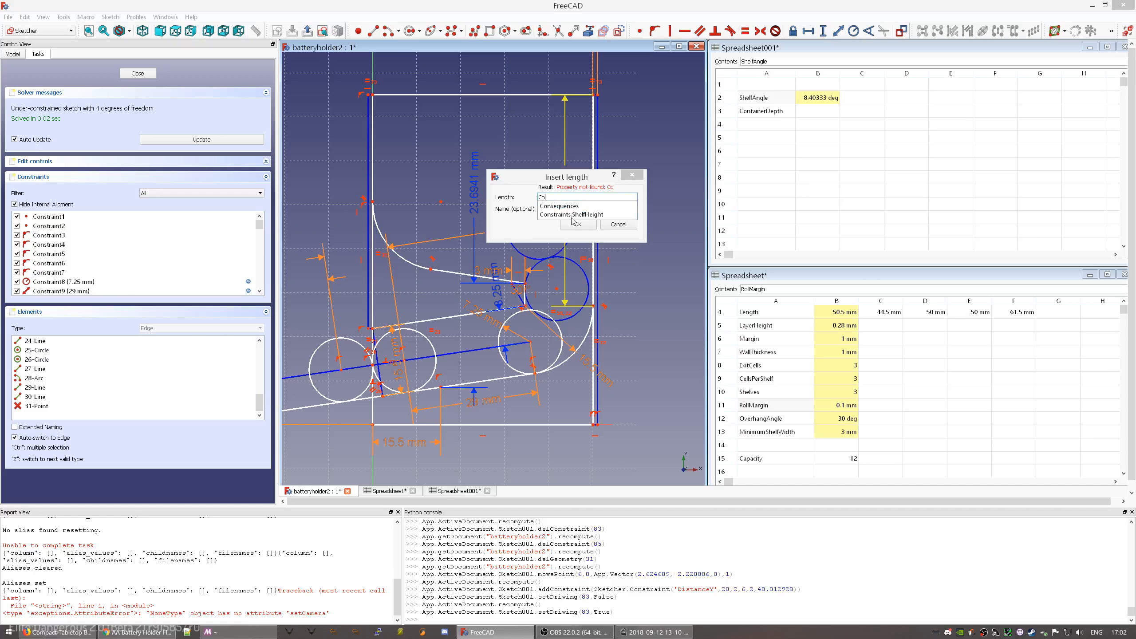
{"action": "key", "text": "Down"}
{"action": "key", "text": "Down"}
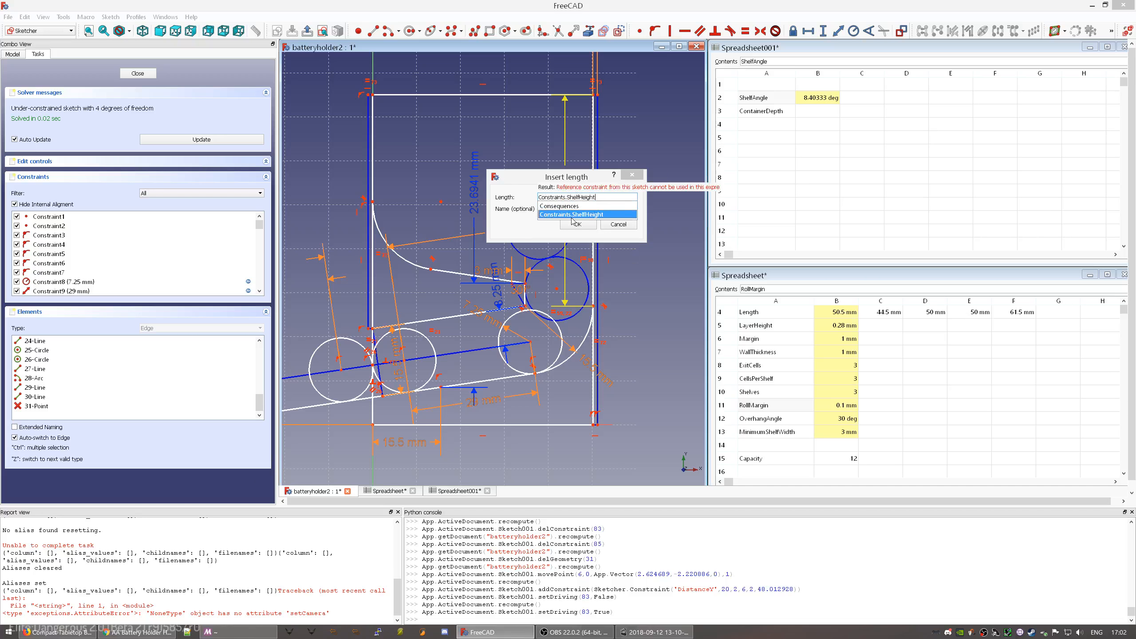
{"action": "type", "text": "*"}
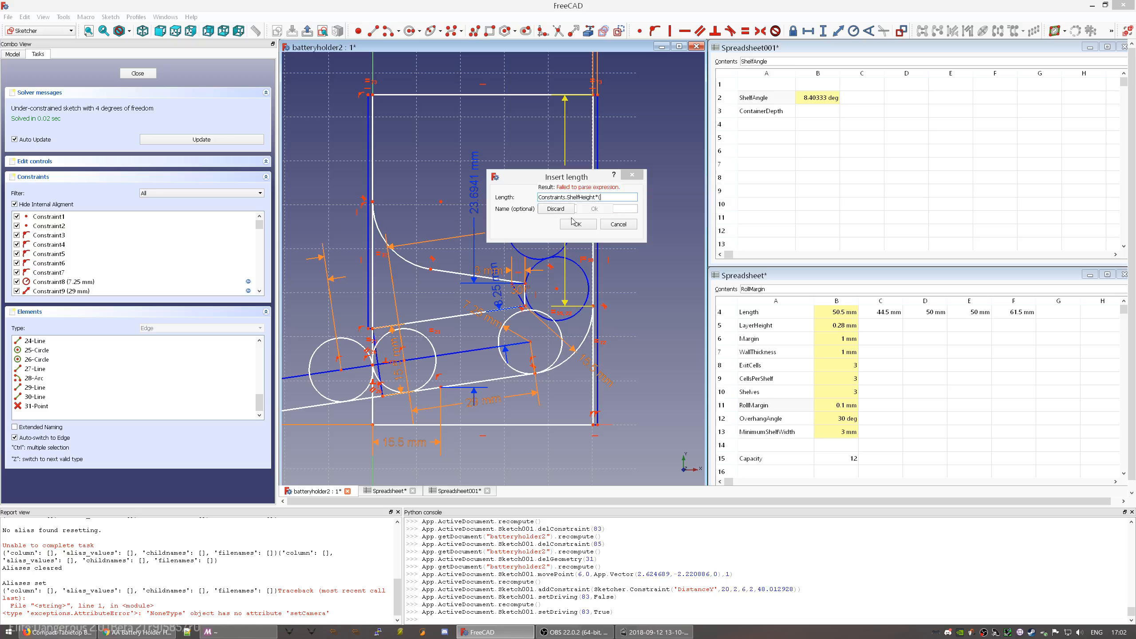
{"action": "type", "text": "(Parameters."}
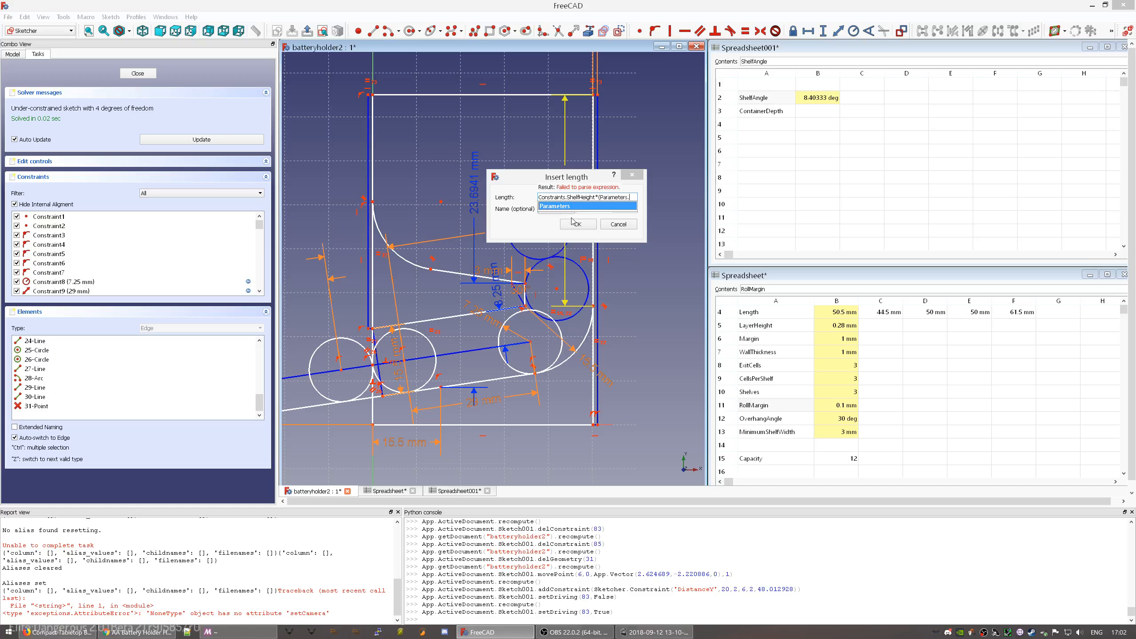
{"action": "type", "text": "Shelves-1)"}
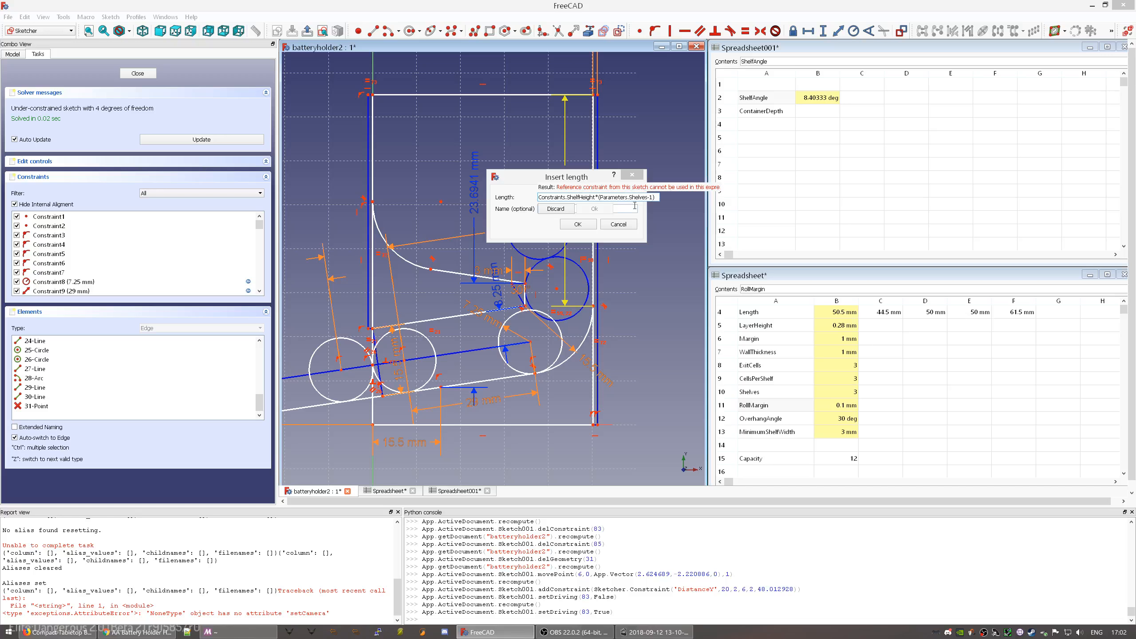
{"action": "left_click", "coordinate": [565, 209]}
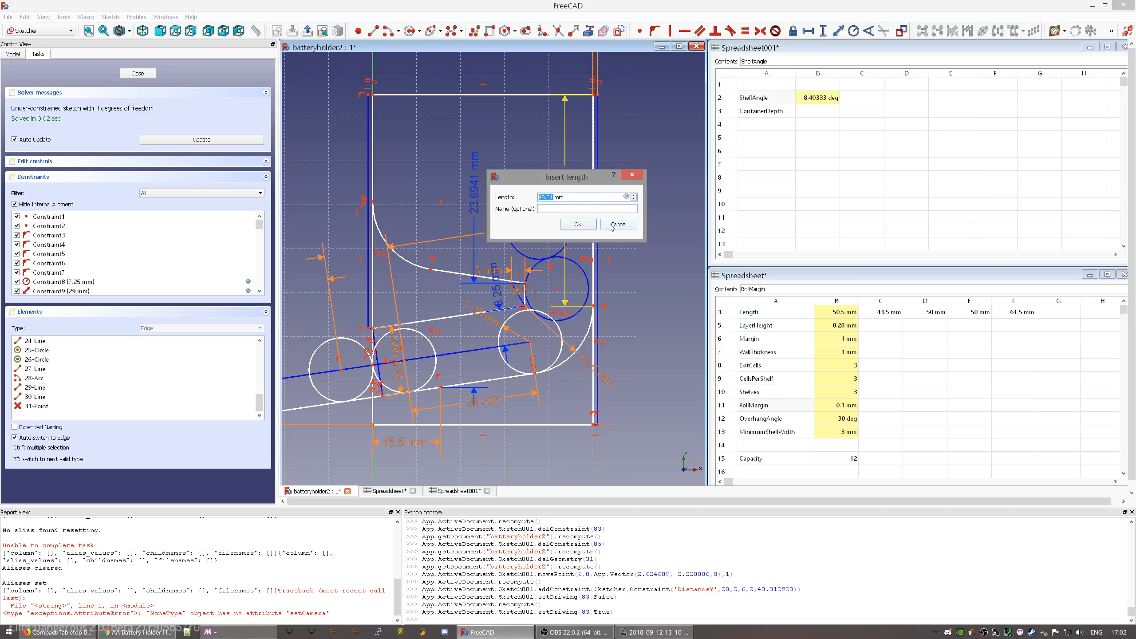
- Set the top-right vertical distance to 50 mm and delete the two loose circles near the top
{"action": "type", "text": "50mm"}
{"action": "key", "text": "Return"}
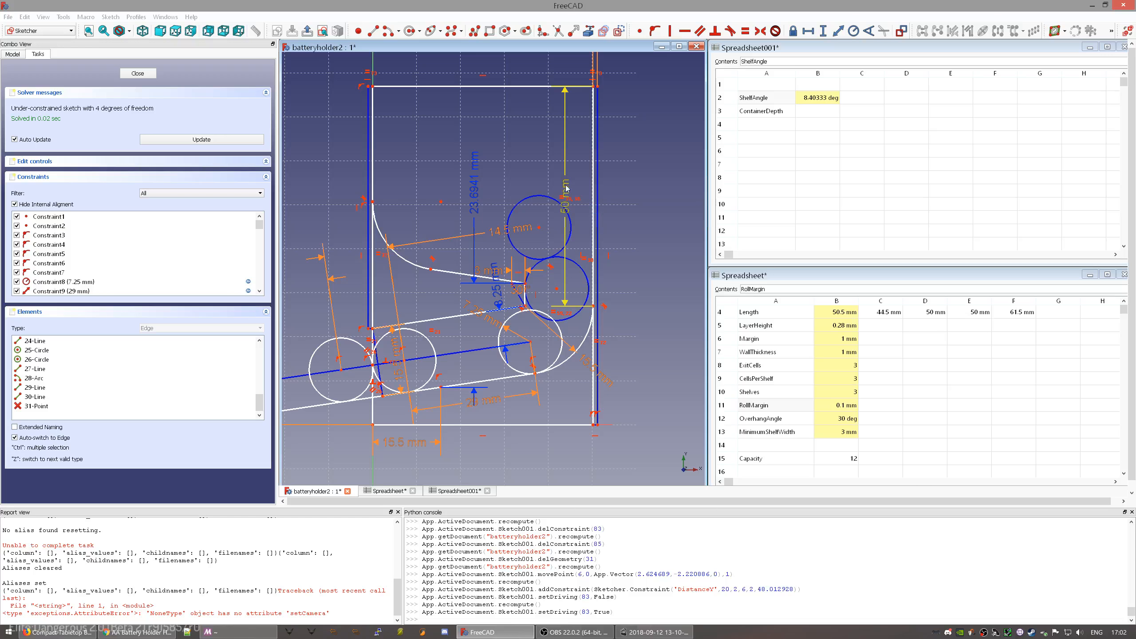
{"action": "left_click_drag", "start_coordinate": [566, 196], "coordinate": [646, 220]}
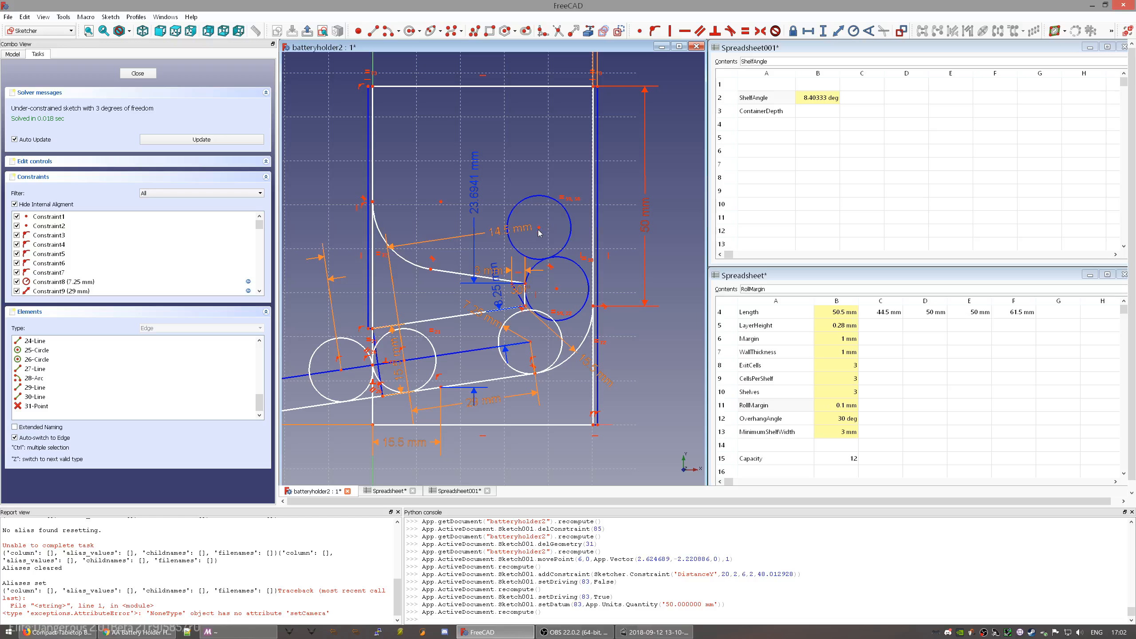
{"action": "left_click_drag", "start_coordinate": [547, 222], "coordinate": [528, 240]}
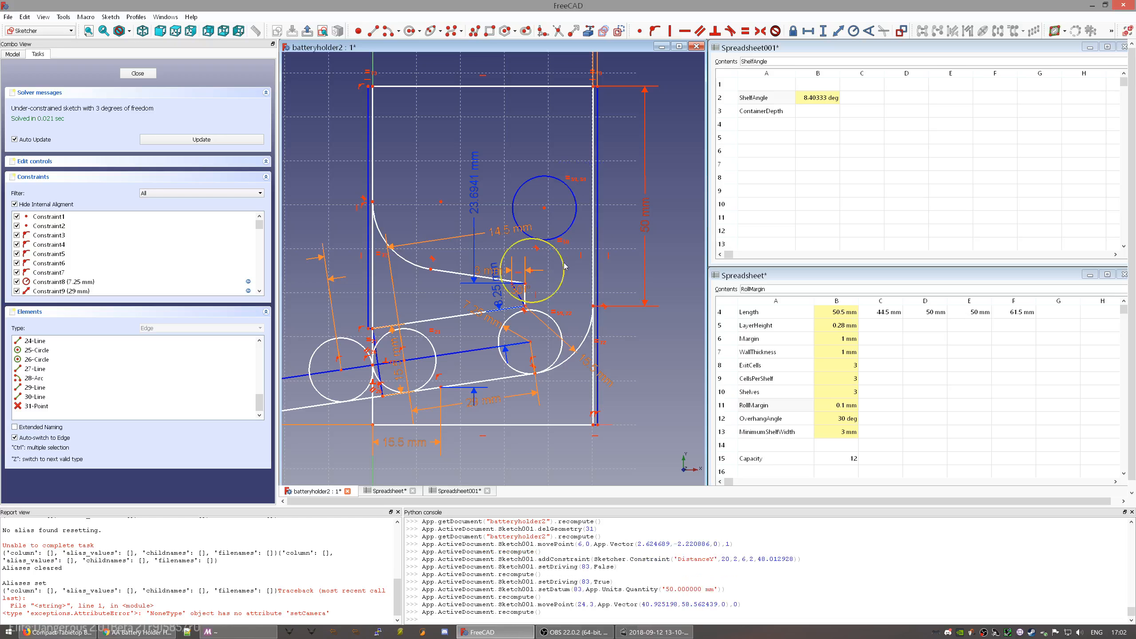
{"action": "left_click", "coordinate": [569, 233]}
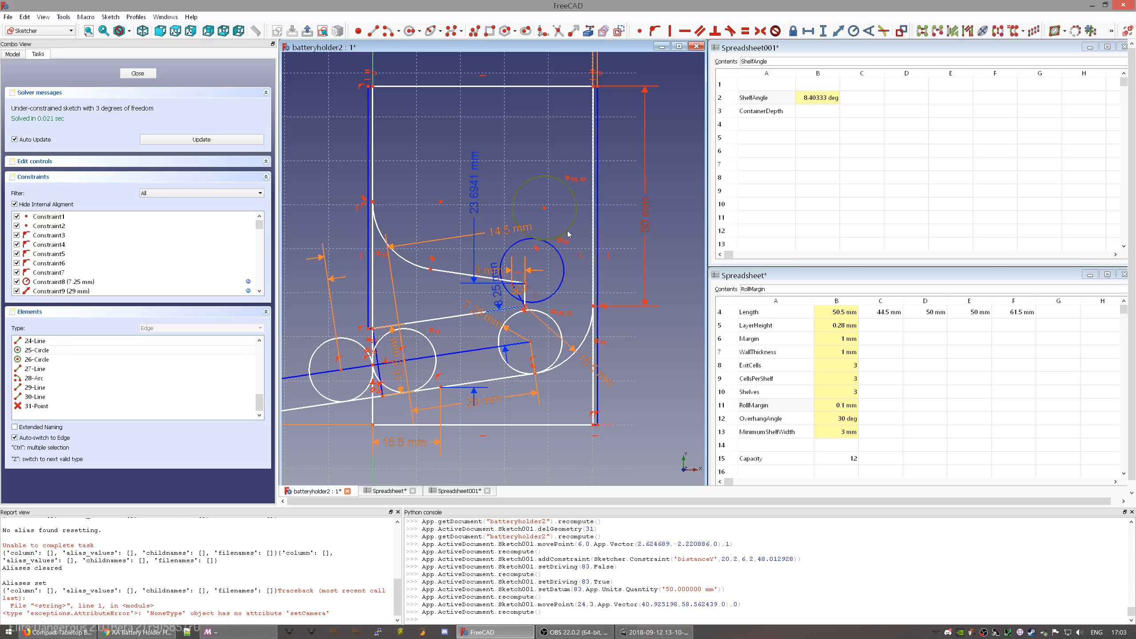
{"action": "key", "text": "Delete"}
{"action": "key", "text": "Delete"}
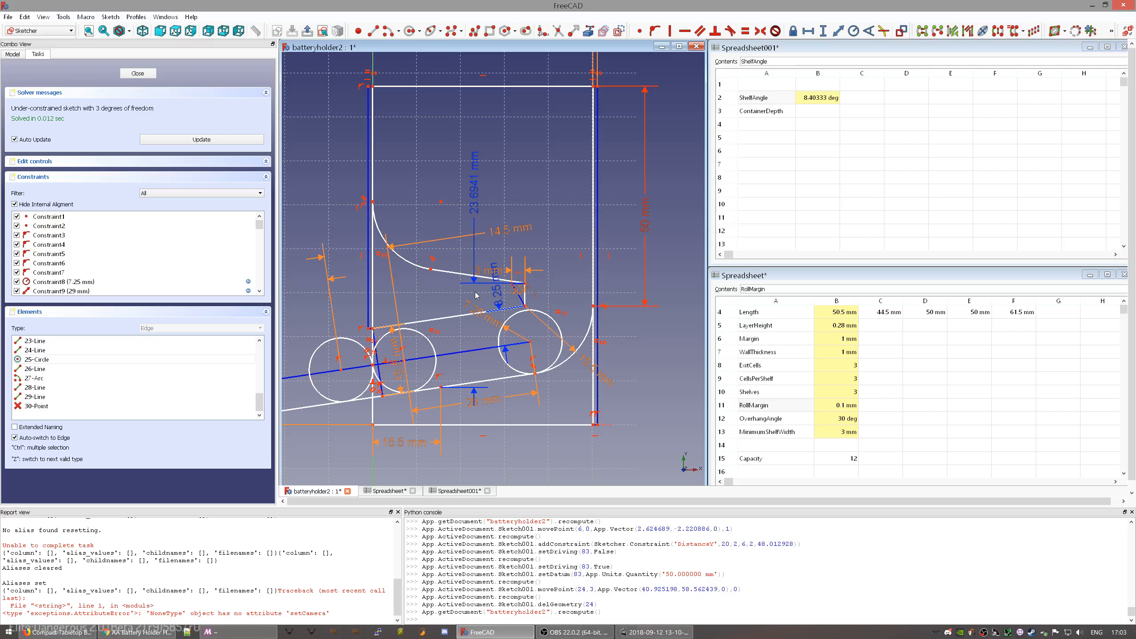
{"action": "key", "text": "Delete"}
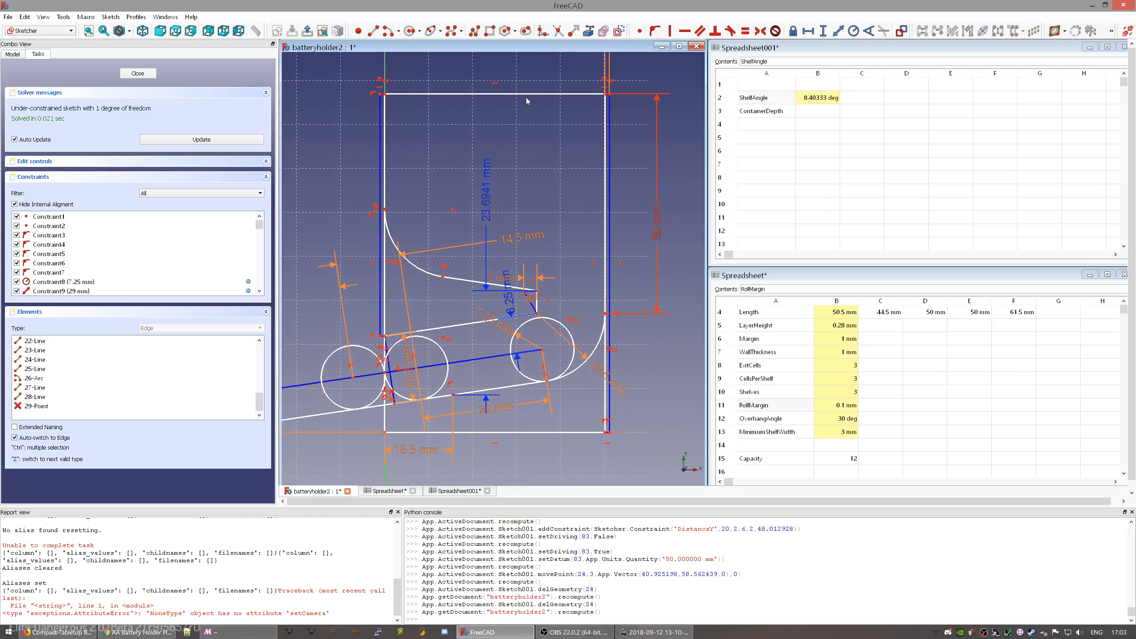
- Test whether the top edge and angled shelf line still move, then slide the left circle's edge point leftward
{"action": "mouse_move", "coordinate": [526, 95]}
{"action": "left_mouse_down"}
{"action": "mouse_move", "coordinate": [515, 267]}
{"action": "mouse_move", "coordinate": [555, 325]}
{"action": "mouse_move", "coordinate": [452, 354]}
{"action": "left_mouse_up"}
{"action": "scroll", "coordinate": [421, 354], "scroll_direction": "down", "scroll_amount": 2}
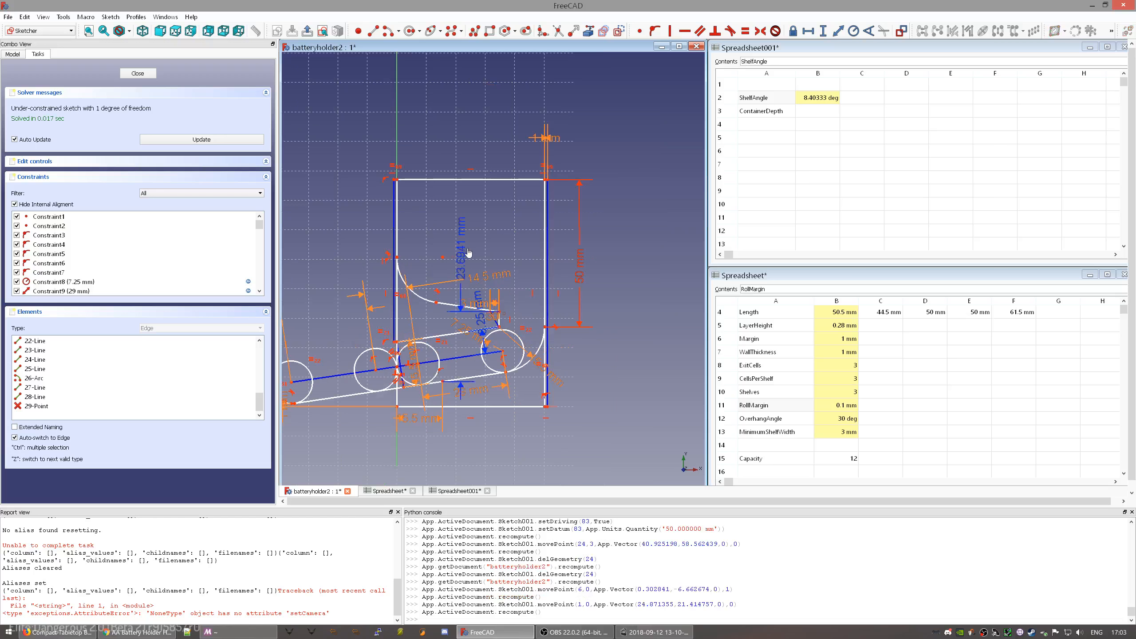
{"action": "scroll", "coordinate": [497, 323], "scroll_direction": "up", "scroll_amount": 5}
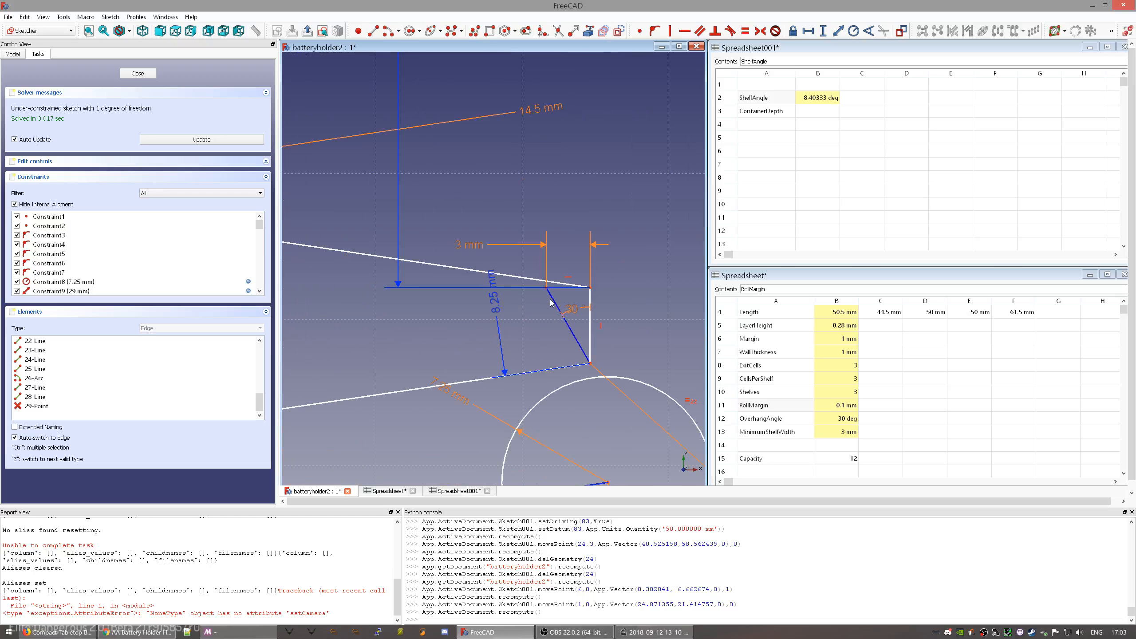
{"action": "mouse_move", "coordinate": [551, 303]}
{"action": "left_mouse_down"}
{"action": "mouse_move", "coordinate": [528, 339]}
{"action": "mouse_move", "coordinate": [518, 326]}
{"action": "mouse_move", "coordinate": [534, 321]}
{"action": "left_mouse_up"}
{"action": "scroll", "coordinate": [434, 349], "scroll_direction": "down", "scroll_amount": 8}
{"action": "middle_click_drag", "start_coordinate": [383, 368], "coordinate": [600, 285]}
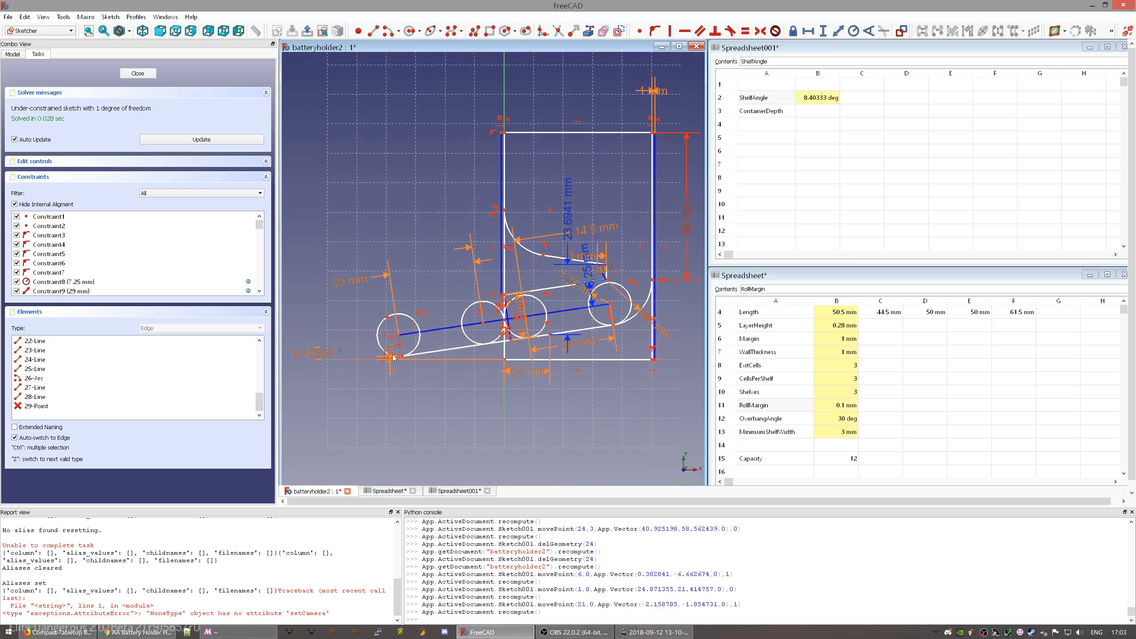
{"action": "scroll", "coordinate": [375, 340], "scroll_direction": "up", "scroll_amount": 8}
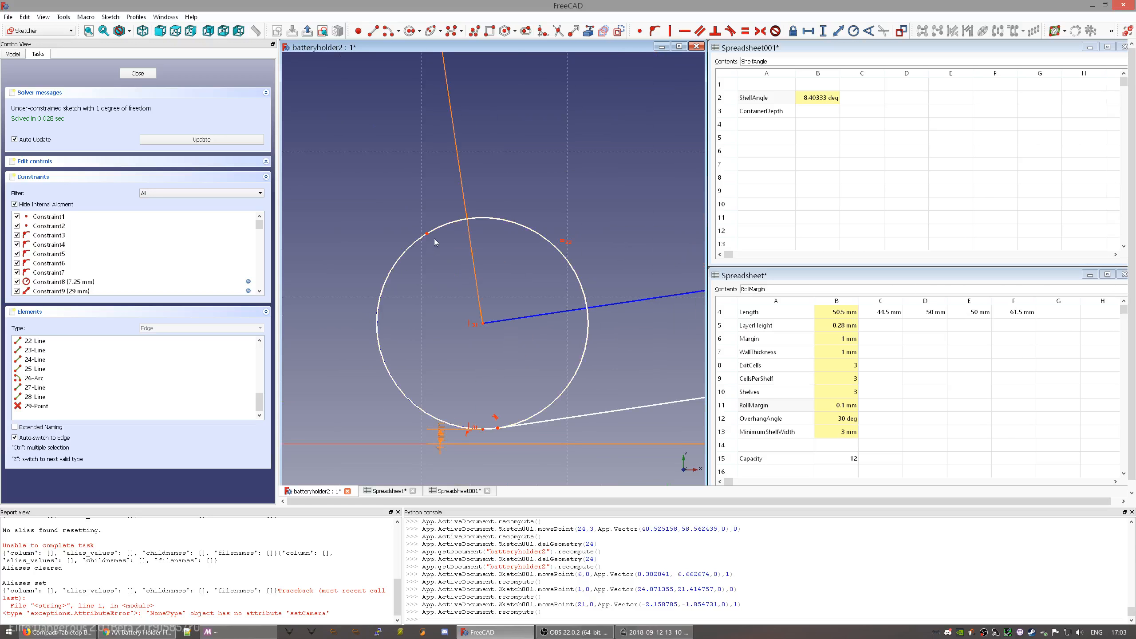
{"action": "left_click_drag", "start_coordinate": [425, 237], "coordinate": [379, 357]}
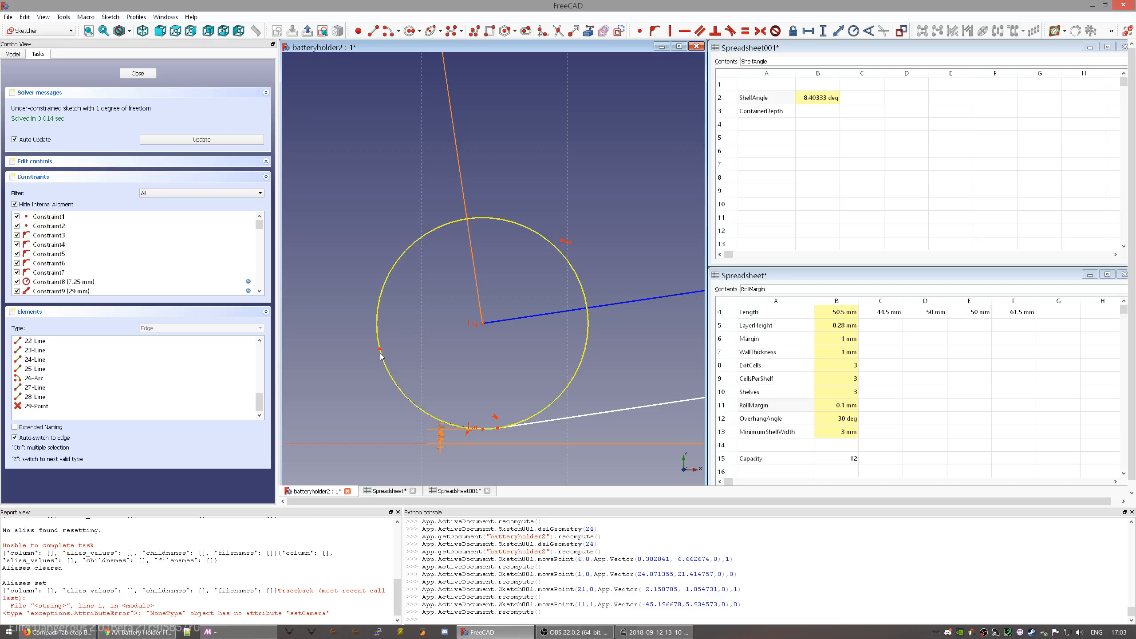
- Switch to the Thingiverse Compact Tabletop Battery Holder page and orbit its 3D model
{"action": "key", "text": "alt+Tab"}
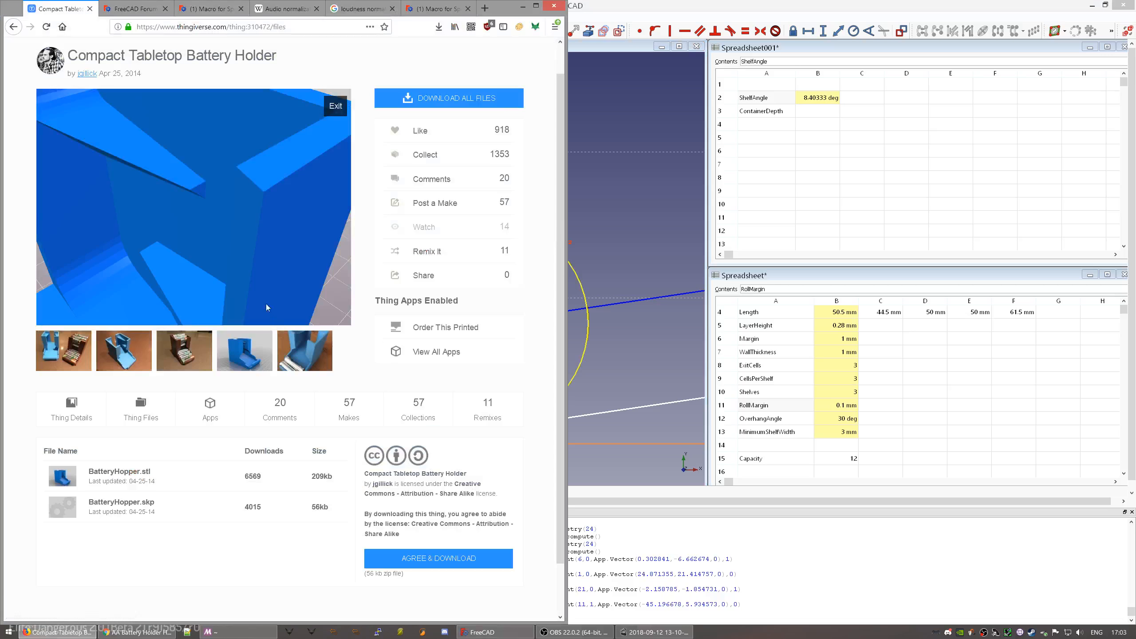
{"action": "left_click_drag", "start_coordinate": [199, 274], "coordinate": [250, 206]}
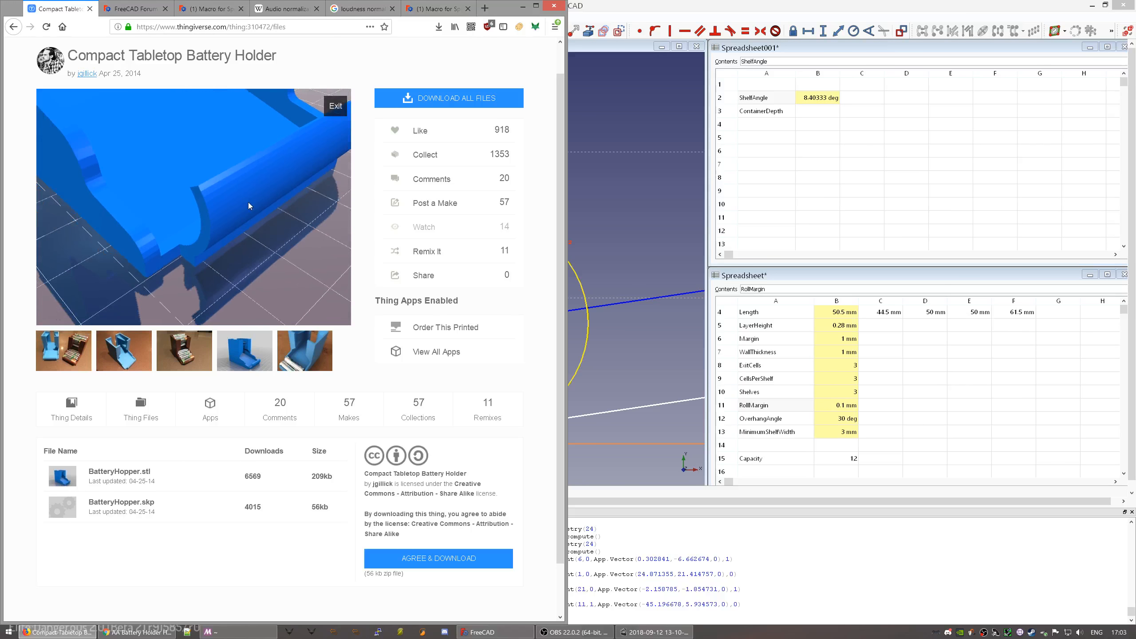
- Reposition the left circle's edge point and sketch a short helper line beside it
{"action": "left_click", "coordinate": [610, 12]}
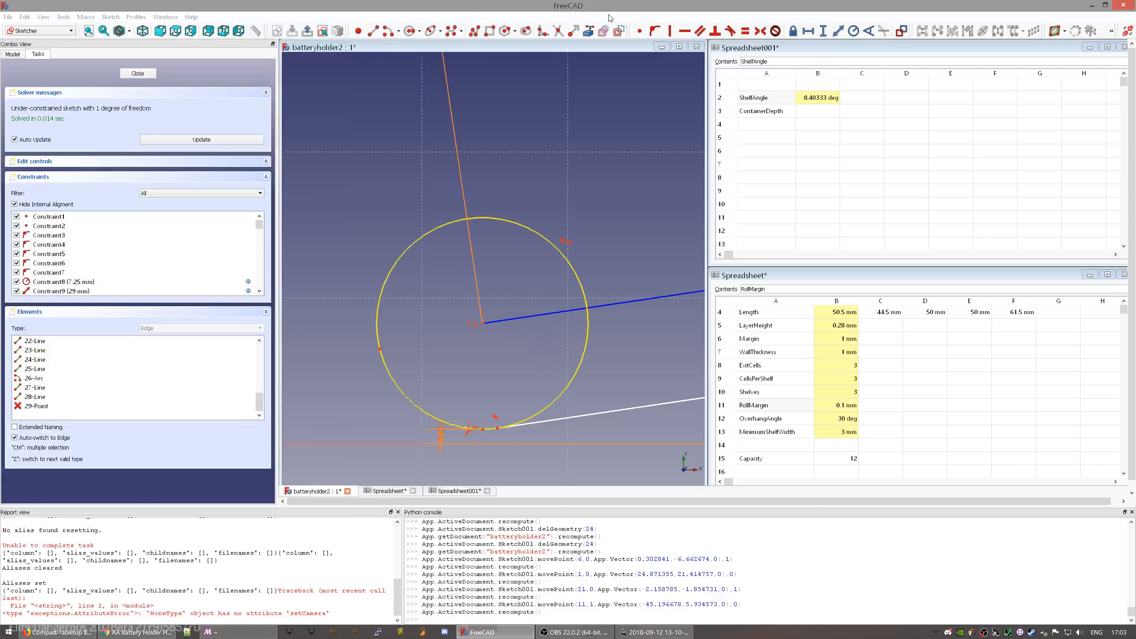
{"action": "scroll", "coordinate": [404, 367], "scroll_direction": "down", "scroll_amount": 5}
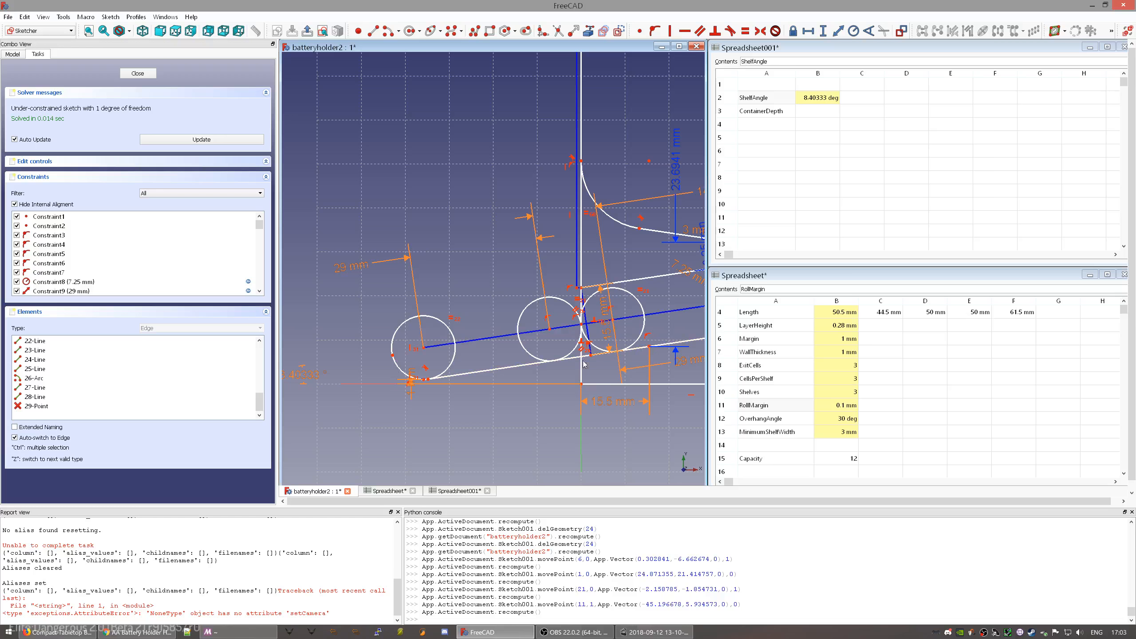
{"action": "scroll", "coordinate": [389, 368], "scroll_direction": "up", "scroll_amount": 4}
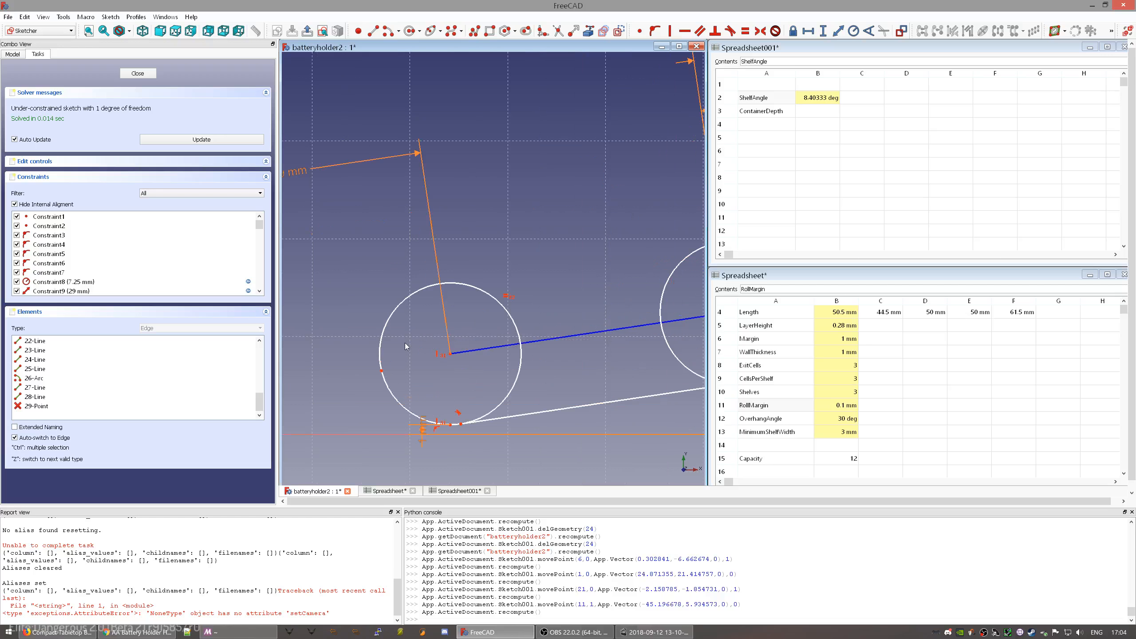
{"action": "left_click", "coordinate": [382, 371]}
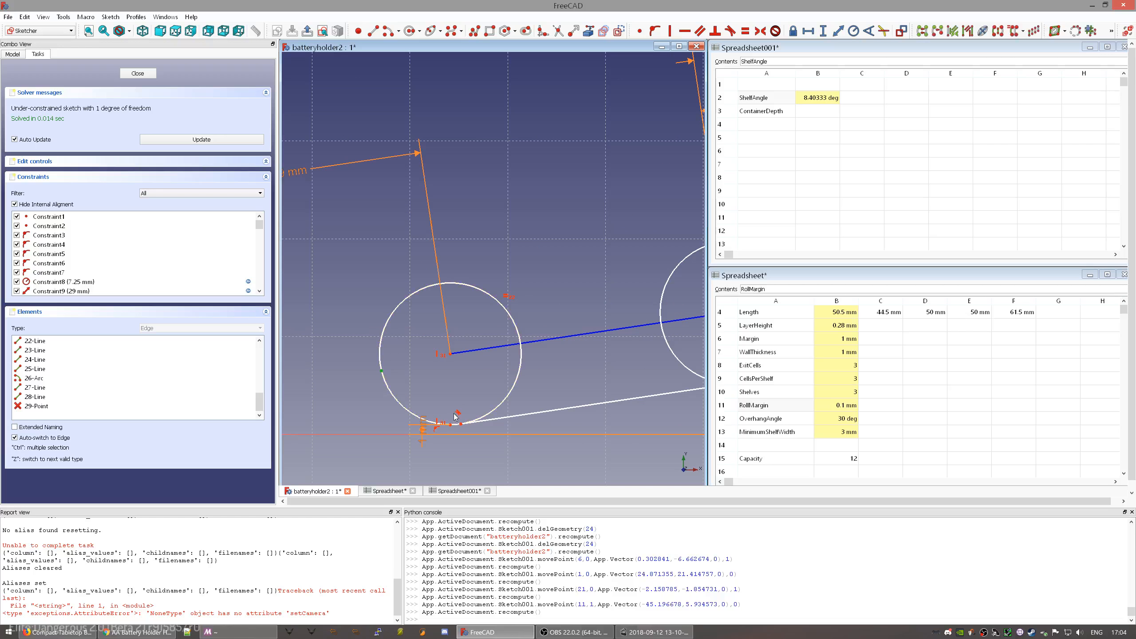
{"action": "left_click_drag", "start_coordinate": [383, 372], "coordinate": [362, 348]}
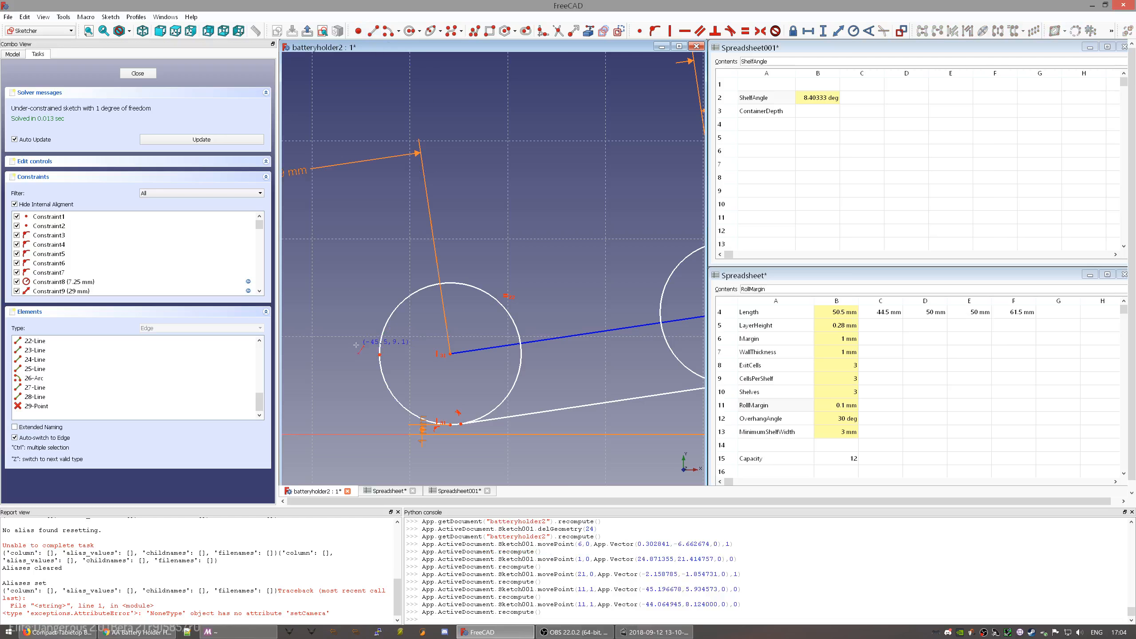
{"action": "left_click", "coordinate": [346, 355]}
{"action": "left_click", "coordinate": [380, 355]}
{"action": "left_click_drag", "start_coordinate": [367, 359], "coordinate": [375, 324]}
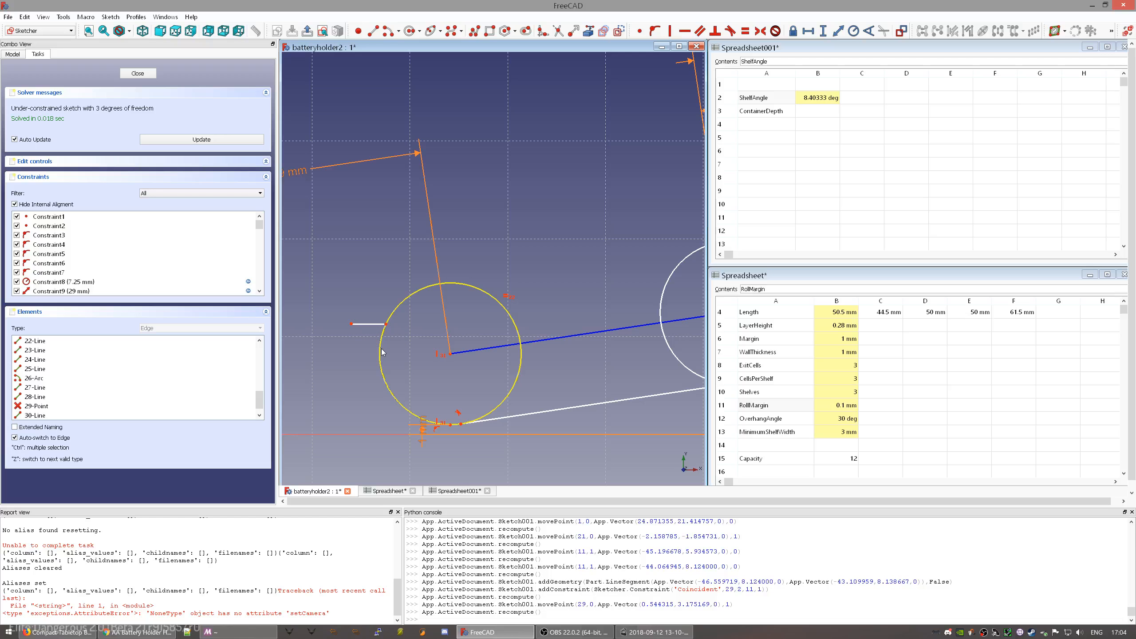
{"action": "left_click", "coordinate": [375, 324]}
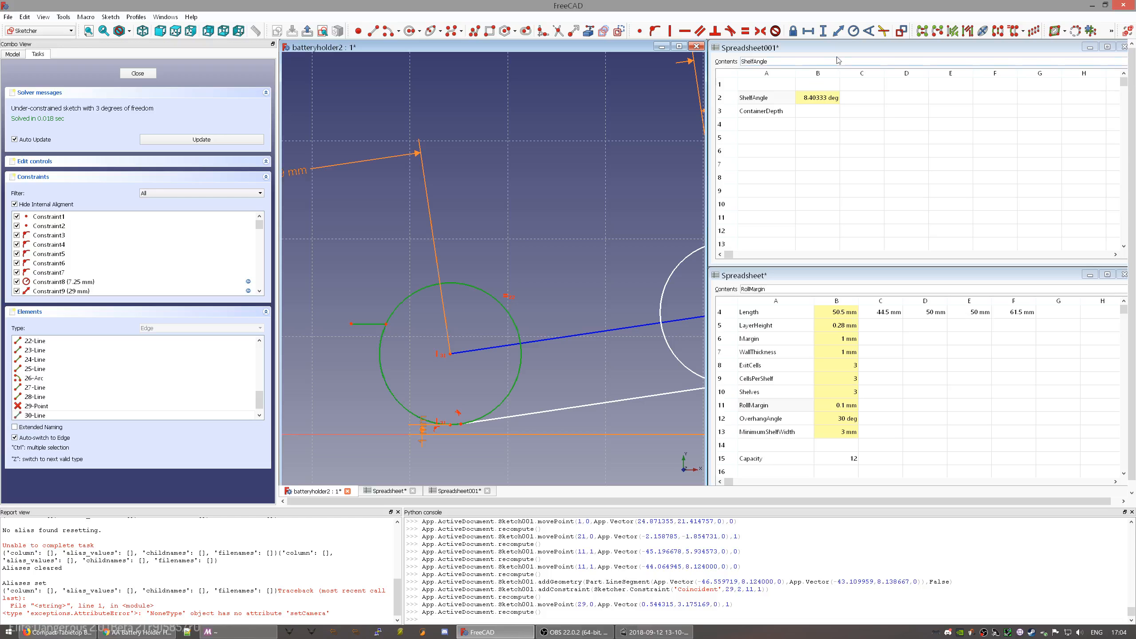
{"action": "left_click", "coordinate": [868, 32]}
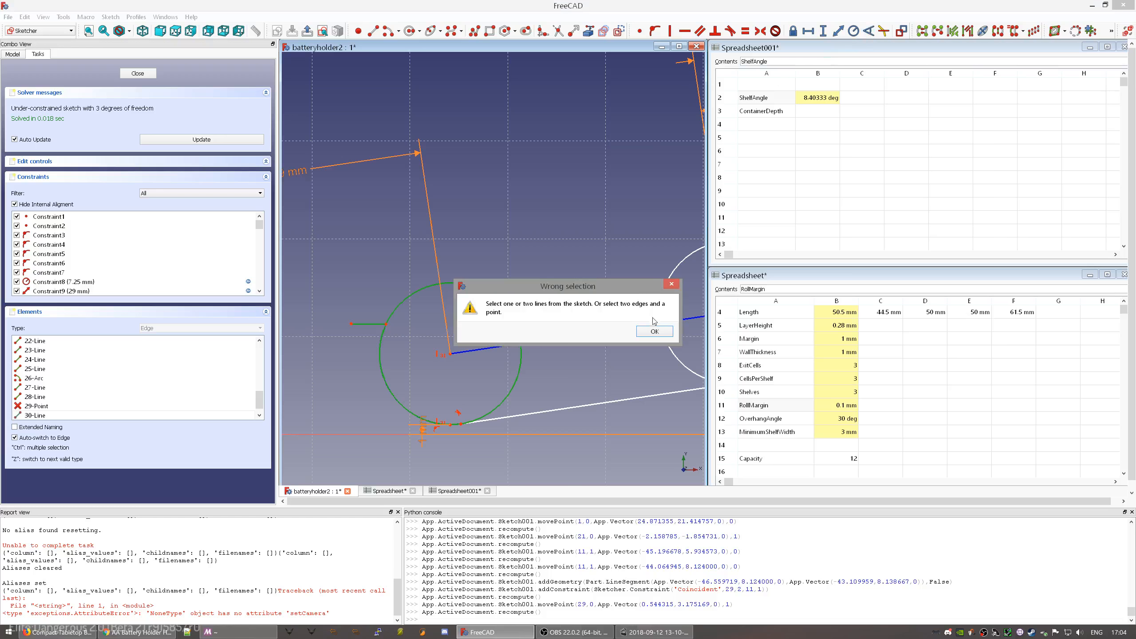
{"action": "left_click", "coordinate": [655, 332]}
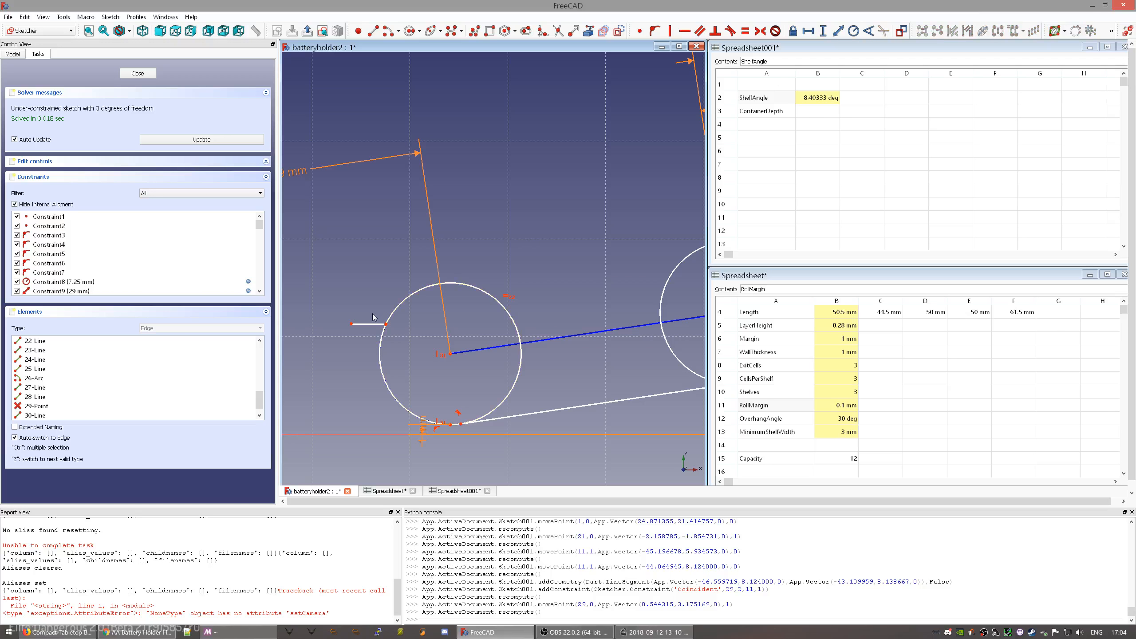
{"action": "left_click_drag", "start_coordinate": [367, 324], "coordinate": [360, 343]}
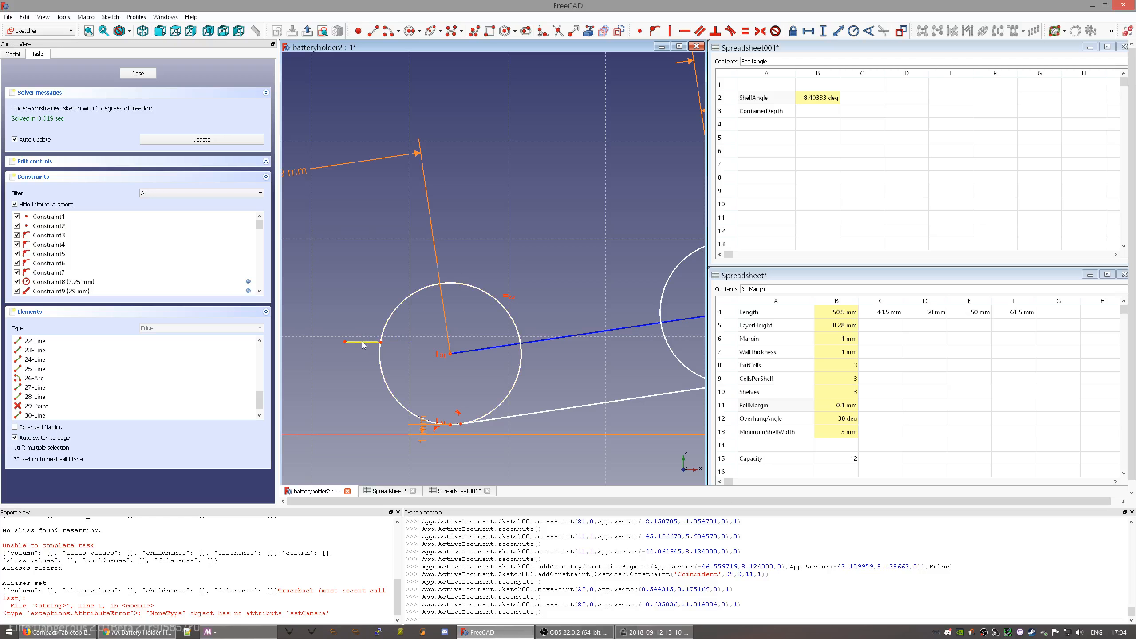
- Delete the helper line and add a 1.19 mm vertical distance between the circle's edge point and centre
{"action": "left_click", "coordinate": [362, 343]}
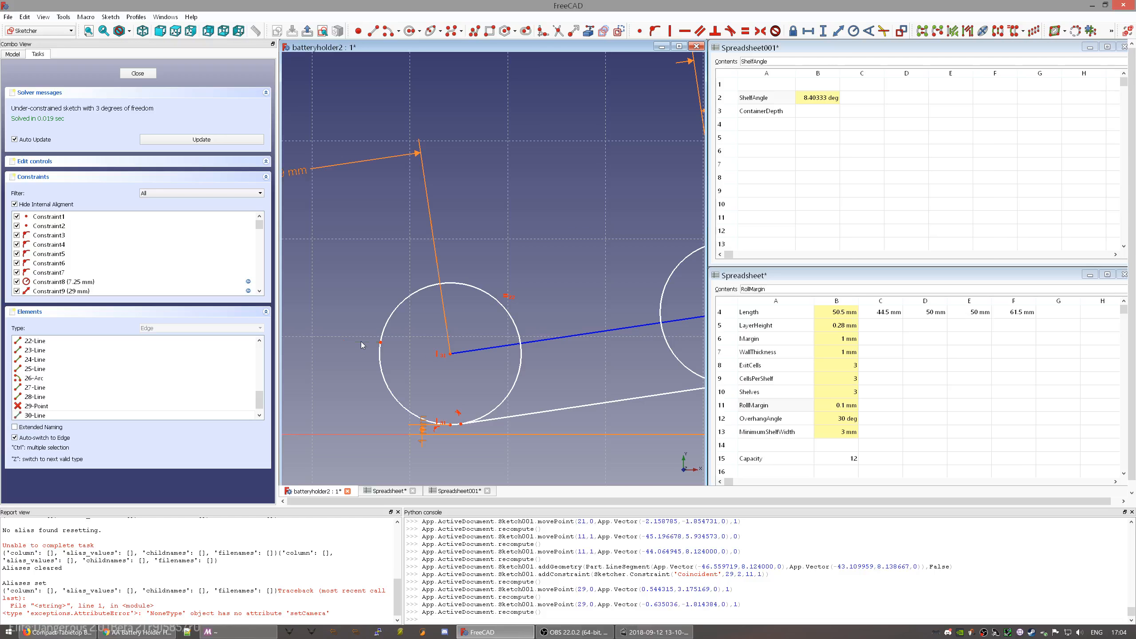
{"action": "key", "text": "Delete"}
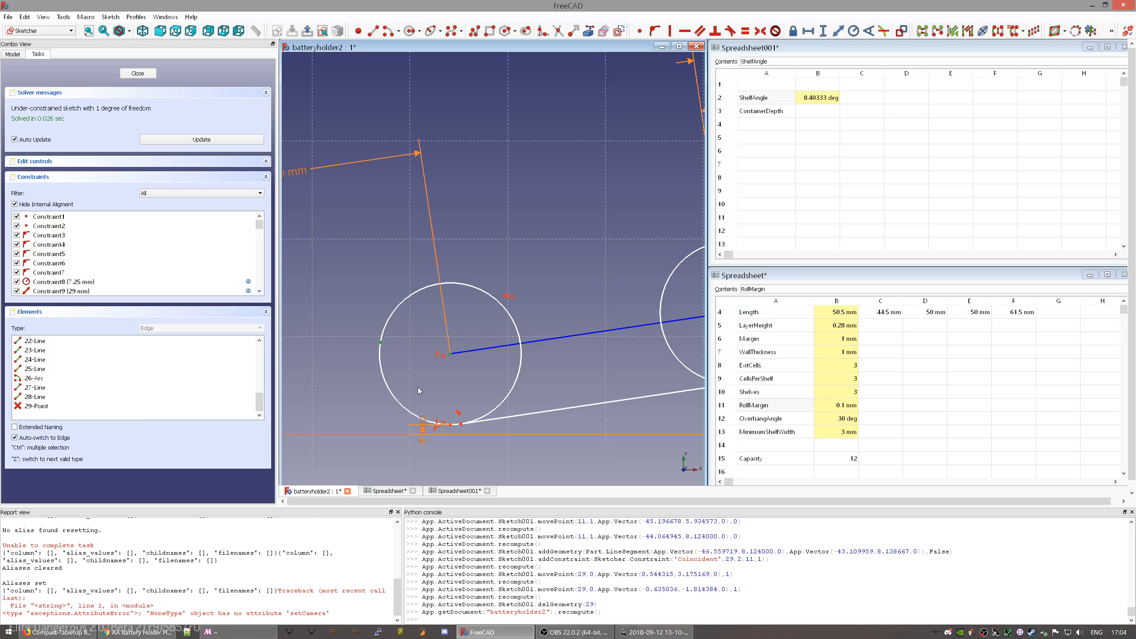
{"action": "key", "text": "i"}
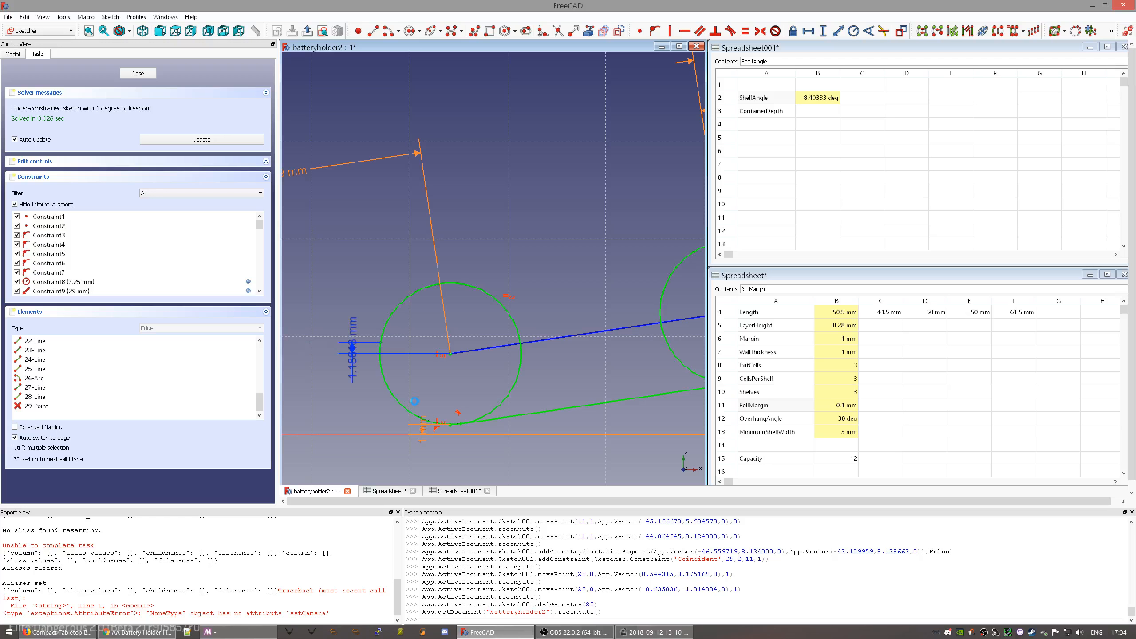
{"action": "scroll", "coordinate": [356, 375], "scroll_direction": "up", "scroll_amount": 2}
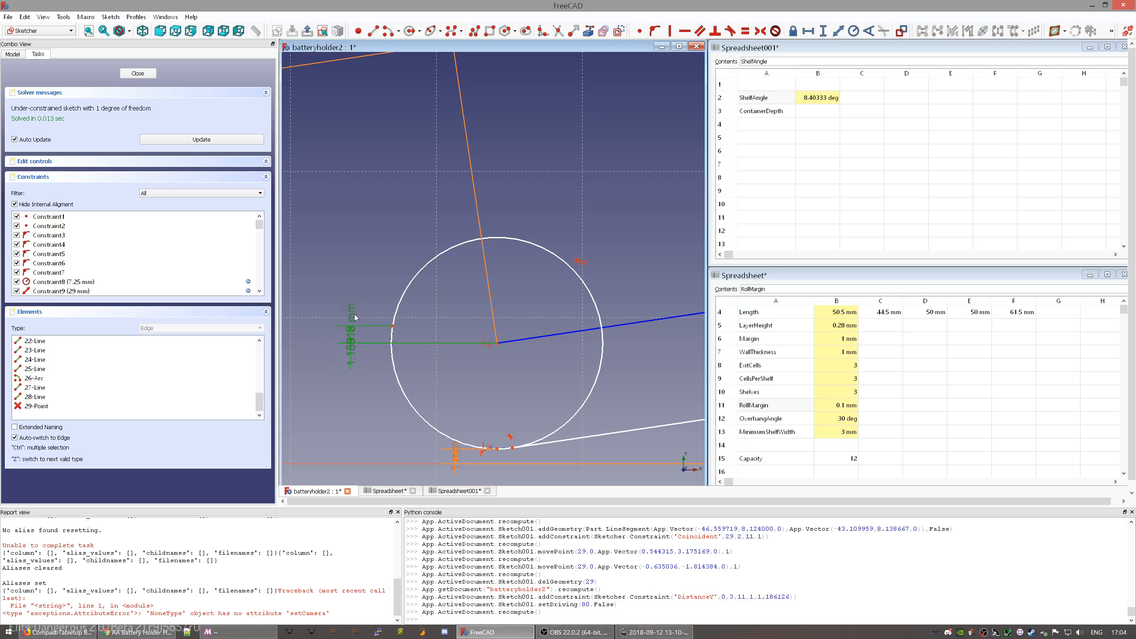
- Set the left circle's vertical offset to 0.5 mm and move its label aside
{"action": "double_click", "coordinate": [355, 314]}
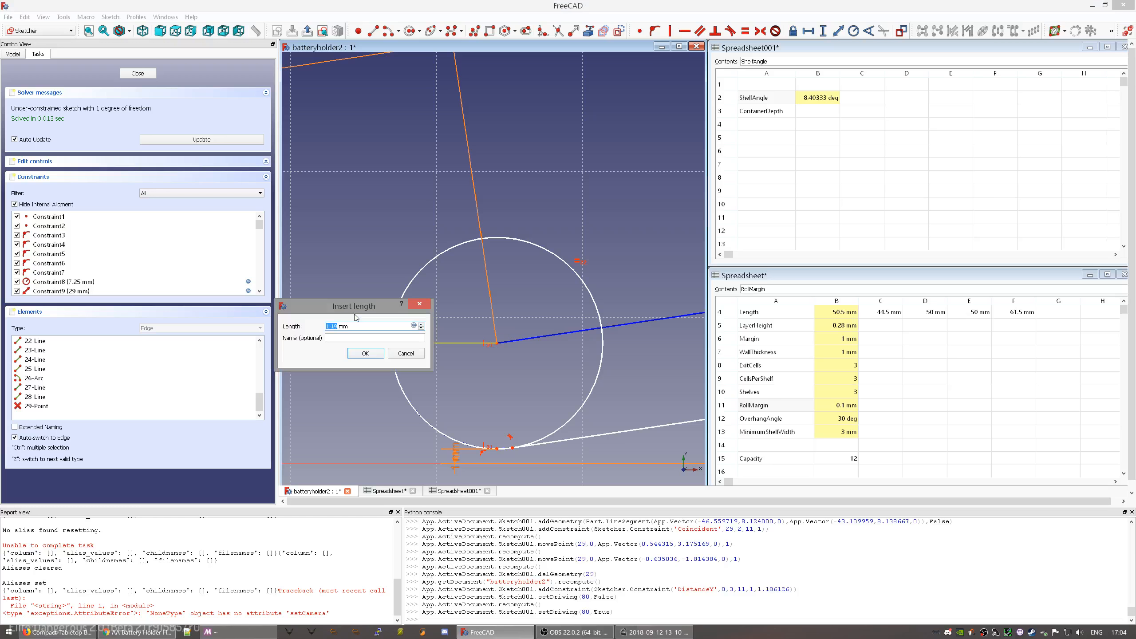
{"action": "type", "text": "0.5"}
{"action": "key", "text": "Return"}
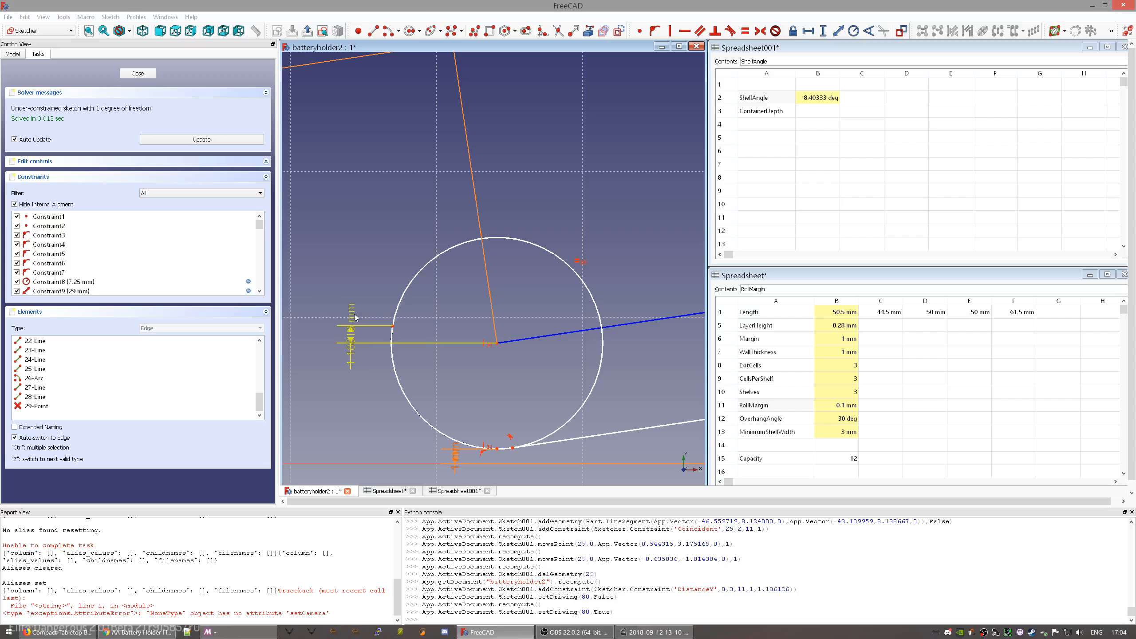
{"action": "scroll", "coordinate": [469, 364], "scroll_direction": "down", "scroll_amount": 8}
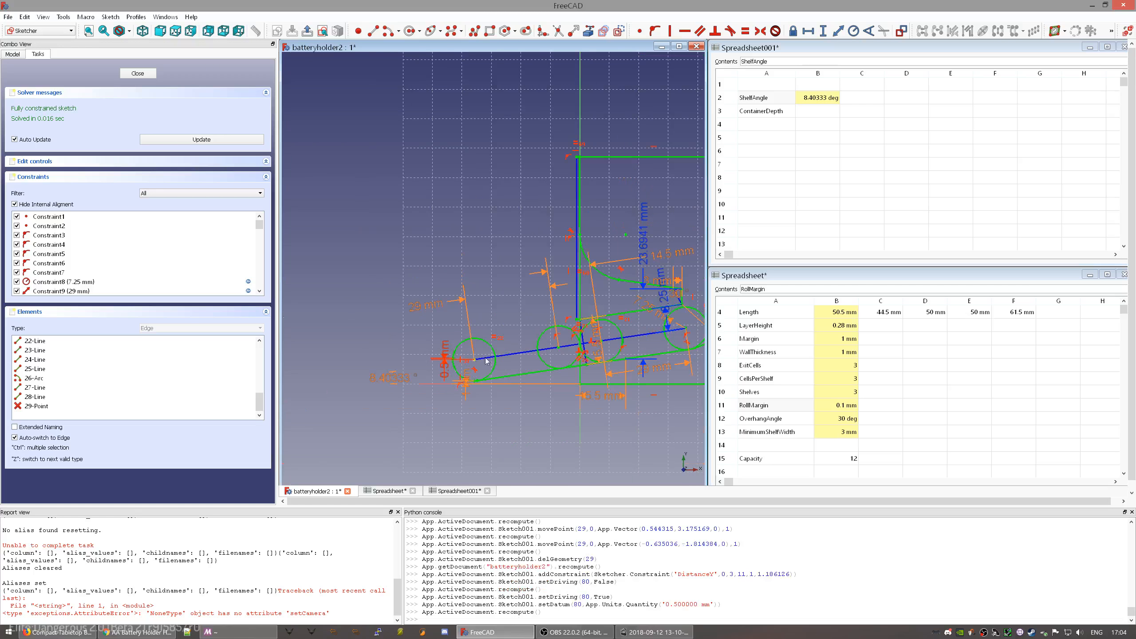
{"action": "mouse_move", "coordinate": [607, 332]}
{"action": "middle_mouse_down"}
{"action": "mouse_move", "coordinate": [492, 347]}
{"action": "mouse_move", "coordinate": [498, 332]}
{"action": "middle_mouse_up"}
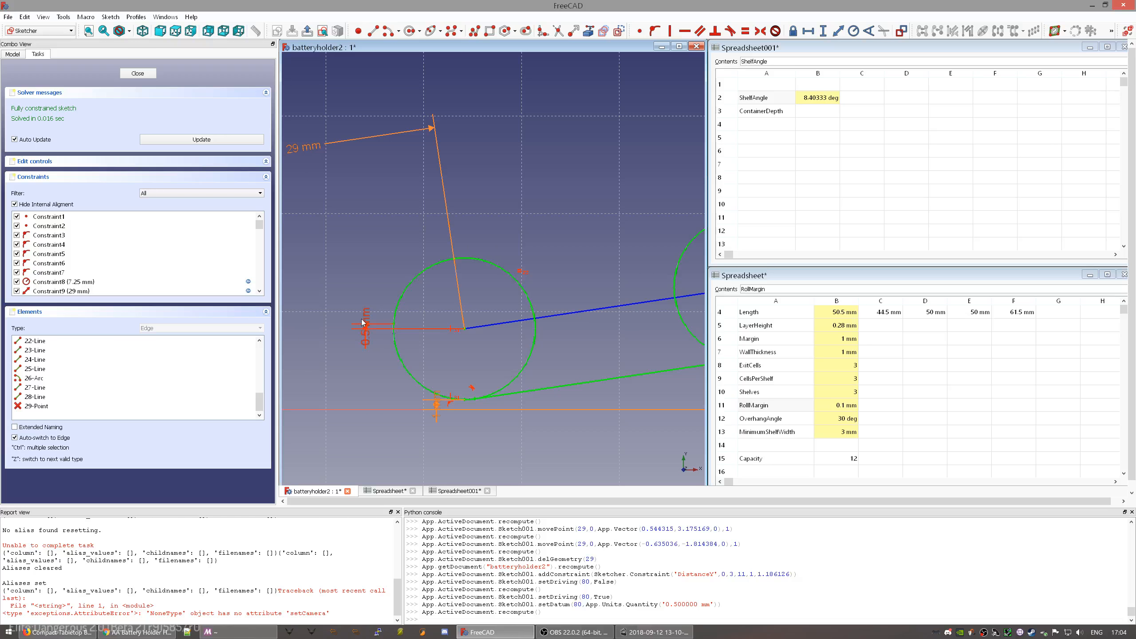
{"action": "mouse_move", "coordinate": [368, 324]}
{"action": "left_mouse_down"}
{"action": "mouse_move", "coordinate": [377, 248]}
{"action": "mouse_move", "coordinate": [350, 263]}
{"action": "left_mouse_up"}
- Check the ContainerDepth spreadsheet cell and begin a horizontal distance across the bottom width
{"action": "scroll", "coordinate": [622, 292], "scroll_direction": "down", "scroll_amount": 6}
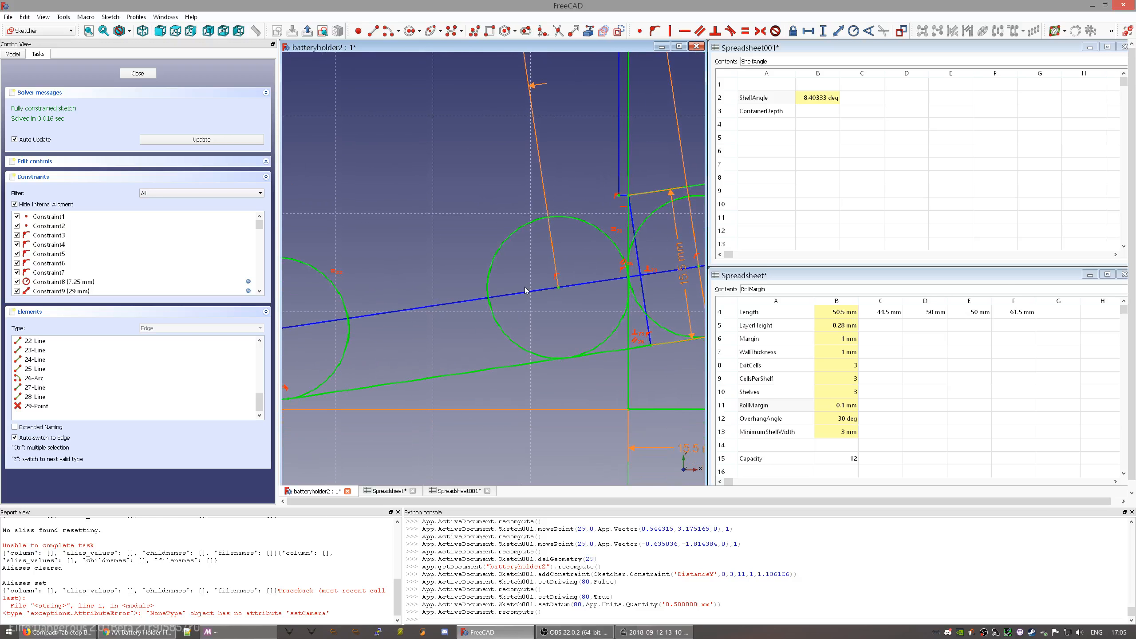
{"action": "middle_click_drag", "start_coordinate": [603, 251], "coordinate": [531, 297]}
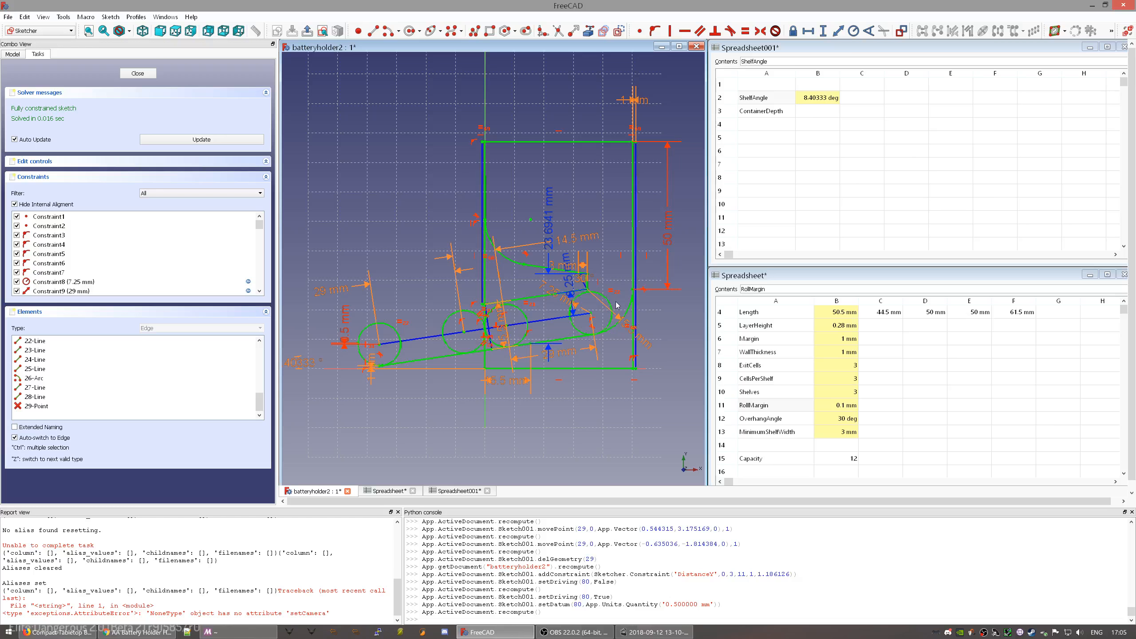
{"action": "left_click", "coordinate": [786, 113]}
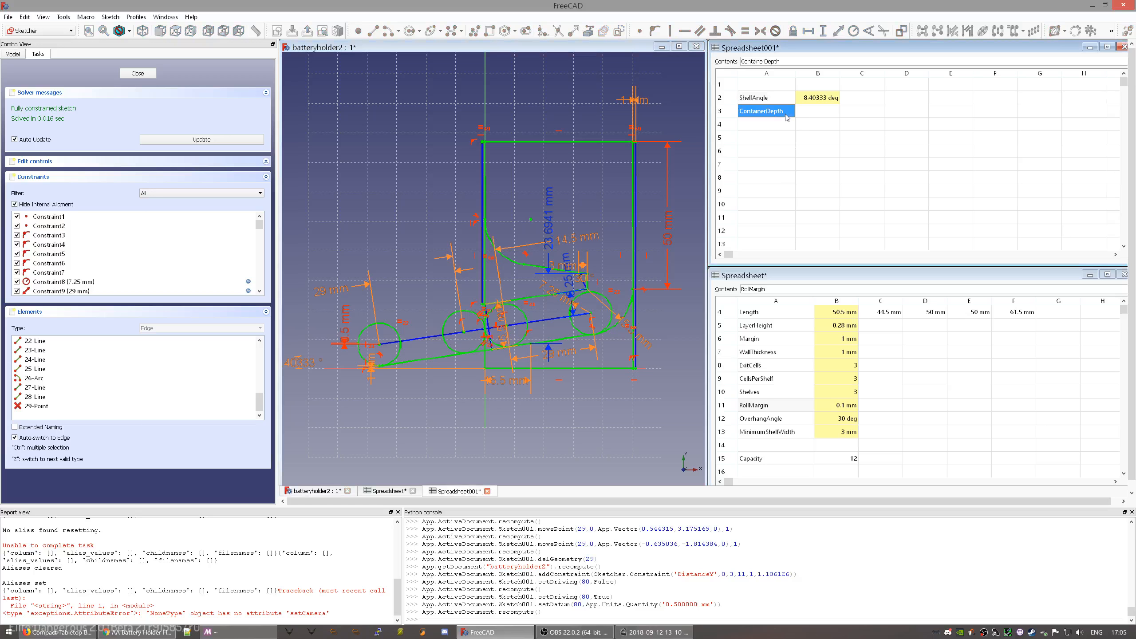
{"action": "left_click", "coordinate": [601, 352]}
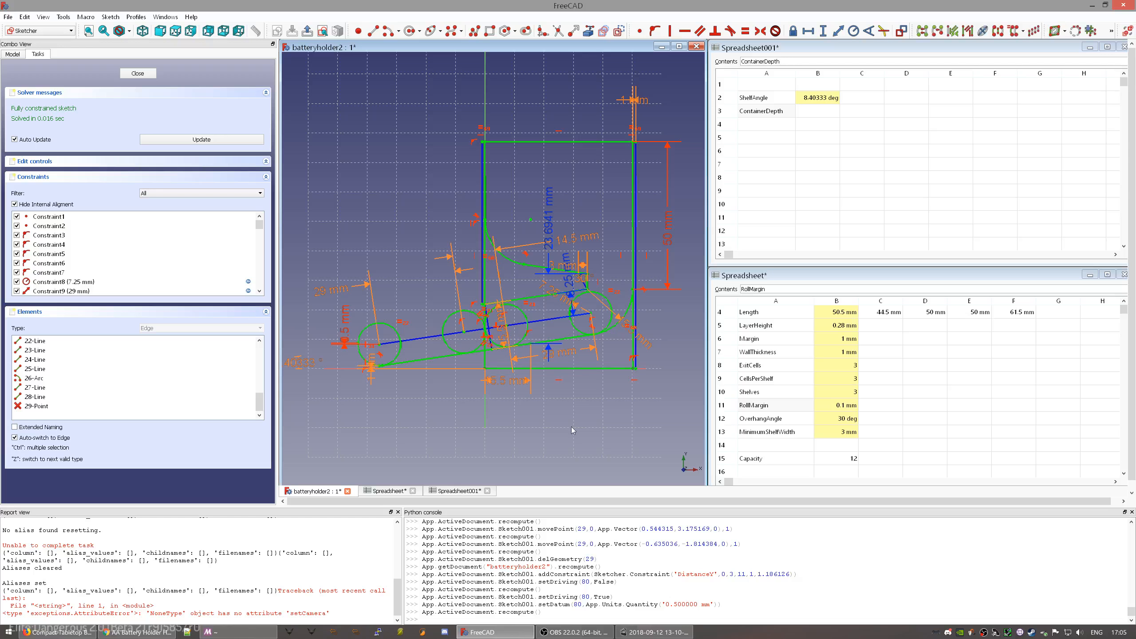
{"action": "key", "text": "shift+h"}
- Place the 50.1551 mm horizontal dimension below the sketch and select its new constraint
{"action": "left_click", "coordinate": [550, 435]}
{"action": "scroll", "coordinate": [197, 246], "scroll_direction": "down", "scroll_amount": 20}
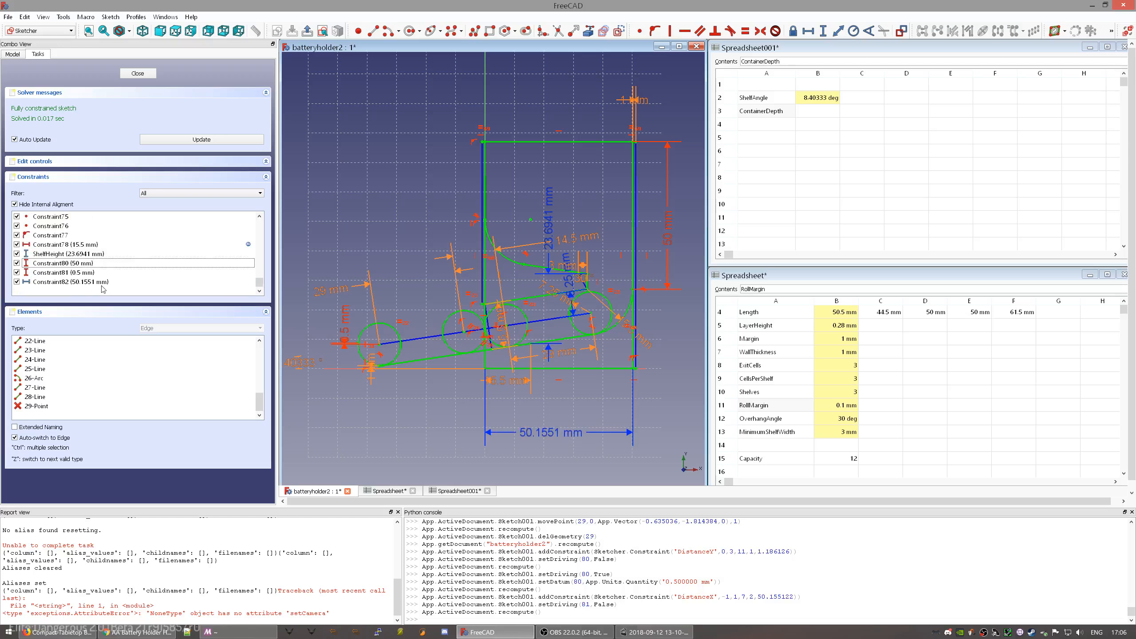
{"action": "left_click", "coordinate": [102, 281]}
- Rename Constraint82 to ContainerDepth, move its label closer, and recompute the sketch
{"action": "right_click", "coordinate": [207, 285]}
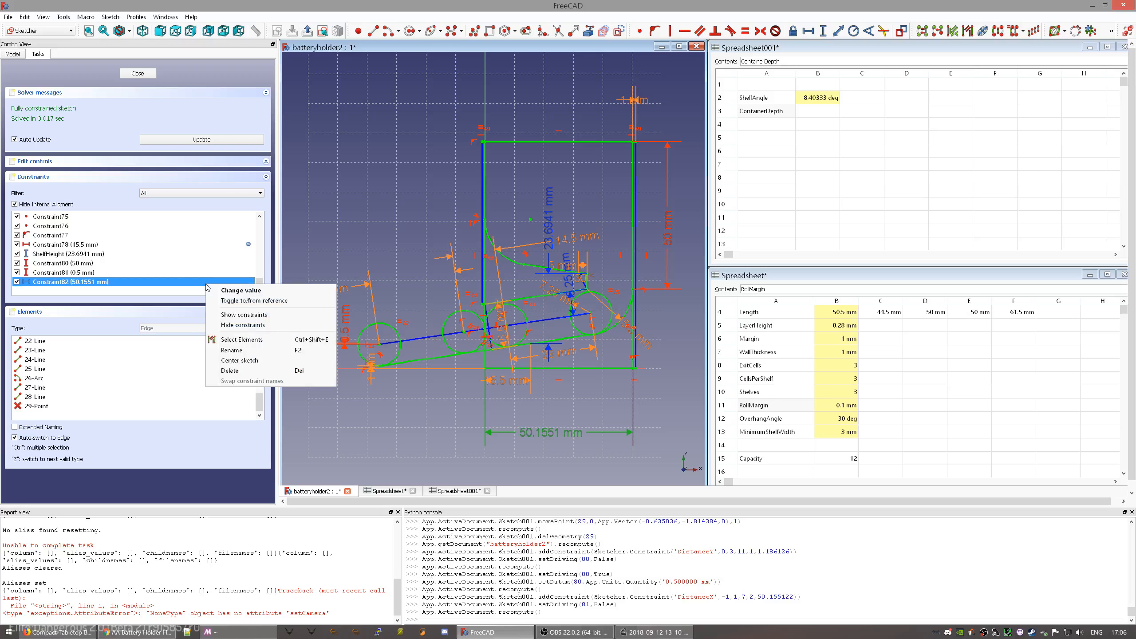
{"action": "left_click", "coordinate": [244, 353]}
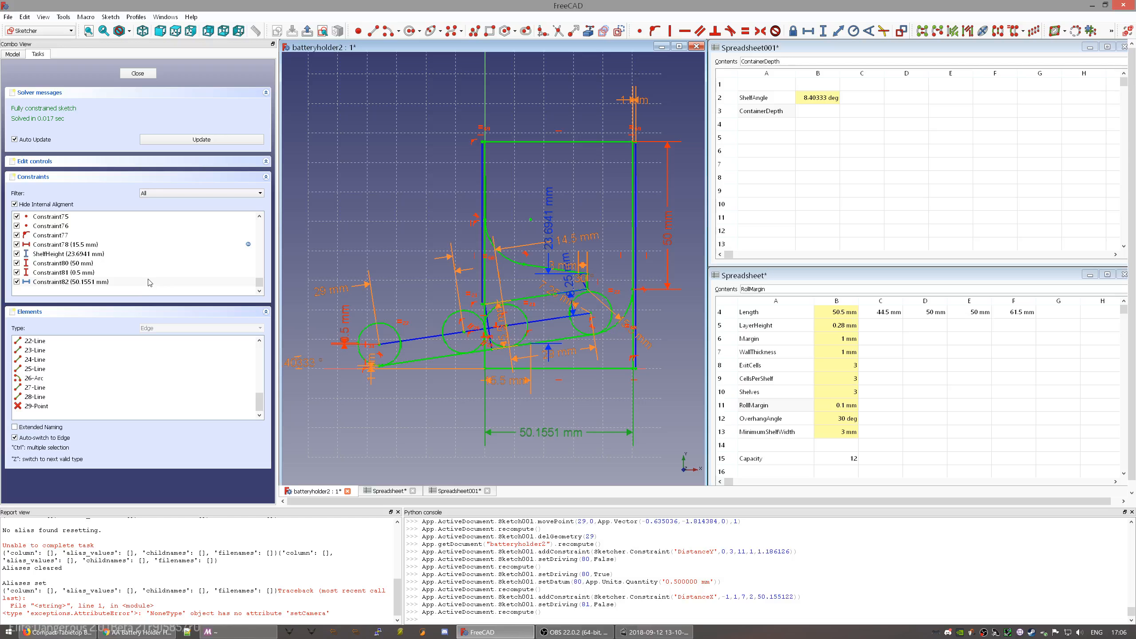
{"action": "left_click", "coordinate": [127, 282]}
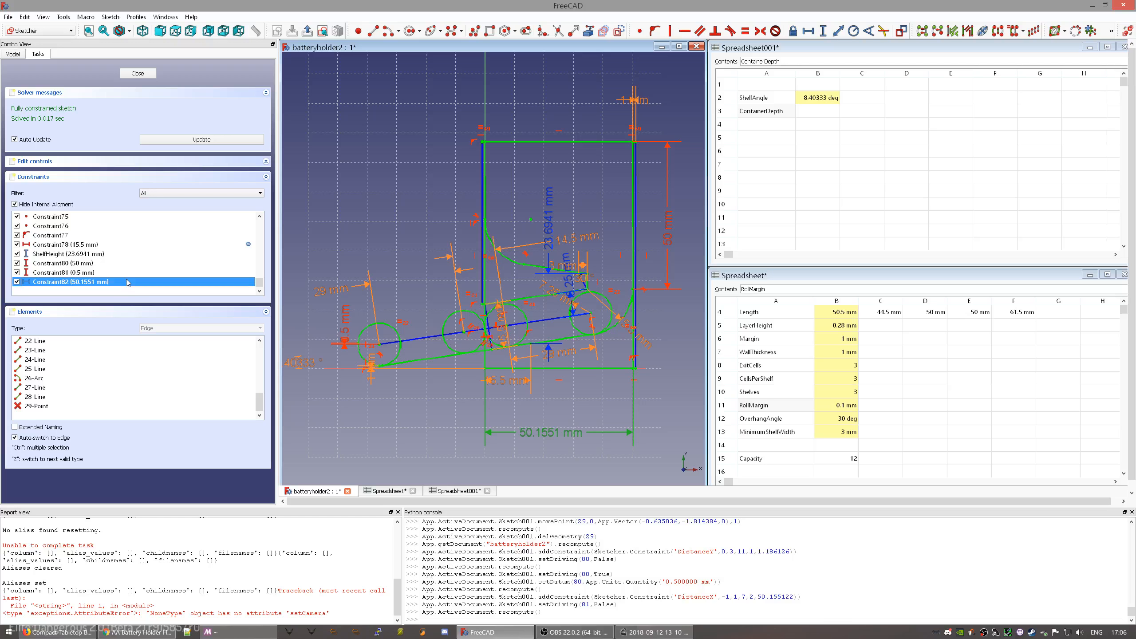
{"action": "left_click", "coordinate": [126, 281]}
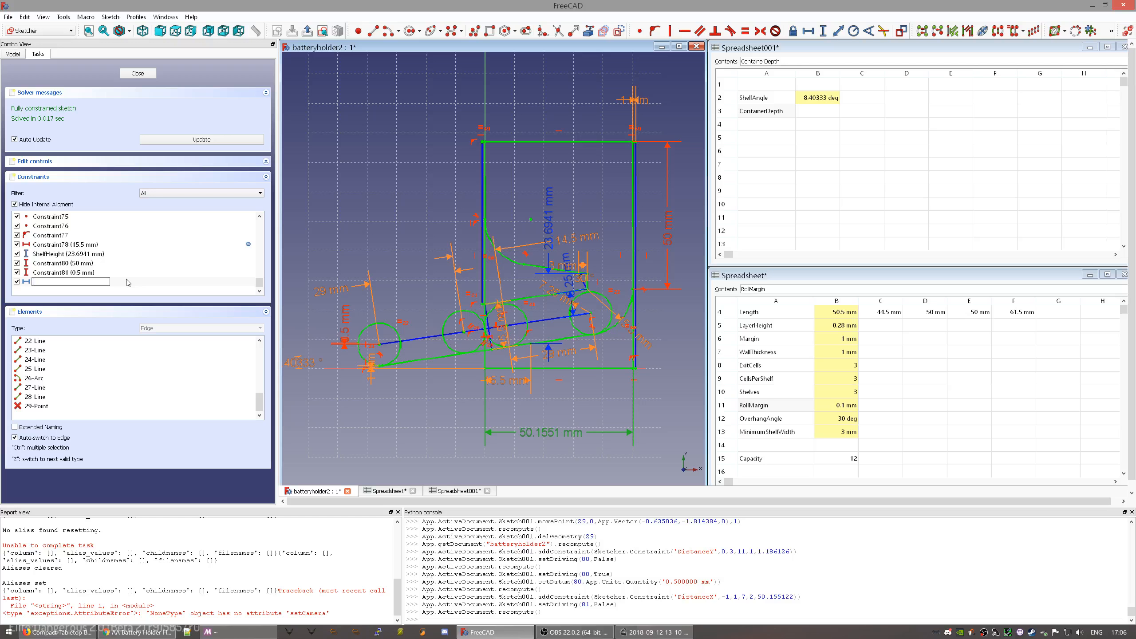
{"action": "type", "text": "ContainerDepth"}
{"action": "key", "text": "Return"}
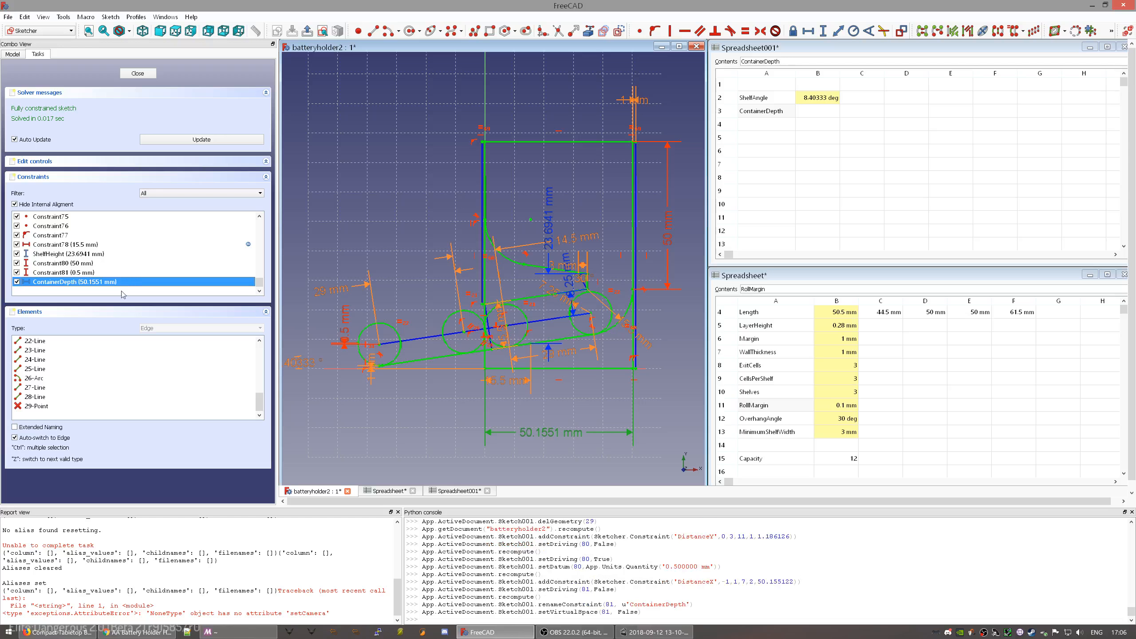
{"action": "left_click_drag", "start_coordinate": [548, 434], "coordinate": [576, 418]}
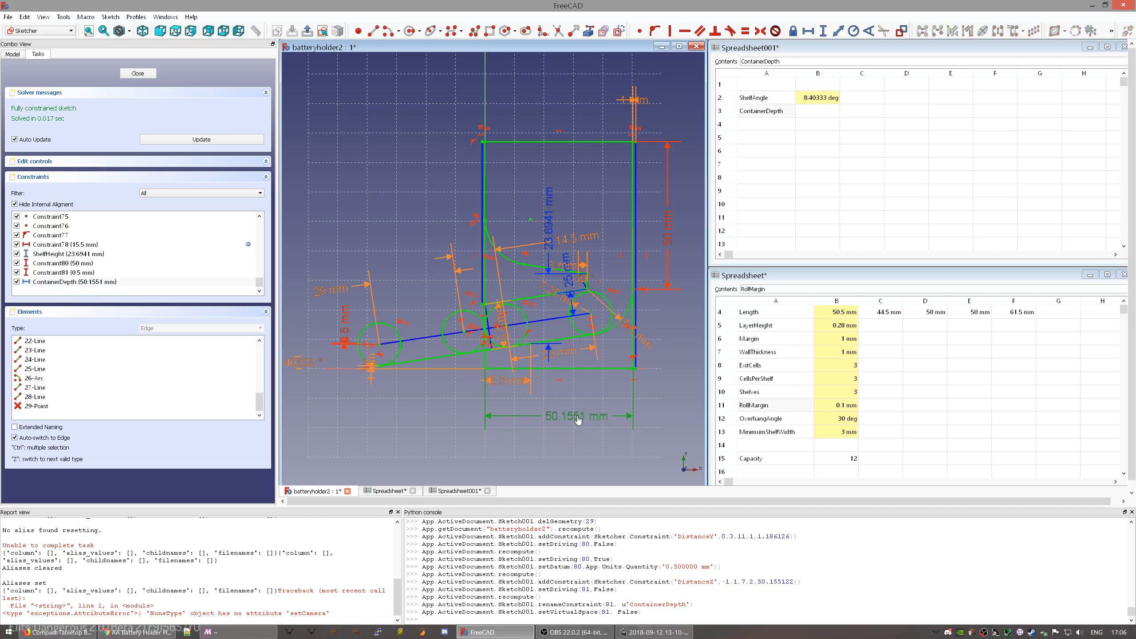
{"action": "left_click", "coordinate": [199, 143]}
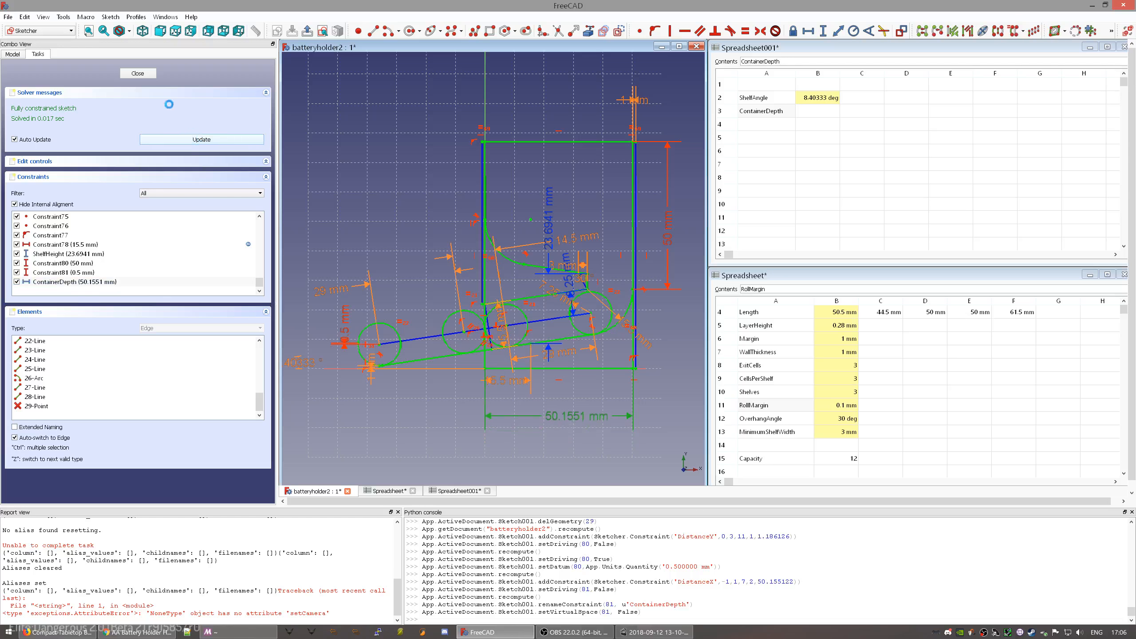
- Close the sketch editor and recentre the view
{"action": "left_click", "coordinate": [138, 74]}
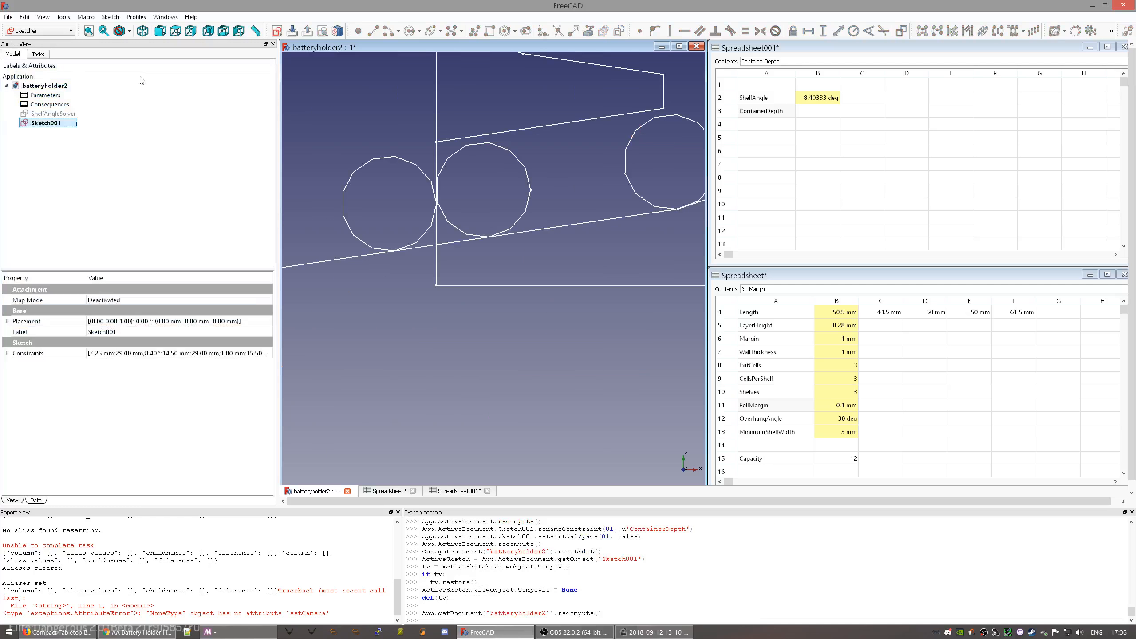
{"action": "middle_click_drag", "start_coordinate": [427, 182], "coordinate": [495, 298]}
{"action": "scroll", "coordinate": [507, 299], "scroll_direction": "up", "scroll_amount": 4}
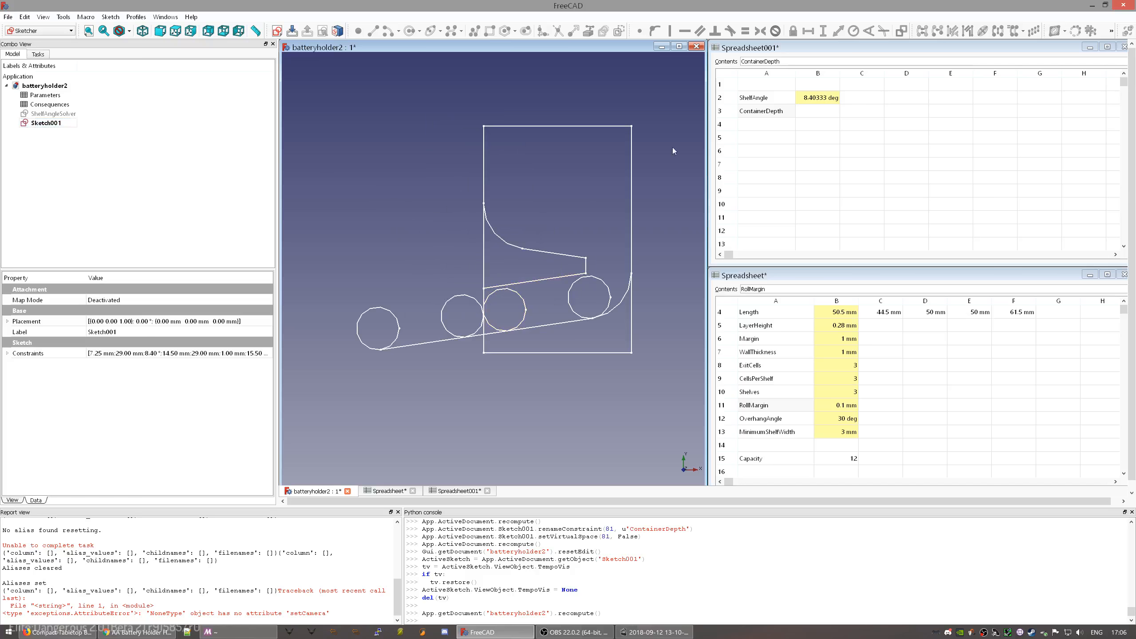
- Rename Sketch001 in the model tree to ShelfSizeSketch
{"action": "left_click", "coordinate": [67, 124]}
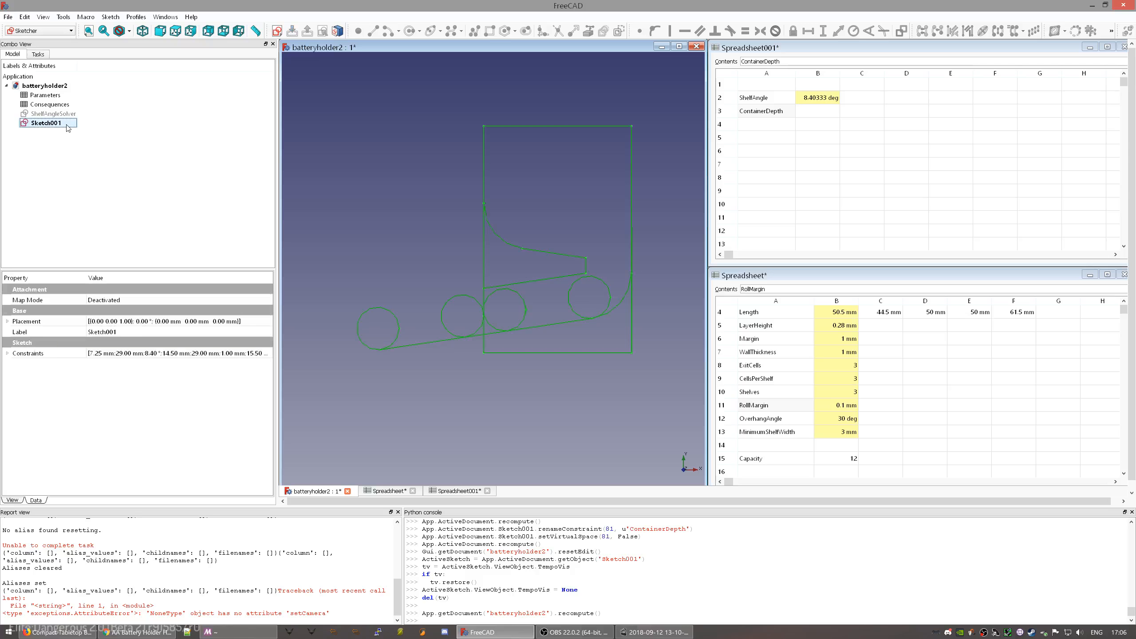
{"action": "left_click", "coordinate": [67, 125]}
{"action": "type", "text": "ShelfSizeSketch"}
{"action": "key", "text": "Return"}
- Set the alias of Spreadsheet001 cell B3 to ContainerDepth in Cell properties
{"action": "left_click", "coordinate": [821, 118]}
{"action": "right_click", "coordinate": [821, 119]}
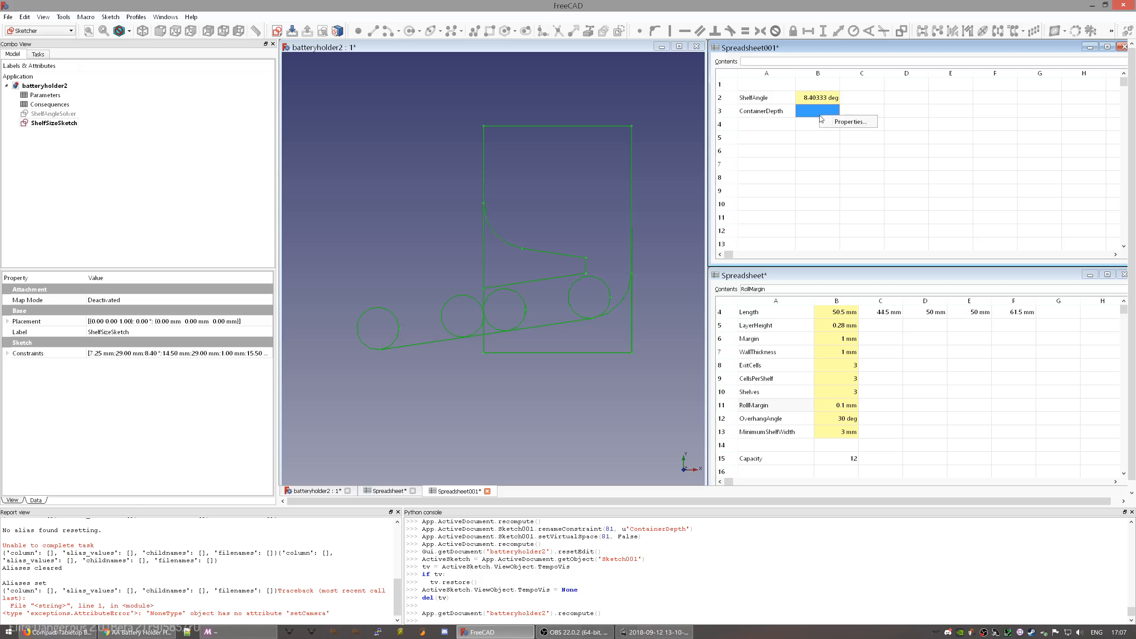
{"action": "left_click", "coordinate": [841, 122]}
{"action": "left_click", "coordinate": [614, 275]}
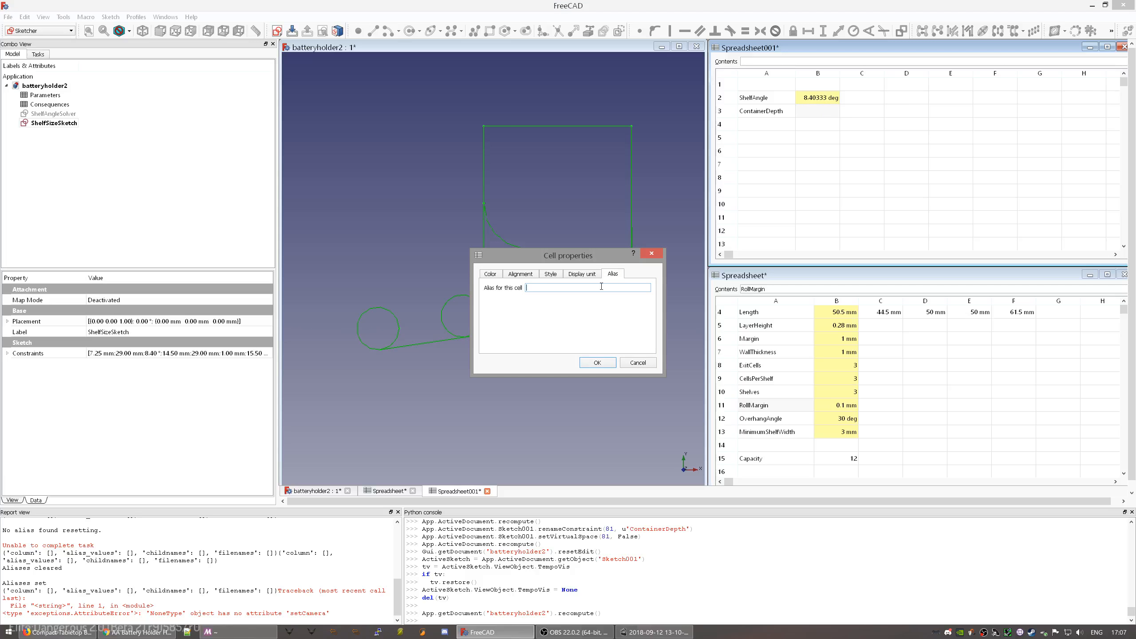
{"action": "type", "text": "ContainerDepth"}
{"action": "key", "text": "Return"}
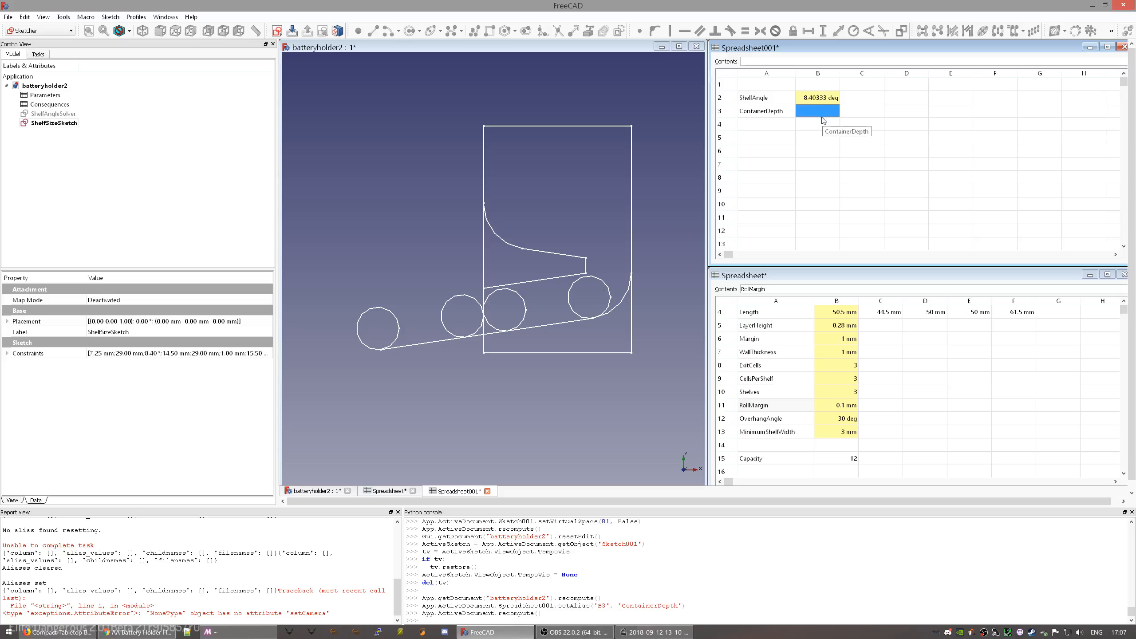
- Try a ShelfAngleSolver then Sketch reference formula in B3, then cancel it
{"action": "type", "text": "=ShelfAngleSolver"}
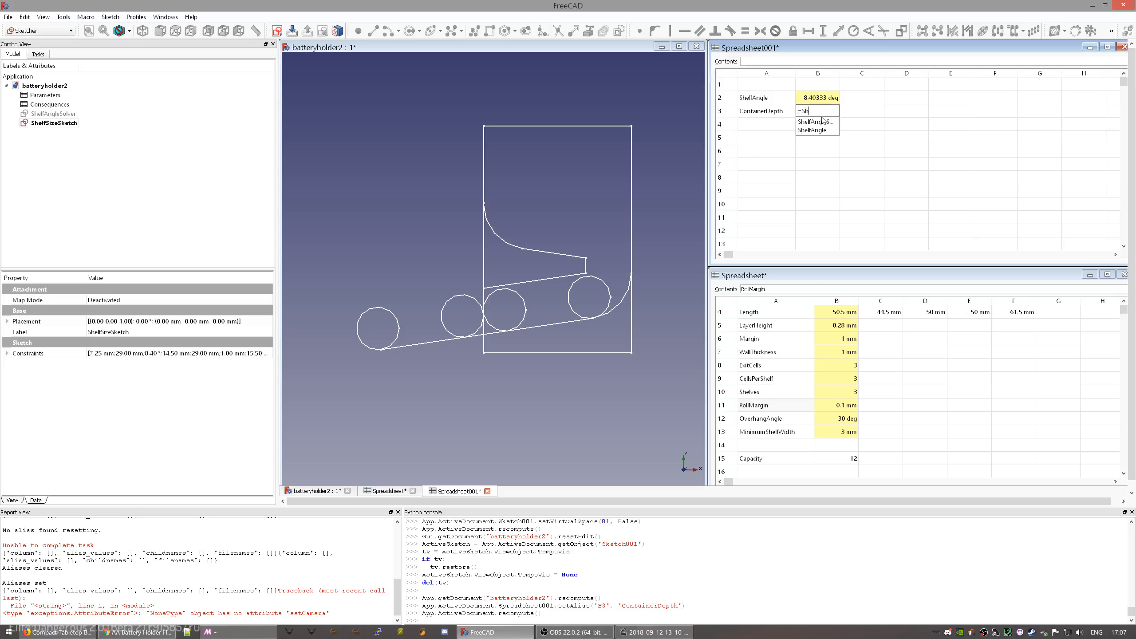
{"action": "key", "text": "Down"}
{"action": "key", "text": "BackSpace"}
{"action": "key", "text": "BackSpace"}
{"action": "key", "text": "BackSpace"}
{"action": "key", "text": "BackSpace"}
{"action": "key", "text": "BackSpace"}
{"action": "key", "text": "BackSpace"}
{"action": "key", "text": "BackSpace"}
{"action": "key", "text": "BackSpace"}
{"action": "key", "text": "BackSpace"}
{"action": "key", "text": "BackSpace"}
{"action": "type", "text": "Sk"}
{"action": "key", "text": "BackSpace"}
{"action": "type", "text": "ke"}
{"action": "key", "text": "Down"}
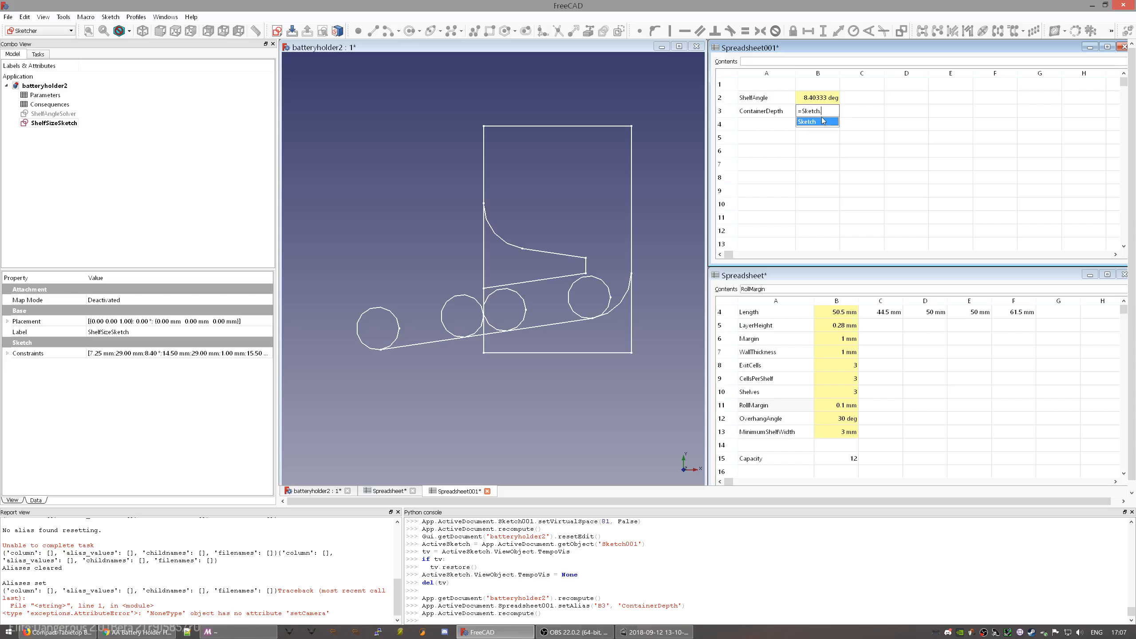
{"action": "key", "text": "Escape"}
{"action": "key", "text": "Escape"}
- Reselect B3, start another sketch formula, and abandon the edit
{"action": "left_click", "coordinate": [787, 154]}
{"action": "left_click", "coordinate": [809, 110]}
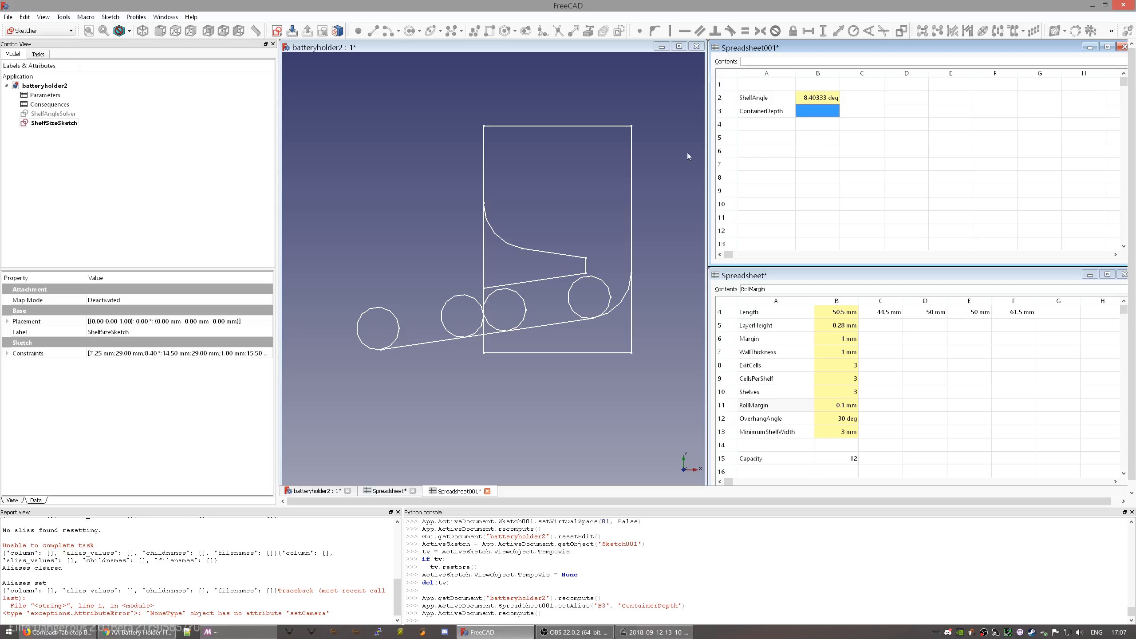
{"action": "double_click", "coordinate": [813, 111]}
{"action": "type", "text": "Sk"}
{"action": "key", "text": "Escape"}
{"action": "key", "text": "Escape"}
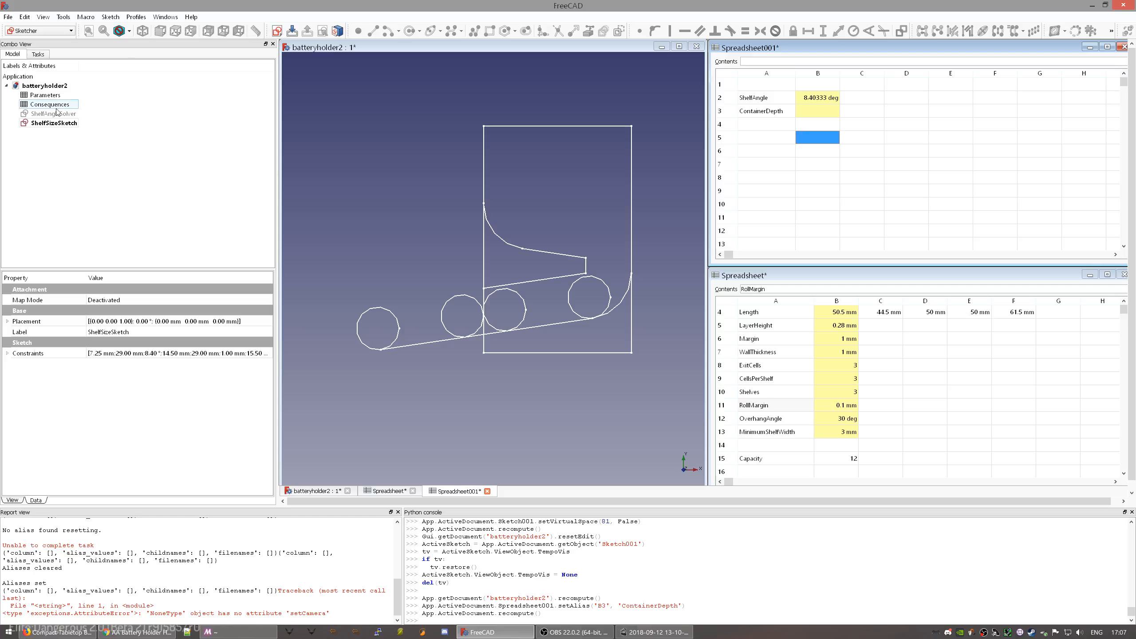
{"action": "left_click", "coordinate": [54, 123]}
{"action": "left_click", "coordinate": [791, 112]}
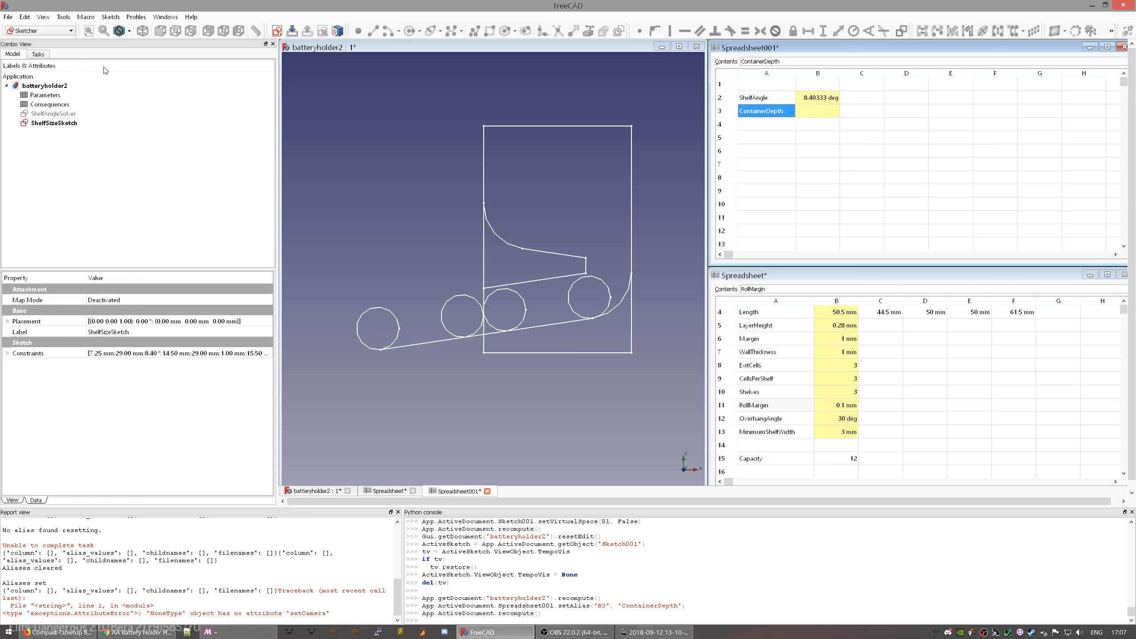
{"action": "left_click", "coordinate": [53, 115]}
{"action": "left_click", "coordinate": [52, 124]}
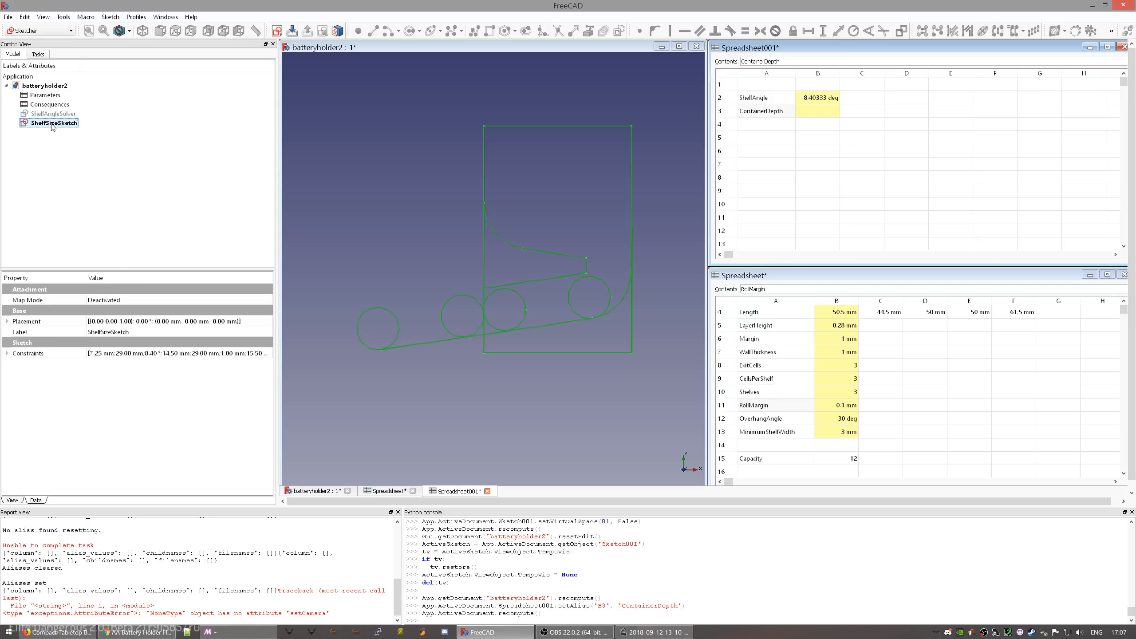
{"action": "left_click", "coordinate": [49, 105]}
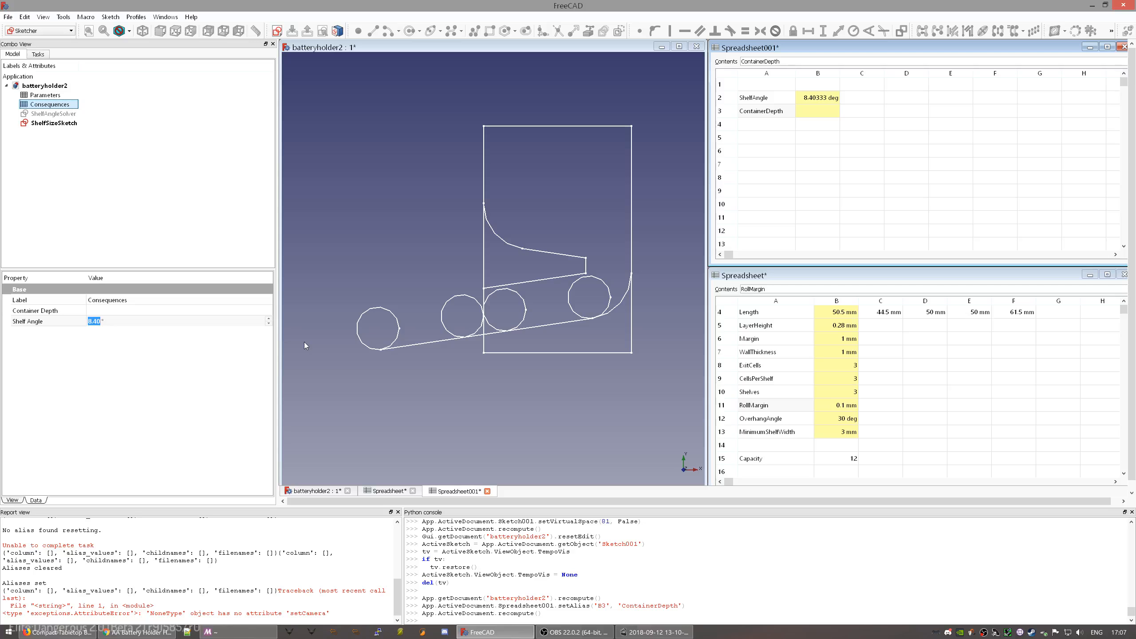
{"action": "left_click", "coordinate": [51, 124]}
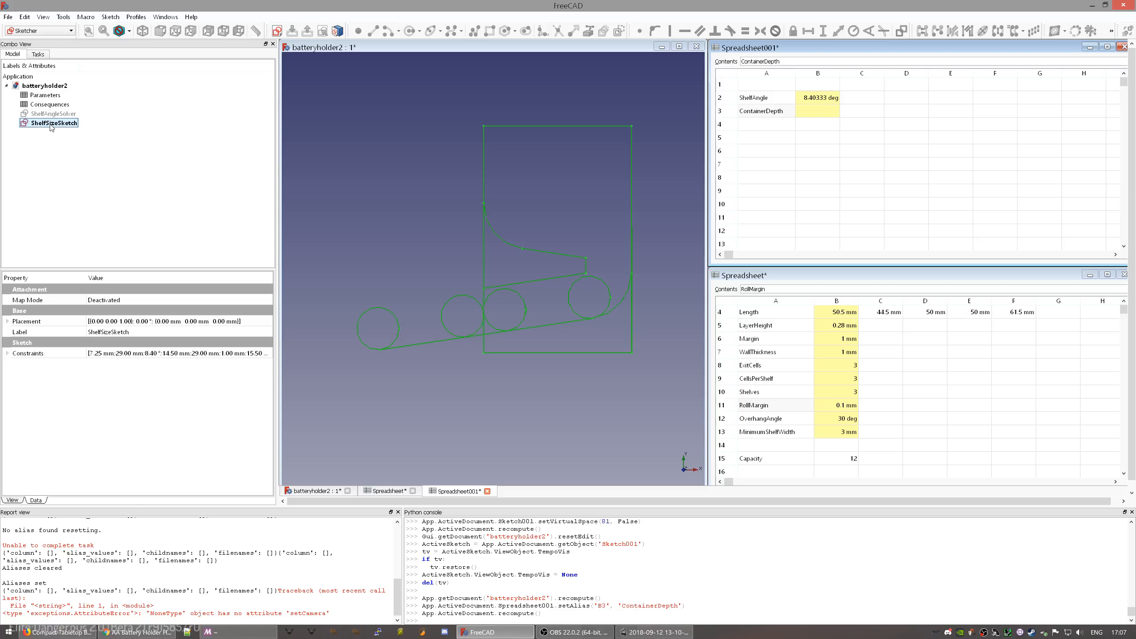
- Expand the sketch's Constraints property and tile the three windows side by side
{"action": "left_click", "coordinate": [8, 353]}
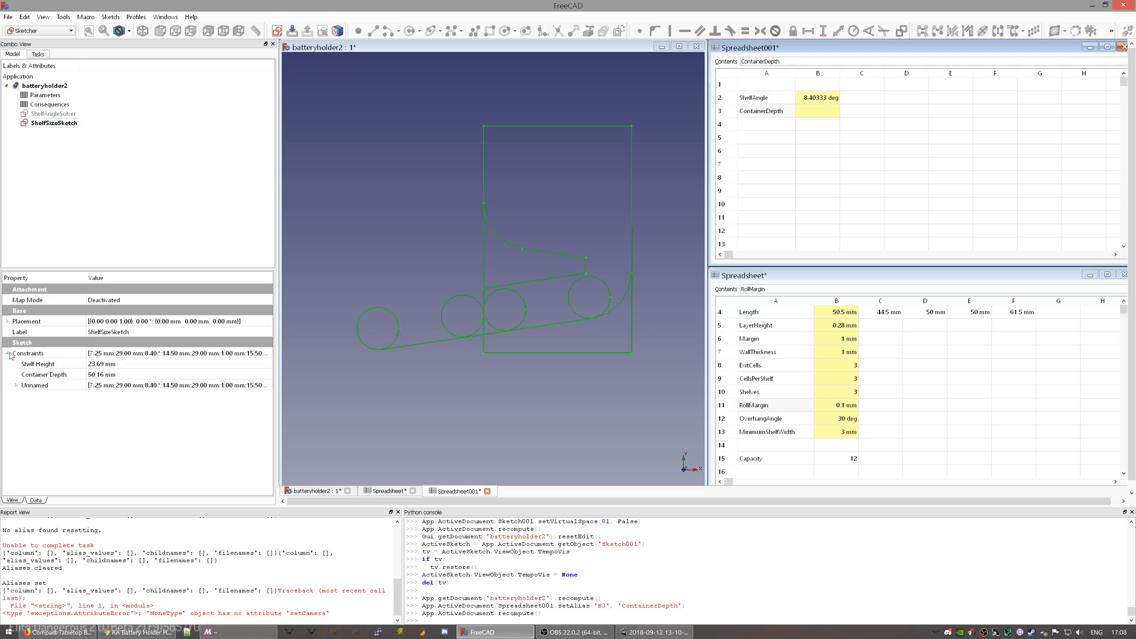
{"action": "left_click", "coordinate": [16, 386]}
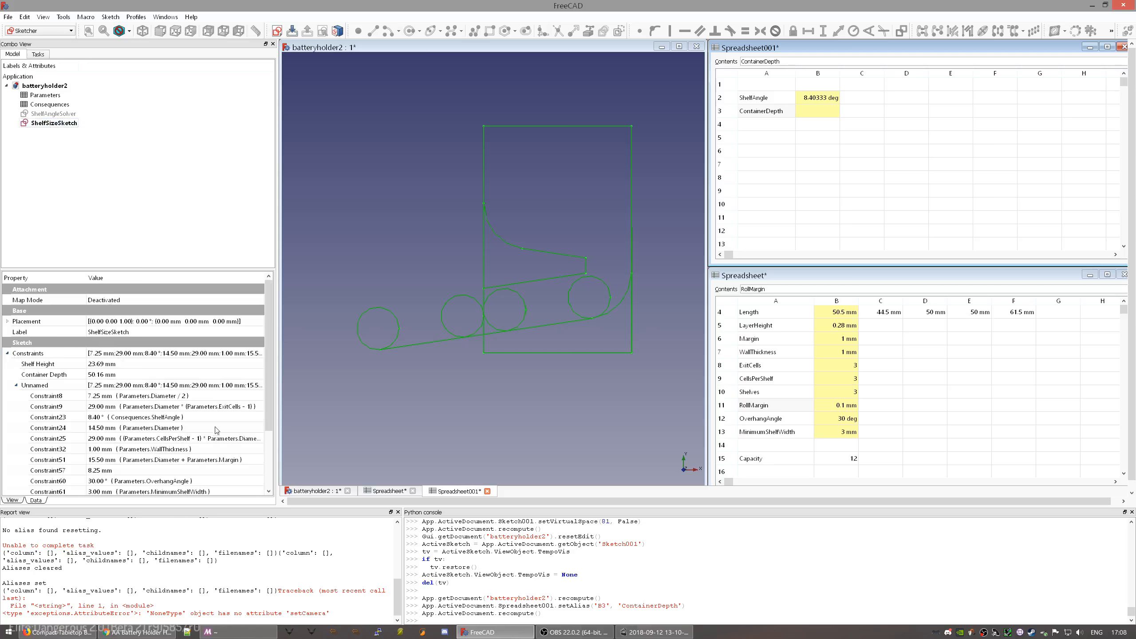
{"action": "scroll", "coordinate": [271, 387], "scroll_direction": "down", "scroll_amount": 2}
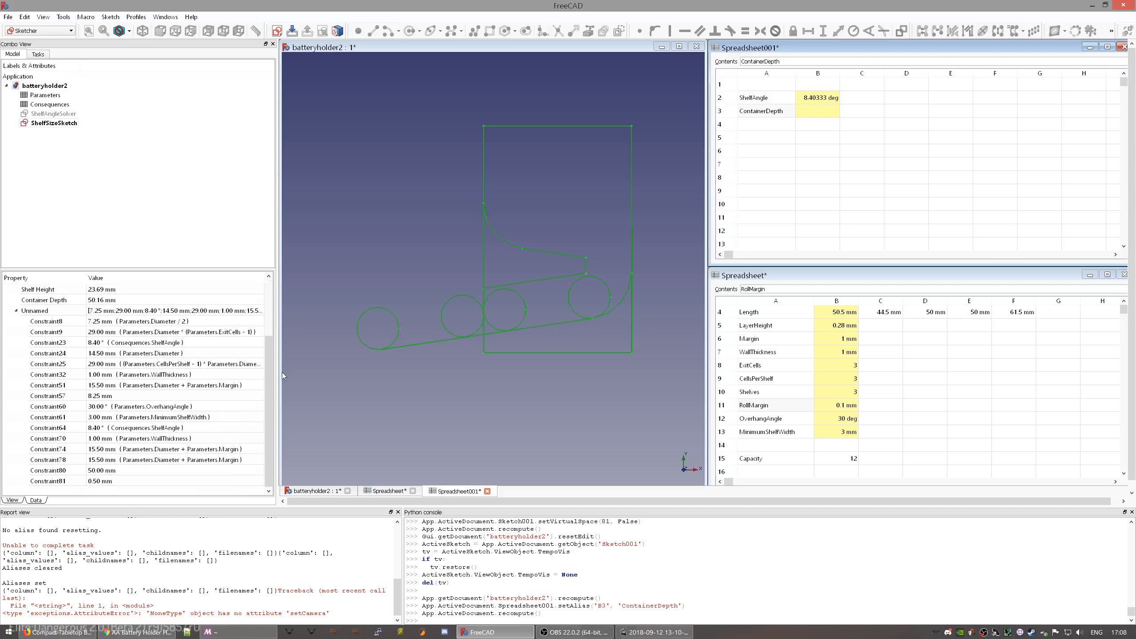
{"action": "left_click_drag", "start_coordinate": [282, 374], "coordinate": [332, 377]}
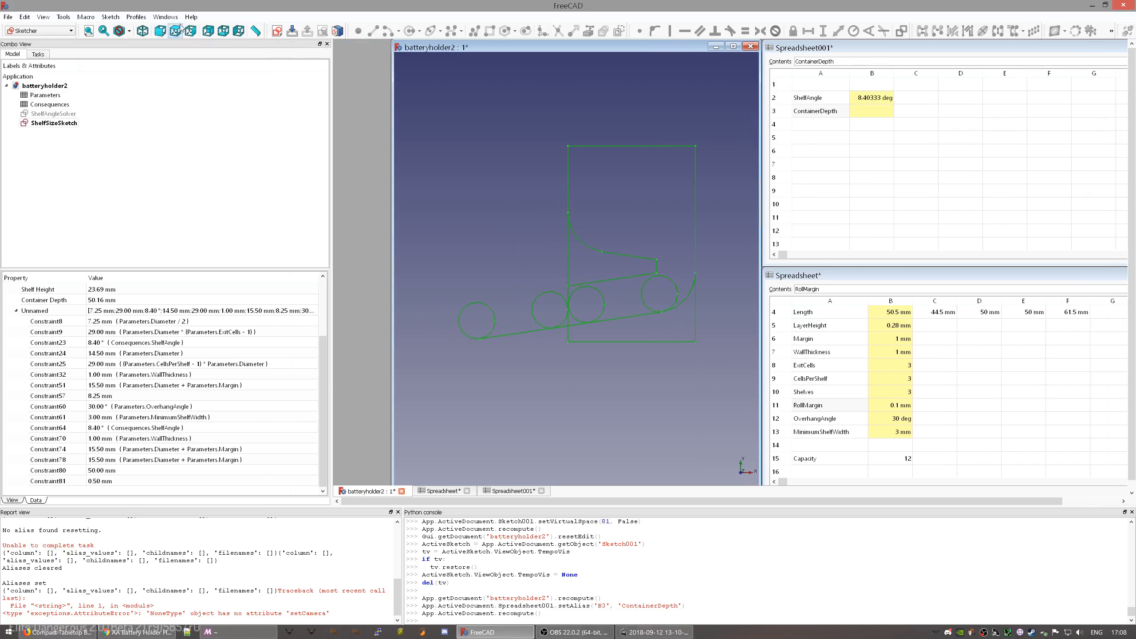
{"action": "left_click", "coordinate": [165, 17]}
{"action": "left_click", "coordinate": [204, 57]}
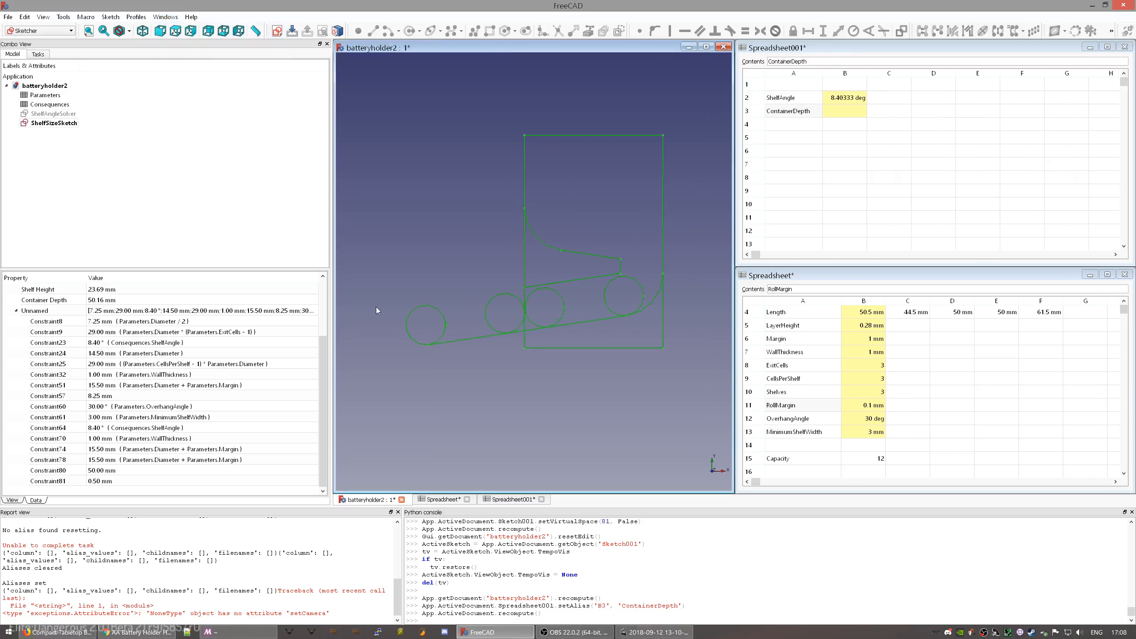
{"action": "left_click", "coordinate": [180, 323]}
{"action": "left_click", "coordinate": [201, 243]}
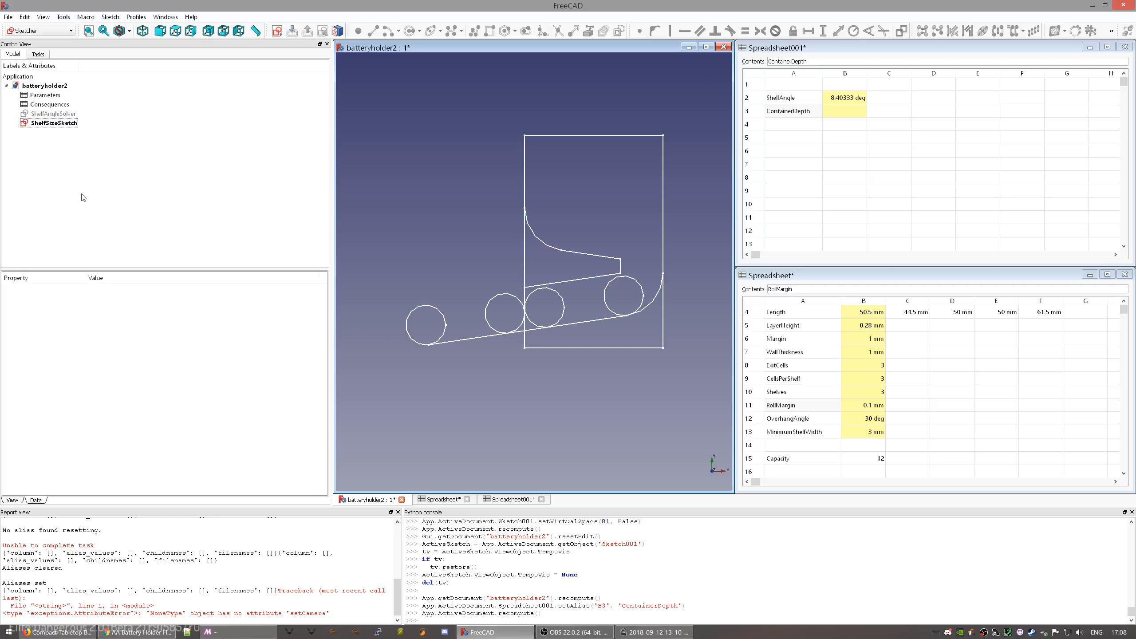
{"action": "left_click", "coordinate": [51, 123]}
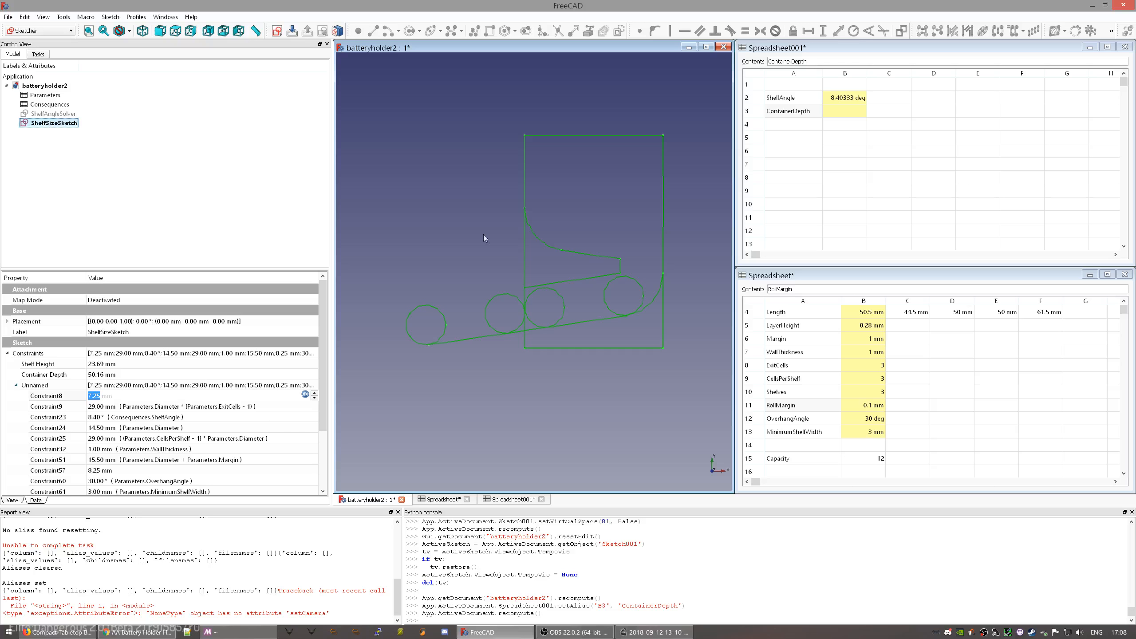
- Copy the ShelfAngle formula from cell B2's Contents field
{"action": "left_click", "coordinate": [857, 103]}
{"action": "left_click_drag", "start_coordinate": [892, 61], "coordinate": [768, 61]}
{"action": "right_click", "coordinate": [834, 60]}
{"action": "left_click", "coordinate": [852, 100]}
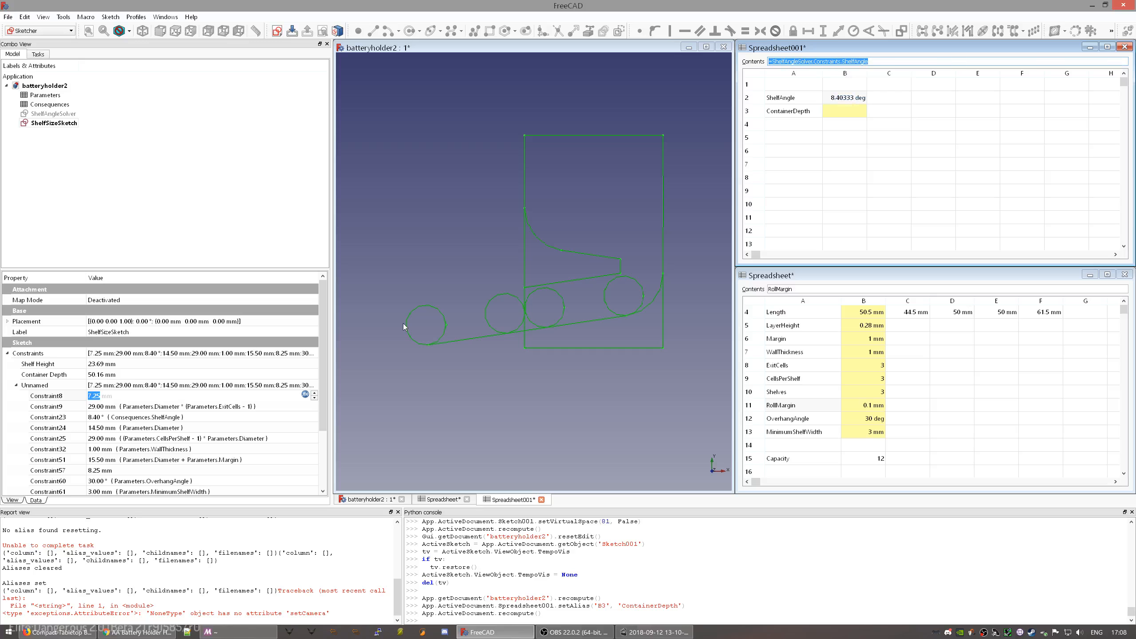
- Inspect Constraint8's expression in ShelfSizeSketch without changing it
{"action": "left_click", "coordinate": [76, 157]}
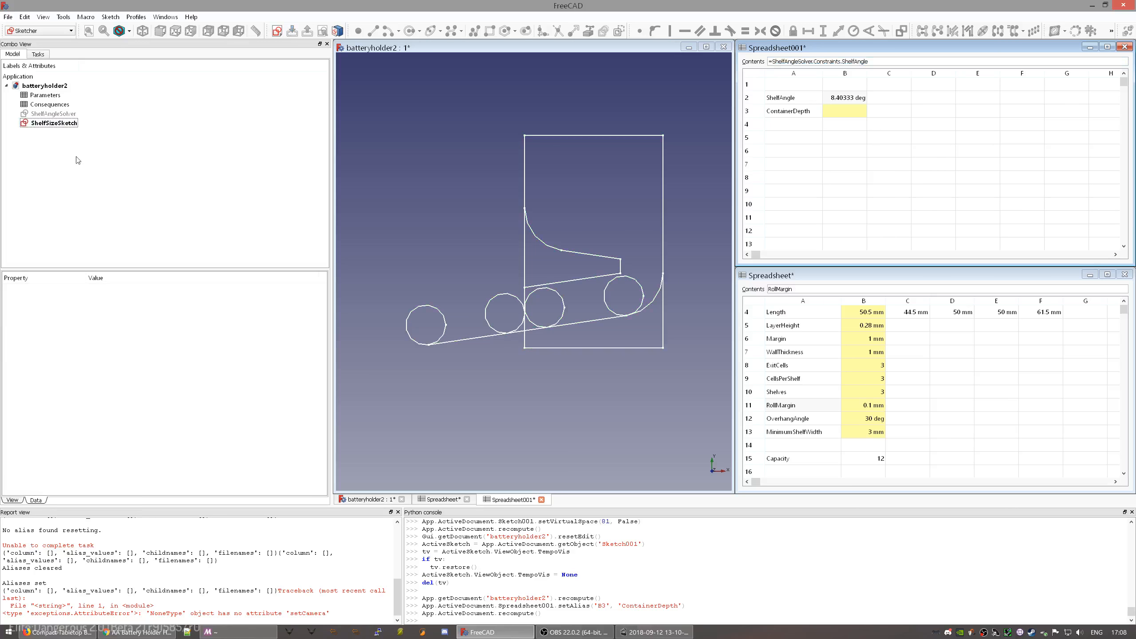
{"action": "left_click", "coordinate": [60, 125]}
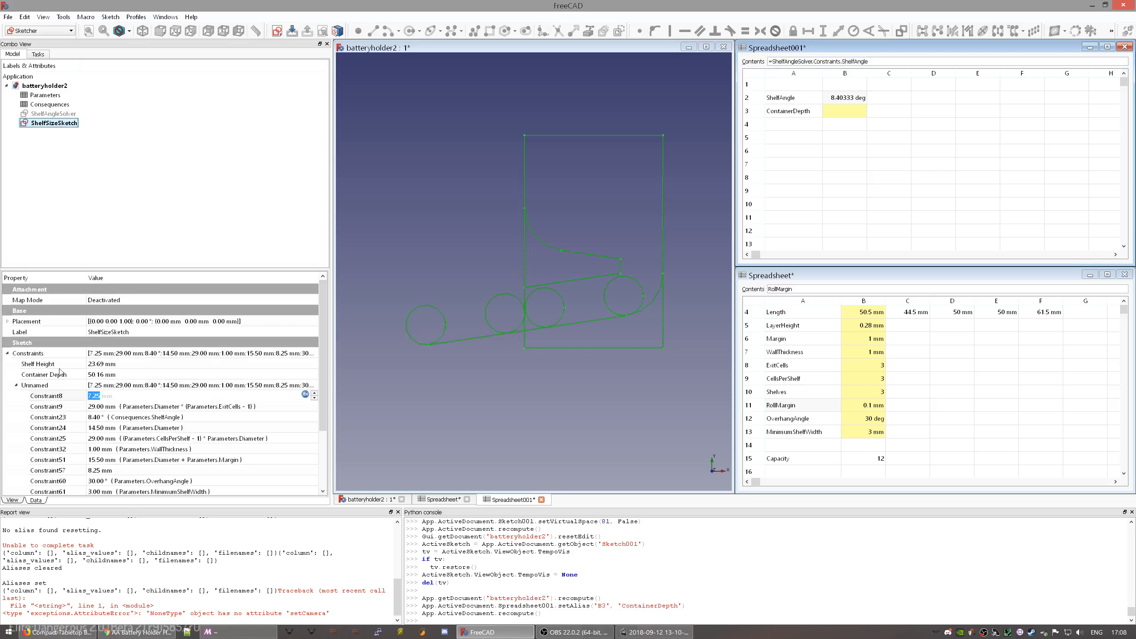
{"action": "left_click", "coordinate": [65, 400]}
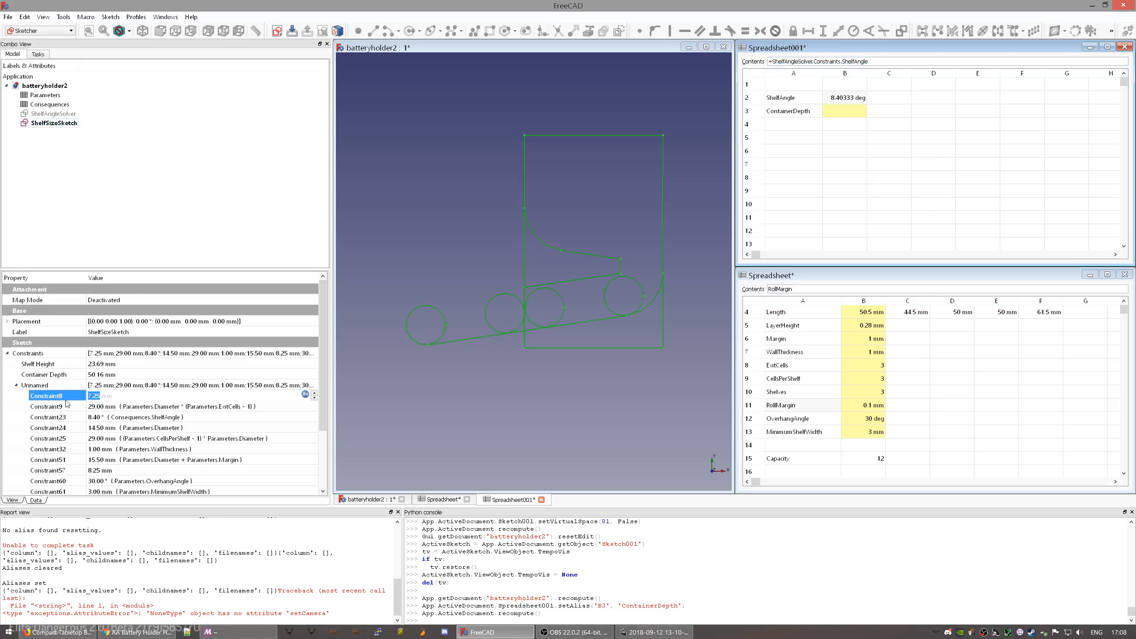
{"action": "left_click", "coordinate": [305, 395]}
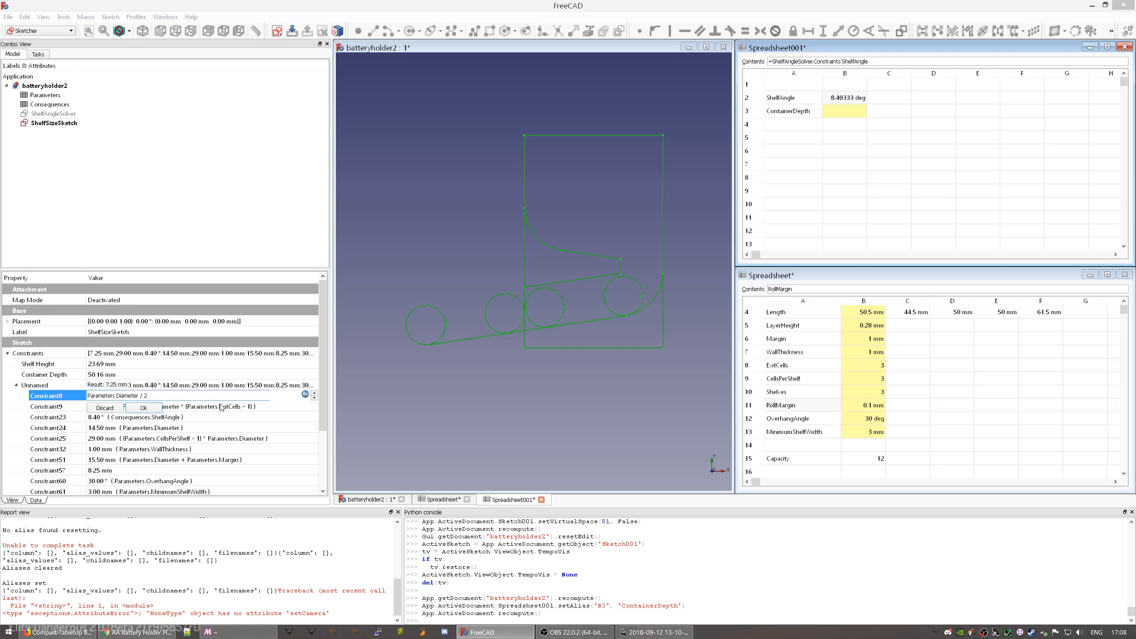
{"action": "left_click", "coordinate": [104, 410]}
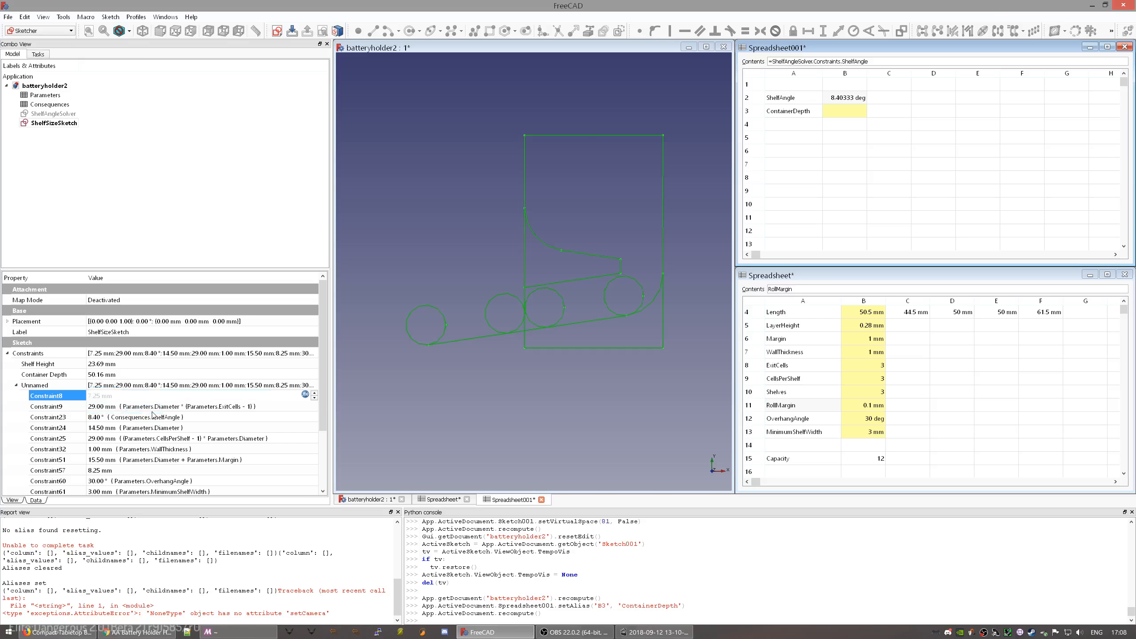
{"action": "left_click", "coordinate": [470, 437]}
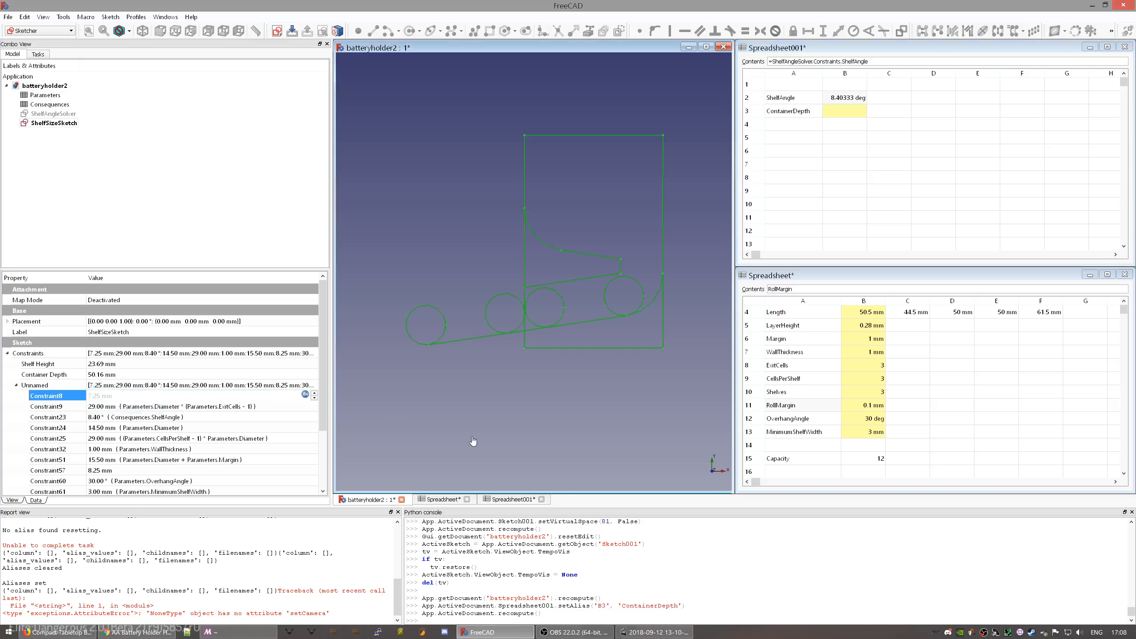
{"action": "left_click", "coordinate": [60, 124]}
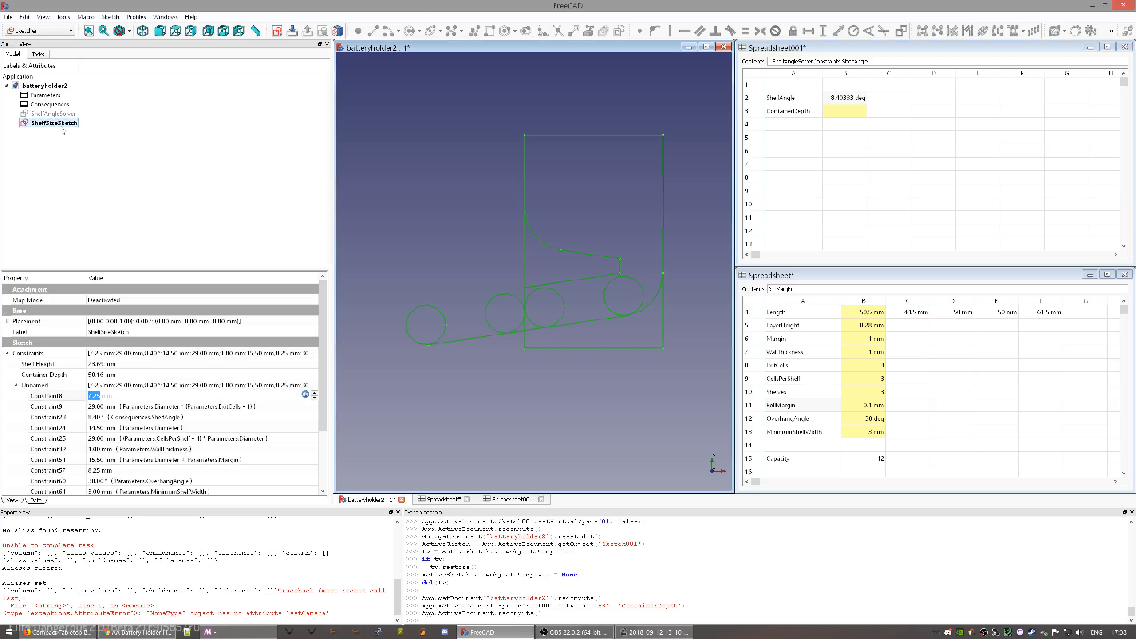
- Replace Constraint23's expression with the pasted ShelfAngleSolver formula, minus the leading '='
{"action": "left_click", "coordinate": [162, 421]}
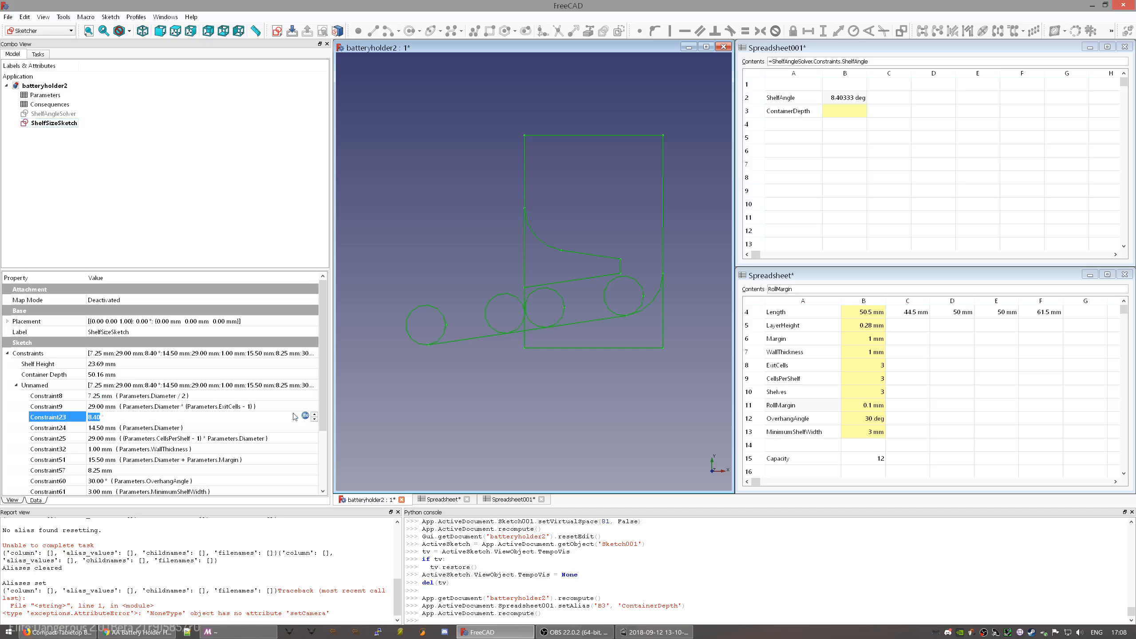
{"action": "left_click", "coordinate": [306, 416]}
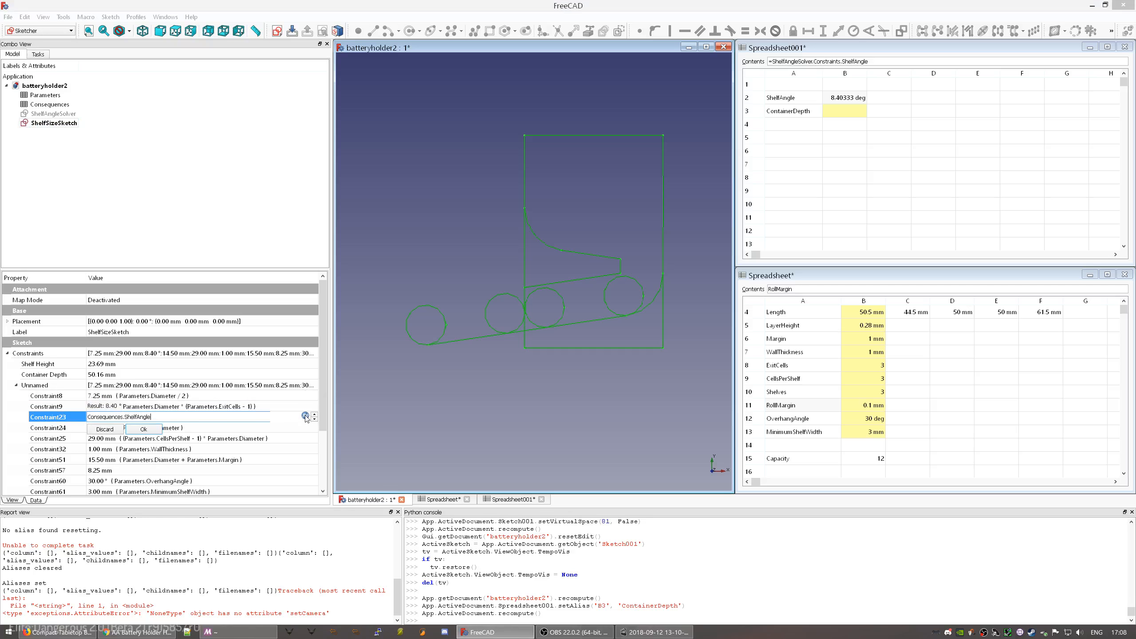
{"action": "key", "text": "ctrl+a"}
{"action": "key", "text": "ctrl+v"}
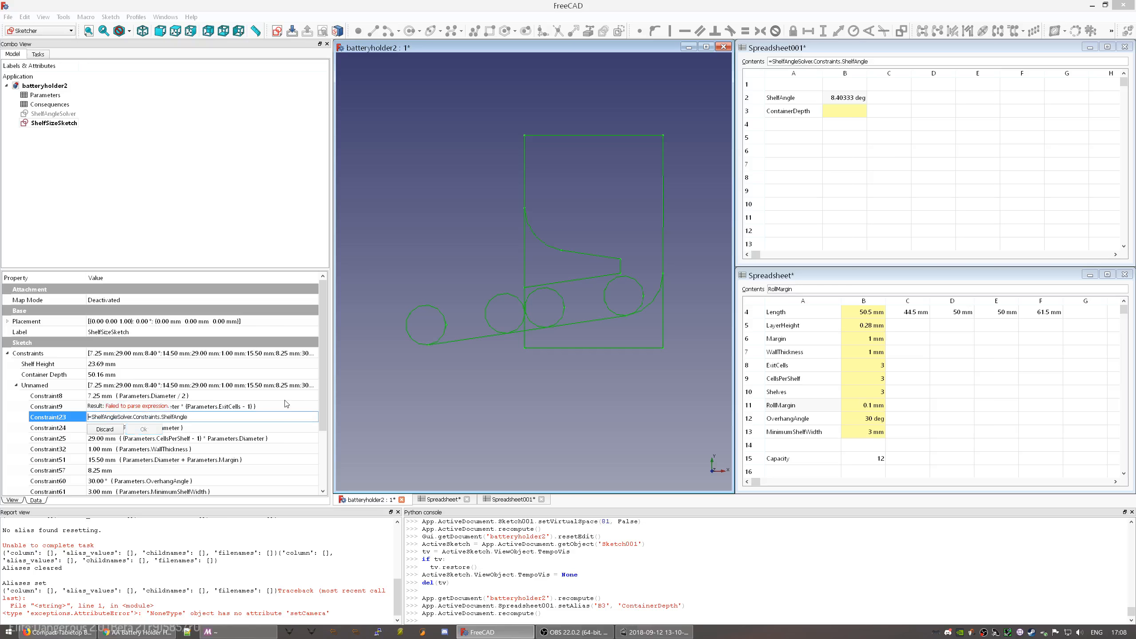
{"action": "key", "text": "Home"}
{"action": "key", "text": "Delete"}
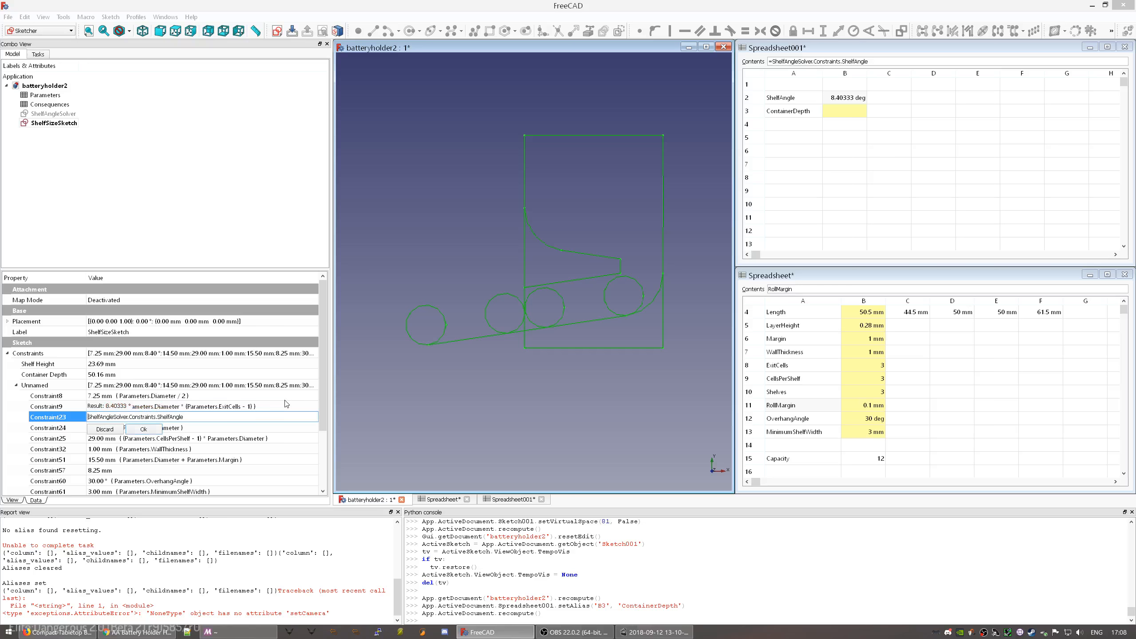
{"action": "left_click", "coordinate": [148, 429]}
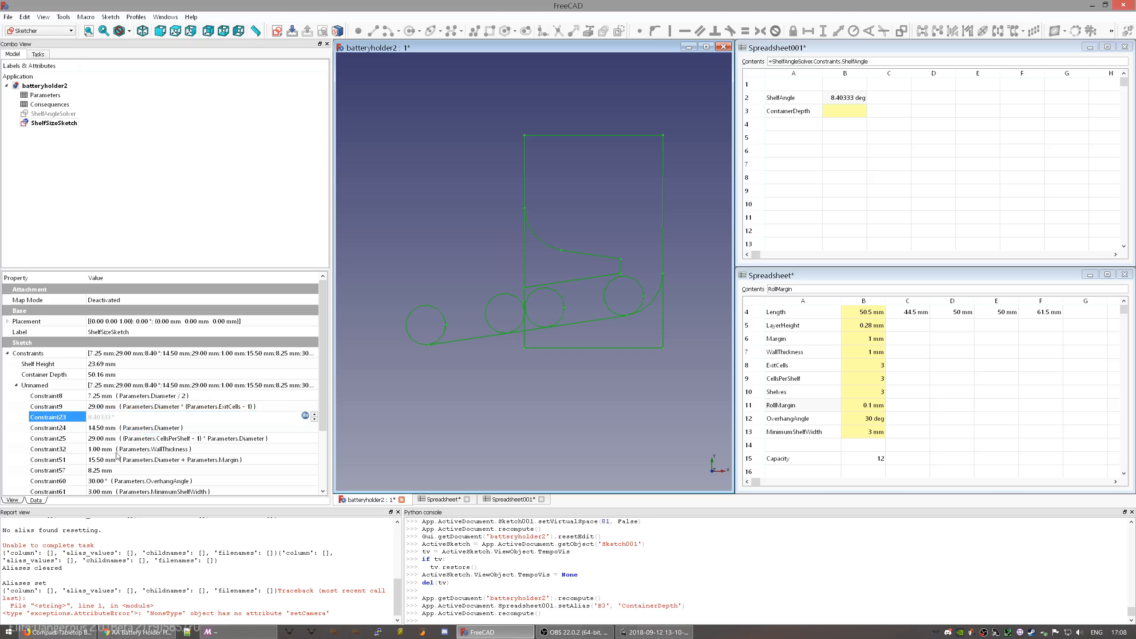
- Replace Constraint64's expression with the same ShelfAngleSolver formula, minus the '='
{"action": "scroll", "coordinate": [160, 480], "scroll_direction": "down", "scroll_amount": 2}
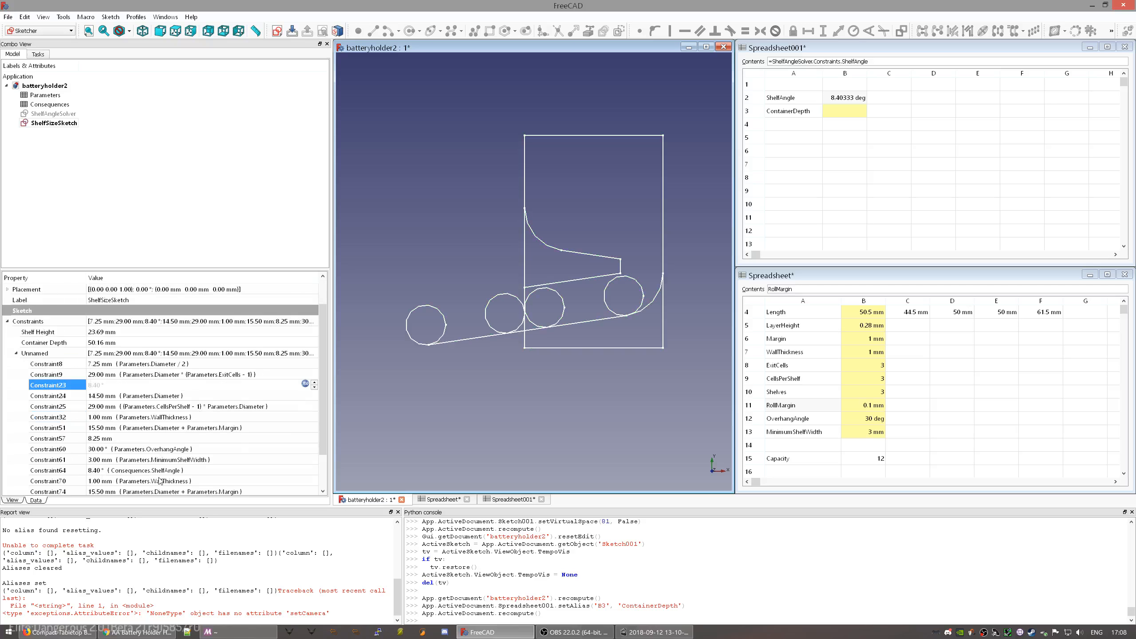
{"action": "left_click", "coordinate": [172, 440]}
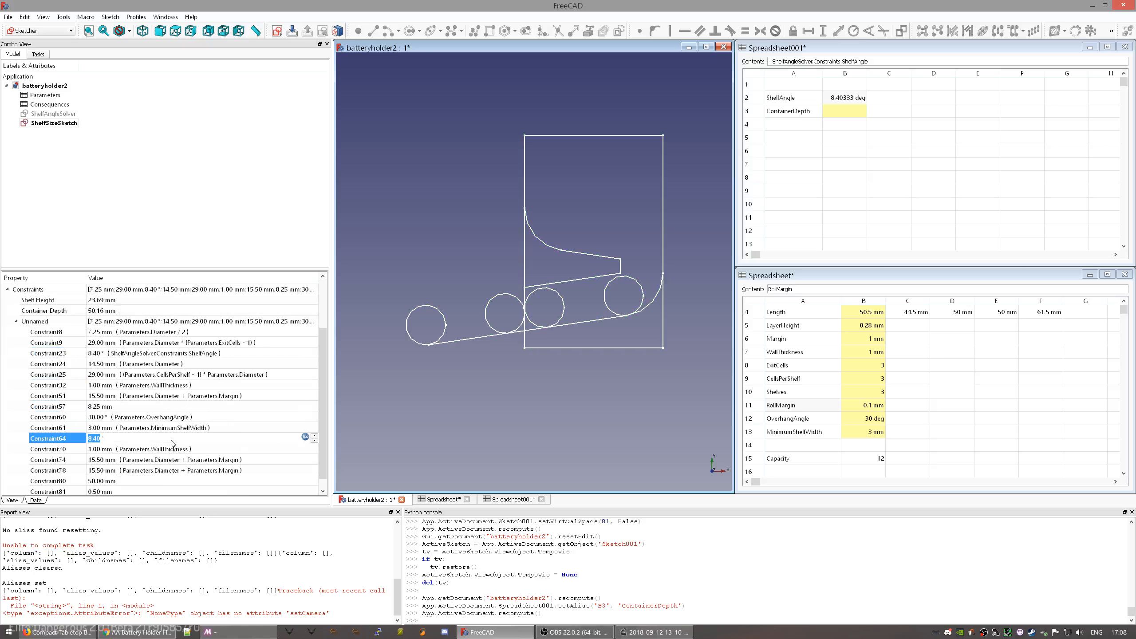
{"action": "left_click", "coordinate": [305, 435]}
{"action": "key", "text": "ctrl+a"}
{"action": "key", "text": "ctrl+v"}
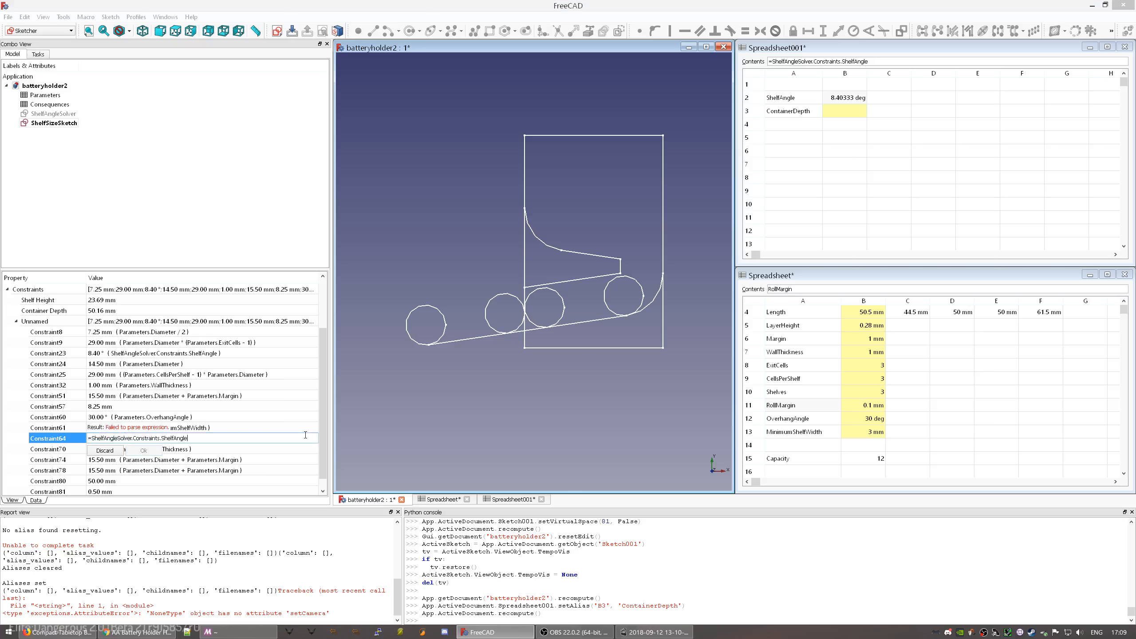
{"action": "key", "text": "Delete"}
{"action": "key", "text": "Return"}
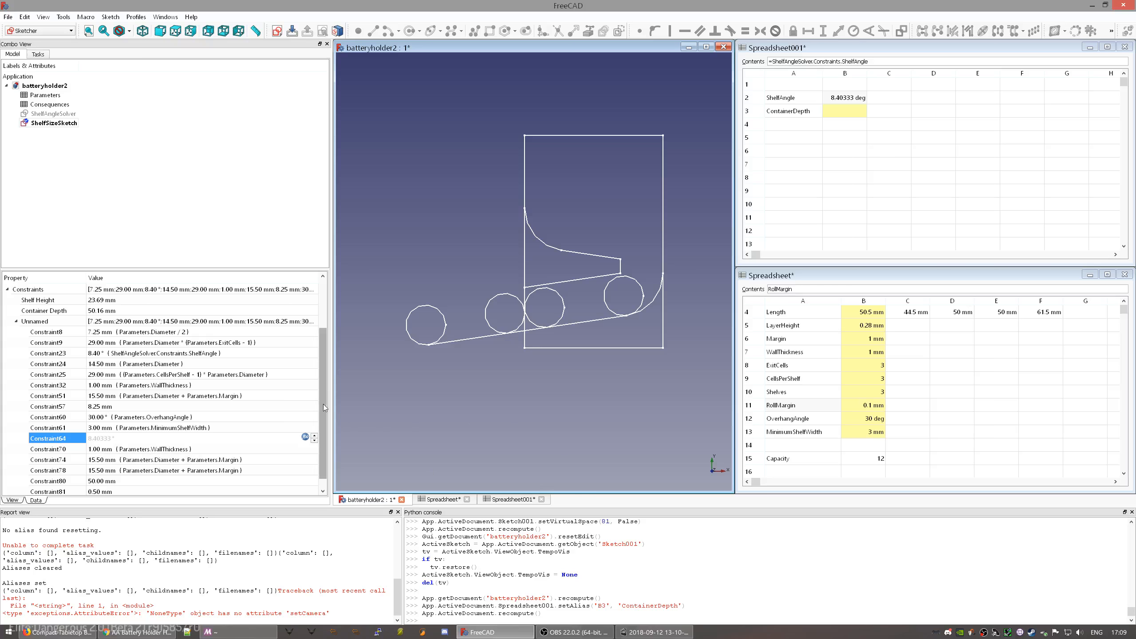
- Reselect ShelfSizeSketch to review its refreshed constraint list
{"action": "scroll", "coordinate": [323, 403], "scroll_direction": "down", "scroll_amount": 1}
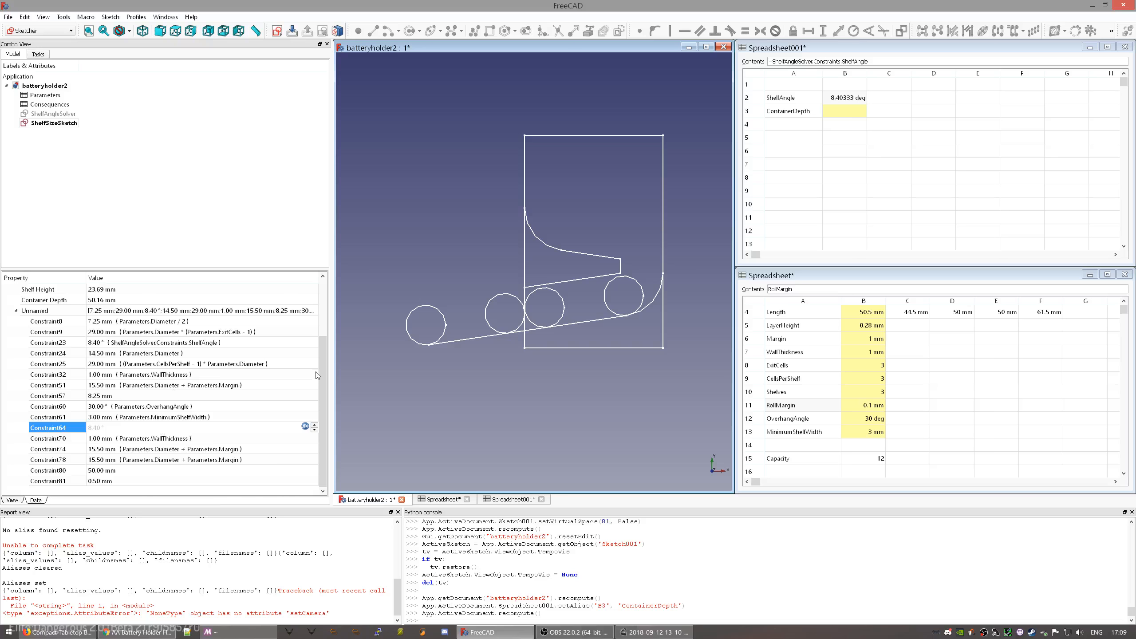
{"action": "left_click", "coordinate": [374, 379]}
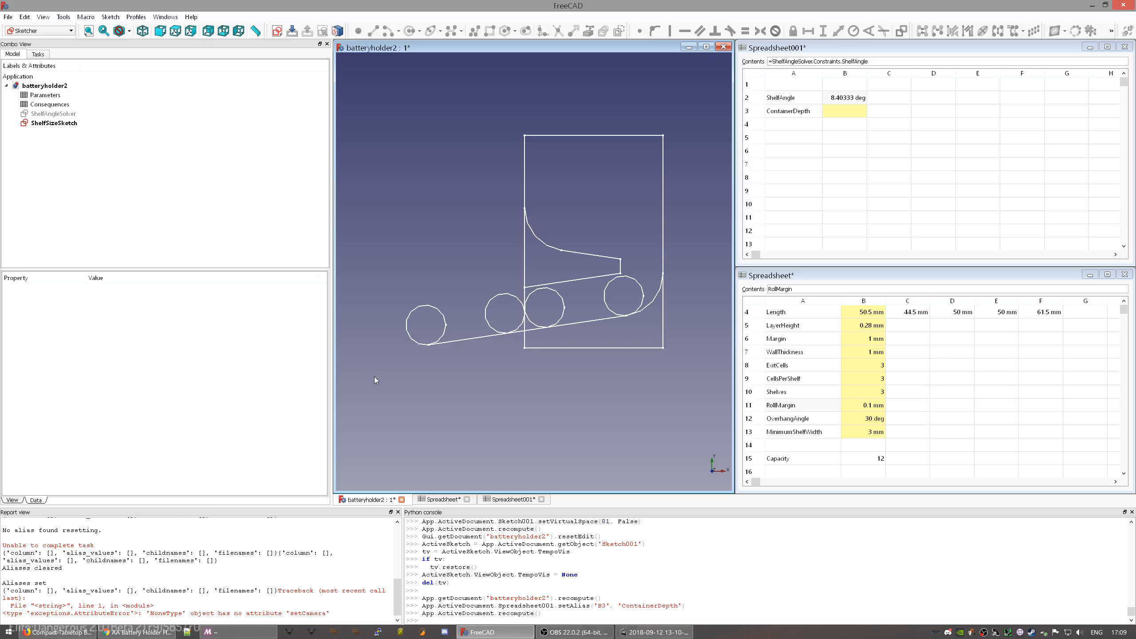
{"action": "left_click", "coordinate": [66, 123]}
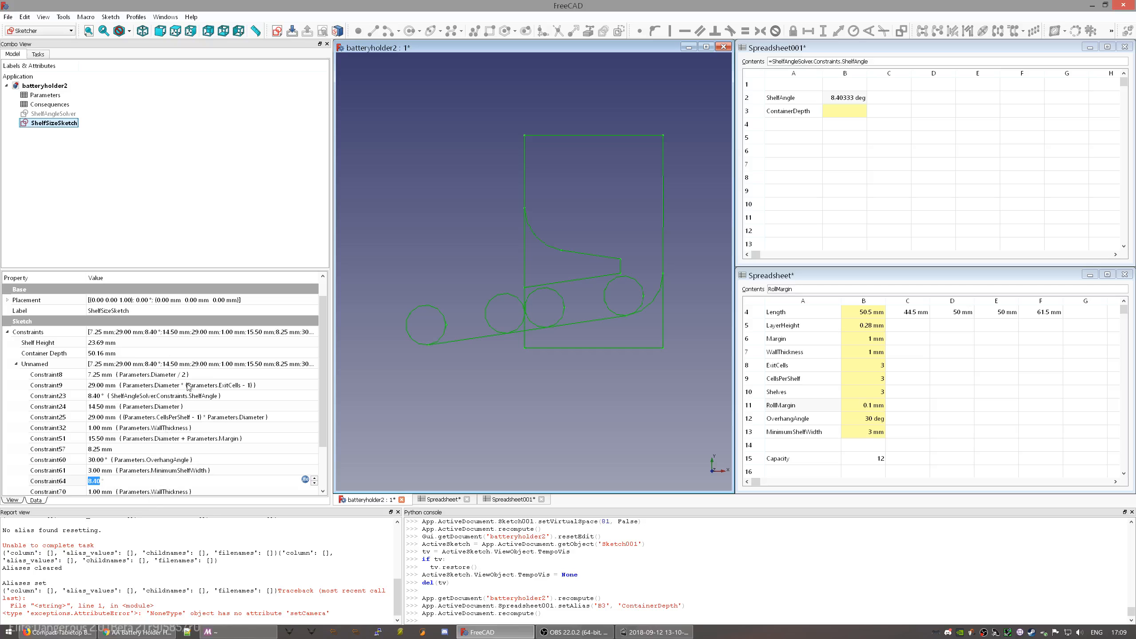
{"action": "left_click", "coordinate": [52, 376]}
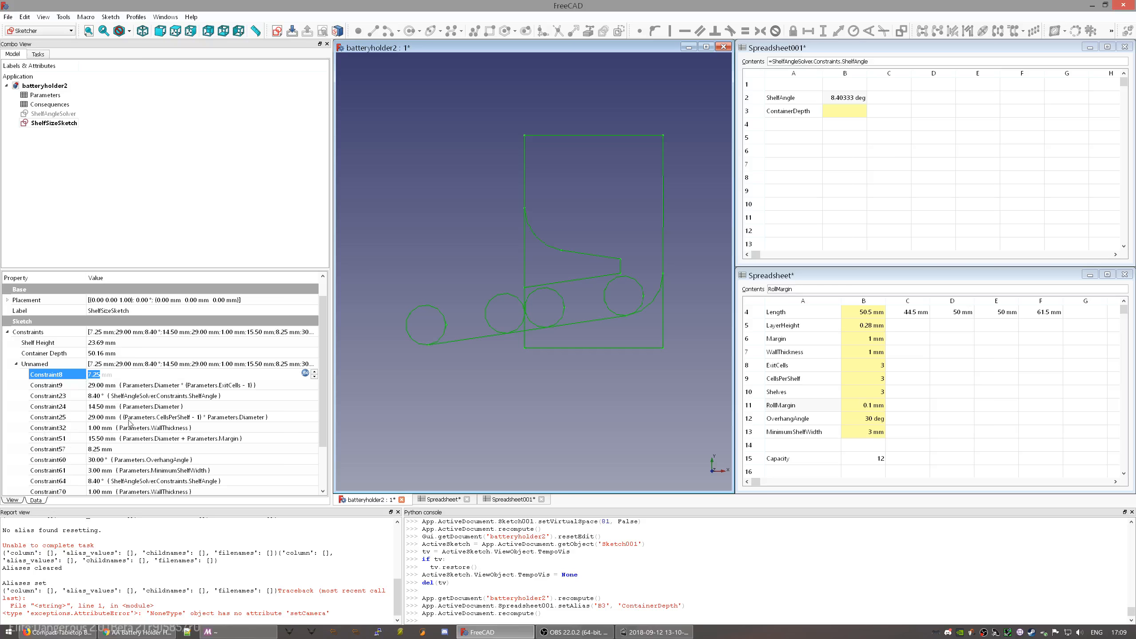
{"action": "left_click", "coordinate": [357, 340]}
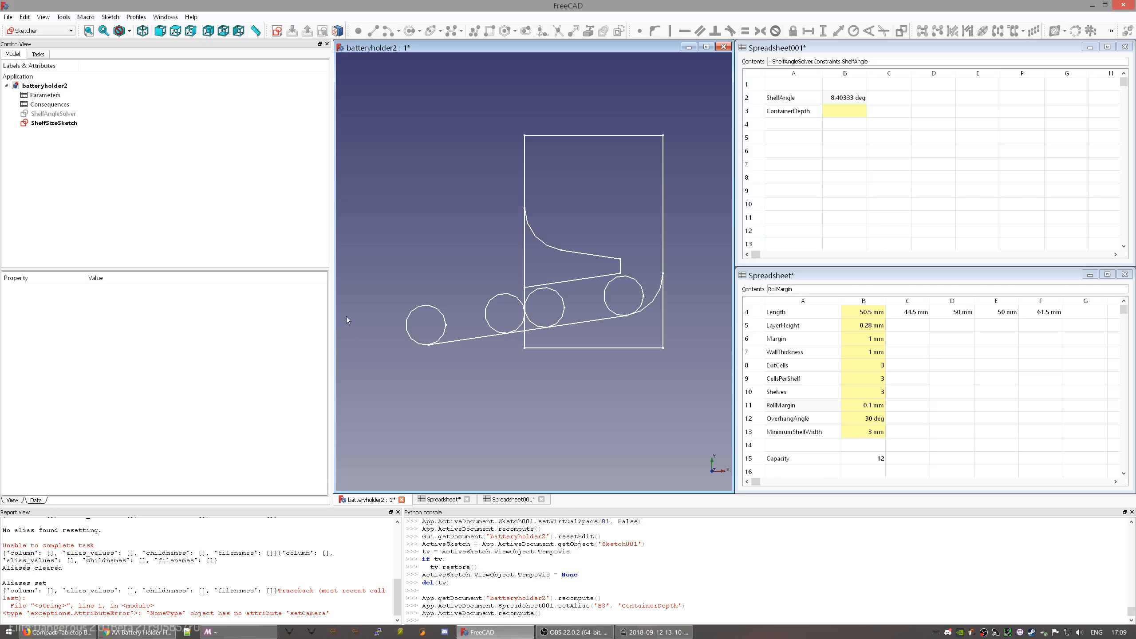
{"action": "left_click", "coordinate": [54, 123]}
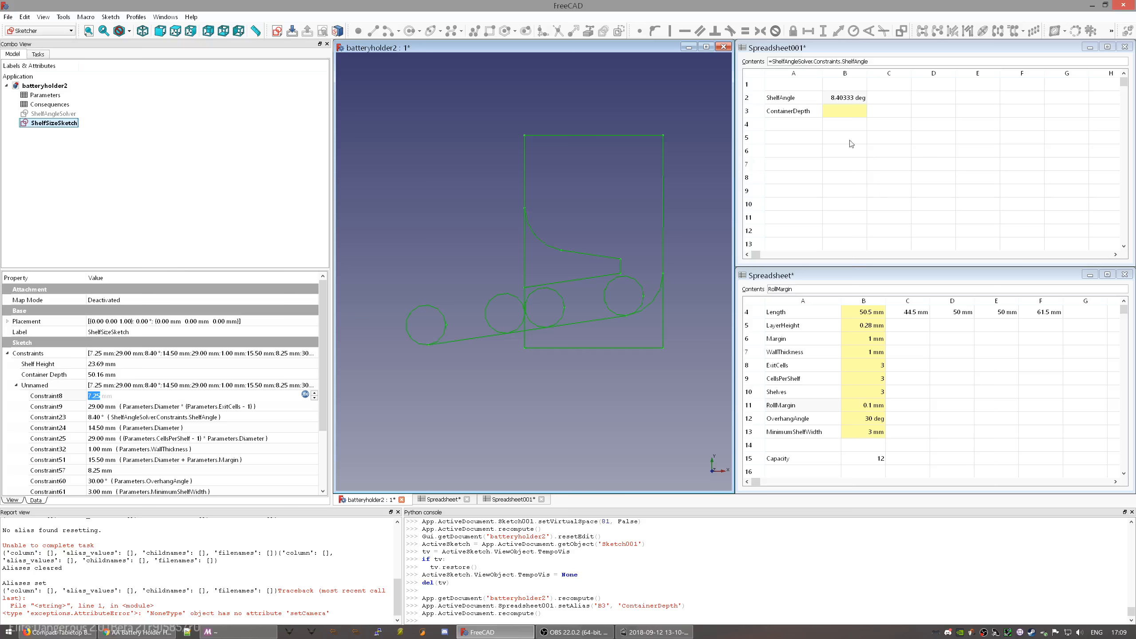
- Make B3 reference ShelfSizeSketch's ContainerDepth constraint
{"action": "left_click", "coordinate": [849, 113]}
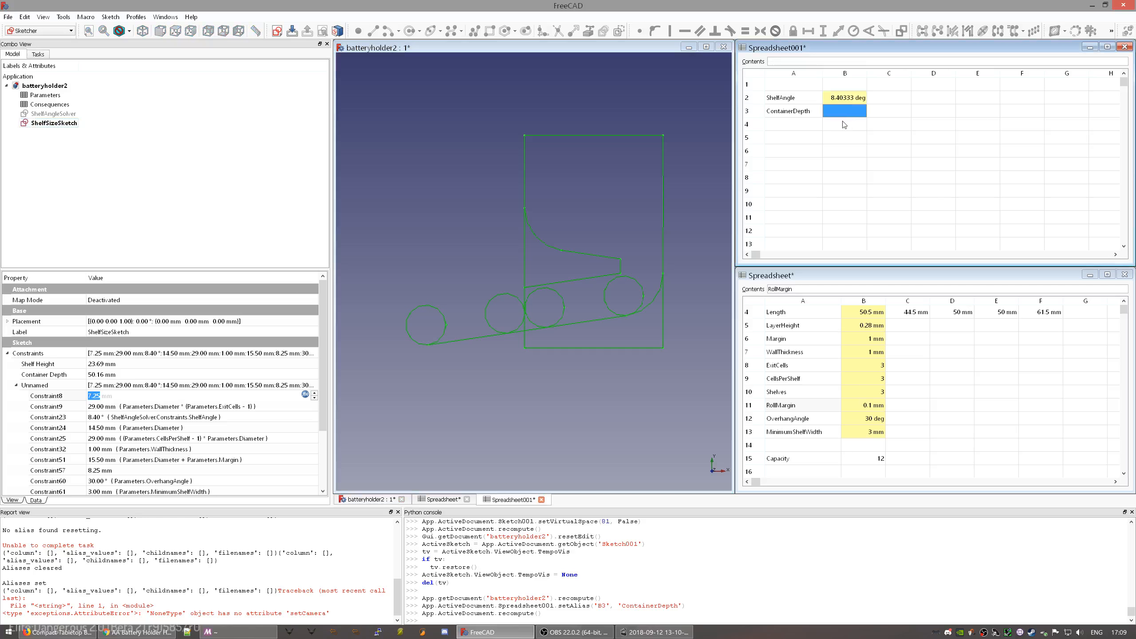
{"action": "type", "text": "=S"}
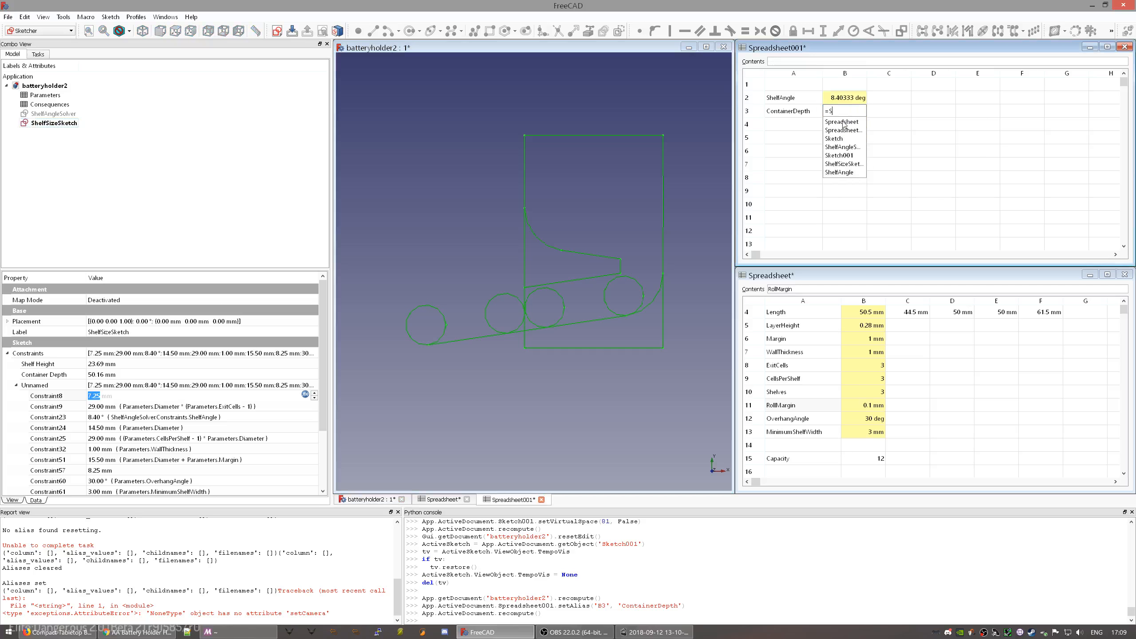
{"action": "left_click", "coordinate": [839, 165]}
{"action": "type", "text": "C"}
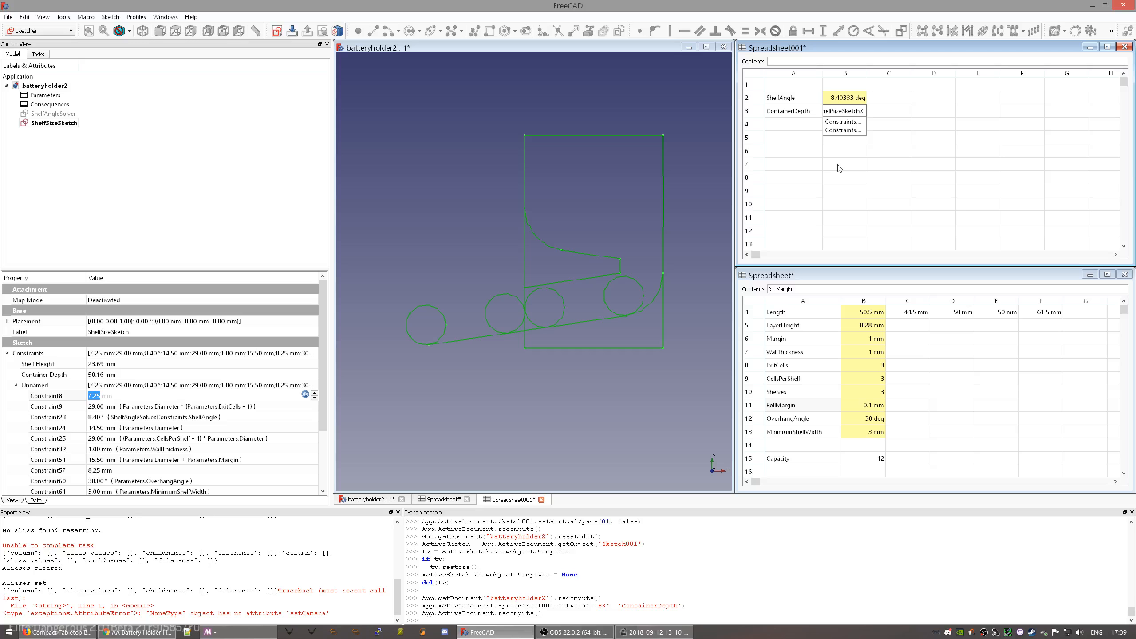
{"action": "key", "text": "Down"}
{"action": "key", "text": "Down"}
{"action": "key", "text": "Return"}
{"action": "key", "text": "Return"}
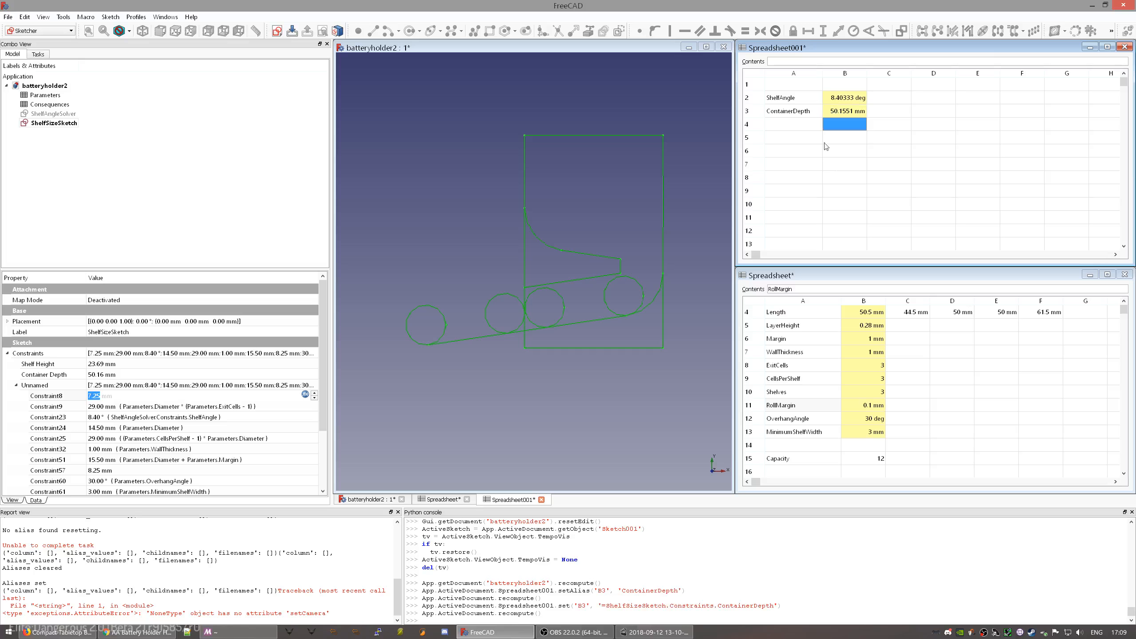
- Widen column B and enter the label ShelfHeight in A4
{"action": "left_click_drag", "start_coordinate": [867, 73], "coordinate": [938, 75]}
{"action": "left_click", "coordinate": [795, 132]}
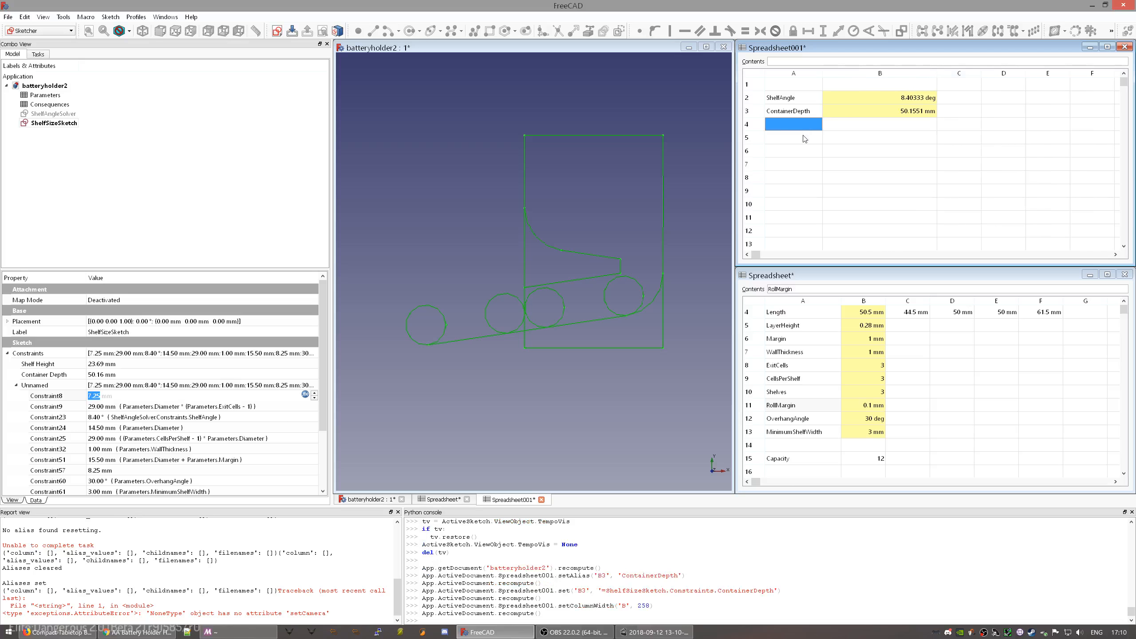
{"action": "type", "text": "ShelfSize"}
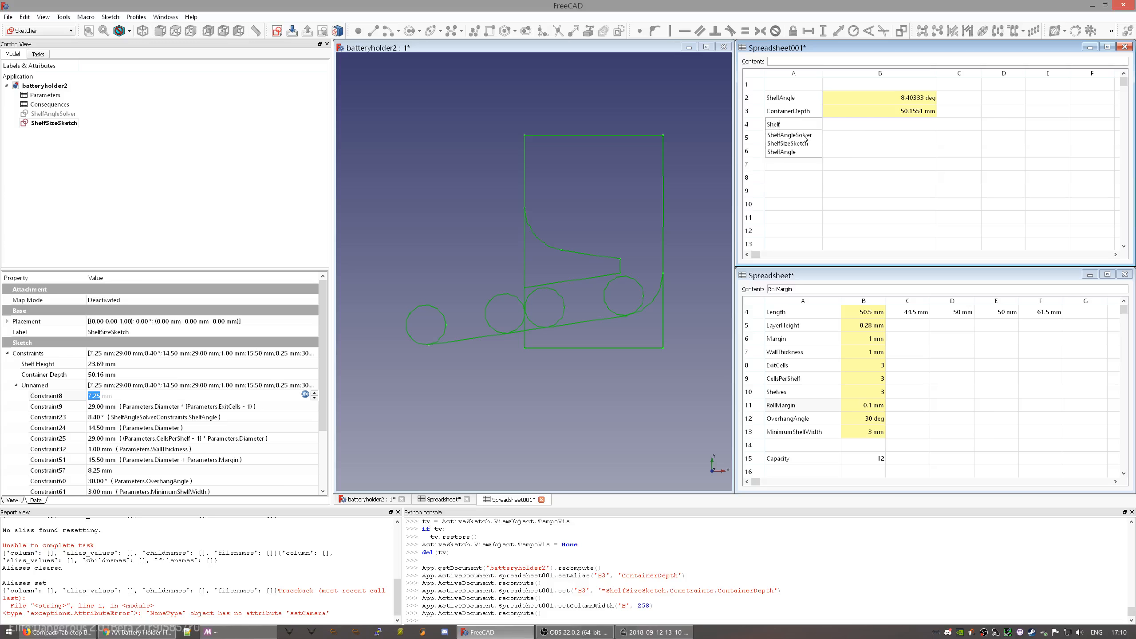
{"action": "key", "text": "BackSpace"}
{"action": "key", "text": "BackSpace"}
{"action": "key", "text": "BackSpace"}
{"action": "key", "text": "BackSpace"}
{"action": "type", "text": "Height"}
{"action": "key", "text": "Return"}
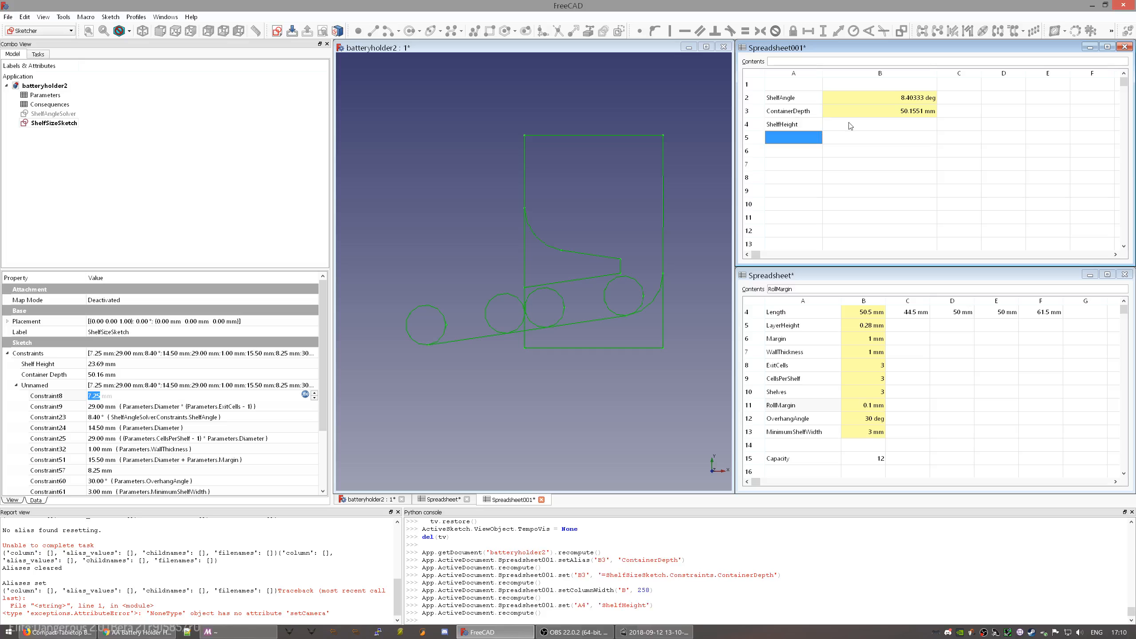
- Copy the ShelfHeight label and give cell B4 the alias ShelfHeight
{"action": "left_click", "coordinate": [800, 124]}
{"action": "double_click", "coordinate": [799, 61]}
{"action": "key", "text": "ctrl+c"}
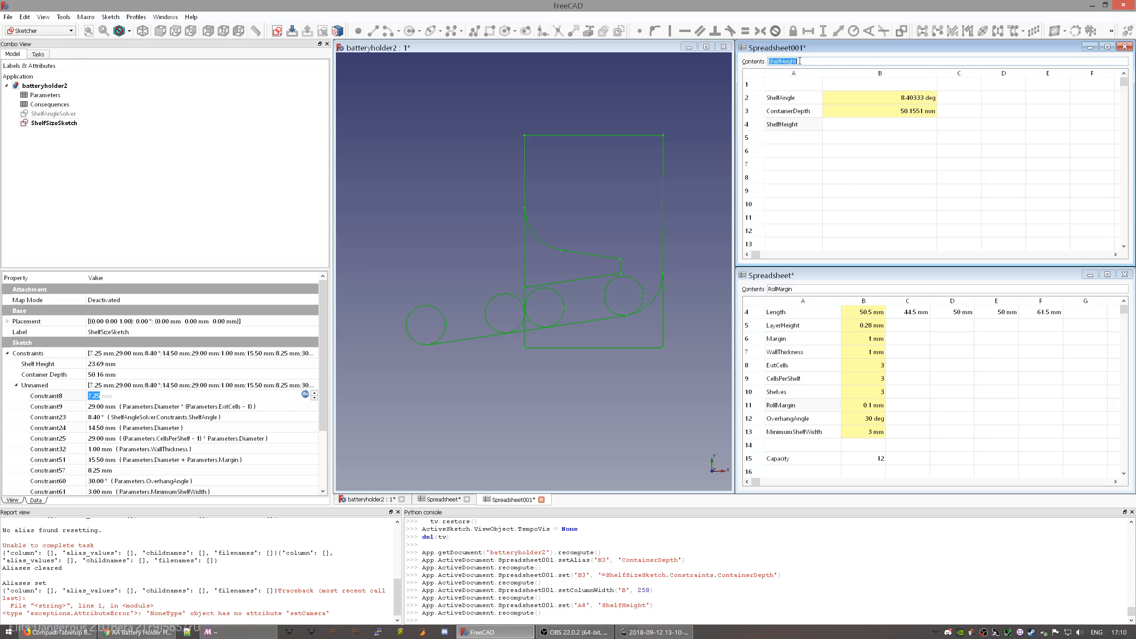
{"action": "left_click", "coordinate": [851, 132]}
{"action": "right_click", "coordinate": [851, 133]}
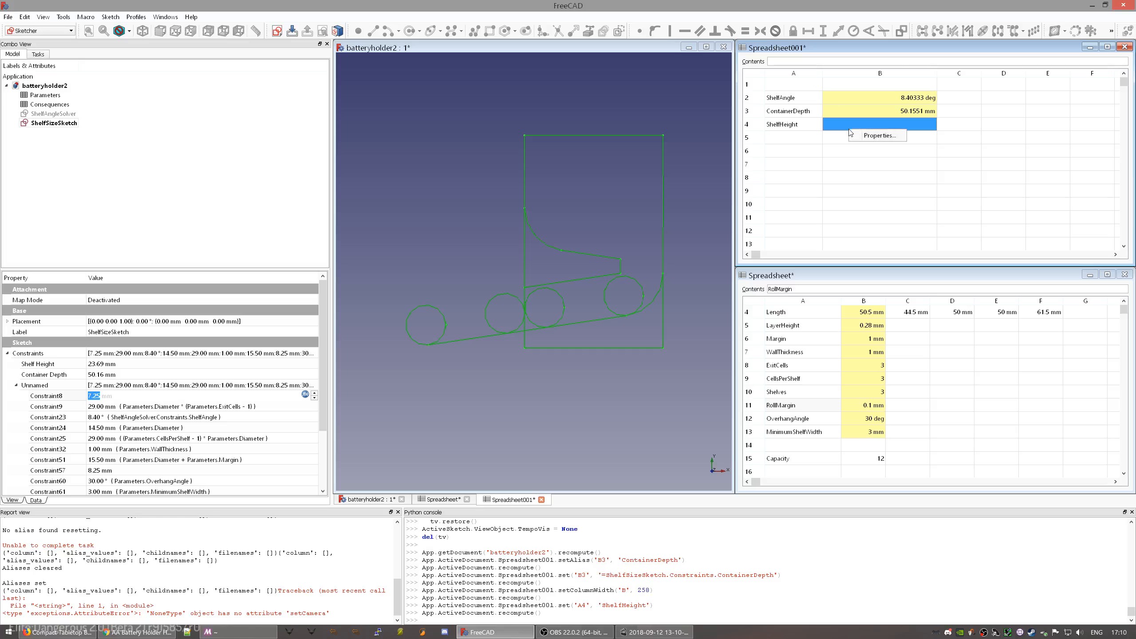
{"action": "left_click", "coordinate": [875, 136]}
{"action": "left_click", "coordinate": [612, 274]}
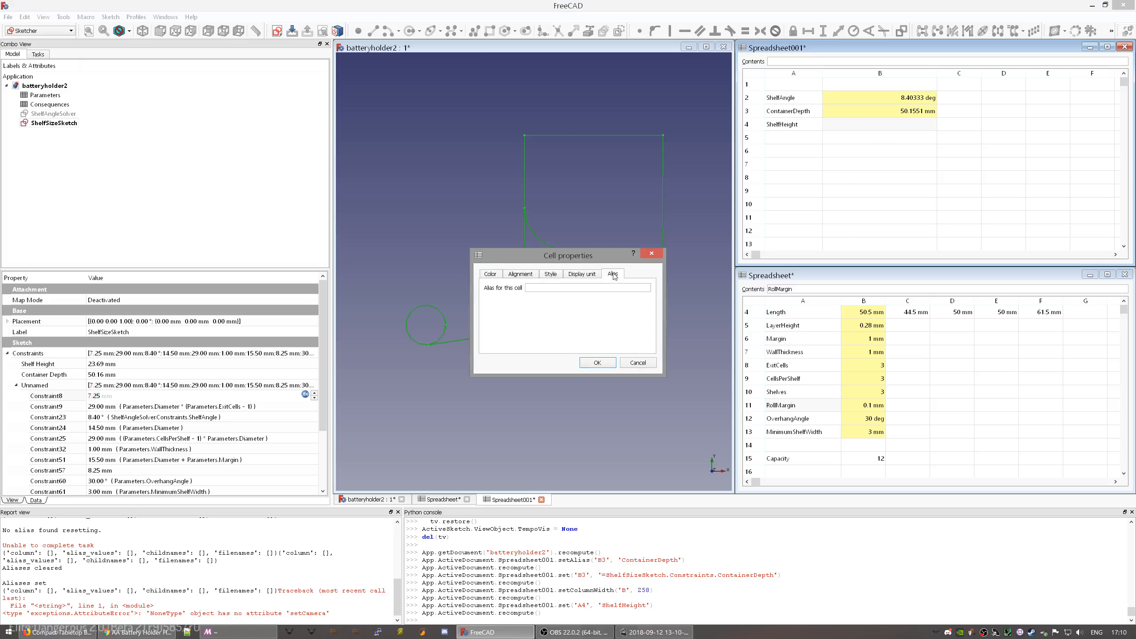
{"action": "left_click", "coordinate": [584, 287]}
{"action": "key", "text": "ctrl+v"}
{"action": "left_click", "coordinate": [597, 363]}
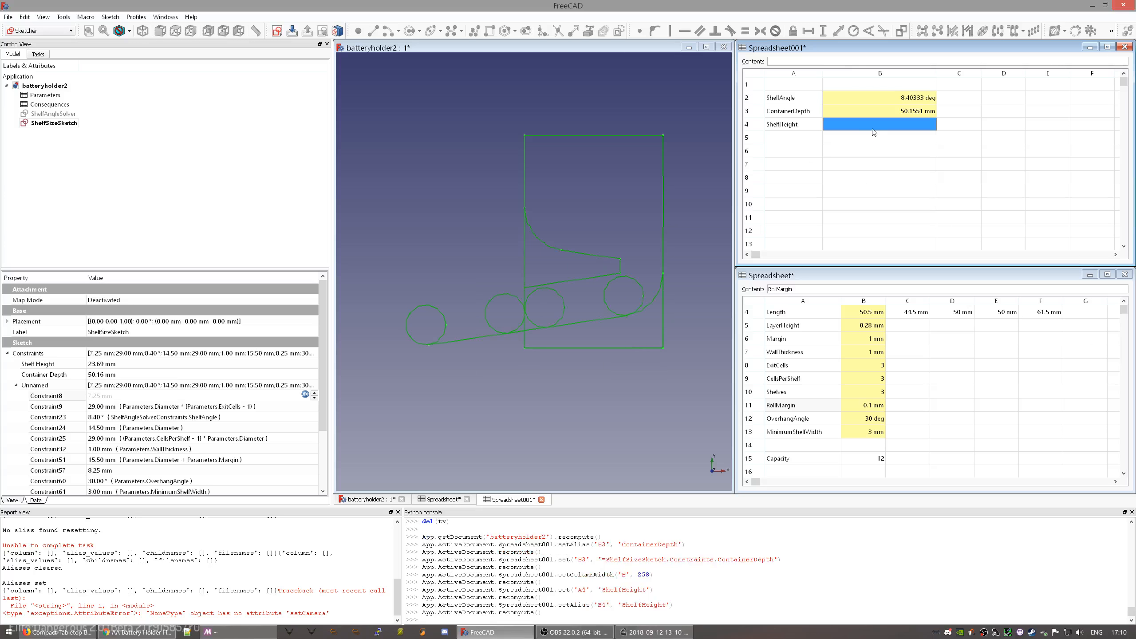
- Enter =ShelfSizeSketch.Constraints.ShelfHeight in B4, showing 23.6941 mm
{"action": "type", "text": "=Sh"}
{"action": "key", "text": "Down"}
{"action": "key", "text": "Down"}
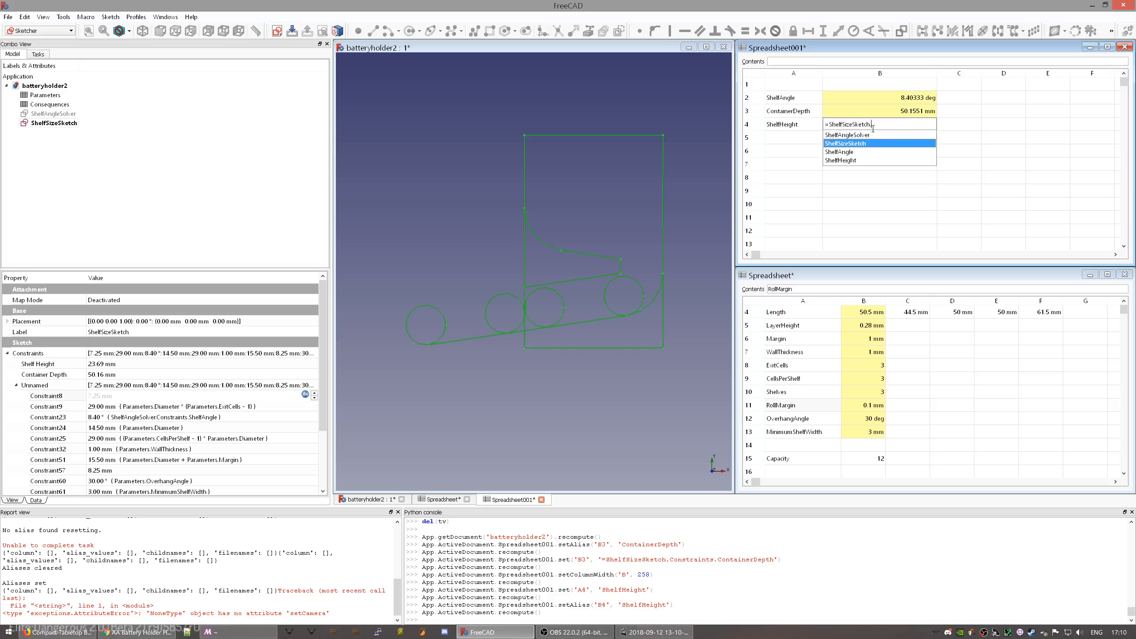
{"action": "type", "text": "Co"}
{"action": "key", "text": "Down"}
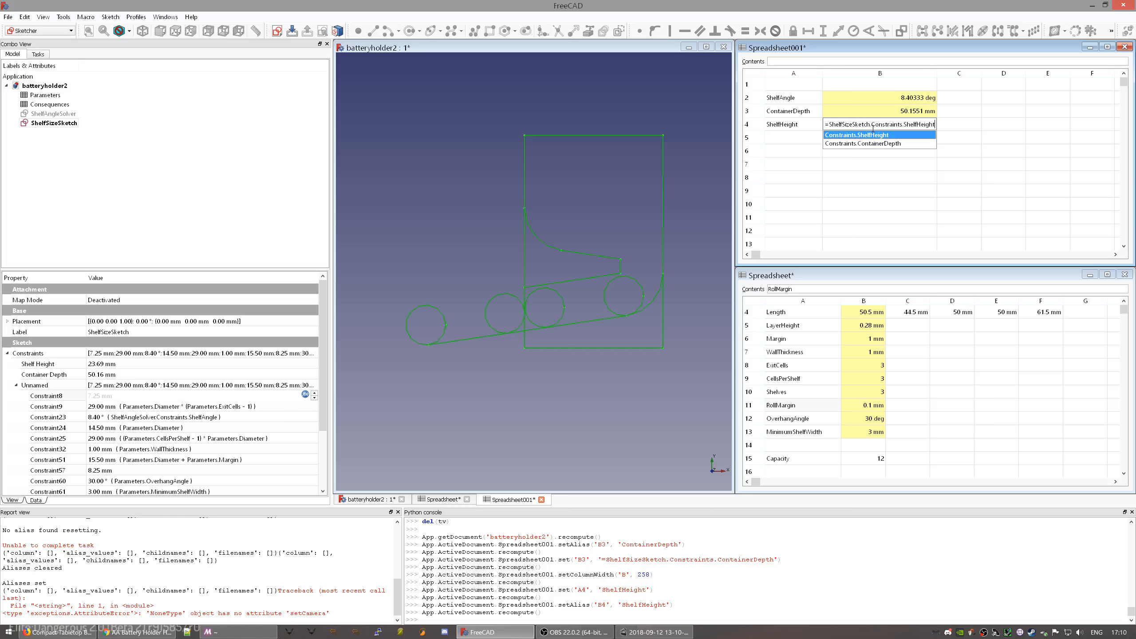
{"action": "key", "text": "Return"}
{"action": "key", "text": "Return"}
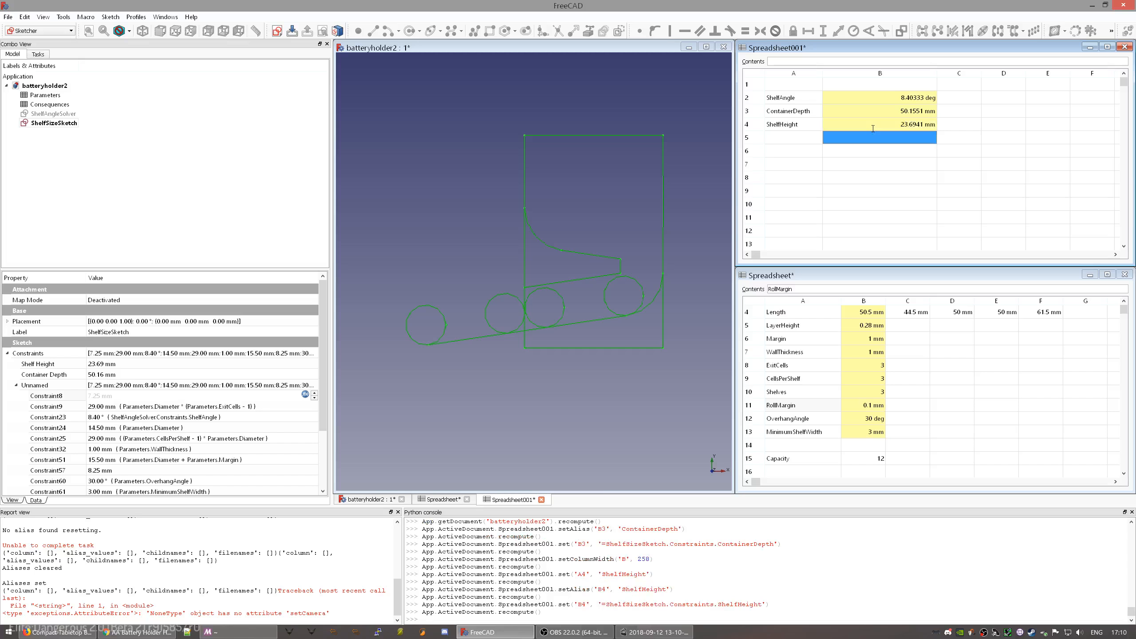
{"action": "left_click", "coordinate": [808, 138]}
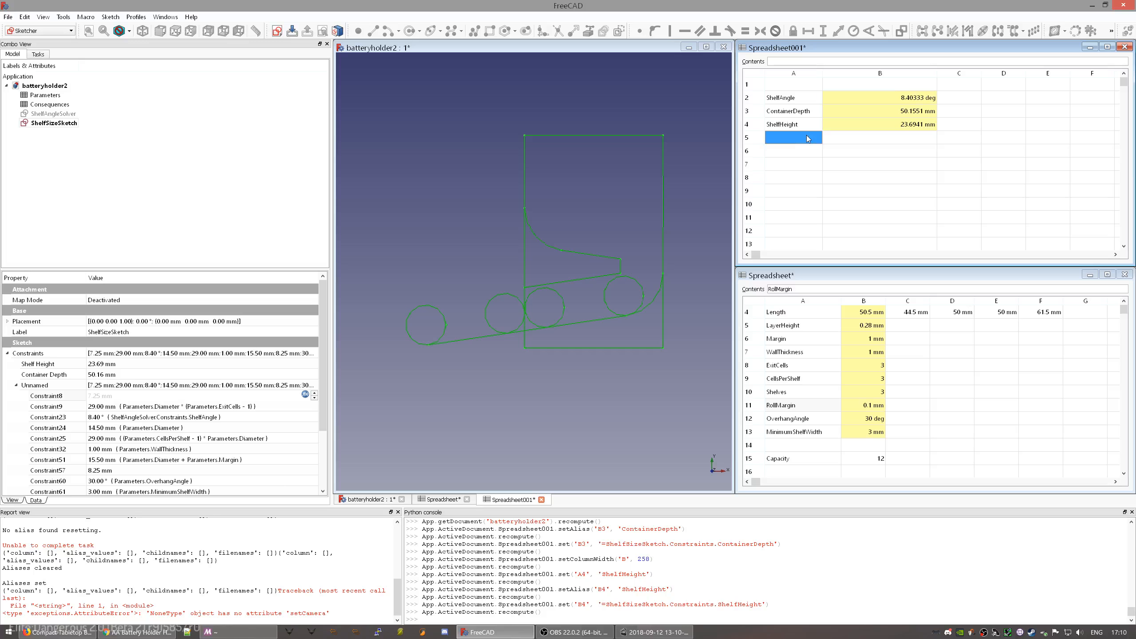
{"action": "left_click", "coordinate": [65, 96]}
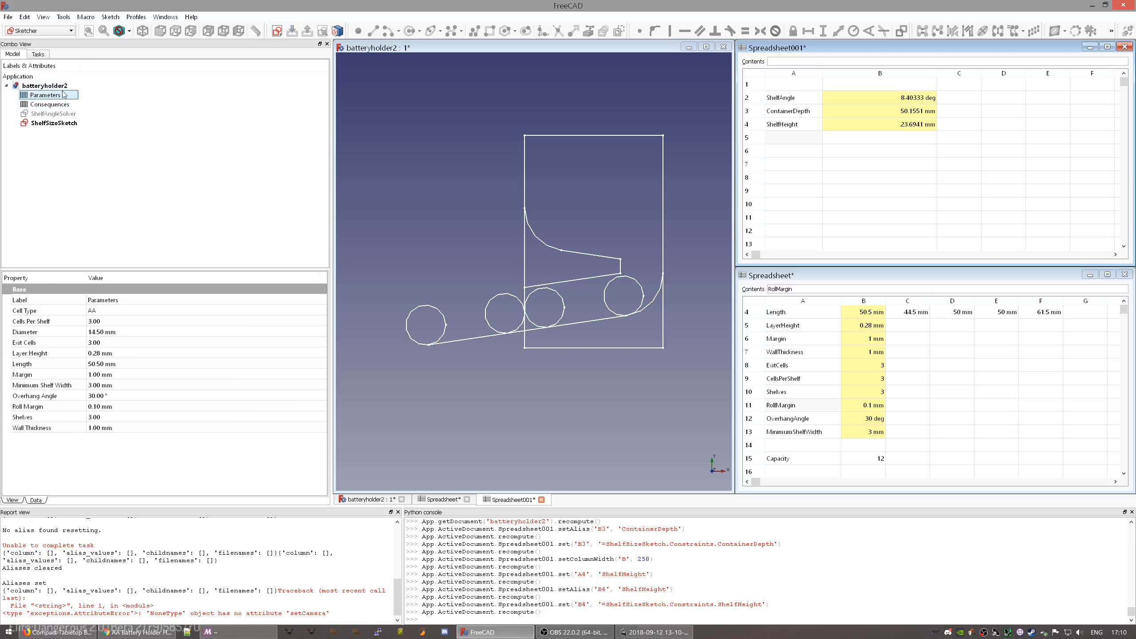
{"action": "left_click", "coordinate": [59, 114]}
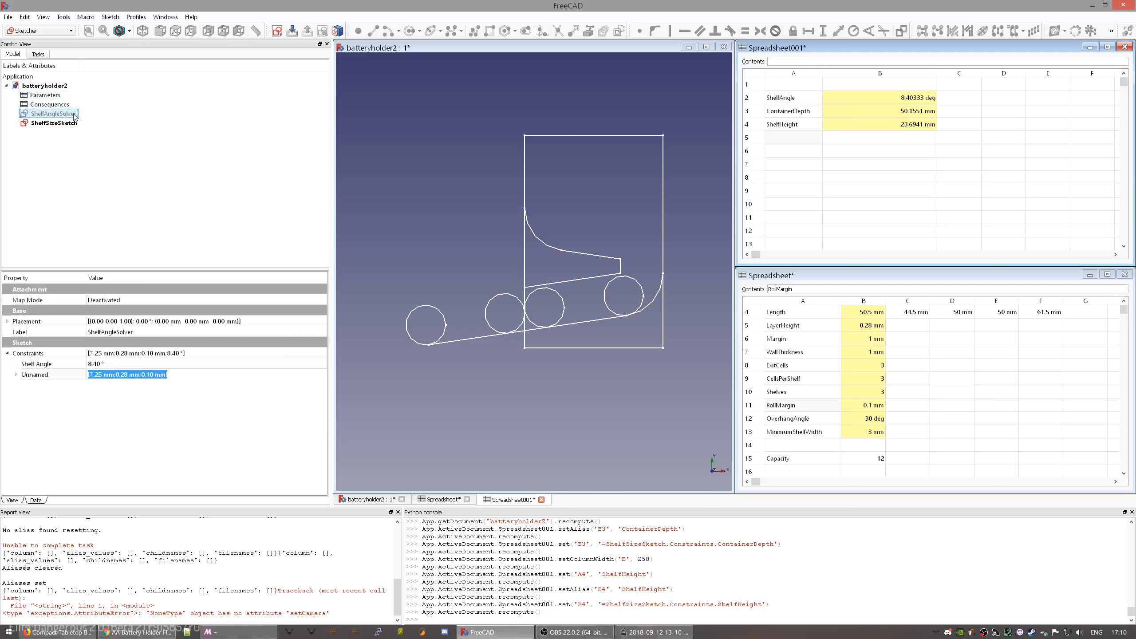
{"action": "left_click", "coordinate": [67, 124]}
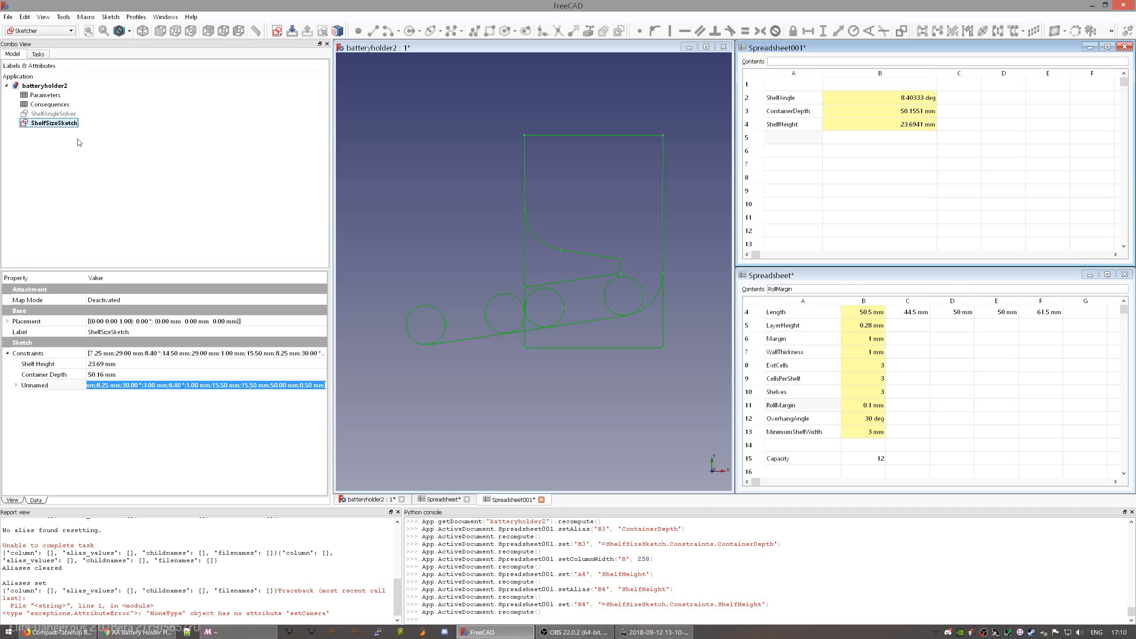
{"action": "left_click", "coordinate": [64, 114]}
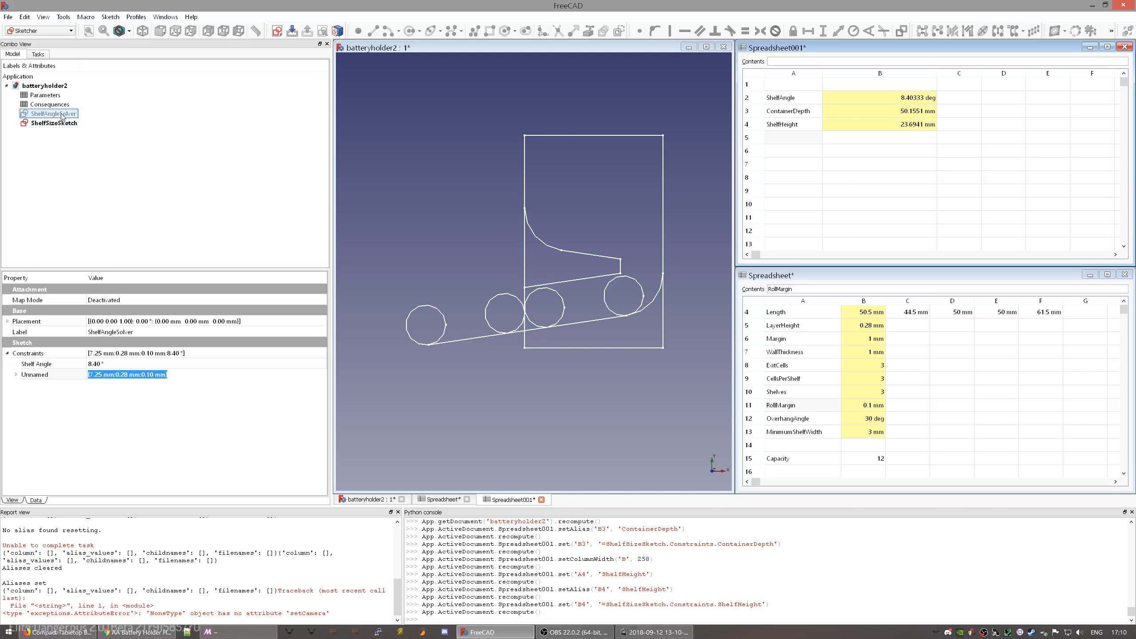
{"action": "left_click", "coordinate": [64, 104]}
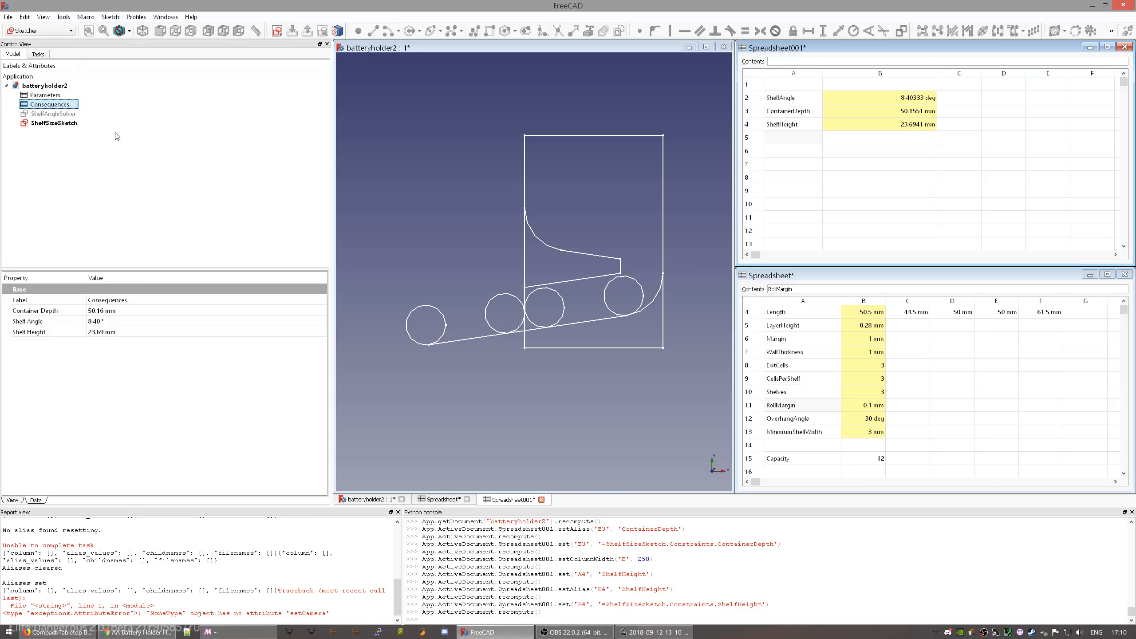
{"action": "left_click", "coordinate": [69, 95]}
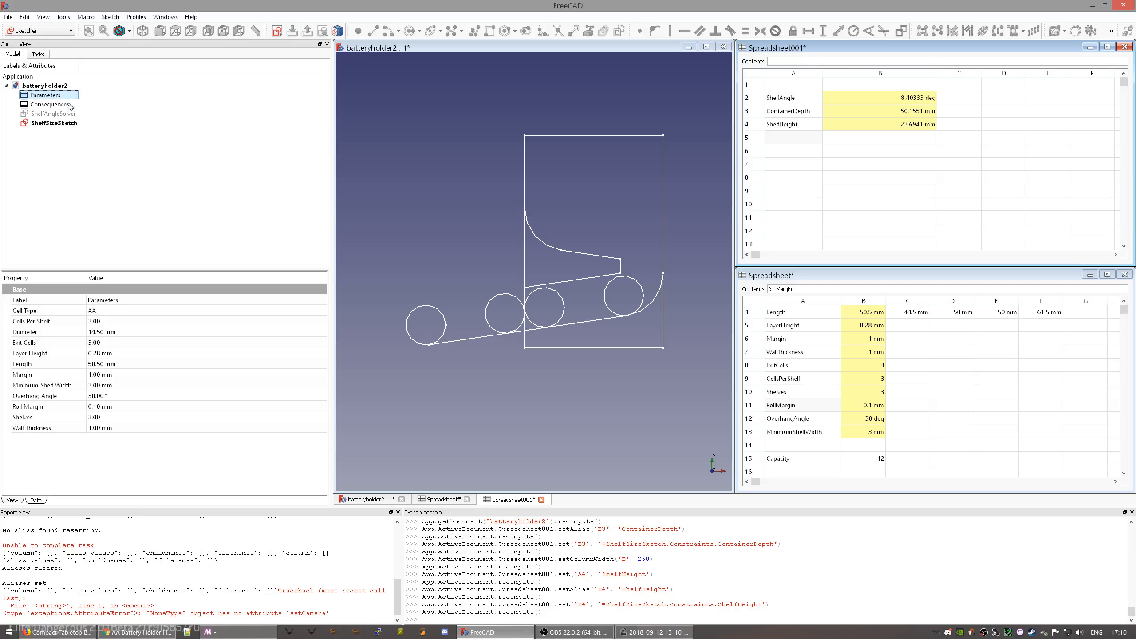
{"action": "left_click", "coordinate": [62, 123]}
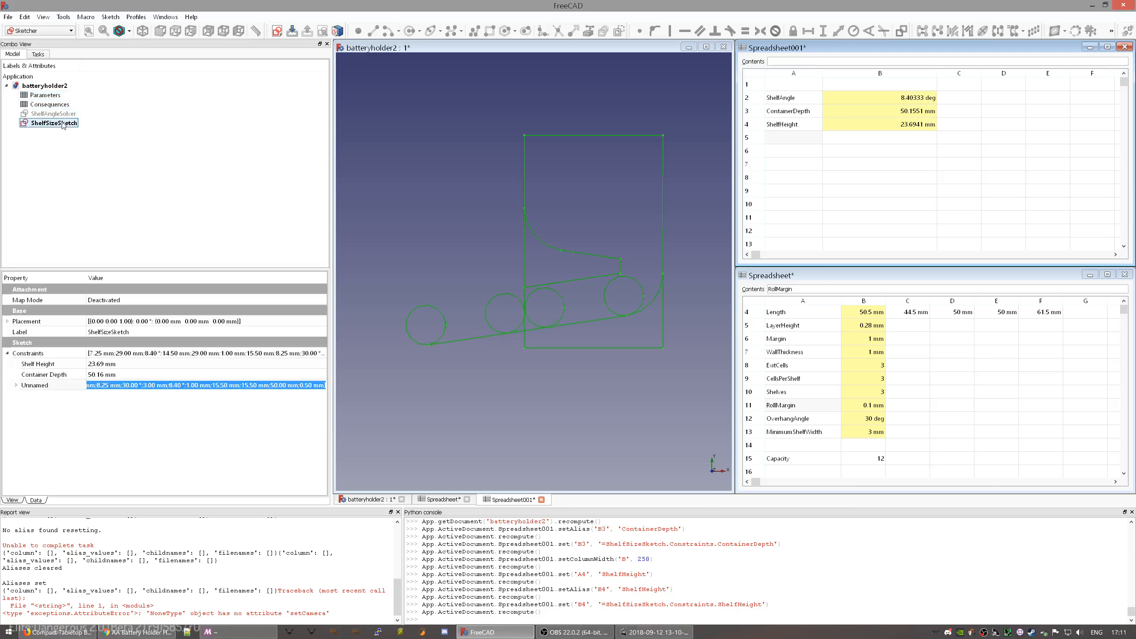
{"action": "left_click", "coordinate": [61, 115]}
{"action": "key", "text": "space"}
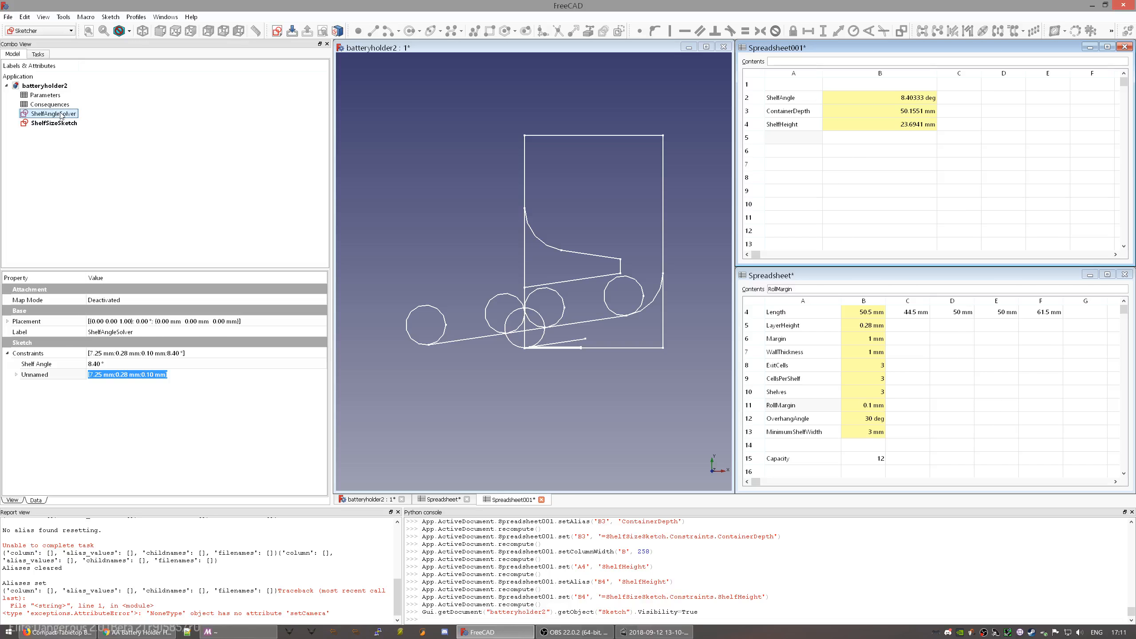
{"action": "key", "text": "space"}
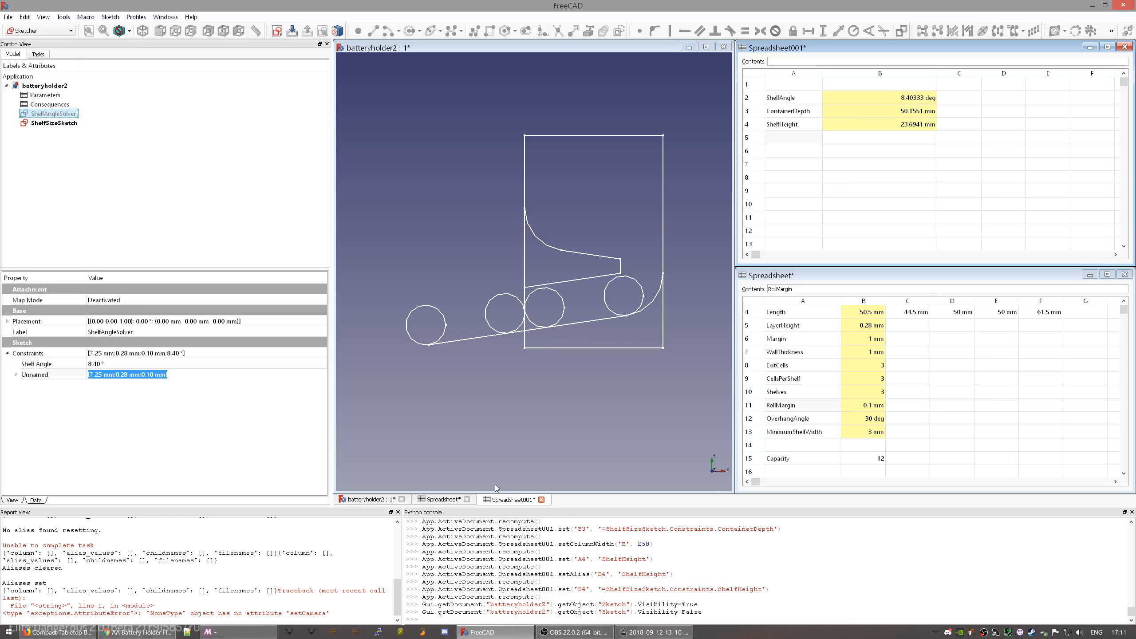
{"action": "left_click", "coordinate": [43, 125]}
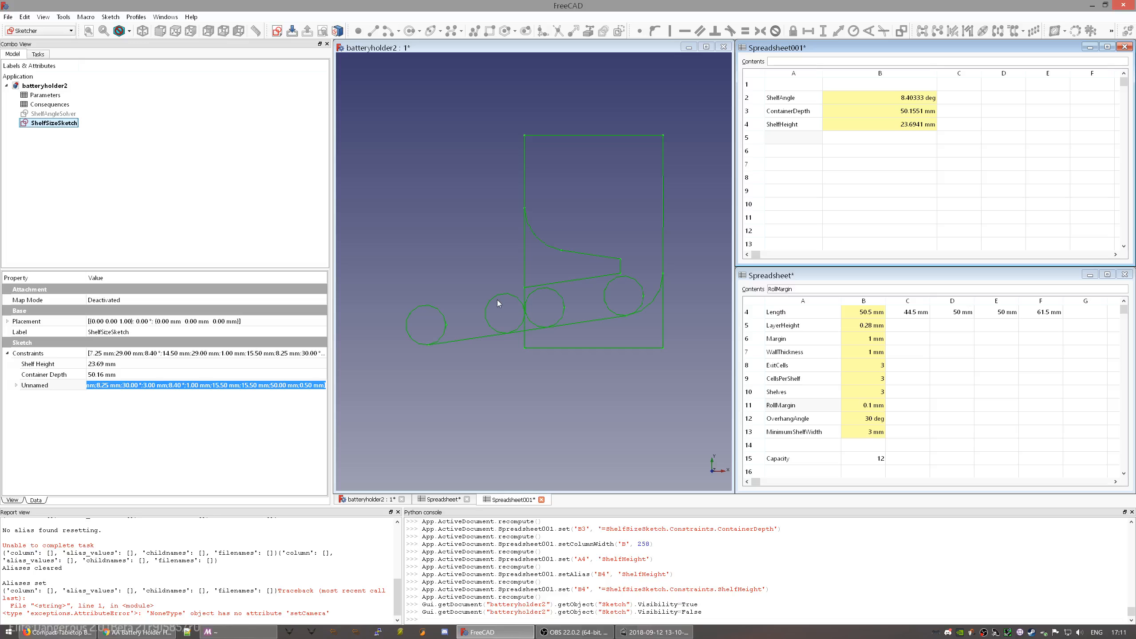
{"action": "left_click", "coordinate": [940, 98]}
{"action": "left_click", "coordinate": [925, 125]}
{"action": "left_click", "coordinate": [926, 112]}
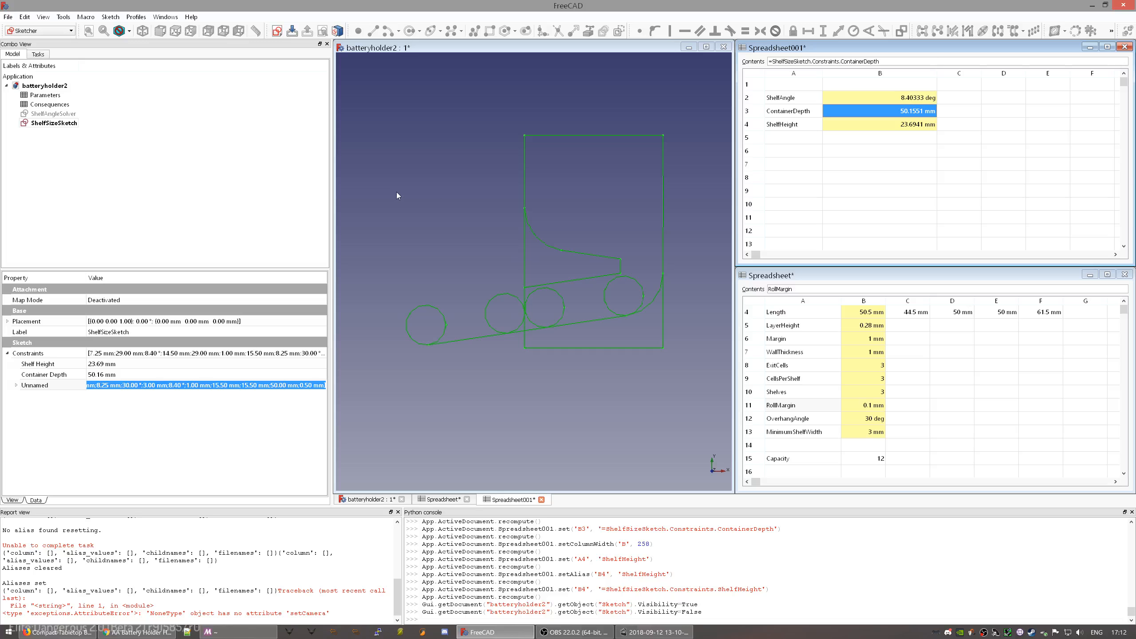
{"action": "left_click", "coordinate": [49, 104]}
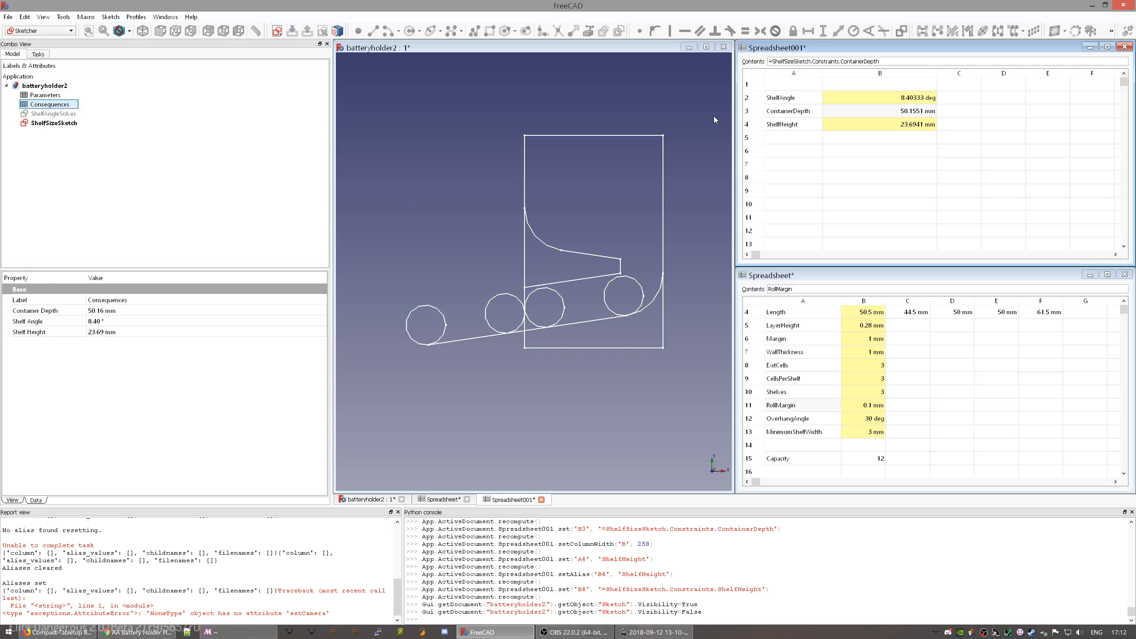
{"action": "left_click", "coordinate": [582, 293]}
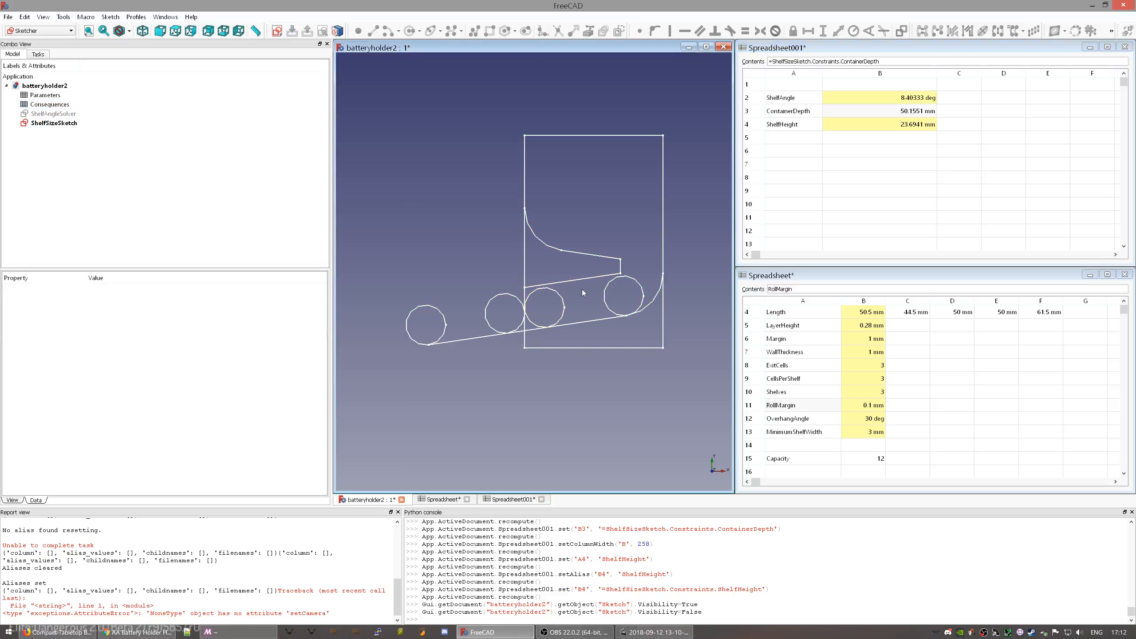